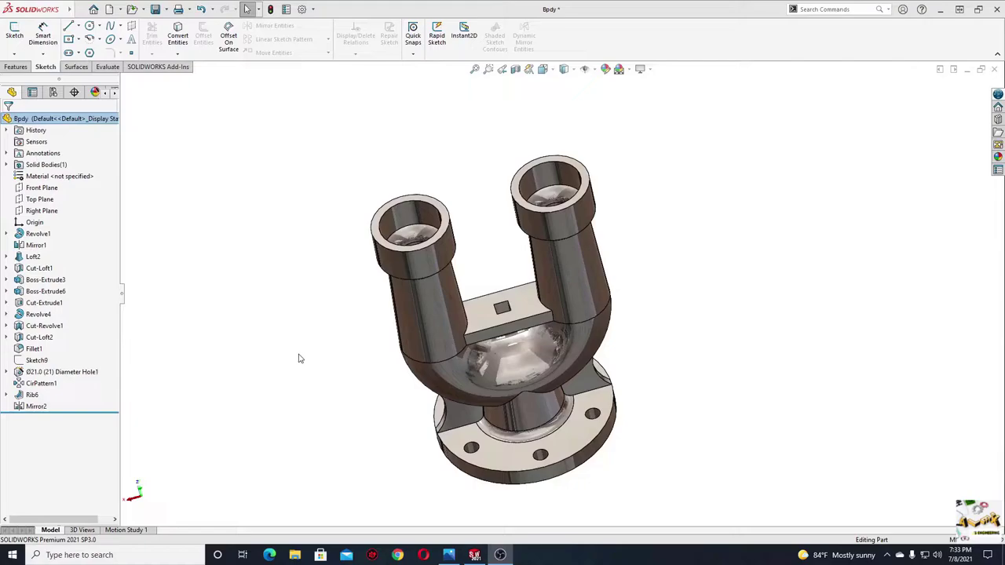
Inspect the finished valve body model and its enlarged reference drawing
mouse_move(298, 359)
middle_mouse_down()
mouse_move(483, 290)
mouse_move(490, 275)
mouse_move(370, 168)
mouse_move(357, 204)
mouse_move(317, 247)
mouse_move(325, 398)
mouse_move(307, 136)
mouse_move(339, 250)
mouse_move(332, 341)
middle_mouse_up()
left_click(451, 556)
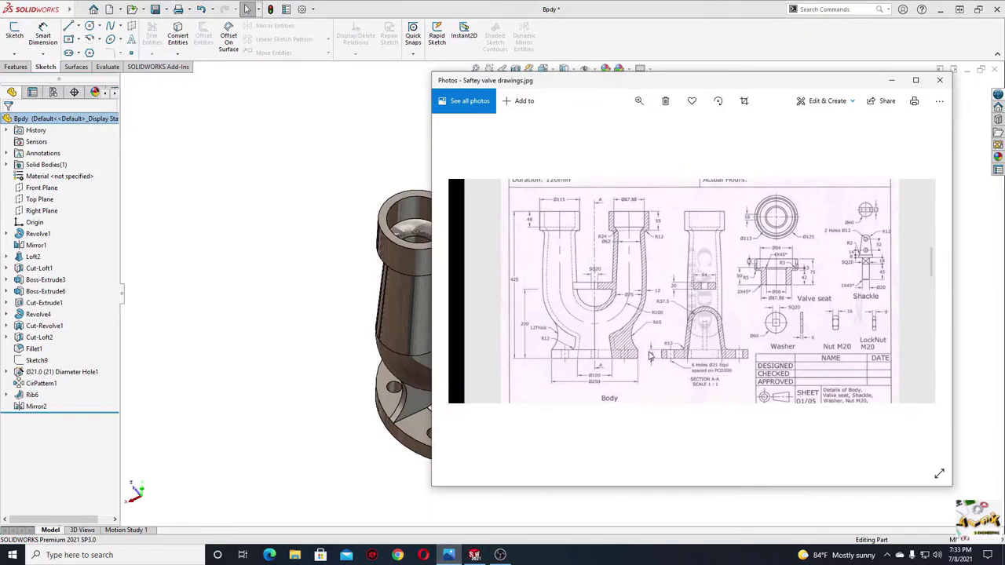
left_click(915, 79)
scroll(444, 264, "up", 3)
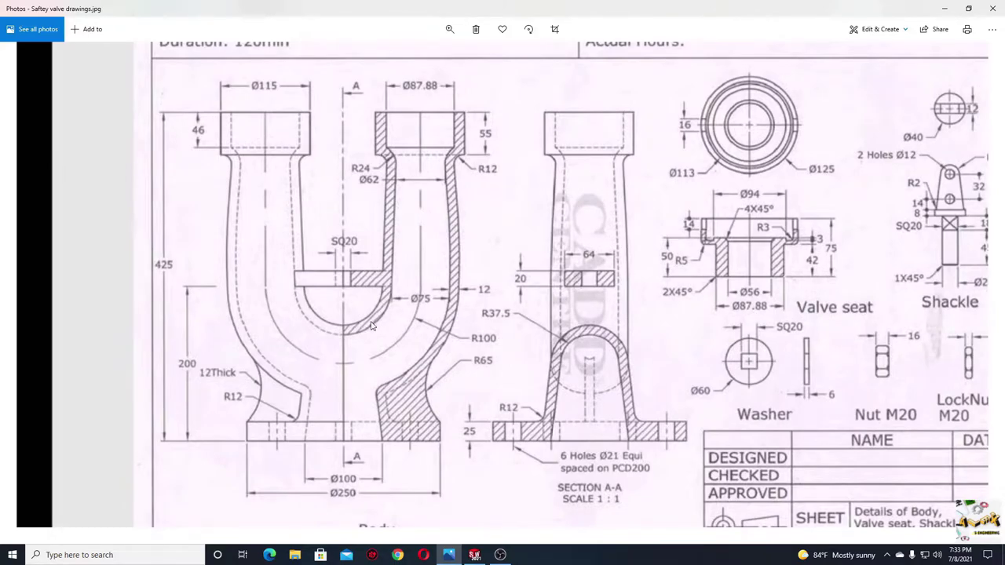
left_click(936, 15)
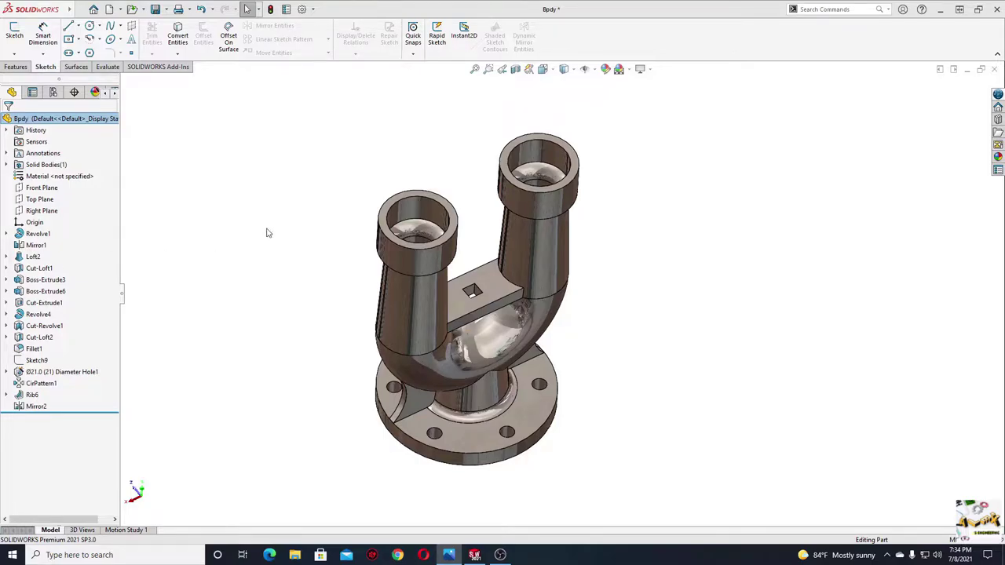
middle_click_drag(260, 195, 163, 36)
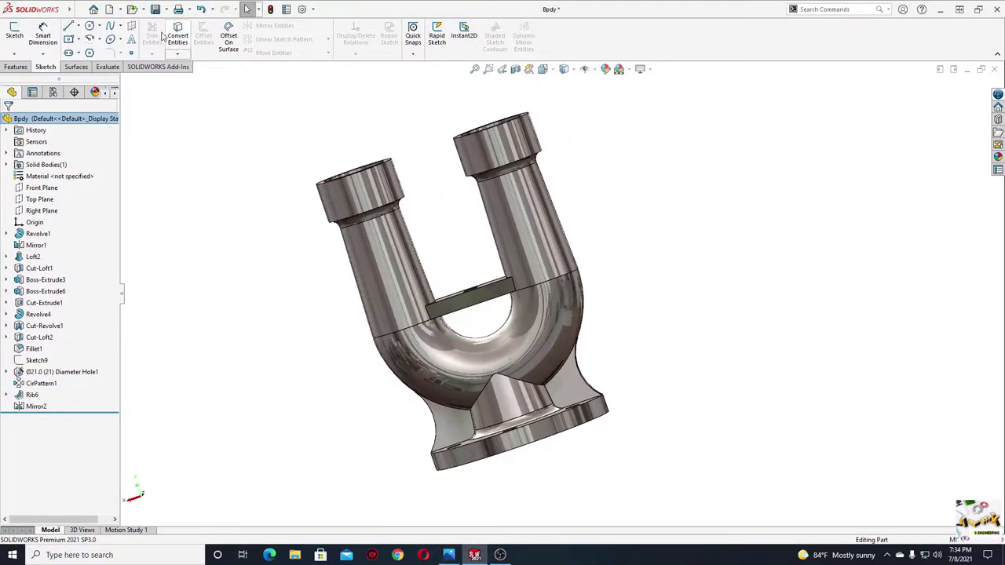
Create a new part with a Plain White scene and start a sketch on the Front Plane
left_click(109, 11)
left_click(414, 406)
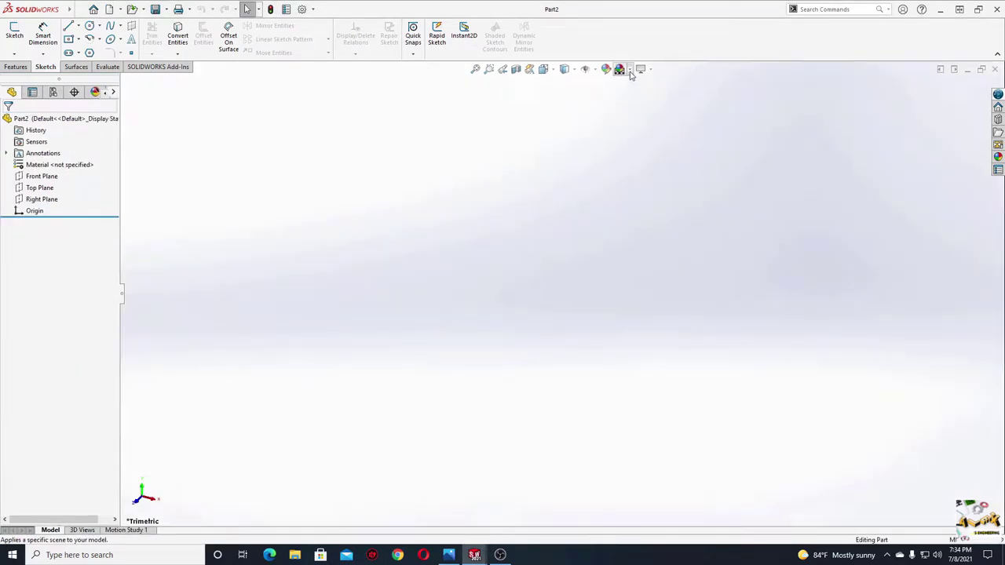
left_click(630, 70)
left_click(640, 95)
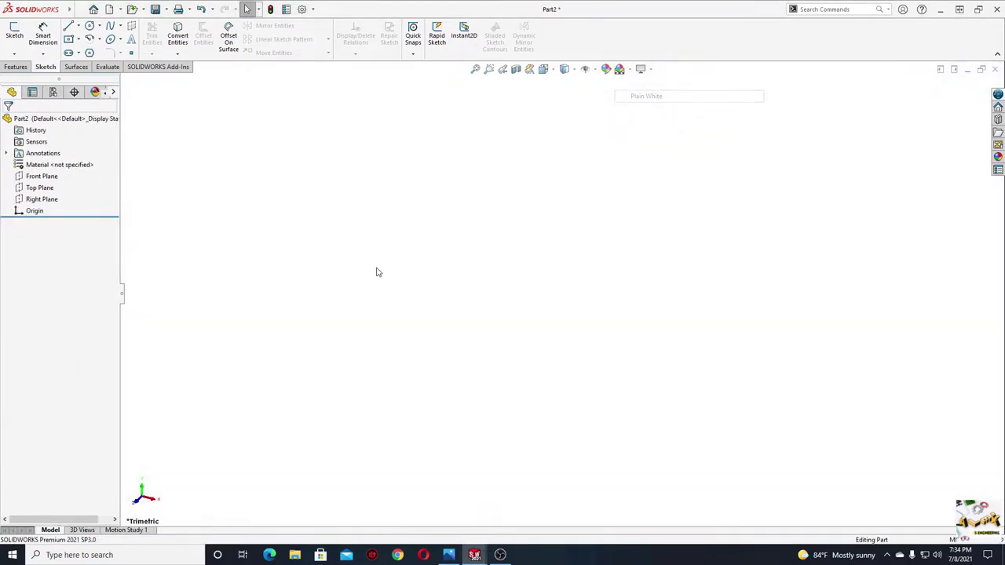
left_click(39, 178)
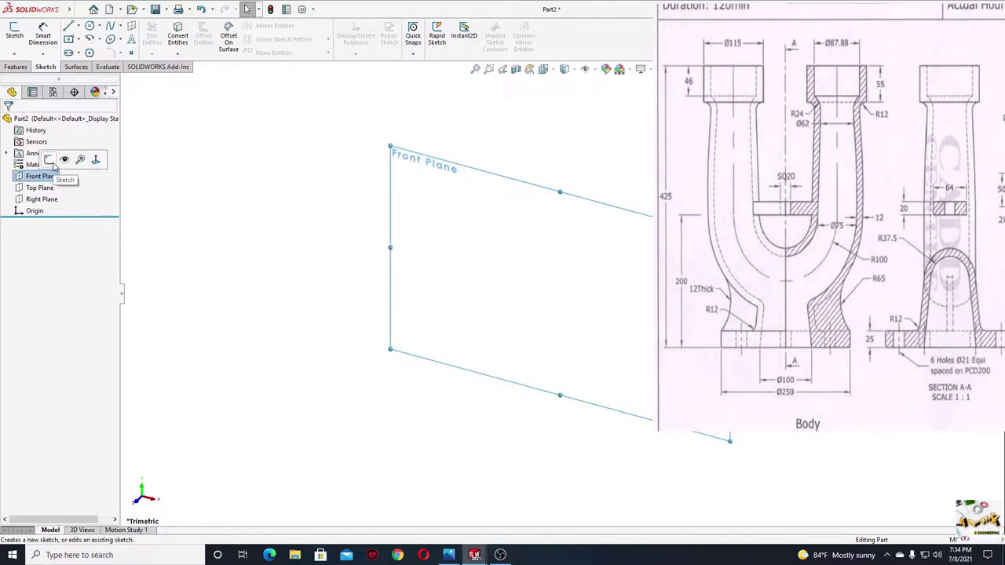
left_click(49, 160)
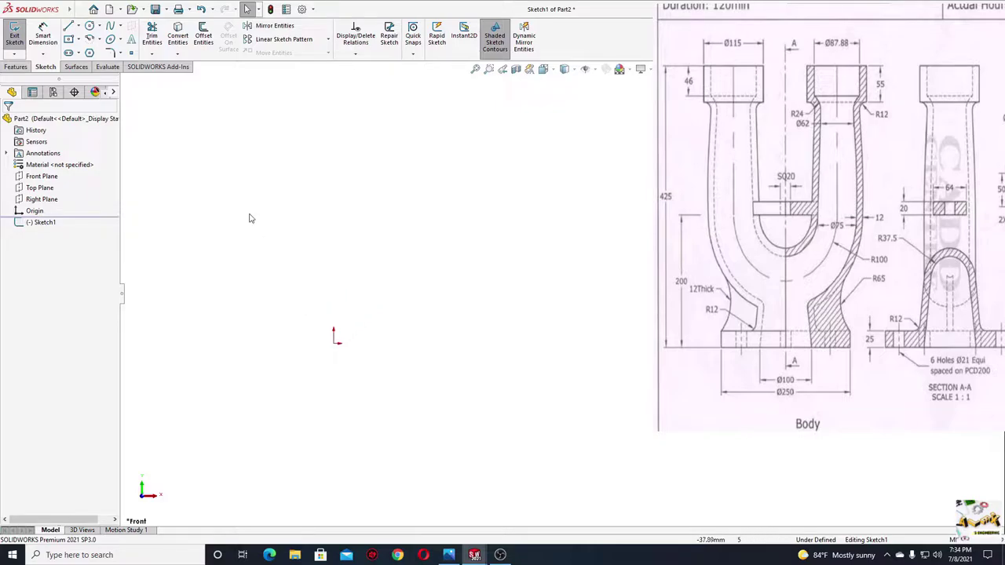
Draw a vertical centerline in the sketch
left_click(79, 27)
left_click(94, 50)
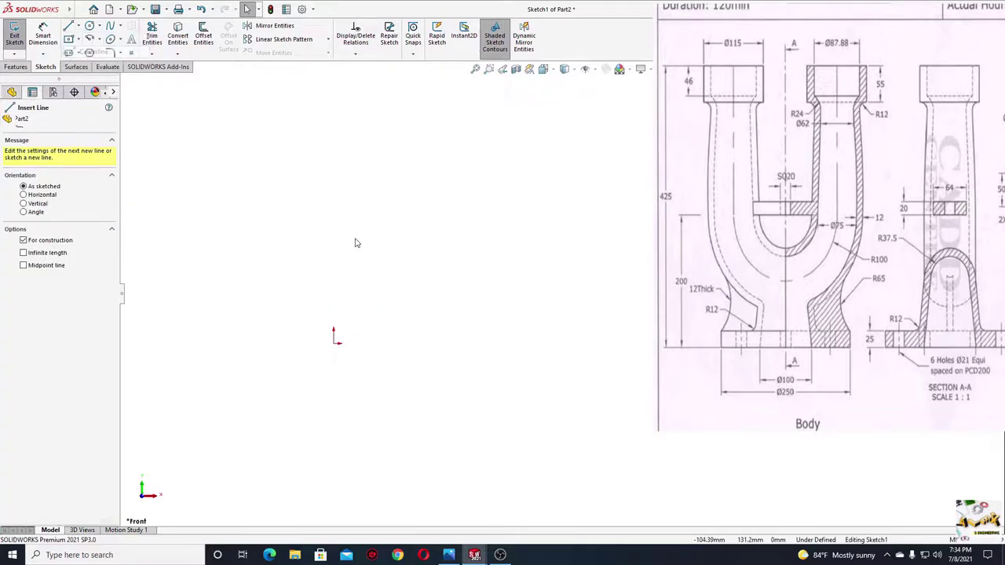
left_click(489, 180)
right_click(468, 335)
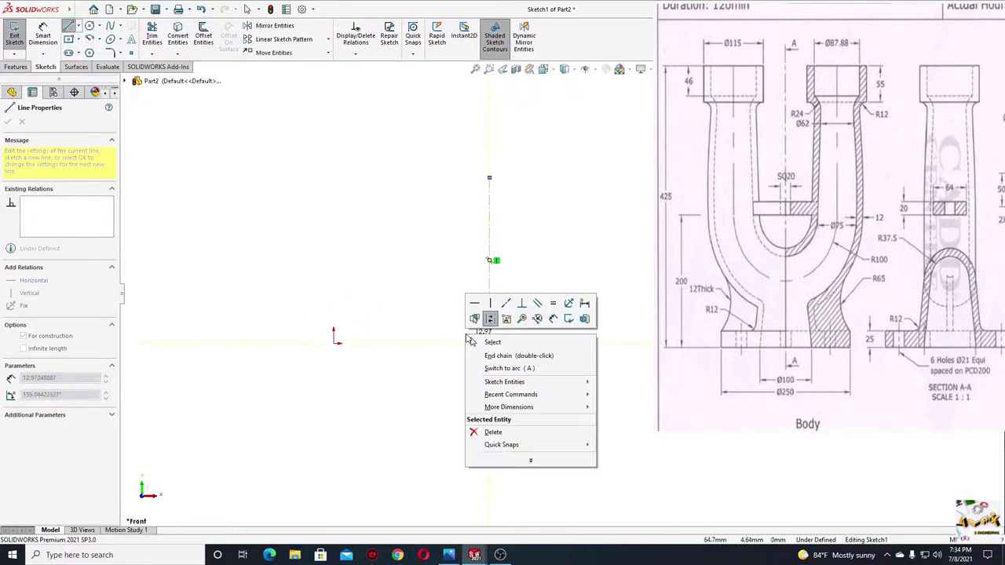
left_click(478, 341)
Make the centerline's bottom endpoint horizontal with the origin
middle_click_drag(478, 343, 437, 365, "ctrl")
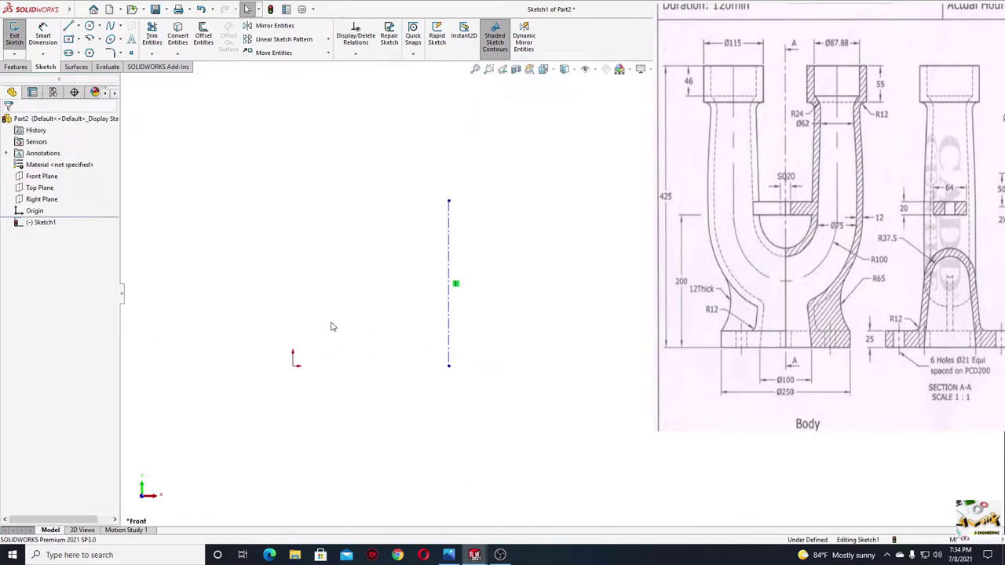
left_click(449, 366)
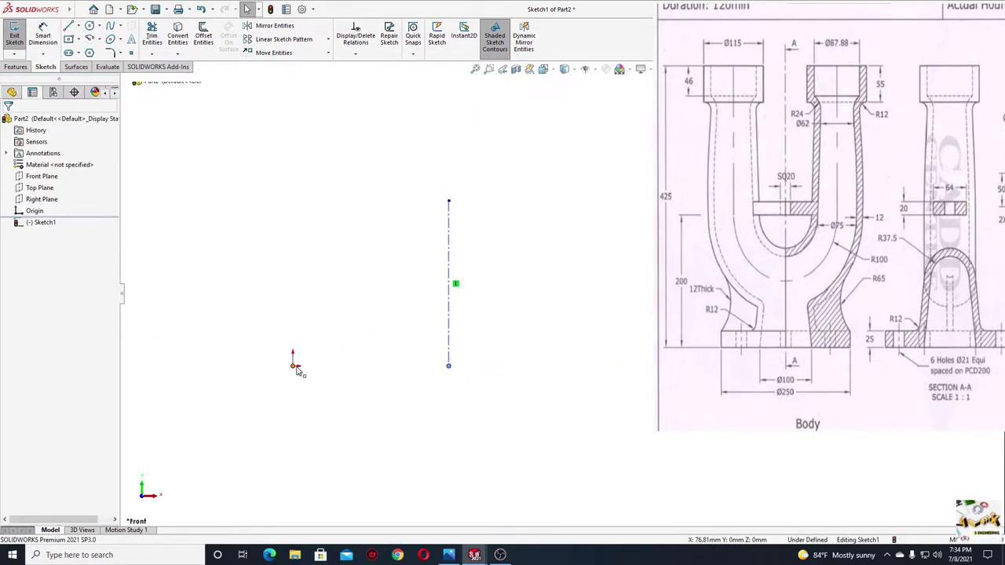
left_click(292, 360, "ctrl")
left_click(325, 340)
middle_click_drag(322, 300, 275, 327, "ctrl")
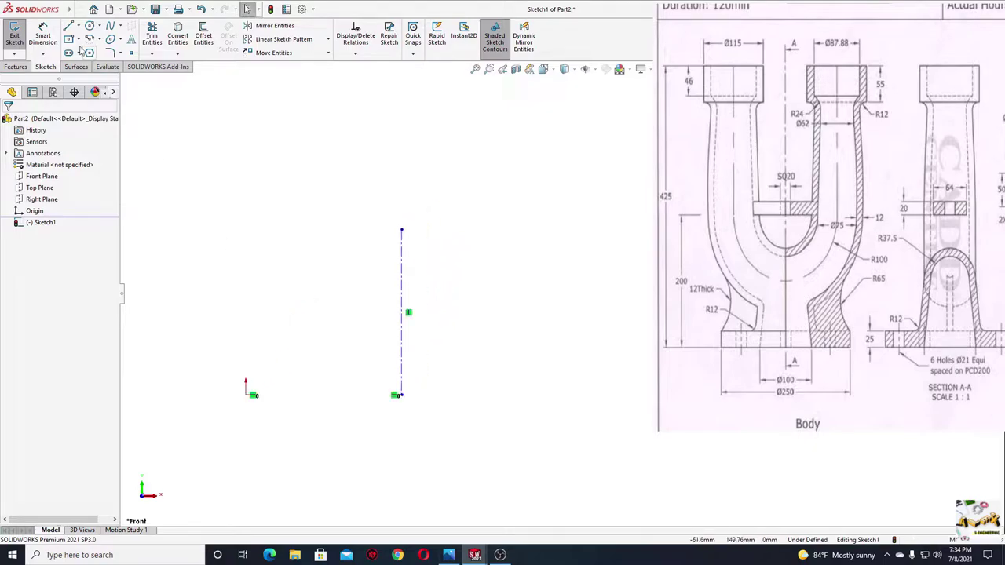
Dimension the centerline 100 mm from the origin
left_click(46, 36)
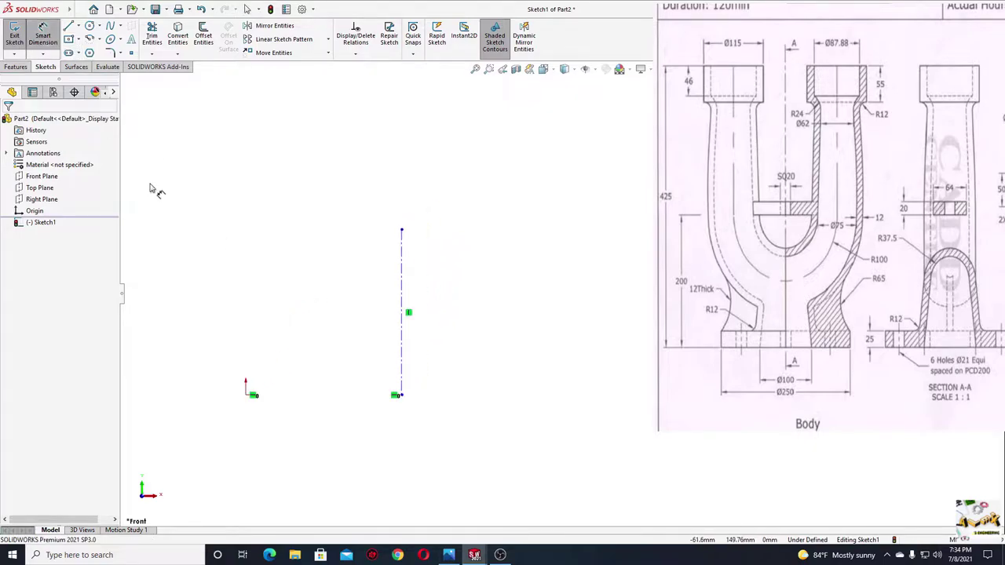
left_click(401, 367)
left_click(246, 394)
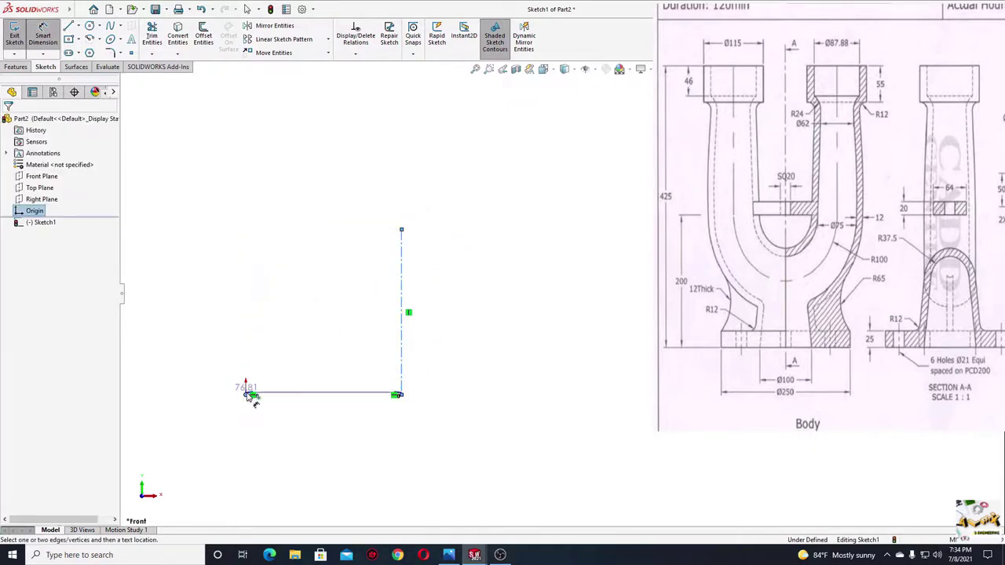
left_click(309, 458)
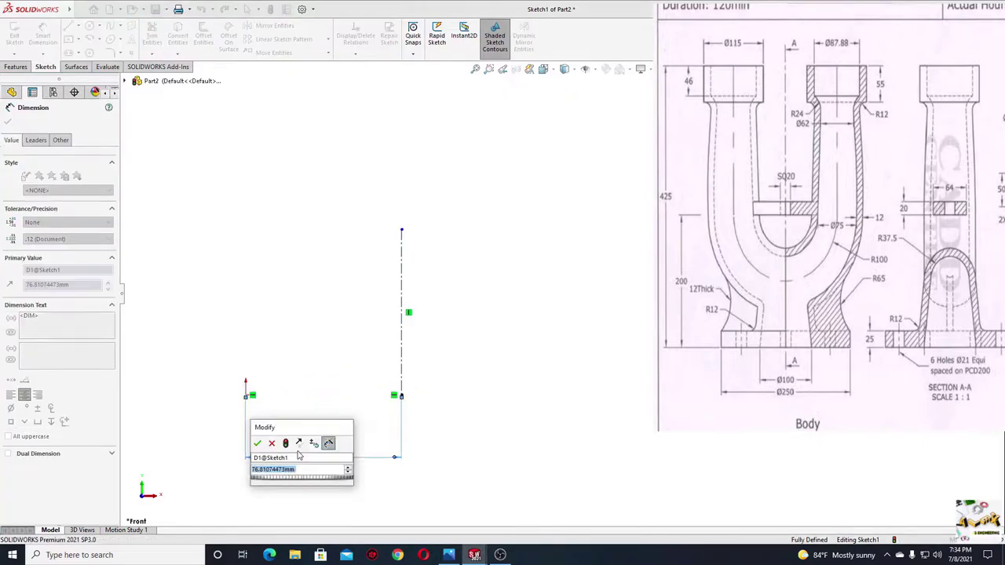
type("100")
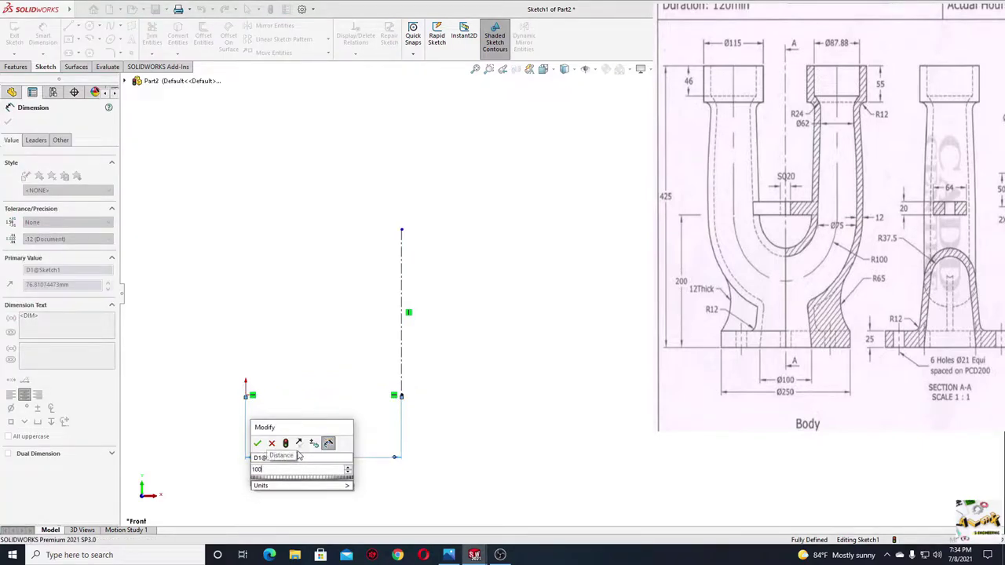
key("Return")
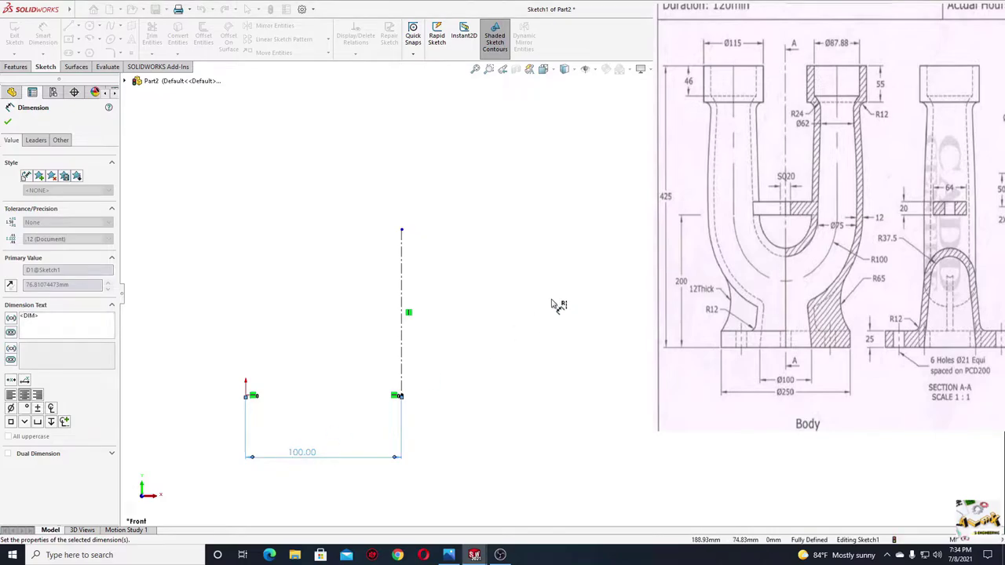
right_click(557, 303)
left_click(568, 312)
scroll(507, 314, "down", 1)
scroll(508, 314, "down", 1)
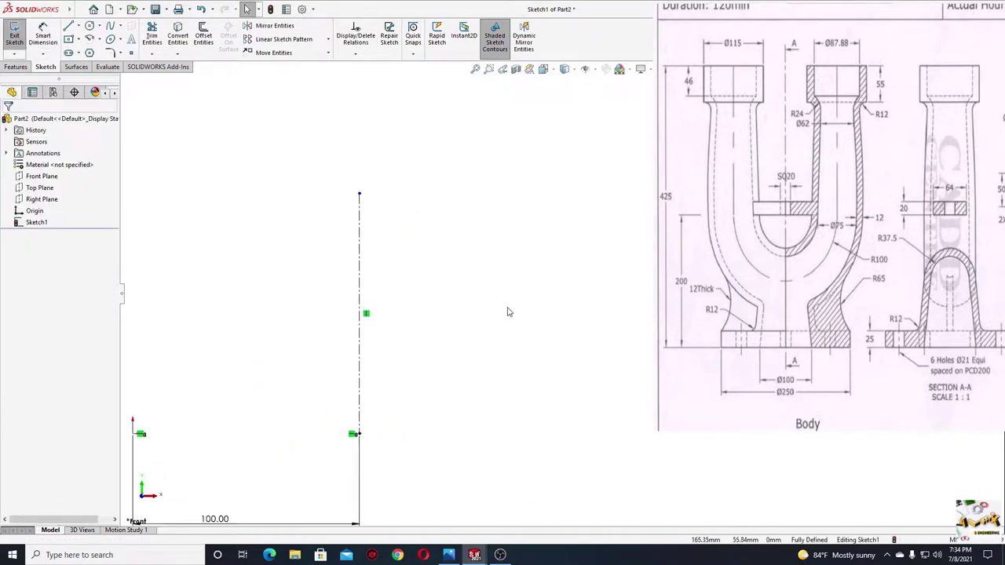
scroll(507, 314, "down", 1)
Draw the outer wall line up from the bottom, ending in a tangent arc
left_click(69, 28)
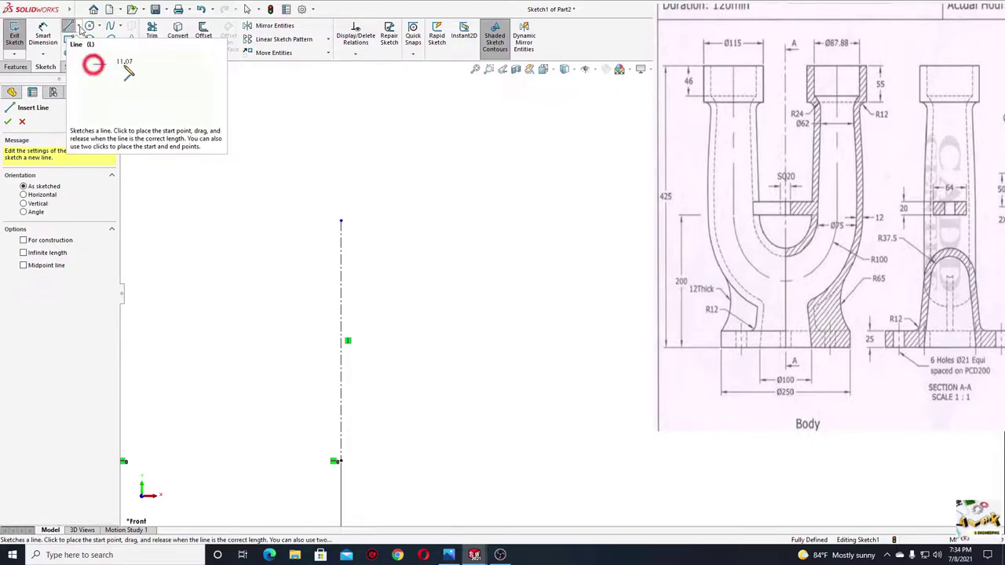
key("Escape")
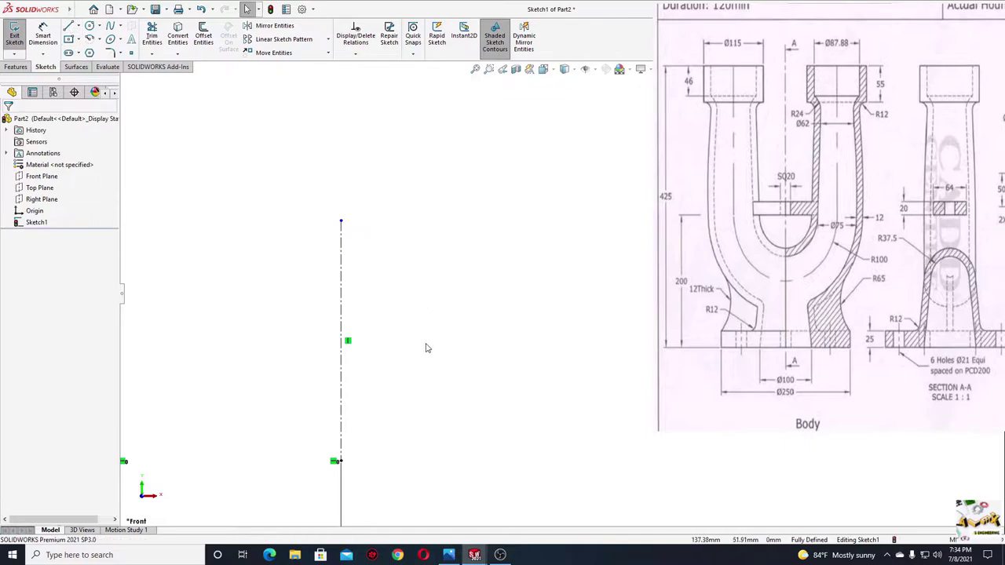
key("ctrl+Up")
left_click(69, 26)
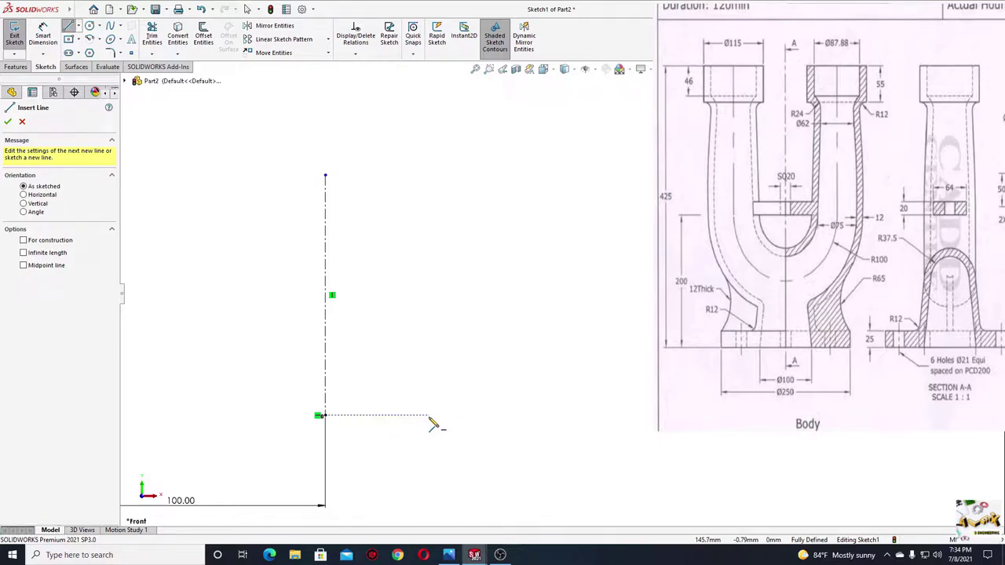
left_click(449, 415)
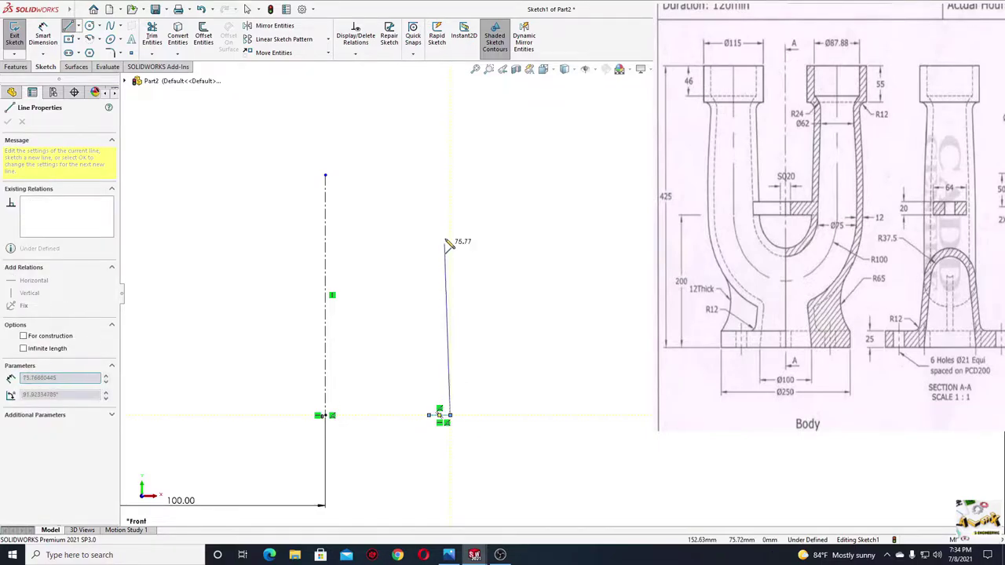
left_click(446, 189)
key("a")
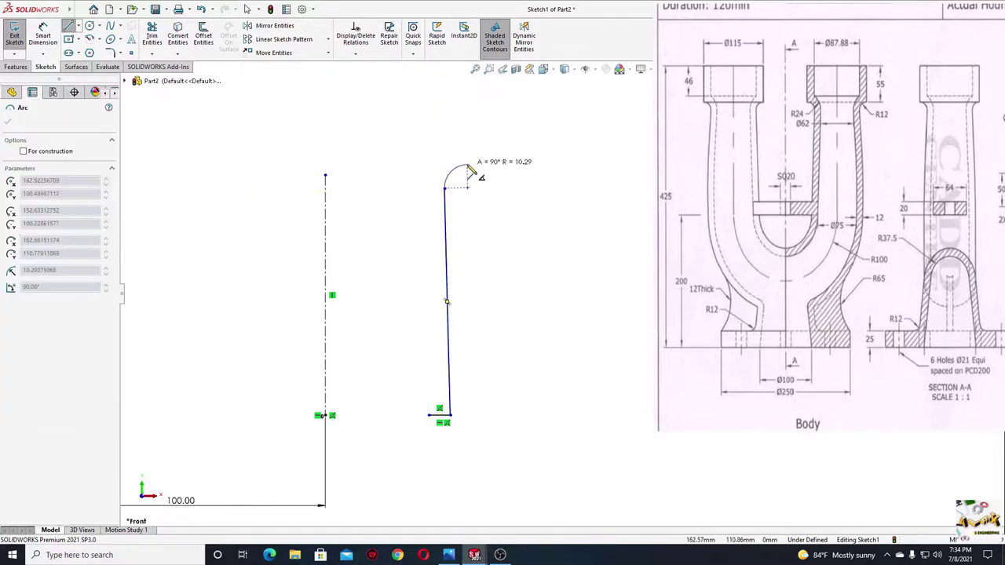
left_click(467, 164)
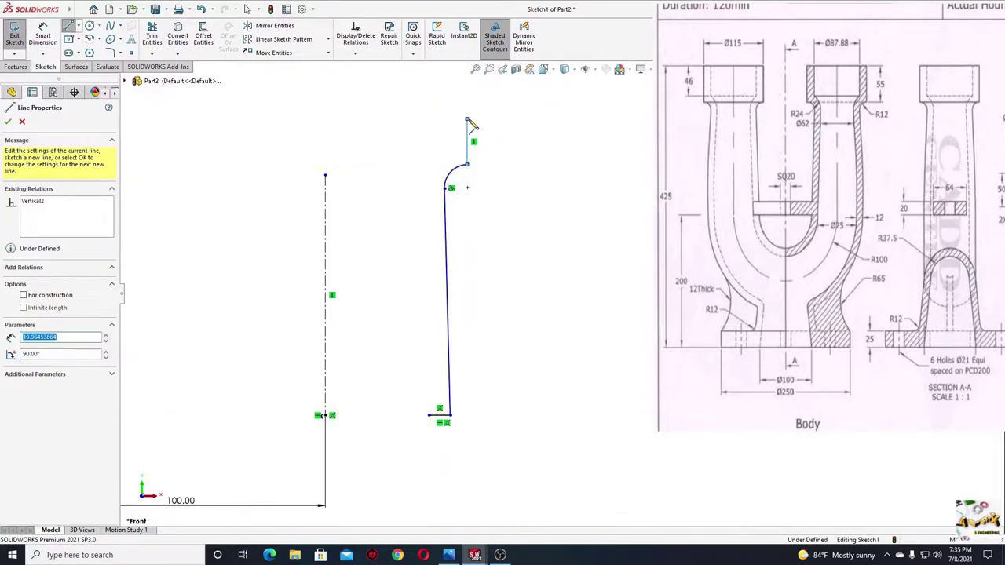
Add the short top stub edges and inner tangent arc, closing the profile at the bottom
left_click(467, 118)
left_click(444, 118)
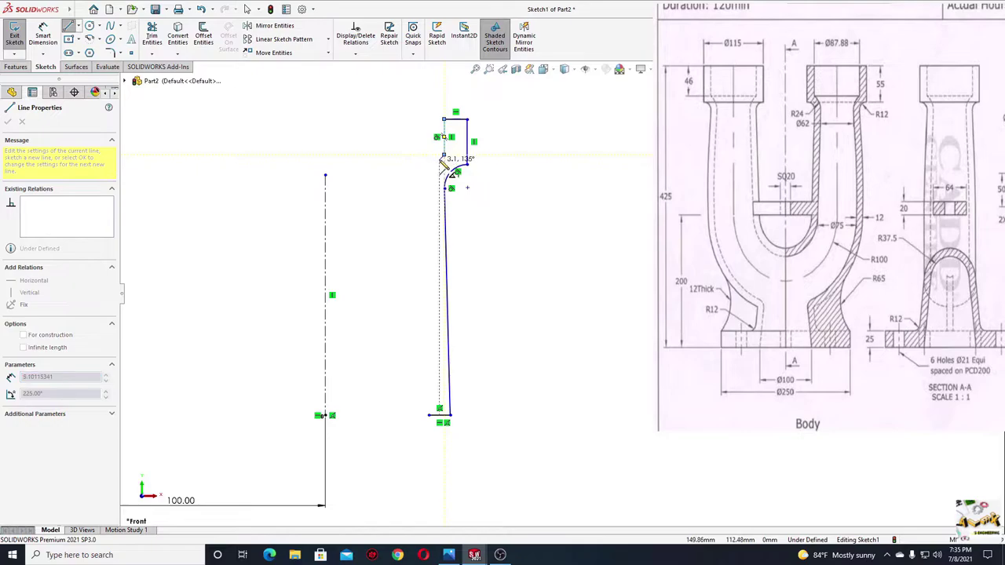
left_click(445, 138)
key("a")
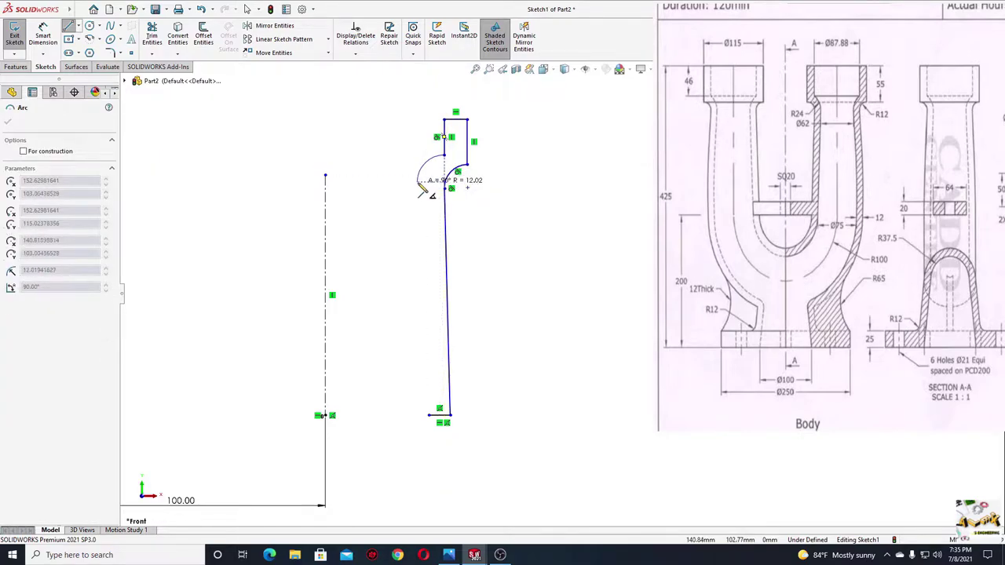
left_click(417, 184)
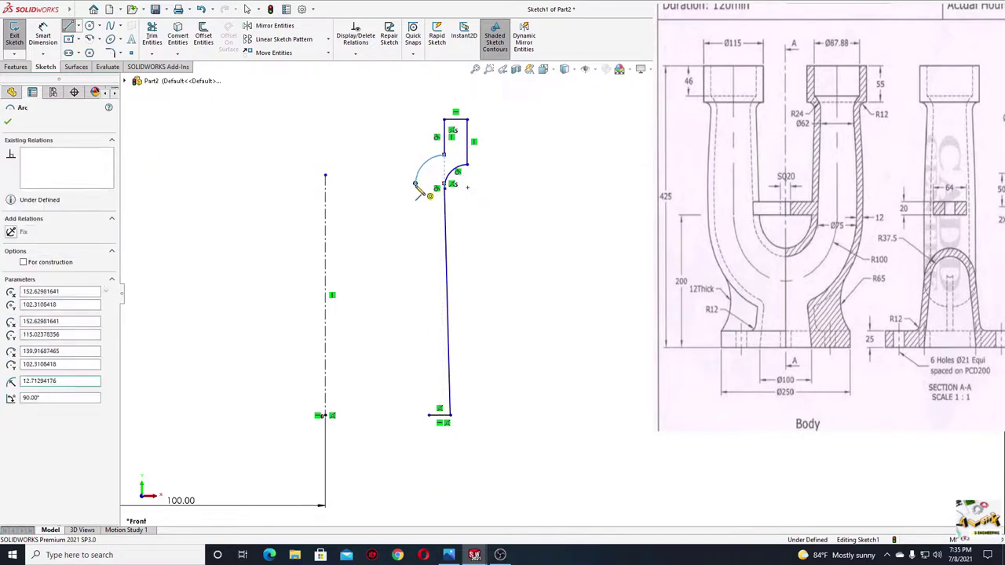
left_click(430, 416)
key("Escape")
scroll(452, 252, "down", 4)
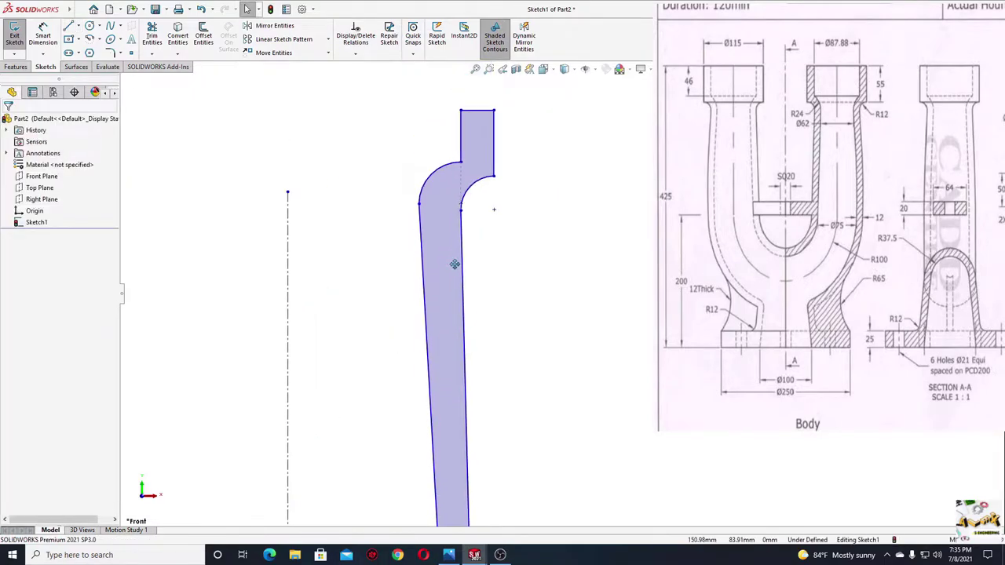
left_click_drag(454, 264, 444, 295)
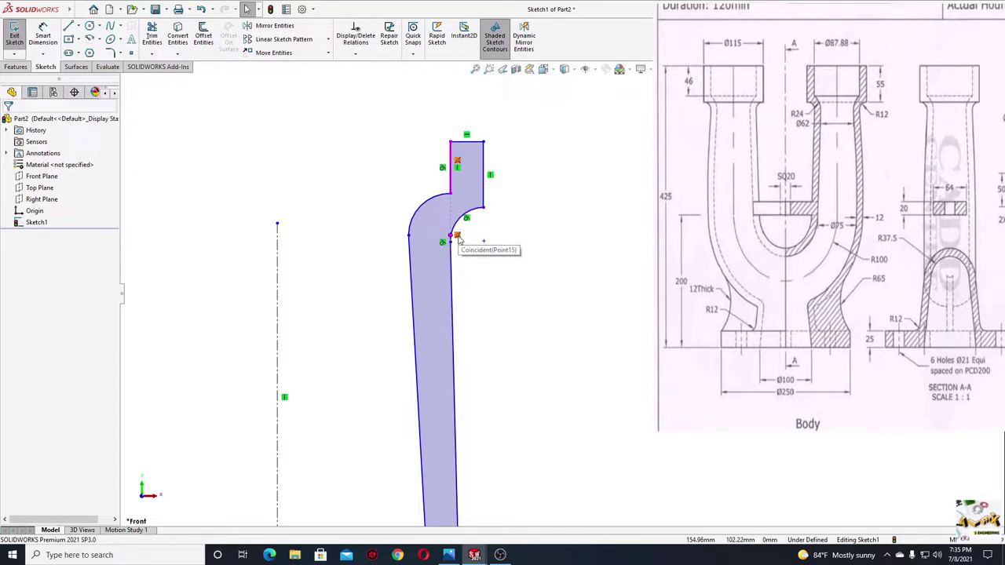
Delete the coincident relation at the inner corner and drag the inner line to reshape
right_click(460, 241)
left_click(498, 370)
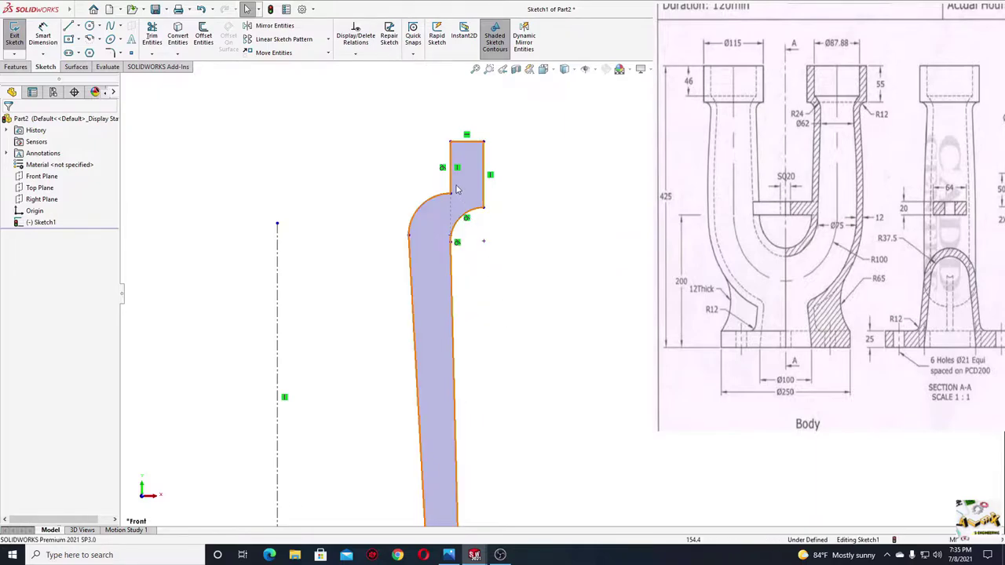
scroll(518, 236, "down", 2)
left_click_drag(509, 245, 512, 247)
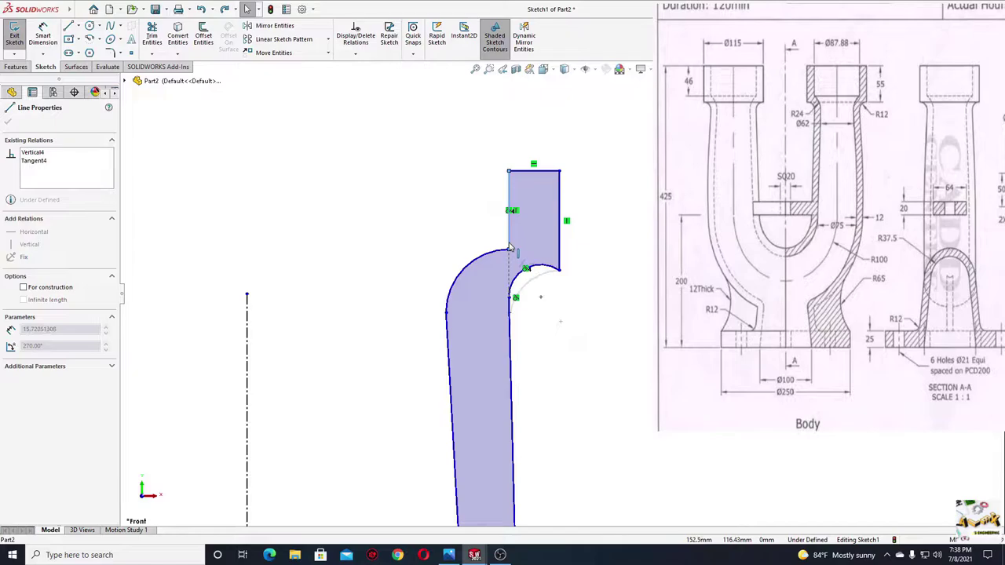
left_click(405, 304)
scroll(325, 269, "down", 2)
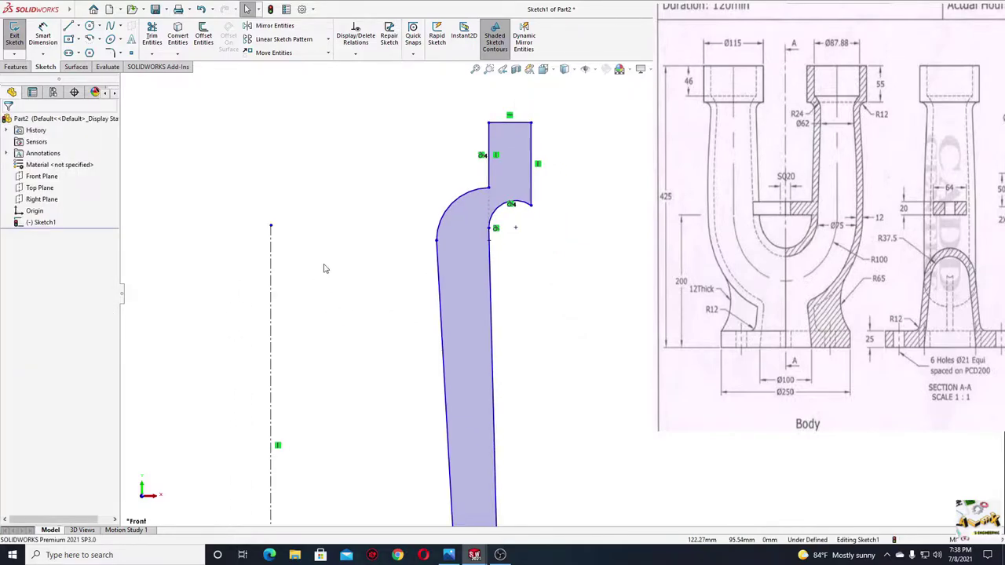
Make the leg's two long edges parallel
left_click(400, 299)
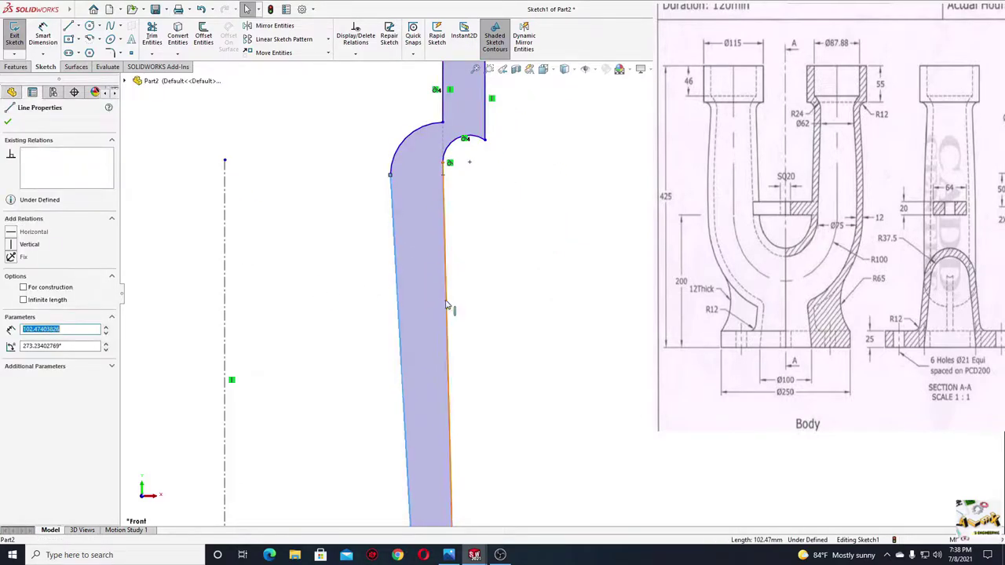
left_click(448, 311, "ctrl")
left_click(524, 270)
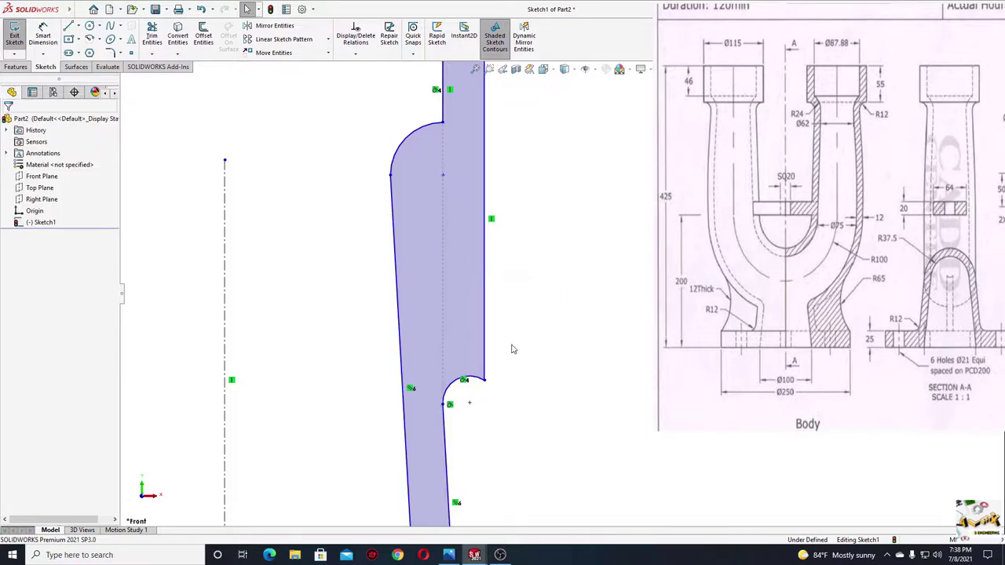
Drag the notch corner point upward to reshape the top of the leg profile
left_click_drag(470, 400, 462, 177)
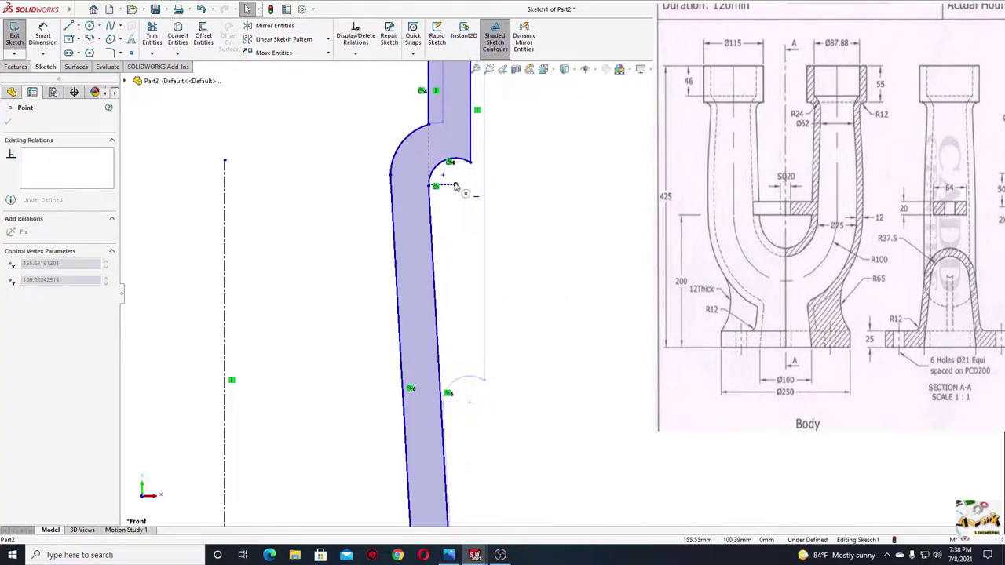
left_click_drag(462, 178, 448, 179)
key("ctrl+z")
left_click(552, 287)
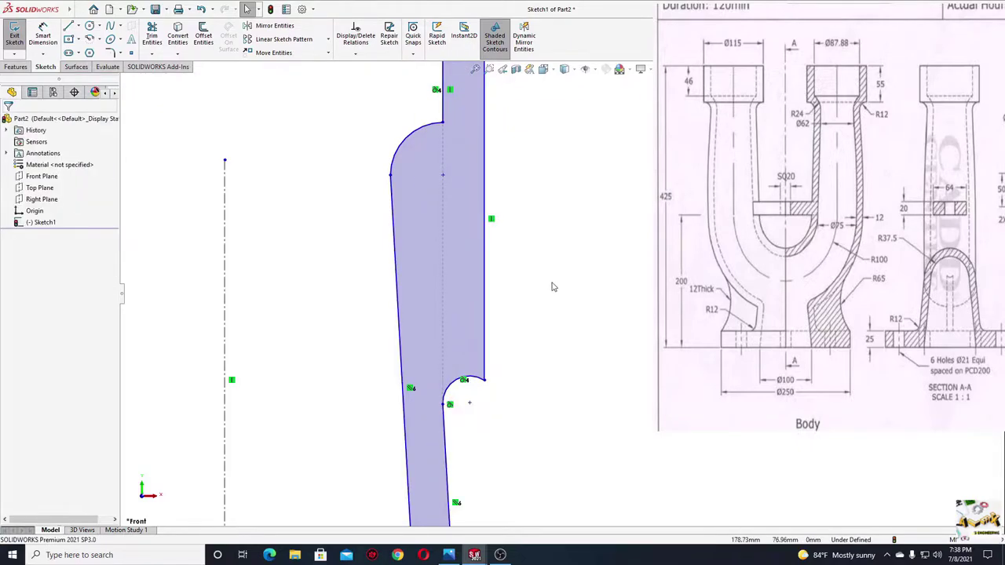
left_click_drag(470, 407, 465, 175)
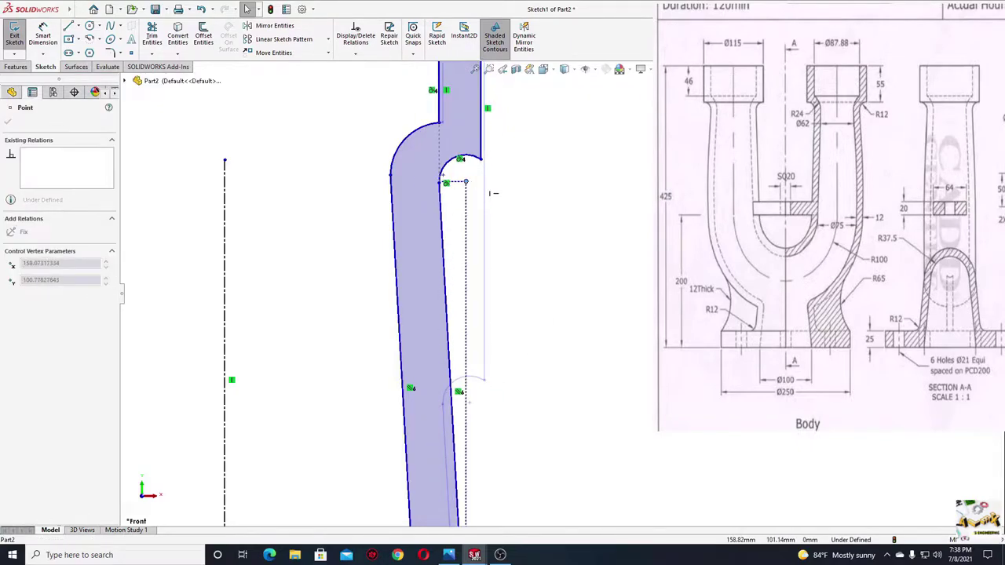
left_click(556, 299)
scroll(544, 313, "up", 3)
mouse_move(544, 314)
middle_mouse_down("ctrl")
mouse_move(492, 254)
mouse_move(485, 196)
mouse_move(541, 306)
mouse_move(576, 264)
mouse_move(545, 353)
mouse_move(511, 271)
middle_mouse_up("ctrl")
Set the leg wall thickness to 12 mm
key("d")
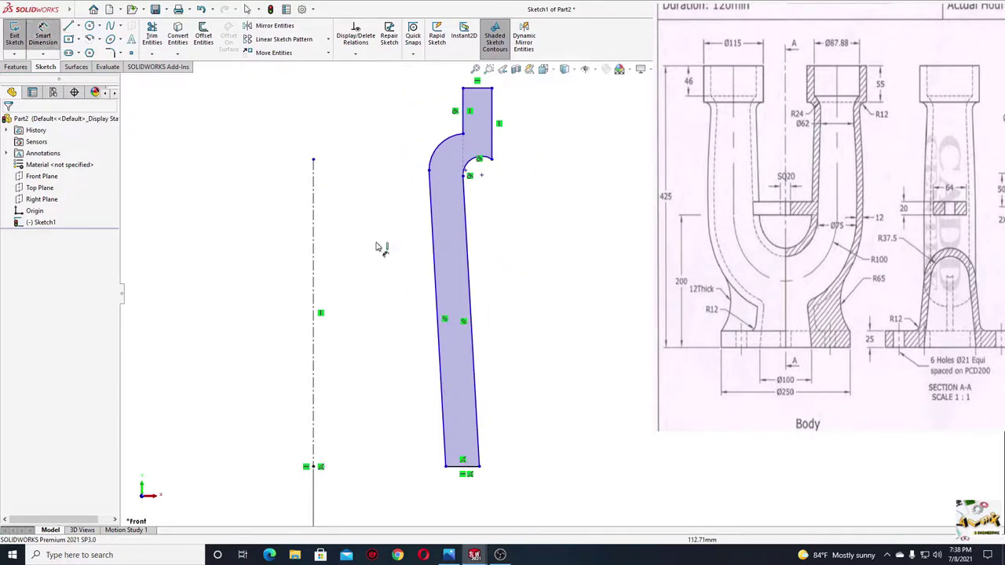
left_click(468, 469)
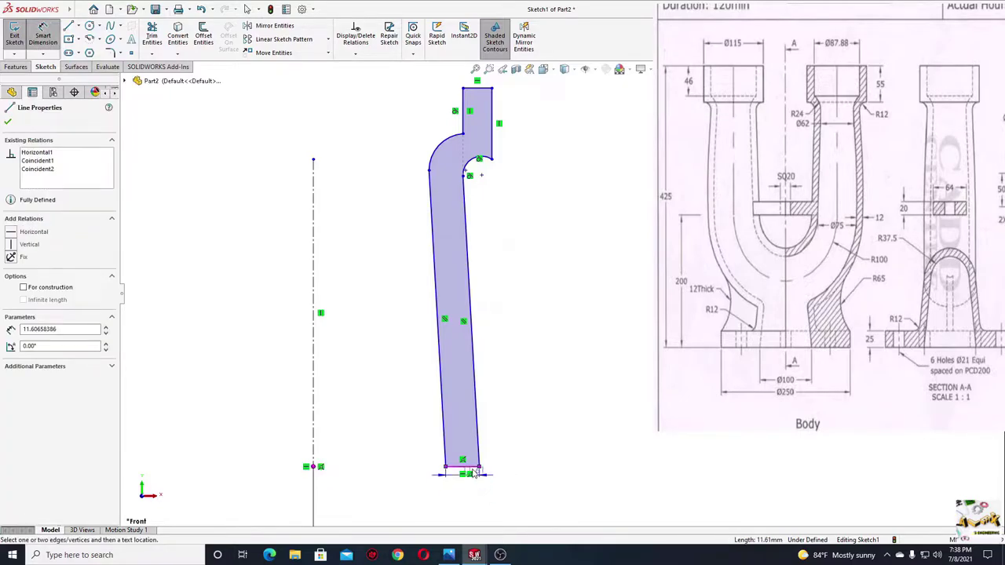
key("Escape")
left_click(442, 416)
left_click(477, 416)
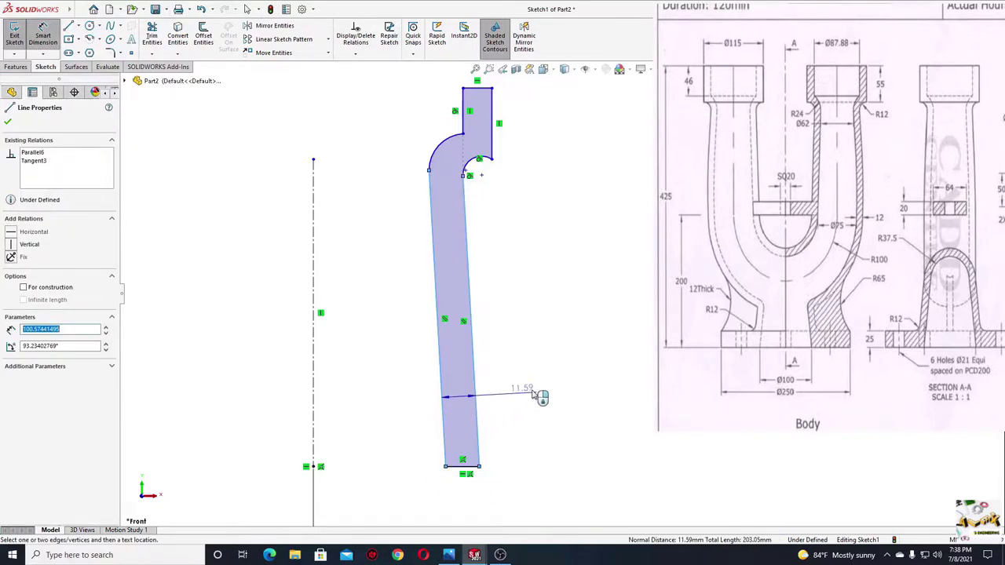
left_click(537, 394)
type("12")
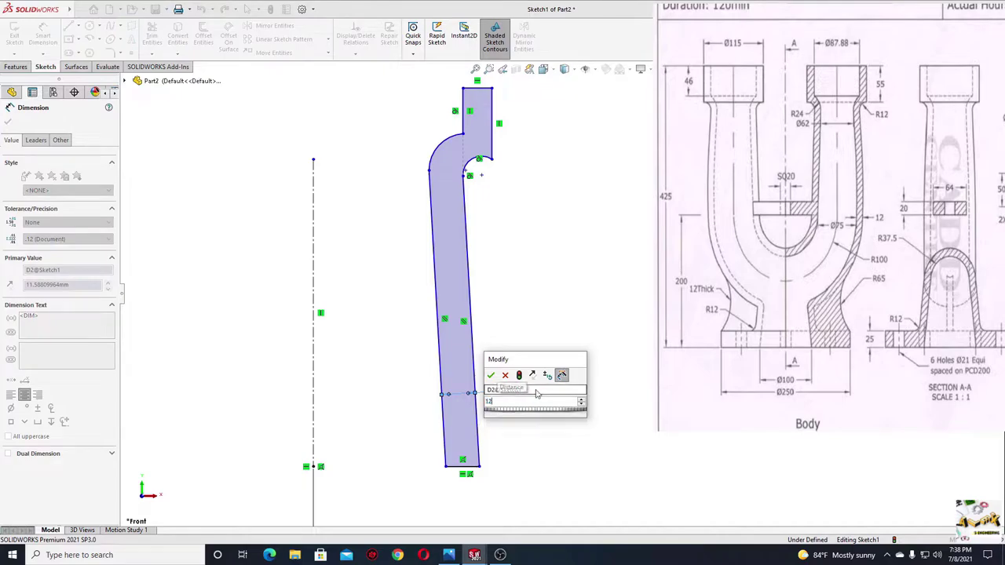
key("Return")
Dimension offsets from the centreline: 37.5 at the bottom corner and 31 at the bend arc
left_click(445, 468)
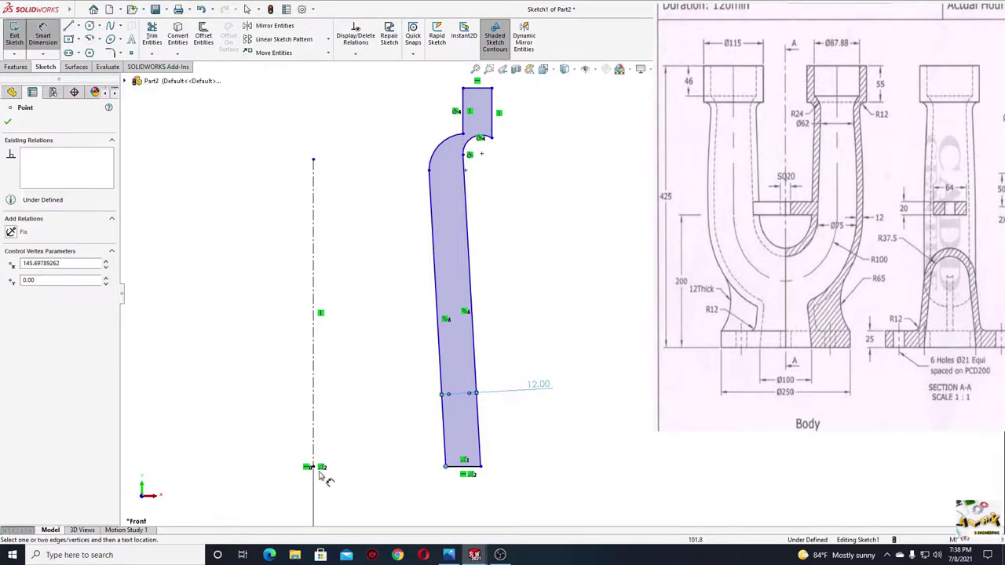
left_click(313, 467)
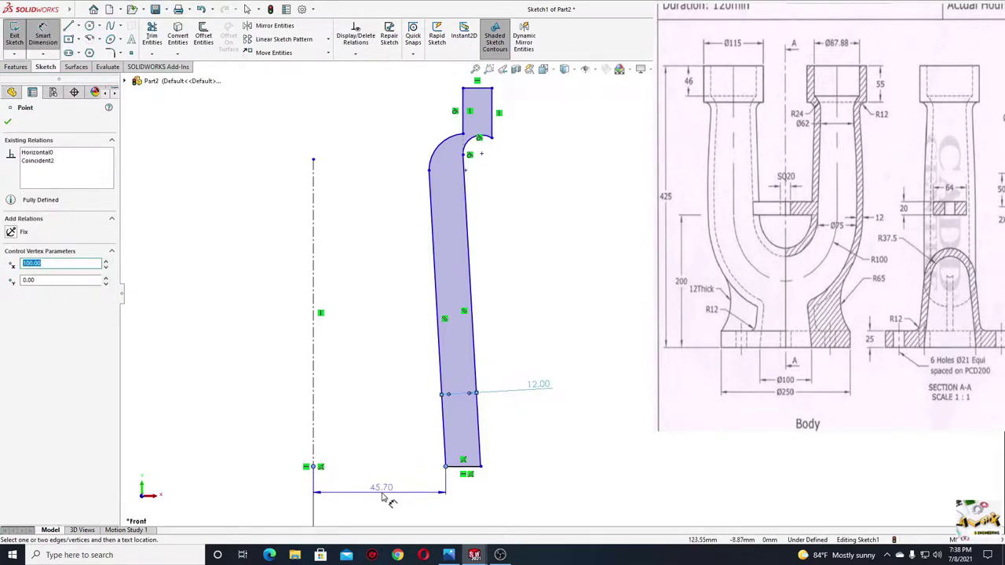
left_click(382, 493)
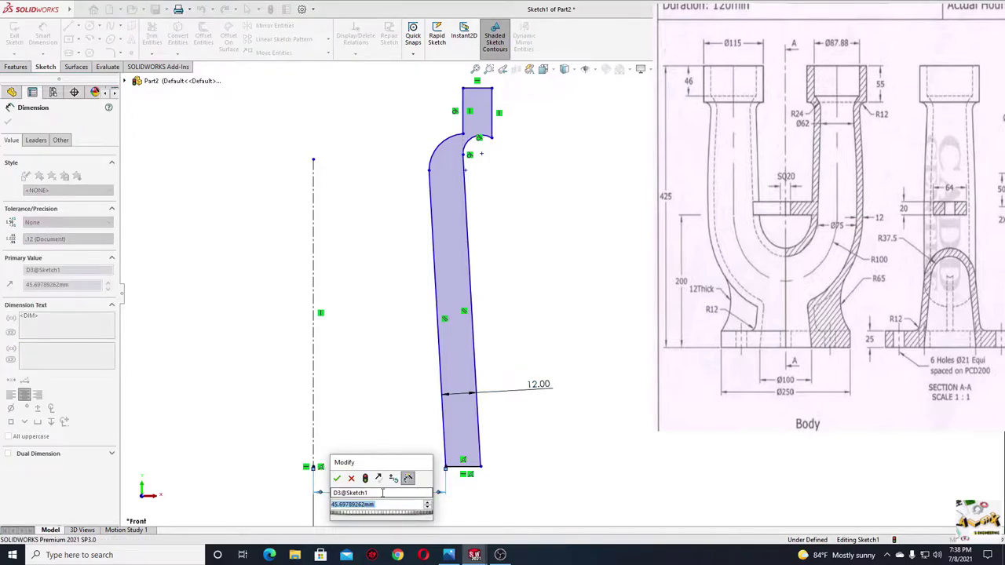
type("37")
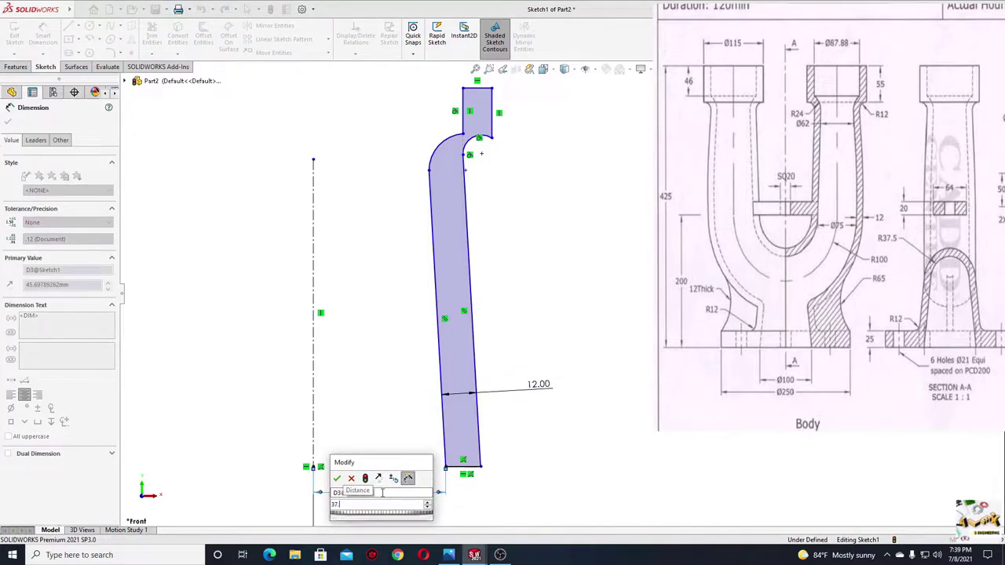
type(".5")
key("Return")
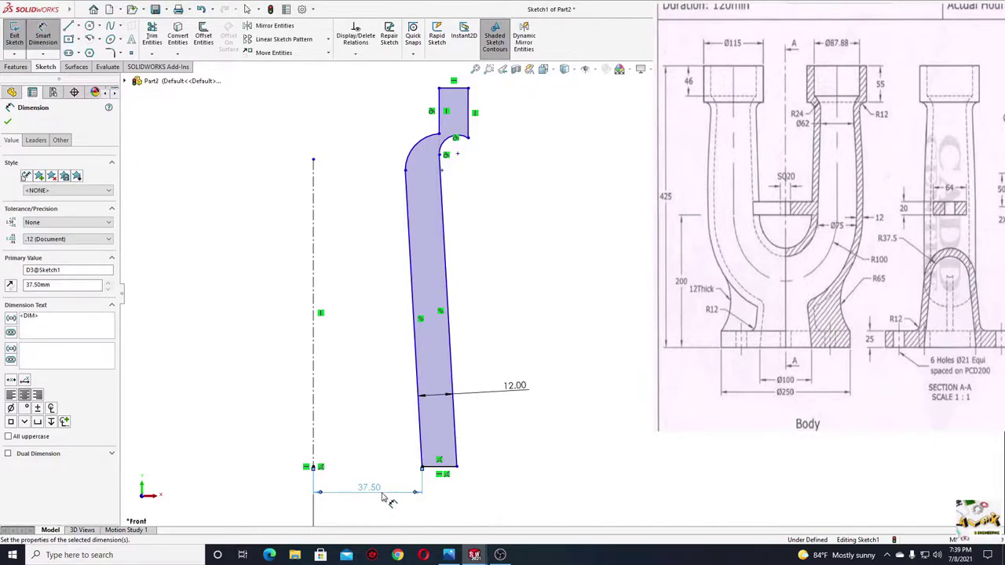
left_click(406, 172)
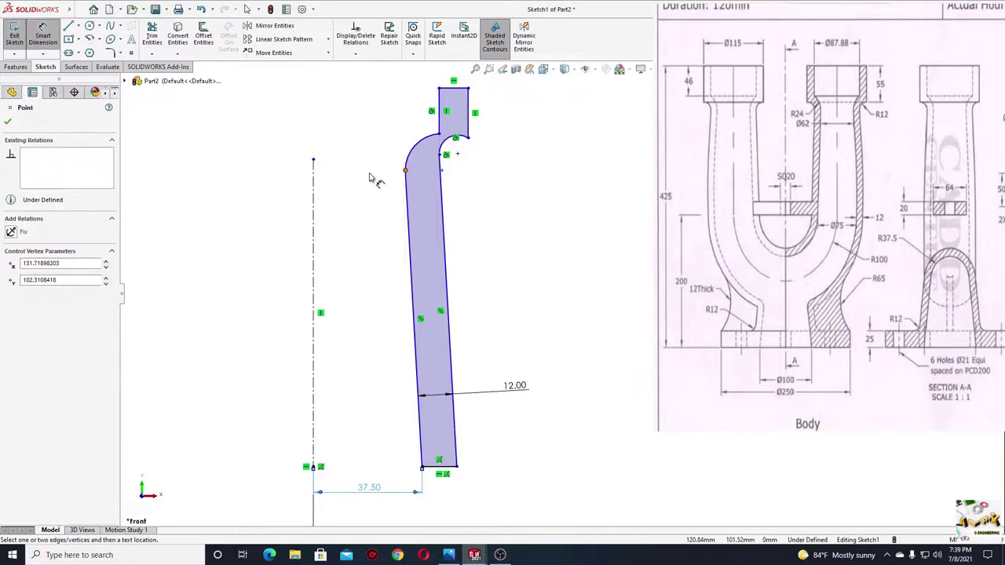
left_click(313, 161)
left_click(343, 209)
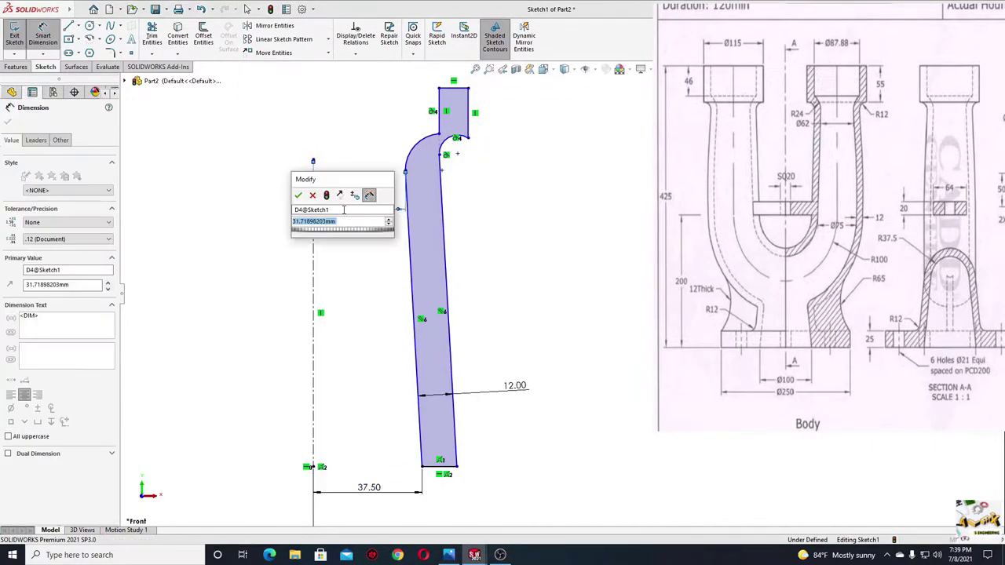
type("31")
key("Return")
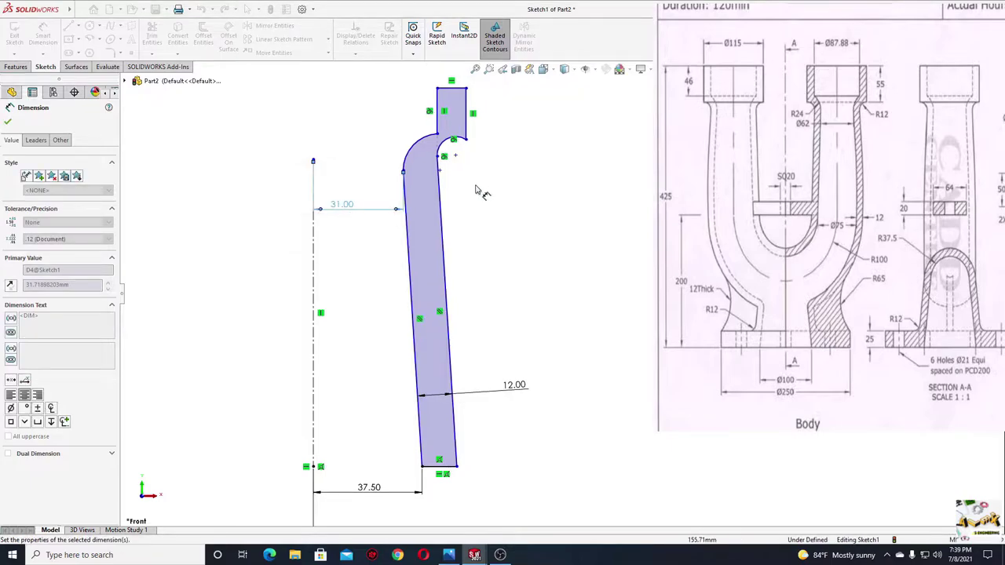
scroll(477, 208, "down", 1)
scroll(463, 200, "down", 1)
scroll(457, 216, "down", 1)
Give the inner shoulder arc a radius of R12
scroll(458, 223, "down", 1)
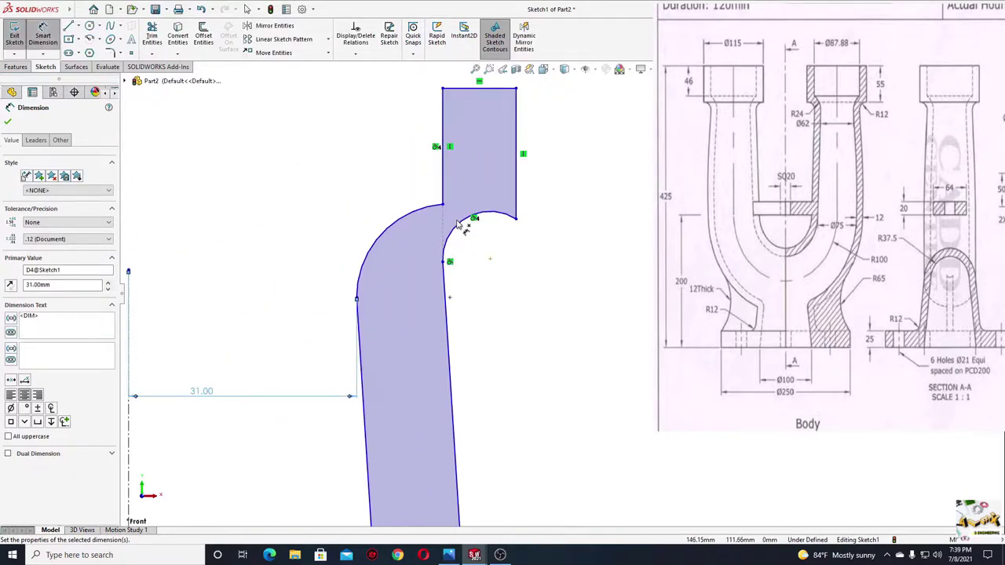
middle_click_drag(459, 225, 456, 192, "ctrl")
left_click(457, 198)
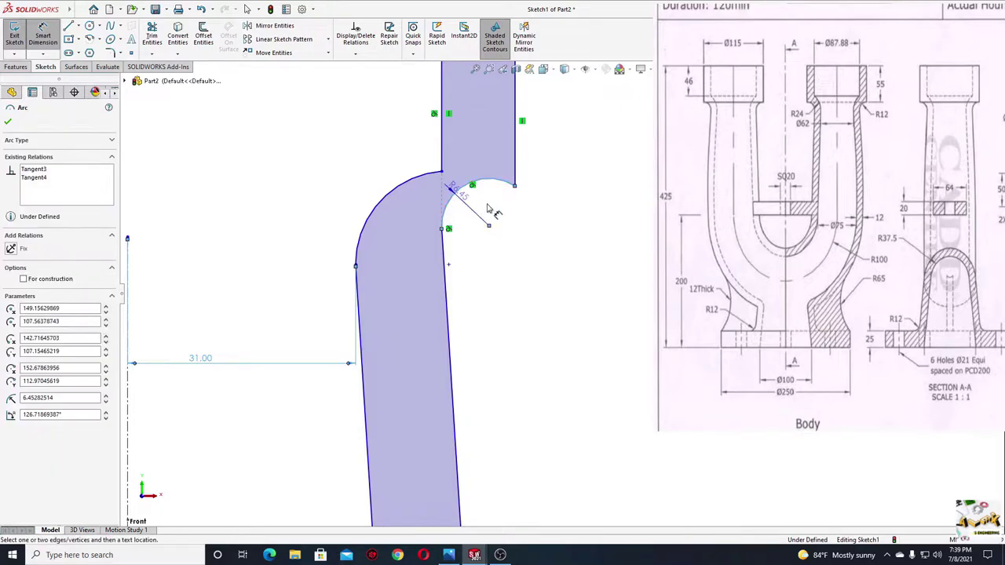
left_click(476, 224)
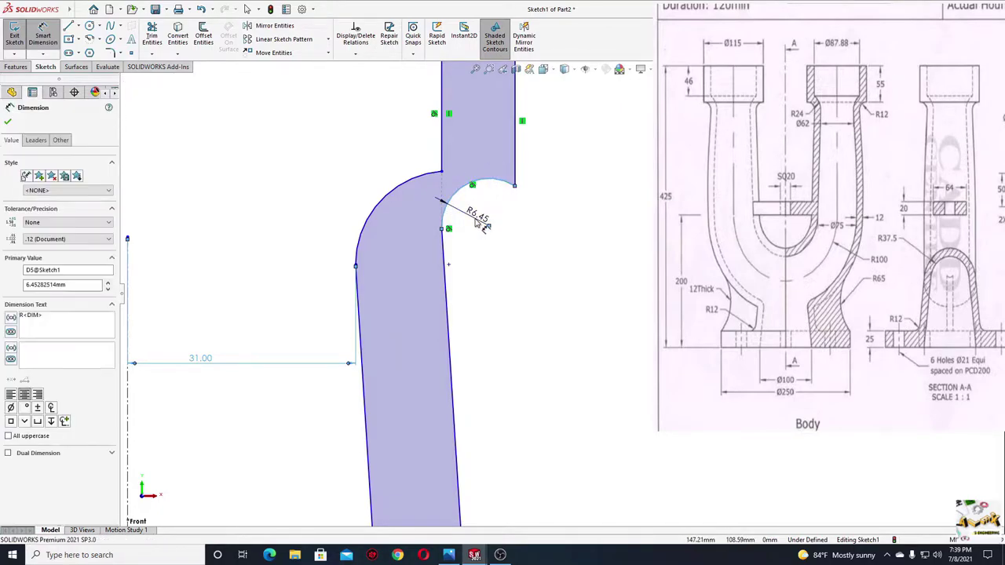
type("12")
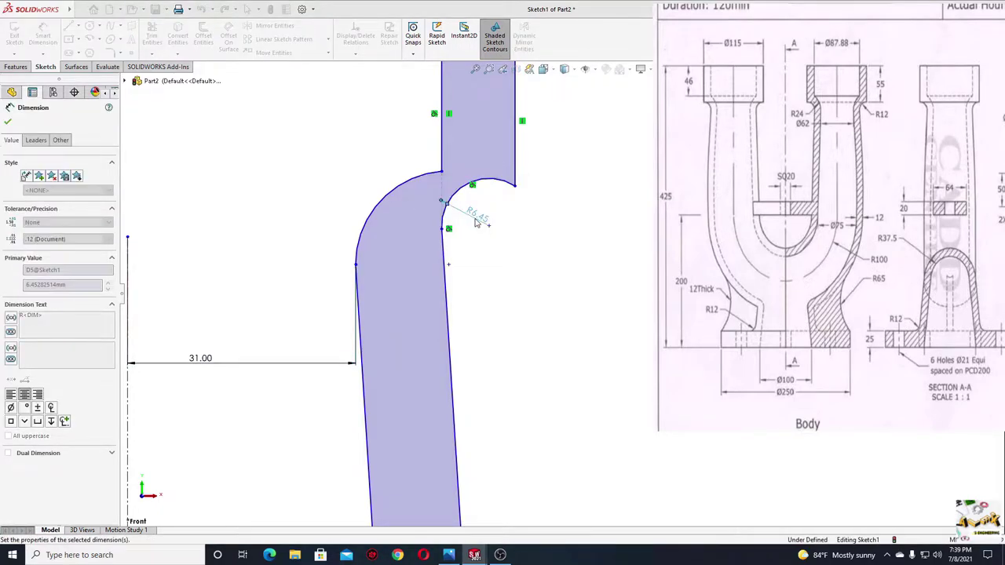
key("Return")
right_click(527, 276)
left_click(574, 309)
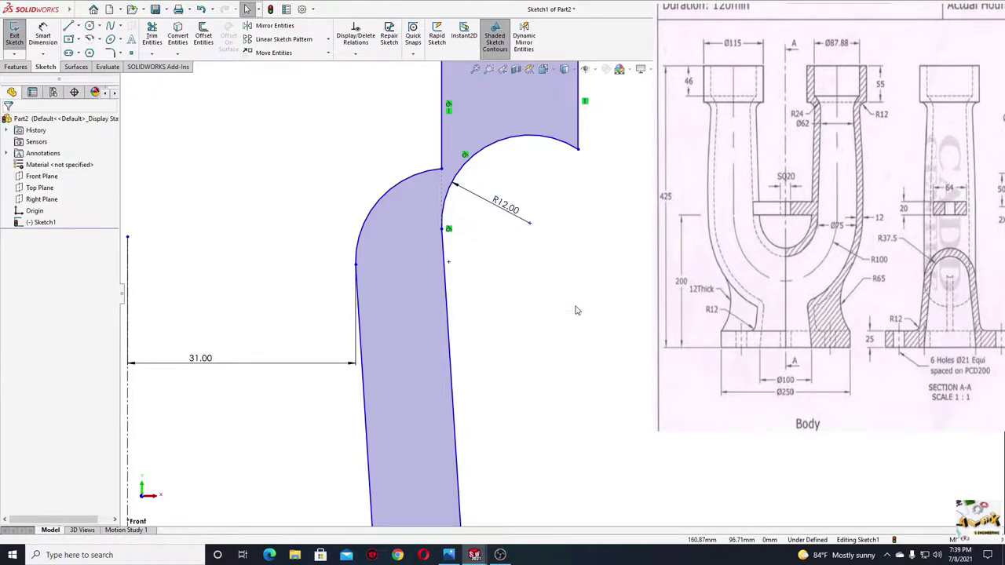
Make the outer bend arc concentric with the R12 arc
left_click(395, 195)
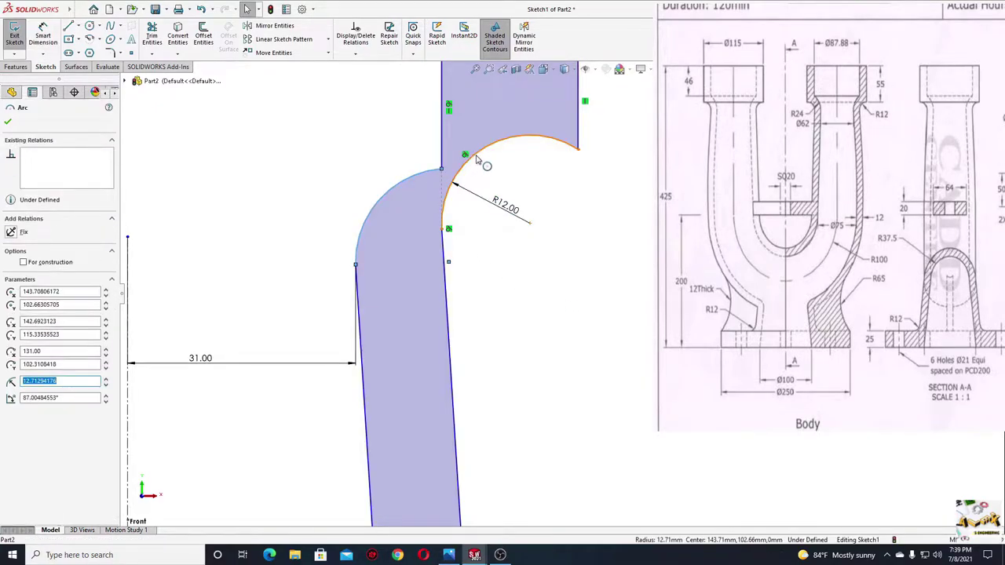
left_click(476, 159, "ctrl")
left_click(539, 110)
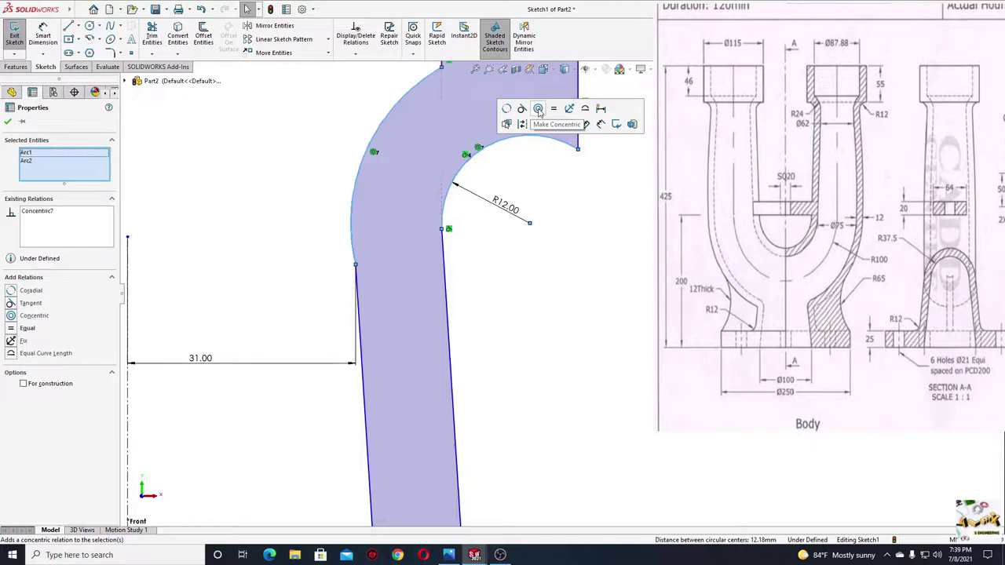
left_click(534, 263)
Make the outer arc tangent at its top point and drag the profile into shape
scroll(534, 265, "up", 1)
scroll(528, 273, "up", 1)
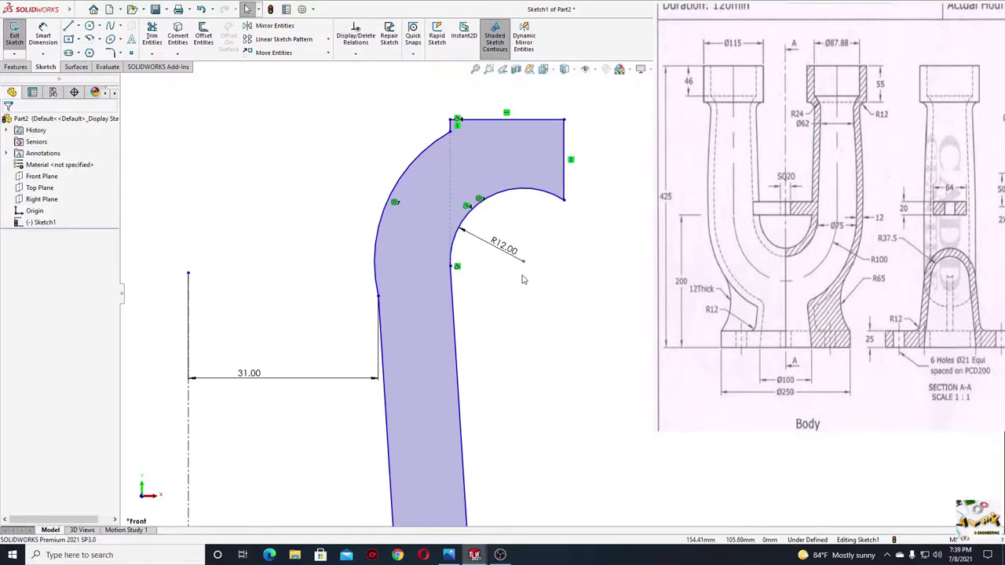
left_click(380, 296)
left_click(406, 251)
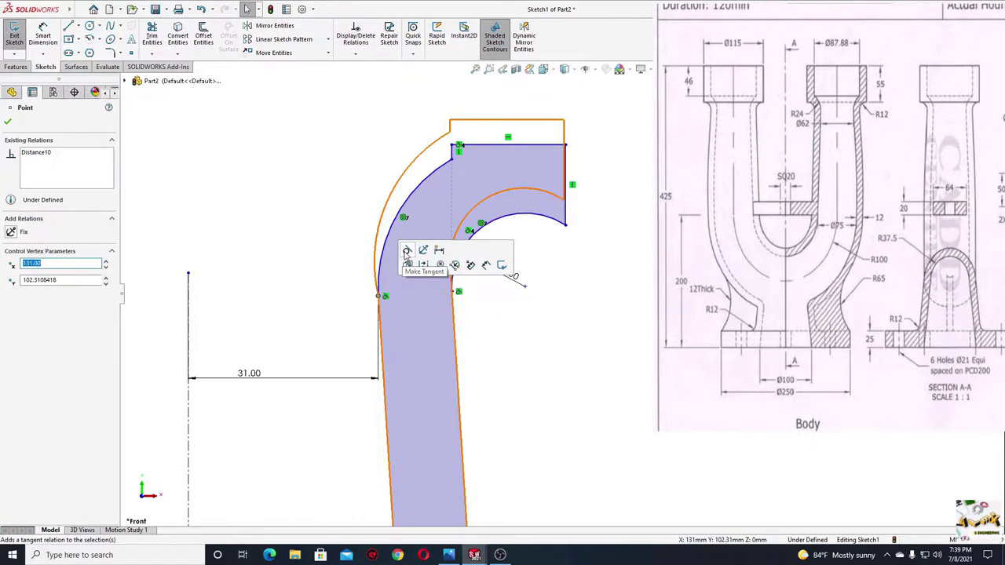
left_click(602, 317)
left_click_drag(474, 148, 583, 296)
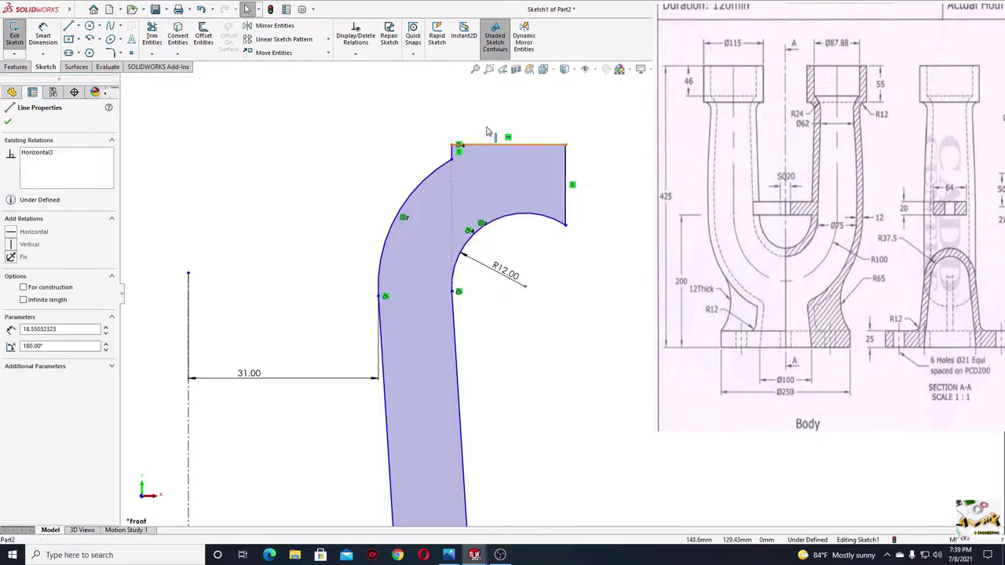
scroll(583, 297, "up", 2)
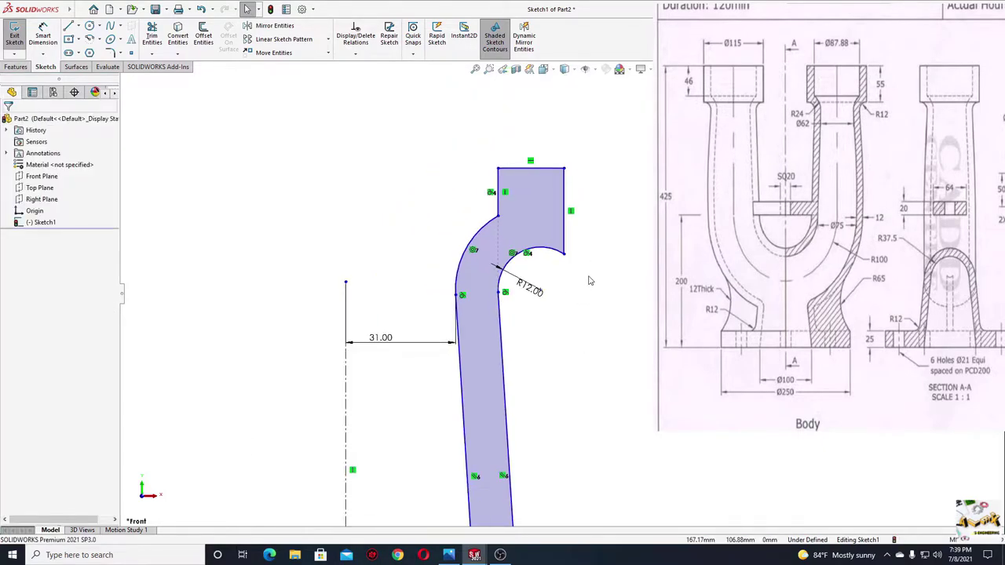
scroll(589, 278, "up", 1)
scroll(539, 225, "up", 1)
scroll(520, 229, "up", 1)
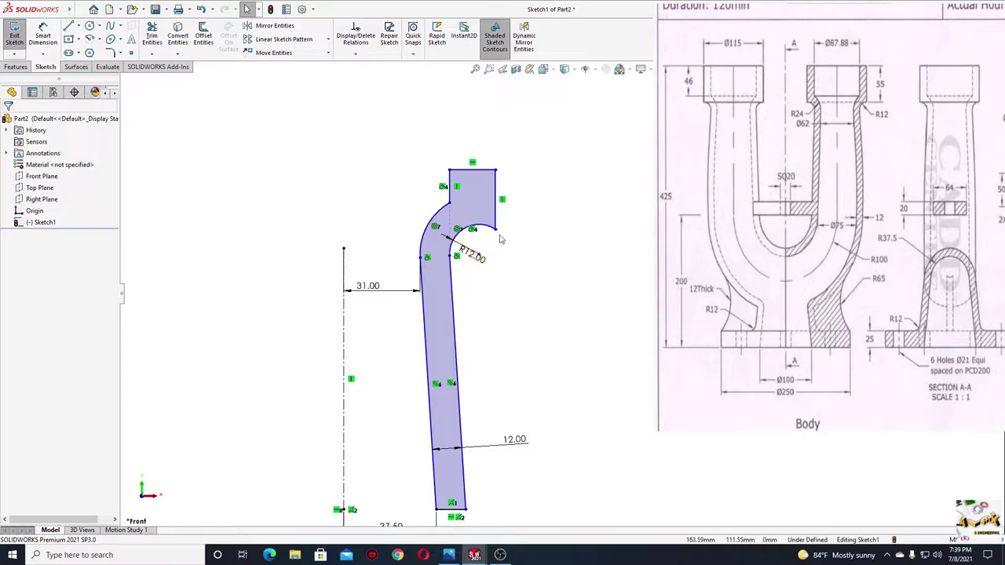
Adjust the top arc endpoint and set the lower section height to 170 mm
mouse_move(495, 228)
left_mouse_down()
mouse_move(474, 224)
mouse_move(480, 217)
left_mouse_up()
left_click(538, 315)
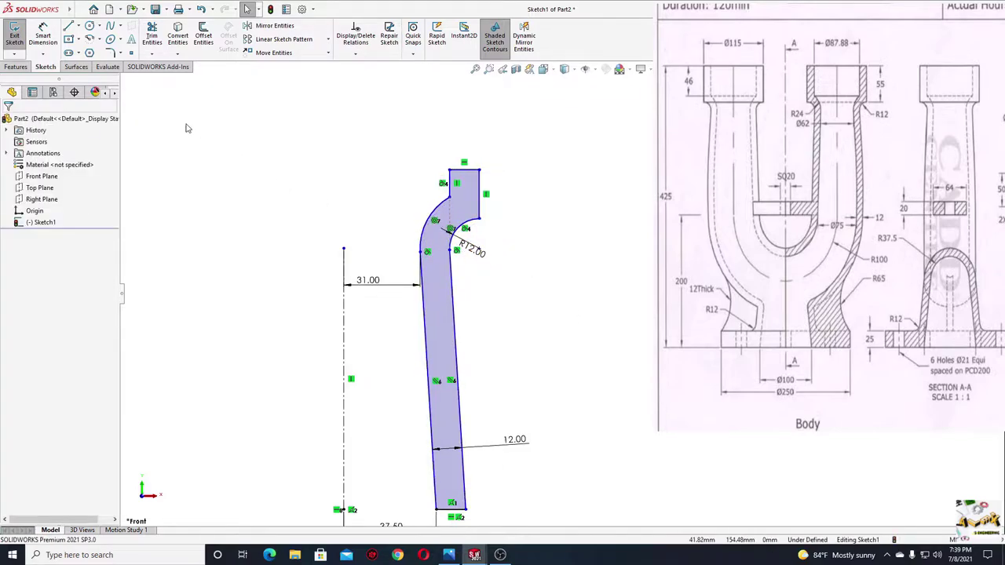
left_click(41, 35)
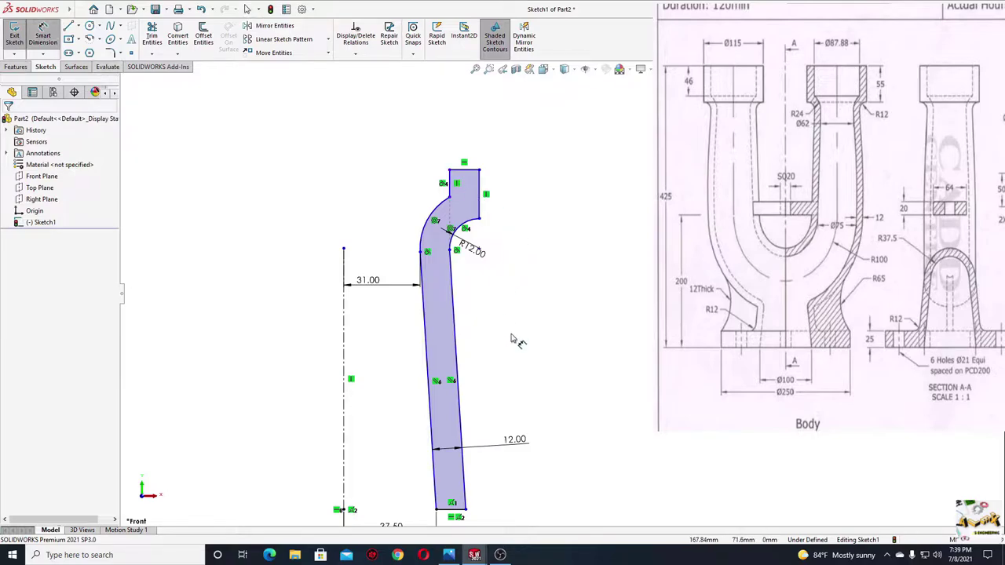
middle_click_drag(511, 339, 492, 294, "ctrl")
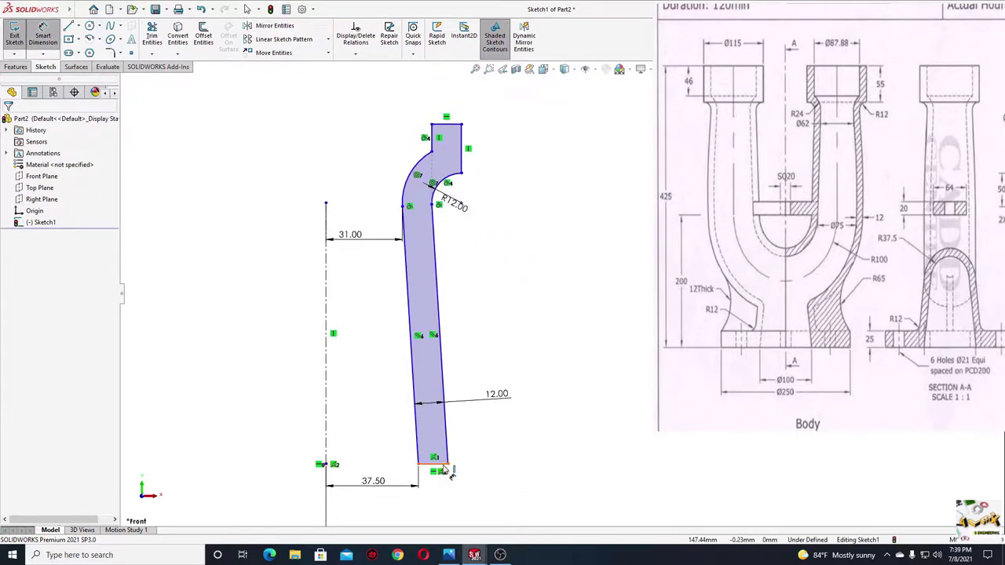
left_click(445, 467)
left_click(462, 173)
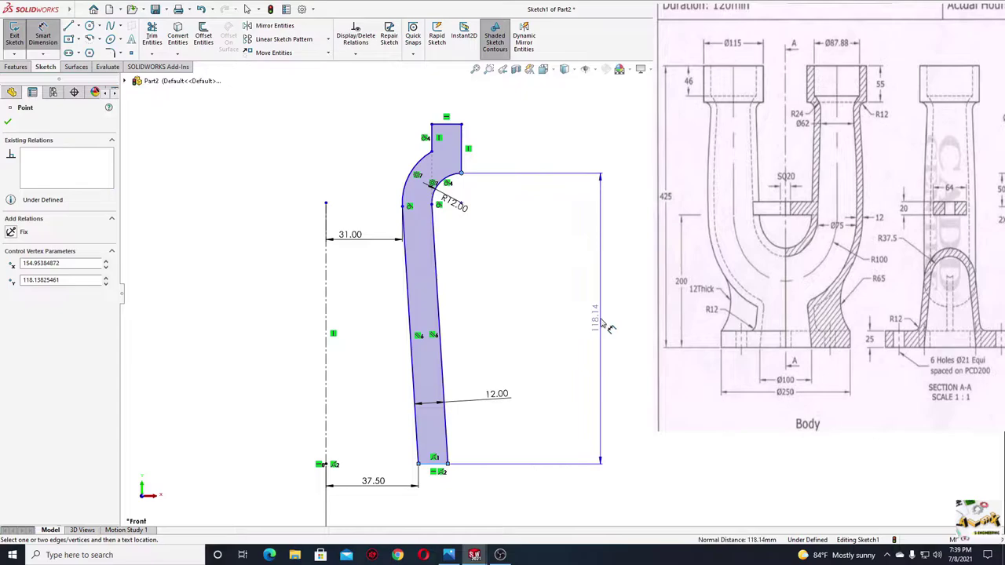
left_click(609, 327)
type("1")
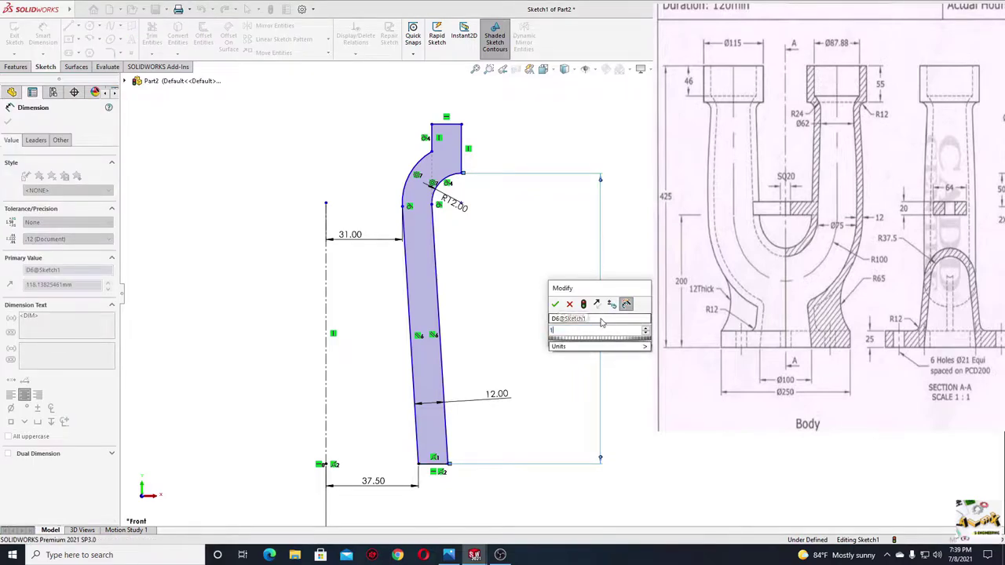
type("70")
key("Return")
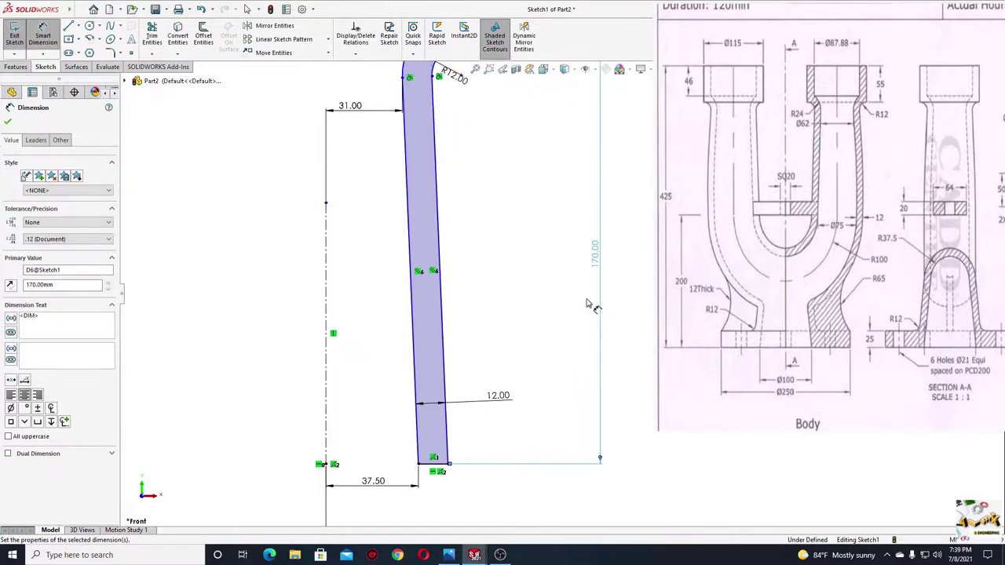
Dimension the top section height to 55 mm and the inner edge to 46 mm
scroll(537, 251, "up", 3)
scroll(536, 252, "down", 2)
scroll(522, 263, "down", 2)
scroll(483, 287, "down", 2)
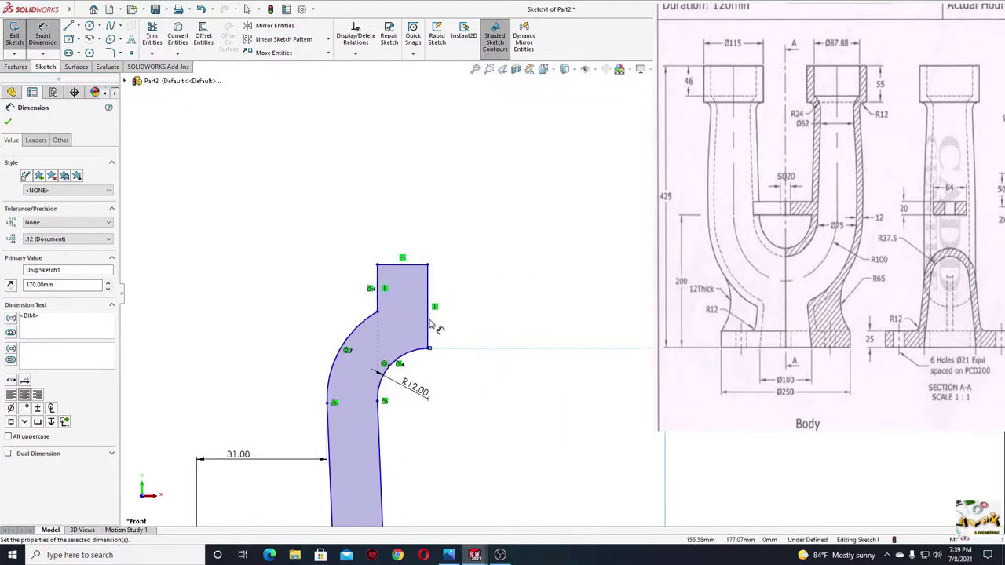
left_click(429, 322)
left_click(554, 311)
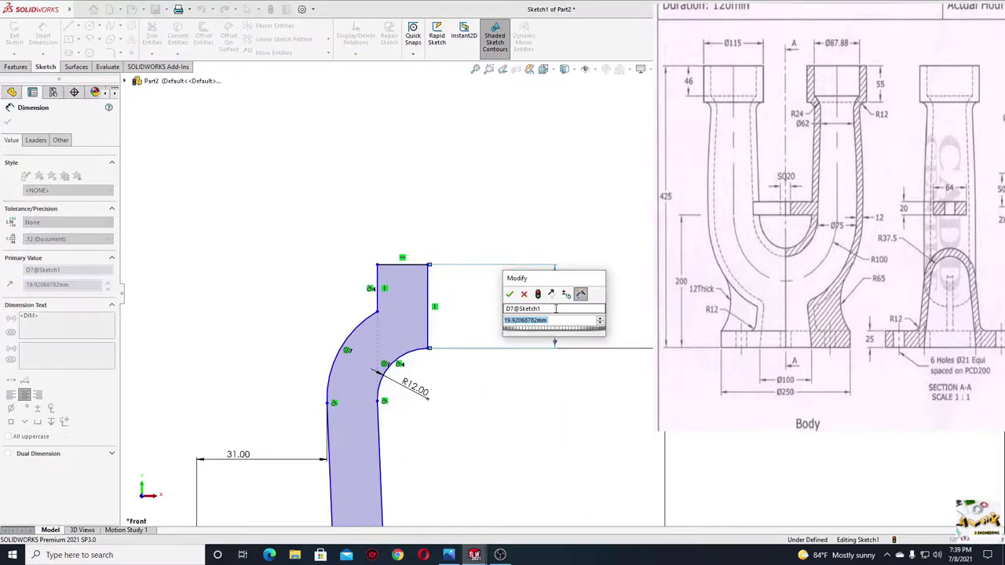
type("55")
key("Return")
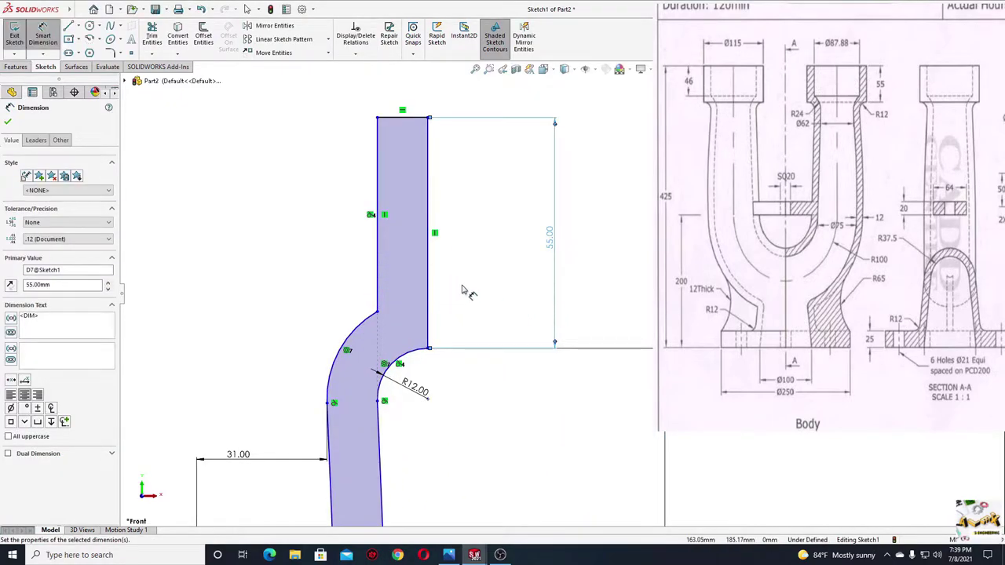
scroll(462, 290, "up", 2)
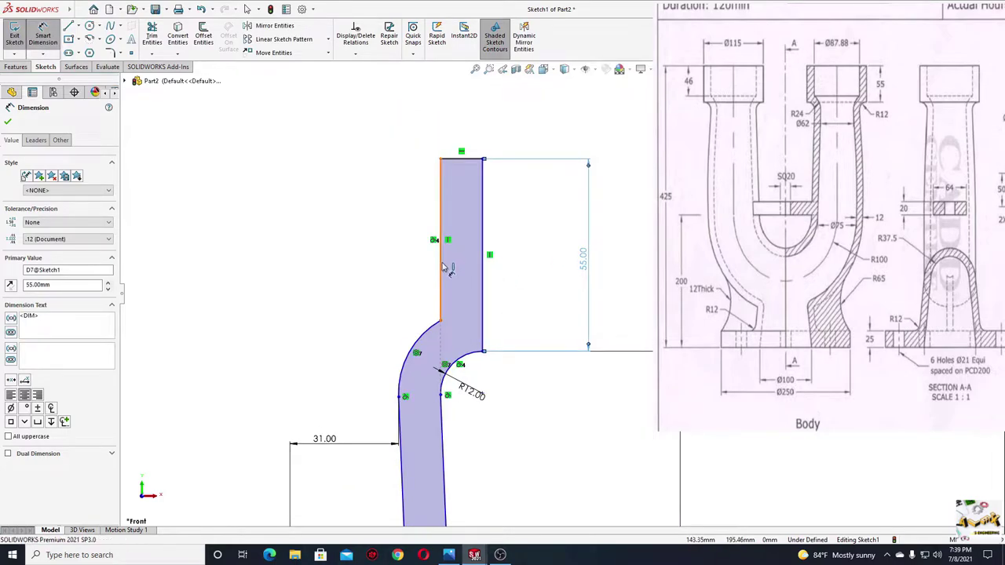
left_click(445, 269)
left_click(366, 248)
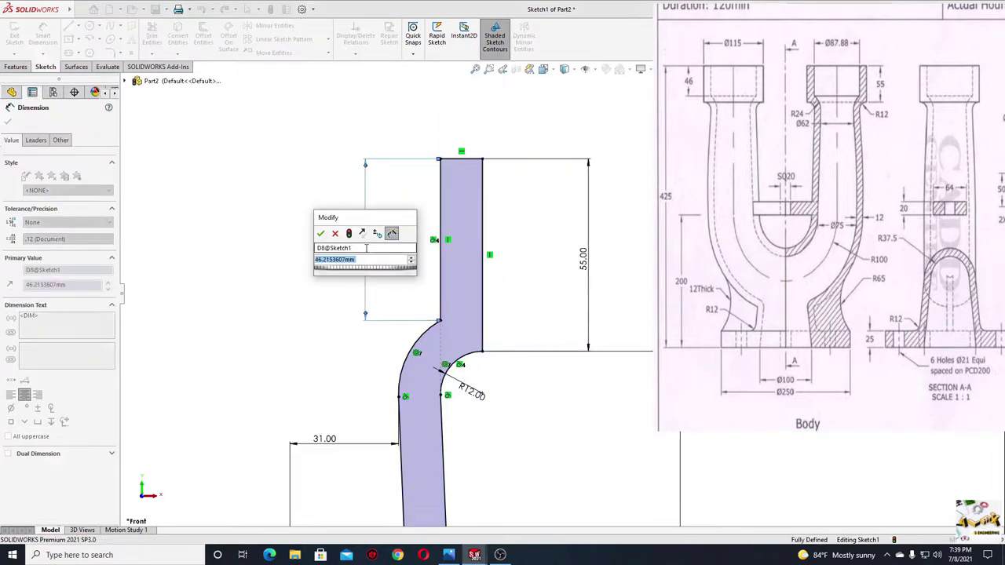
type("46")
key("Return")
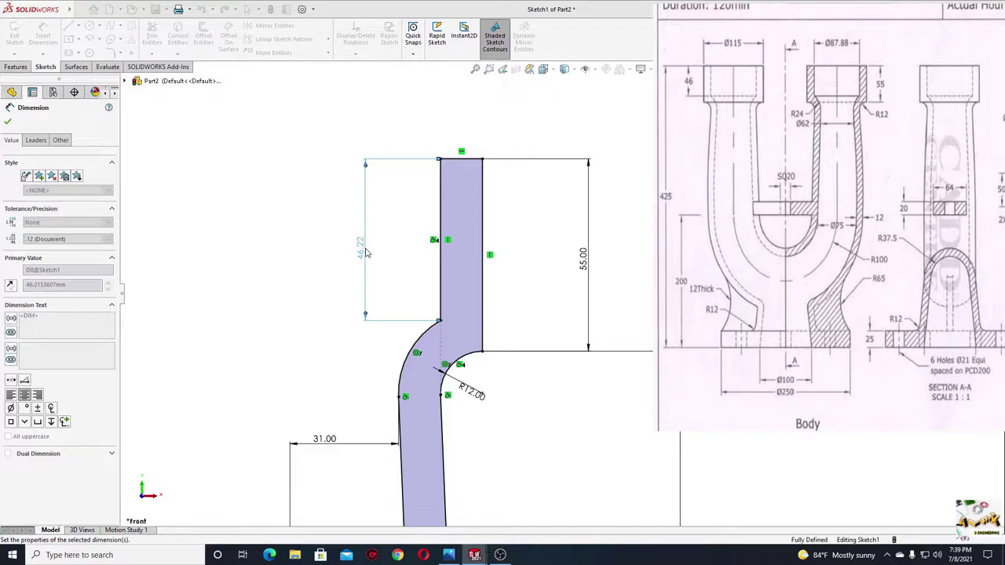
Leave dimensioning and zoom to fit the fully defined sketch
right_click(287, 296)
key("Escape")
middle_click_drag(330, 342, 338, 307, "ctrl")
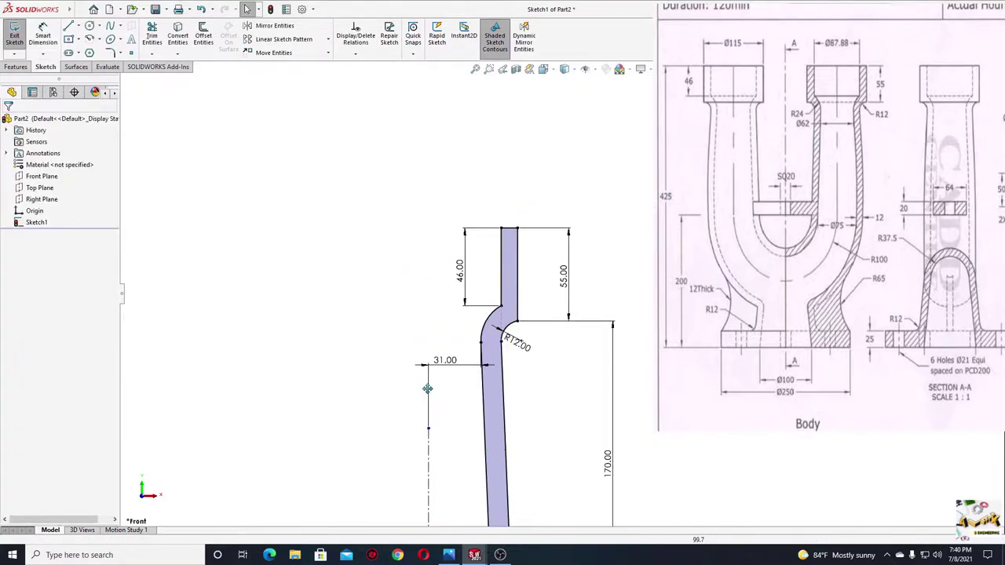
scroll(337, 307, "up", 2)
middle_click_drag(347, 259, 351, 284, "ctrl")
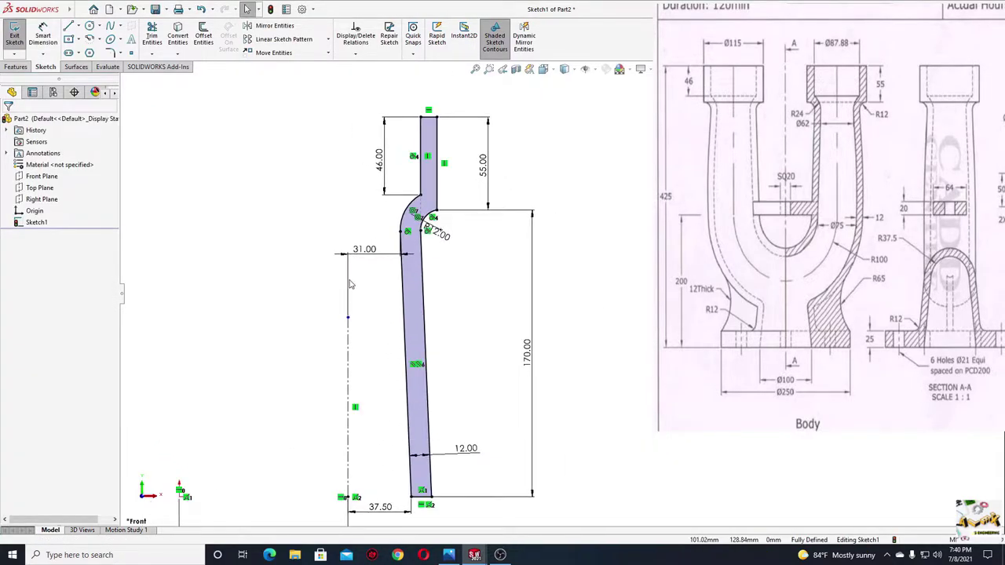
key("f")
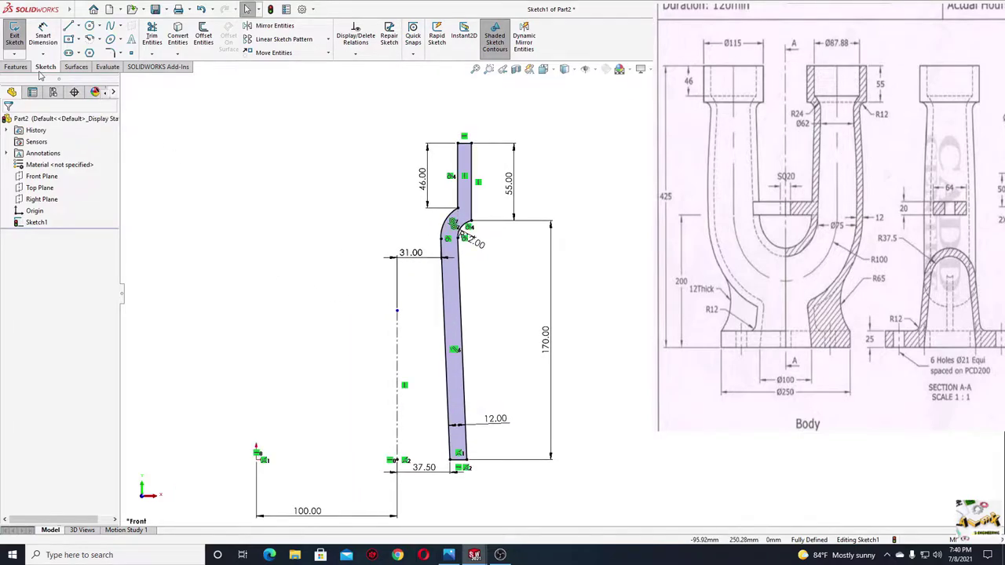
left_click(17, 67)
Revolve the profile 360° around Line1 into a hollow tube with a wider top collar
left_click(50, 37)
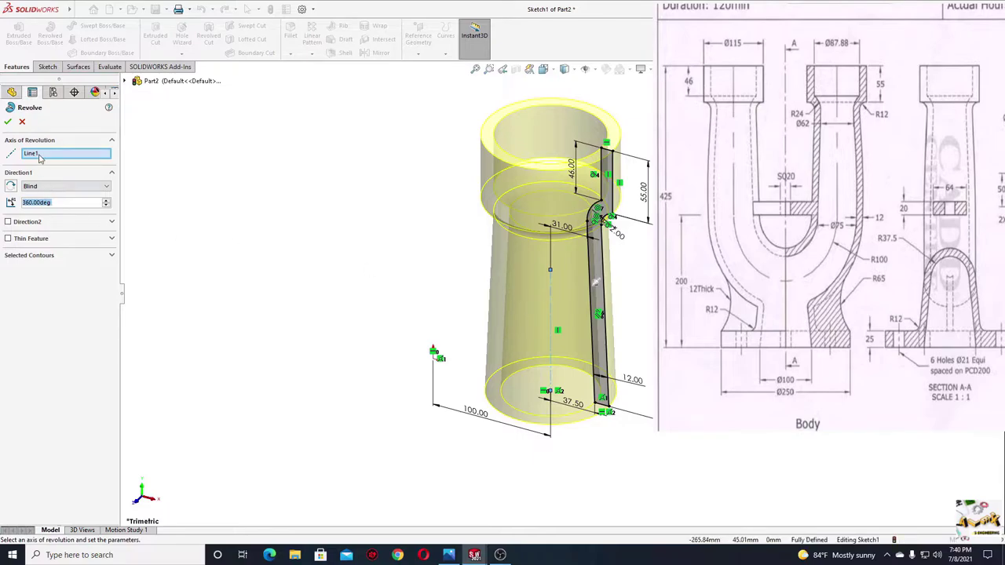
left_click(8, 122)
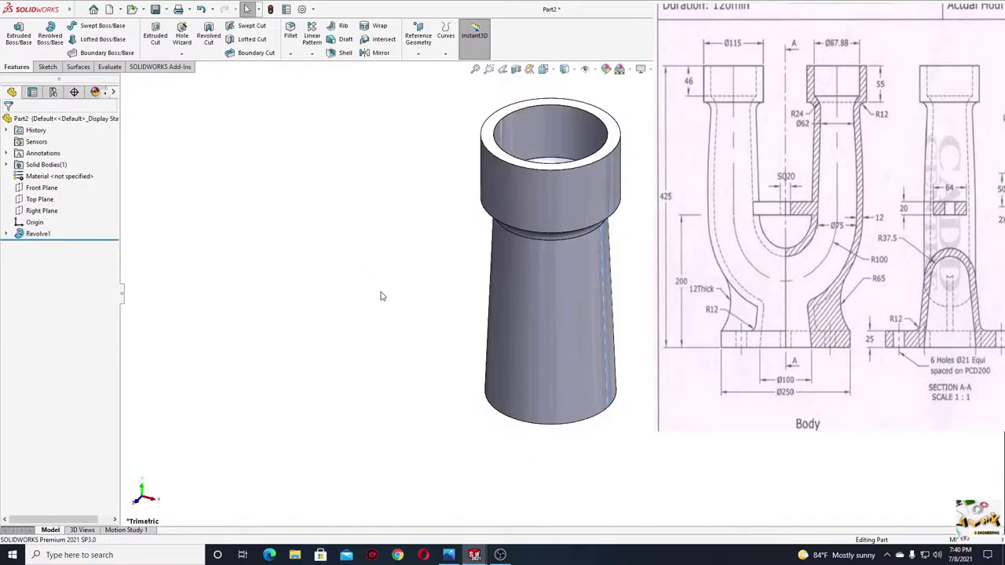
mouse_move(382, 291)
middle_mouse_down()
mouse_move(366, 446)
mouse_move(303, 456)
mouse_move(352, 485)
mouse_move(387, 297)
mouse_move(387, 454)
mouse_move(427, 395)
mouse_move(388, 532)
mouse_move(456, 478)
mouse_move(404, 426)
middle_mouse_up()
Mirror the Revolve1 body across the Right Plane as a separate, unmerged second tube
left_click(378, 52)
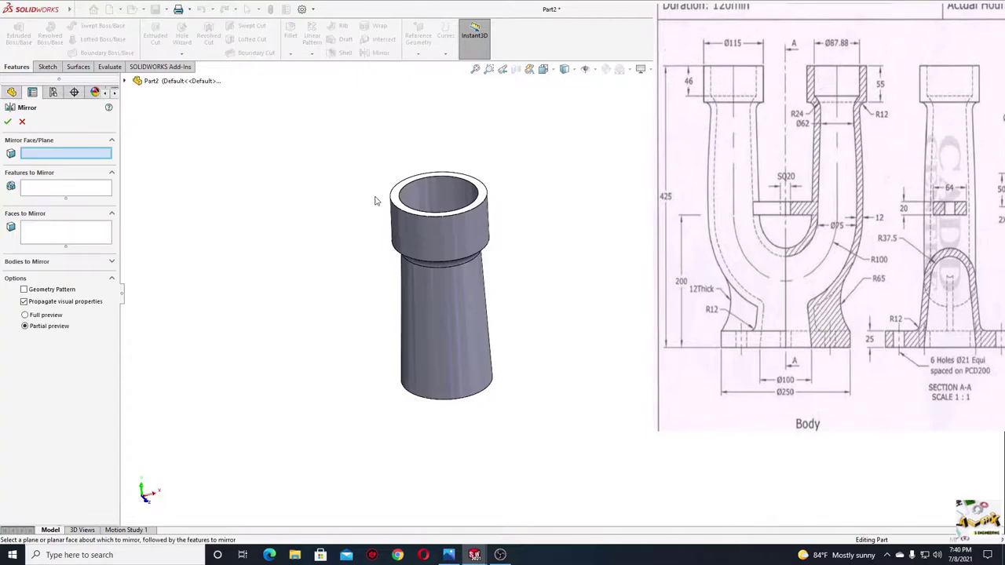
left_click(172, 174)
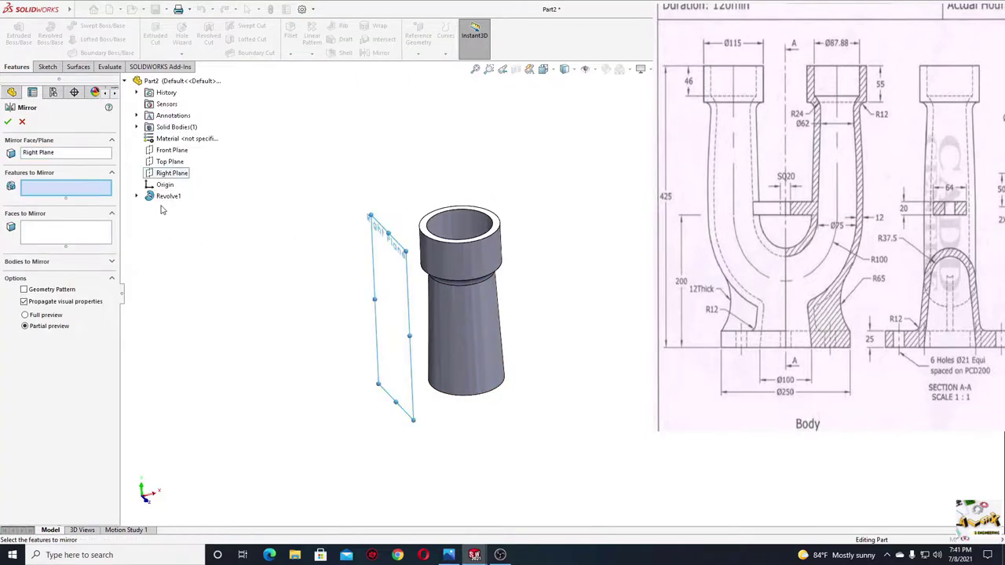
left_click(112, 264)
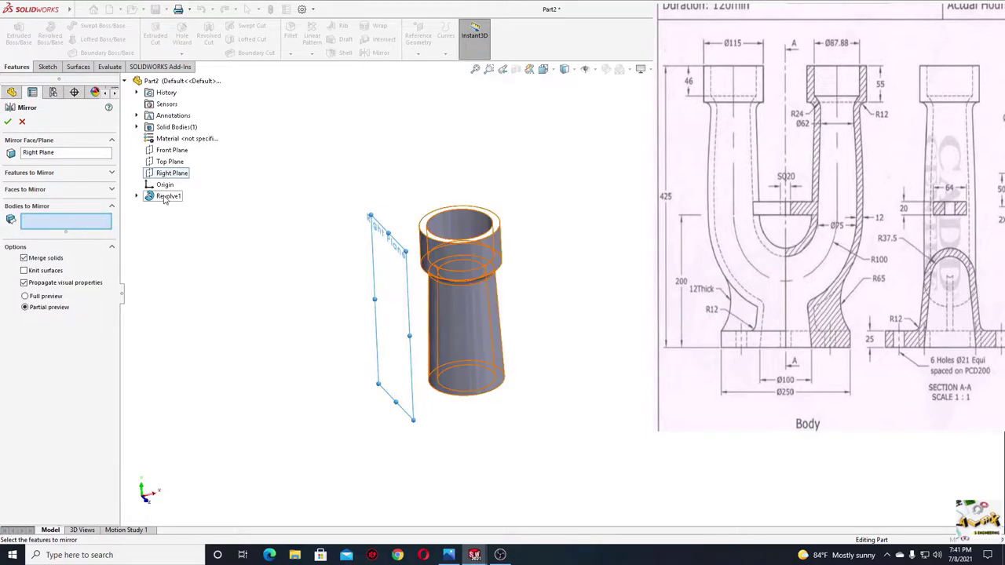
left_click(470, 331)
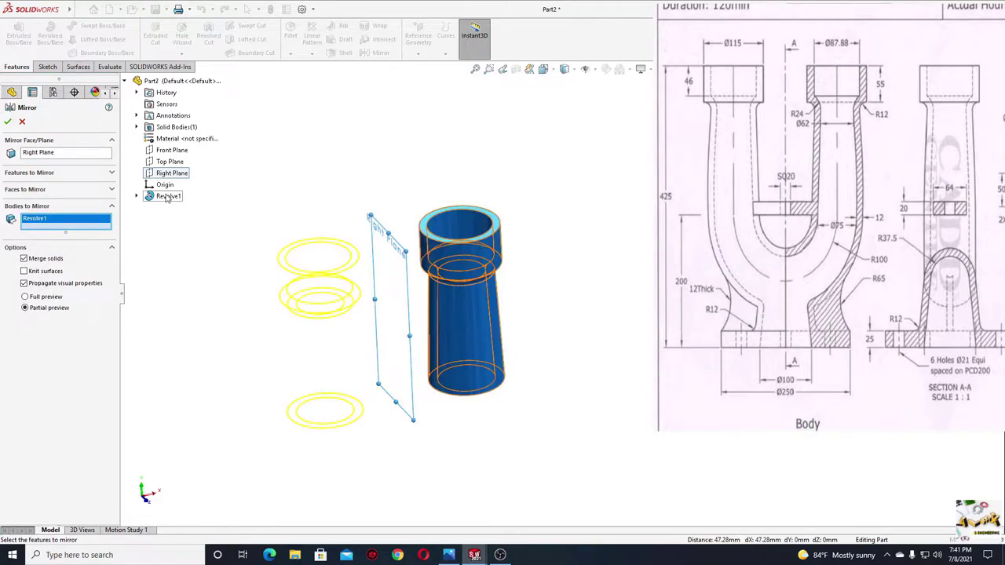
left_click(8, 121)
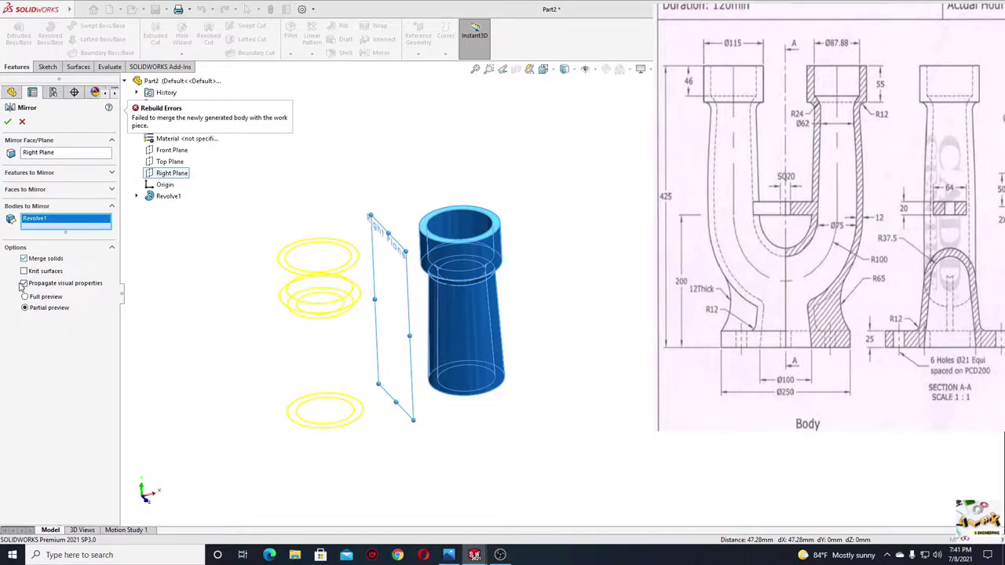
left_click(24, 259)
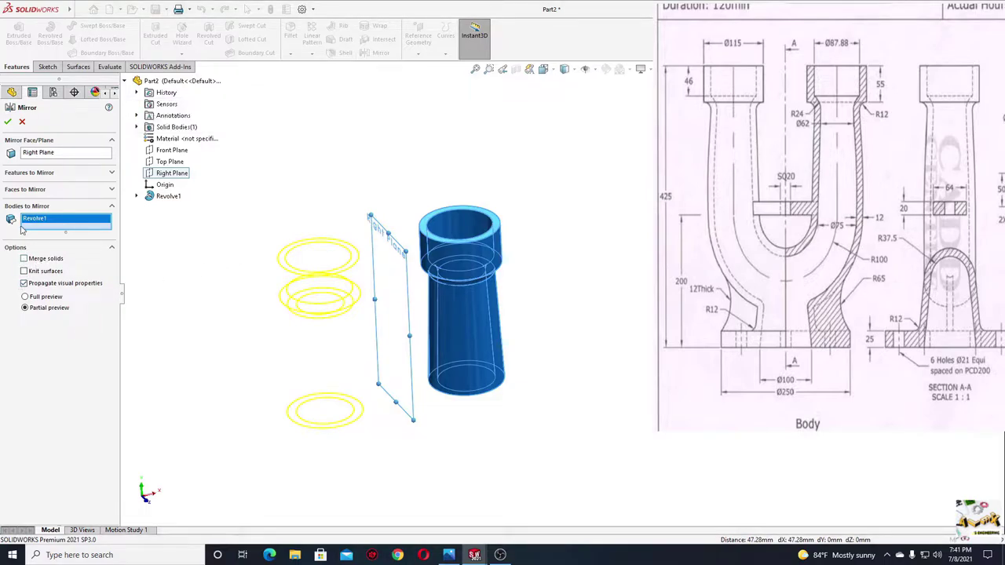
left_click(7, 122)
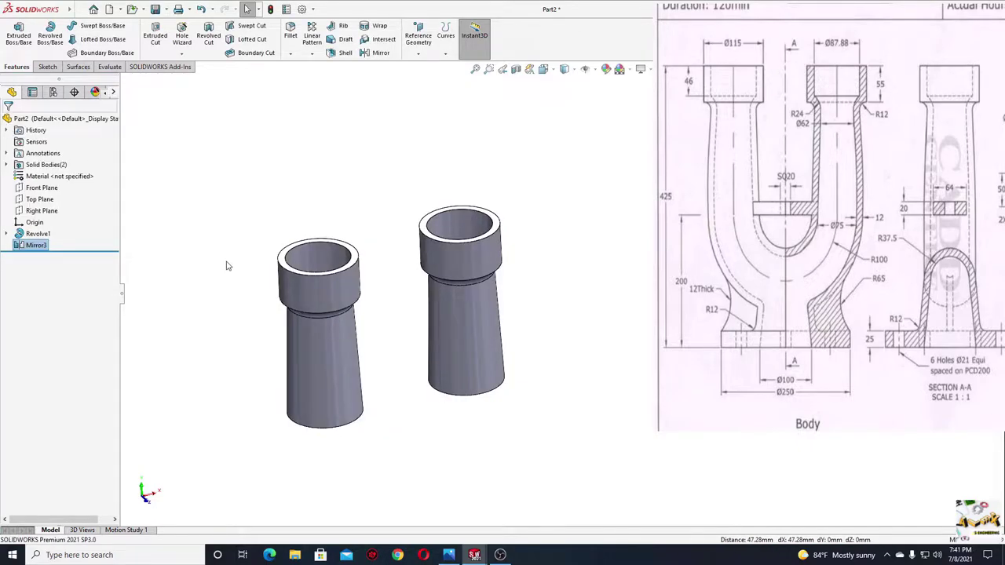
Select the Front Plane for a new sketch
left_click(230, 290)
mouse_move(258, 317)
middle_mouse_down()
mouse_move(203, 416)
mouse_move(197, 489)
mouse_move(233, 243)
mouse_move(288, 339)
mouse_move(298, 299)
mouse_move(293, 375)
mouse_move(286, 359)
mouse_move(359, 406)
mouse_move(298, 329)
middle_mouse_up()
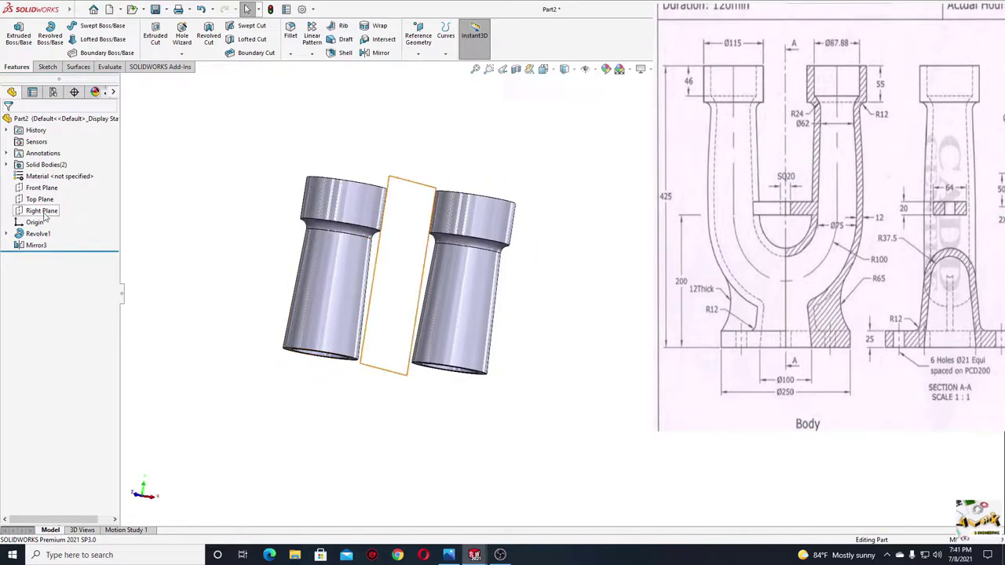
left_click(37, 188)
On the Front Plane, draw a centre-point arc from the origin joining the two column bottoms
left_click(49, 168)
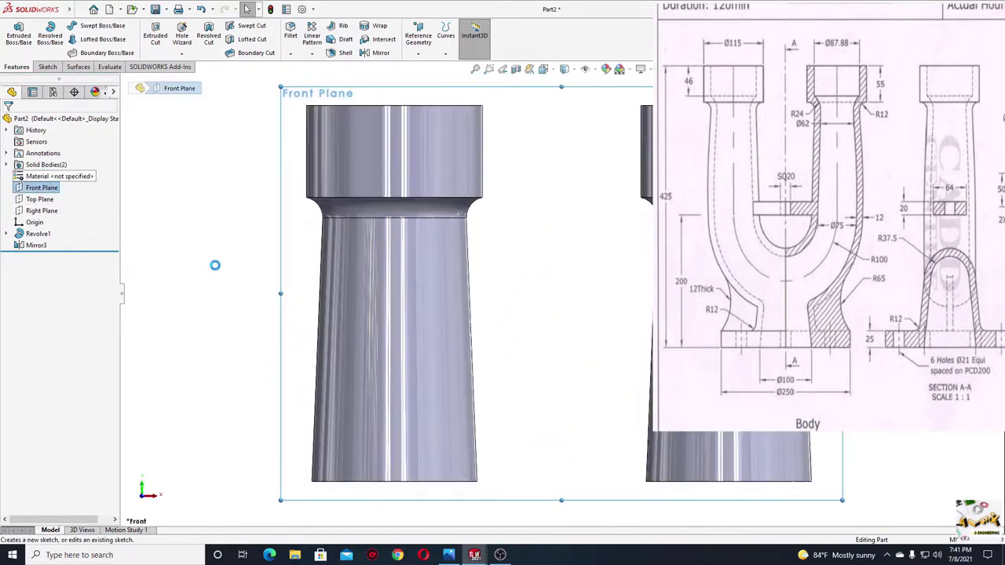
scroll(343, 365, "down", 2)
middle_click_drag(342, 366, 198, 136, "ctrl")
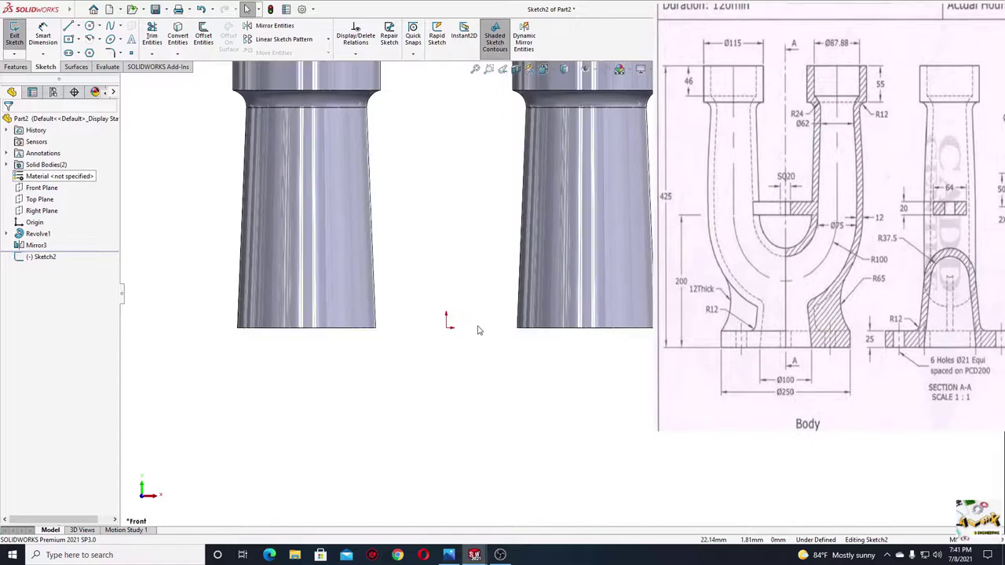
left_click(97, 40)
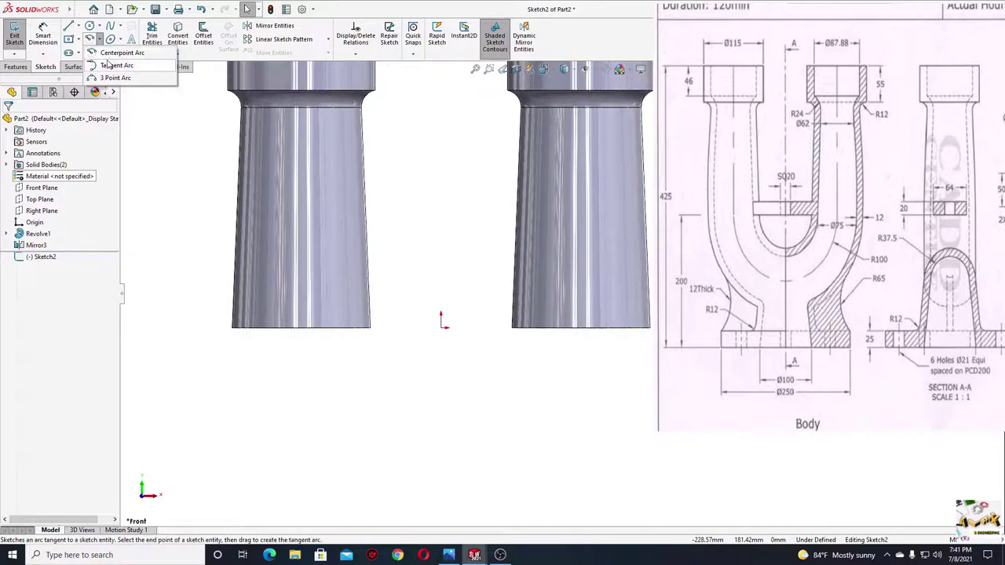
left_click(118, 54)
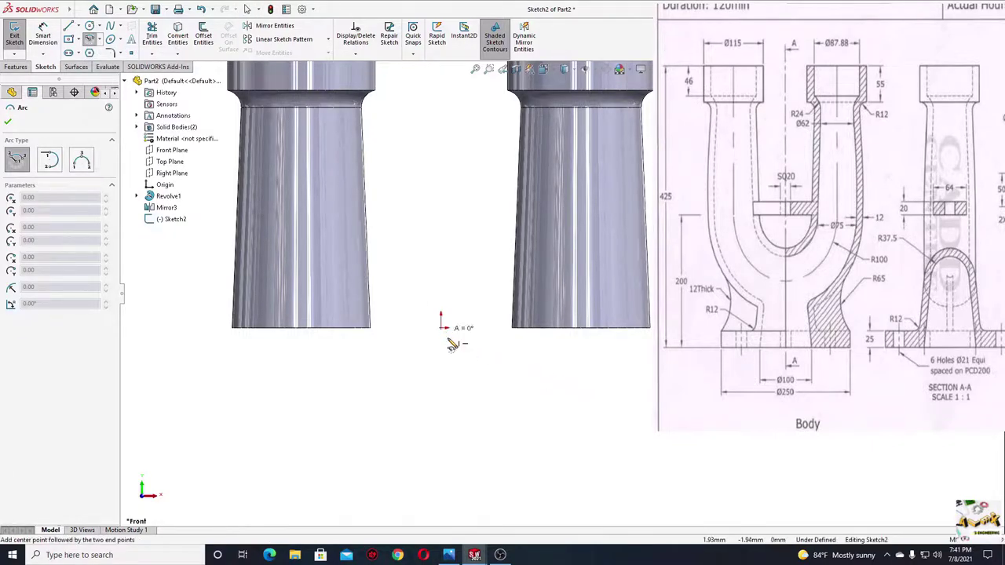
left_click(441, 328)
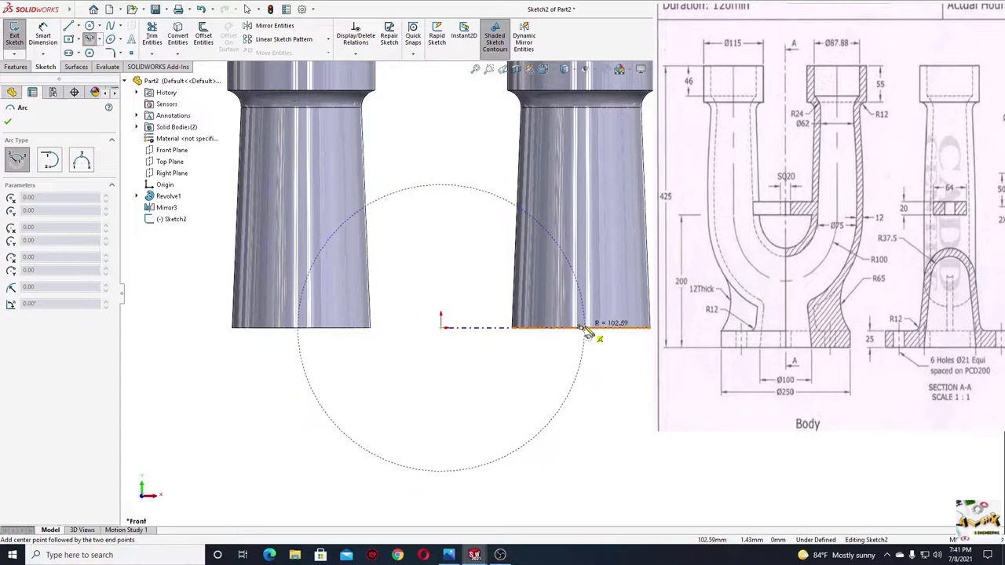
left_click(581, 327)
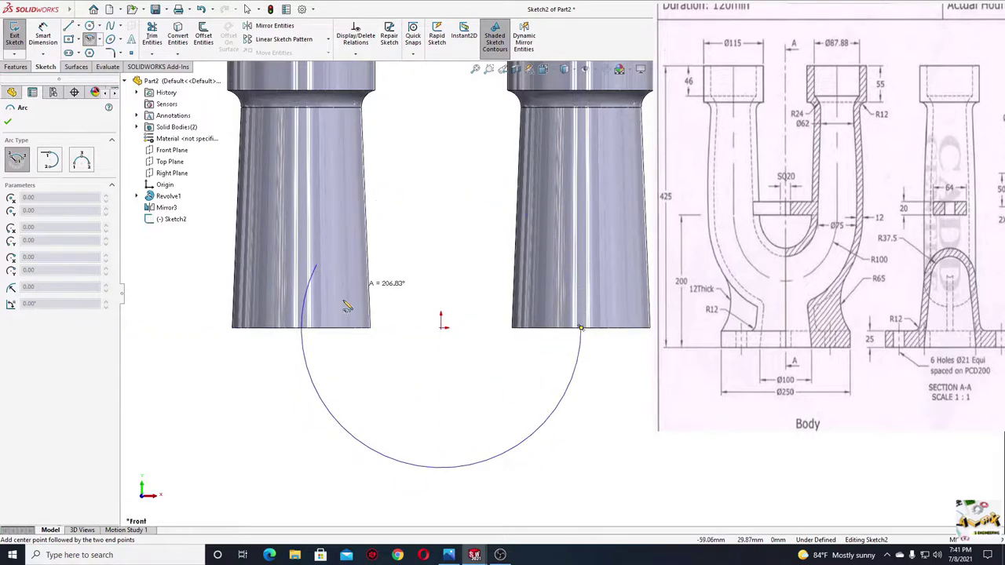
left_click(305, 330)
key("Escape")
Dimension the arc radius to R100 so the sketch is fully defined
scroll(346, 349, "down", 1)
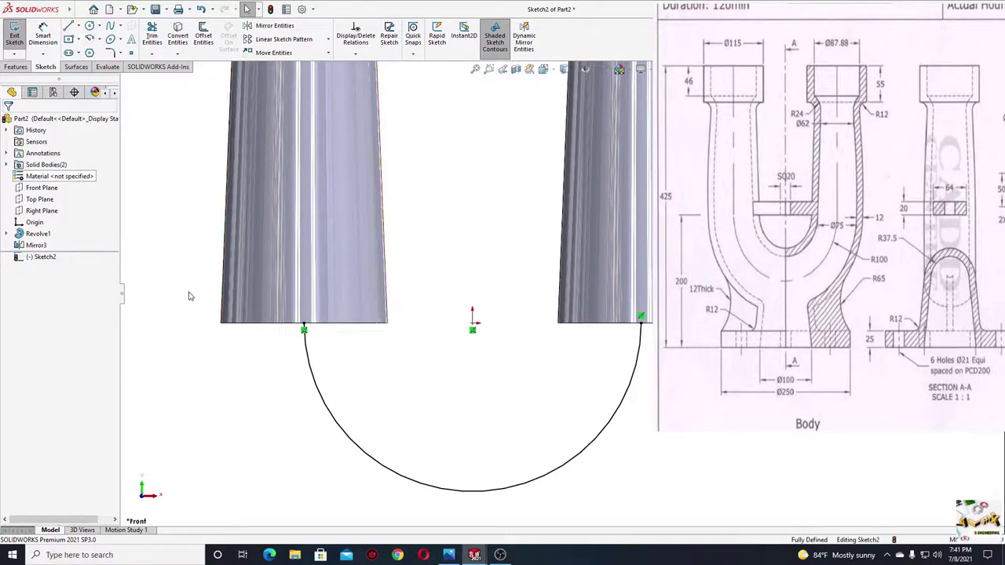
scroll(224, 303, "up", 1)
left_click(43, 35)
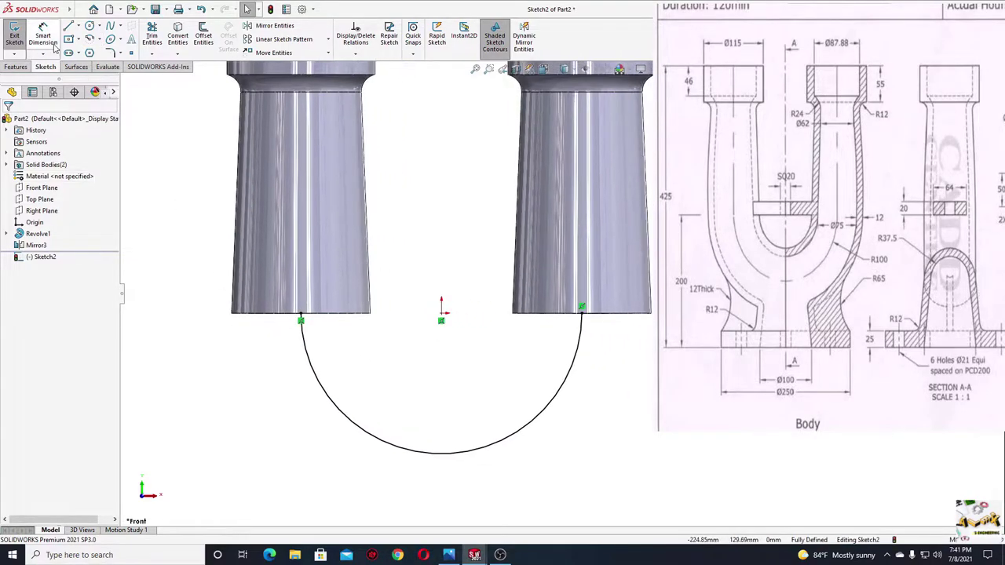
left_click(533, 424)
left_click(615, 462)
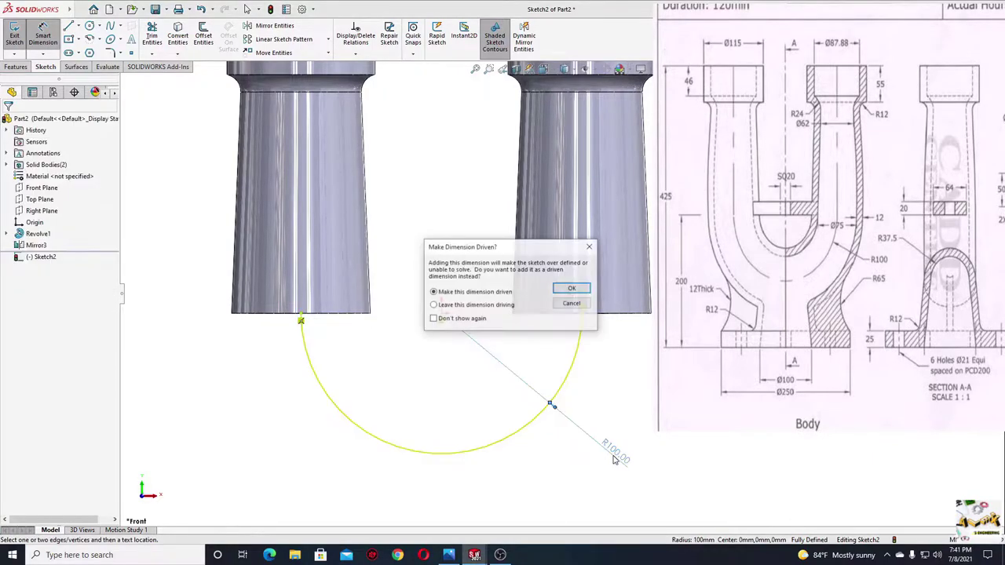
left_click(573, 288)
right_click(658, 432)
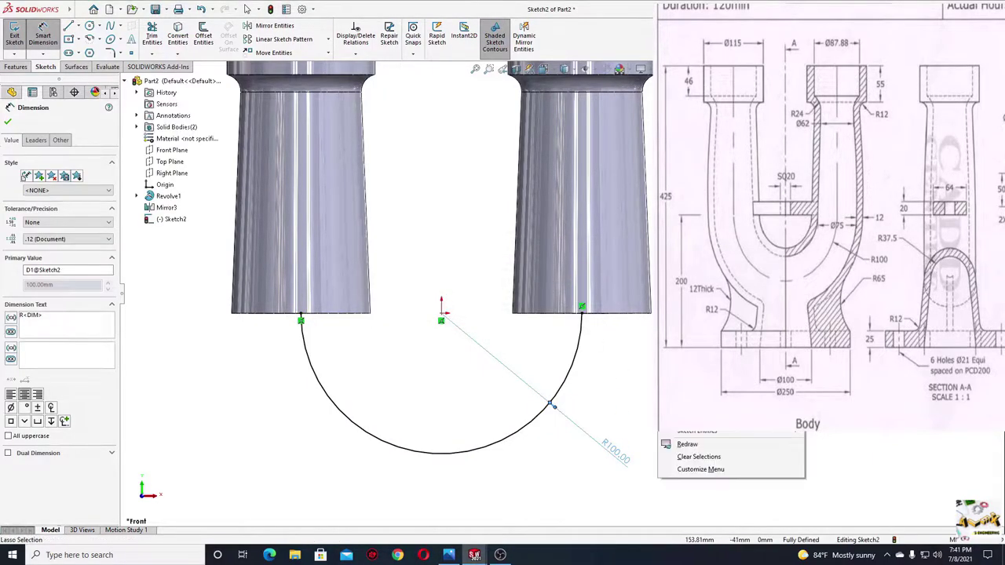
left_click(683, 439)
scroll(601, 357, "up", 1)
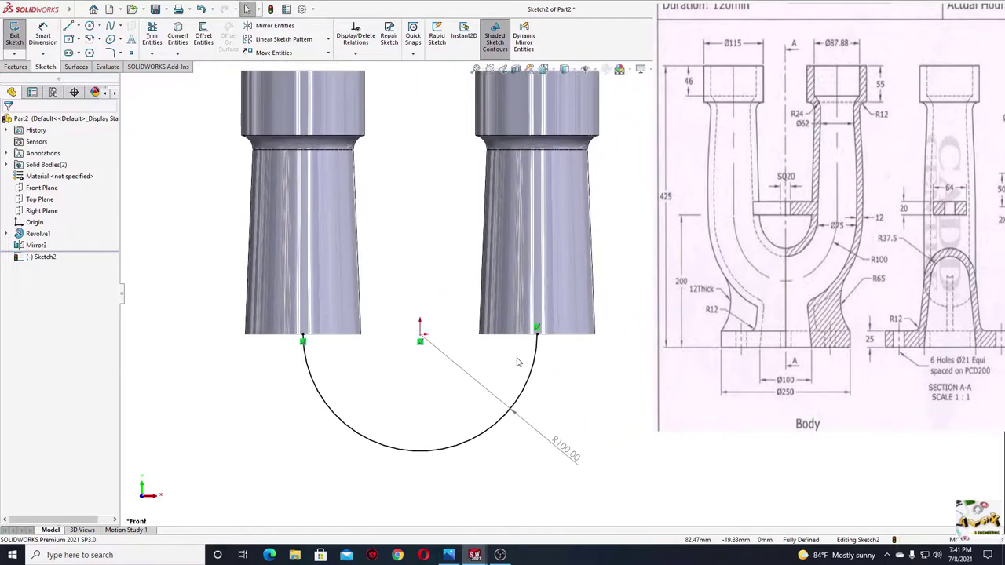
left_click(22, 71)
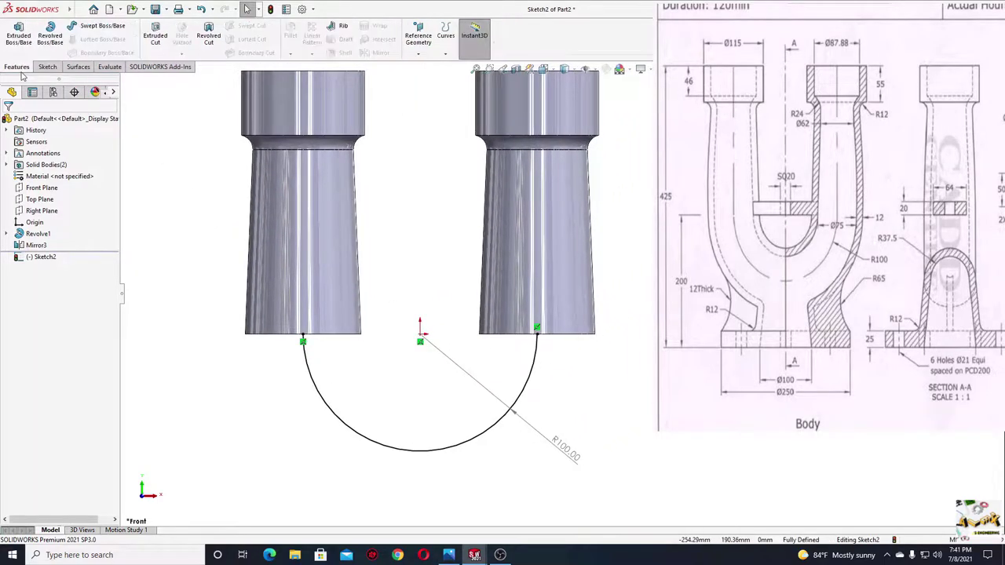
Sweep a Ø75 circular profile along the arc as a thin feature with 12 mm walls
left_click(90, 26)
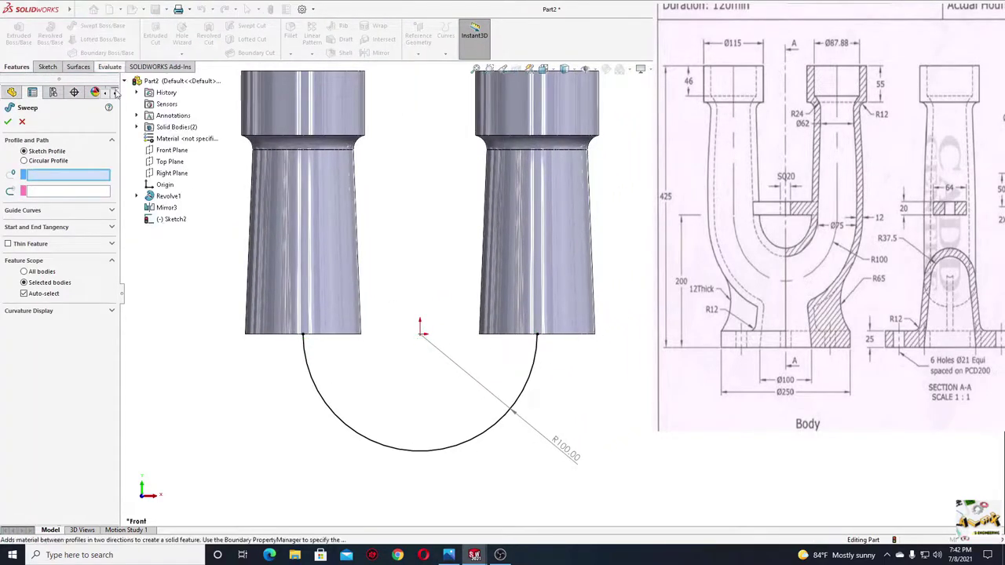
left_click(25, 161)
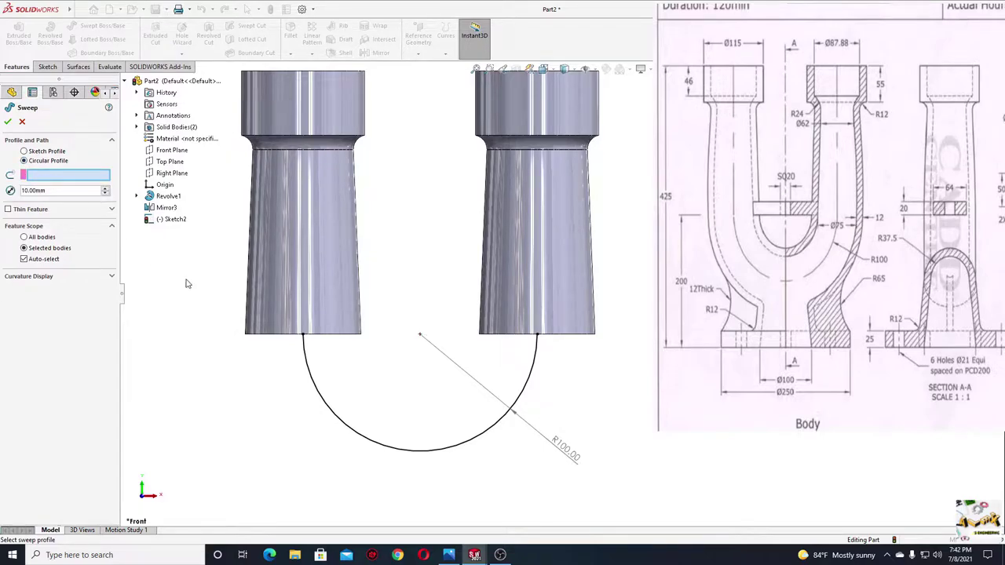
left_click(323, 400)
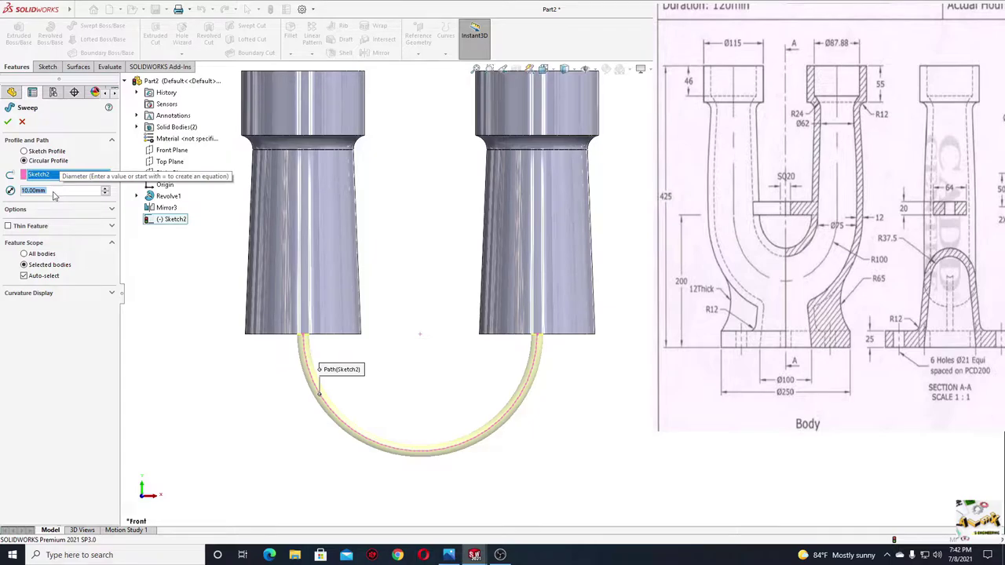
type("75")
key("Return")
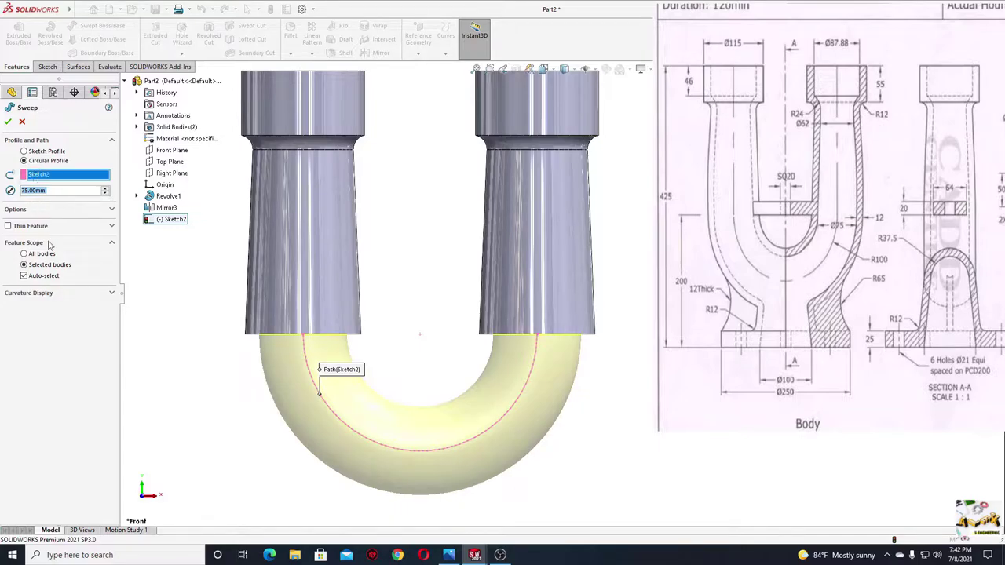
left_click(9, 226)
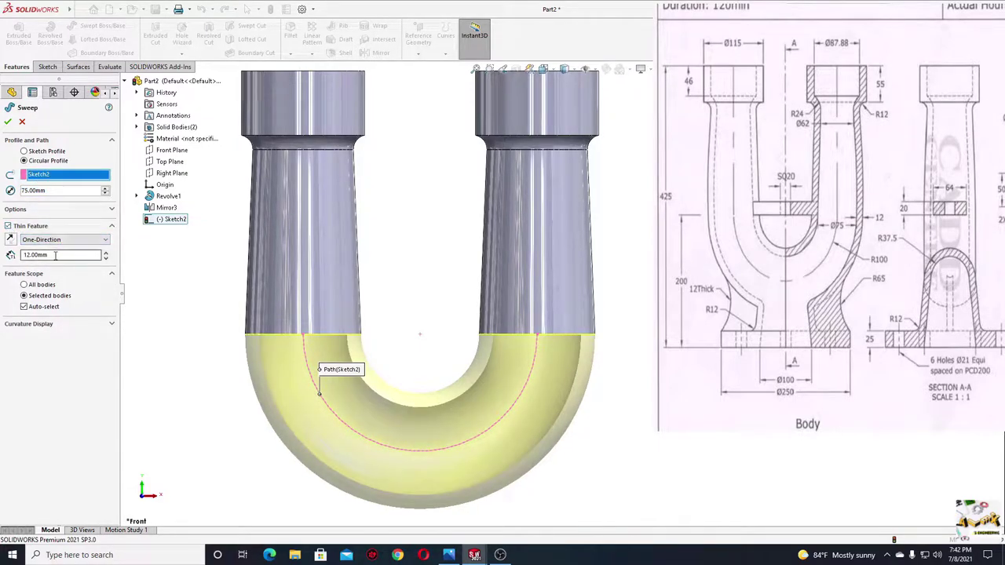
left_click(8, 123)
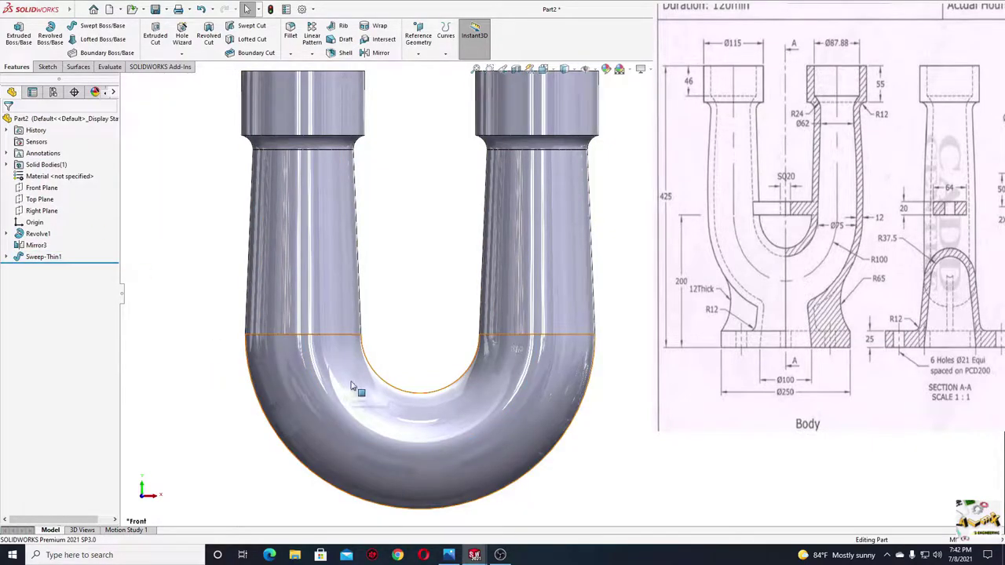
Preview the hollow U-pipe with a temporary half-section cut, then remove it
mouse_move(353, 386)
middle_mouse_down()
mouse_move(414, 522)
mouse_move(353, 319)
mouse_move(412, 416)
mouse_move(471, 235)
middle_mouse_up()
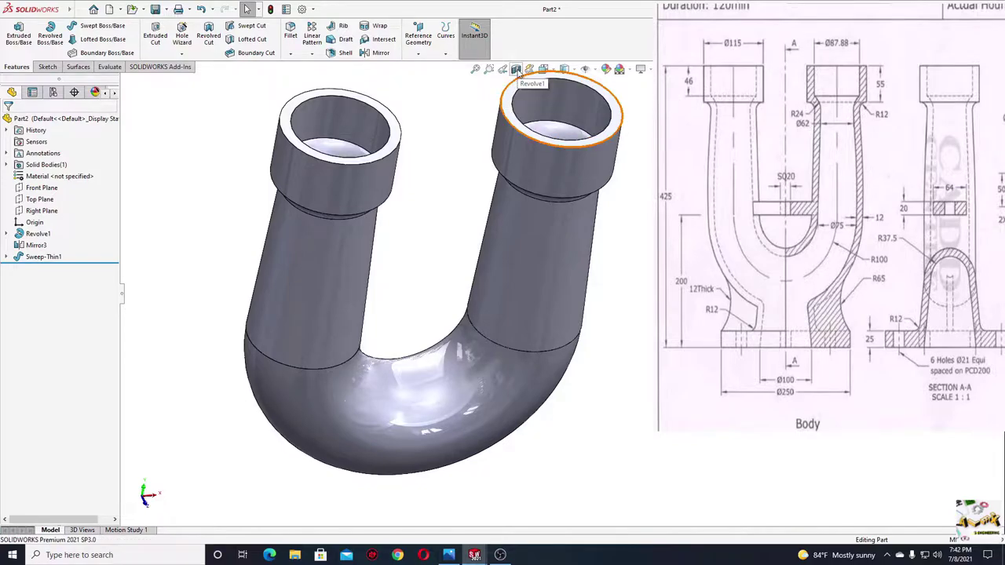
left_click(518, 69)
left_click(11, 123)
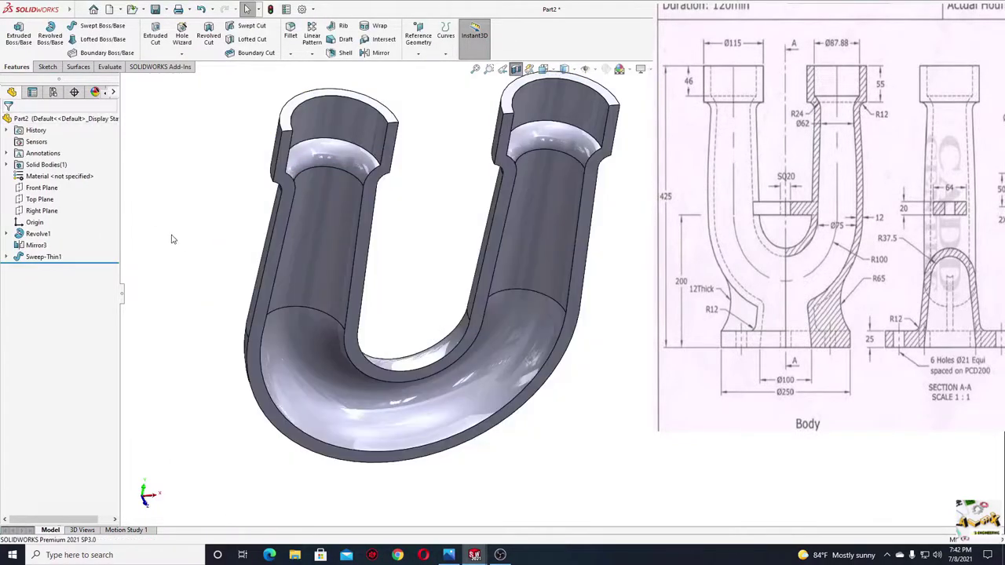
mouse_move(248, 319)
middle_mouse_down()
mouse_move(223, 225)
mouse_move(180, 276)
mouse_move(252, 275)
middle_mouse_up()
left_click(516, 69)
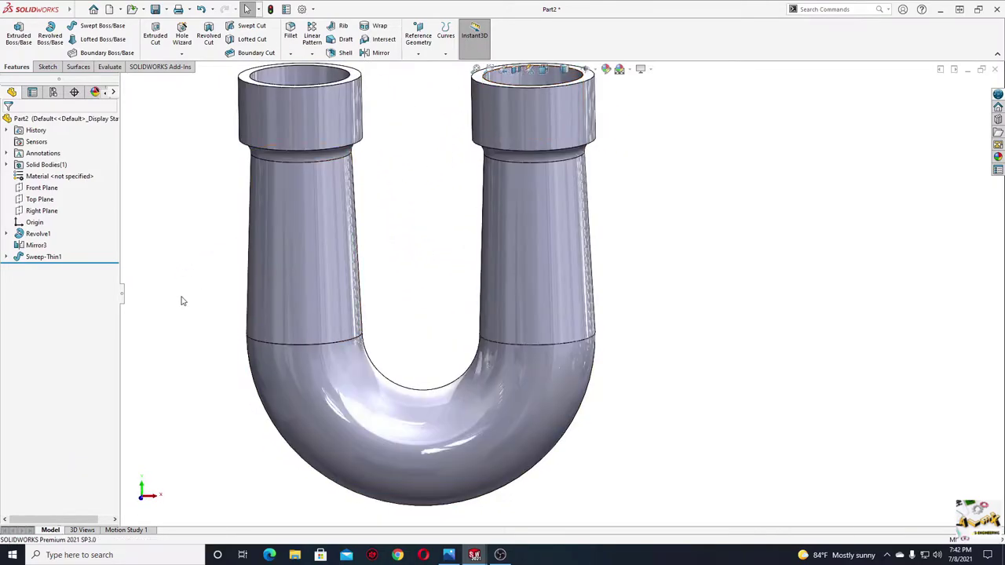
key("alt+Tab")
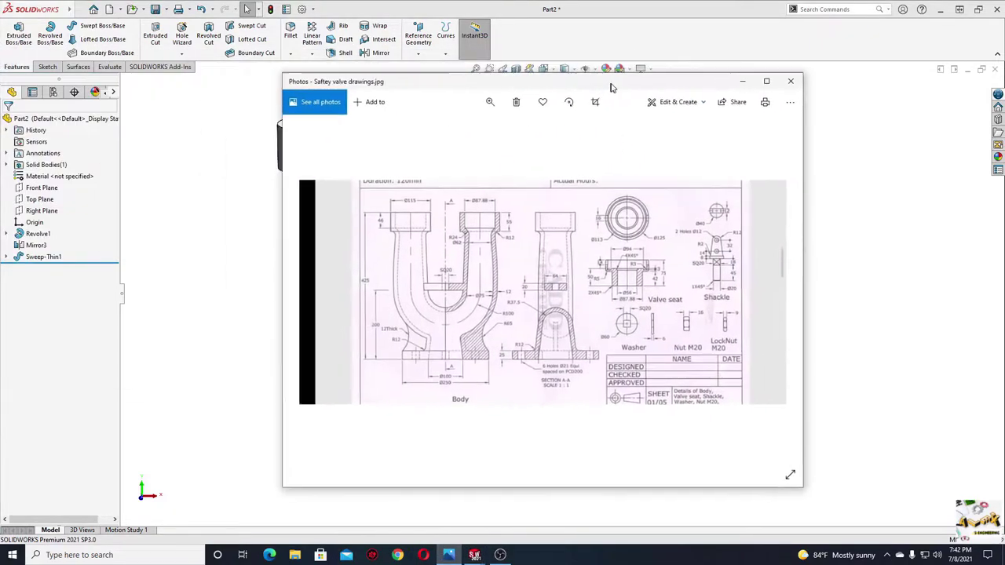
scroll(509, 394, "up", 2)
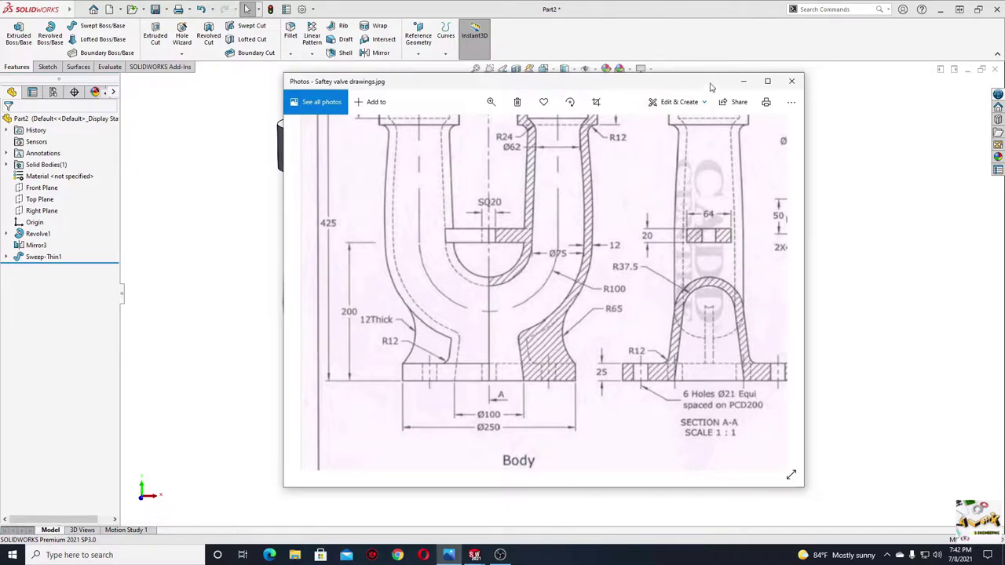
left_click(743, 81)
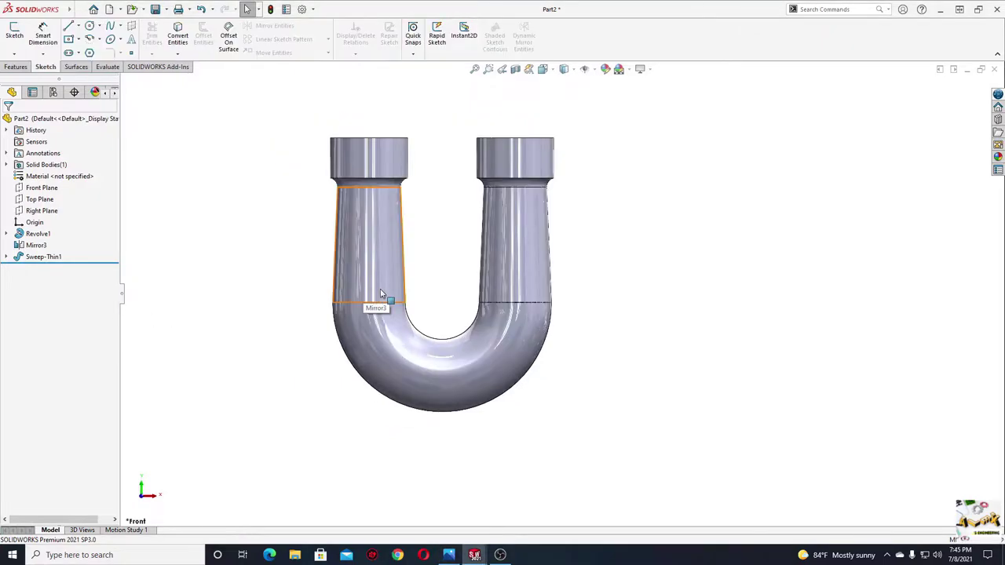
Start a sketch on the Right Plane with hidden edges shown as dashed lines
mouse_move(381, 289)
middle_mouse_down()
mouse_move(307, 270)
mouse_move(312, 318)
middle_mouse_up()
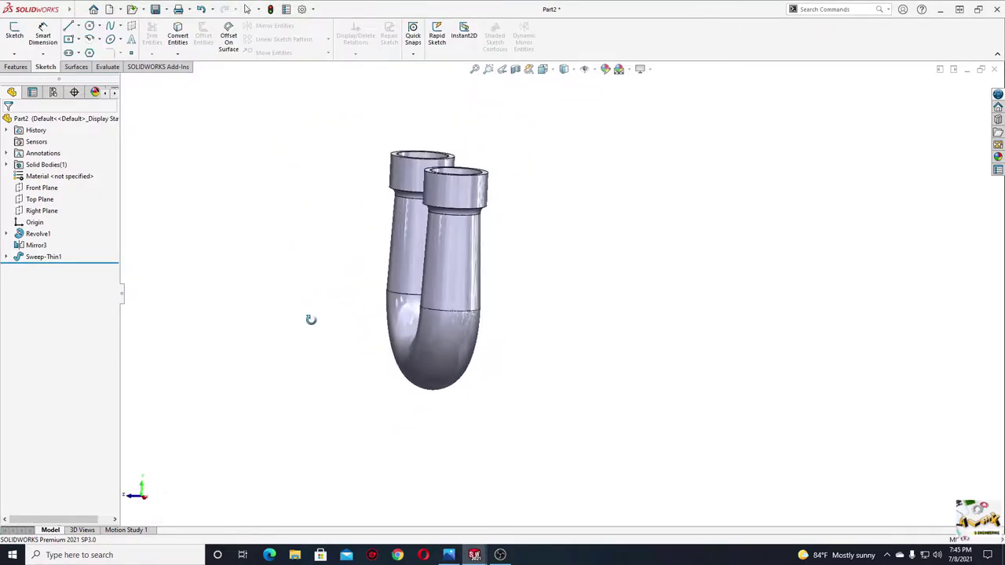
left_click(44, 213)
left_click(55, 199)
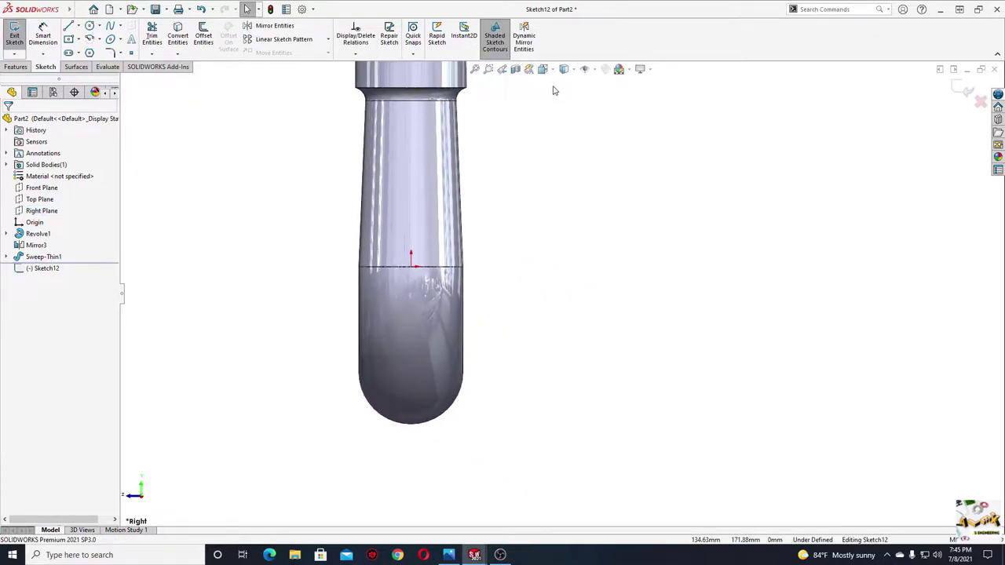
left_click(573, 70)
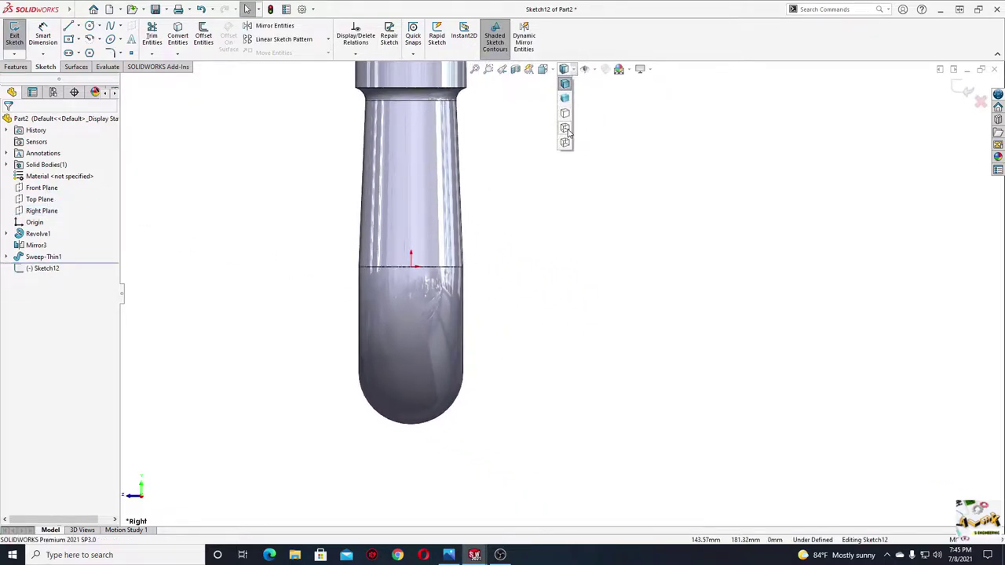
left_click(566, 128)
scroll(450, 291, "down", 2)
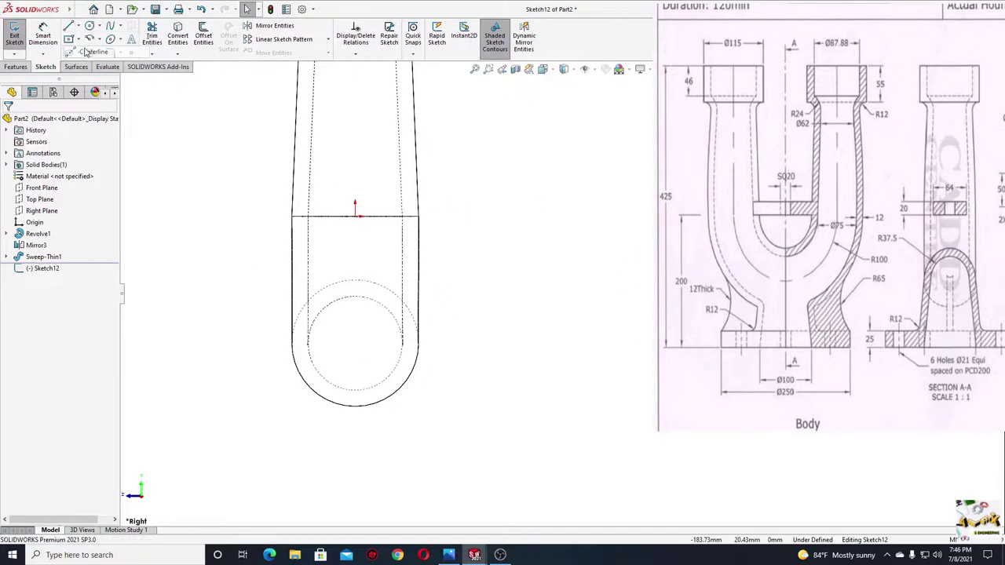
Draw a vertical centreline down from the top line's midpoint
left_click(69, 26)
left_click(355, 216)
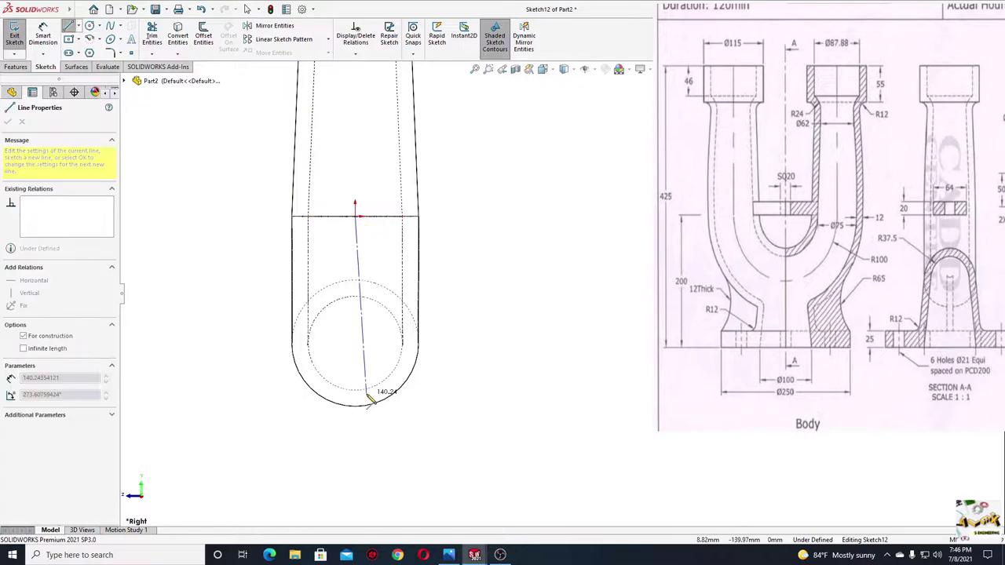
left_click(355, 462)
right_click(397, 436)
left_click(414, 446)
key("f")
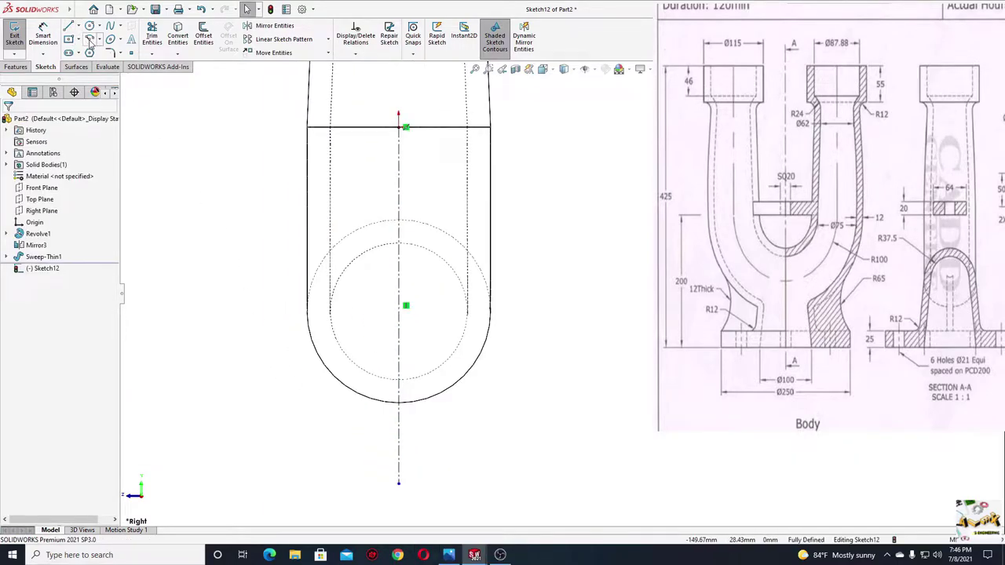
Draw an upper half-circle arc and make it coradial with the tube's circular edge
left_click(89, 41)
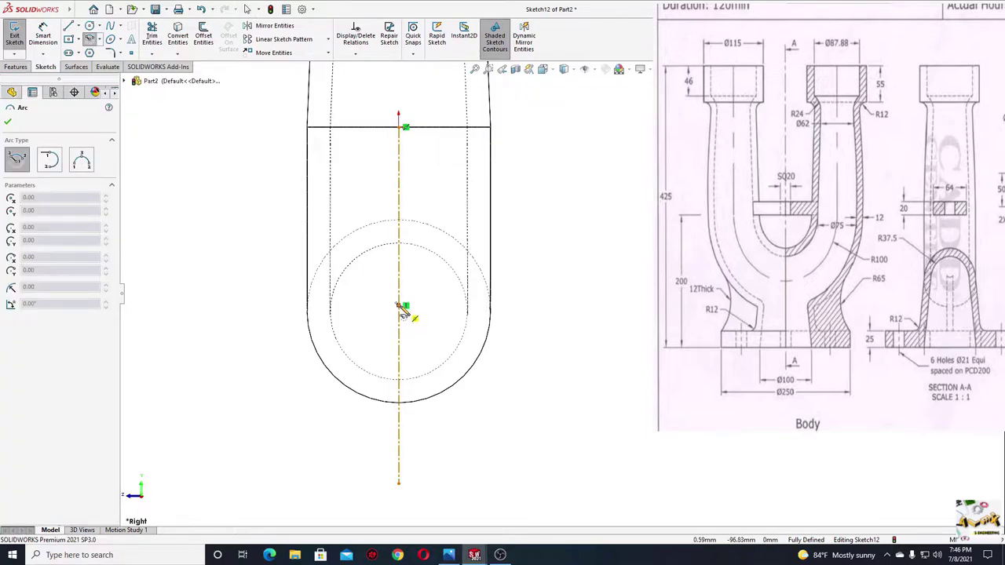
left_click(398, 305)
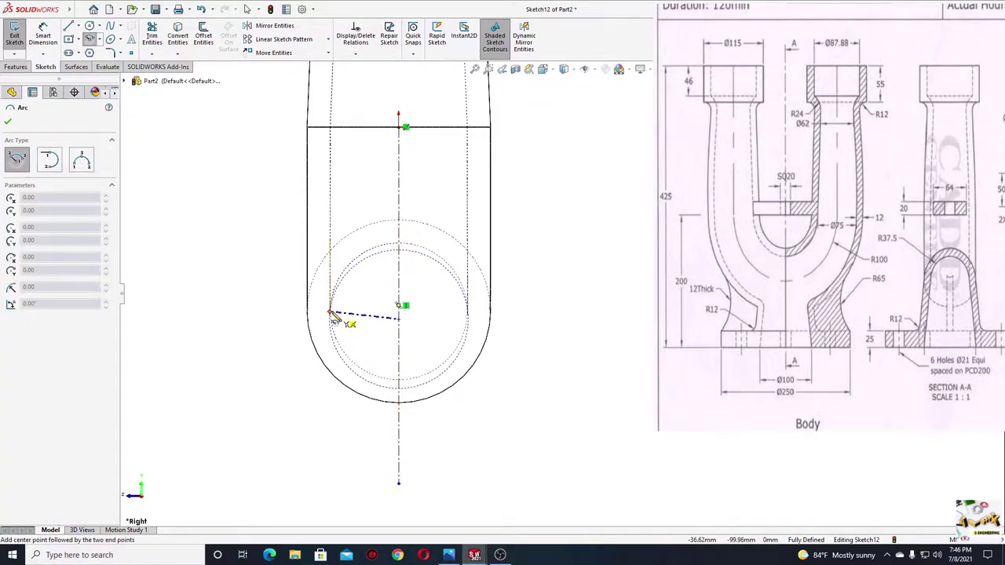
left_click(330, 313)
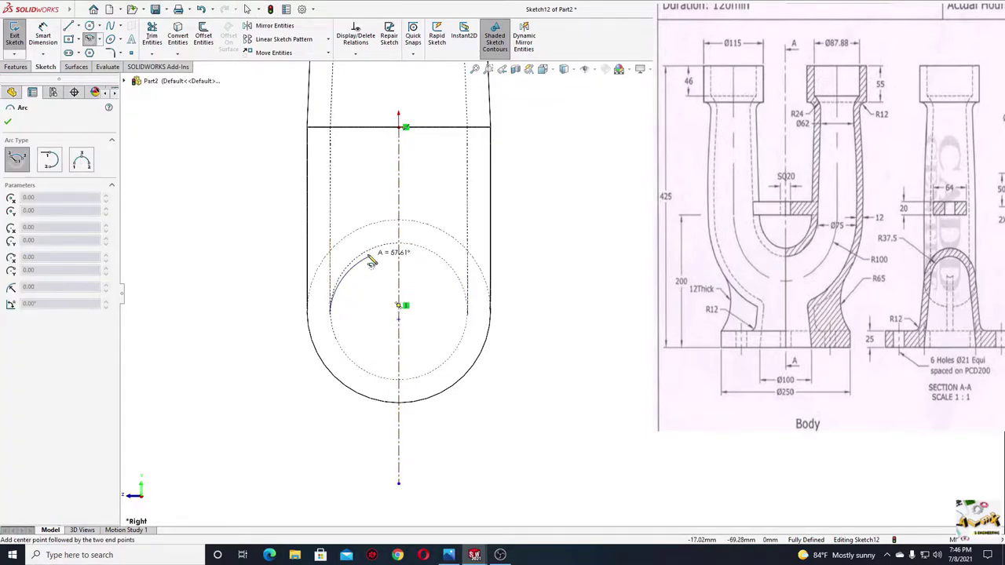
left_click(469, 314)
key("Escape")
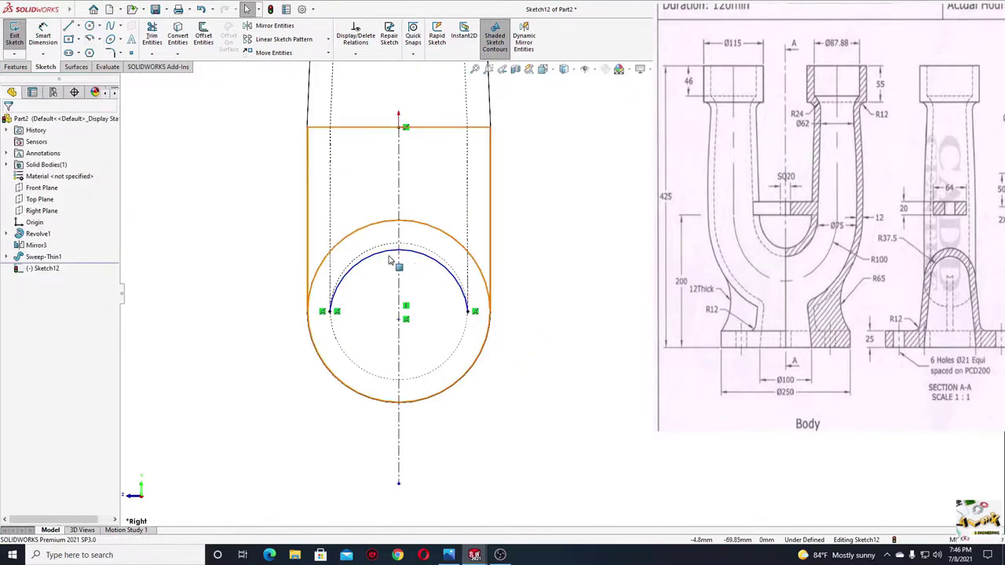
left_click(388, 260)
left_click(402, 223, "ctrl")
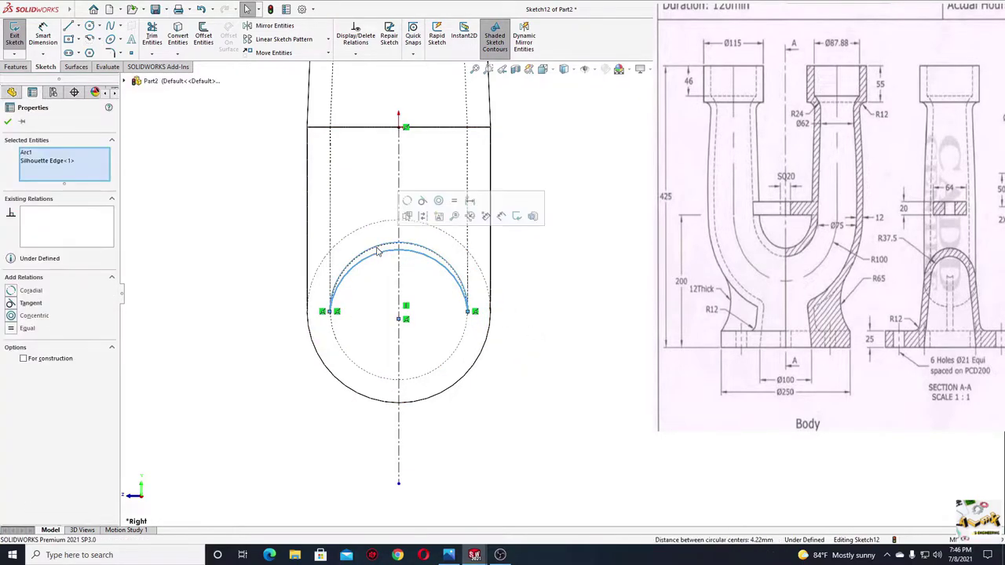
left_click(408, 201)
left_click(194, 238)
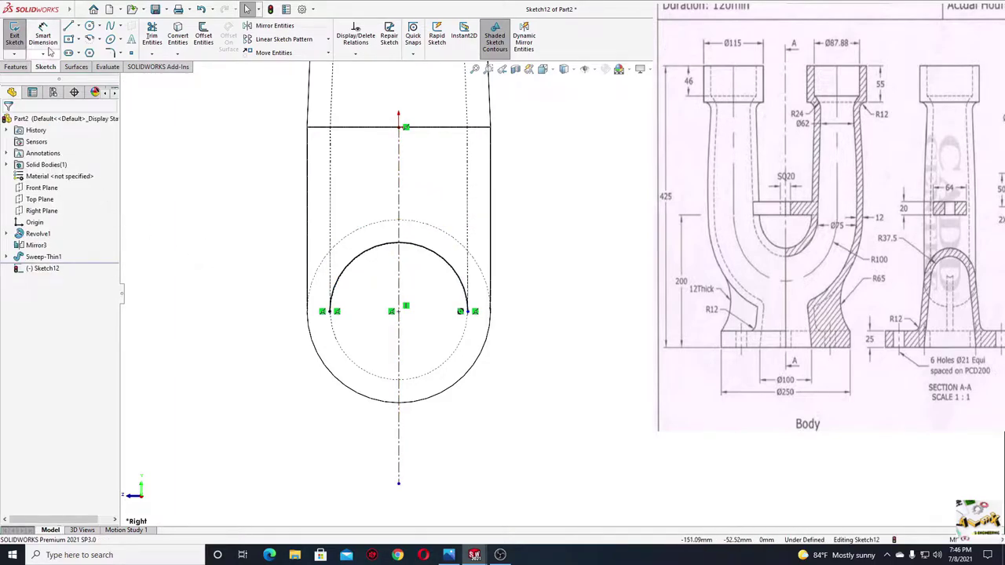
Draw the closed base profile: sloped neck wall, flange top, outer edge and bottom
left_click(70, 27)
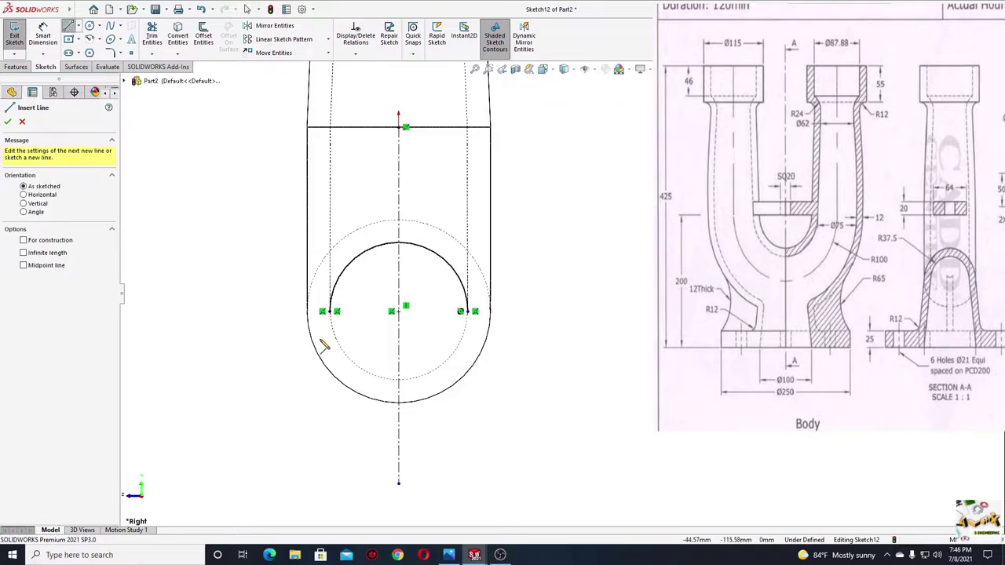
middle_click_drag(331, 313, 329, 277, "ctrl")
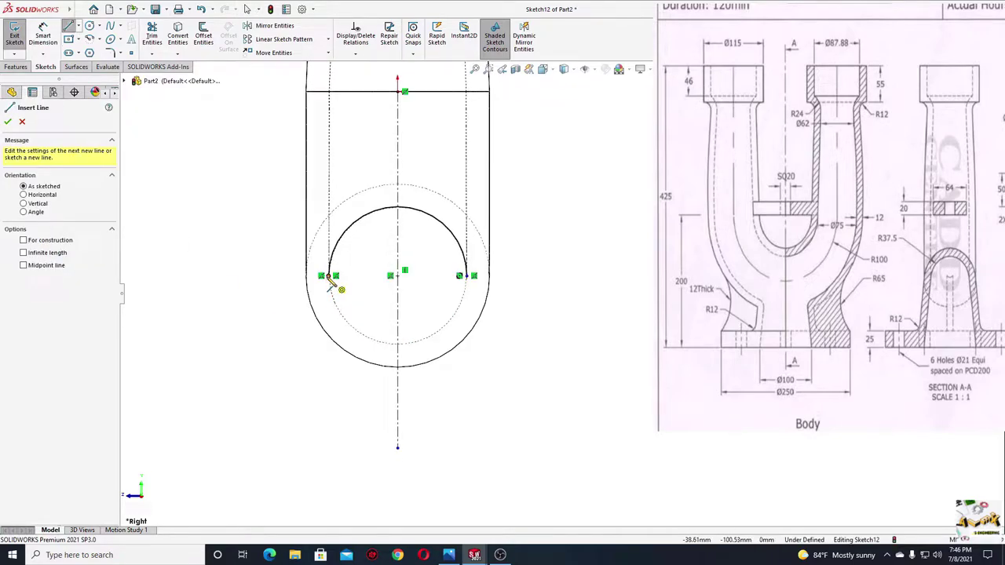
left_click(307, 275)
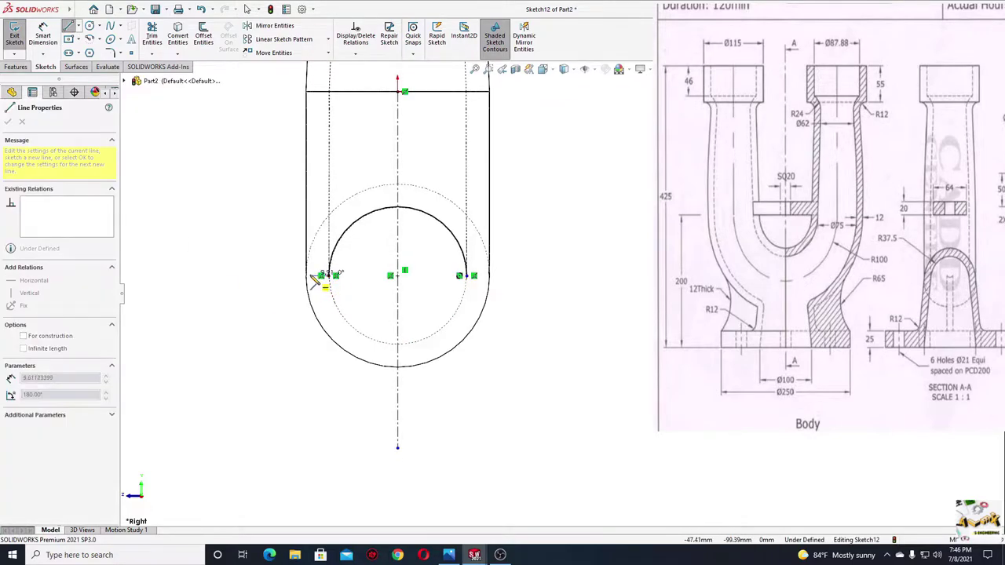
left_click(268, 441)
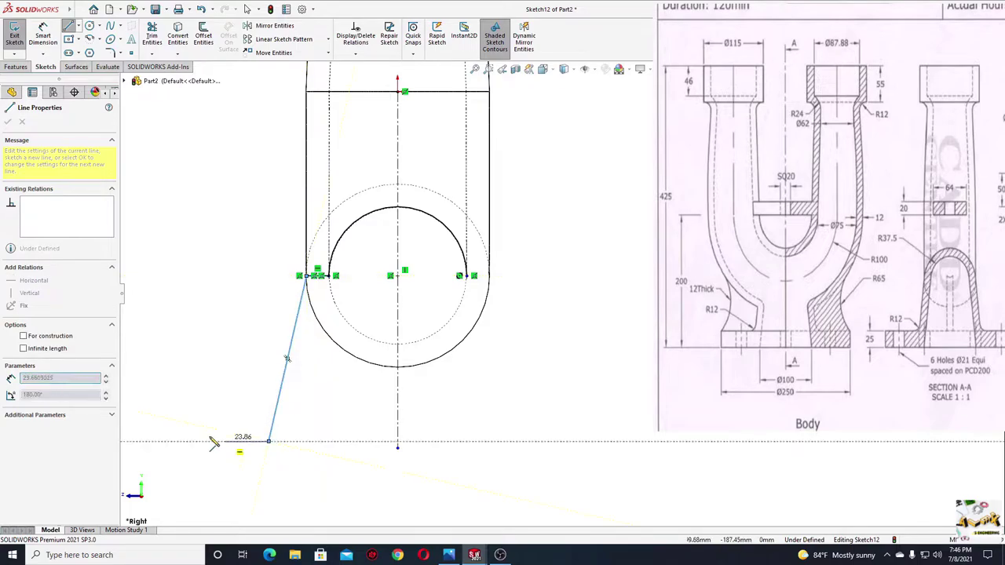
left_click(166, 441)
left_click(166, 472)
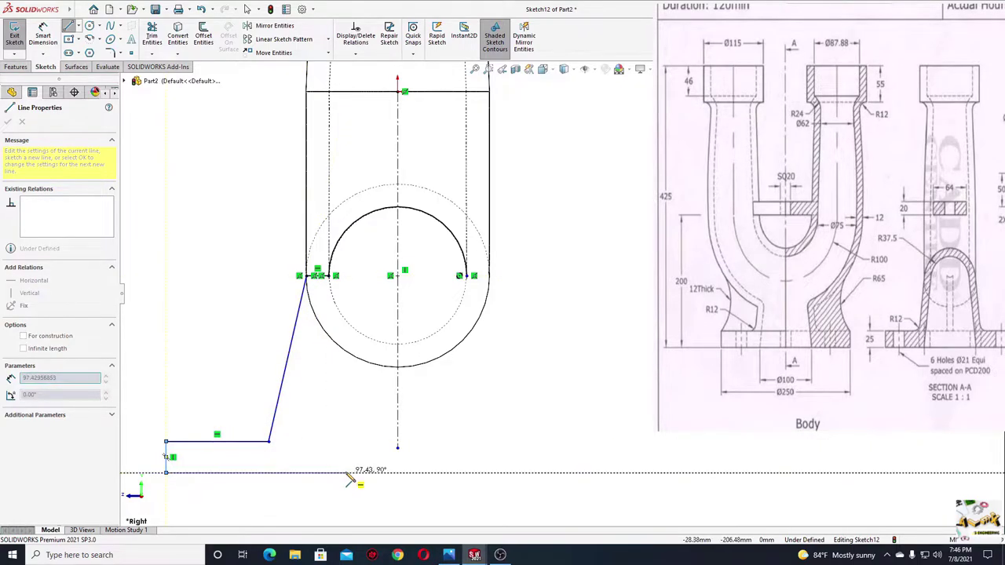
left_click(288, 469)
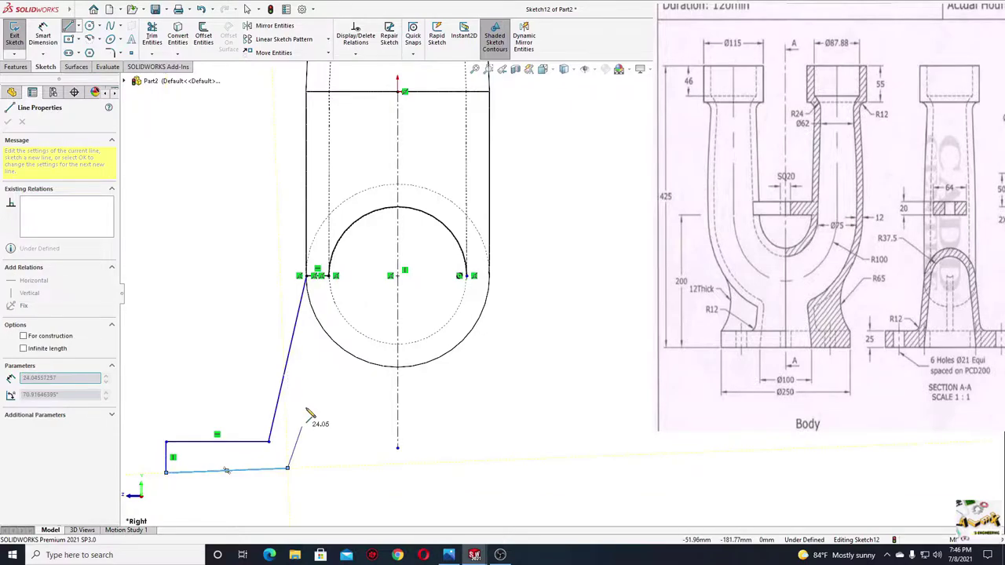
left_click(329, 276)
right_click(340, 328)
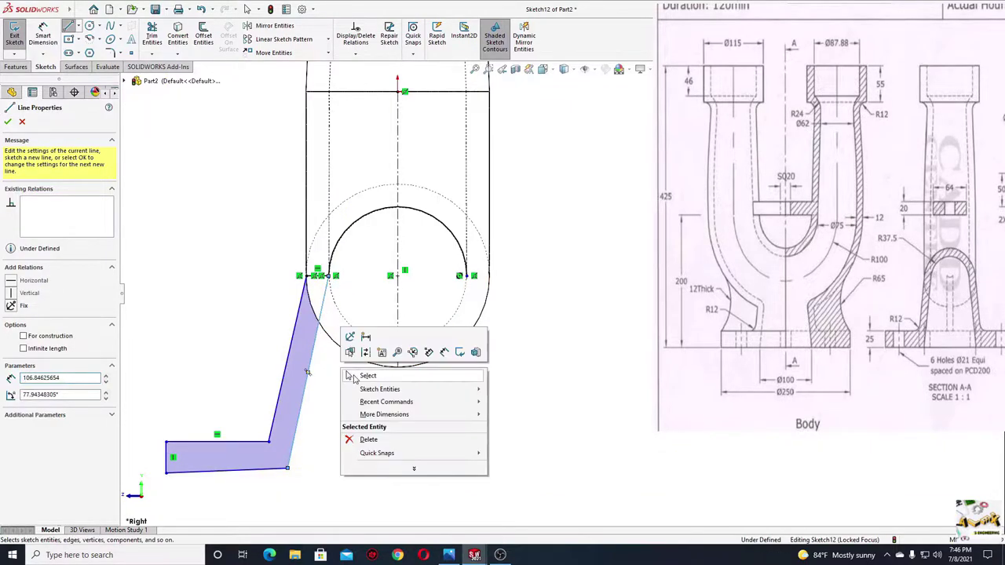
left_click(357, 374)
Make the two sloped neck wall lines parallel
middle_click_drag(341, 407, 361, 403, "ctrl")
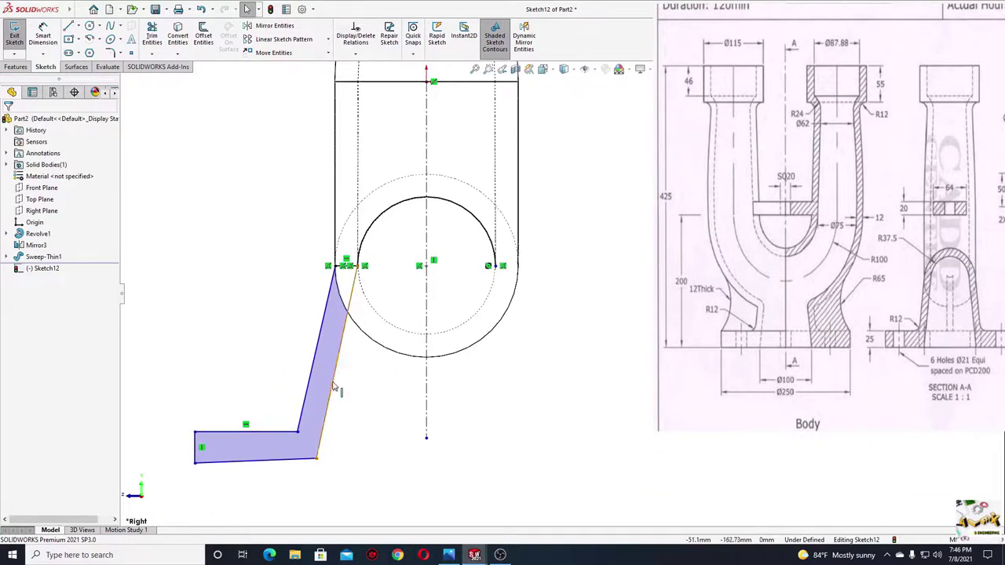
left_click(334, 387)
left_click(317, 345, "ctrl")
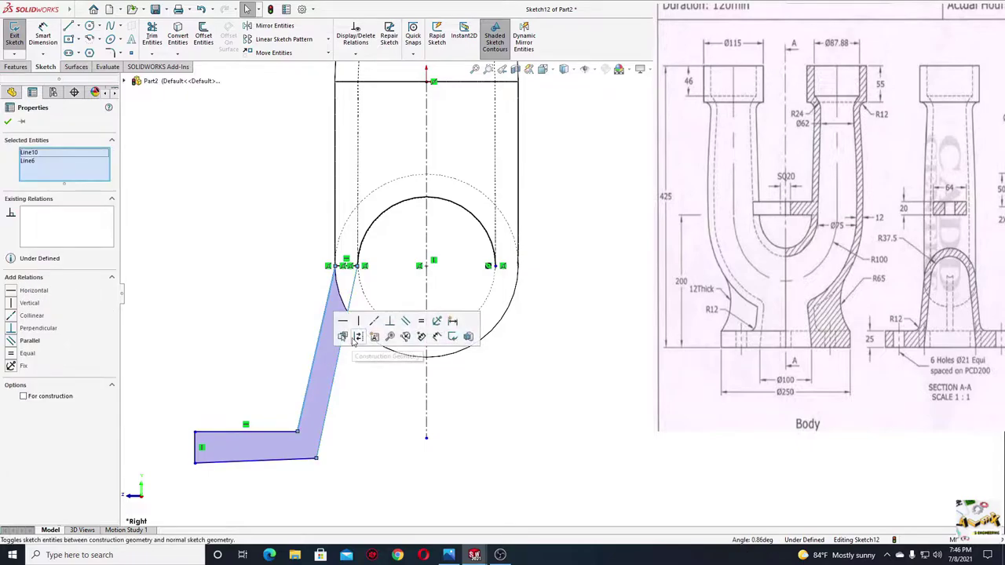
left_click(406, 327)
Dimension the profile: 50 and 125 from the centreline, and 25 flange thickness
left_click(239, 322)
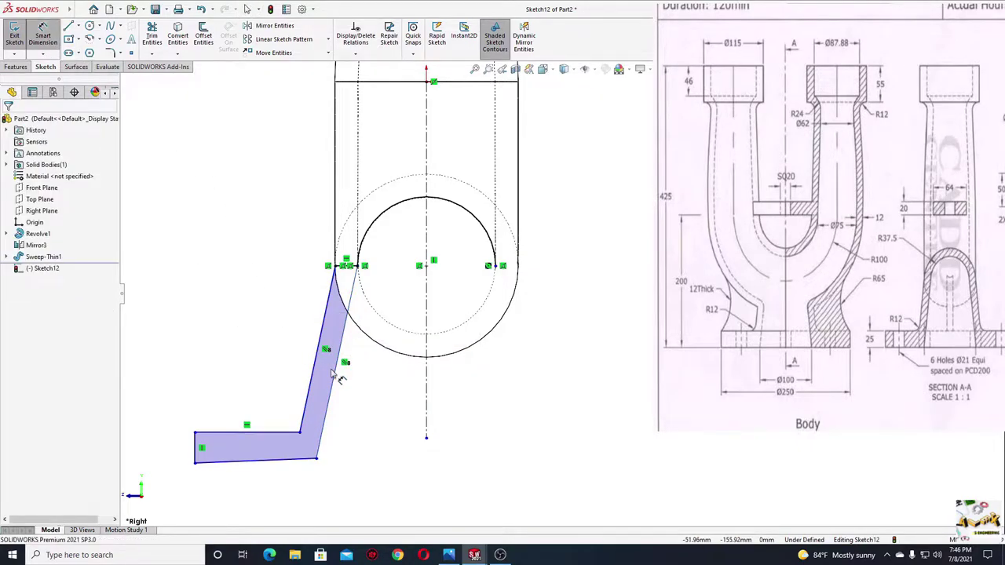
left_click(318, 460)
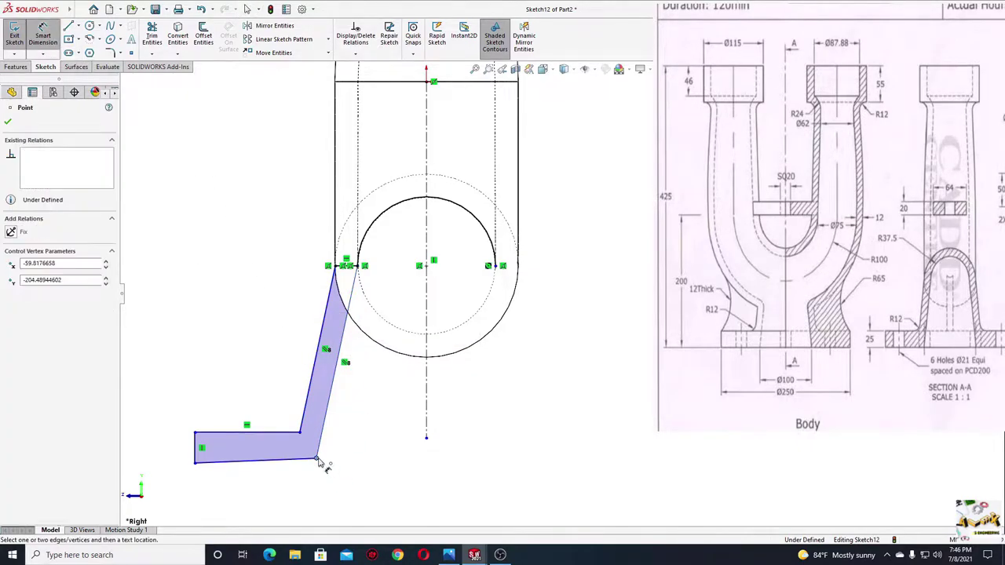
left_click(428, 436)
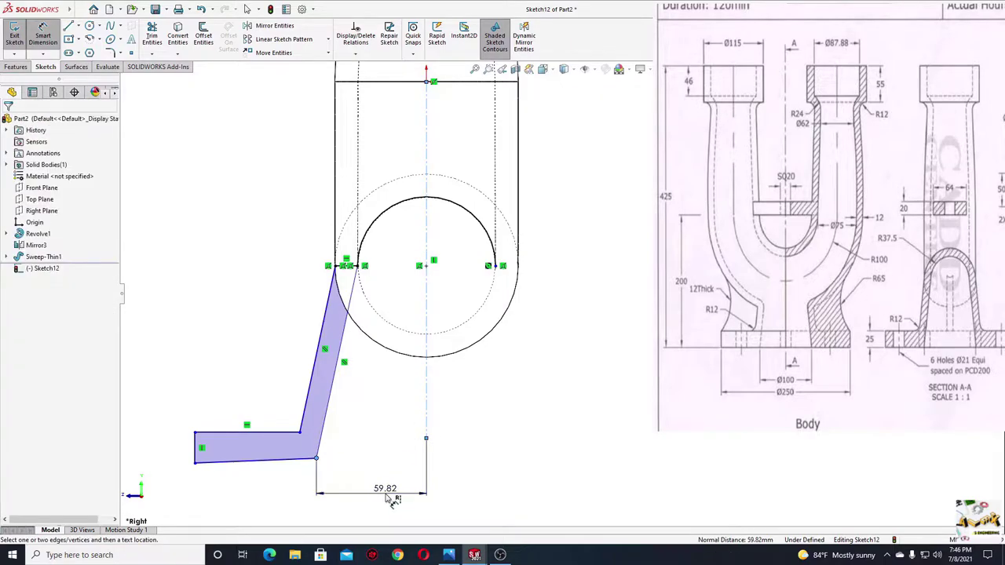
left_click(385, 497)
type("50")
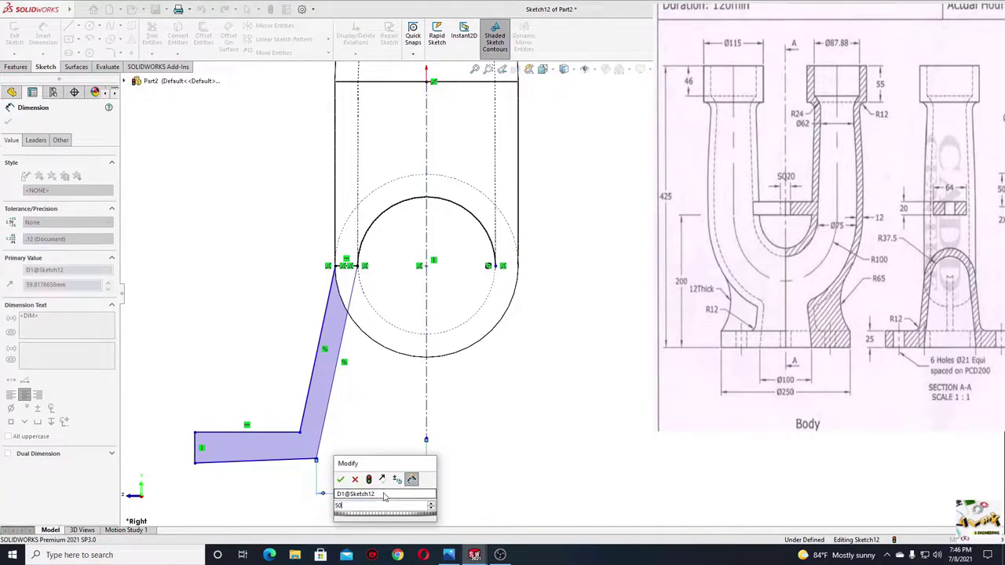
key("Return")
left_click(214, 449)
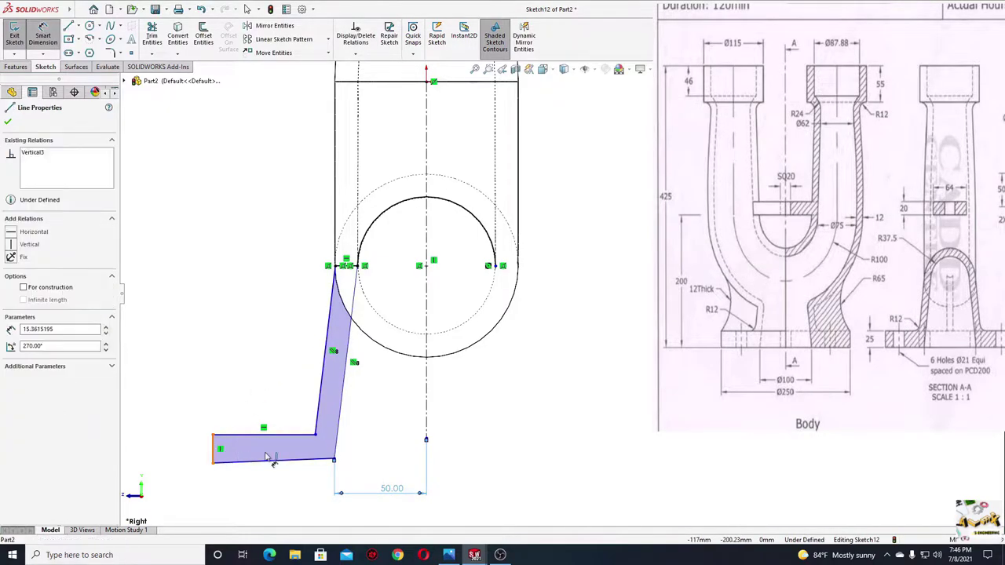
left_click(426, 424)
left_click(364, 518)
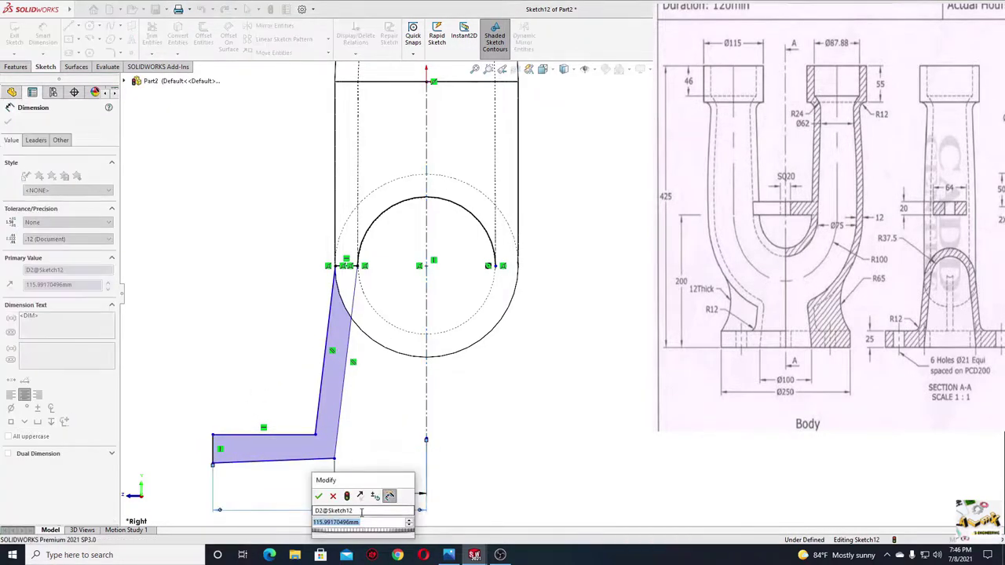
type("125")
key("Return")
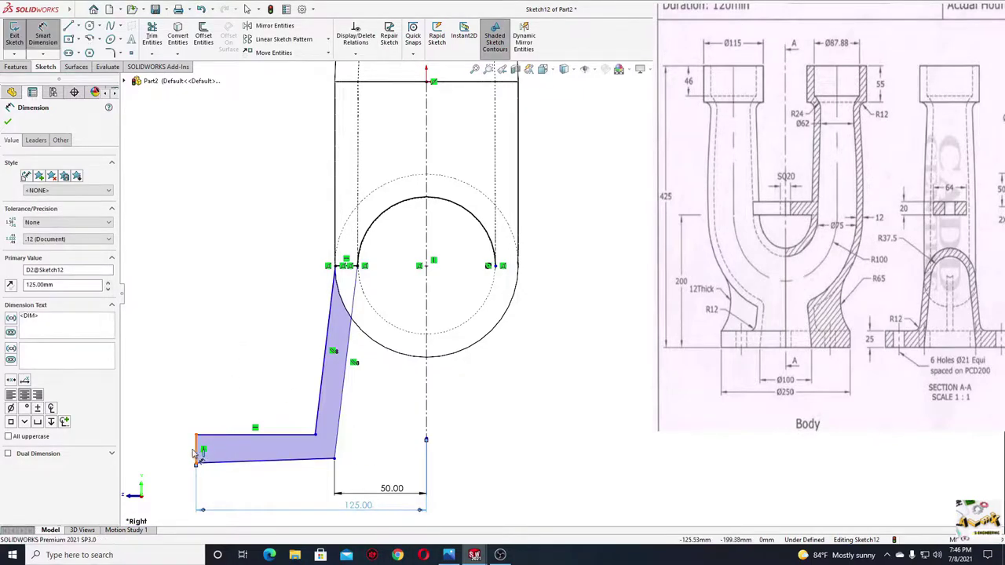
left_click(197, 453)
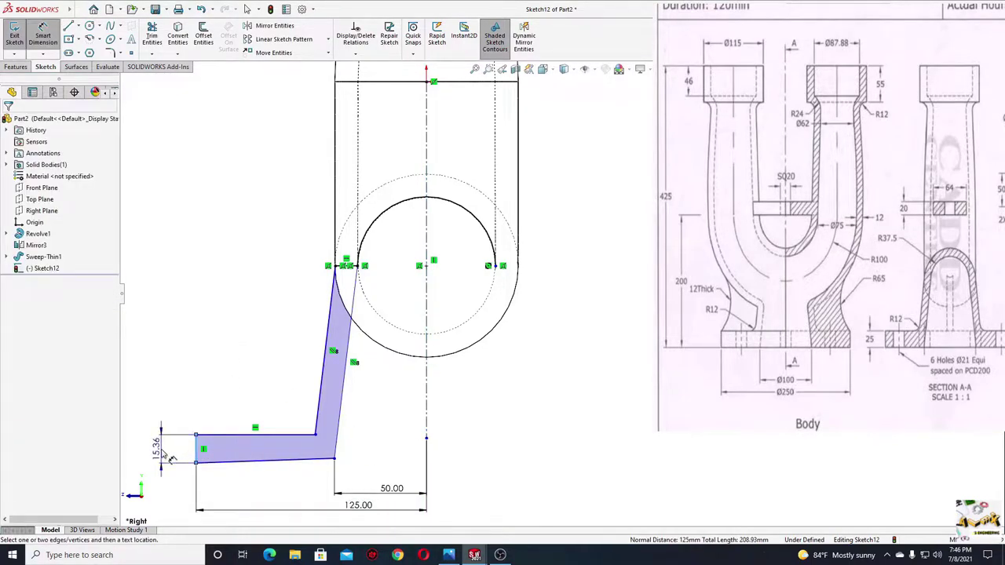
left_click(171, 458)
type("25")
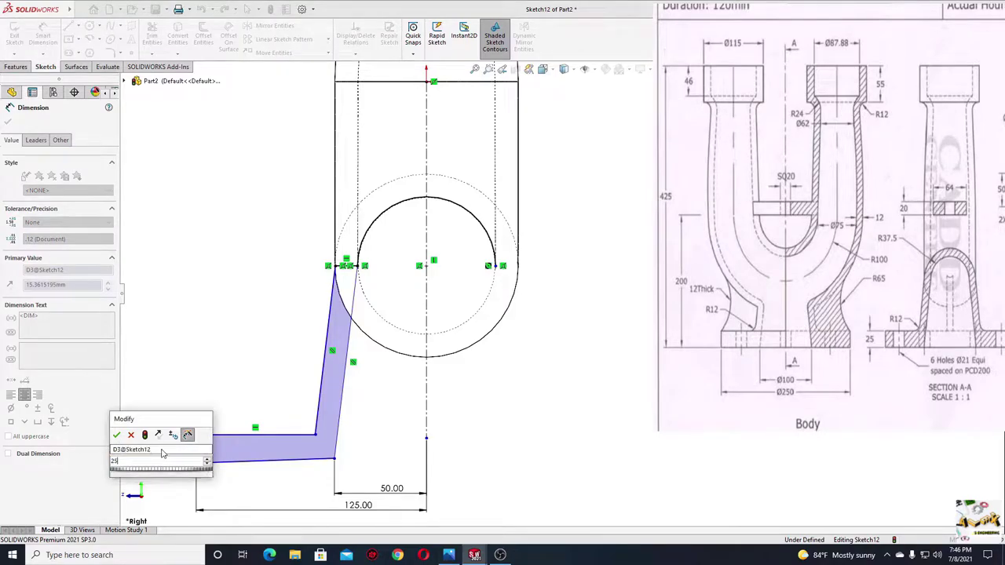
key("Return")
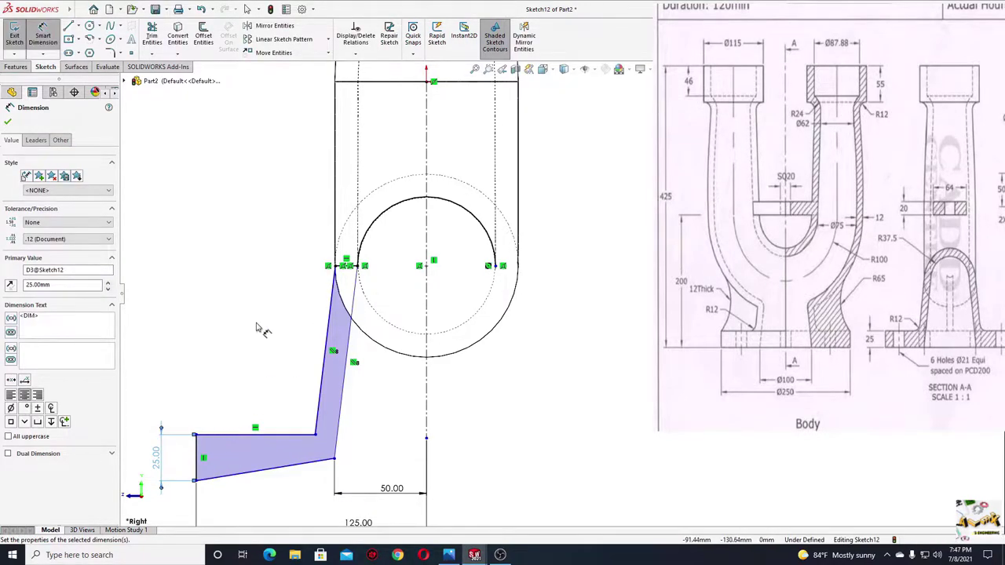
Make the flange's bottom line horizontal
right_click(256, 328)
left_click(271, 351)
left_click(319, 467)
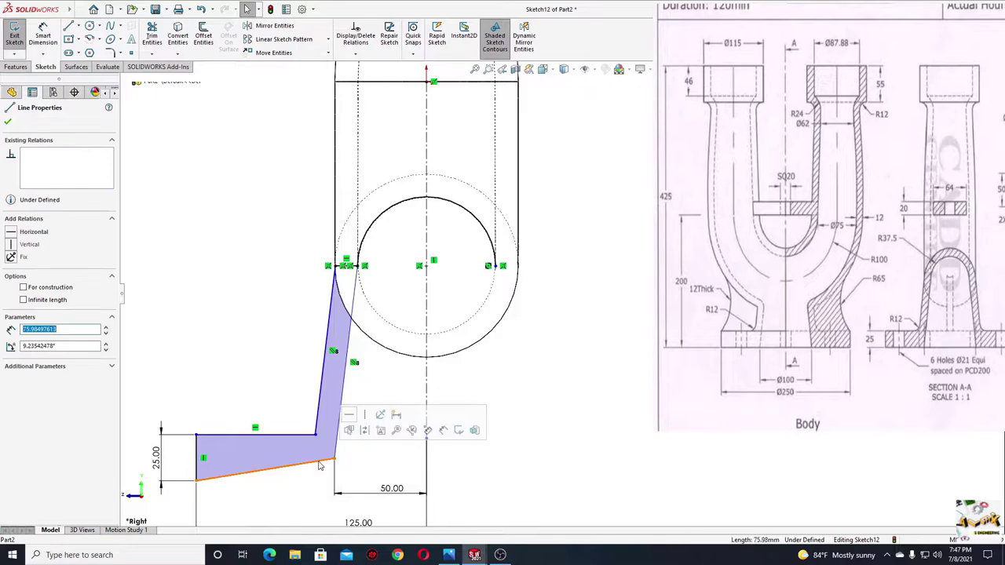
left_click(348, 415)
left_click(245, 372)
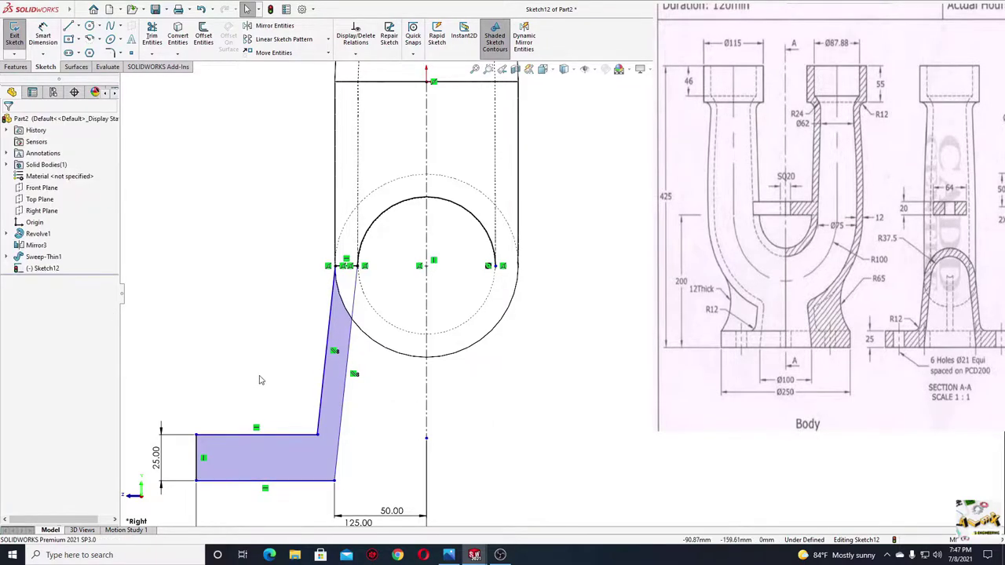
mouse_move(261, 364)
middle_mouse_down("ctrl")
mouse_move(281, 326)
mouse_move(274, 323)
middle_mouse_up("ctrl")
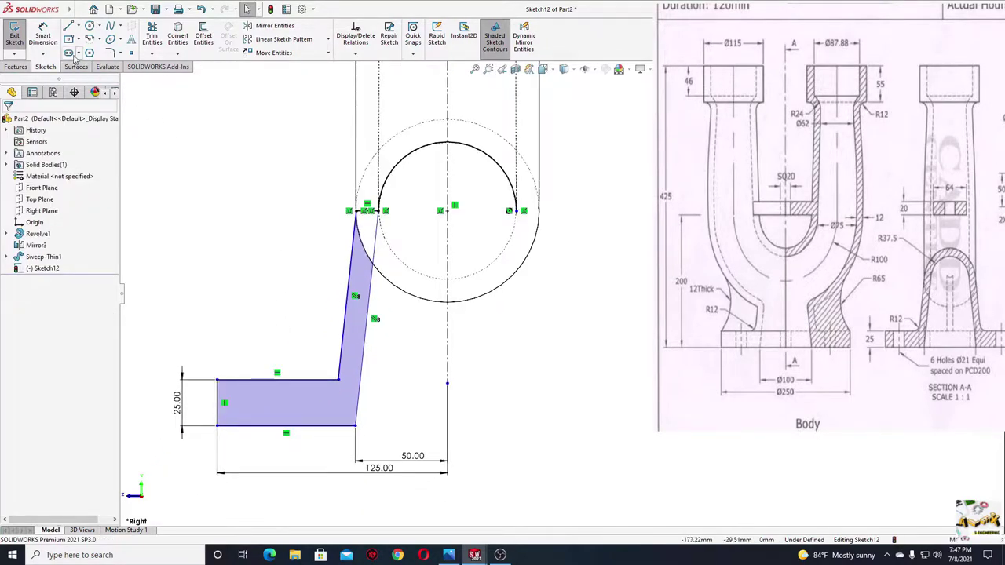
left_click_drag(339, 379, 289, 347)
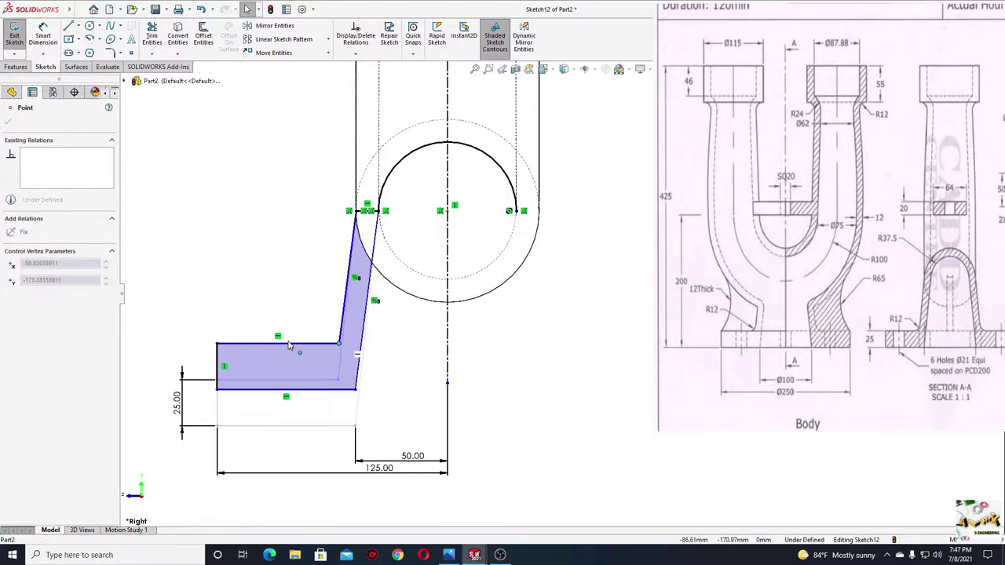
key("ctrl+z")
middle_click_drag(297, 315, 279, 334, "ctrl")
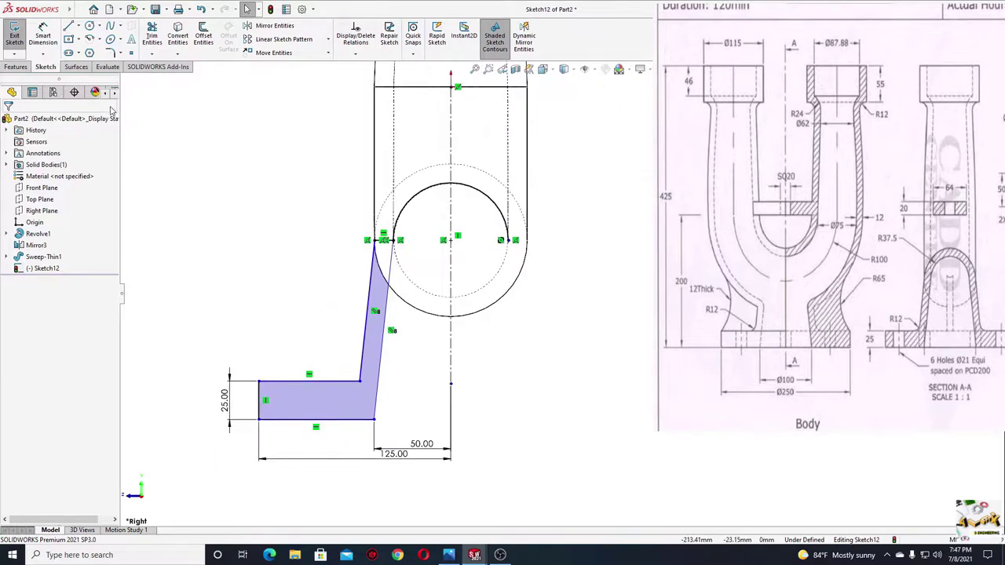
left_click(43, 36)
scroll(455, 222, "up", 2)
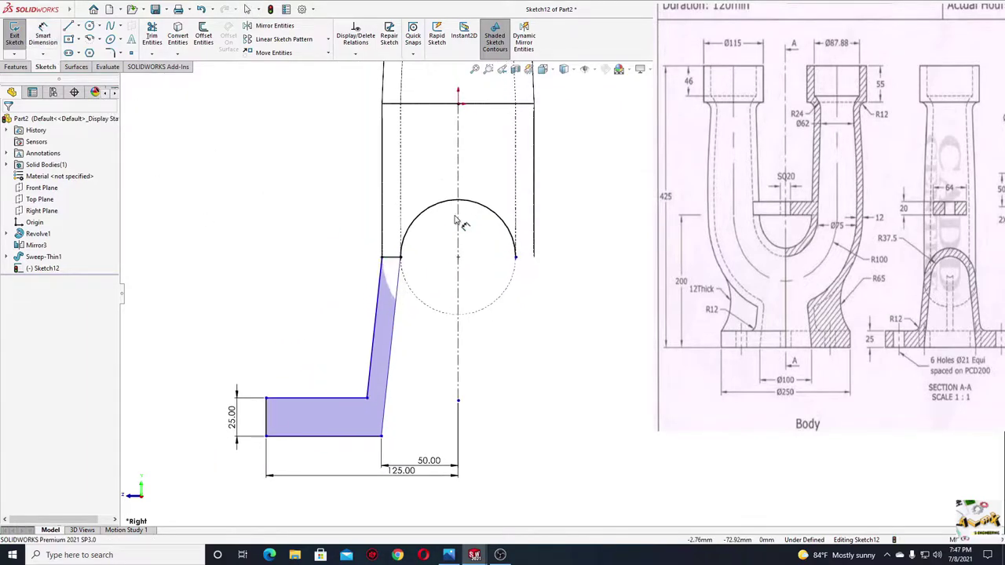
Dimension the profile height from the top midpoint to the flange bottom as 200
left_click(458, 104)
left_click(357, 444)
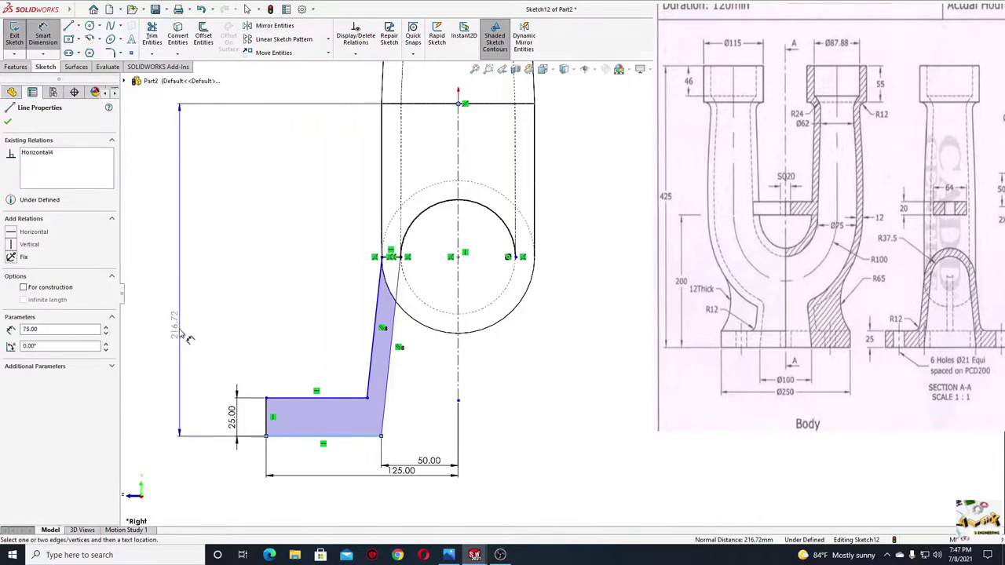
left_click(178, 337)
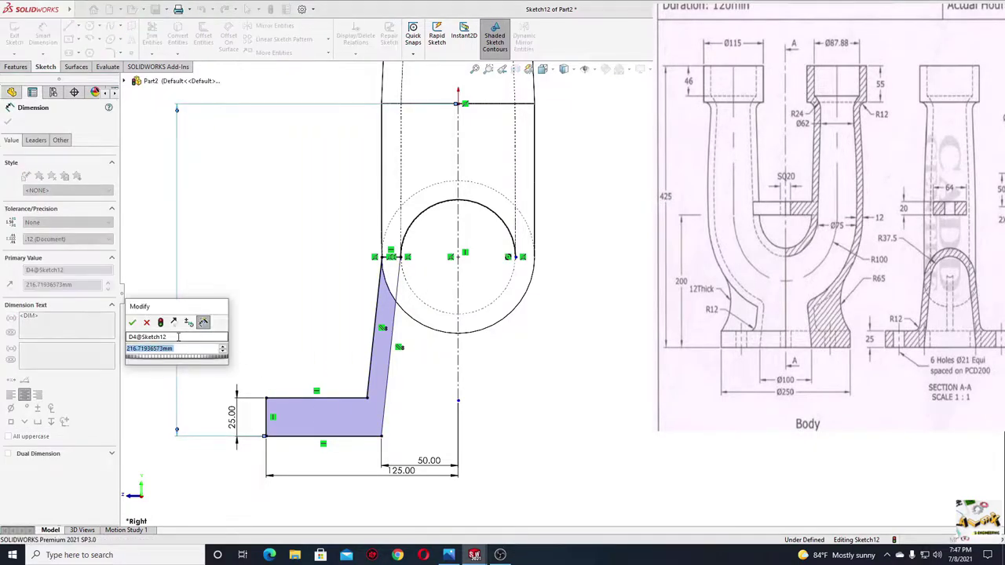
type("425")
key("Return")
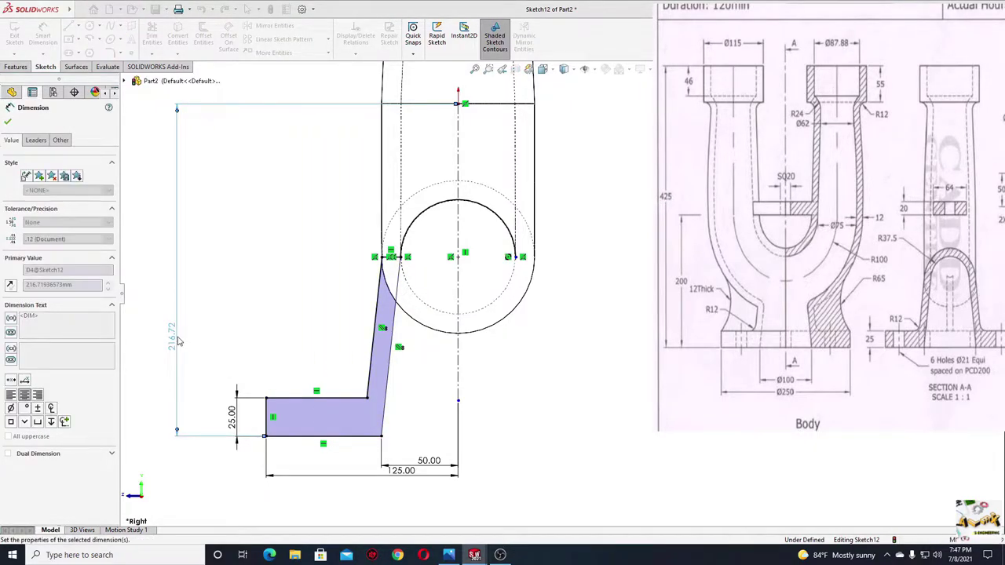
right_click(285, 280)
left_click(319, 322)
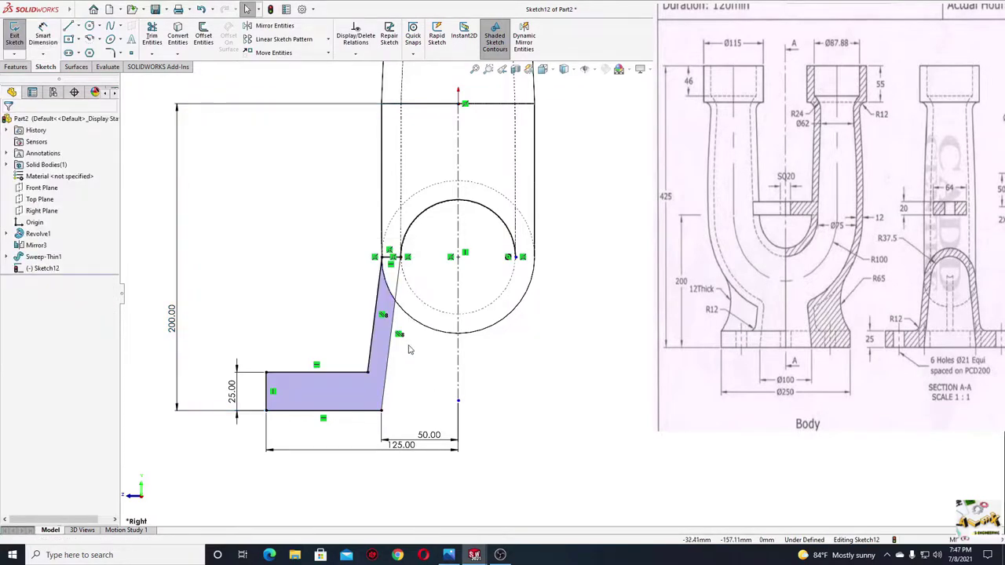
Convert the upper semicircular arc to construction geometry, fully defining the sketch
scroll(408, 350, "down", 2)
scroll(413, 408, "down", 1)
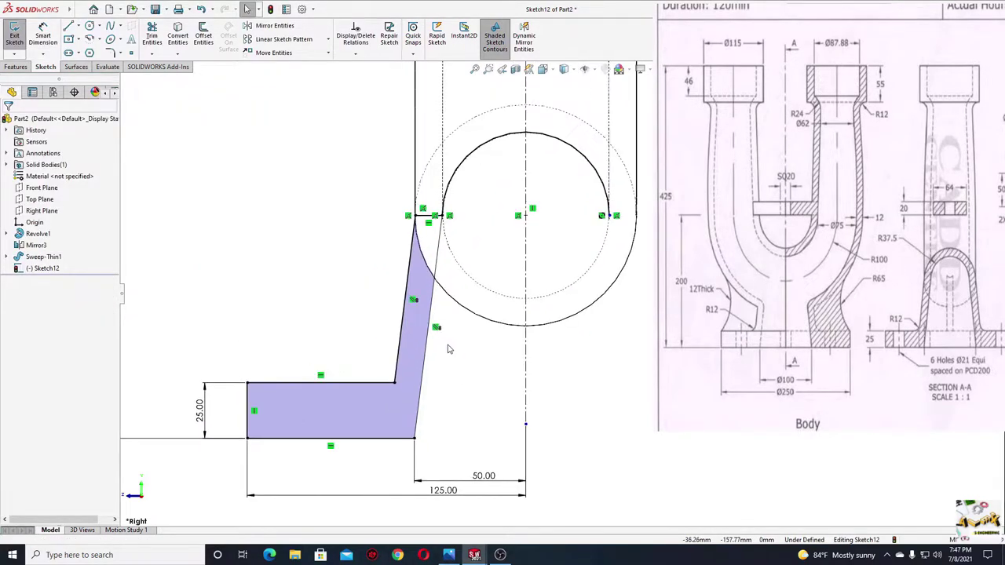
left_click(476, 151)
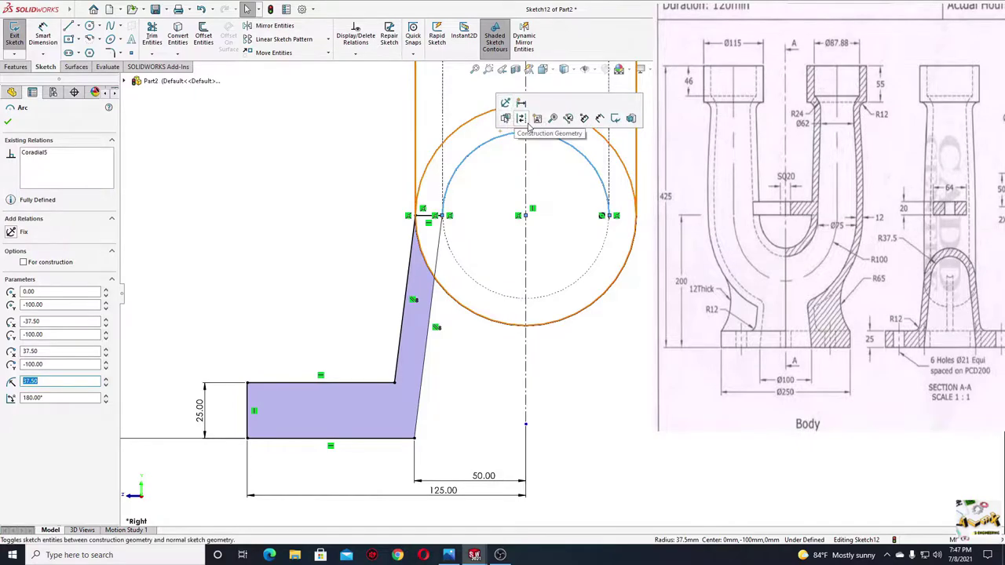
left_click(531, 121)
left_click(275, 244)
scroll(276, 270, "up", 1)
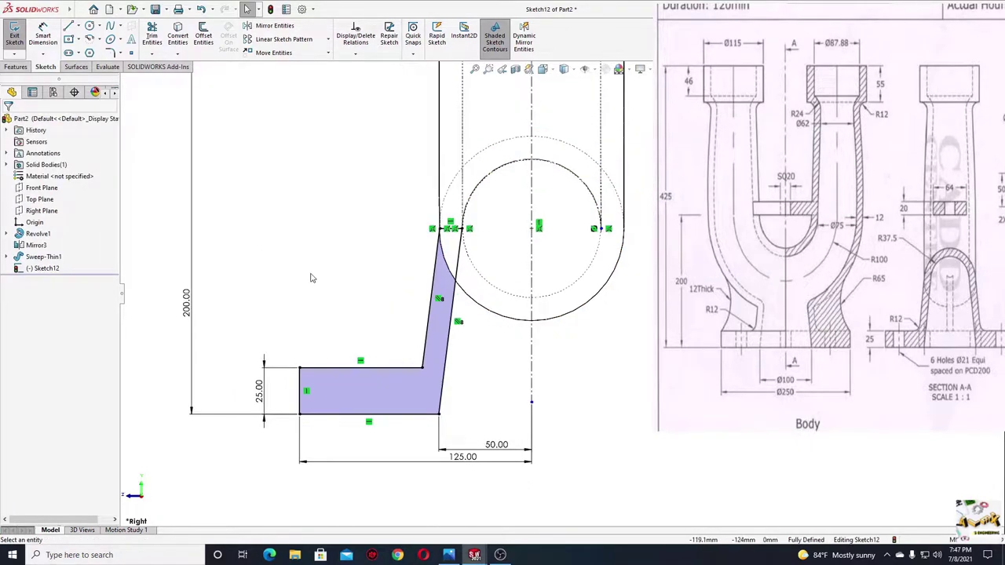
scroll(285, 307, "up", 2)
scroll(309, 313, "up", 1)
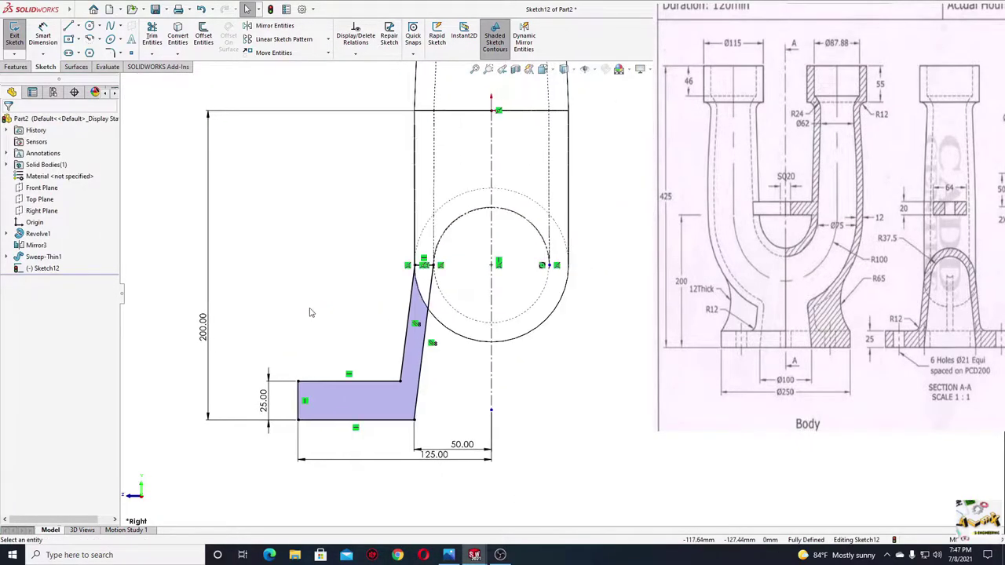
left_click(17, 66)
left_click(49, 35)
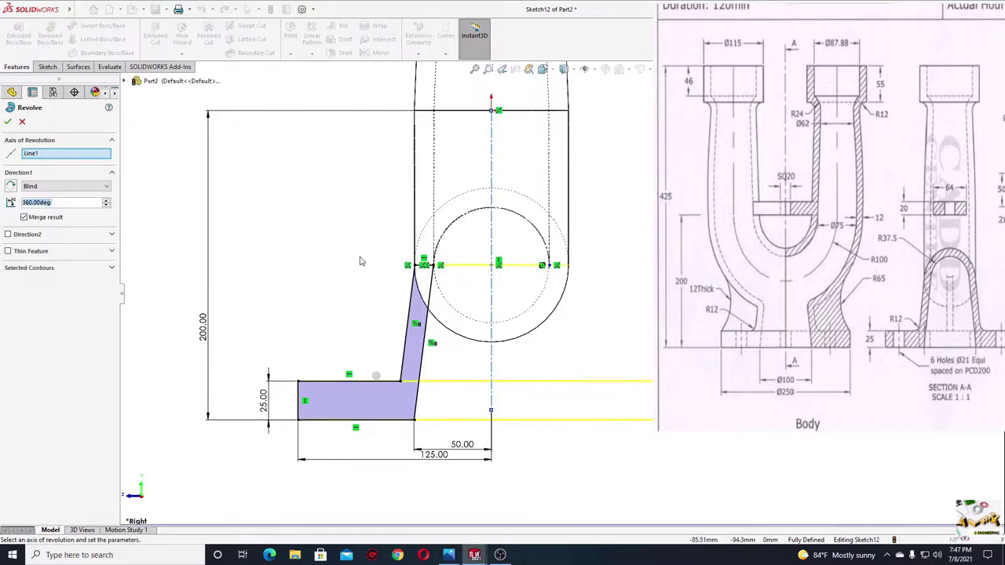
Revolve the base profile 360° into the flanged neck and display it shaded with edges
left_click(7, 123)
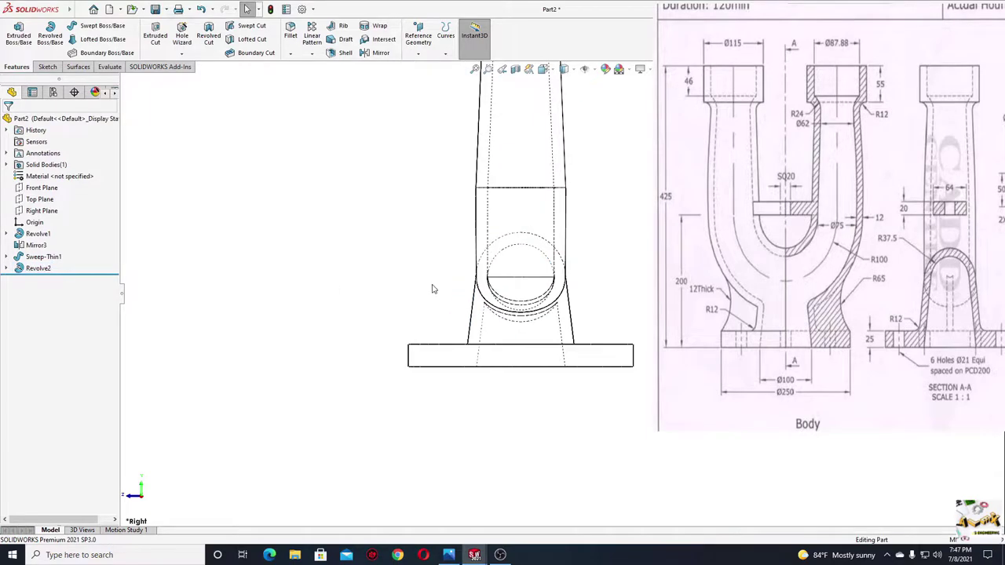
mouse_move(432, 289)
middle_mouse_down()
mouse_move(471, 287)
mouse_move(460, 340)
mouse_move(482, 411)
middle_mouse_up()
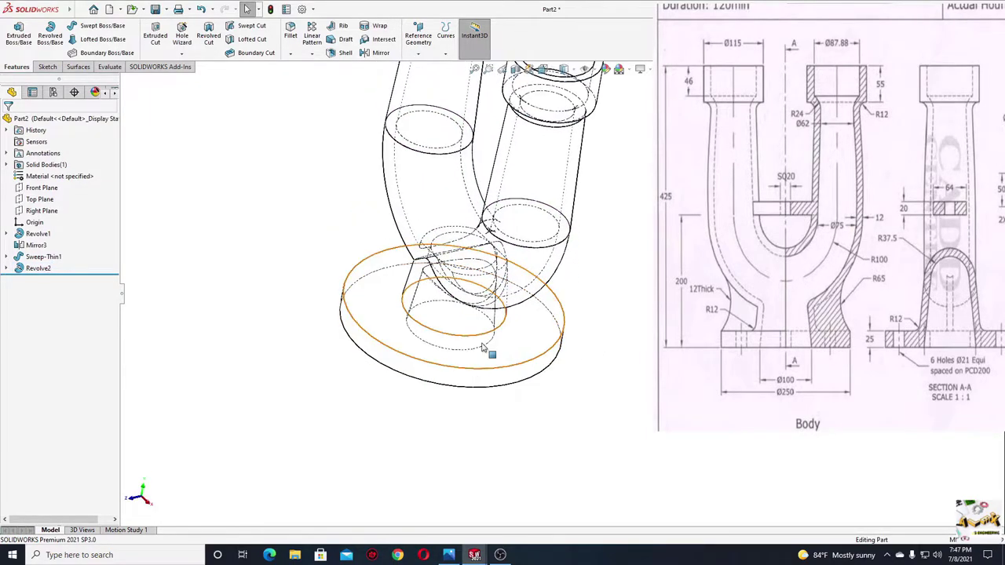
left_click(564, 69)
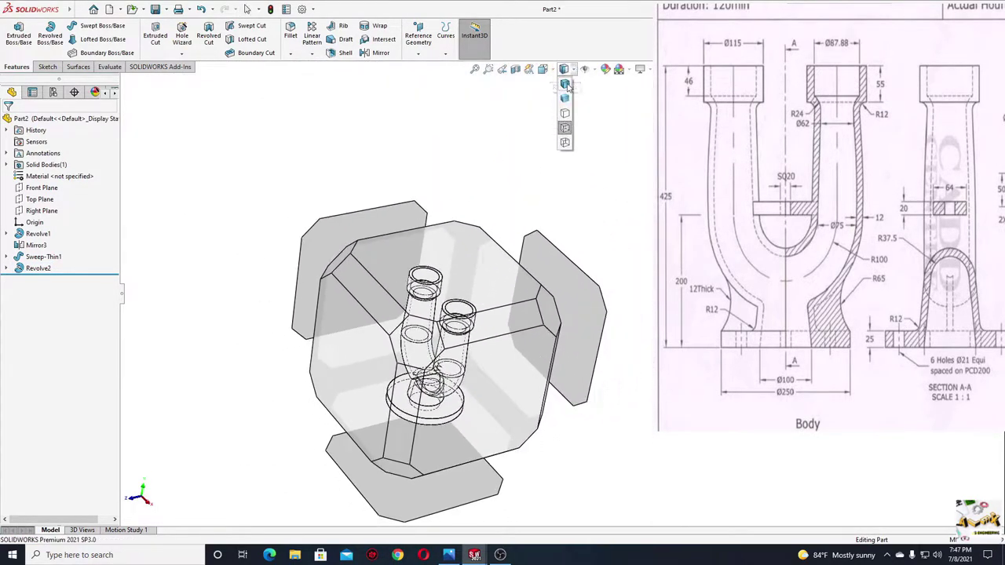
left_click(565, 84)
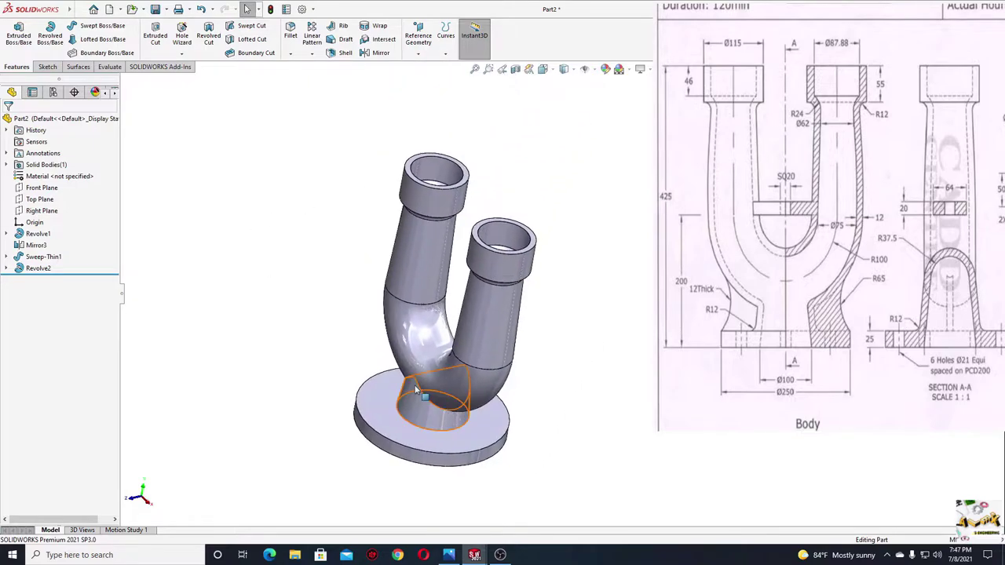
mouse_move(415, 384)
middle_mouse_down()
mouse_move(424, 439)
mouse_move(447, 435)
mouse_move(408, 128)
mouse_move(398, 178)
mouse_move(361, 209)
mouse_move(543, 435)
mouse_move(479, 392)
middle_mouse_up()
scroll(476, 387, "down", 3)
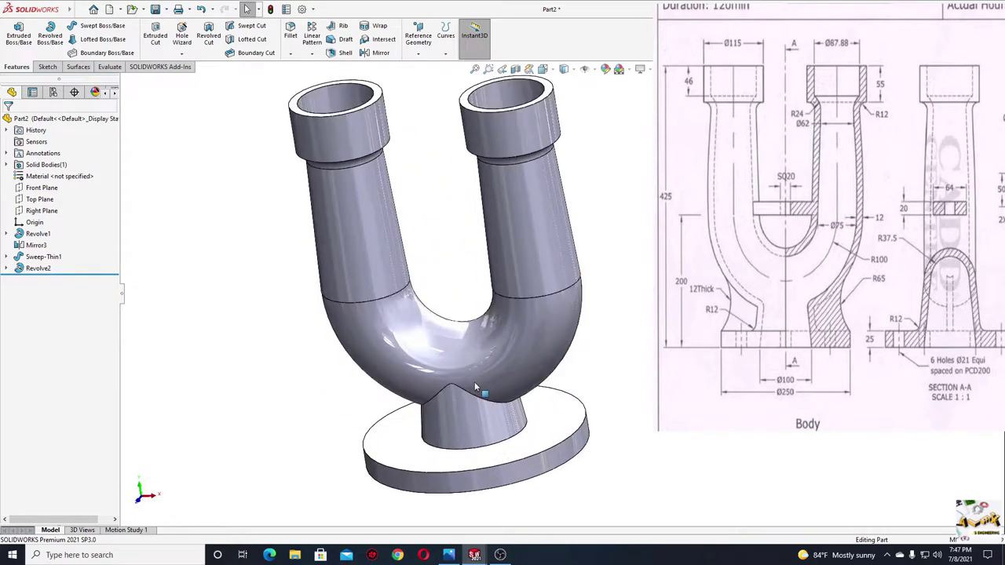
scroll(475, 387, "down", 2)
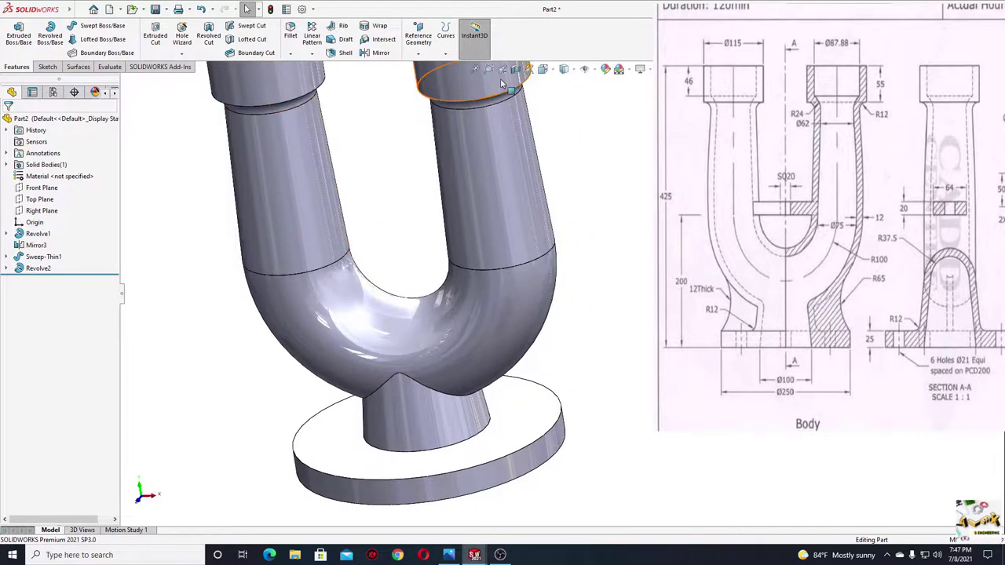
left_click(515, 73)
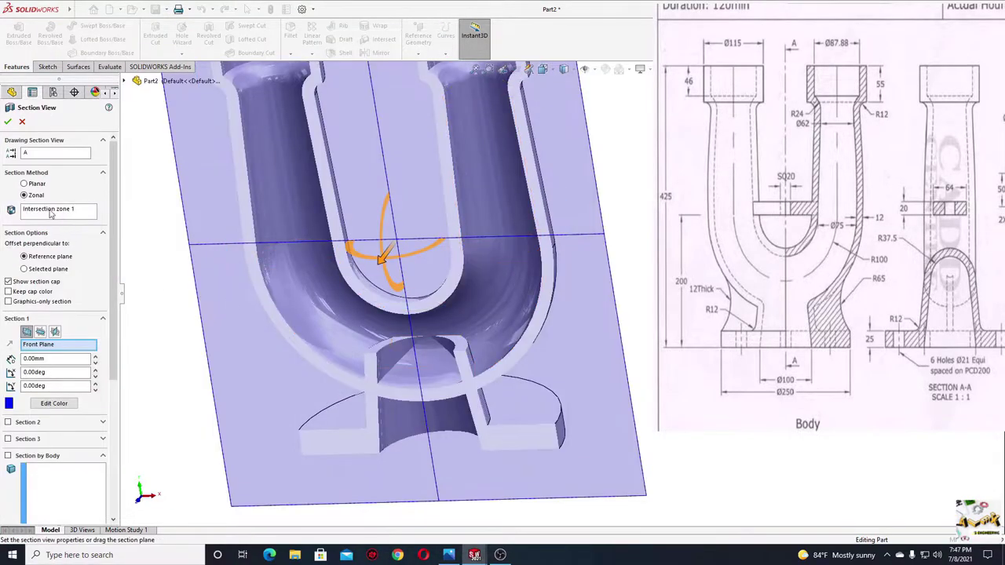
Apply the Front Plane section, inspect the base-to-bend junction from several angles, then remove it
left_click(8, 121)
key("ctrl+1")
middle_click_drag(405, 324, 404, 350)
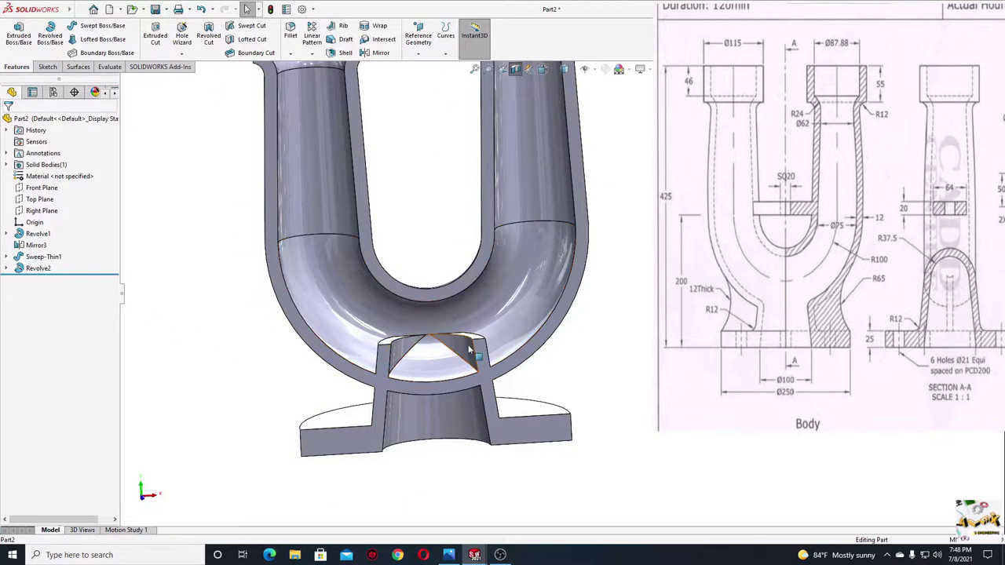
middle_click_drag(443, 423, 454, 427)
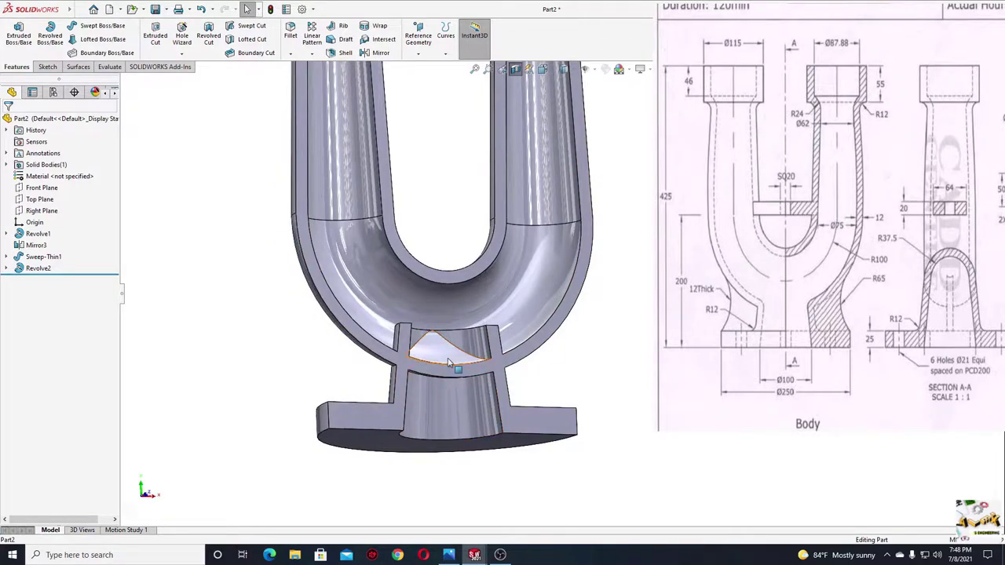
mouse_move(449, 370)
middle_mouse_down()
mouse_move(314, 349)
mouse_move(365, 354)
middle_mouse_up()
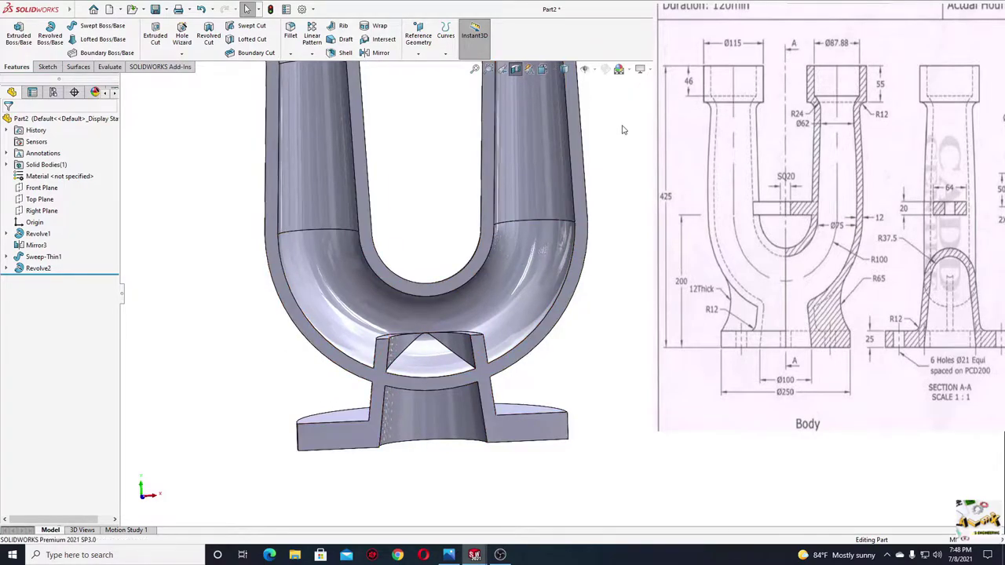
scroll(629, 225, "up", 2)
scroll(604, 227, "up", 1)
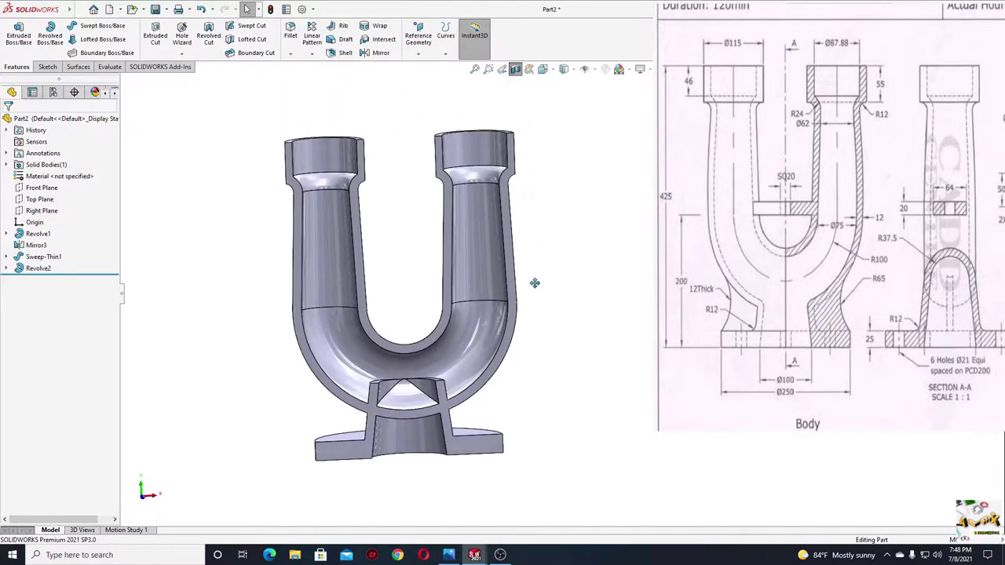
left_click(515, 69)
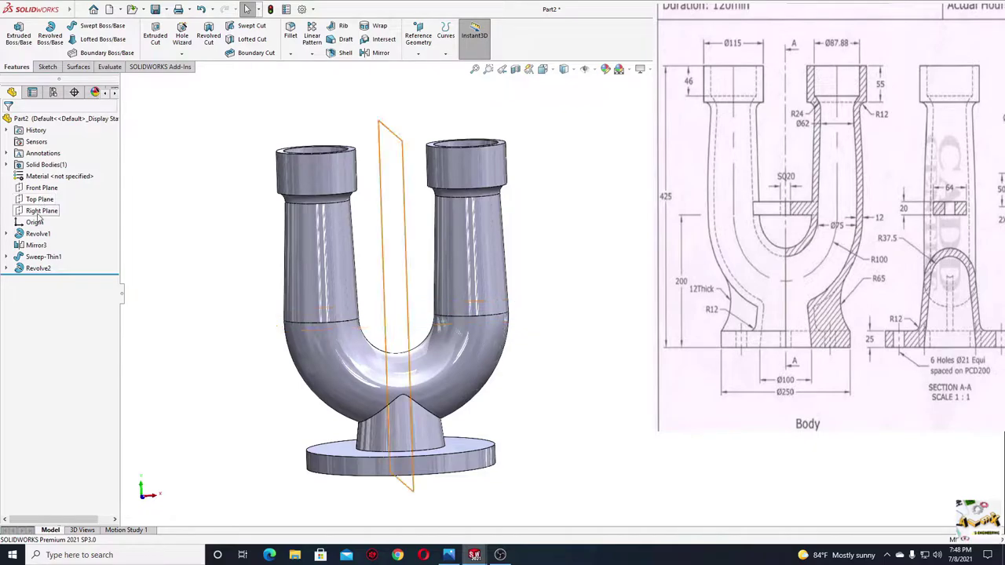
Start a sketch on the Right Plane and draw a horizontal centerline leftward from the origin
left_click(42, 211)
left_click(138, 230)
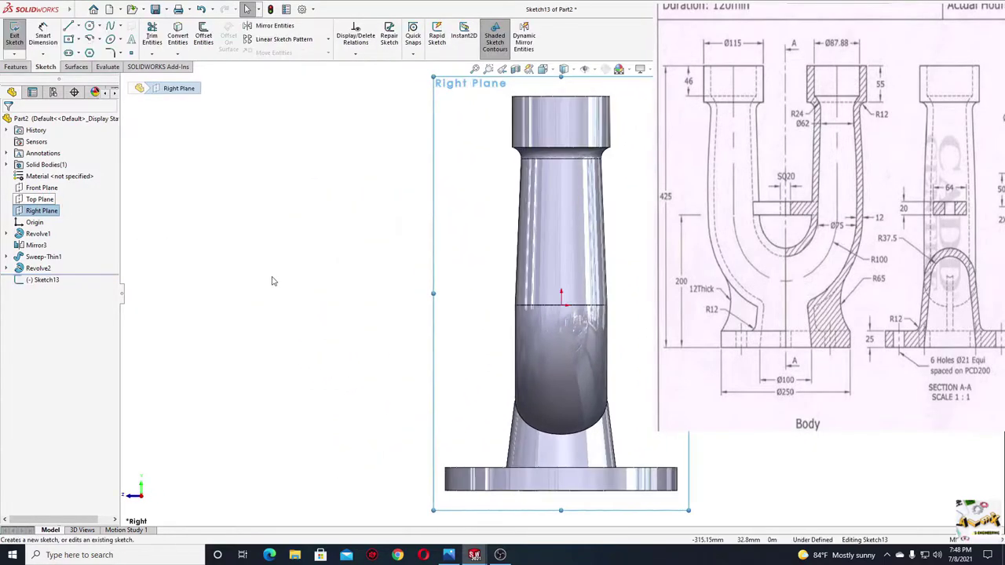
scroll(621, 323, "down", 2)
scroll(519, 304, "down", 2)
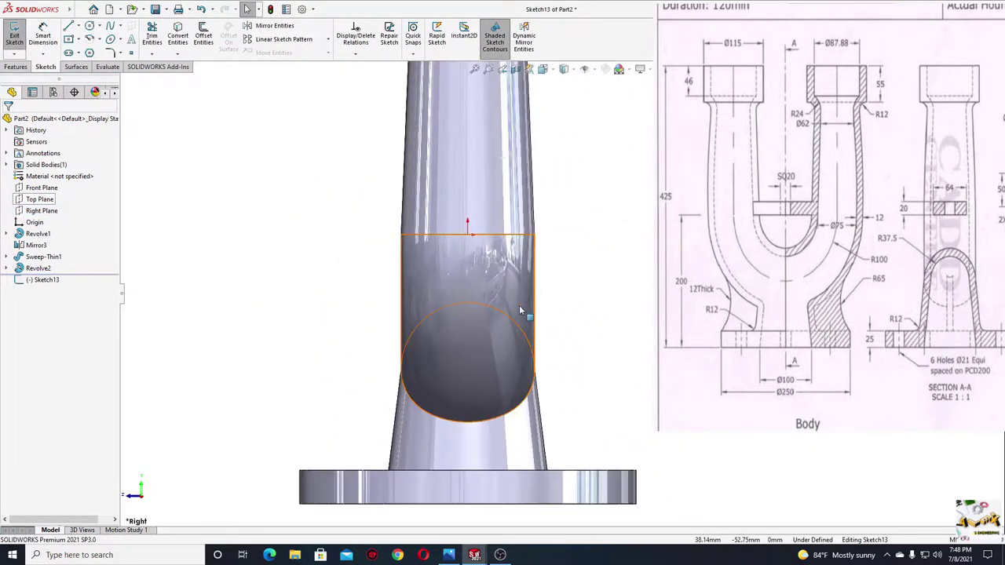
scroll(519, 304, "down", 1)
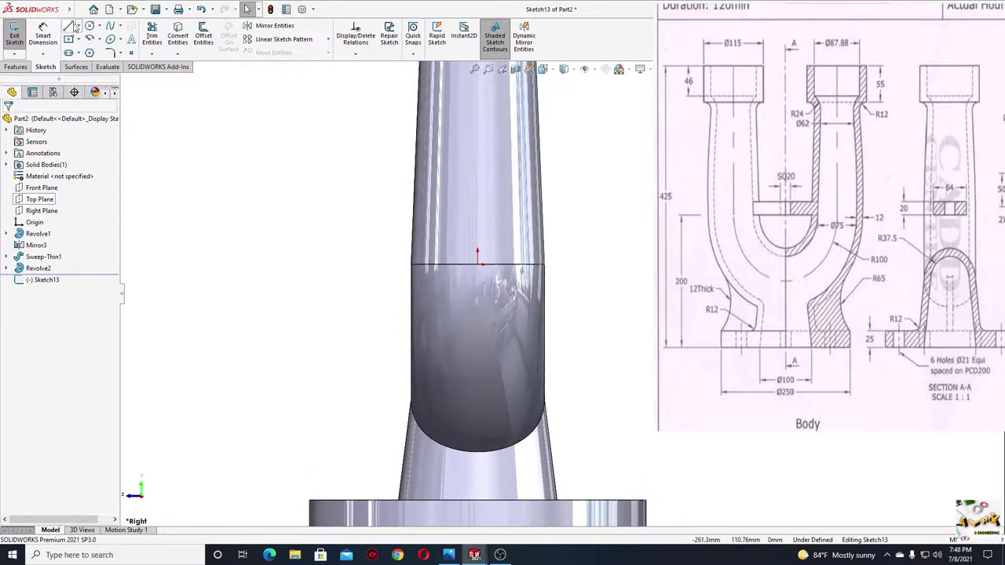
left_click(69, 25)
left_click(75, 26)
left_click(91, 49)
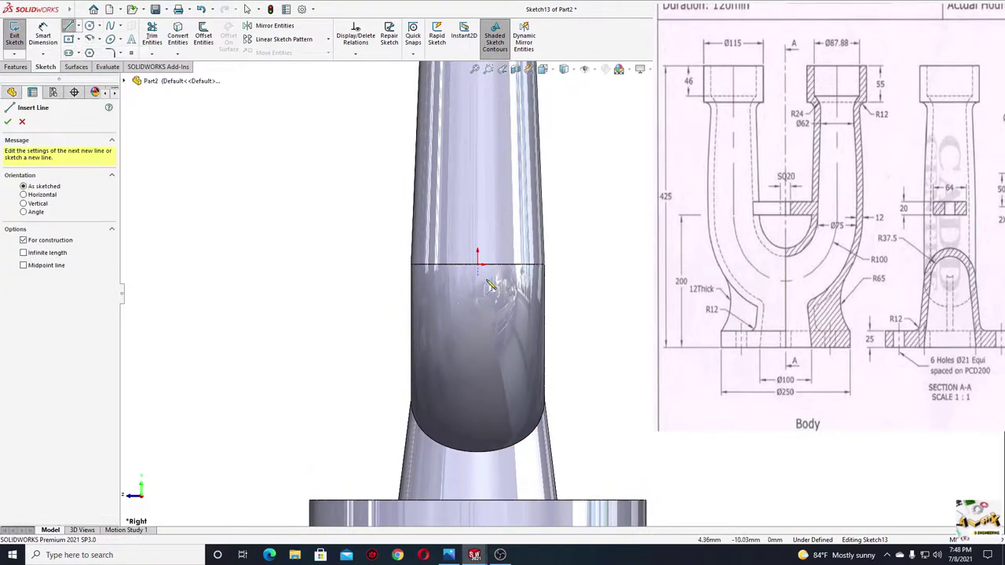
left_click(478, 265)
left_click(361, 265)
right_click(303, 236)
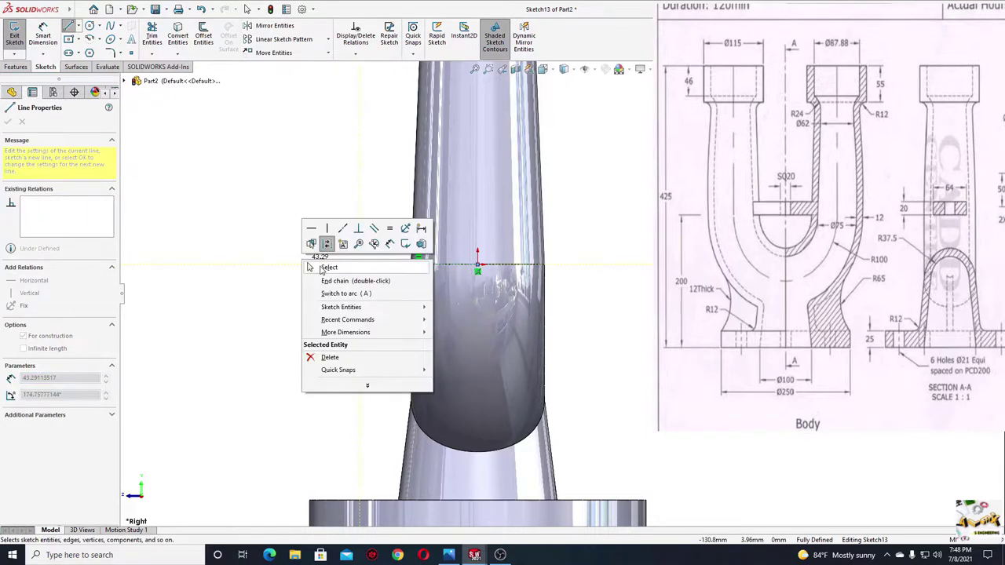
left_click(306, 280)
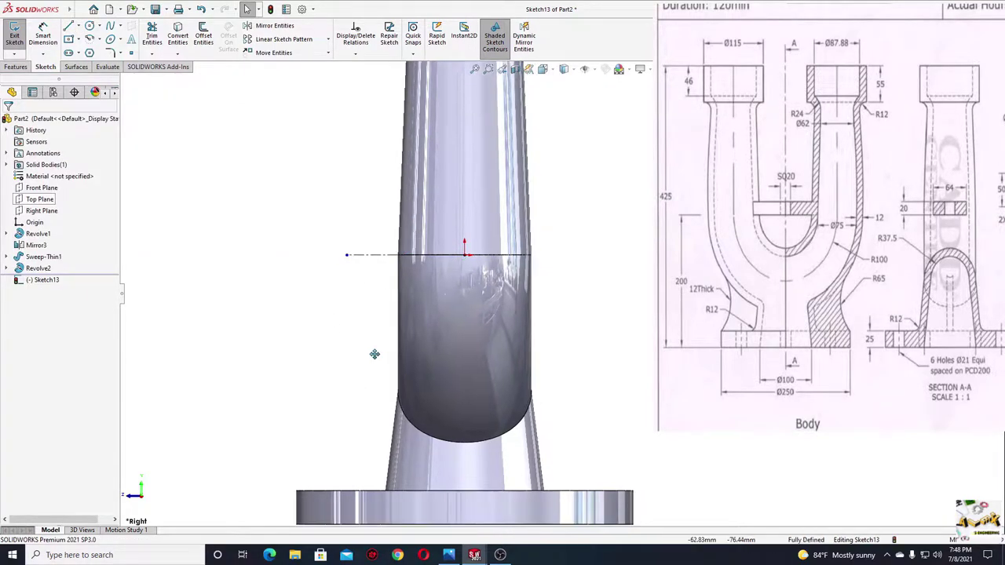
Switch to Hidden Lines Visible and draw a circle inside the tube's bend
middle_click_drag(341, 365, 285, 331, "ctrl")
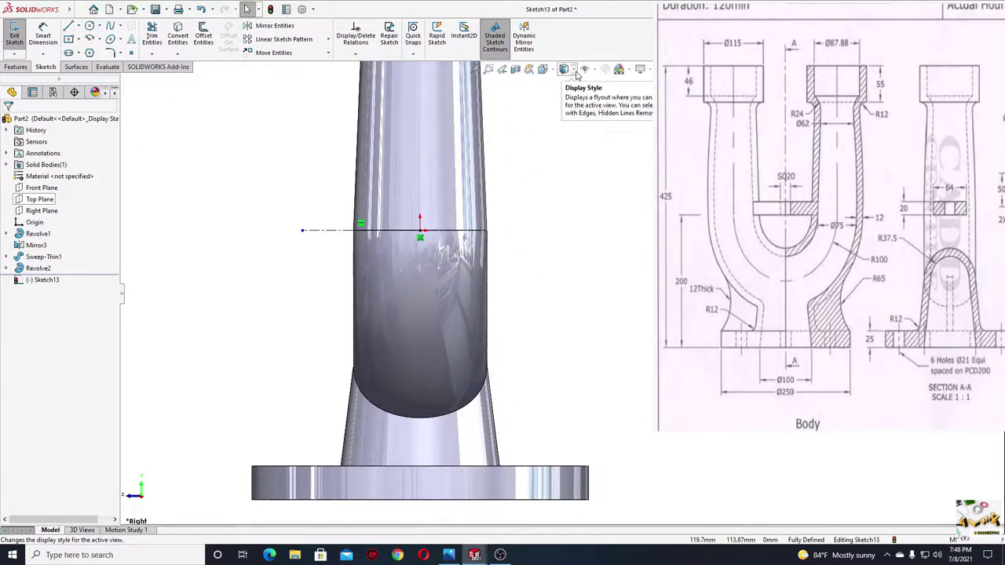
left_click(575, 72)
left_click(565, 129)
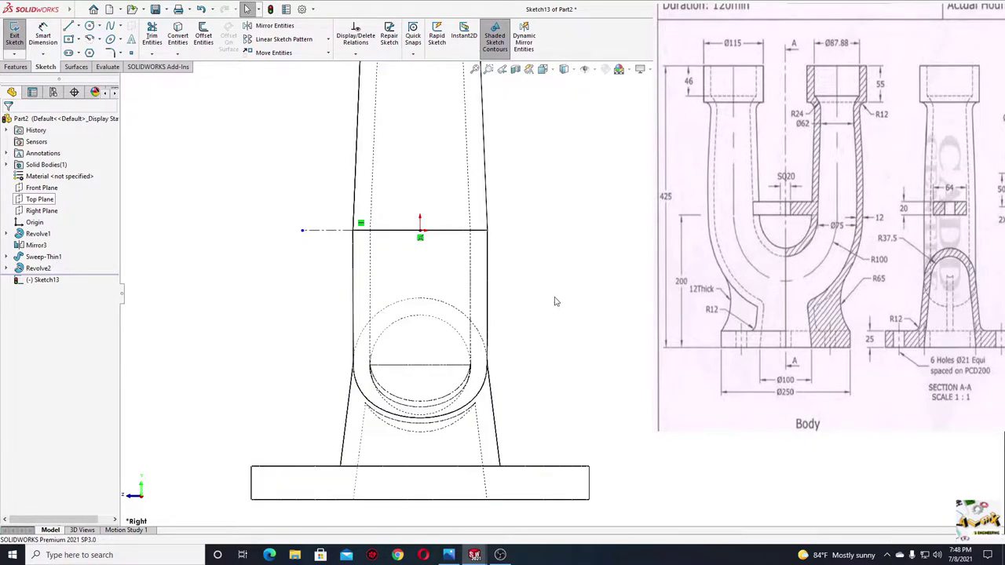
middle_click_drag(553, 322, 537, 318, "ctrl")
left_click(89, 26)
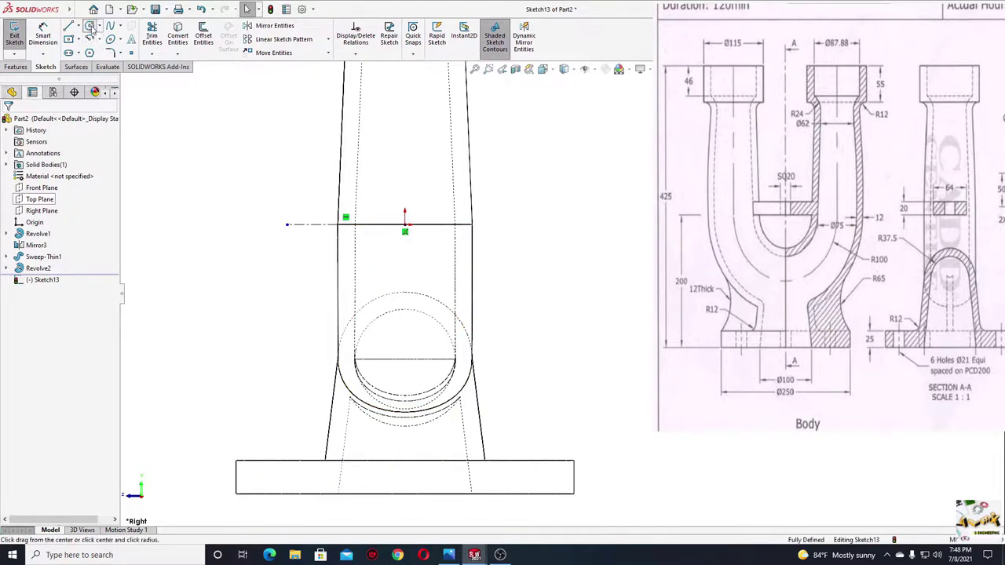
left_click(405, 367)
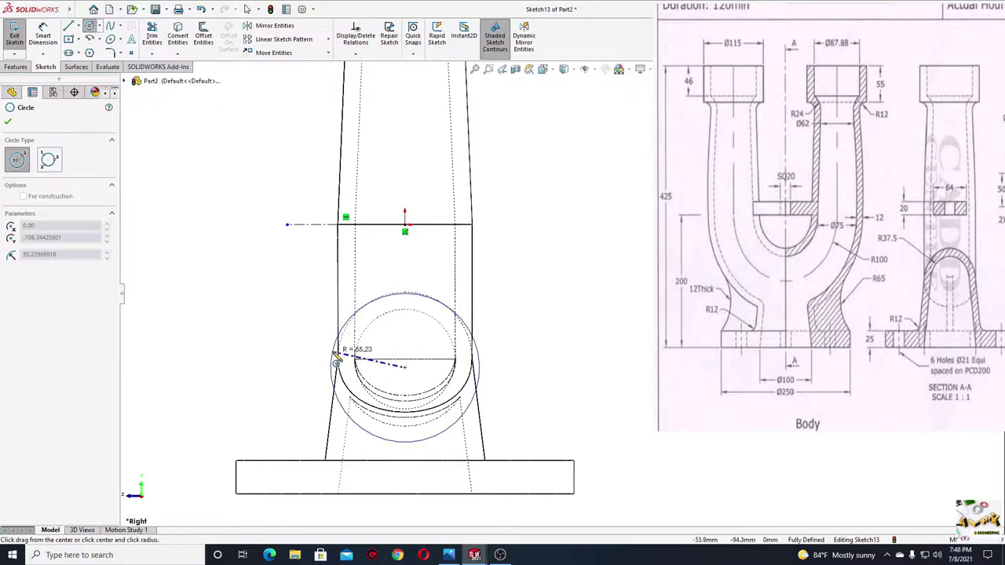
left_click(300, 354)
right_click(248, 349)
left_click(250, 351)
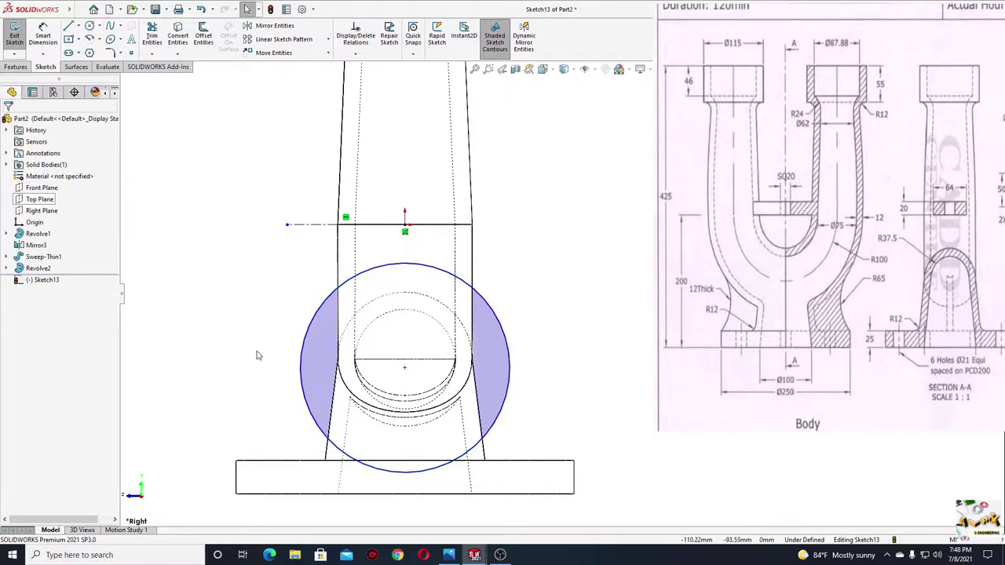
Make the circle coradial with the tube's inner edge at the bend
left_click(395, 305)
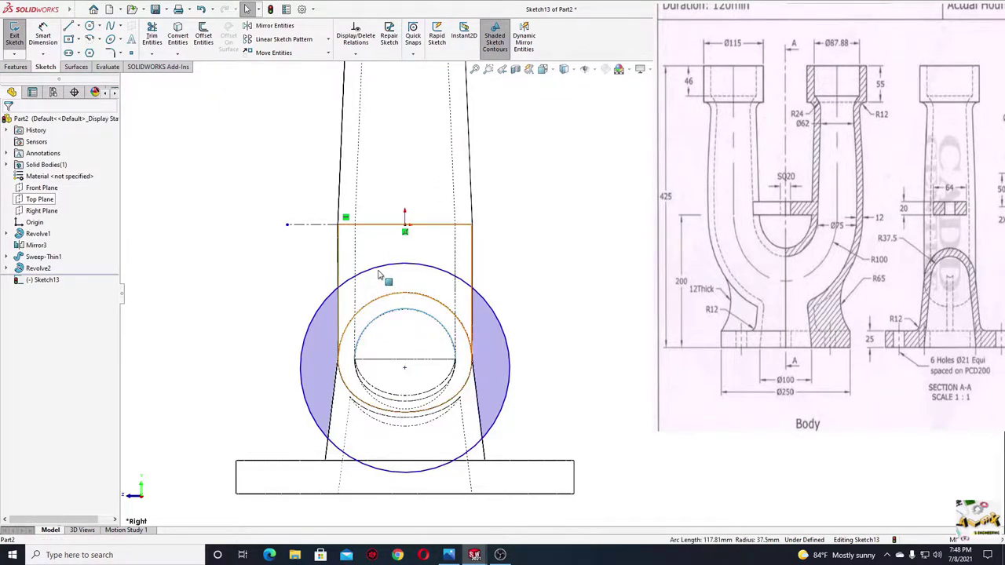
left_click(378, 272, "ctrl")
left_click(415, 223)
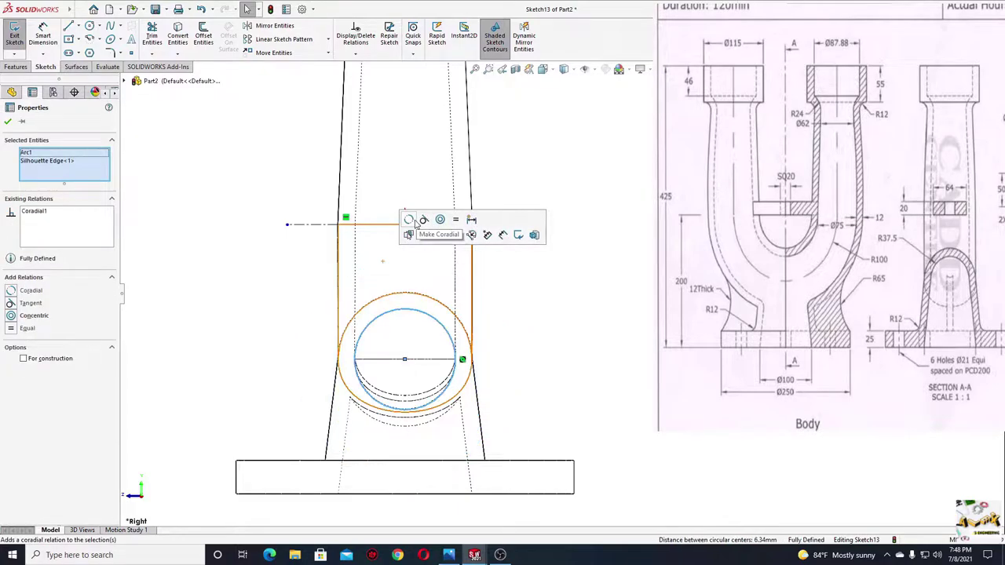
left_click(181, 305)
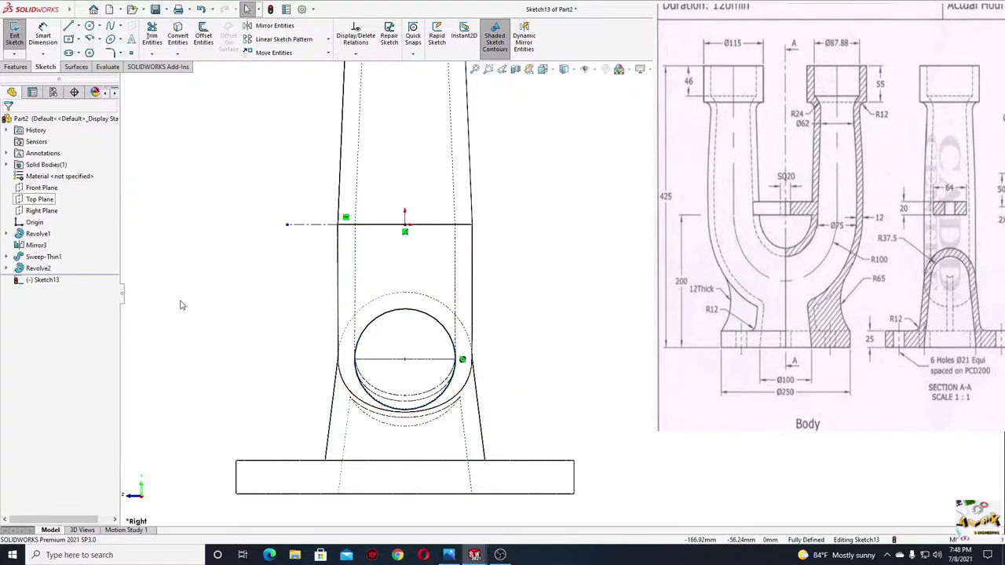
left_click(17, 67)
Start a Revolved Cut from the circle sketch around the centerline Line1
left_click(57, 39)
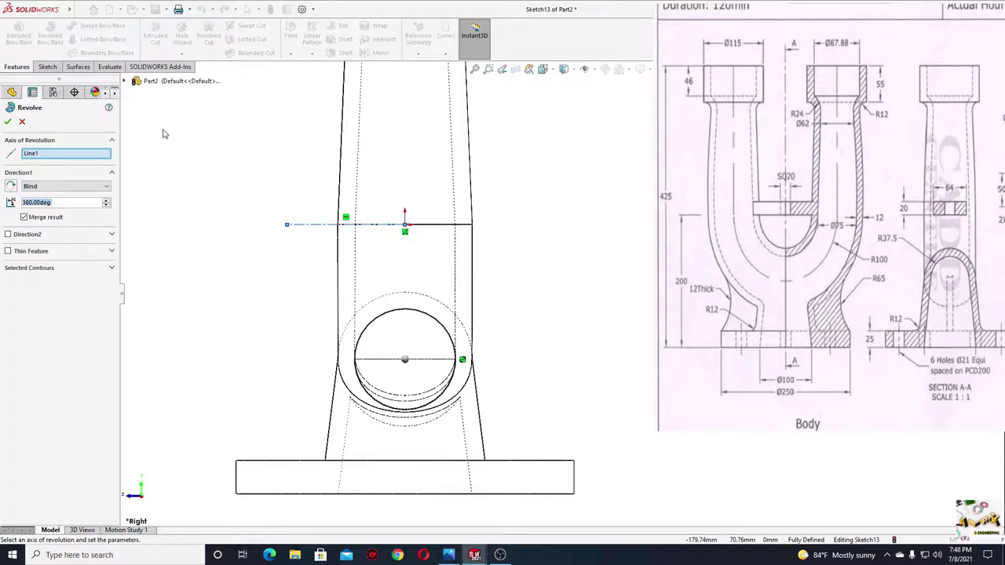
left_click(22, 122)
left_click(208, 35)
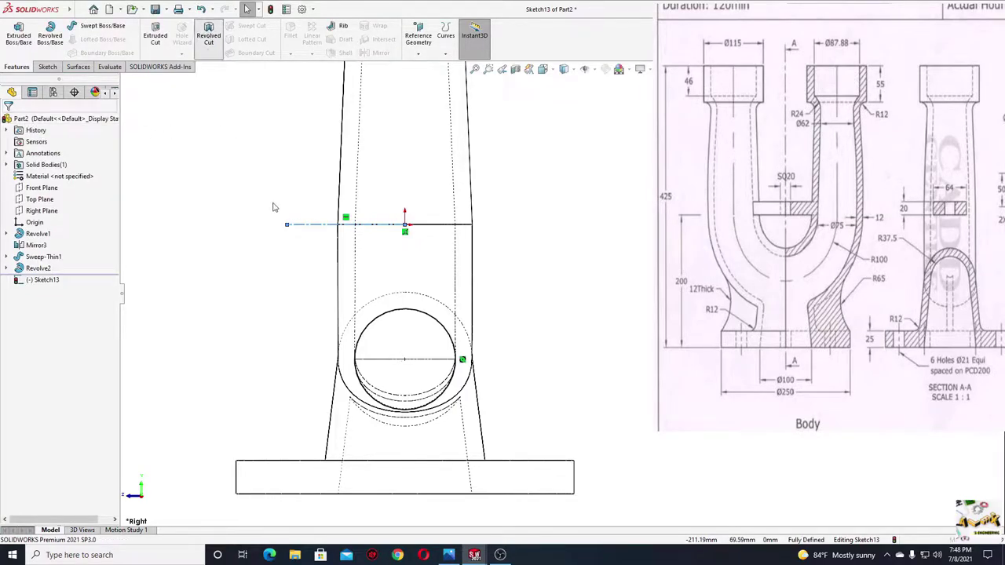
mouse_move(254, 211)
middle_mouse_down()
mouse_move(262, 291)
mouse_move(324, 308)
mouse_move(287, 307)
middle_mouse_up()
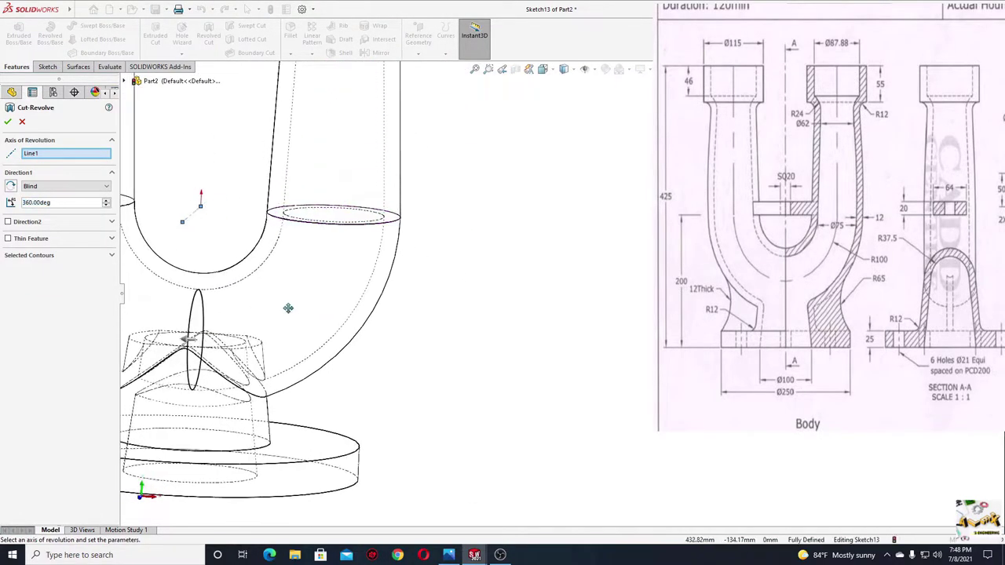
scroll(287, 307, "up", 3)
mouse_move(489, 417)
middle_mouse_down()
mouse_move(503, 357)
mouse_move(454, 339)
mouse_move(457, 327)
mouse_move(475, 325)
middle_mouse_up()
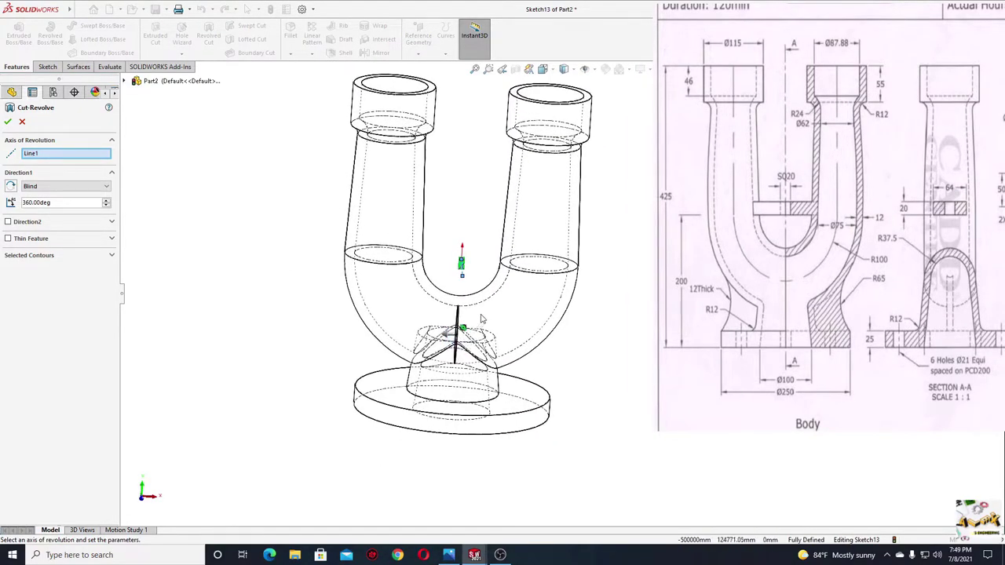
scroll(482, 318, "down", 2)
scroll(452, 326, "down", 2)
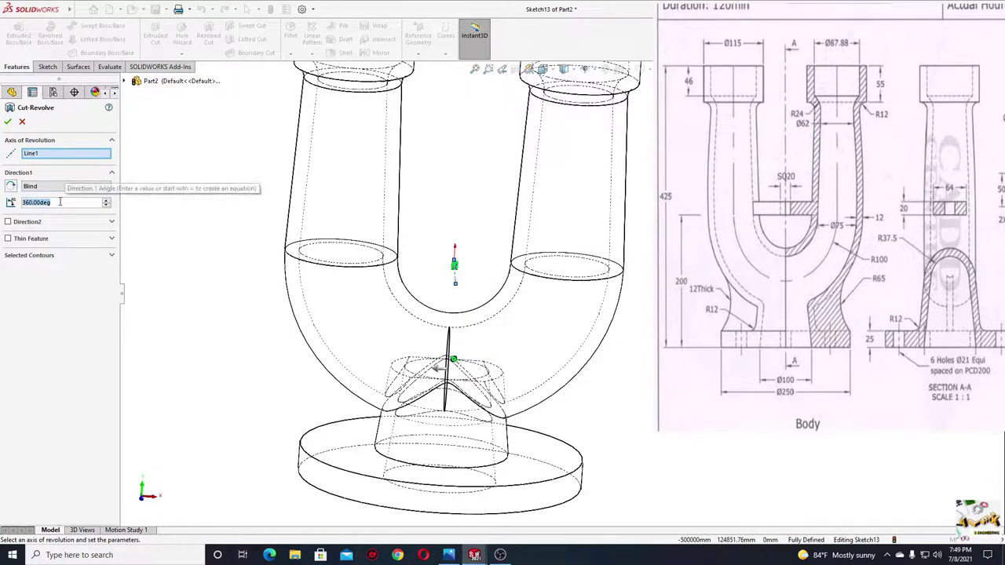
Set the revolved cut to 90° in both directions and accept it
type("45")
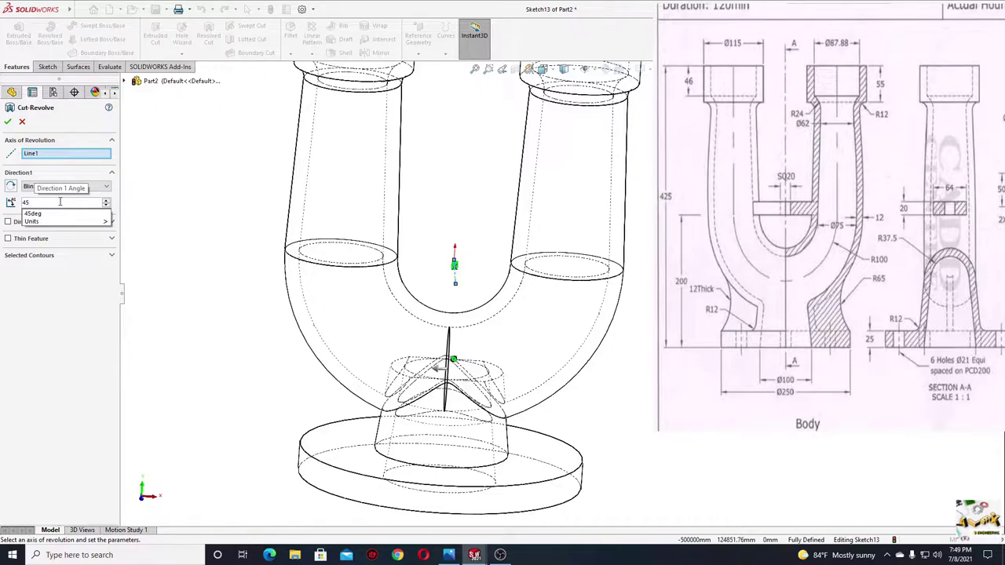
key("BackSpace")
key("BackSpace")
type("90")
key("Return")
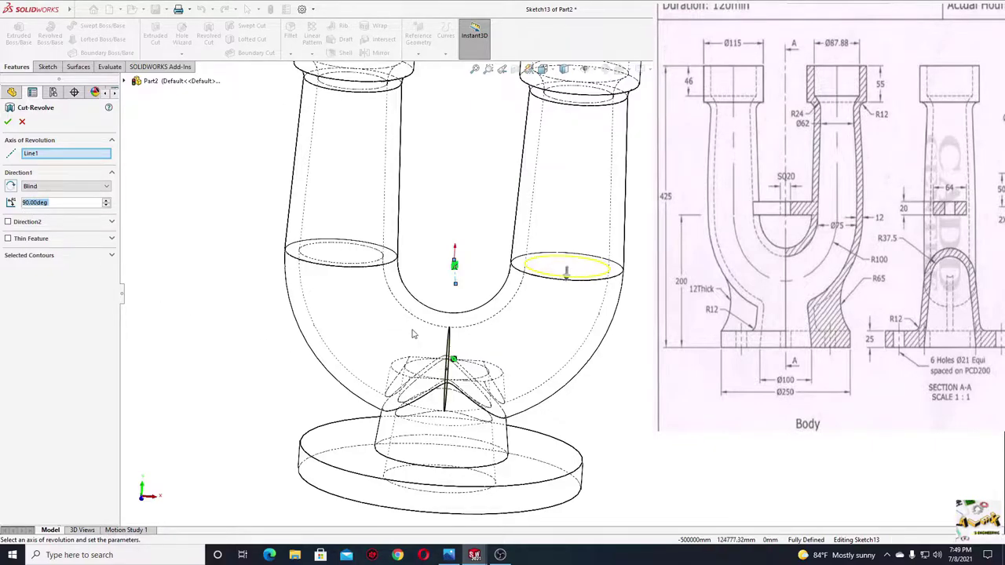
mouse_move(474, 170)
middle_mouse_down()
mouse_move(460, 231)
mouse_move(460, 197)
middle_mouse_up()
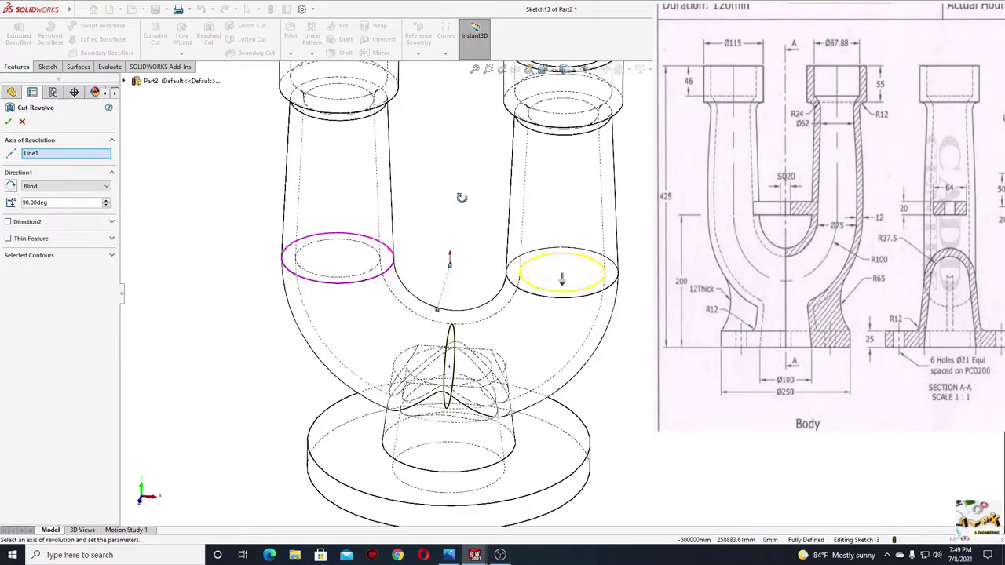
left_click(11, 225)
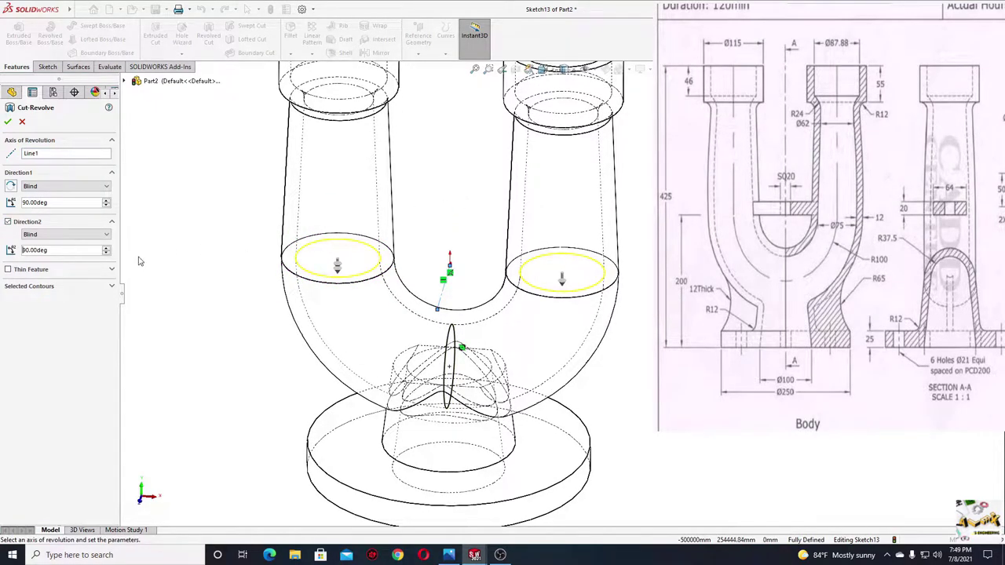
left_click(8, 122)
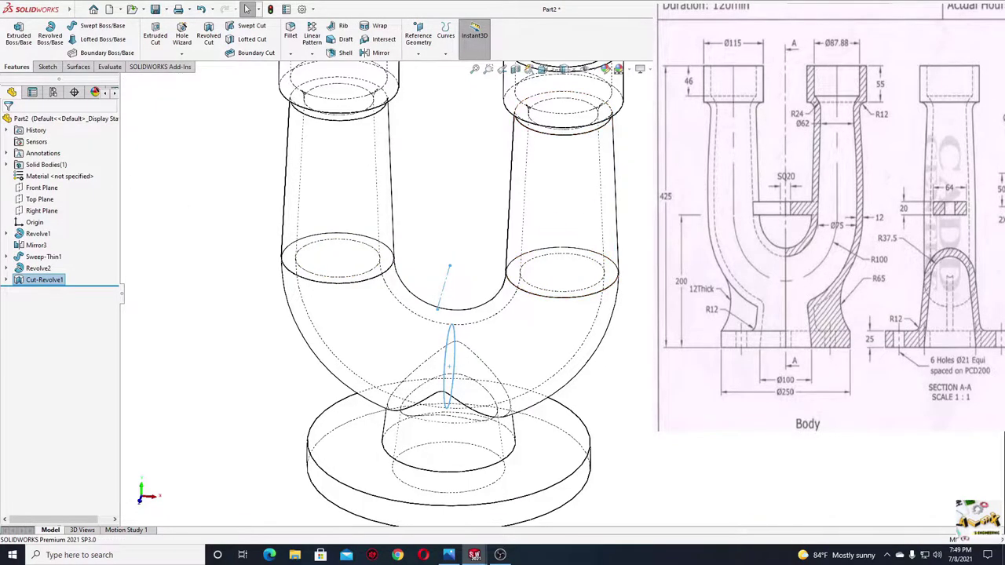
Show the part Shaded With Edges at an isometric angle
scroll(324, 321, "up", 1)
scroll(324, 322, "up", 1)
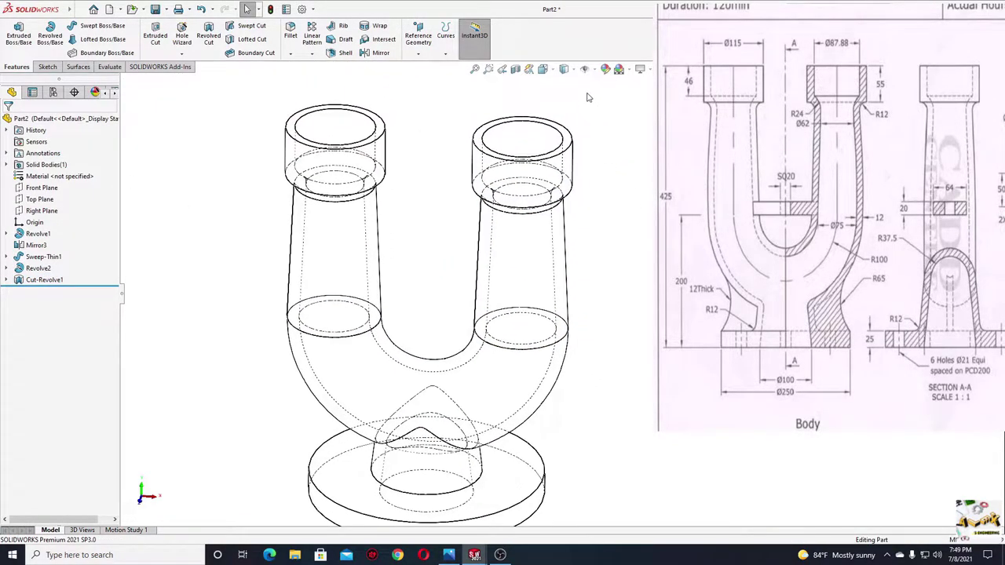
left_click(565, 70)
left_click(567, 89)
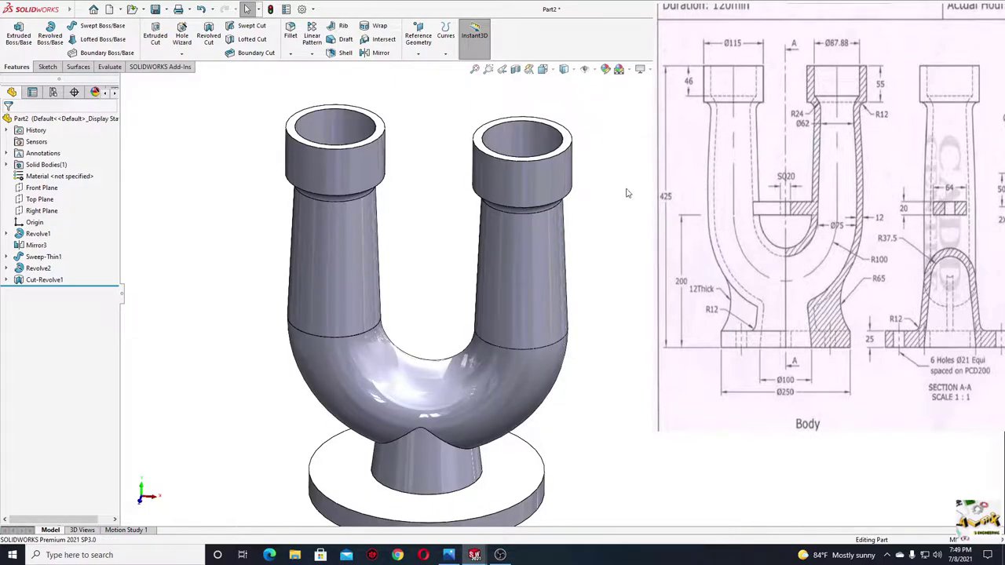
middle_click_drag(496, 239, 484, 170)
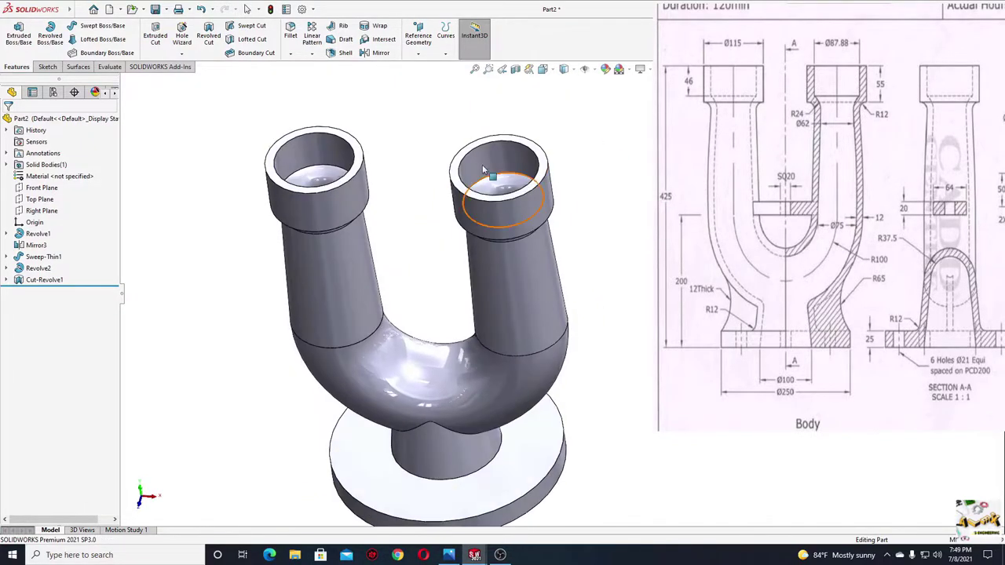
Inspect the hollow interior in a Front Plane section view, then turn the section off
left_click(515, 69)
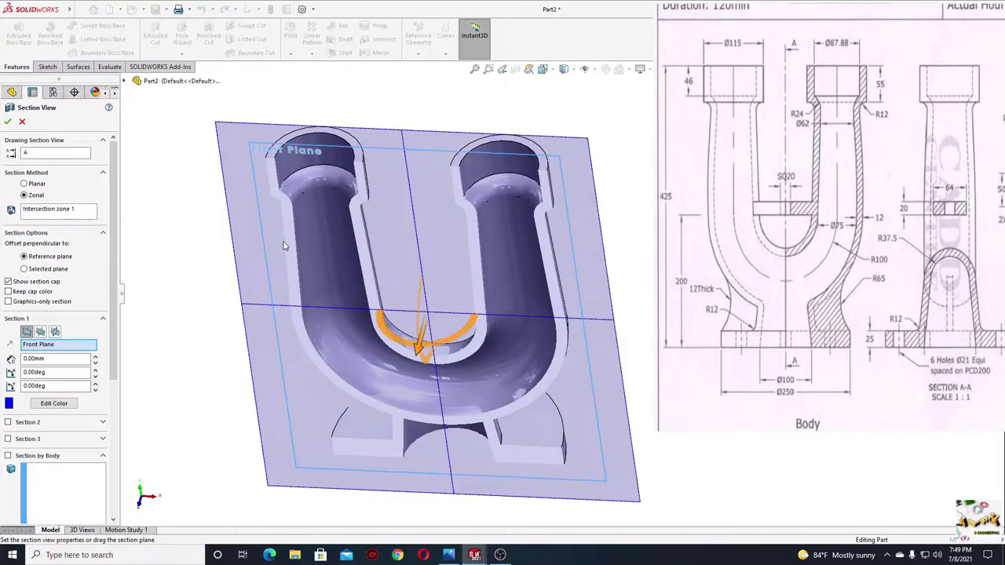
left_click(7, 122)
mouse_move(247, 345)
middle_mouse_down()
mouse_move(279, 241)
mouse_move(333, 337)
middle_mouse_up()
scroll(449, 408, "down", 2)
scroll(419, 359, "down", 2)
mouse_move(420, 359)
middle_mouse_down()
mouse_move(409, 257)
mouse_move(466, 303)
mouse_move(450, 436)
mouse_move(404, 328)
mouse_move(375, 402)
mouse_move(369, 270)
mouse_move(397, 475)
mouse_move(364, 424)
middle_mouse_up()
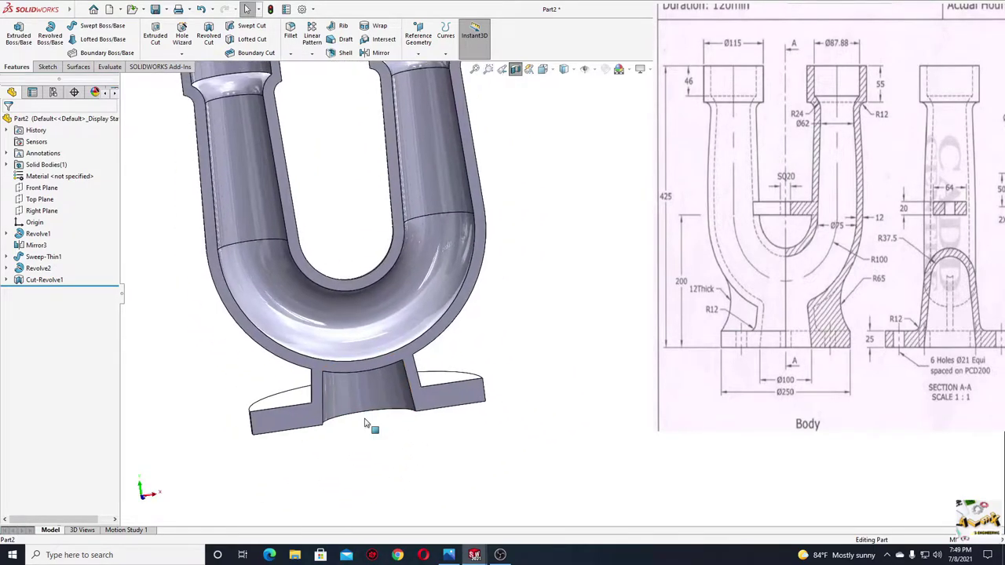
left_click(515, 69)
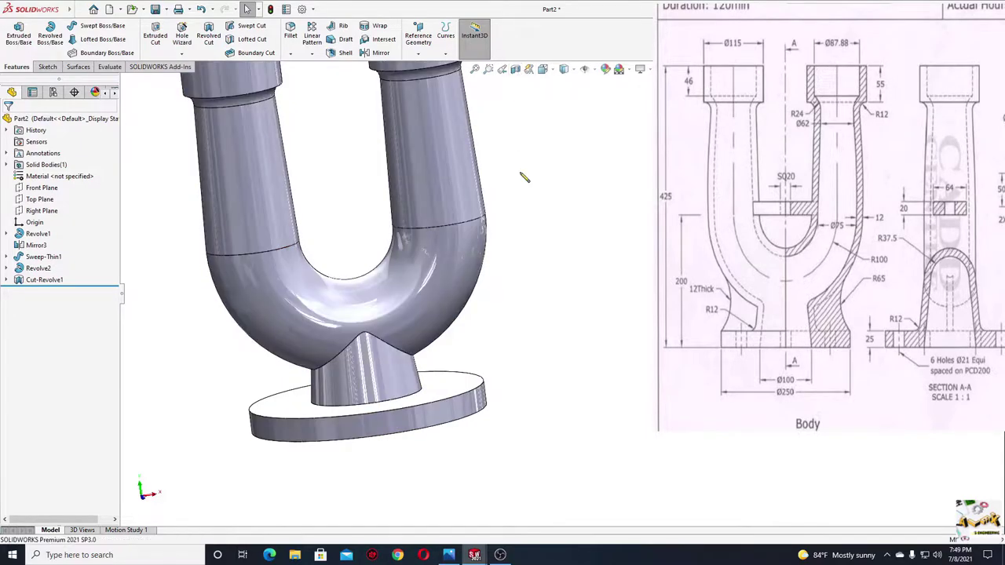
mouse_move(495, 185)
middle_mouse_down()
mouse_move(462, 254)
mouse_move(440, 259)
middle_mouse_up()
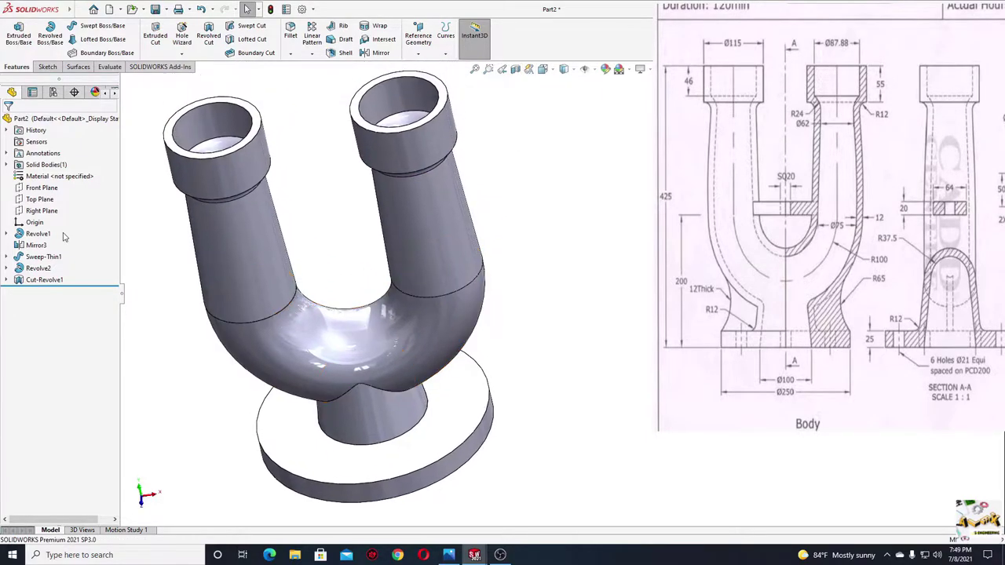
Sketch on the Front Plane with hidden lines visible and draw a vertical centerline through the neck apex
left_click(39, 190)
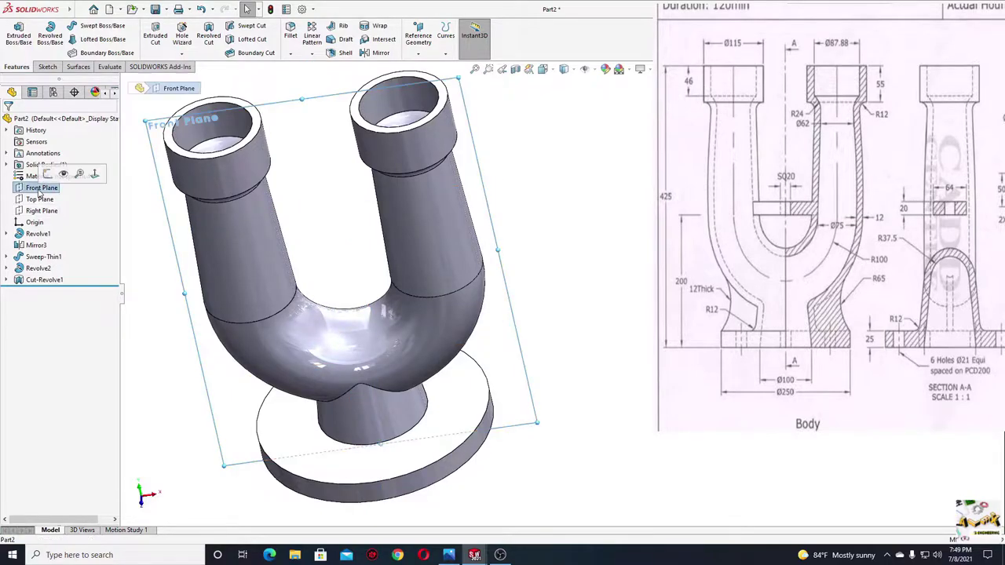
left_click(47, 174)
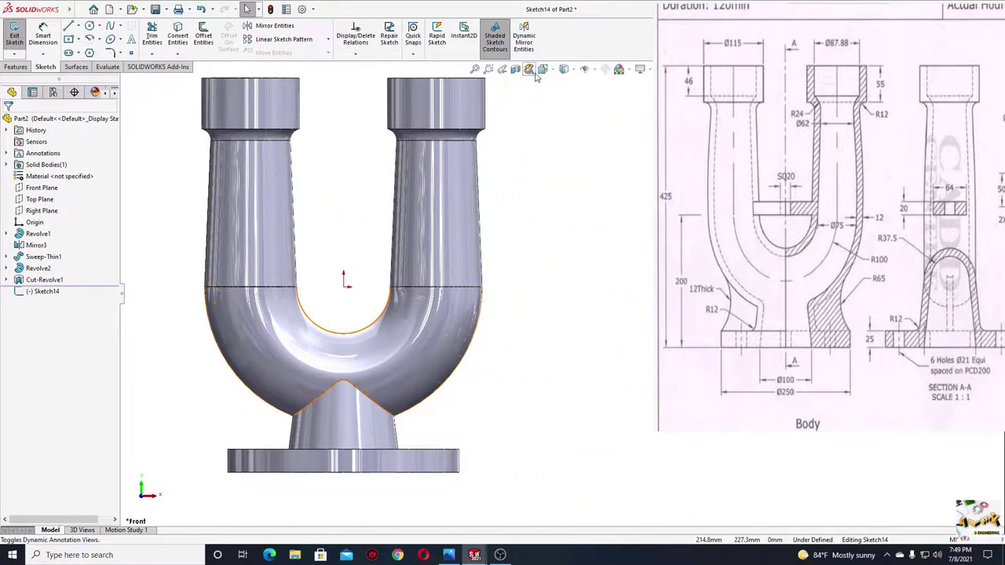
left_click(574, 69)
left_click(565, 126)
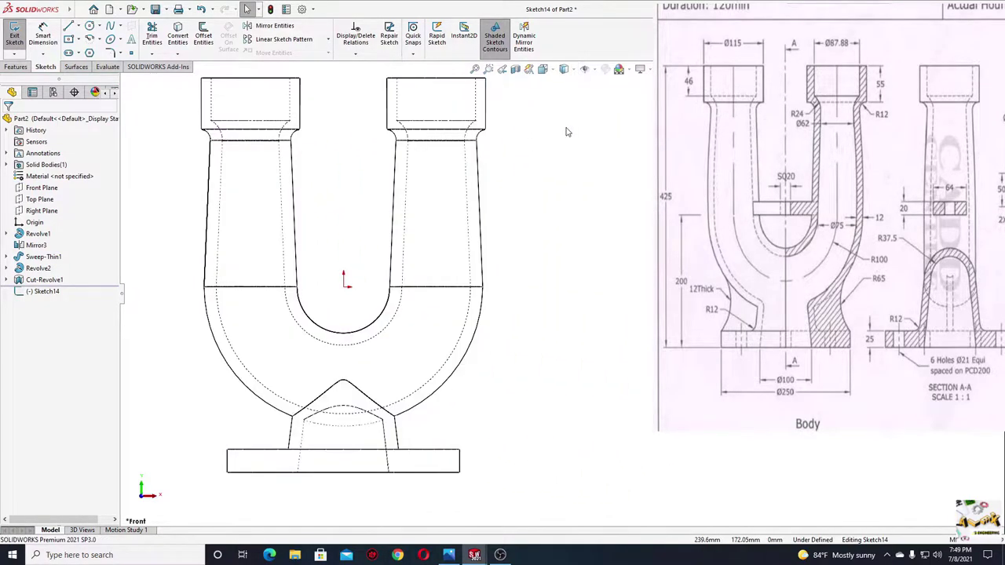
scroll(392, 412, "down", 3)
middle_click_drag(392, 412, 471, 374, "ctrl")
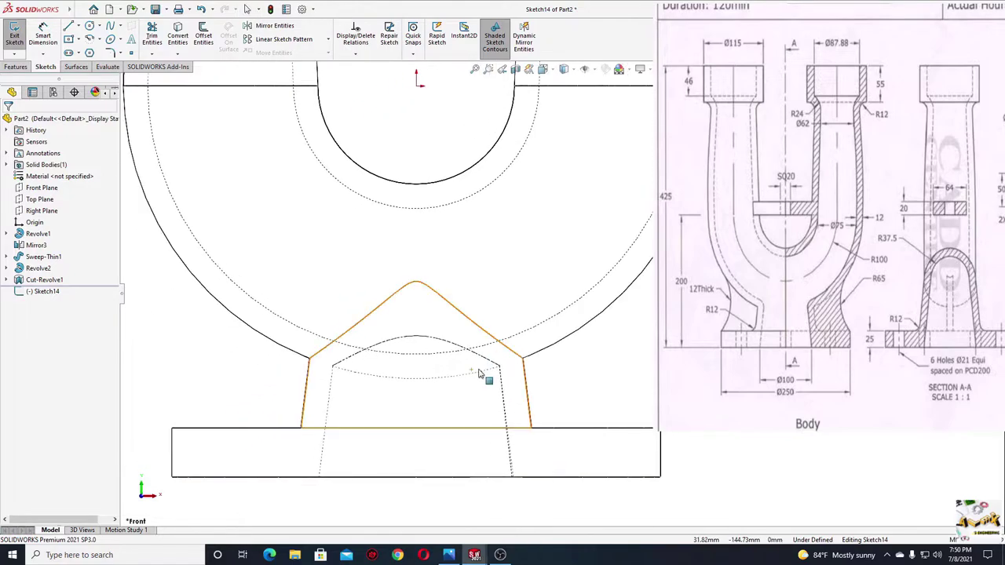
left_click(78, 26)
left_click(91, 53)
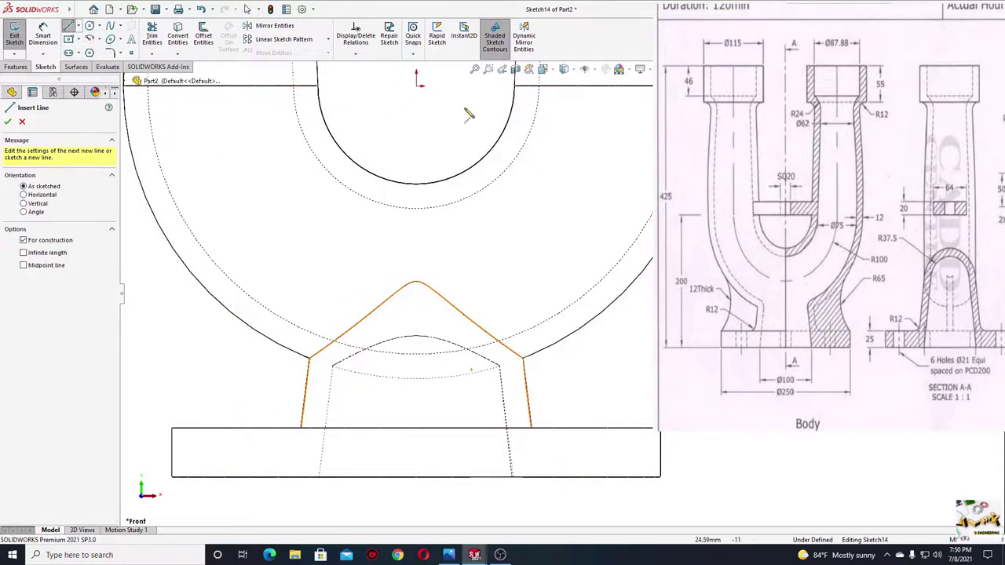
left_click(416, 92)
left_click(416, 471)
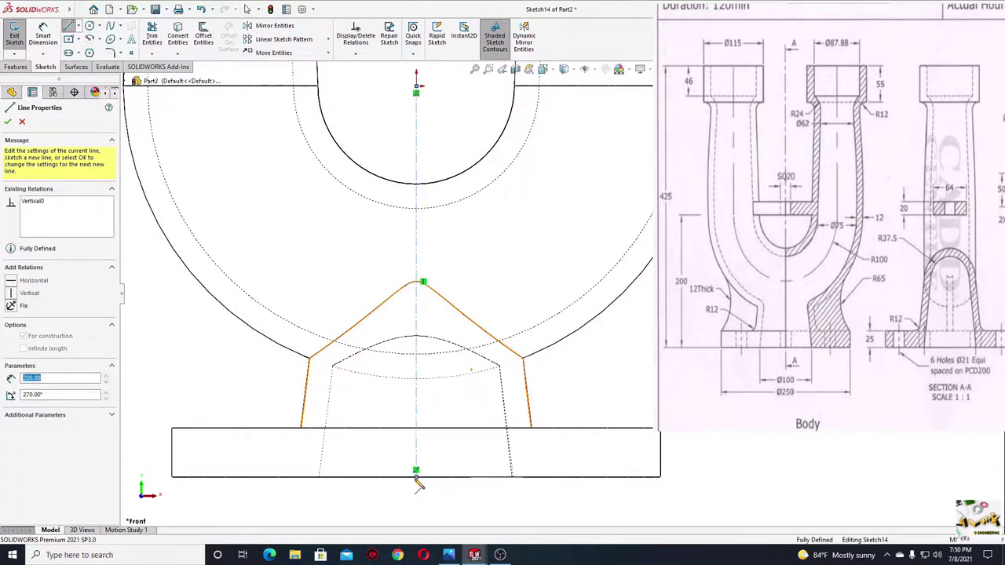
right_click(430, 424)
left_click(455, 429)
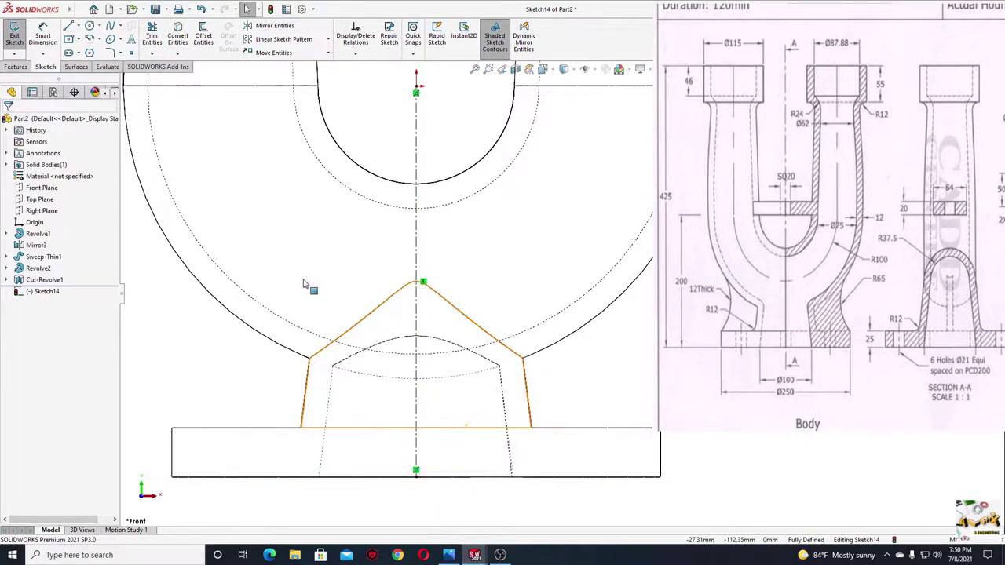
Draw the profile lines from the flange bottom to the axis, up to the apex, and left
left_click(69, 26)
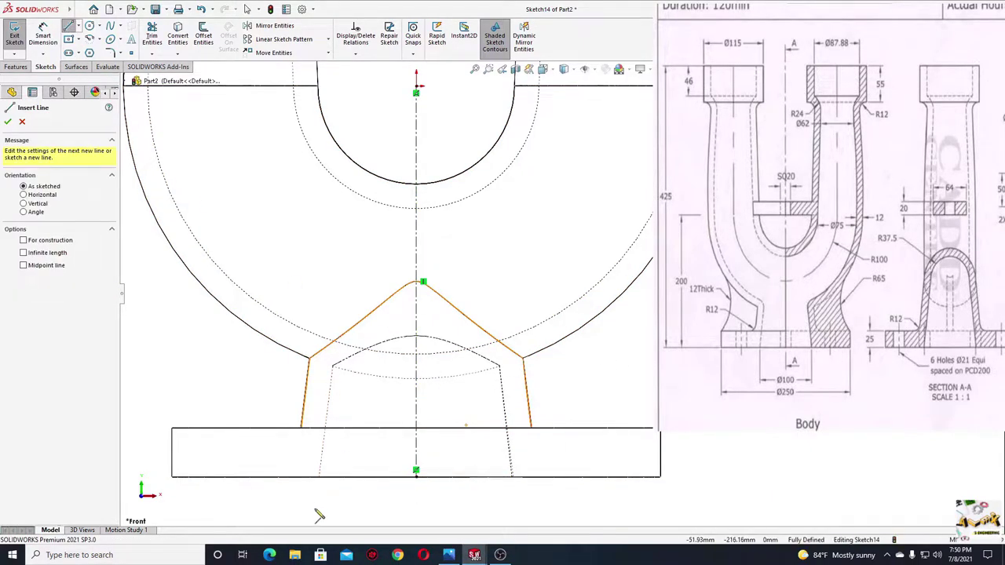
left_click(318, 478)
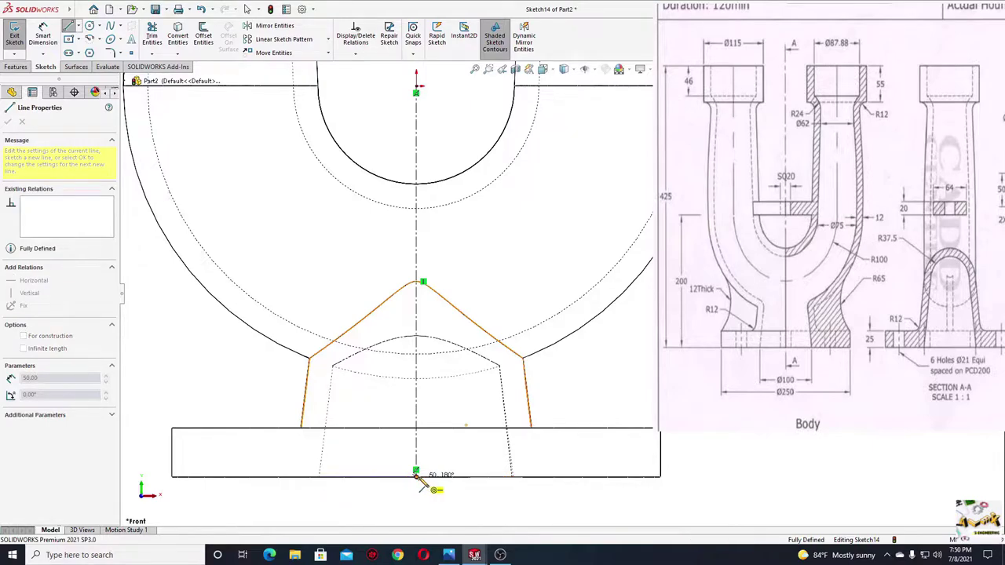
left_click(416, 477)
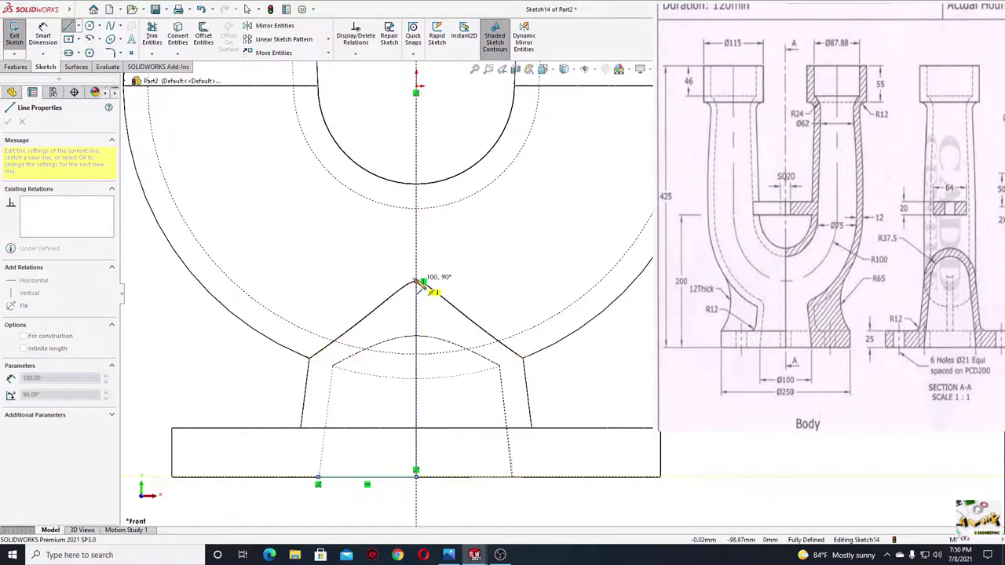
left_click(416, 281)
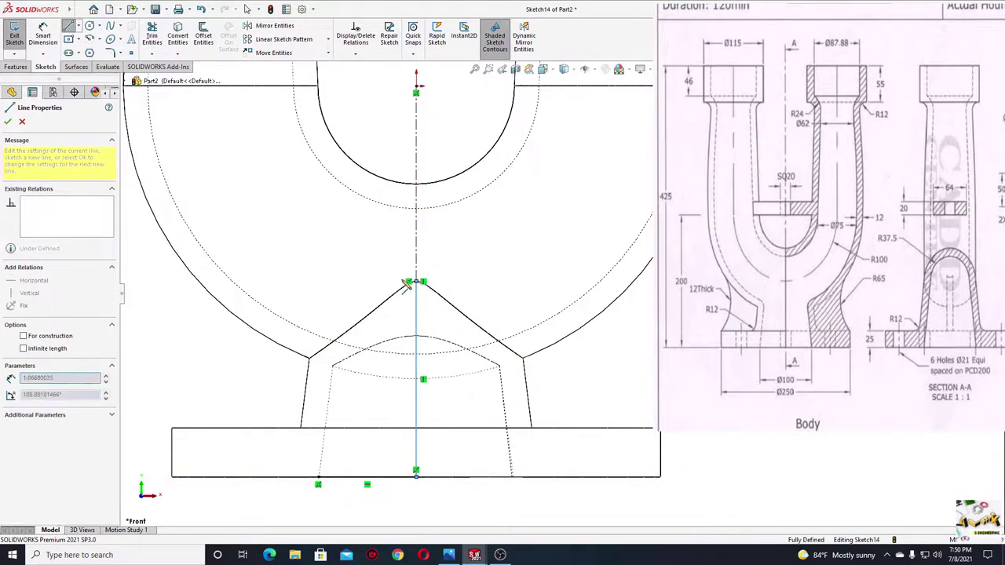
left_click(339, 281)
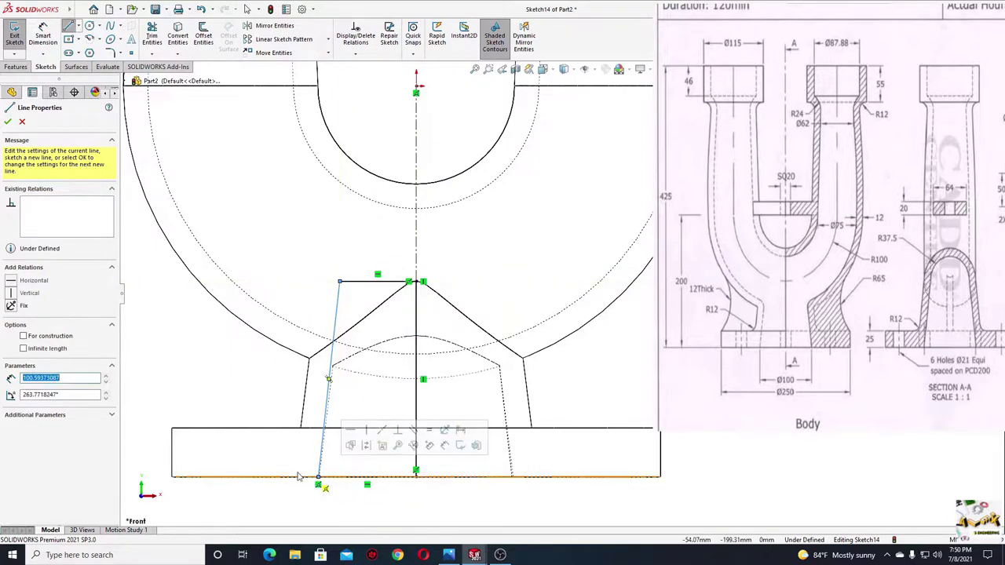
right_click(217, 403)
left_click(219, 406)
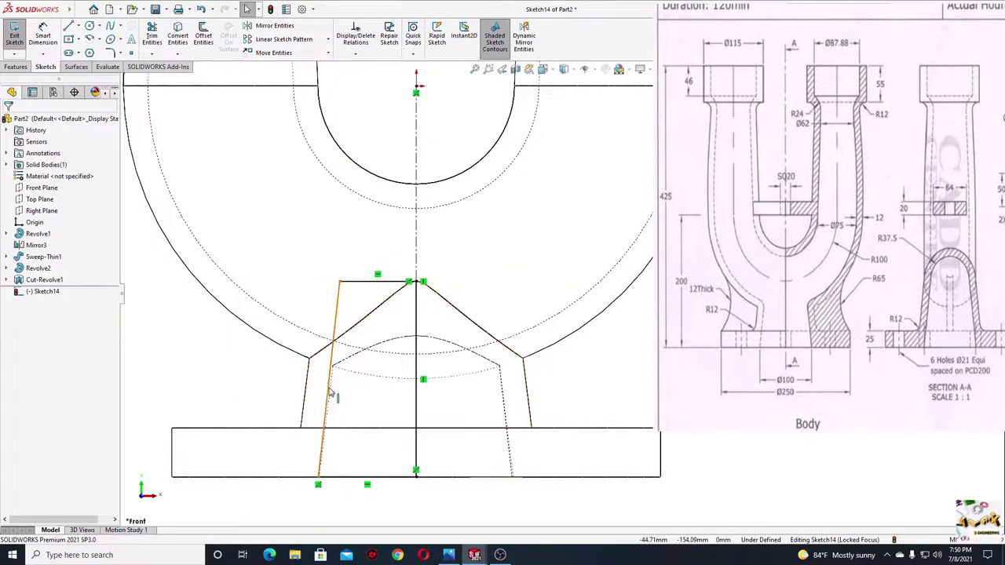
Move the profile's top corner left and constrain the sloped line to fully define the sketch
left_click(330, 383)
left_click(332, 405)
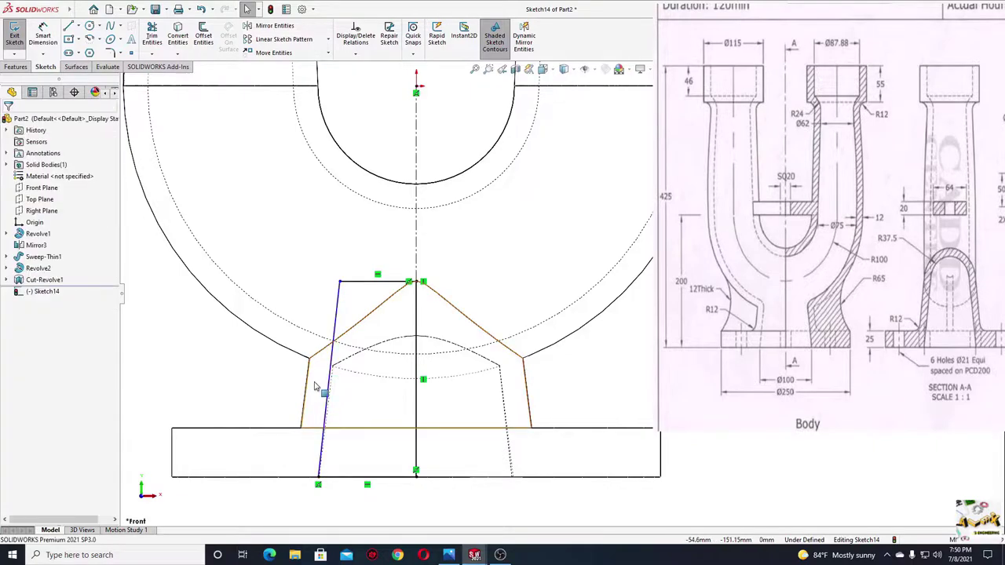
left_click_drag(329, 398, 305, 398)
left_click(330, 396)
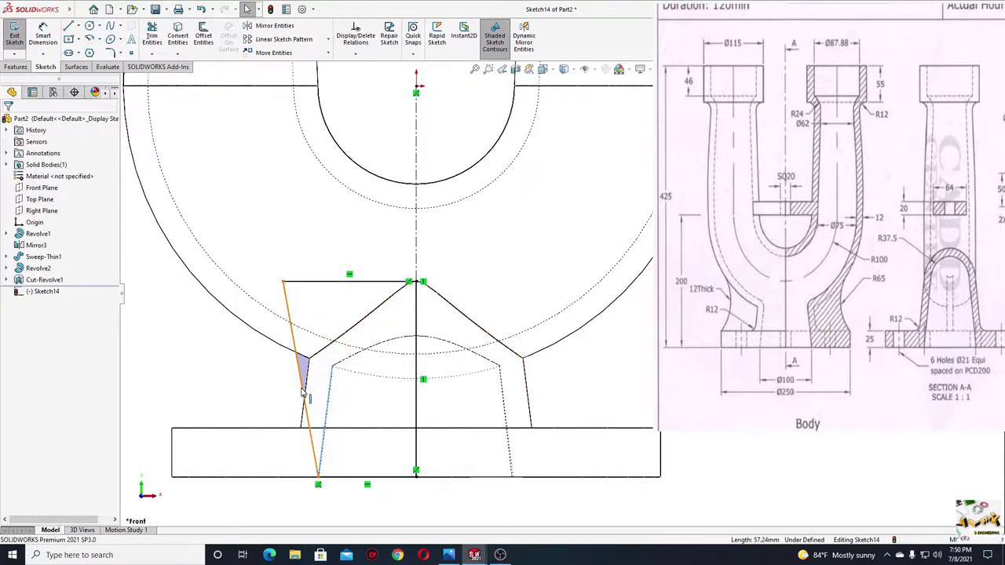
left_click(305, 395)
left_click(340, 288)
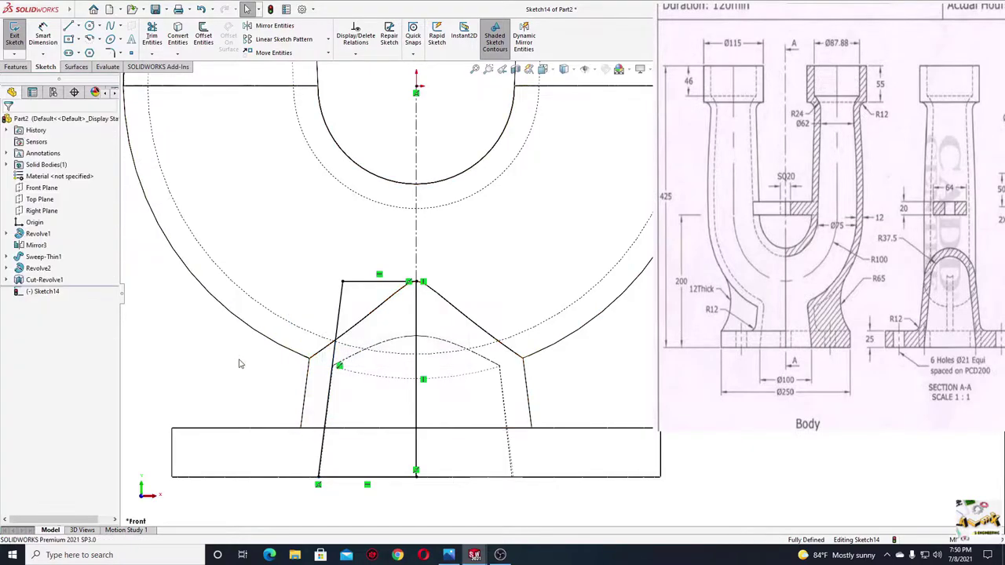
key("z")
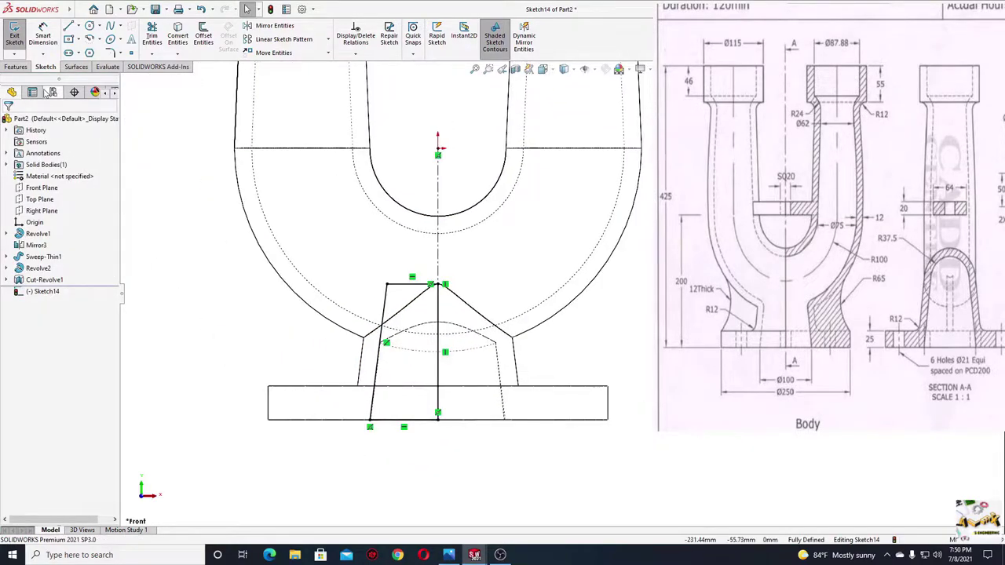
left_click(19, 68)
Revolve-cut the neck profile 360° around Line1 to hollow the neck and flange
left_click(210, 43)
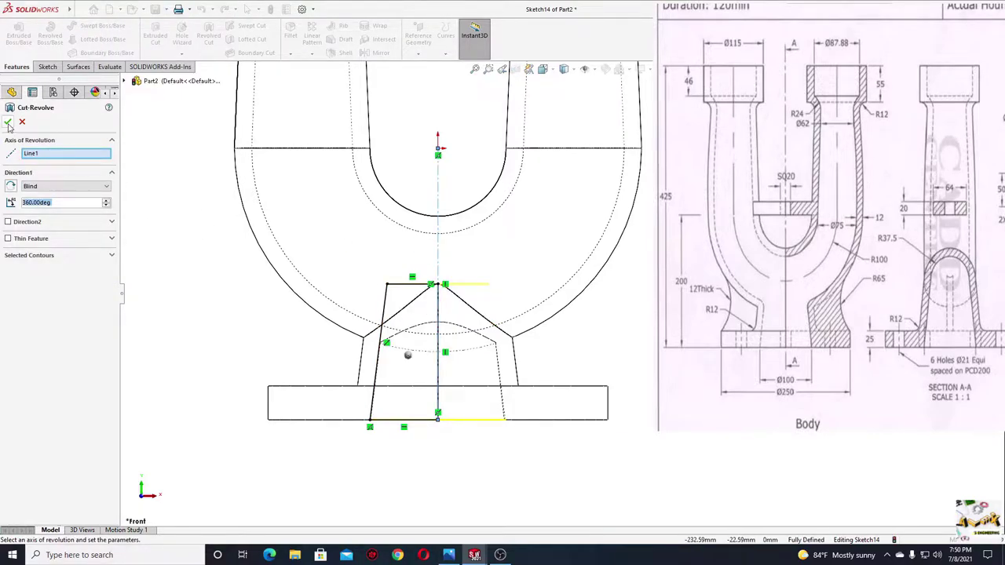
left_click(8, 123)
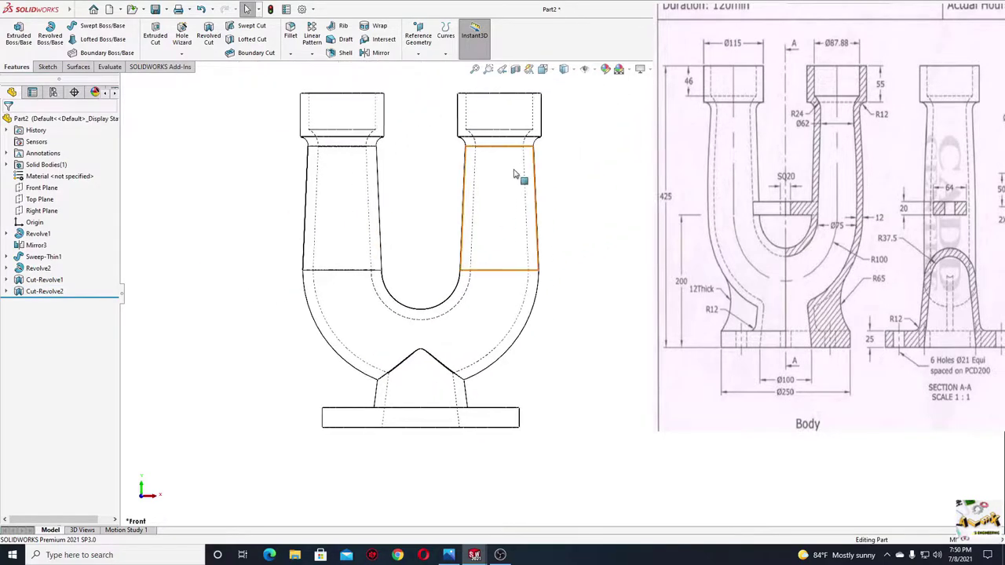
left_click(563, 69)
Return to shaded display and orbit to view the bore from beneath the flange
left_click(571, 90)
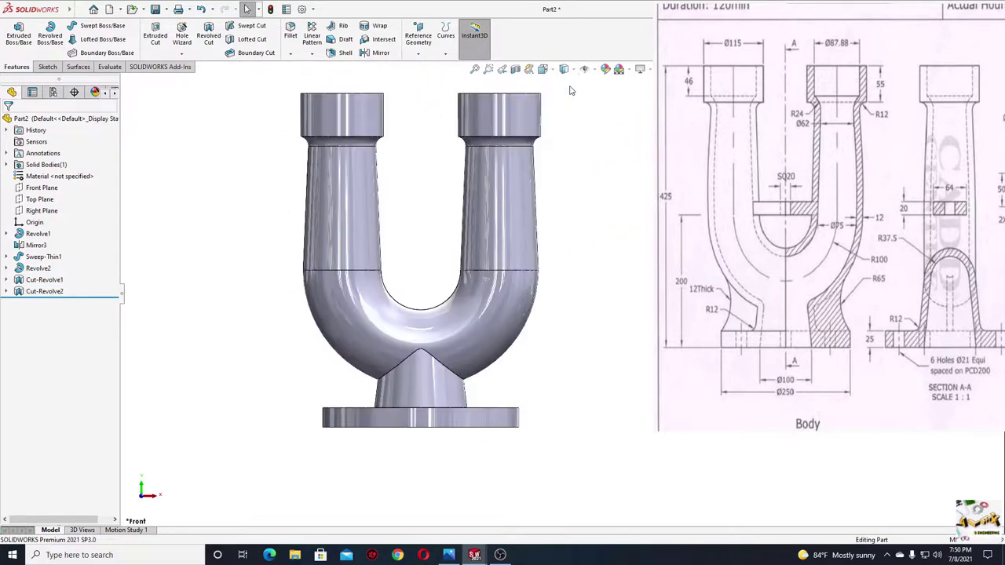
mouse_move(451, 246)
middle_mouse_down()
mouse_move(449, 186)
mouse_move(448, 209)
mouse_move(431, 232)
mouse_move(417, 112)
mouse_move(406, 132)
mouse_move(433, 168)
middle_mouse_up()
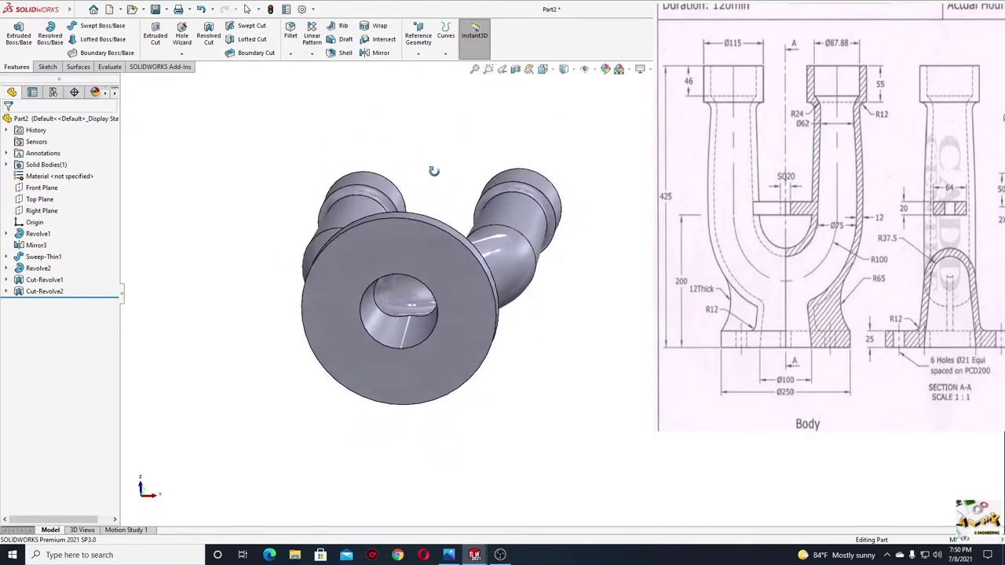
scroll(392, 308, "down", 3)
scroll(392, 308, "up", 2)
mouse_move(471, 363)
middle_mouse_down()
mouse_move(489, 382)
mouse_move(403, 366)
middle_mouse_up()
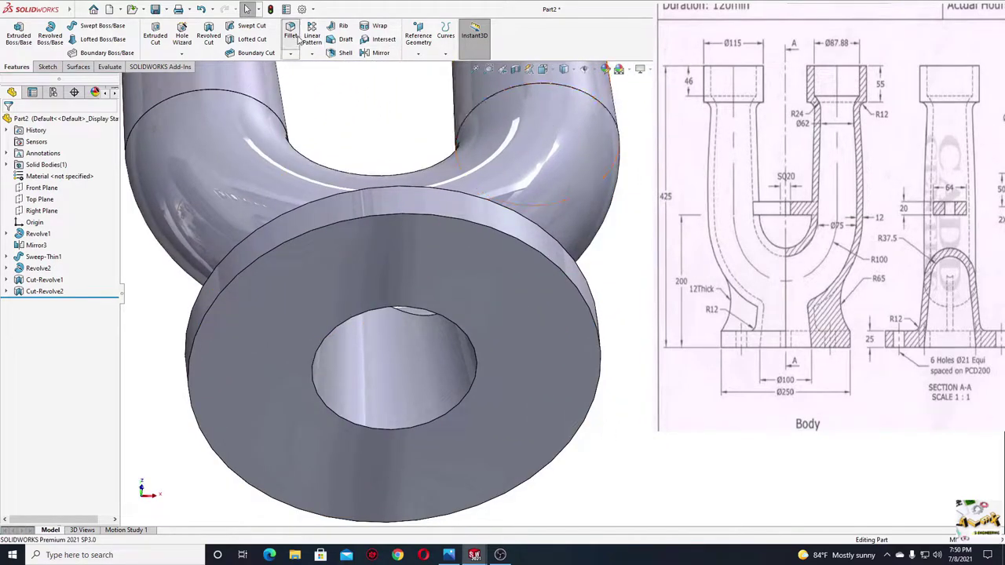
mouse_move(392, 349)
middle_mouse_down()
mouse_move(402, 321)
mouse_move(367, 376)
middle_mouse_up()
Fillet the inner bore edge with a 10 mm radius, then check the part and select the flange face
left_click(405, 322)
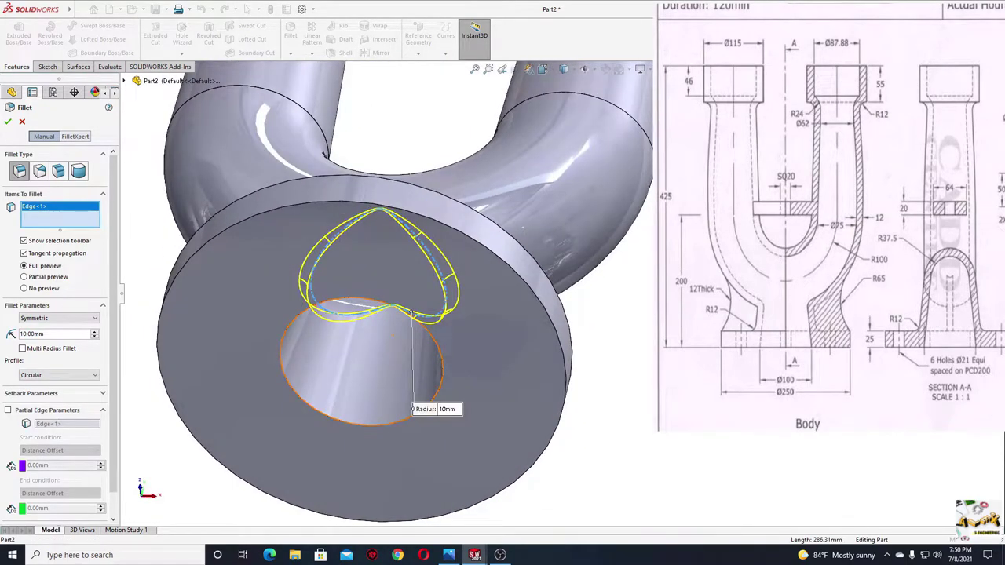
left_click(7, 123)
scroll(604, 381, "up", 5)
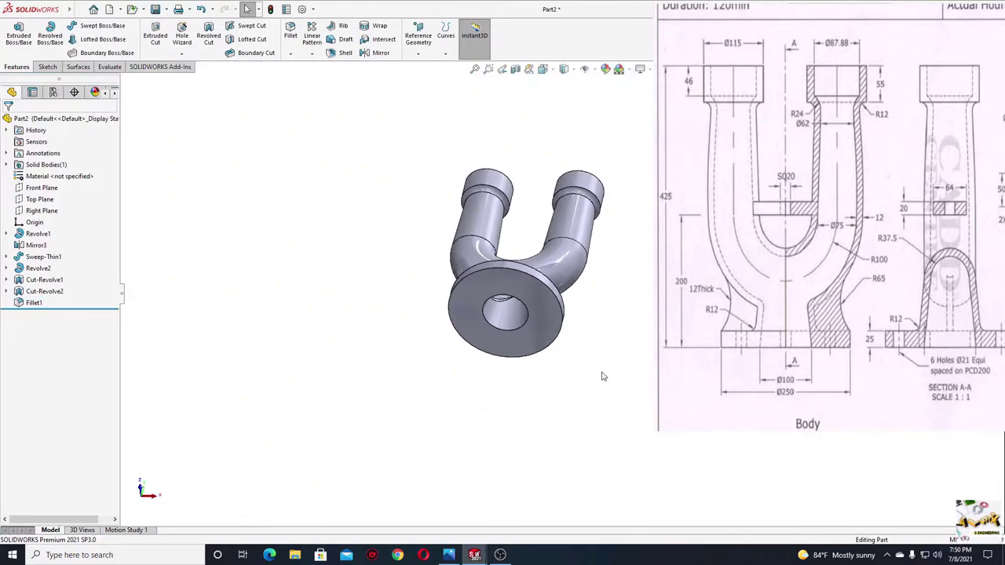
middle_click_drag(604, 381, 544, 487)
scroll(510, 455, "down", 2)
scroll(463, 416, "down", 3)
scroll(406, 373, "down", 3)
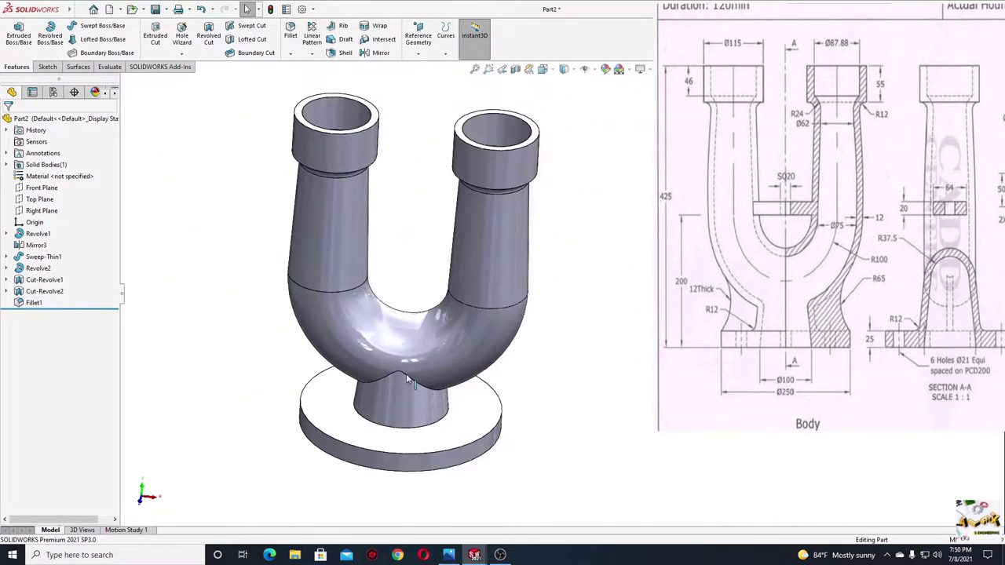
mouse_move(410, 386)
middle_mouse_down("ctrl")
mouse_move(363, 390)
mouse_move(352, 471)
middle_mouse_up("ctrl")
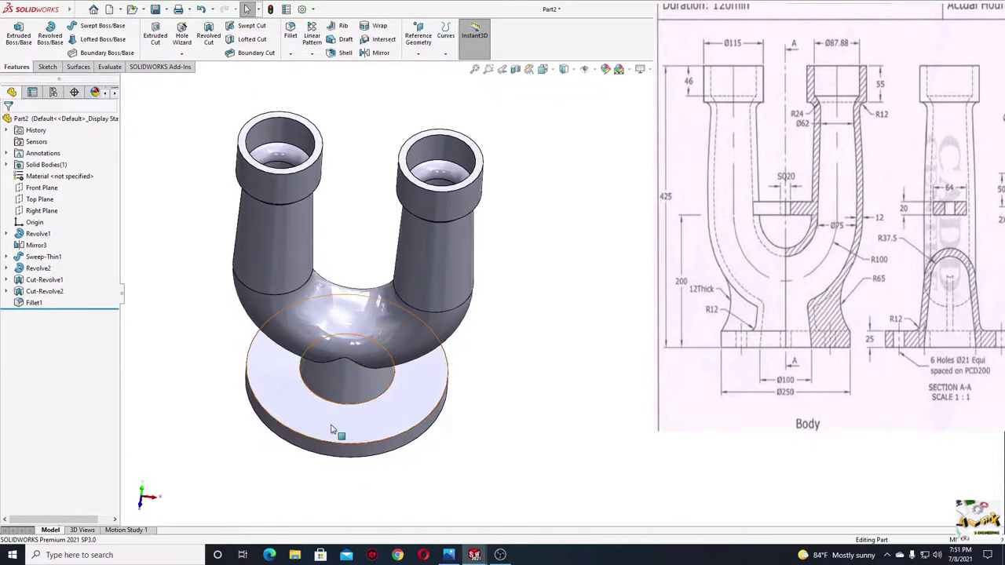
left_click(392, 425)
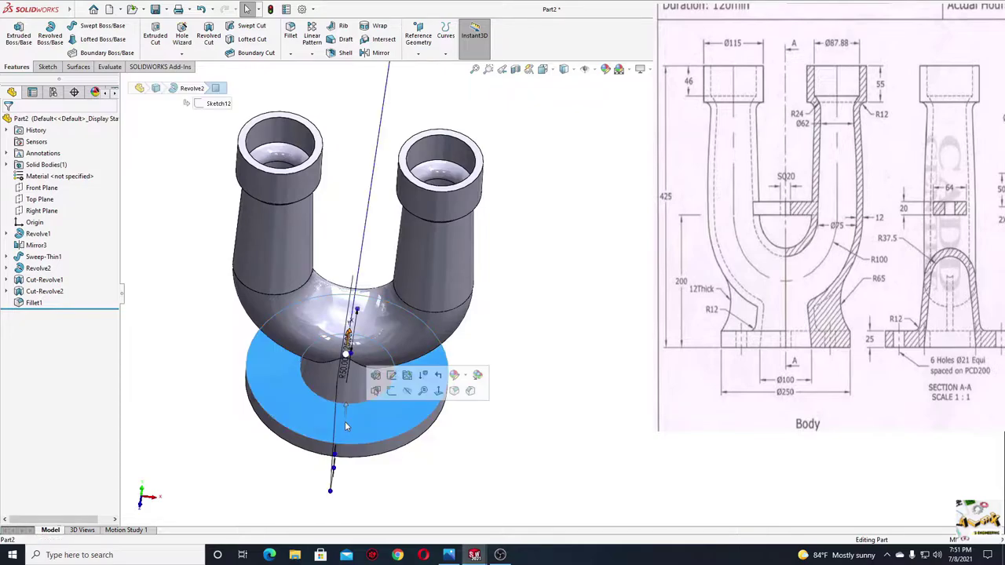
mouse_move(435, 466)
middle_mouse_down()
mouse_move(402, 472)
mouse_move(377, 329)
middle_mouse_up()
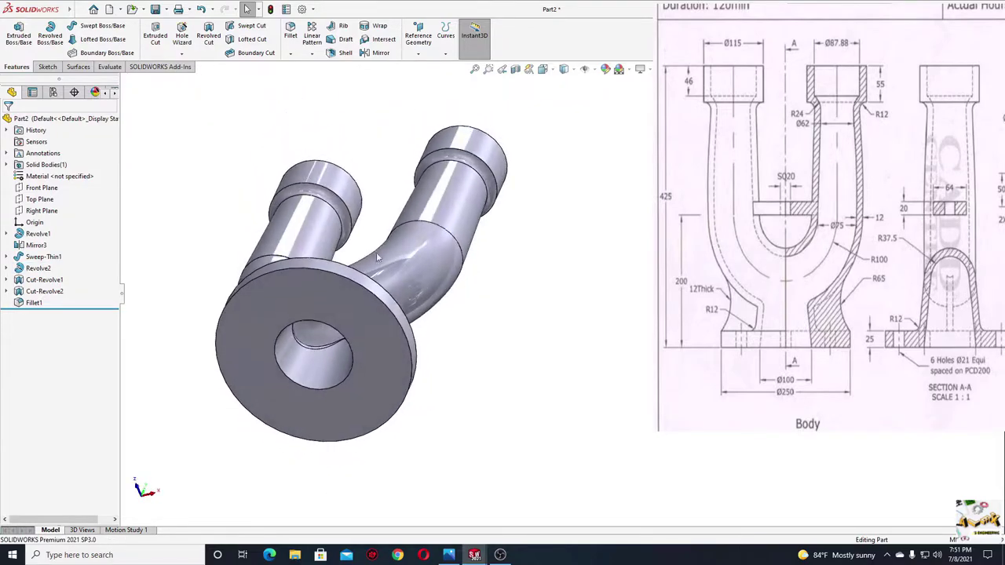
Sketch on the flange underside face and place a point above the bore
left_click(372, 306)
left_click(416, 261)
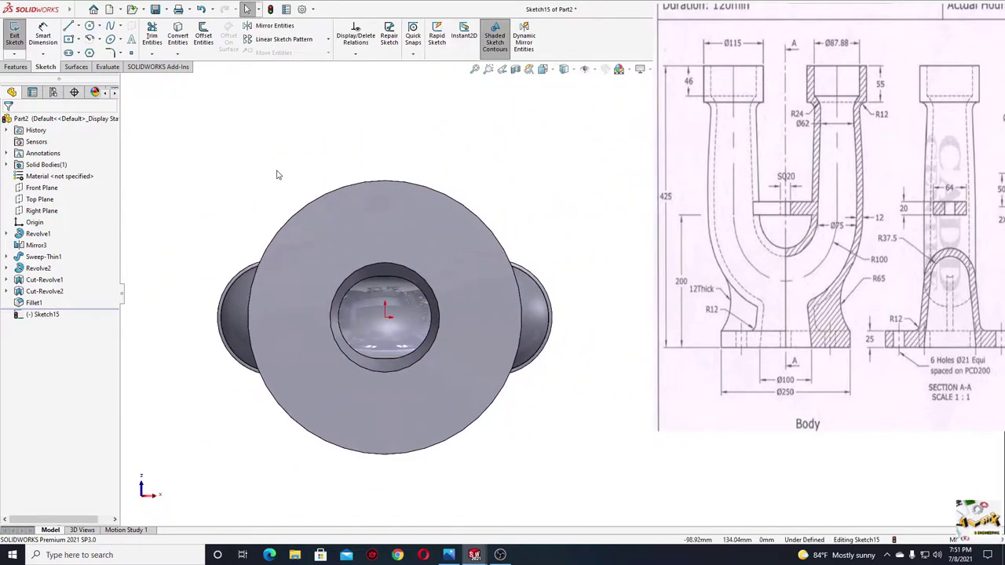
left_click(131, 53)
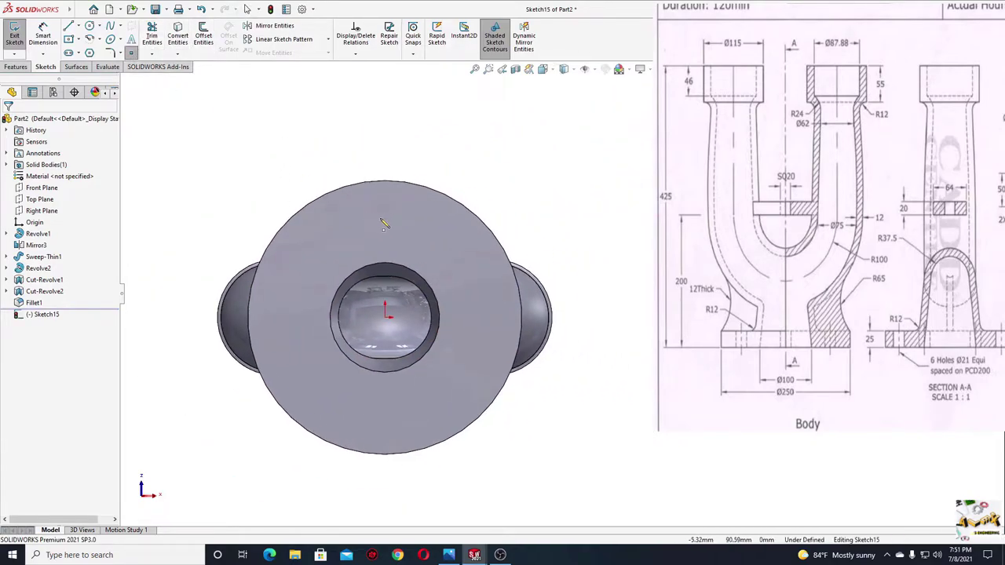
left_click(385, 217)
key("Escape")
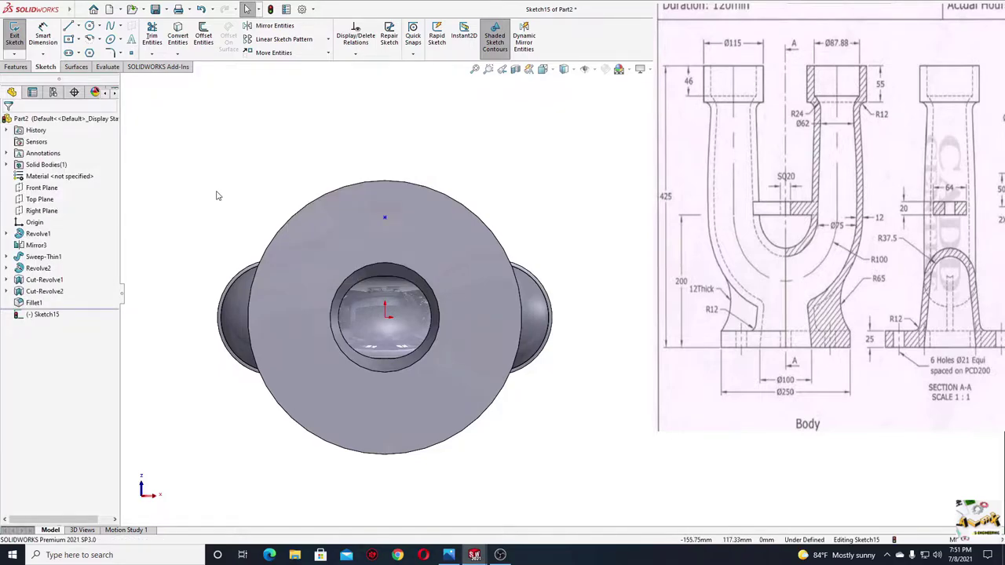
Dimension the sketch point 100 mm from the origin
left_click(44, 39)
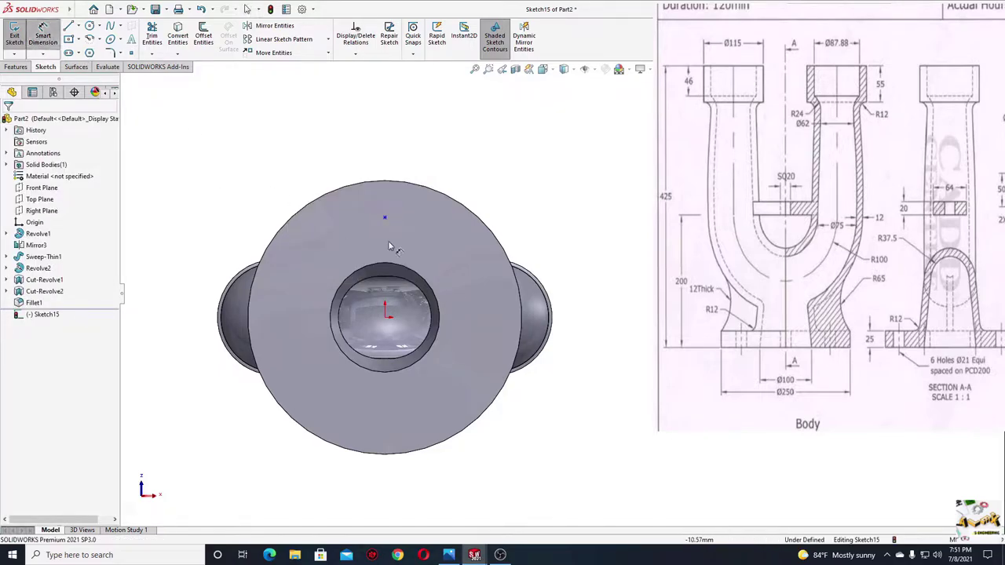
left_click(385, 218)
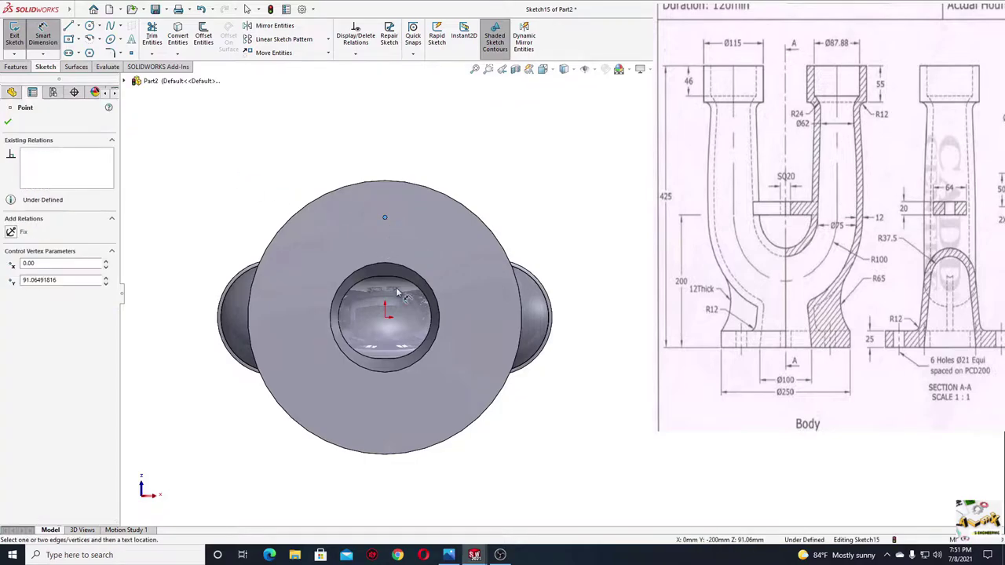
left_click(384, 316)
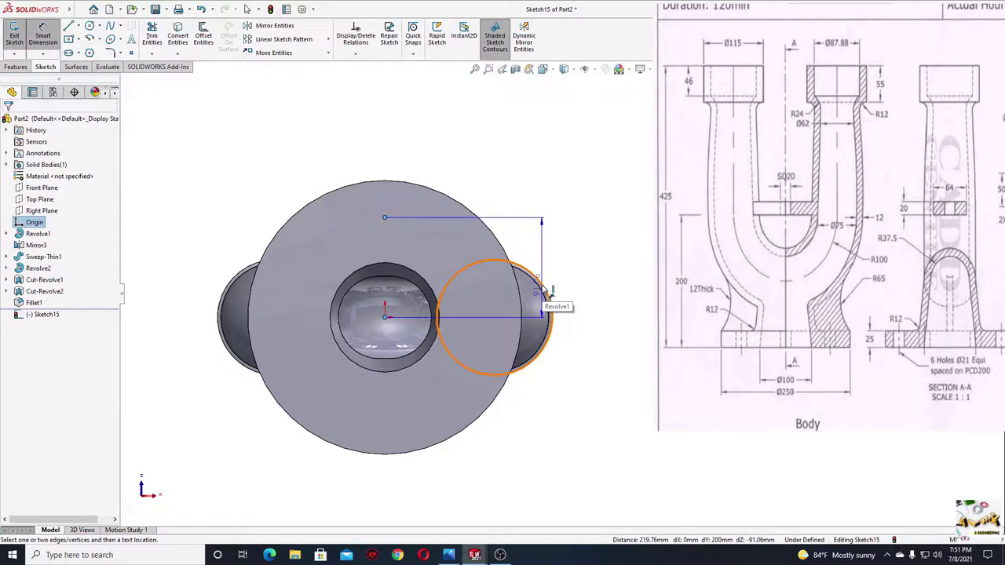
left_click(548, 292)
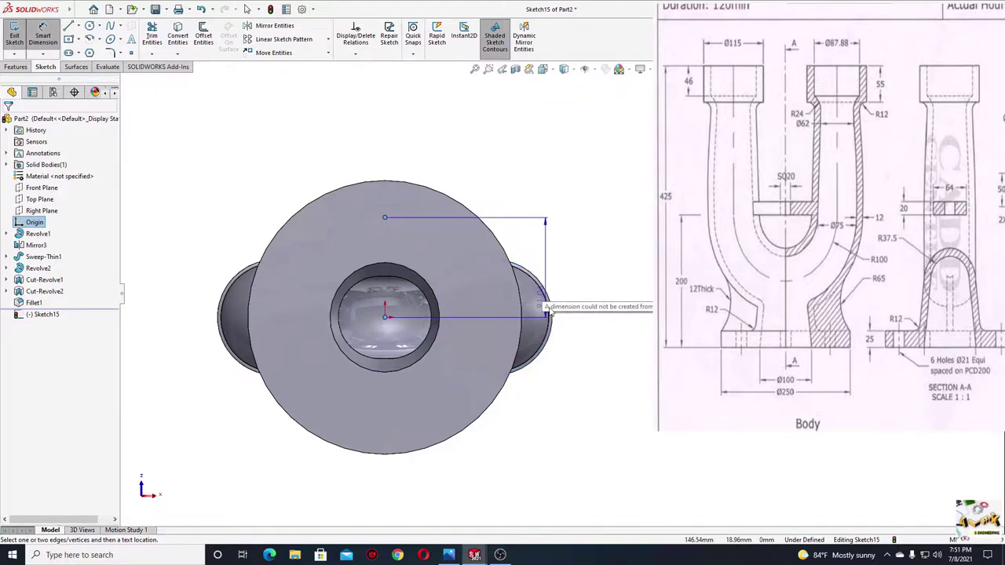
left_click(579, 275)
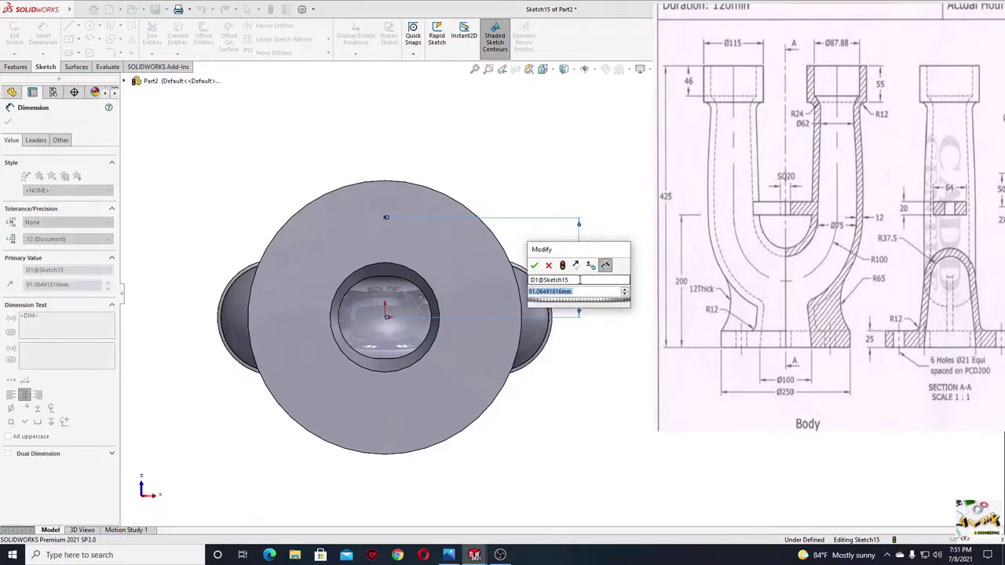
type("100")
key("Return")
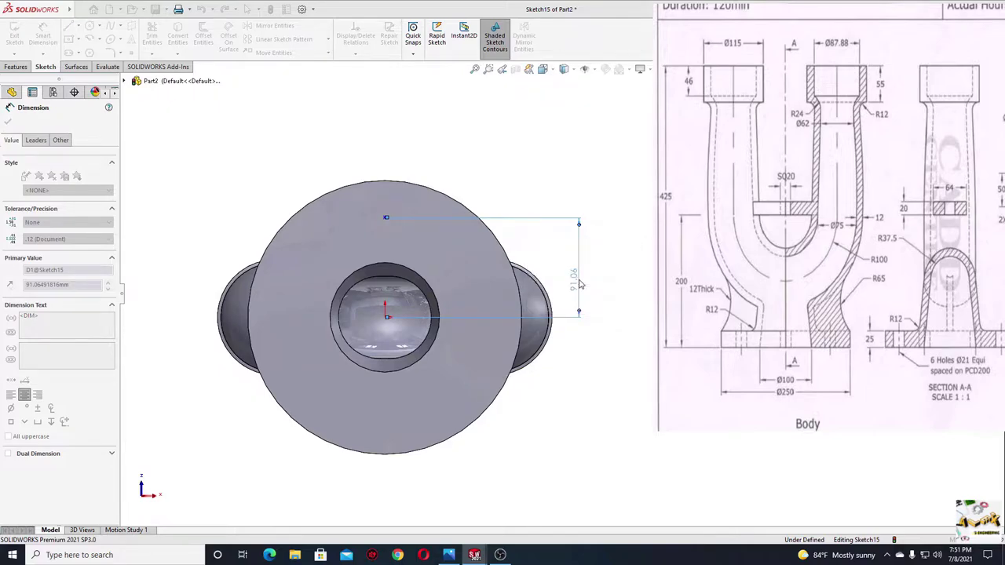
Add a Vertical relation between the point and the origin, then exit the sketch
left_click(269, 126)
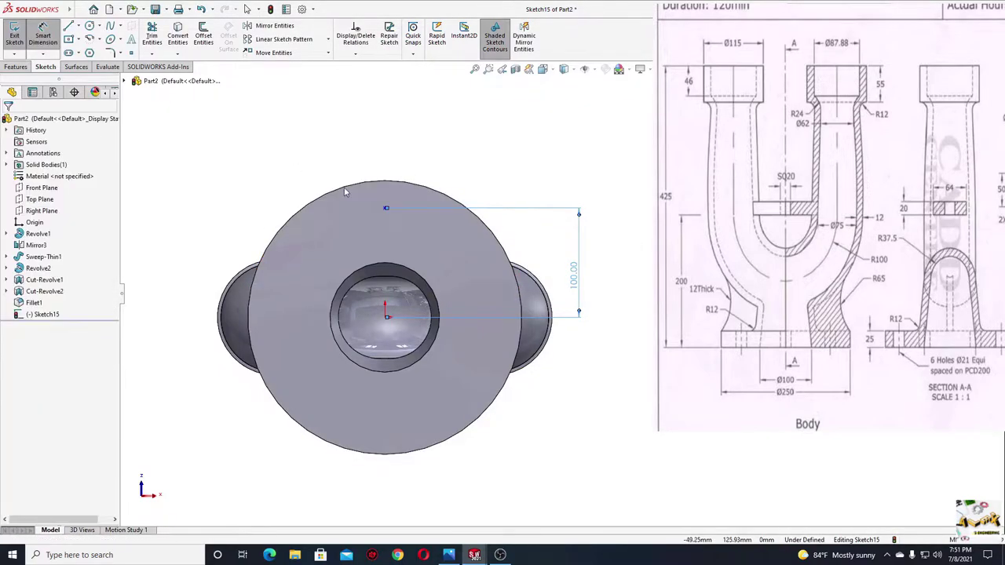
left_click(386, 208)
left_click(386, 314, "ctrl")
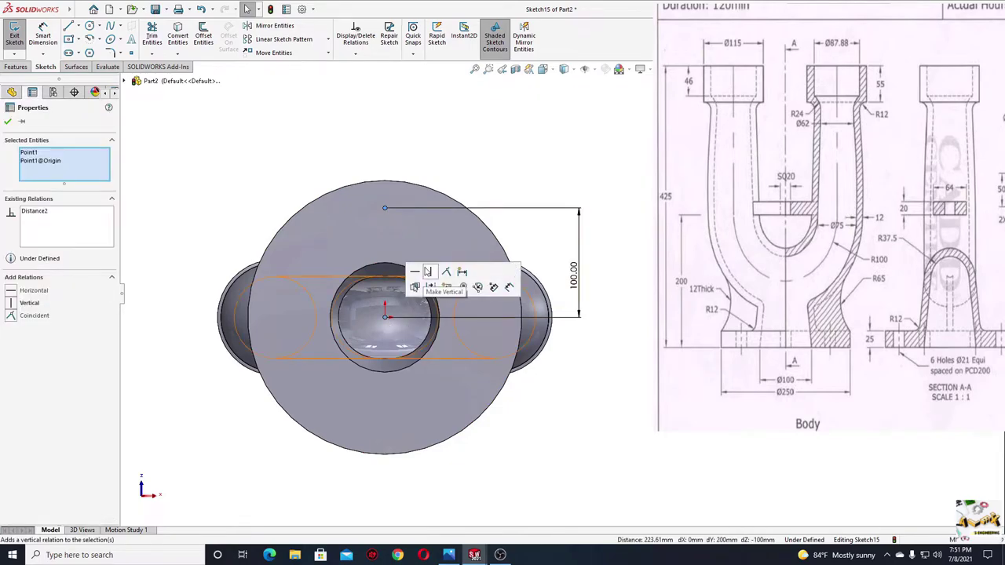
left_click(431, 273)
left_click(254, 180)
left_click(14, 36)
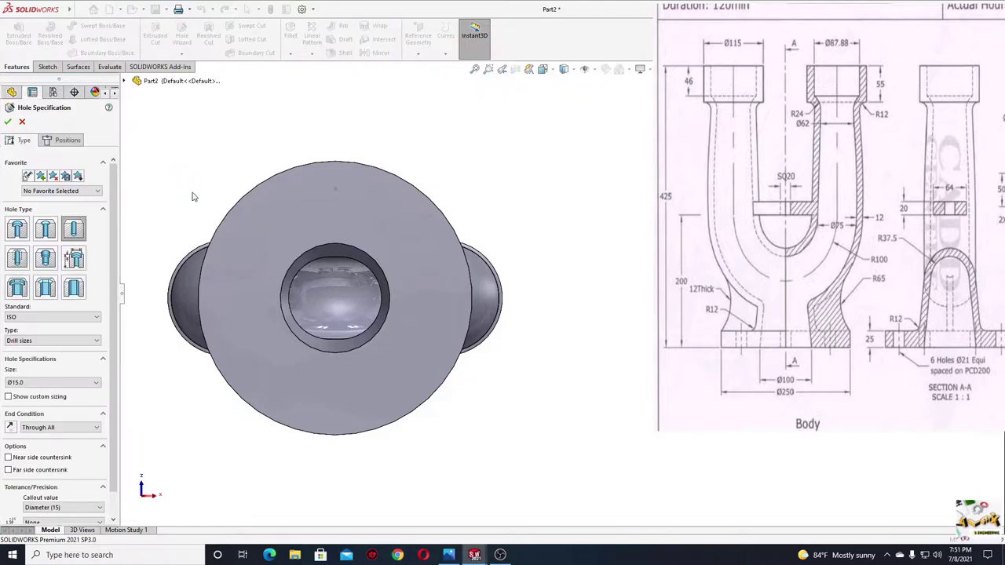
Set up a straight hole of size Ø21.0 with end condition Up To Next
left_click(67, 228)
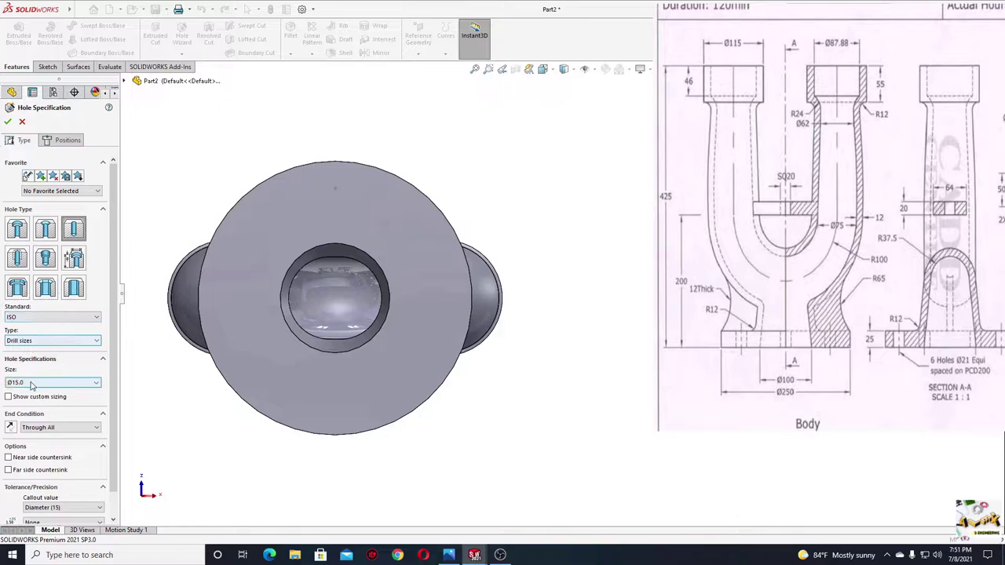
left_click(33, 384)
scroll(28, 462, "down", 1)
scroll(27, 462, "down", 2)
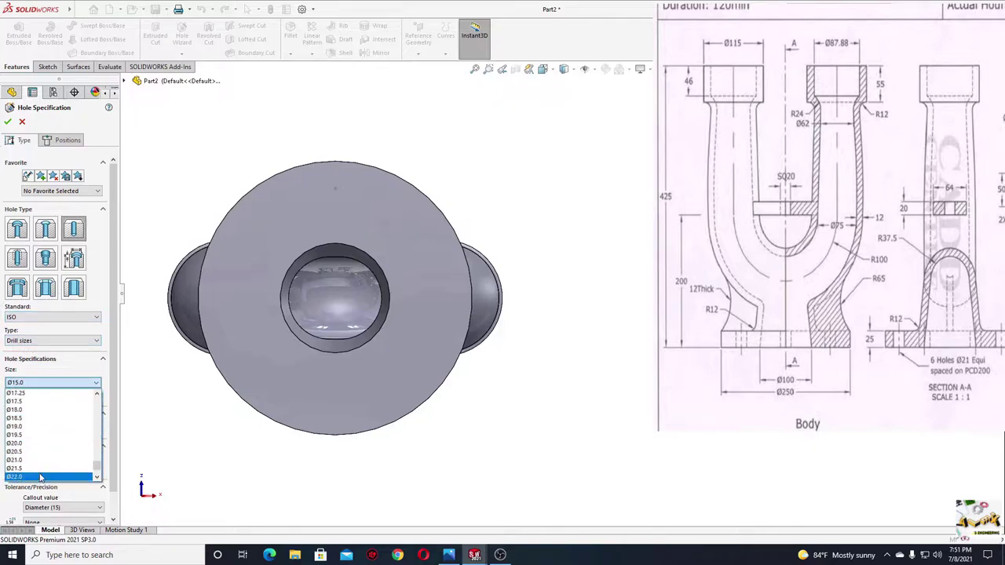
scroll(32, 462, "down", 2)
left_click(39, 463)
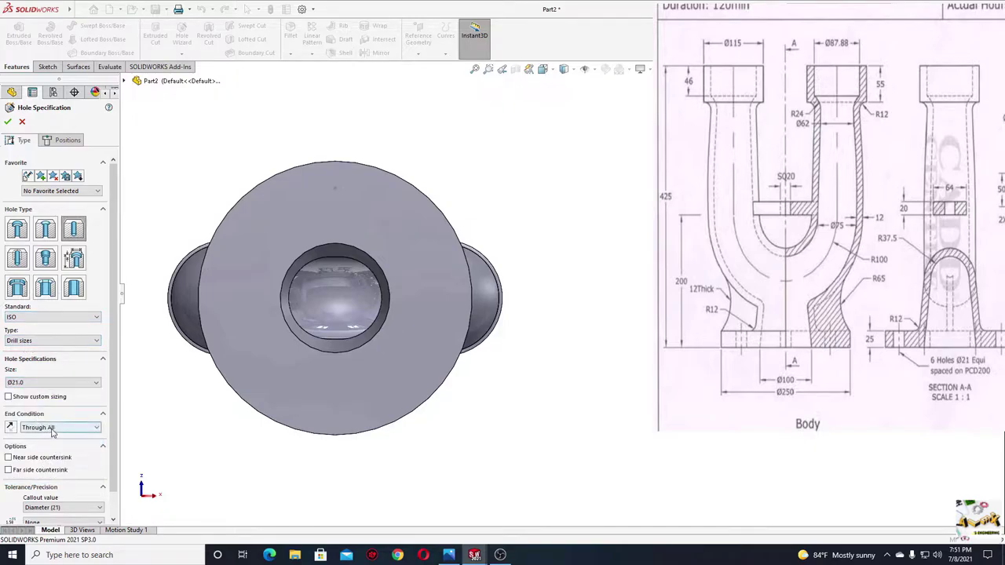
left_click(52, 430)
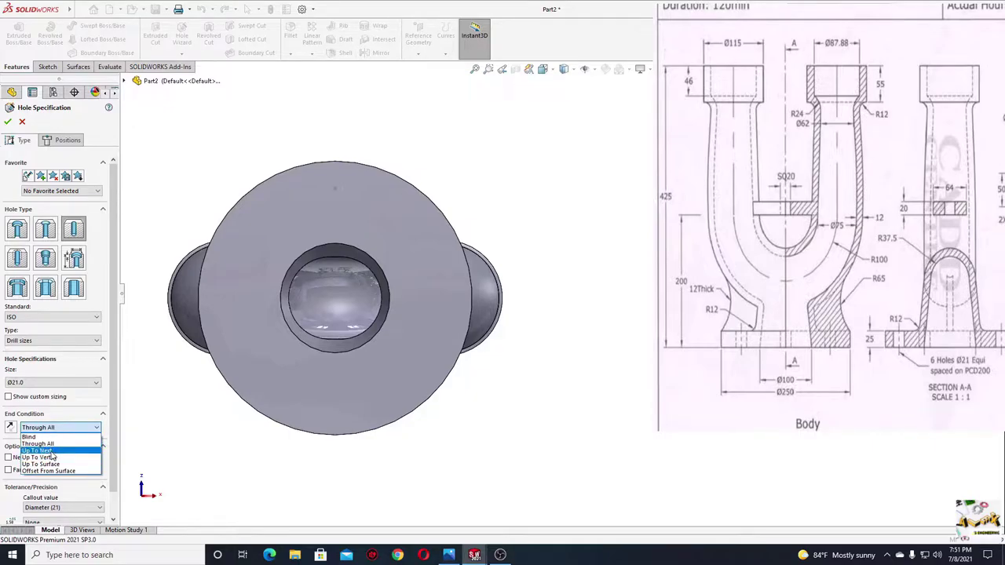
left_click(52, 452)
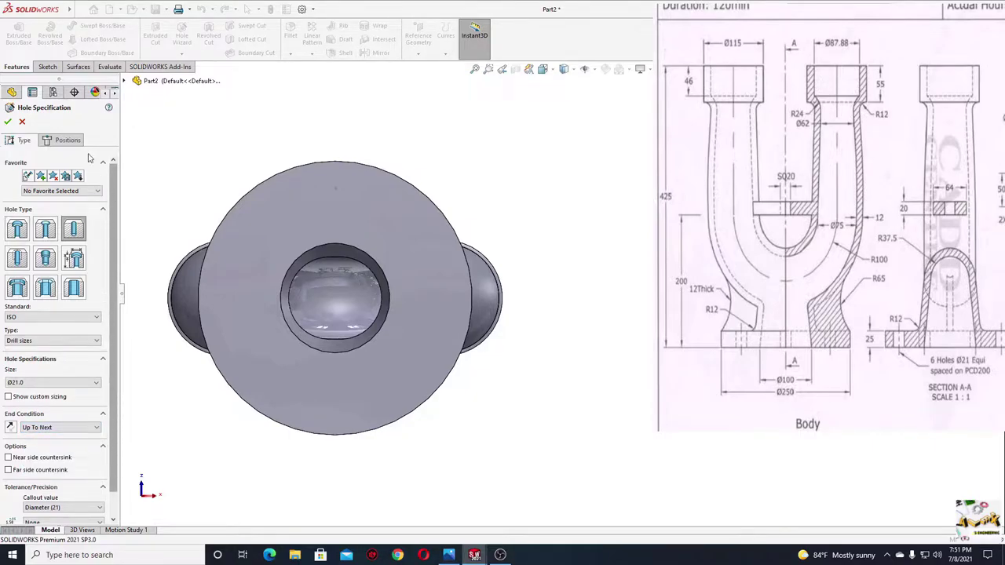
Position the hole on the flange sketch point above the origin and cut it
left_click(66, 139)
left_click(63, 233)
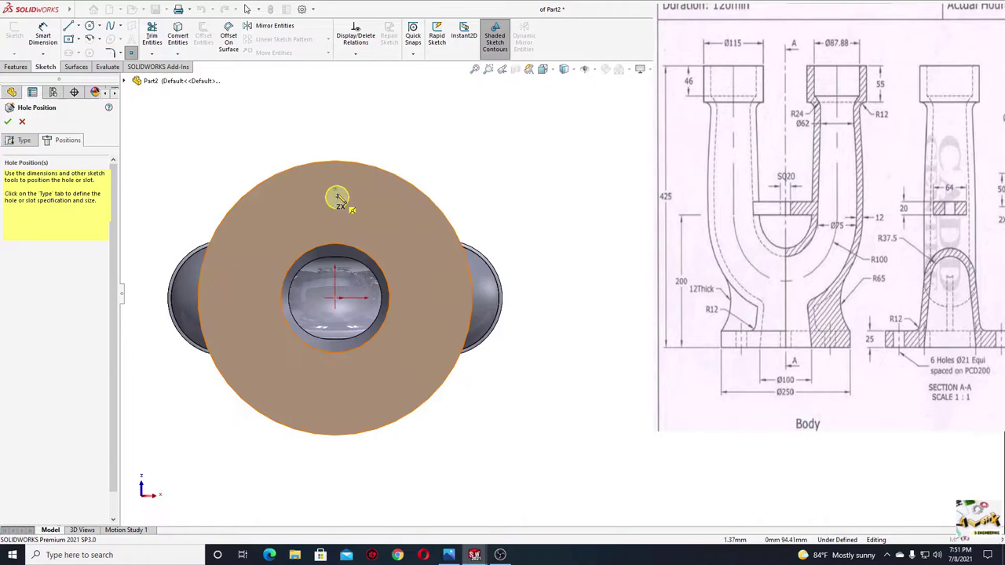
left_click(336, 193)
key("Return")
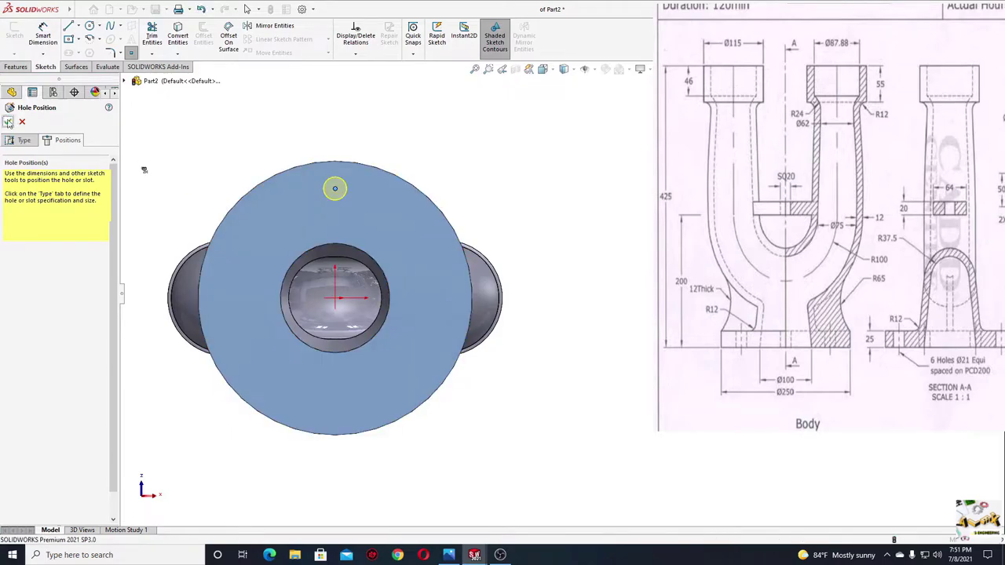
Start a circular pattern using the flange's circular edge as the axis
right_click(334, 188)
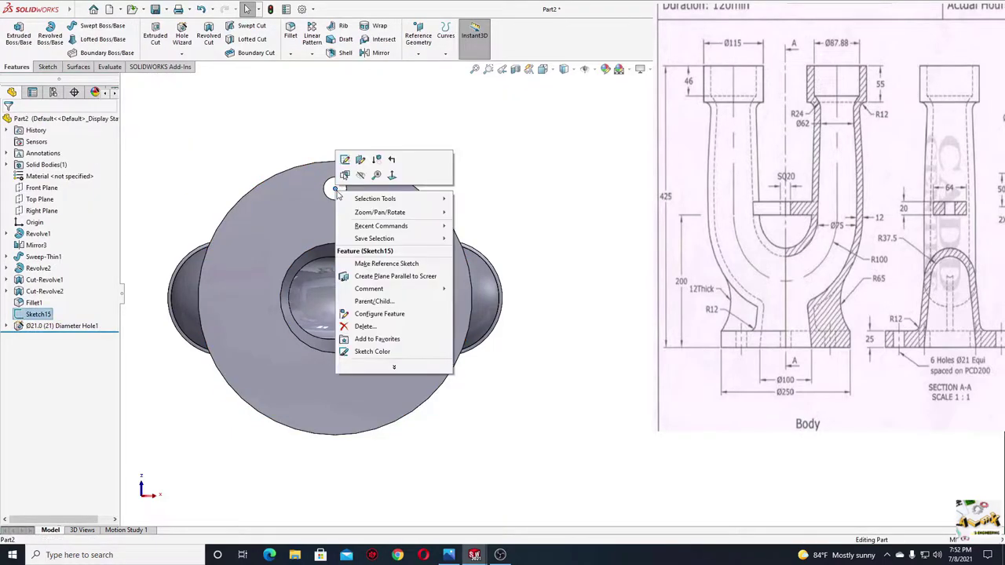
key("Escape")
mouse_move(309, 164)
middle_mouse_down()
mouse_move(308, 206)
mouse_move(309, 142)
mouse_move(362, 203)
middle_mouse_up()
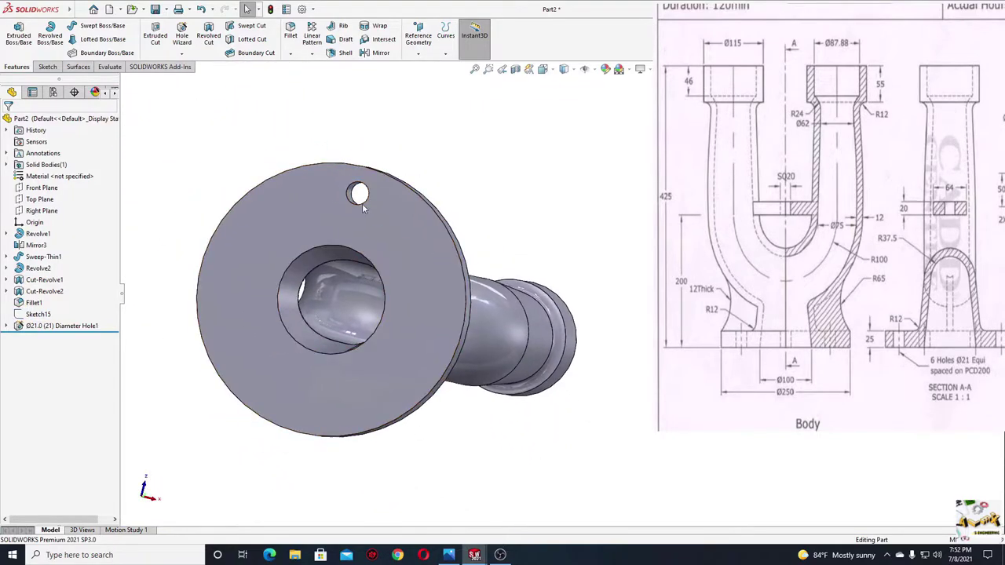
left_click(312, 53)
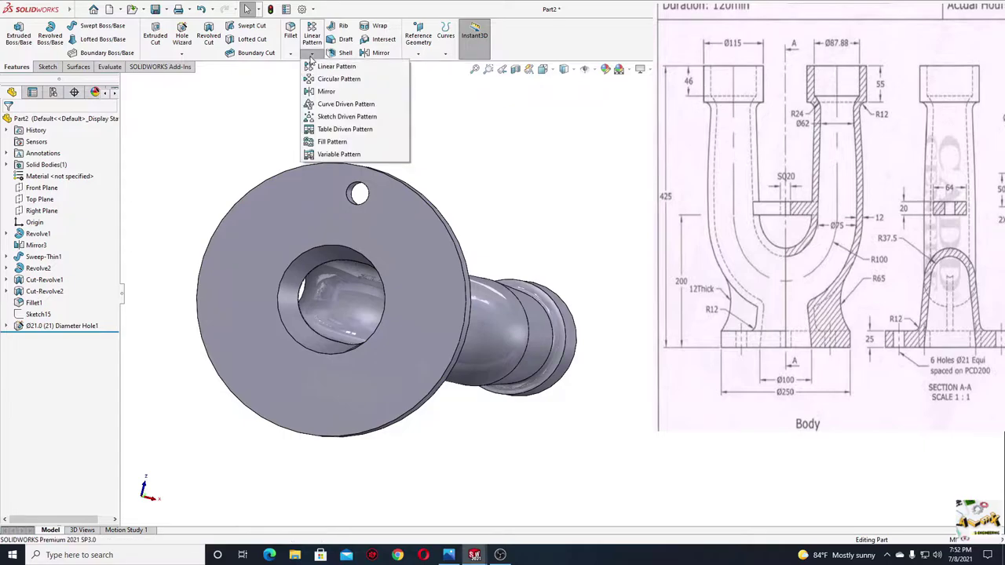
left_click(339, 79)
left_click(41, 156)
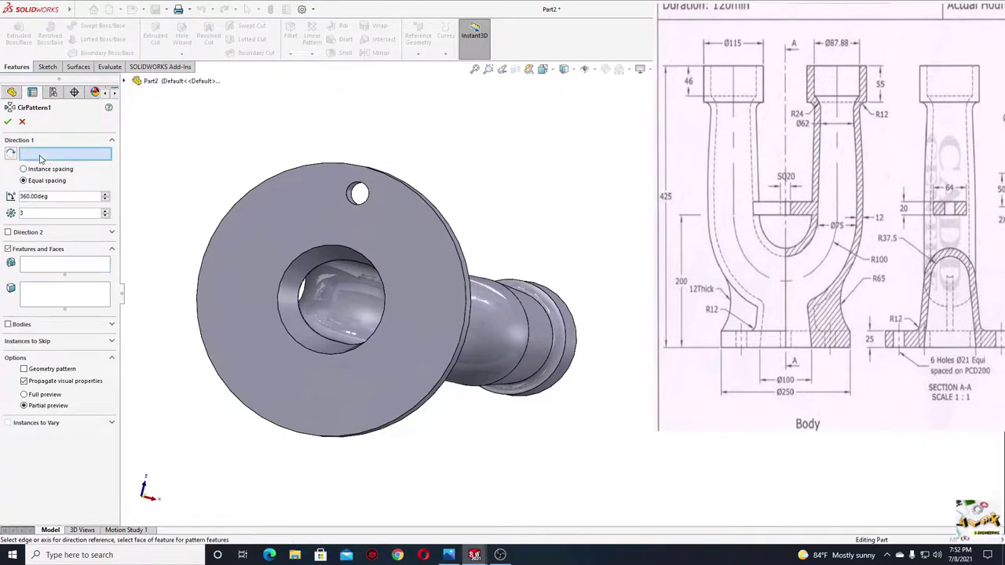
left_click(243, 198)
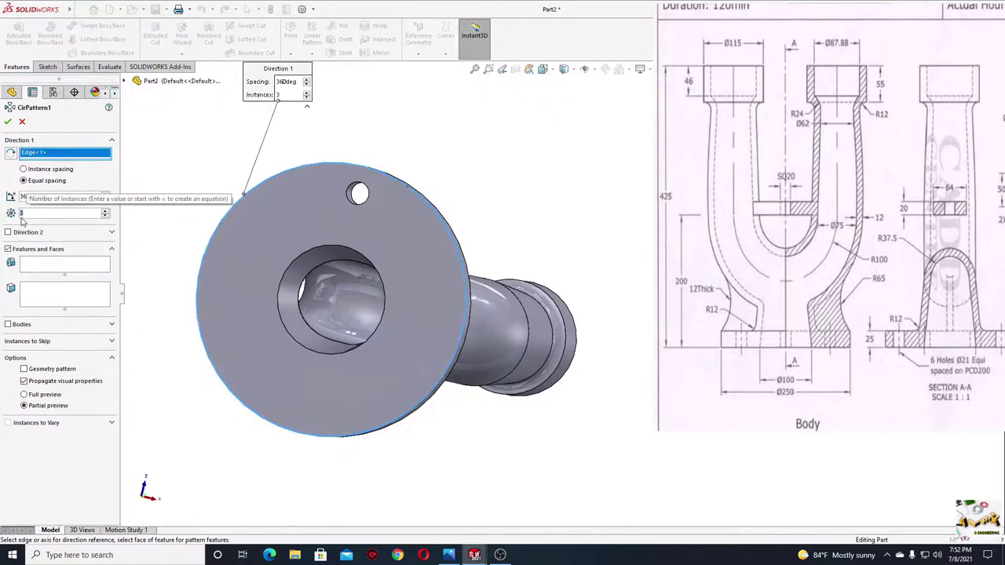
Set 6 instances and pick the Ø21 hole as the feature to repeat
type("6")
left_click(65, 266)
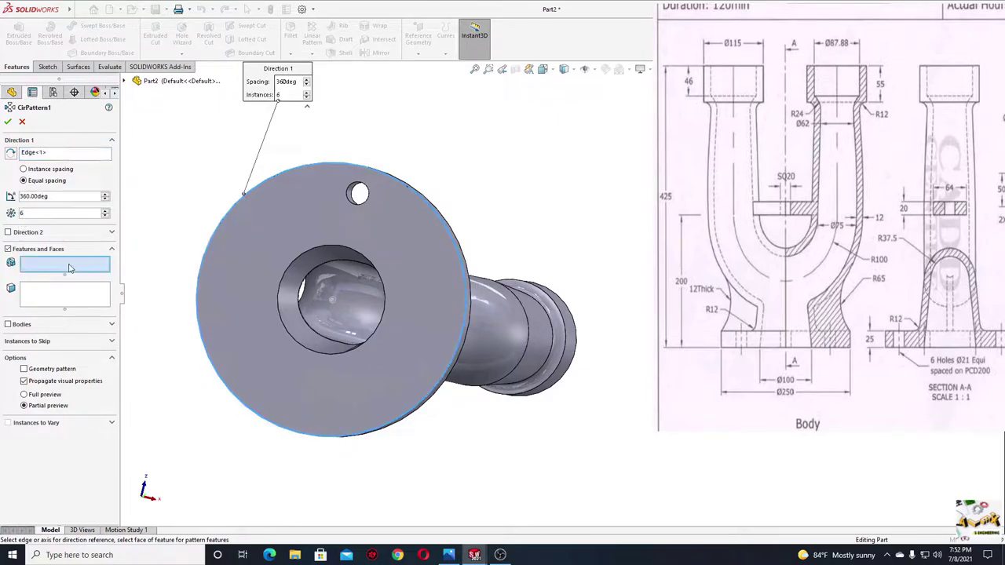
left_click(355, 194)
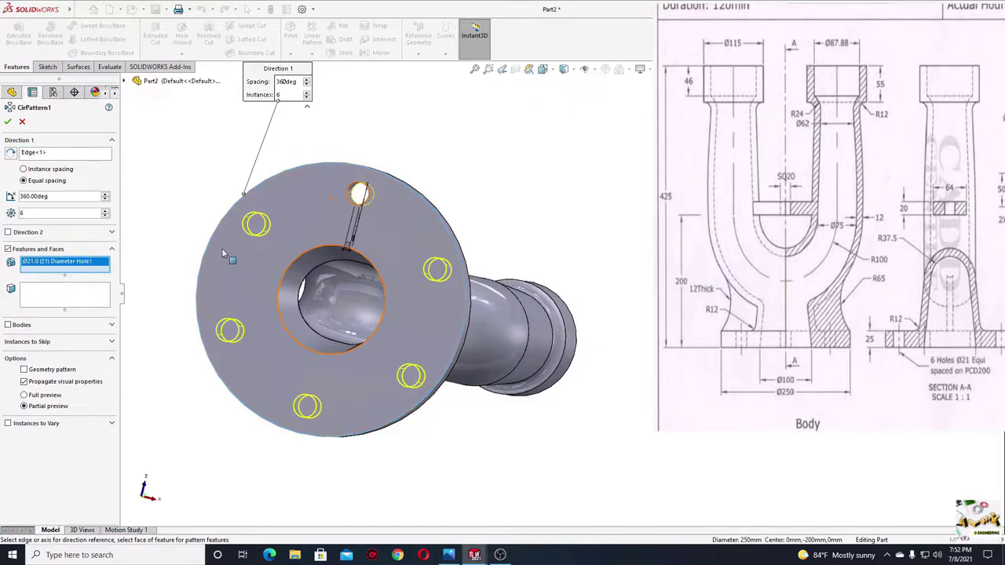
left_click(8, 122)
mouse_move(244, 182)
middle_mouse_down()
mouse_move(251, 249)
mouse_move(283, 296)
middle_mouse_up()
scroll(283, 296, "up", 3)
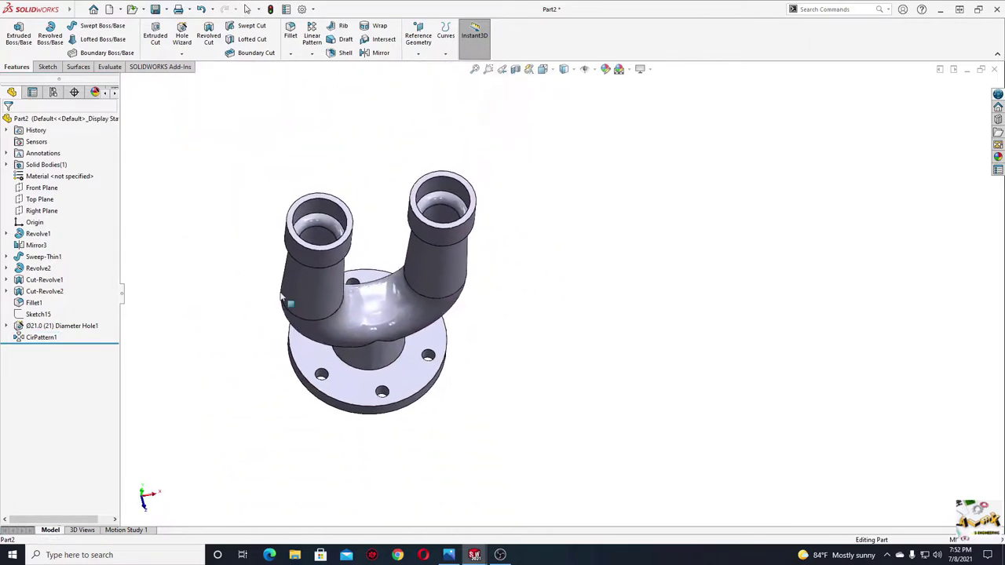
Place Saftey valve drawings.jpg beside the model, zoomed and panned to the U-tube section view
left_click(449, 556)
left_click_drag(189, 60, 506, 60)
scroll(569, 252, "up", 2)
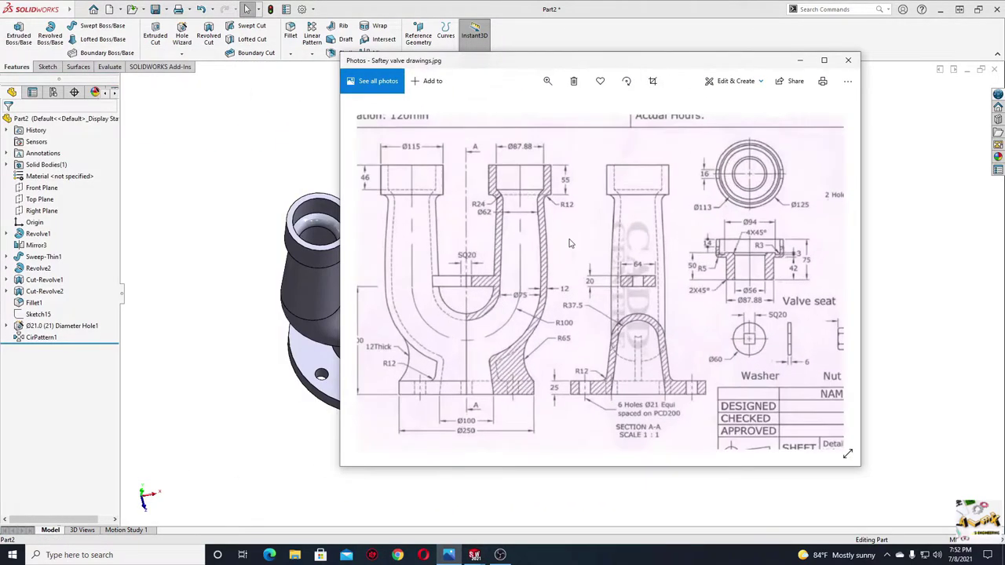
scroll(559, 292, "up", 2)
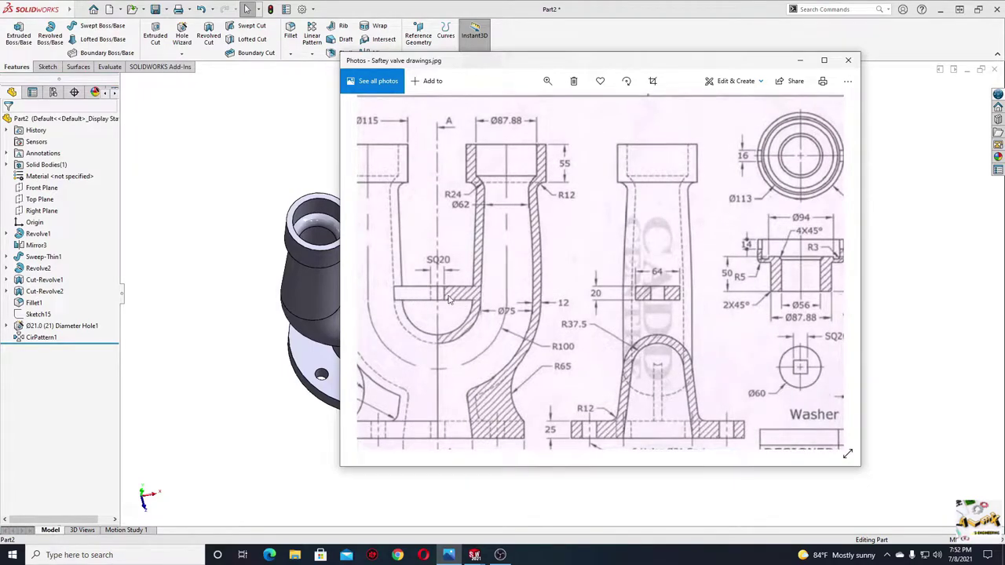
mouse_move(530, 363)
left_mouse_down()
mouse_move(586, 310)
mouse_move(526, 367)
left_mouse_up()
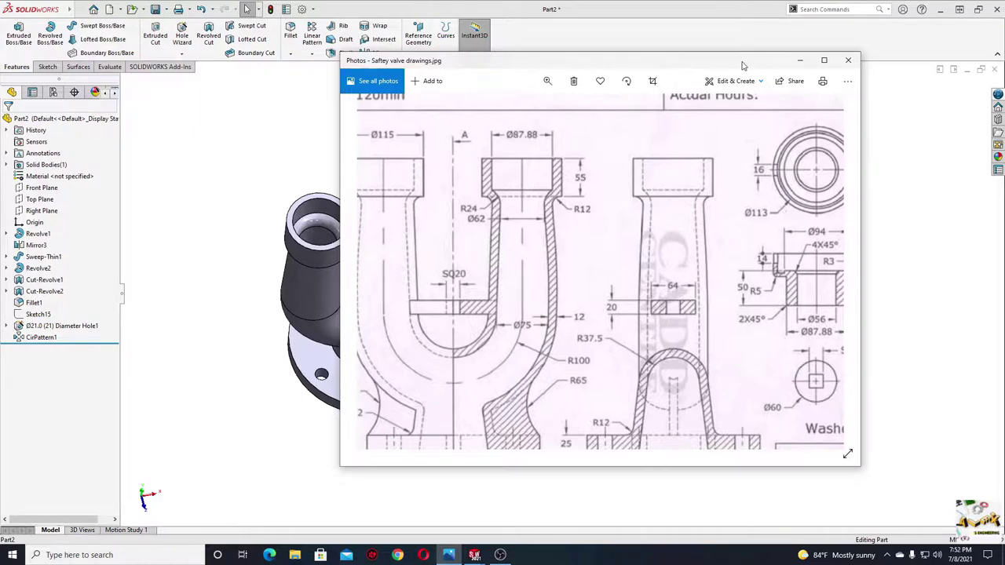
Move the Photos reference drawing off the model, turn the model slightly and select the Right Plane
left_click(800, 60)
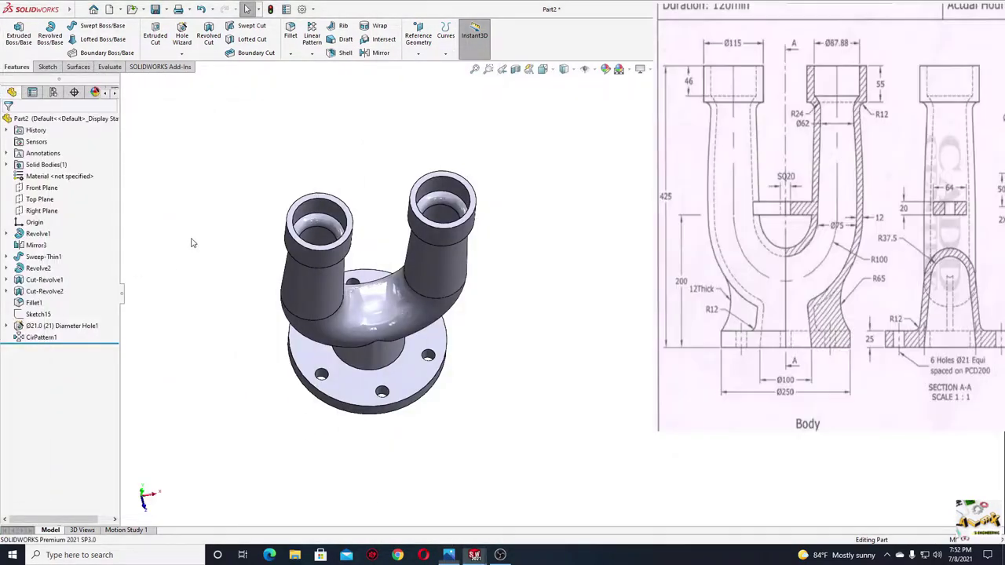
middle_click_drag(285, 254, 259, 259)
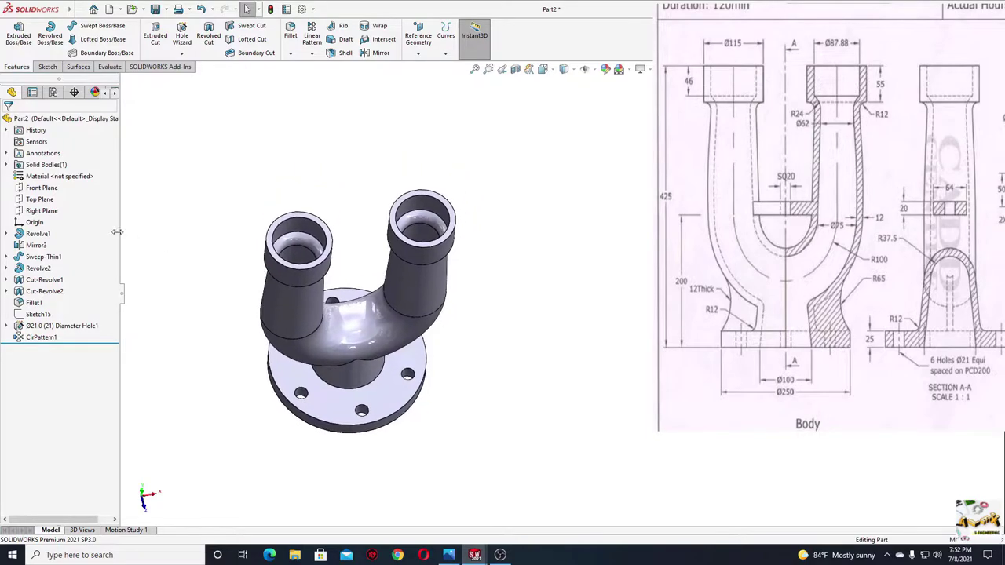
left_click(42, 211)
Start a Right Plane sketch and draw a centre rectangle above the origin
left_click(52, 200)
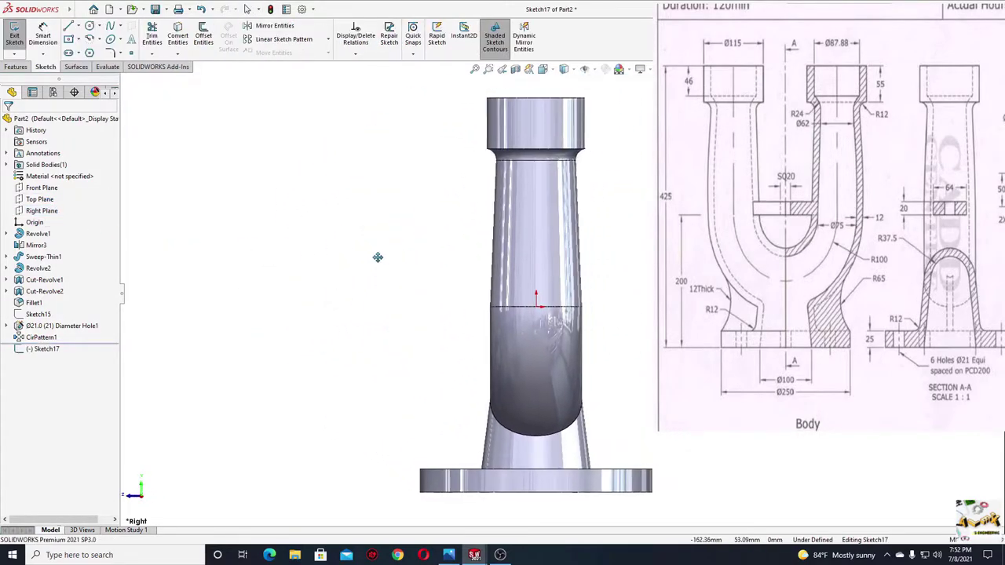
scroll(406, 248, "down", 3)
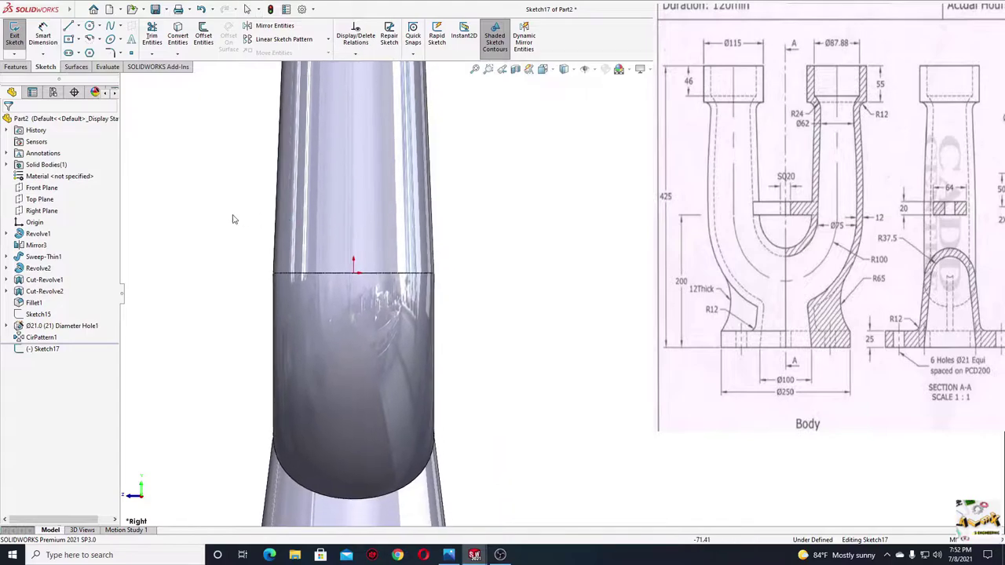
left_click(78, 41)
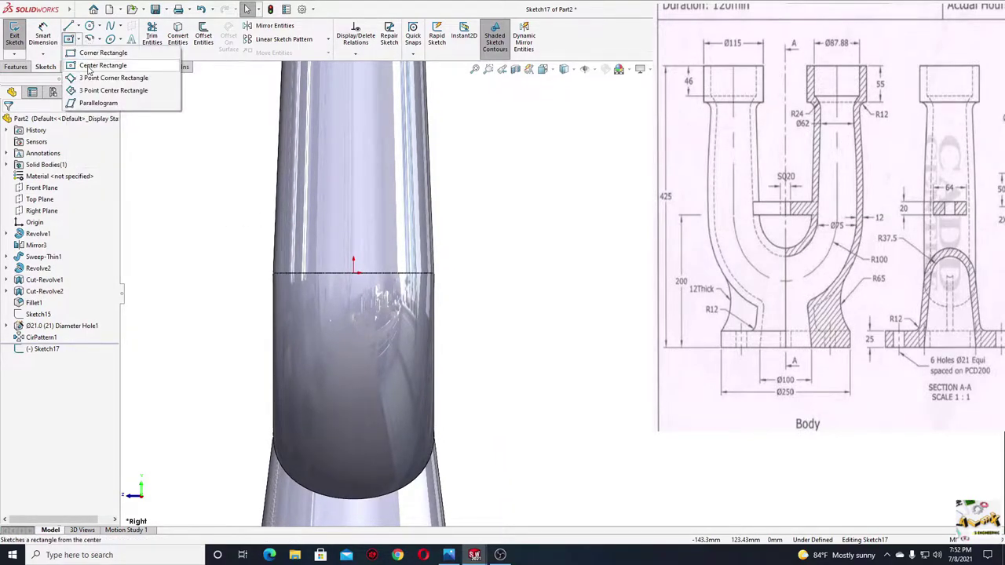
left_click(95, 66)
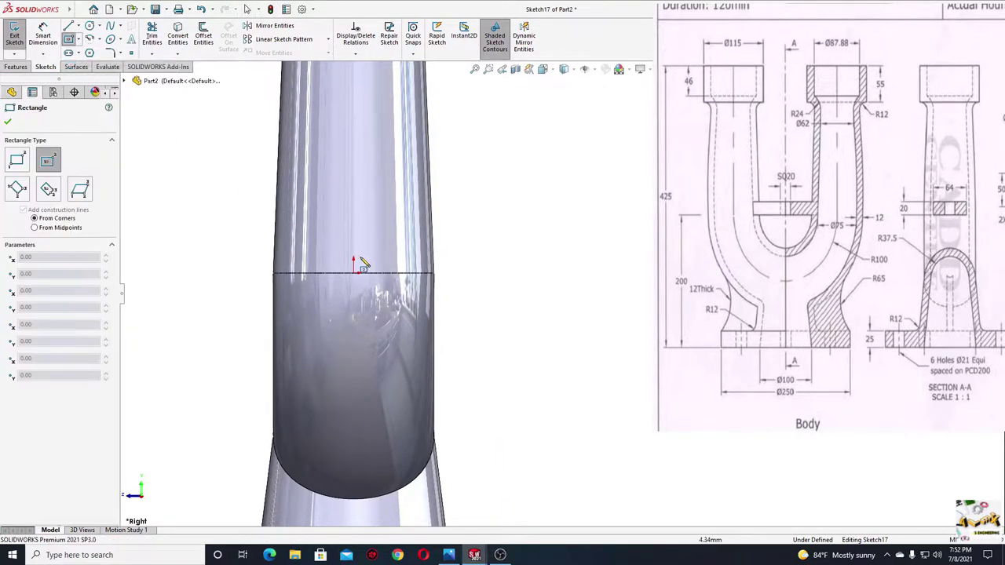
left_click(354, 219)
left_click(297, 195)
key("Escape")
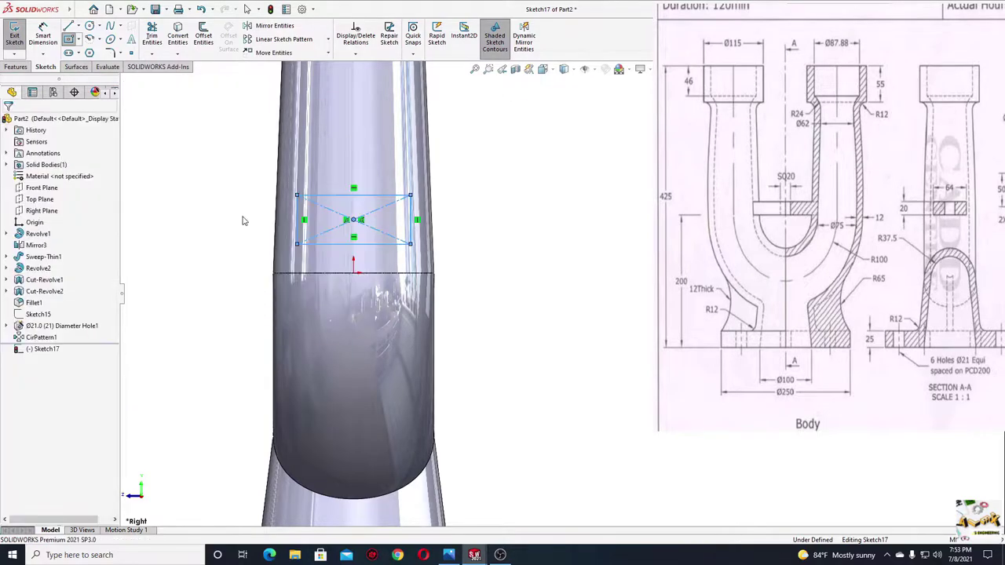
left_click(353, 274)
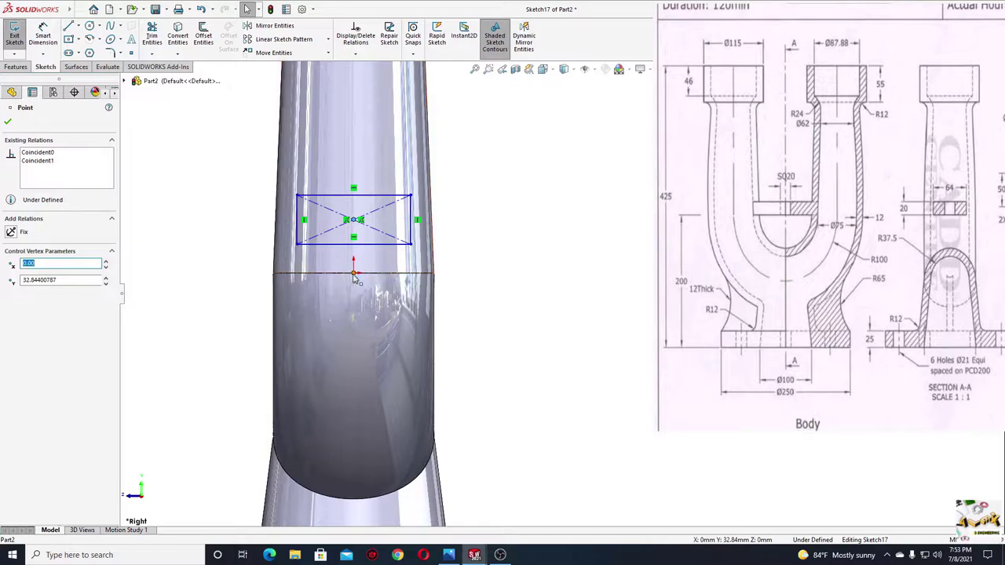
left_click(353, 219, "ctrl")
left_click(232, 217)
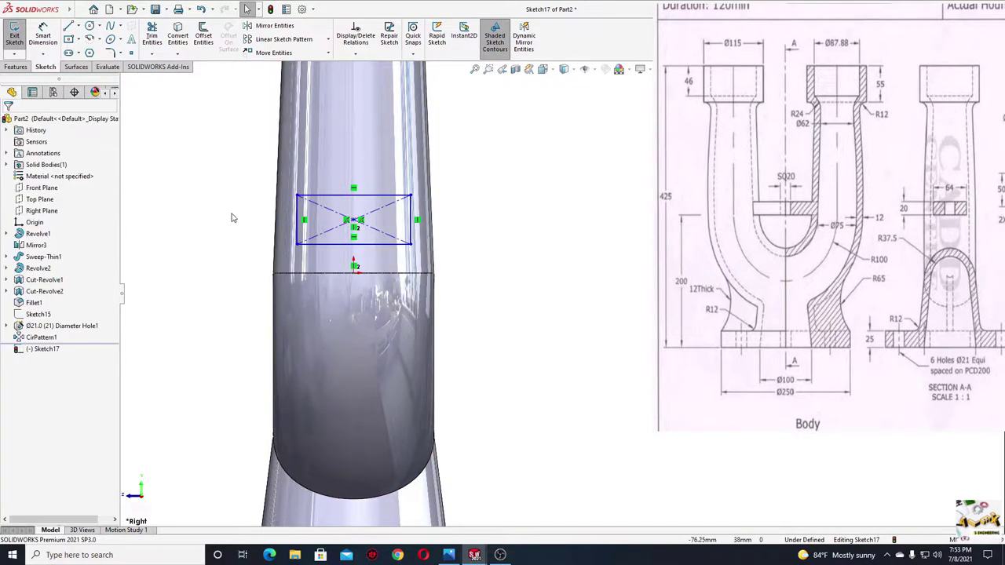
Dimension the rectangle 64 mm wide and 20 mm high
left_click(43, 36)
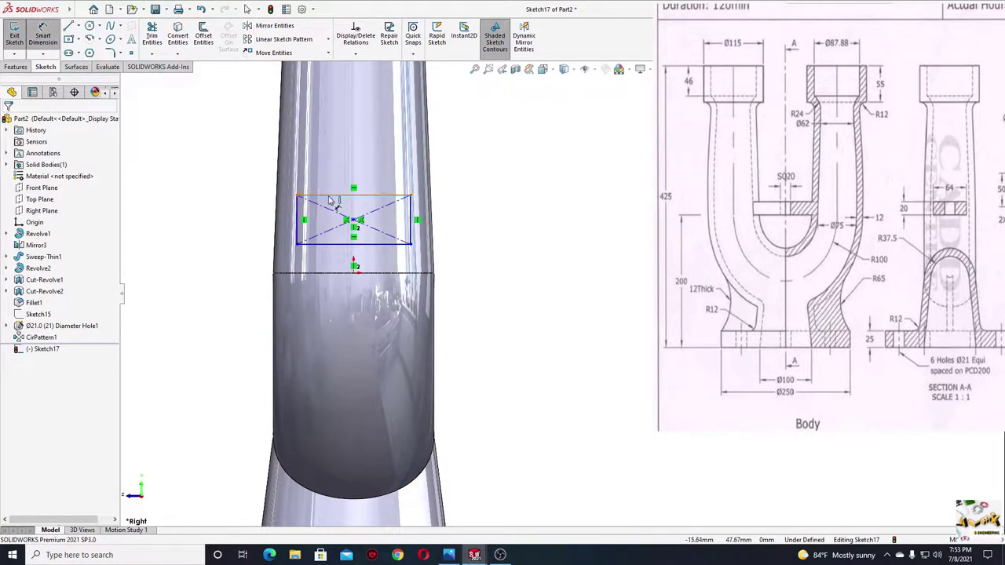
left_click(332, 196)
left_click(338, 157)
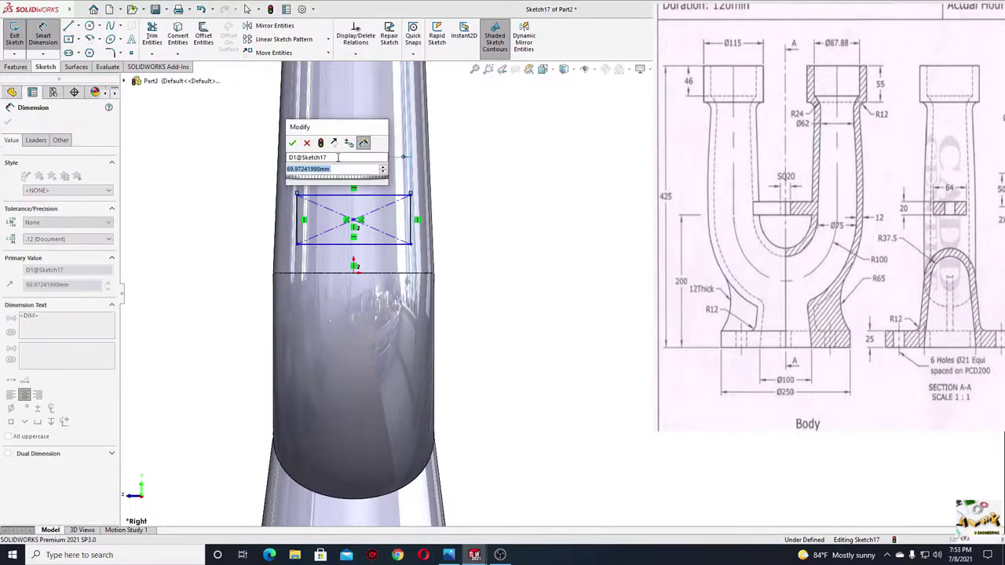
type("64")
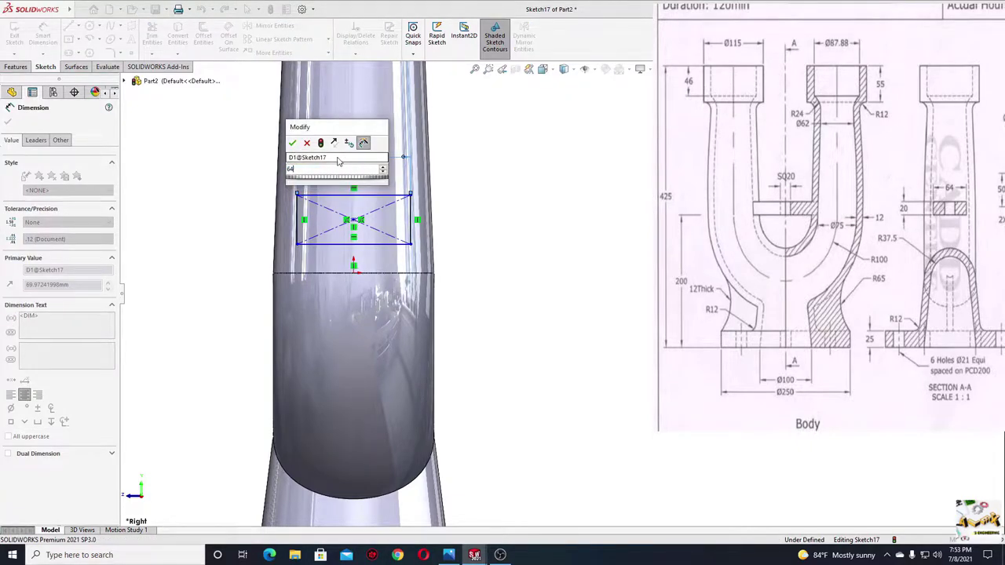
key("Return")
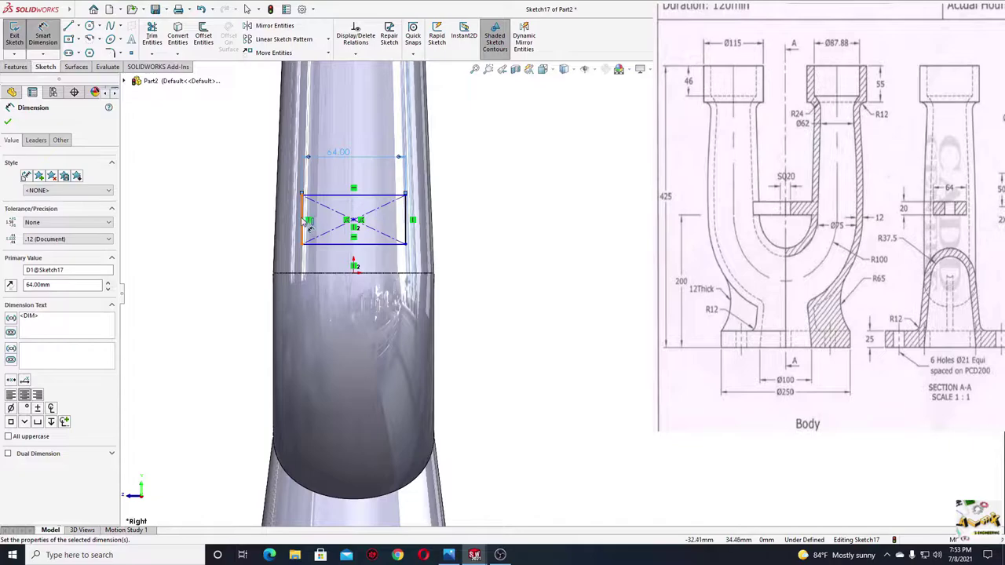
left_click(305, 222)
left_click(236, 220)
type("2")
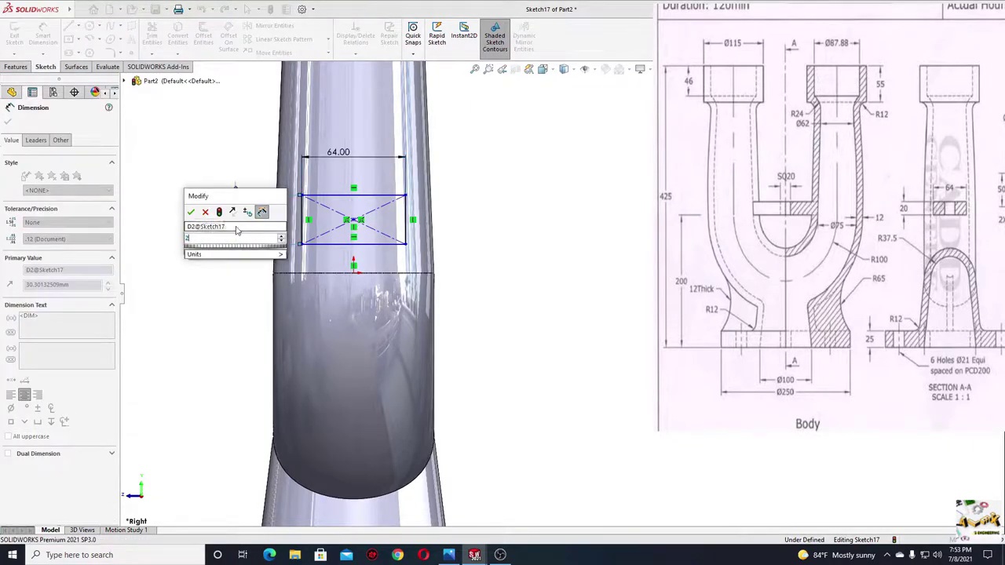
type("0")
key("Return")
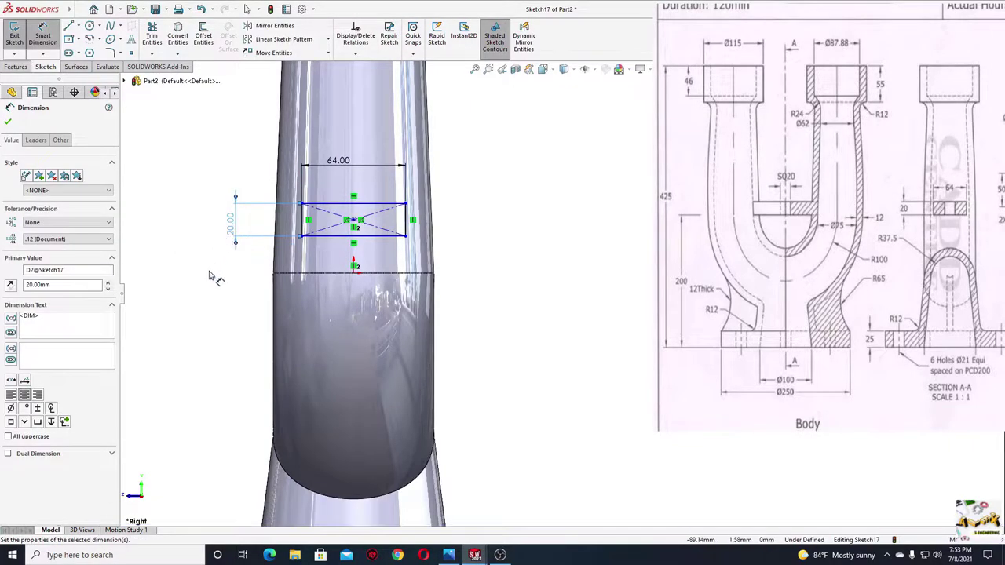
Tie the rectangle to the origin so the sketch is fully defined
middle_click_drag(227, 279, 213, 274, "ctrl")
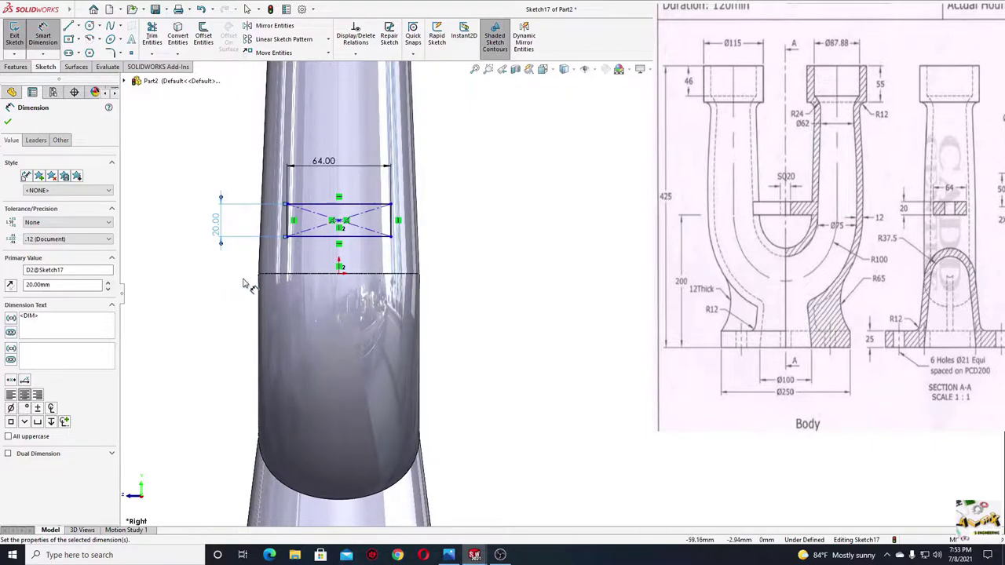
right_click(196, 253)
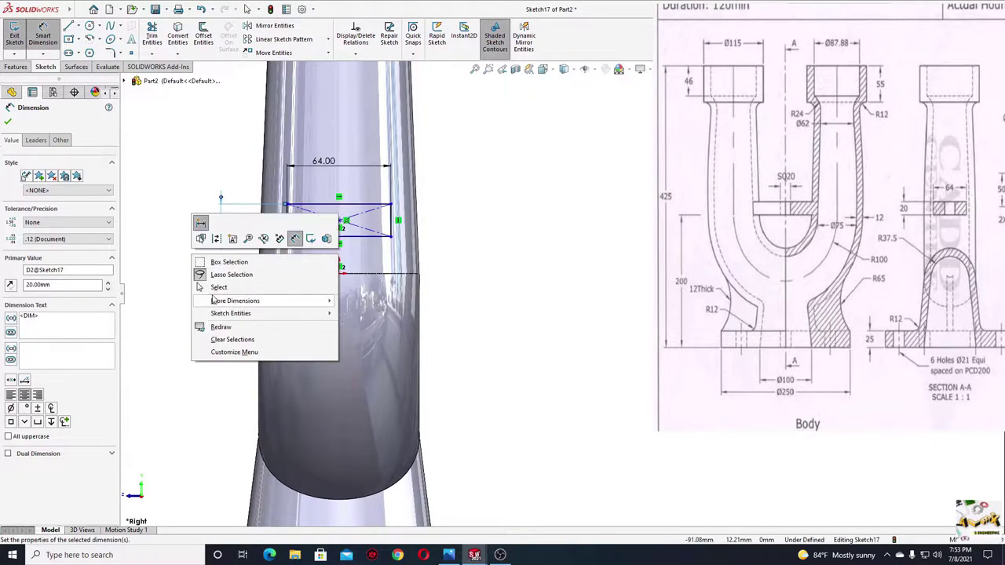
left_click(216, 285)
left_click(337, 235)
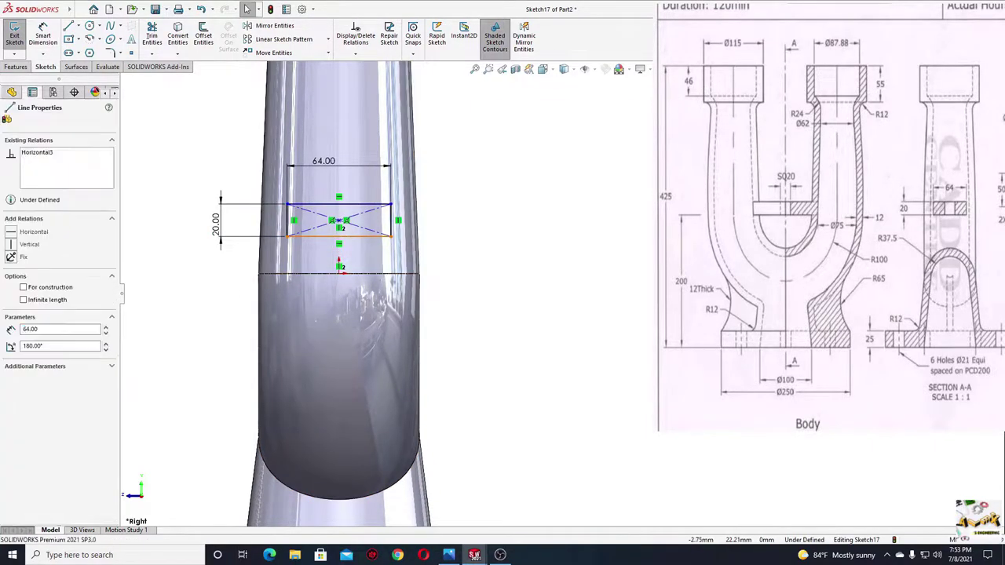
left_click(339, 268, "ctrl")
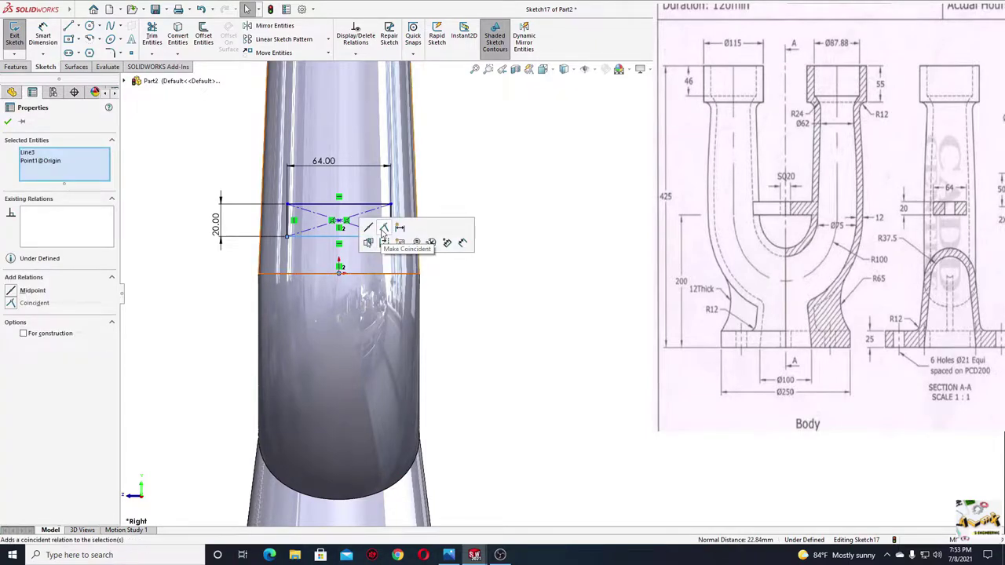
left_click(383, 231)
scroll(220, 228, "up", 1)
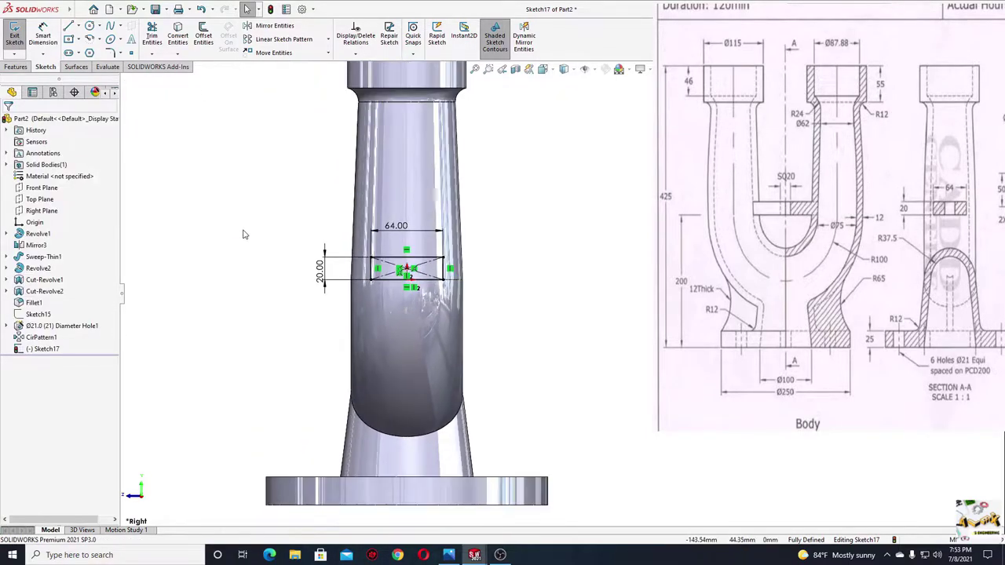
scroll(223, 238, "up", 1)
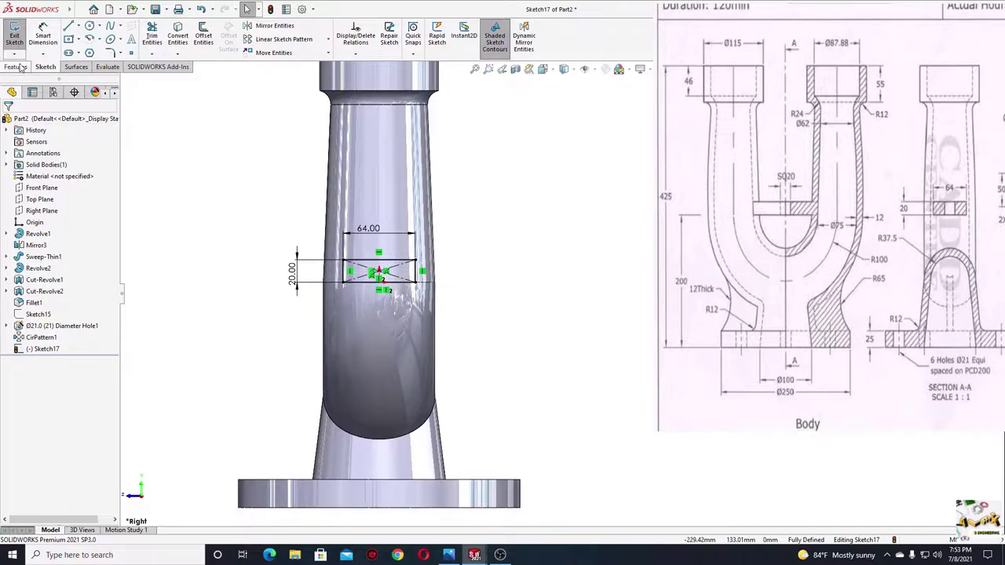
middle_click_drag(314, 236, 361, 275)
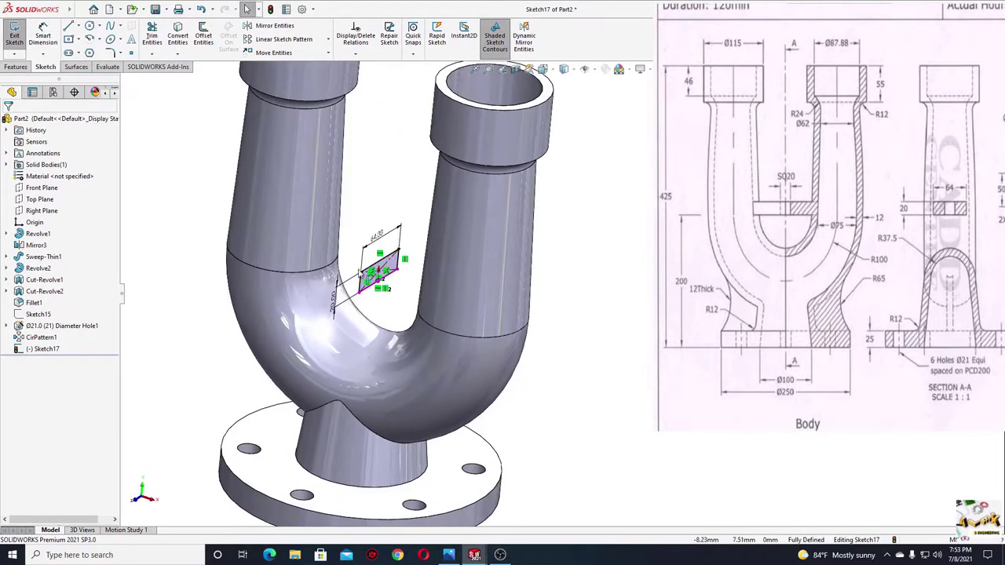
scroll(359, 272, "up", 1)
middle_click_drag(408, 306, 429, 324, "ctrl")
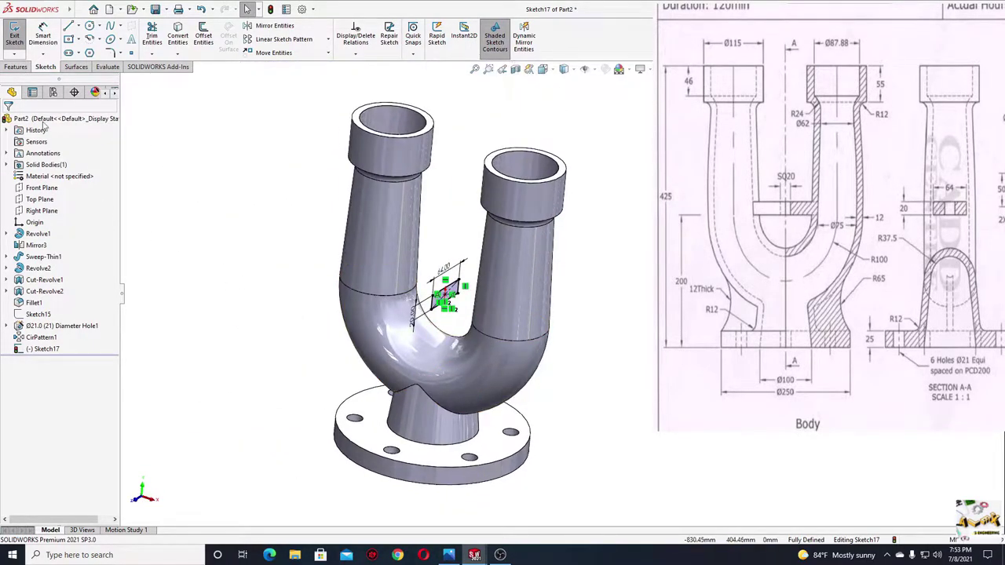
Extrude the 64 × 20 rectangle Up To Next in both directions to bridge the arms
left_click(15, 67)
left_click(19, 36)
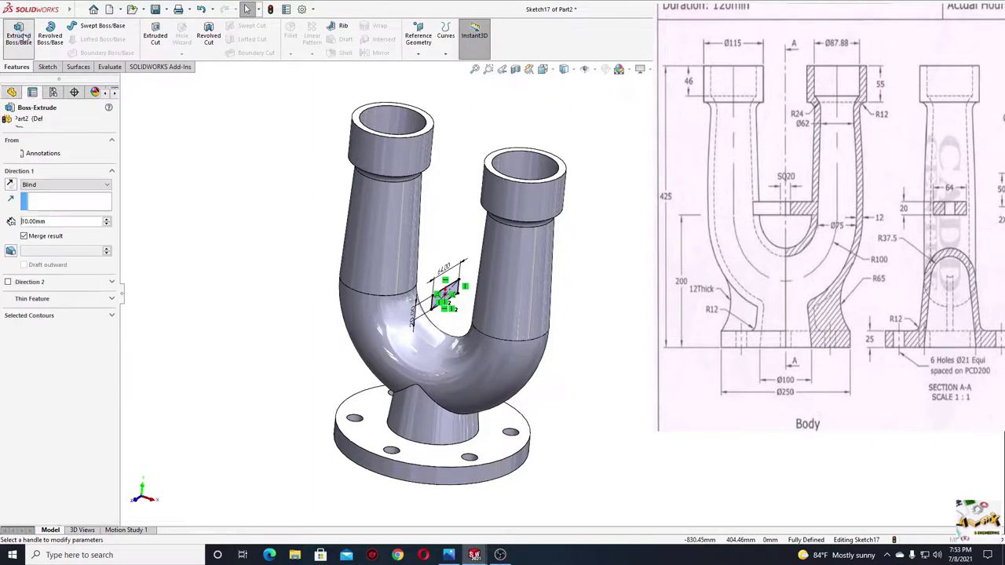
left_click(47, 188)
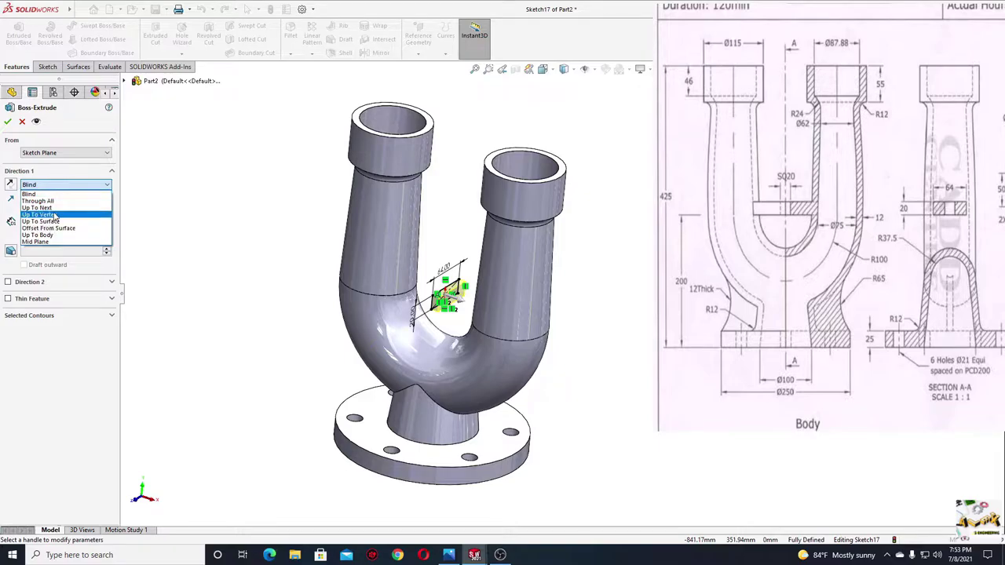
left_click(55, 210)
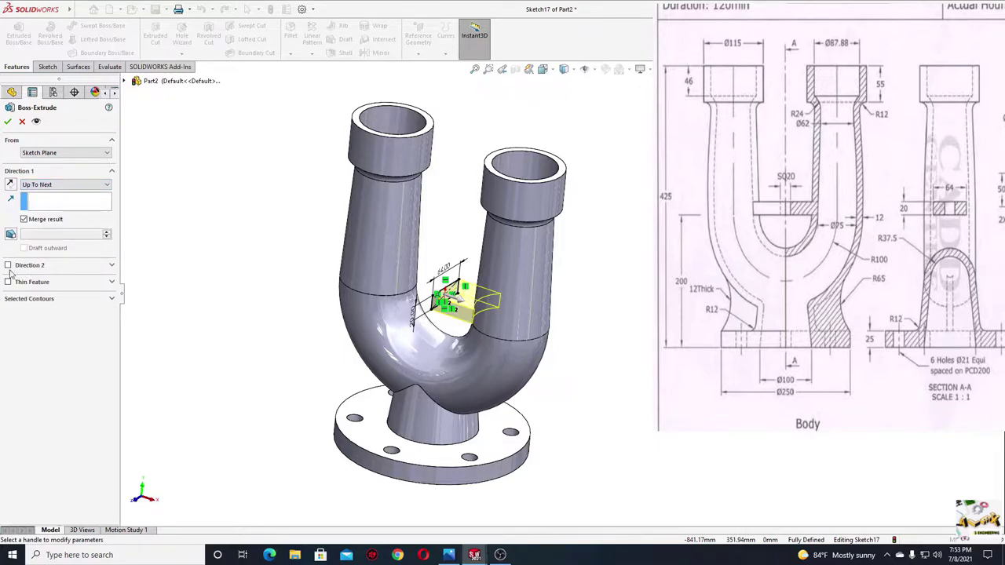
left_click(8, 266)
left_click(56, 281)
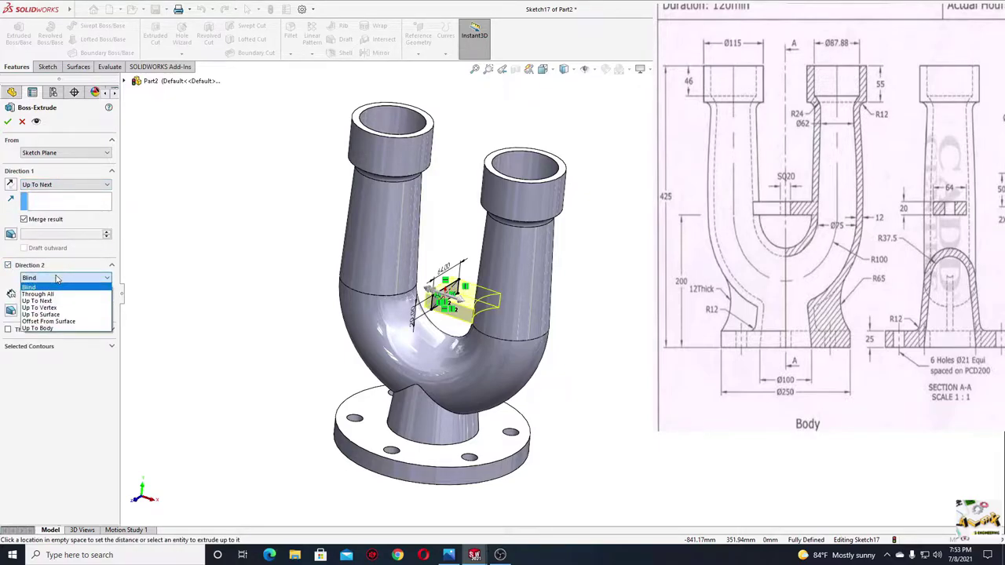
left_click(57, 302)
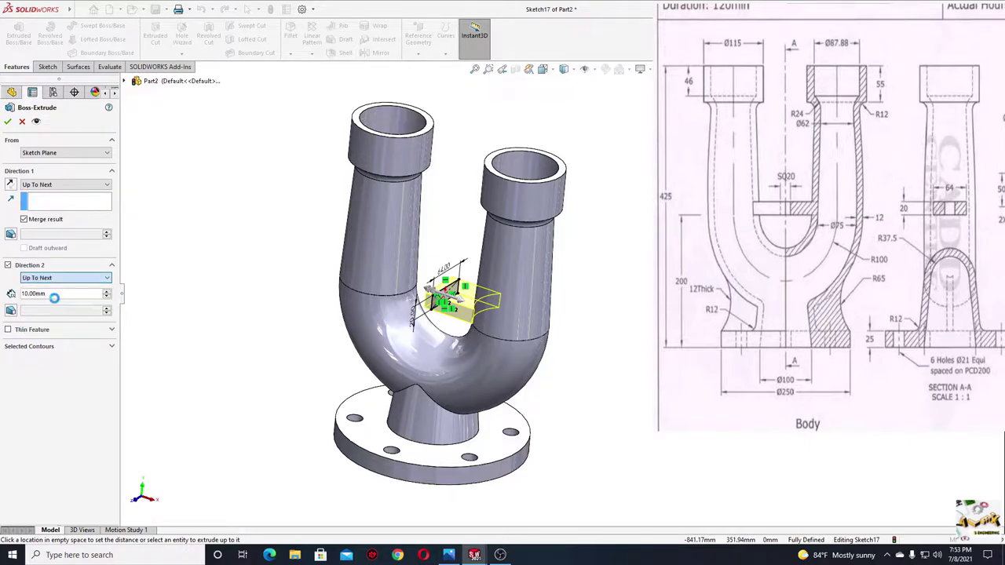
left_click(7, 121)
mouse_move(303, 327)
middle_mouse_down()
mouse_move(335, 152)
mouse_move(393, 400)
mouse_move(347, 489)
mouse_move(357, 304)
mouse_move(441, 303)
middle_mouse_up()
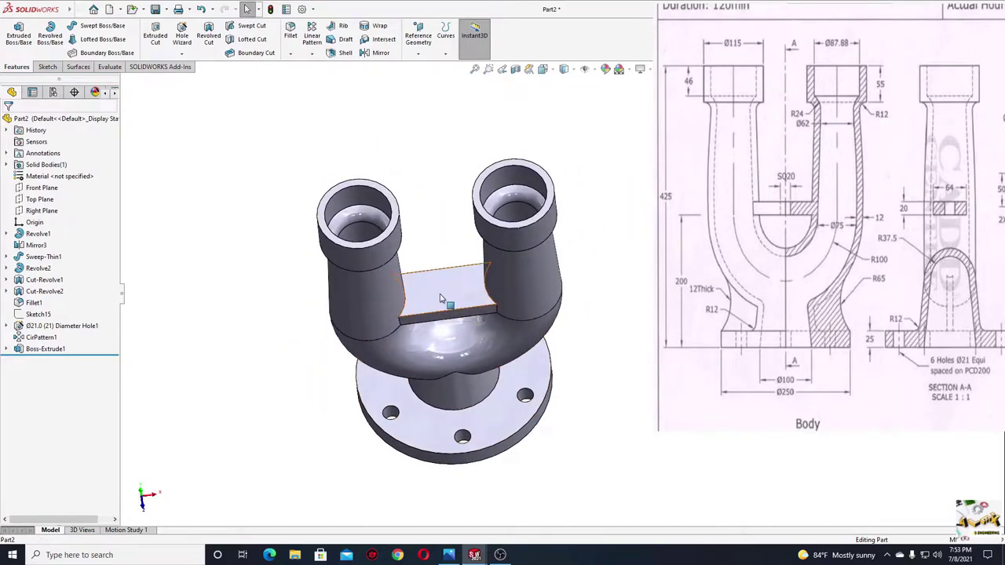
On the web face, draw a centre rectangle at the origin and make it square
left_click(442, 299)
left_click(488, 263)
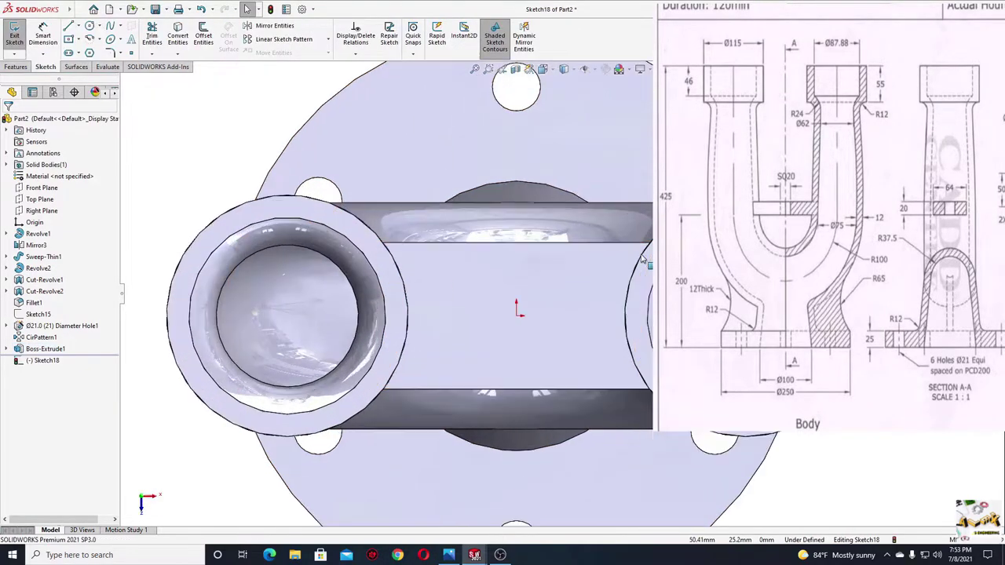
left_click(69, 39)
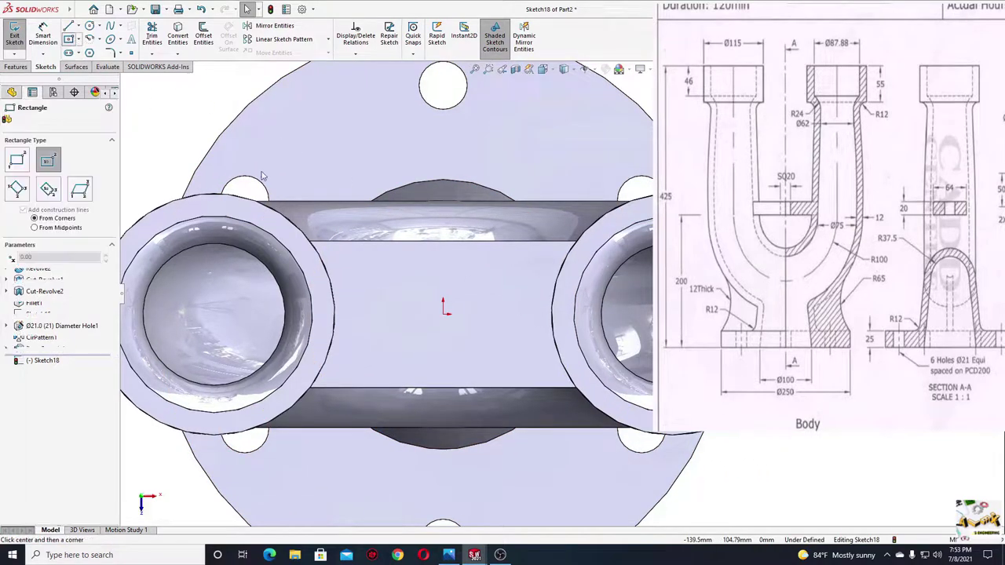
left_click(443, 312)
left_click(413, 344)
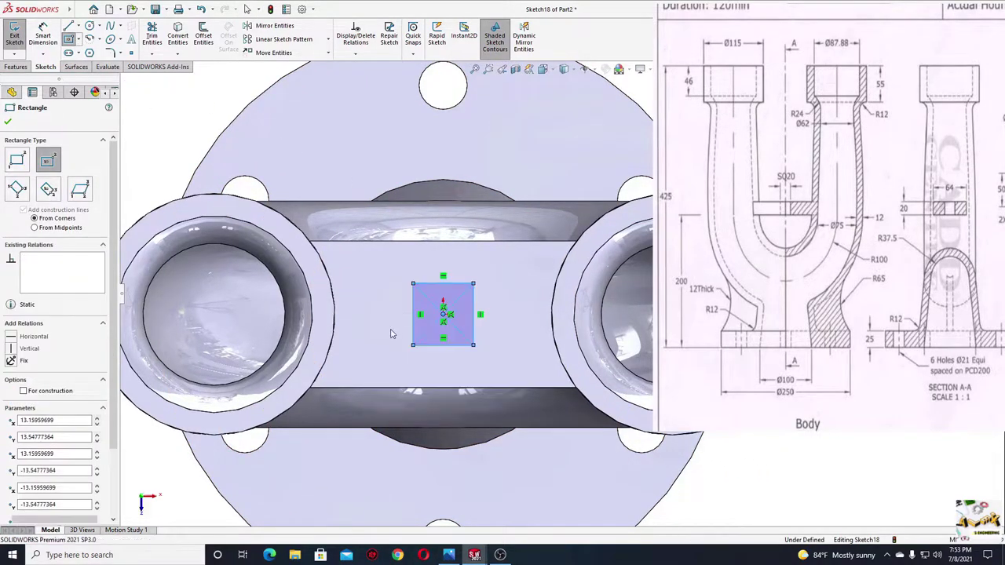
key("Escape")
left_click(431, 284)
double_click(431, 284)
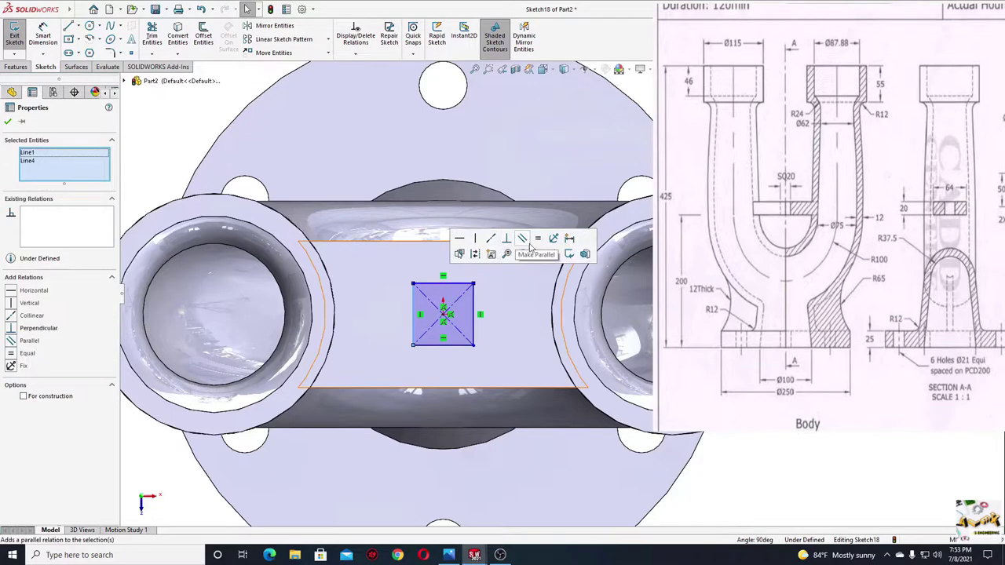
key("Escape")
Dimension the square's width to 20 mm
left_click(44, 35)
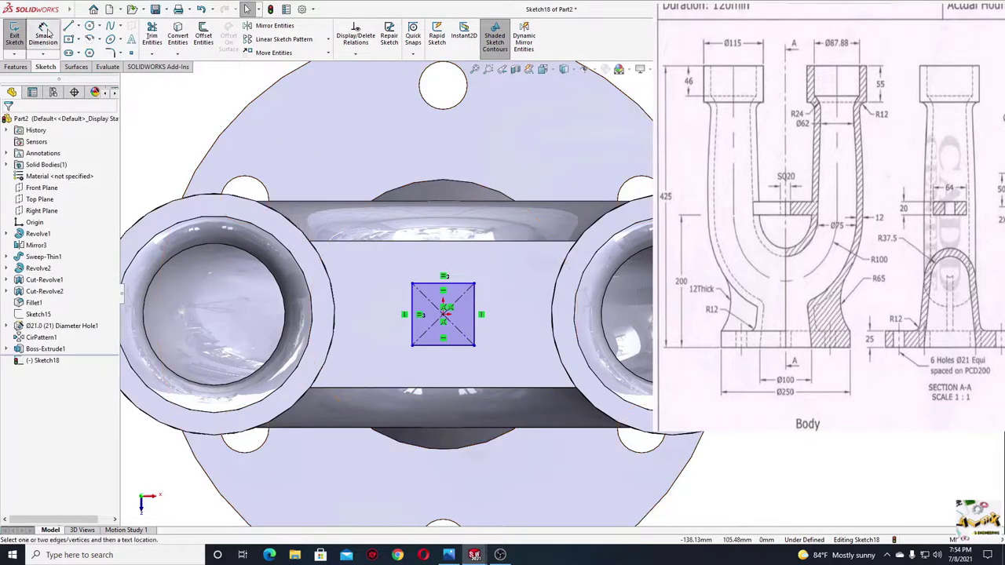
left_click(438, 285)
left_click(434, 267)
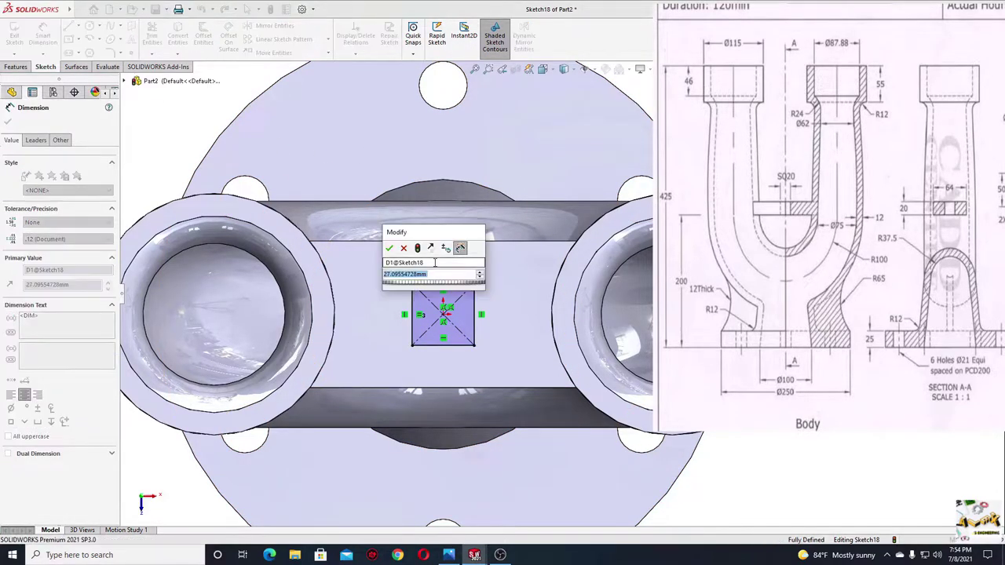
type("20")
key("Return")
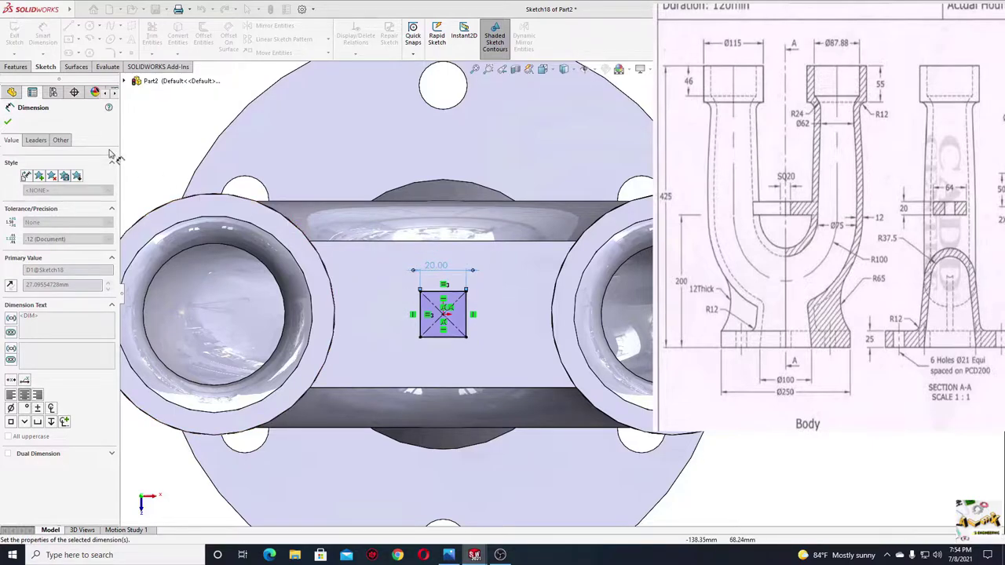
left_click(8, 123)
left_click(15, 67)
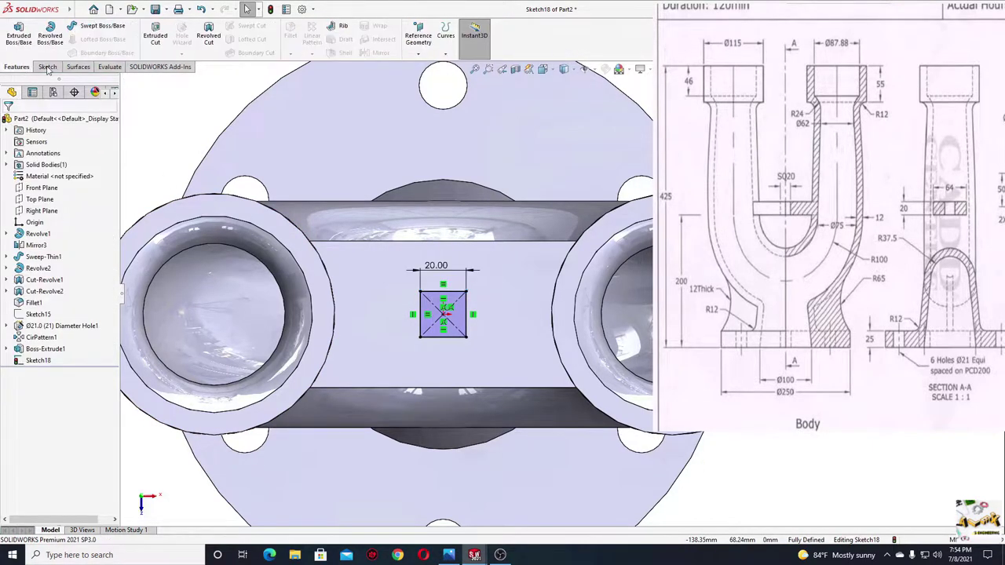
Cut the 20 mm square Up To Next through the web, leaving a square hole
left_click(156, 33)
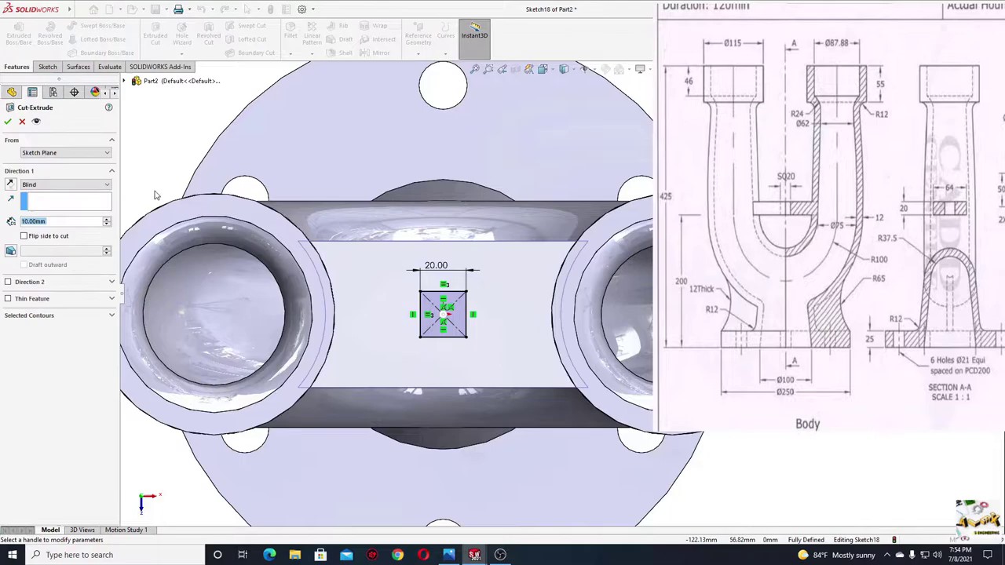
left_click(47, 189)
left_click(43, 216)
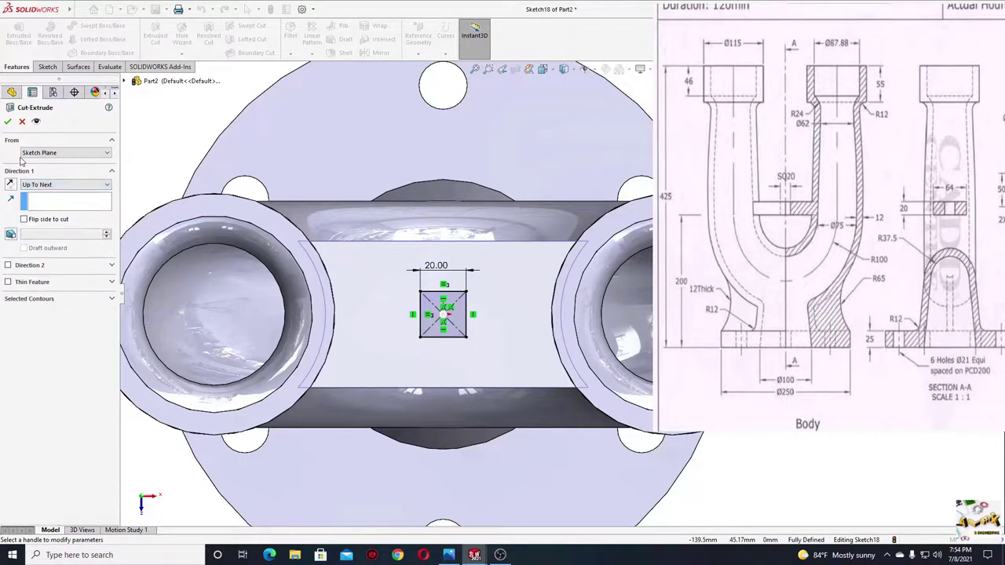
left_click(8, 123)
mouse_move(440, 314)
middle_mouse_down()
mouse_move(518, 151)
mouse_move(488, 282)
mouse_move(420, 385)
middle_mouse_up()
scroll(518, 150, "up", 3)
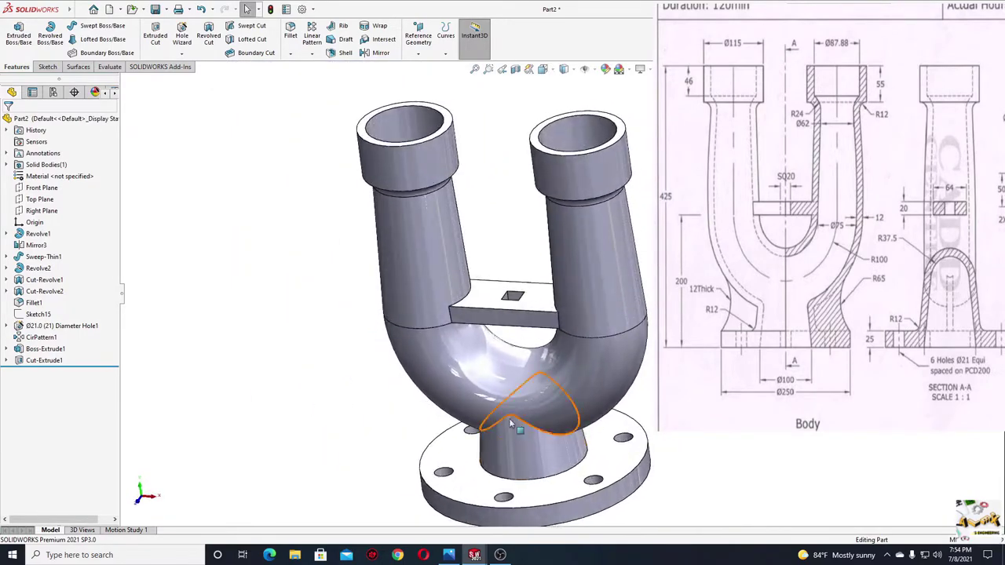
scroll(440, 377, "down", 2)
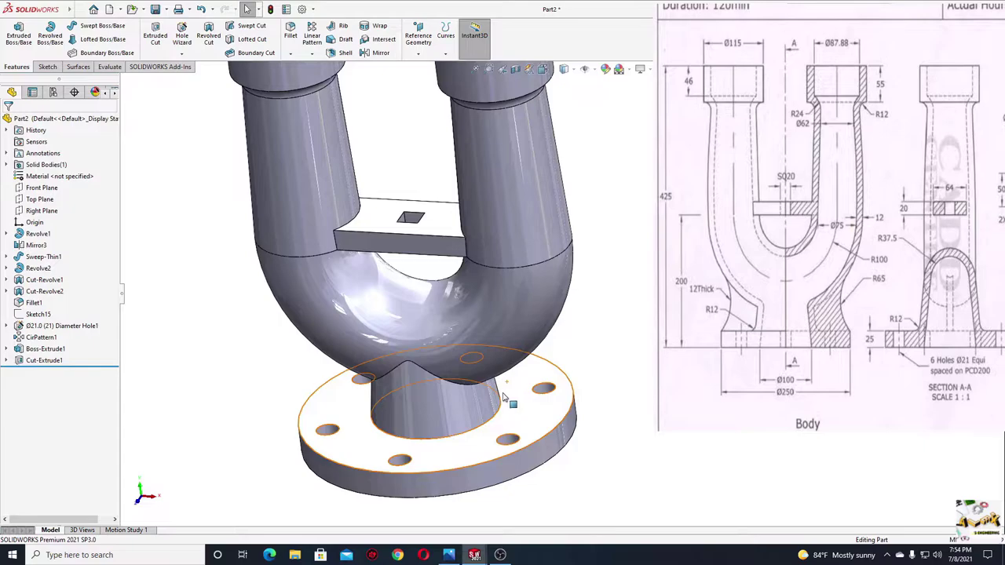
scroll(487, 362, "down", 2)
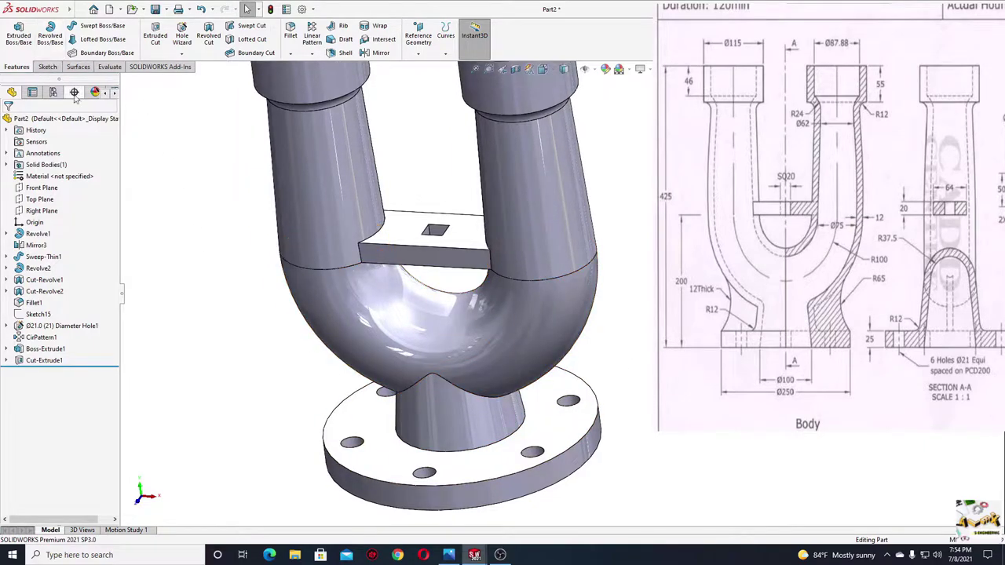
Start a Front Plane sketch and draw a three-point arc from the U-bend's outer edge to the flange top
left_click(41, 187)
left_click(69, 170)
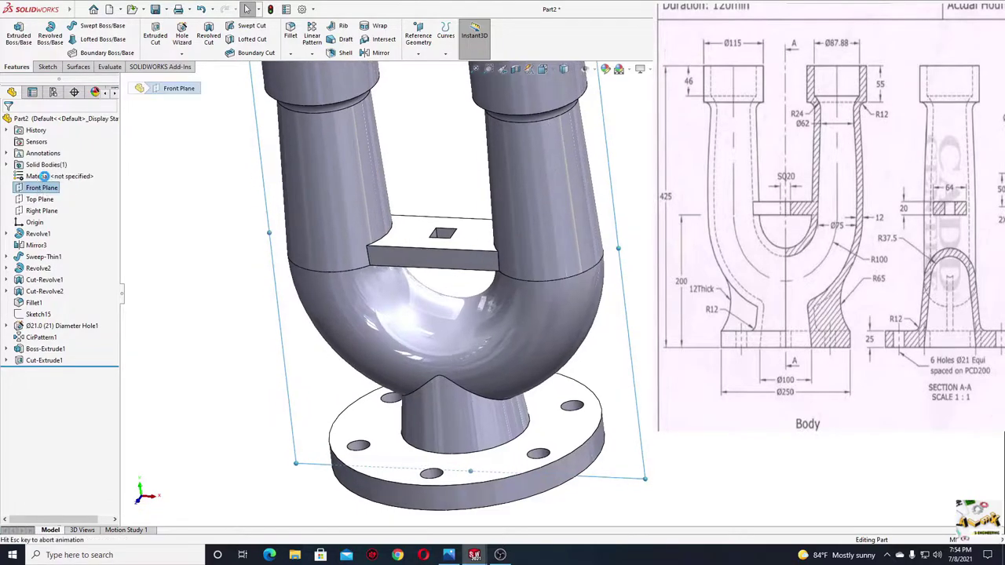
scroll(444, 366, "down", 2)
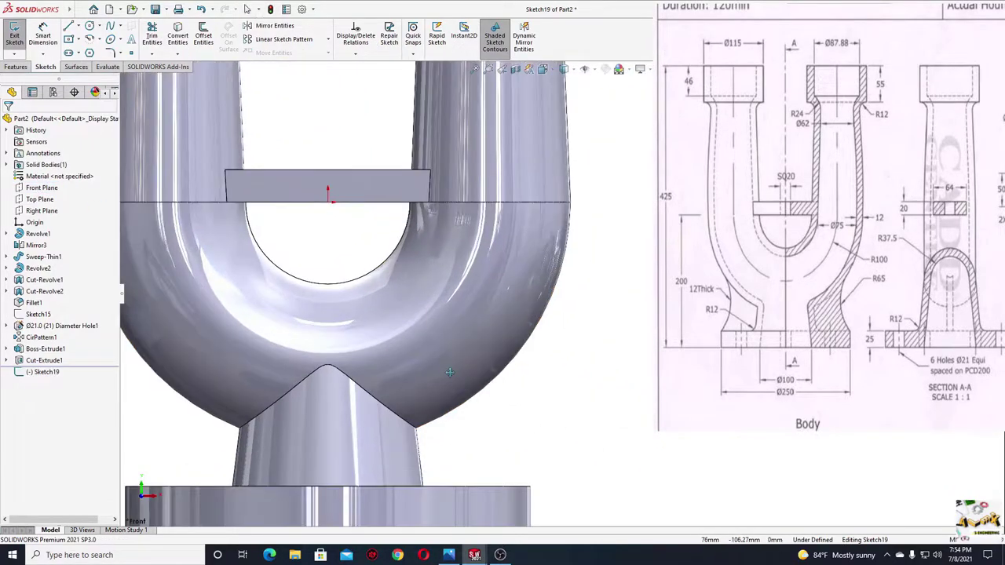
scroll(421, 334, "down", 2)
scroll(491, 330, "down", 1)
scroll(490, 411, "up", 1)
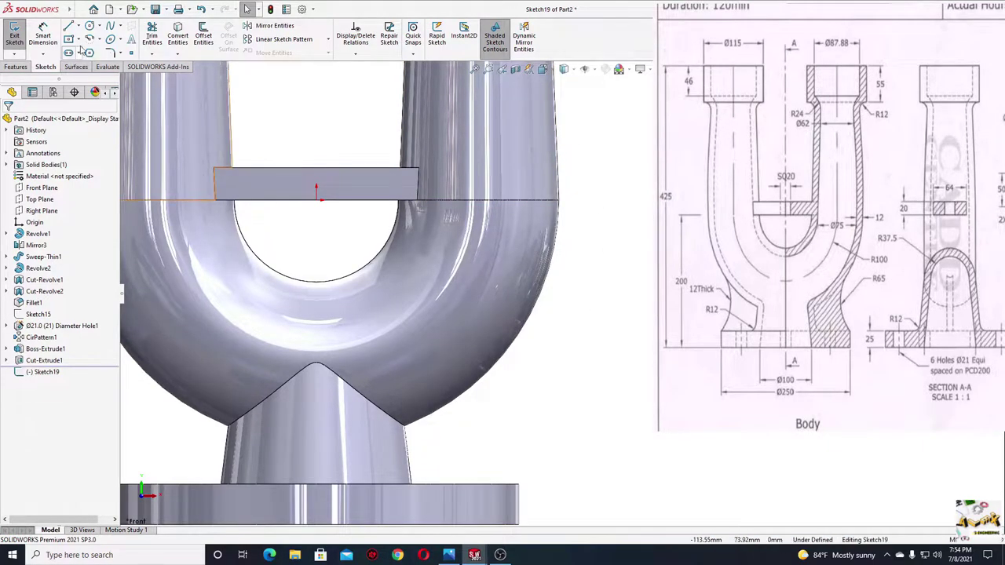
left_click(96, 39)
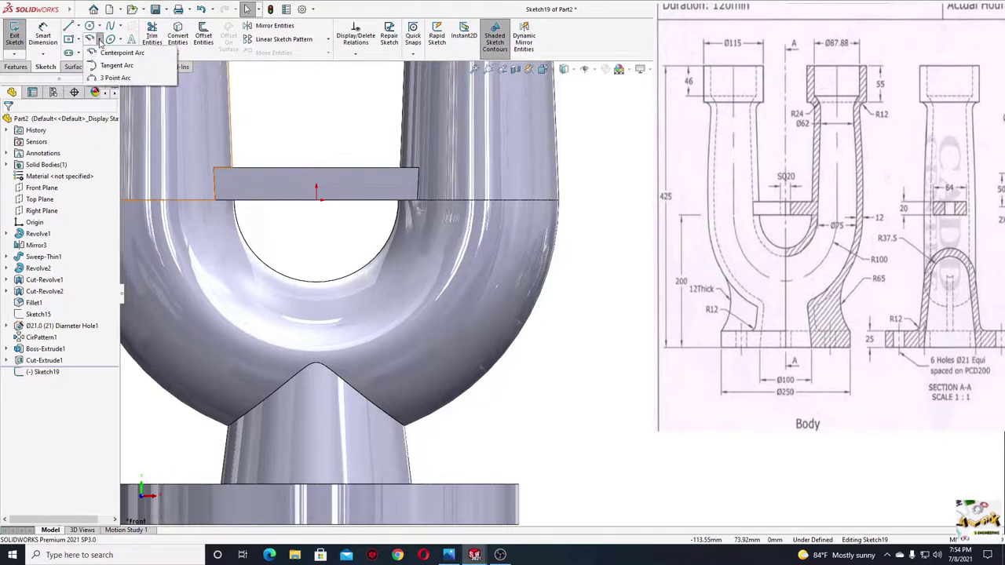
left_click(114, 77)
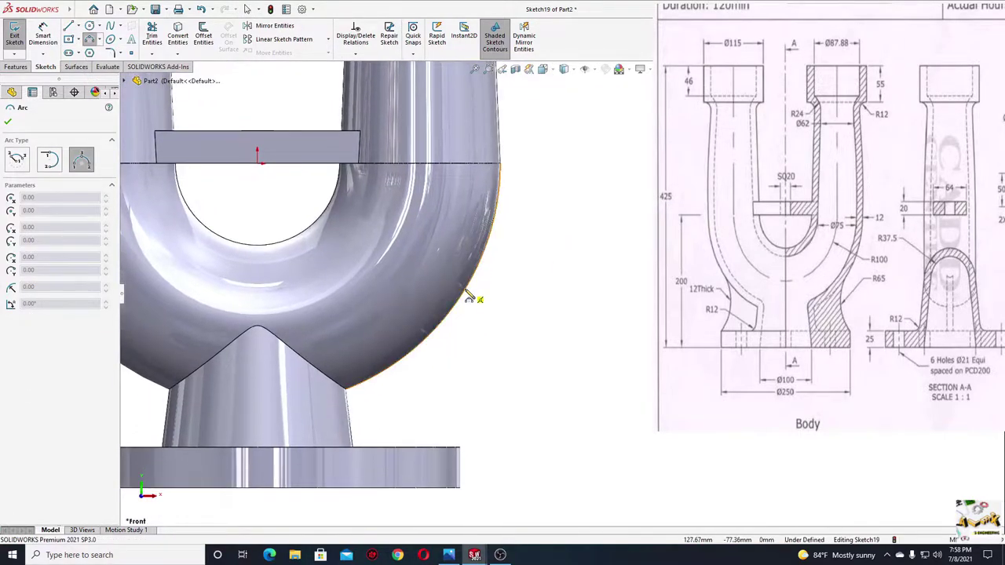
left_click(470, 289)
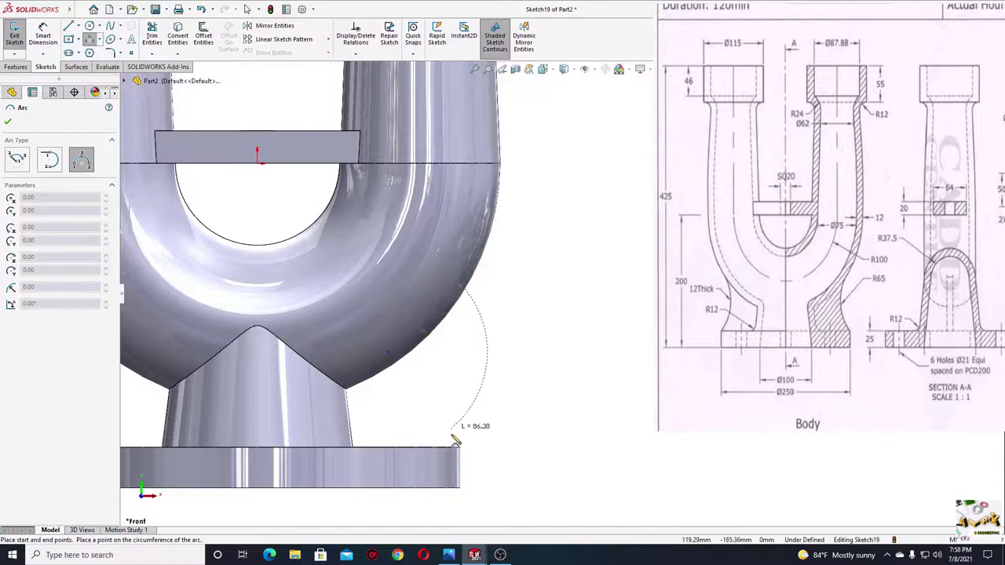
left_click(451, 445)
left_click(434, 371)
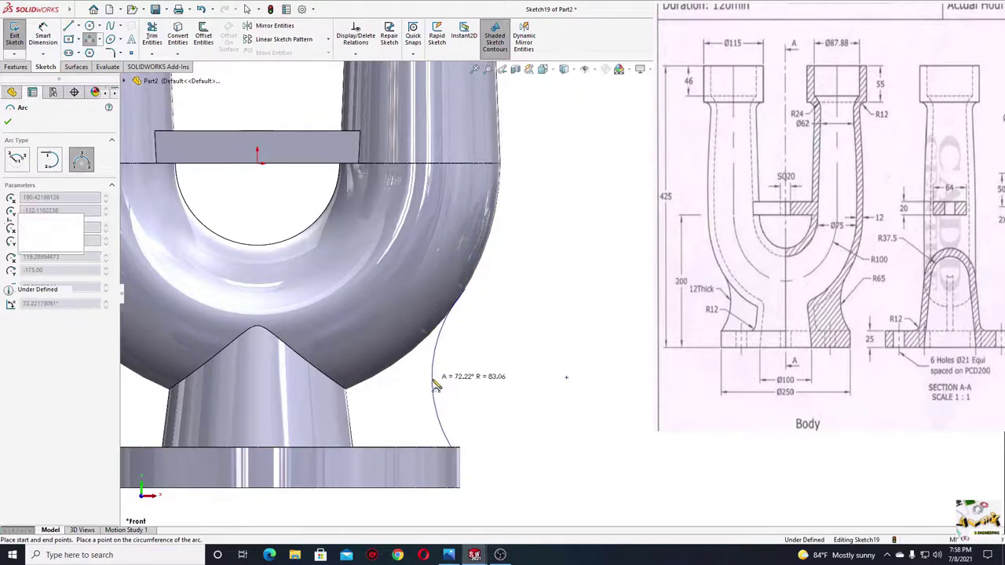
right_click(479, 320)
left_click(498, 366)
Make the arc tangent to the U-bend's outer silhouette edge
left_click(464, 302)
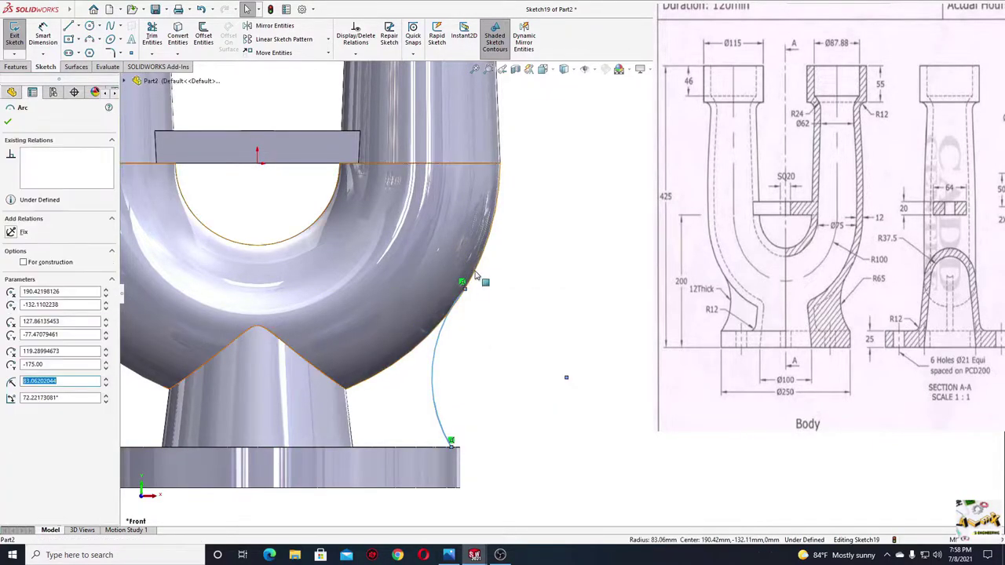
left_click(473, 272, "ctrl")
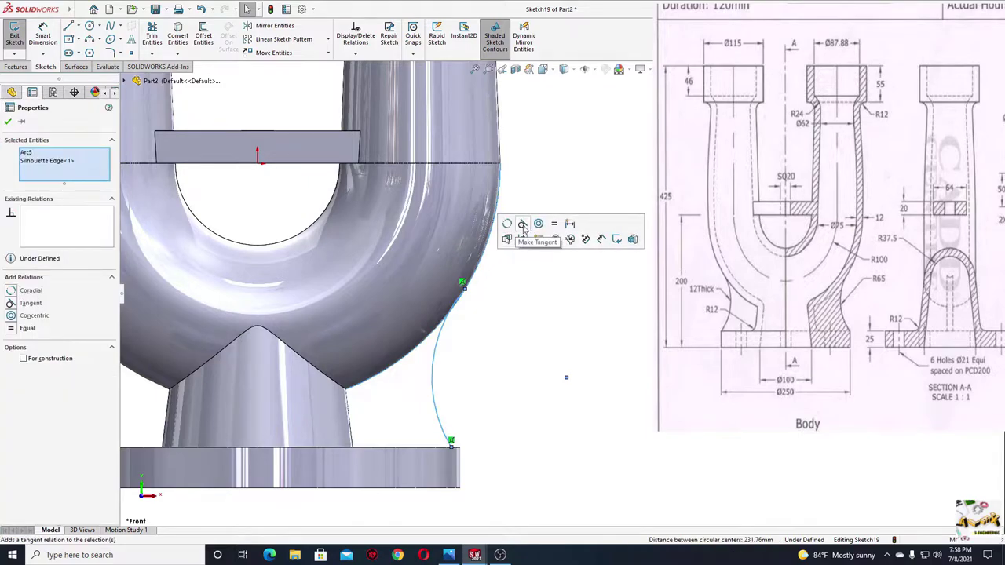
left_click(522, 224)
left_click(528, 325)
Dimension the arc's radius to 65 mm
key("d")
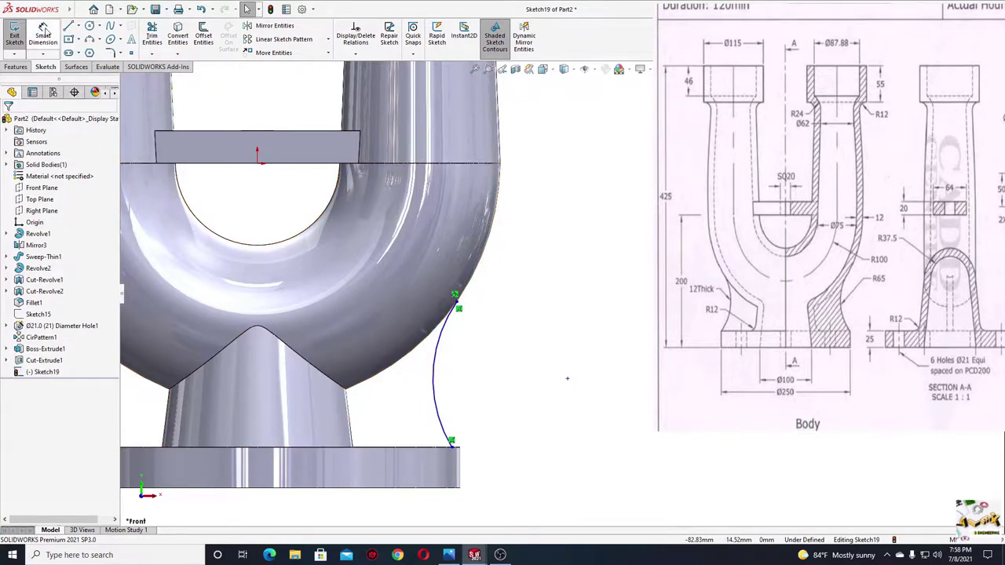
left_click(437, 366)
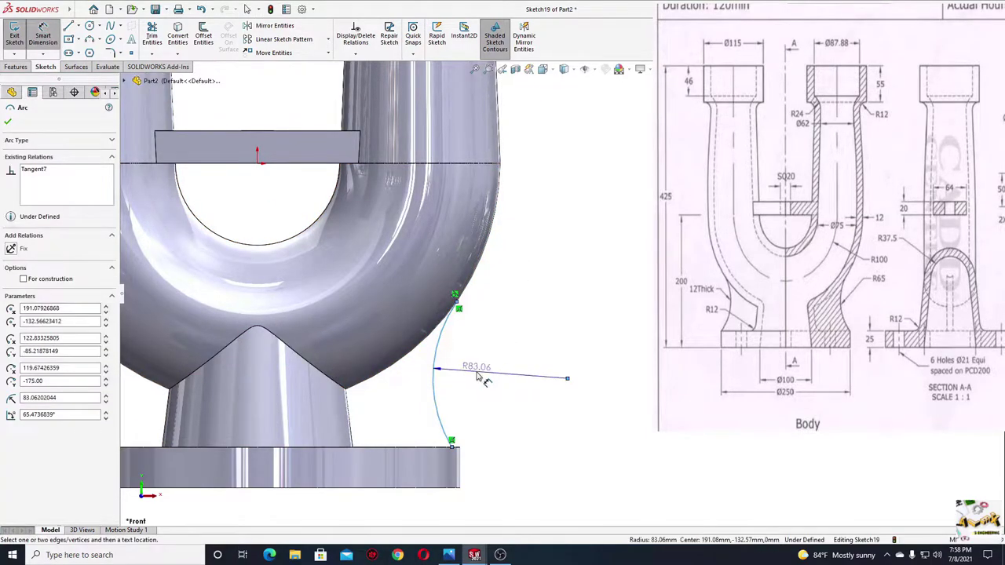
left_click(474, 369)
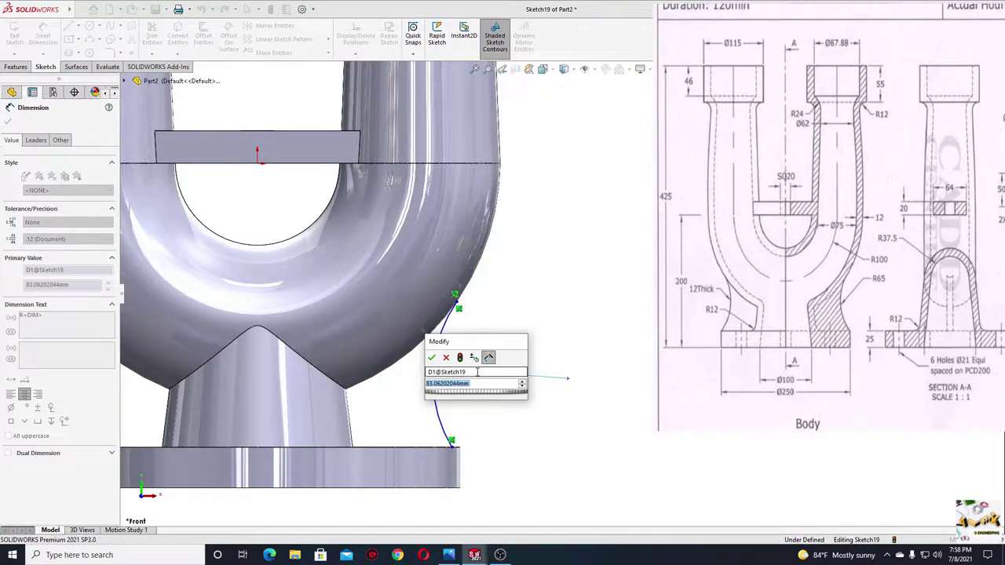
type("65")
key("Return")
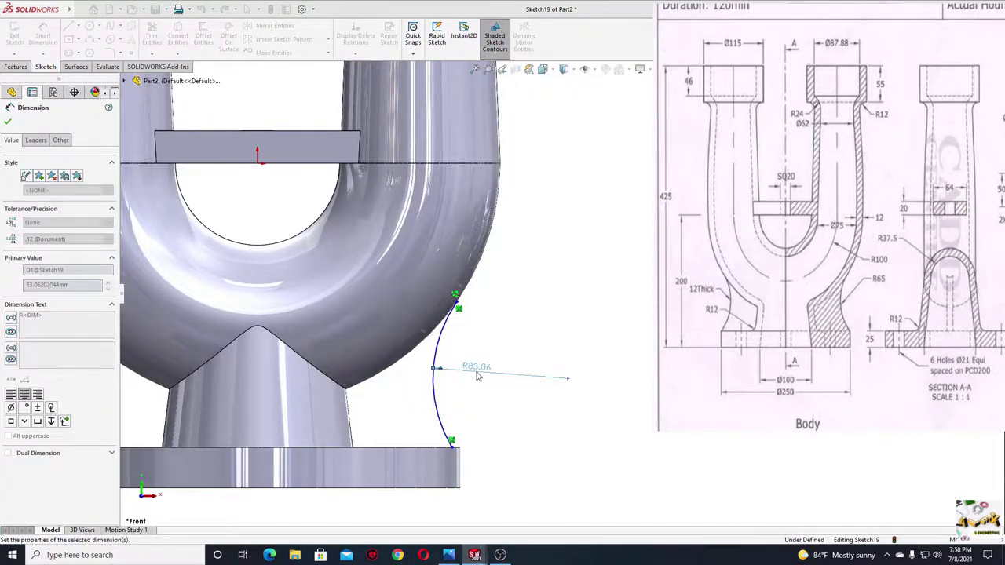
right_click(506, 297)
left_click(532, 327)
Draw a short vertical line at the arc's end to close the profile toward the flange
key("l")
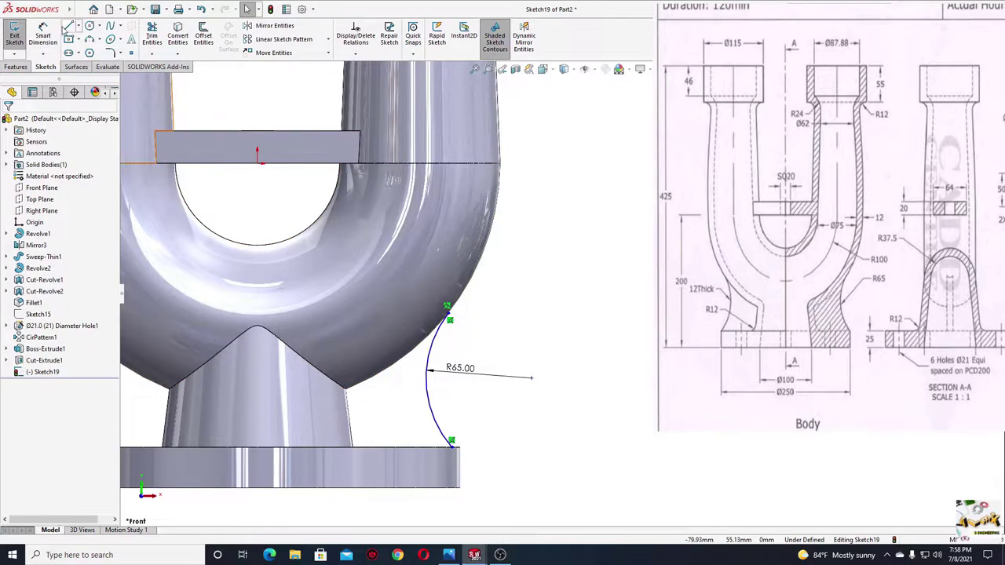
left_click(449, 318)
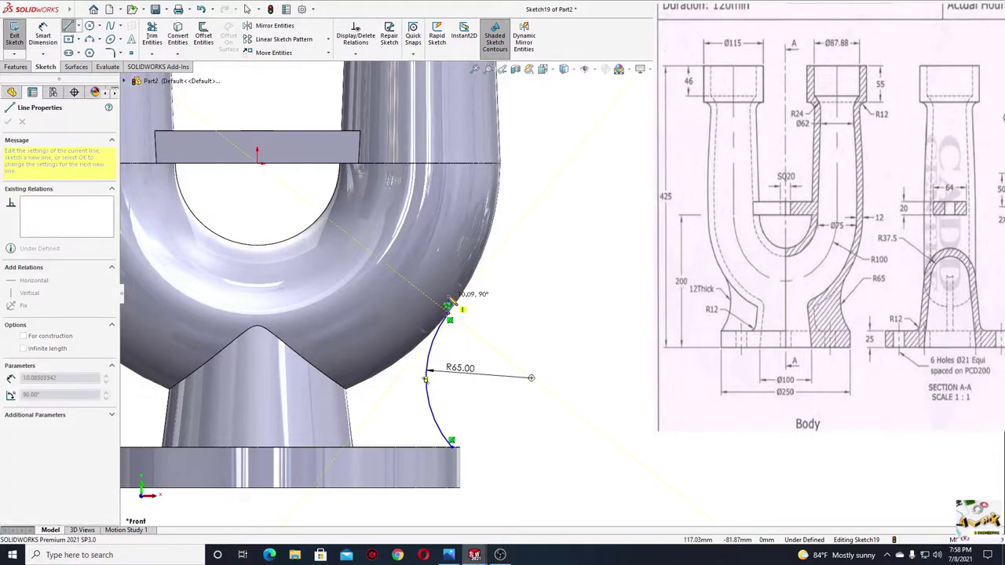
left_click(448, 305)
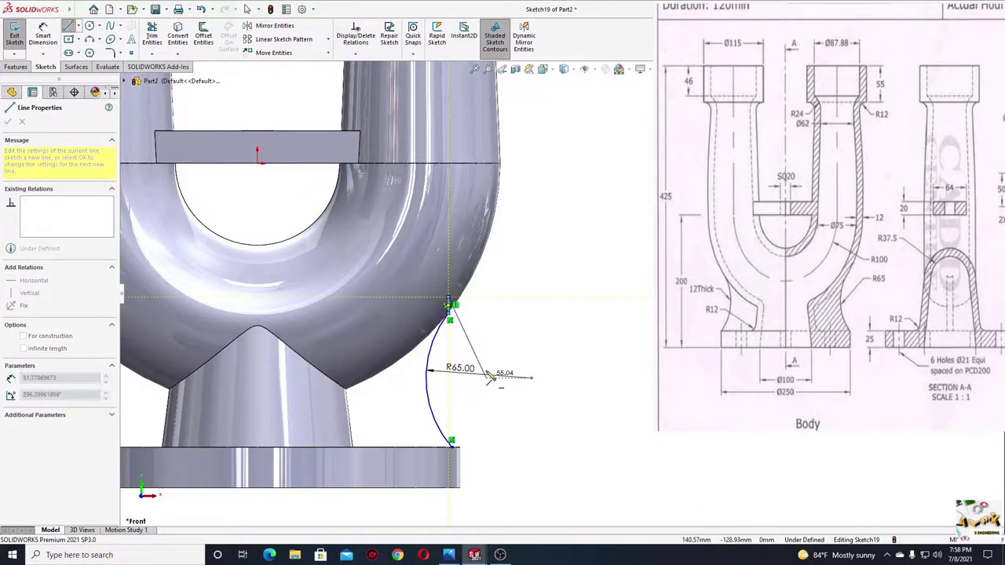
key("Escape")
left_click(68, 26)
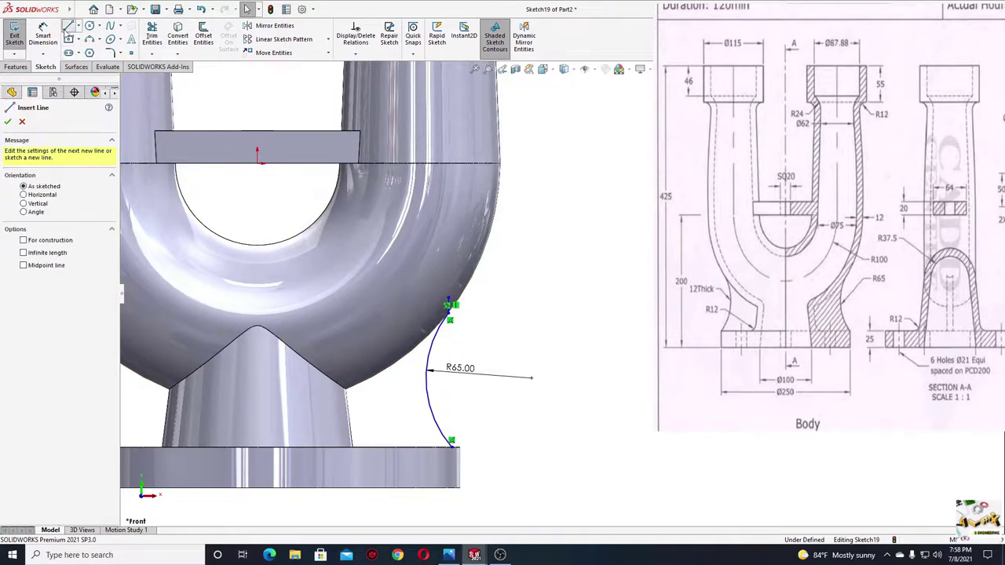
left_click(452, 446)
right_click(471, 463)
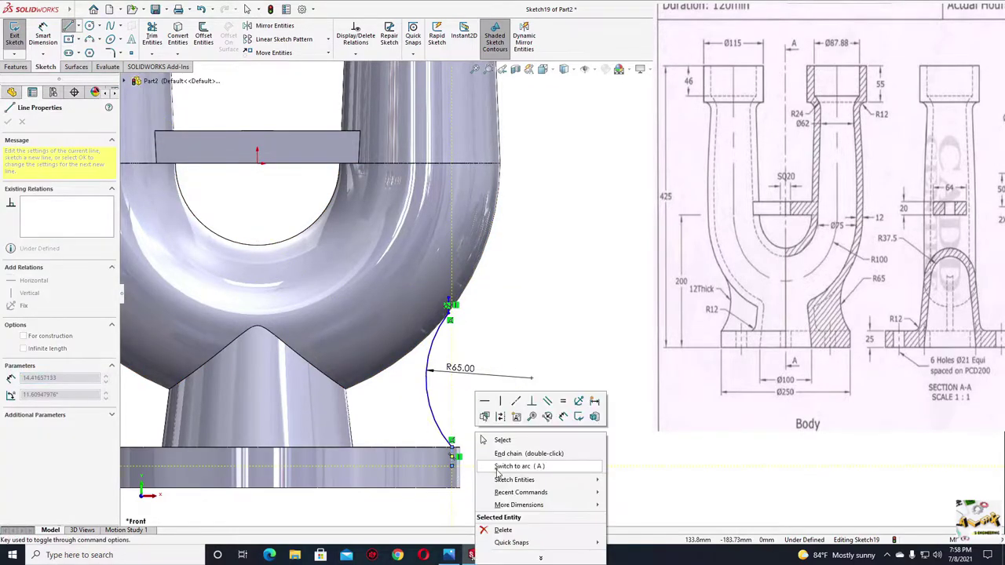
left_click(503, 450)
key("Escape")
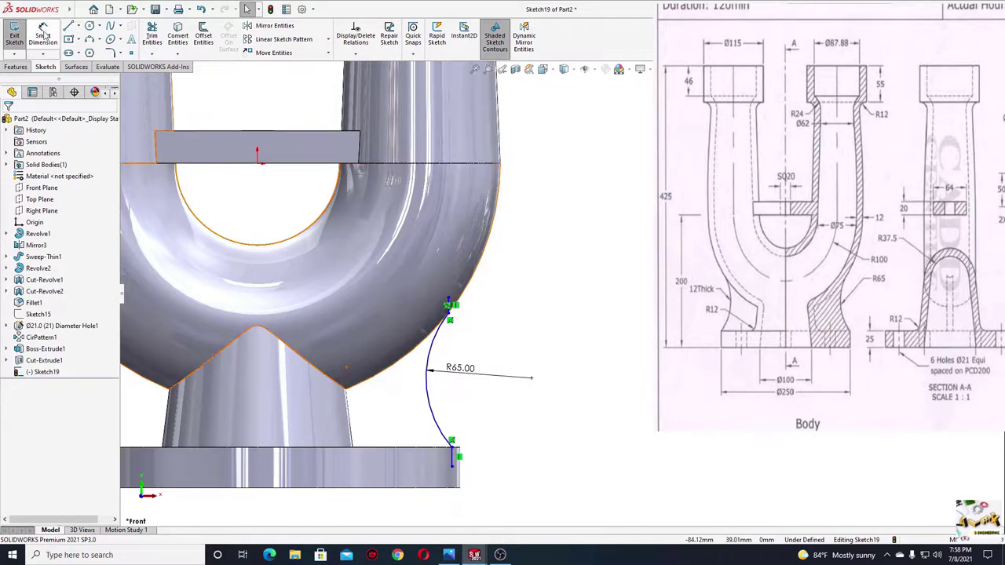
scroll(453, 444, "down", 3)
scroll(506, 424, "down", 2)
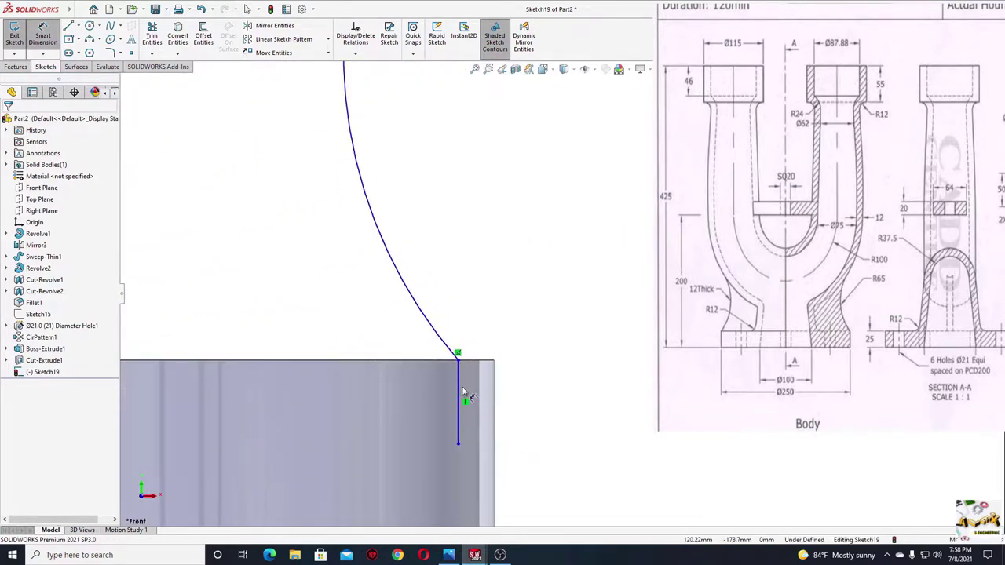
Dimension the line 0.50 mm from the flange's outer edge
left_click(462, 391)
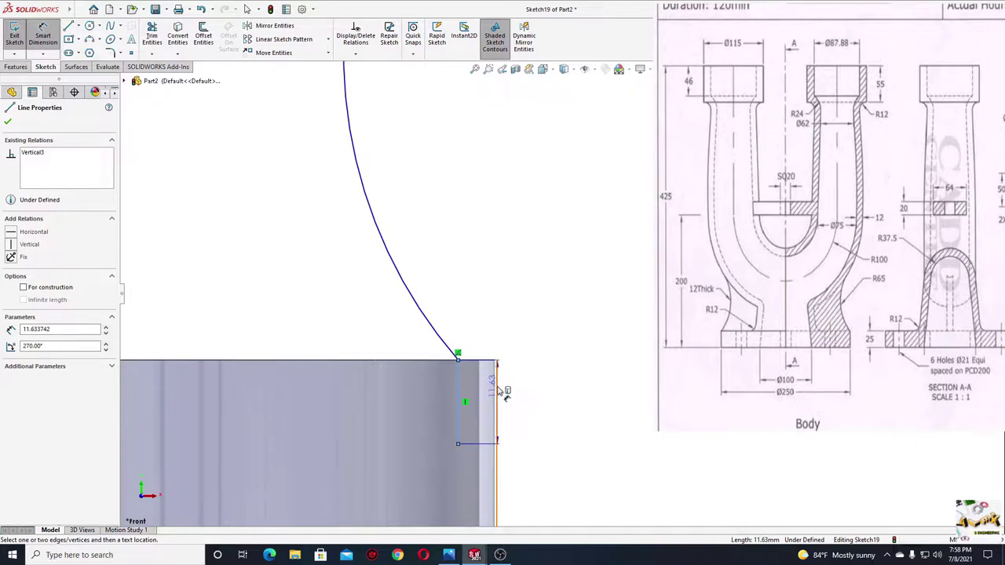
left_click(498, 390)
left_click(482, 315)
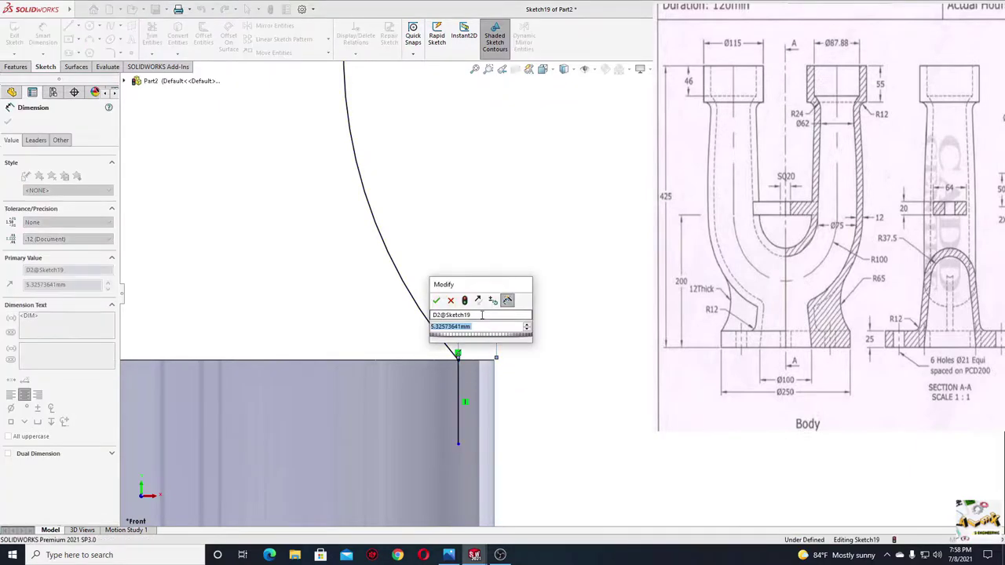
type("0.5")
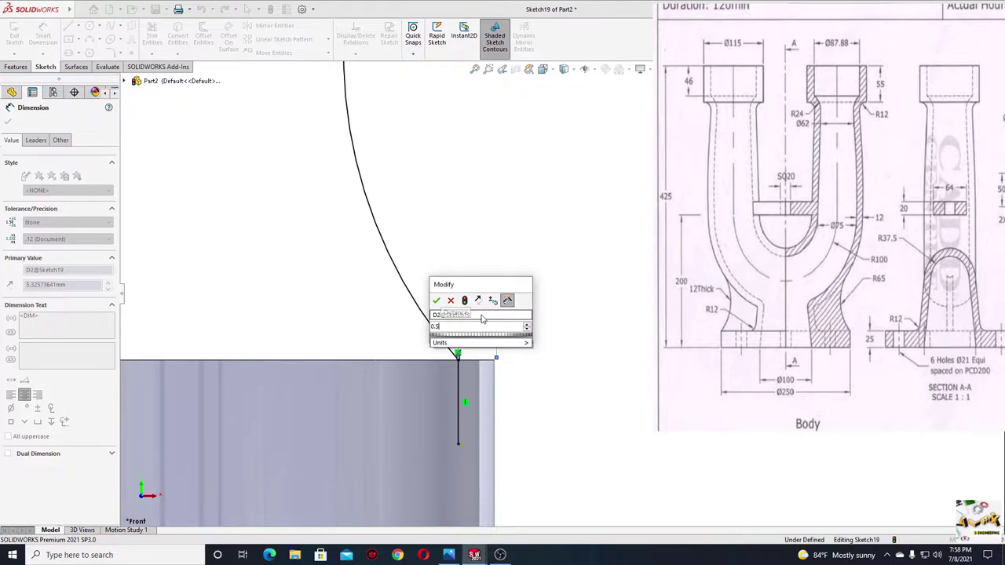
key("Escape")
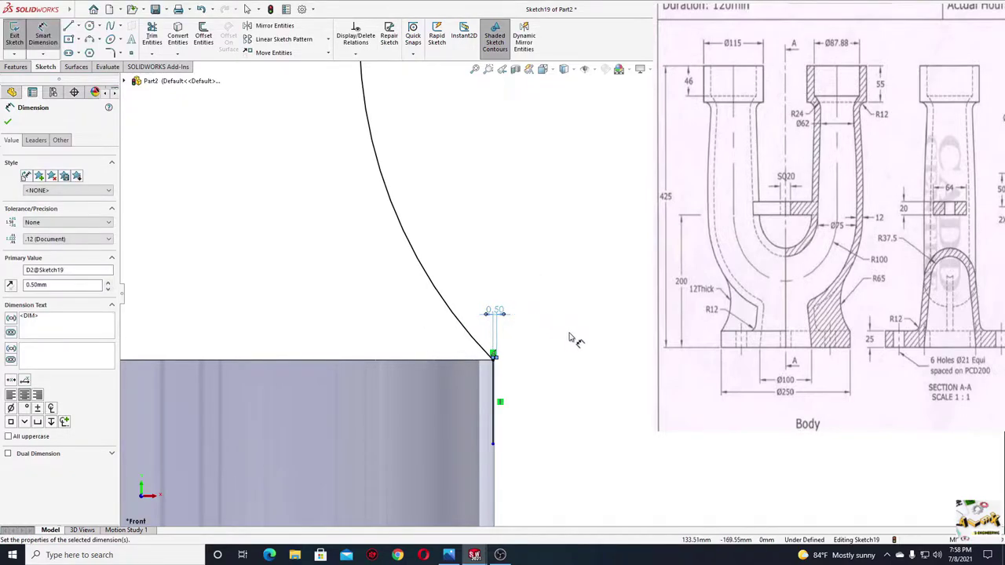
right_click(573, 338)
left_click(586, 354)
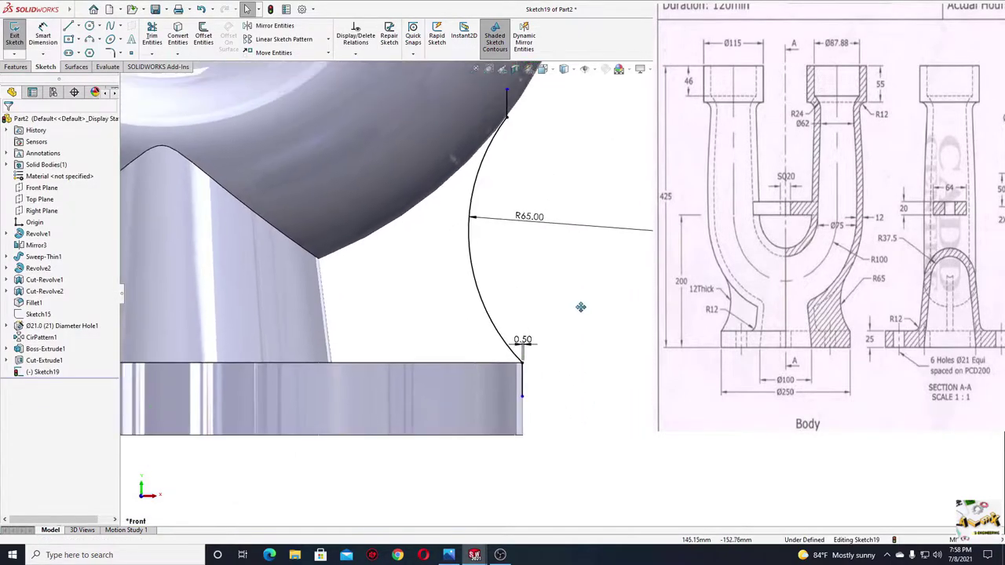
right_click(577, 236)
key("Escape")
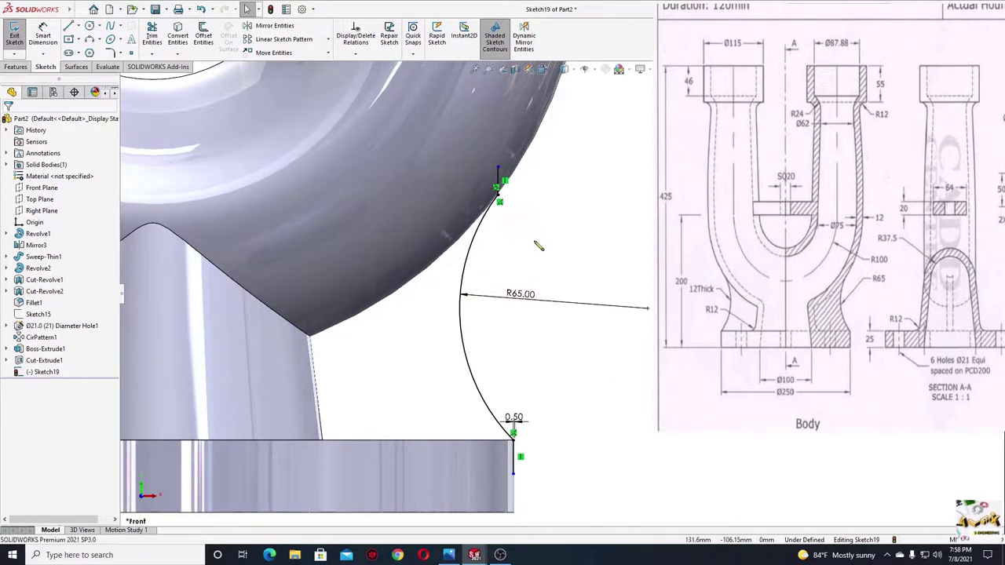
scroll(534, 240, "up", 1)
scroll(548, 291, "up", 1)
key("Escape")
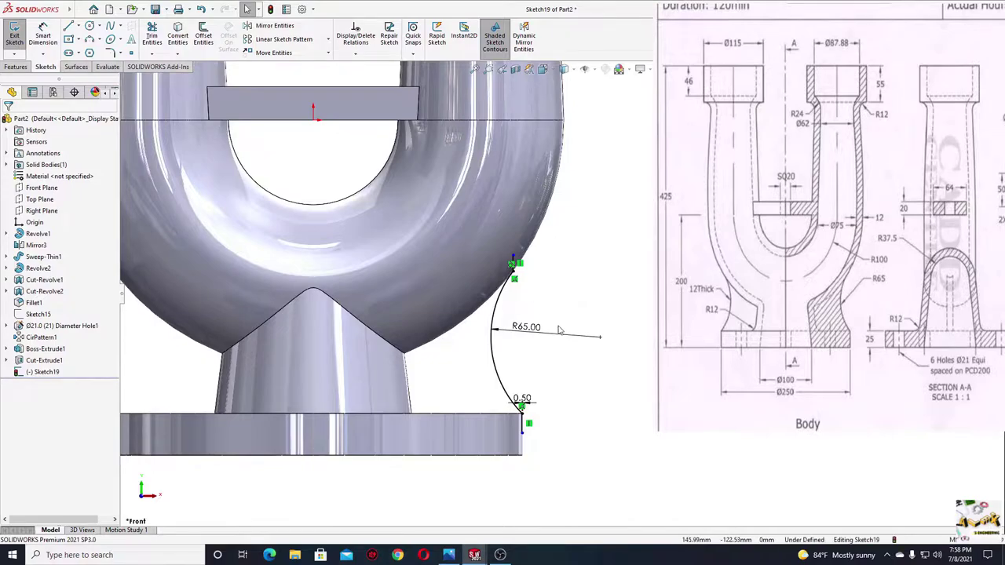
middle_click_drag(559, 330, 286, 311)
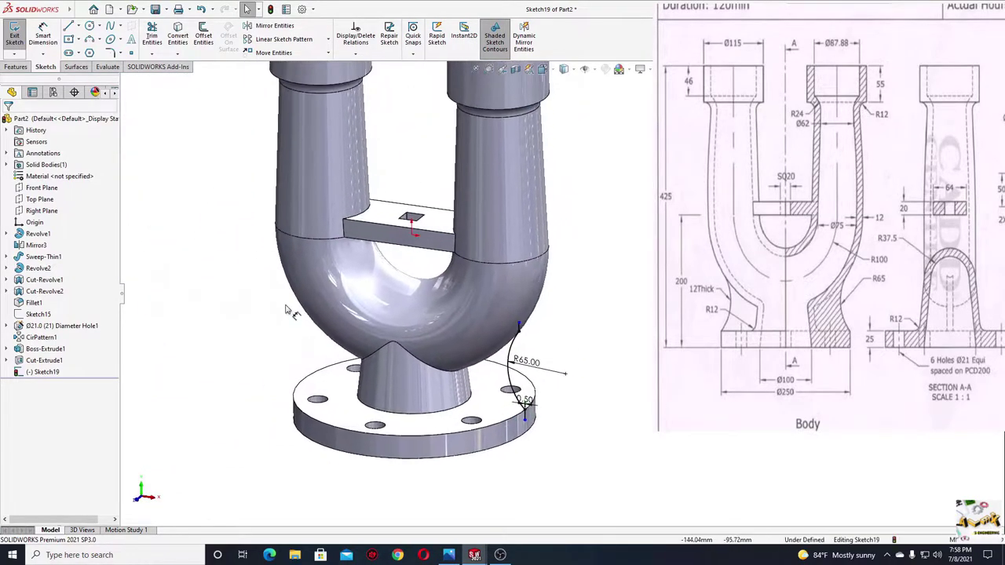
Turn the arc sketch into a 12 mm thick rib joining the body to the flange
left_click(16, 68)
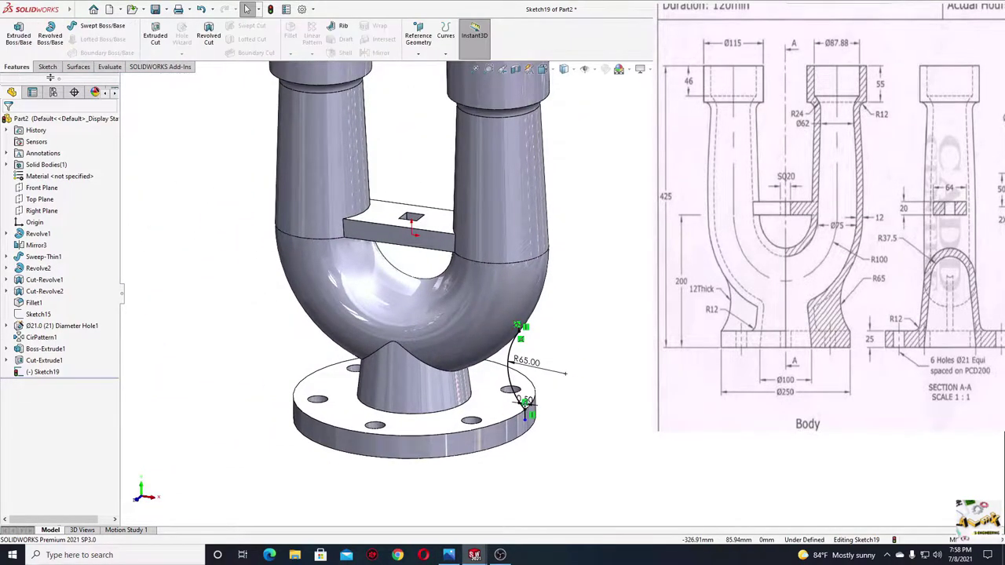
left_click(343, 29)
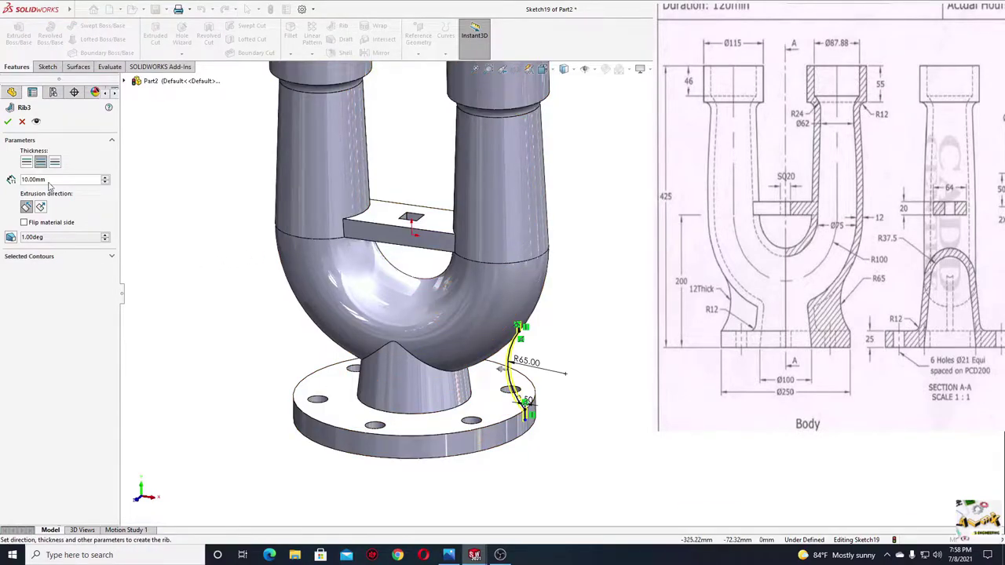
type("12")
key("Return")
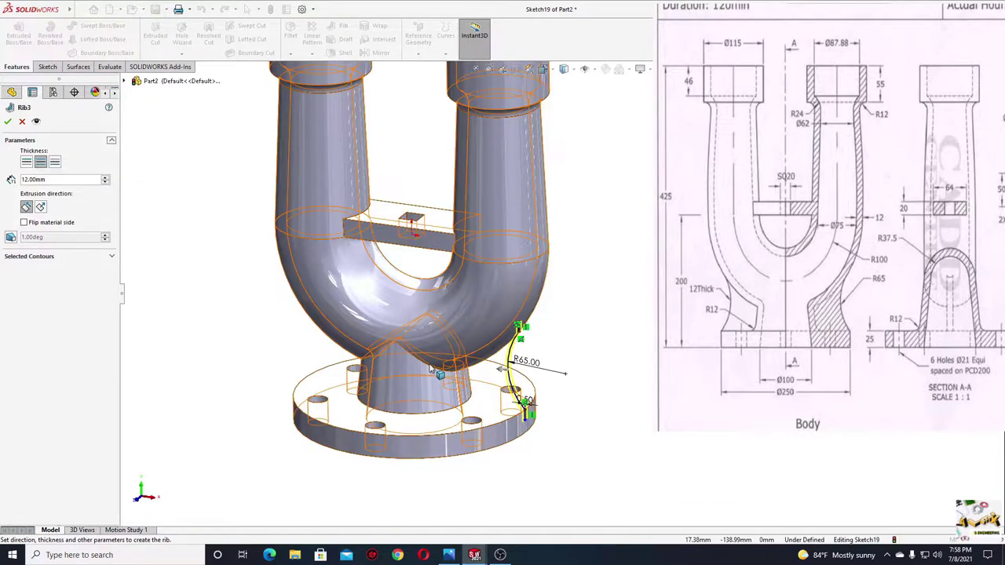
scroll(571, 408, "down", 3)
scroll(513, 382, "up", 3)
scroll(490, 330, "down", 3)
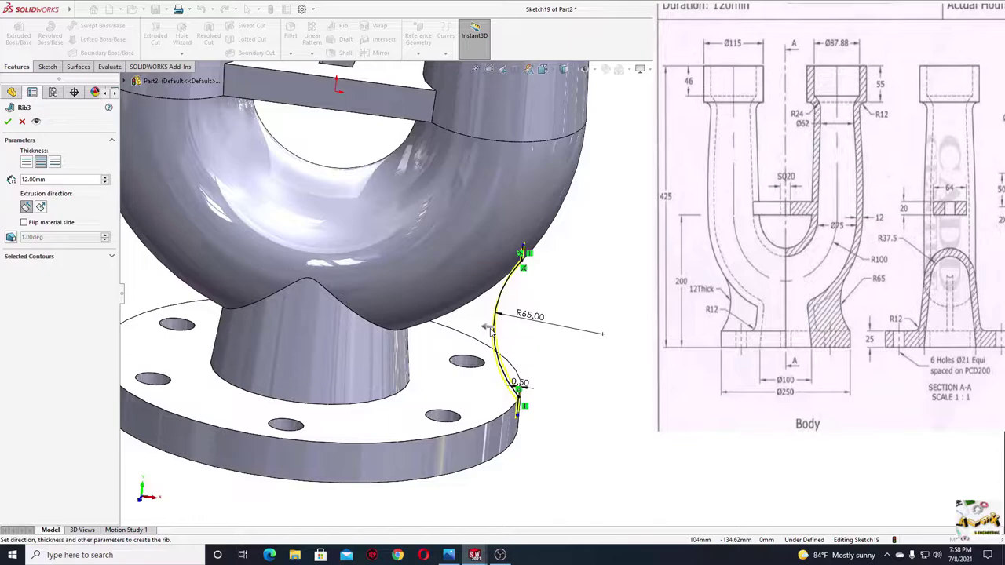
scroll(354, 353, "up", 3)
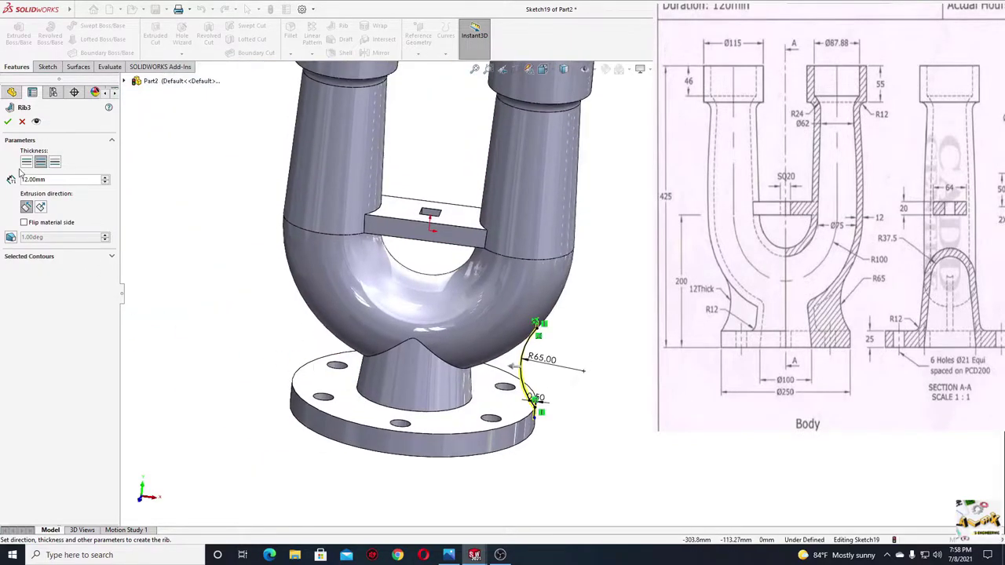
left_click(8, 122)
Mirror Rib3 across the Right Plane
mouse_move(259, 346)
middle_mouse_down()
mouse_move(301, 356)
mouse_move(294, 337)
mouse_move(337, 359)
mouse_move(564, 406)
middle_mouse_up()
key("ctrl+7")
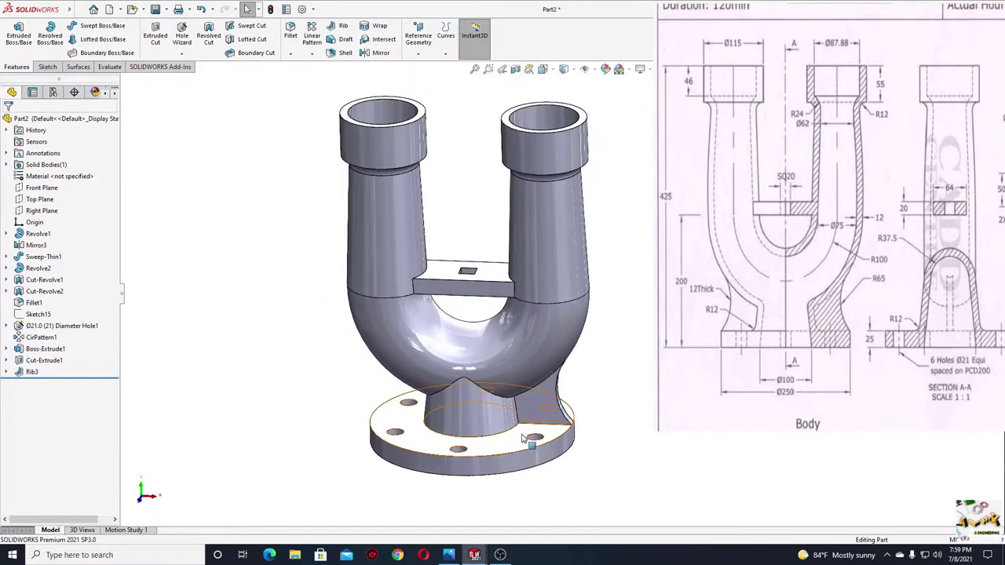
middle_click_drag(274, 343, 312, 327)
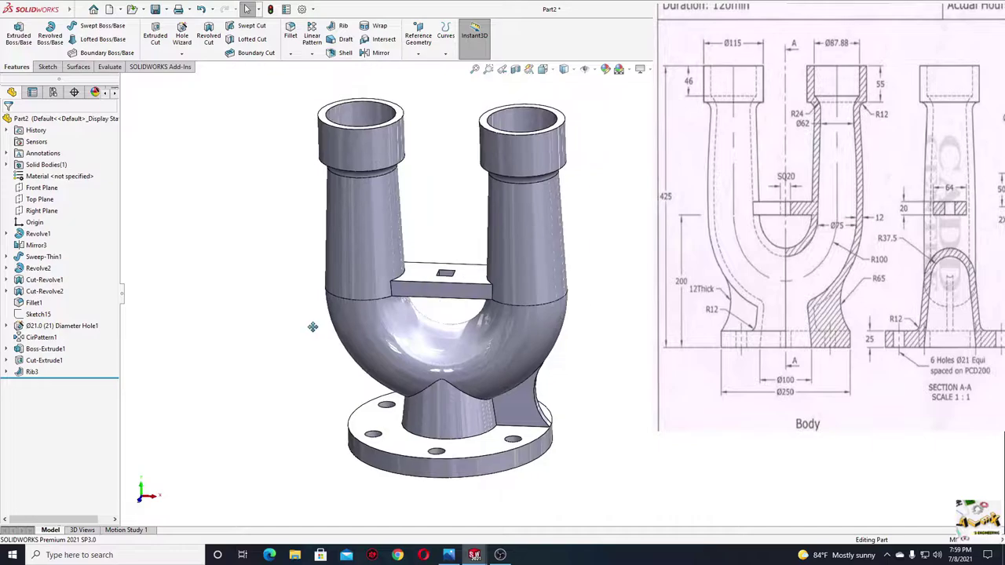
left_click(380, 53)
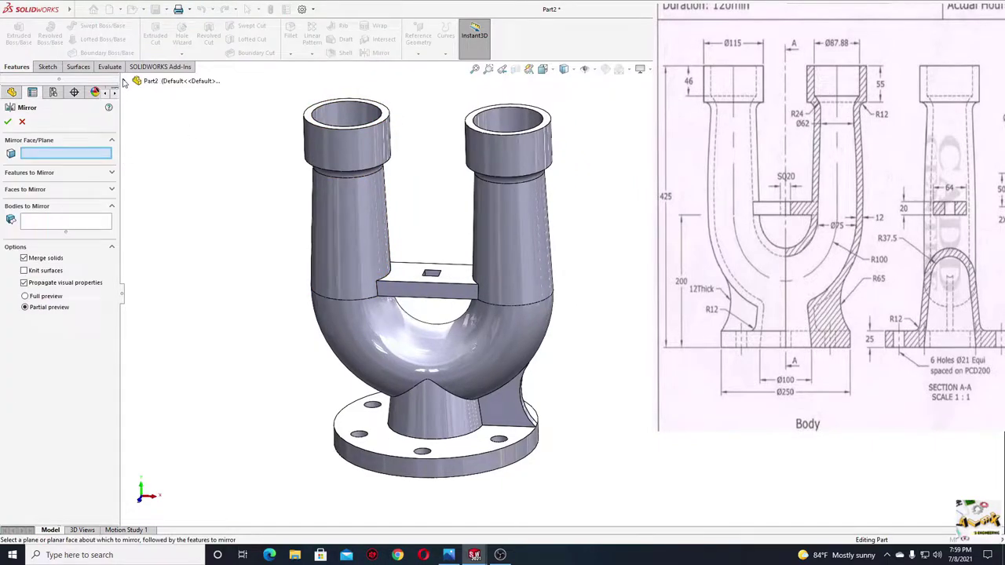
left_click(126, 81)
left_click(168, 173)
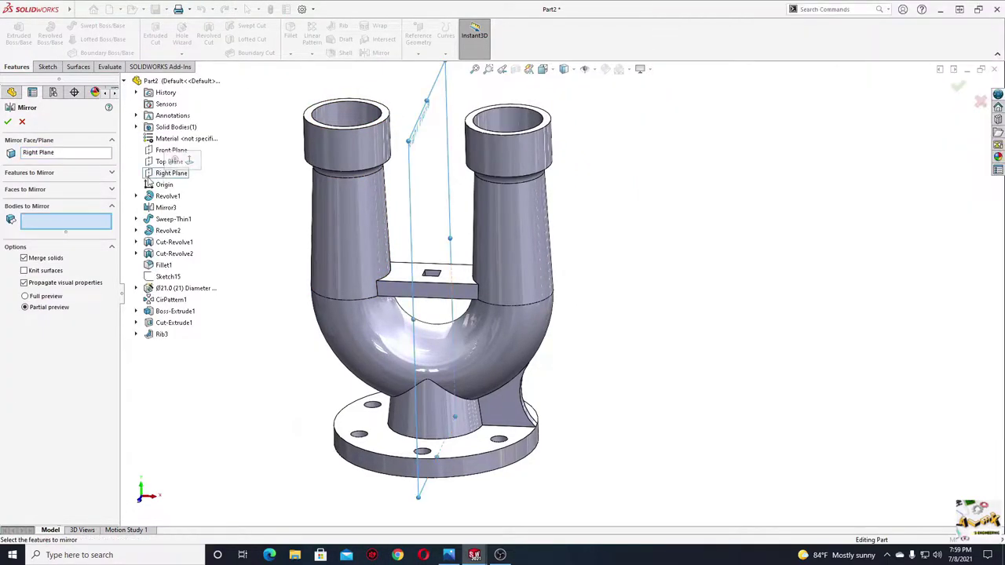
left_click(50, 175)
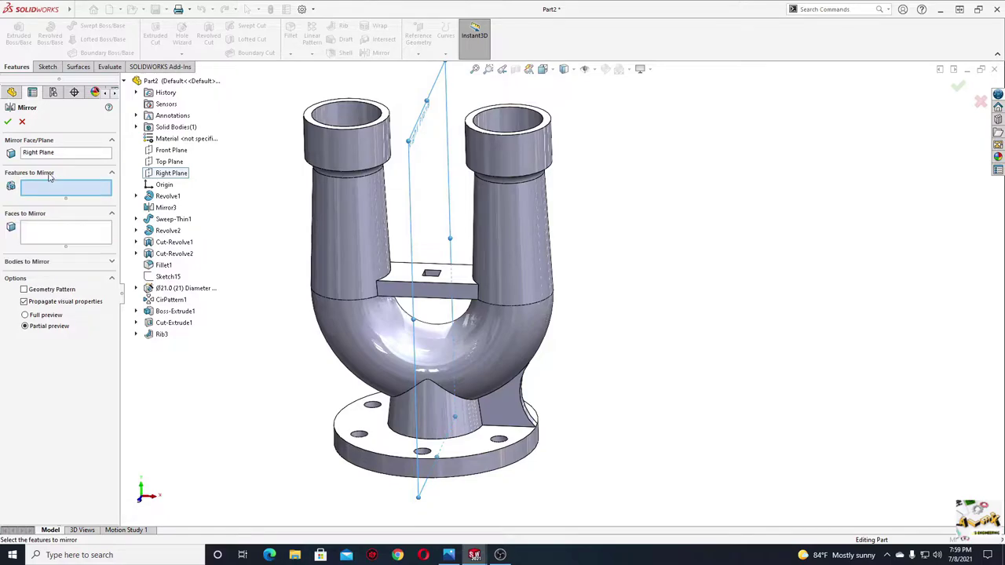
left_click(163, 335)
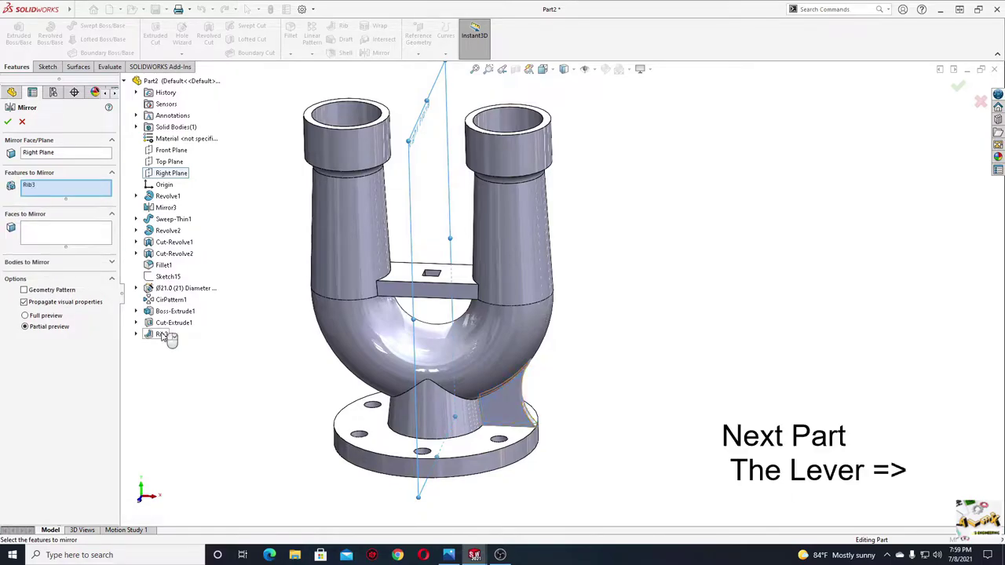
left_click(7, 122)
Rotate the Lever part to a flat side-on view and bring up the reference drawing image
middle_click_drag(287, 398, 362, 396)
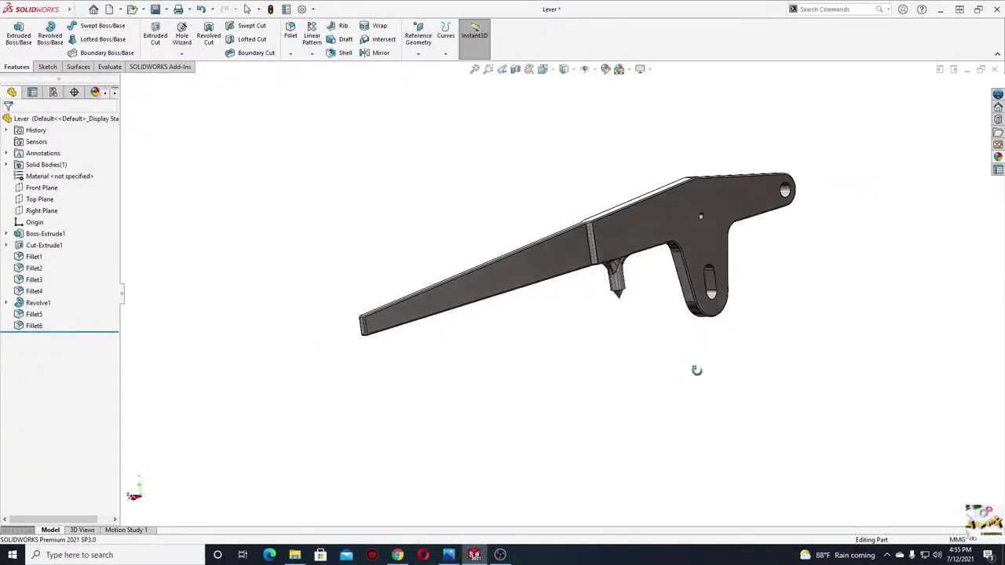
middle_click_drag(801, 345, 879, 408)
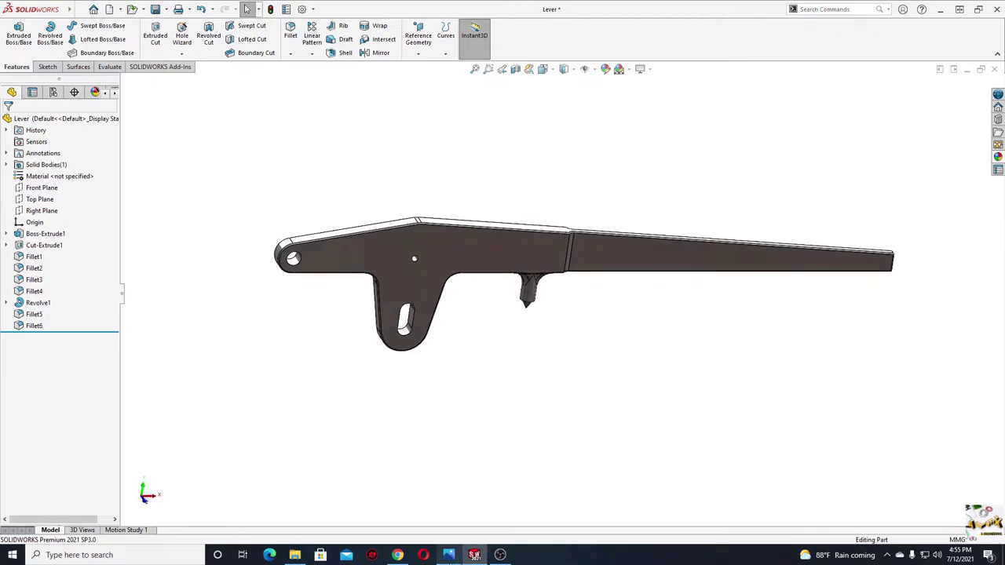
key("alt+Tab")
Dismiss the print dialog and view the lever drawing scan full screen in Photos
left_click(805, 60)
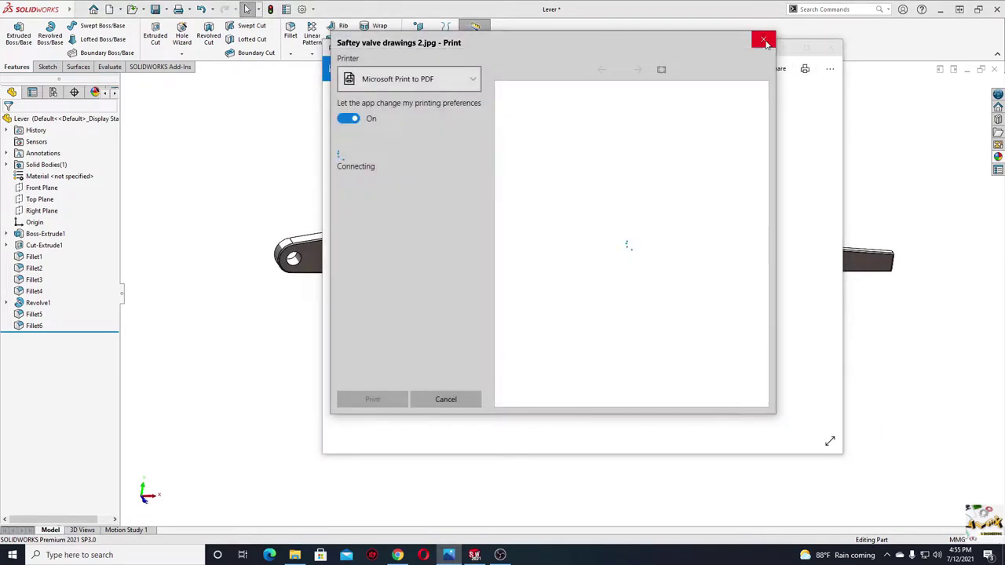
left_click(762, 38)
left_click(808, 48)
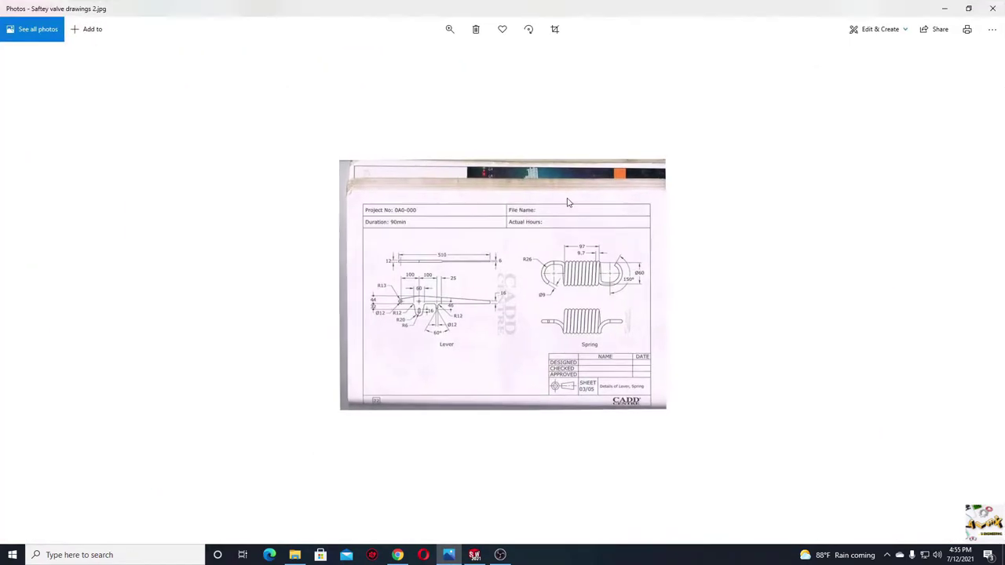
scroll(424, 351, "down", 1)
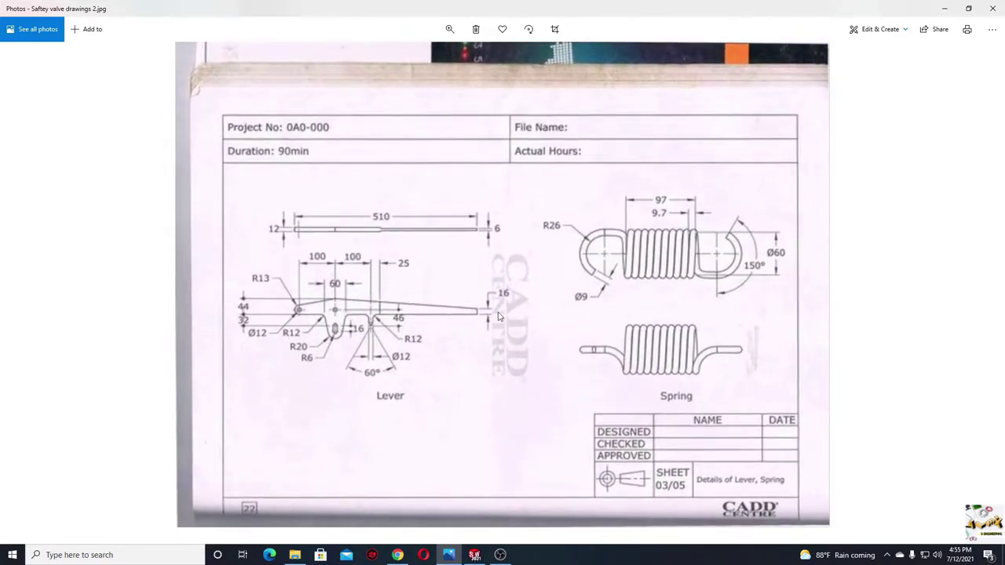
scroll(247, 287, "down", 3)
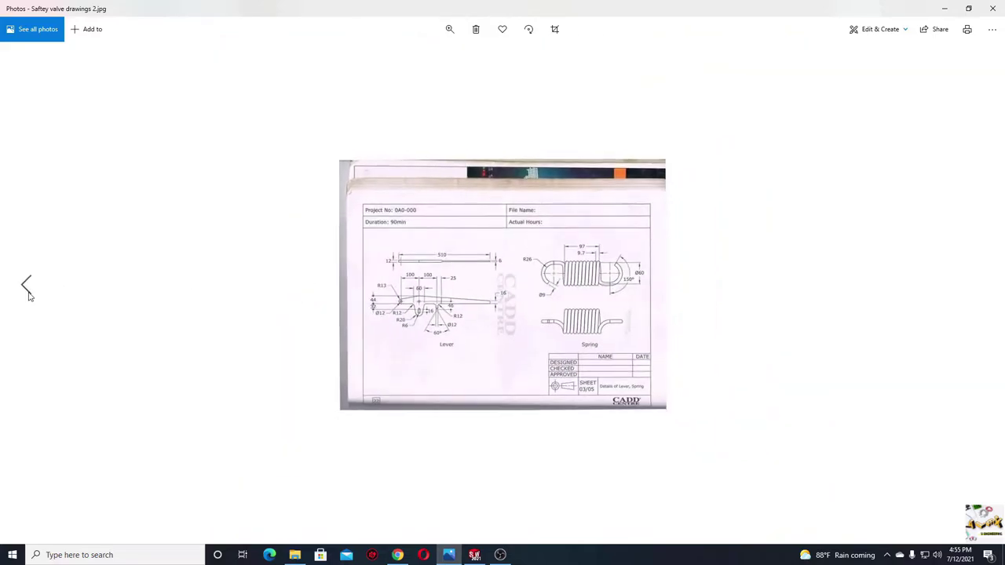
Flip back to the safety valve assembly sheet, then forward to the Lever and Spring sheet
left_click(26, 292)
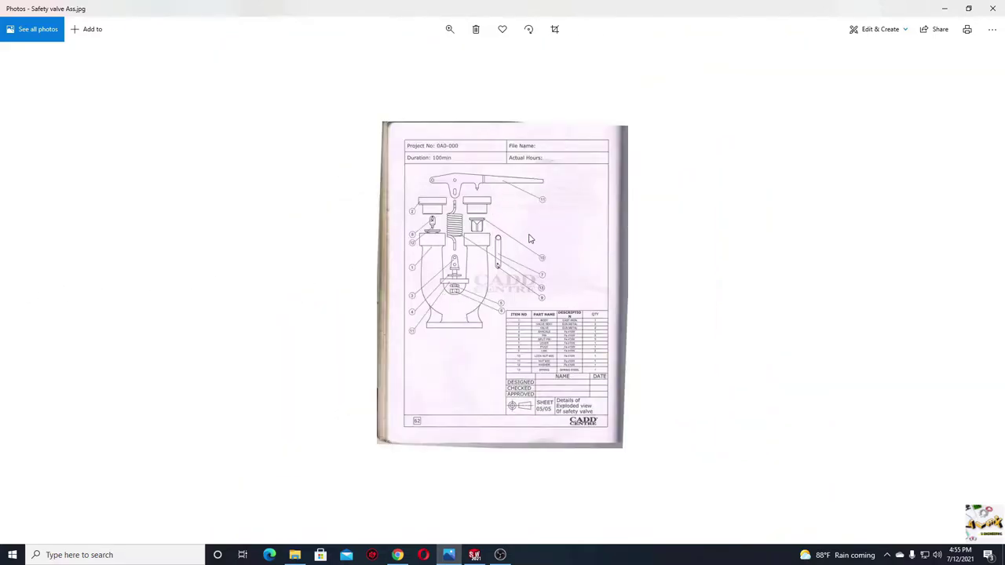
scroll(529, 238, "up", 2)
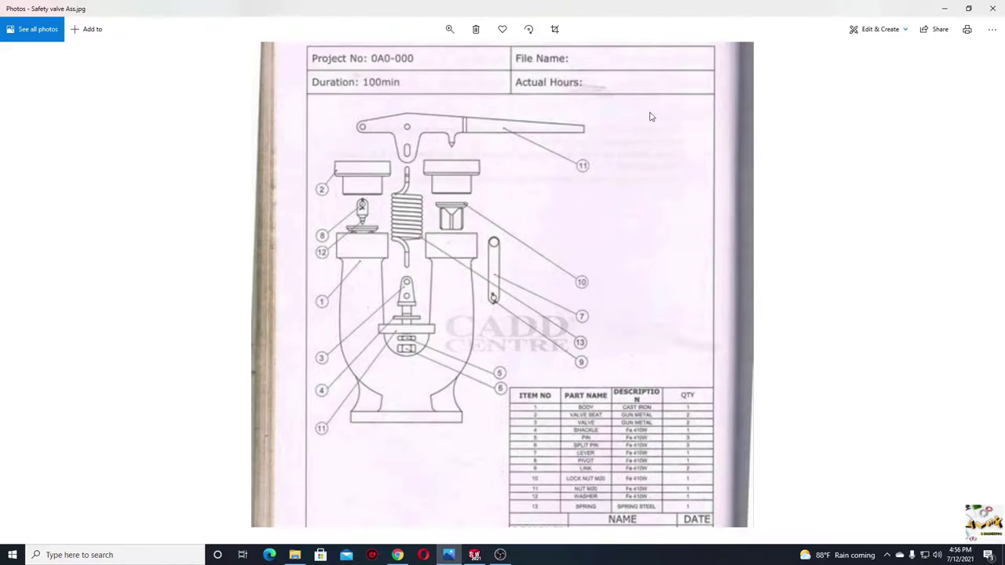
scroll(828, 97, "down", 3)
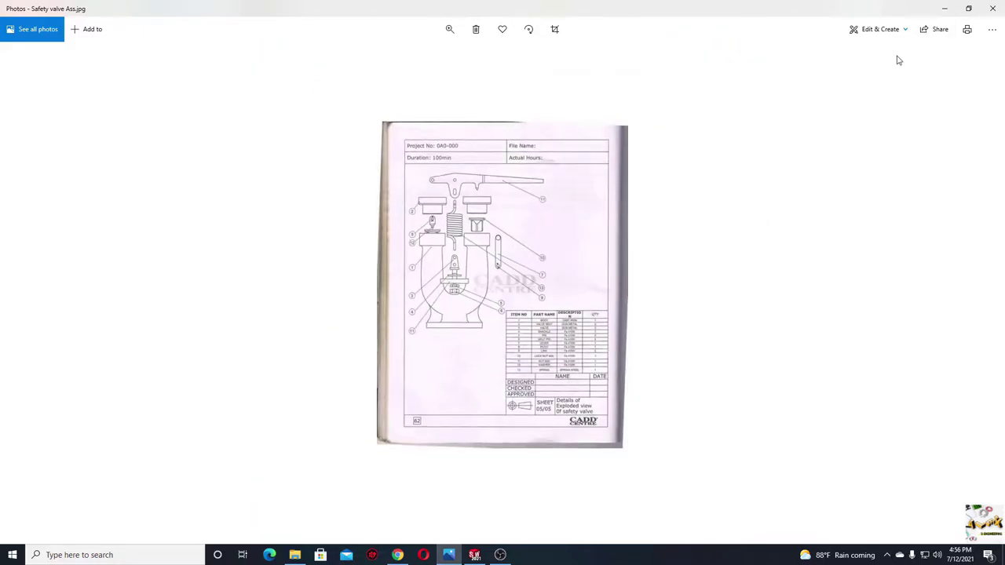
left_click(983, 284)
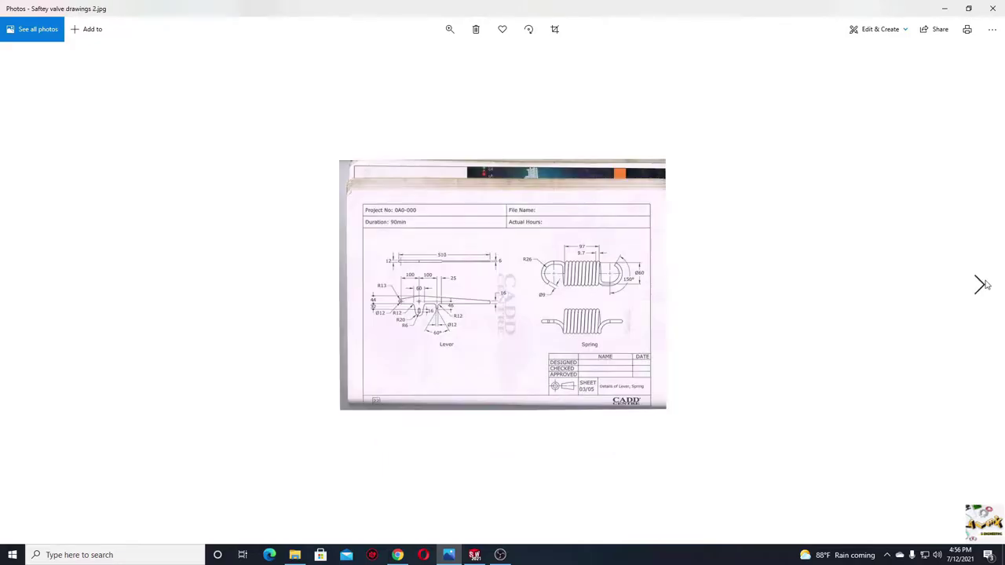
Restore and shorten the Photos window, minimize it, and start a new SOLIDWORKS document
left_click(968, 7)
left_click_drag(650, 42, 231, 96)
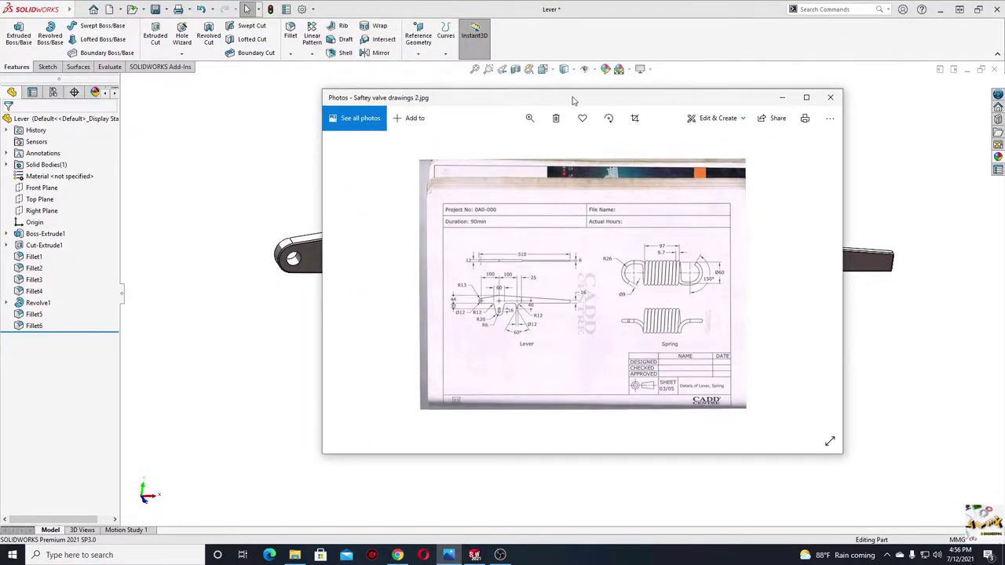
left_click(781, 96)
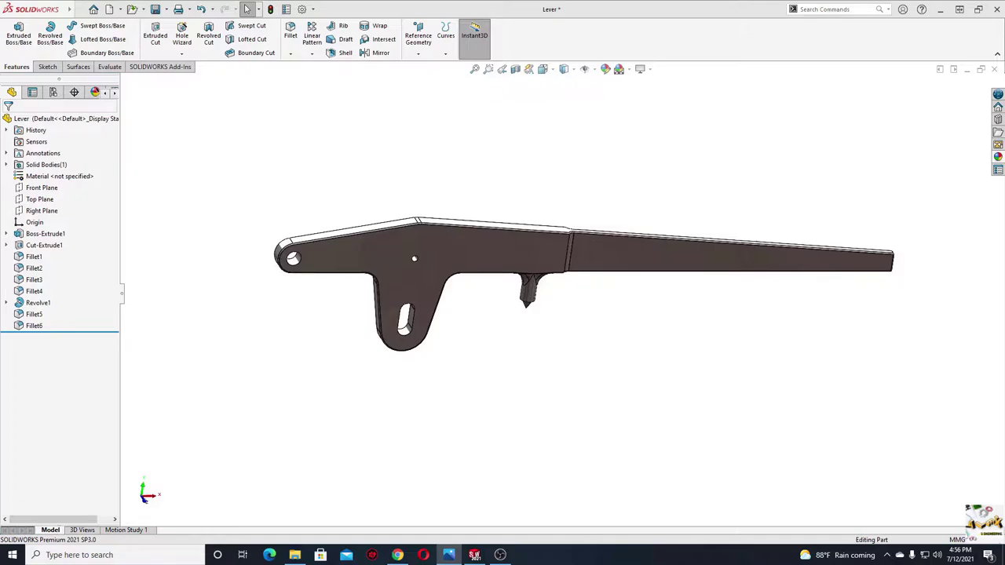
left_click(109, 9)
Create a new part with a plain white scene and begin a sketch on the Front Plane
left_click(416, 406)
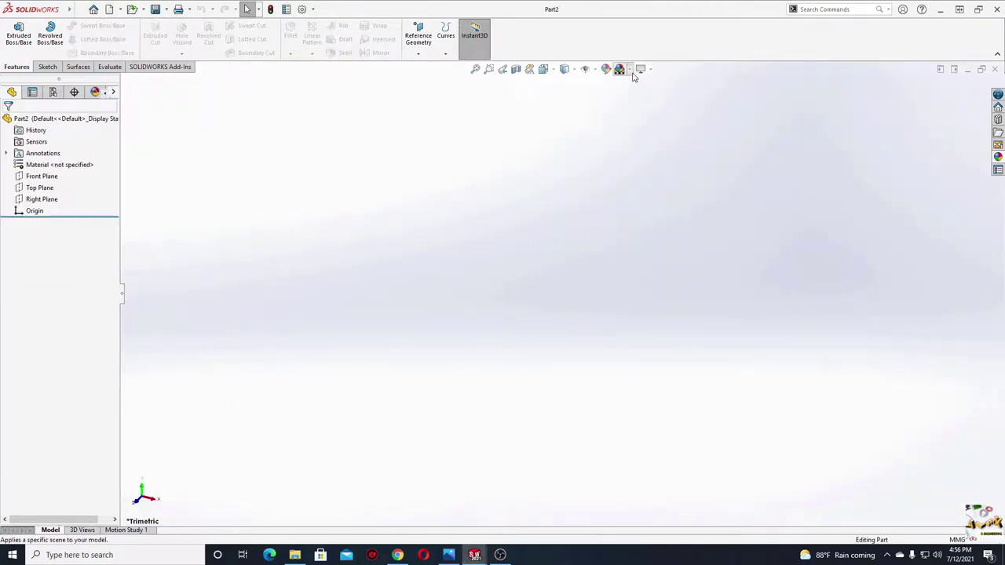
left_click(619, 69)
left_click(621, 86)
left_click(56, 177)
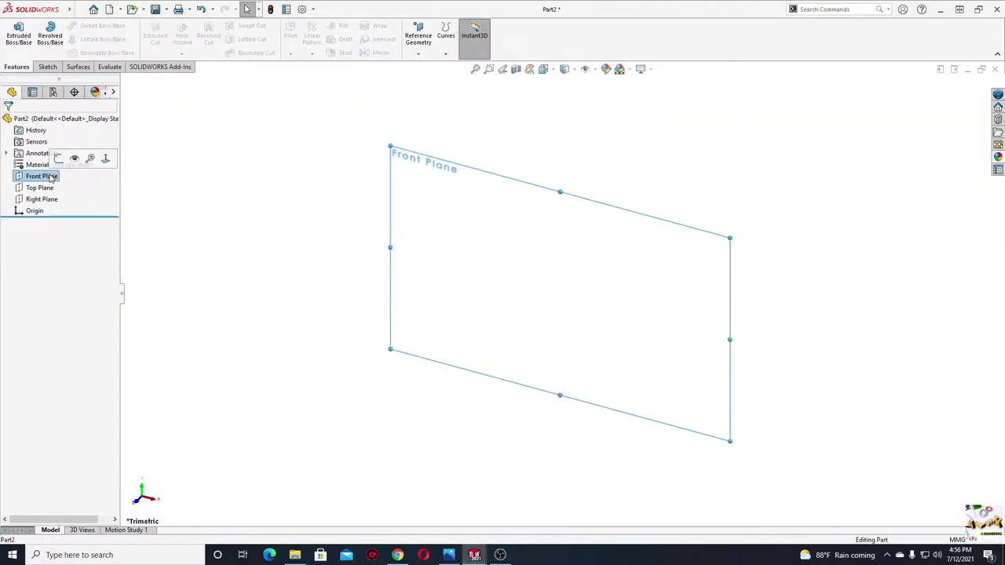
left_click(69, 159)
middle_click_drag(345, 274, 296, 274, "ctrl")
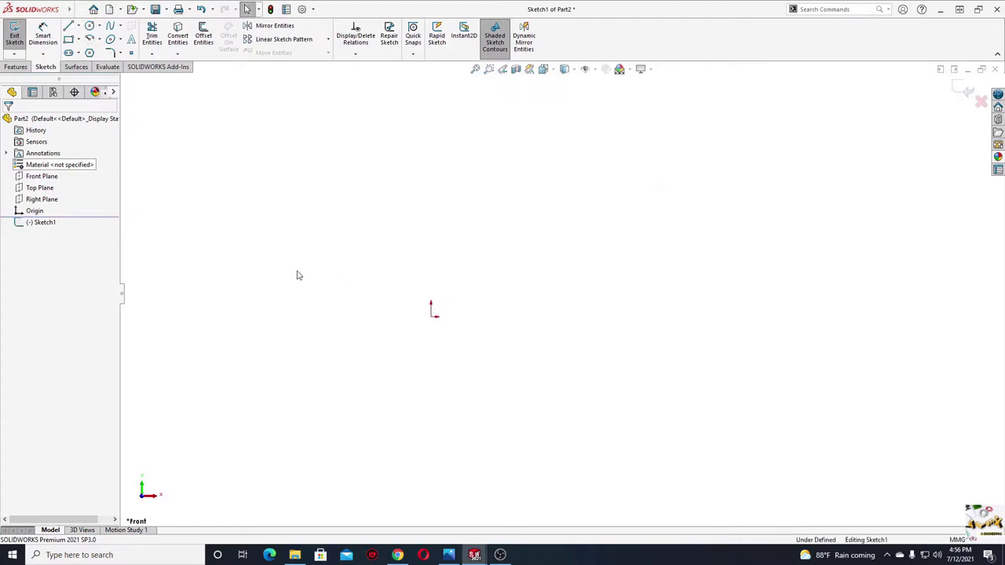
Draw a circle centred on the origin and a second circle to its left
left_click(90, 27)
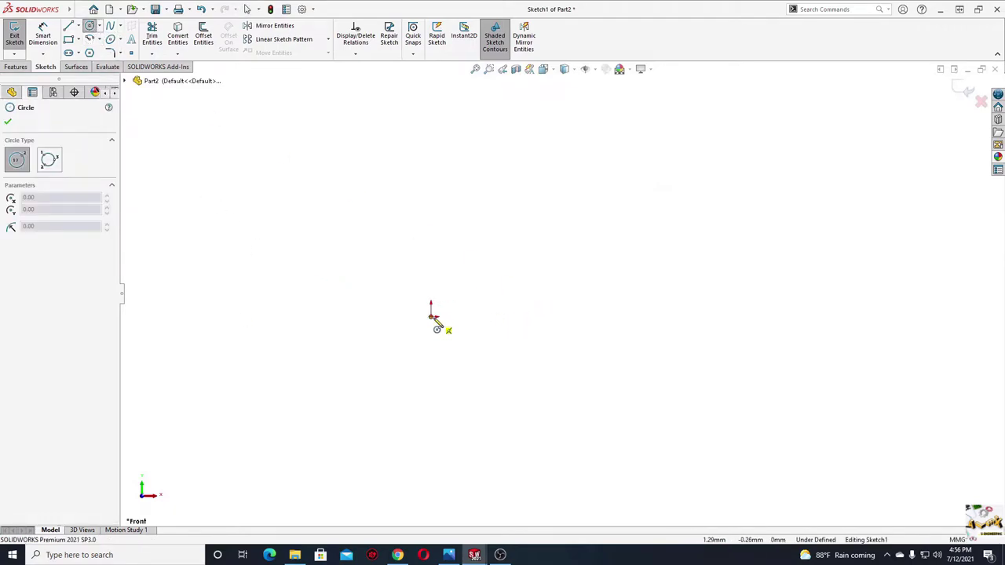
left_click(430, 263)
left_click(443, 276)
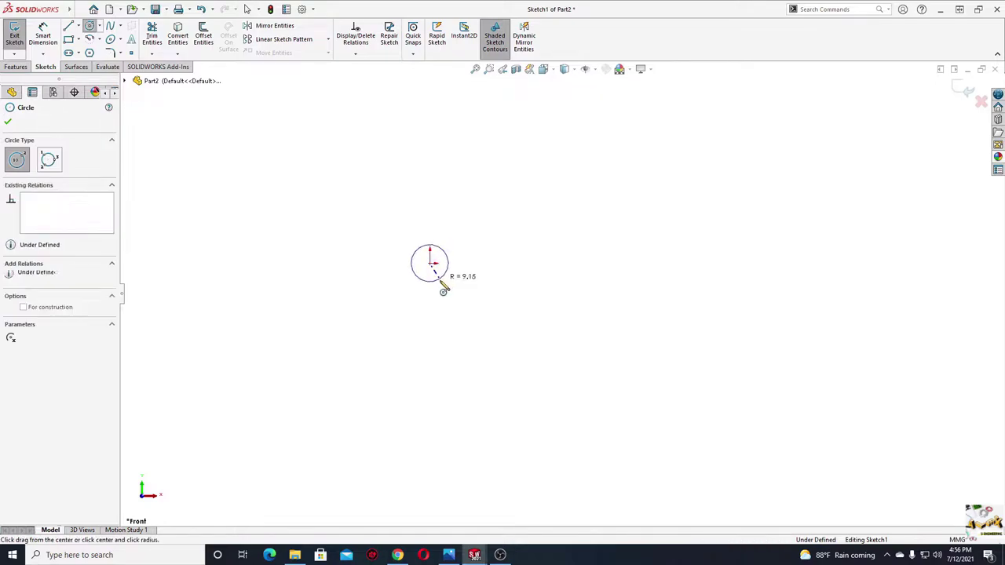
right_click(334, 256)
left_click(353, 263)
left_click(78, 9)
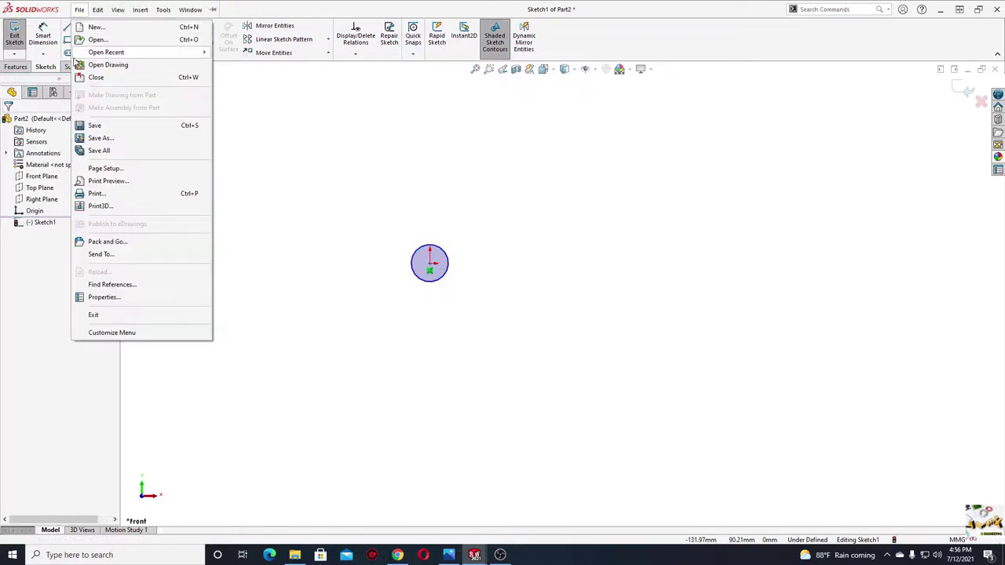
left_click(91, 27)
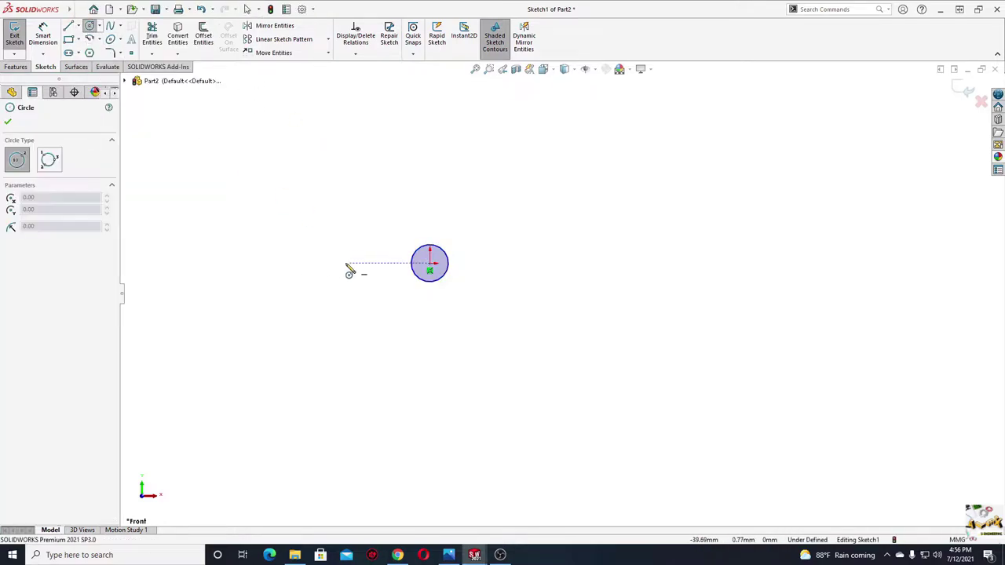
left_click(252, 270)
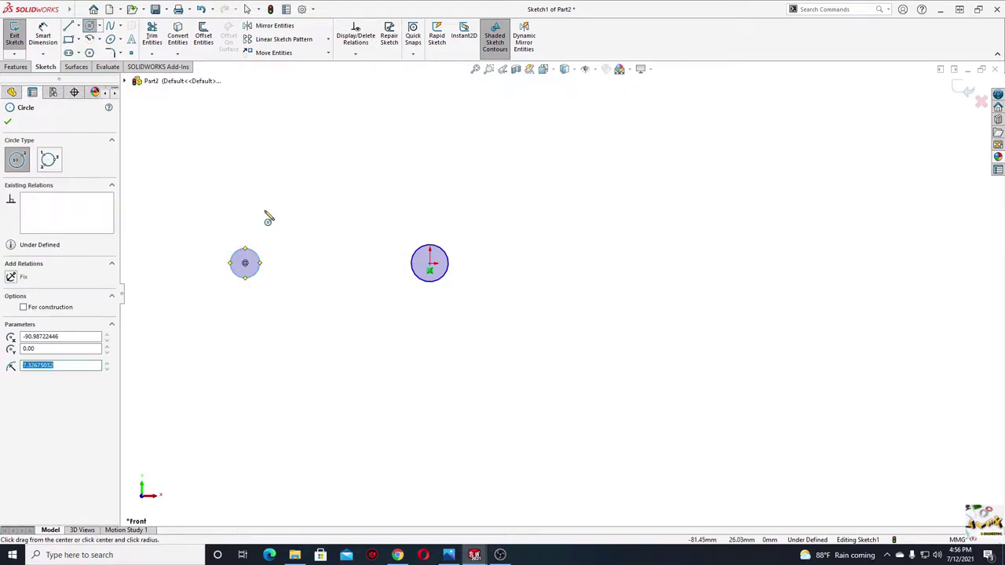
key("Escape")
scroll(343, 247, "up", 2)
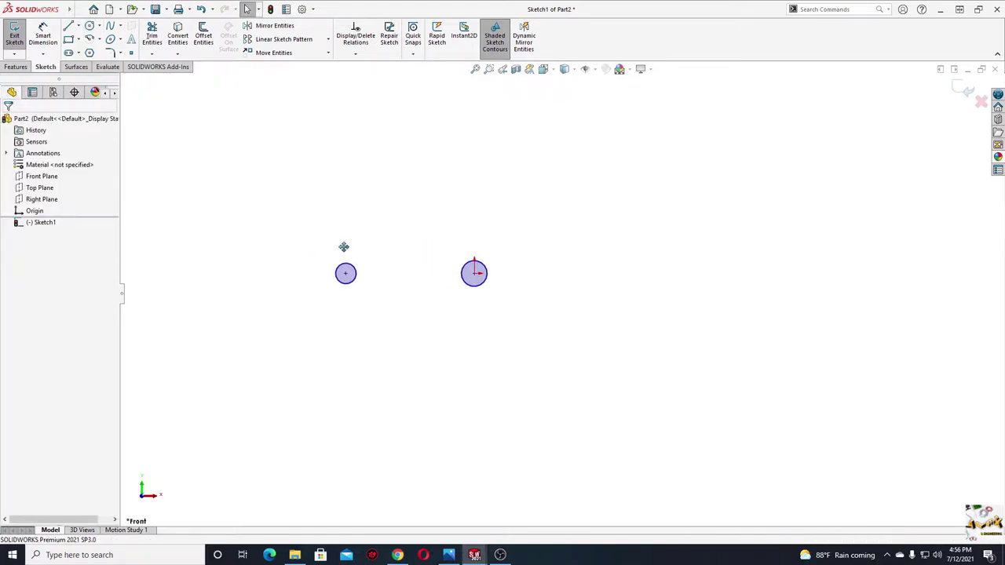
Draw a 180° centerpoint arc around the left circle, from above it to below it
left_click(90, 40)
left_click(358, 276)
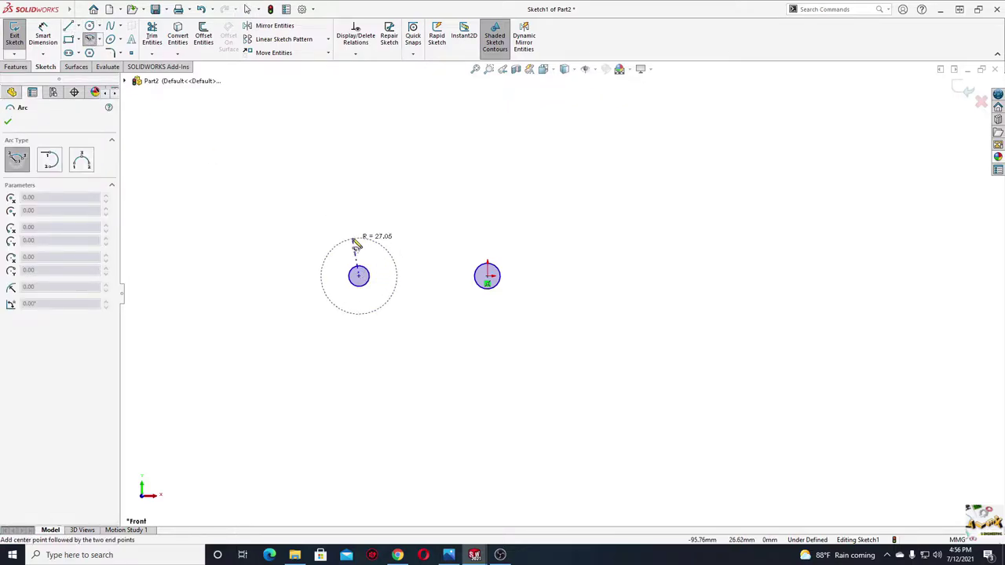
left_click(358, 233)
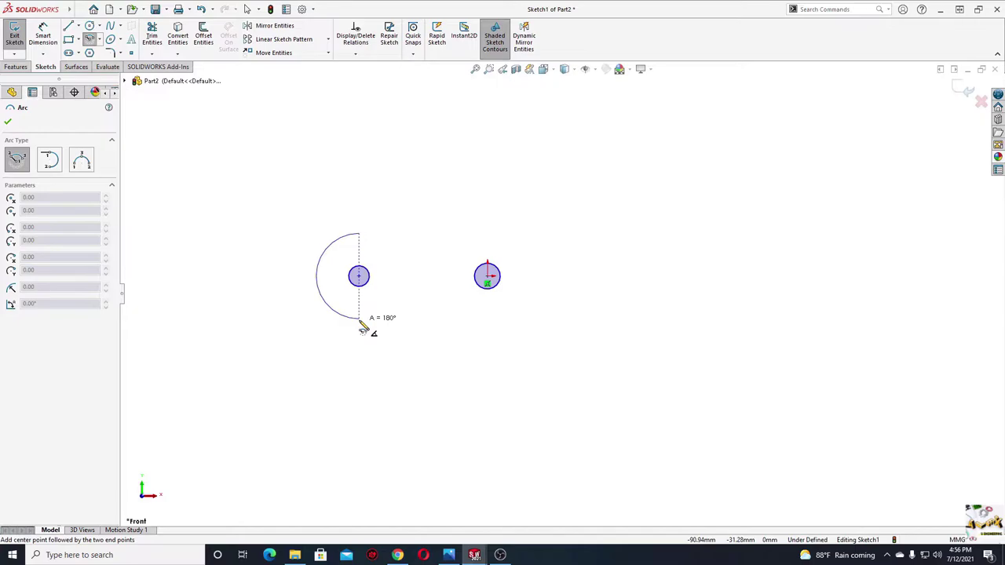
left_click(358, 318)
right_click(273, 302)
left_click(300, 306)
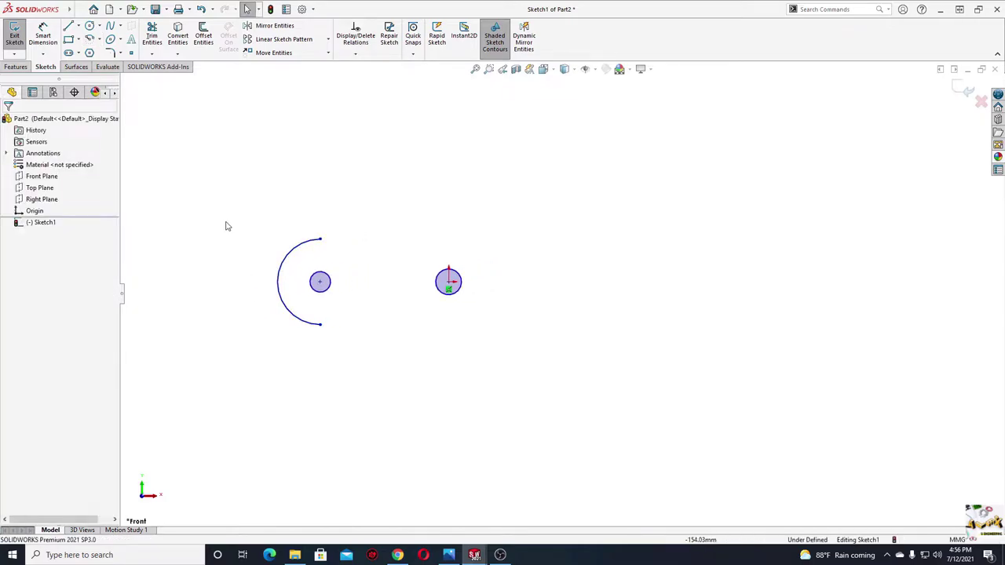
Chain lines from the arc's top over the peak to a flat right end and back along the bottom
left_click(68, 27)
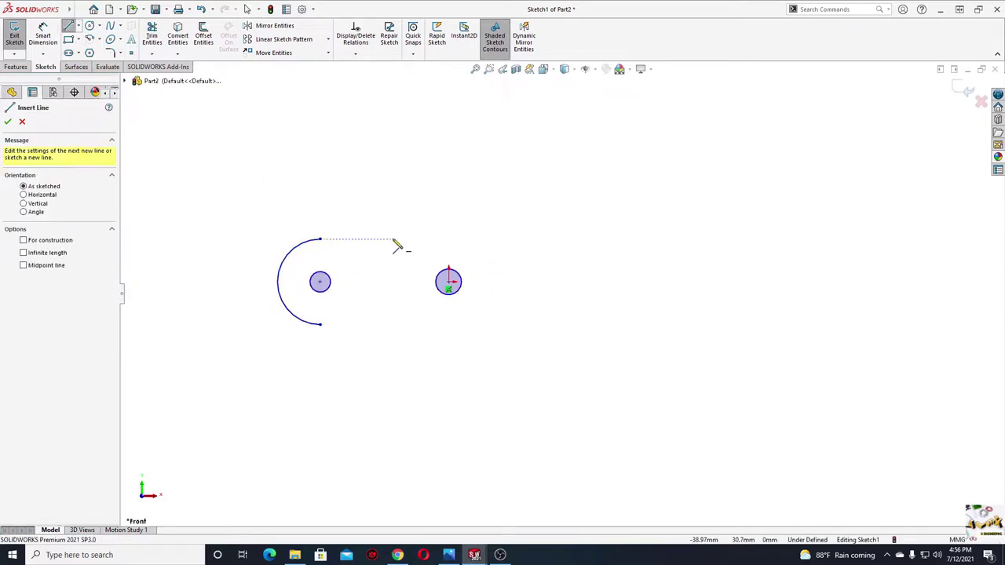
left_click(321, 239)
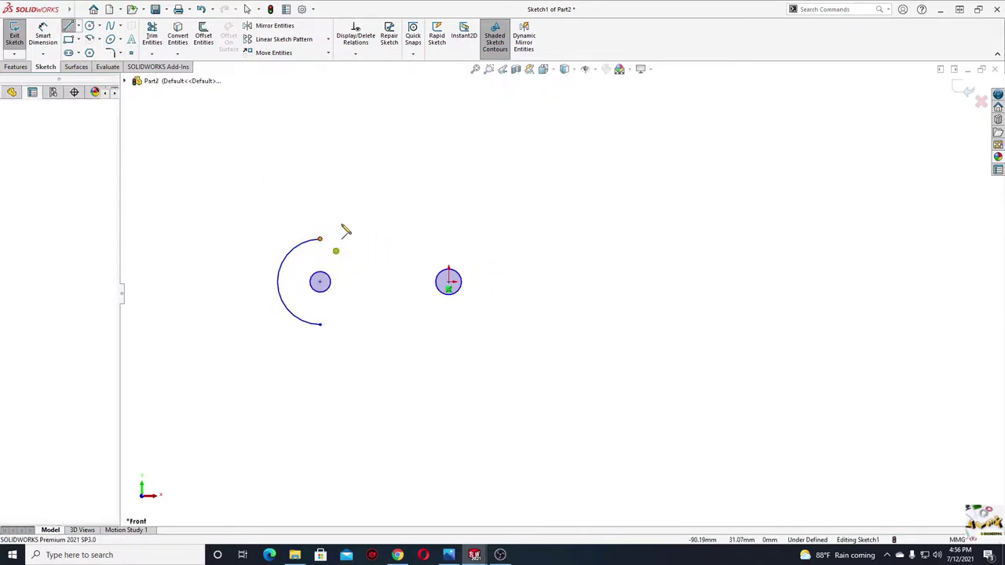
left_click(451, 193)
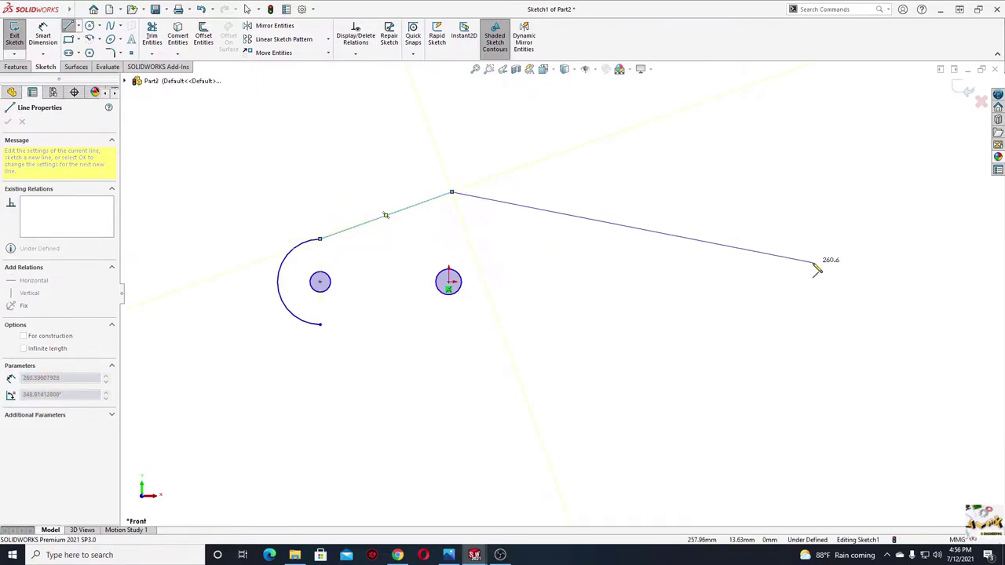
left_click(815, 263)
left_click(814, 310)
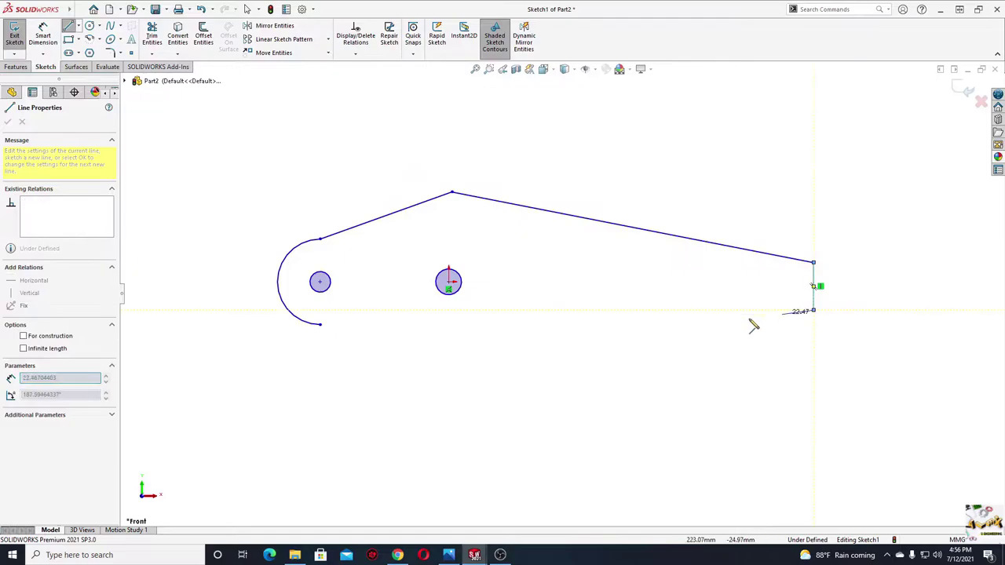
left_click(490, 310)
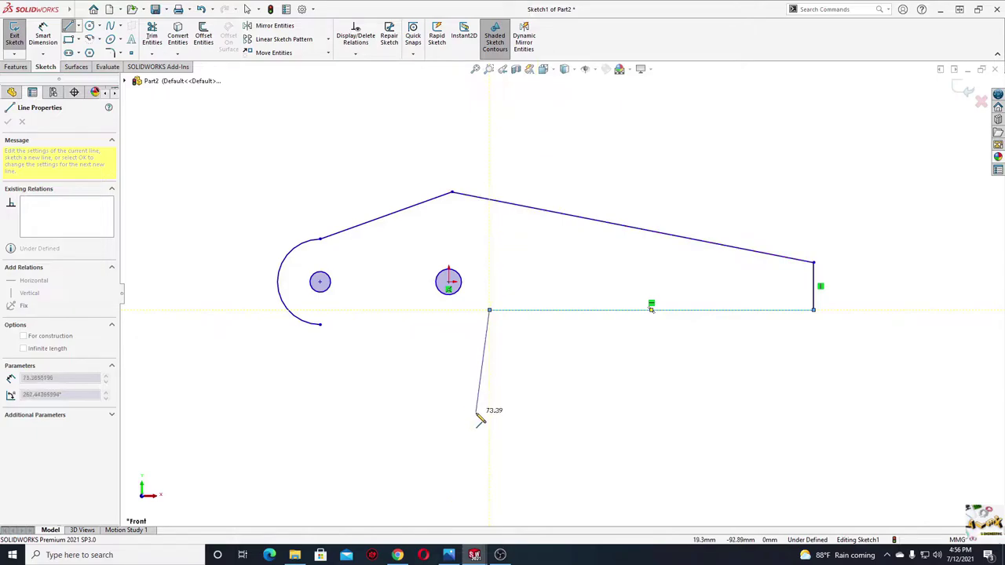
Draw the downward arm with a rounded bottom end and close the outline at the arc's lower end
left_click(476, 412)
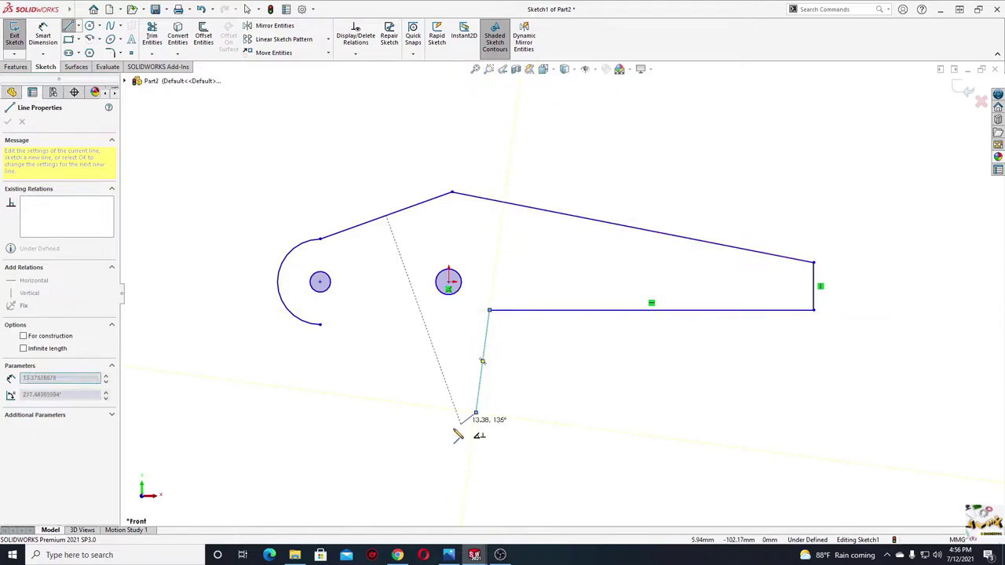
left_click(398, 410)
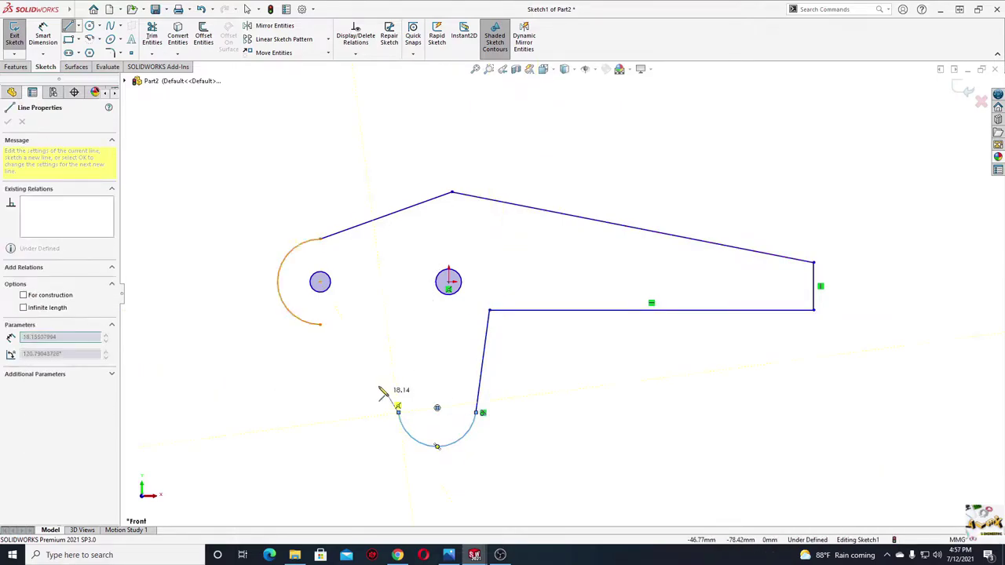
left_click(386, 324)
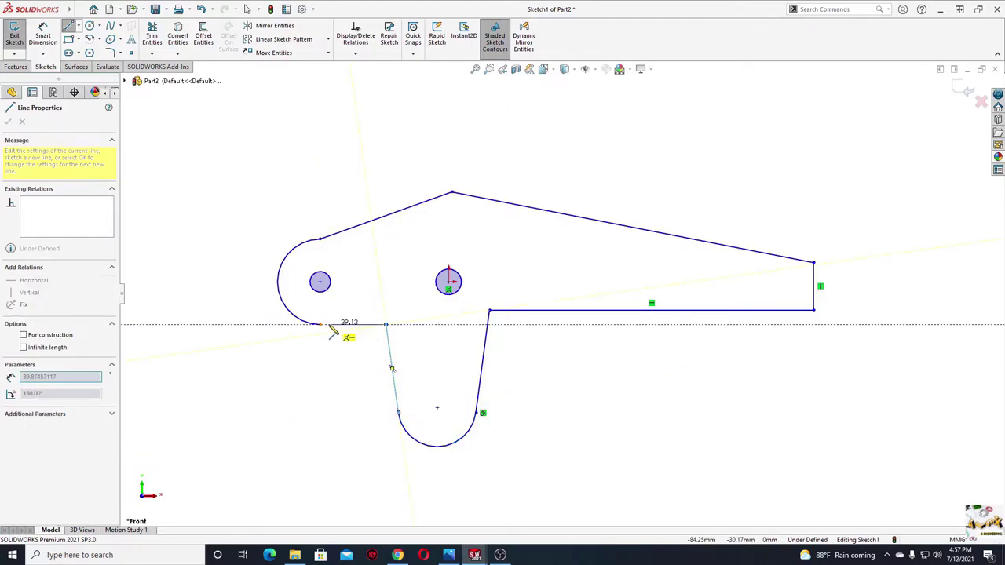
right_click(320, 328)
left_click(359, 383)
key("Escape")
scroll(475, 325, "down", 2)
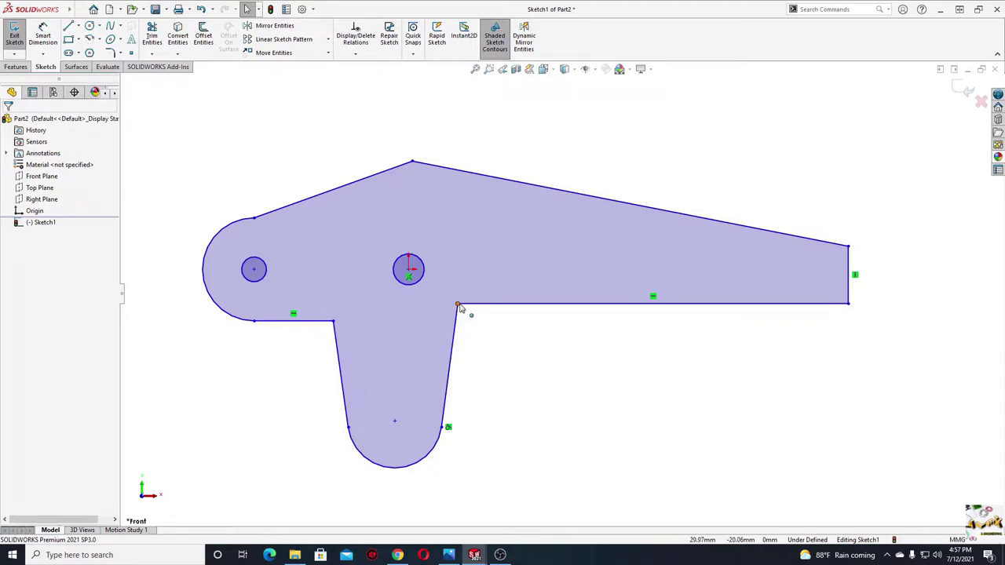
Make the two bottom edges collinear and the lobe arc tangent at its lower-left endpoint
left_click(468, 306)
left_click(306, 320, "ctrl")
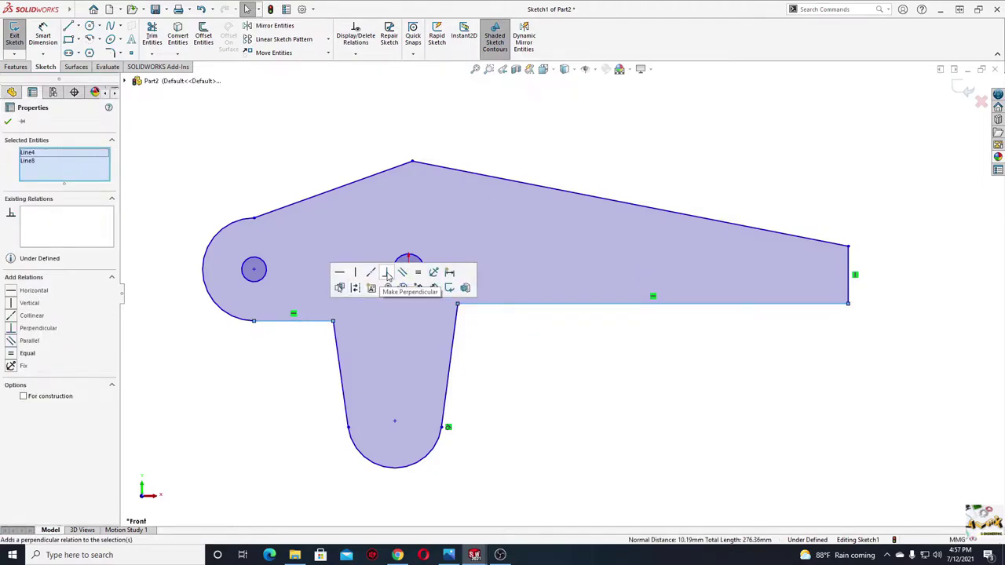
left_click(373, 273)
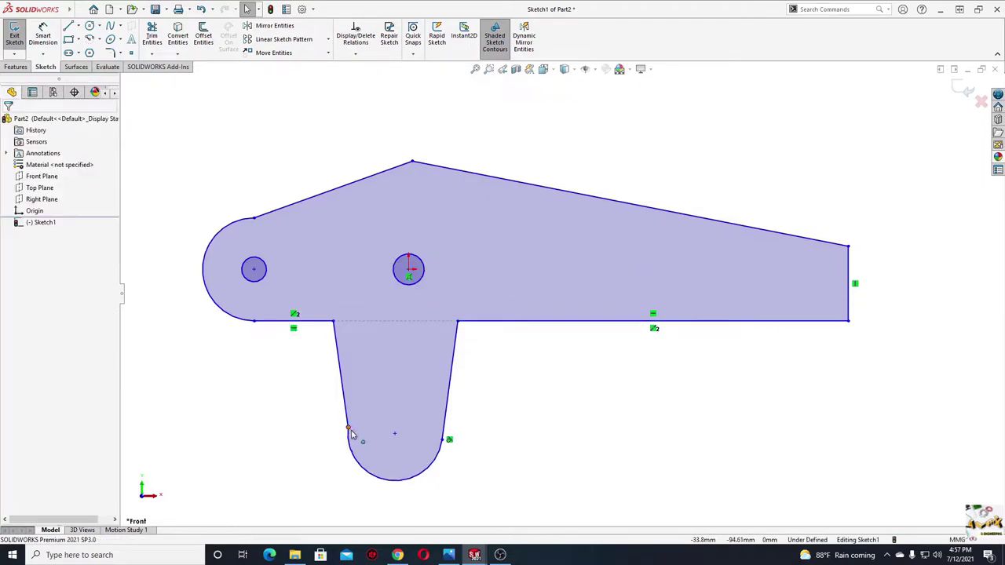
left_click(349, 431)
left_click(380, 383)
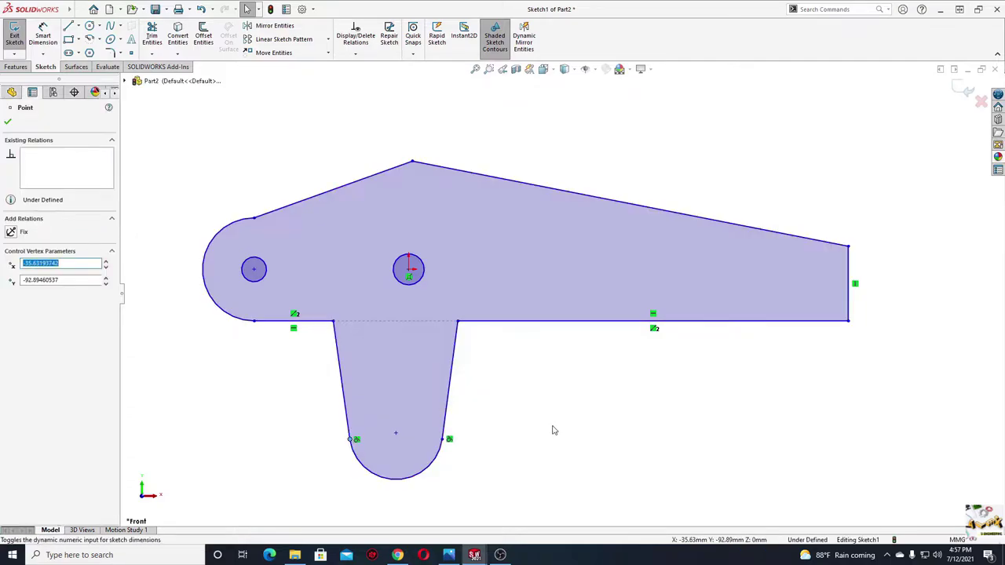
Align the top peak, large hole centre and lobe centre on one vertical
left_click(396, 433)
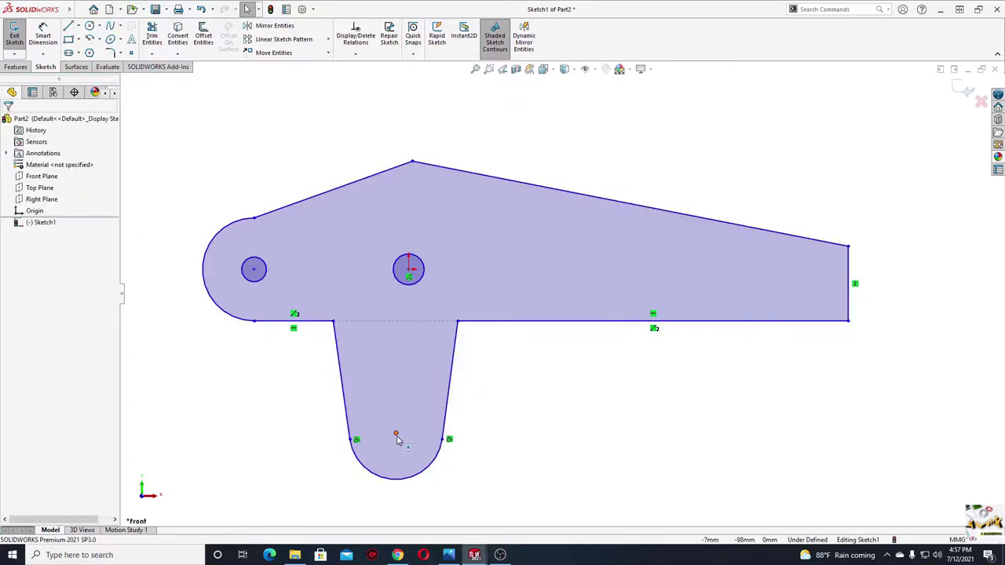
left_click(409, 269, "ctrl")
left_click(410, 163, "ctrl")
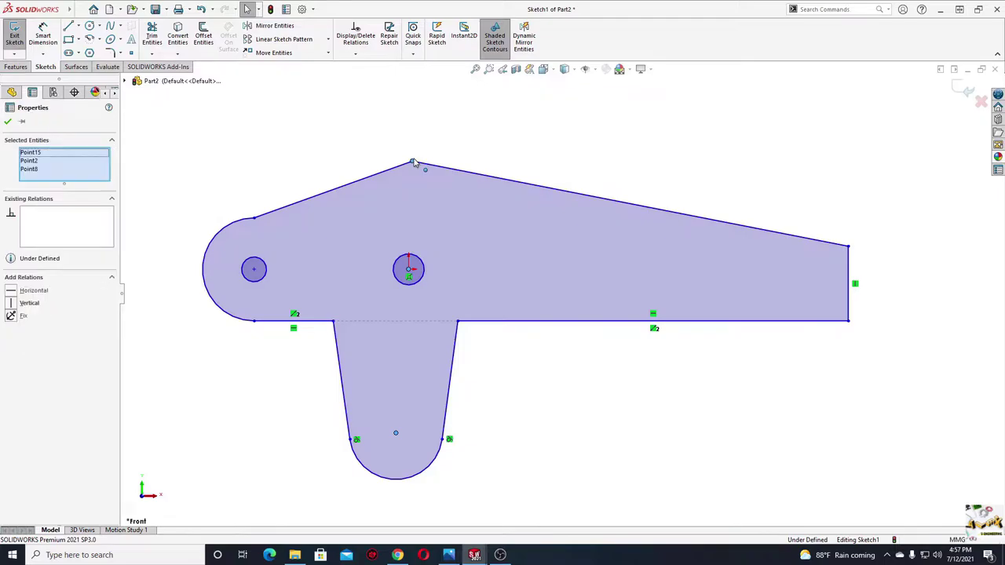
left_click(462, 112)
left_click(262, 140)
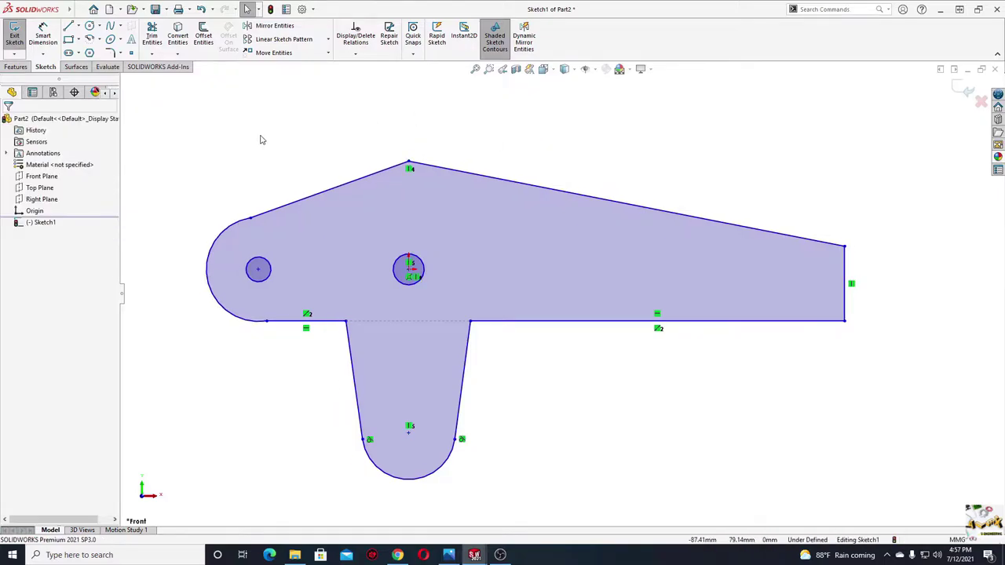
Make the left arc tangent to its adjoining edges at both ends
left_click(267, 323)
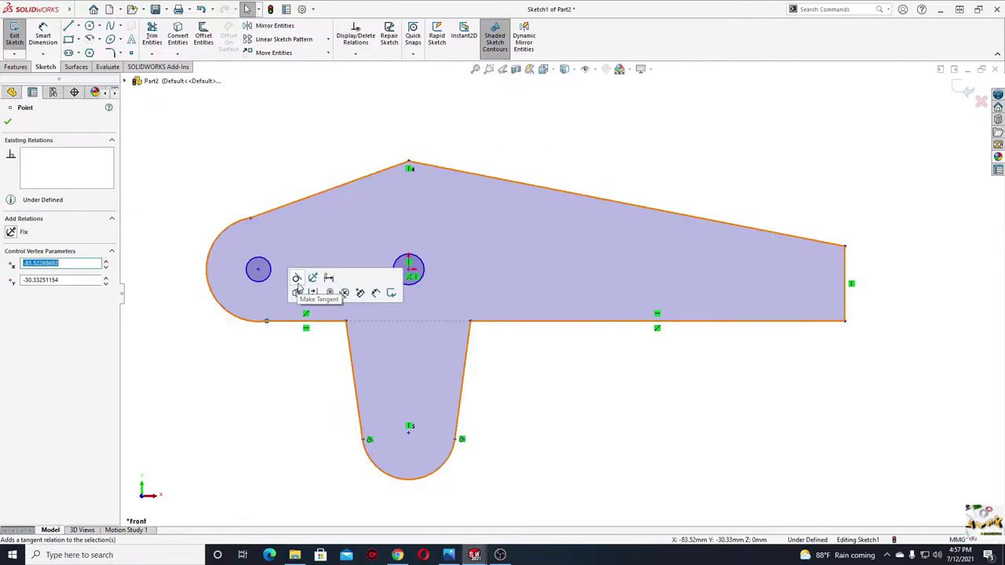
left_click(297, 279)
left_click(250, 218)
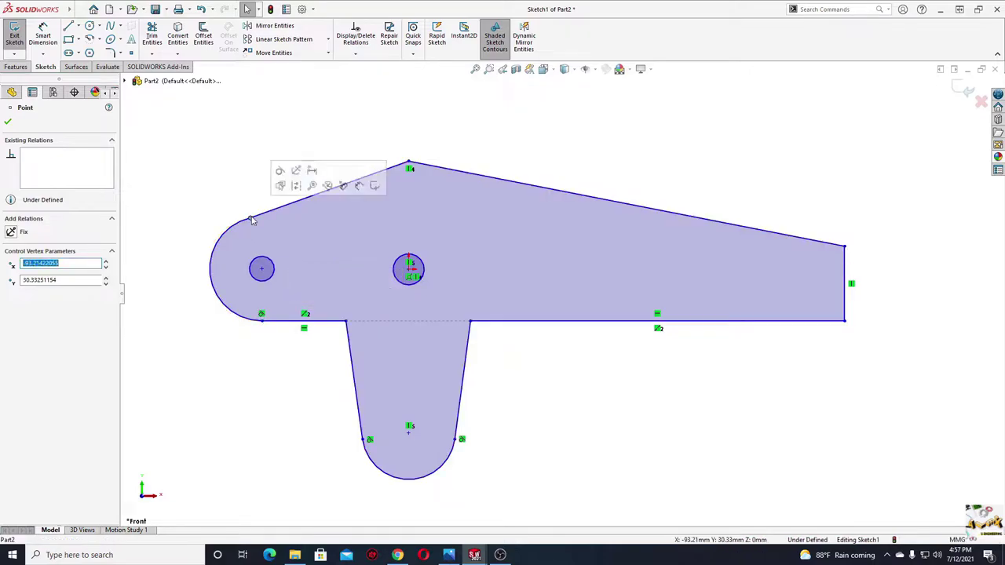
left_click(280, 172)
left_click(186, 215)
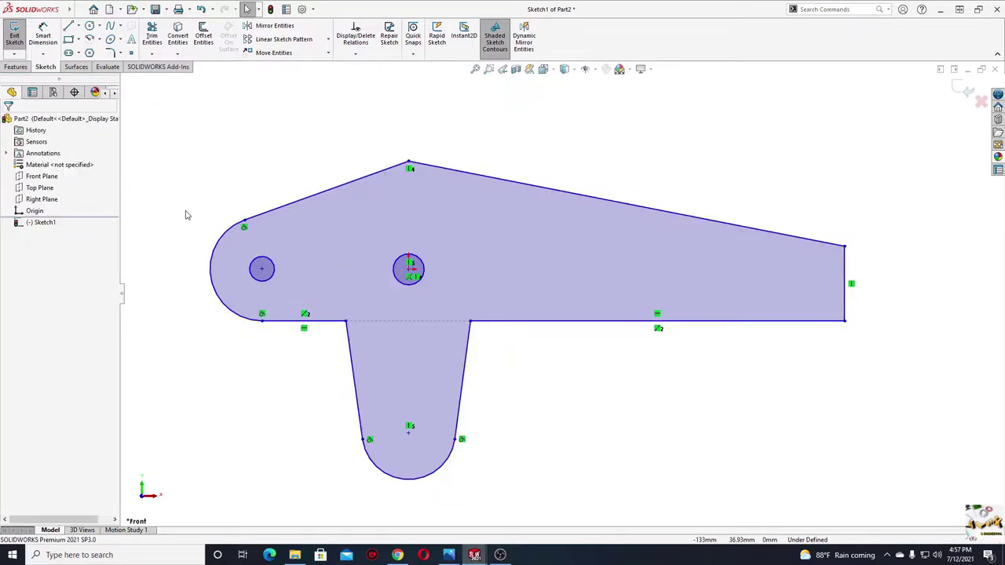
Put the small and large hole centres on one horizontal line
left_click(263, 271)
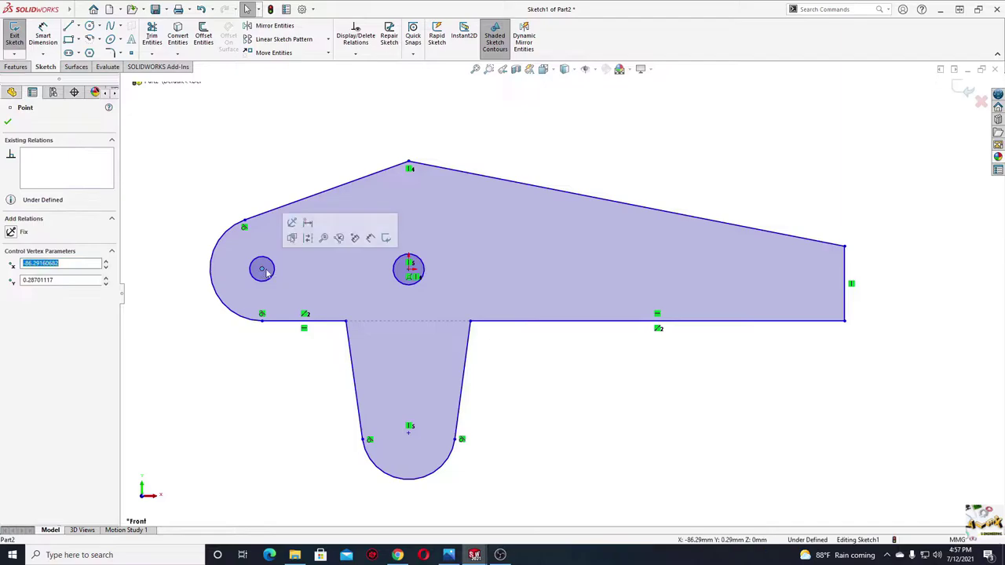
left_click(408, 268, "ctrl")
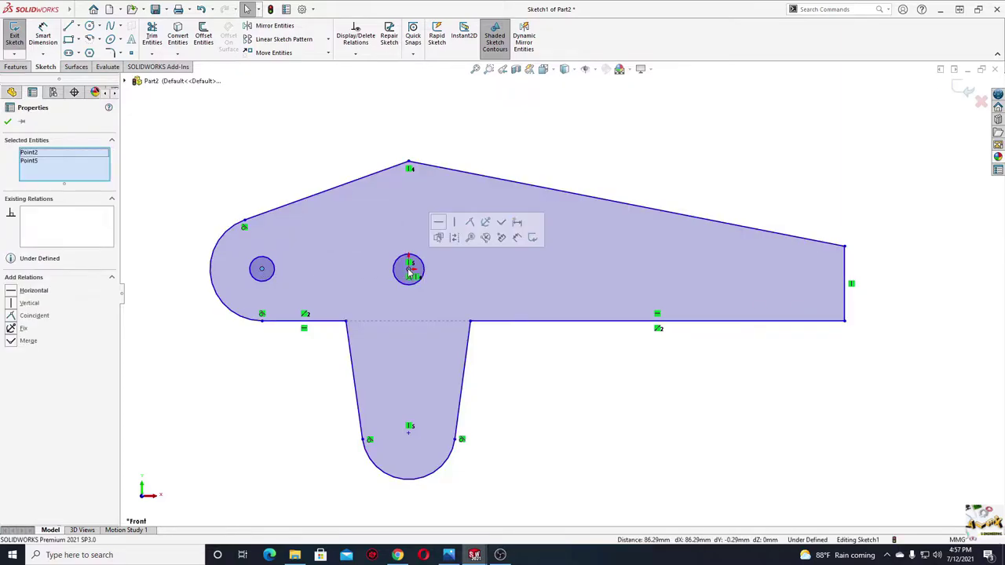
left_click(438, 223)
left_click(251, 172)
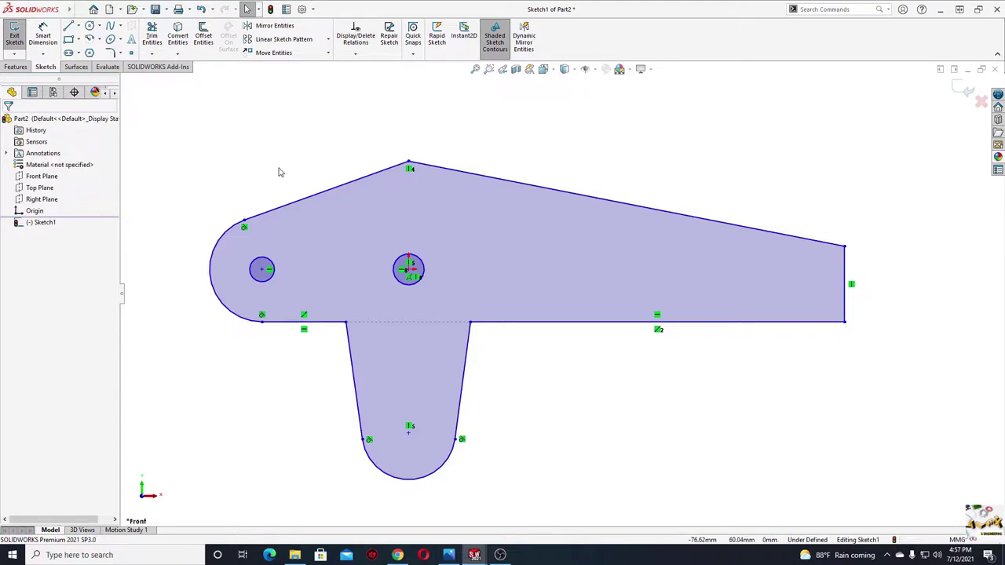
left_click(50, 48)
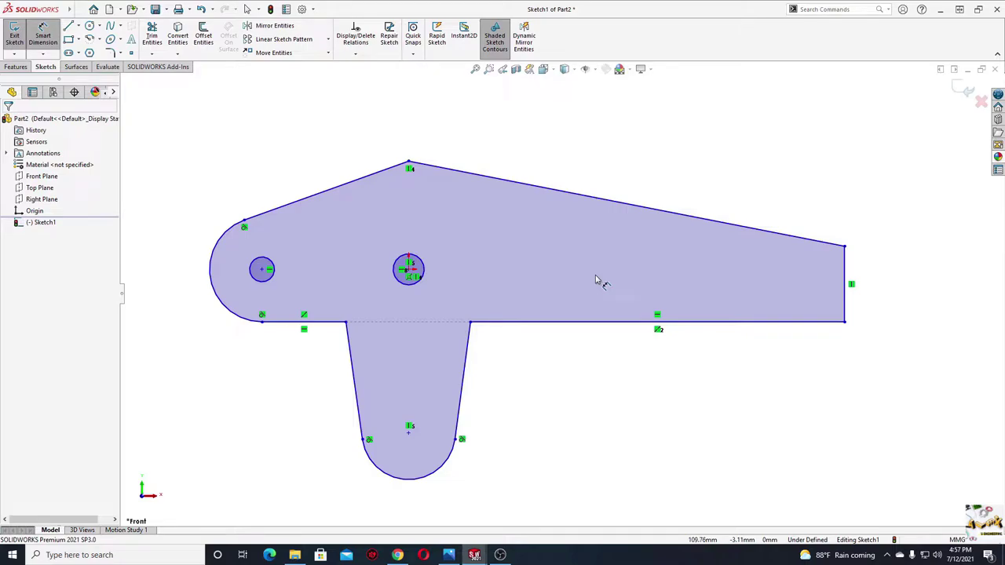
Dimension the right end height at 16 mm and the overall lever length at 510 mm
left_click(846, 305)
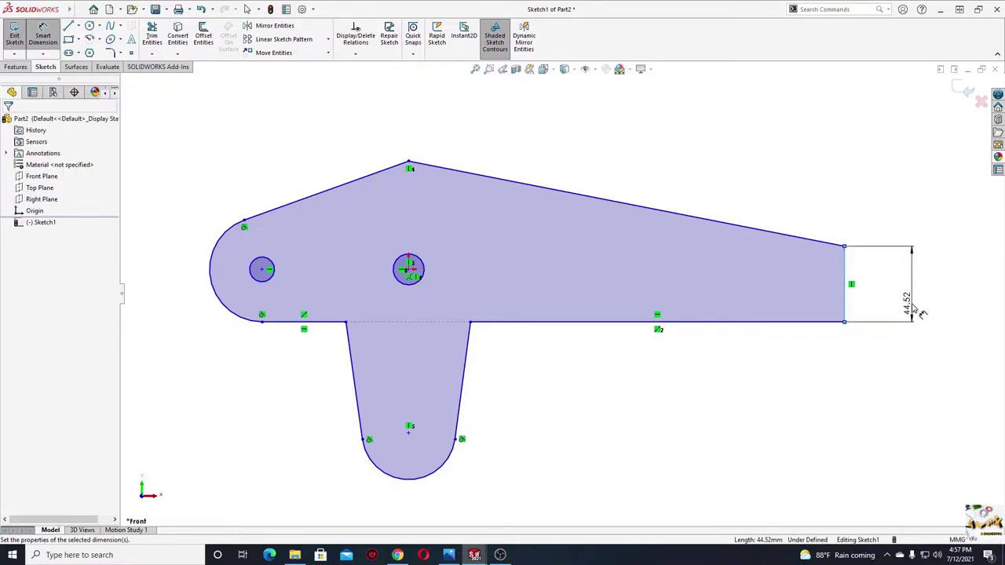
left_click(914, 309)
type("16")
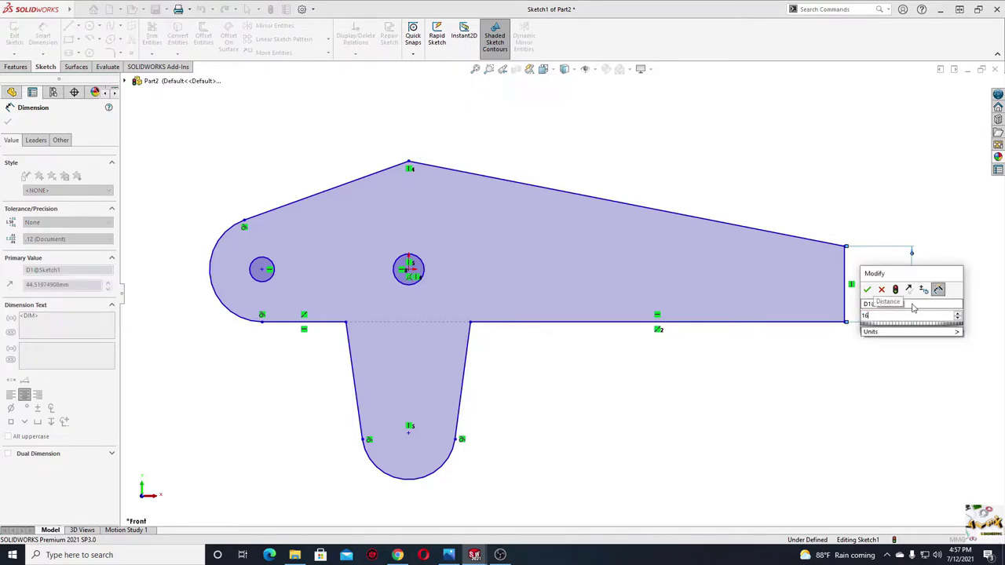
key("Return")
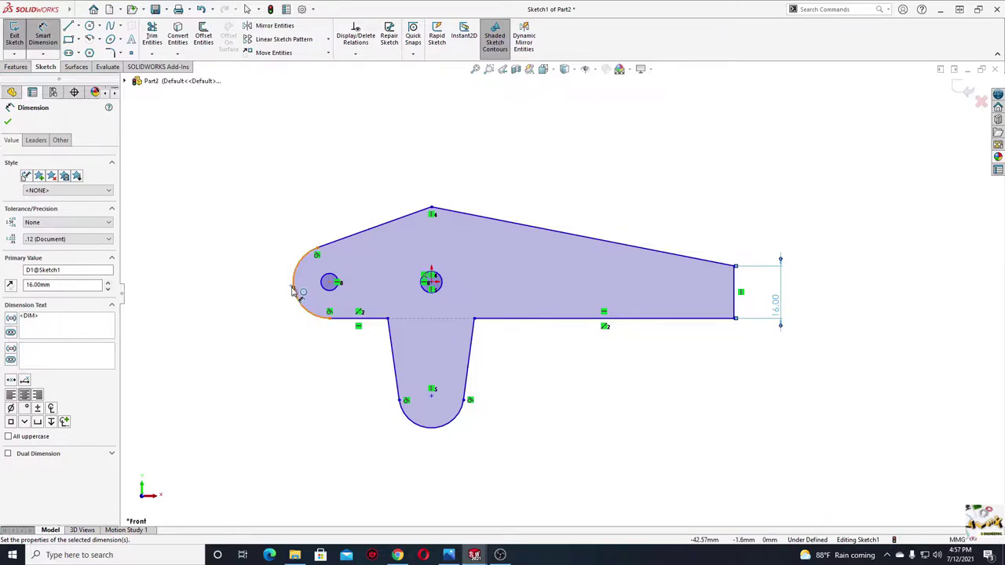
left_click(293, 289)
left_click(735, 296)
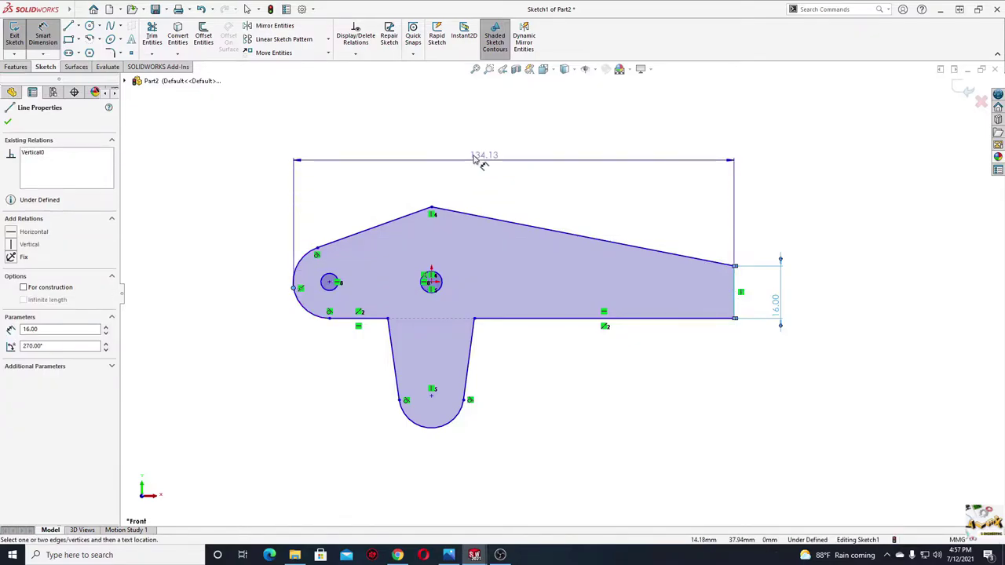
left_click(458, 143)
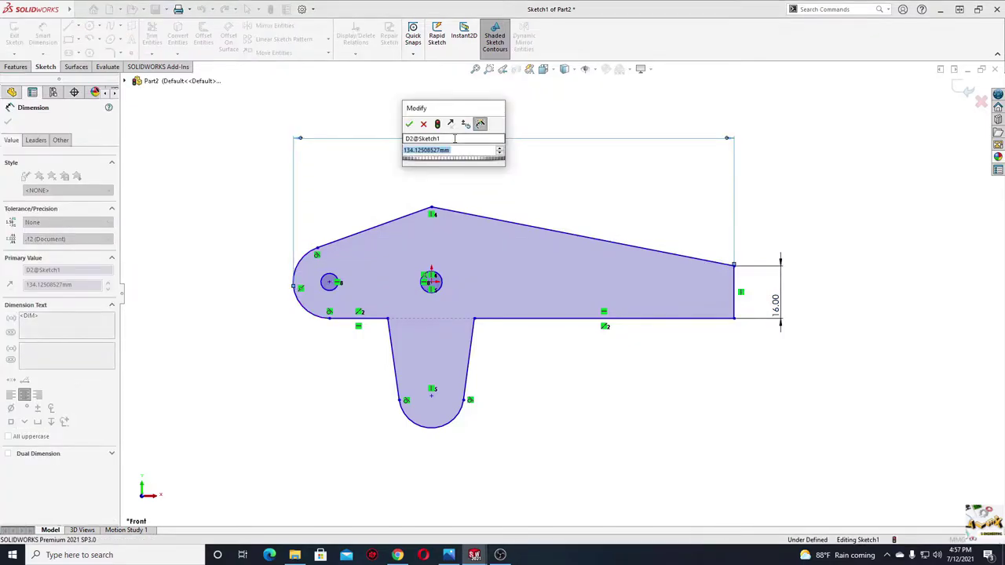
type("510")
key("Return")
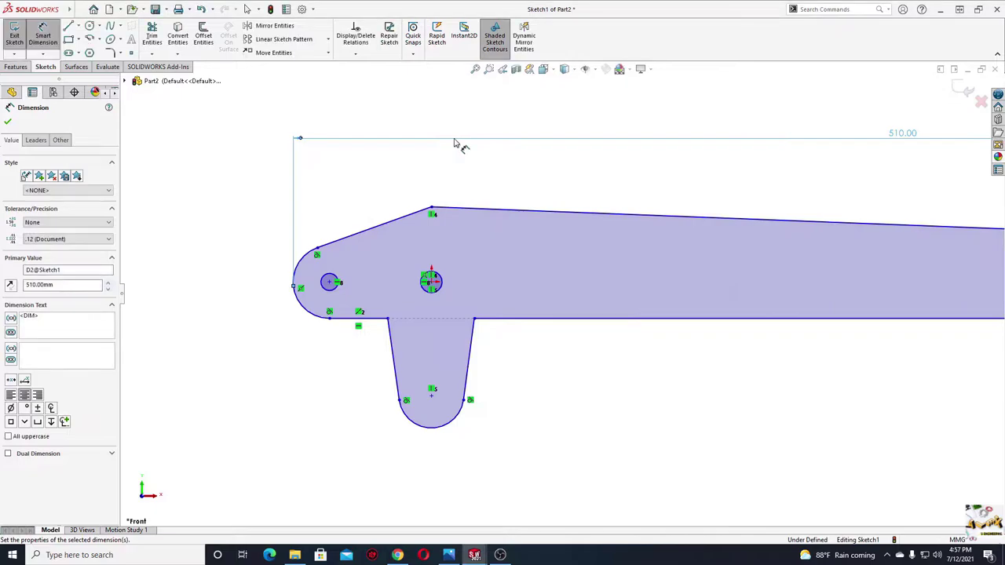
Set the spacing between the two hole centres to 100 mm
left_click(329, 283)
left_click(431, 281)
left_click(395, 172)
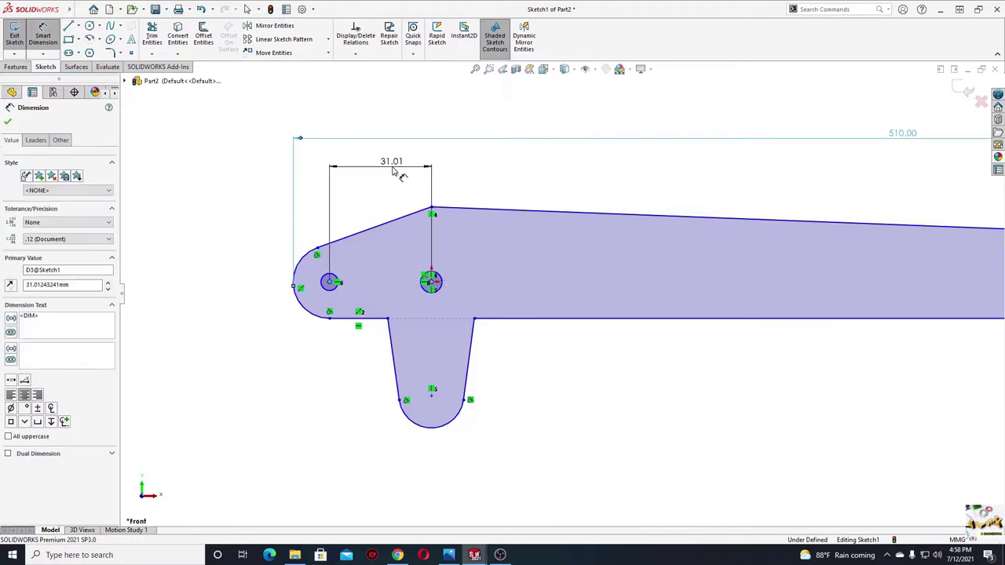
type("100")
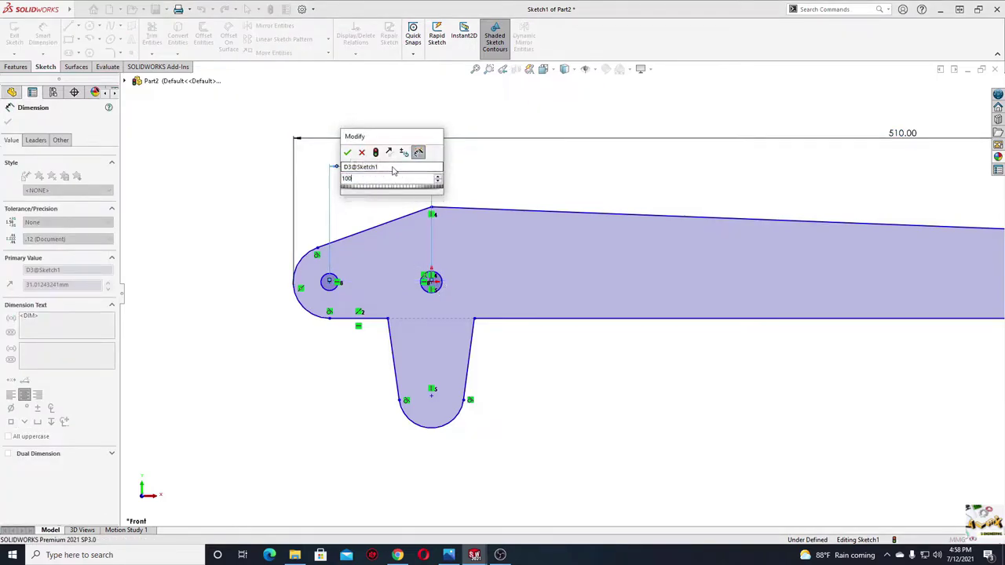
key("Return")
scroll(396, 216, "up", 2)
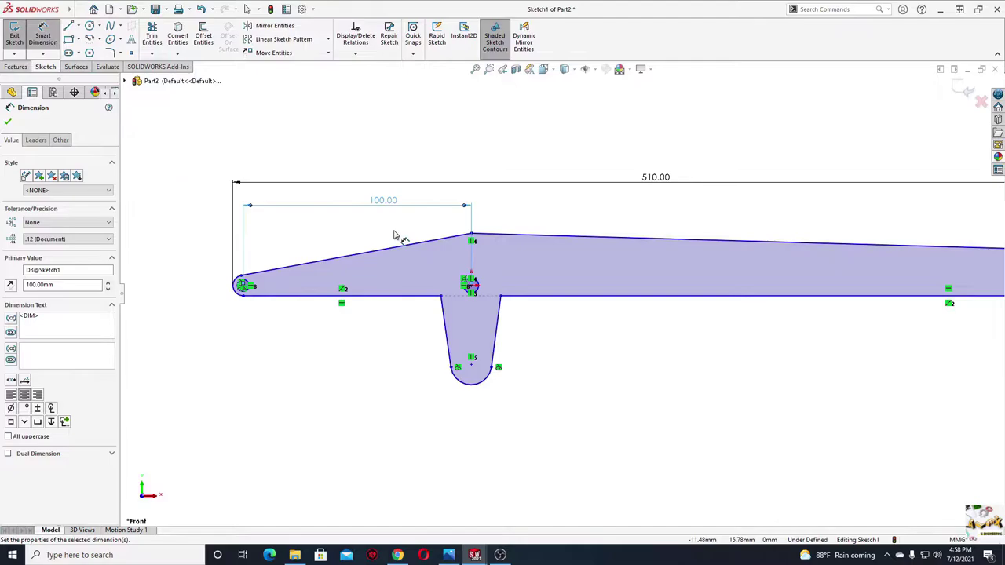
scroll(280, 282, "down", 4)
scroll(283, 302, "down", 2)
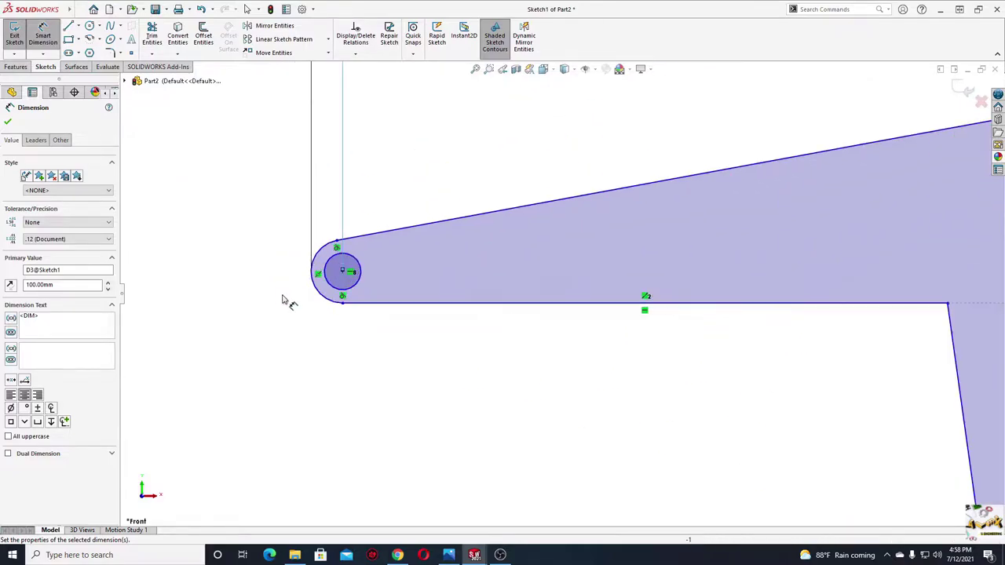
Dimension the left end arc to a 13 mm radius
left_click(322, 298)
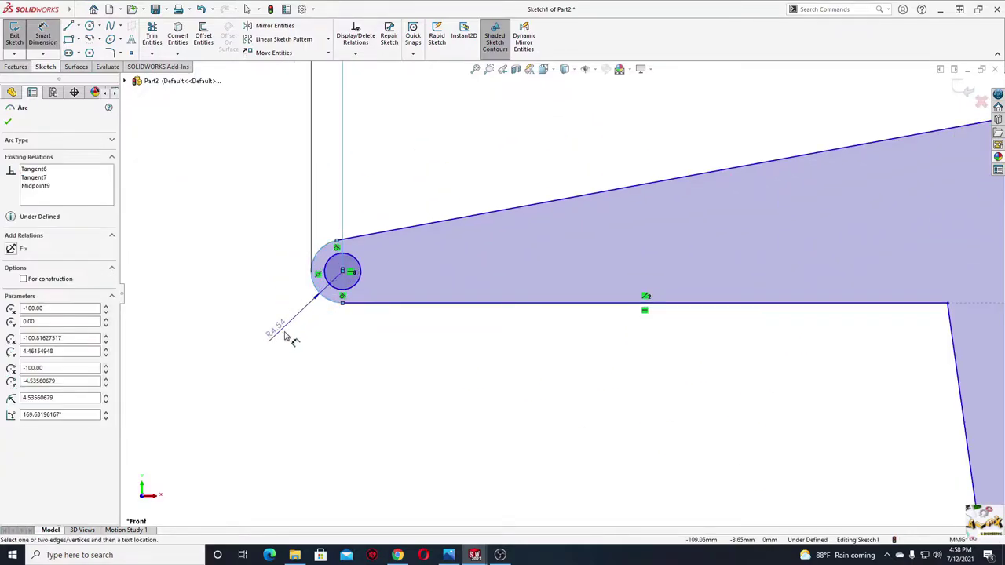
left_click(287, 338)
type("13")
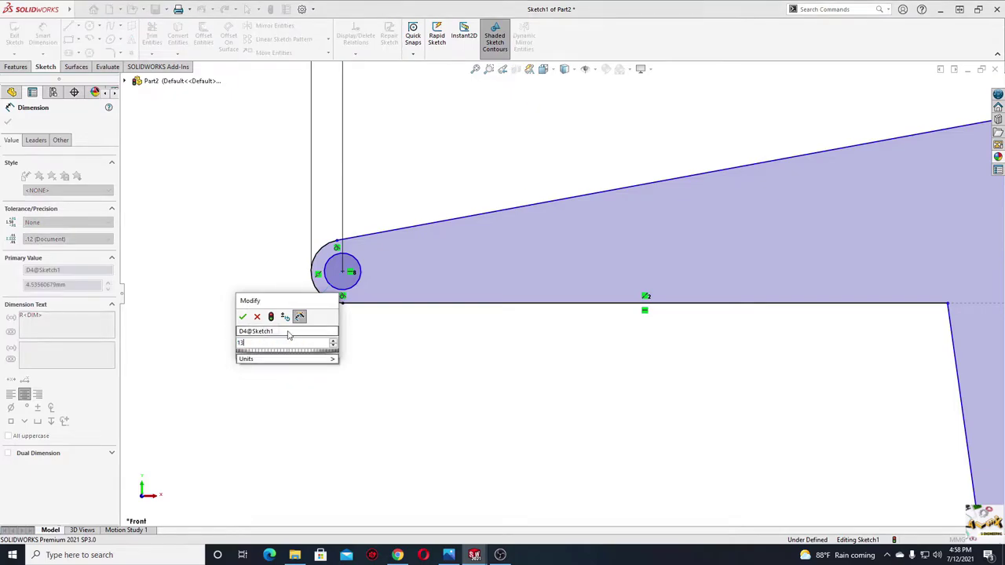
key("Return")
scroll(642, 314, "up", 3)
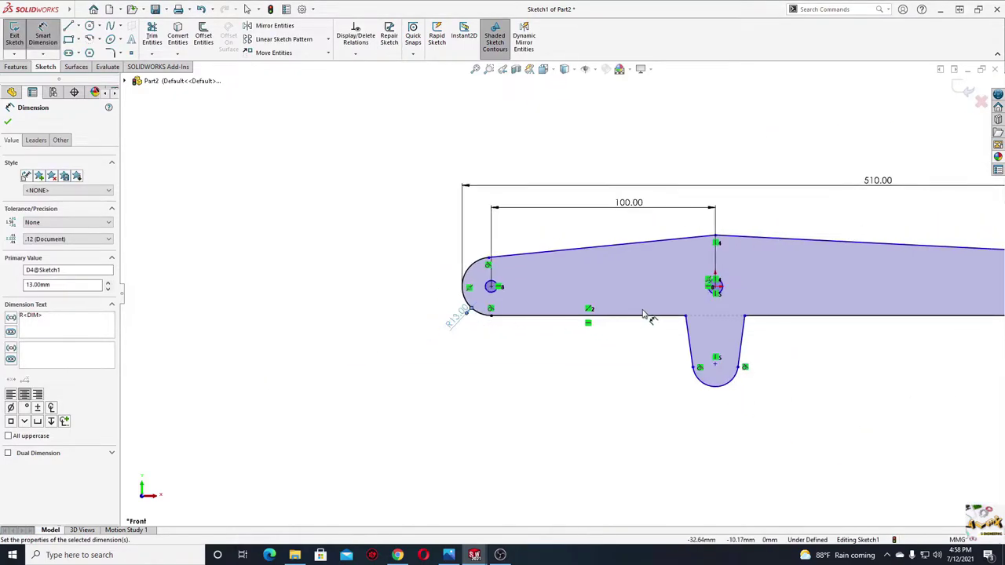
scroll(520, 357, "down", 3)
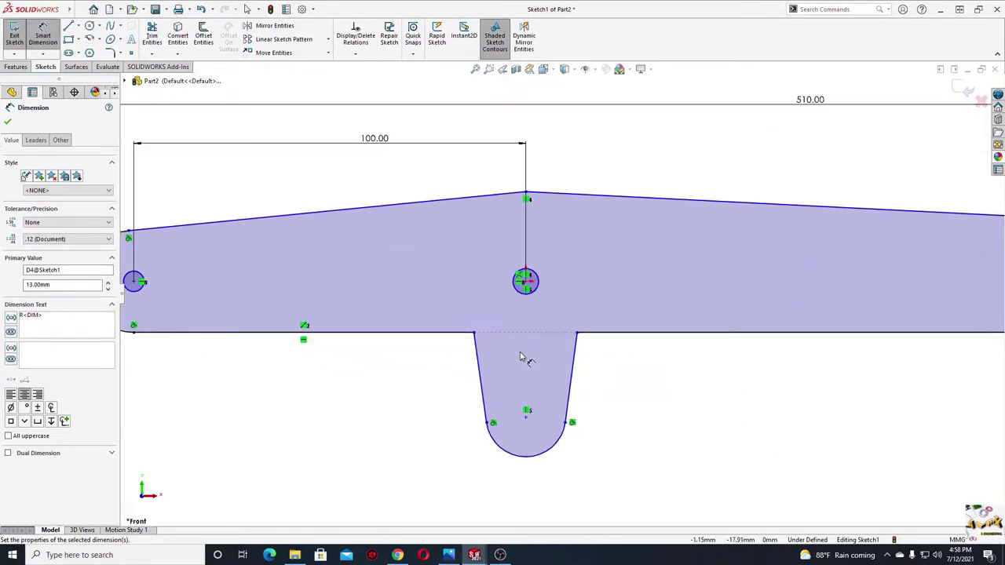
Set the arm width between the lobe's upper endpoints to 60 mm
left_click(473, 333)
left_click(577, 333)
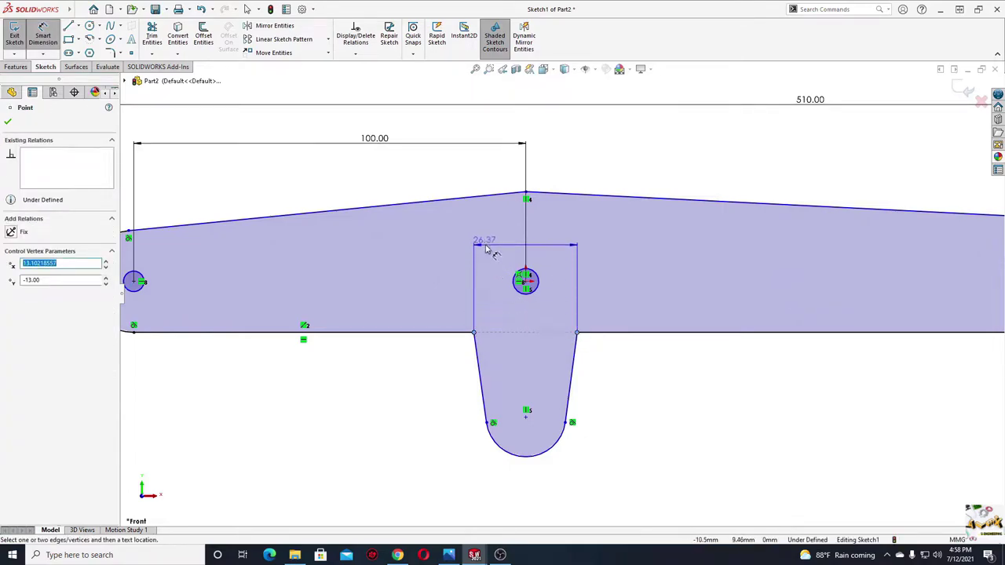
left_click(487, 241)
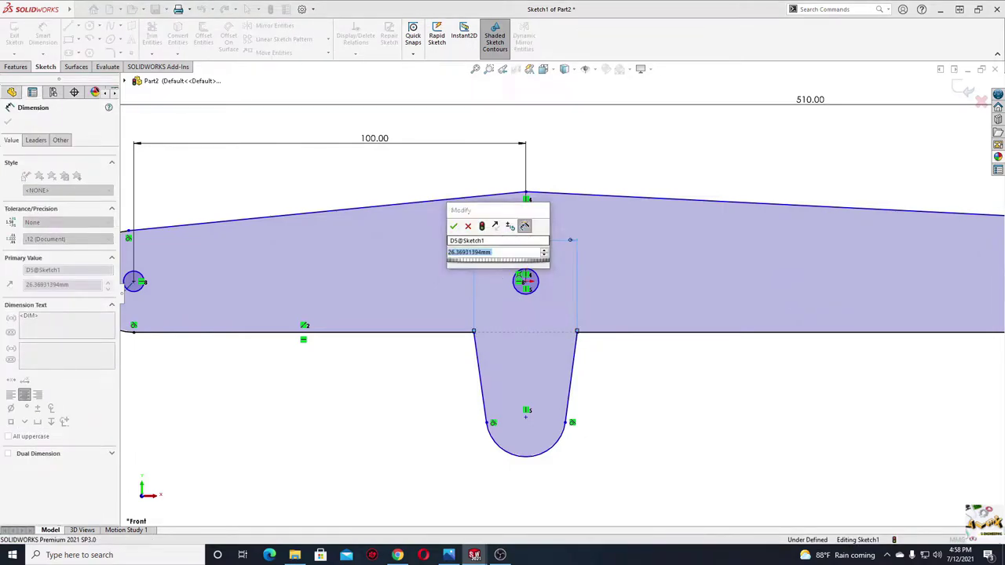
type("60")
key("Return")
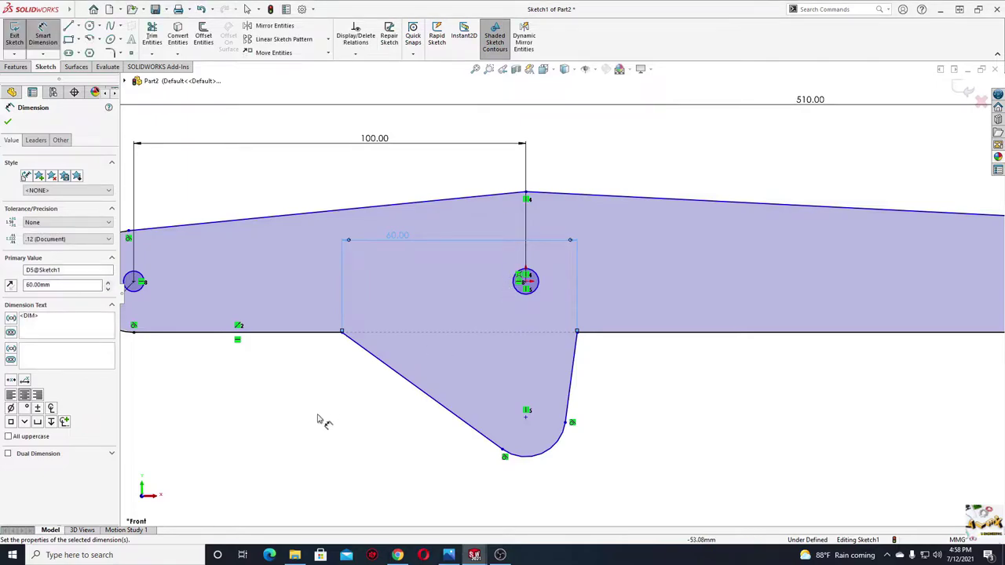
right_click(317, 418)
left_click(352, 449)
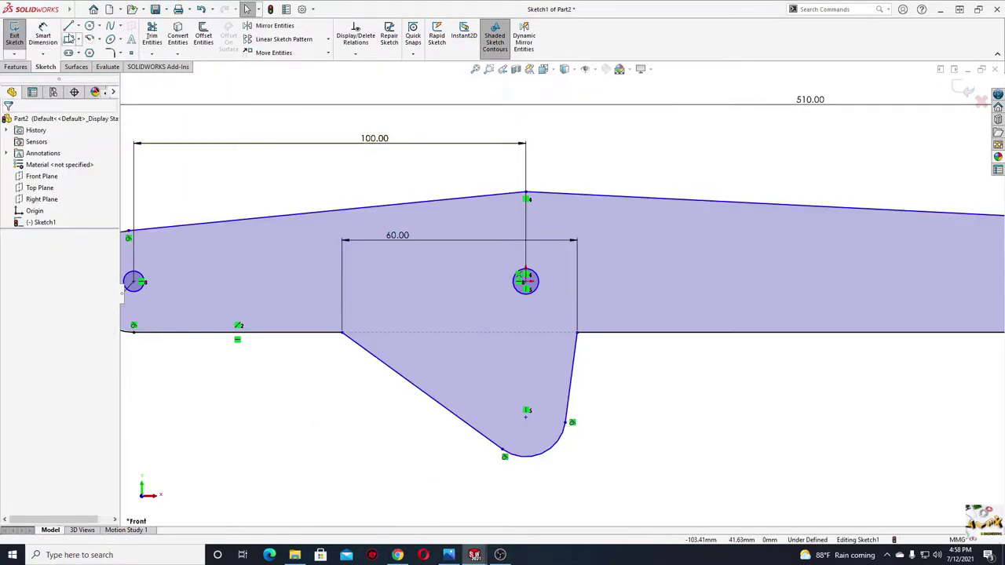
left_click(78, 26)
Draw a vertical centerline from the pivot hole centre down to the lug's arc centre
left_click(94, 51)
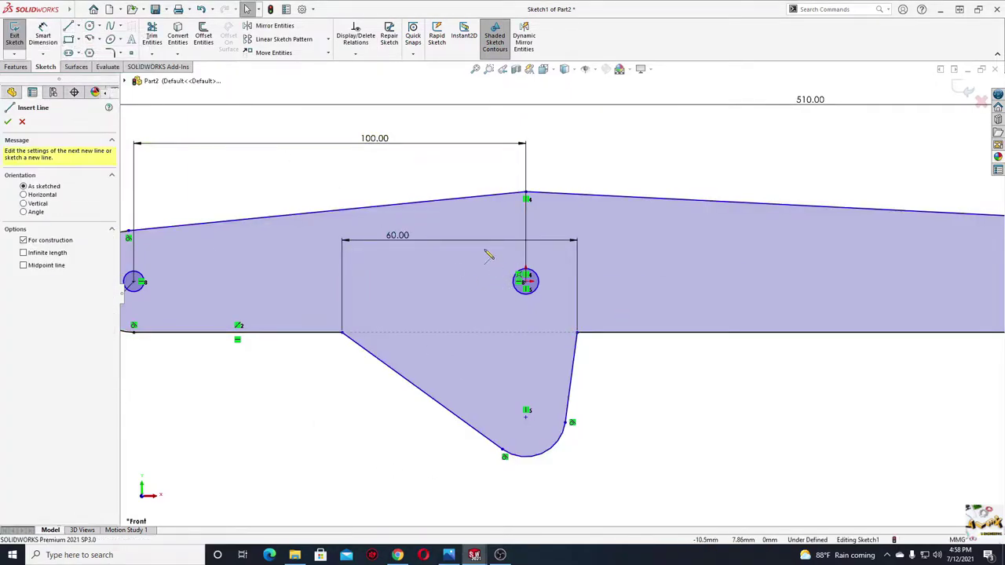
left_click(527, 281)
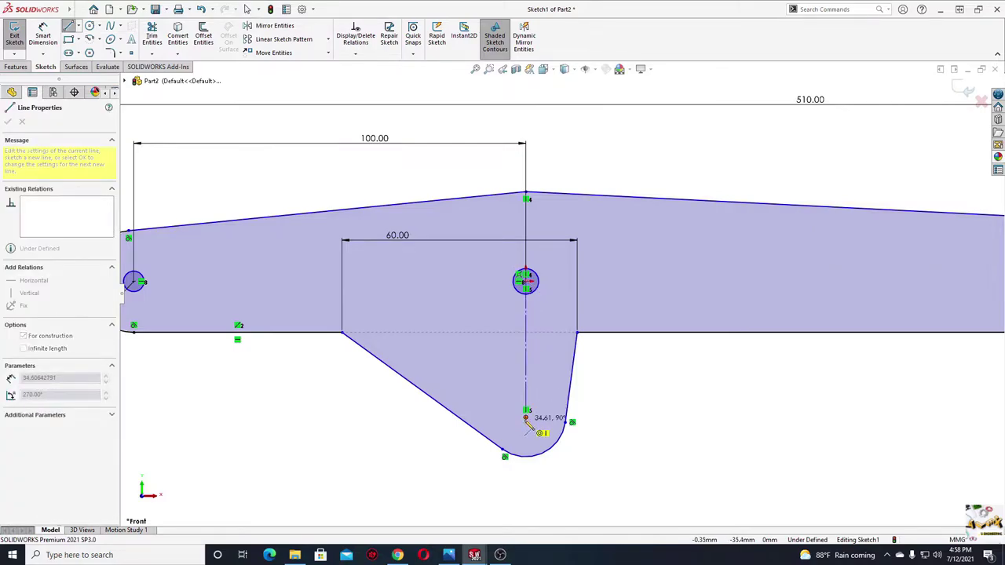
double_click(526, 417)
key("Escape")
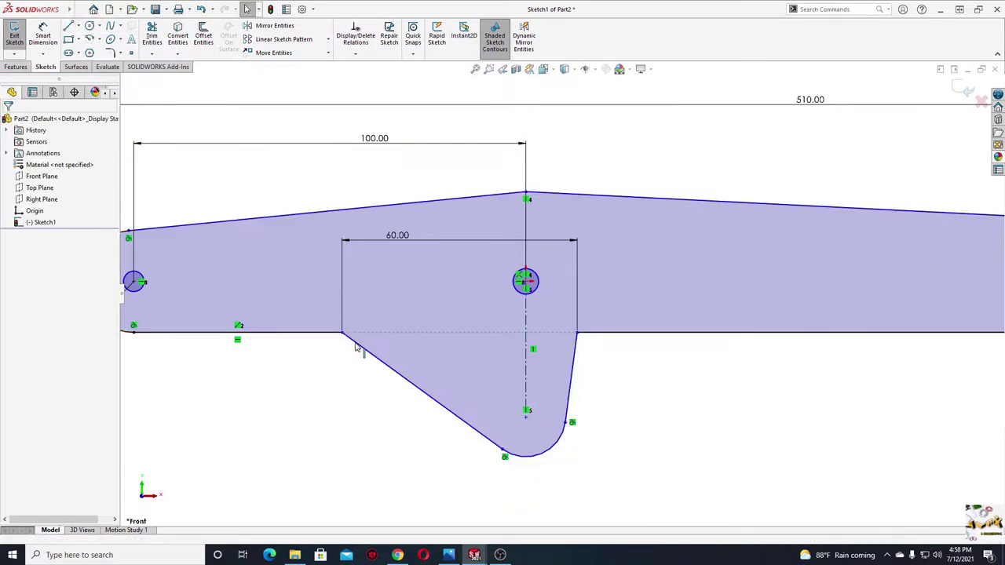
Make the lug's two side edges symmetric about the centerline
left_click(440, 404)
left_click(528, 375, "ctrl")
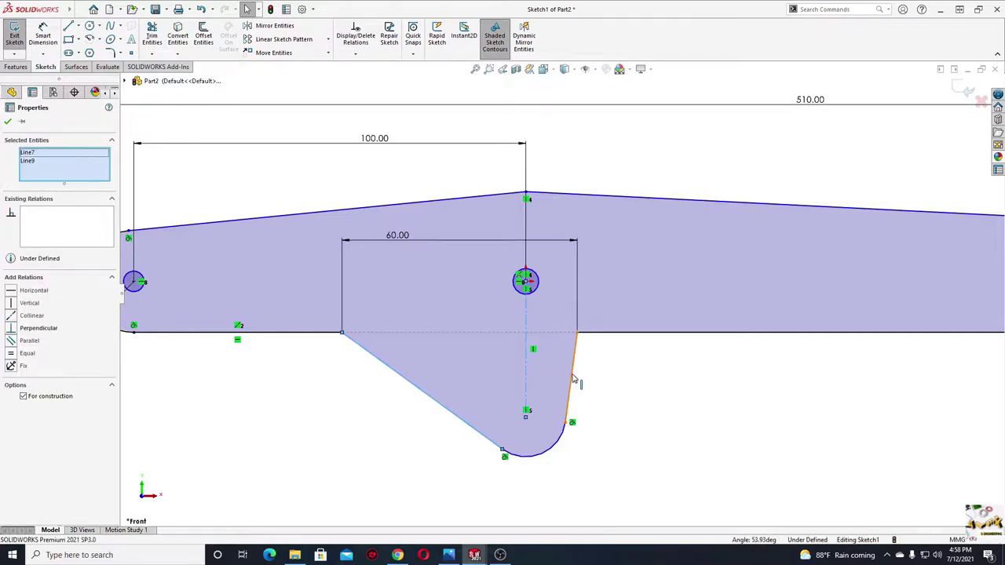
left_click(571, 382, "ctrl")
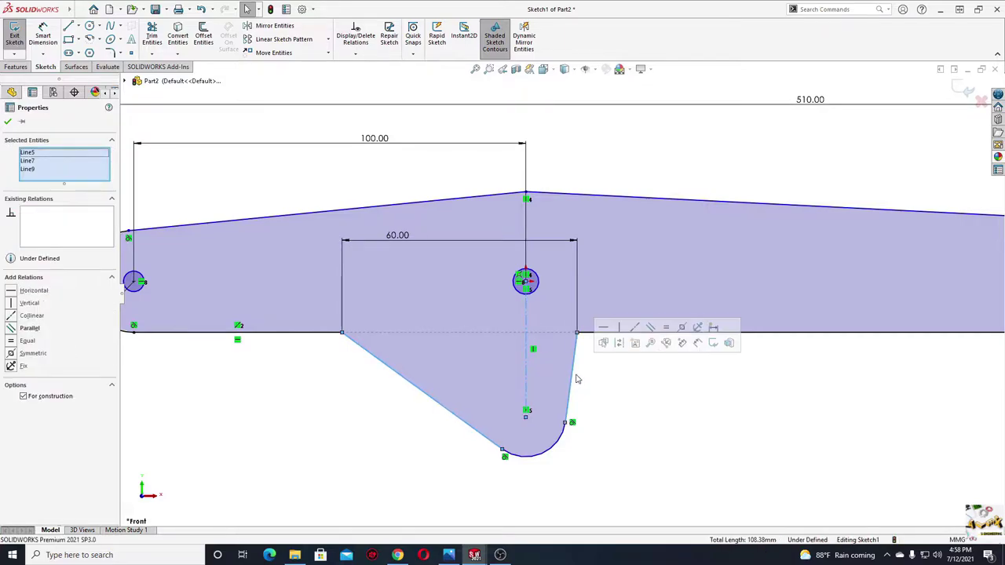
left_click(681, 329)
left_click(636, 416)
Fillet the sharp tip at the lug's bottom
scroll(552, 429, "down", 3)
scroll(510, 379, "down", 3)
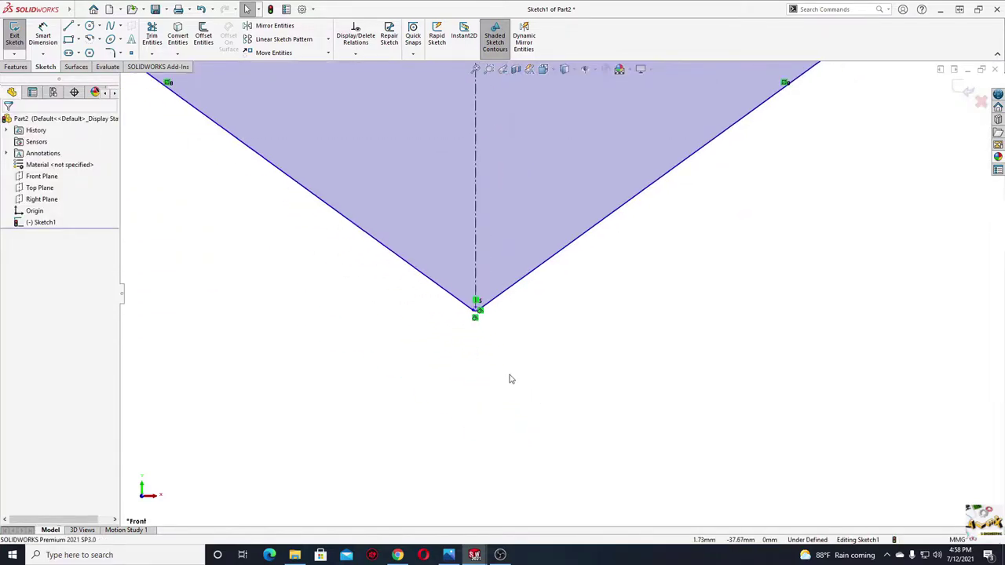
middle_click_drag(469, 357, 483, 335, "ctrl")
left_click(488, 292)
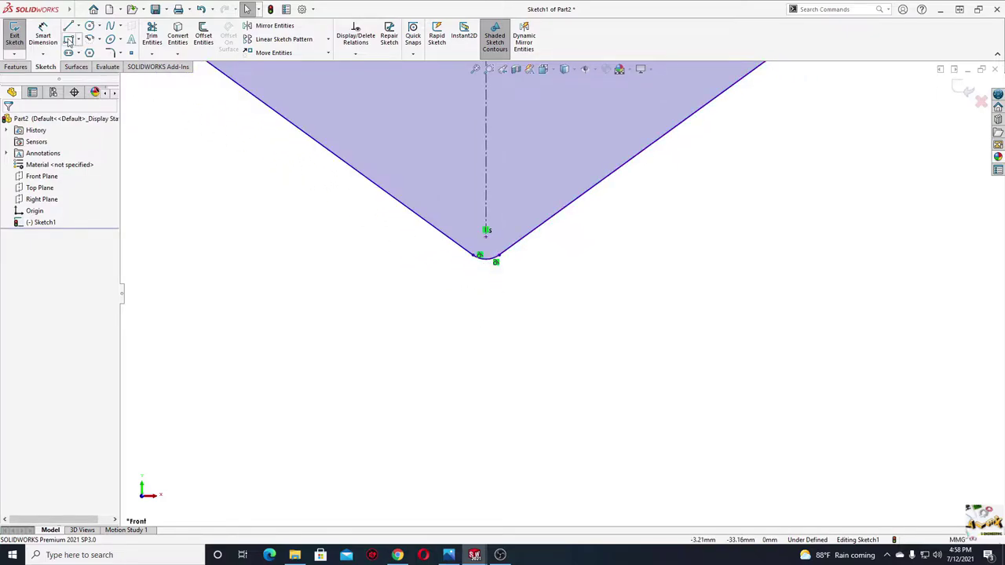
Dimension the rounded tip to a 20 mm radius
left_click(43, 35)
left_click(486, 298)
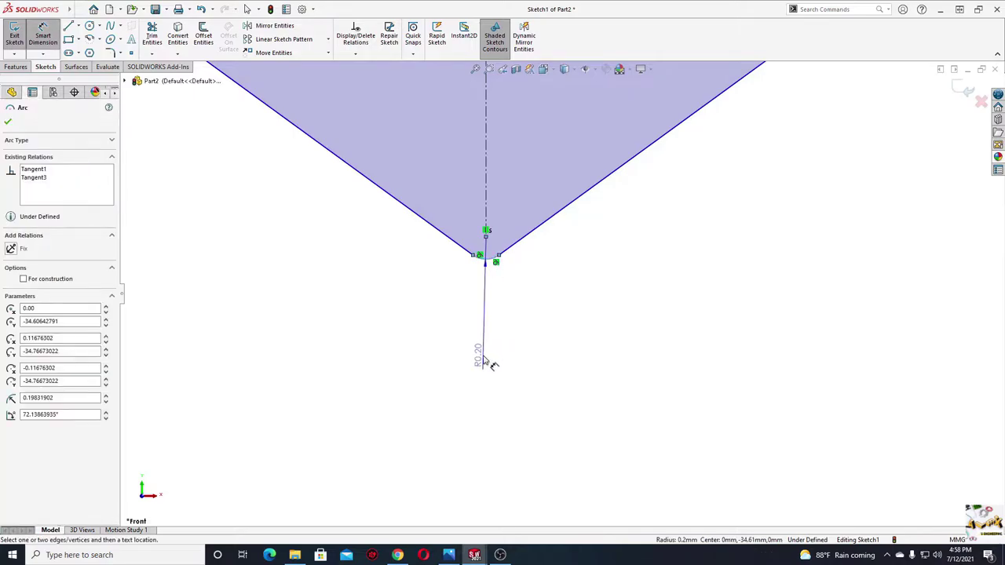
left_click(485, 362)
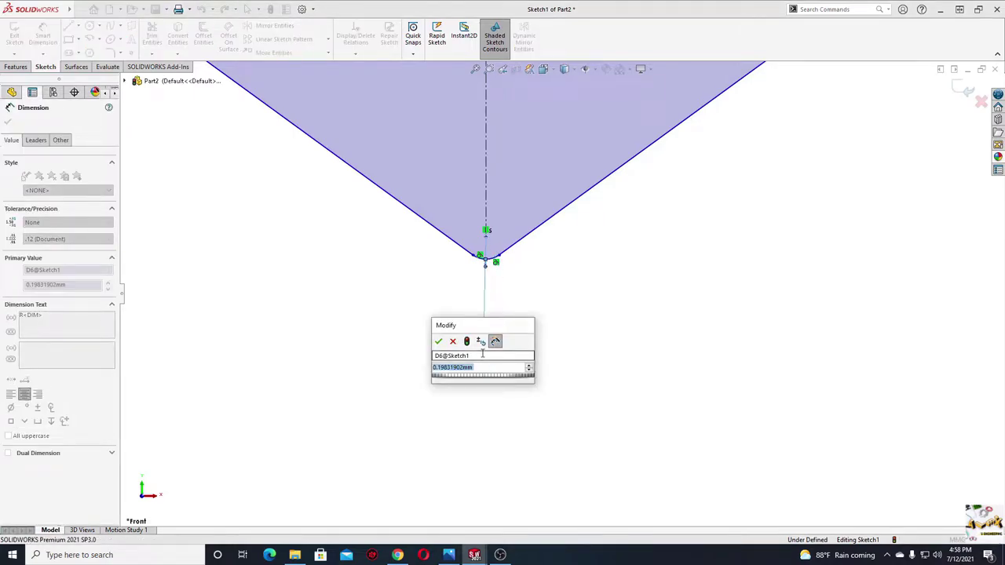
type("20")
key("Return")
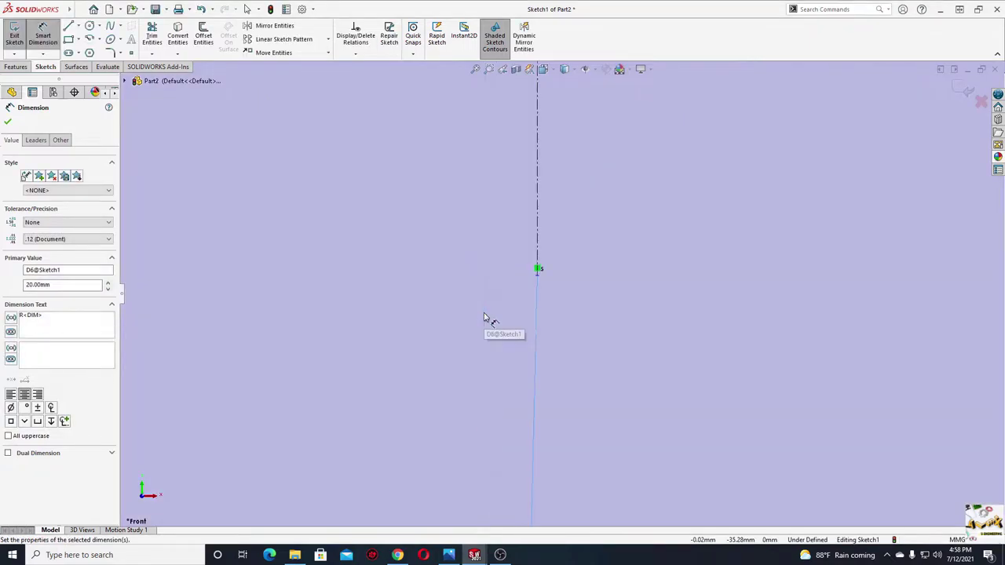
scroll(487, 318, "up", 4)
scroll(485, 321, "up", 3)
scroll(481, 346, "up", 2)
scroll(475, 376, "up", 1)
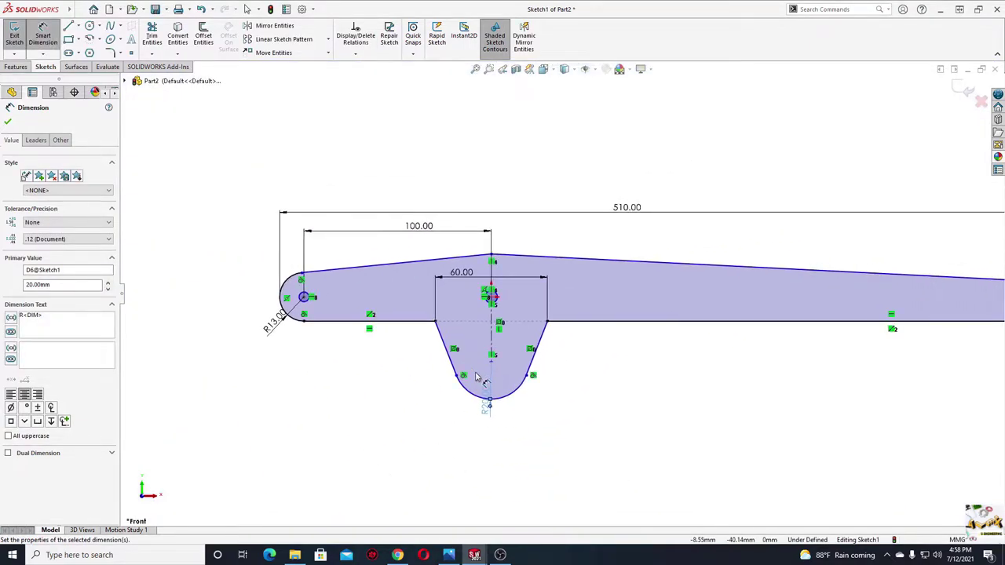
scroll(478, 369, "down", 1)
scroll(481, 363, "down", 2)
right_click(612, 355)
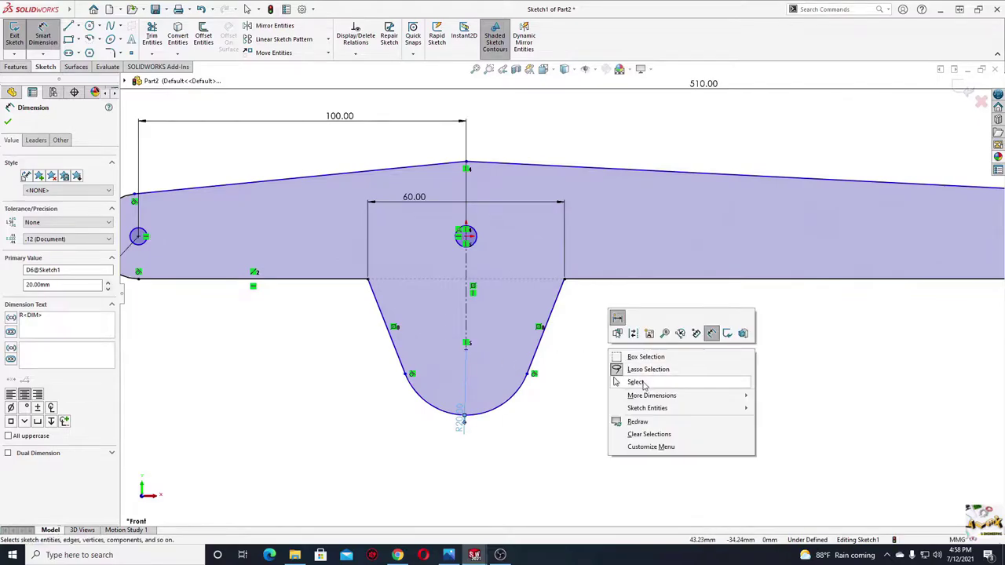
left_click(635, 381)
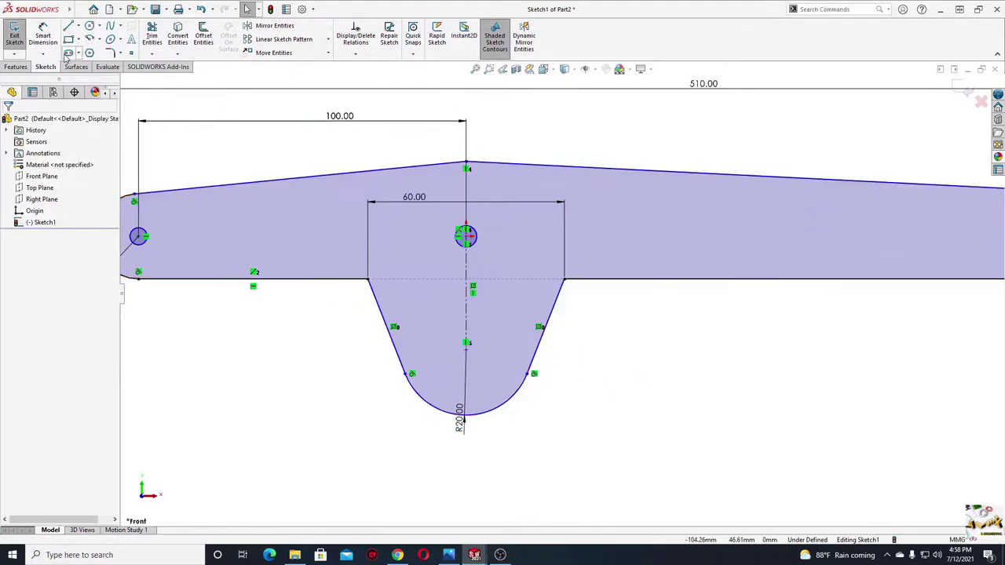
Sketch a straight slot inside the lug and give its ends a 6 mm radius
left_click(69, 53)
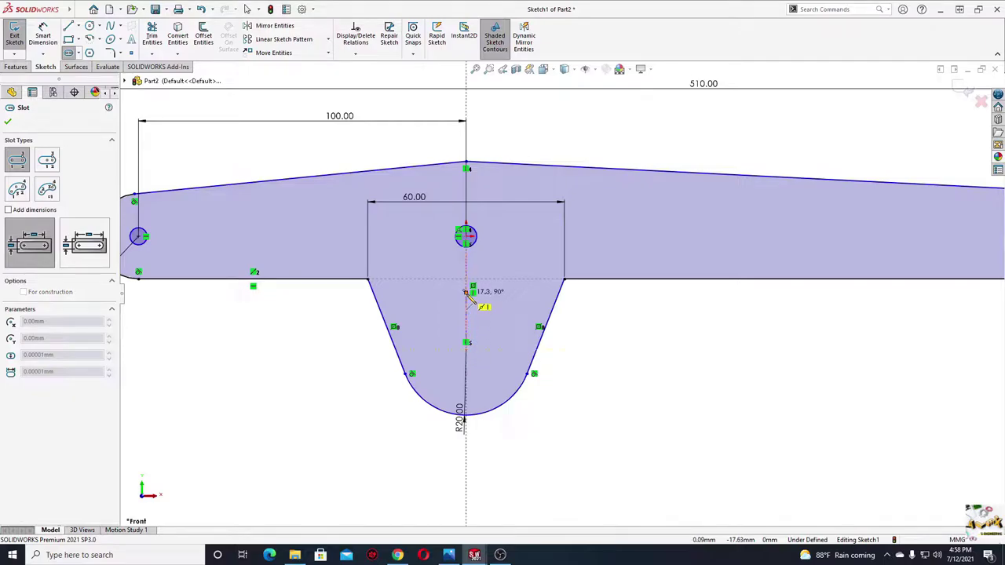
left_click(434, 312)
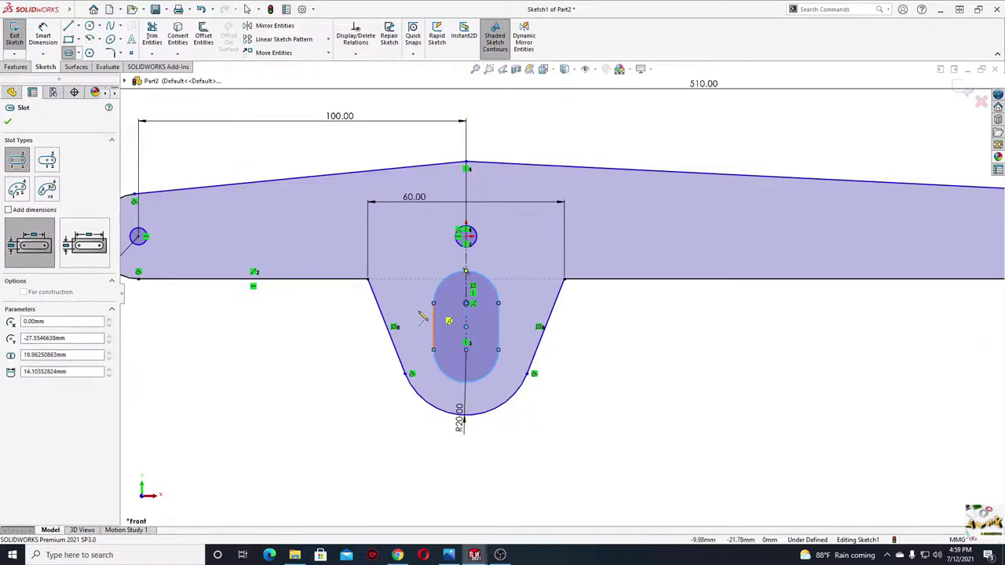
key("Escape")
left_click(43, 38)
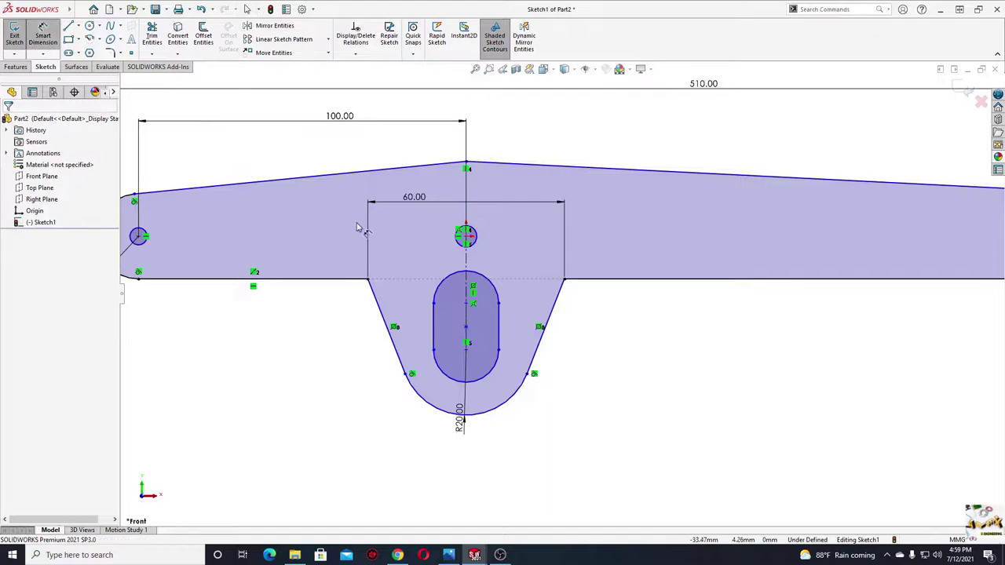
left_click(450, 381)
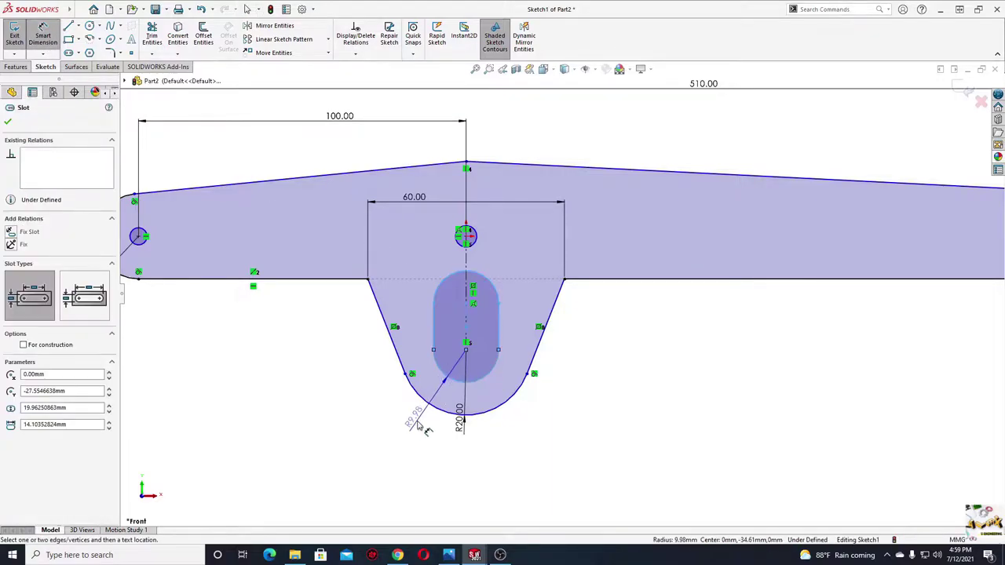
left_click(404, 441)
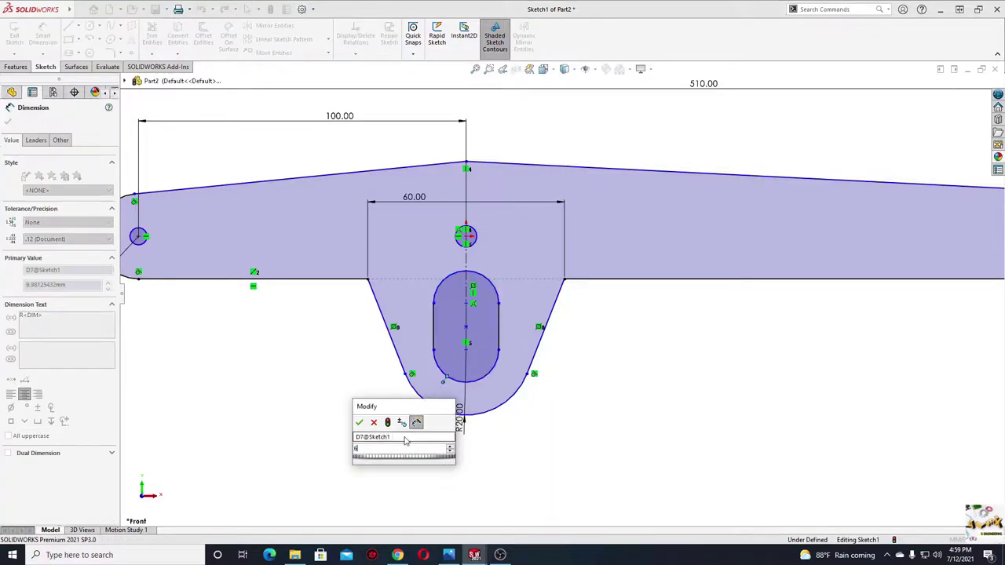
key("Return")
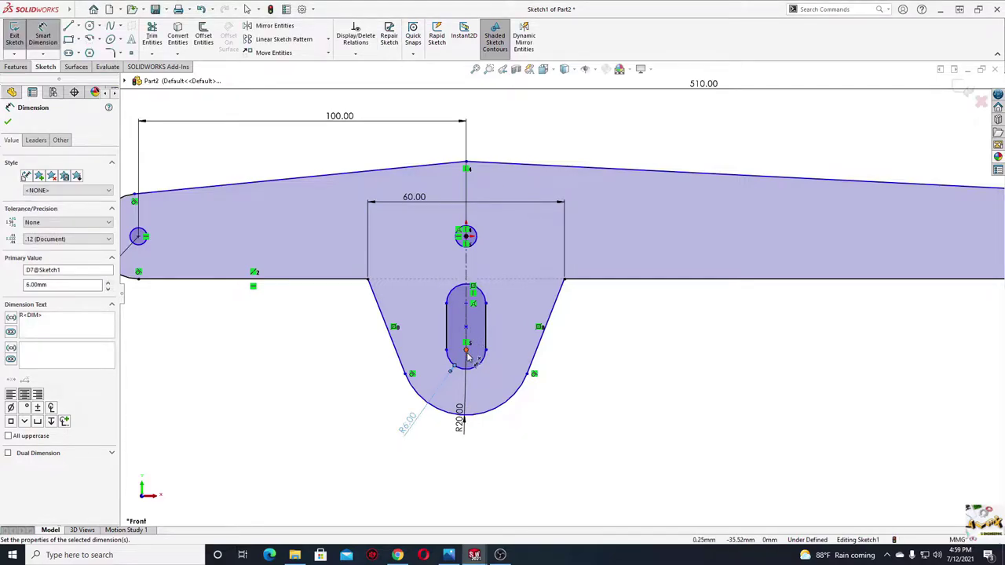
Set the distance between the slot's centre points to 16 mm
left_click(470, 343)
left_click(466, 305)
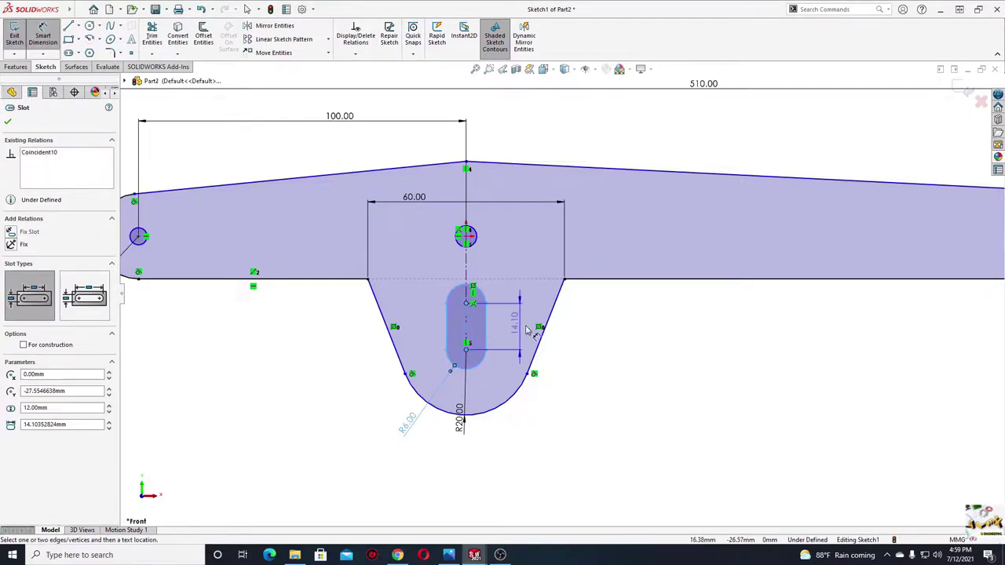
left_click(626, 333)
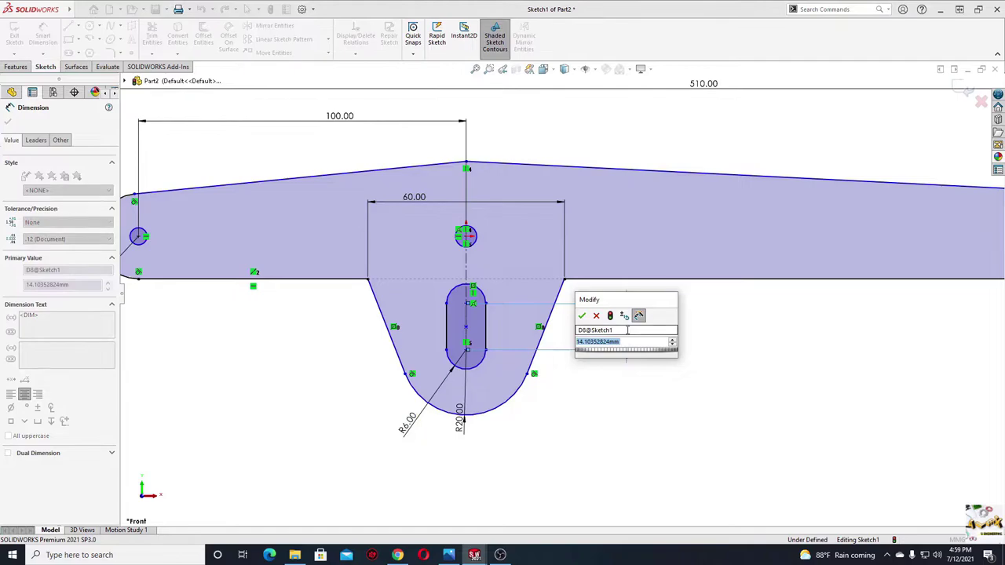
type("16")
key("Return")
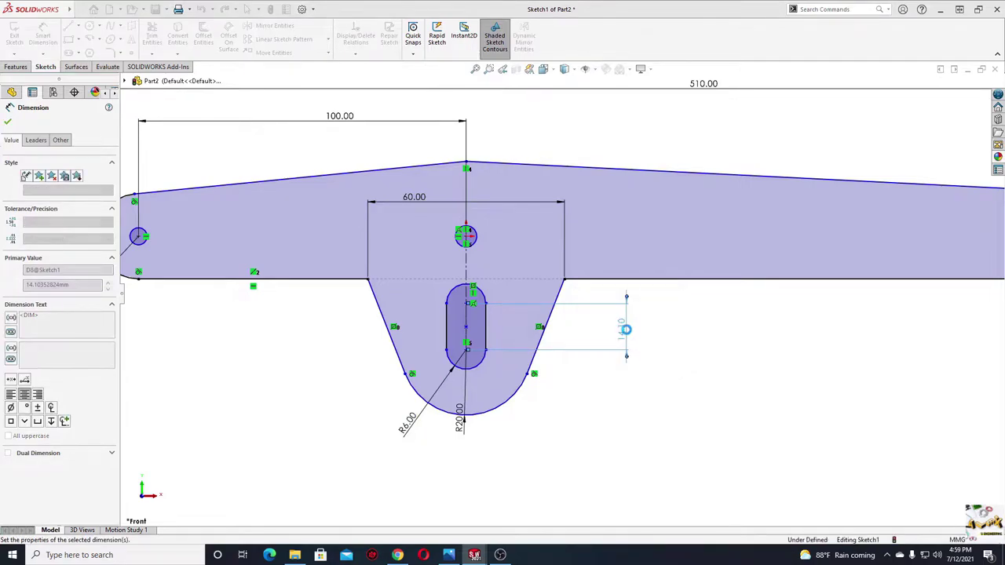
left_click(469, 303)
Dimension the slot offset at 32 mm below the arm edge and the arm height at 44 mm
left_click(336, 288)
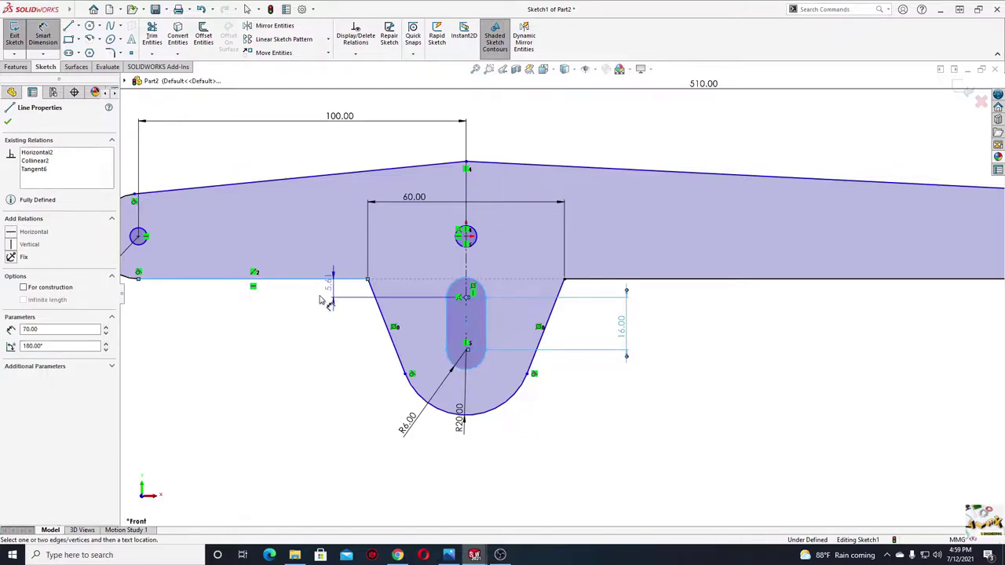
left_click(251, 337)
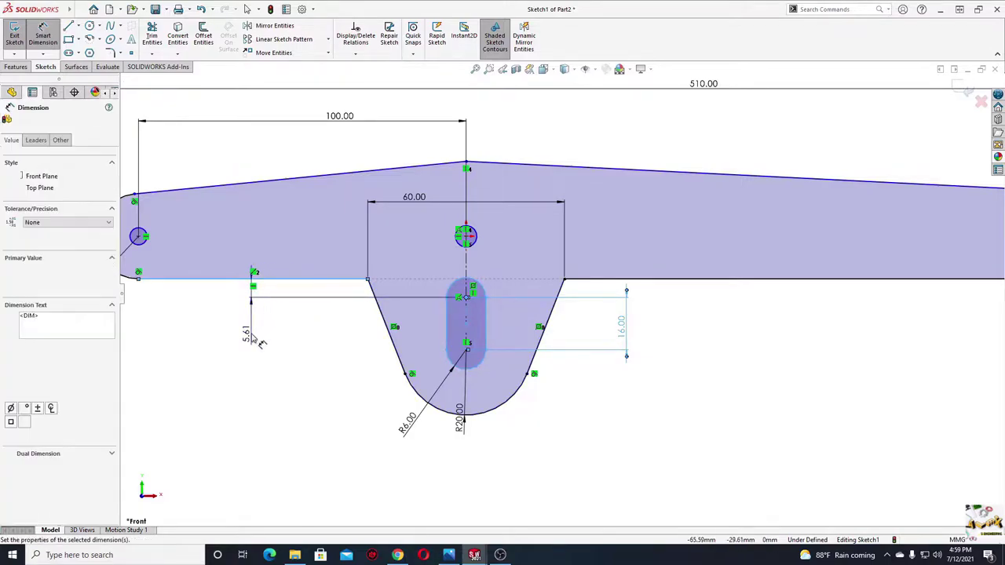
type("32")
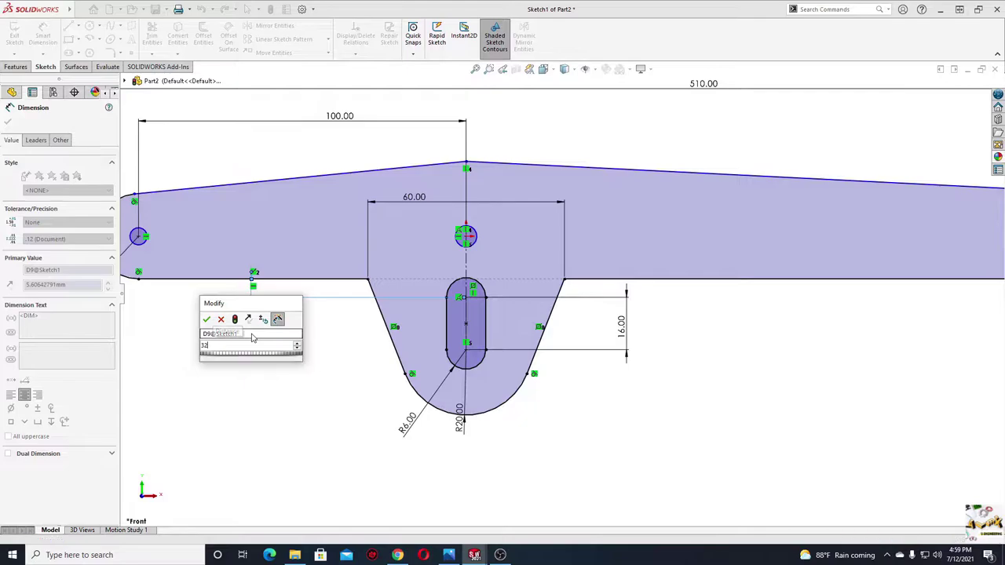
key("Return")
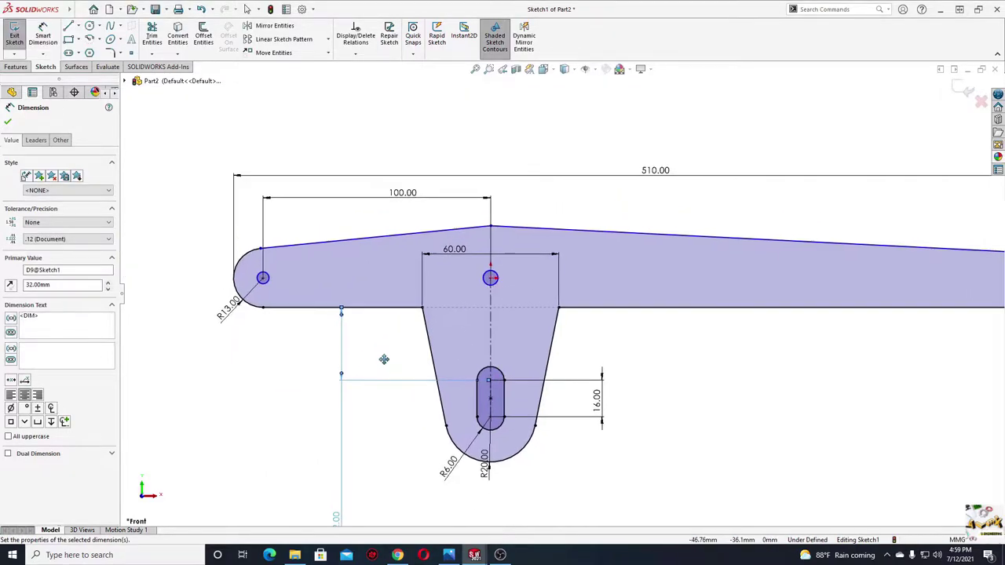
left_click(388, 306)
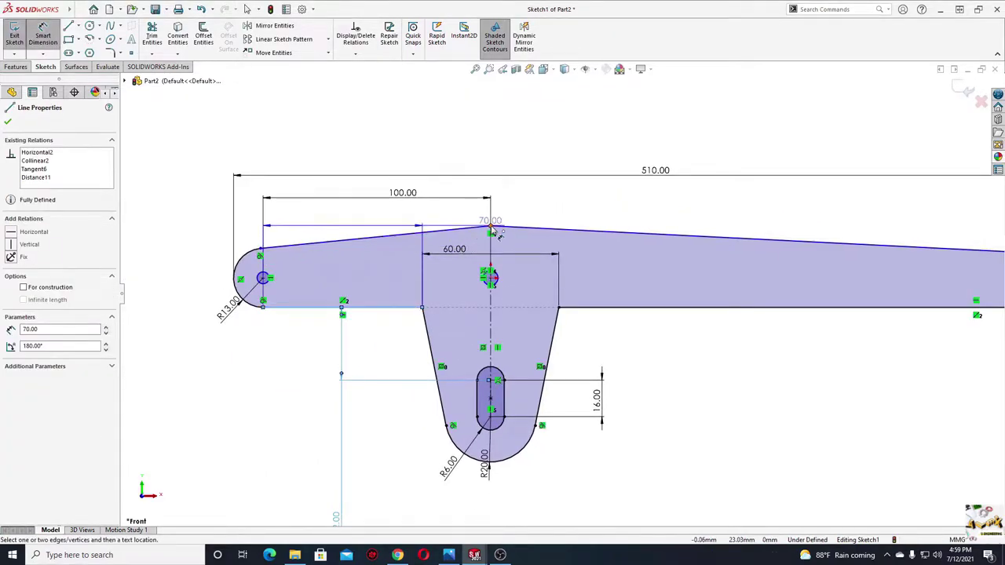
left_click(491, 228)
left_click(162, 259)
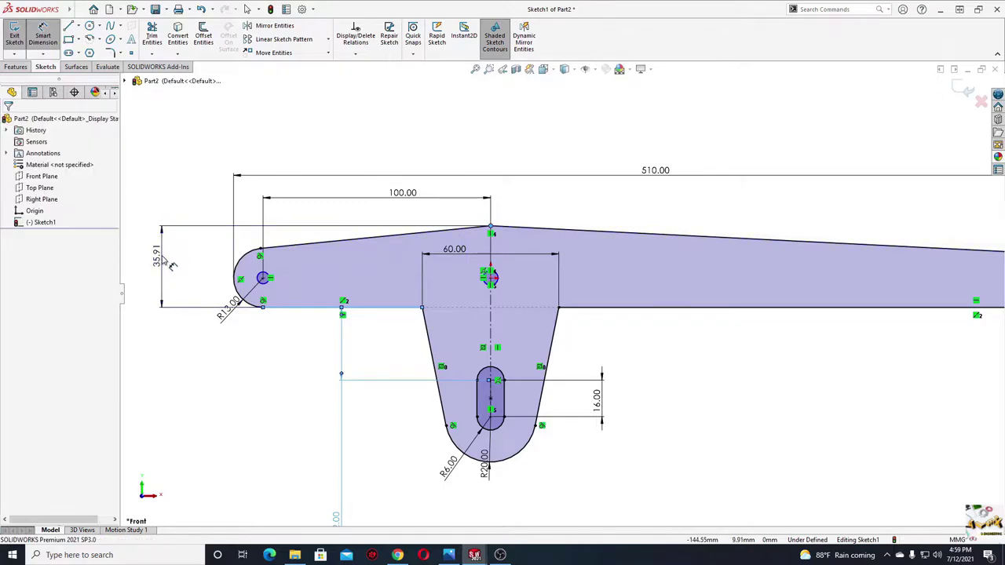
type("44")
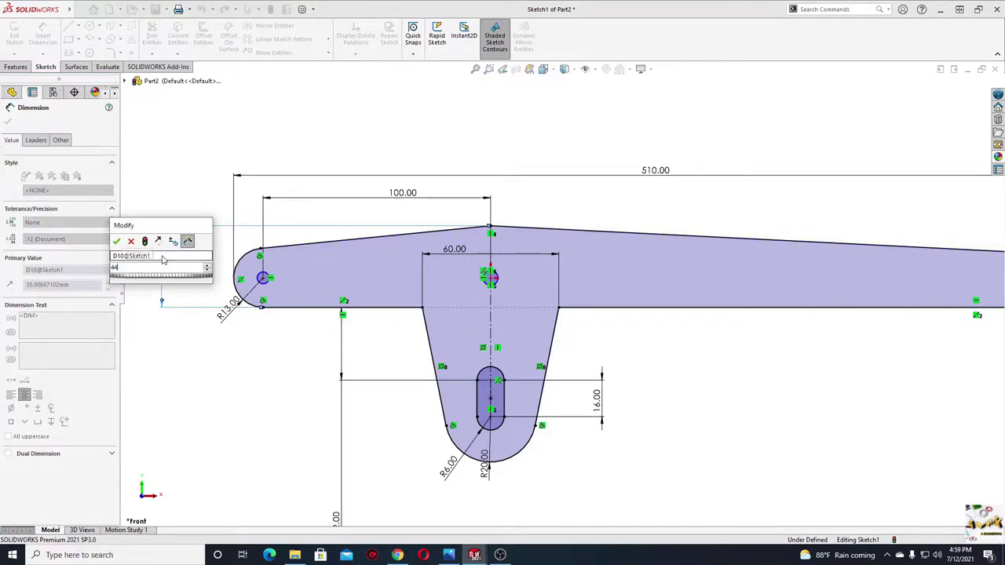
key("Return")
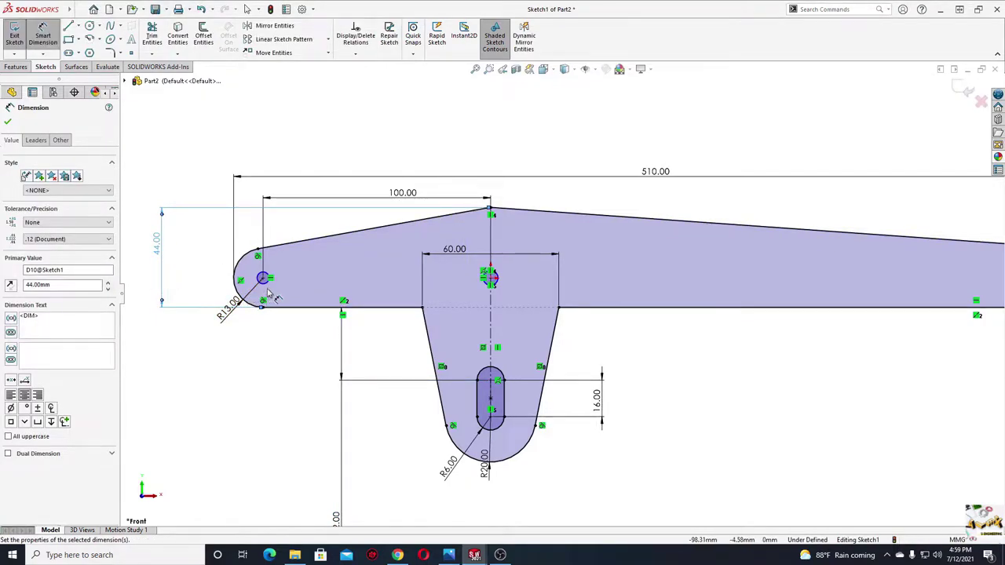
Add a Ø12 circle at the left arc centre and a Ø6 circle at the pivot point
key("c")
left_click(262, 278)
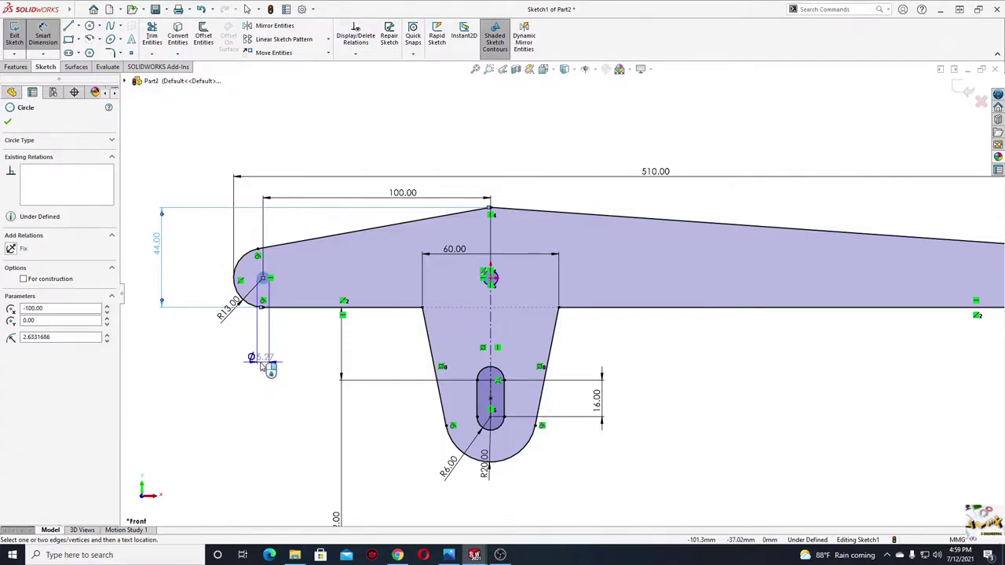
left_click(262, 366)
type("12")
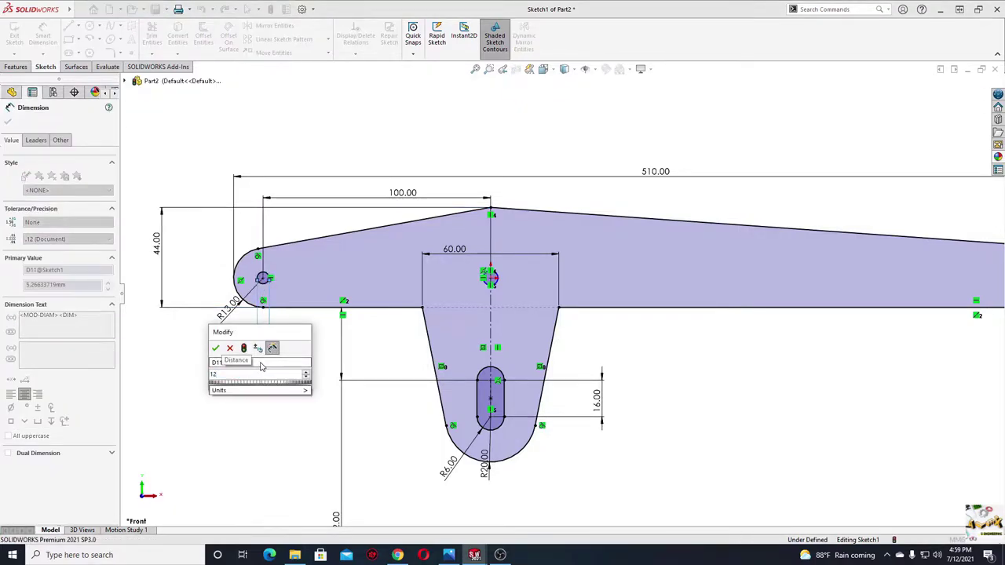
key("Return")
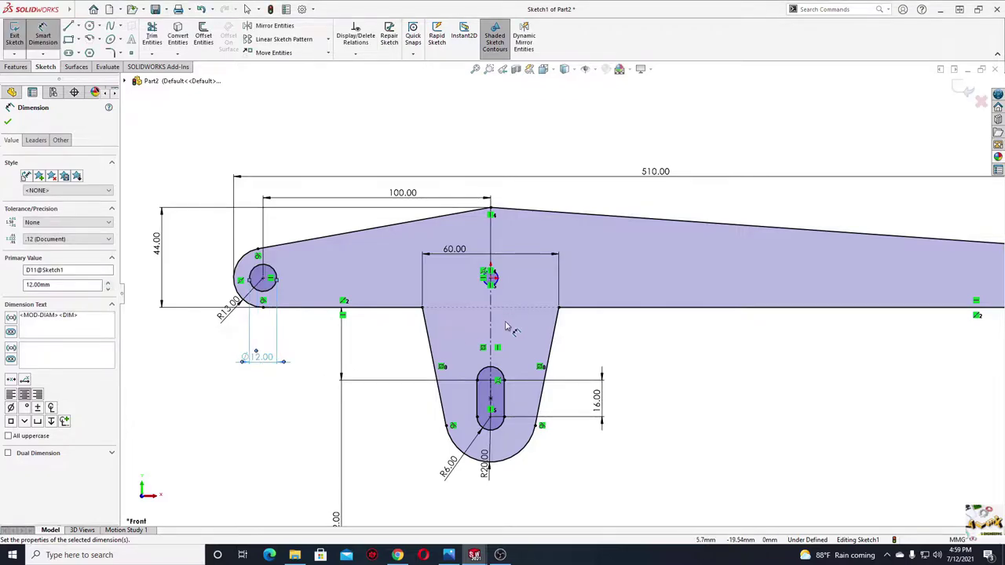
scroll(518, 314, "down", 3)
key("c")
left_click(466, 265)
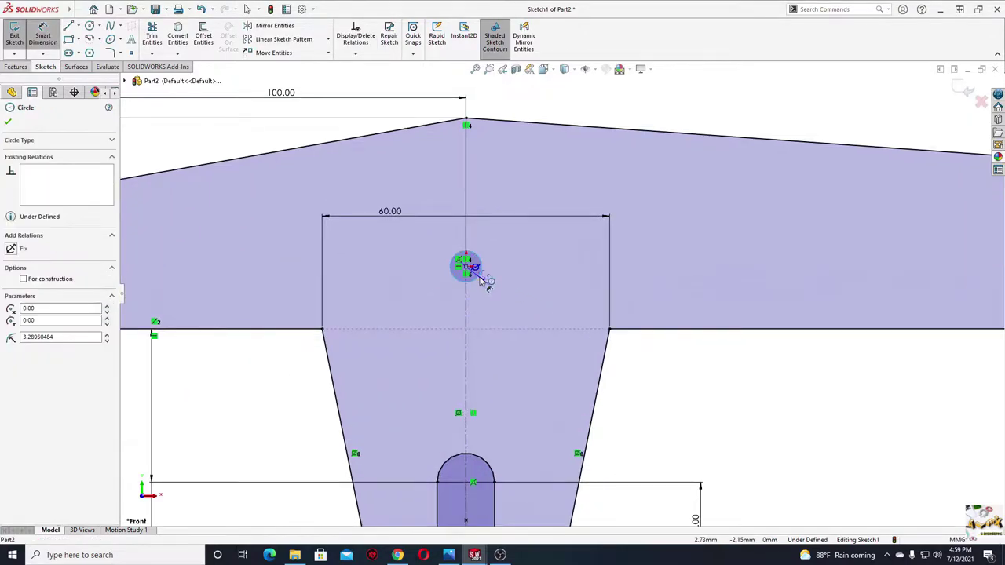
left_click(481, 281)
left_click(542, 280)
type("6")
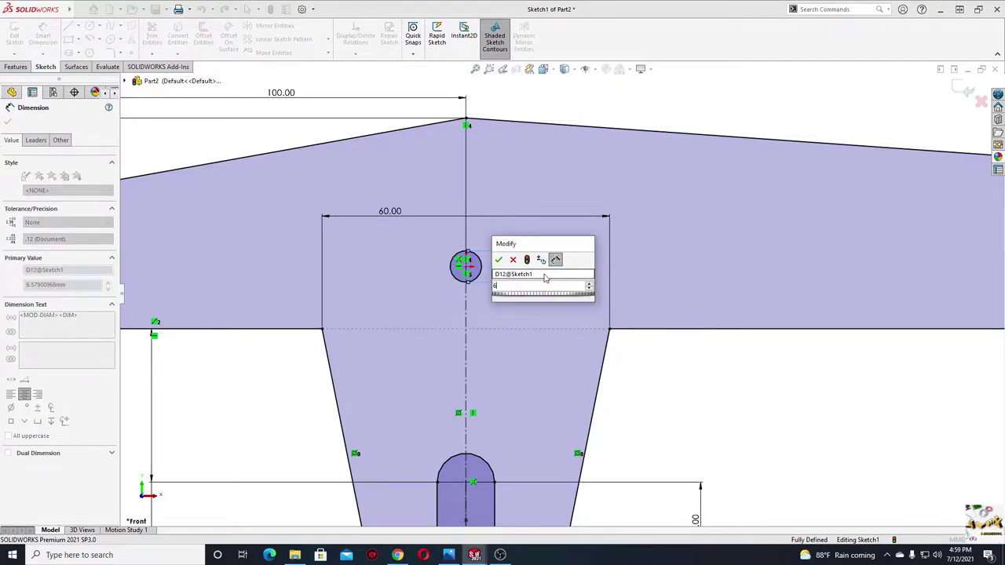
key("Return")
Finish dimensioning and frame the full 510 mm arm in view
scroll(596, 290, "up", 5)
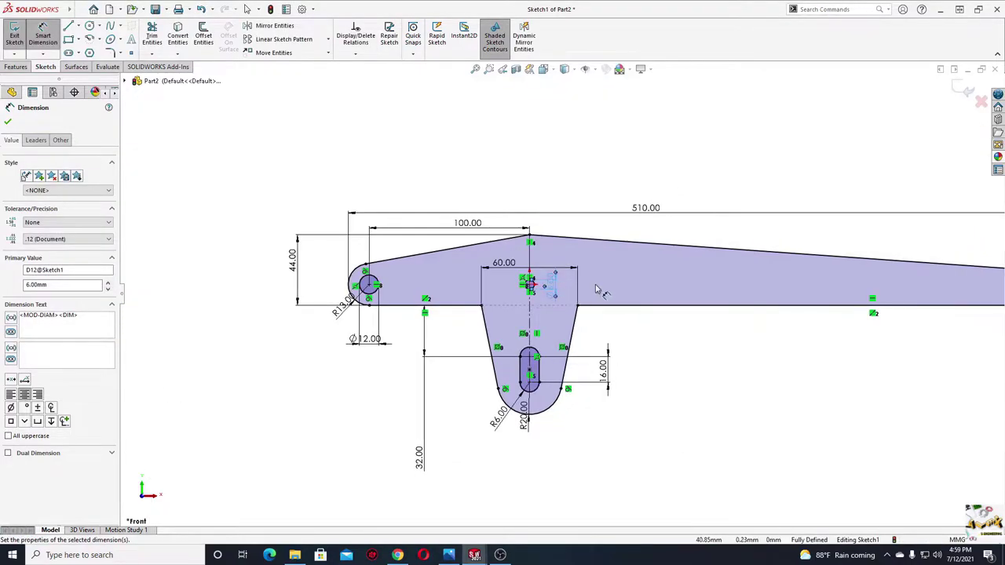
mouse_move(597, 290)
middle_mouse_down("ctrl")
mouse_move(331, 314)
mouse_move(413, 296)
mouse_move(521, 299)
mouse_move(291, 318)
mouse_move(384, 328)
middle_mouse_up("ctrl")
right_click(441, 380)
left_click(465, 429)
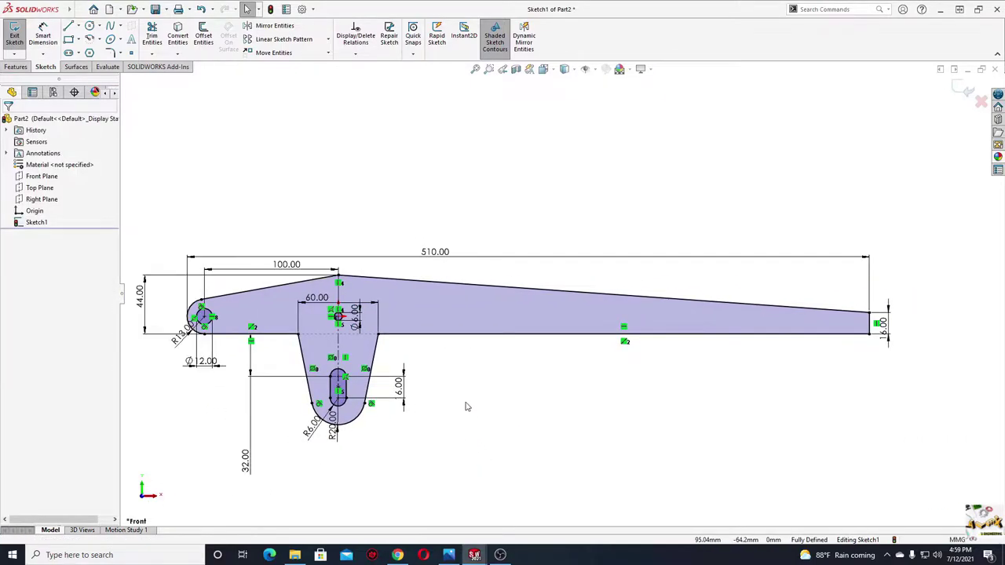
middle_click_drag(466, 406, 456, 400, "ctrl")
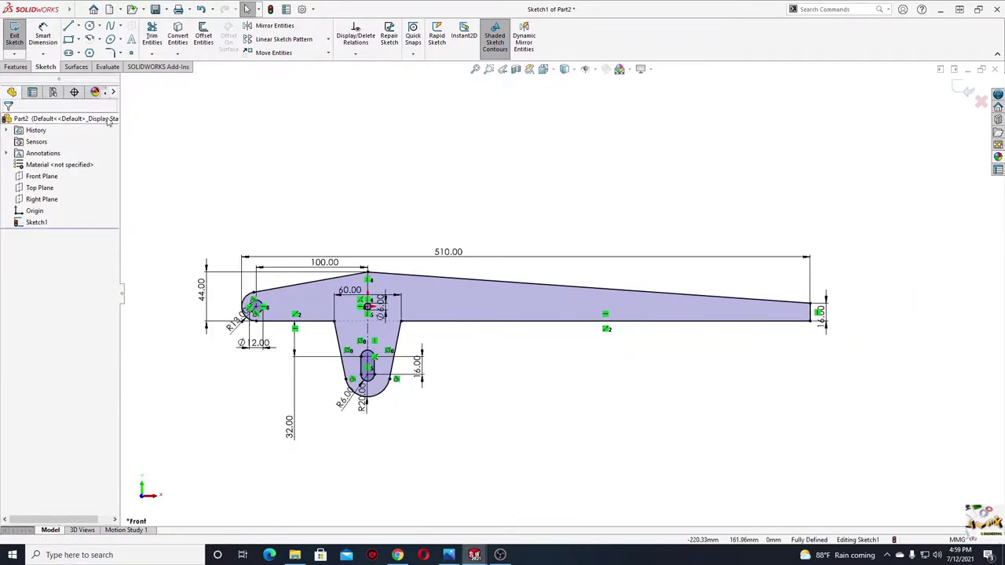
Extrude the lever sketch 12 mm Mid Plane into Boss-Extrude1, then orbit the solid
left_click(16, 66)
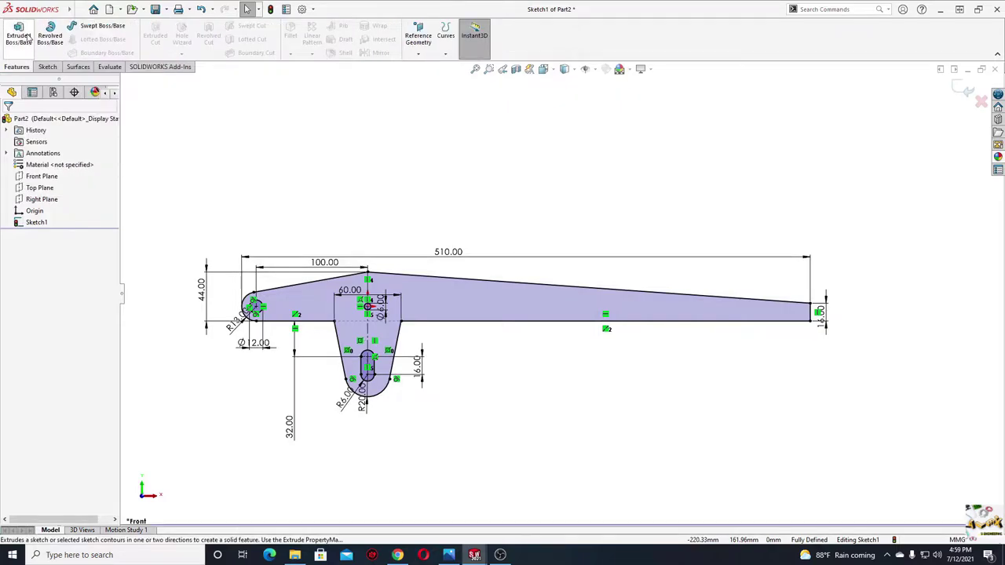
left_click(19, 36)
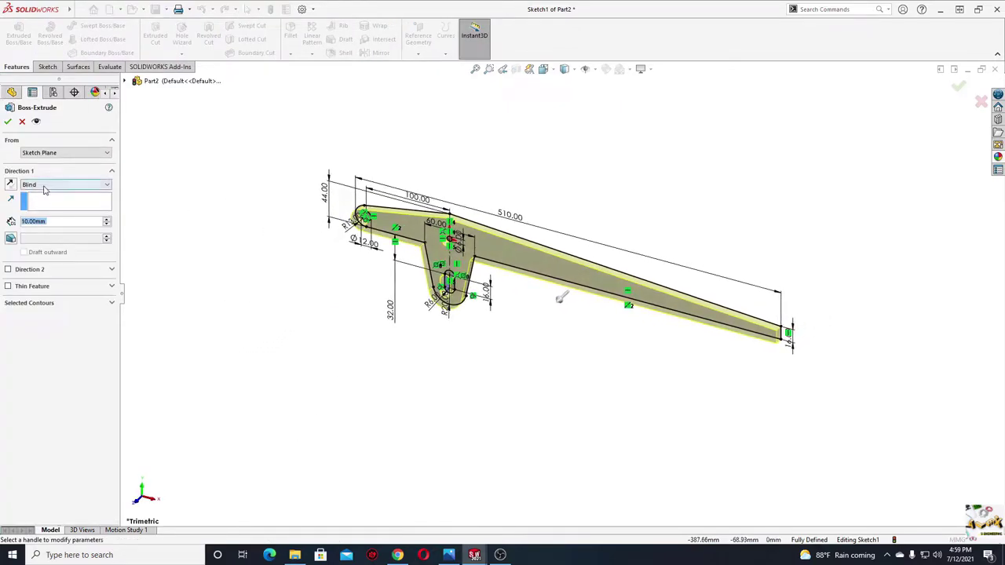
left_click(45, 187)
left_click(44, 230)
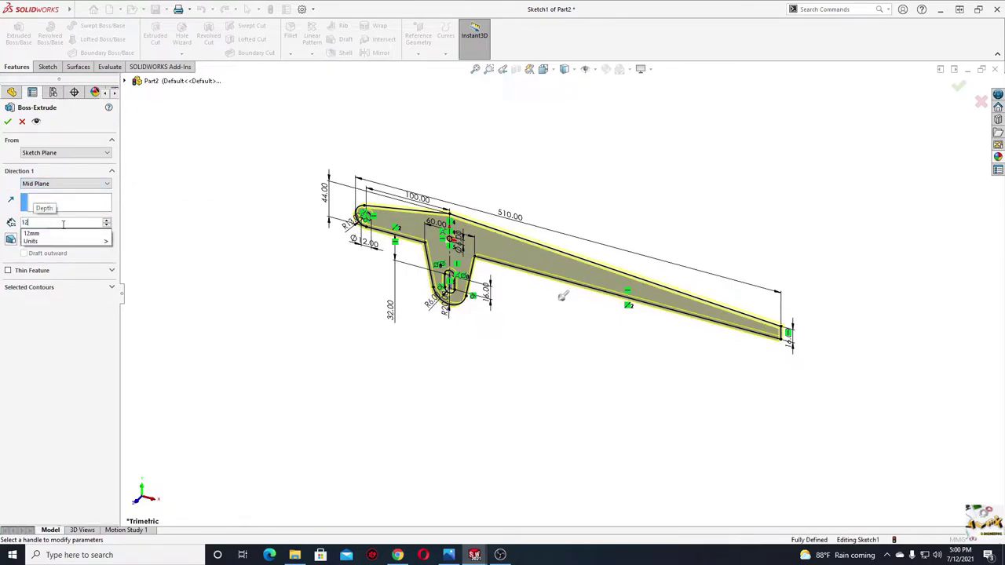
scroll(65, 226, "up", 2)
left_click(7, 123)
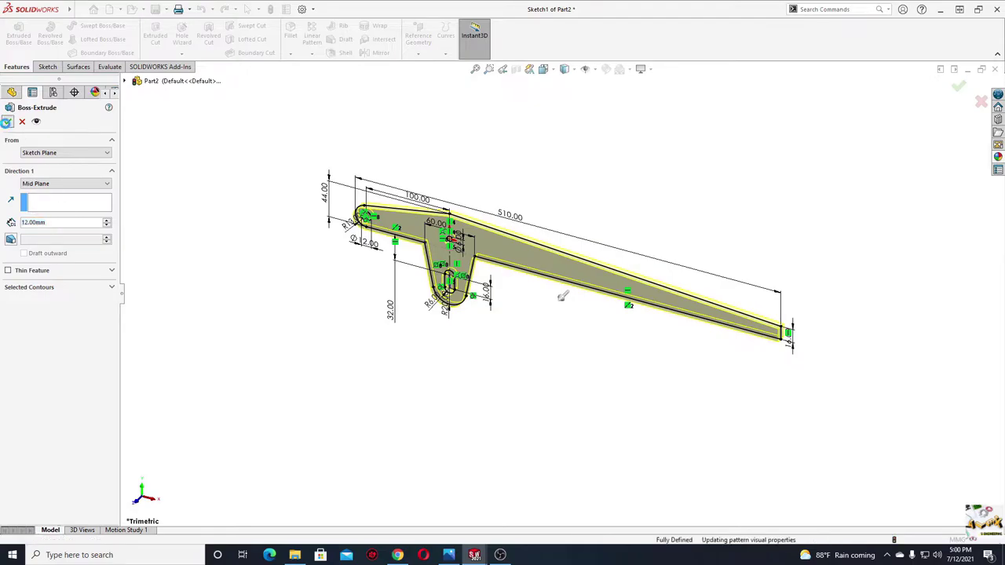
mouse_move(465, 303)
middle_mouse_down()
mouse_move(377, 337)
mouse_move(475, 334)
middle_mouse_up()
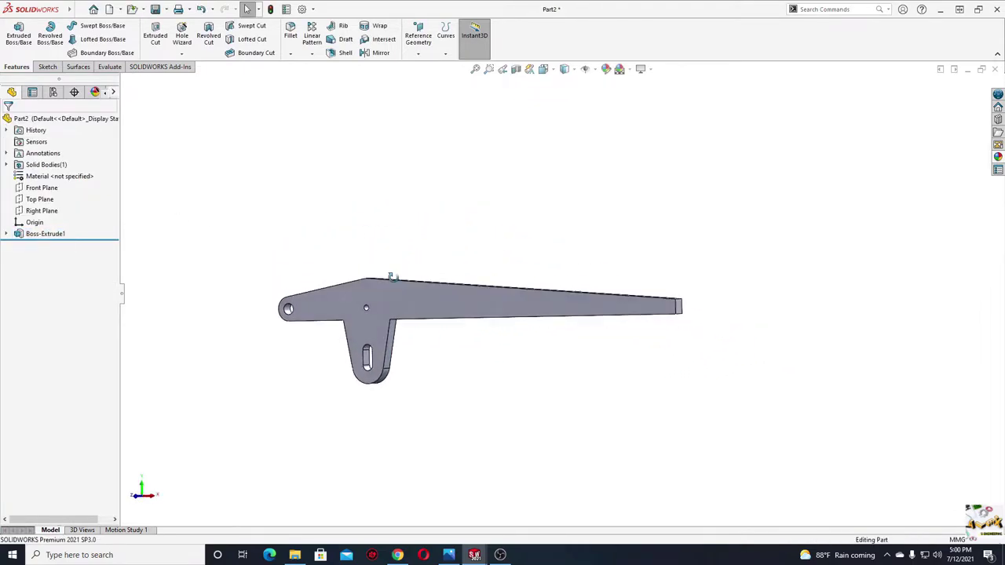
Start a sketch on the arm's long side face with a centerline from the origin along the arm
left_click(474, 333)
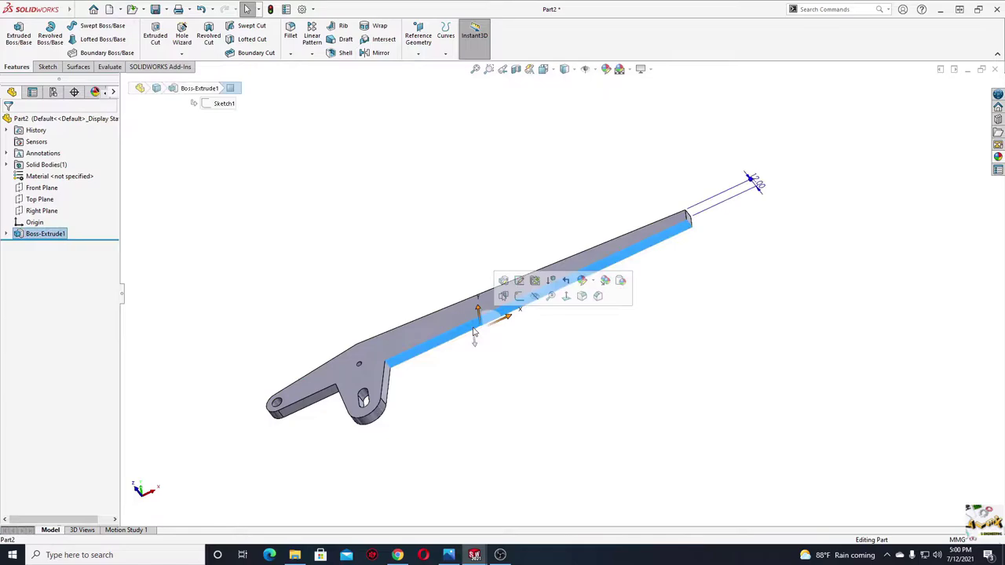
left_click(519, 296)
scroll(609, 315, "down", 3)
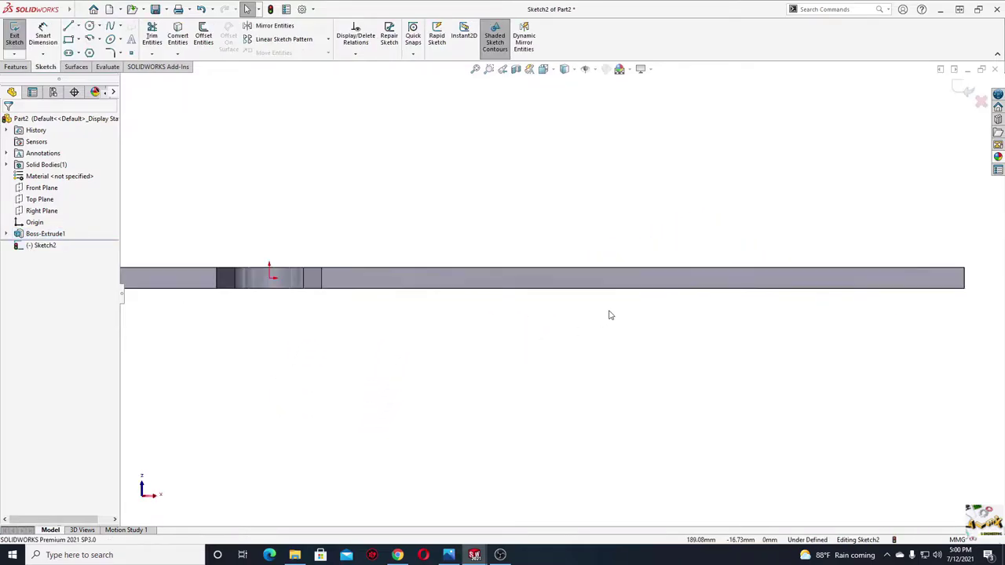
left_click(78, 26)
left_click(89, 38)
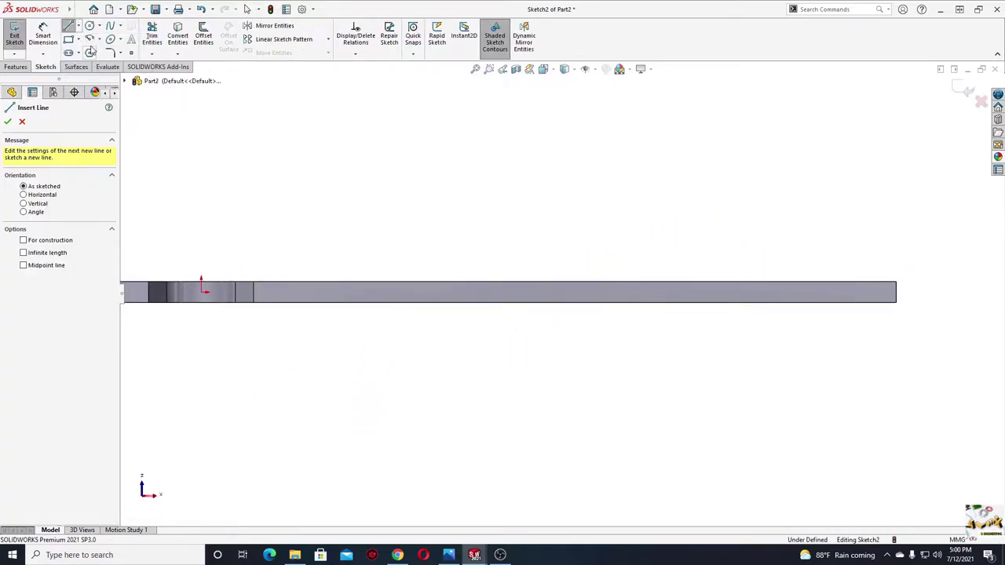
left_click(78, 26)
left_click(94, 50)
left_click(203, 292)
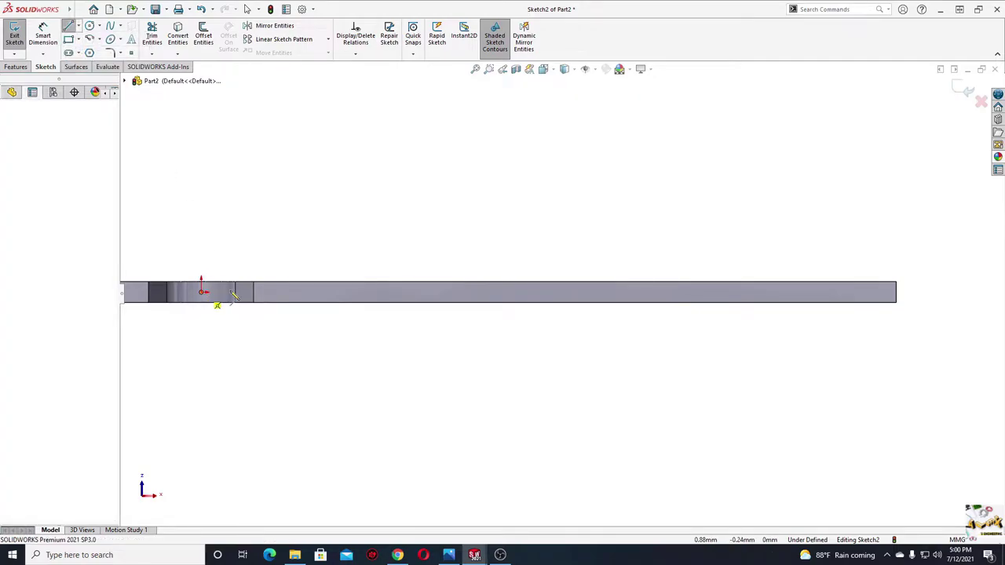
left_click(460, 293)
key("Escape")
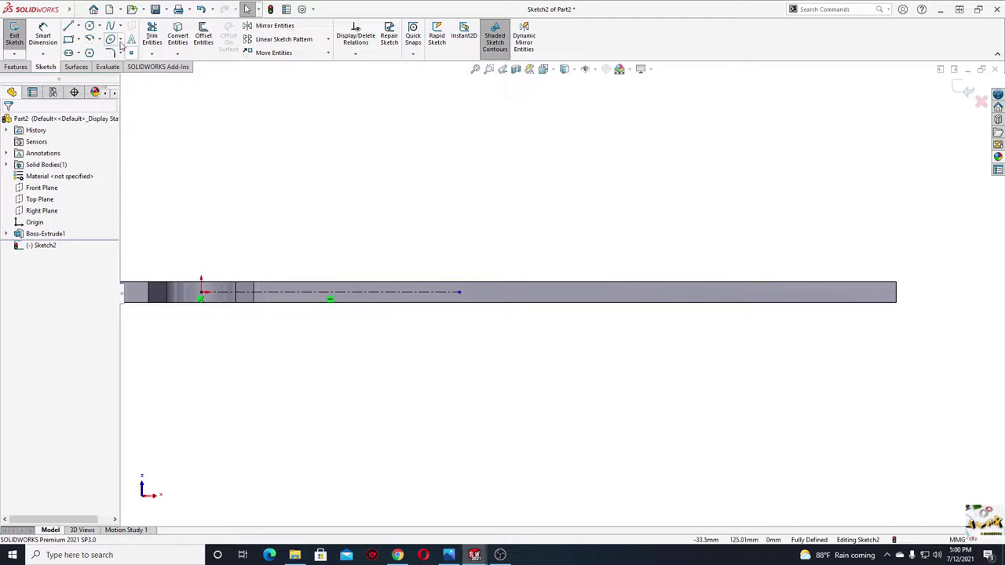
Draw a thin corner rectangle along the top edge to the arm's right end
left_click(68, 39)
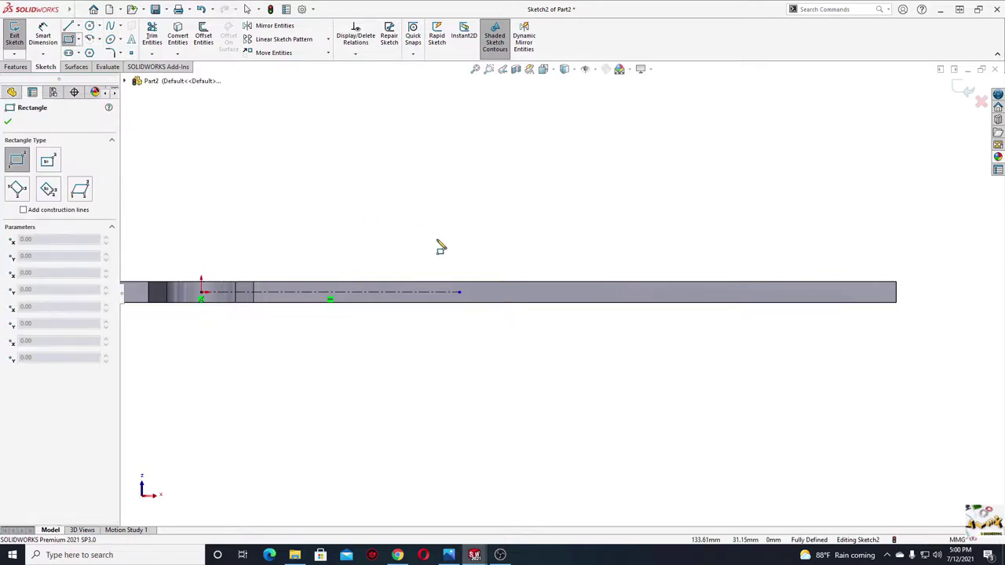
scroll(442, 250, "down", 1)
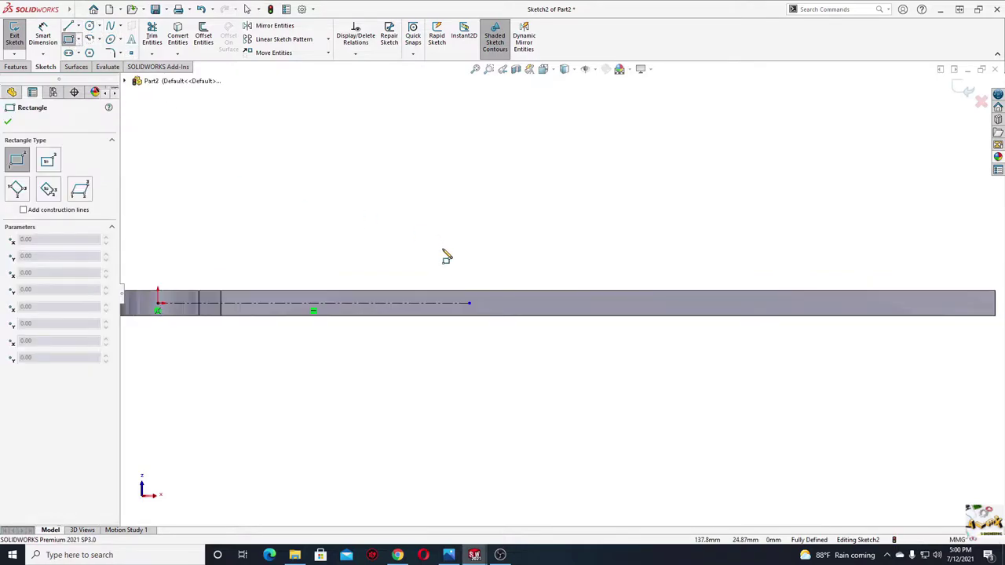
left_click(390, 296)
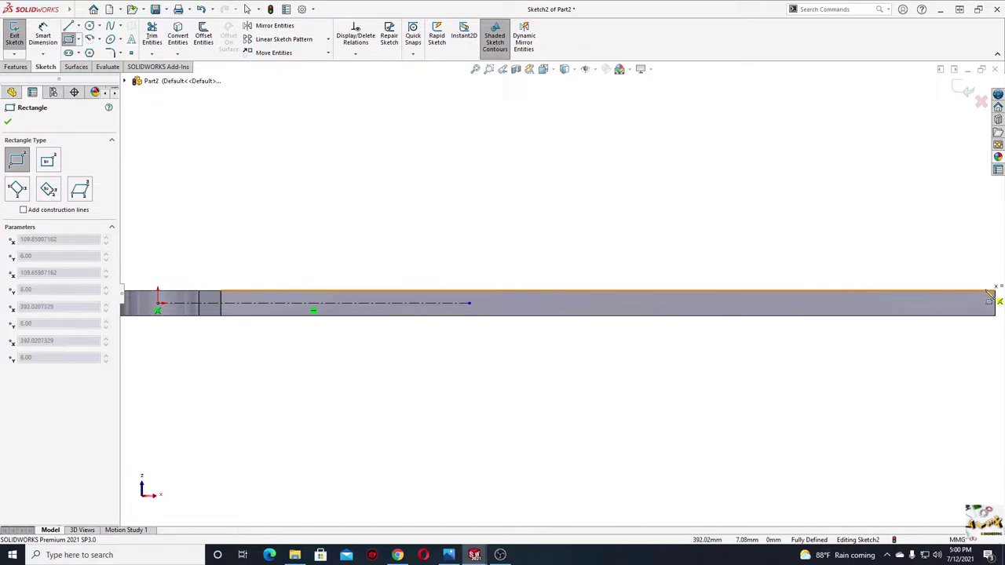
middle_click_drag(999, 303, 945, 292, "ctrl")
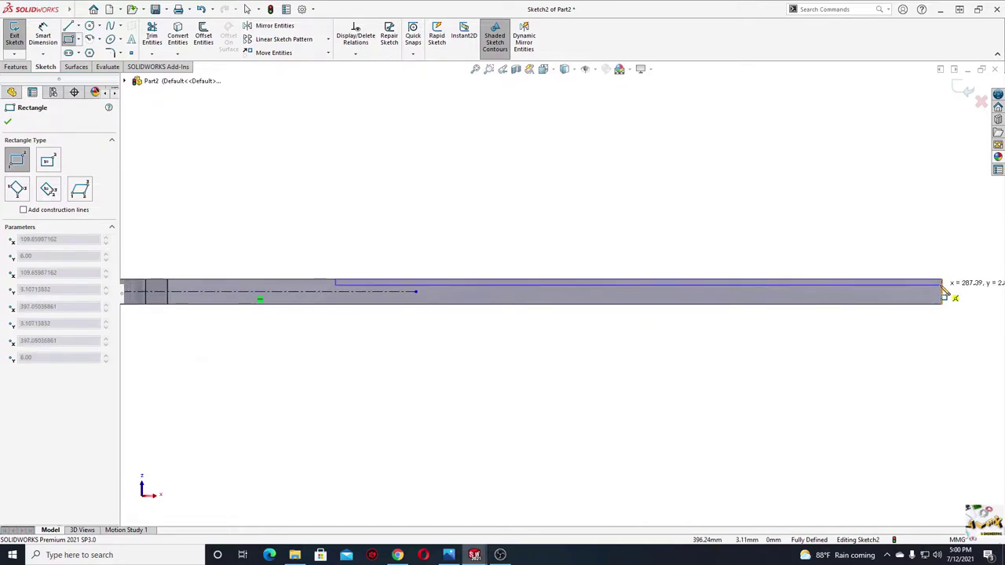
left_click(945, 292)
key("Escape")
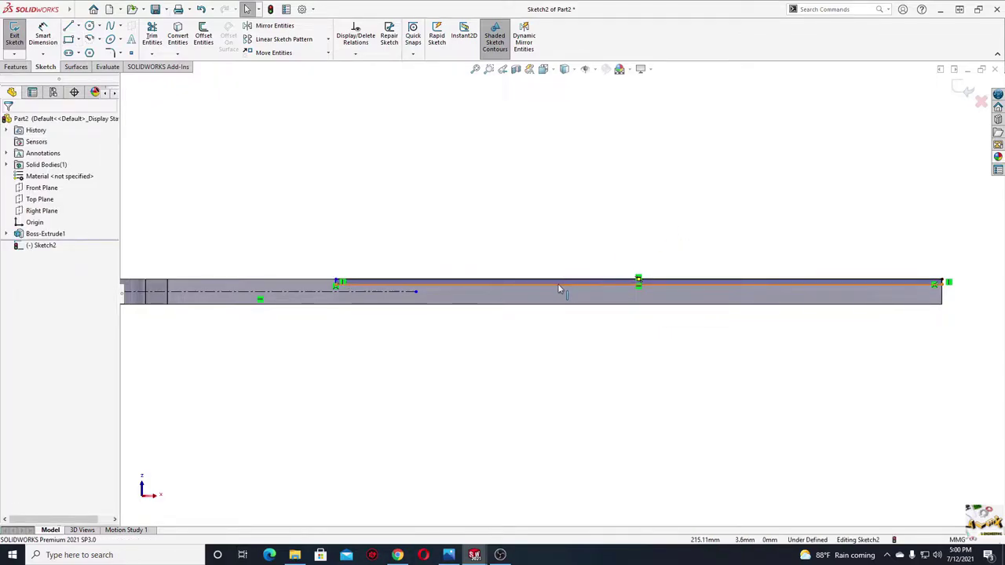
scroll(440, 285, "down", 1)
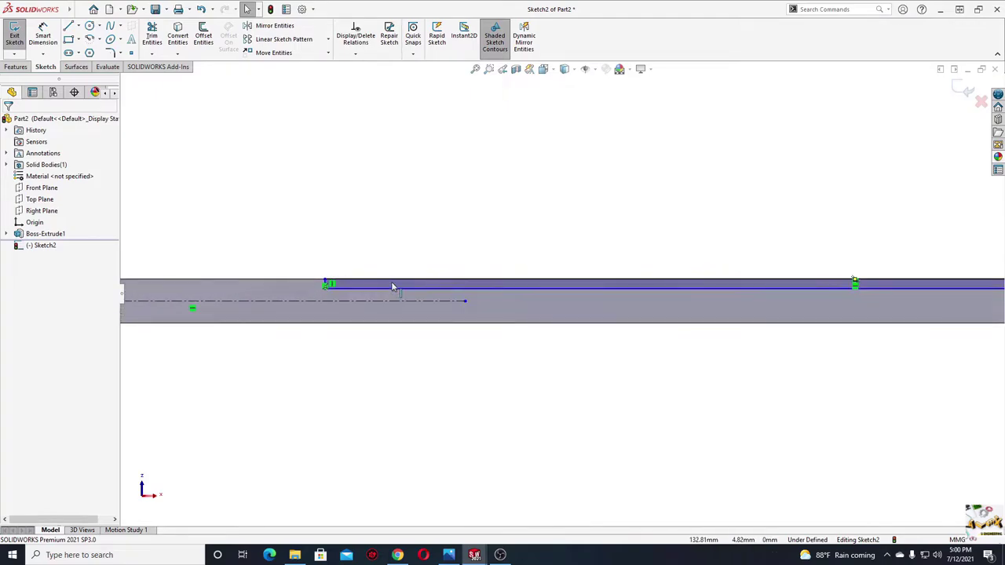
scroll(428, 291, "down", 1)
Mirror the rectangle about the centerline and dimension the band width to 6 mm
left_click(402, 290)
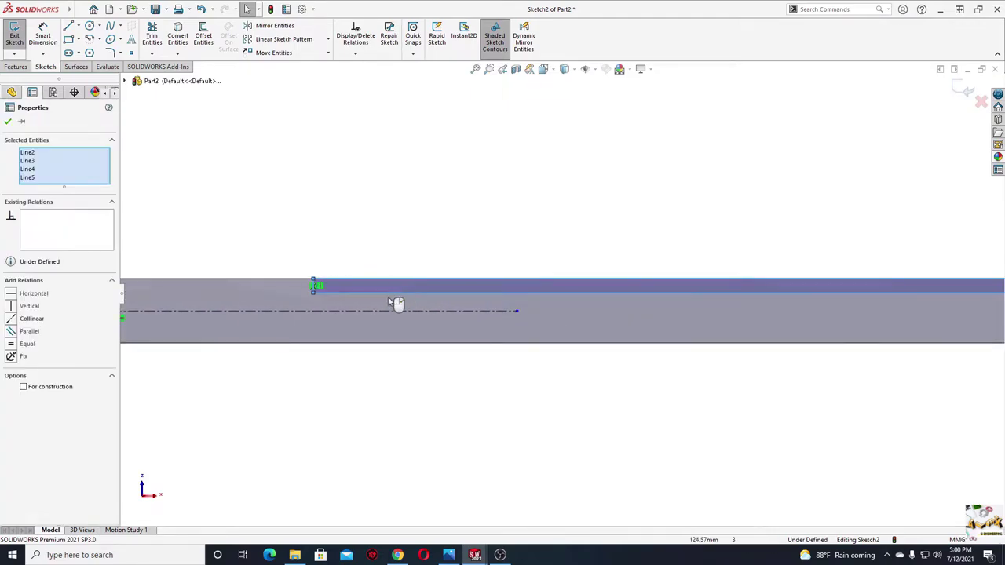
left_click(341, 312, "ctrl")
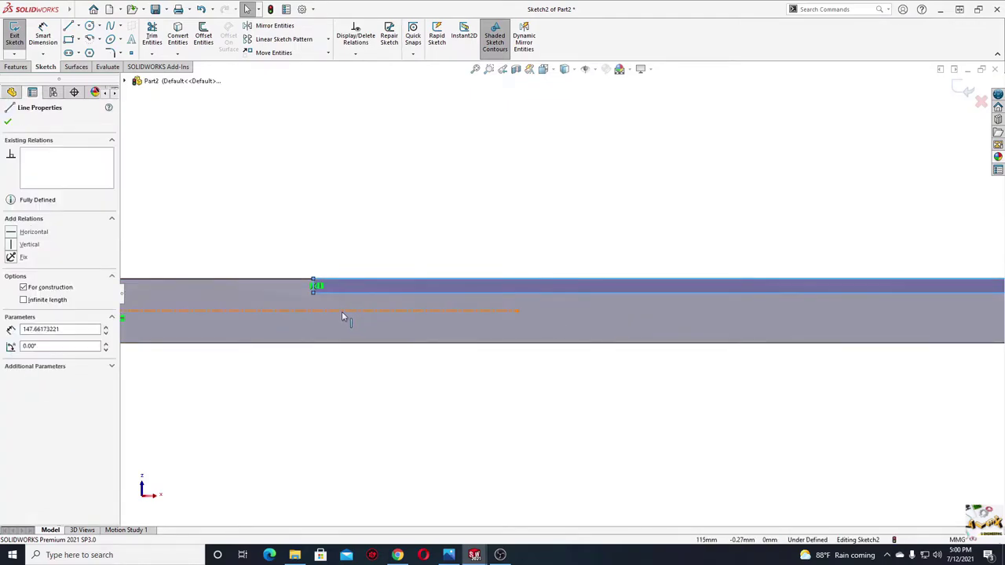
left_click(275, 26)
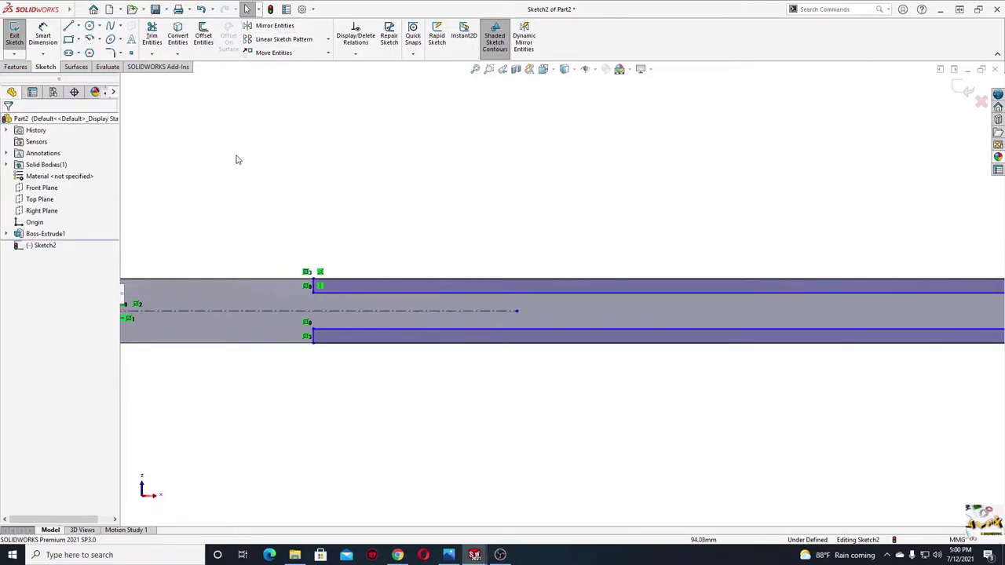
left_click(52, 35)
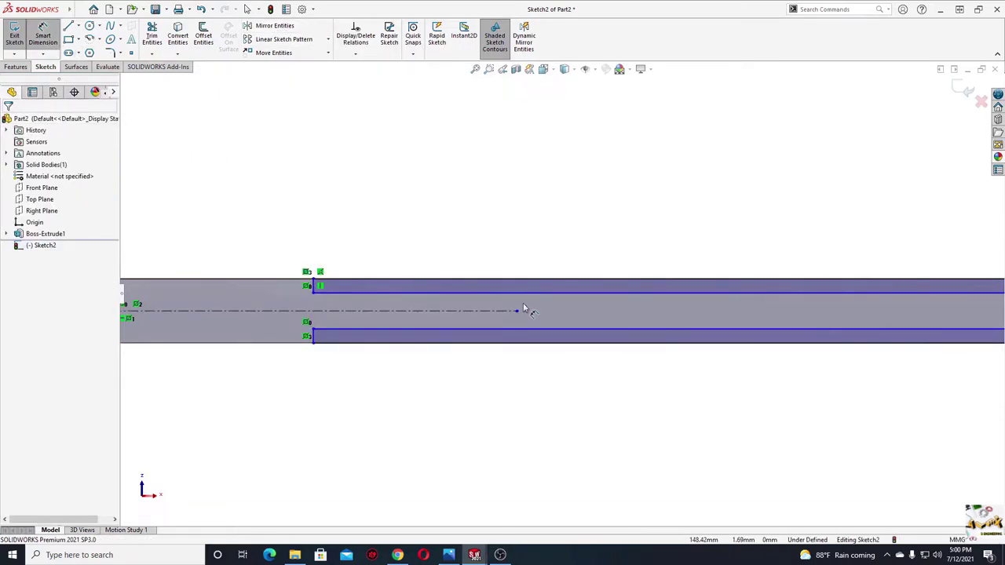
left_click(549, 293)
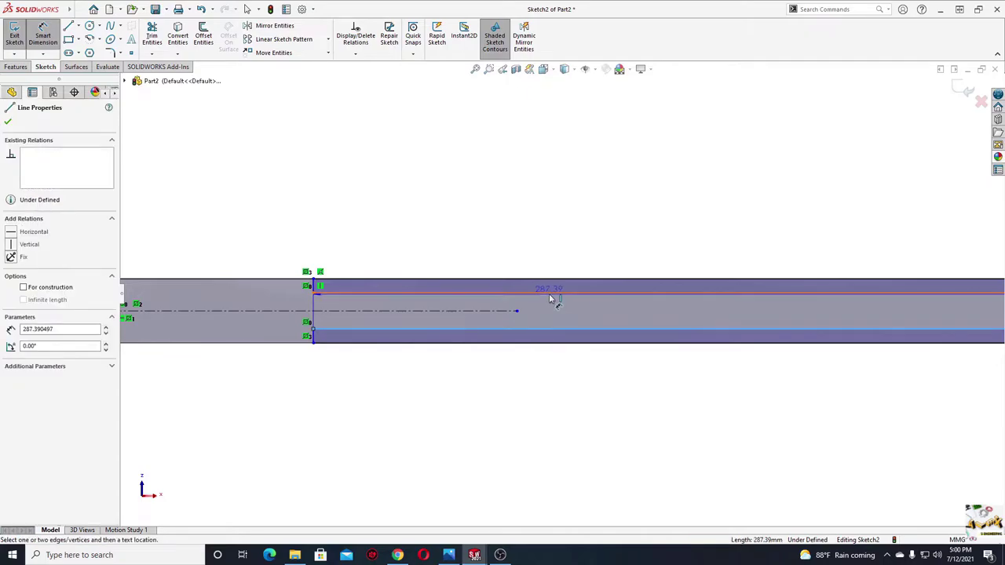
left_click(574, 330)
left_click(581, 322)
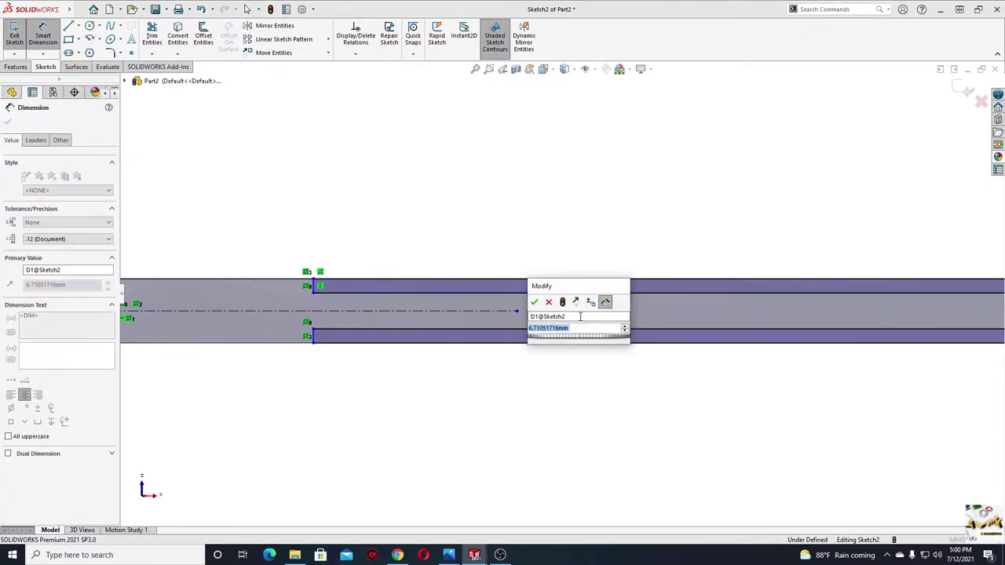
type("6")
key("Return")
Dimension the band's start 125 mm from the origin line
scroll(549, 329, "up", 3)
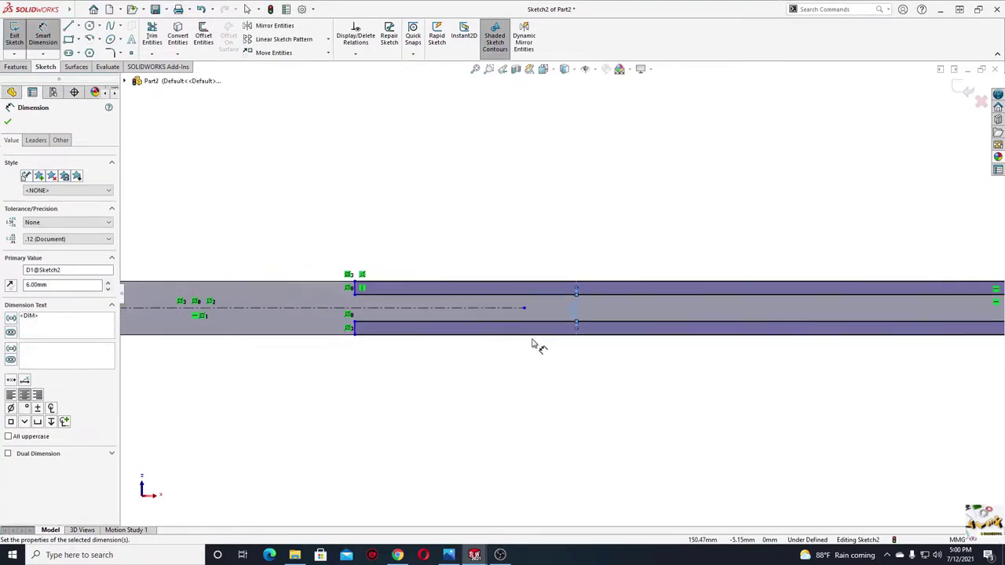
scroll(465, 325, "down", 2)
scroll(492, 338, "down", 2)
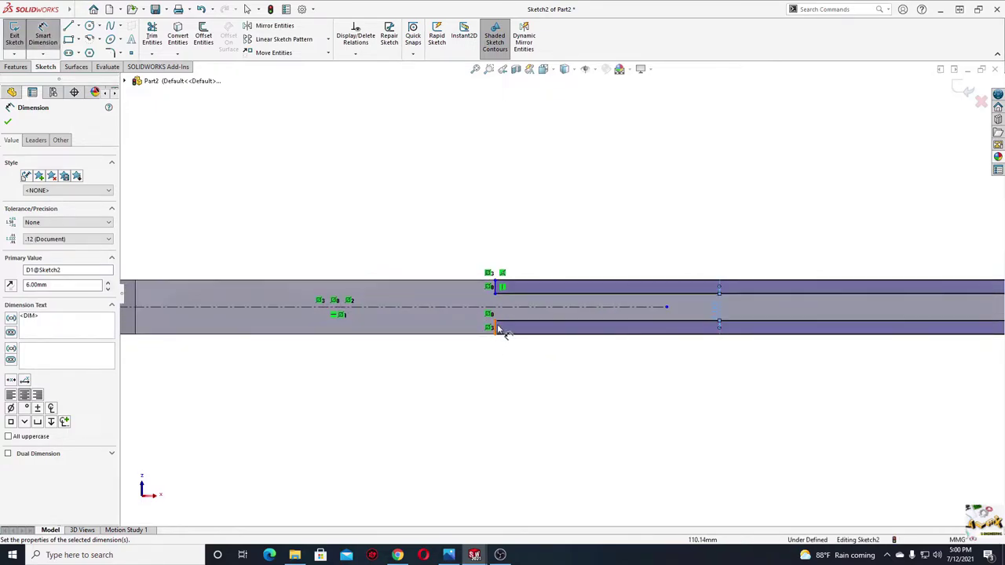
left_click(497, 328)
scroll(395, 338, "up", 2)
scroll(265, 343, "down", 1)
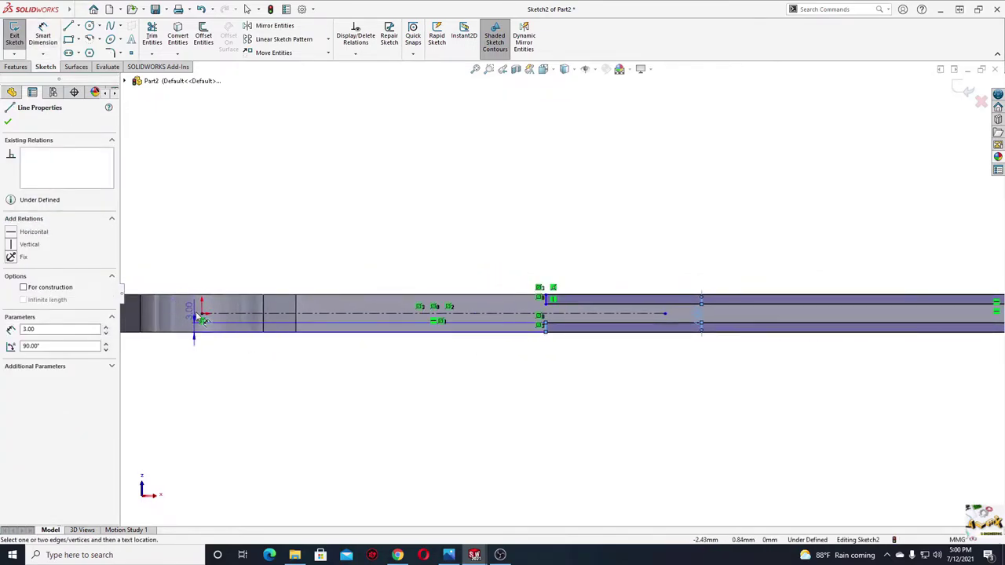
left_click(201, 311)
left_click(332, 195)
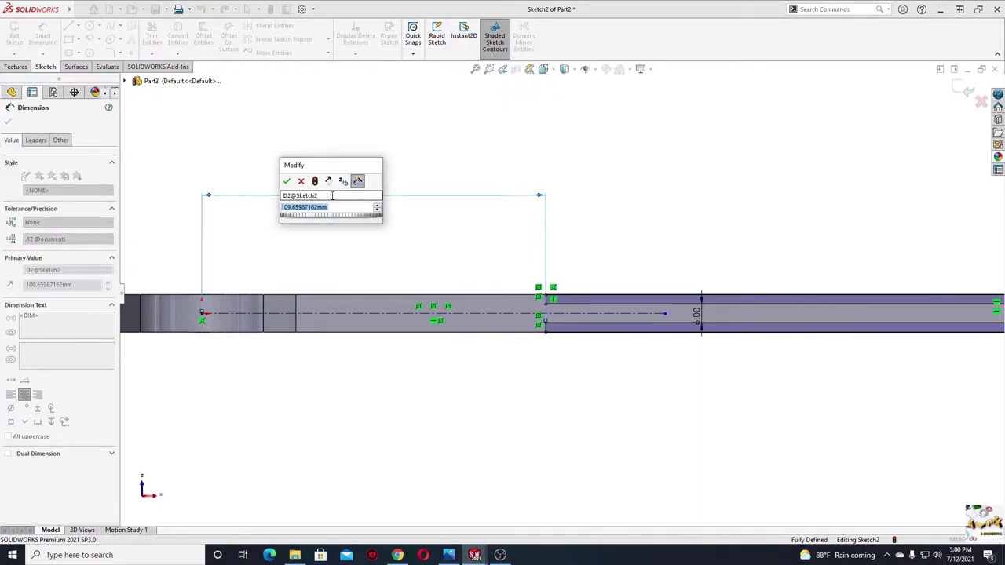
type("125")
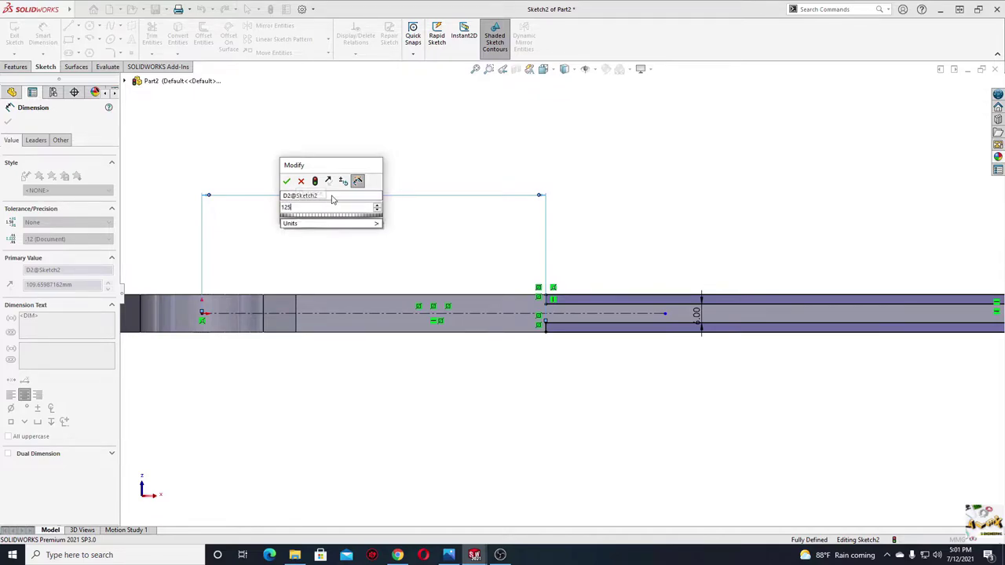
key("Return")
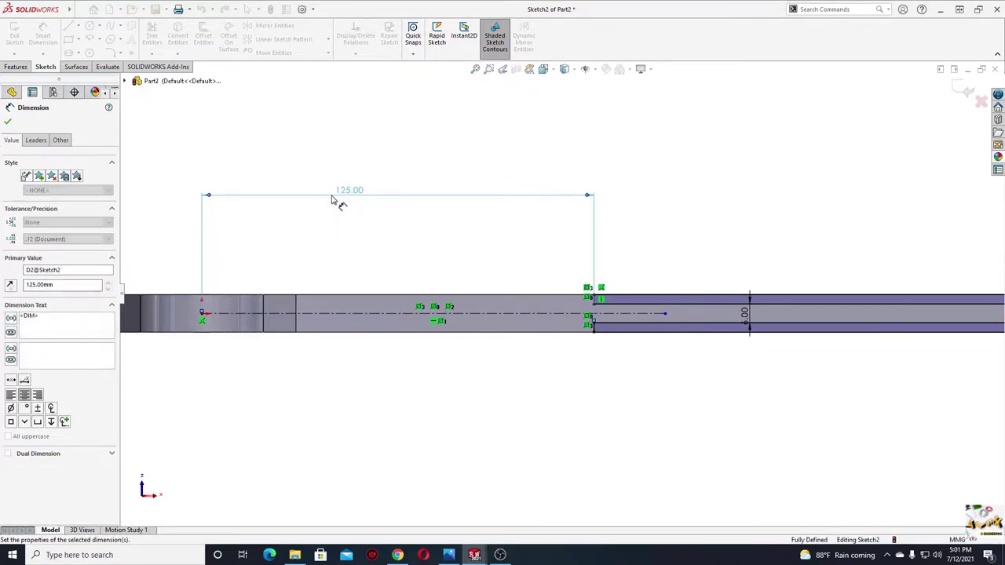
Finish dimensioning and pan to show the whole arm
right_click(496, 236)
left_click(511, 193)
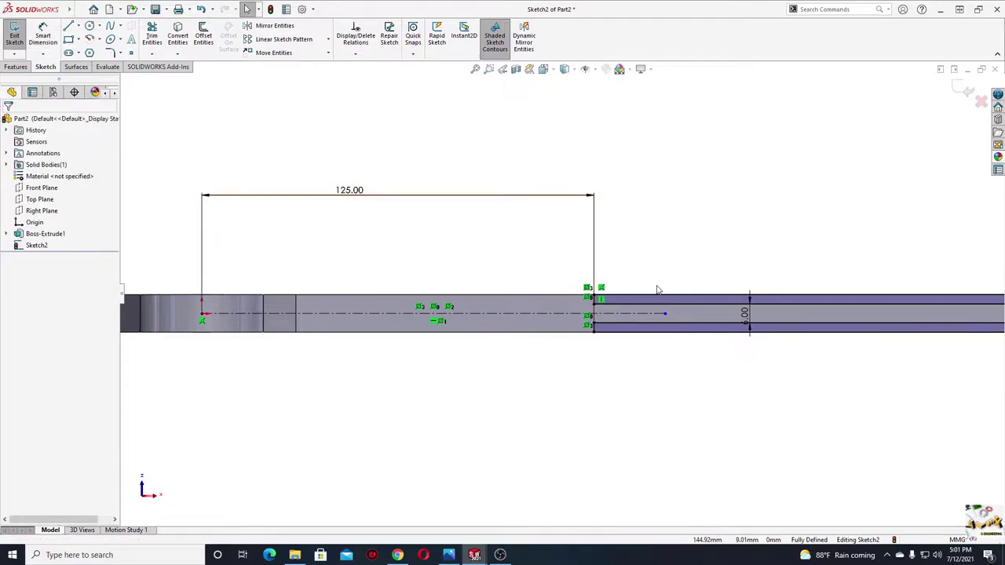
scroll(657, 291, "up", 2)
mouse_move(655, 291)
middle_mouse_down("ctrl")
mouse_move(613, 299)
mouse_move(449, 269)
middle_mouse_up("ctrl")
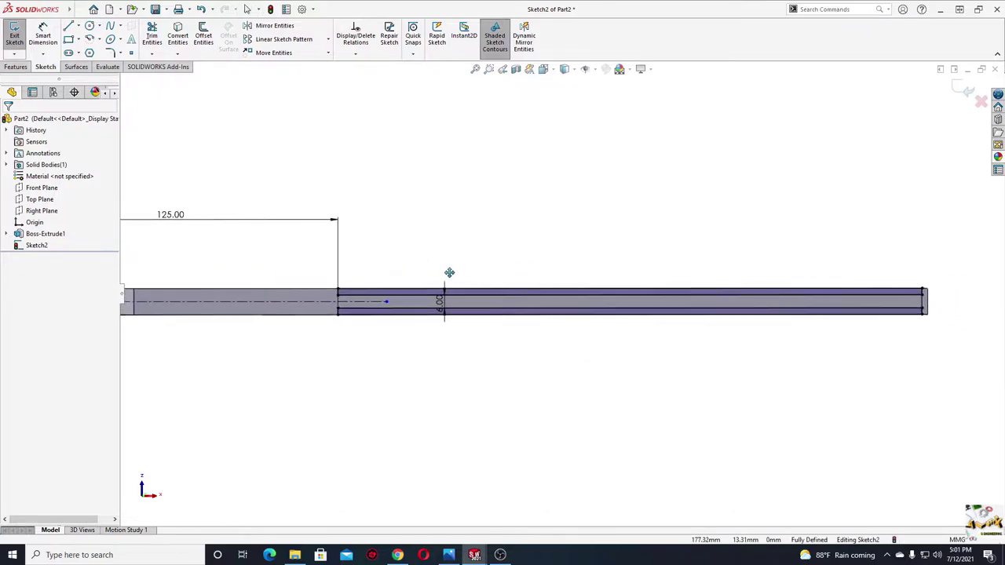
left_click(14, 69)
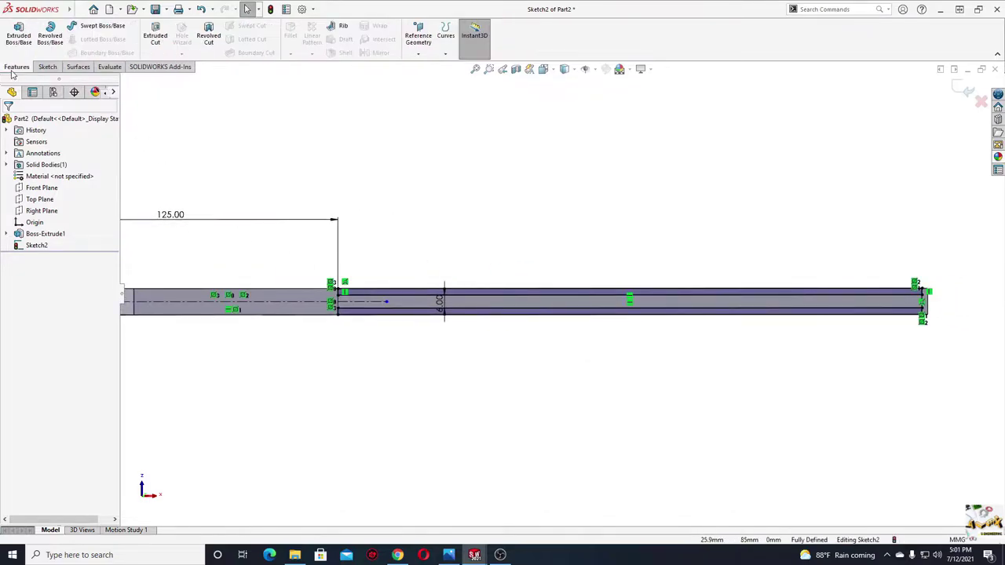
Cut the Sketch2 band Up To Next as Cut-Extrude1 and orbit to inspect the arm
left_click(154, 35)
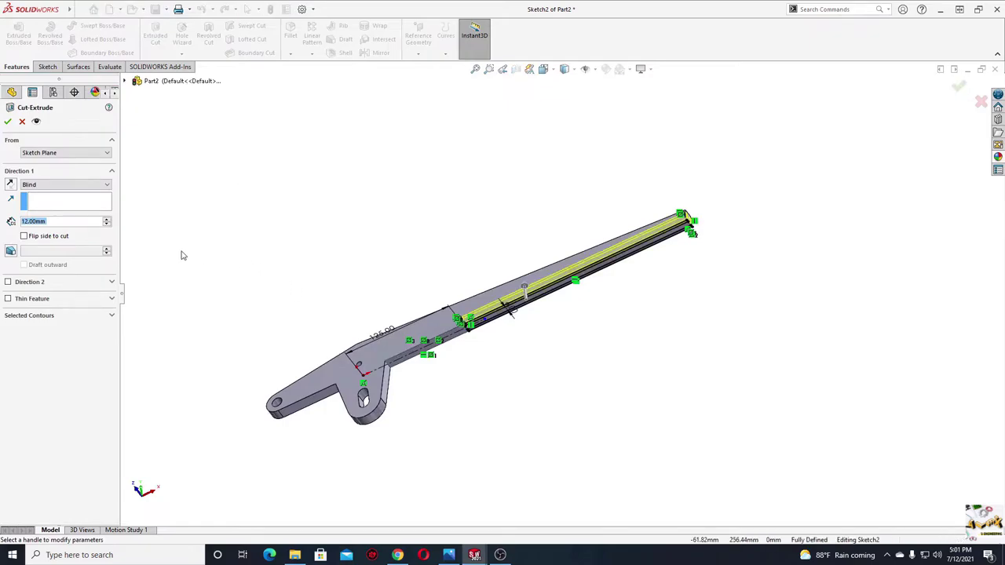
left_click(45, 186)
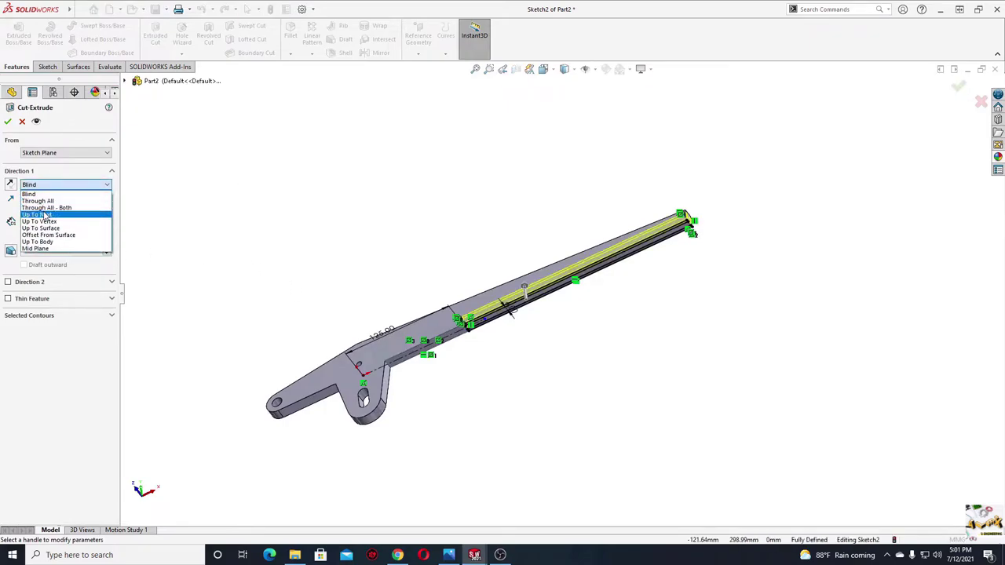
left_click(49, 216)
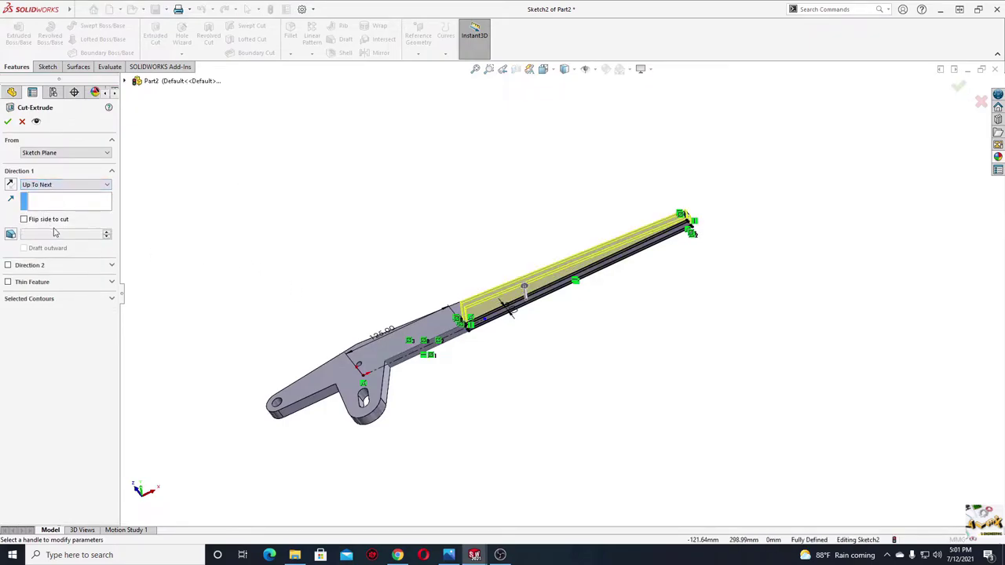
left_click(10, 122)
mouse_move(336, 247)
middle_mouse_down()
mouse_move(333, 358)
mouse_move(236, 377)
mouse_move(369, 397)
mouse_move(455, 333)
mouse_move(387, 377)
mouse_move(385, 392)
mouse_move(388, 235)
mouse_move(426, 377)
mouse_move(418, 359)
mouse_move(410, 491)
mouse_move(377, 424)
middle_mouse_up()
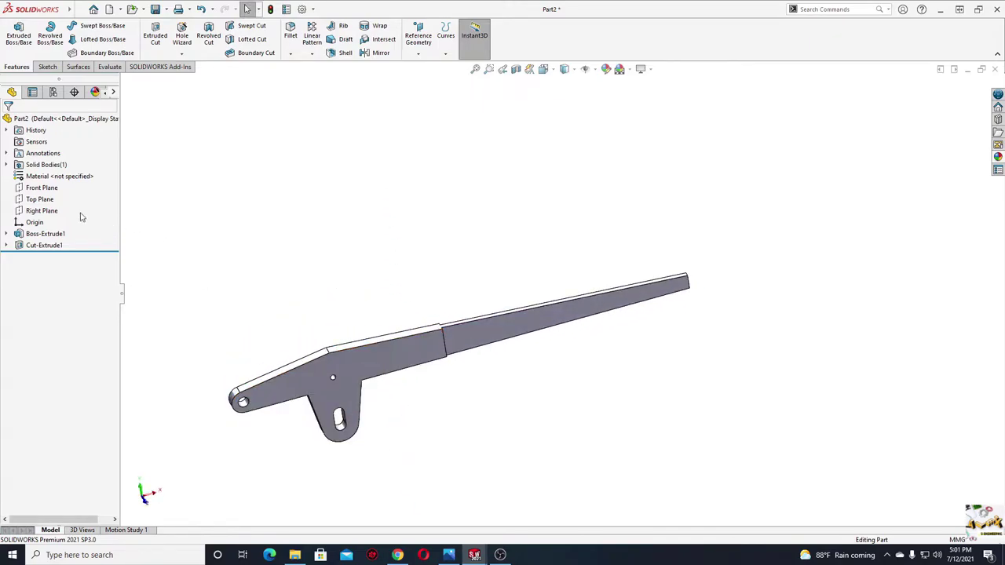
Open a Front Plane sketch and draw a vertical centerline from the arm's top to bottom edge
left_click(40, 189)
left_click(48, 169)
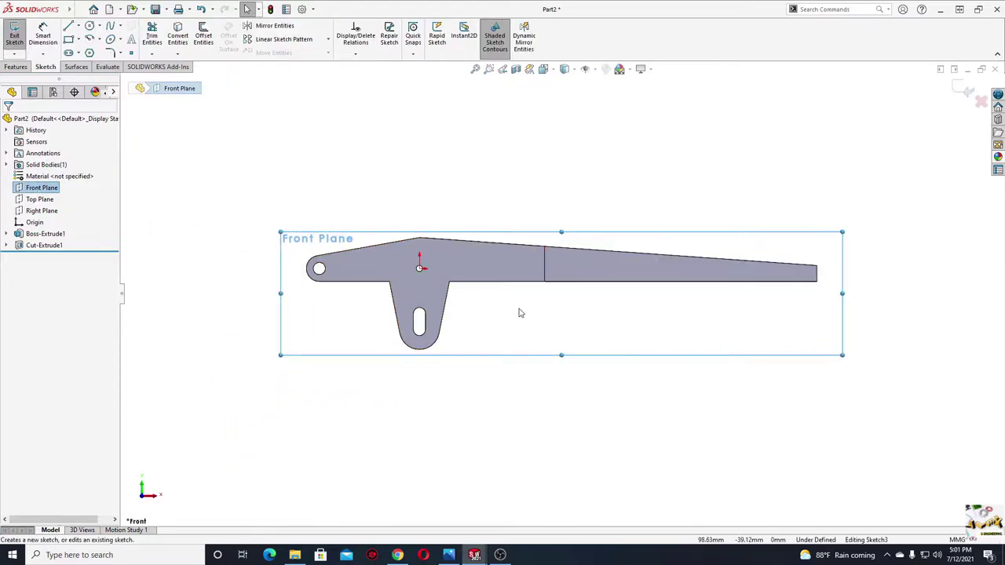
scroll(585, 300, "up", 2)
scroll(532, 281, "up", 2)
scroll(455, 332, "down", 1)
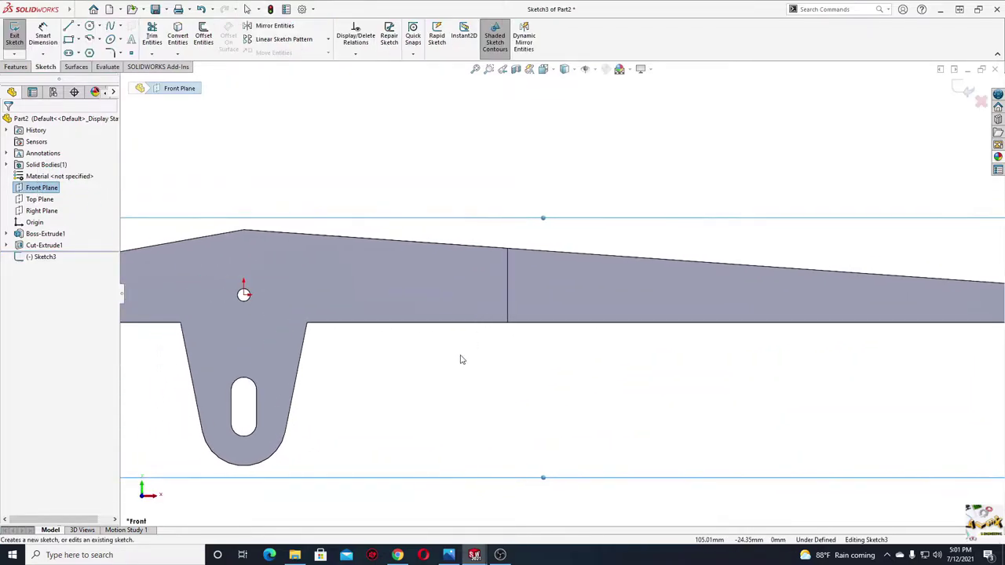
scroll(462, 354, "up", 1)
left_click(77, 26)
left_click(84, 37)
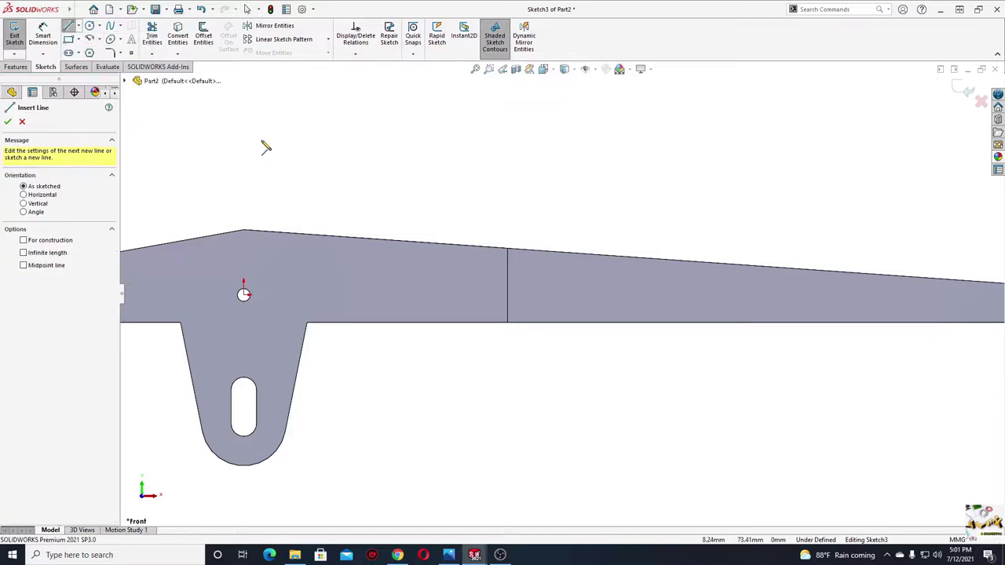
left_click(77, 27)
left_click(90, 50)
left_click(455, 247)
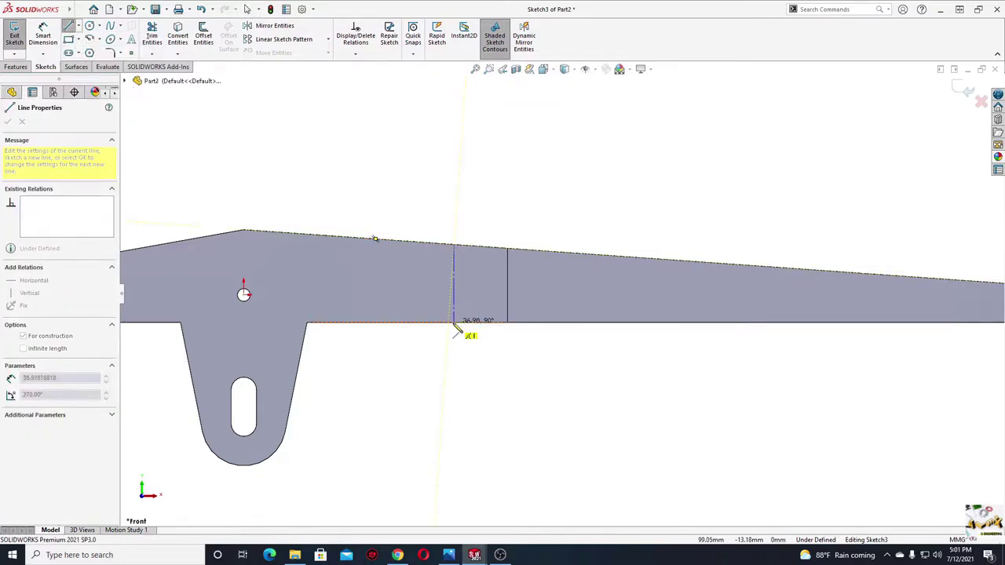
left_click(454, 322)
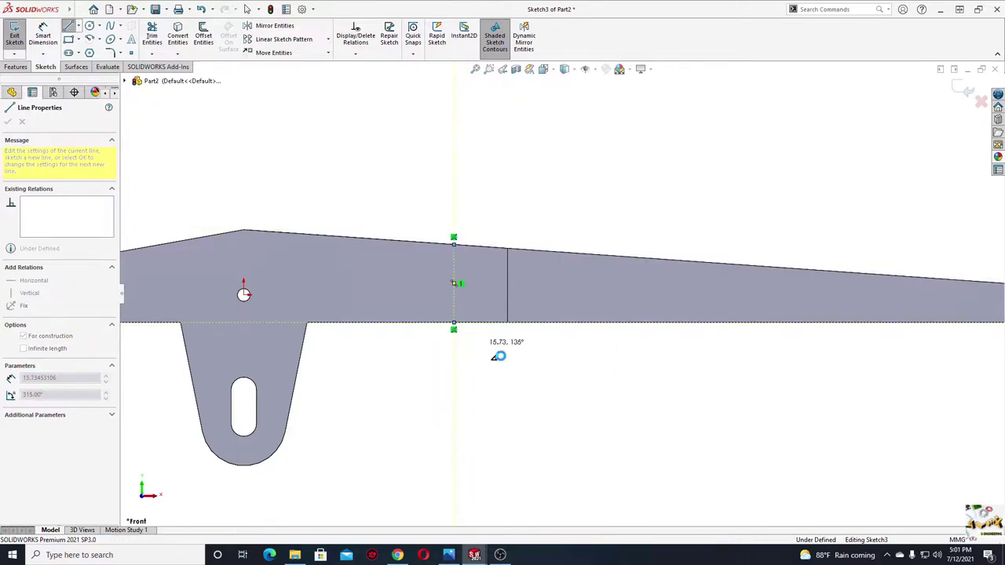
key("Escape")
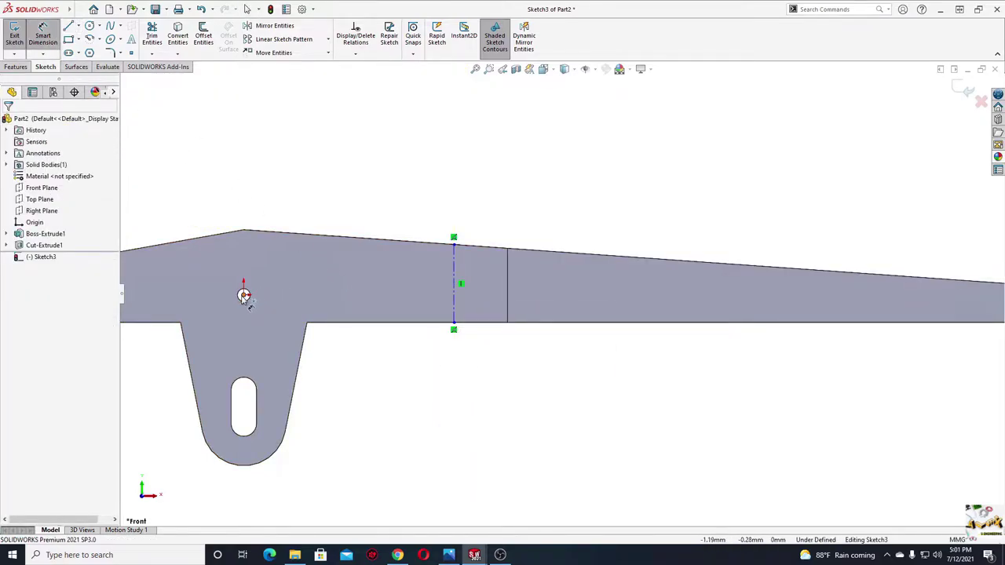
Dimension the centerline 100 mm from the origin
left_click(243, 296)
left_click(452, 295)
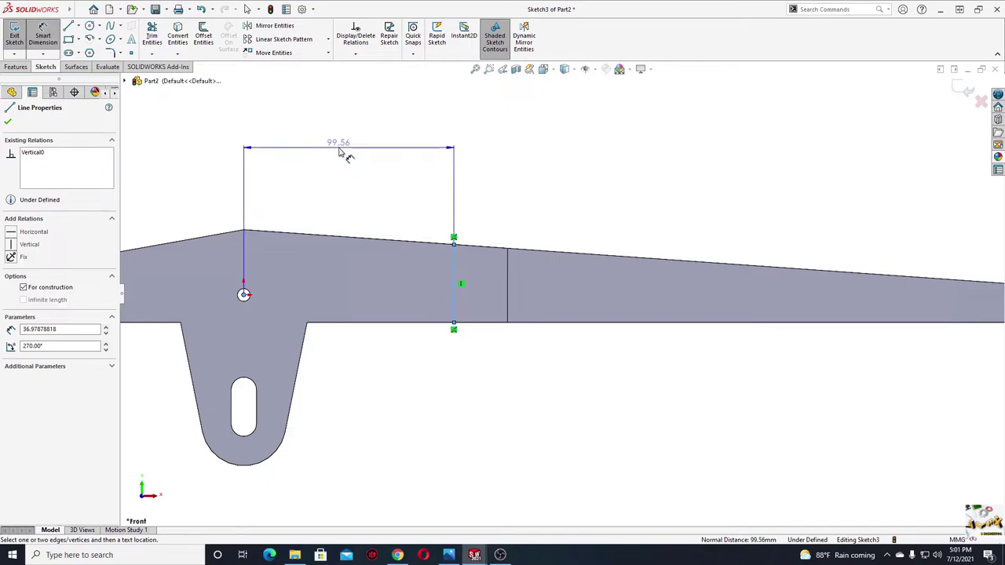
left_click(341, 149)
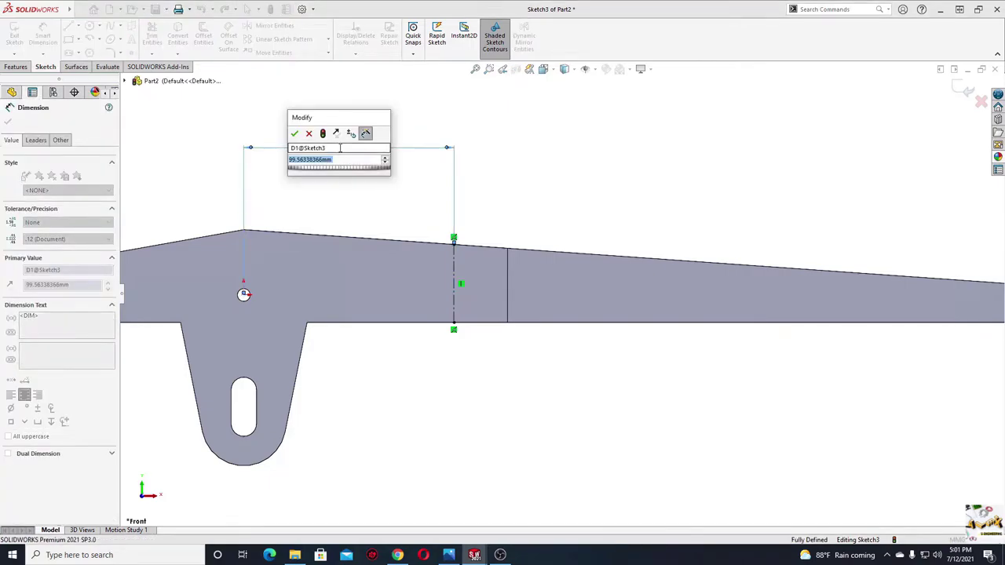
type("100")
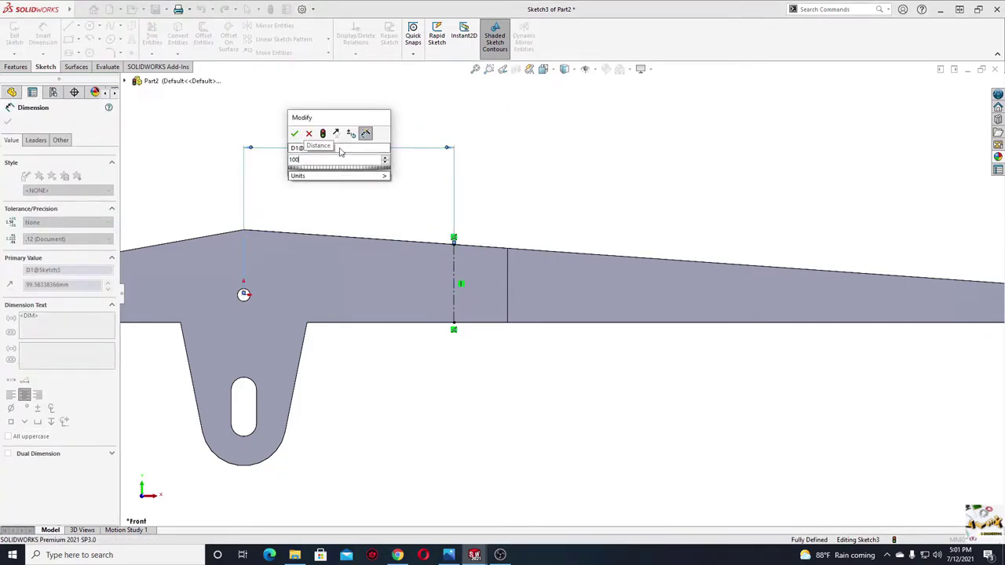
key("Return")
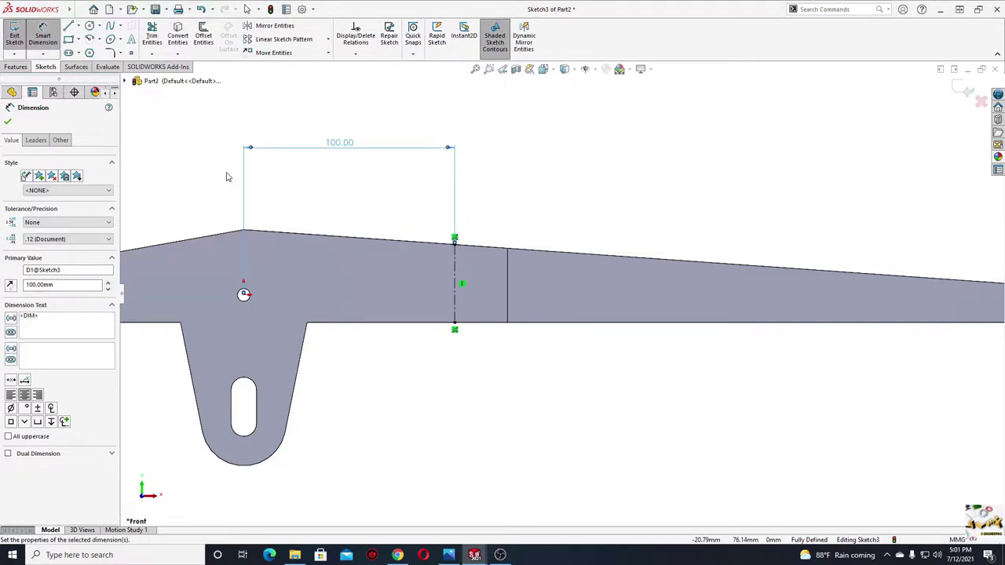
key("Escape")
Begin a line from the centerline's lower end below the arm
left_click(69, 26)
middle_click_drag(449, 366, 362, 261, "ctrl")
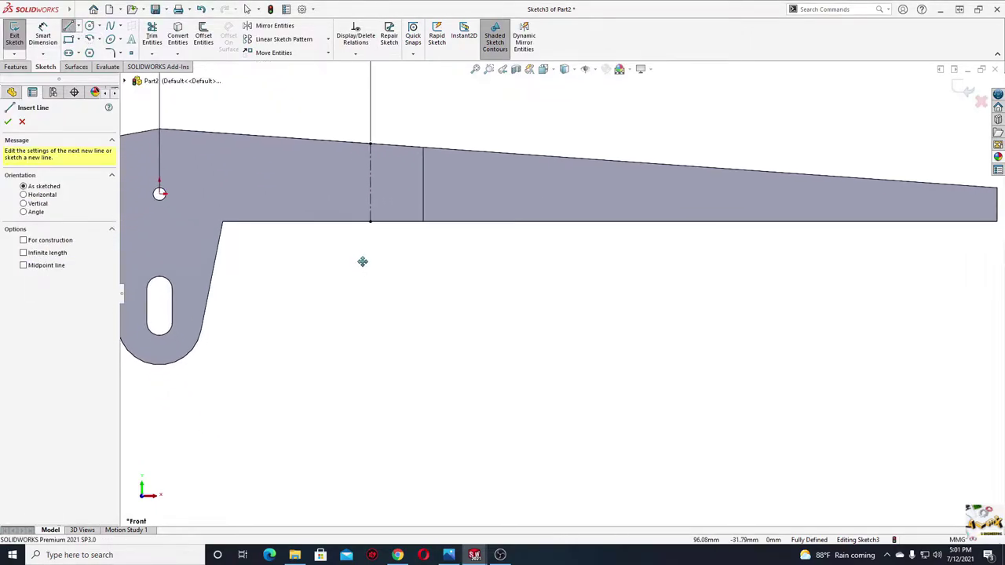
left_click(371, 228)
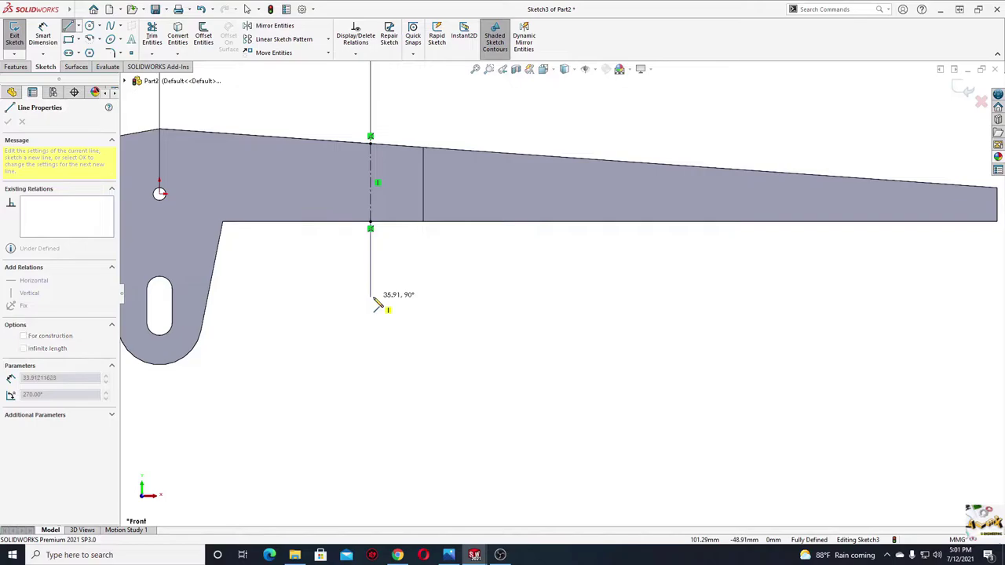
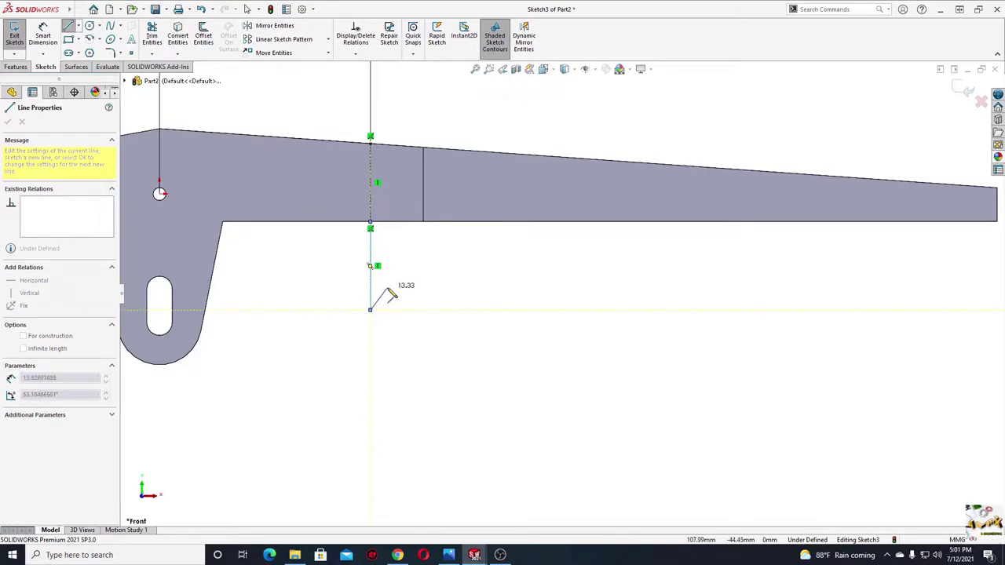
Close the tapered profile with a vertical line, a slanted bottom edge and a line back to the arm
double_click(386, 299)
left_click(391, 289)
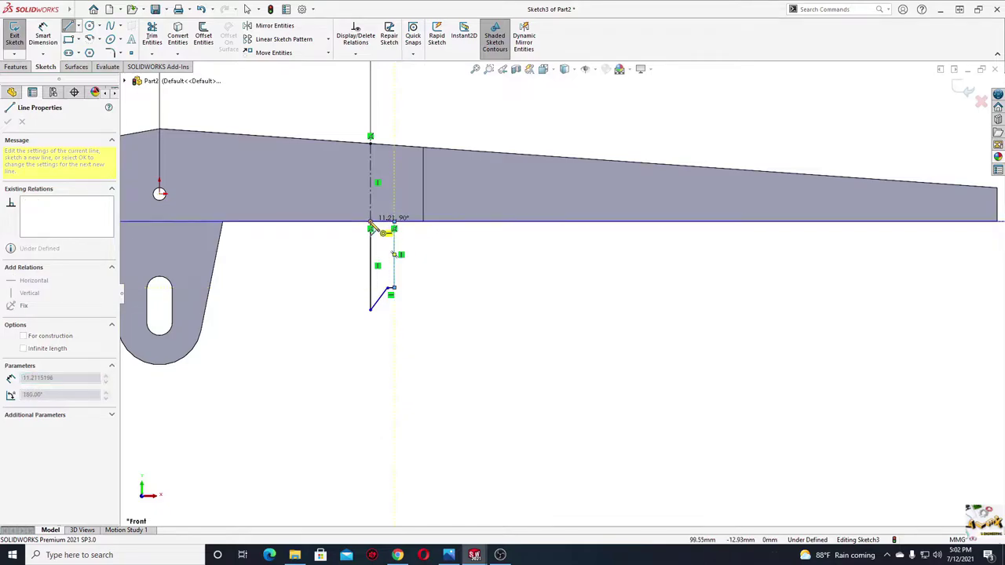
left_click(394, 225)
key("Escape")
scroll(369, 280, "up", 3)
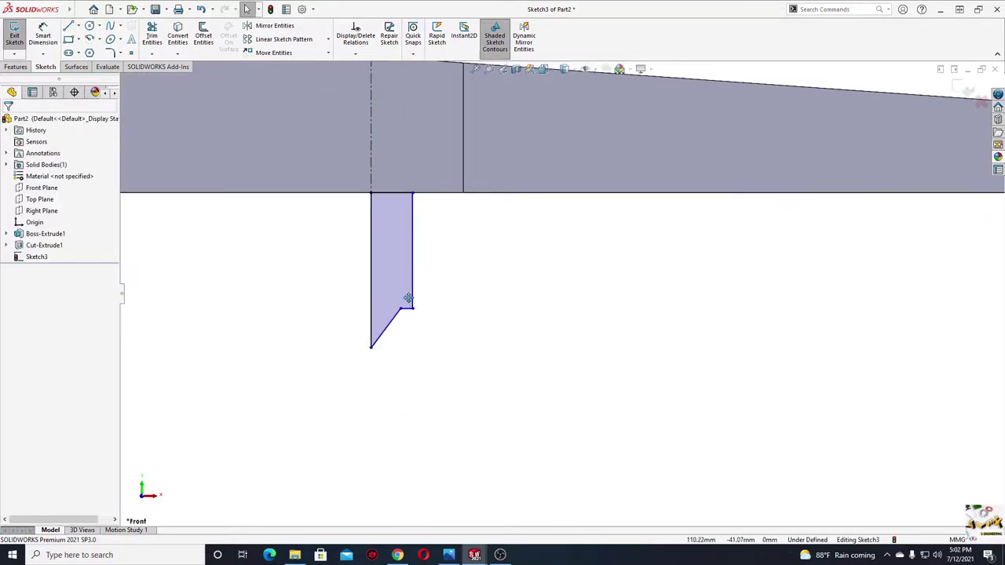
middle_click_drag(274, 158, 273, 213, "ctrl")
Dimension the profile's bottom point 46 below the origin and its slanted edge at 30°
left_click(37, 41)
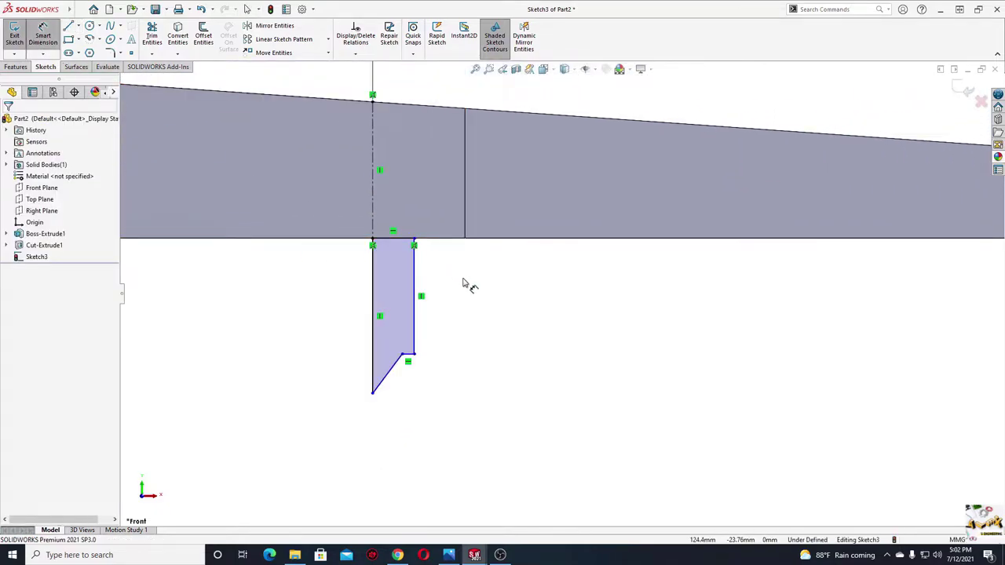
scroll(463, 284, "up", 2)
left_click(453, 352)
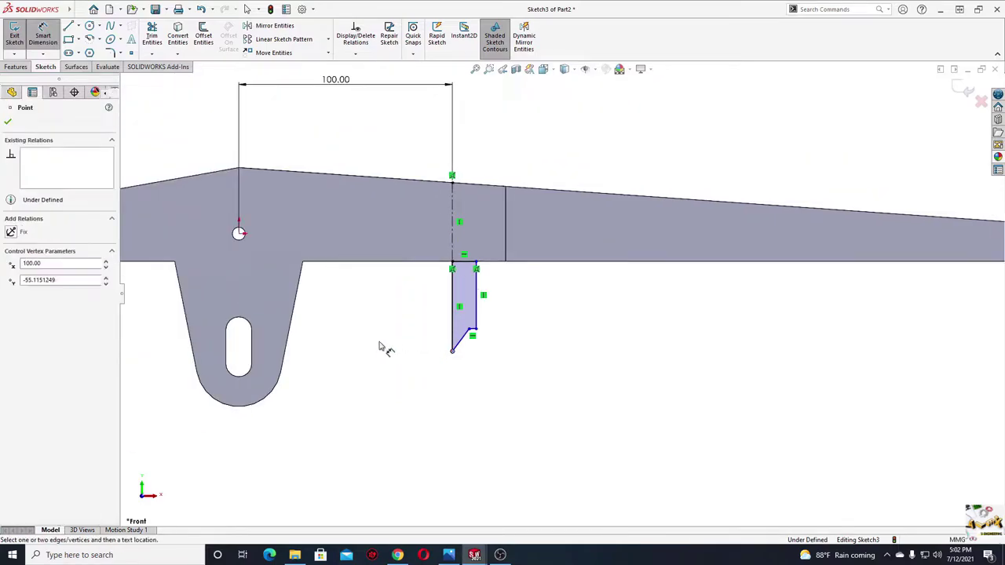
left_click(241, 235)
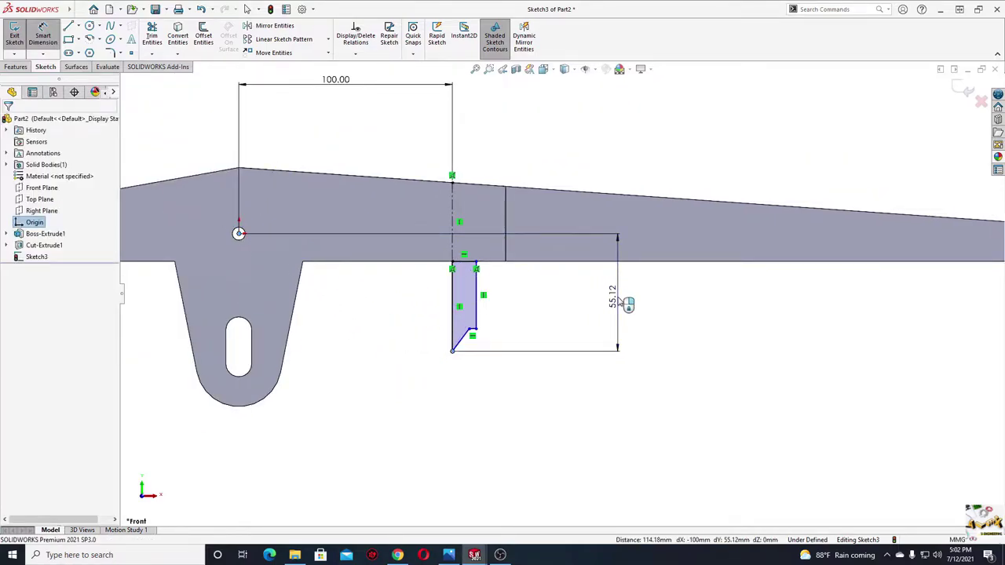
left_click(629, 305)
type("46")
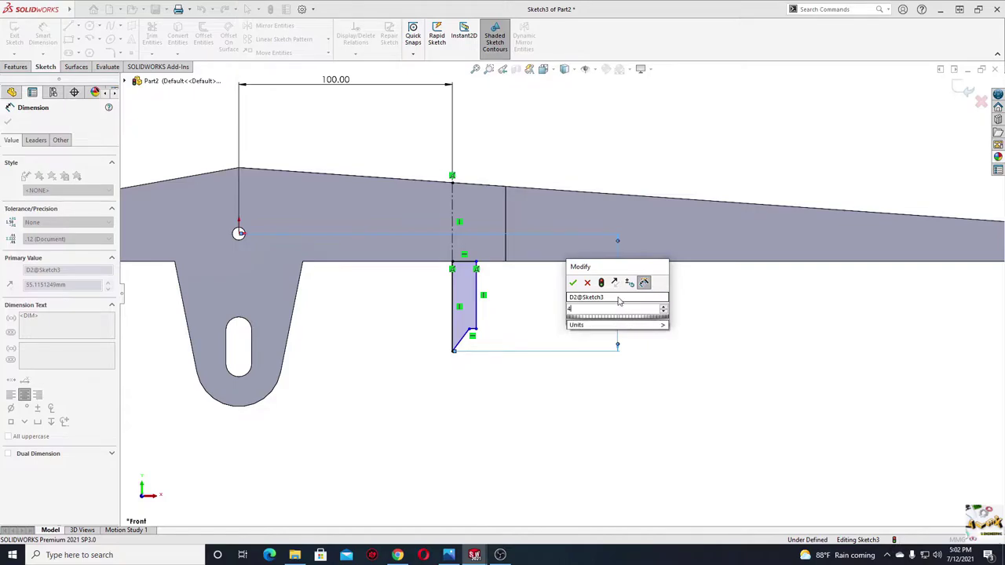
key("Return")
scroll(503, 313, "down", 2)
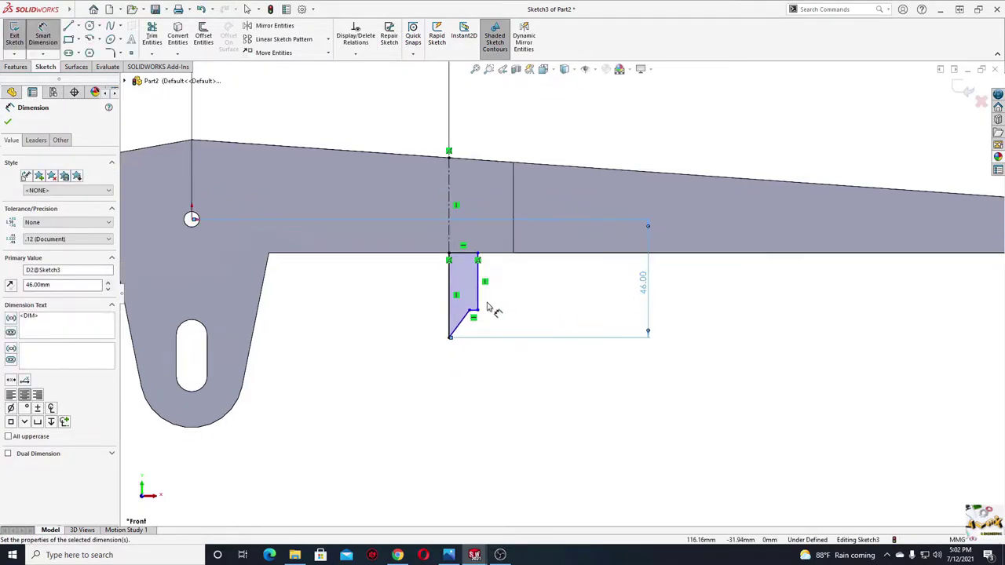
left_click(465, 331)
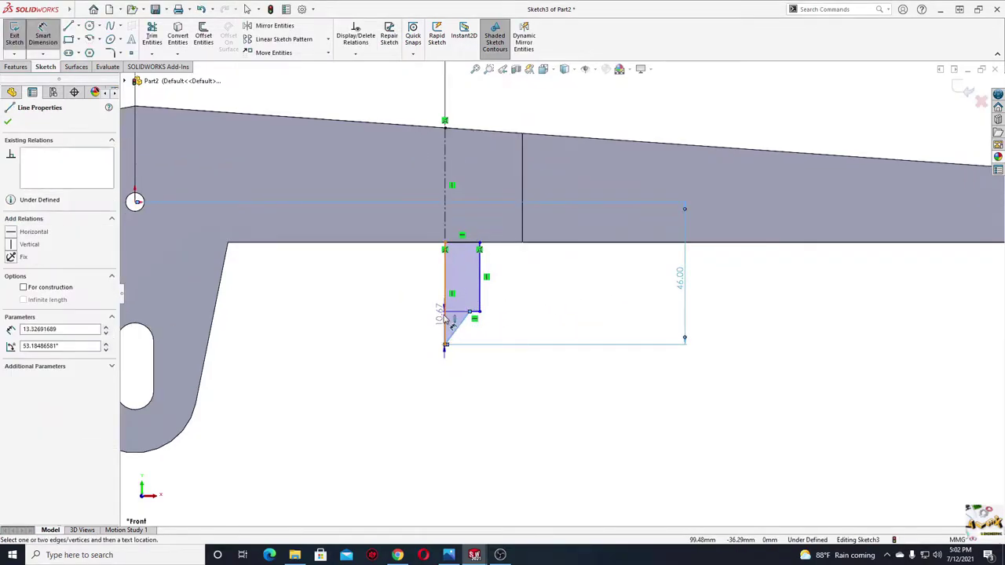
left_click(446, 318)
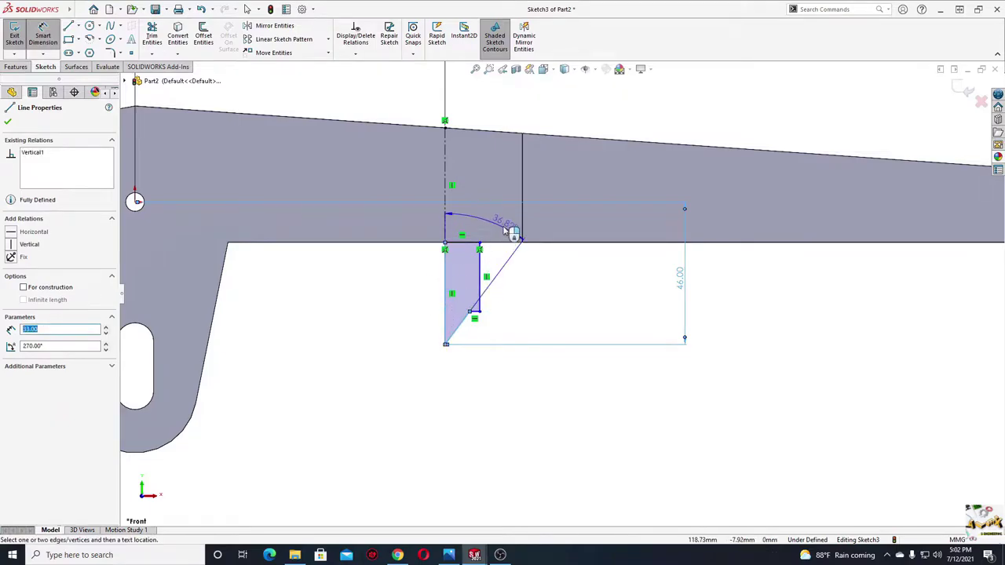
left_click(505, 229)
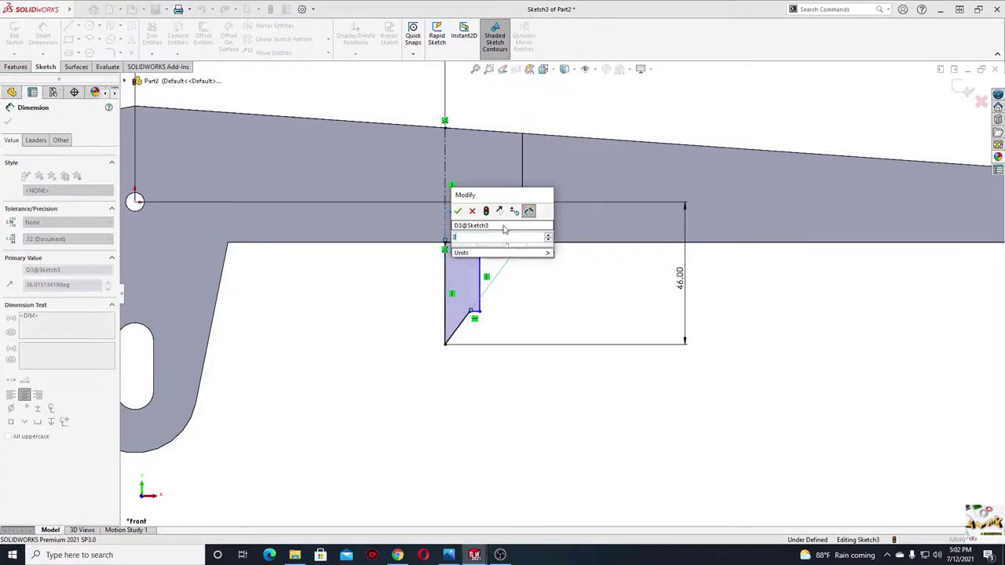
key("Escape")
Dimension the right vertical edge of the profile to 25
scroll(492, 299, "down", 3)
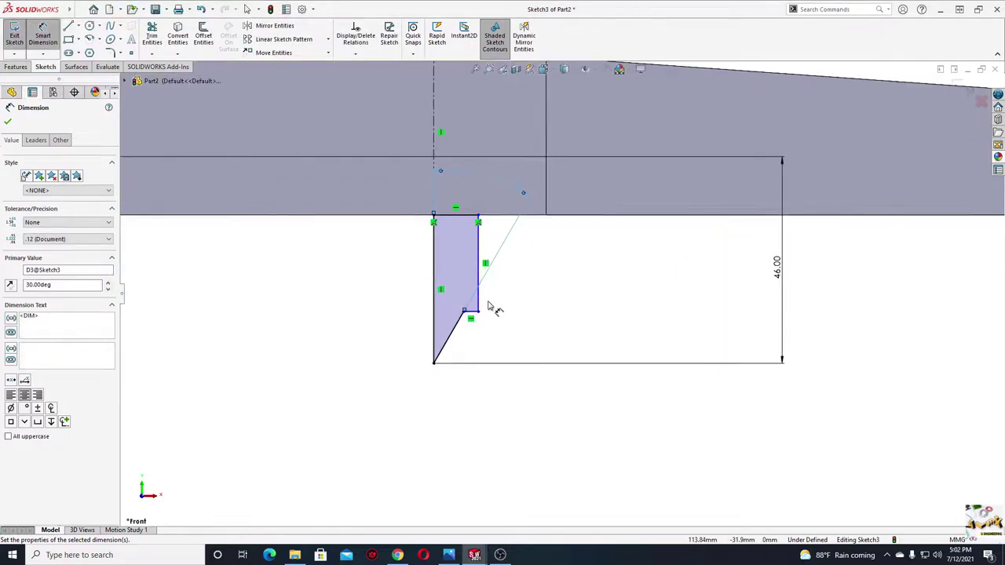
scroll(489, 306, "down", 1)
left_click(486, 307)
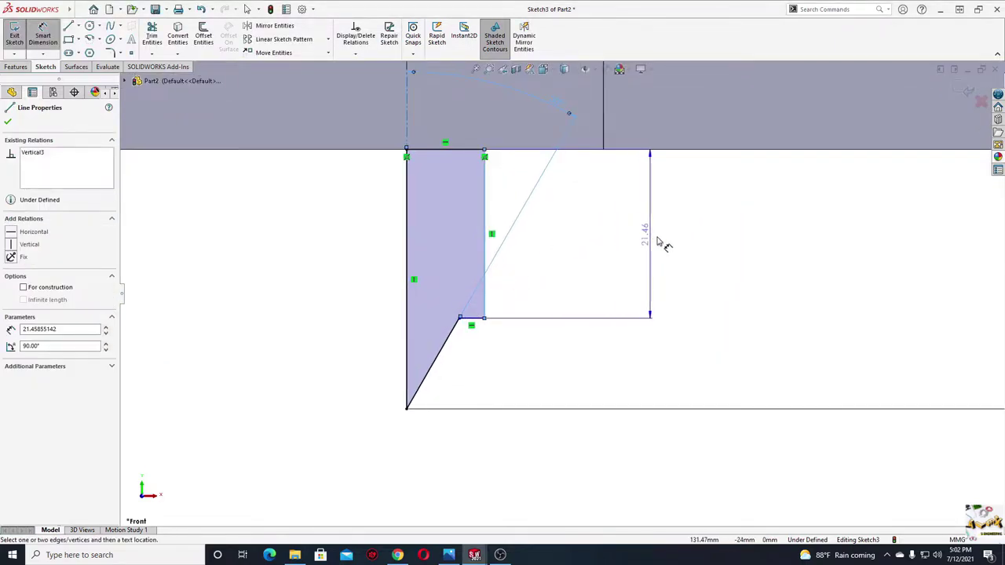
left_click(664, 245)
type("5")
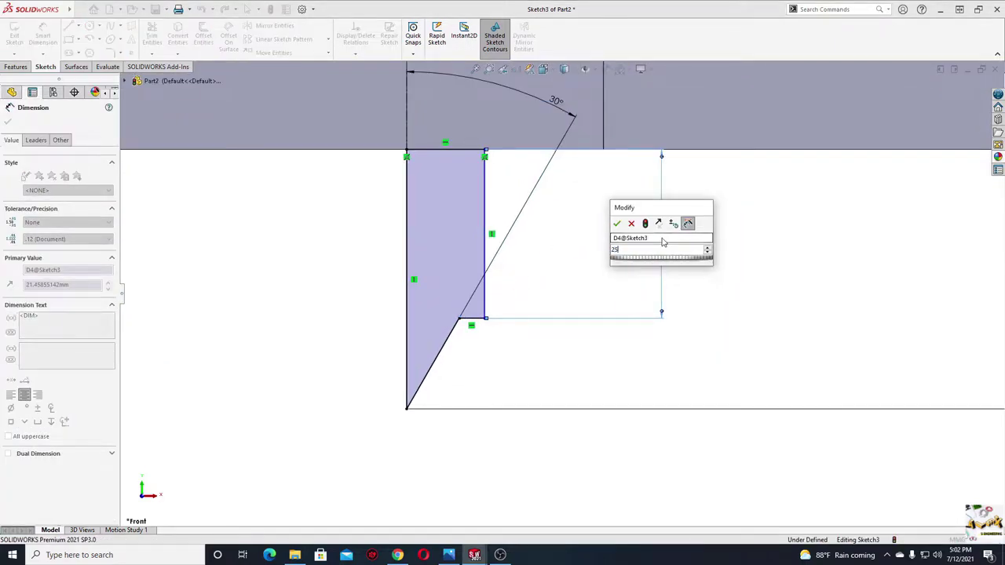
key("Return")
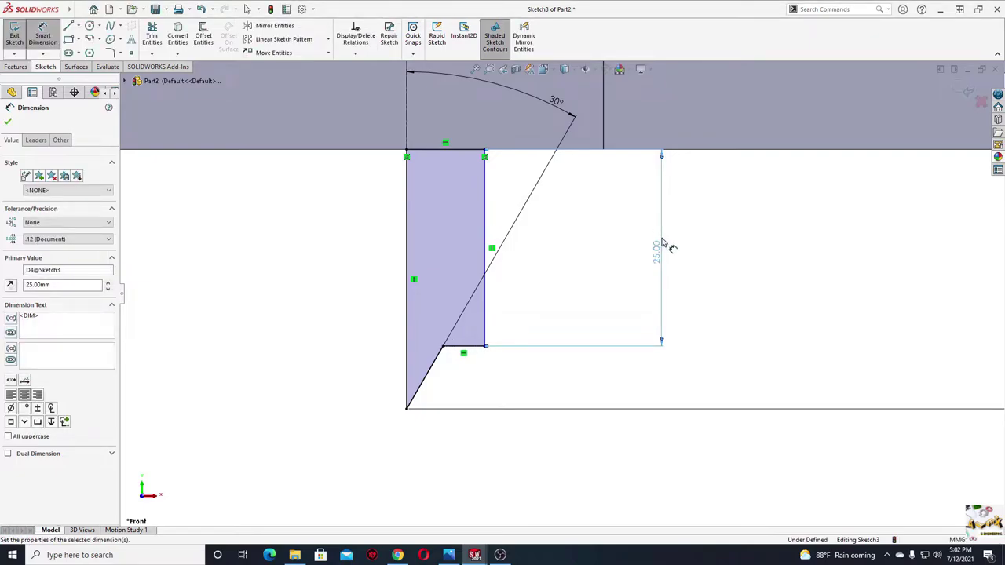
Add a 6 width dimension below the profile to fully define the sketch
scroll(660, 263, "up", 2)
scroll(660, 265, "up", 2)
middle_click_drag(658, 265, 636, 336, "ctrl")
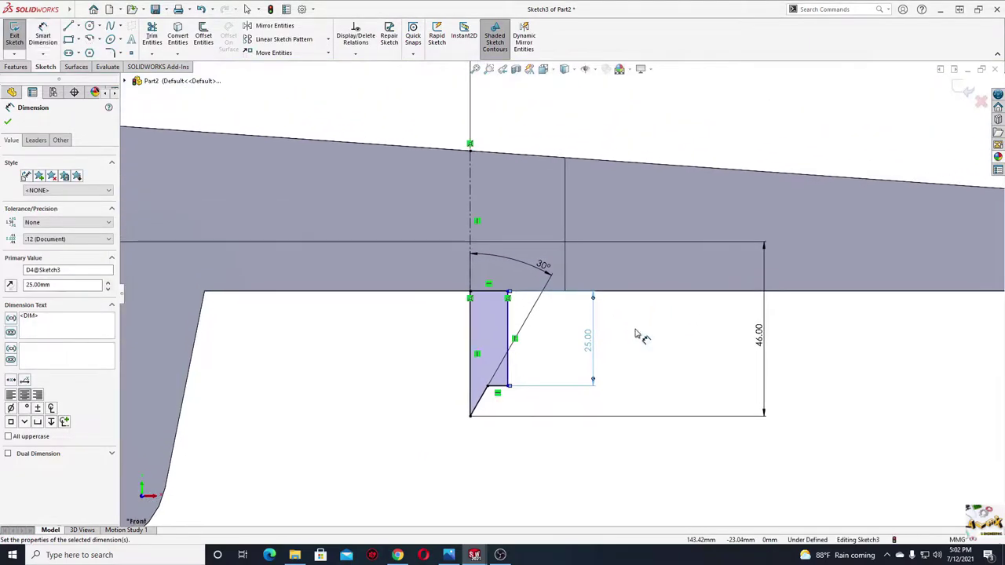
left_click(475, 329)
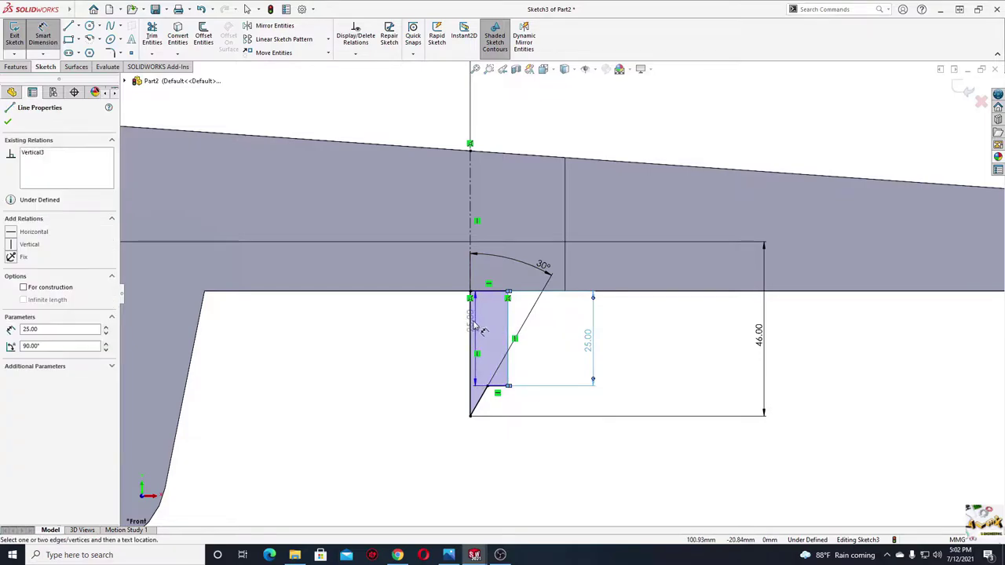
left_click(489, 387)
left_click(487, 440)
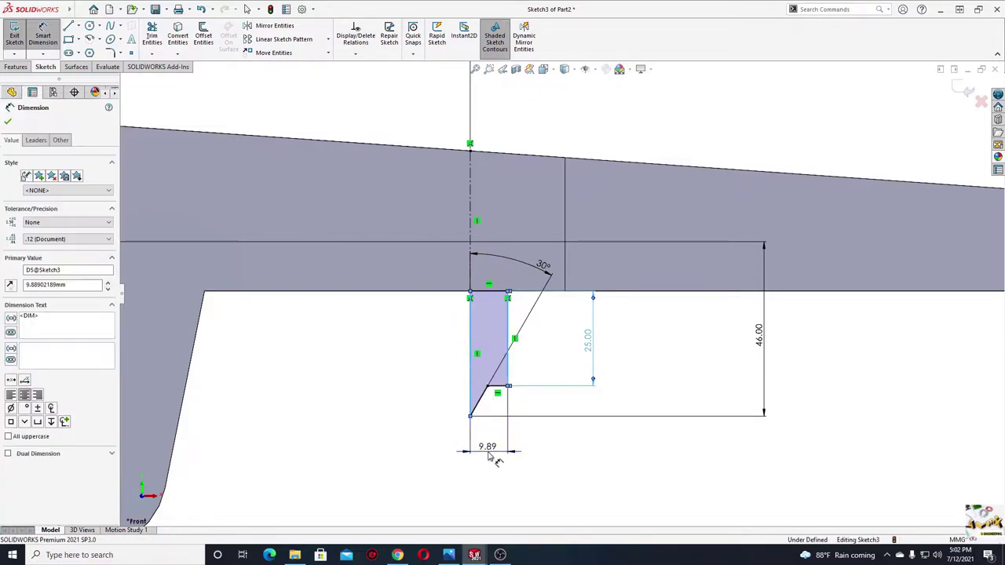
type("6")
key("Return")
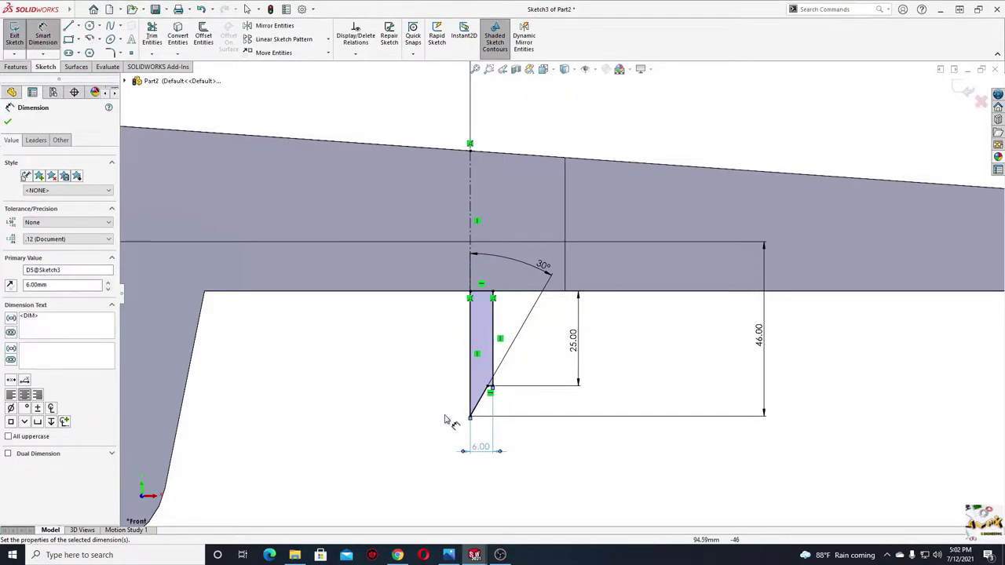
right_click(387, 395)
left_click(387, 395)
right_click(379, 397)
left_click(343, 384)
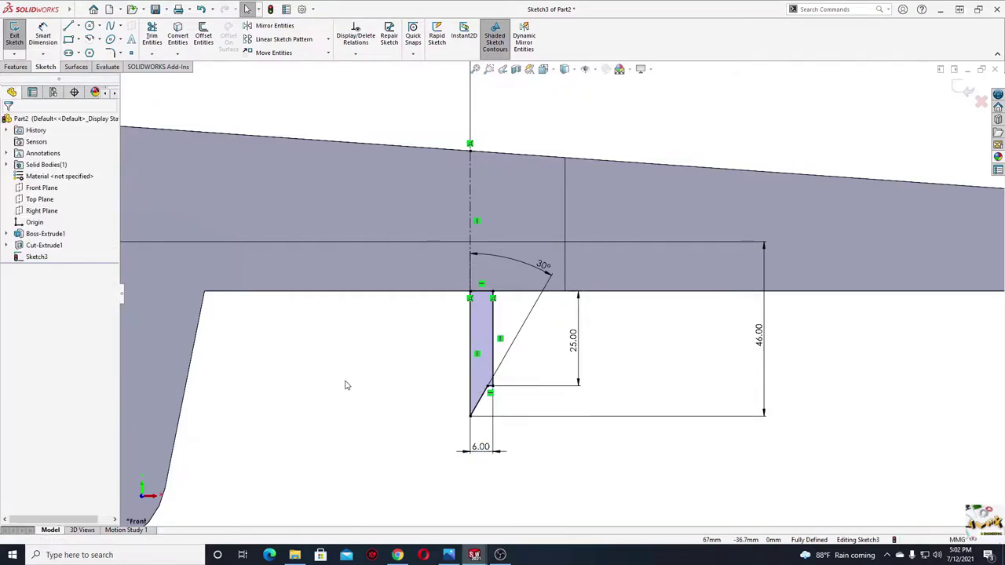
Revolve Sketch3 360° about Line1 into a pointed pin and orbit to view it
key("f")
left_click(17, 67)
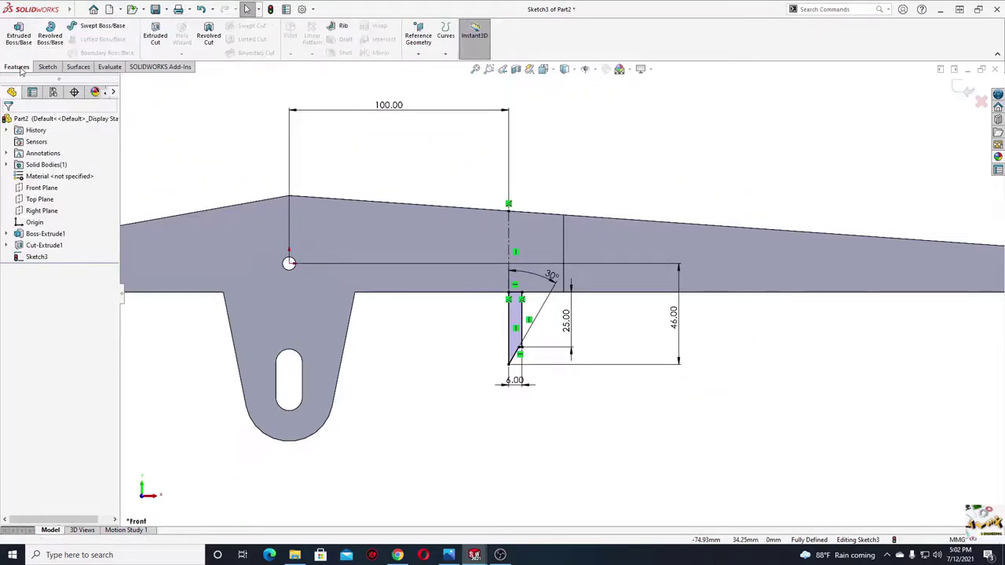
left_click(65, 42)
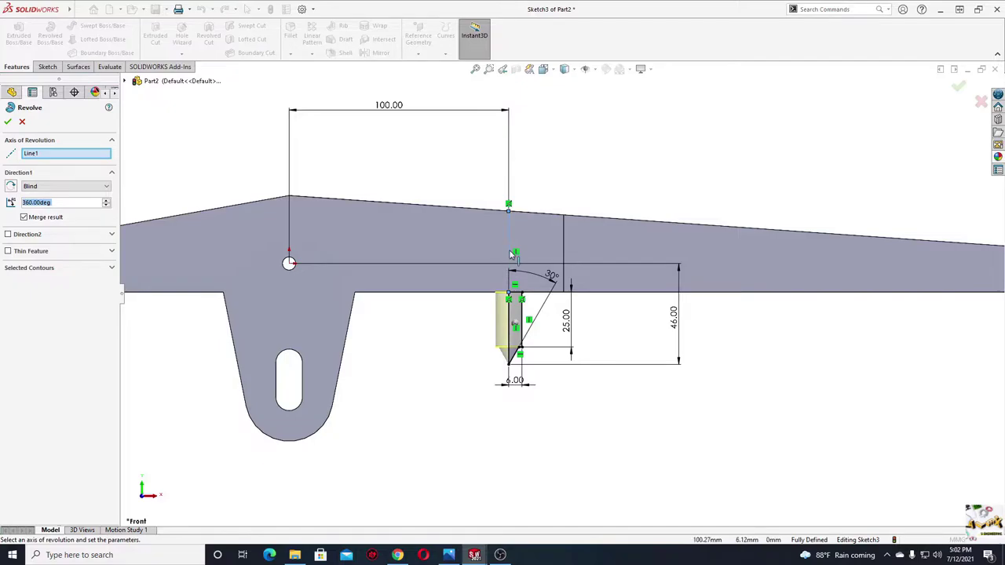
left_click(8, 122)
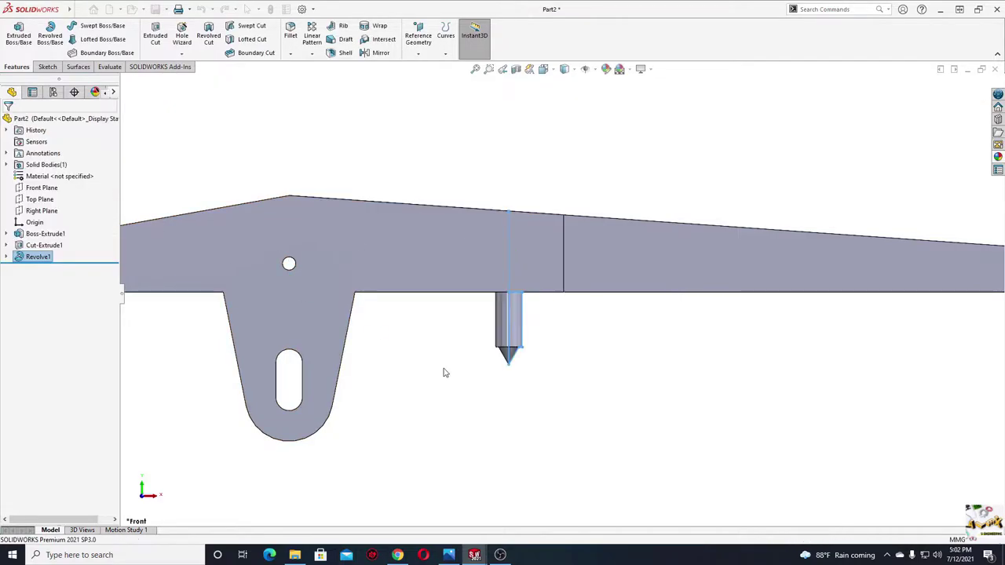
mouse_move(501, 387)
middle_mouse_down()
mouse_move(478, 258)
mouse_move(531, 376)
middle_mouse_up()
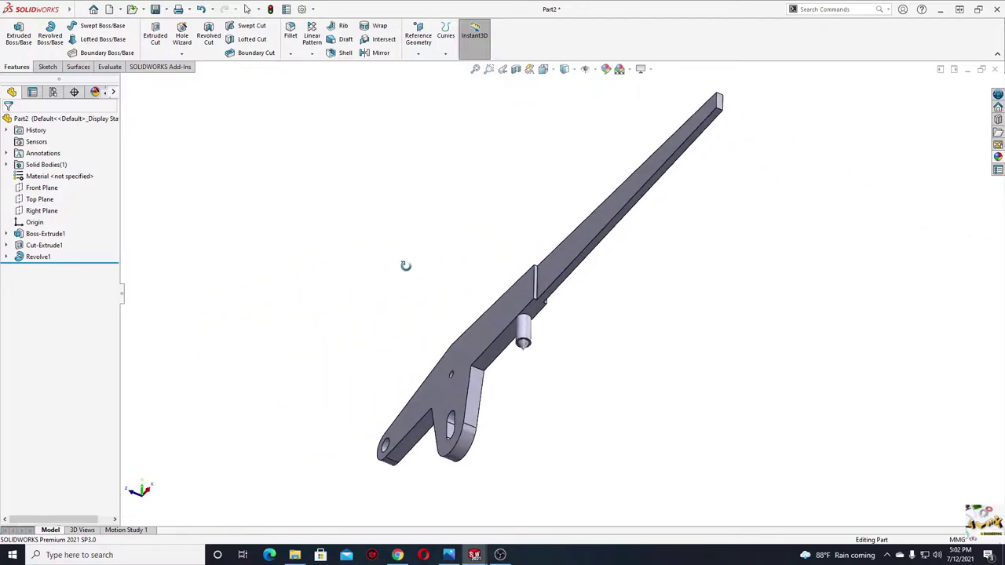
middle_click_drag(531, 375, 426, 394)
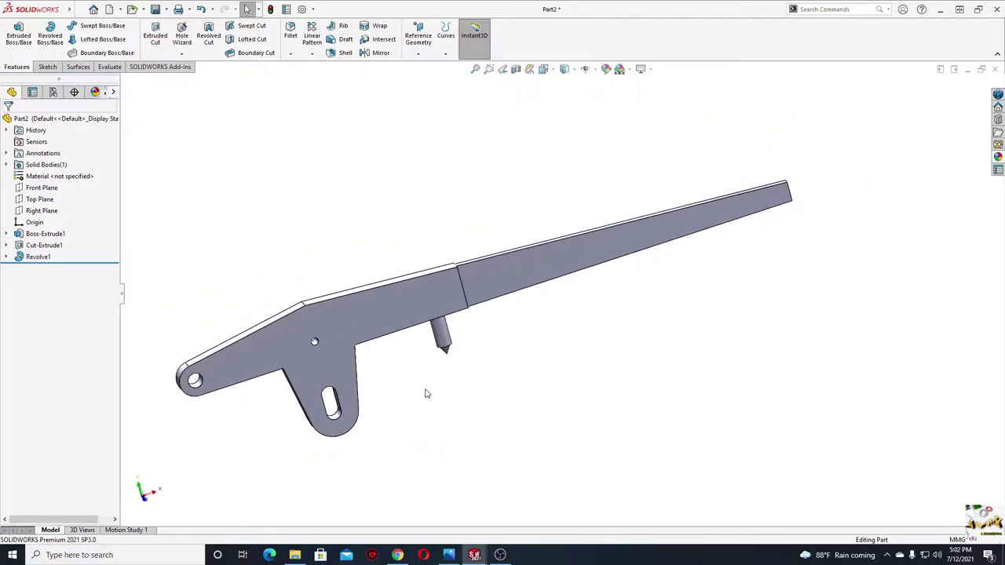
Round the inner corner, cylinder-side and top edges of the lever with a 12 mm fillet
left_click(290, 35)
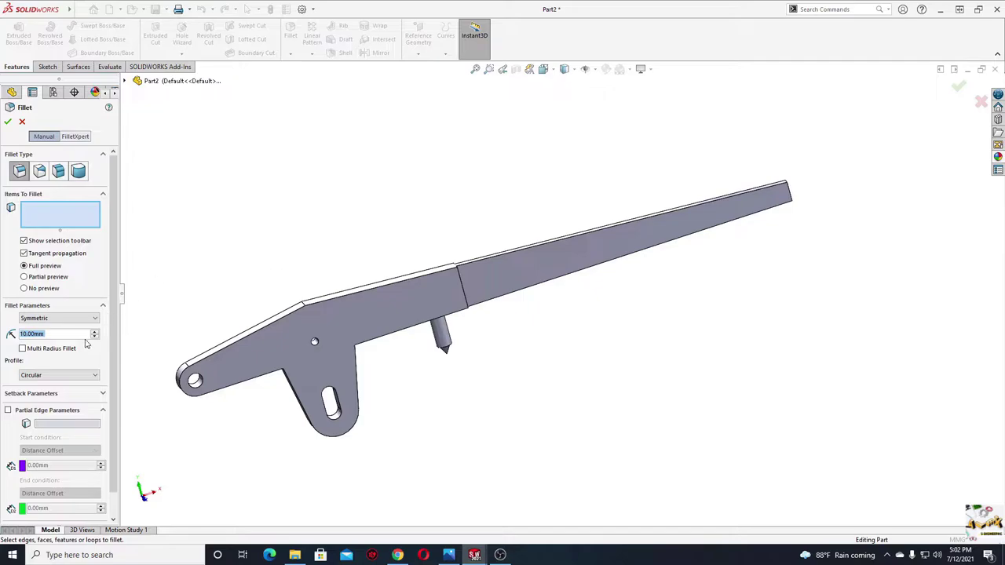
type("12")
key("Return")
middle_click_drag(265, 431, 272, 288)
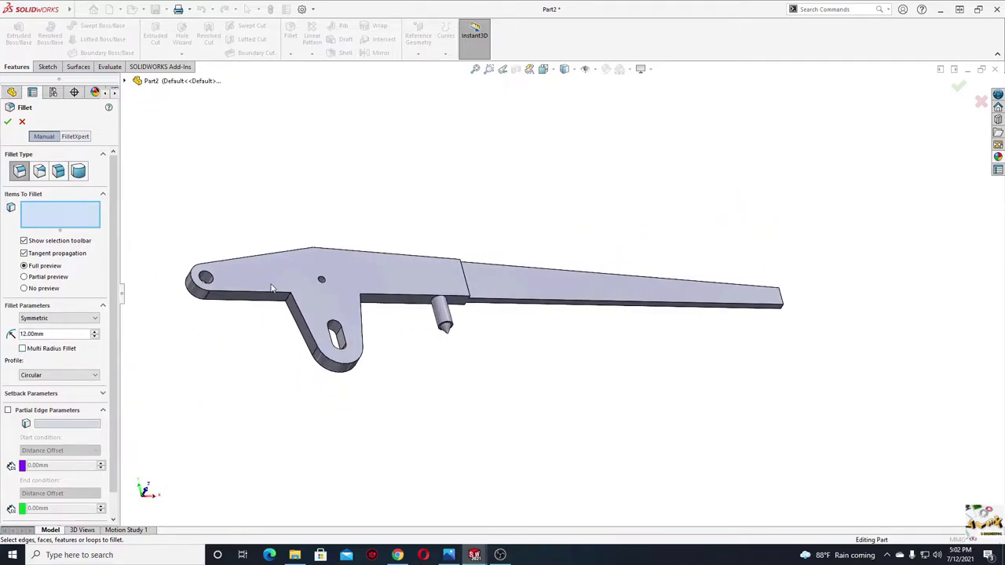
scroll(297, 302, "down", 3)
left_click(359, 293)
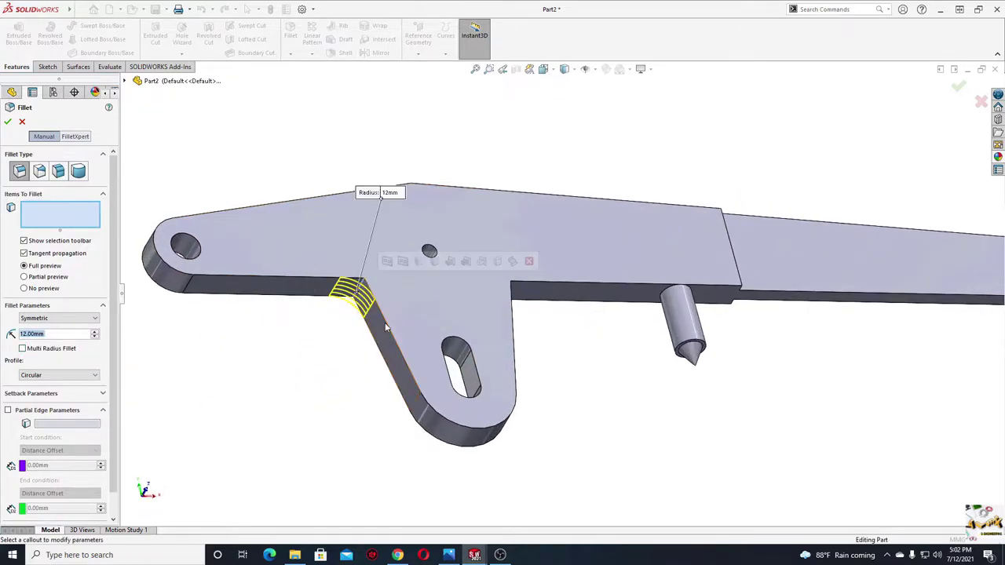
middle_click_drag(359, 293, 542, 295)
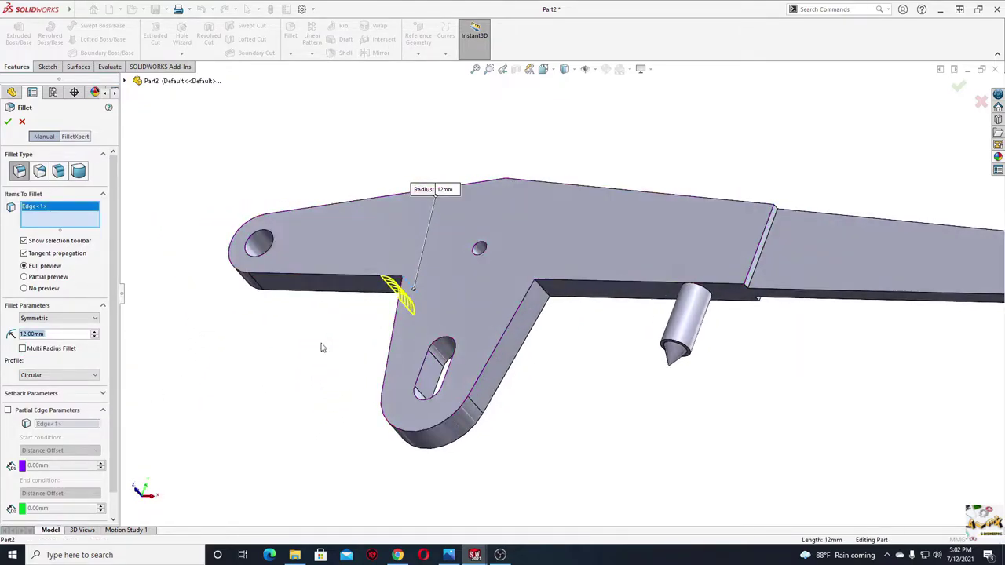
left_click(546, 294)
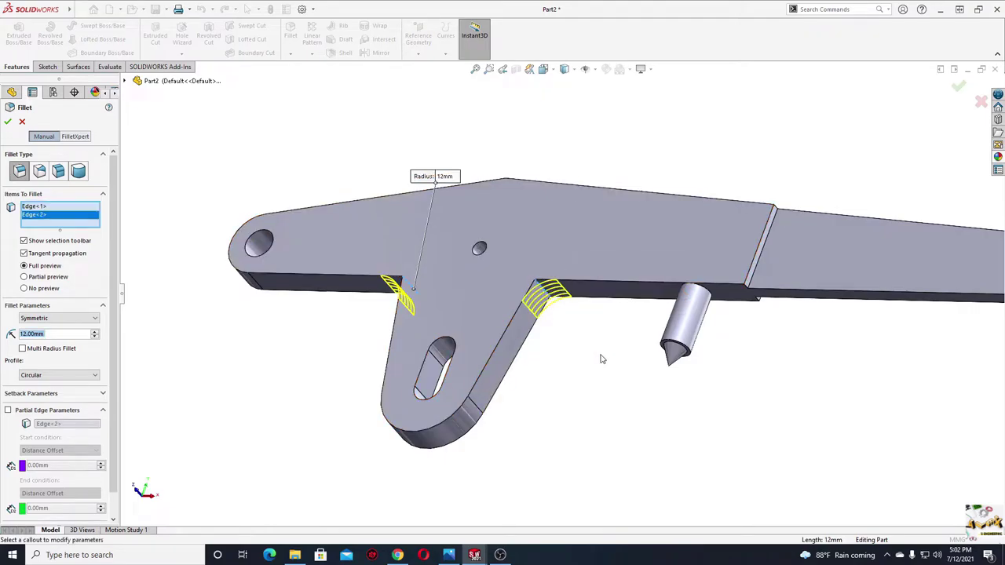
left_click(730, 302)
mouse_move(730, 302)
middle_mouse_down()
mouse_move(584, 280)
mouse_move(516, 229)
middle_mouse_up()
left_click(479, 164)
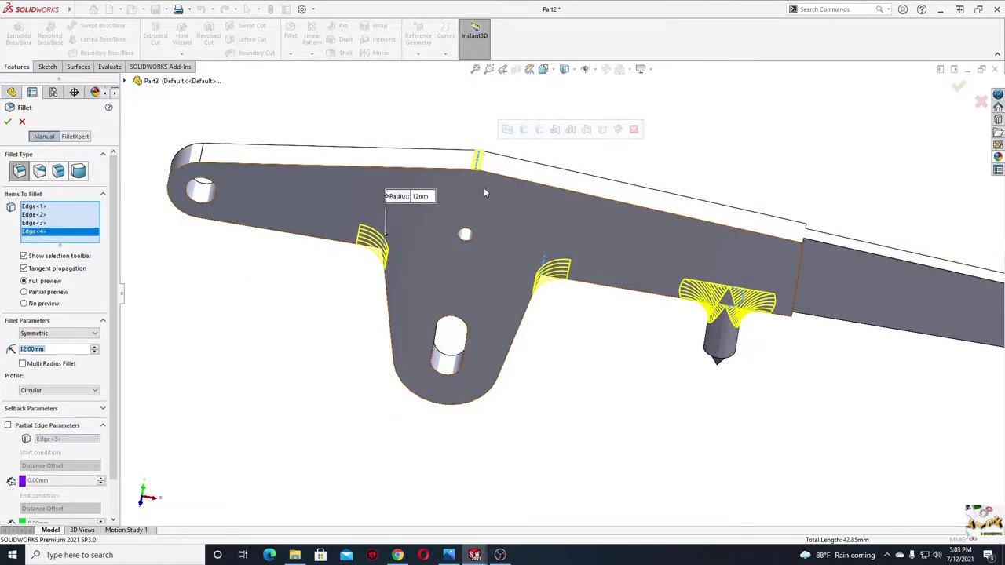
middle_click_drag(484, 187, 526, 258)
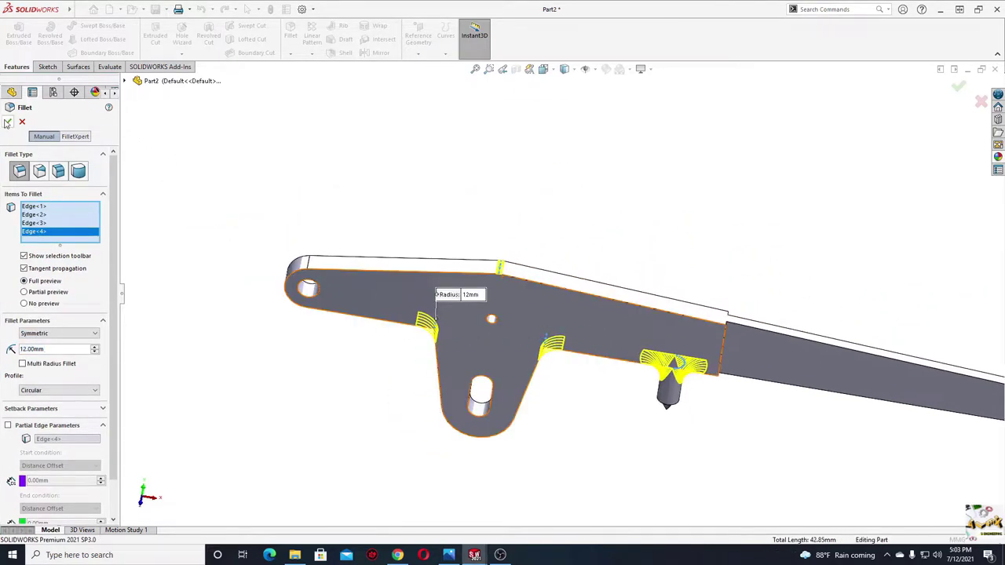
key("Return")
mouse_move(337, 193)
middle_mouse_down()
mouse_move(404, 240)
mouse_move(398, 200)
middle_mouse_up()
Round the two edges at the arm's step with a 5 mm fillet
left_click(296, 40)
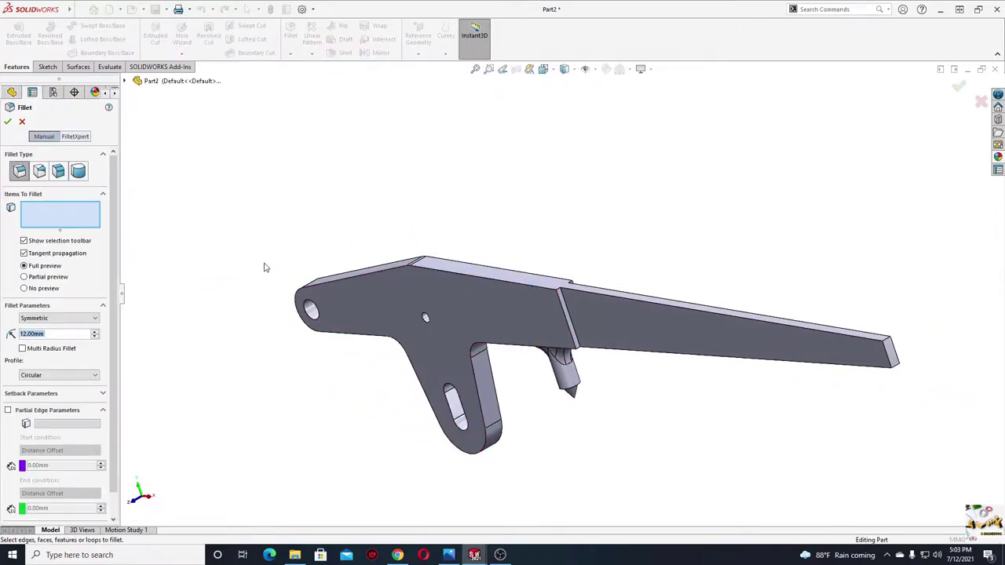
type("5")
key("Return")
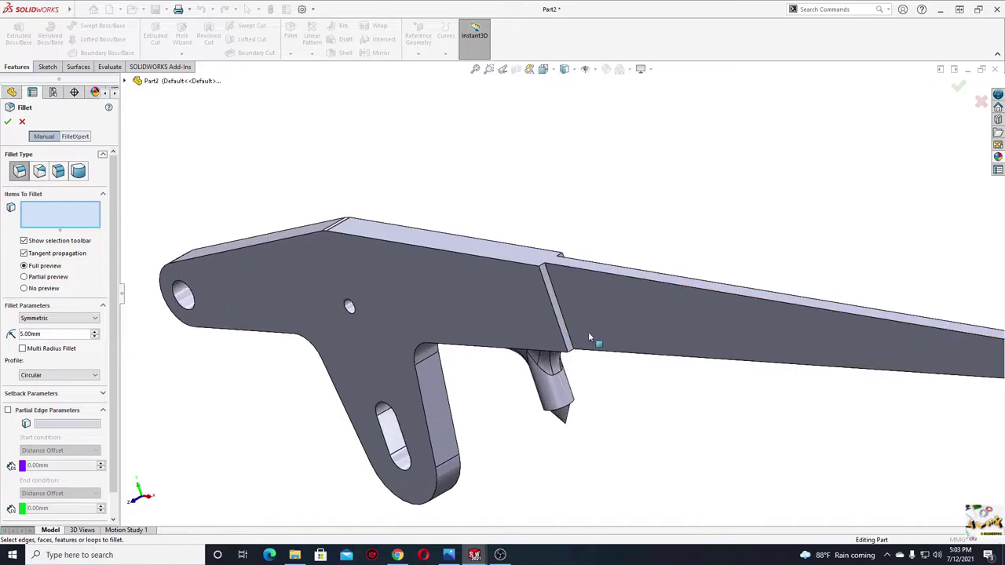
scroll(588, 331, "down", 2)
scroll(559, 301, "down", 2)
left_click(554, 292)
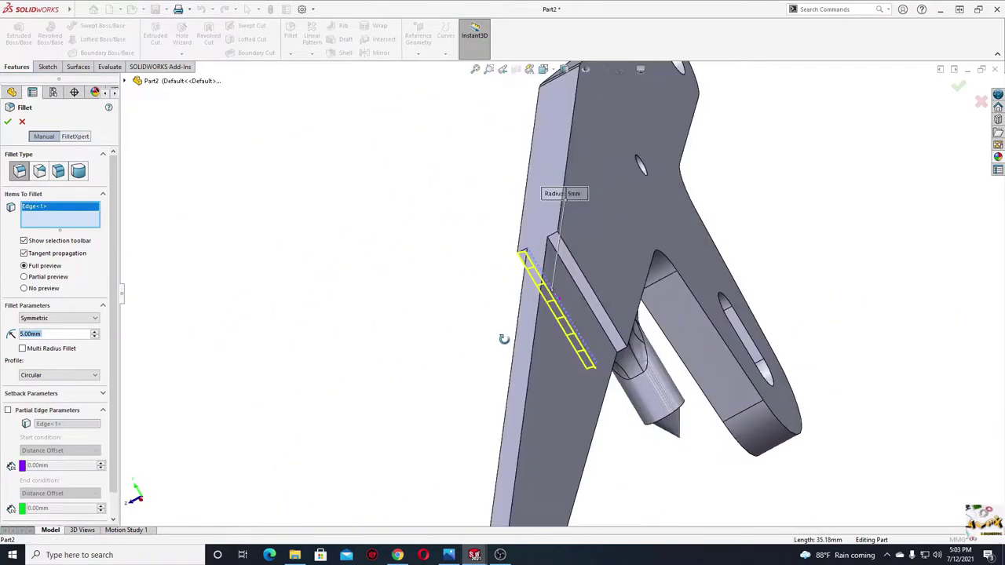
mouse_move(555, 292)
middle_mouse_down()
mouse_move(573, 276)
mouse_move(505, 291)
middle_mouse_up()
left_click(570, 284)
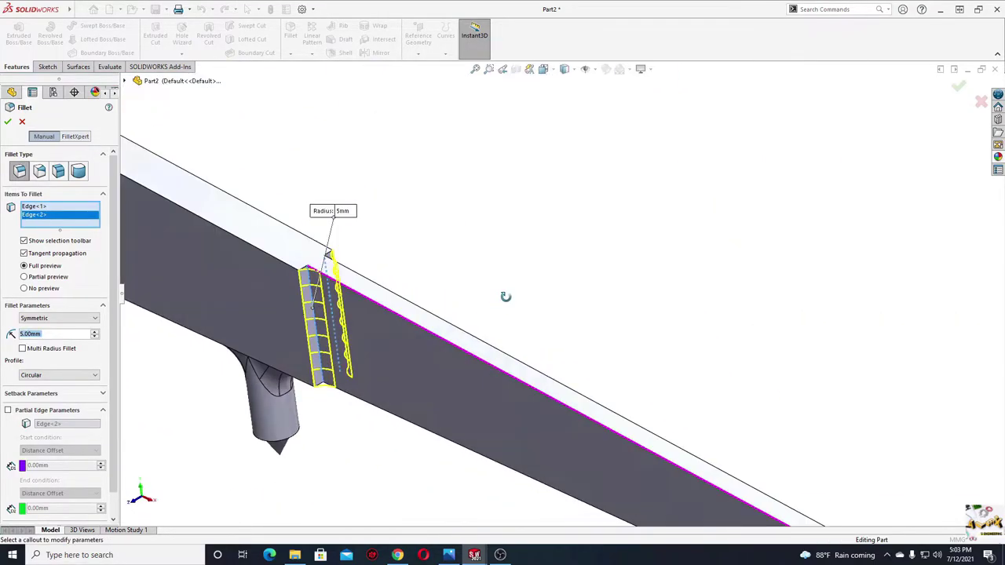
left_click(8, 122)
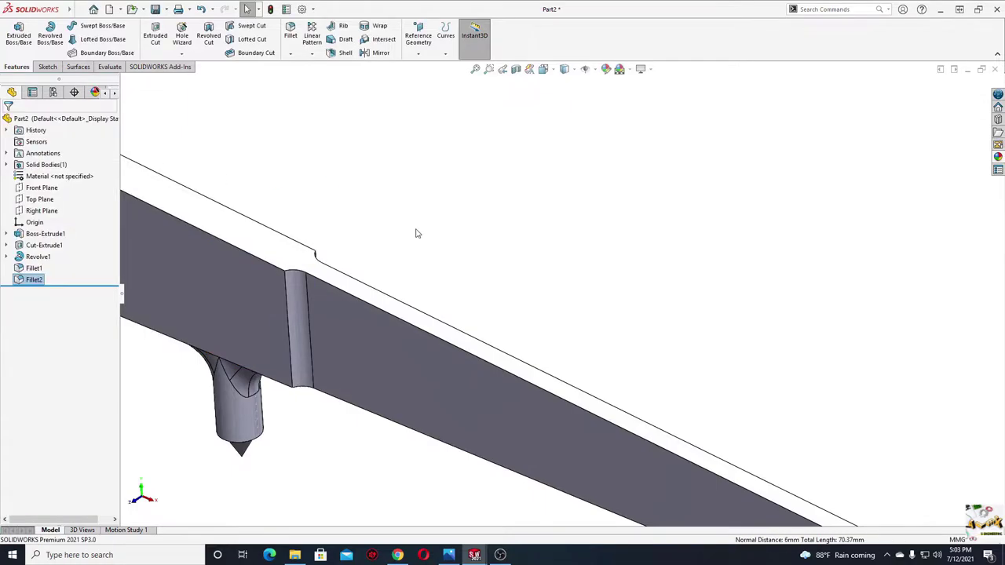
Start a 1 mm fillet on the arm's end face, long top edge and outer edge loop
key("f")
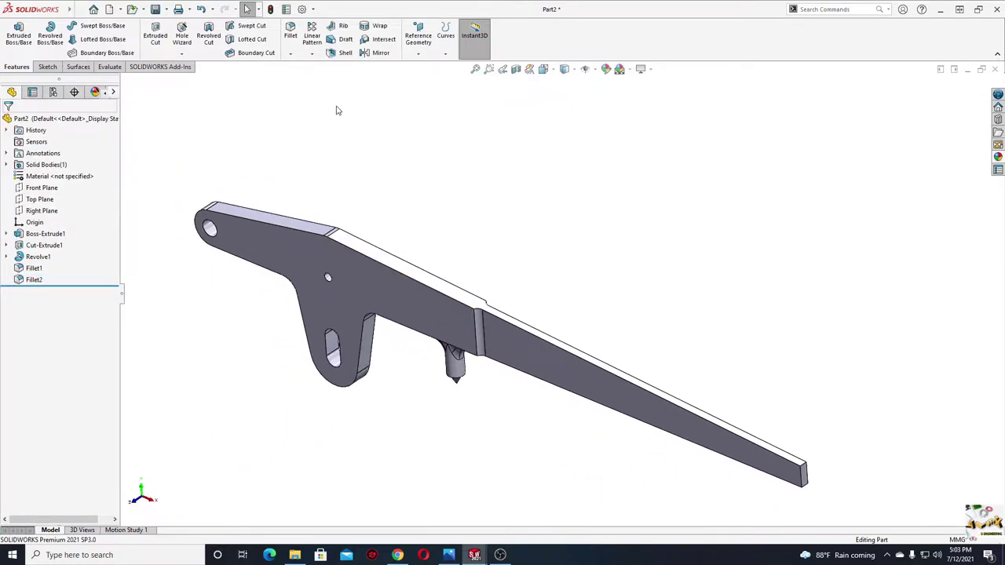
key("Return")
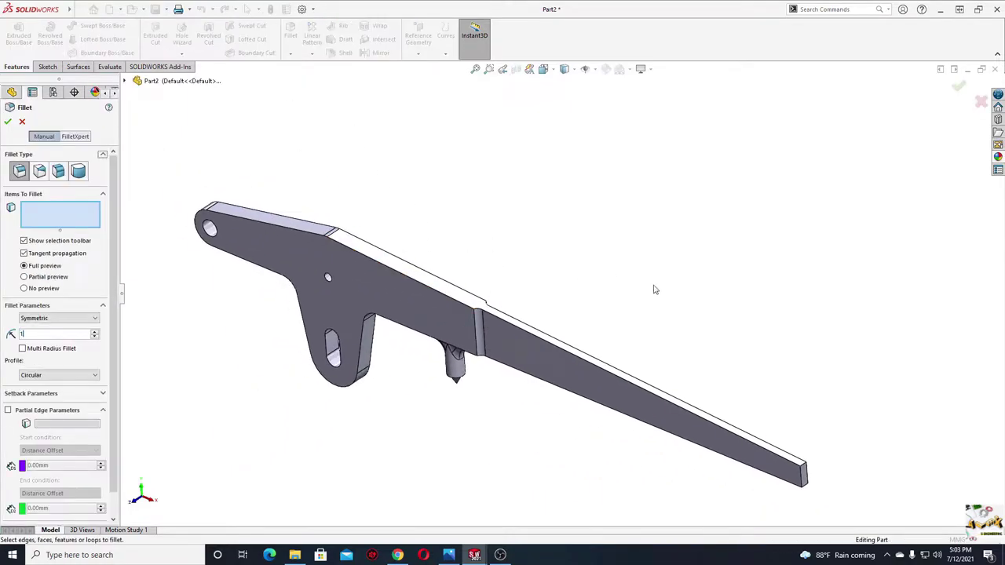
key("ctrl+7")
left_click(738, 449)
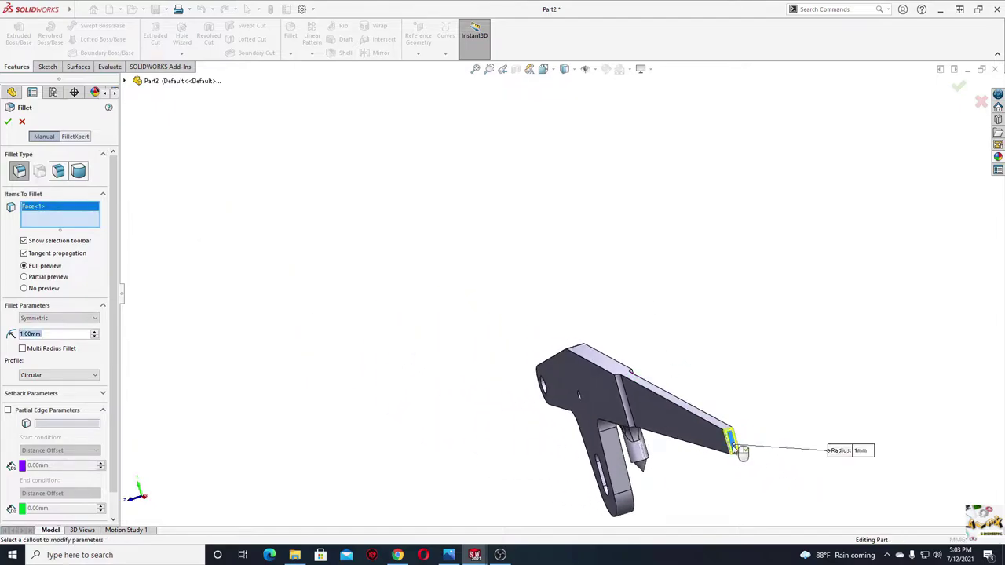
scroll(710, 467, "down", 3)
scroll(706, 387, "down", 1)
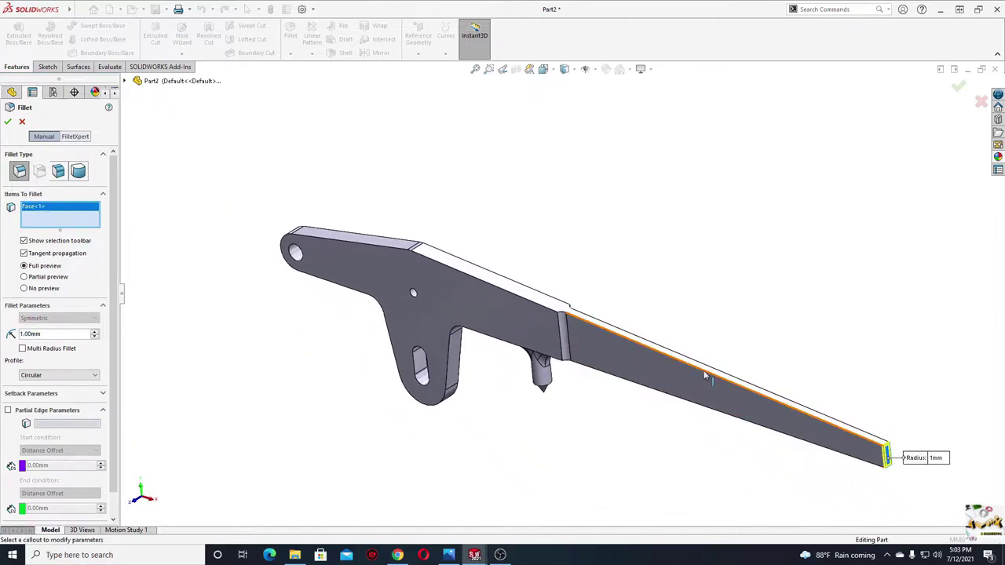
left_click(706, 371)
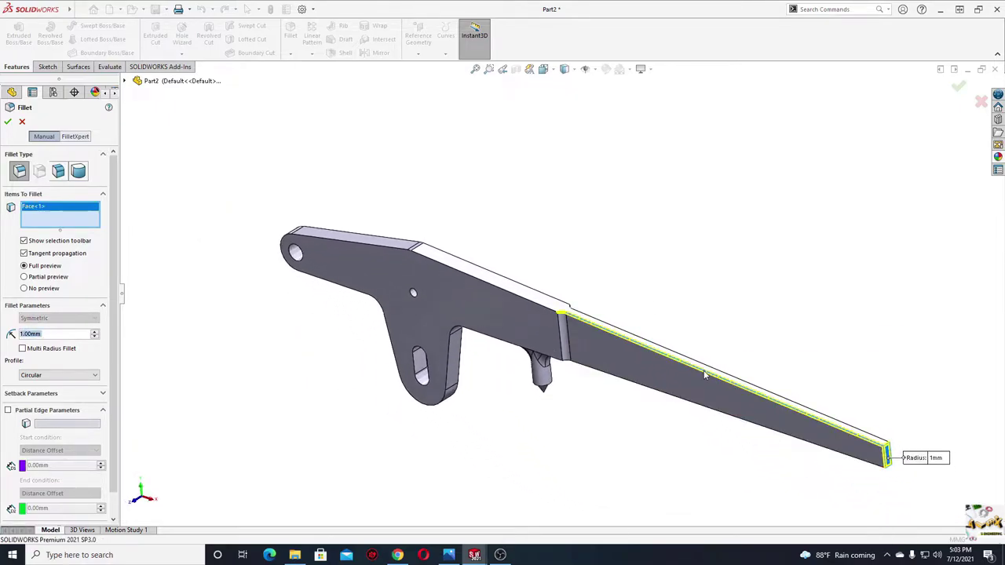
left_click(547, 312)
Add the remaining lower and side edges to the 1 mm fillet, apply it, and view the Spring obliquely
left_click(594, 376)
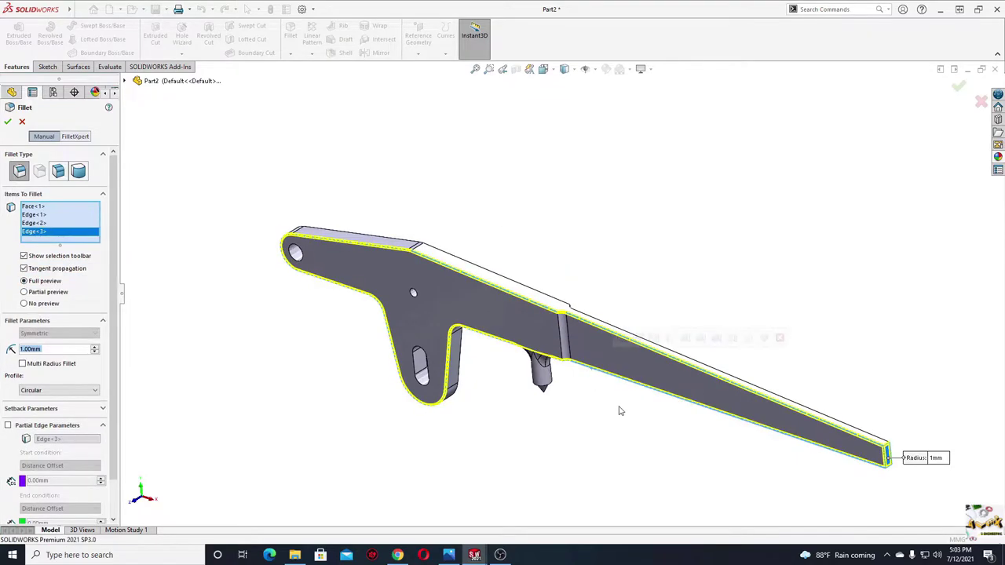
mouse_move(594, 375)
middle_mouse_down()
mouse_move(528, 444)
mouse_move(521, 395)
middle_mouse_up()
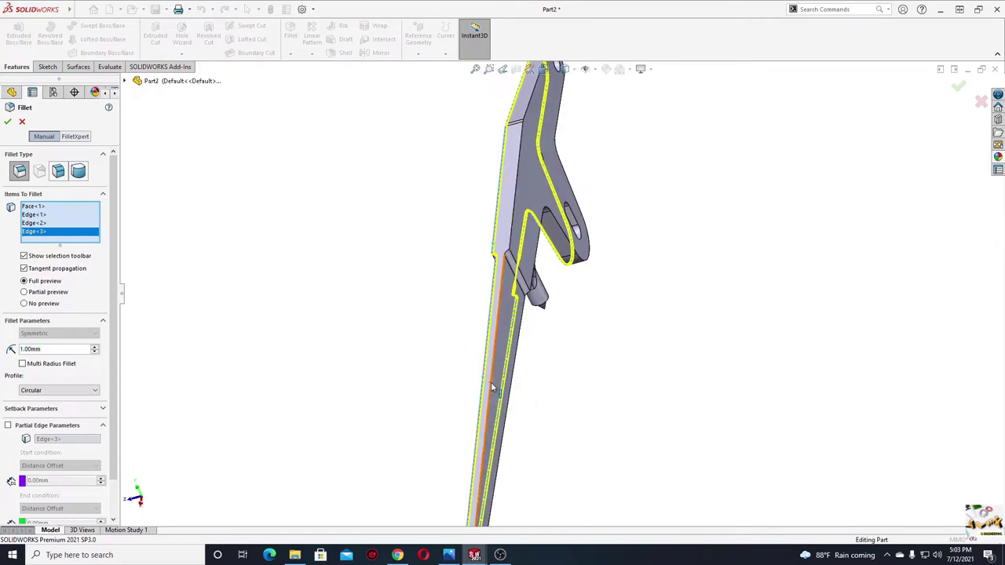
left_click(489, 386)
left_click(513, 238)
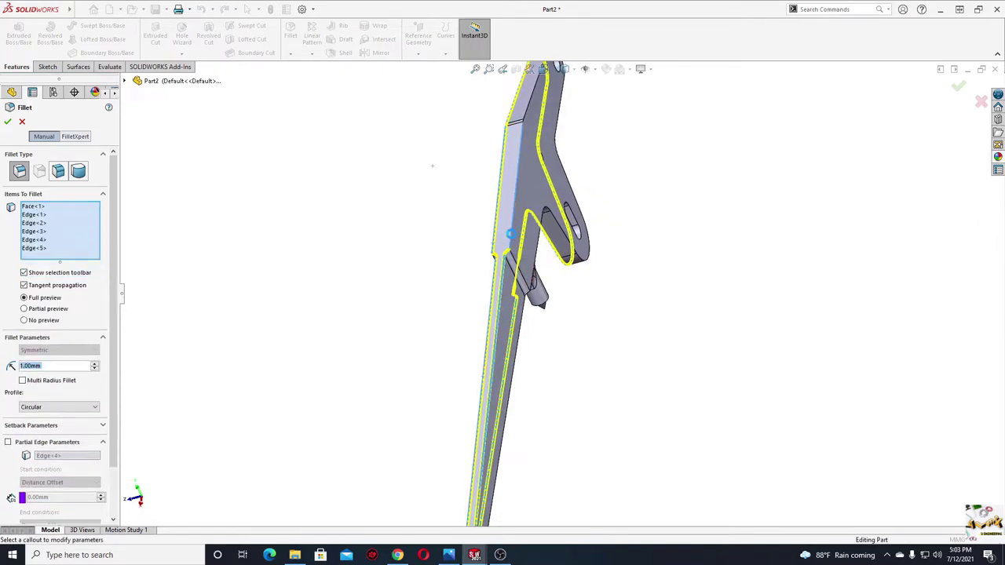
mouse_move(513, 238)
middle_mouse_down()
mouse_move(571, 330)
mouse_move(552, 319)
mouse_move(603, 325)
mouse_move(94, 174)
middle_mouse_up()
left_click(506, 308)
left_click(8, 122)
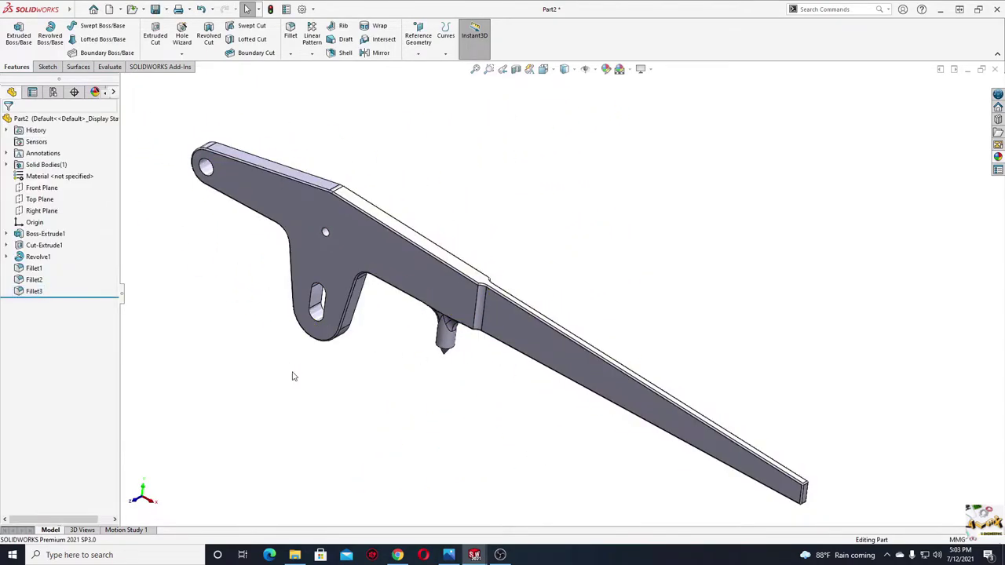
mouse_move(292, 359)
middle_mouse_down()
mouse_move(523, 382)
mouse_move(485, 418)
mouse_move(487, 271)
mouse_move(548, 343)
mouse_move(498, 408)
mouse_move(525, 350)
mouse_move(508, 359)
middle_mouse_up()
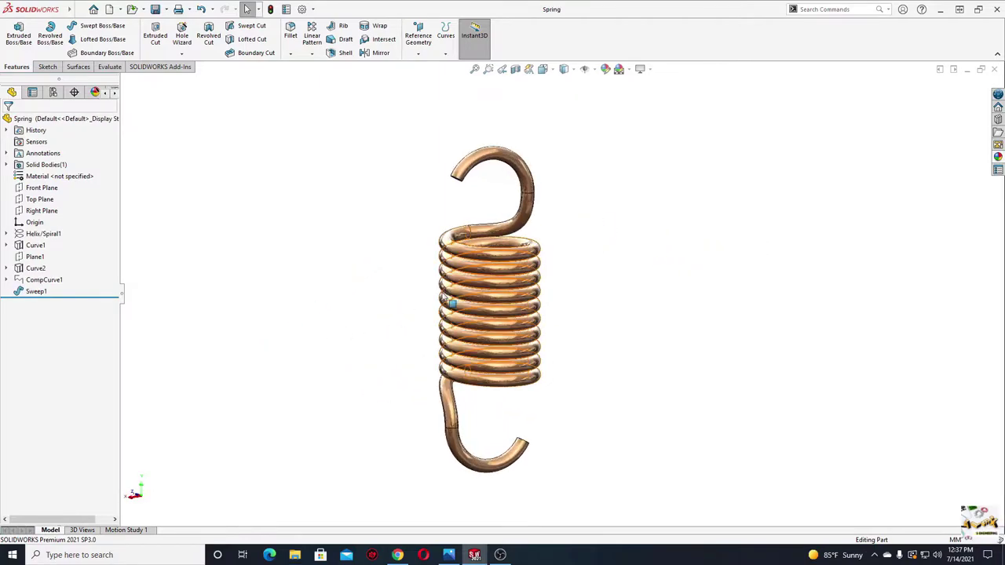
middle_click_drag(452, 303, 362, 370)
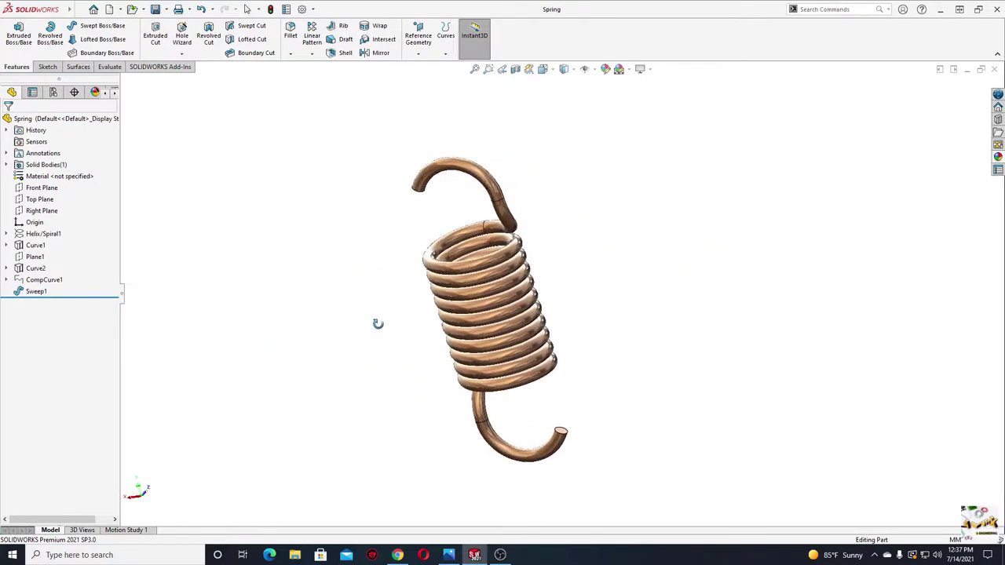
Zoom into the spring detail of Saftey valve drawings 2.jpg (97, 9.7, Ø60, R26), then move the photo aside
left_click(450, 557)
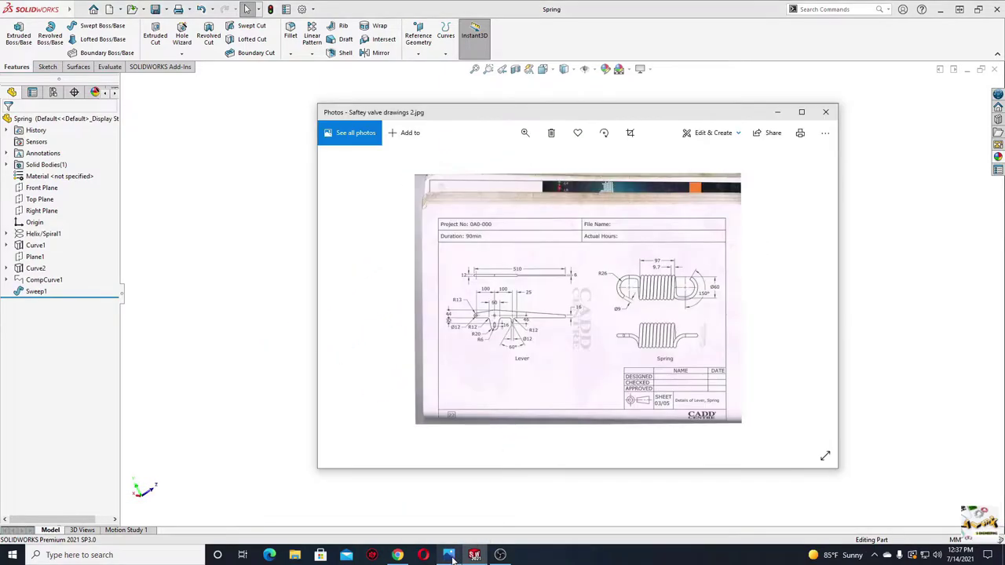
scroll(673, 299, "up", 2)
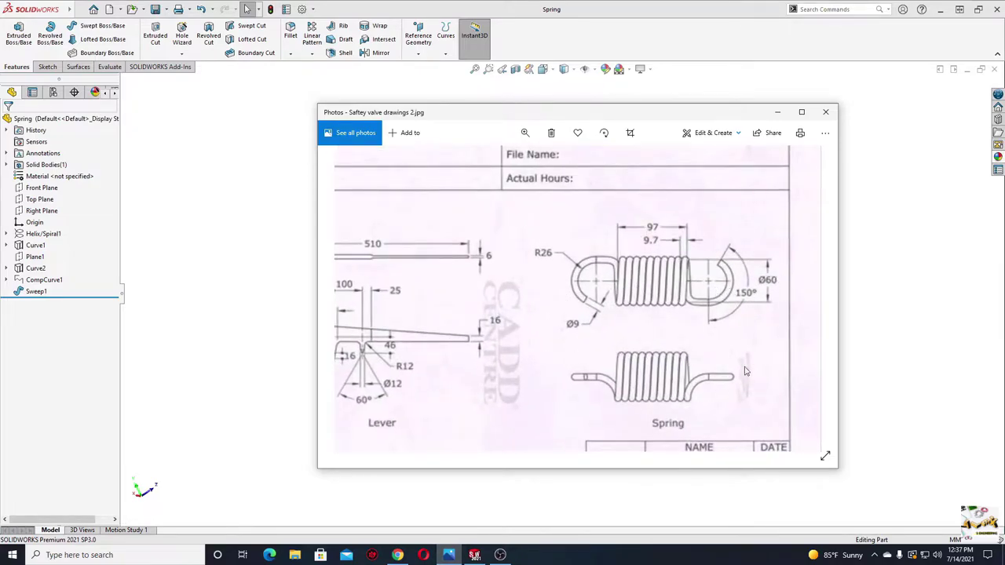
scroll(651, 397, "down", 2)
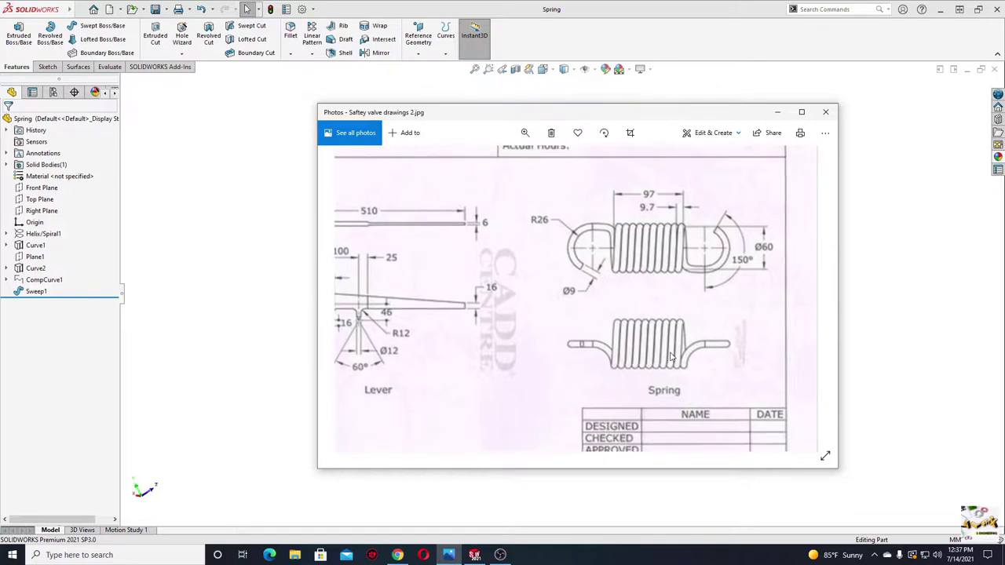
scroll(659, 369, "down", 1)
scroll(667, 337, "up", 3)
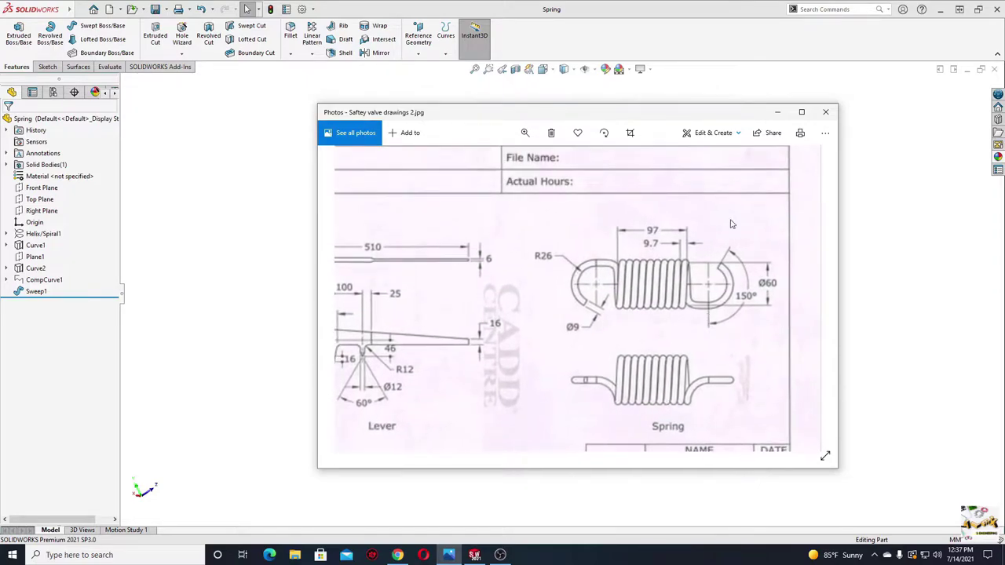
left_click_drag(696, 113, 2, 157)
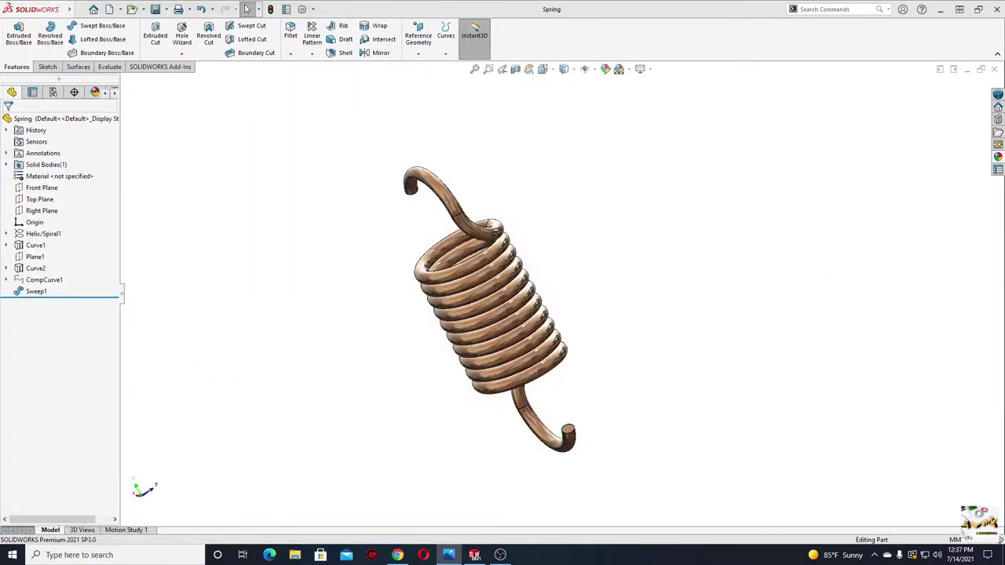
Create a new part and set a plain white scene background
left_click(111, 14)
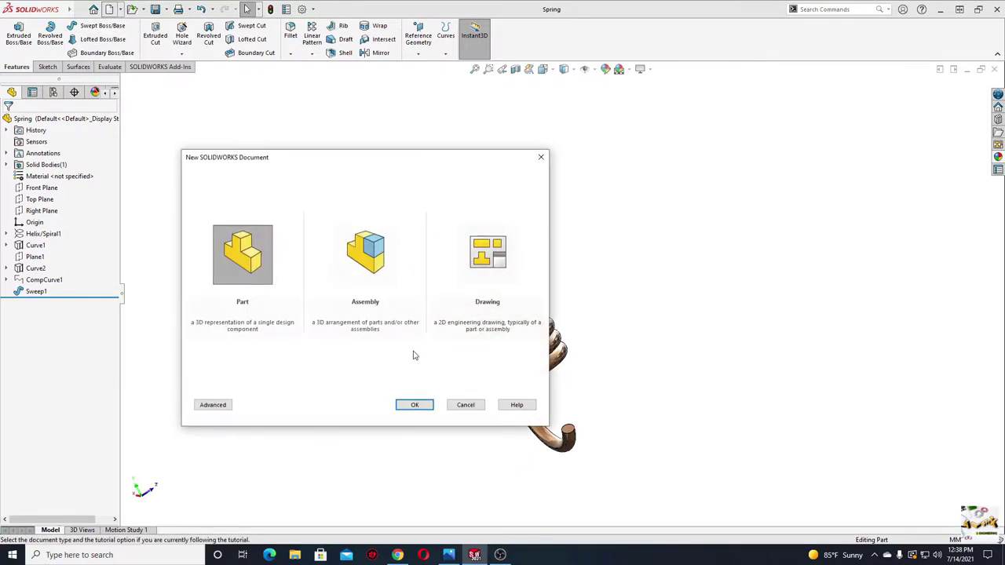
left_click(406, 404)
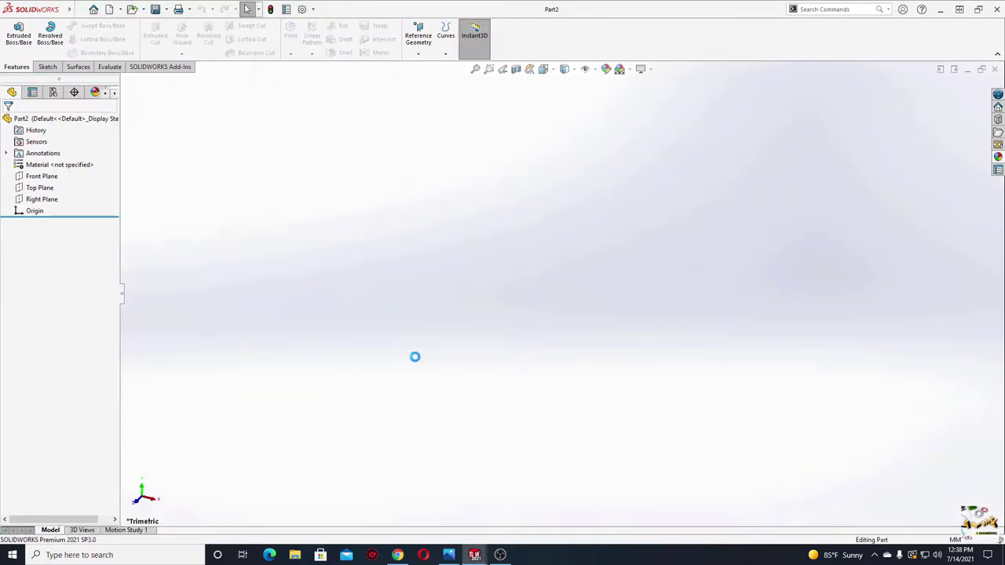
left_click(626, 70)
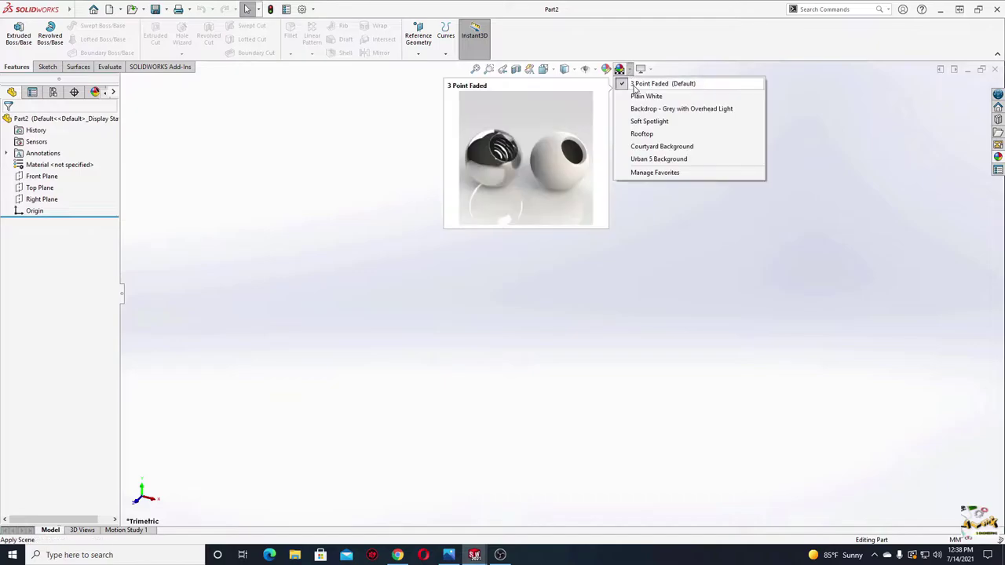
left_click(640, 95)
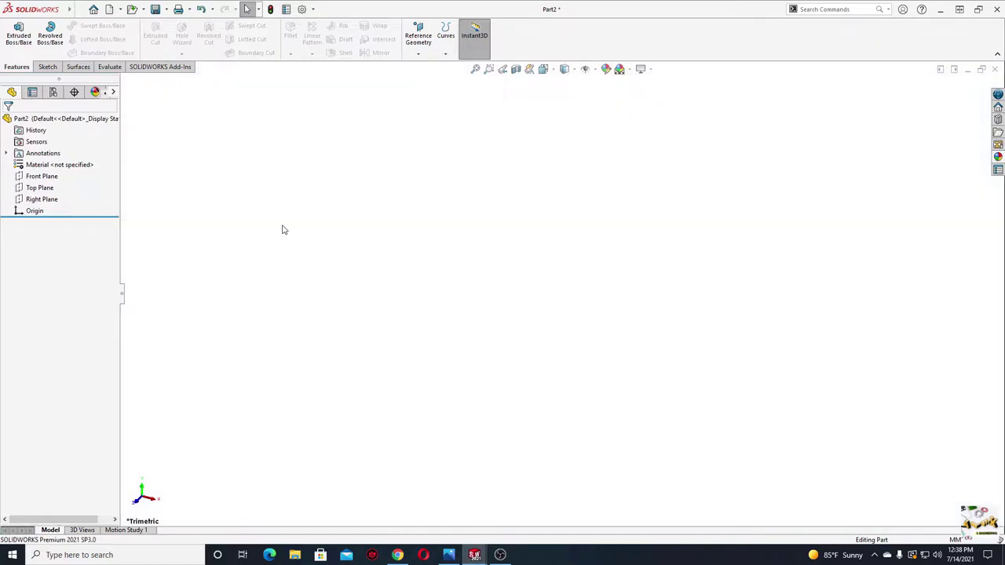
Sketch a circle centred on the origin on the Top Plane
left_click(40, 188)
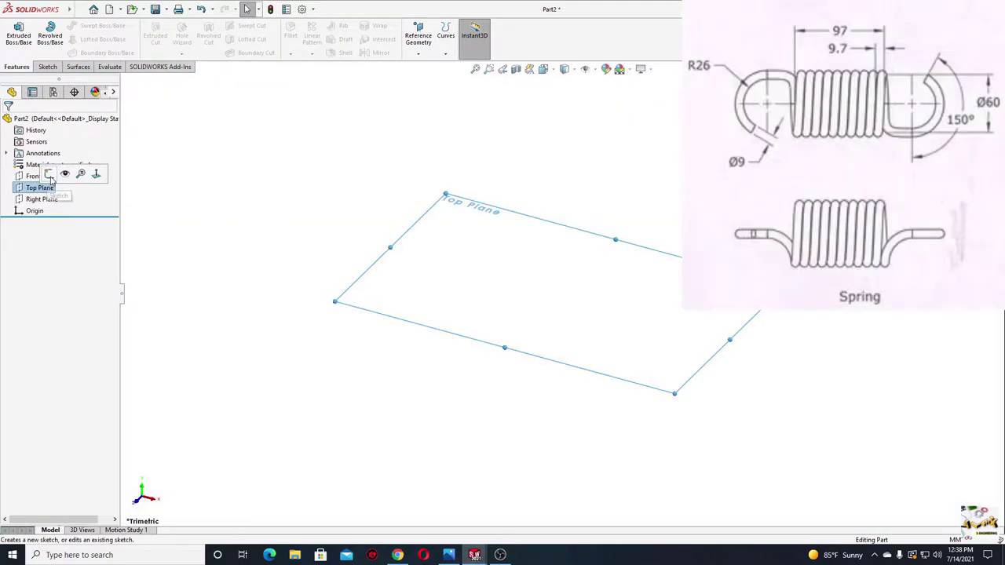
left_click(86, 186)
left_click(377, 316)
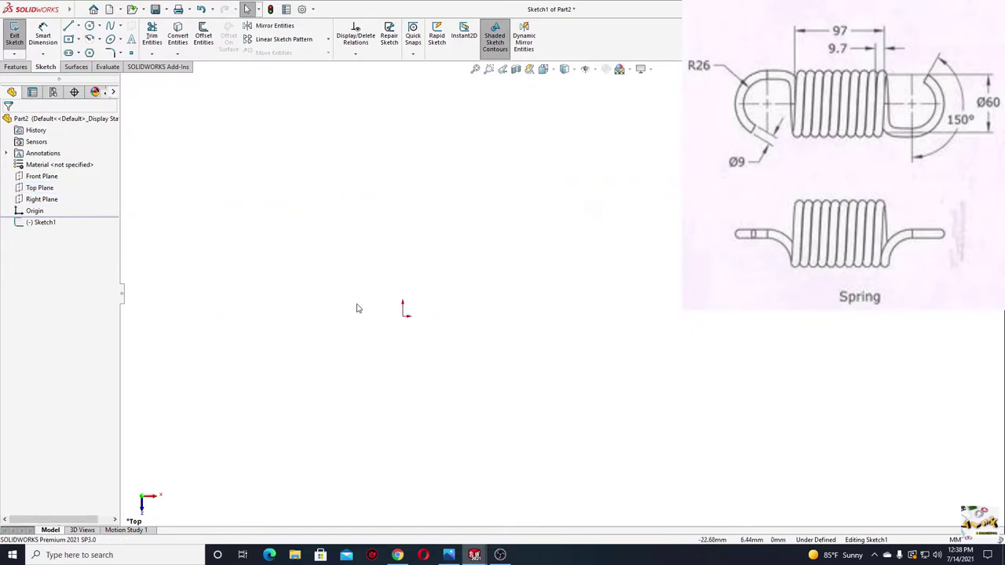
left_click(90, 28)
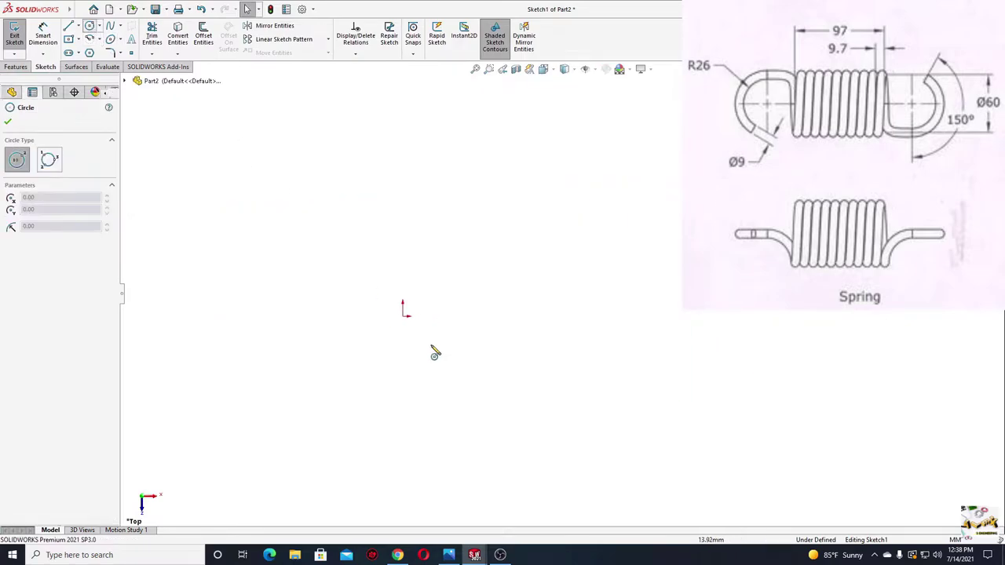
left_click(403, 312)
left_click(503, 362)
key("Escape")
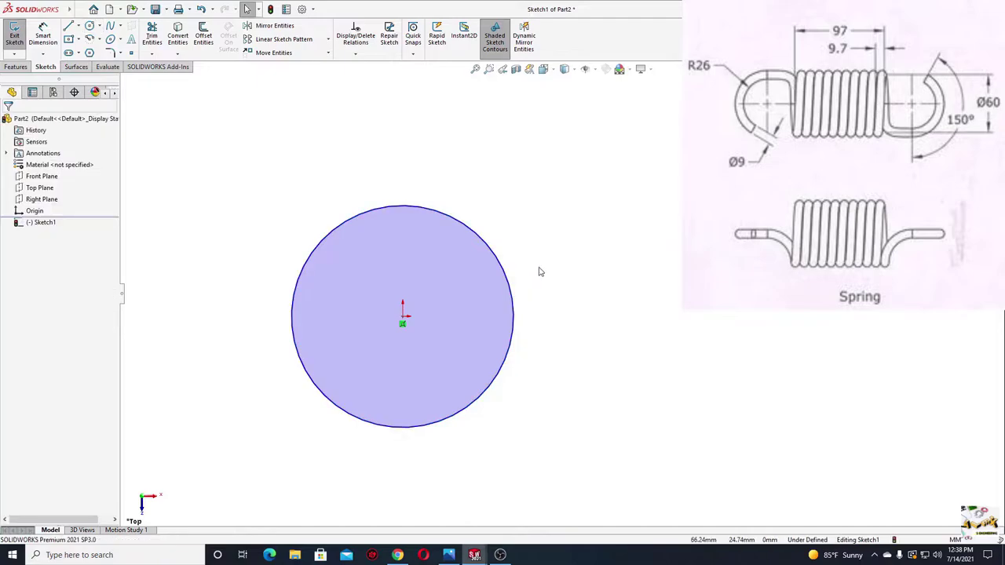
Dimension the circle's diameter to 60 mm
left_click(45, 36)
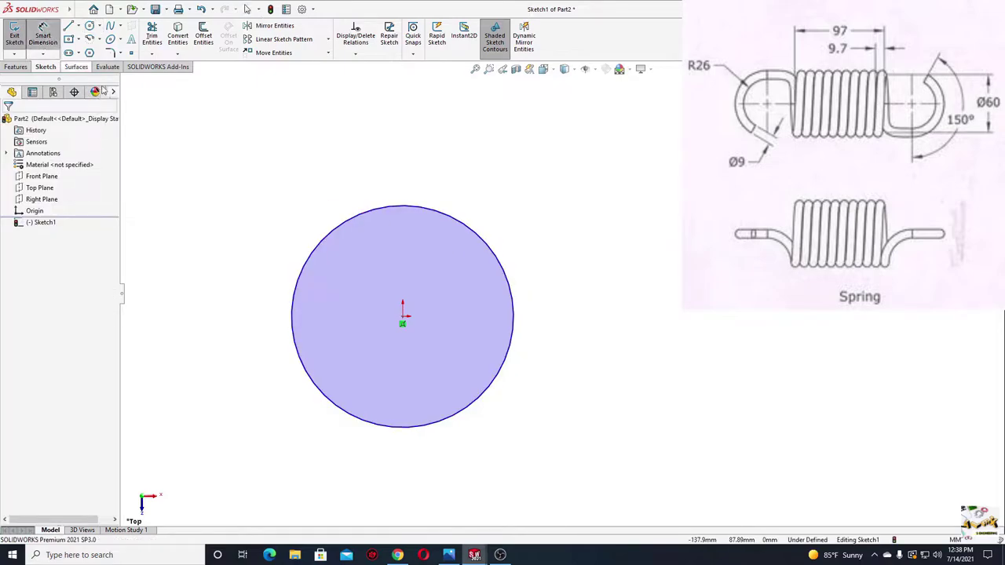
left_click(454, 220)
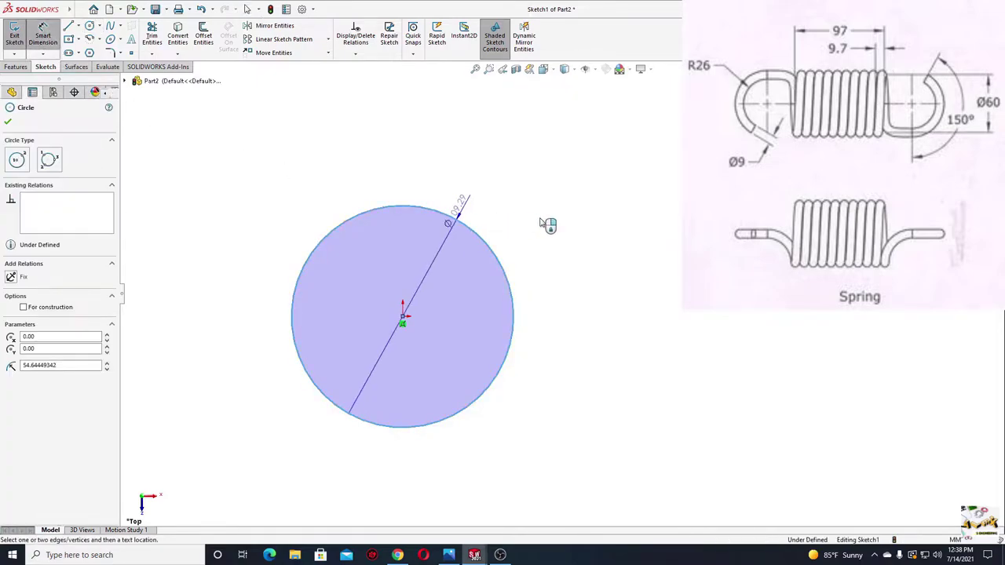
left_click(601, 266)
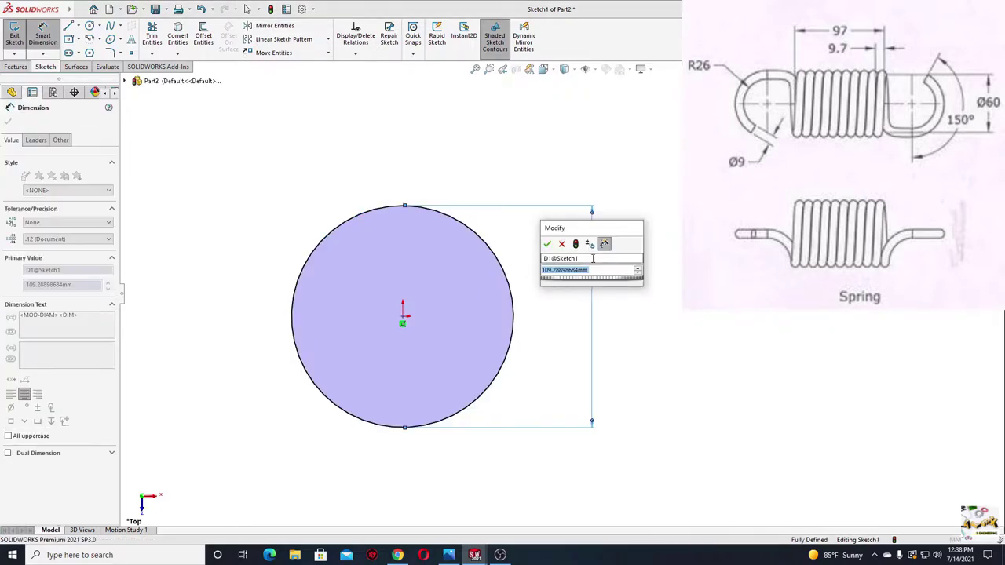
type("60")
key("Return")
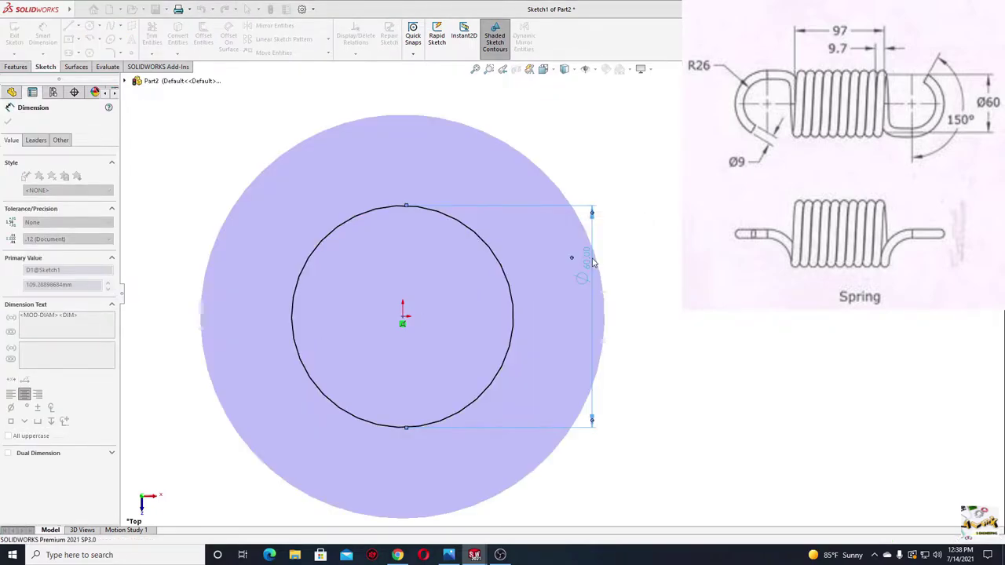
right_click(241, 189)
left_click(255, 193)
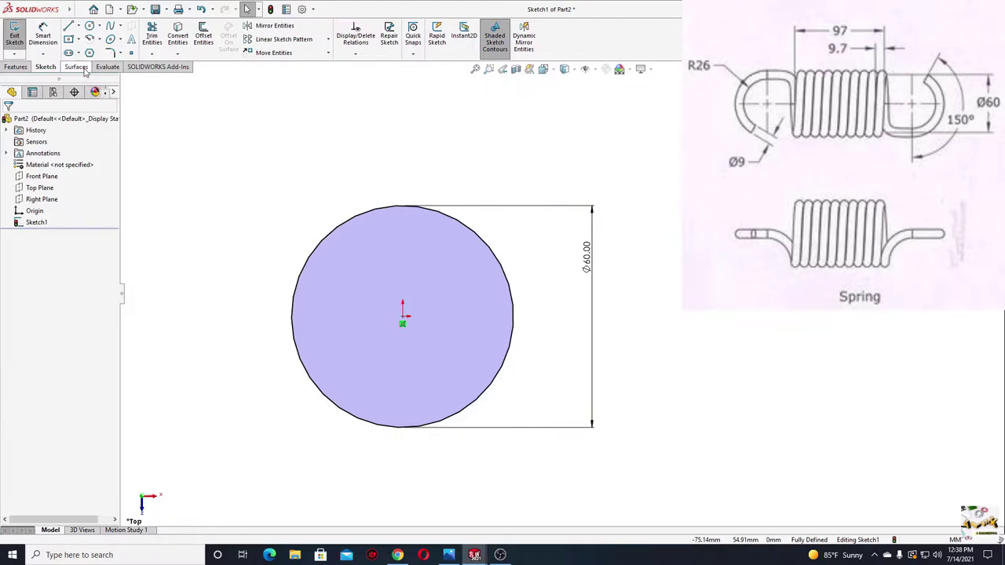
left_click(19, 67)
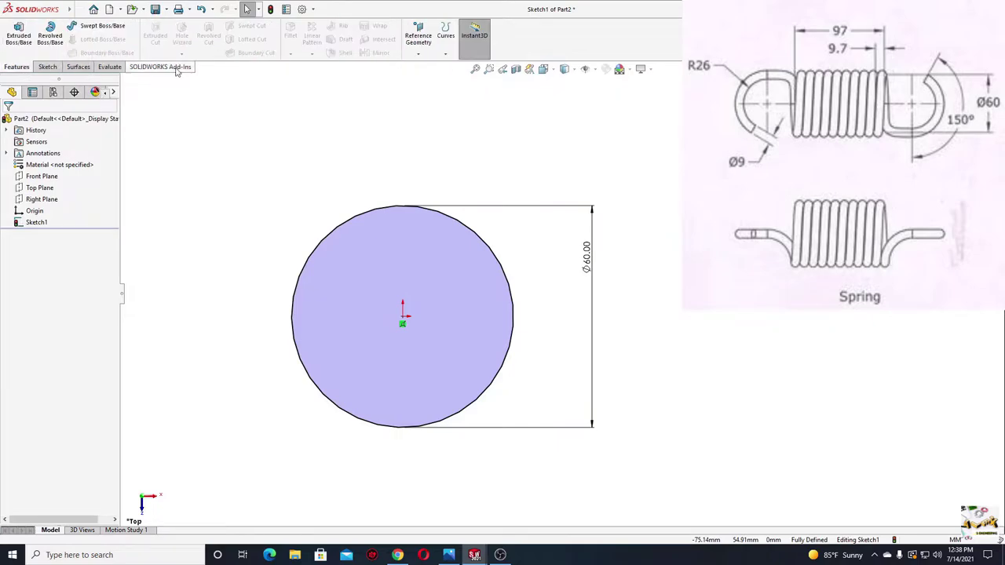
Build a helix on the Ø60 circle defined by height 97 mm and pitch 9.7 mm
left_click(445, 55)
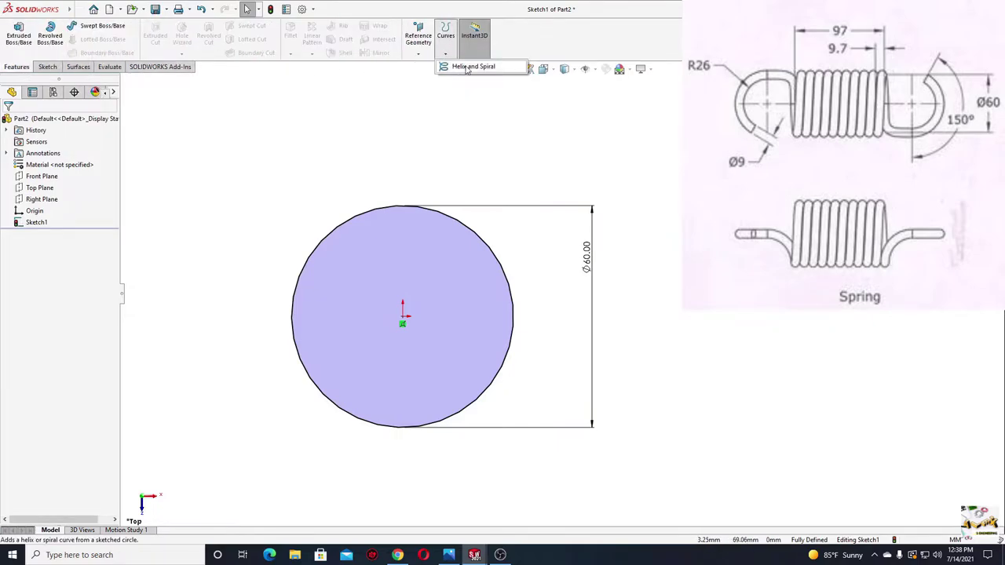
left_click(471, 66)
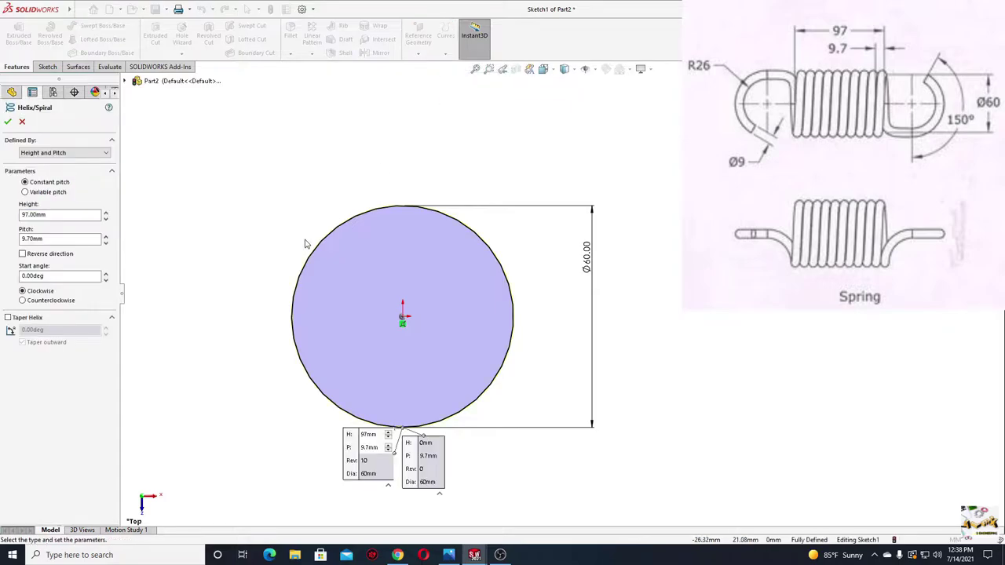
mouse_move(237, 307)
middle_mouse_down()
mouse_move(236, 150)
mouse_move(324, 298)
mouse_move(379, 267)
middle_mouse_up()
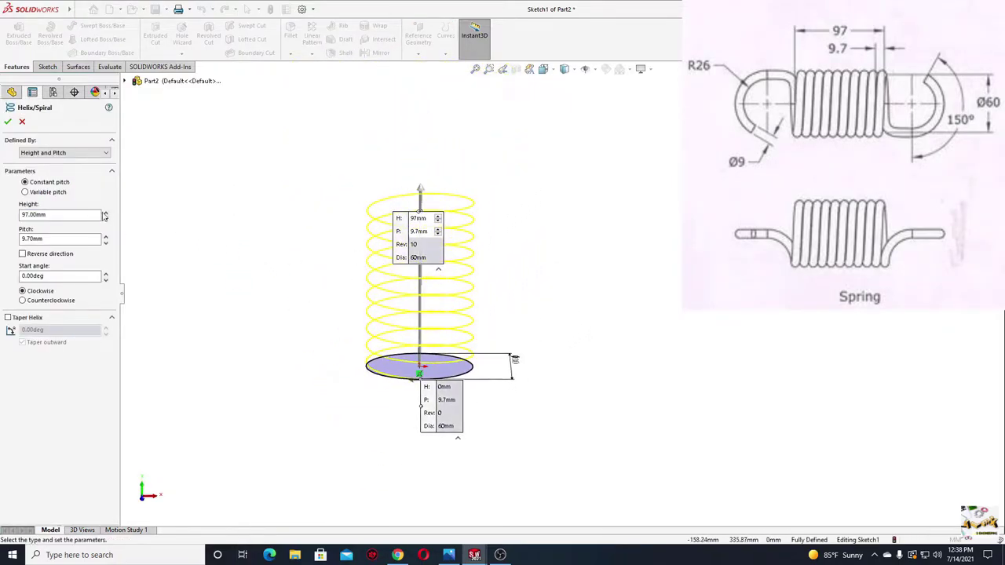
left_click(55, 154)
left_click(52, 178)
left_click(46, 239)
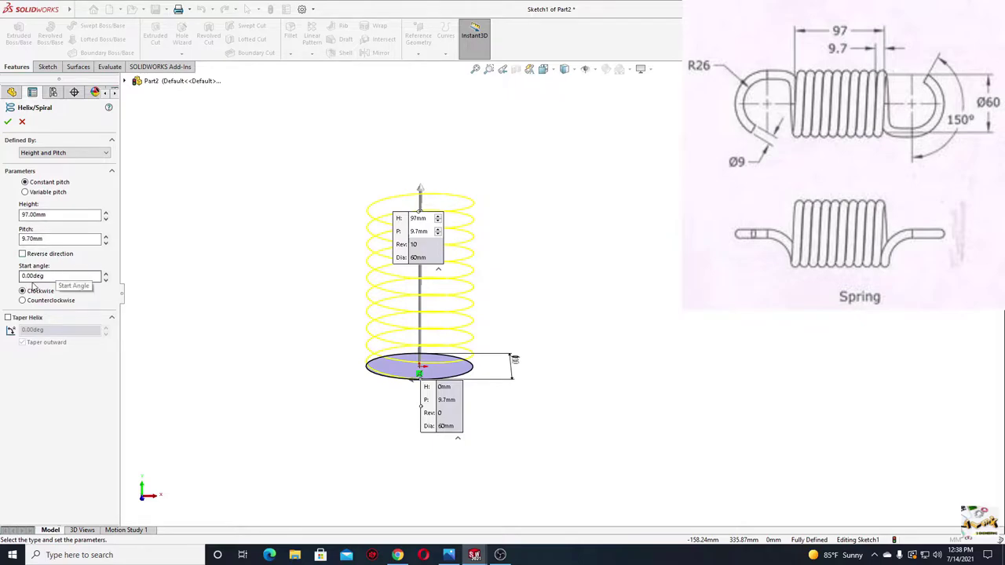
left_click(8, 122)
left_click(312, 306)
mouse_move(314, 309)
middle_mouse_down()
mouse_move(311, 346)
mouse_move(287, 370)
middle_mouse_up()
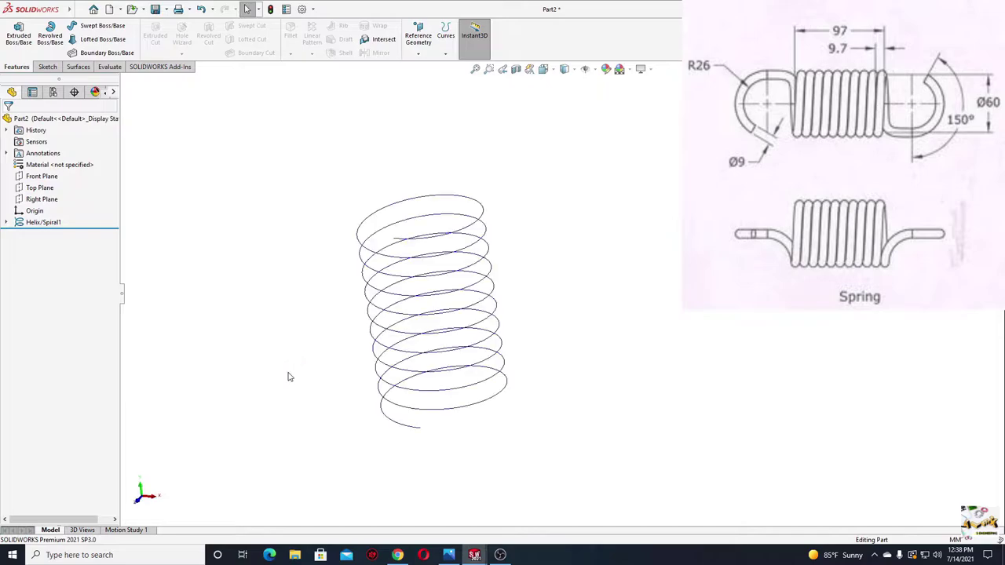
Start a sketch on the Top Plane and draw a centre-point arc centred on the origin
left_click(48, 189)
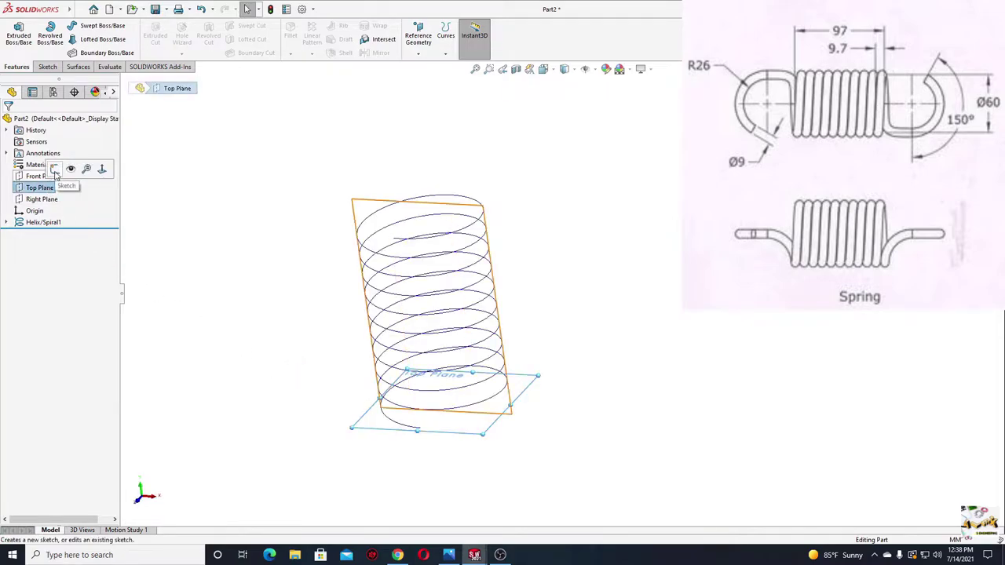
left_click(55, 172)
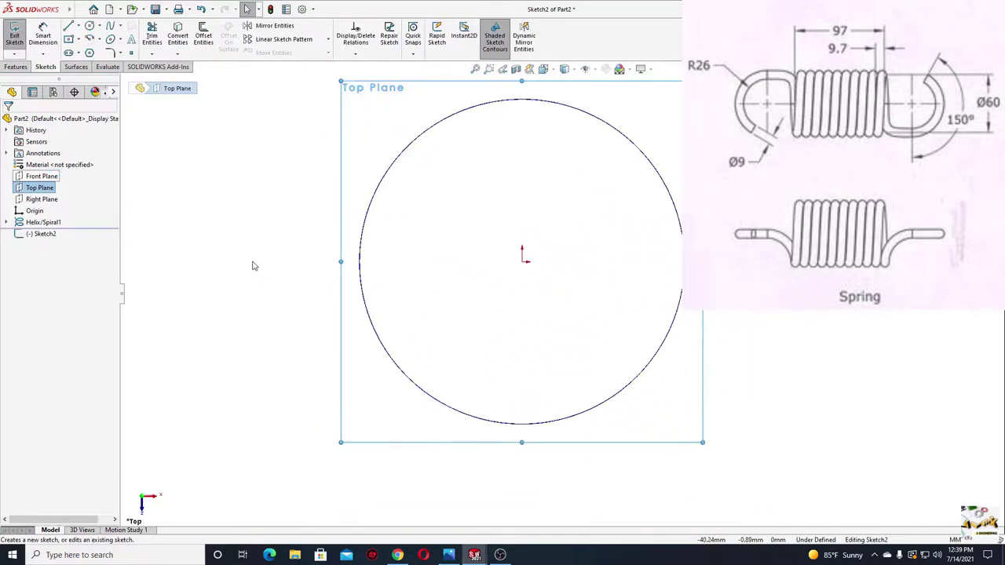
scroll(377, 309, "up", 3)
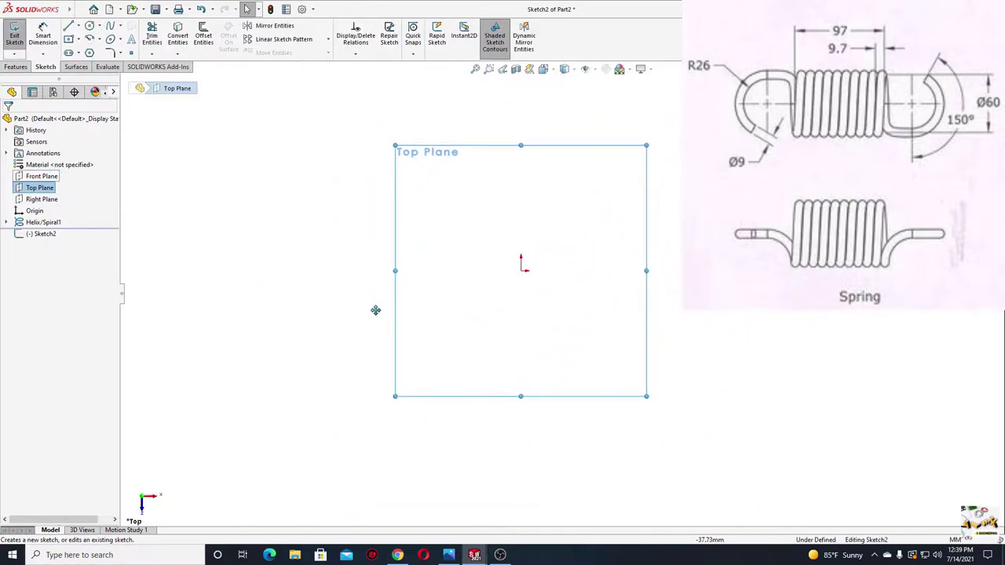
left_click(91, 40)
left_click(487, 270)
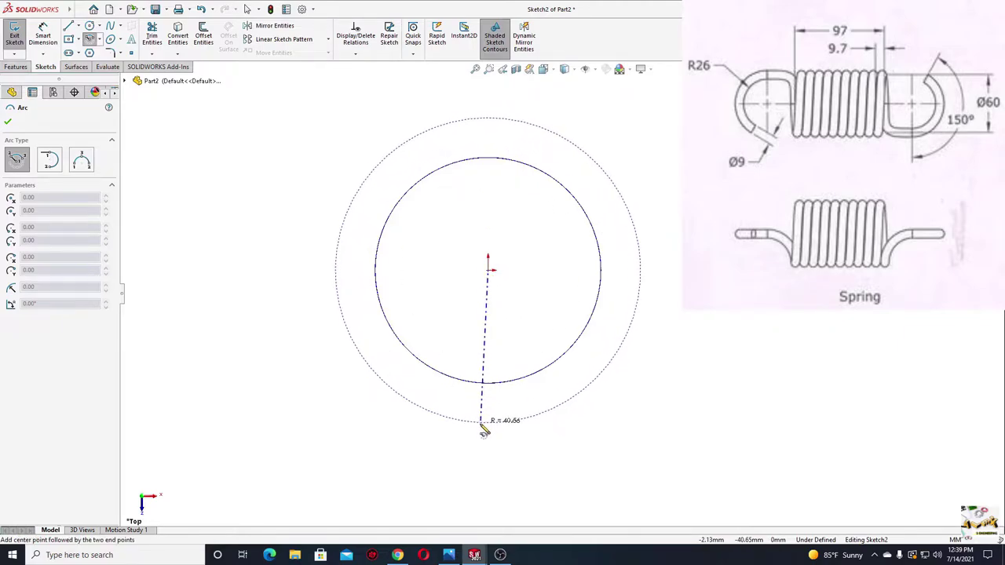
left_click(484, 425)
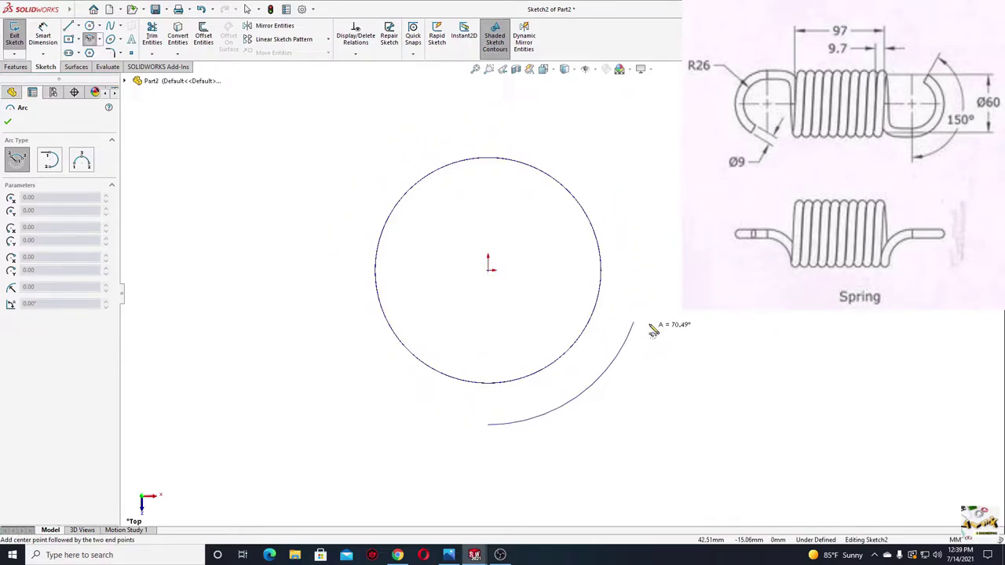
left_click(641, 291)
right_click(649, 252)
Make the arc's right end horizontal and its lower end vertical with the origin
left_click(668, 259)
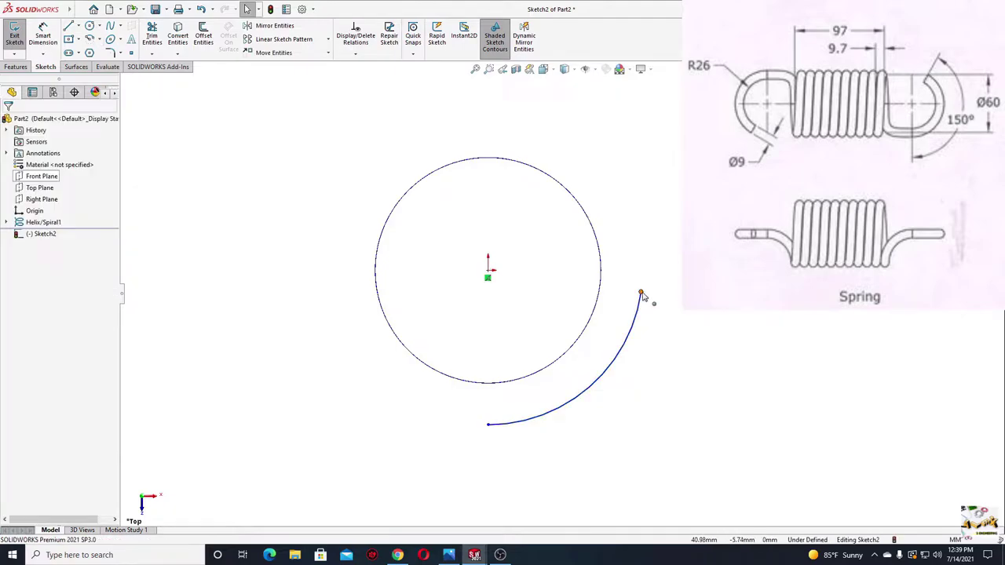
left_click(640, 292)
left_click(488, 273, "ctrl")
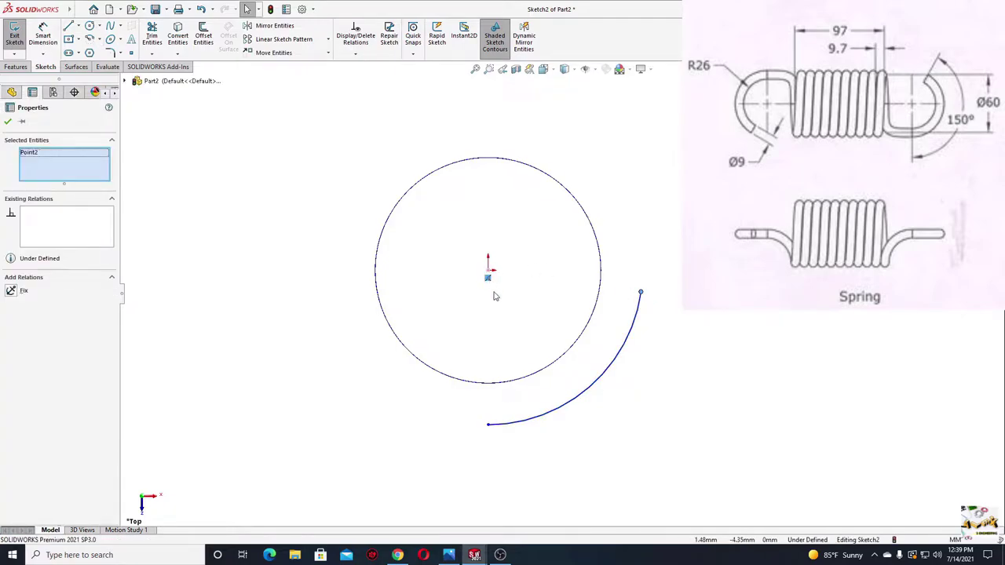
left_click(495, 296)
left_click(489, 272)
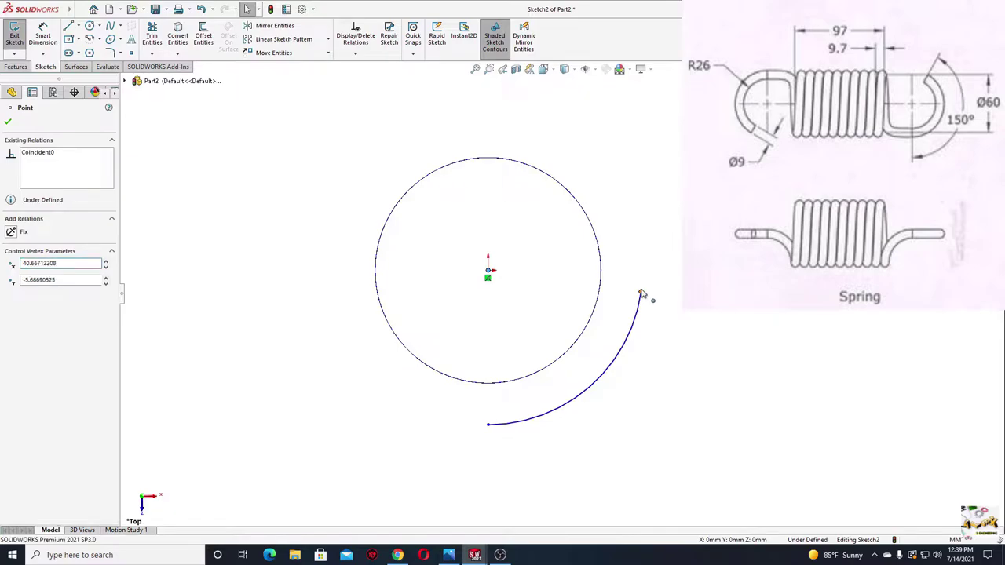
left_click(641, 292, "ctrl")
left_click(516, 443)
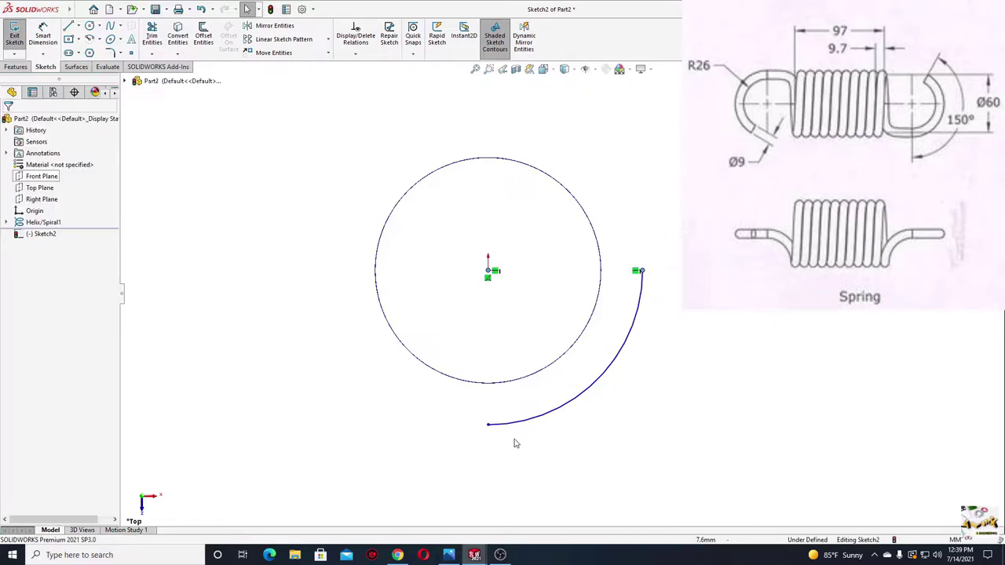
left_click(488, 426)
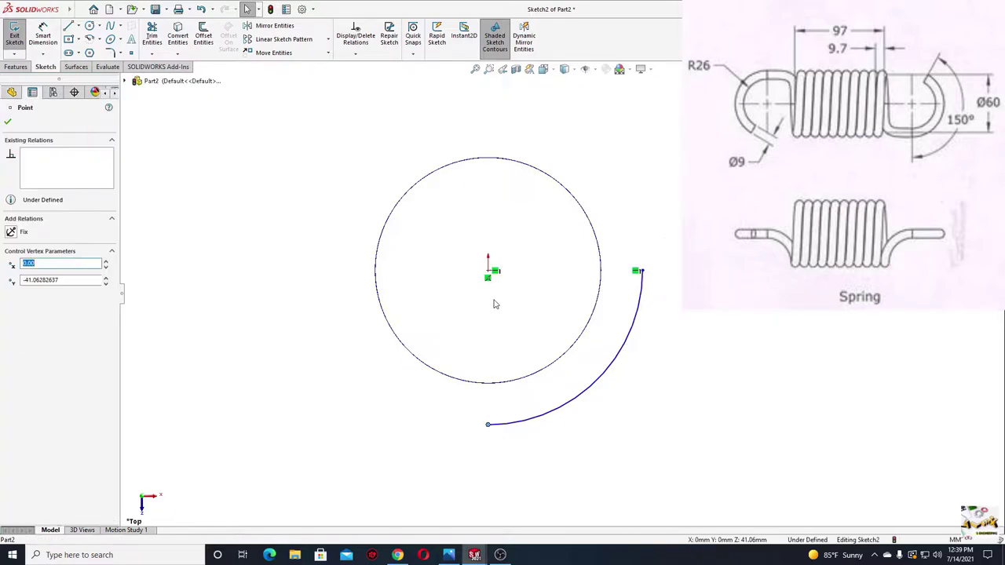
left_click(489, 272, "ctrl")
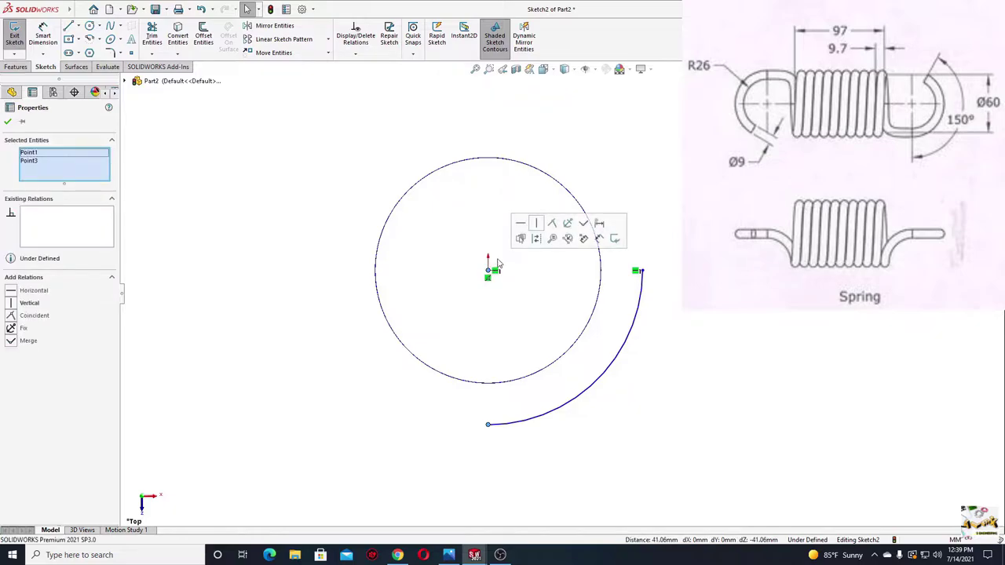
left_click(540, 224)
Dimension the arc radius to 30 mm, fully defining Sketch2
left_click(43, 36)
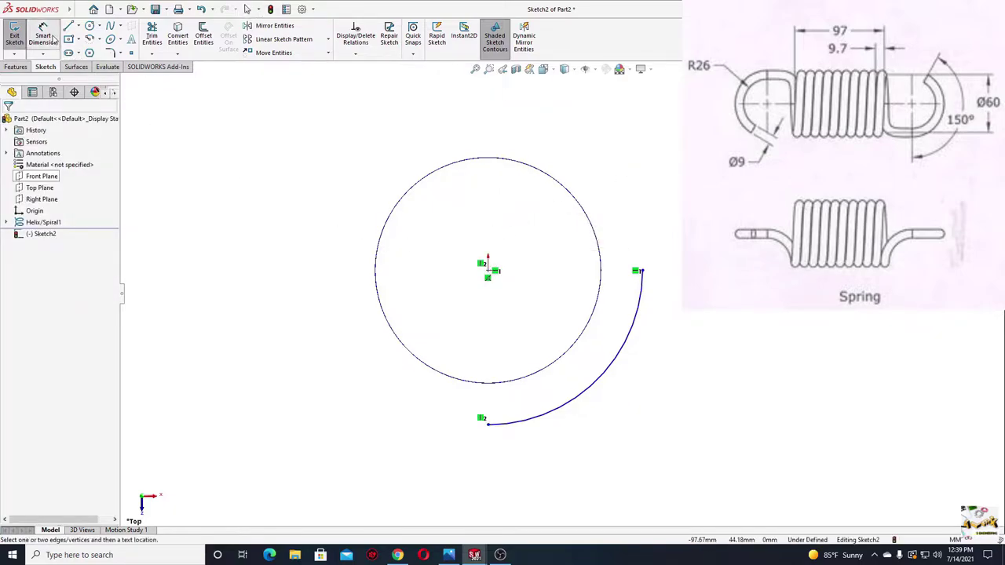
left_click(616, 365)
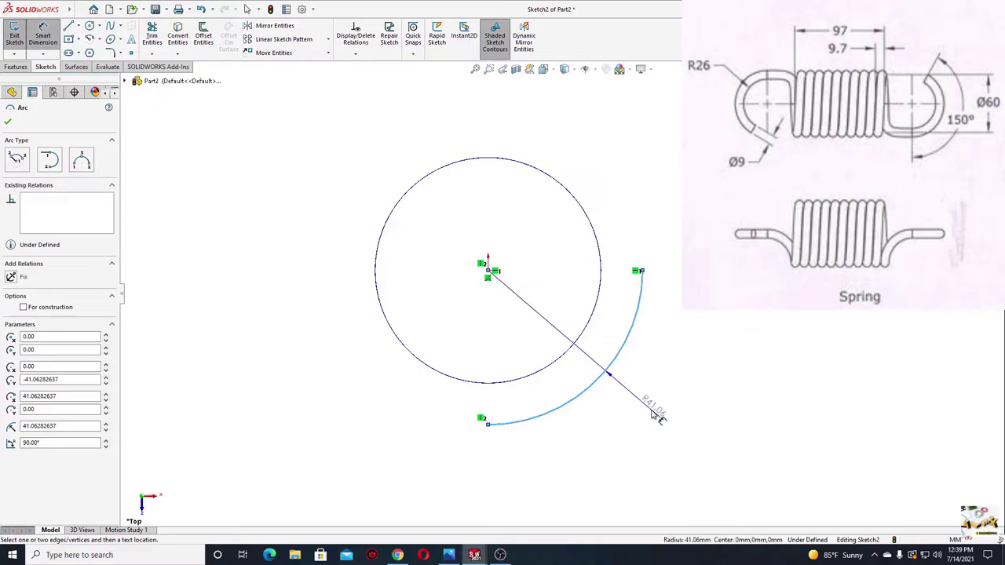
left_click(652, 407)
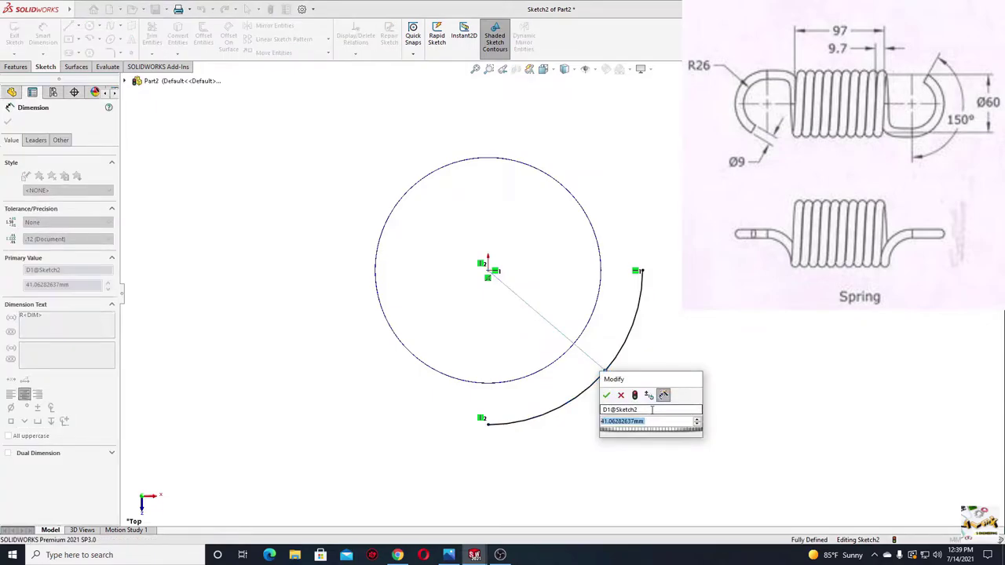
type("30")
key("Return")
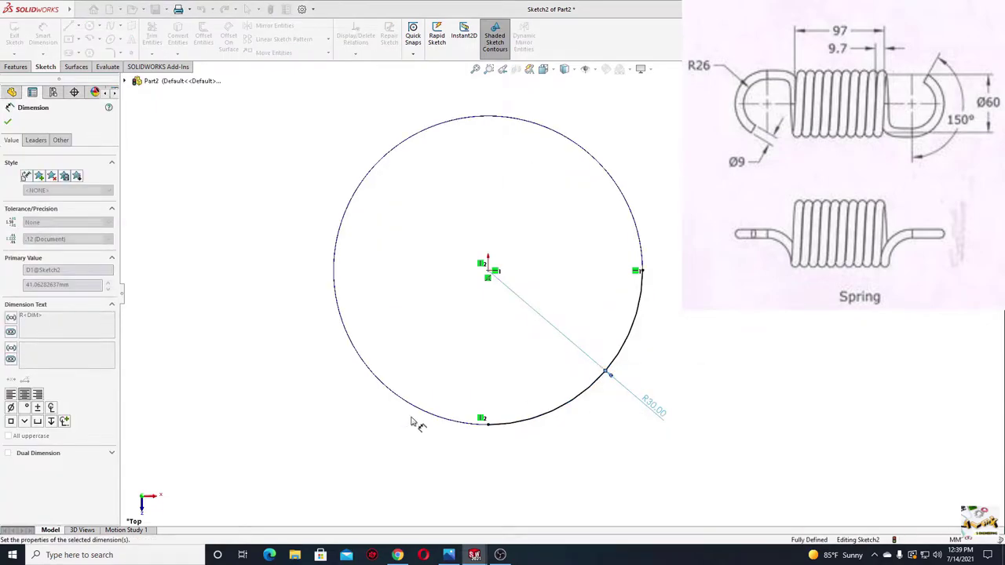
right_click(273, 312)
left_click(314, 348)
scroll(515, 426, "down", 3)
mouse_move(516, 427)
middle_mouse_down()
mouse_move(525, 314)
mouse_move(537, 418)
mouse_move(504, 355)
middle_mouse_up()
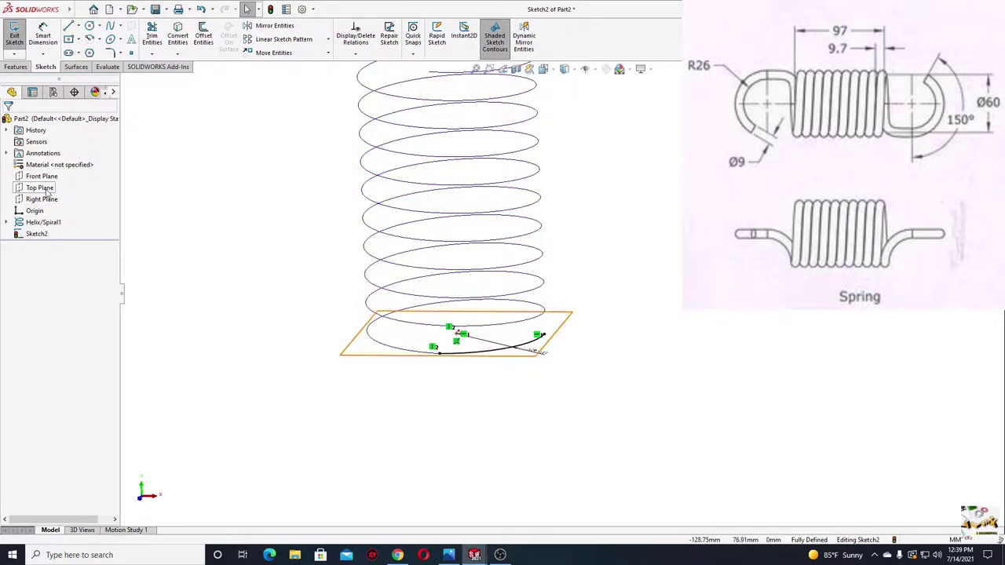
Exit Sketch2 and draw a centre-point arc below the helix end on the Right Plane
key("ctrl+b")
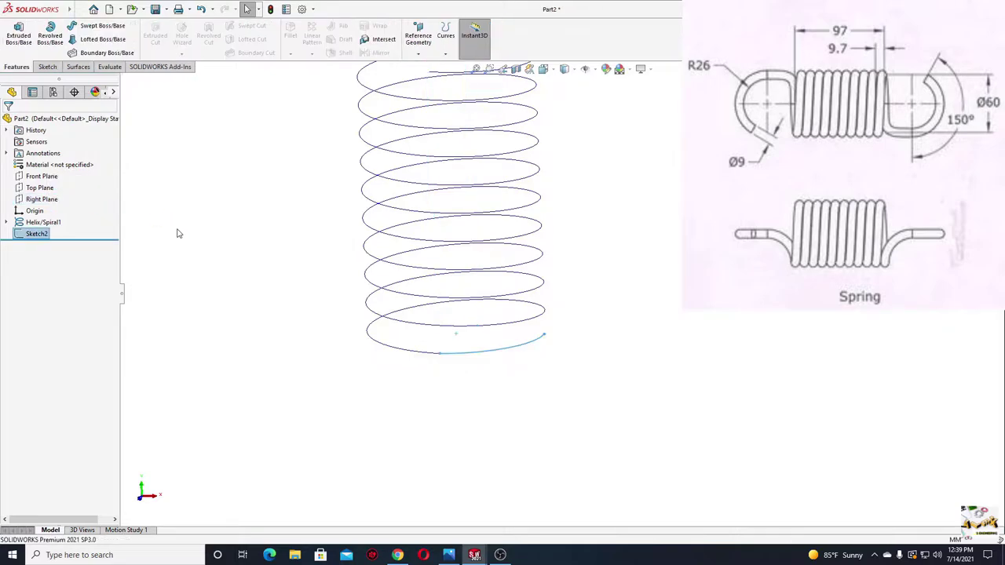
left_click(42, 199)
left_click(153, 88)
middle_click_drag(277, 349, 306, 278, "ctrl")
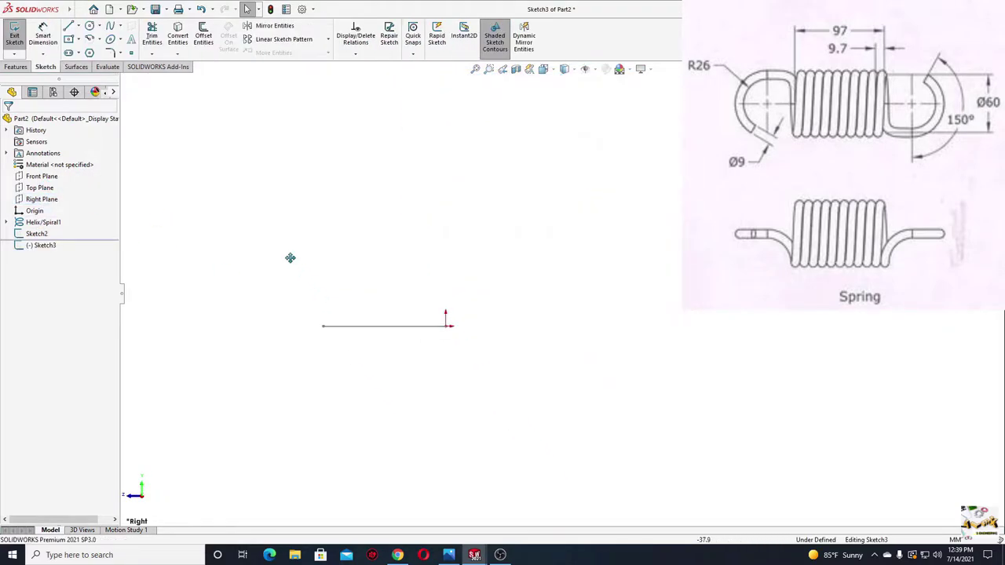
left_click(90, 39)
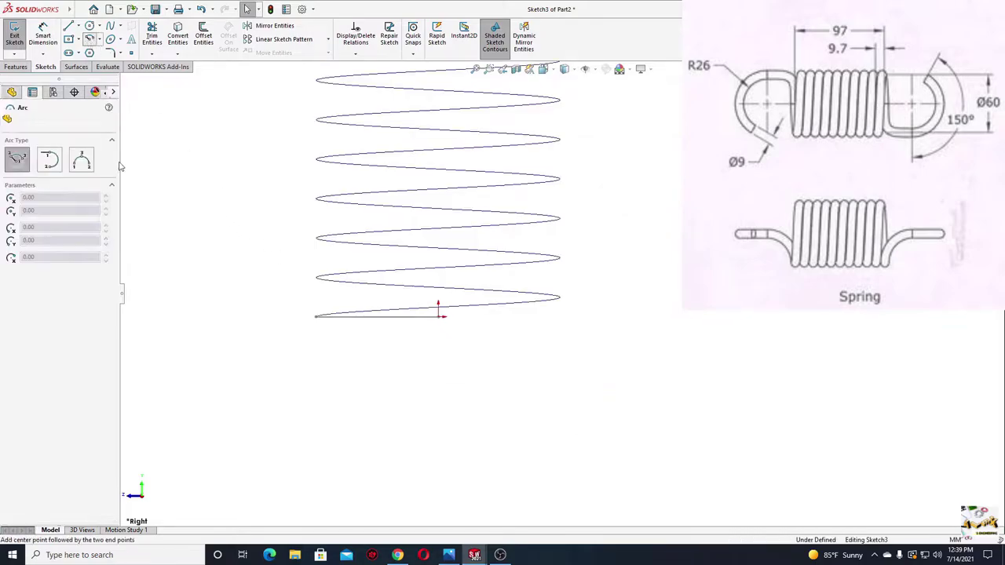
left_click(317, 361)
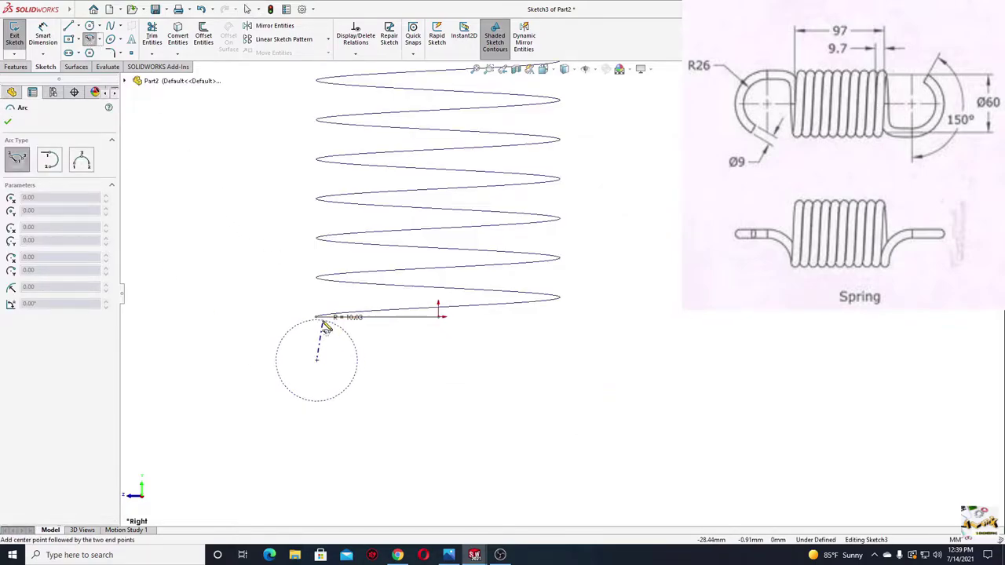
left_click(320, 320)
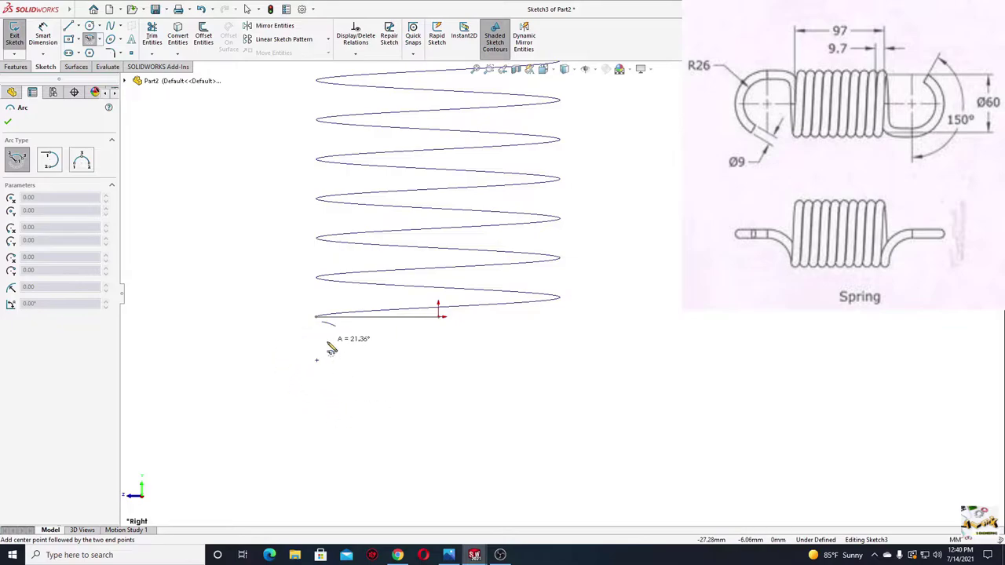
left_click(343, 388)
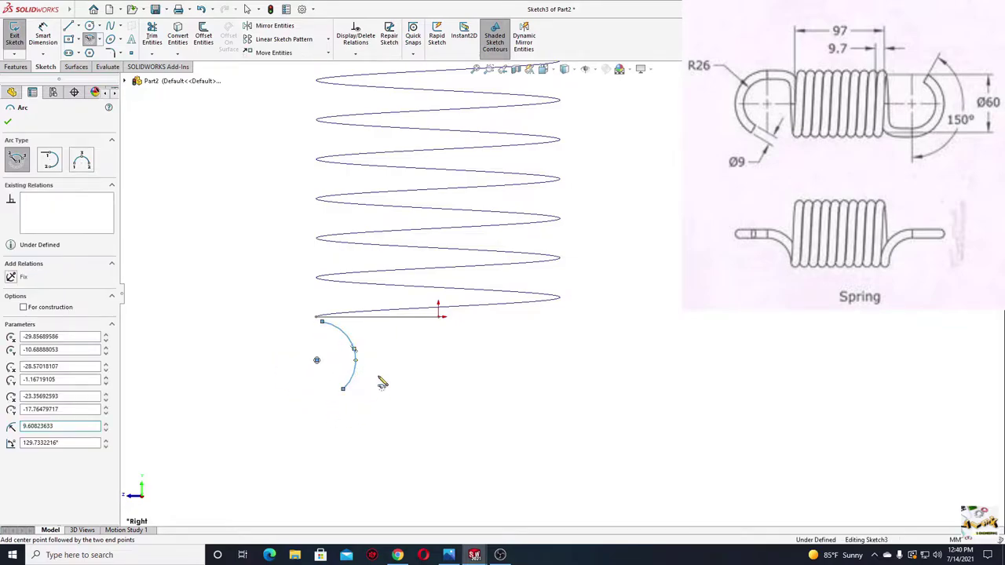
key("Escape")
Add vertical and horizontal relations aligning the arc's endpoints, centre and the origin
left_click(344, 390)
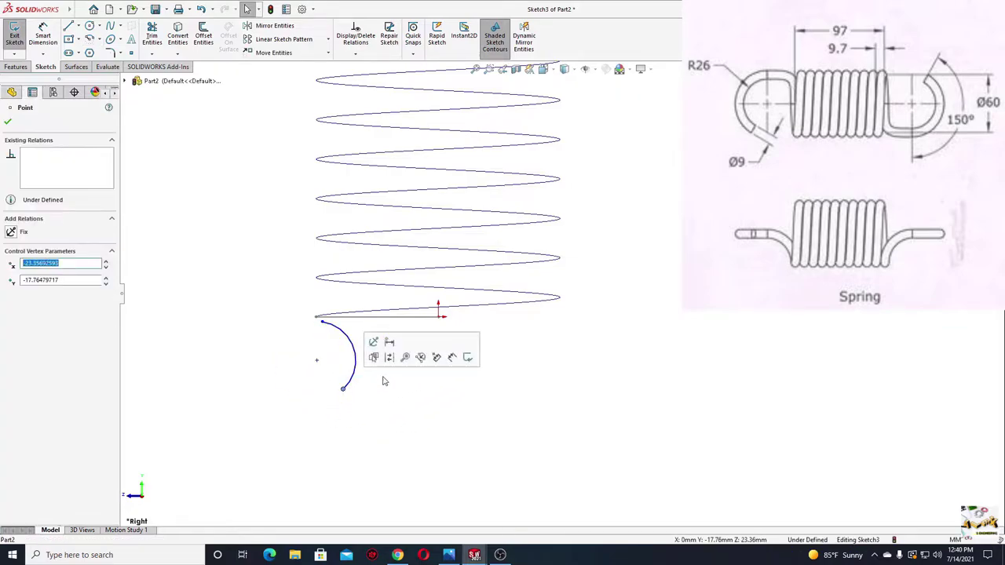
left_click(438, 316, "ctrl")
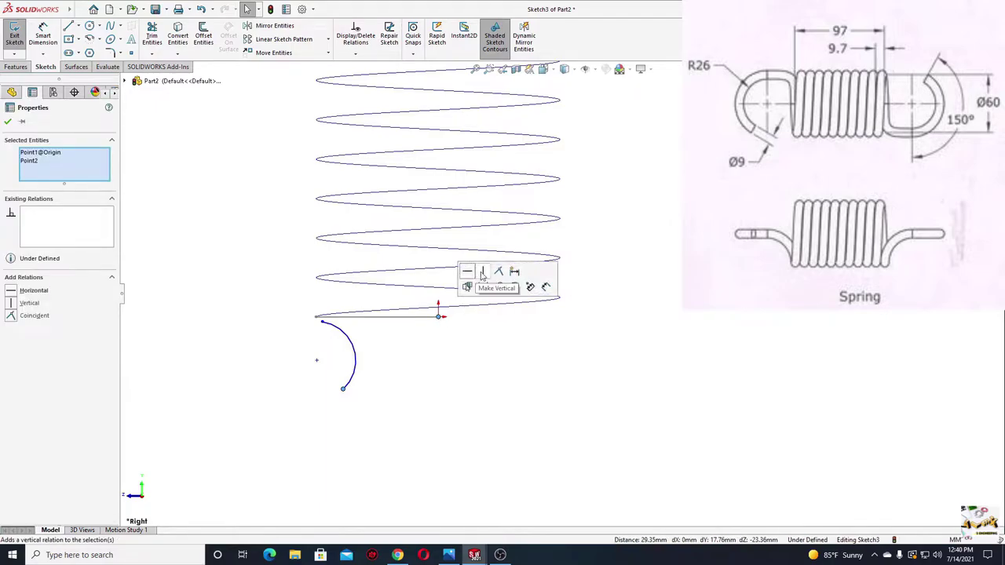
left_click(483, 271)
left_click(396, 393)
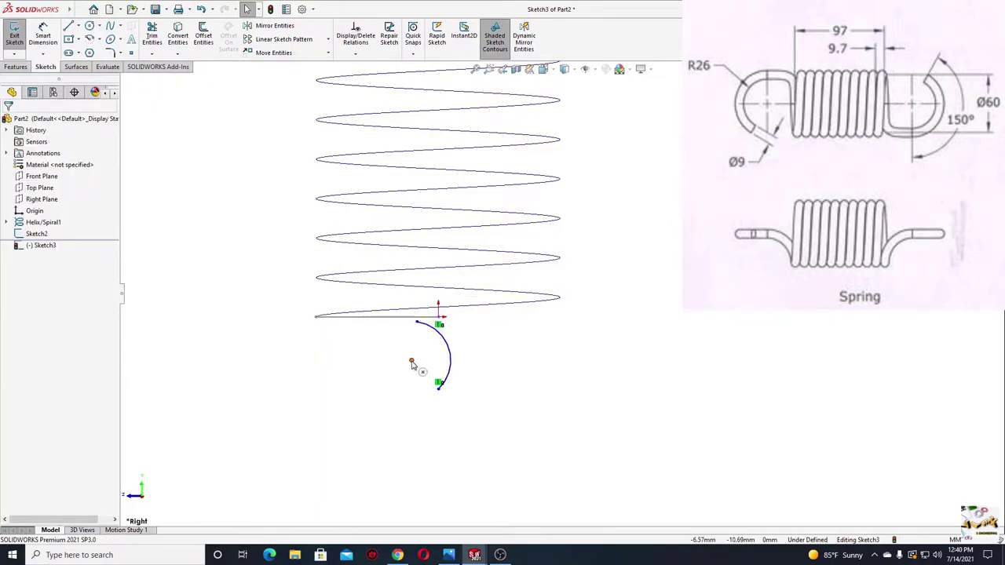
left_click(411, 362)
left_click(416, 323, "ctrl")
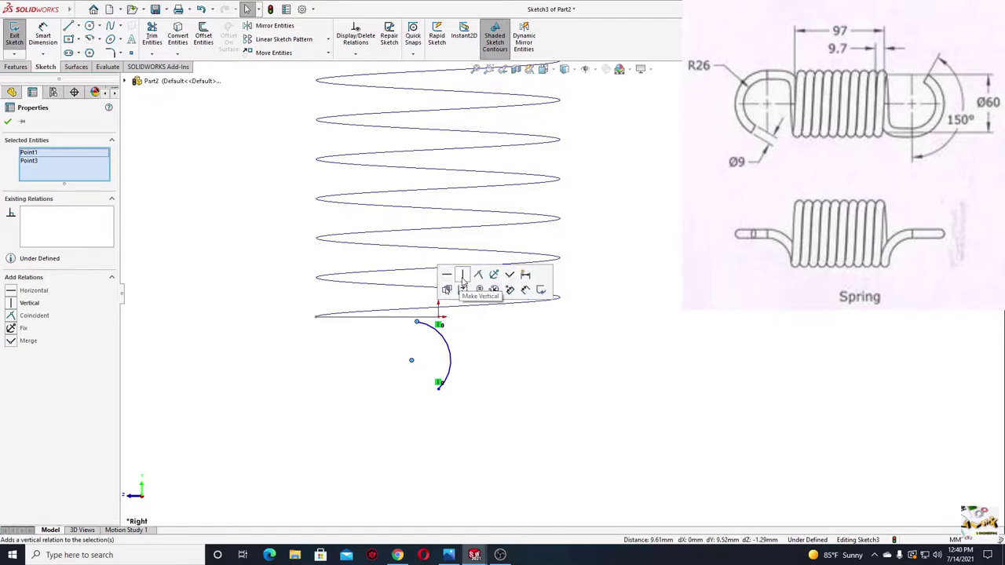
left_click(463, 276)
left_click(436, 393)
left_click(438, 389)
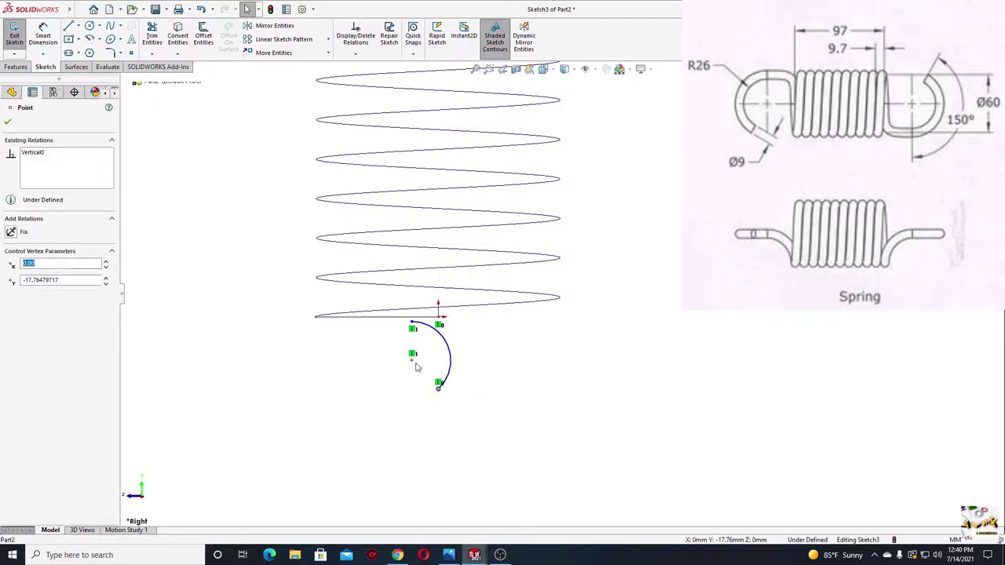
left_click(414, 323, "ctrl")
left_click(446, 318)
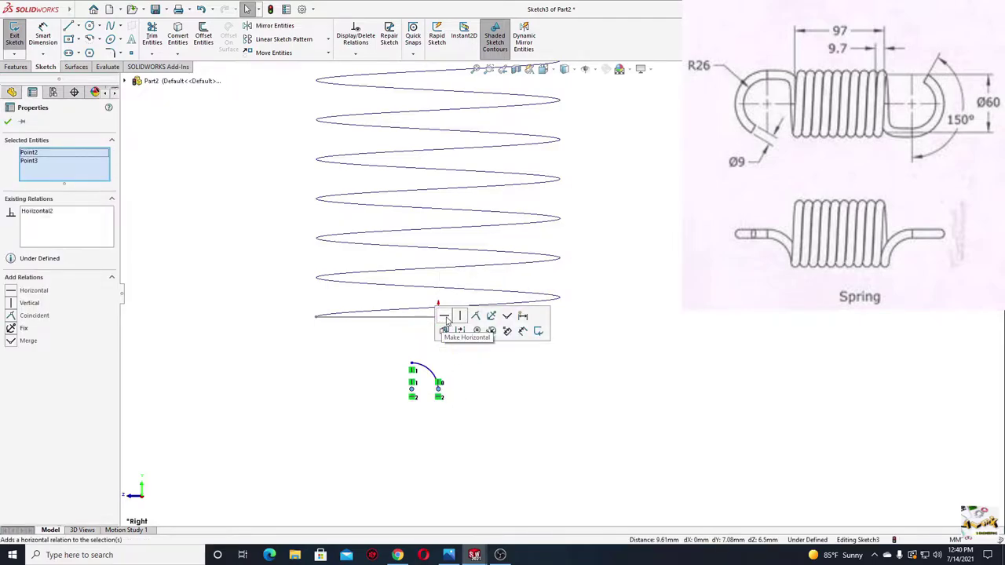
left_click(220, 317)
Dimension the hook arc's radius to 30 mm
left_click(44, 35)
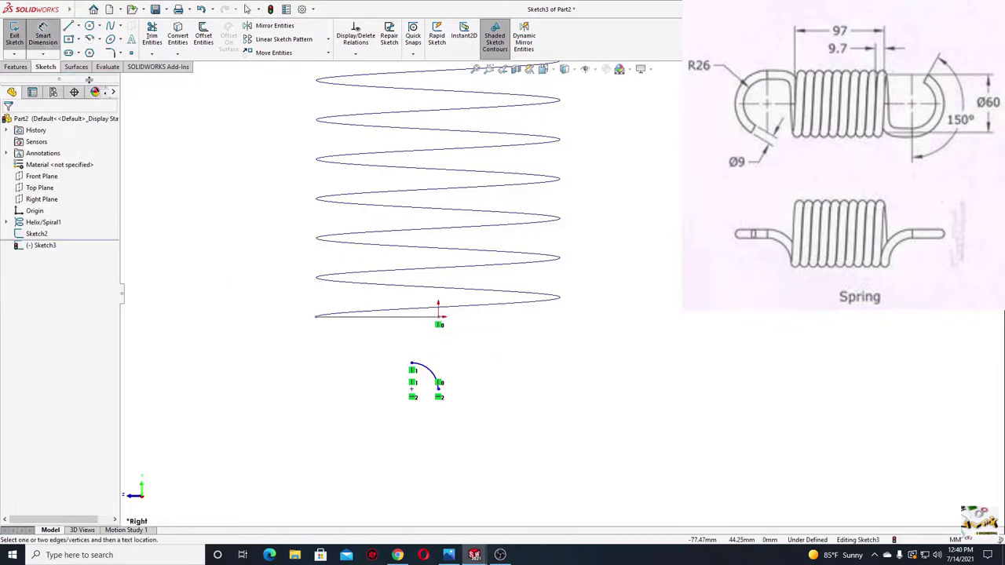
left_click(427, 375)
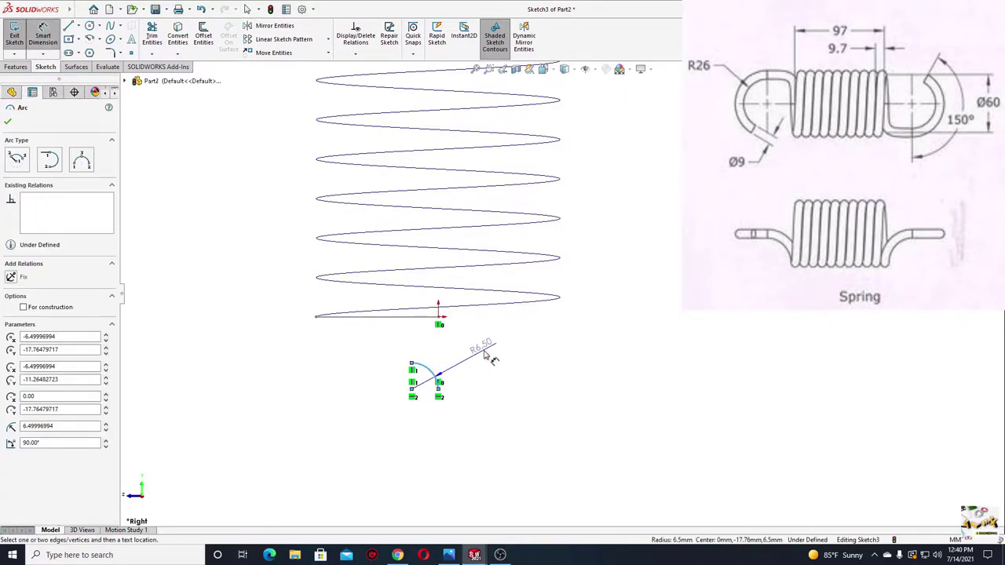
left_click(482, 346)
type("1")
key("Return")
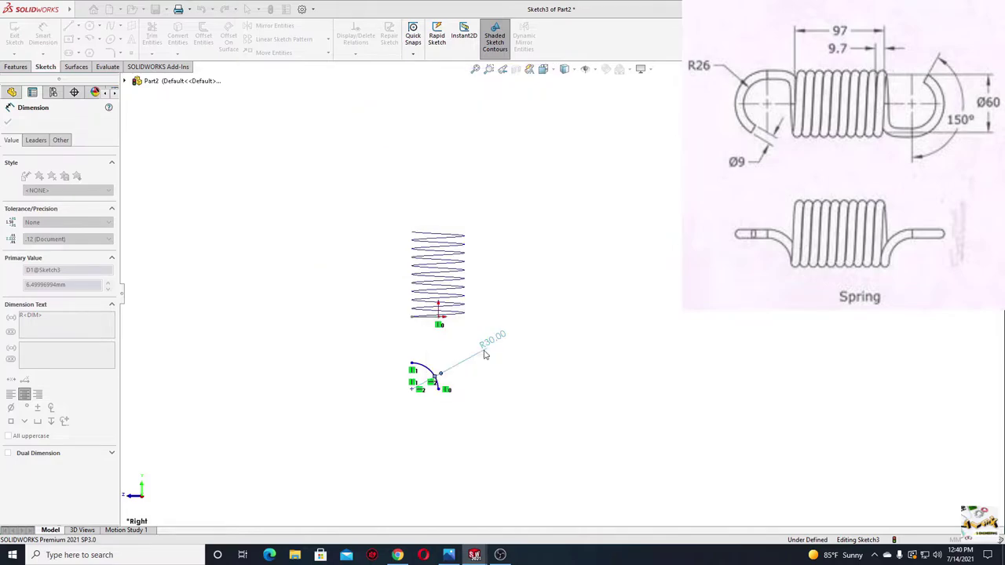
scroll(471, 345, "down", 2)
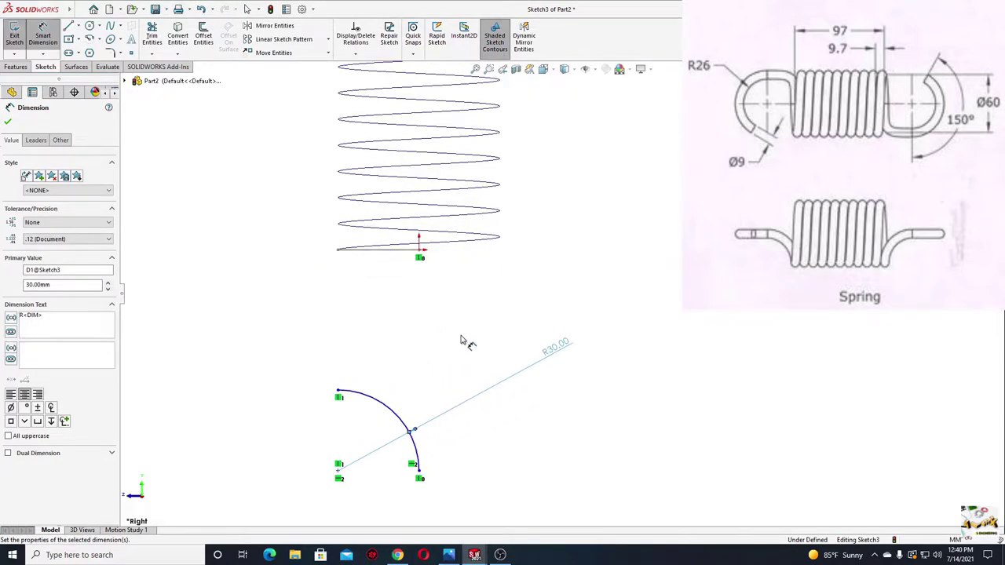
scroll(464, 339, "down", 3)
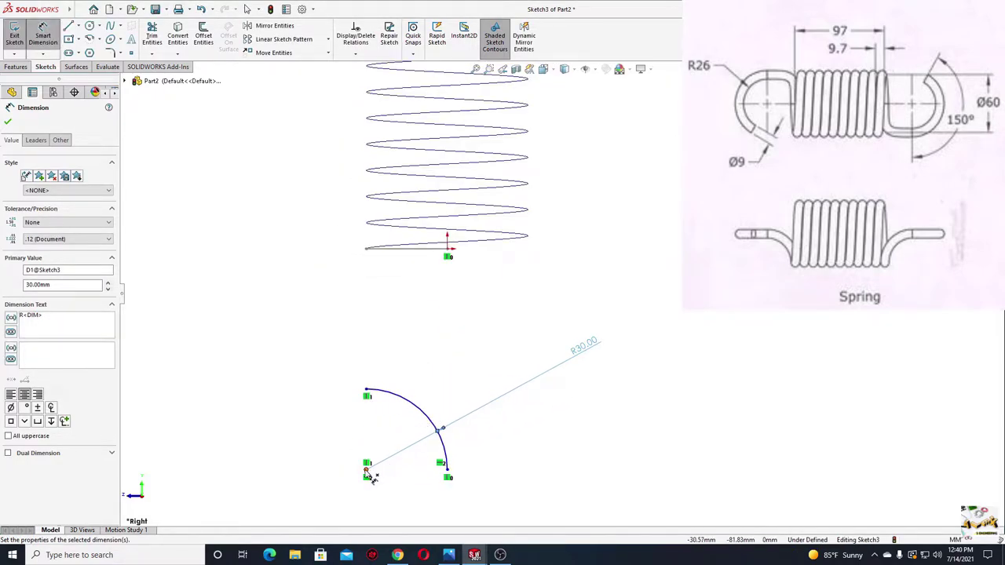
Add a 30 mm vertical distance between the arc's lower endpoint and the helix end
left_click(366, 470)
left_click(448, 251)
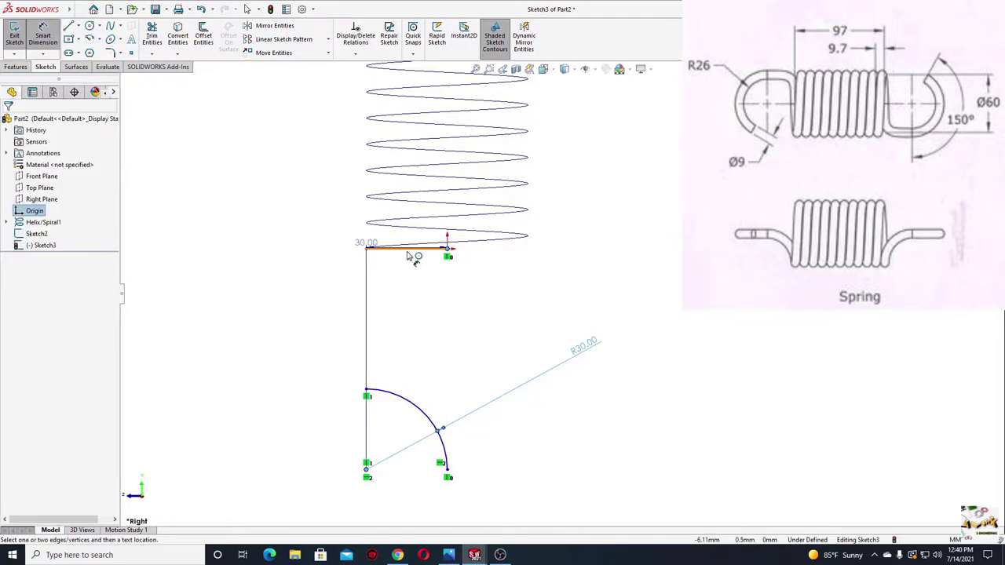
left_click(218, 345)
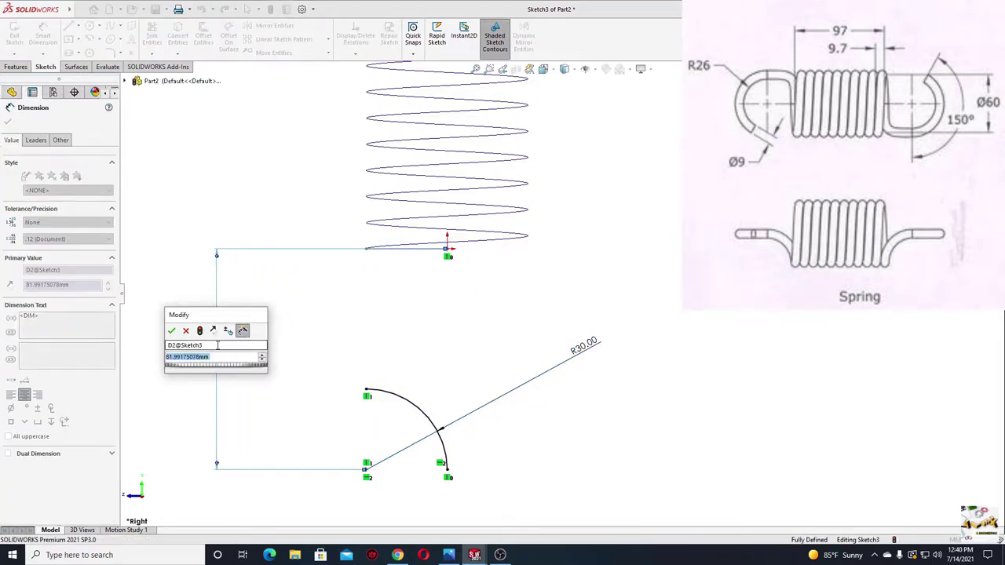
type("30")
key("Return")
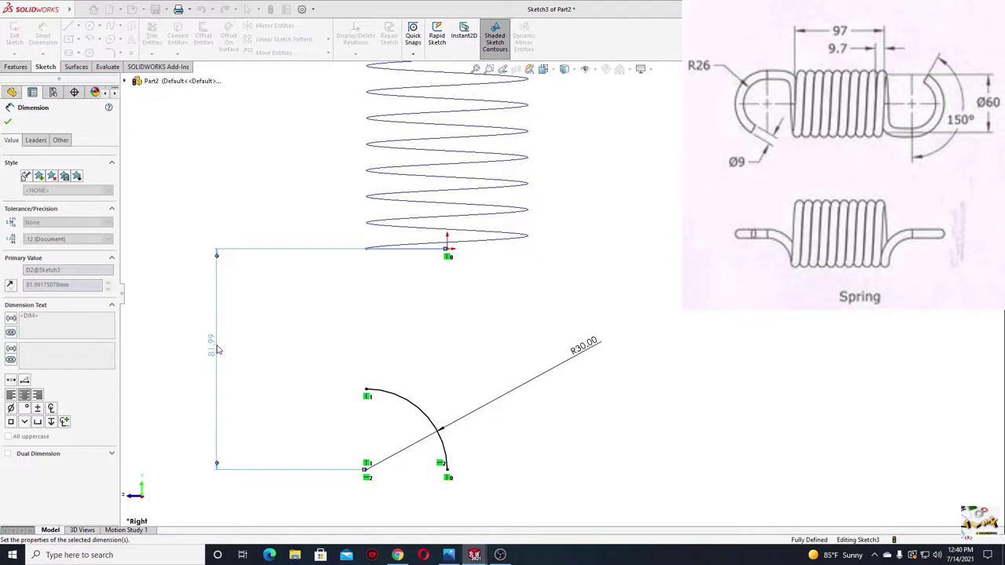
scroll(314, 255, "down", 4)
right_click(304, 208)
left_click(348, 243)
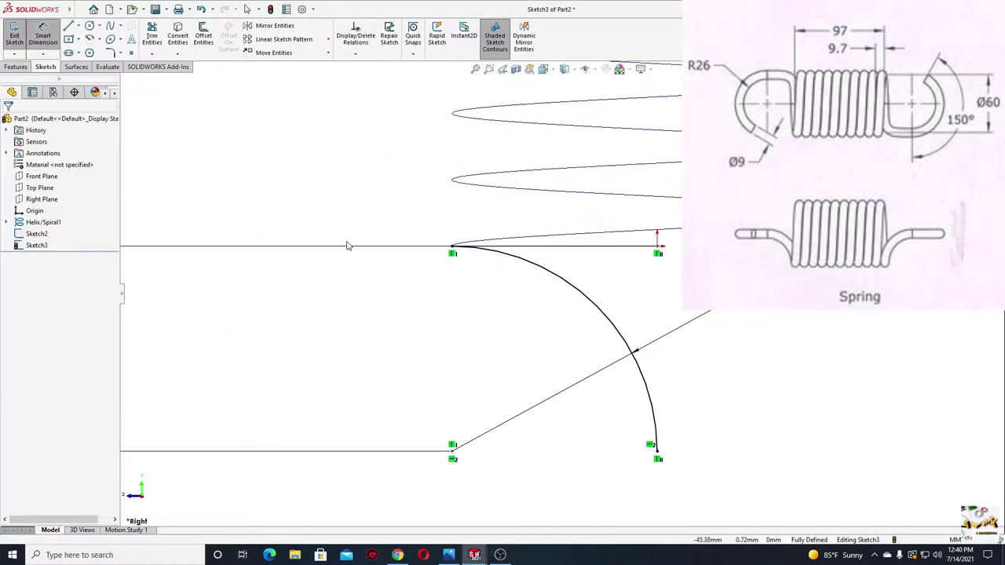
scroll(353, 303, "up", 2)
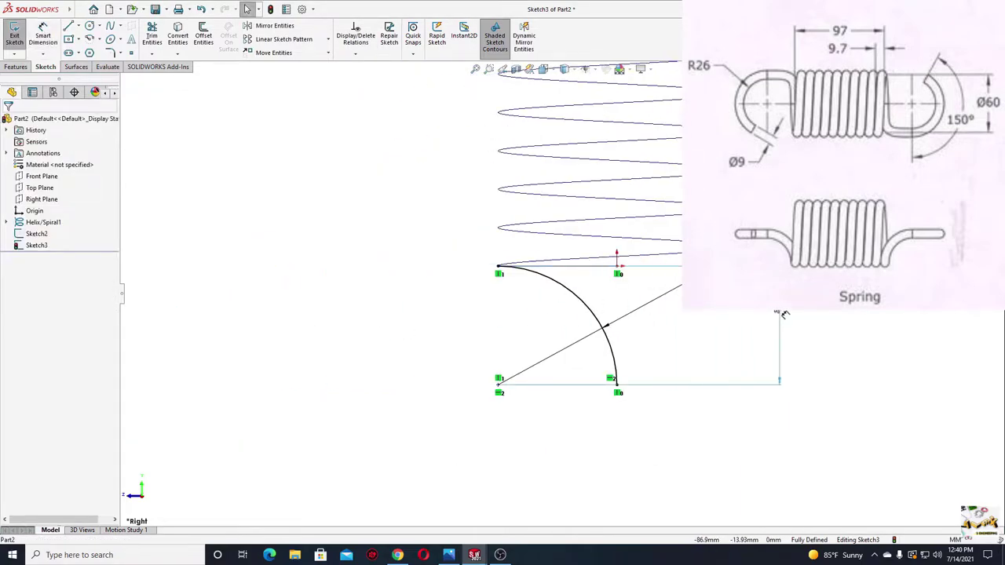
scroll(526, 282, "down", 2)
scroll(526, 283, "down", 1)
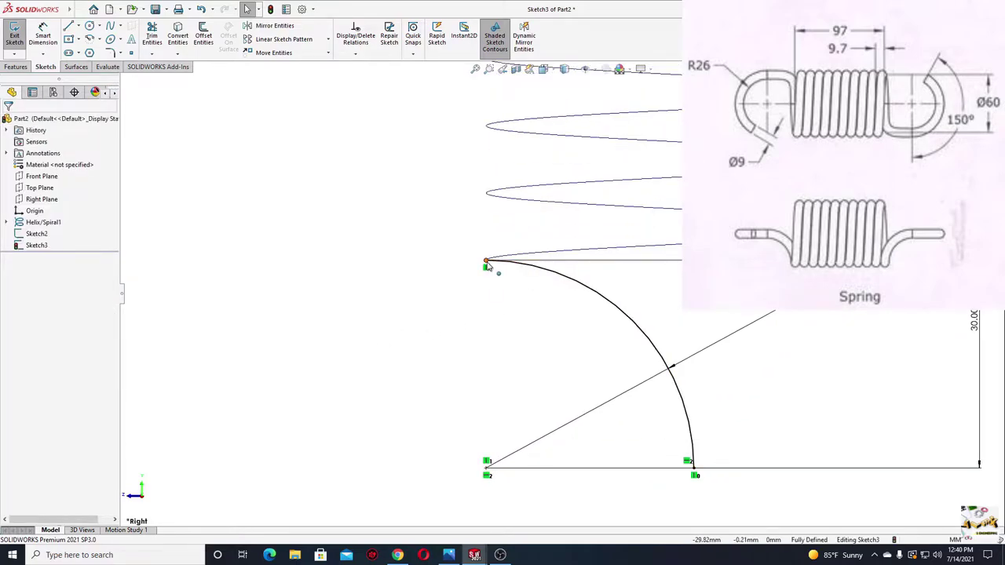
scroll(436, 330, "up", 3)
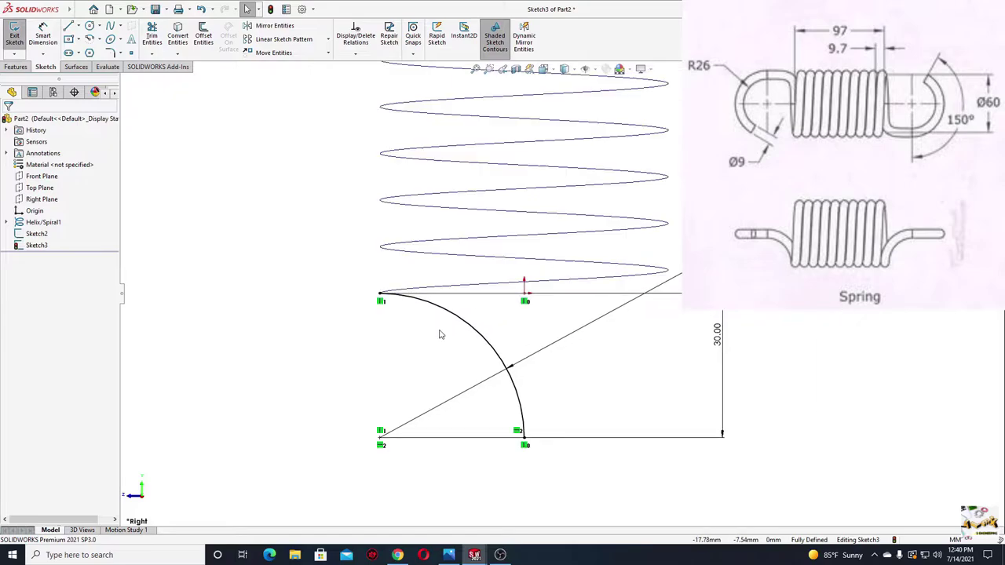
Close Sketch3, orbit around the helix in 3D, and show the Curves dropdown
left_click(15, 36)
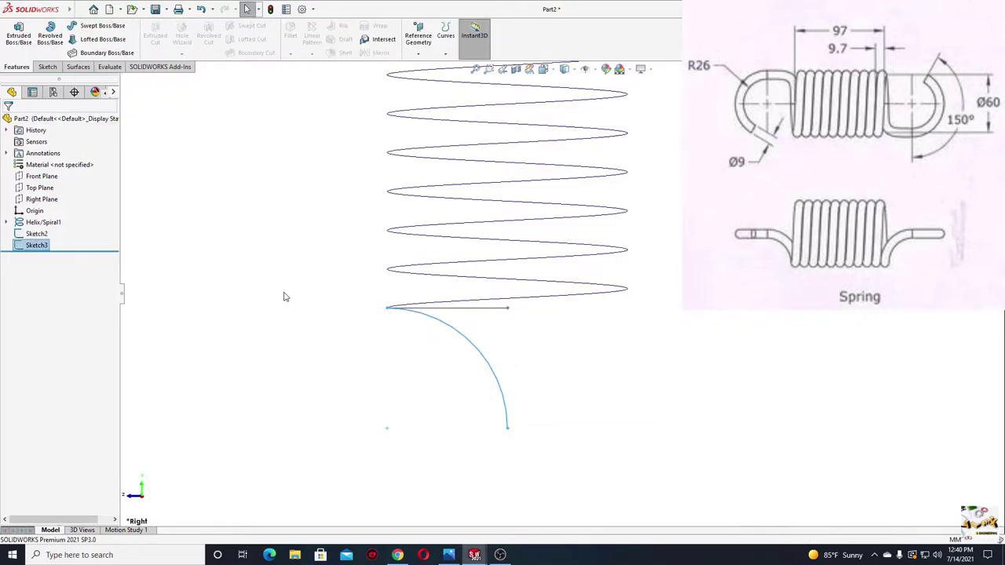
mouse_move(285, 293)
middle_mouse_down()
mouse_move(332, 338)
mouse_move(362, 203)
middle_mouse_up()
scroll(455, 453, "up", 2)
mouse_move(456, 453)
middle_mouse_down()
mouse_move(505, 168)
mouse_move(615, 215)
mouse_move(617, 302)
middle_mouse_up()
scroll(550, 310, "down", 3)
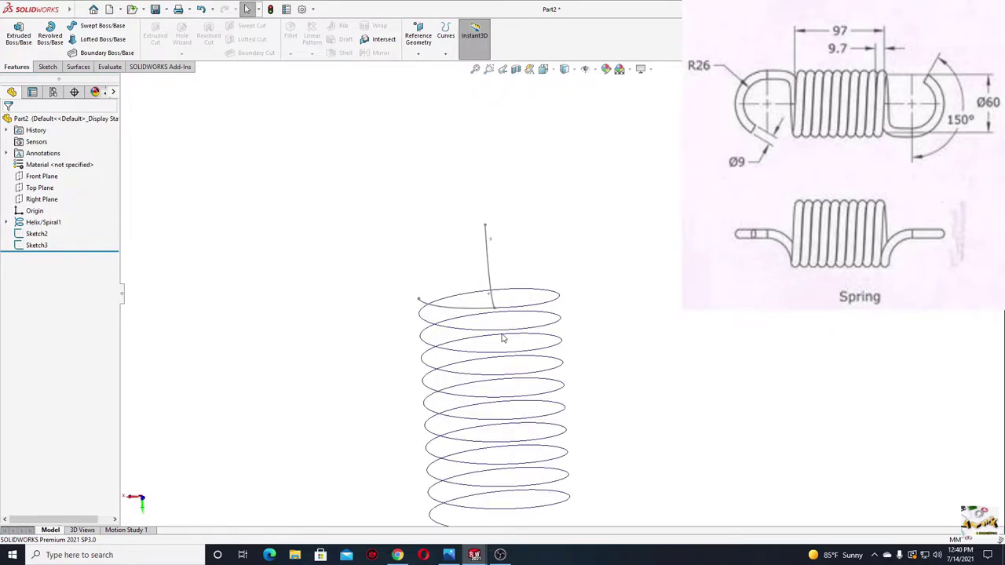
middle_click_drag(550, 311, 552, 308)
middle_click_drag(552, 208, 518, 207)
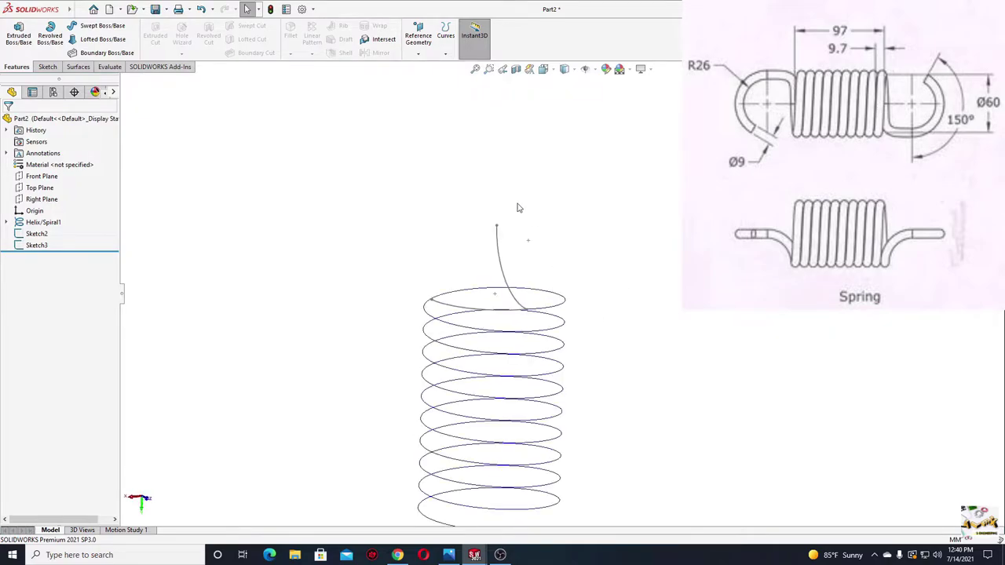
left_click(446, 54)
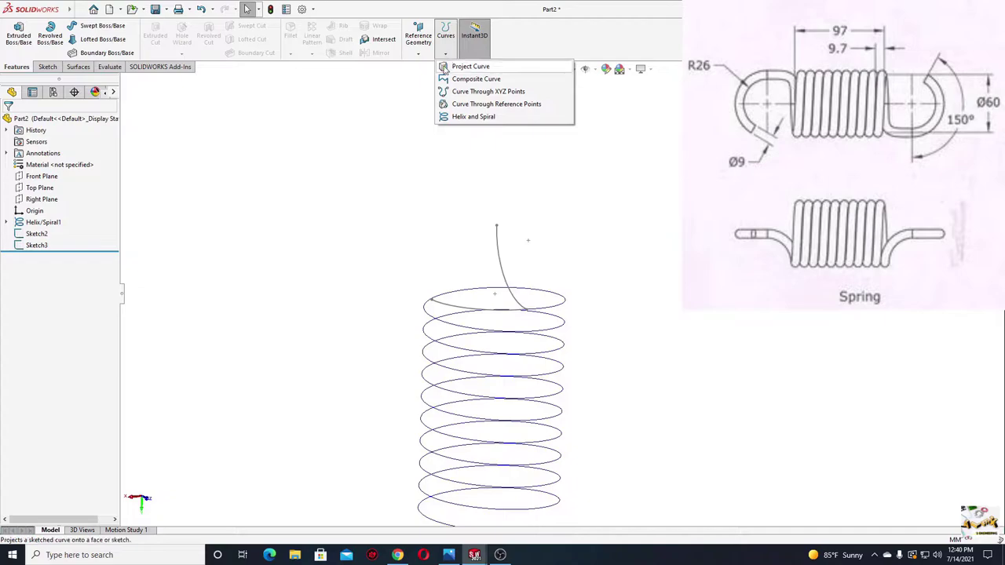
Create Curve1 as a sketch-on-sketch projected curve from Sketch3 and Sketch2
left_click(469, 67)
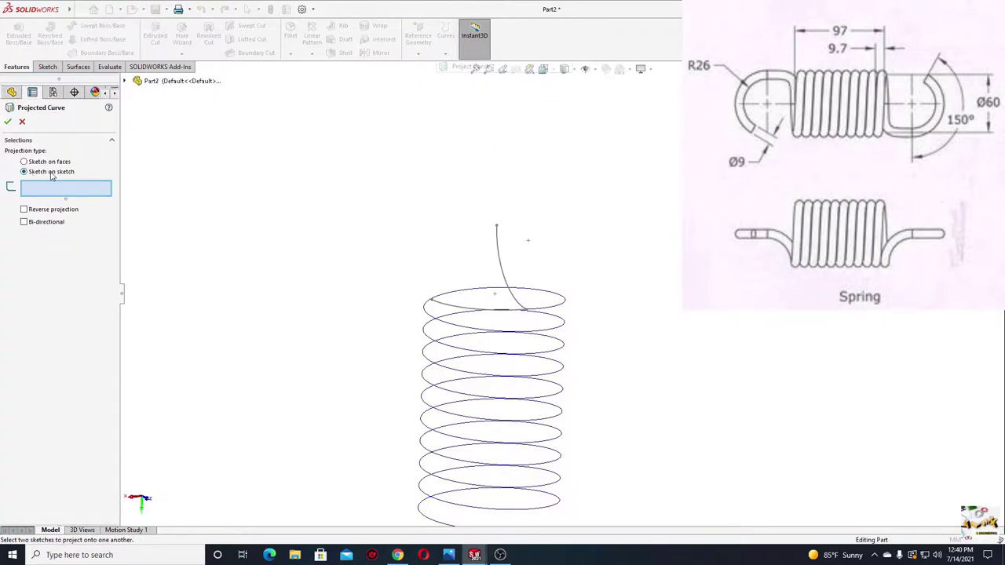
middle_click_drag(556, 290, 533, 293)
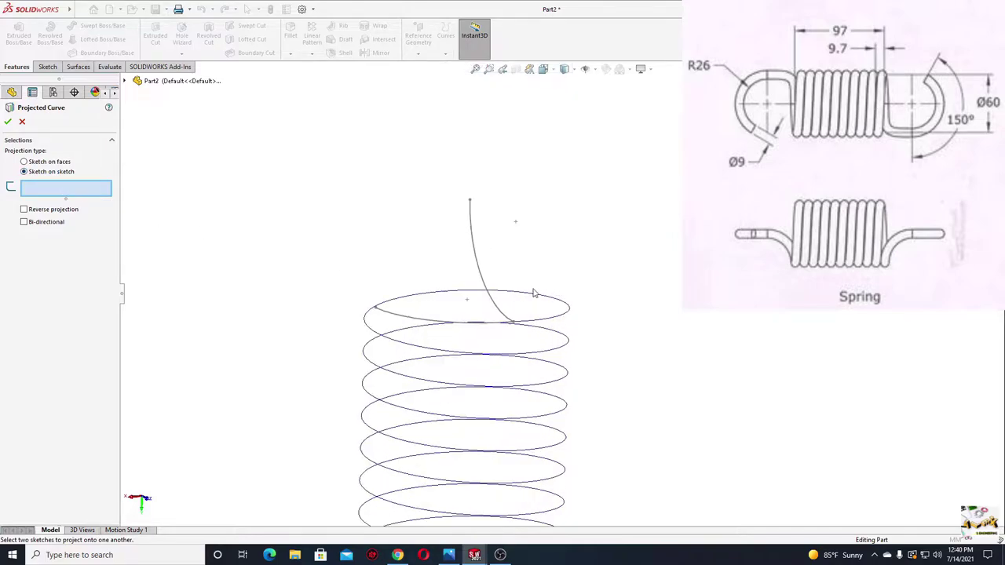
left_click(484, 281)
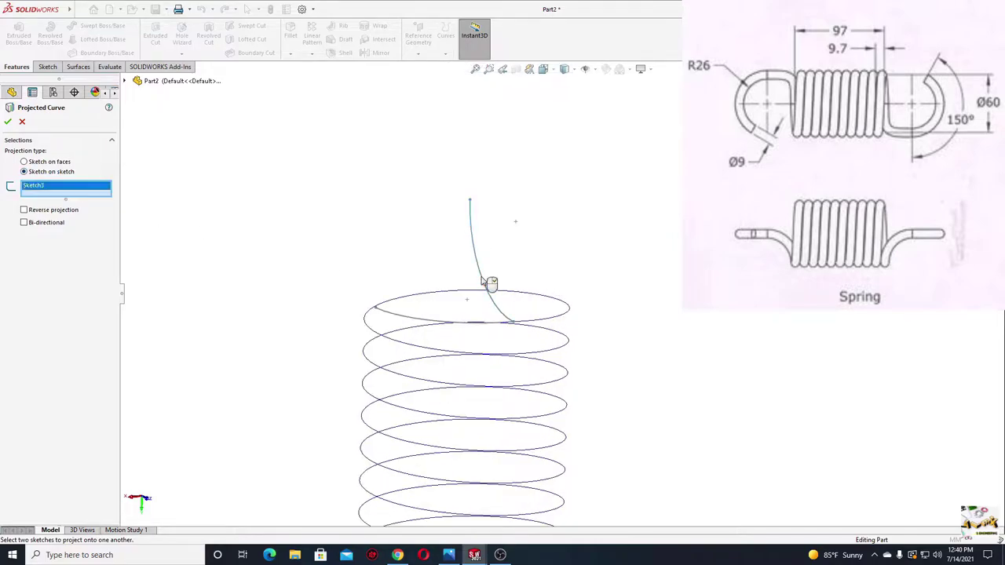
left_click(428, 324)
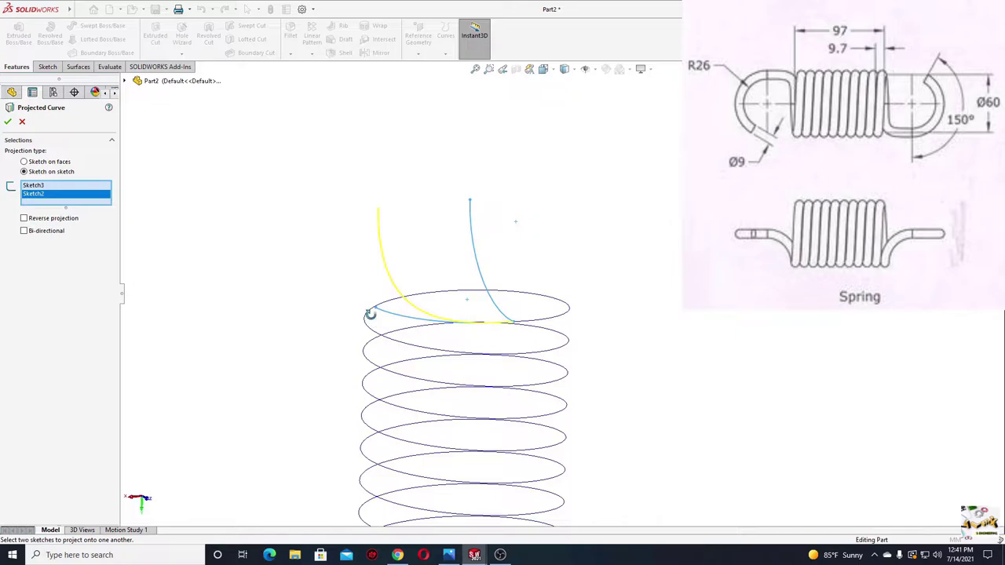
middle_click_drag(370, 314, 356, 322)
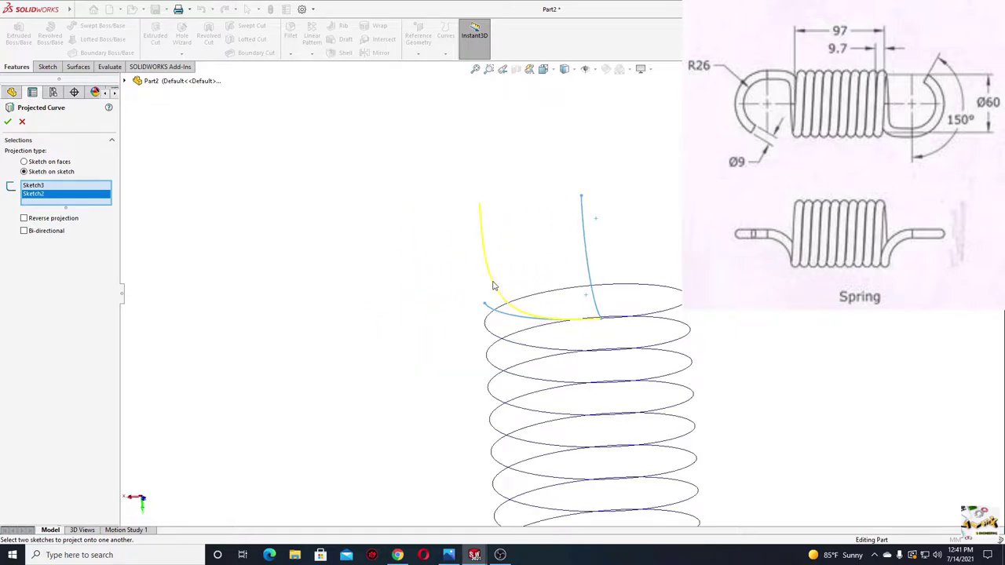
left_click(8, 122)
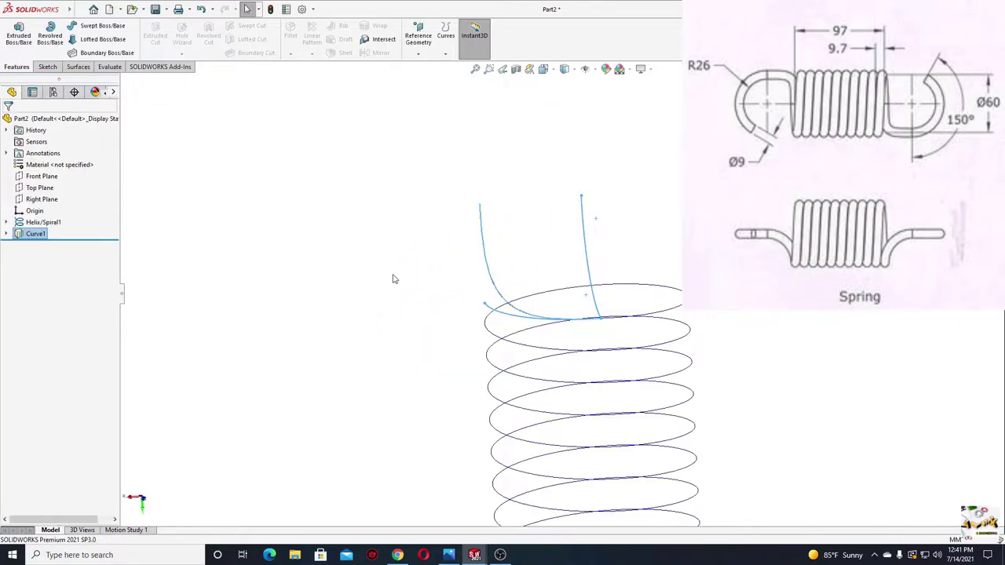
scroll(414, 314, "up", 2)
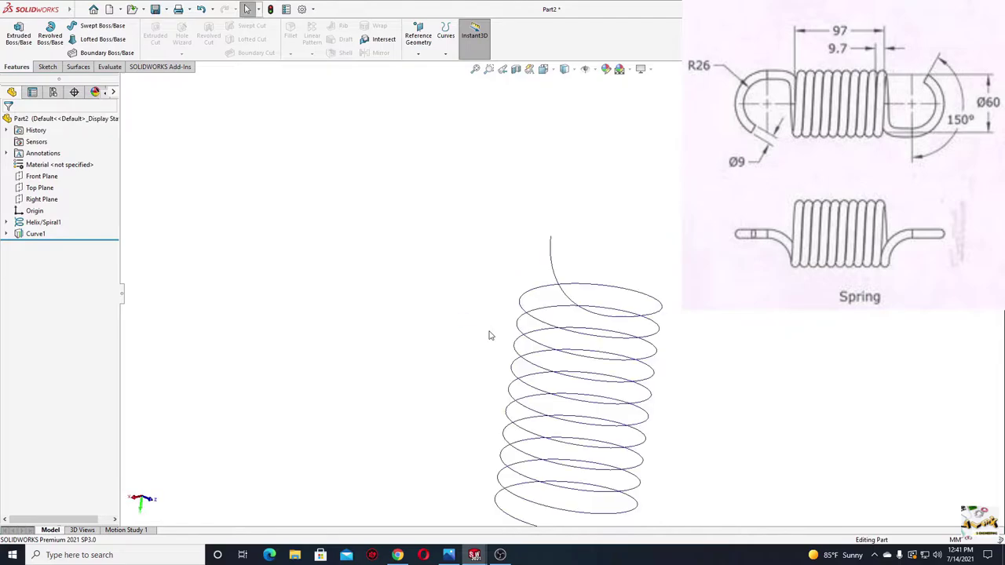
middle_click_drag(489, 332, 402, 177)
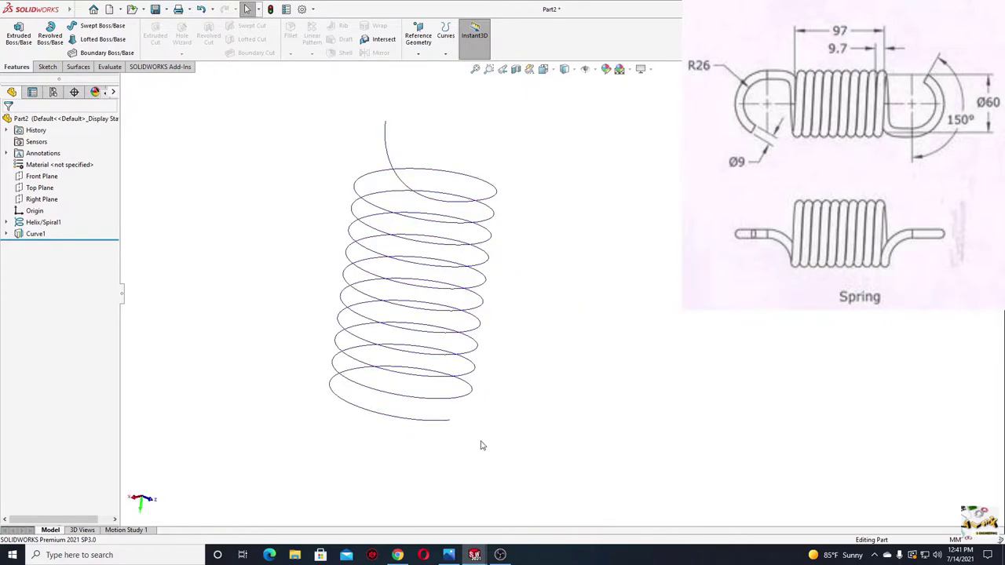
mouse_move(448, 429)
middle_mouse_down()
mouse_move(455, 409)
mouse_move(537, 339)
middle_mouse_up()
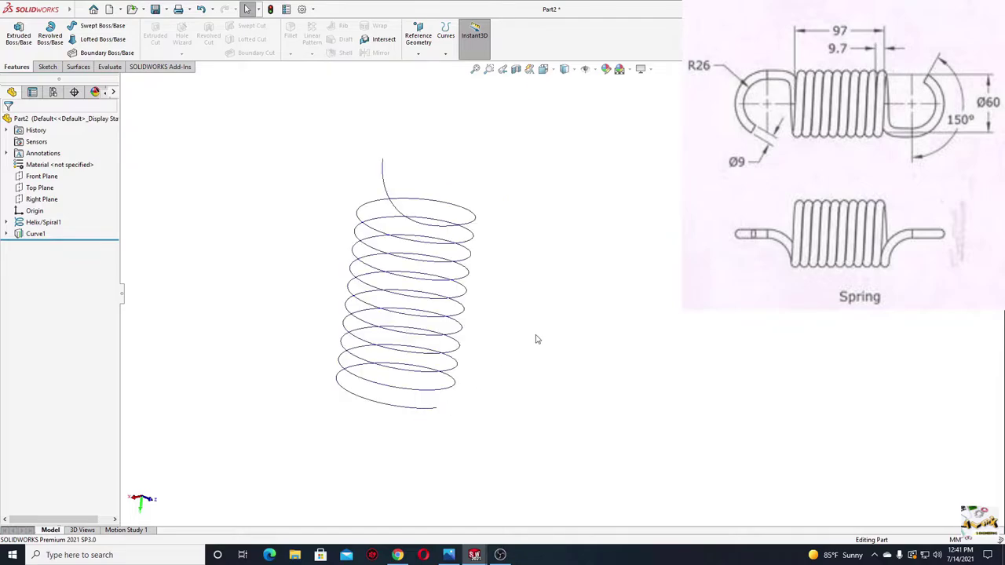
Create Plane1 as a 97 mm offset from the Top Plane
left_click(419, 54)
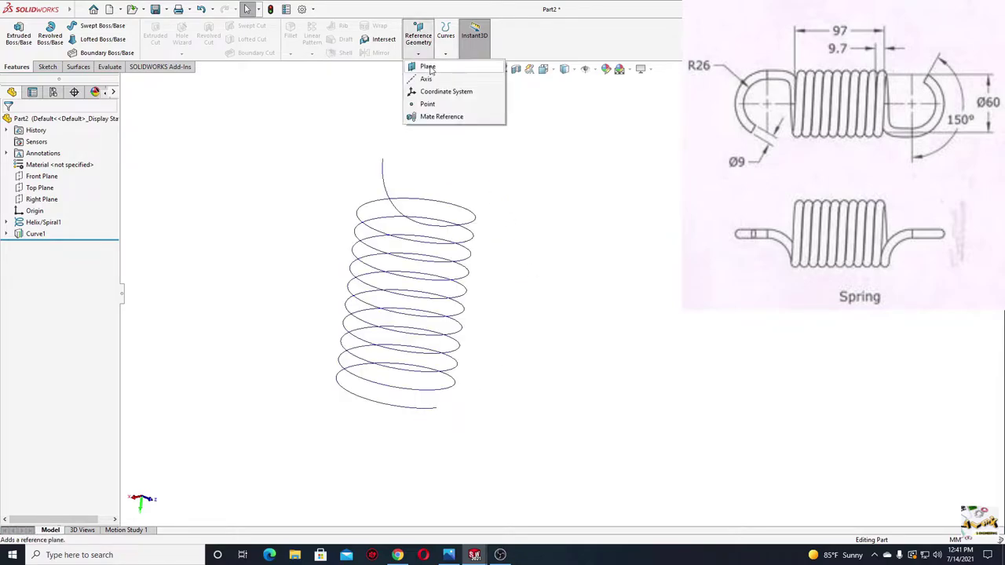
left_click(429, 67)
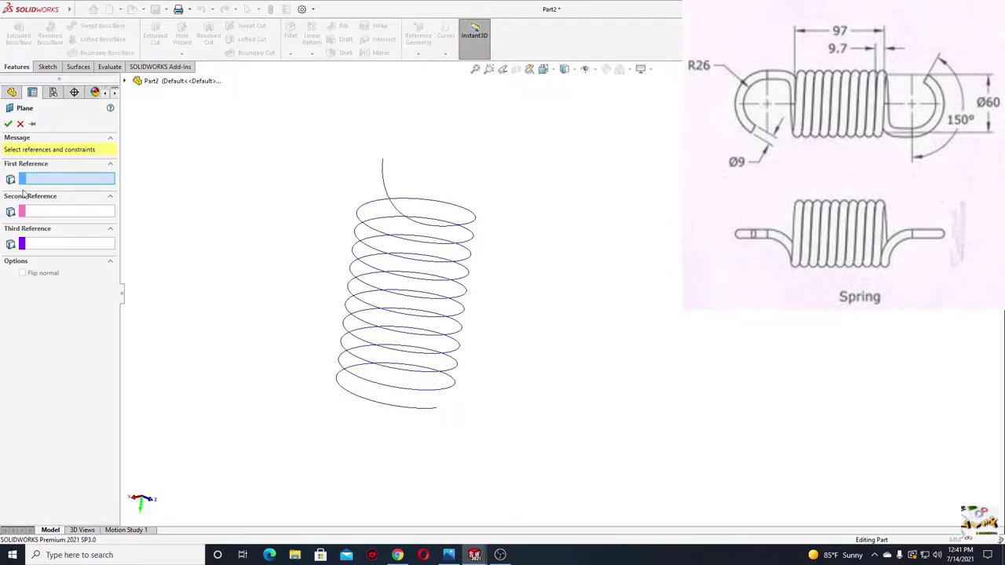
left_click(125, 80)
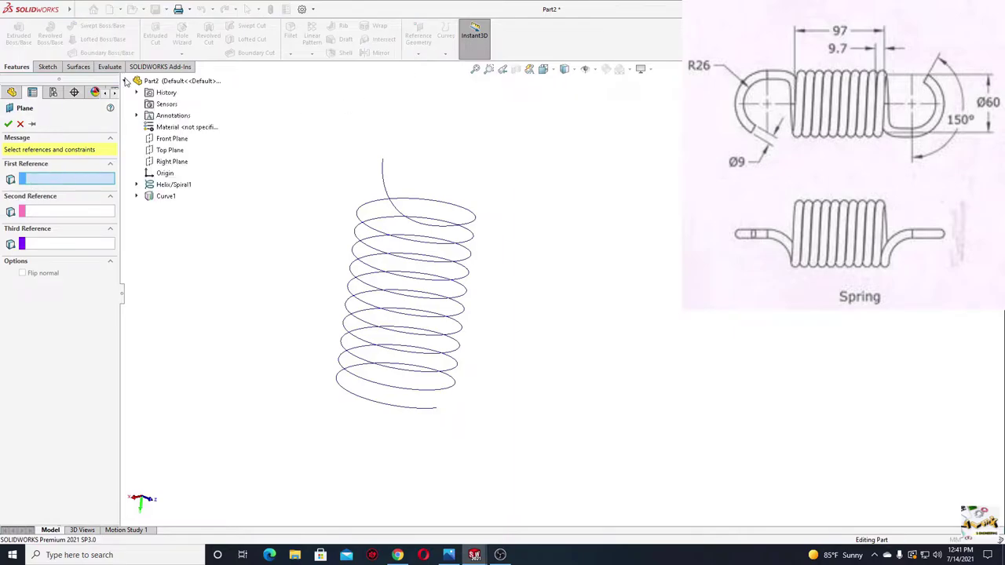
left_click(170, 152)
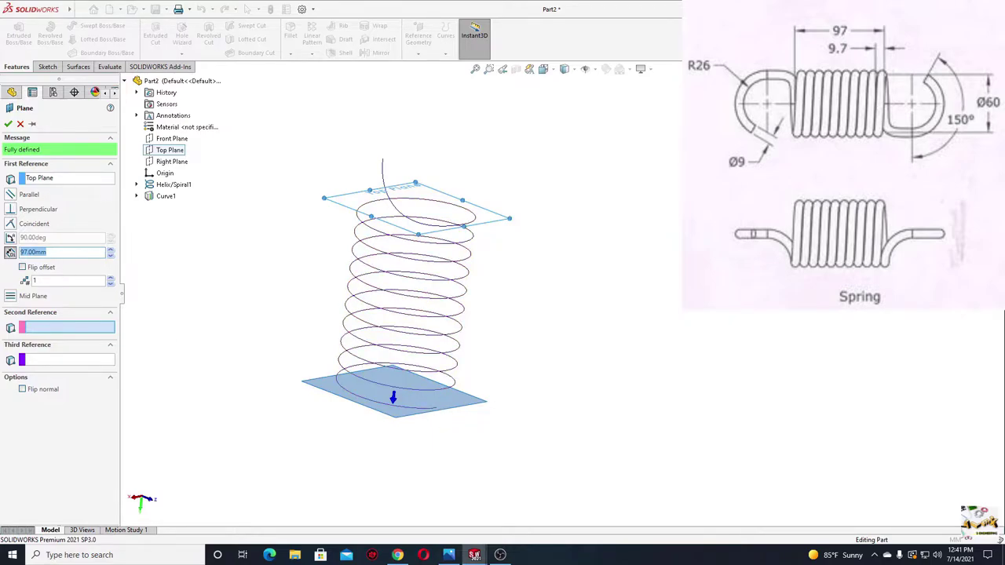
left_click(8, 124)
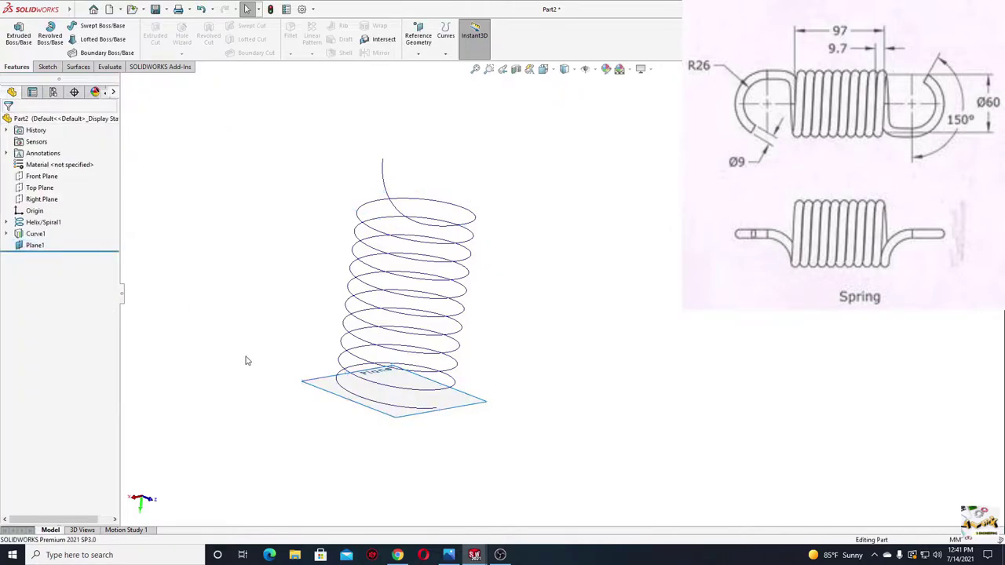
middle_click_drag(345, 442, 370, 425)
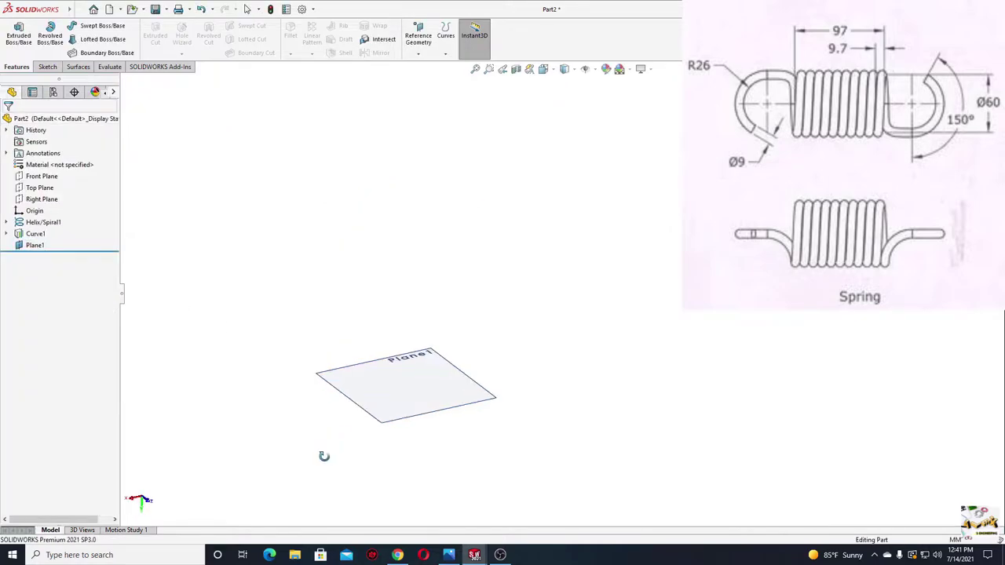
left_click(387, 422)
Open a sketch on Plane1 and draw a centre-point arc centred on the origin
left_click(437, 393)
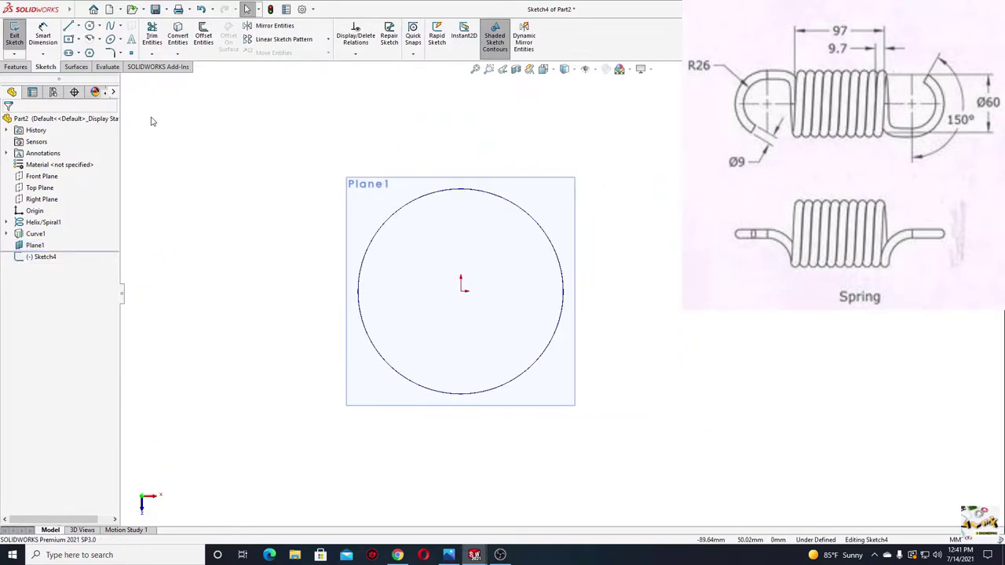
left_click(90, 39)
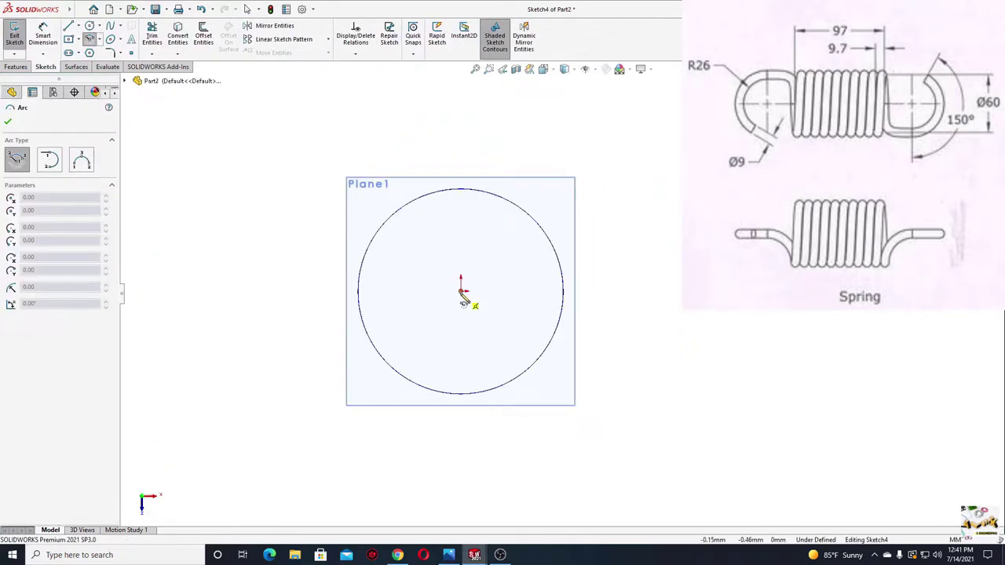
left_click(461, 289)
left_click(454, 437)
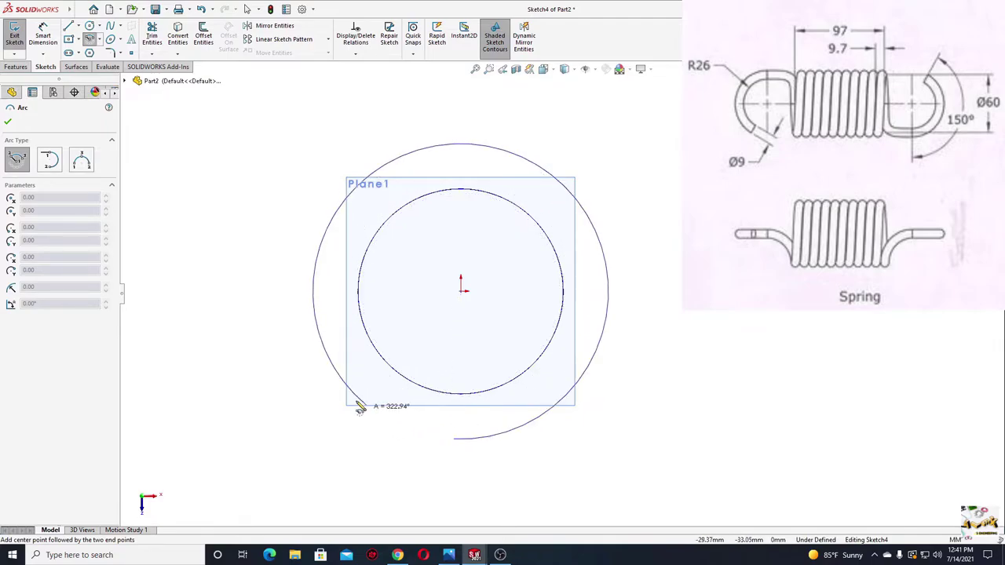
left_click(314, 287)
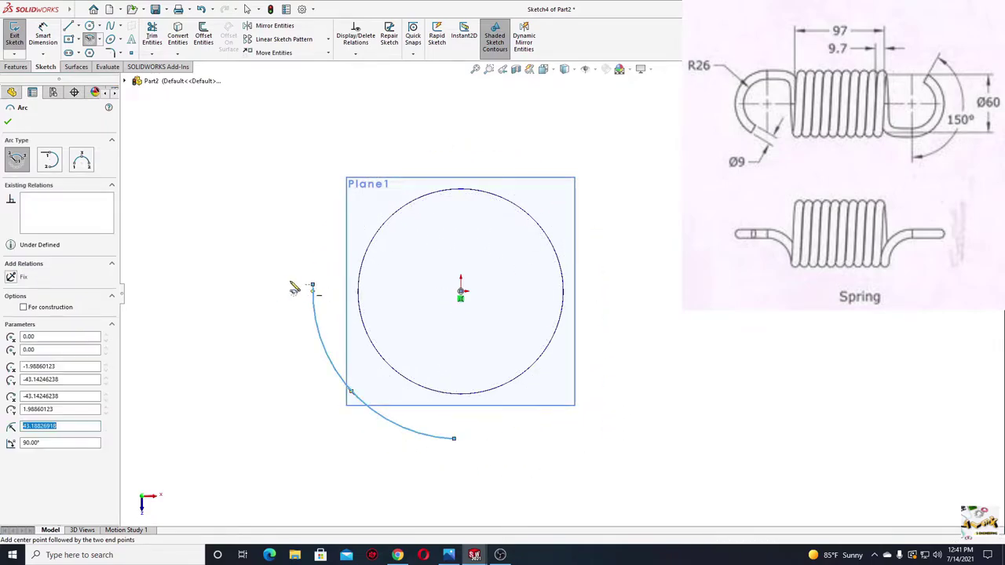
right_click(291, 285)
left_click(292, 286)
Make the arc's upper end horizontal and its lower end vertical with the centre
left_click(313, 287)
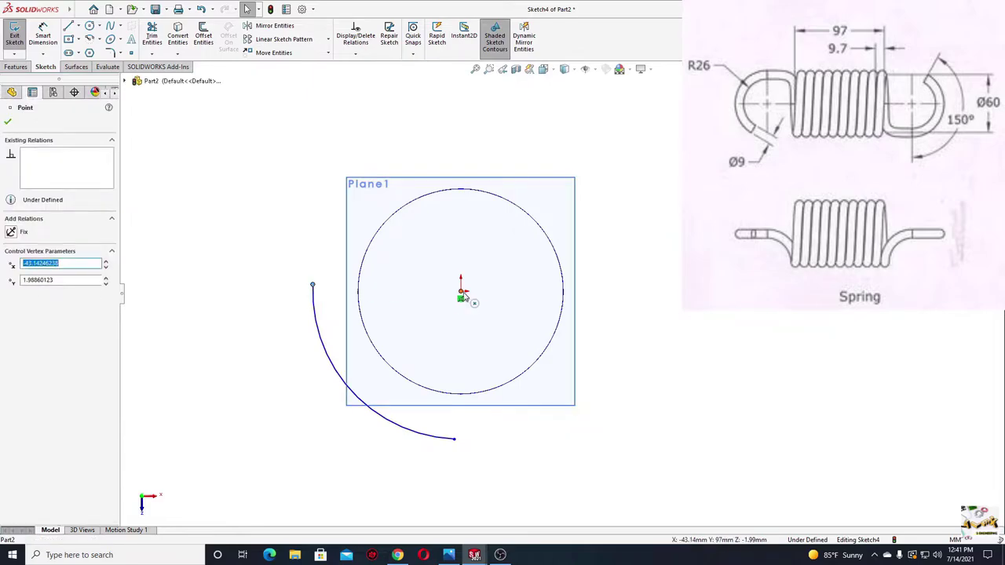
left_click(461, 291, "ctrl")
left_click(492, 260)
left_click(519, 467)
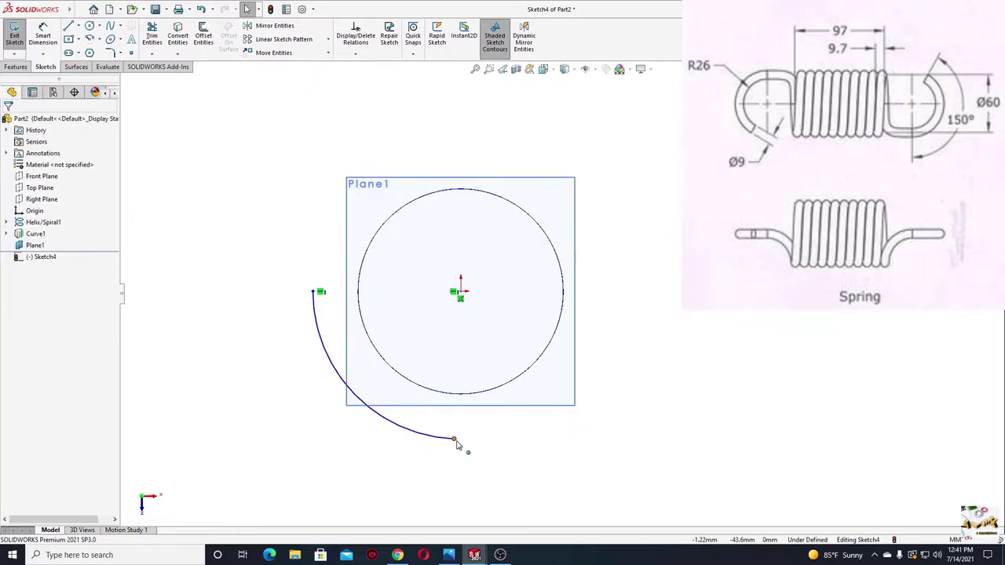
left_click(454, 438)
left_click(461, 291, "ctrl")
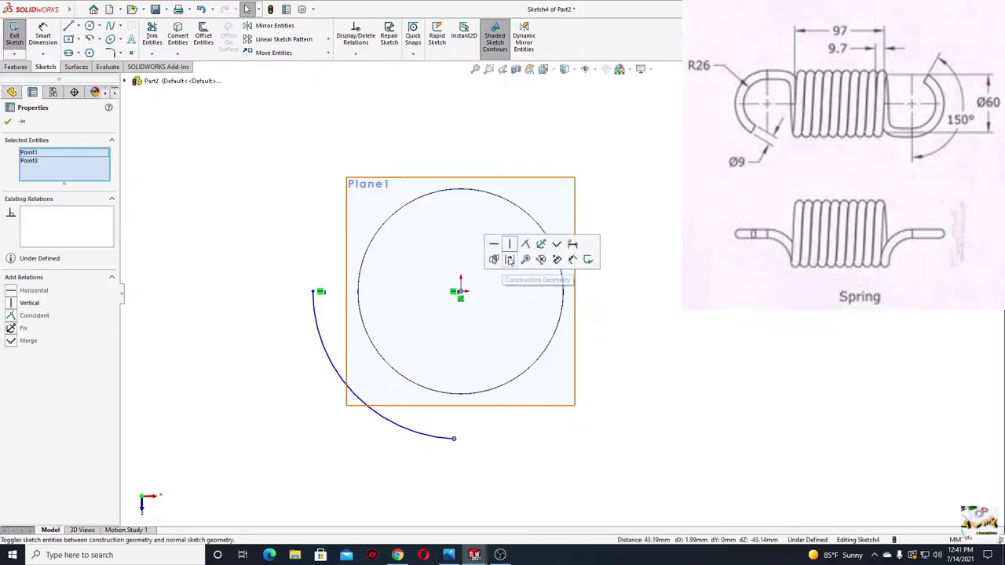
left_click(521, 260)
left_click(513, 450)
Dimension the arc to R30 and exit Sketch4
left_click(43, 35)
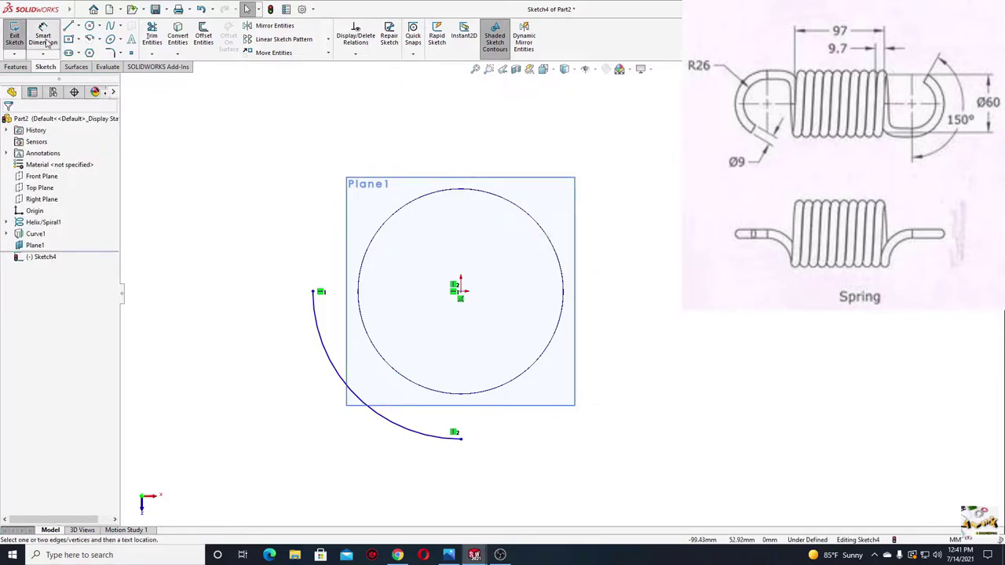
left_click(330, 371)
left_click(228, 404)
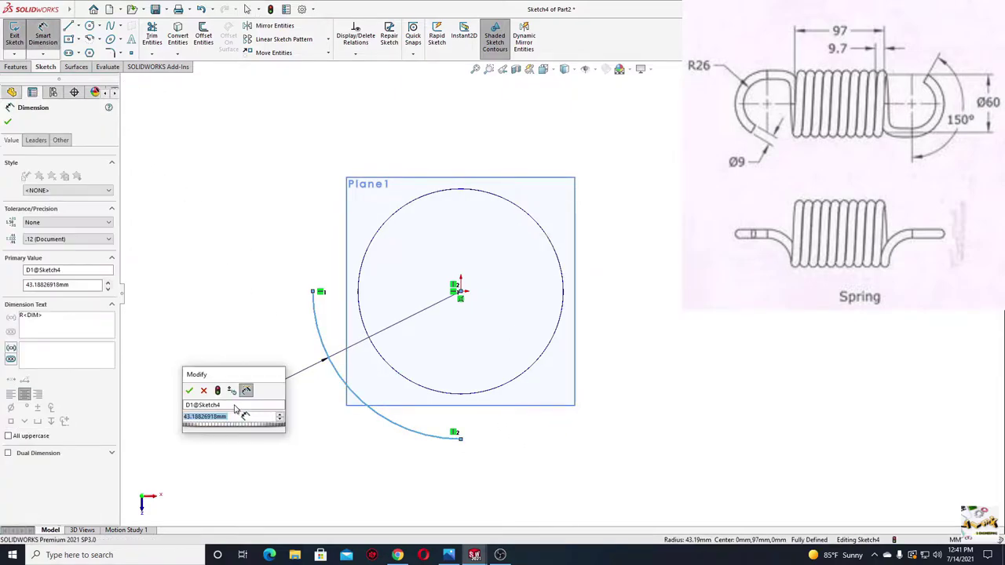
type("30")
key("Return")
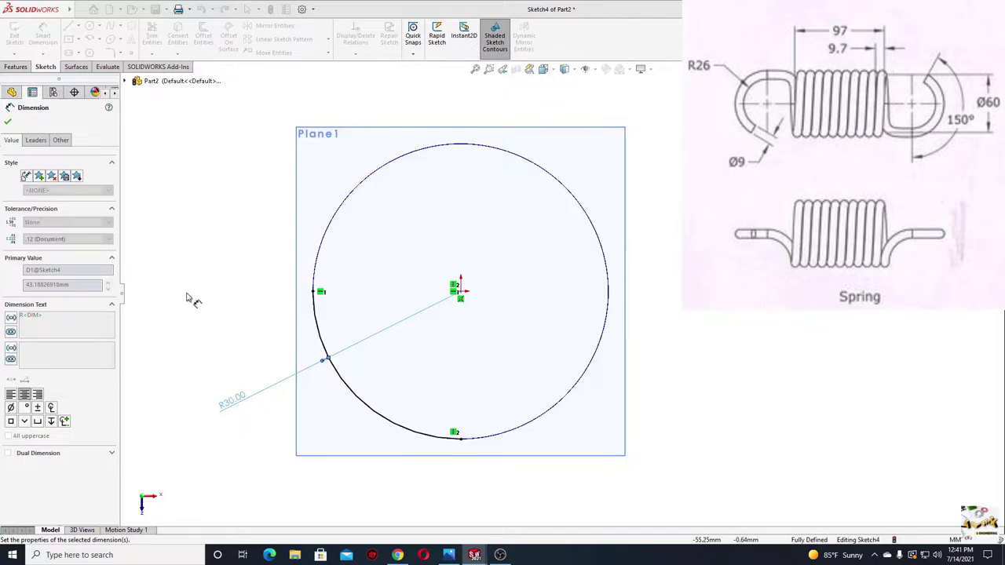
right_click(193, 296)
left_click(217, 327)
mouse_move(287, 375)
middle_mouse_down()
mouse_move(306, 365)
mouse_move(317, 236)
mouse_move(321, 319)
mouse_move(291, 340)
middle_mouse_up()
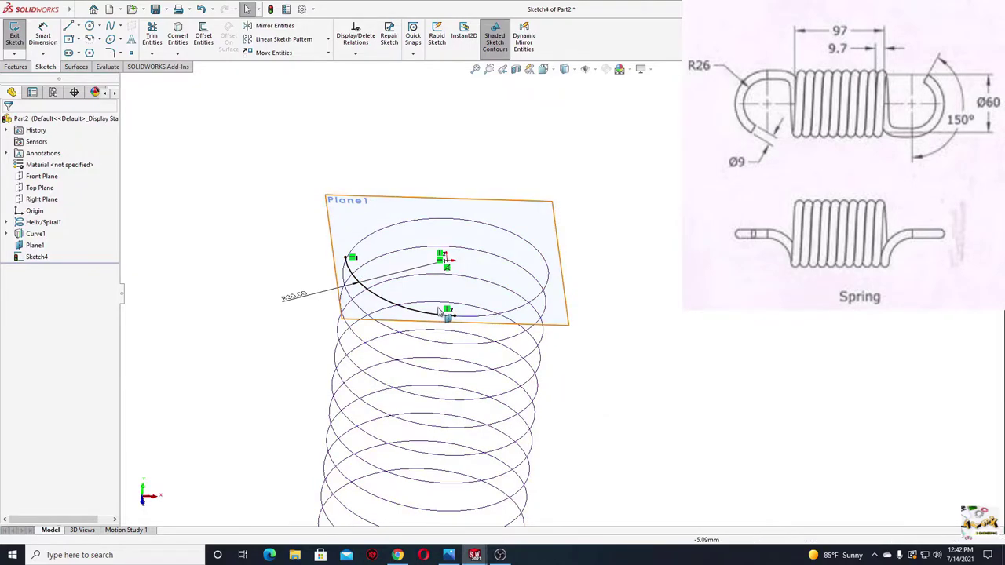
left_click(14, 35)
Start a new sketch on the Right Plane
right_click(400, 208)
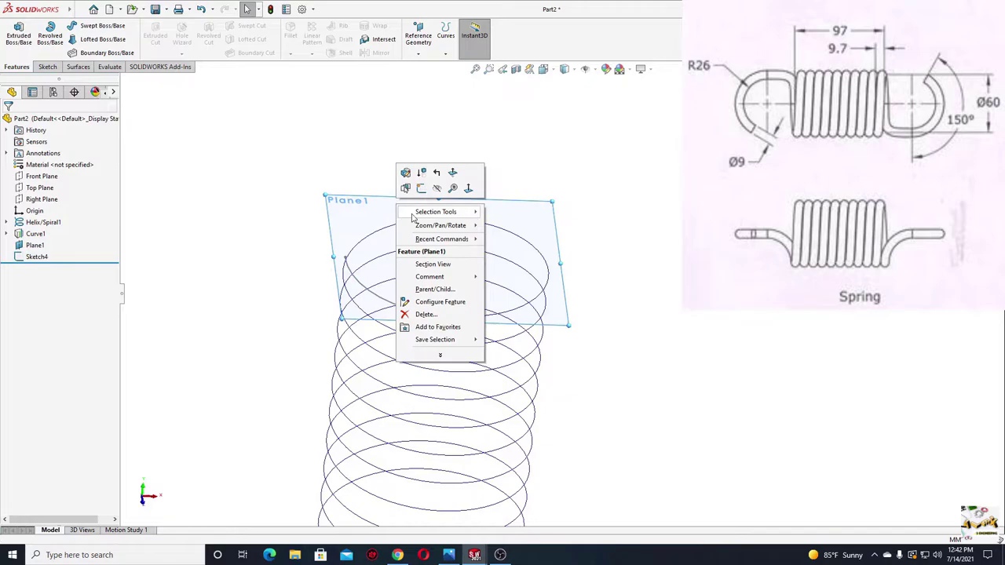
left_click(262, 227)
scroll(283, 260, "up", 2)
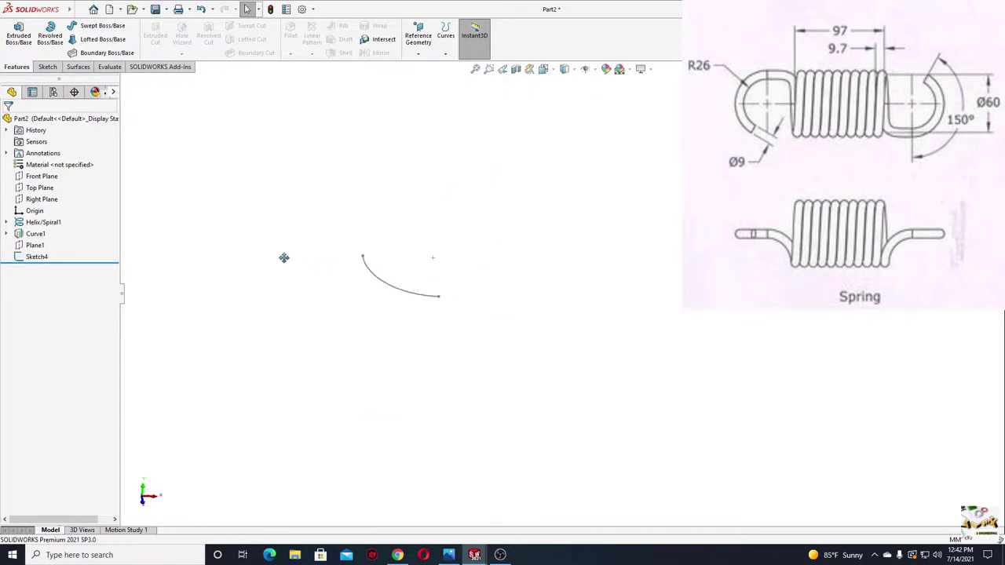
left_click(41, 200)
left_click(74, 193)
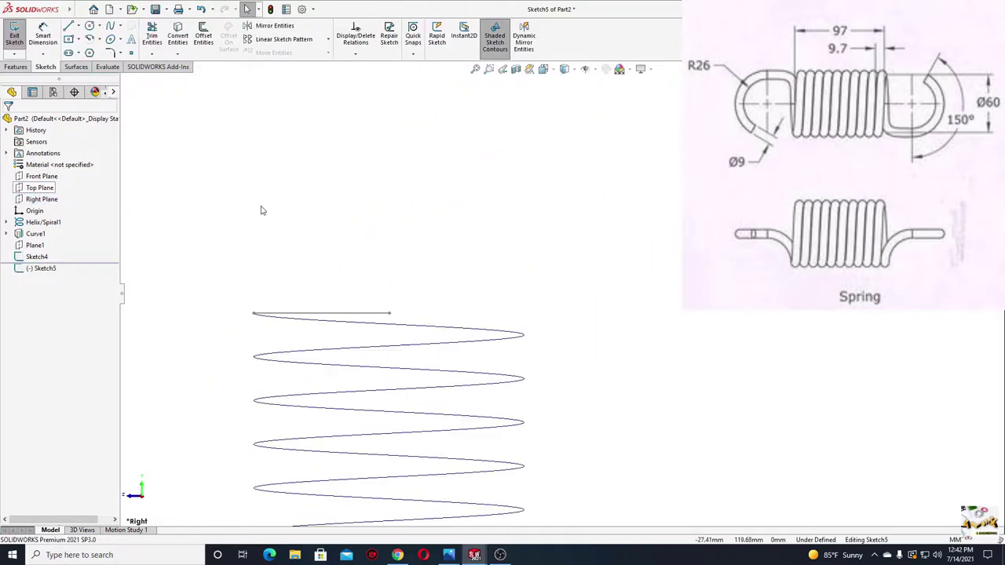
Draw a centerpoint arc above the helix top end, adding Horizontal and Vertical relations to its centre
left_click(90, 38)
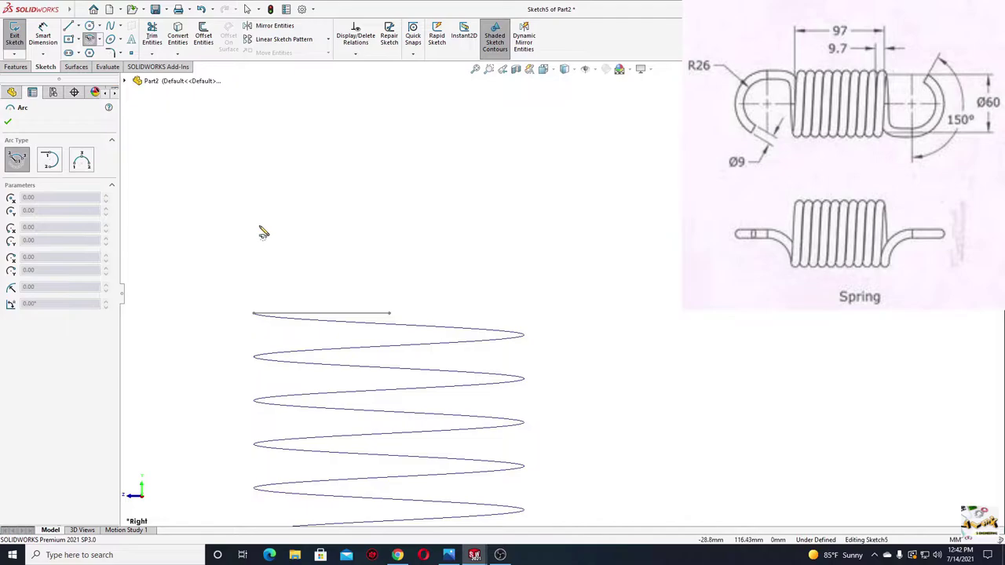
left_click(257, 202)
left_click(258, 306)
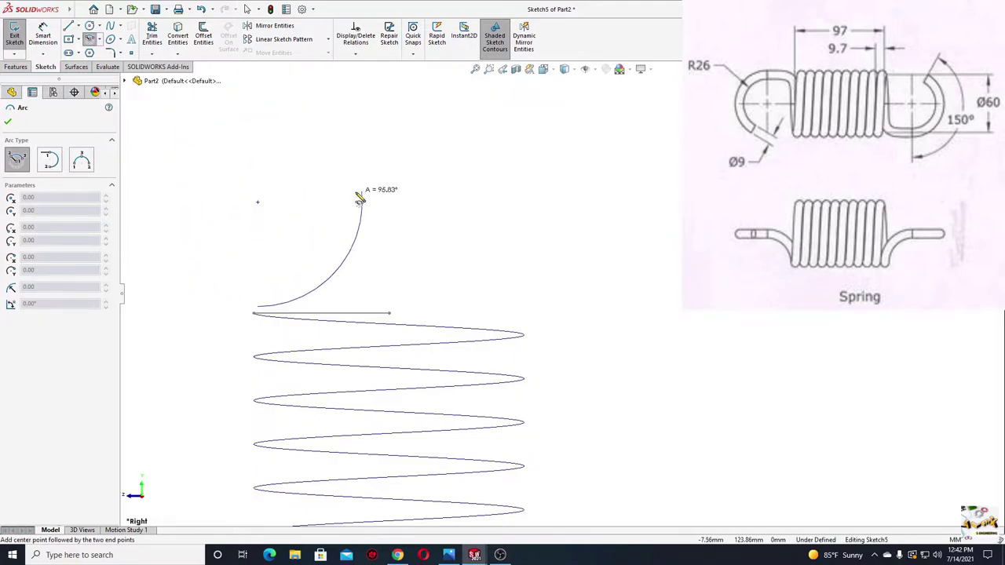
left_click(360, 199)
key("Escape")
left_click(257, 204)
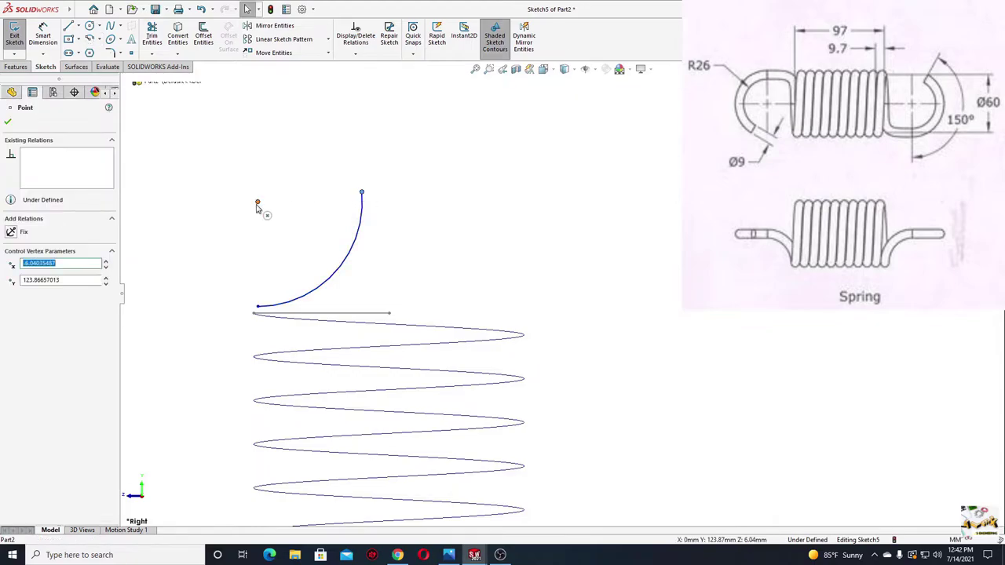
left_click(258, 203, "ctrl")
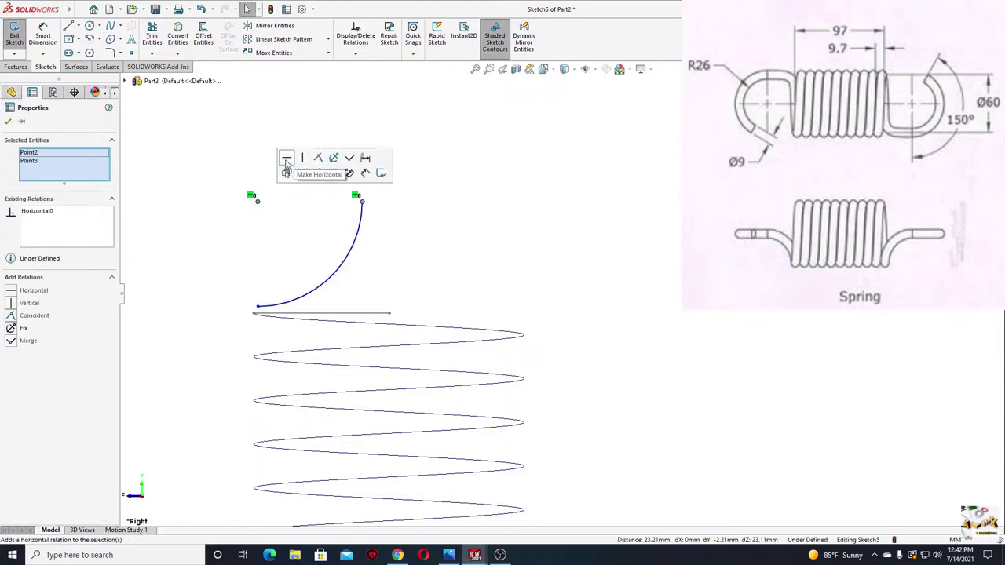
left_click(258, 308)
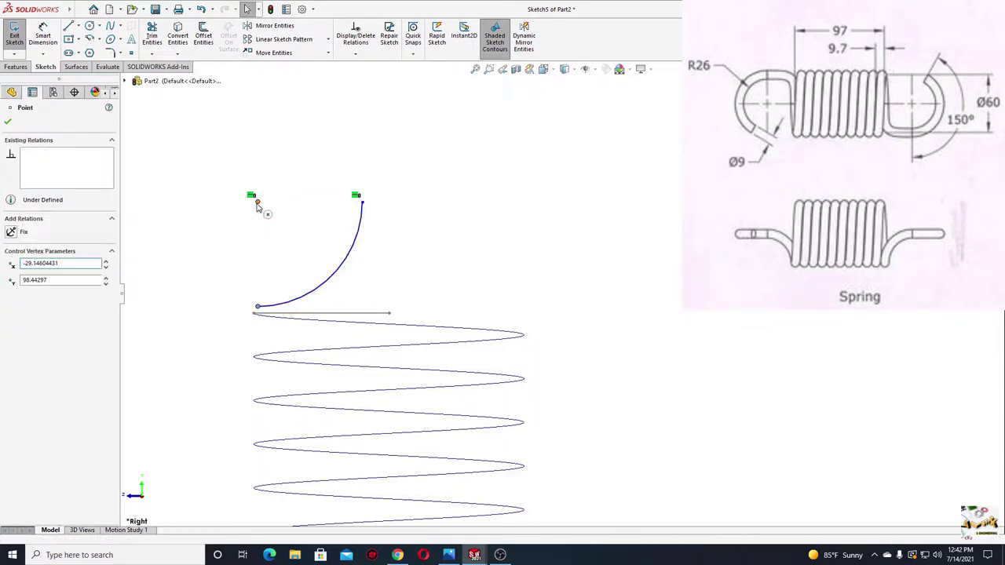
left_click(257, 202, "ctrl")
left_click(306, 157)
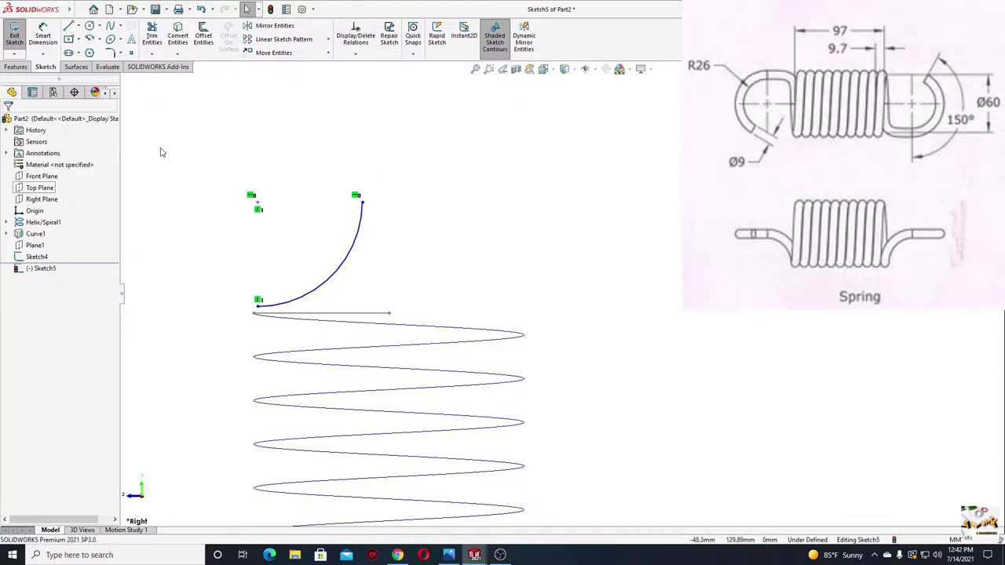
Dimension the arc radius to 30 mm and its height above the helix to 127 mm
left_click(351, 251)
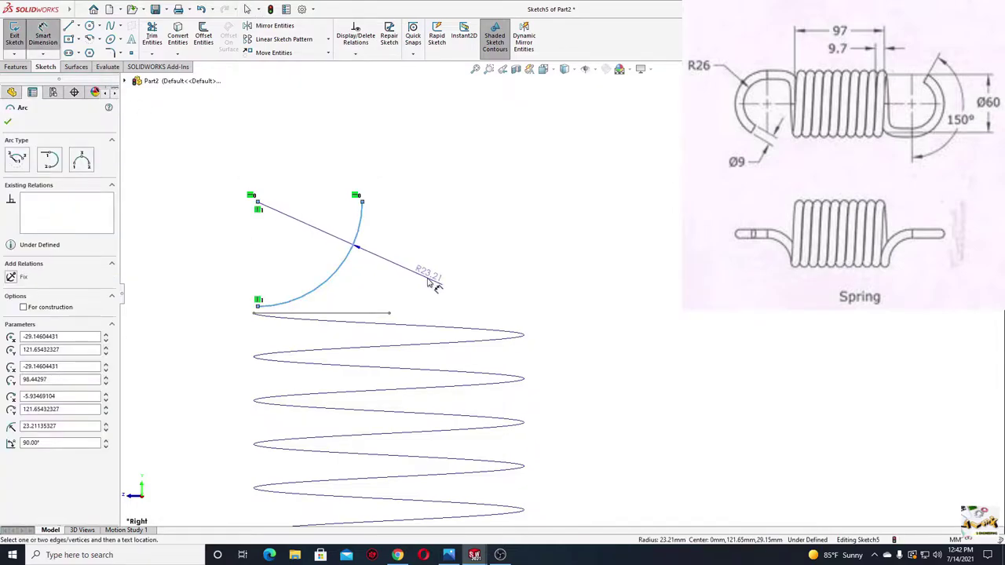
left_click(430, 279)
type("30")
key("Return")
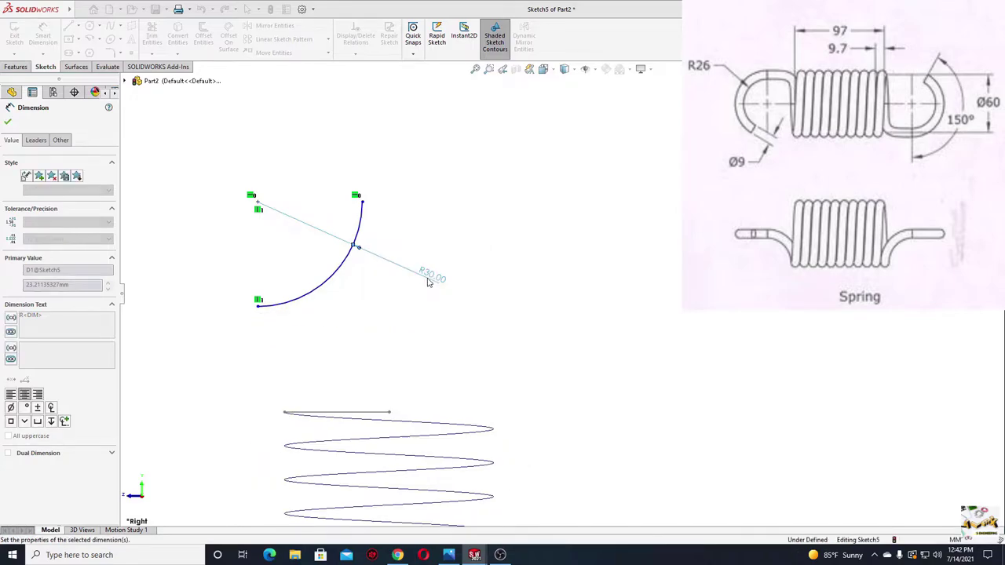
left_click(265, 211)
scroll(401, 388, "down", 2)
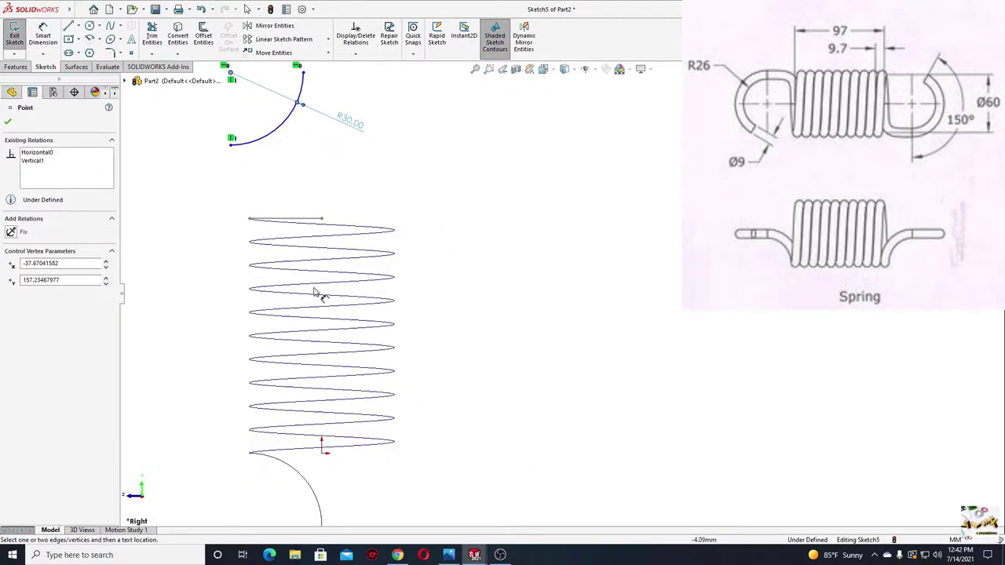
left_click(323, 454)
left_click(527, 276)
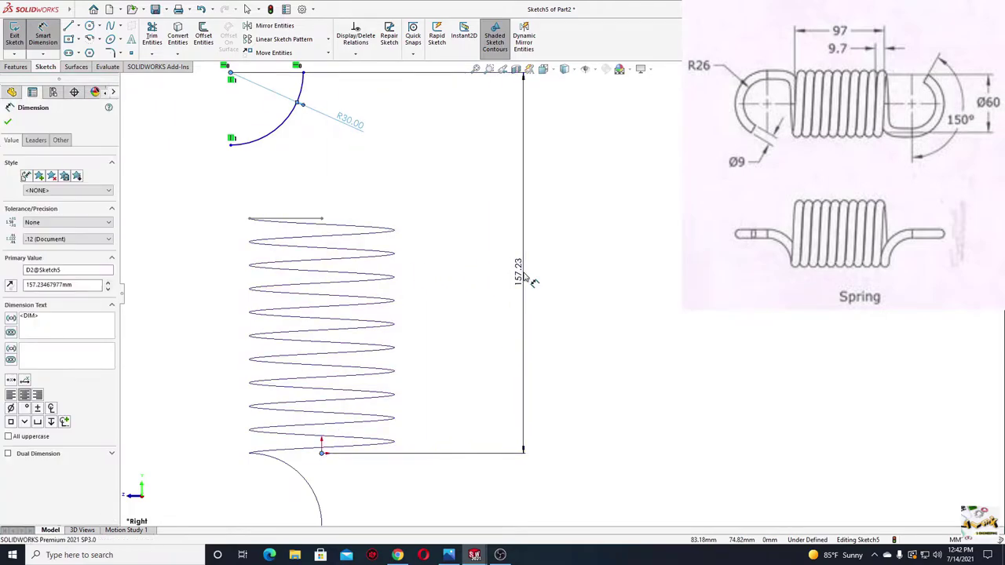
type("127")
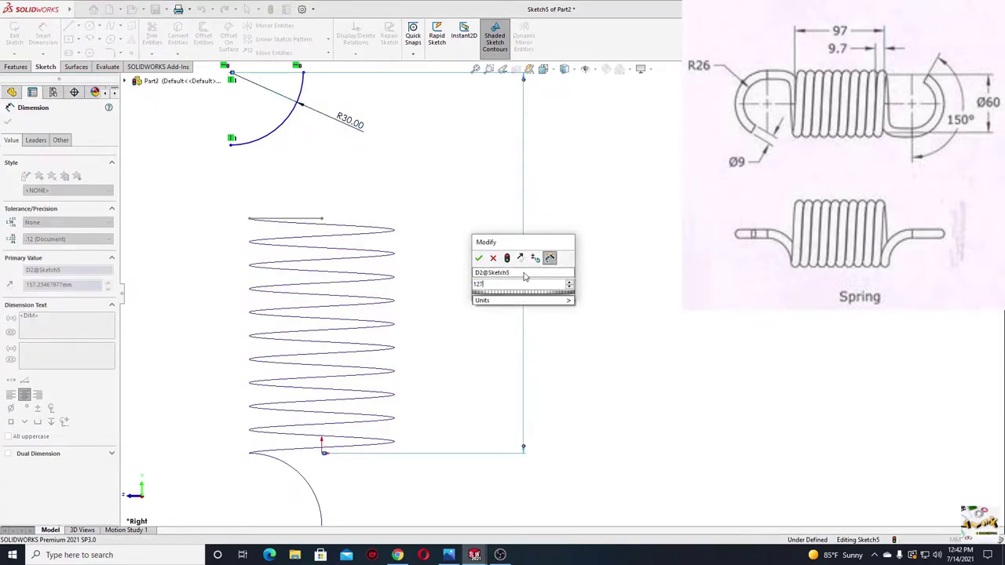
key("Return")
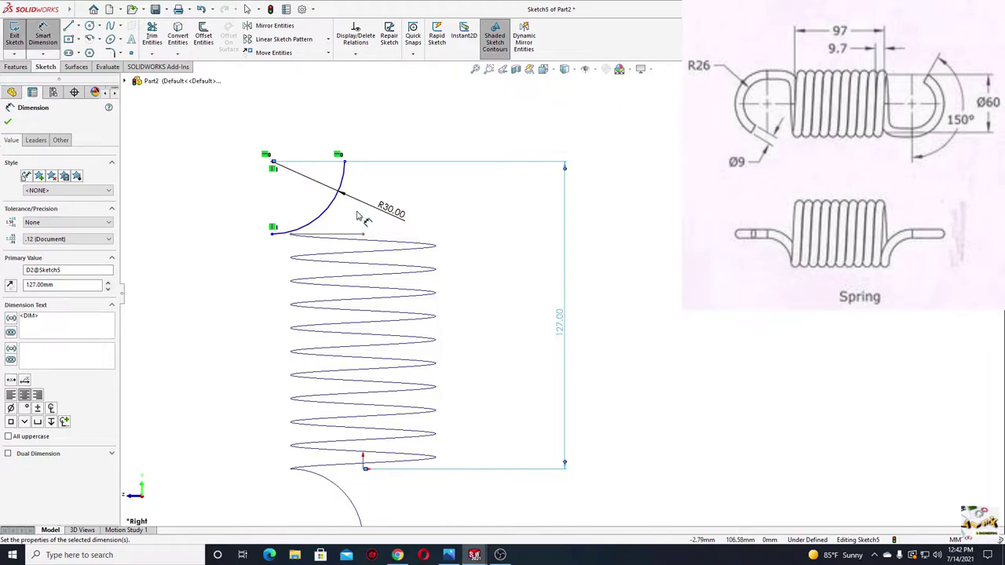
Merge the arc's lower endpoint with the helix's top end and exit the sketch
scroll(321, 208, "down", 2)
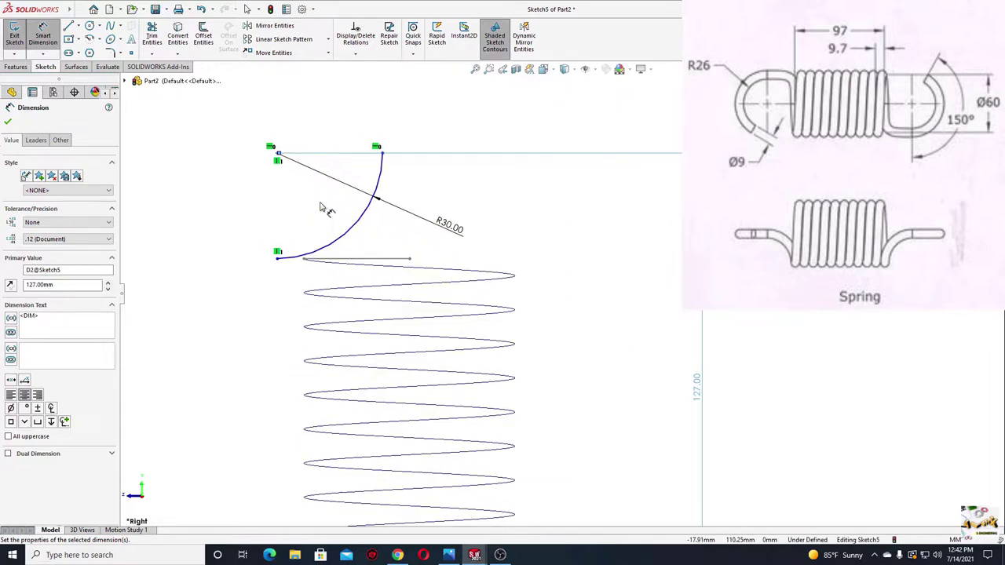
right_click(217, 228)
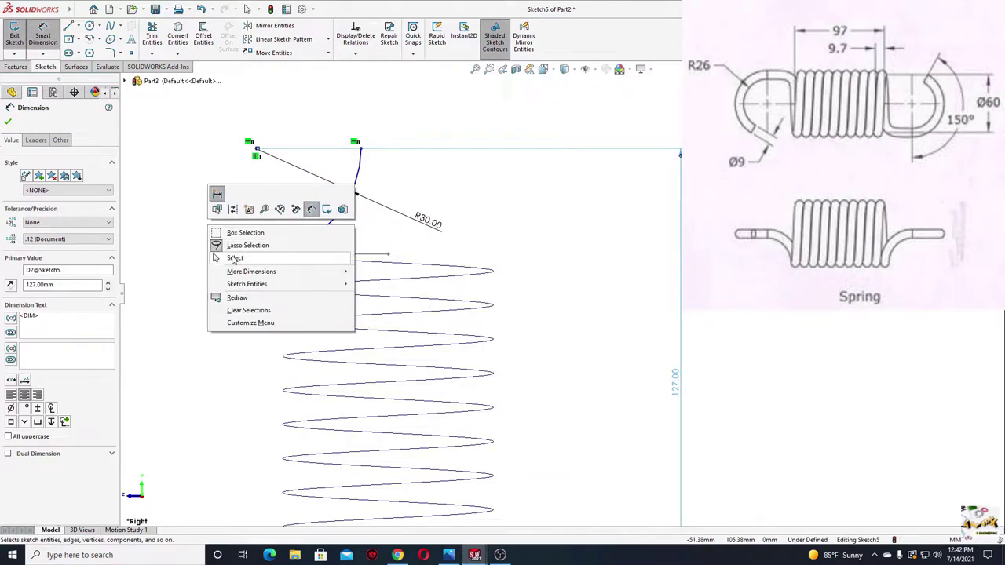
left_click(233, 259)
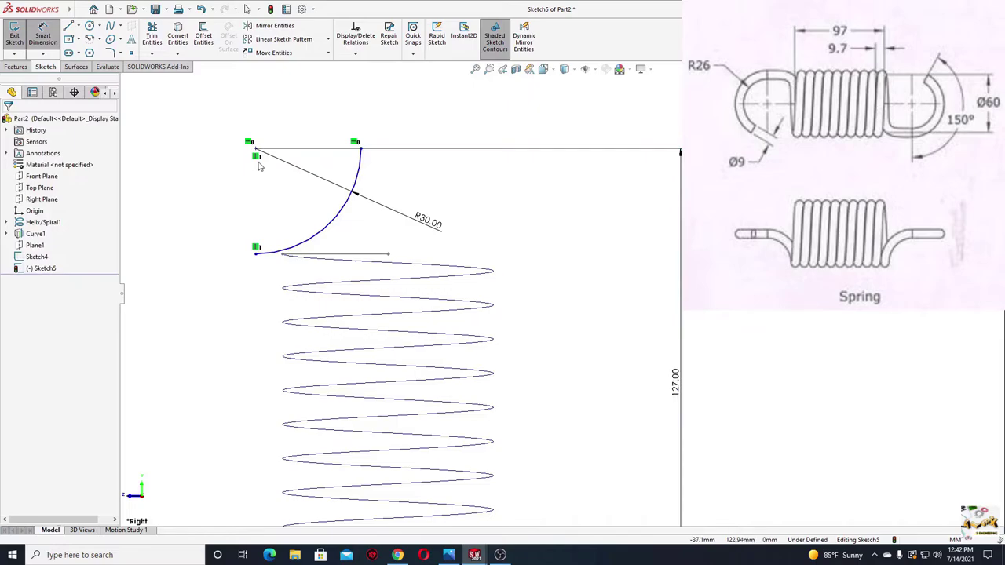
left_click(361, 149)
scroll(372, 249, "up", 3)
key("Escape")
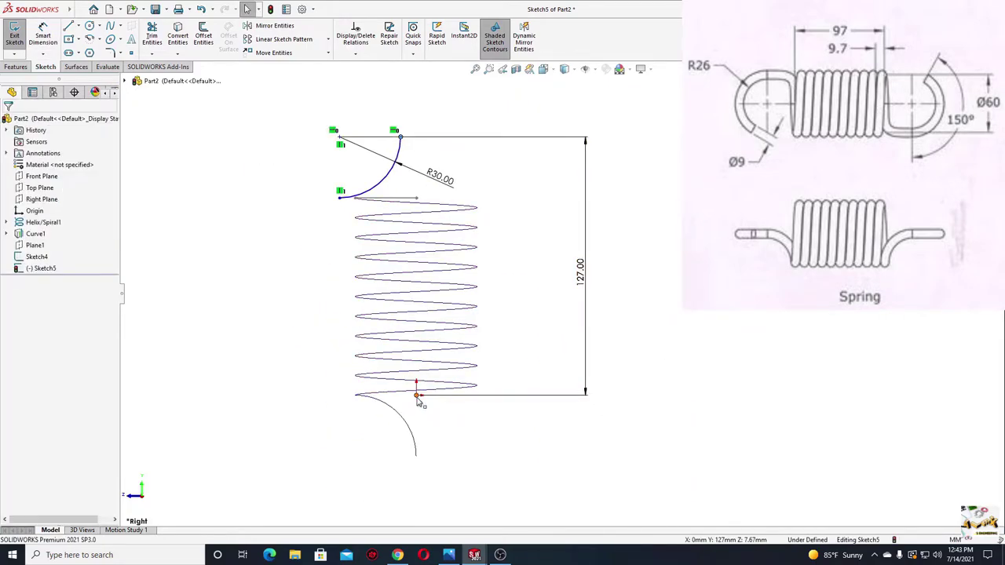
left_click(417, 395)
left_click(464, 354)
left_click(241, 271)
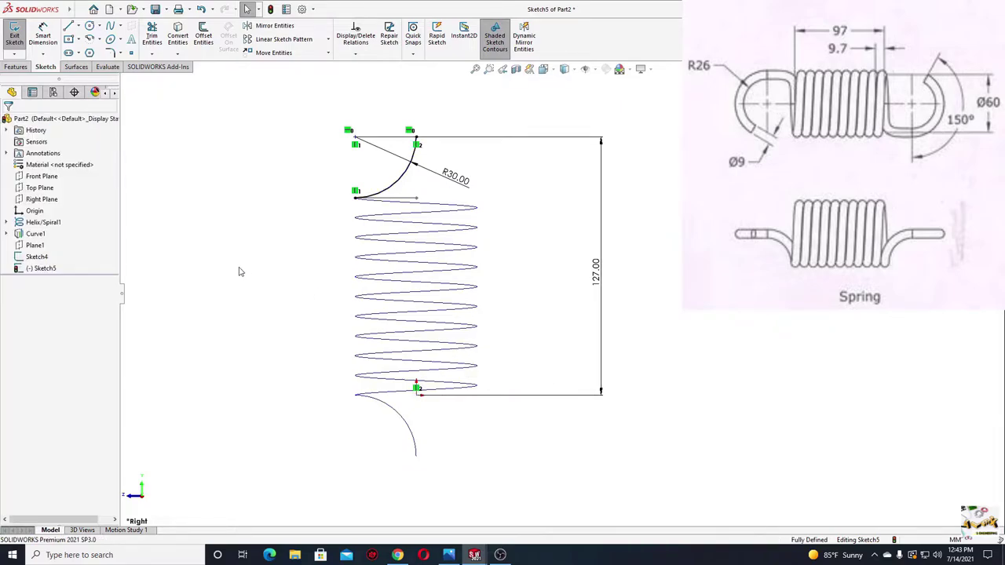
scroll(349, 157, "down", 2)
scroll(349, 157, "down", 1)
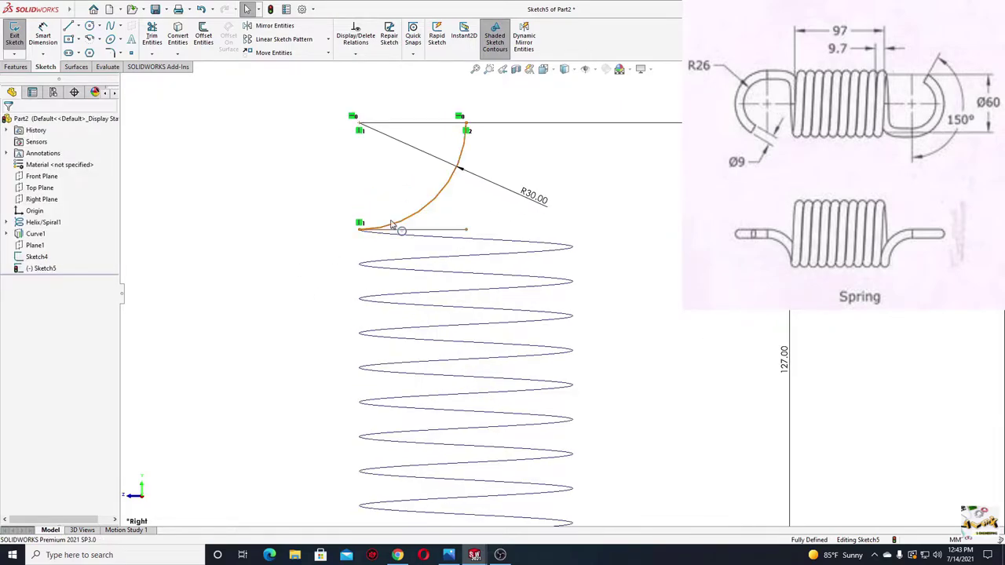
left_click(14, 40)
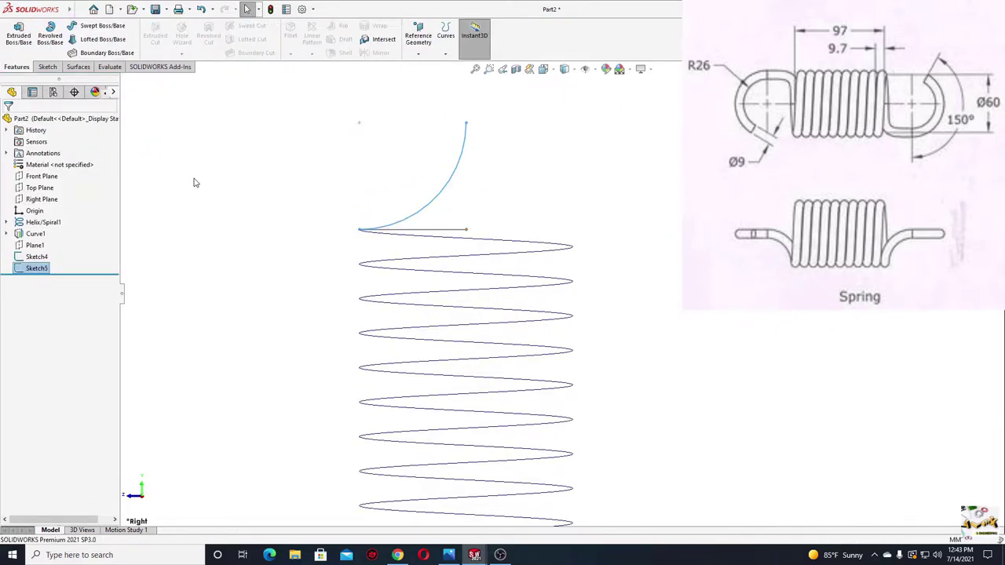
Project Sketch5 and Sketch4 with Sketch on sketch to create Curve2
mouse_move(340, 218)
middle_mouse_down()
mouse_move(430, 264)
mouse_move(399, 246)
middle_mouse_up()
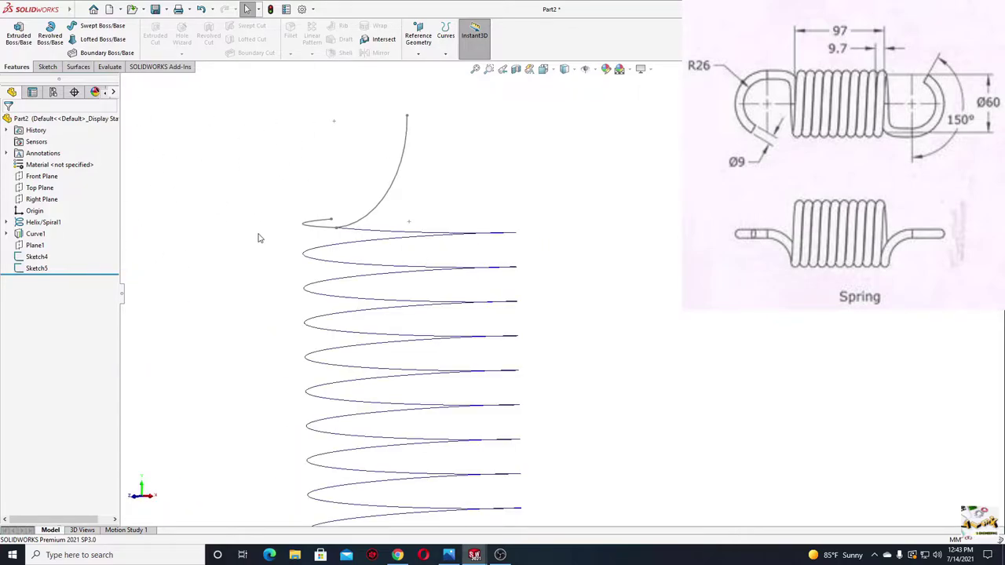
left_click(445, 54)
left_click(462, 69)
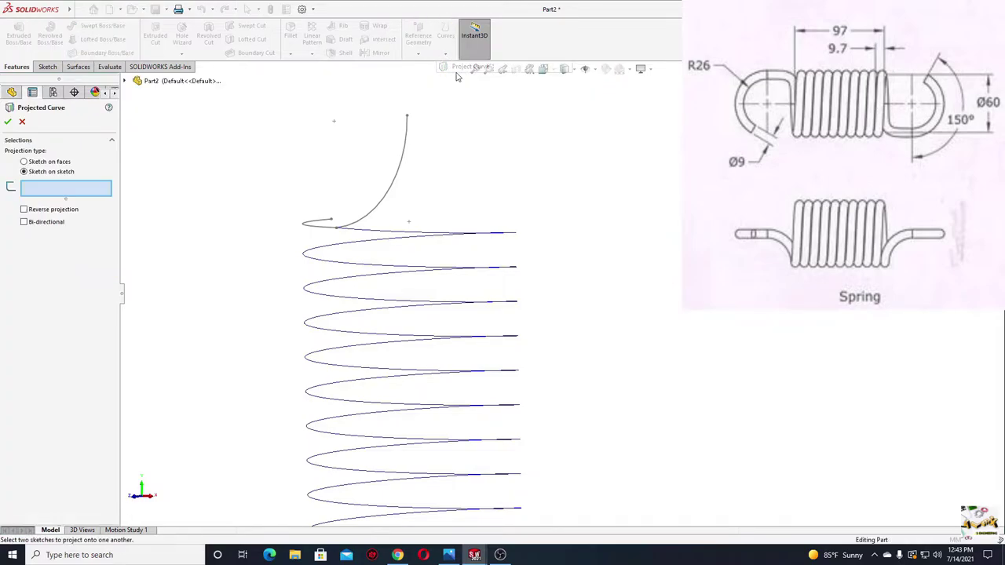
middle_click_drag(372, 198, 466, 292)
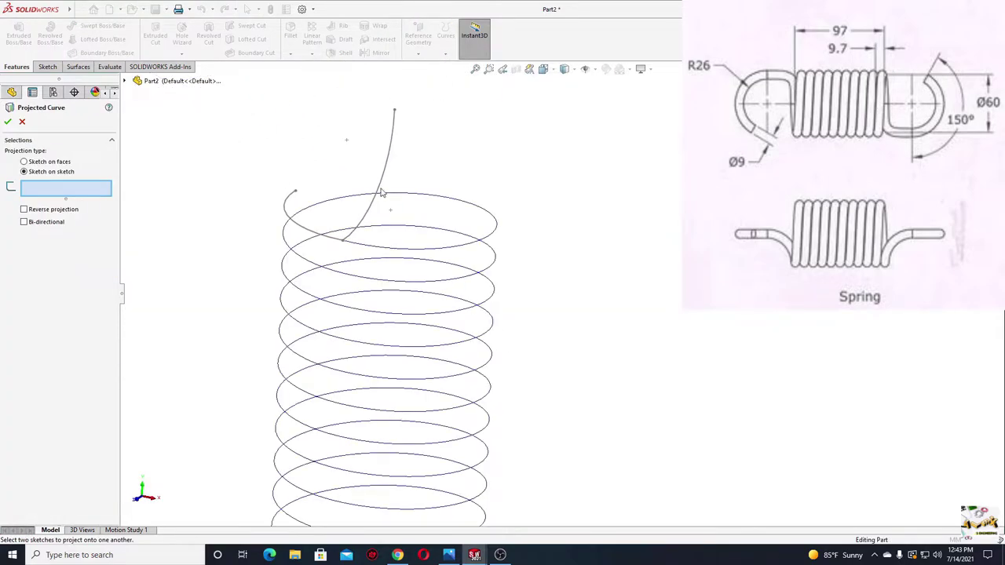
left_click(381, 192)
left_click(300, 225)
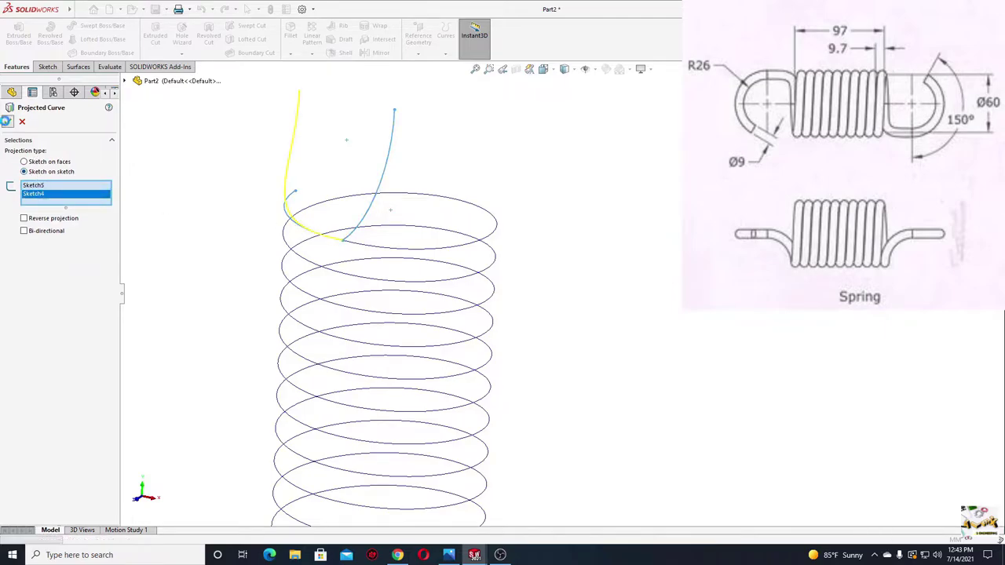
left_click(8, 122)
key("f")
middle_click_drag(244, 249, 341, 283)
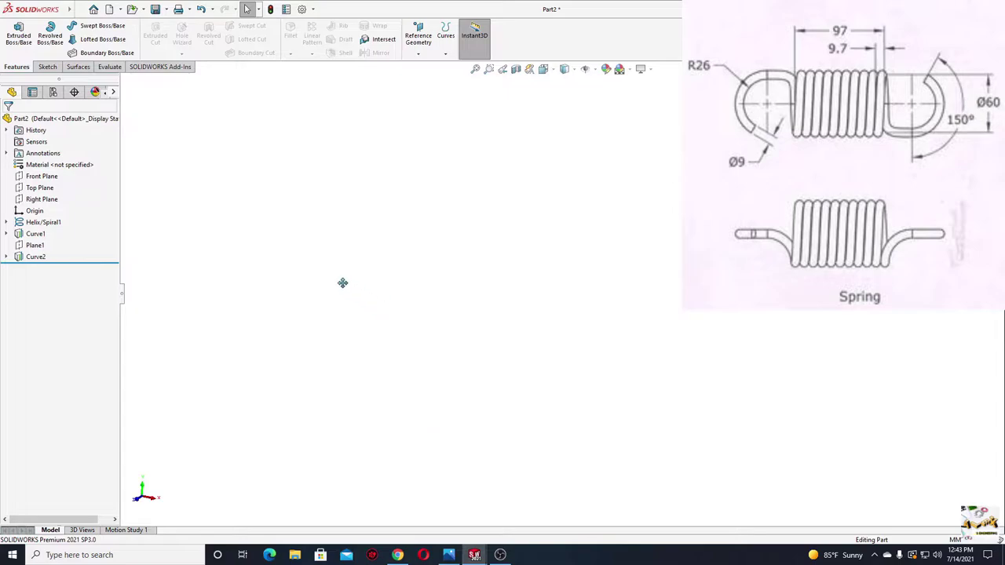
scroll(347, 313, "up", 1)
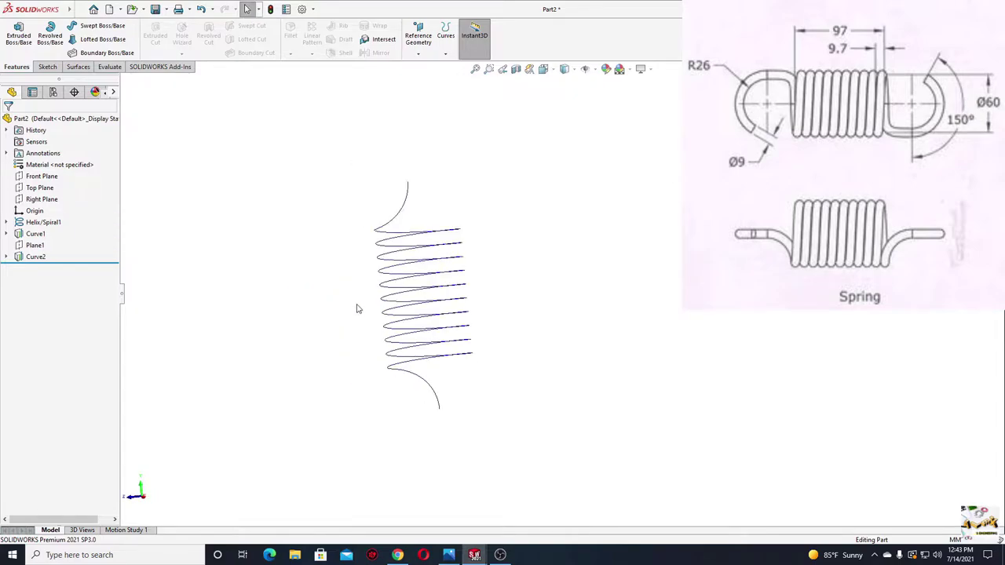
scroll(304, 311, "up", 1)
middle_click_drag(308, 318, 330, 321)
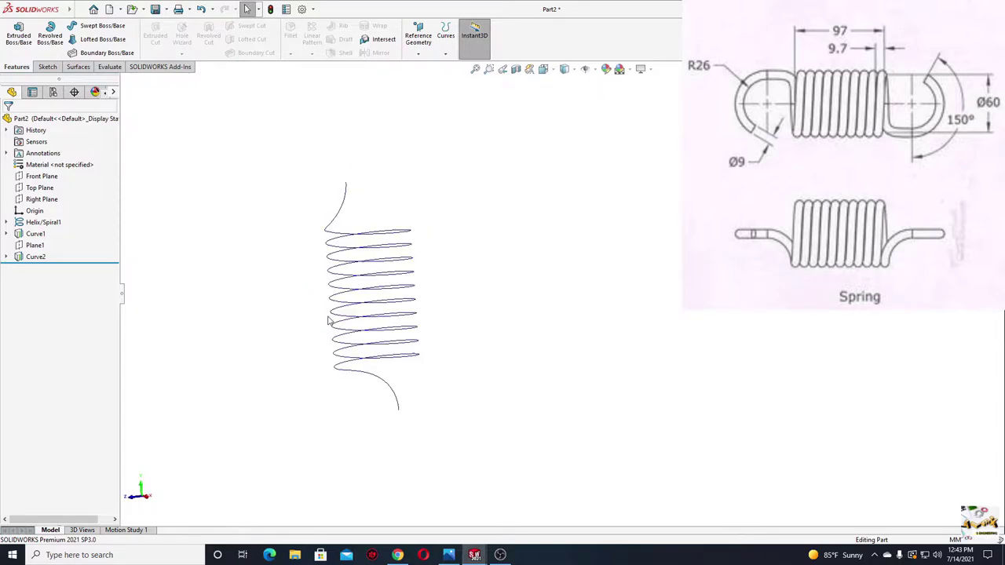
On a new Front Plane sketch, draw a centerpoint arc starting at the helix top end
left_click(41, 176)
left_click(66, 161)
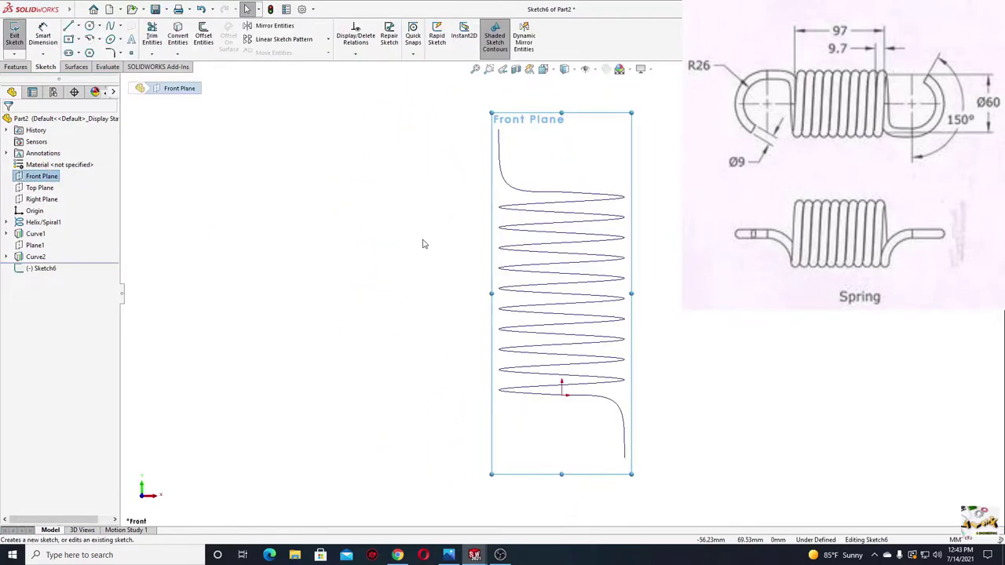
middle_click_drag(421, 243, 348, 283, "ctrl")
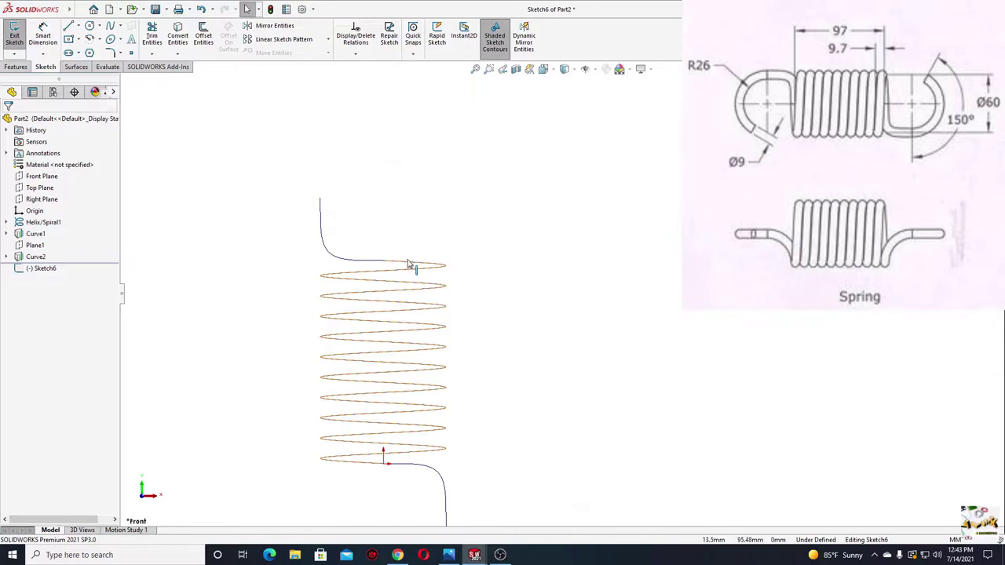
scroll(410, 265, "down", 2)
scroll(379, 212, "down", 2)
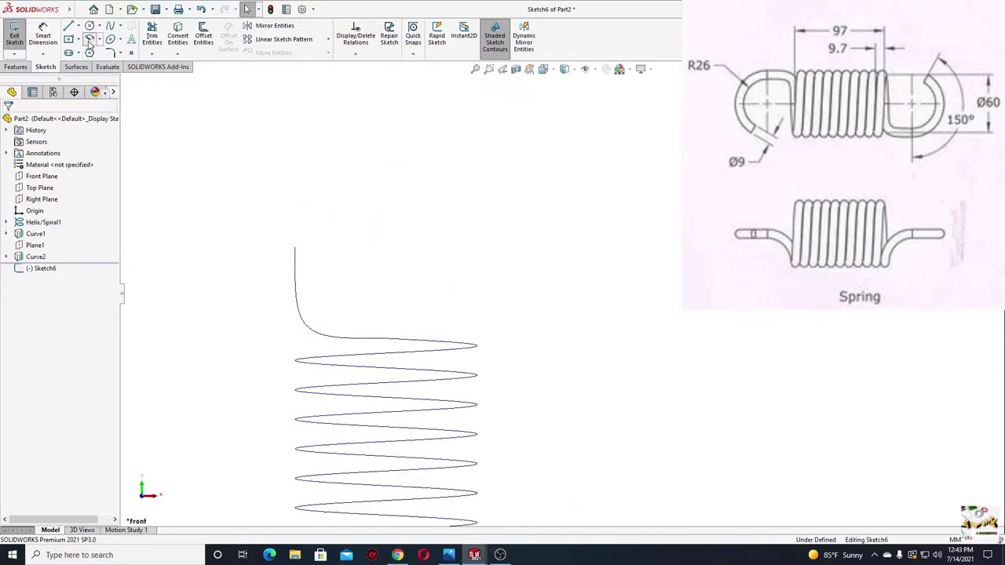
left_click(89, 40)
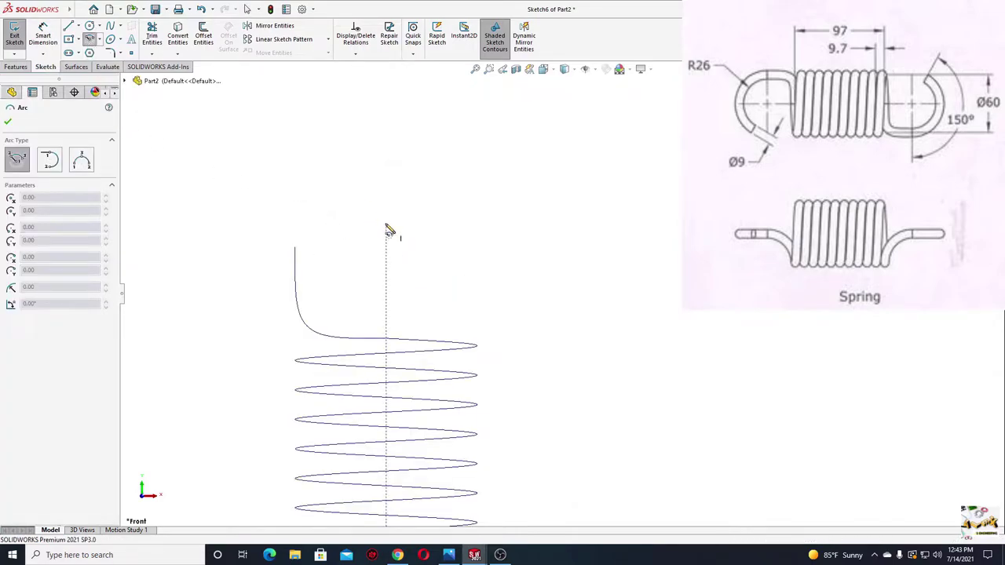
left_click(385, 235)
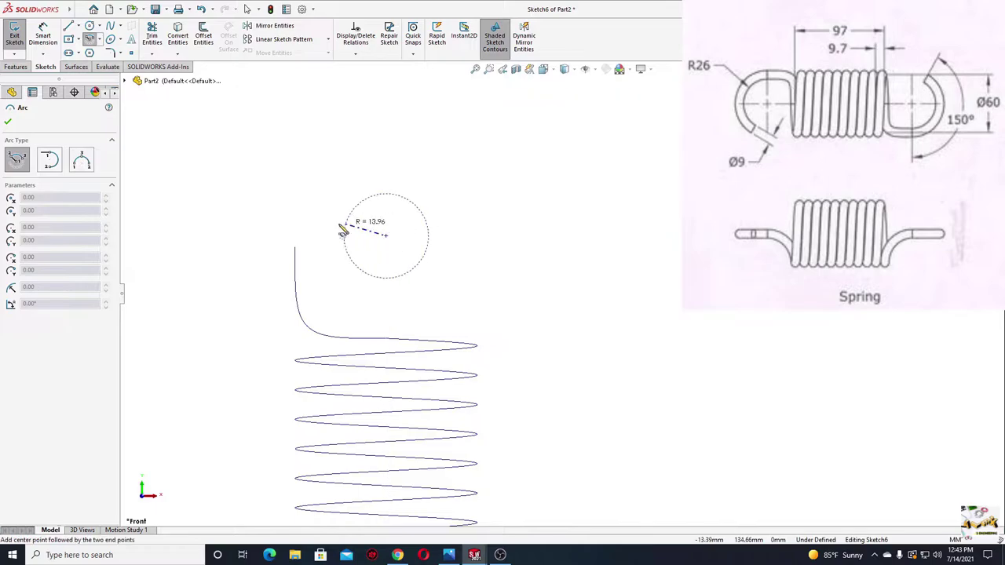
left_click(296, 236)
left_click(437, 196)
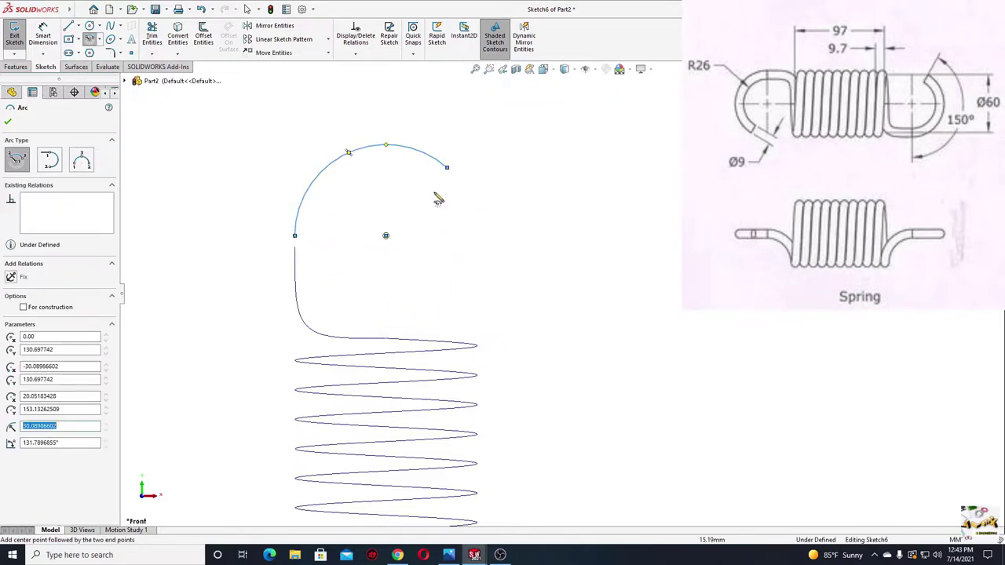
key("Escape")
Make the arc's start point and centre horizontal, and the centre vertical with the bottom coil point
left_click(297, 237)
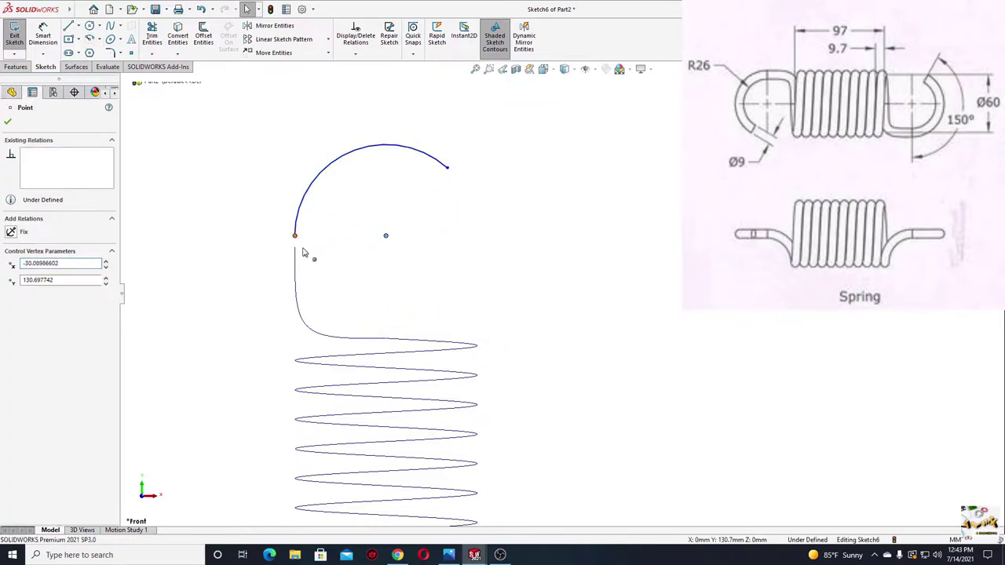
left_click(386, 236, "ctrl")
left_click(327, 195)
left_click(231, 220)
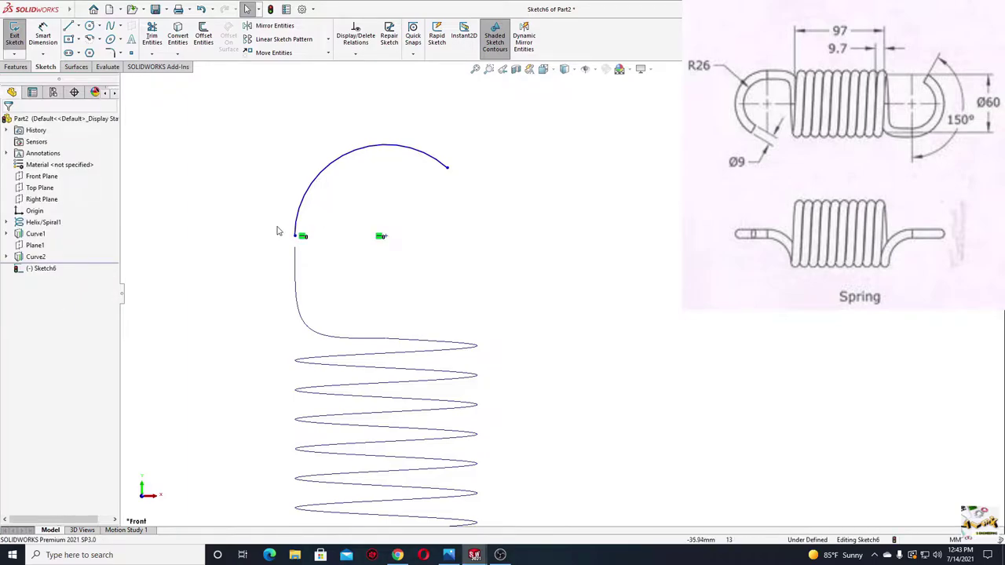
left_click(381, 236)
middle_click_drag(429, 530, 349, 323, "ctrl")
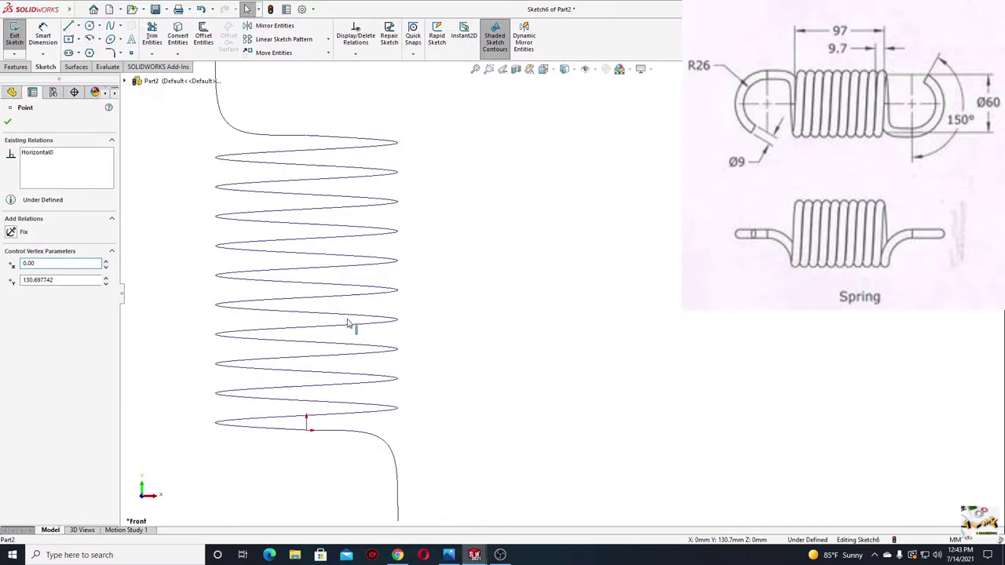
left_click(306, 431, "ctrl")
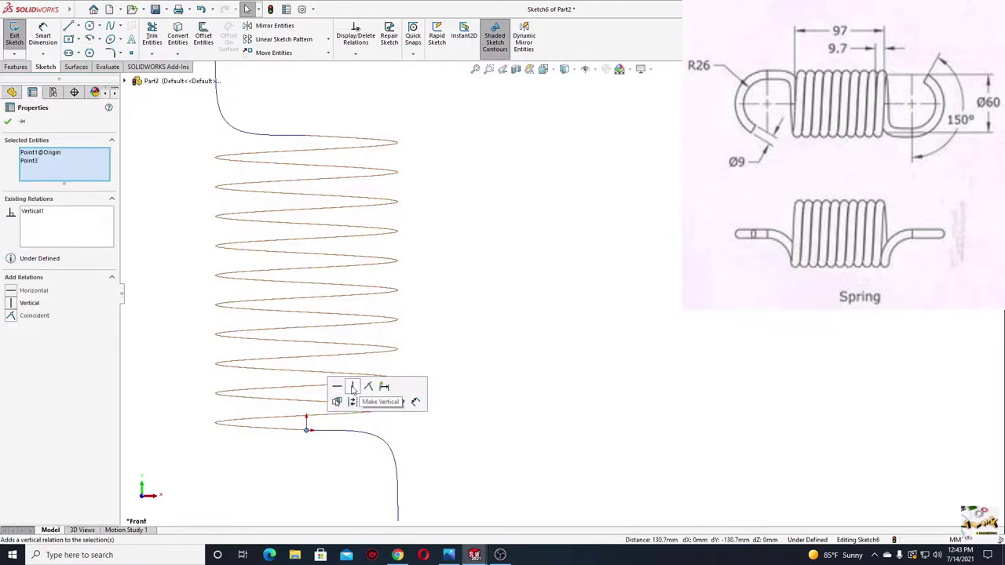
left_click(381, 392)
middle_click_drag(316, 210, 340, 456, "ctrl")
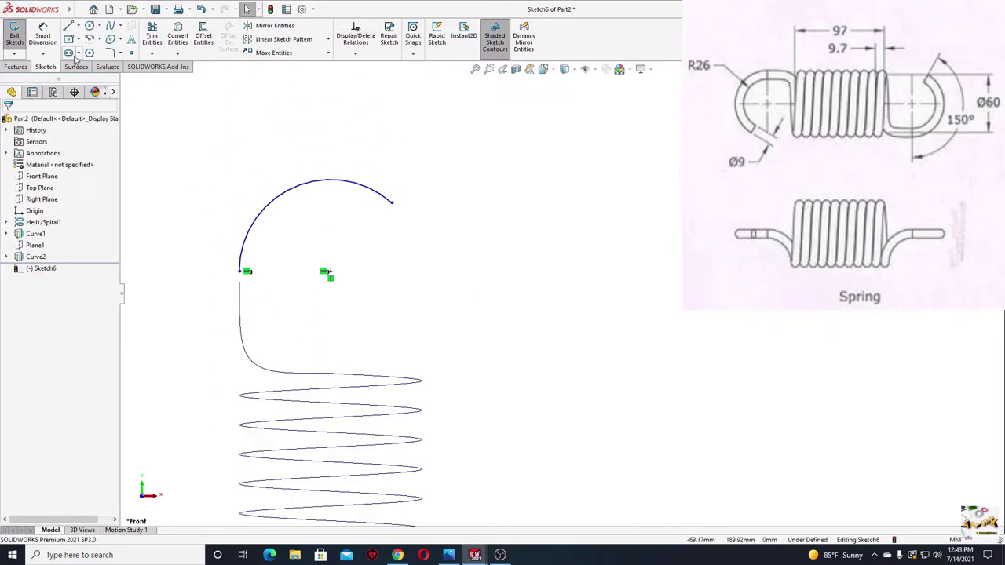
Dimension the arc radius to 30 mm and its sweep angle to 150°
left_click(43, 35)
left_click(271, 198)
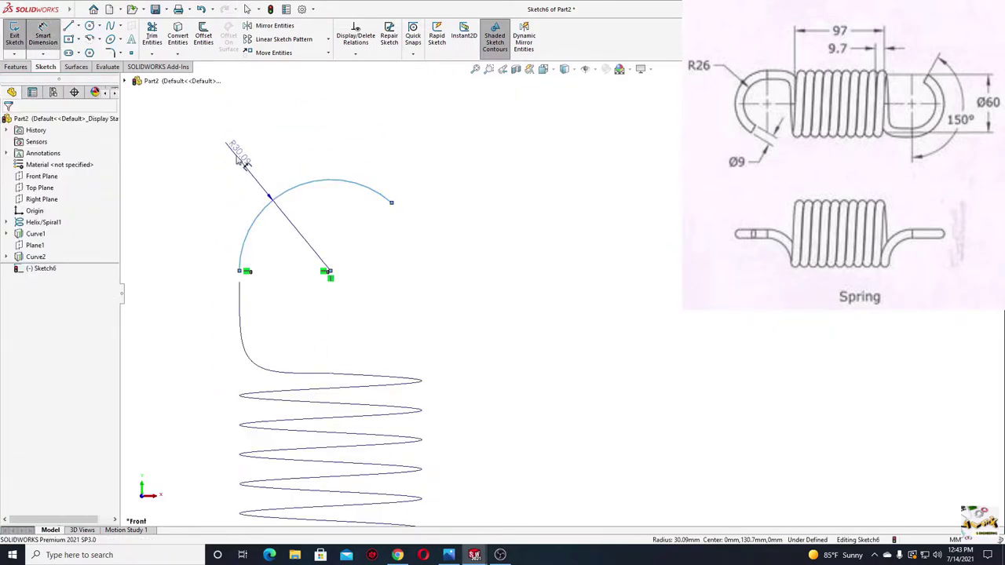
left_click(239, 157)
type("0")
key("Return")
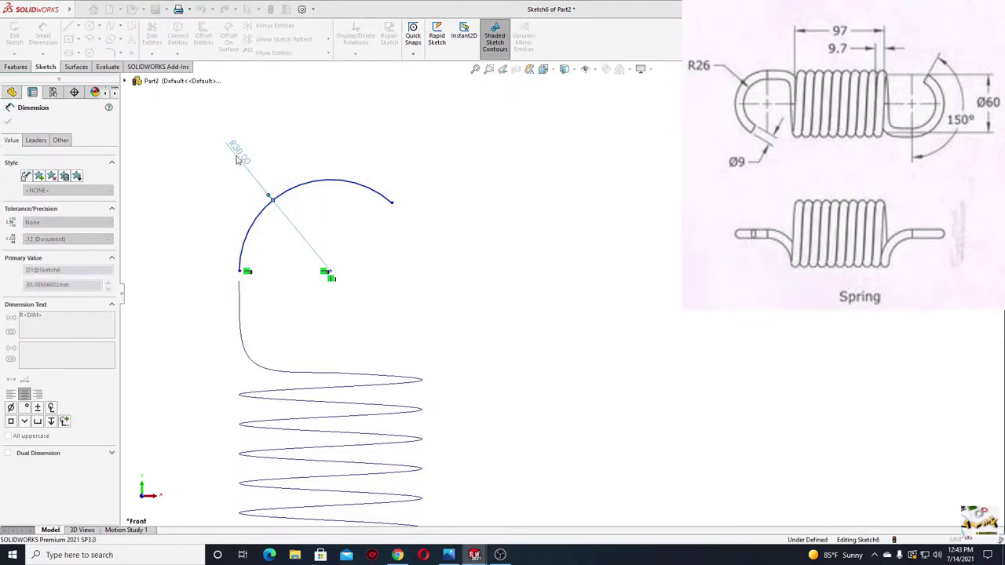
left_click(240, 271)
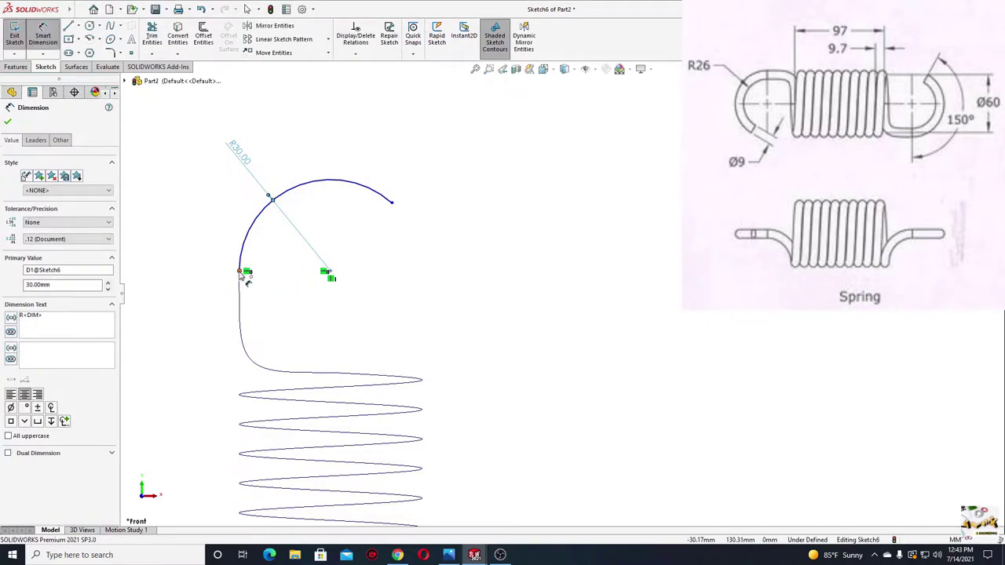
left_click(330, 273)
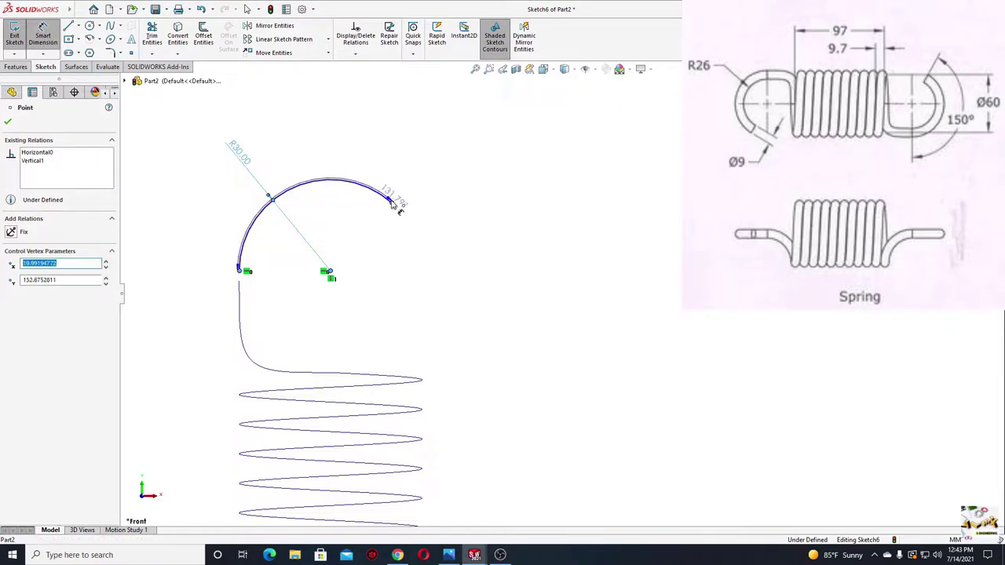
left_click_drag(330, 275, 240, 129)
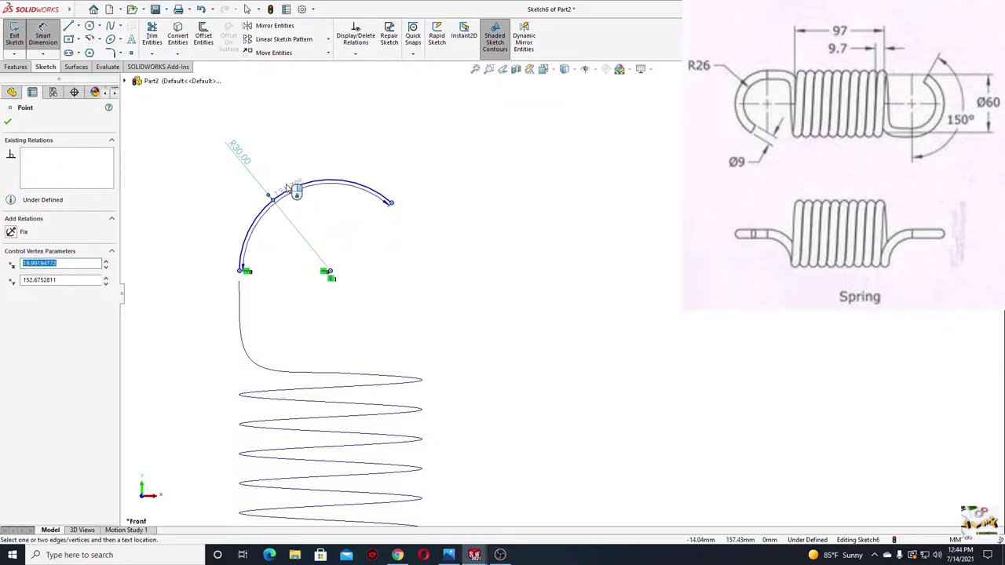
left_click(240, 130)
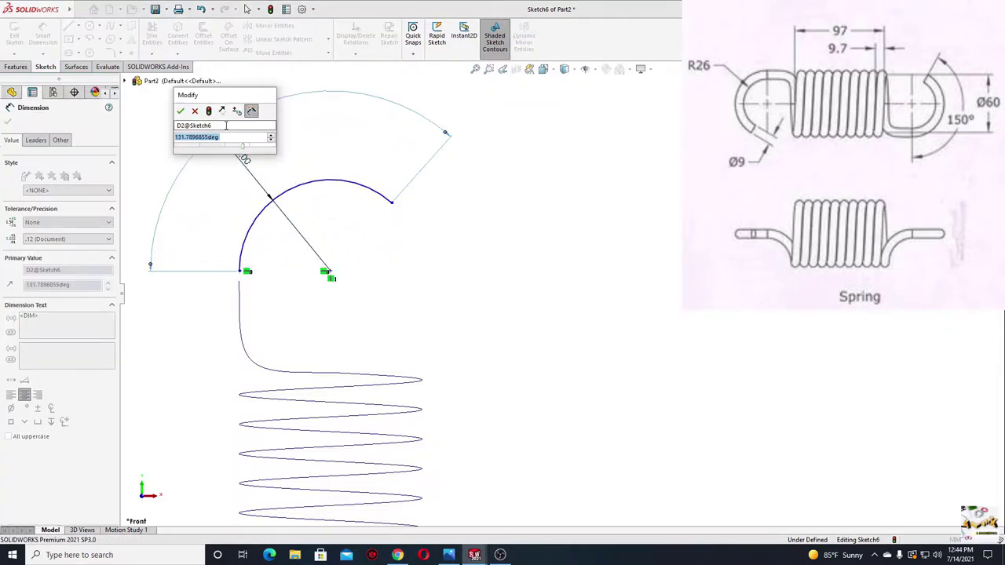
type("150")
key("Return")
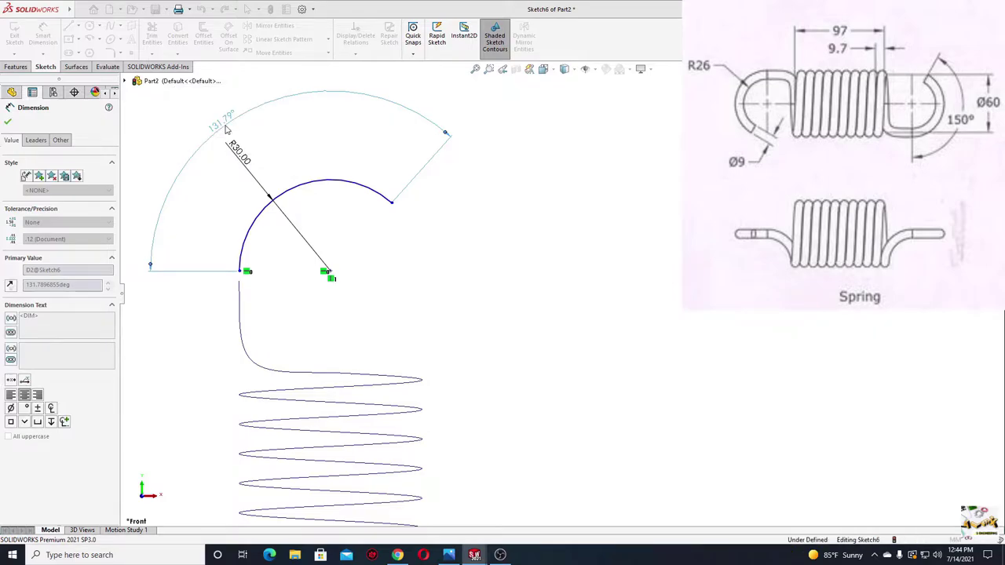
right_click(416, 281)
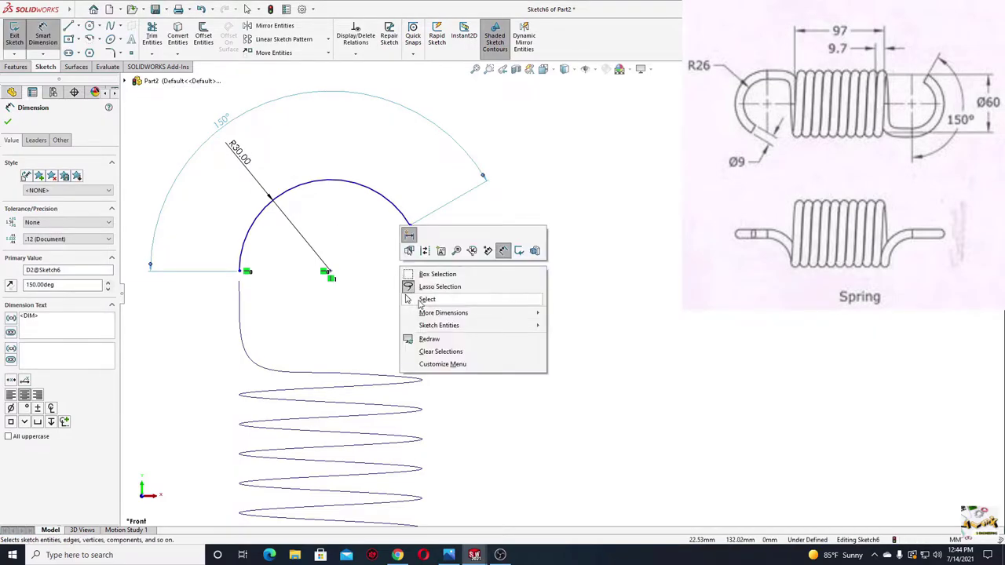
left_click(421, 300)
Dimension the arc centre 127 mm above the bottom coil point and exit the sketch
middle_click_drag(382, 301, 417, 285, "ctrl")
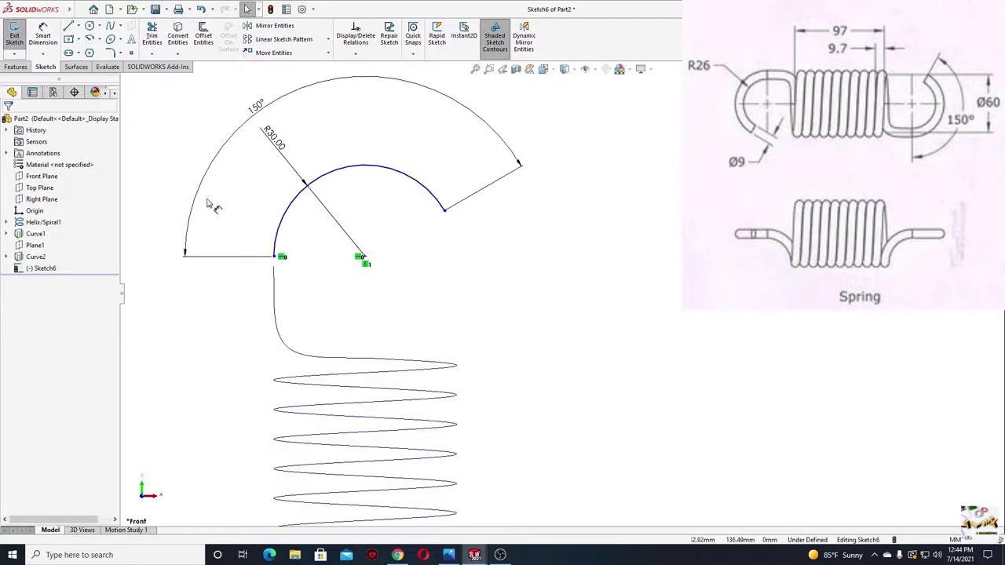
left_click(44, 35)
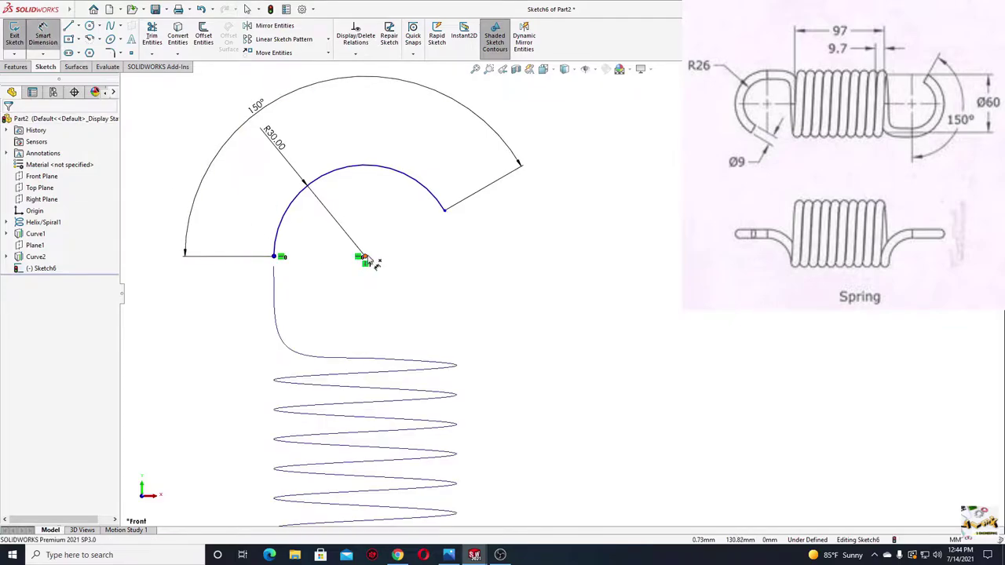
left_click(363, 260)
scroll(442, 406, "up", 3)
middle_click_drag(442, 406, 370, 328, "ctrl")
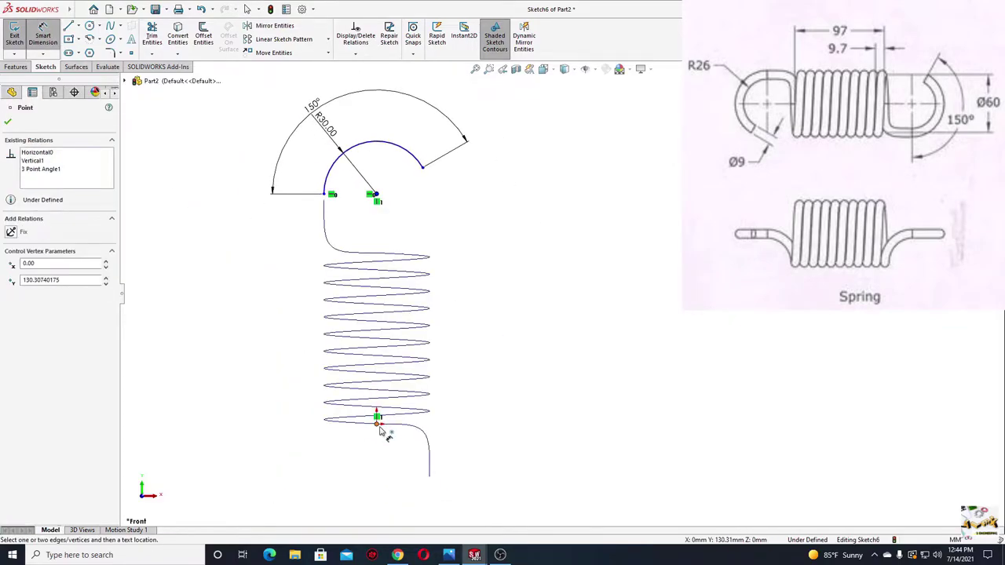
left_click(377, 421)
left_click(530, 307)
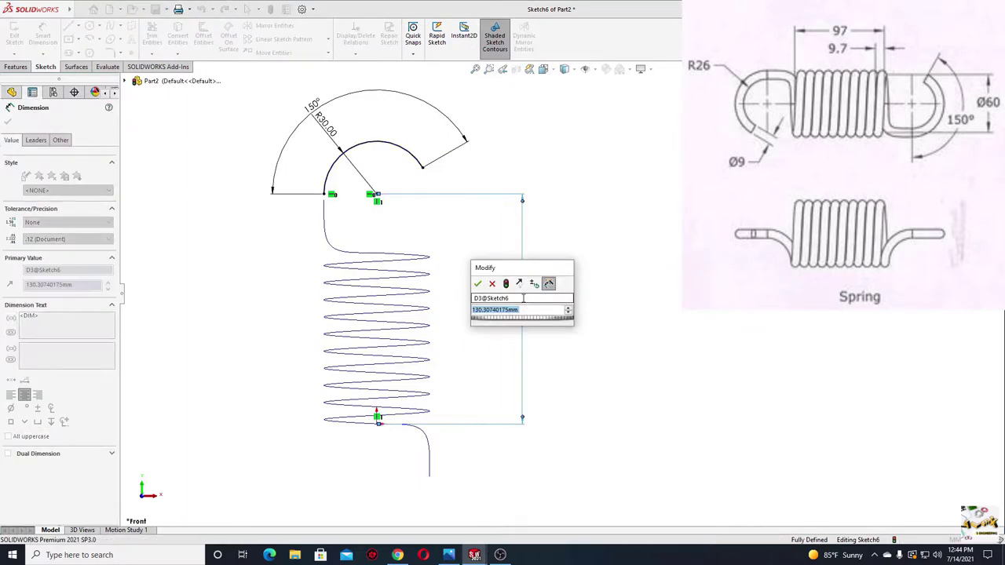
type("127")
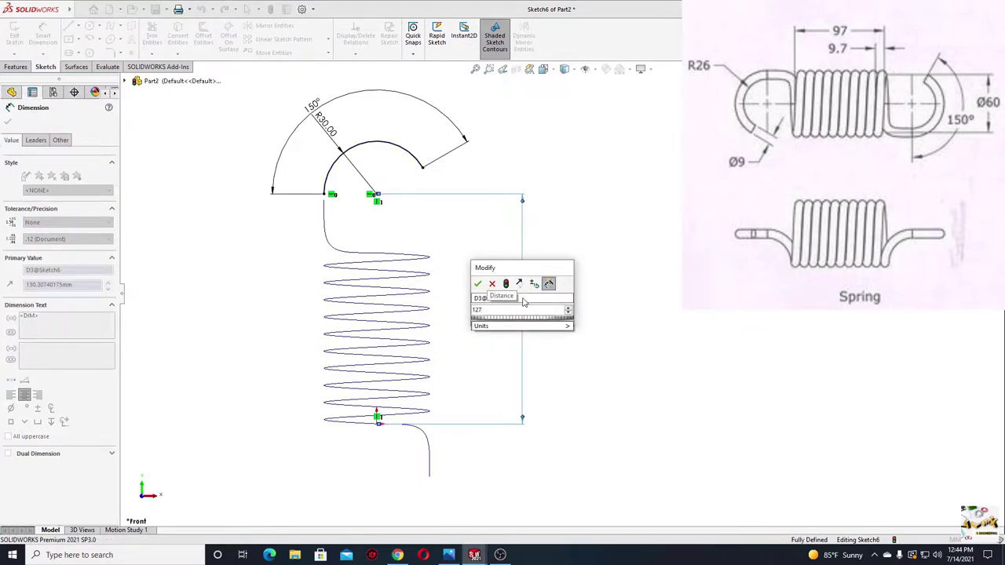
key("Return")
right_click(187, 250)
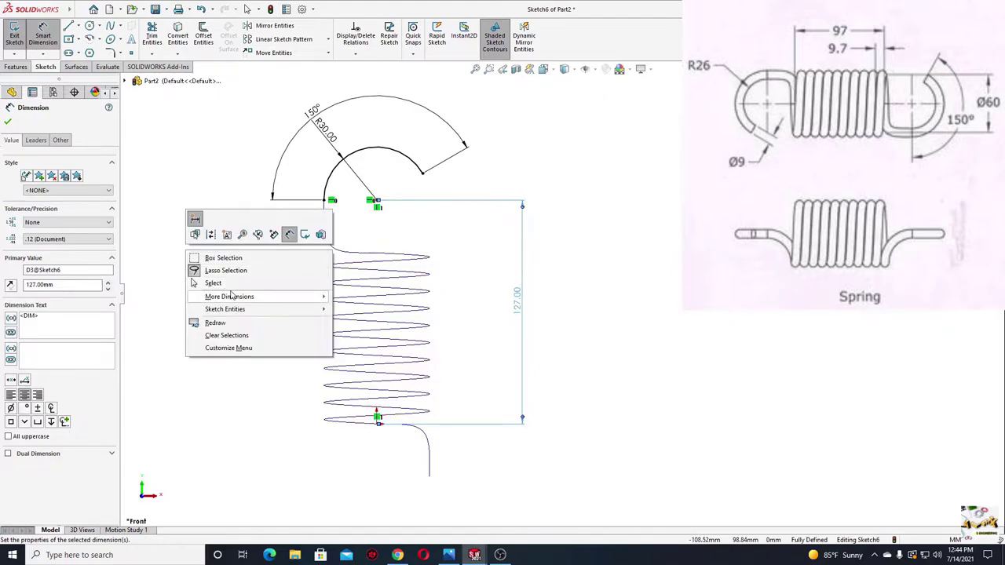
left_click(229, 284)
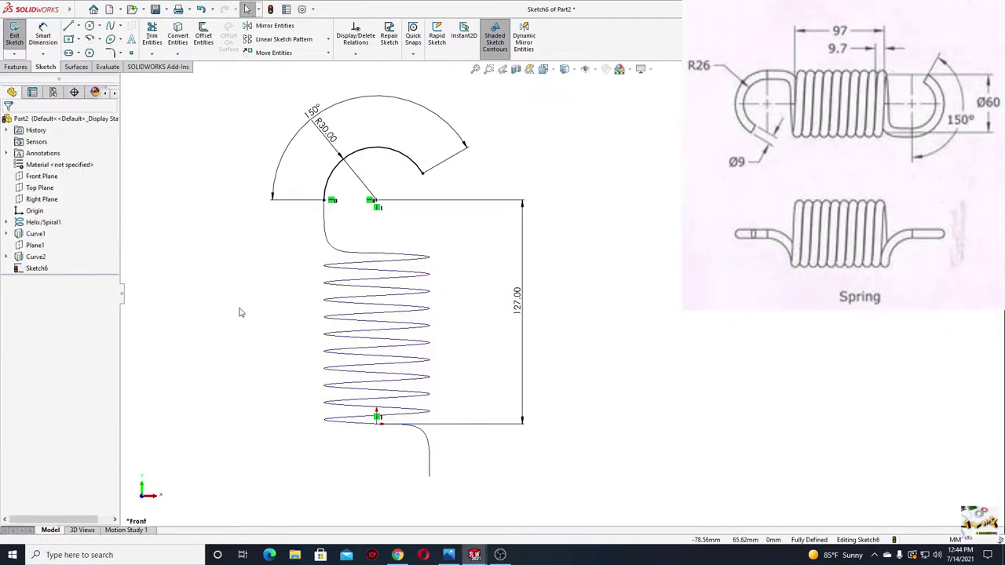
left_click(16, 43)
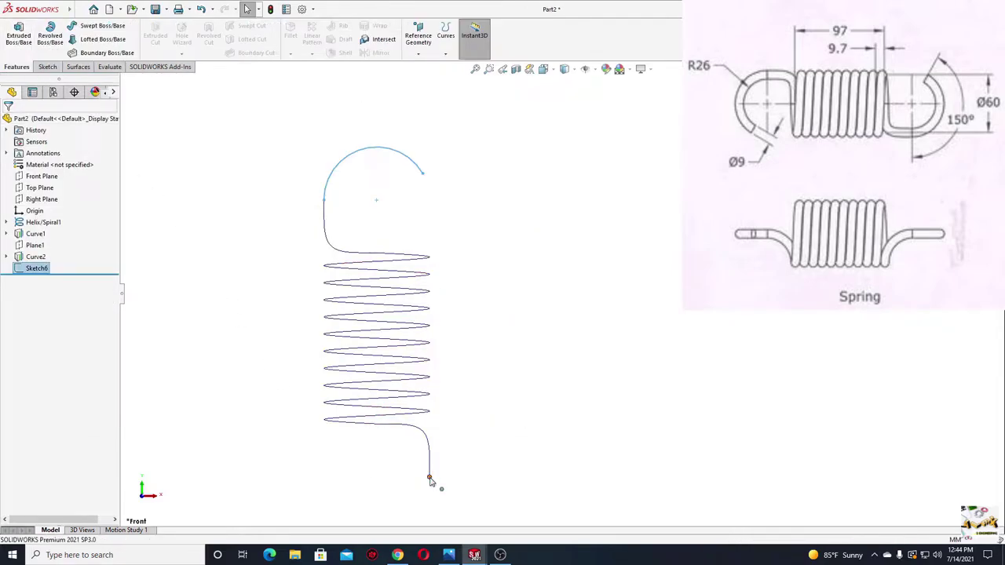
On a new Front Plane sketch, draw a centerpoint arc below the helix's lower end
middle_click_drag(430, 481, 404, 425, "ctrl")
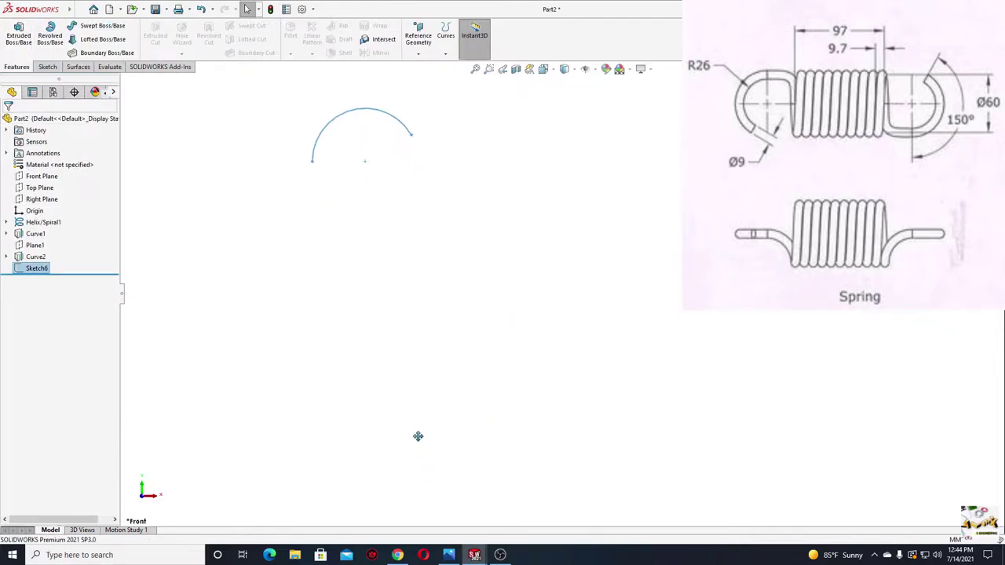
left_click(42, 176)
key("ctrl+8")
key("s")
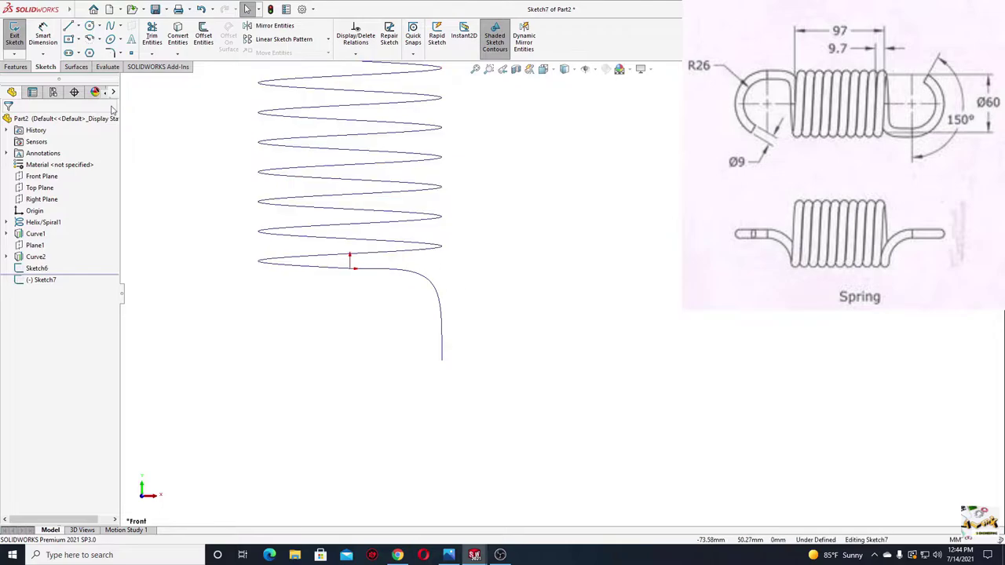
left_click(90, 39)
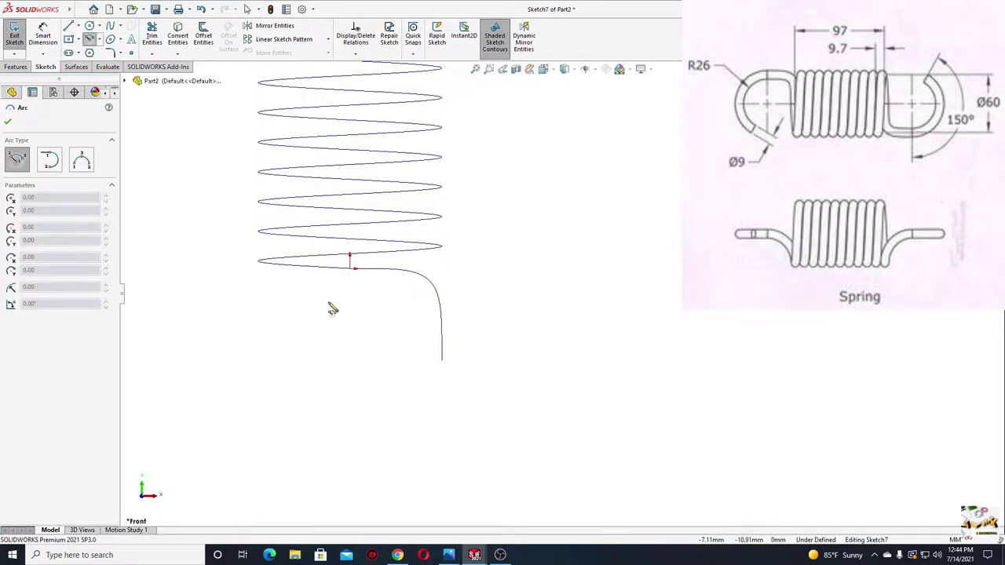
left_click(349, 363)
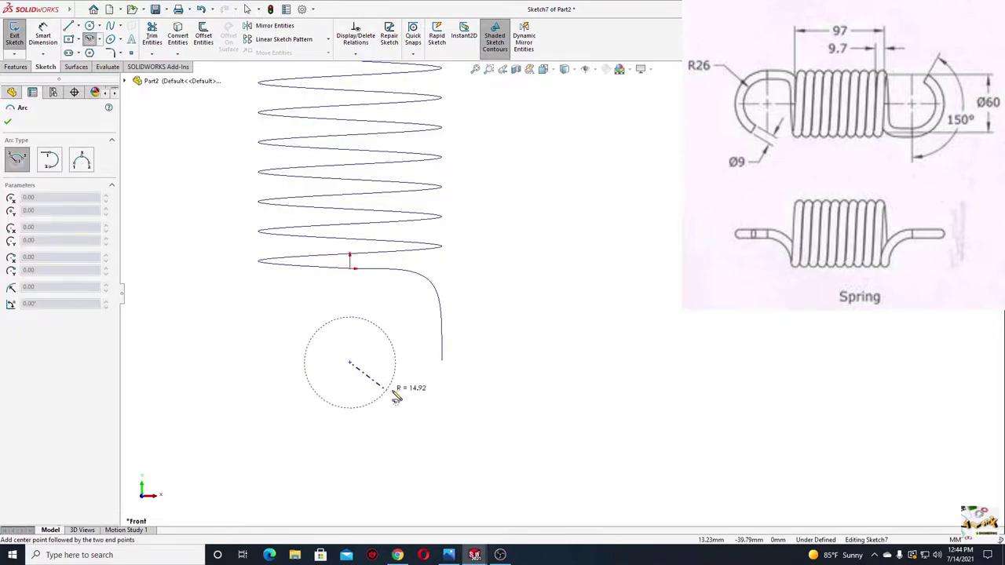
left_click(442, 367)
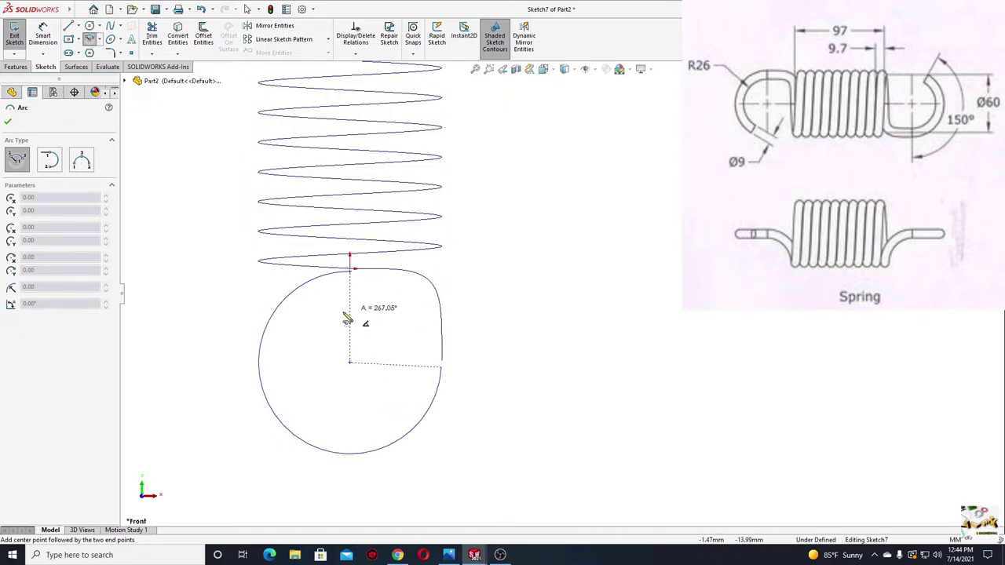
left_click(289, 423)
right_click(258, 382)
left_click(306, 396)
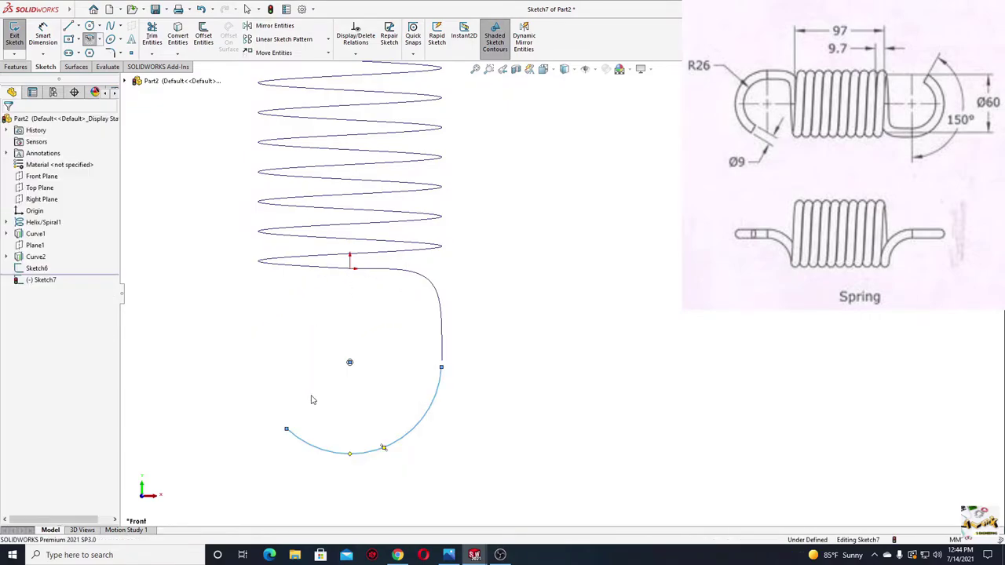
Make the arc centre horizontal with its upper endpoint and vertical with the helix end point
left_click(350, 363)
left_click(442, 368, "ctrl")
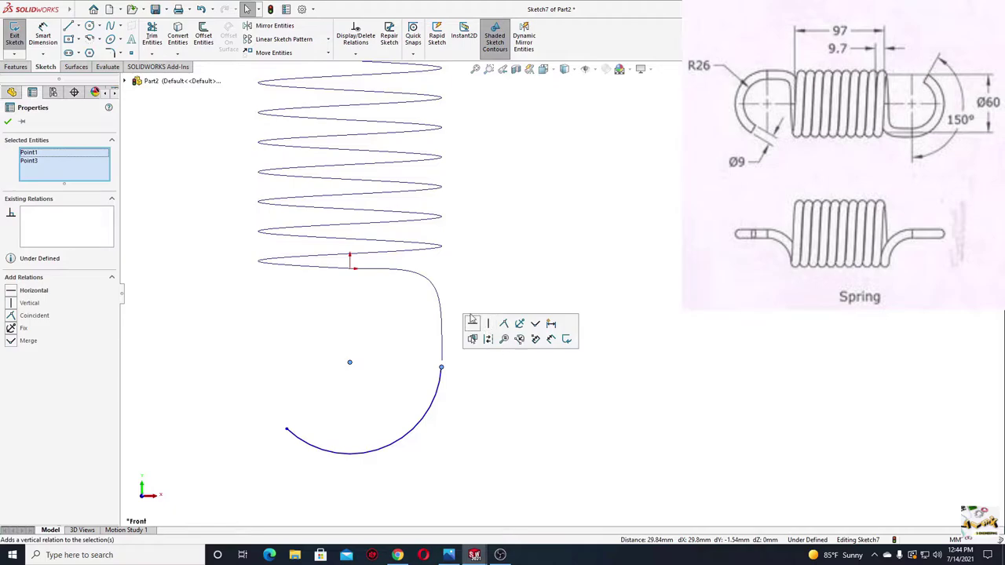
left_click(472, 324)
left_click(482, 293)
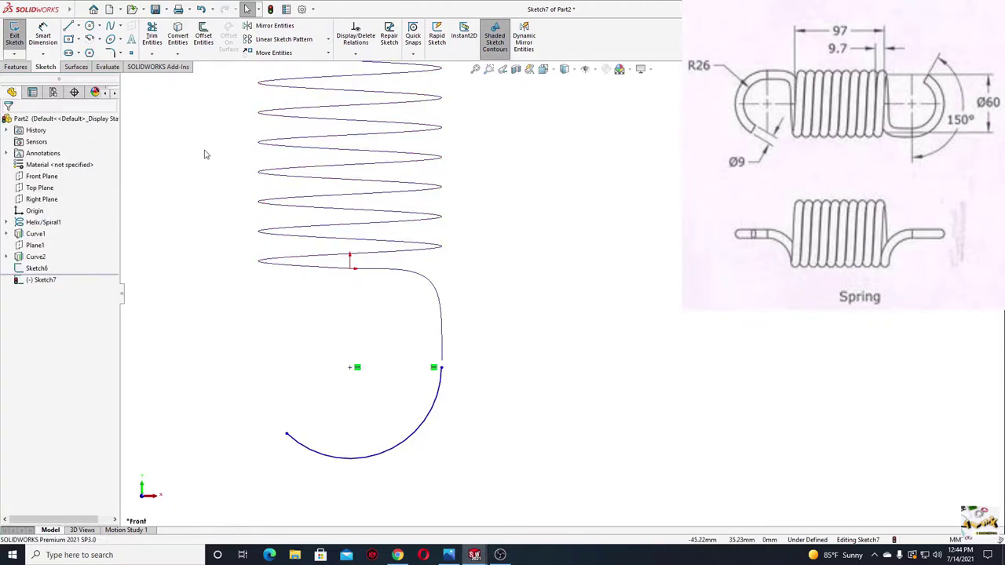
left_click(351, 368)
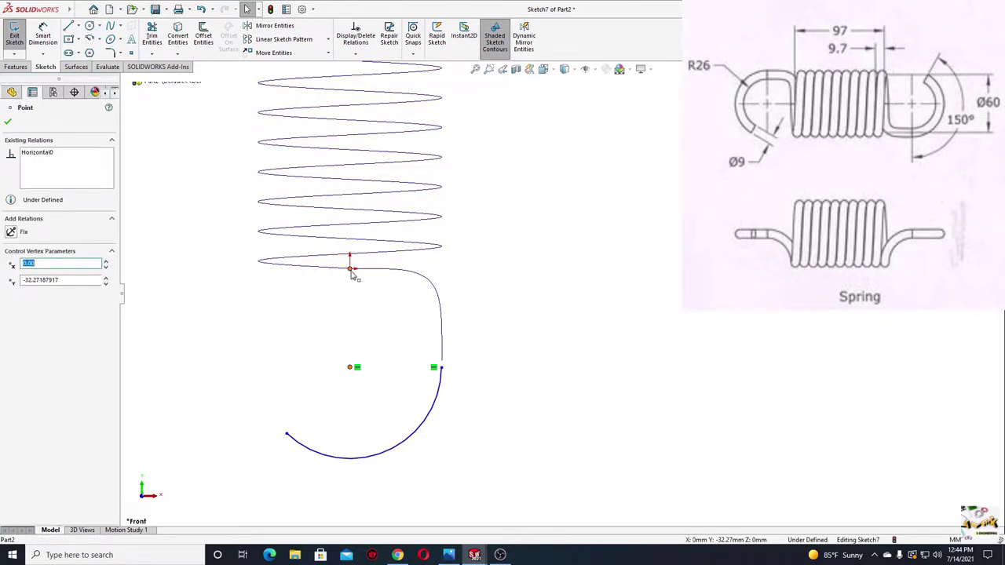
left_click(350, 269, "ctrl")
left_click(402, 229)
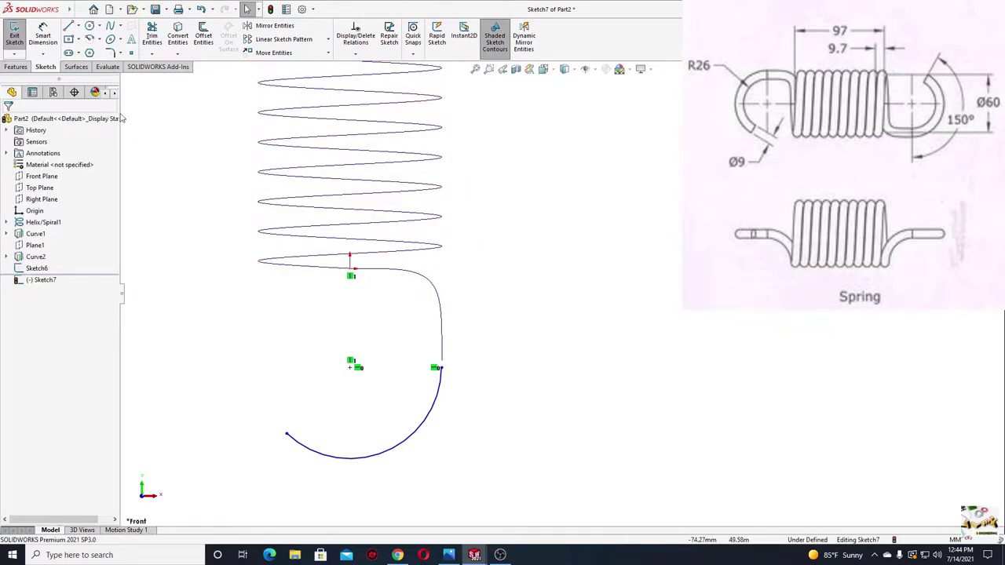
Dimension the lower arc radius to 30 and its three-point angle to 150°
left_click(43, 35)
left_click(419, 436)
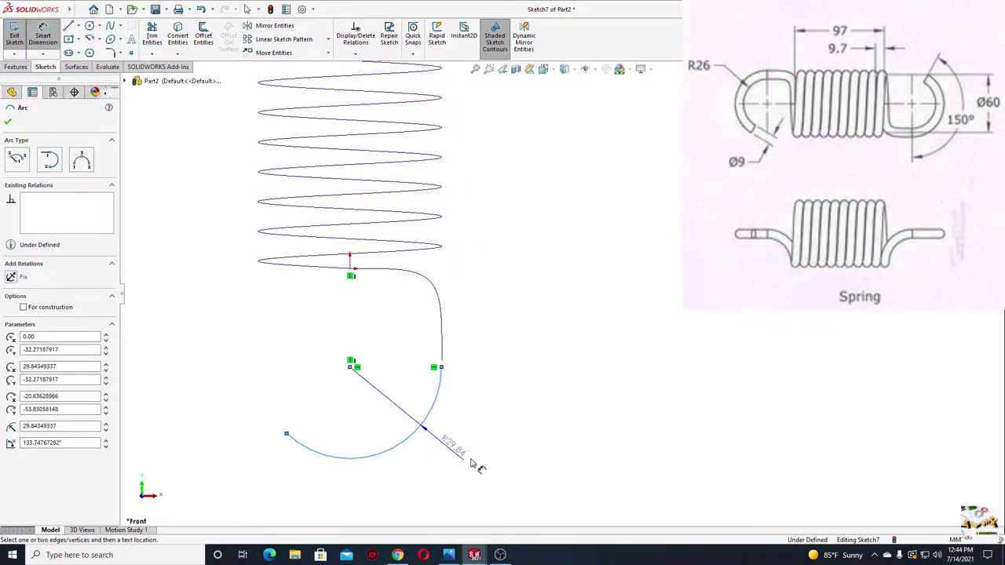
left_click(472, 463)
type("30")
key("Return")
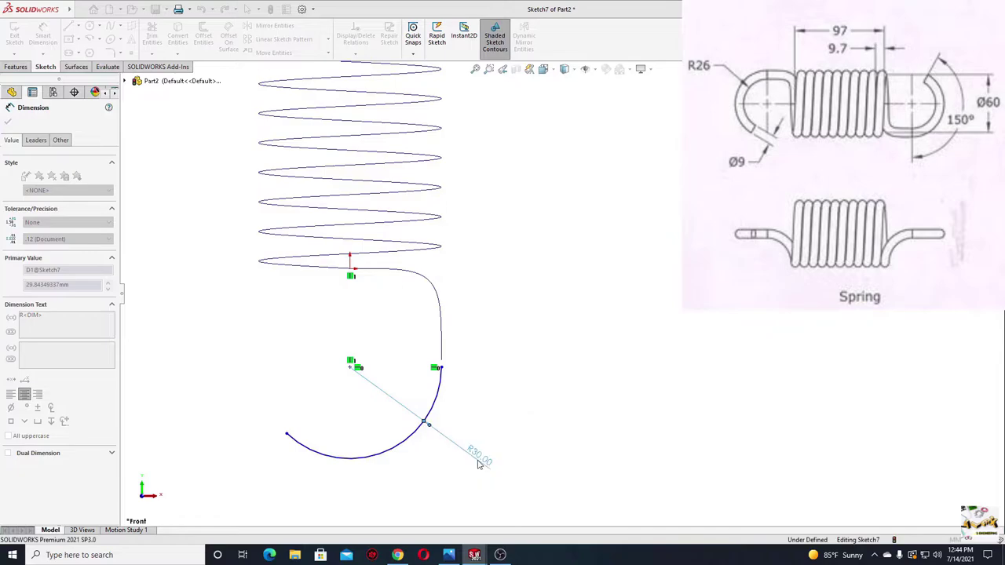
left_click(287, 435)
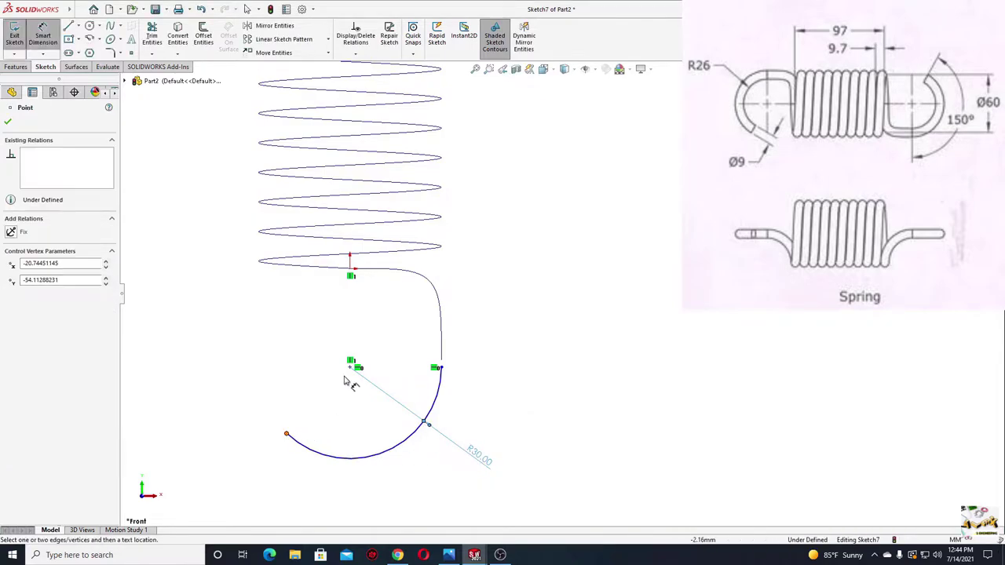
left_click(352, 367)
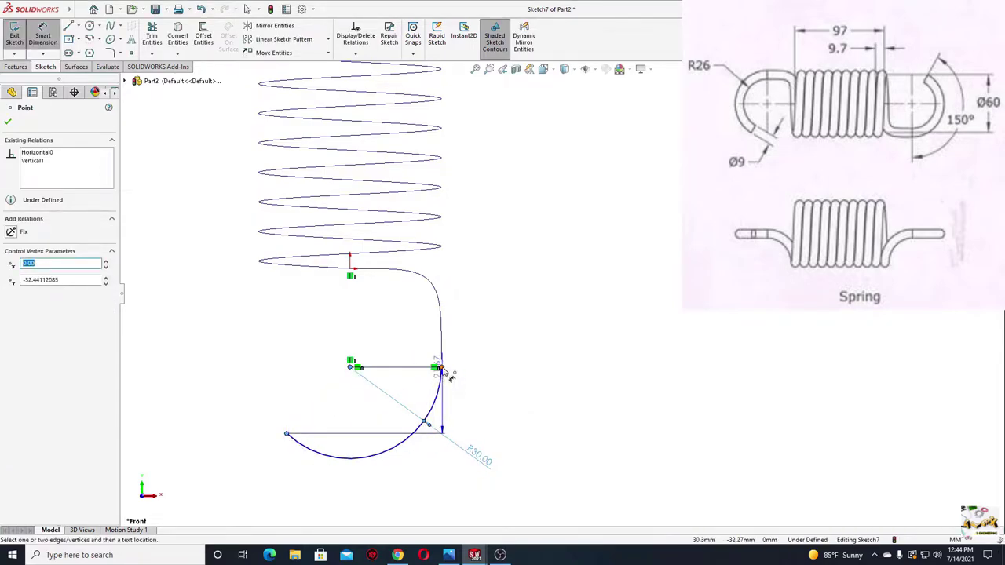
left_click(441, 368)
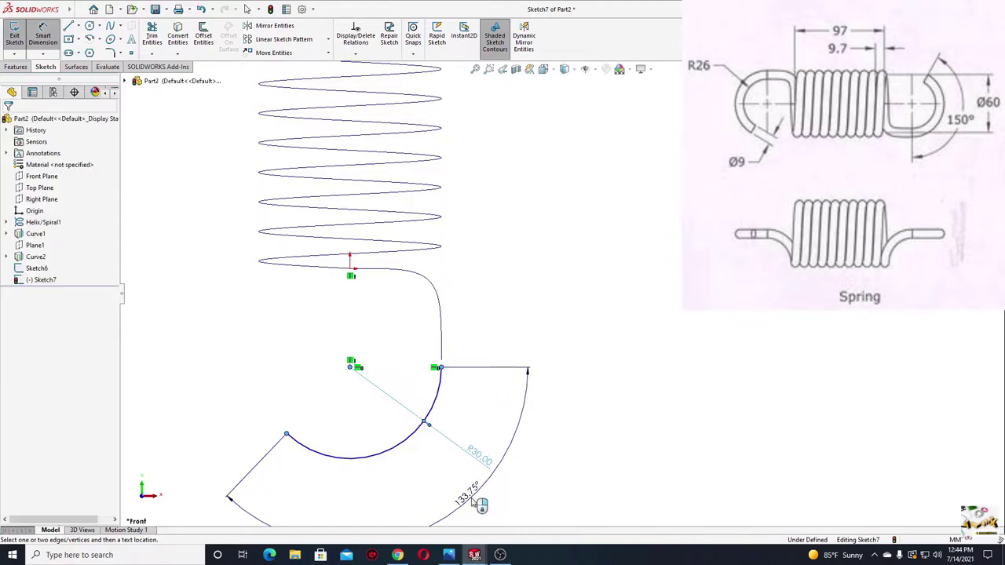
left_click(476, 501)
type("150")
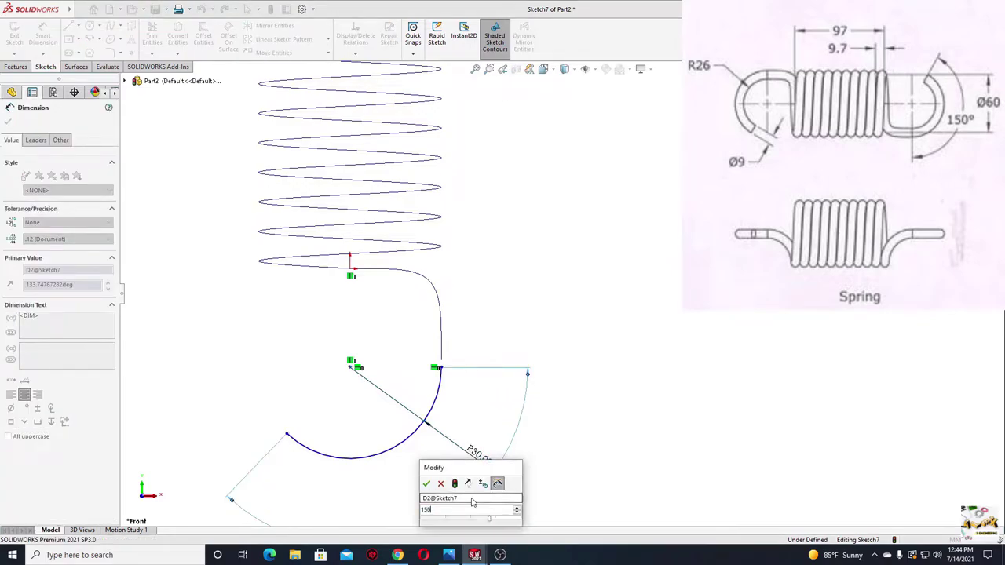
key("Return")
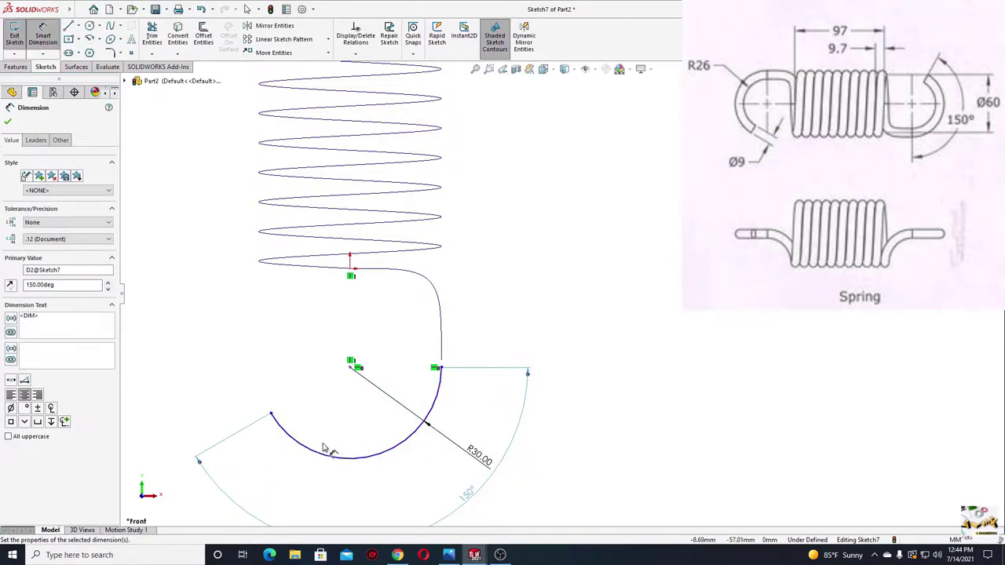
Dimension the arc centre 30 mm vertically below the helix end point
left_click(351, 368)
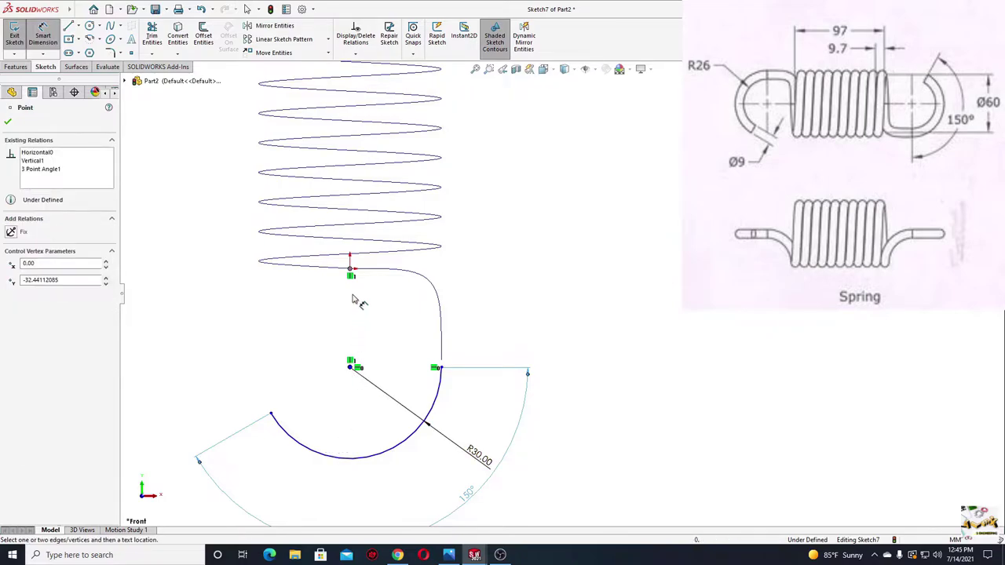
left_click(350, 269)
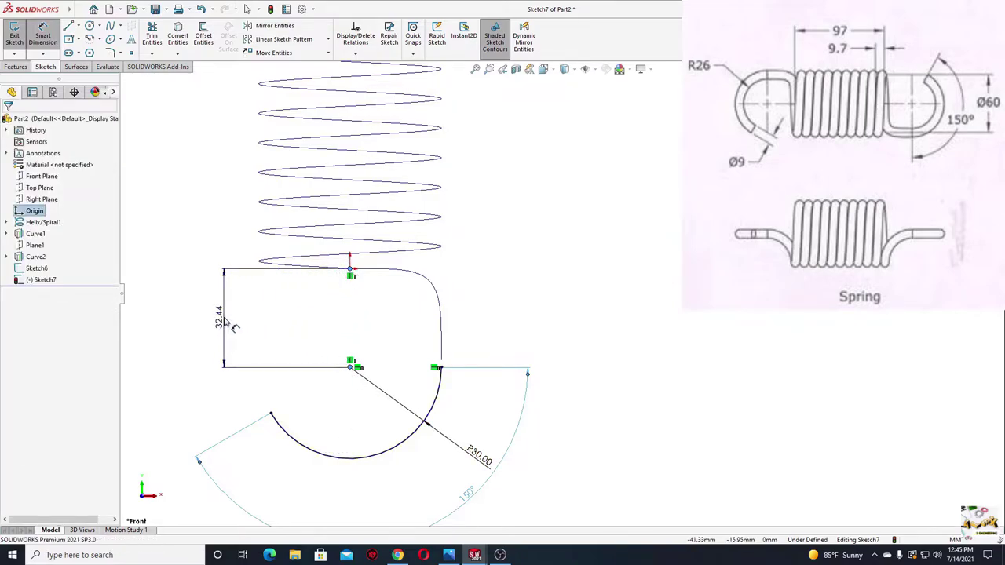
left_click(224, 322)
key("Return")
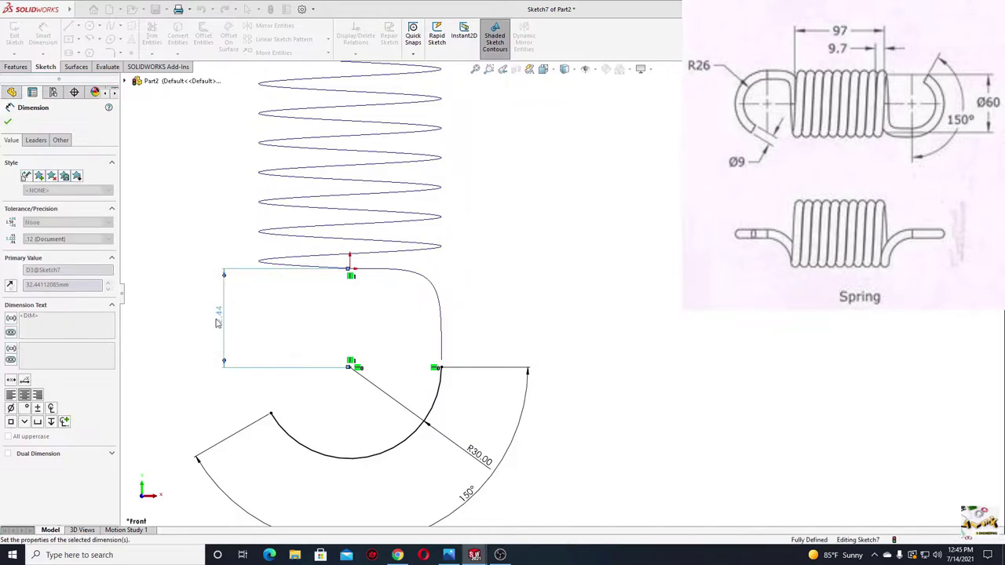
right_click(476, 261)
scroll(505, 293, "up", 3)
scroll(504, 292, "up", 1)
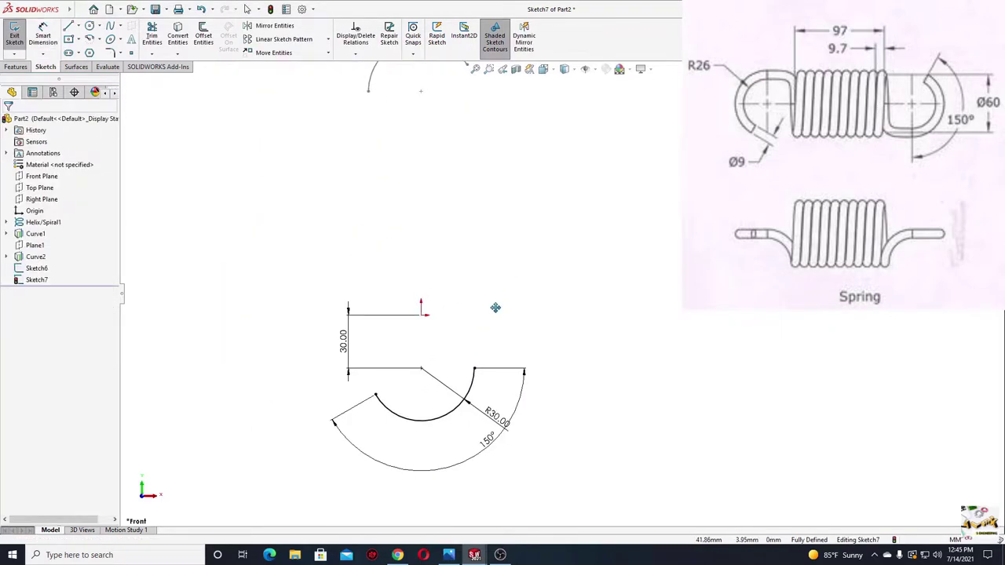
middle_click_drag(512, 290, 458, 329, "ctrl")
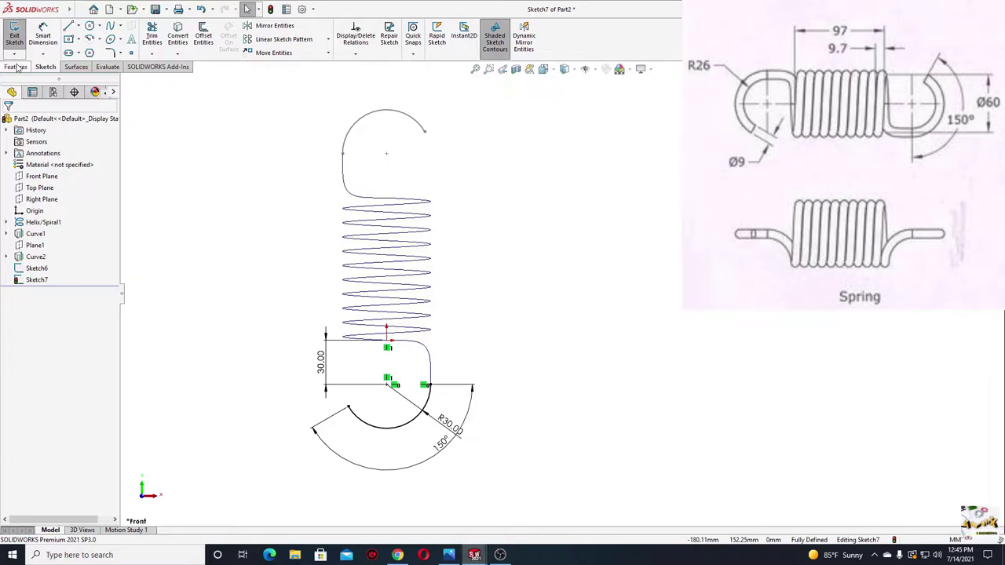
Exit Sketch7 and recentre the completed spring path with both hooks in view
left_click(14, 38)
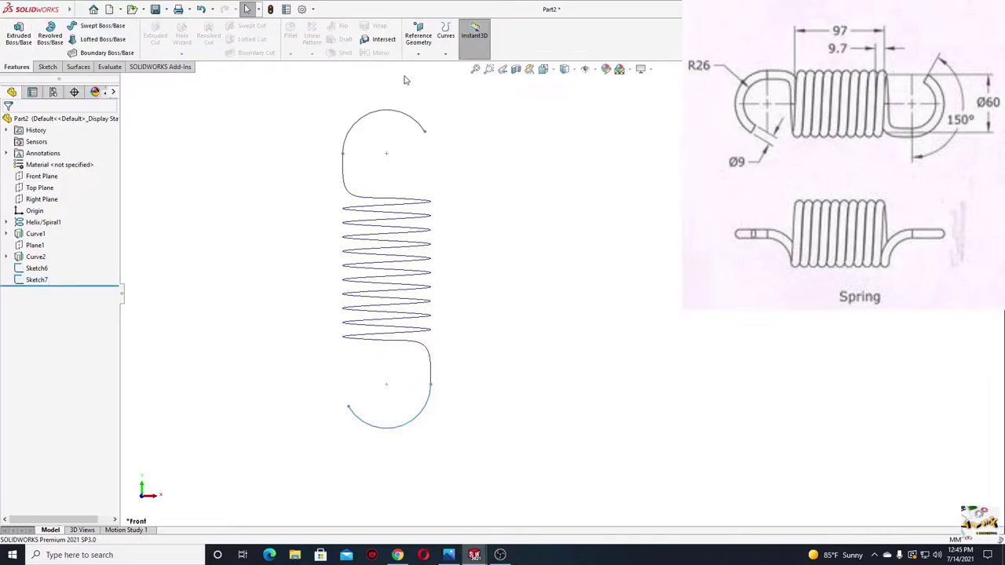
left_click(446, 57)
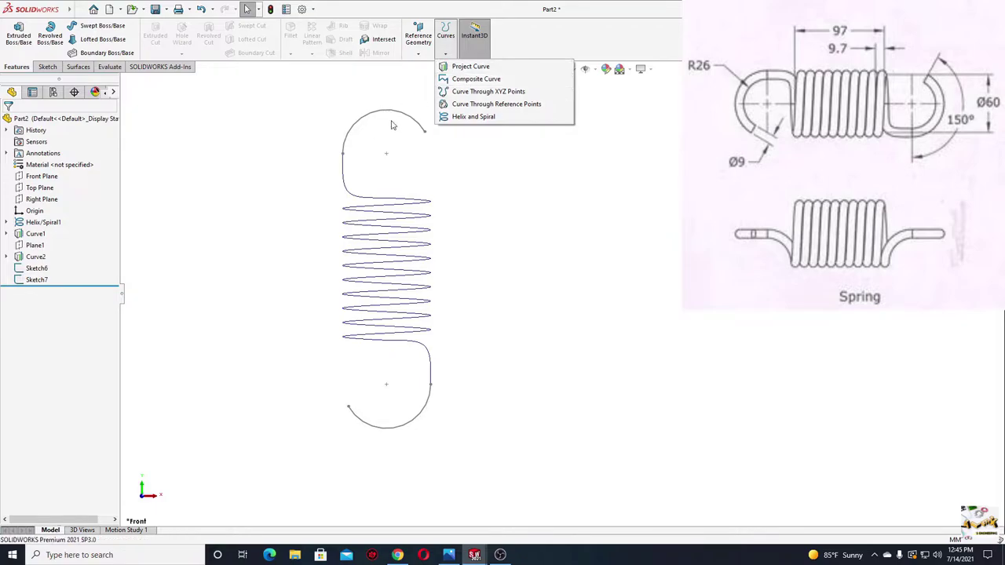
left_click(495, 378)
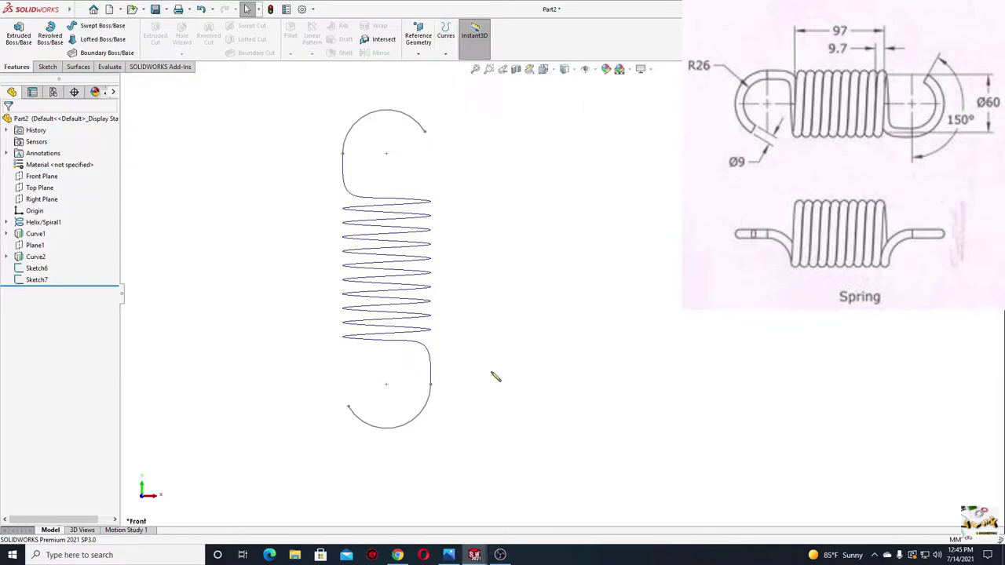
middle_click_drag(461, 343, 416, 392, "ctrl")
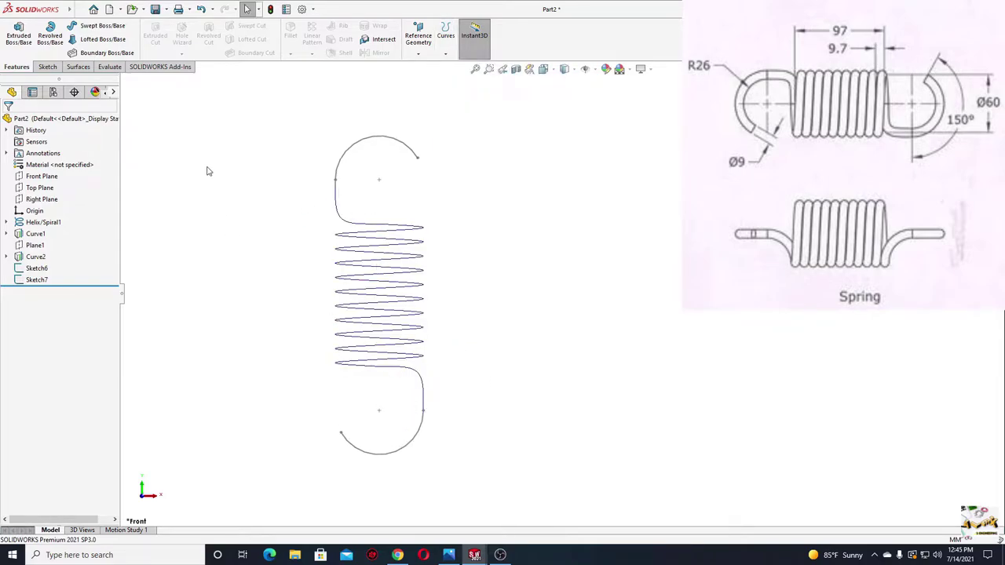
Start a Swept Boss/Base with a 10 mm circular profile, ready for path selection
left_click(106, 29)
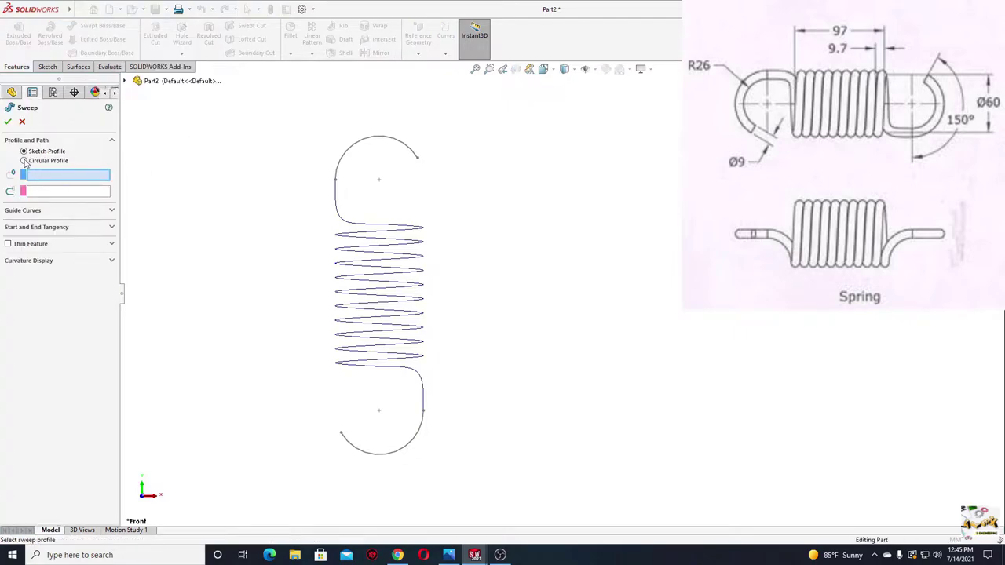
left_click(24, 161)
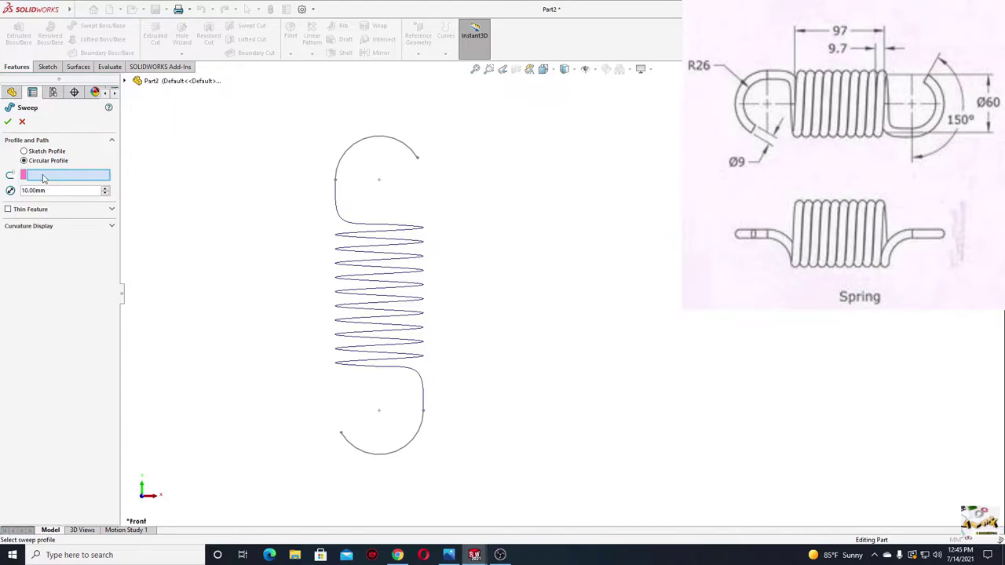
left_click(43, 179)
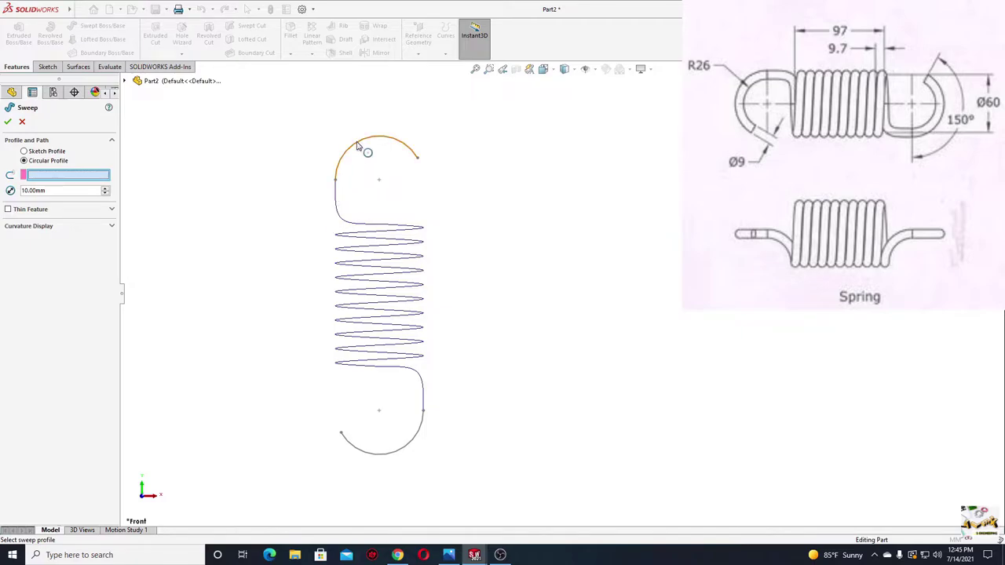
Try the upper hook arc and connecting curve as the sweep path, then cancel the Sweep
left_click(358, 146)
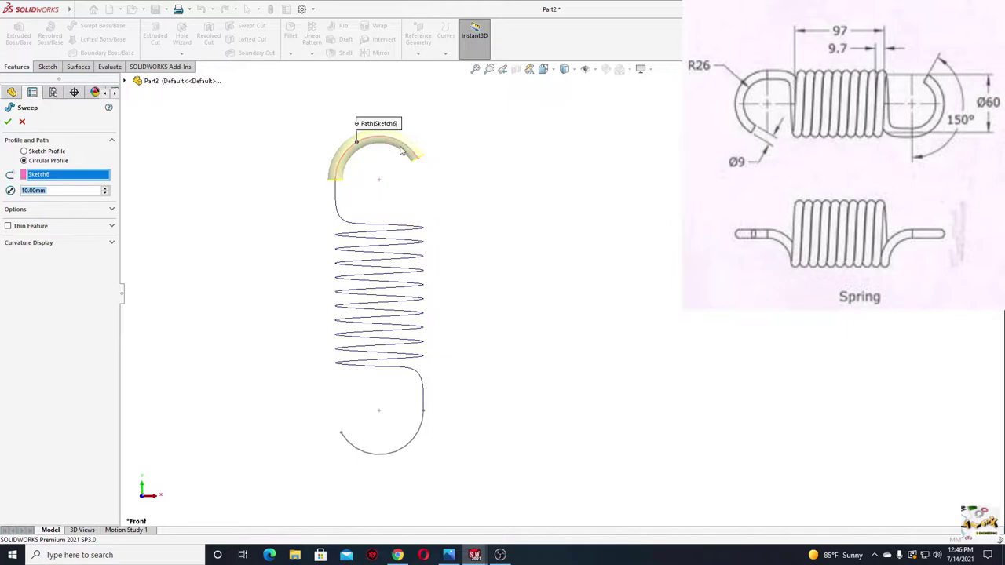
right_click(45, 175)
left_click(66, 194)
left_click(336, 199)
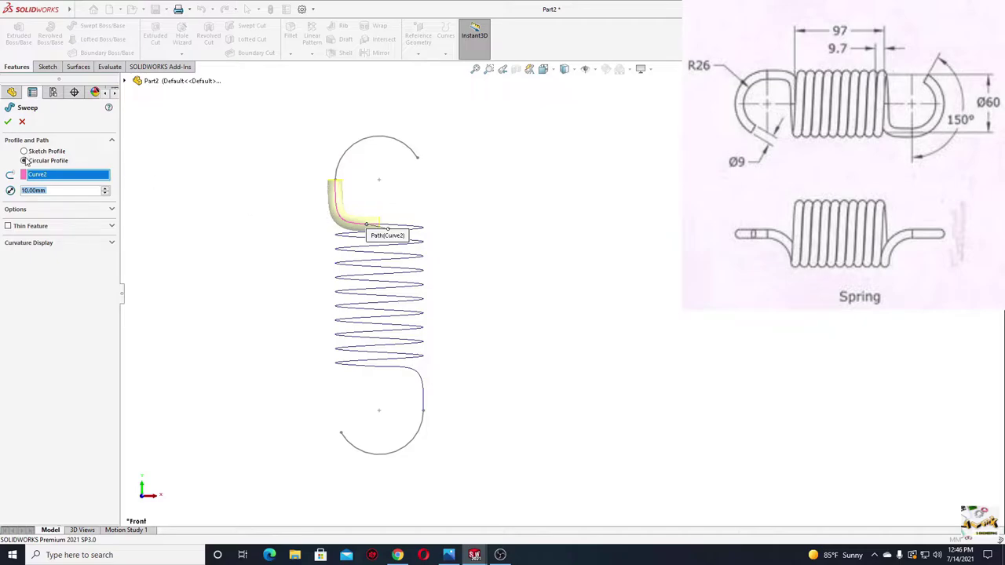
left_click(23, 123)
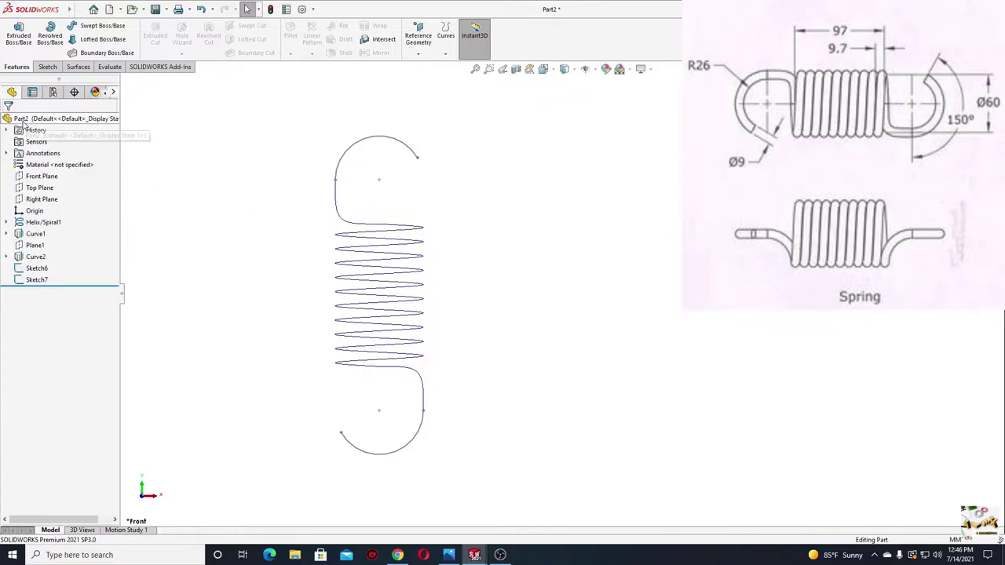
Join both hook arcs, both connecting curves and the helix into one Composite Curve
left_click(446, 35)
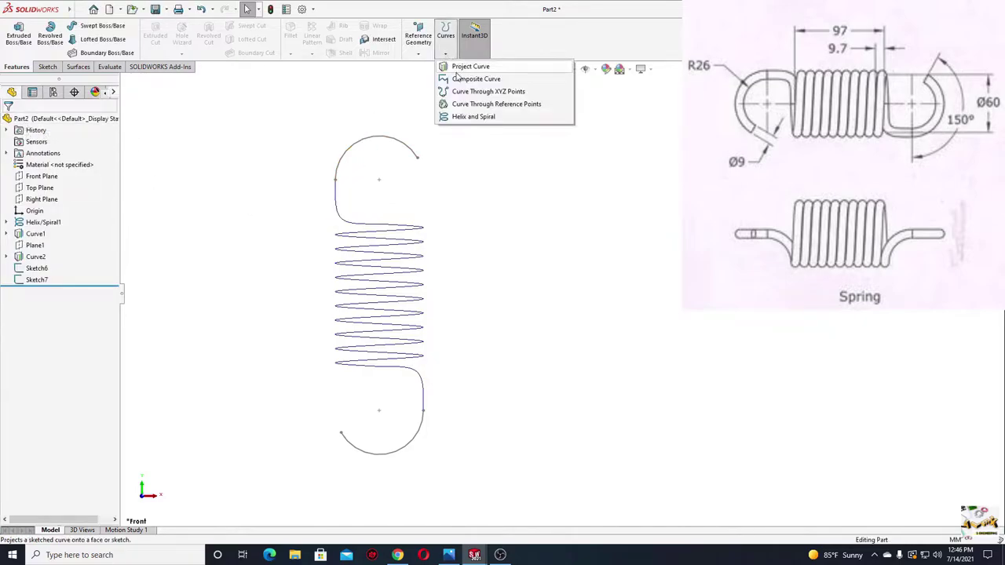
left_click(461, 79)
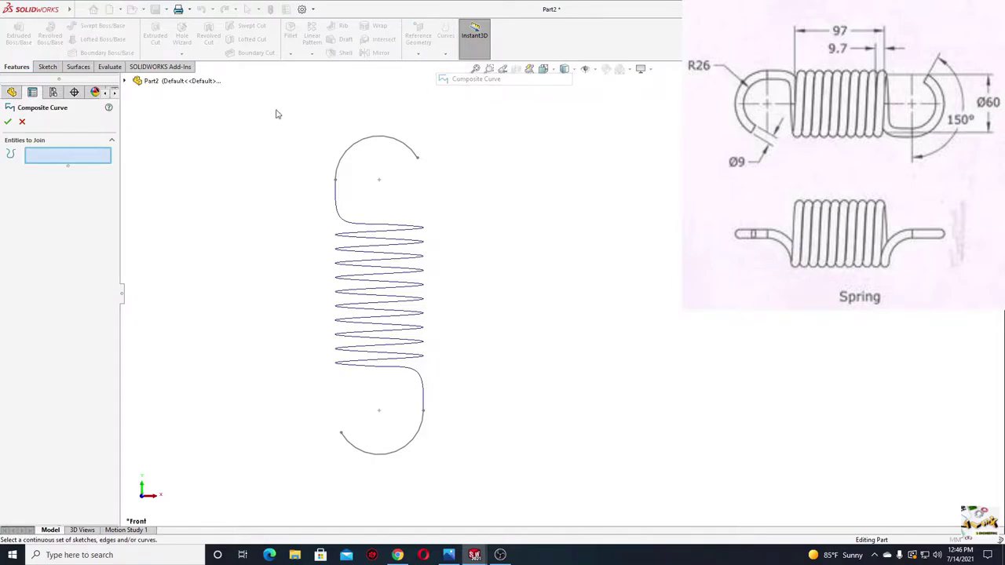
left_click(348, 150)
left_click(337, 206)
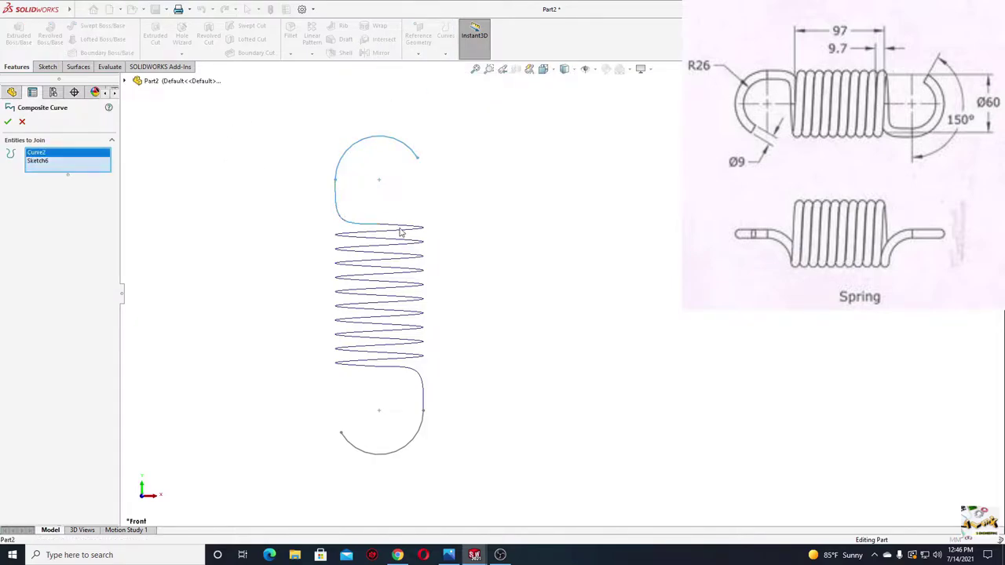
left_click(406, 229)
left_click(420, 384)
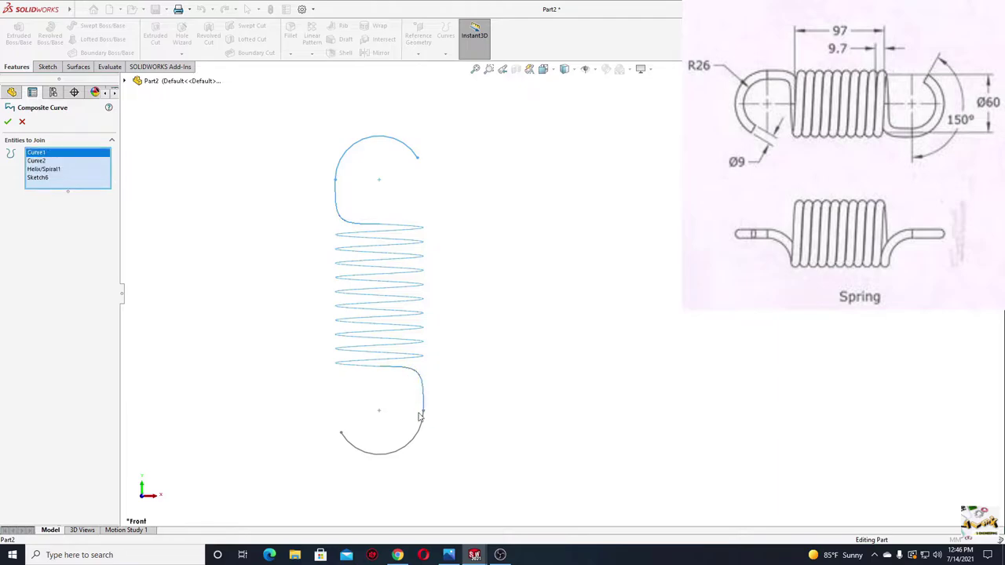
left_click(421, 425)
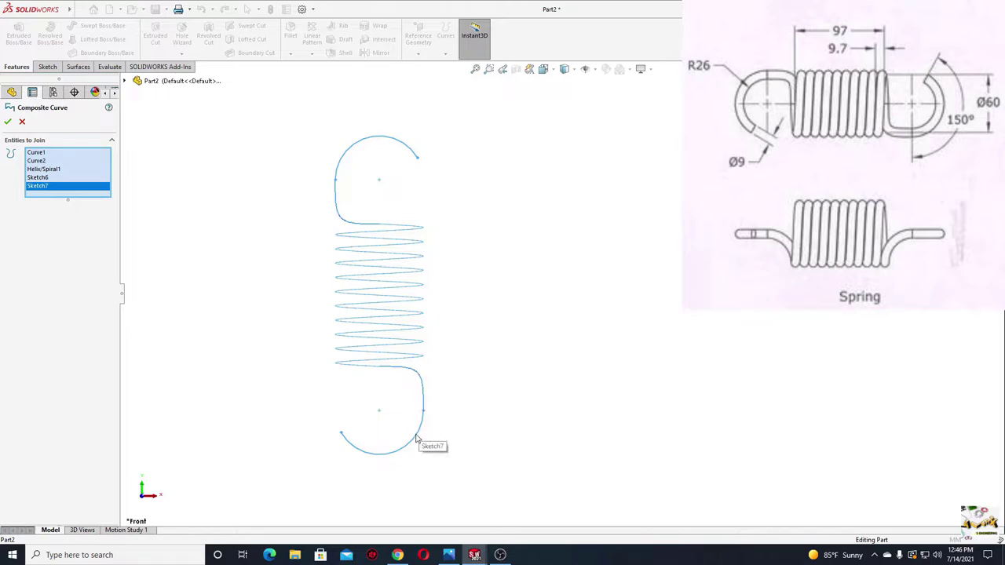
left_click(7, 123)
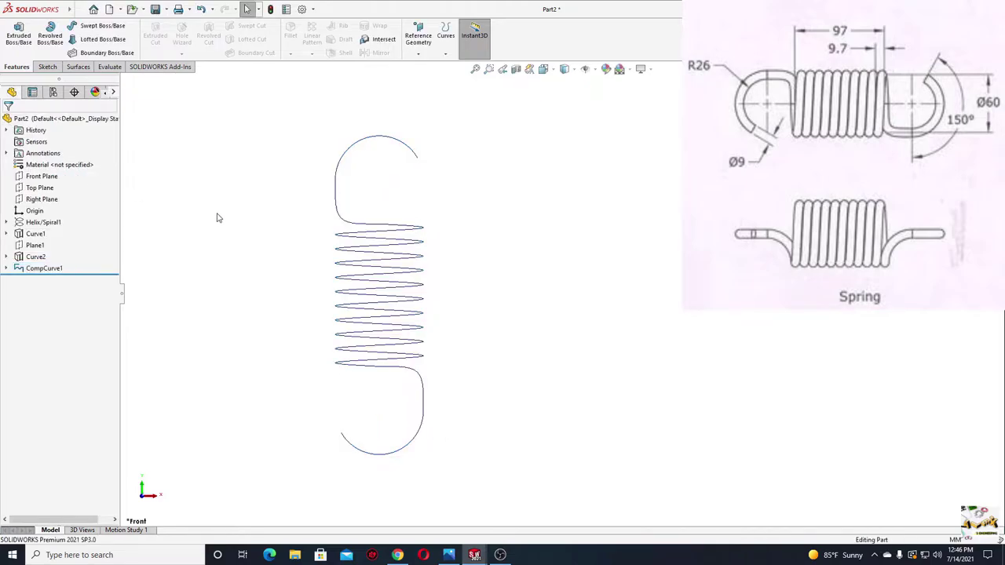
Sweep a 9 mm diameter circular profile along CompCurve1 to create the solid spring
left_click(363, 236)
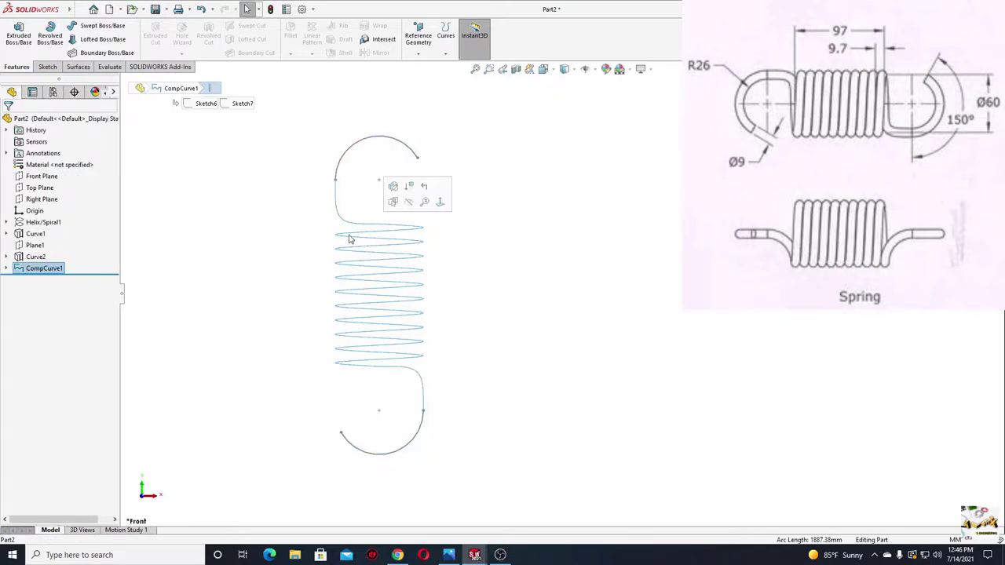
left_click(251, 262)
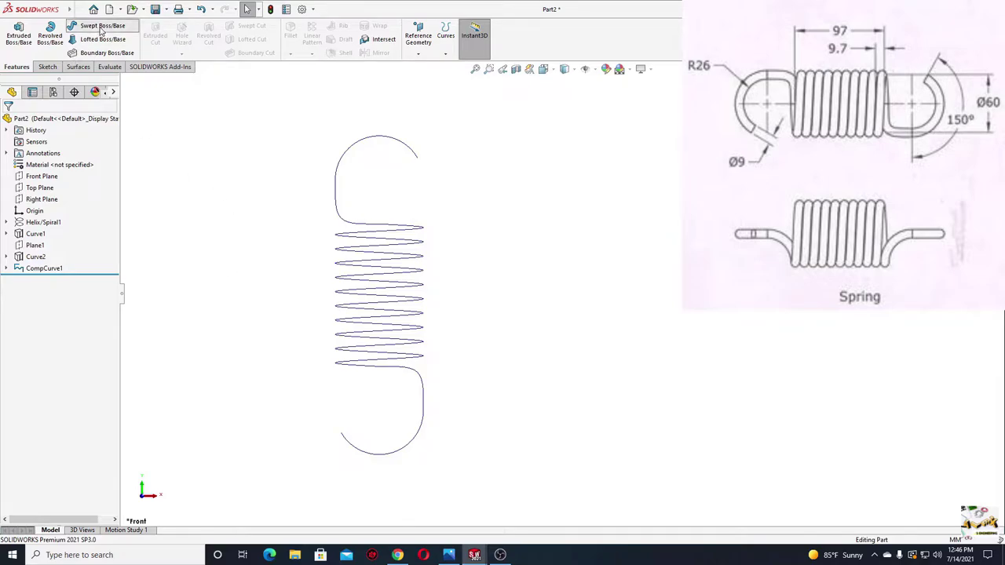
left_click(99, 26)
left_click(24, 161)
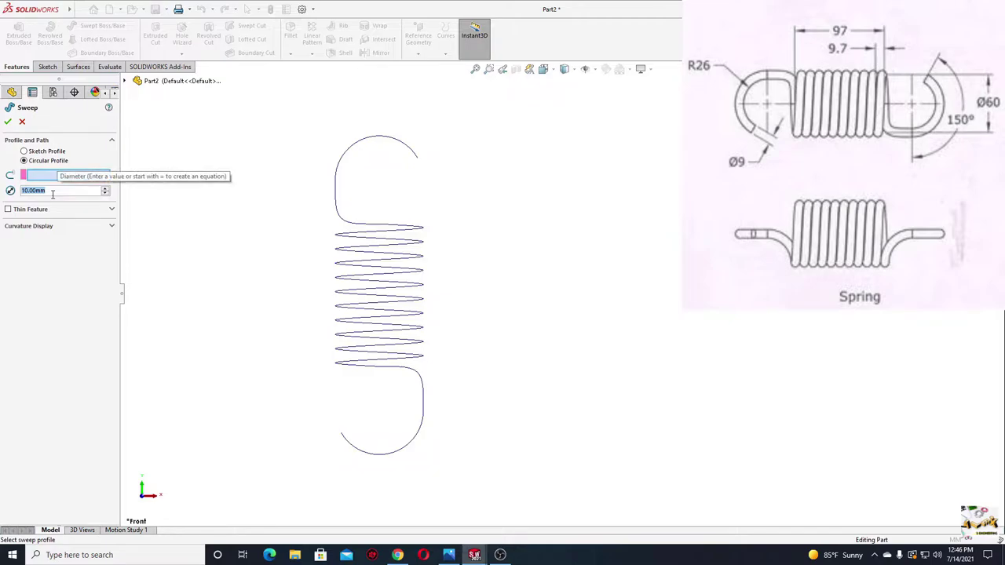
type("9")
key("Return")
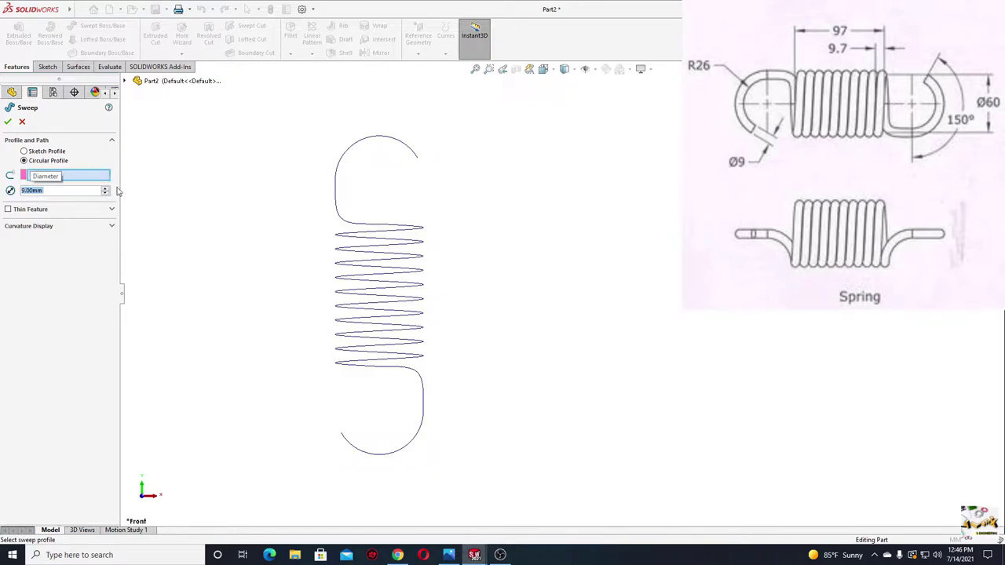
left_click(349, 148)
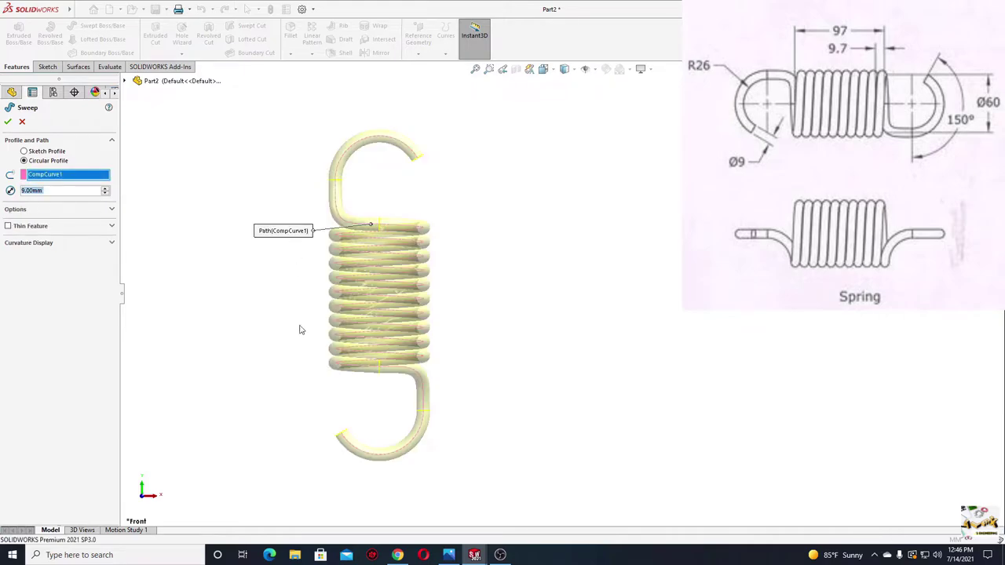
mouse_move(298, 329)
middle_mouse_down()
mouse_move(160, 313)
mouse_move(366, 344)
mouse_move(288, 339)
middle_mouse_up()
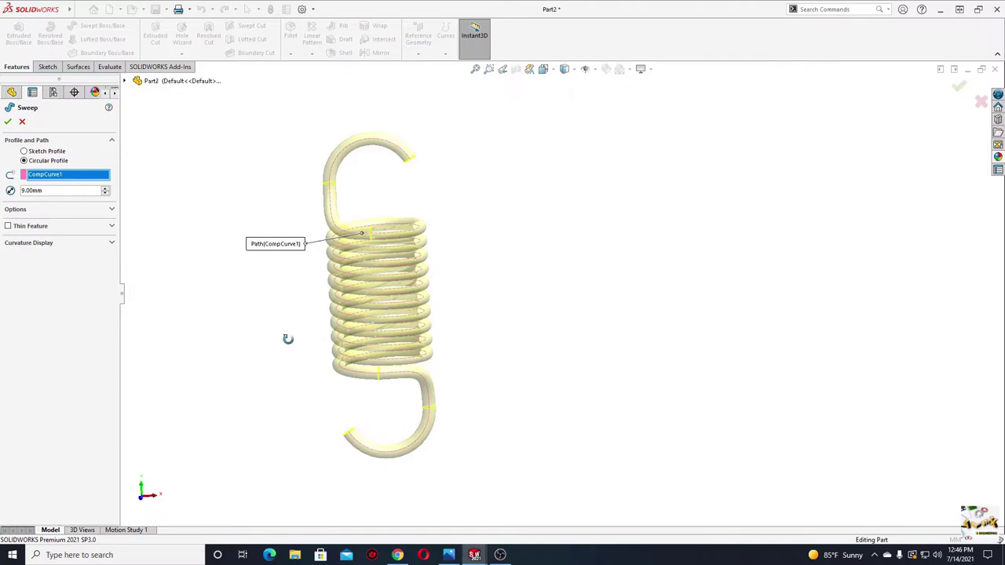
left_click(8, 121)
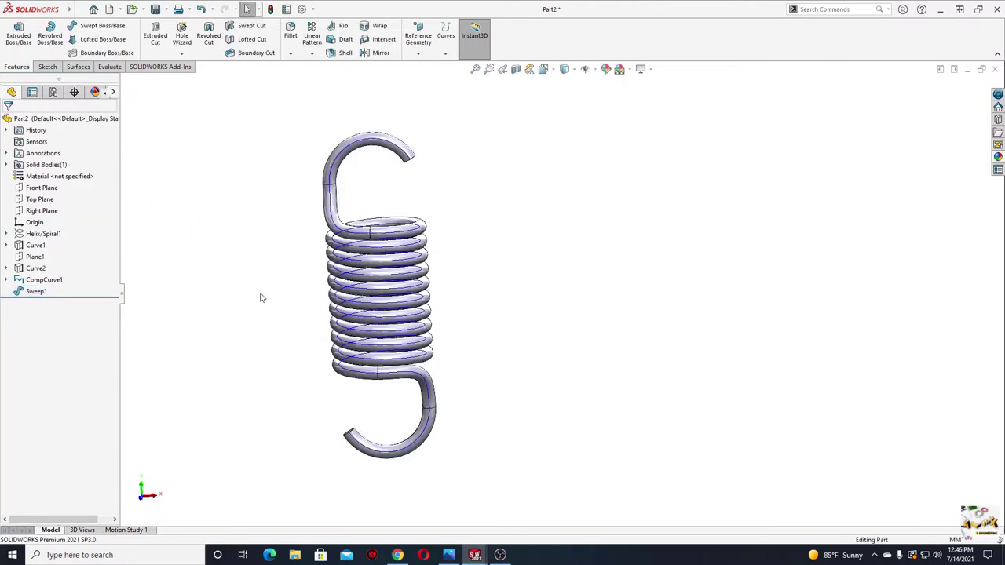
Orbit the finished spring to a tilted 3D view
right_click(47, 287)
left_click(56, 270)
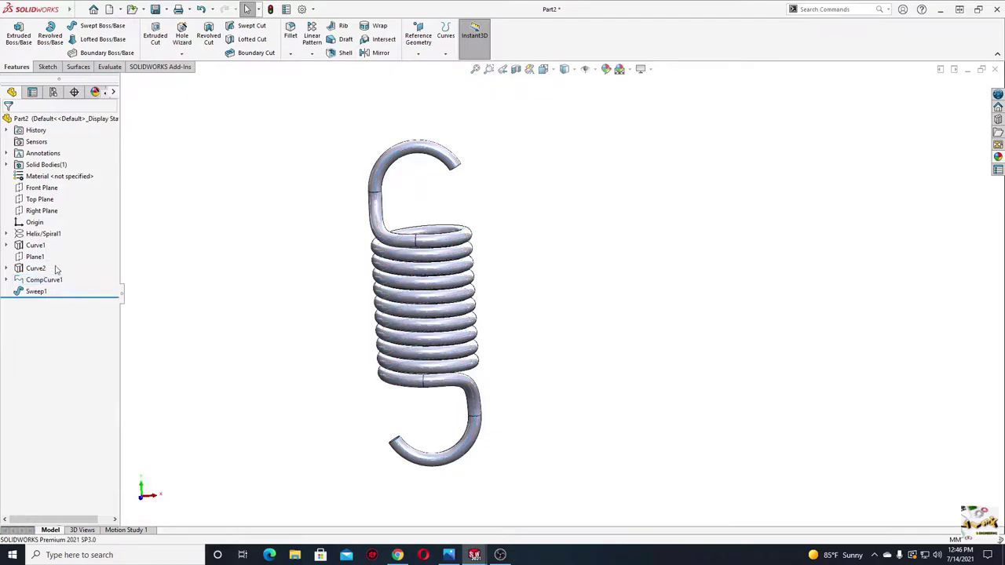
mouse_move(360, 382)
middle_mouse_down()
mouse_move(303, 157)
mouse_move(307, 296)
mouse_move(382, 205)
mouse_move(481, 288)
mouse_move(565, 298)
mouse_move(662, 197)
mouse_move(683, 312)
mouse_move(512, 452)
mouse_move(487, 384)
middle_mouse_up()
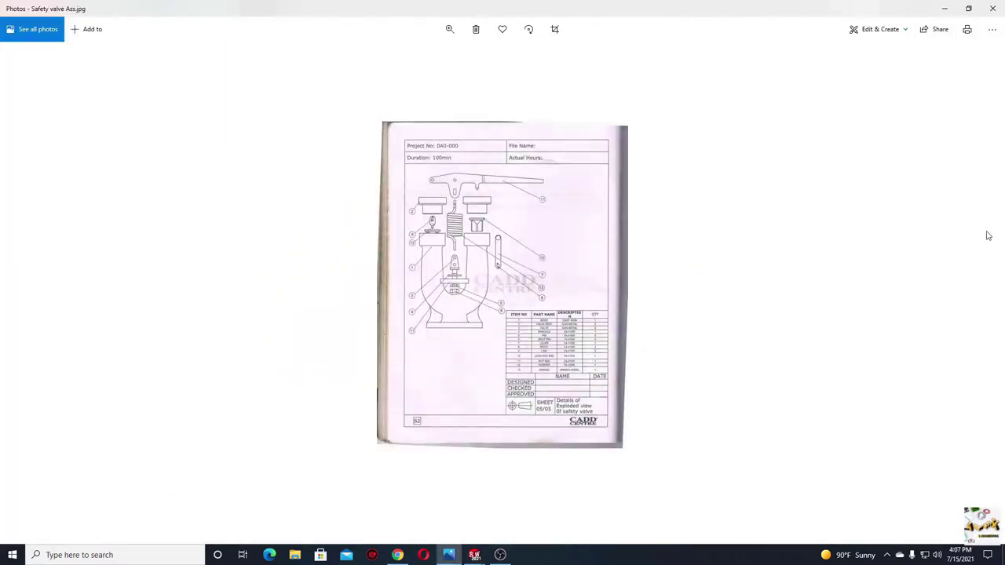
Advance Photos to the next detail drawing sheet, then shrink the viewer window
left_click(980, 285)
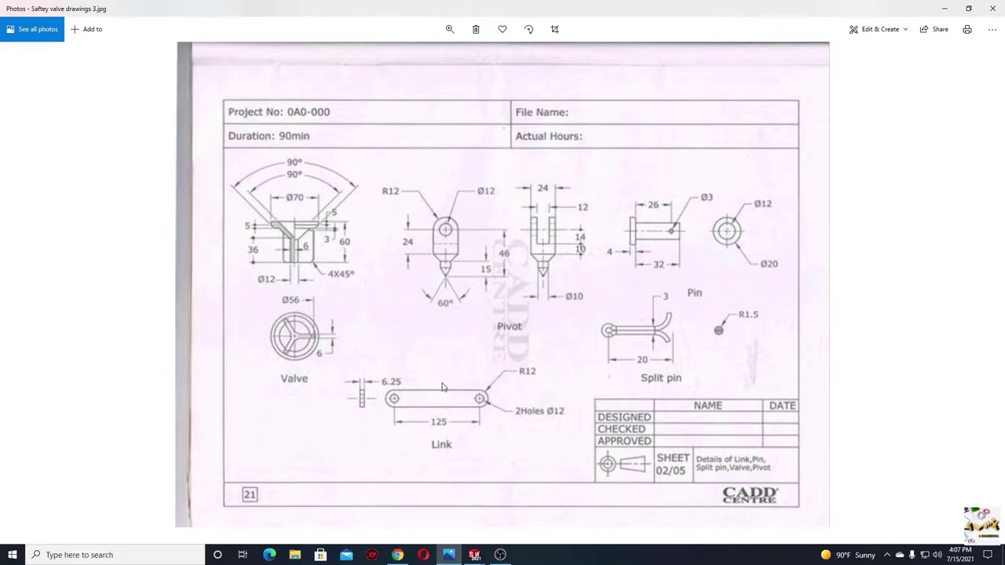
left_click(969, 9)
Review the finished Pivot, Link and Pin parts, then start a new Part document
left_click(741, 126)
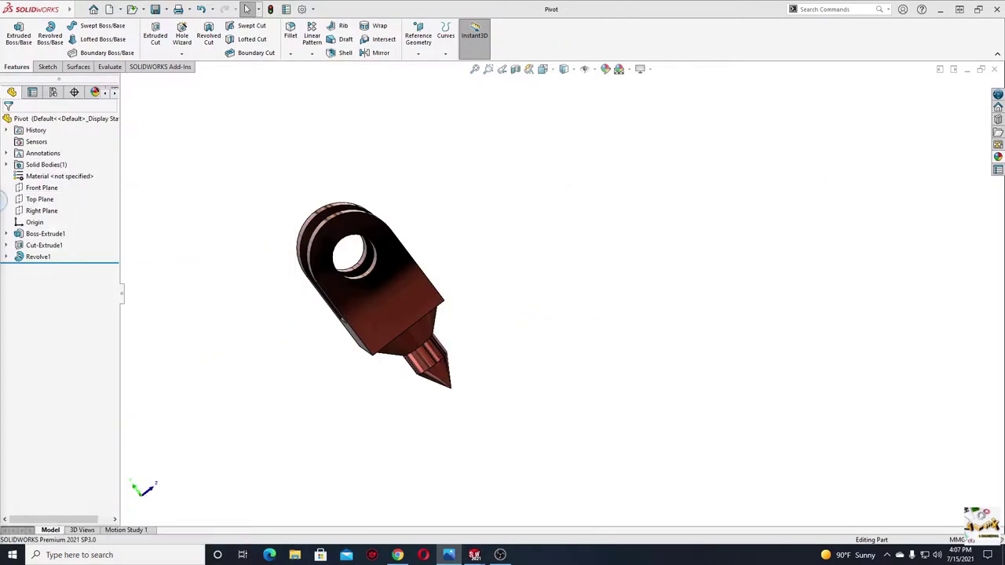
mouse_move(456, 353)
middle_mouse_down()
mouse_move(451, 328)
mouse_move(451, 345)
mouse_move(497, 393)
middle_mouse_up()
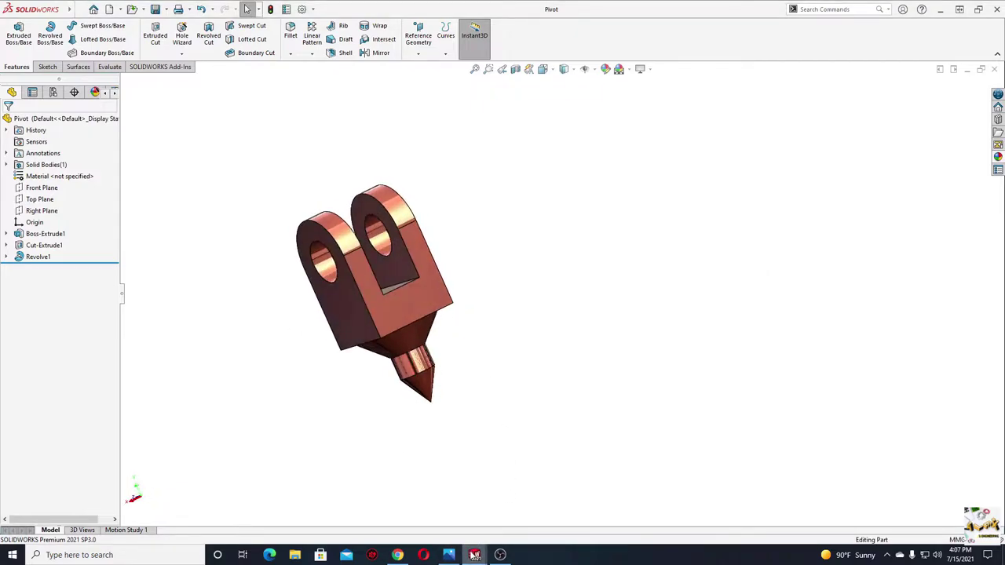
left_click(349, 518)
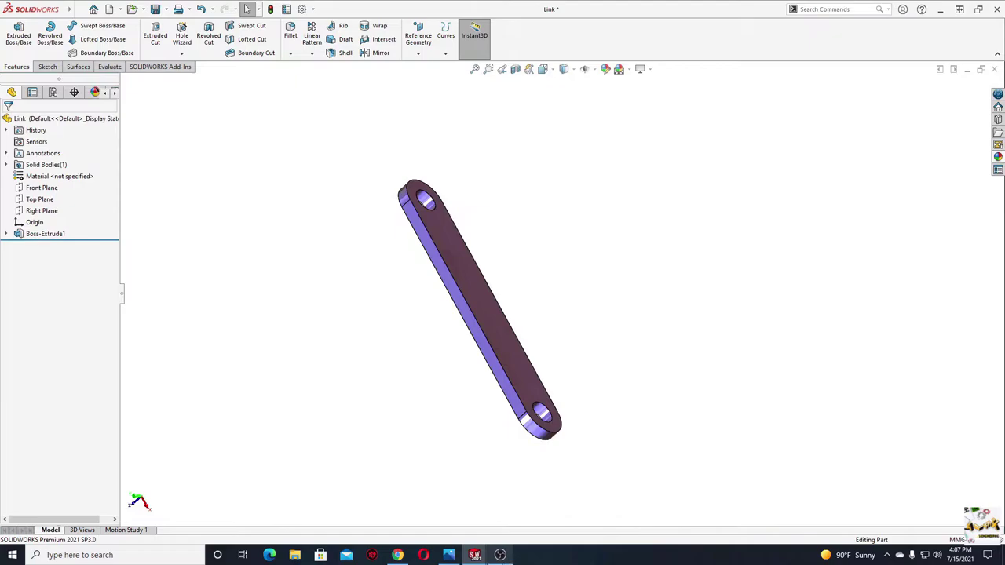
mouse_move(474, 555)
left_click(581, 511)
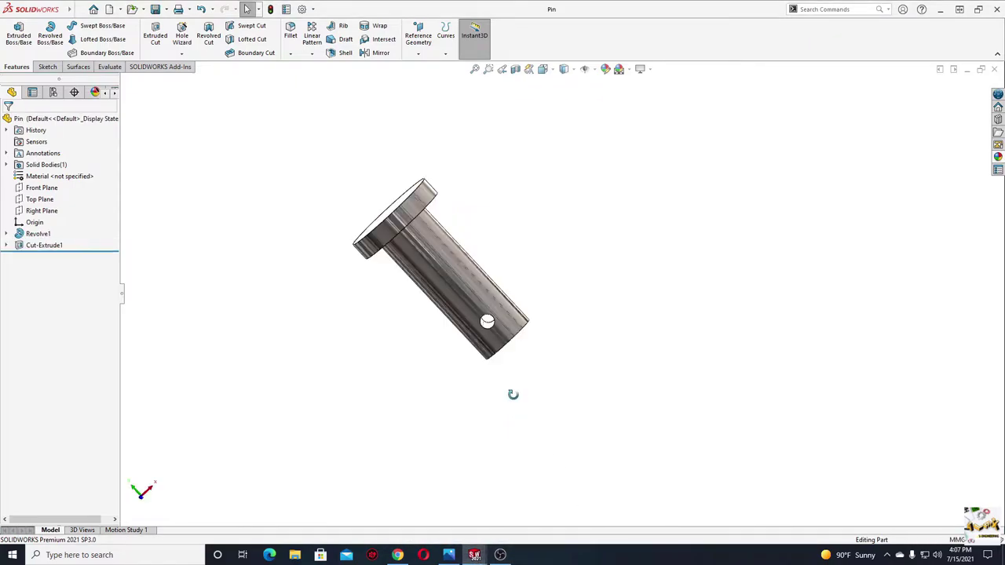
middle_click_drag(513, 395, 620, 348)
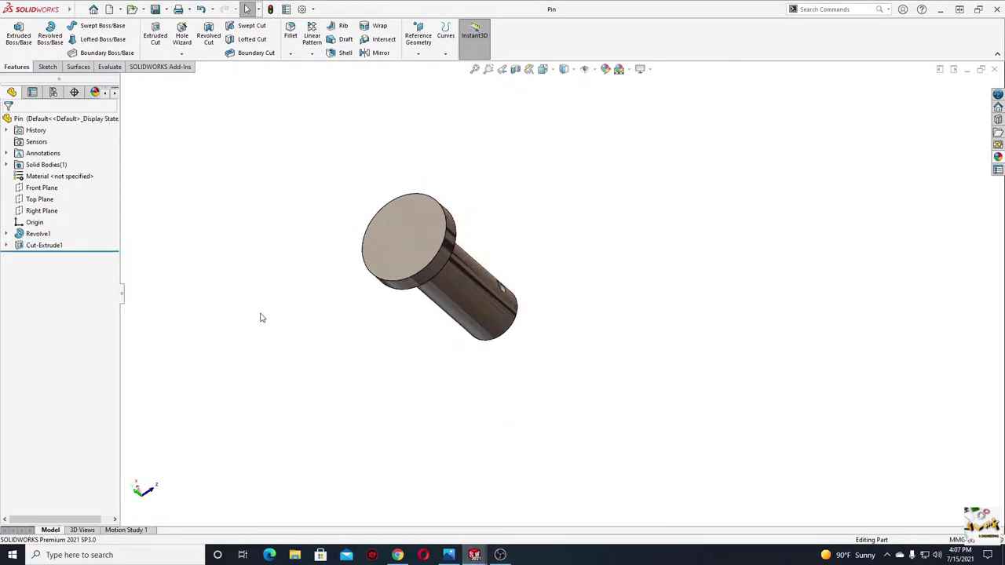
left_click(109, 9)
left_click(413, 404)
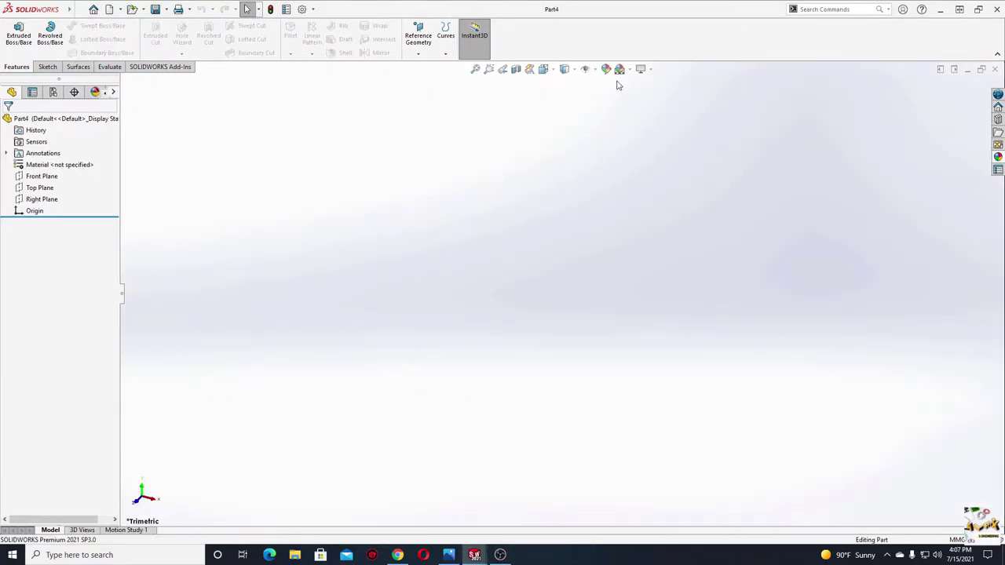
Create the new part with a plain white background and sketch on the Front Plane
left_click(629, 71)
left_click(634, 97)
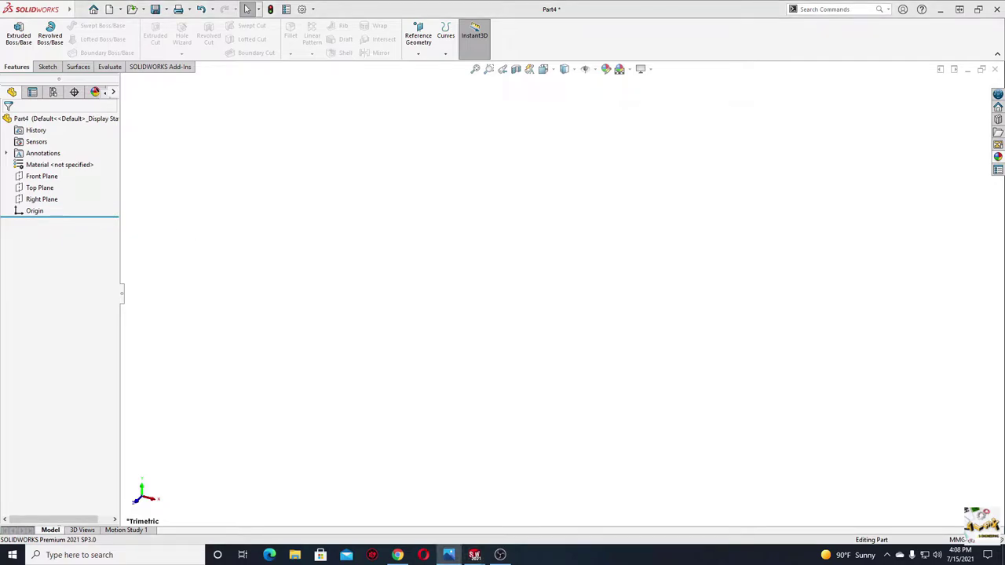
left_click(41, 176)
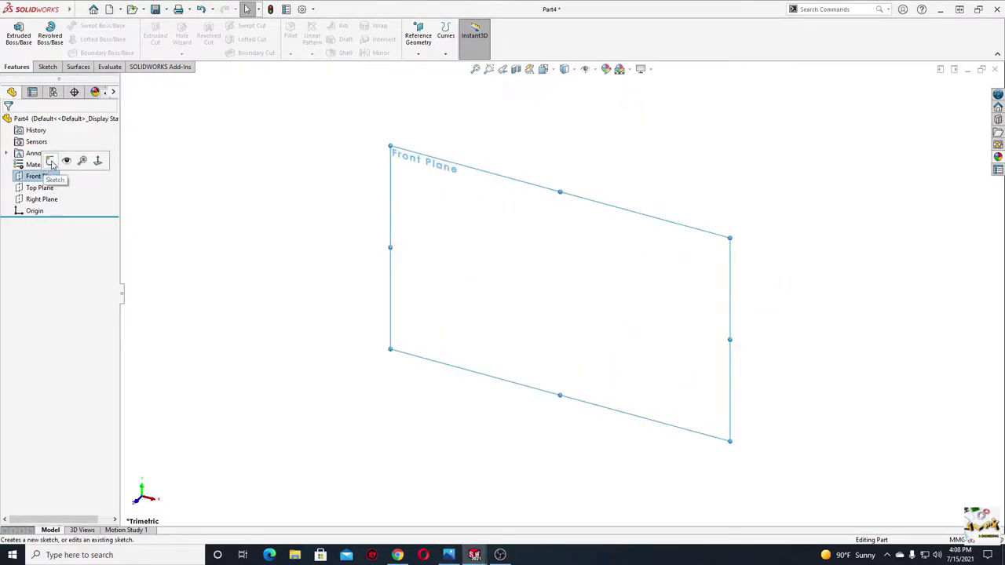
left_click(78, 159)
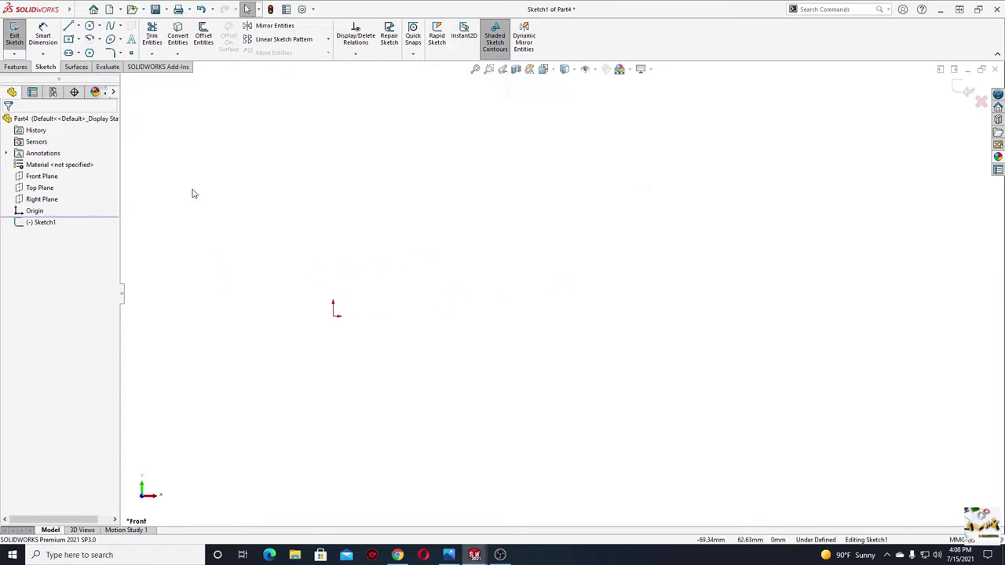
Draw a horizontal straight slot starting at the origin and extending right
left_click(70, 53)
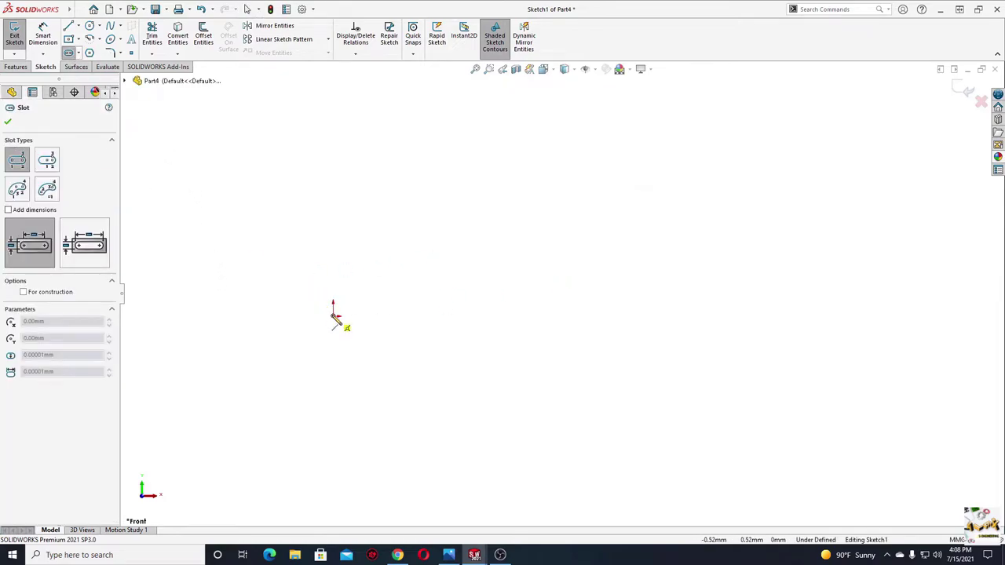
left_click(335, 318)
left_click(552, 315)
left_click(552, 331)
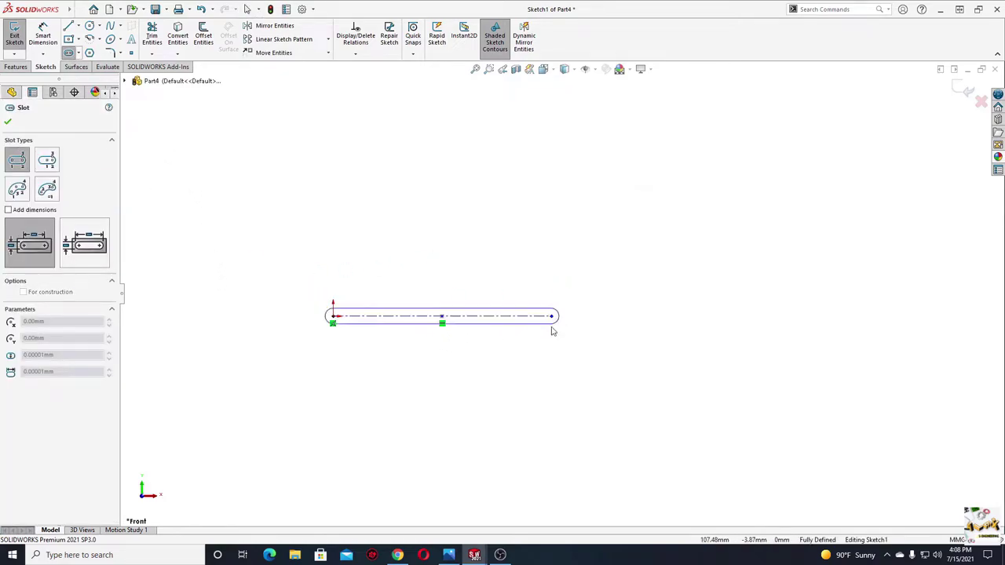
left_click(480, 280)
key("Escape")
Dimension the slot to 125 mm between centres with R12 end arcs
left_click(43, 39)
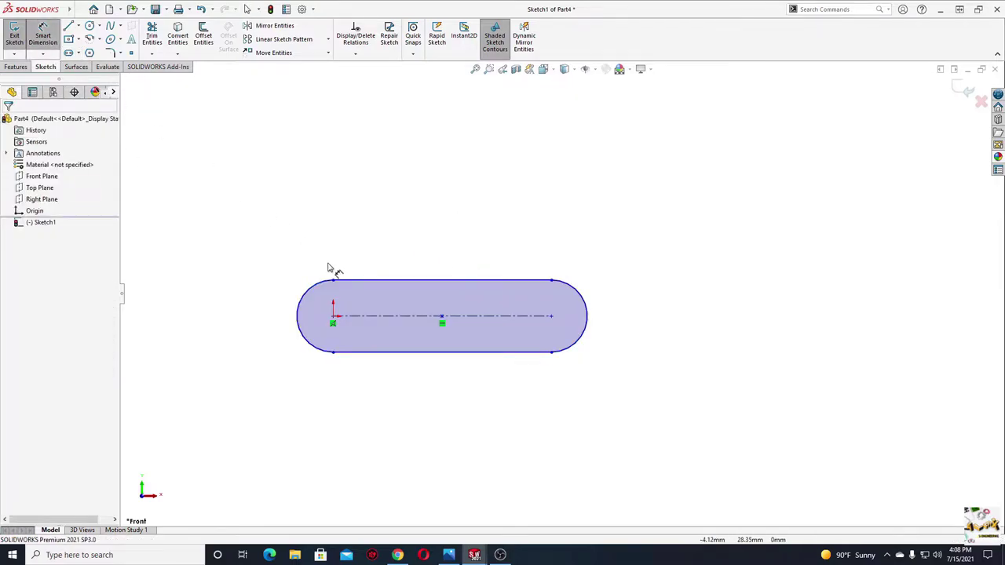
left_click(382, 316)
left_click(395, 227)
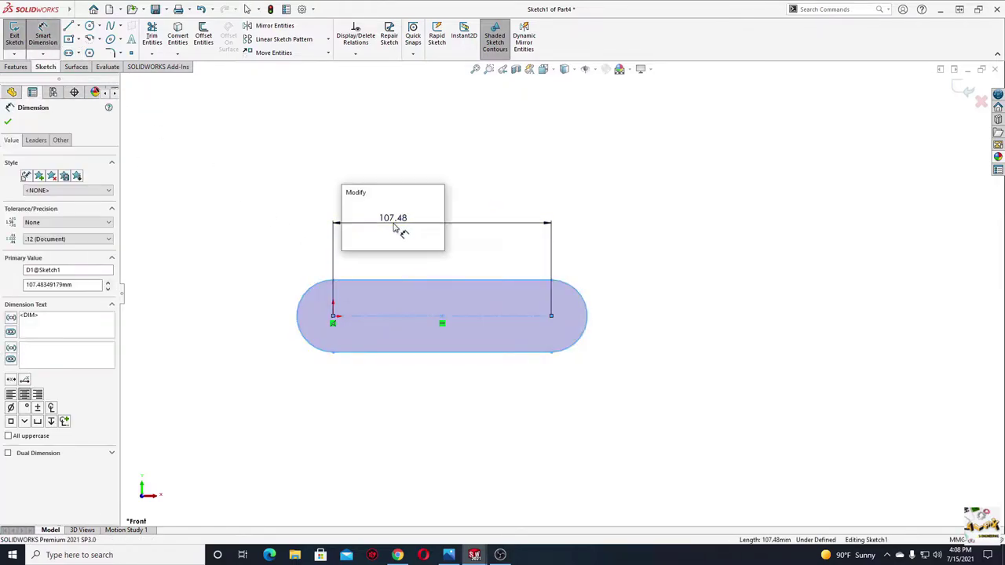
type("125")
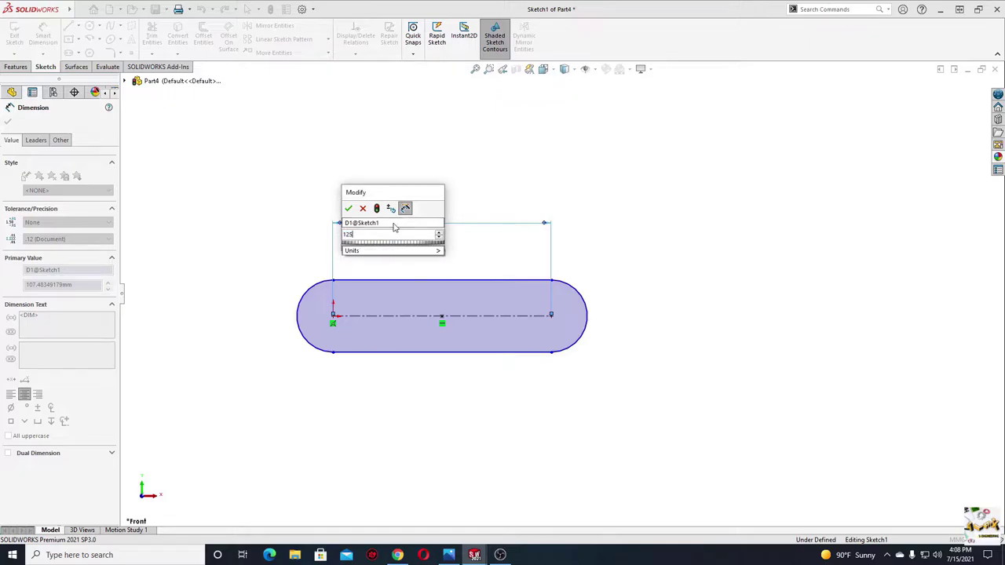
key("Return")
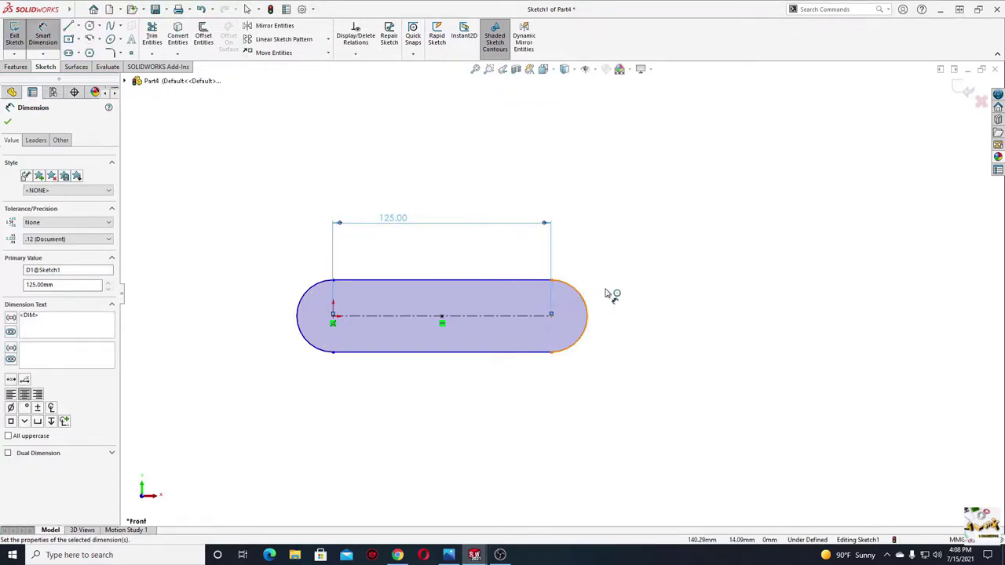
left_click(606, 294)
left_click(658, 293)
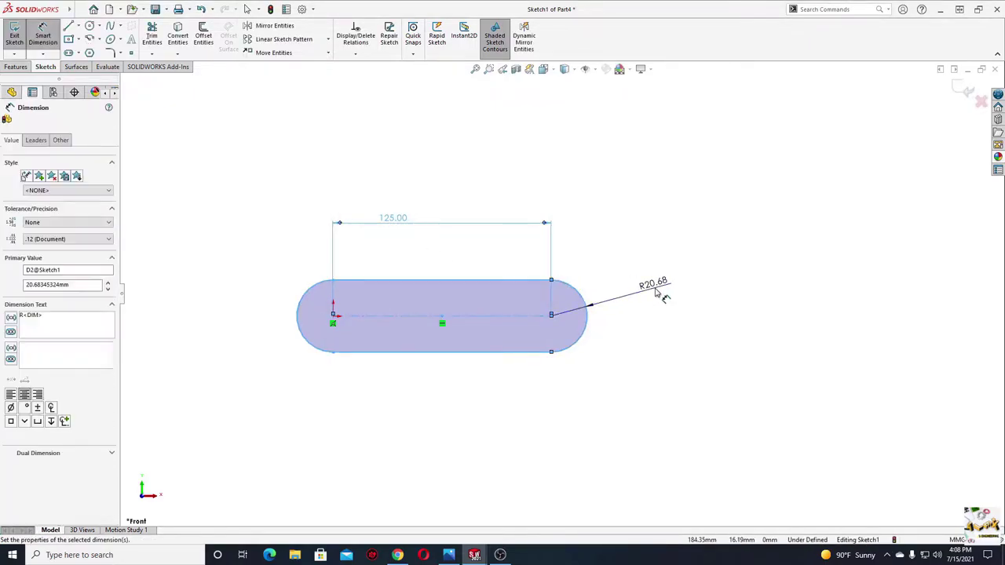
type("12")
key("Return")
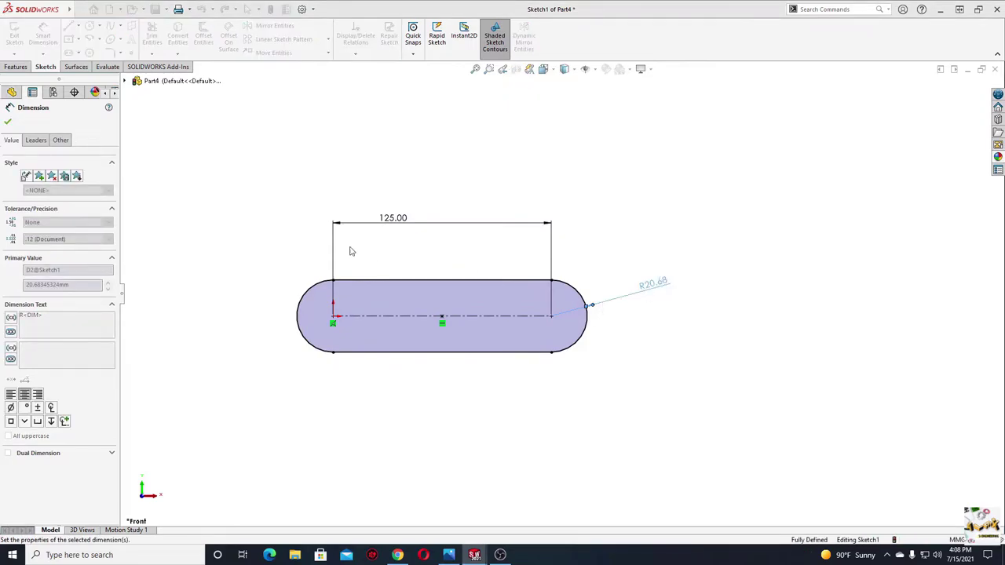
Draw circles at both slot-end centres and make them Equal
left_click(90, 29)
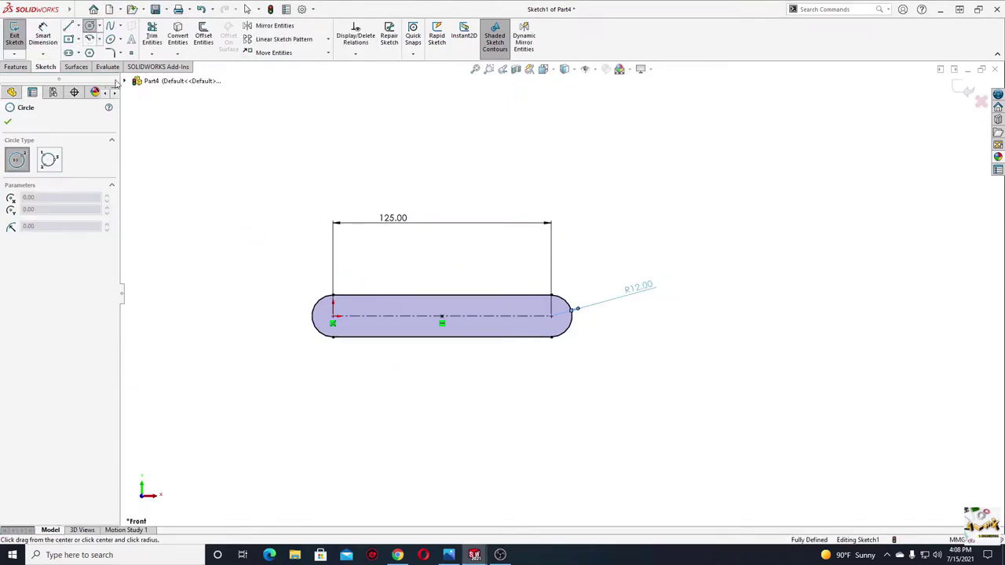
left_click(333, 323)
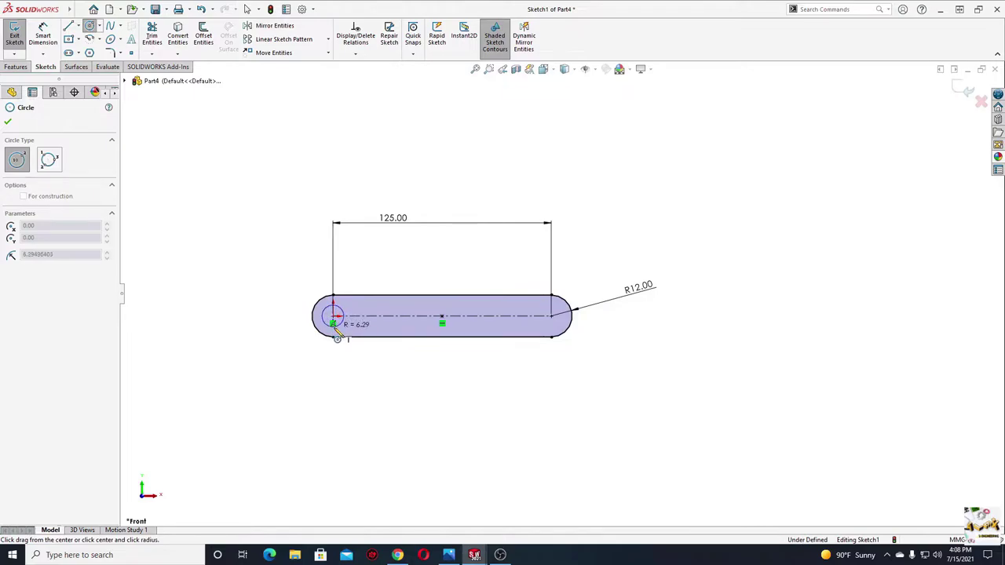
left_click(335, 325)
left_click(551, 317)
left_click(559, 323)
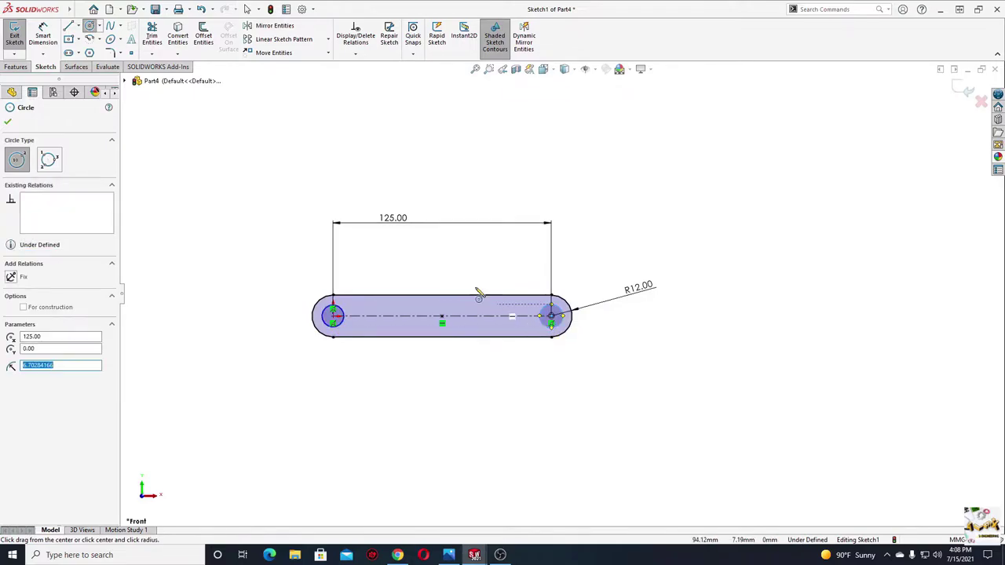
key("Escape")
left_click(338, 325)
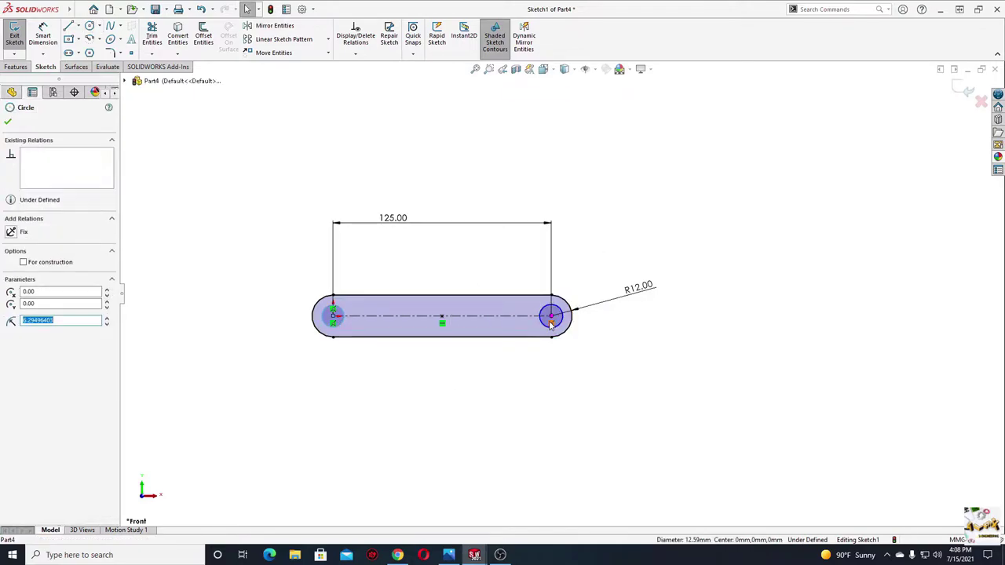
left_click(548, 323, "ctrl")
left_click(606, 219)
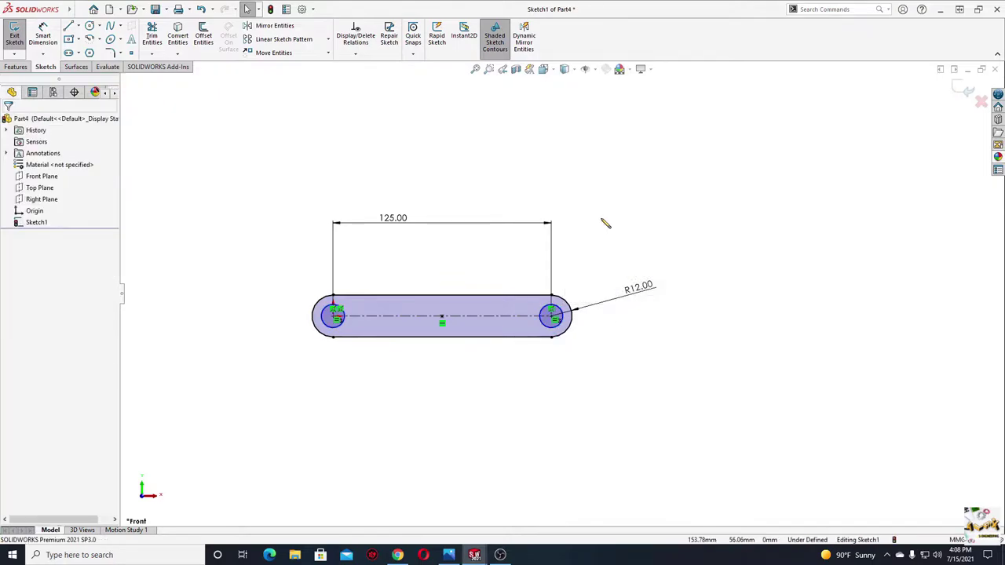
Dimension the hole diameter to Ø12, fully defining the sketch
key("d")
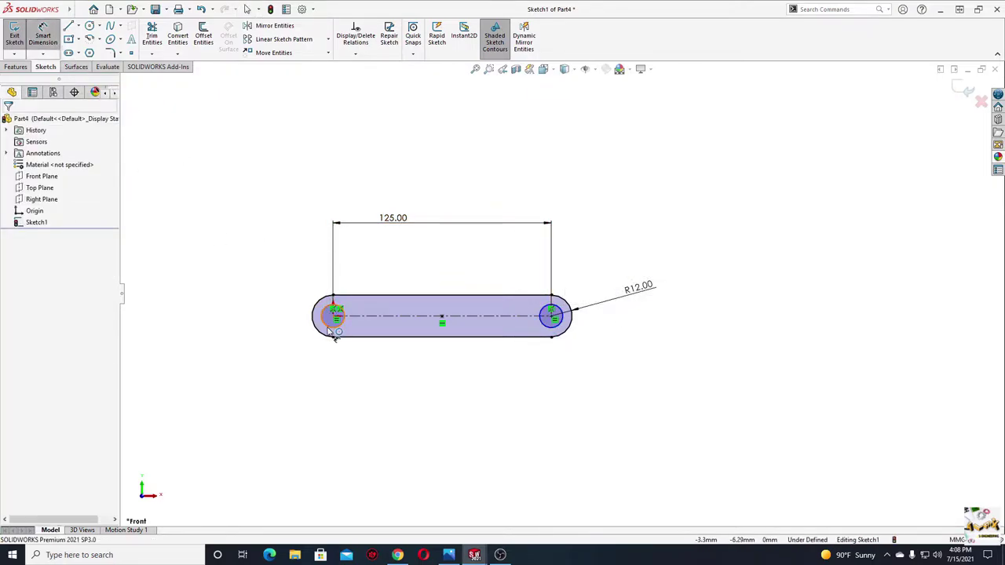
left_click(334, 329)
left_click(244, 355)
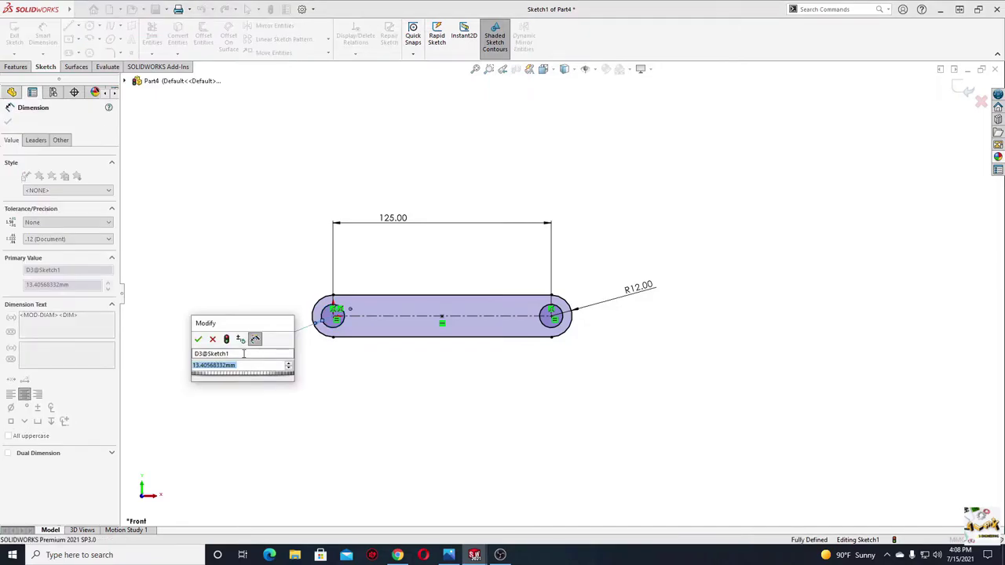
type("13")
key("Return")
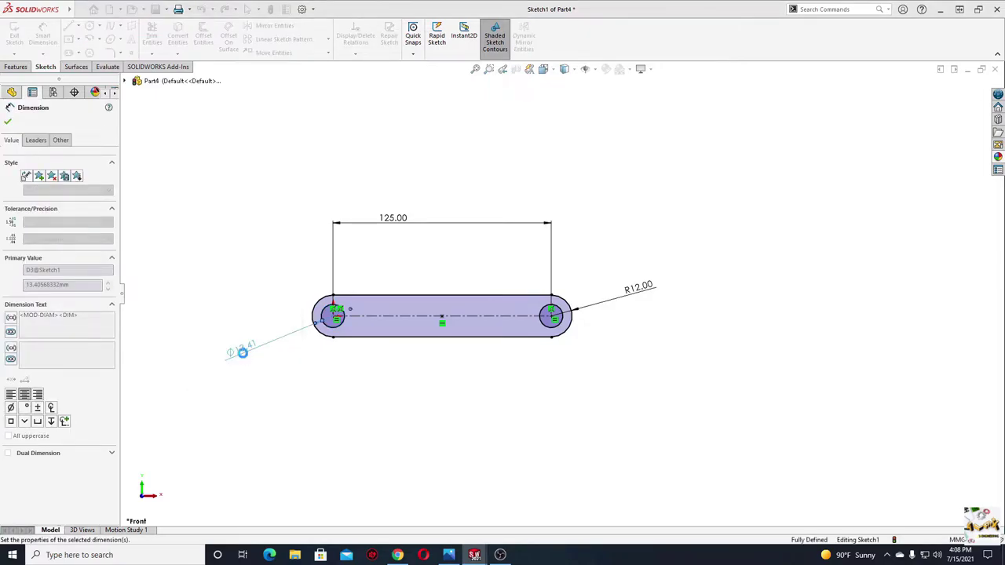
right_click(206, 234)
left_click(208, 263)
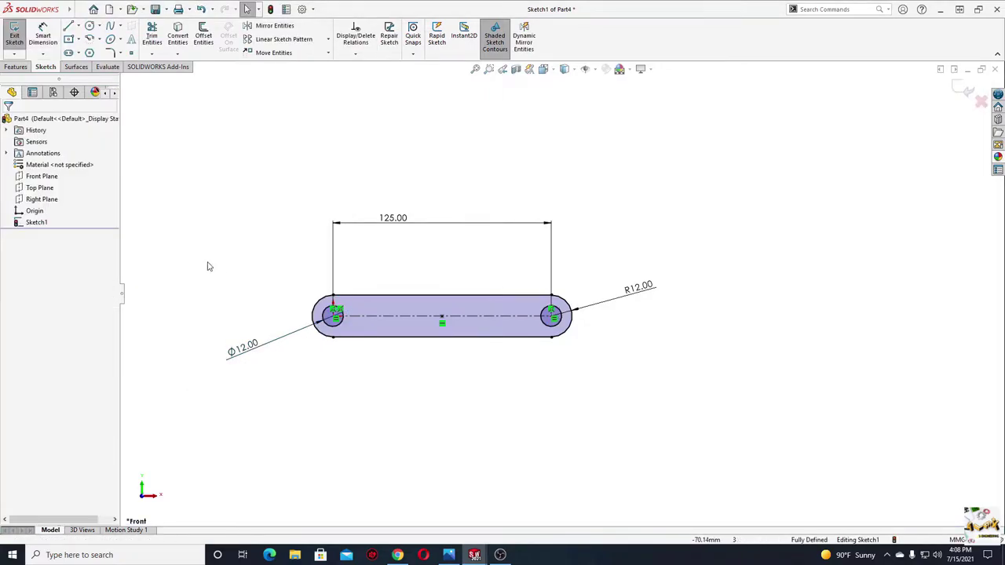
Extrude the slot sketch to a blind depth of 6.25 mm, then save with Ctrl+S
left_click(18, 67)
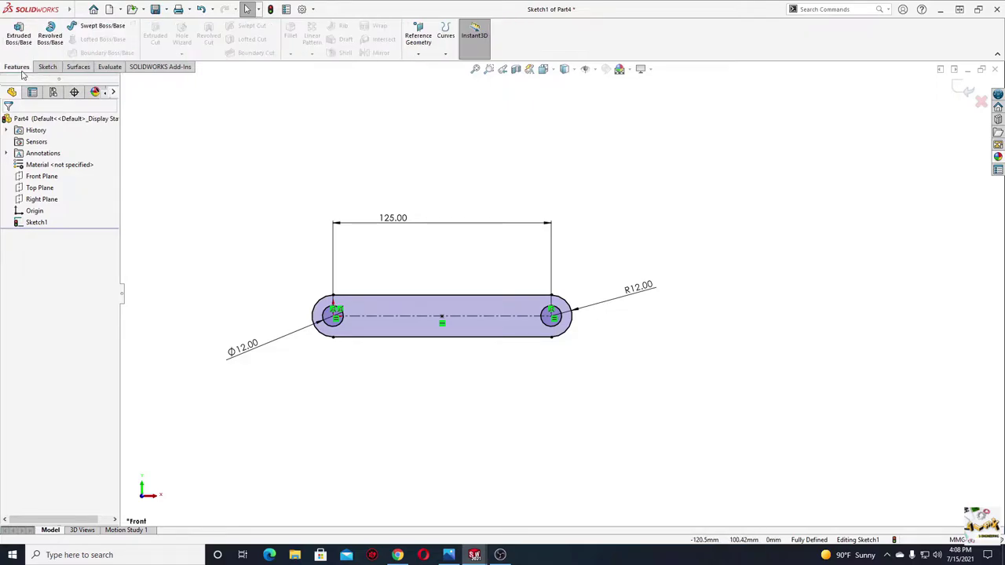
left_click(19, 37)
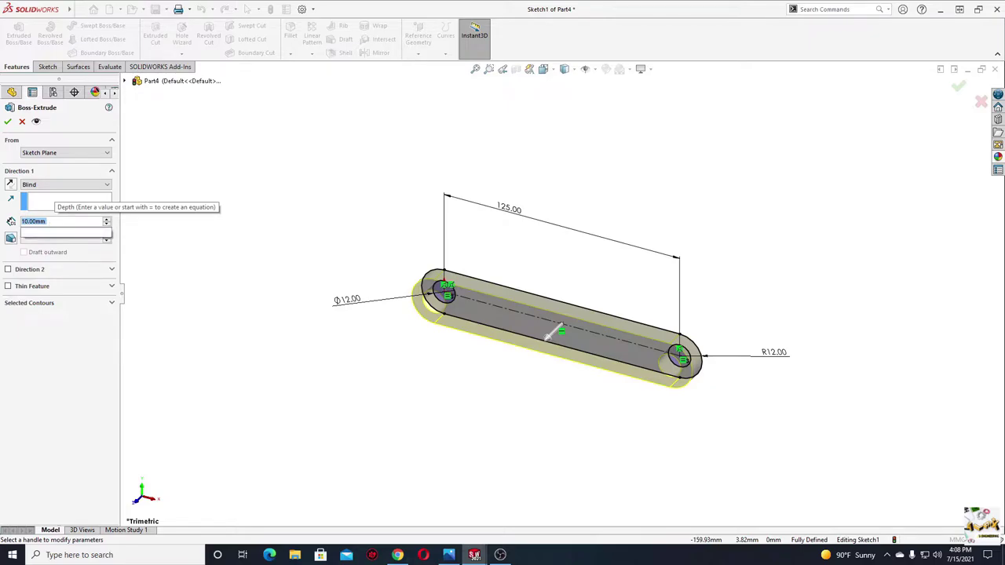
type("6.25")
key("Return")
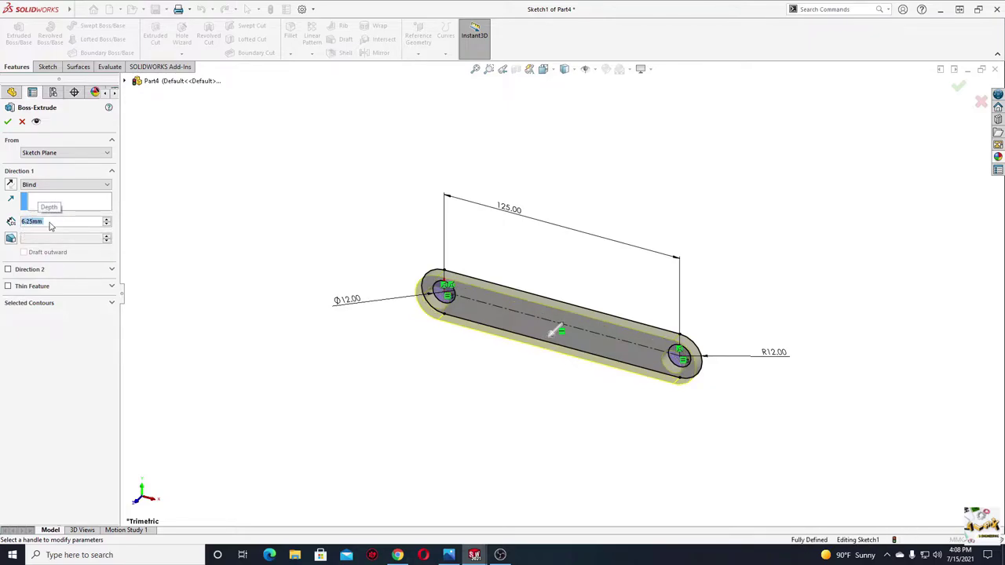
left_click(8, 122)
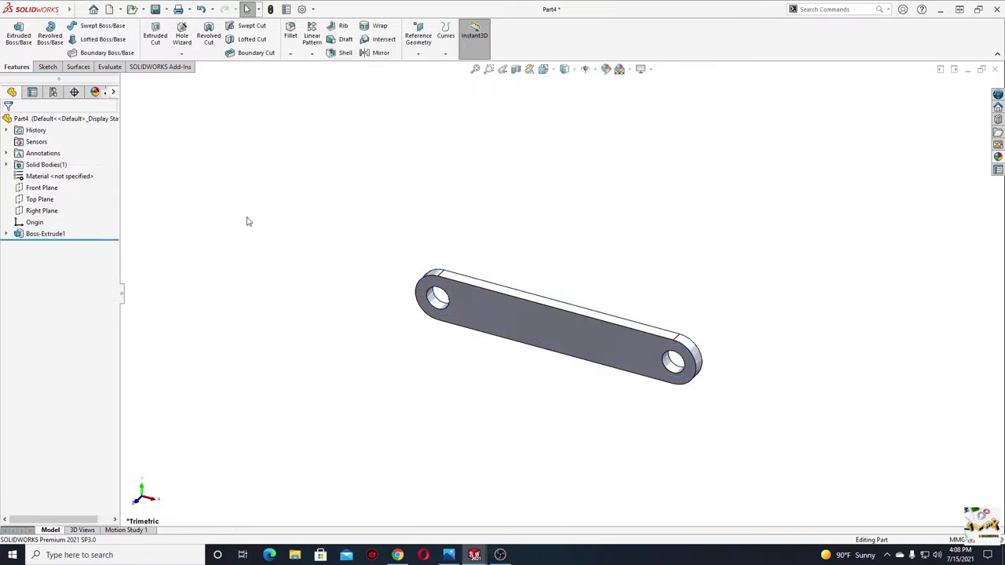
mouse_move(247, 220)
middle_mouse_down()
mouse_move(280, 337)
mouse_move(311, 146)
mouse_move(269, 289)
middle_mouse_up()
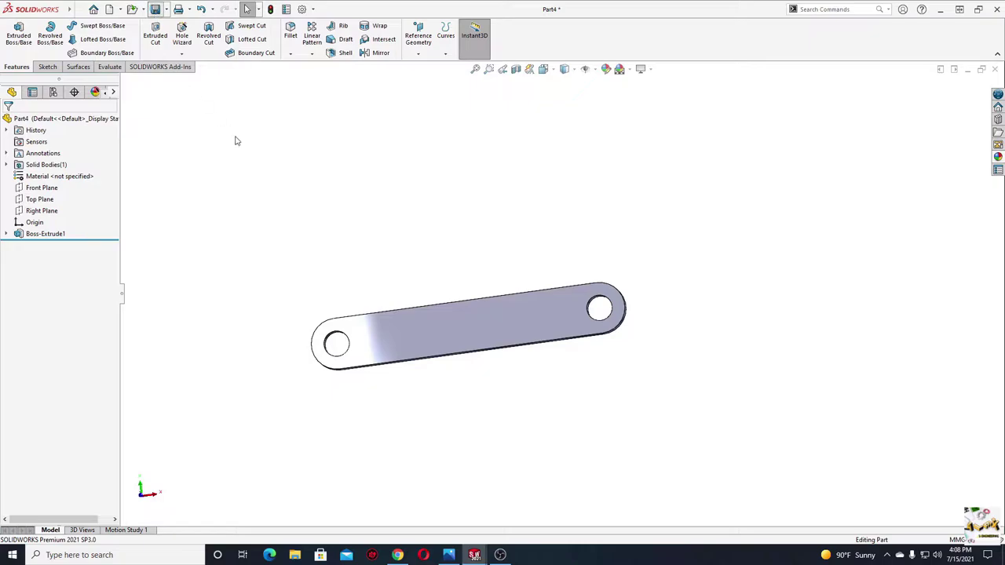
key("ctrl+s")
Save the part to the Desktop as 'link safety valve' and start a new Part
left_click(48, 132)
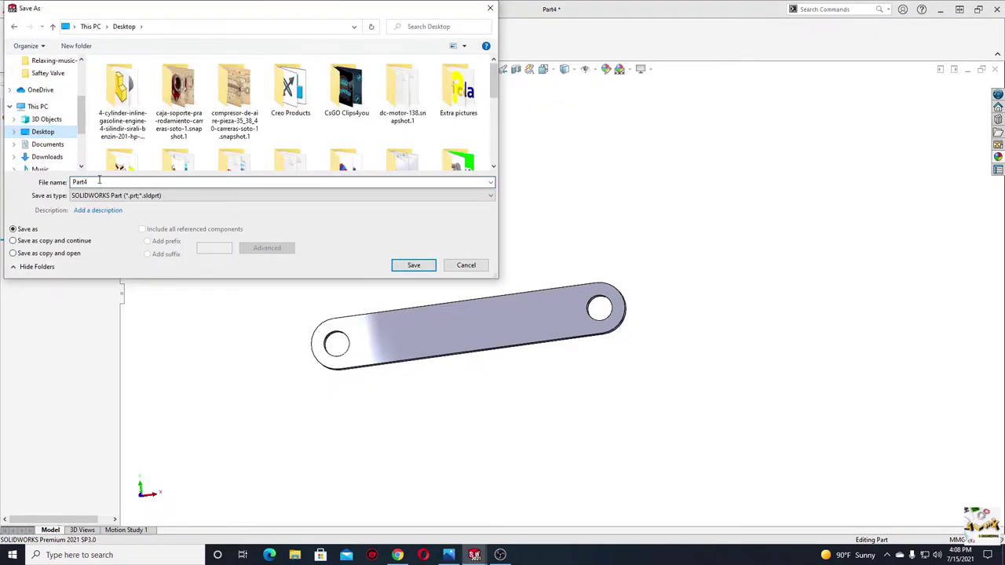
double_click(99, 181)
type("li")
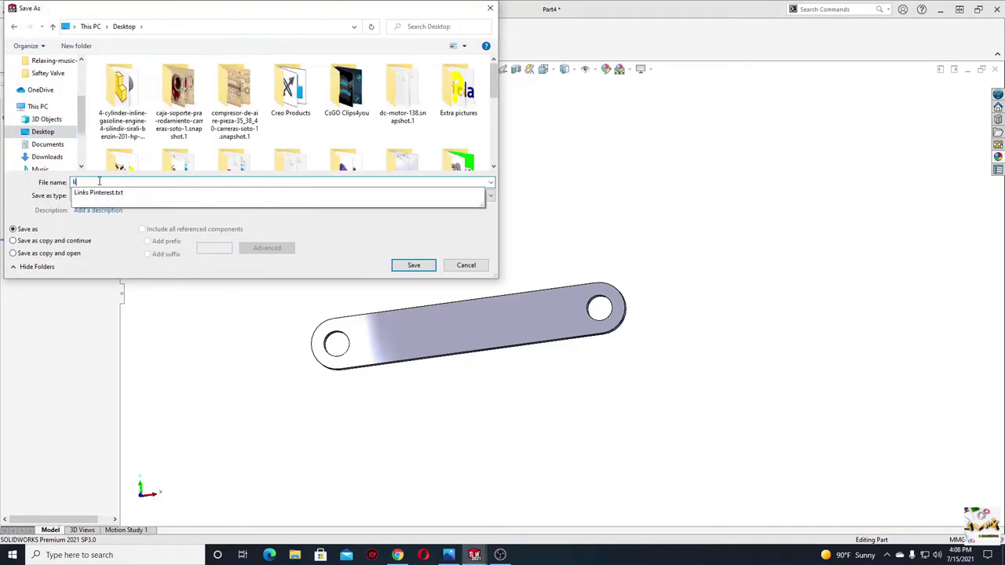
type("nk safety")
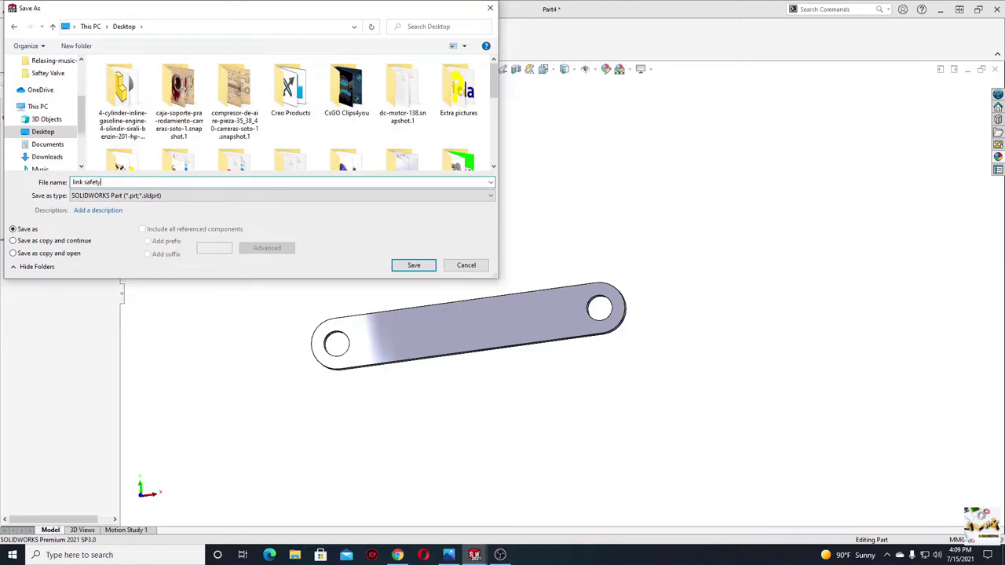
type("ve")
key("Return")
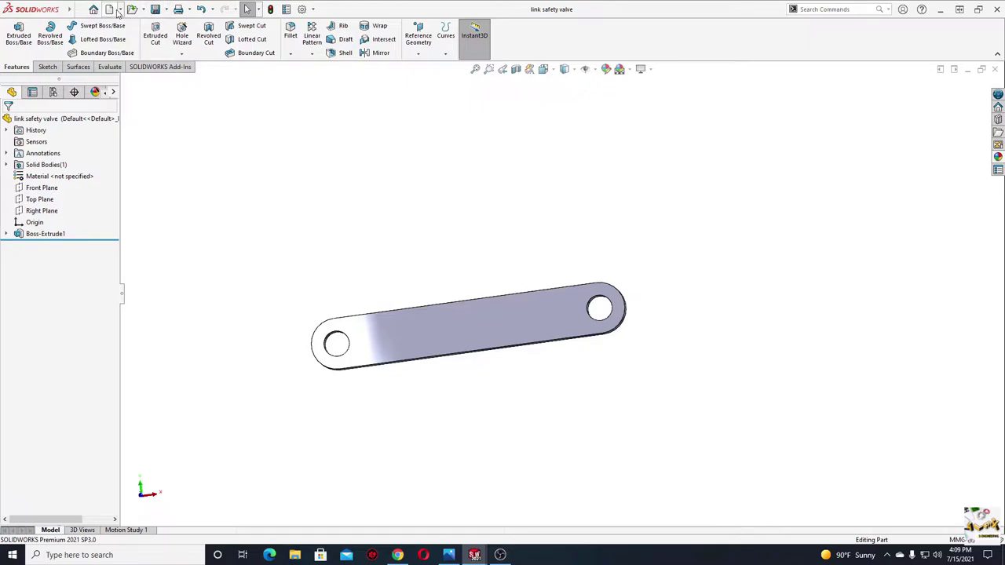
left_click(109, 10)
left_click(415, 406)
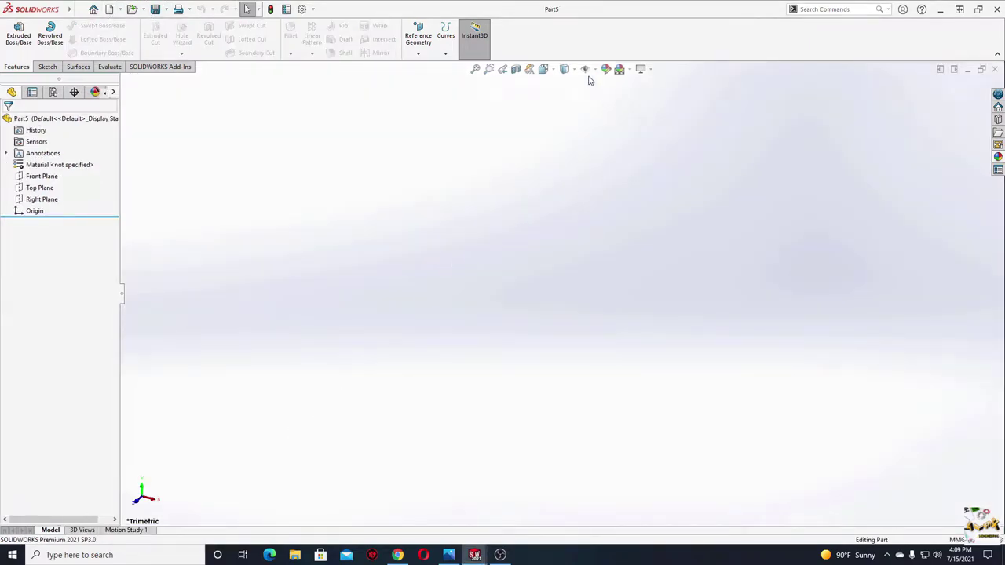
Set a plain white viewport background and start a sketch on the Front Plane
left_click(628, 71)
left_click(649, 95)
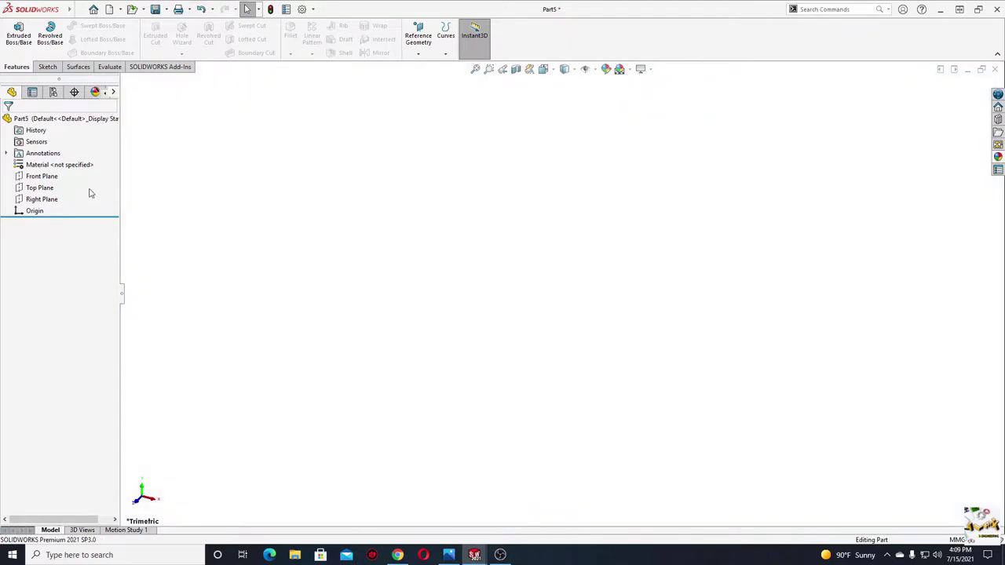
left_click(50, 180)
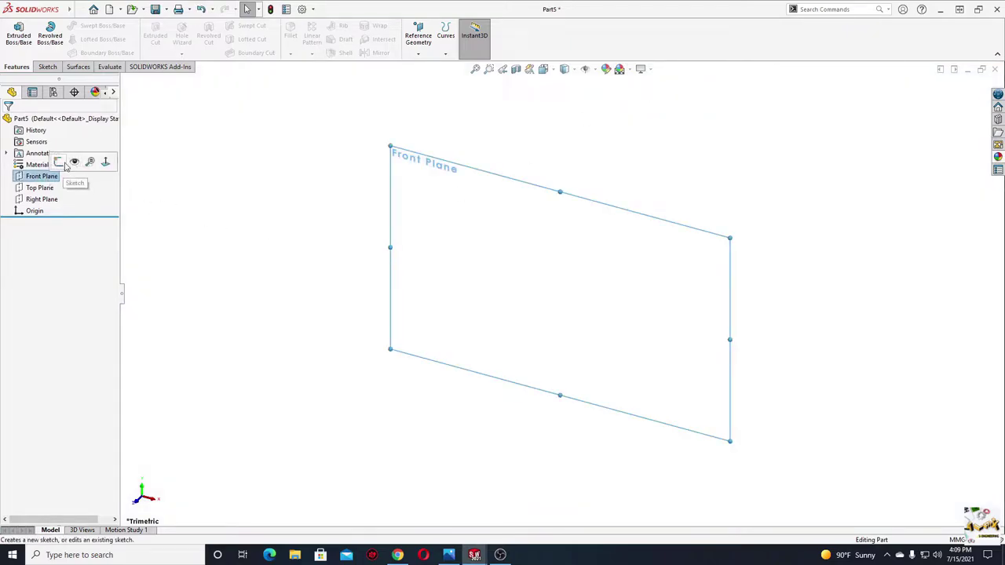
left_click(61, 166)
left_click(324, 245)
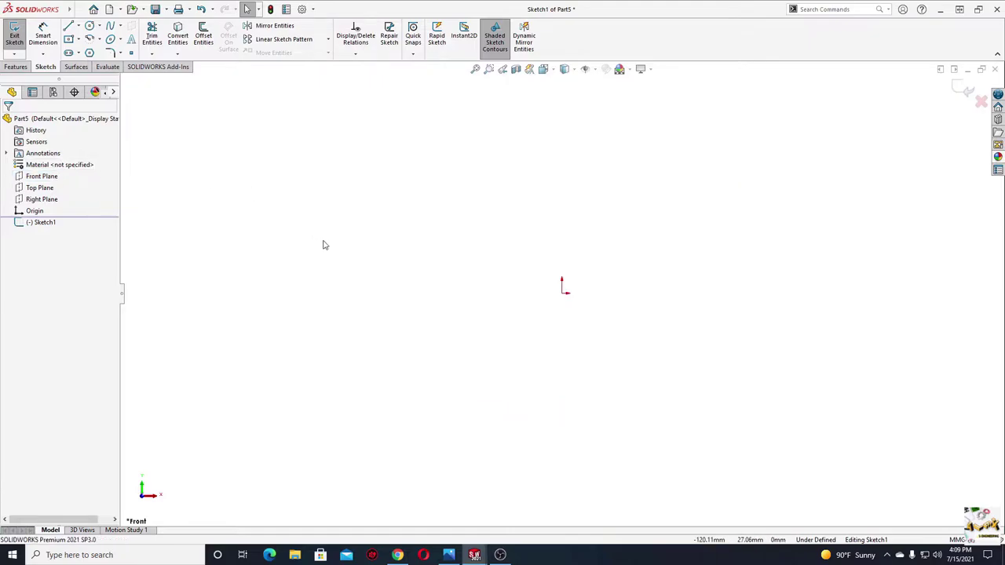
Draw a vertical centerline ending at the origin, cancelling the Mirror command
left_click(78, 26)
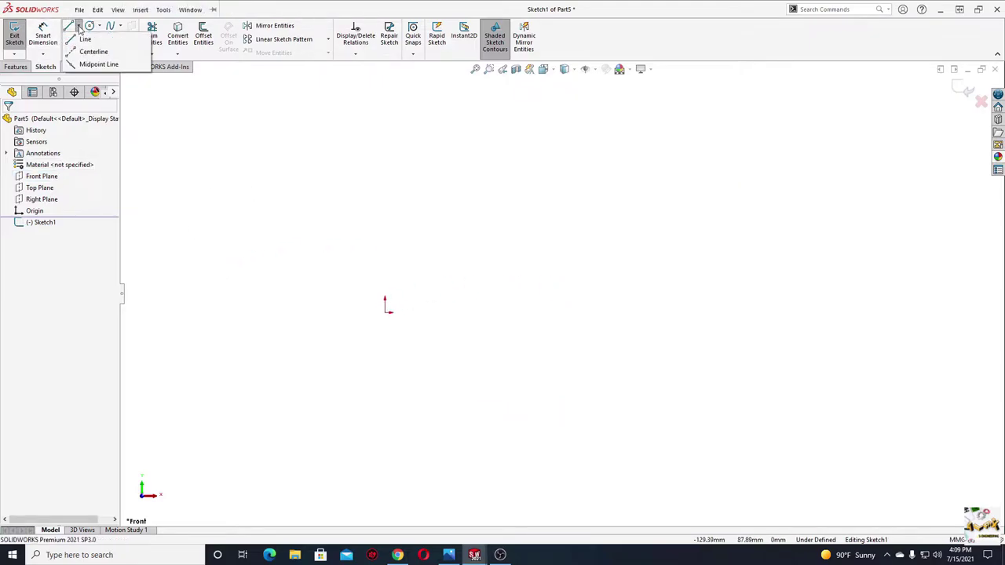
left_click(88, 50)
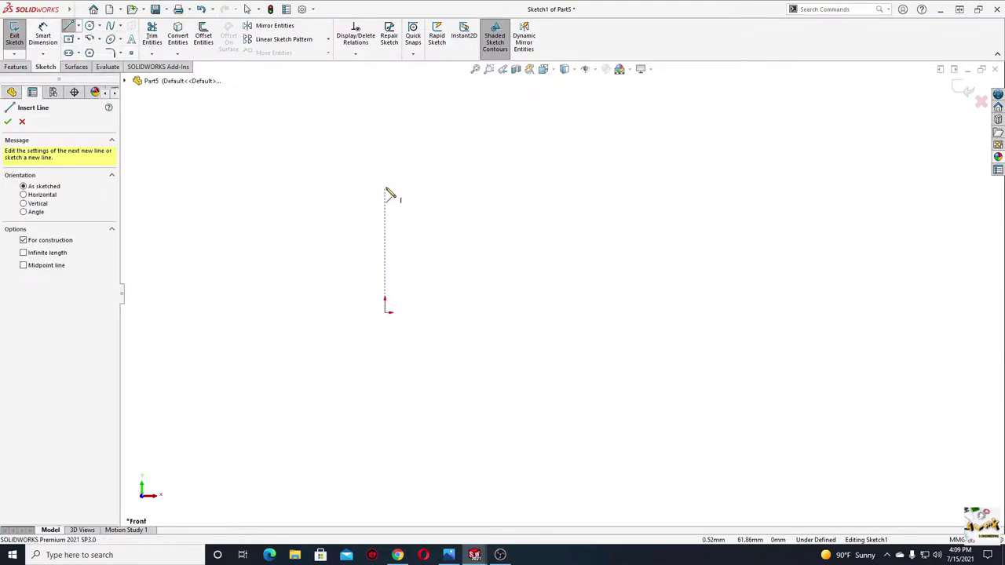
left_click(386, 191)
left_click(385, 312)
key("Escape")
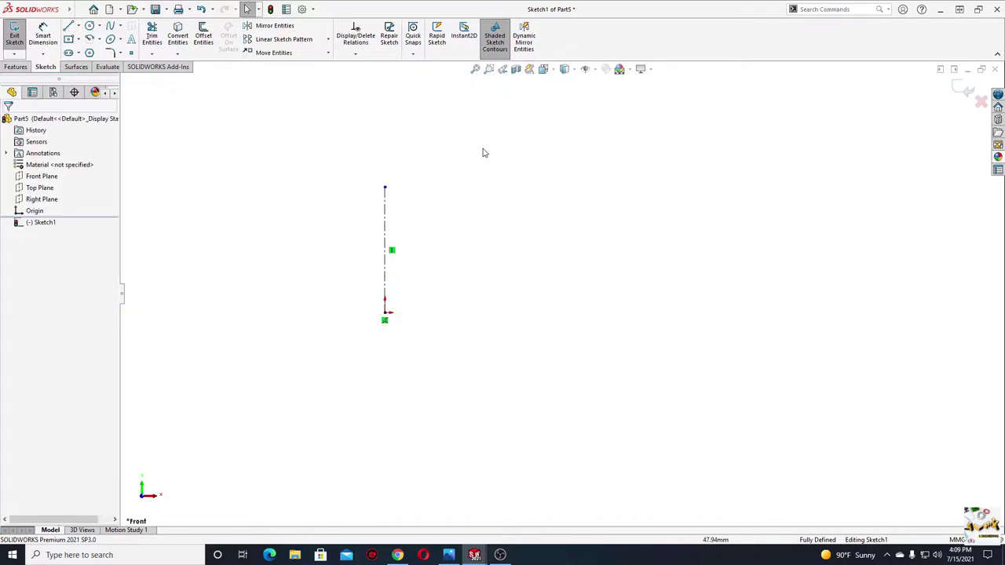
left_click(519, 41)
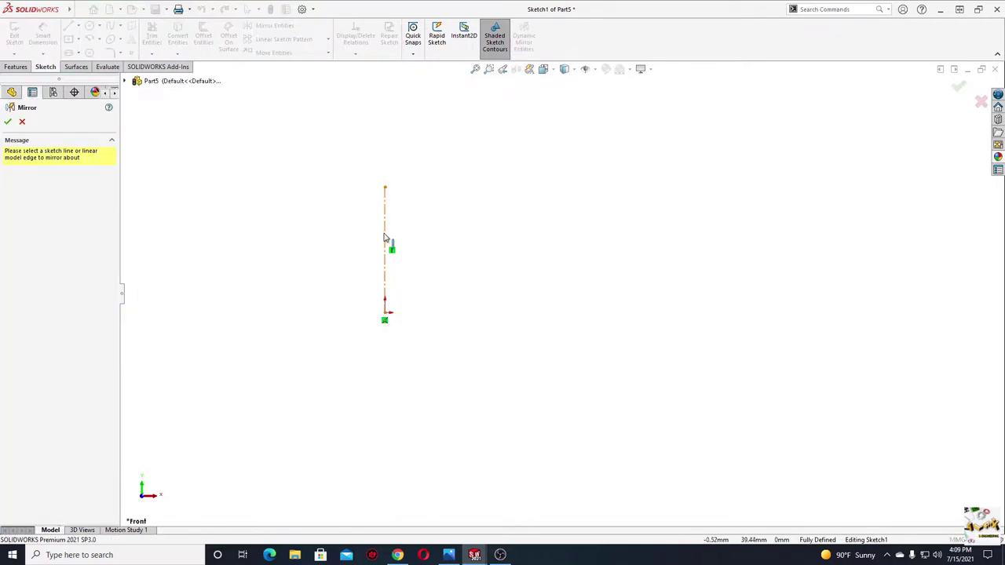
key("Escape")
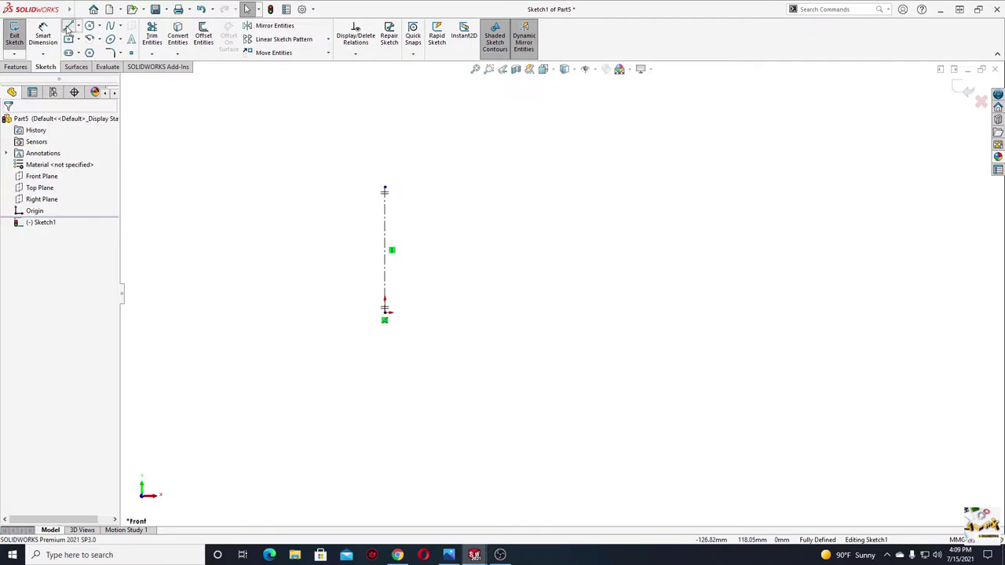
Draw the half U-profile lines from the centerline's lower endpoint, mirrored about it
left_click(68, 28)
left_click(384, 311)
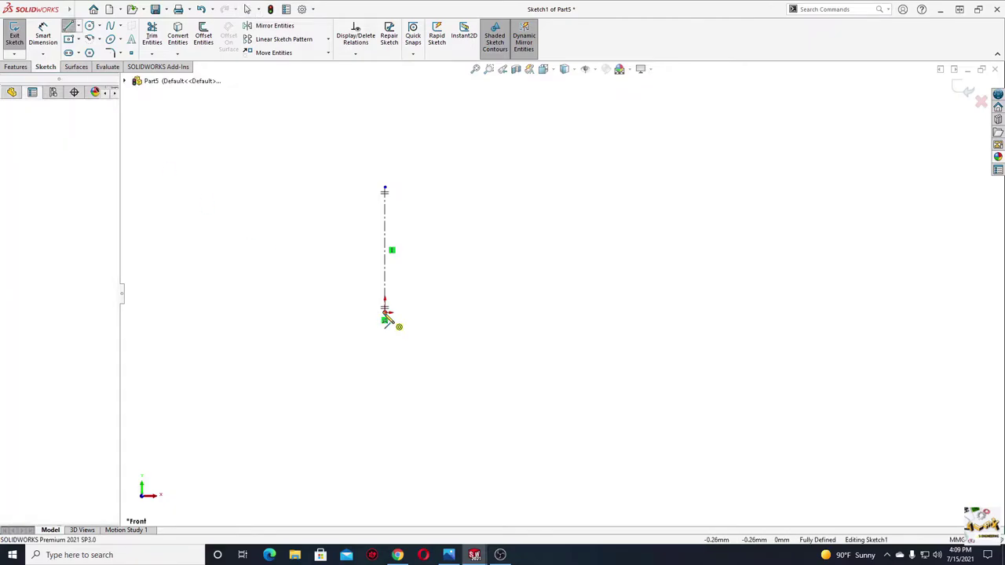
left_click(289, 313)
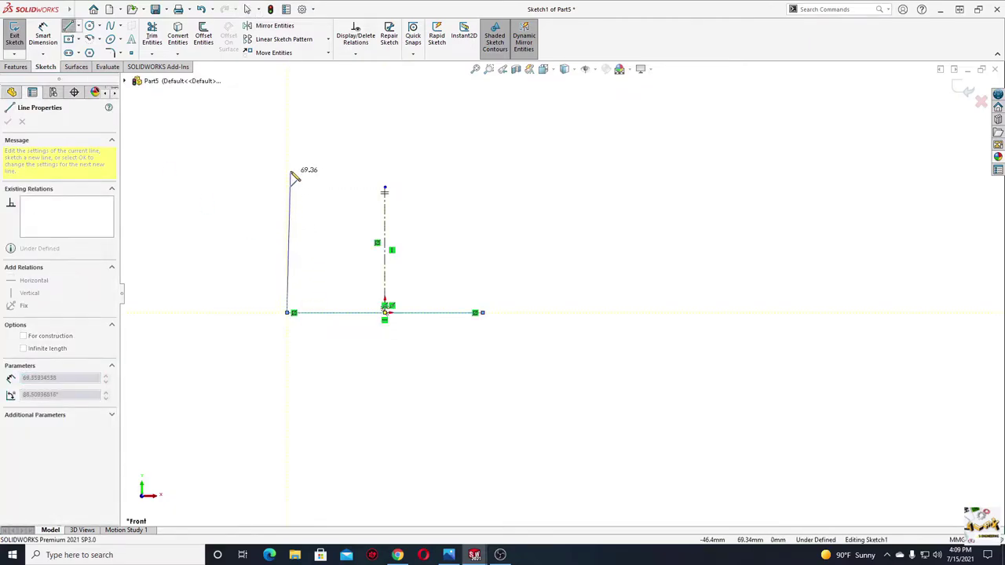
left_click(287, 158)
left_click(330, 158)
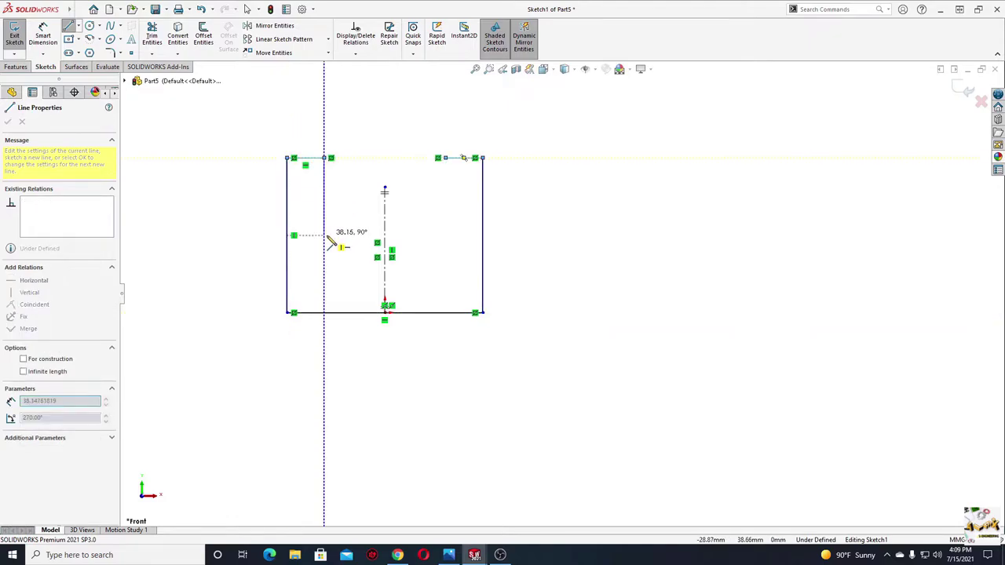
left_click(331, 254)
left_click(384, 254)
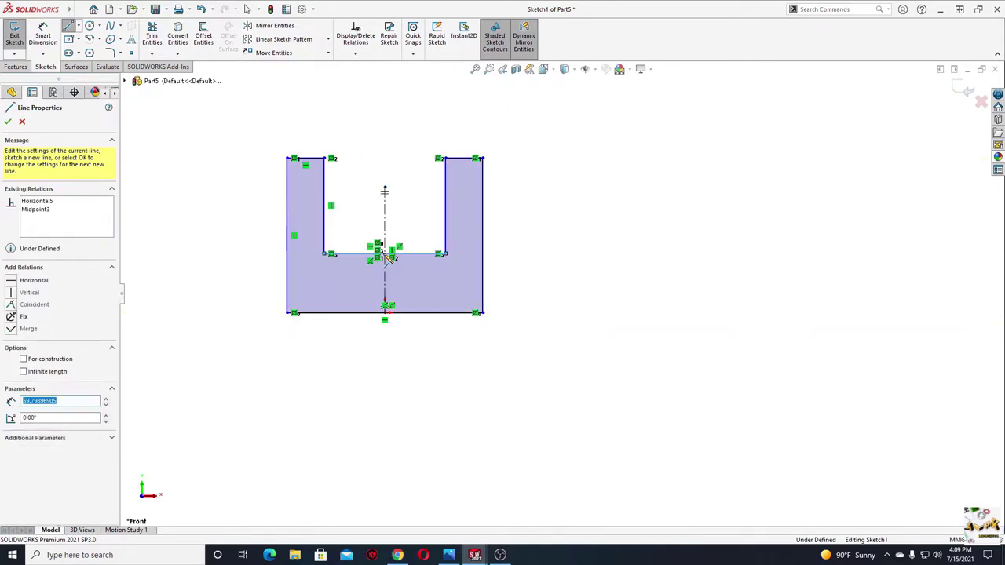
right_click(359, 132)
left_click(376, 180)
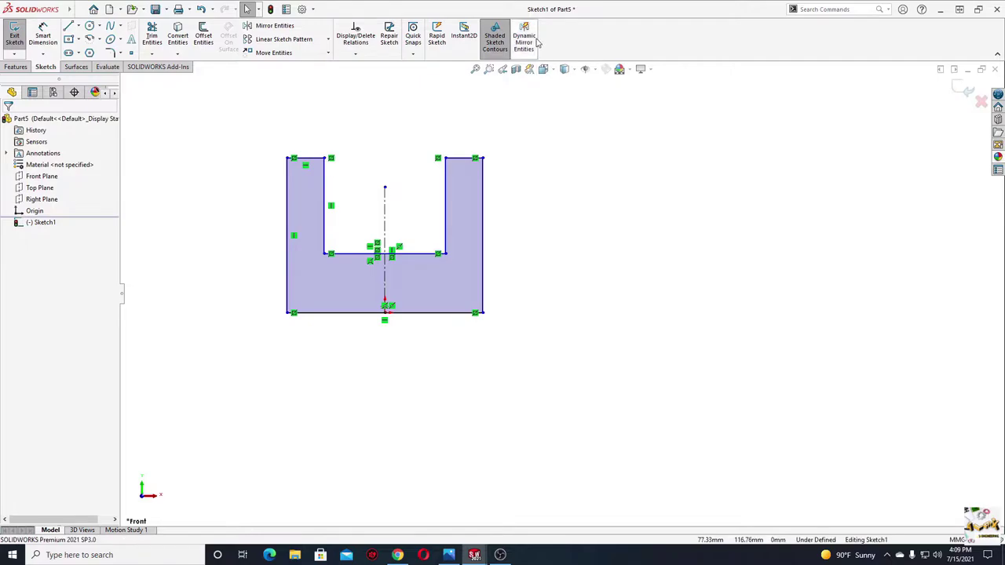
middle_click_drag(515, 234, 534, 245, "ctrl")
Dimension the overall width to 24 mm and the slot width to 12 mm
left_click(42, 39)
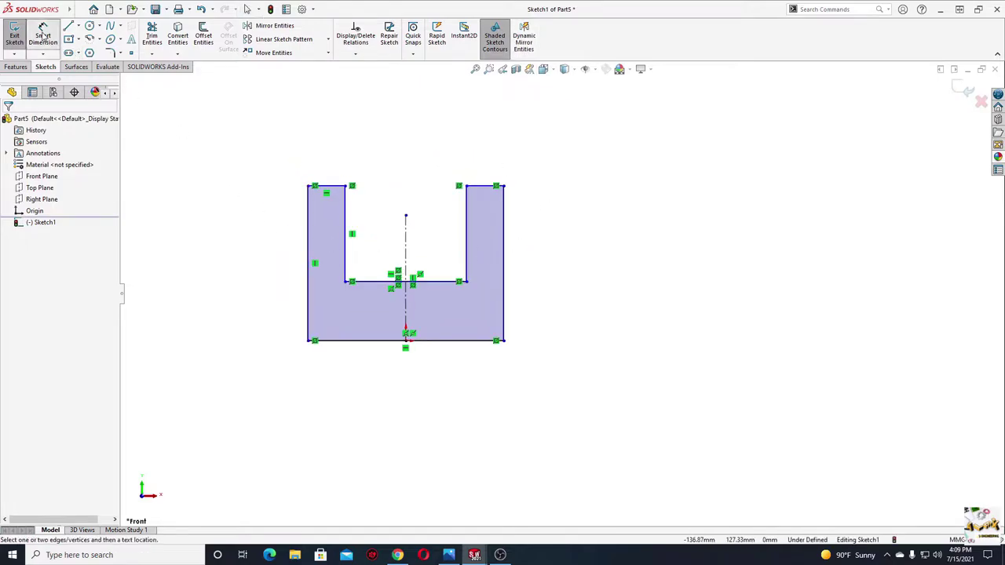
left_click(364, 368)
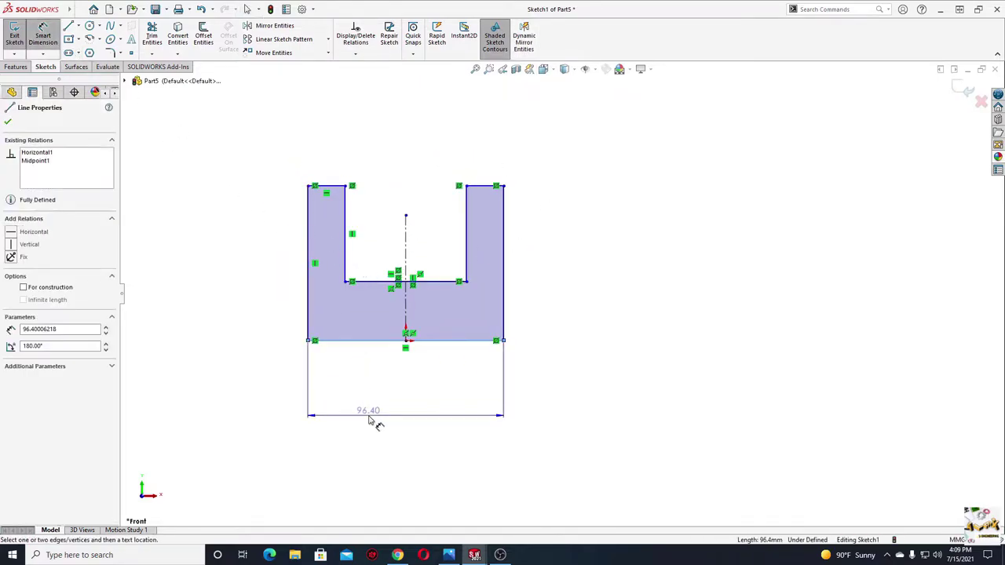
left_click(369, 420)
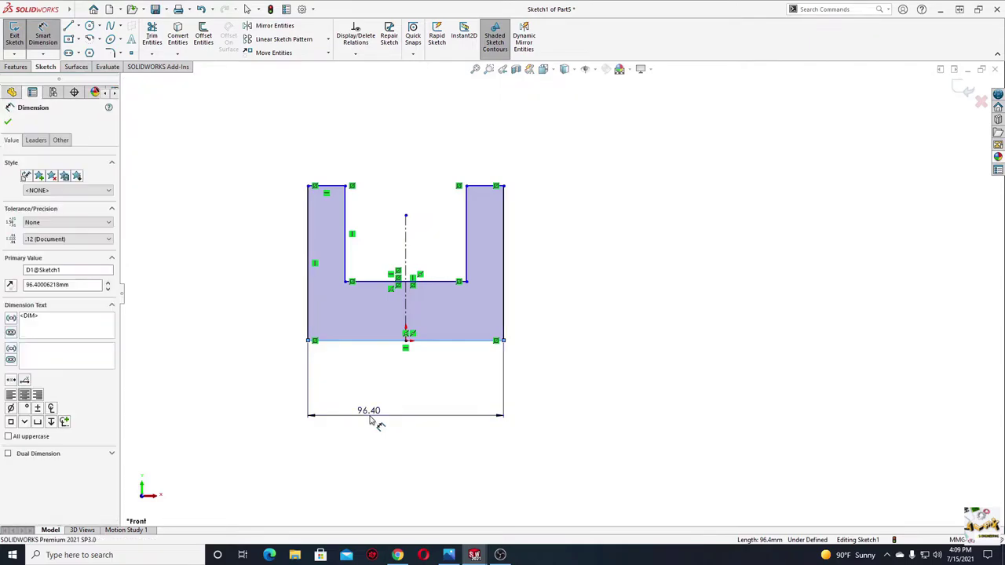
type("24")
key("Return")
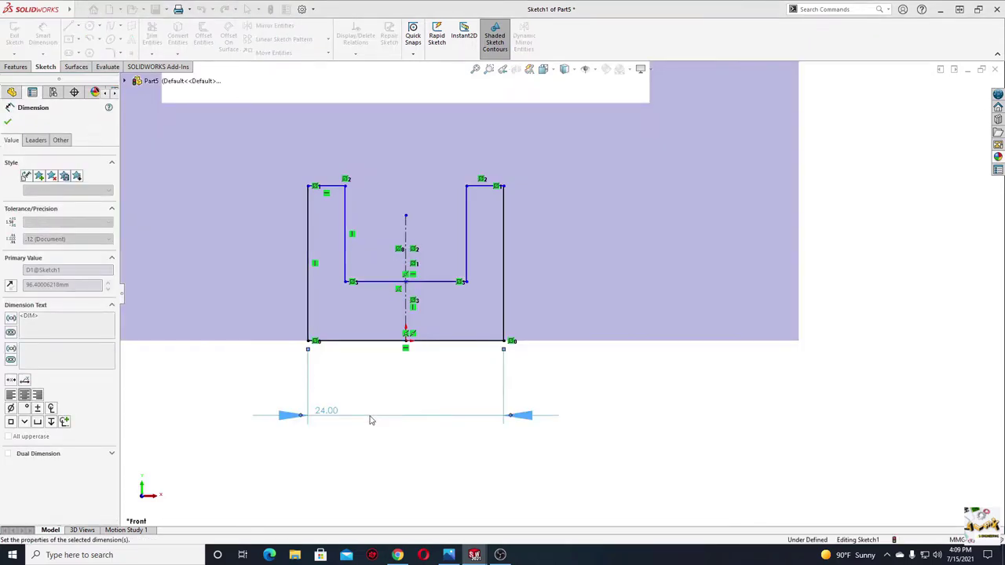
left_click(345, 202)
left_click(465, 202)
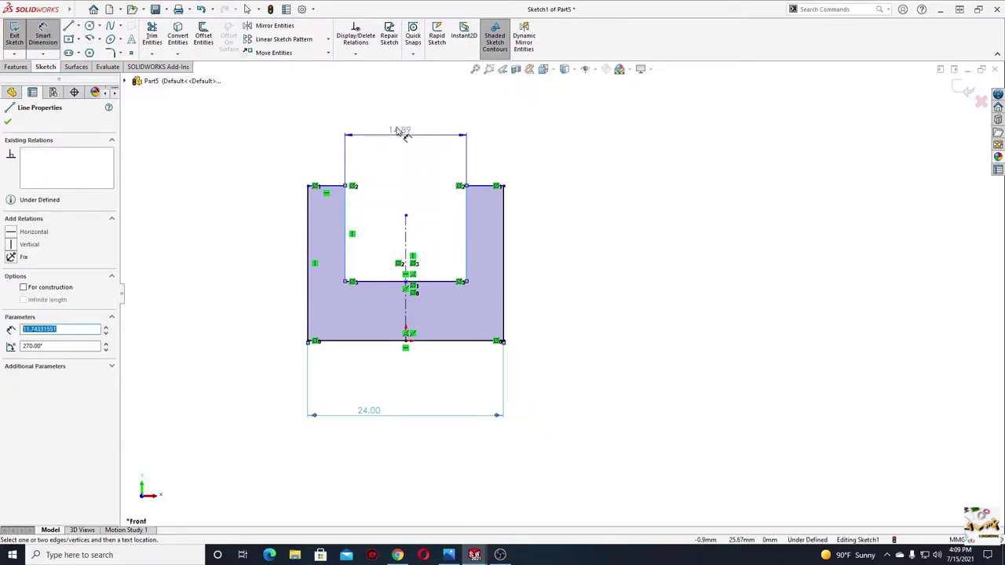
left_click(397, 128)
type("12")
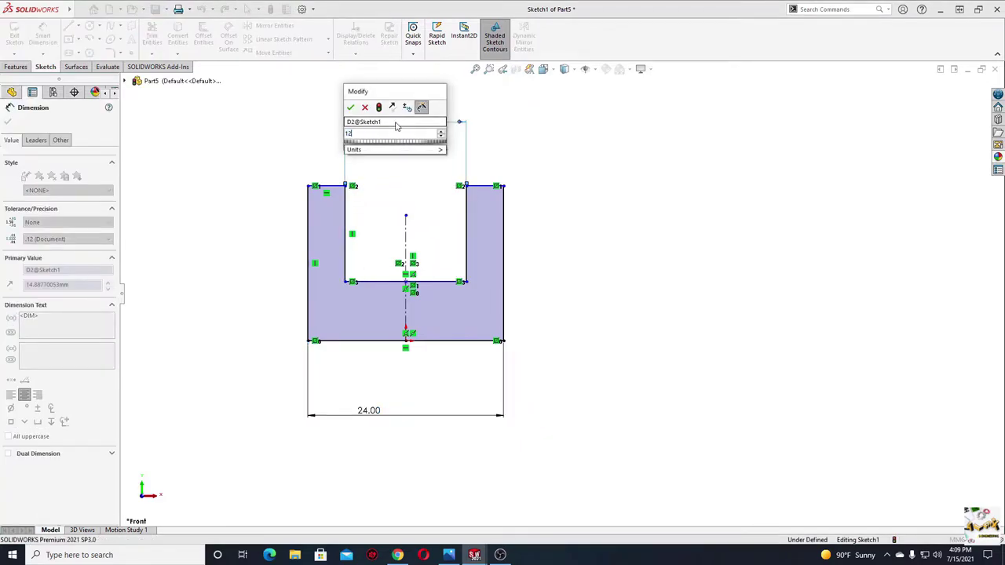
key("Return")
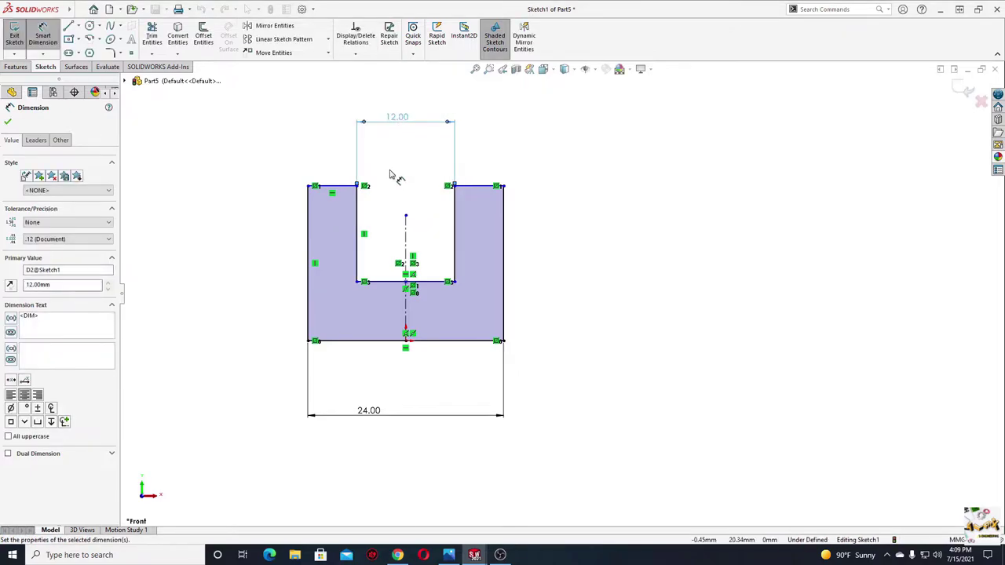
Dimension the base thickness between slot floor and bottom edge to 10 mm
left_click(310, 237)
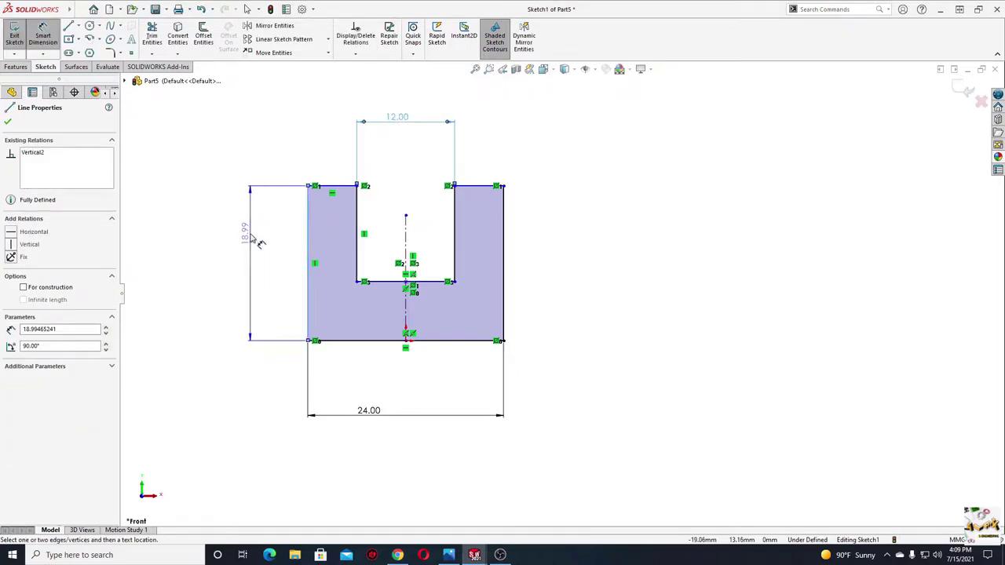
left_click(260, 253)
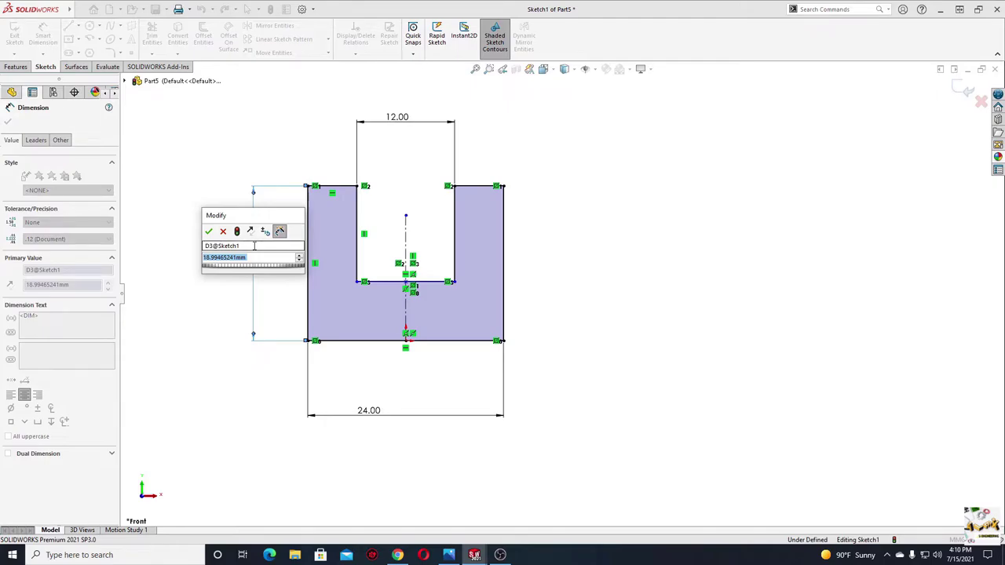
key("Return")
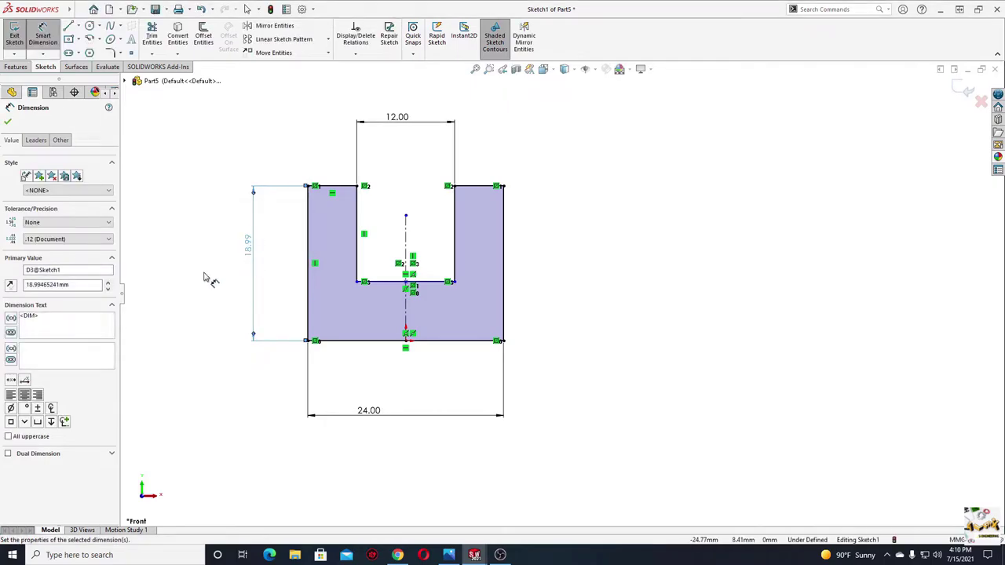
left_click(385, 282)
left_click(382, 342)
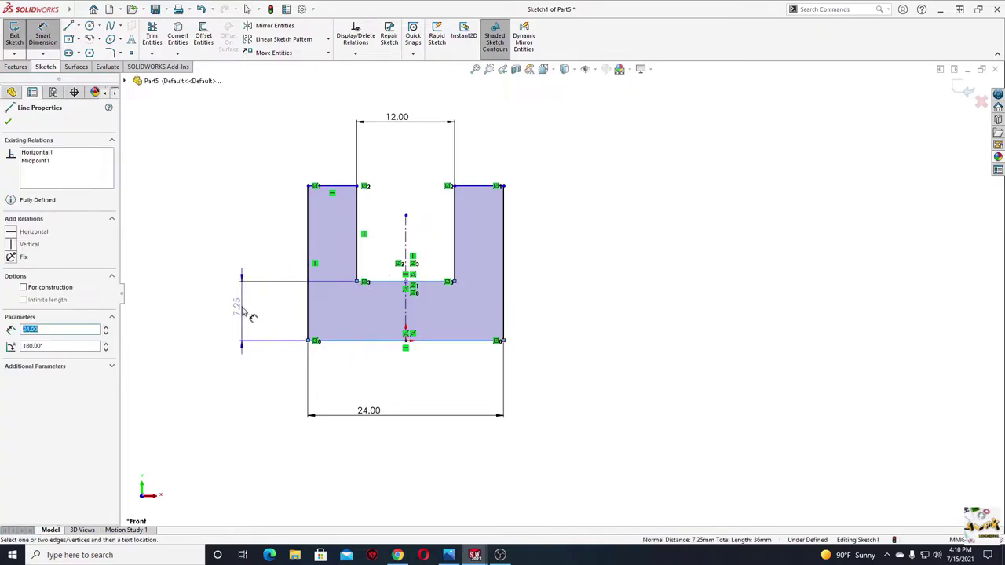
left_click(250, 314)
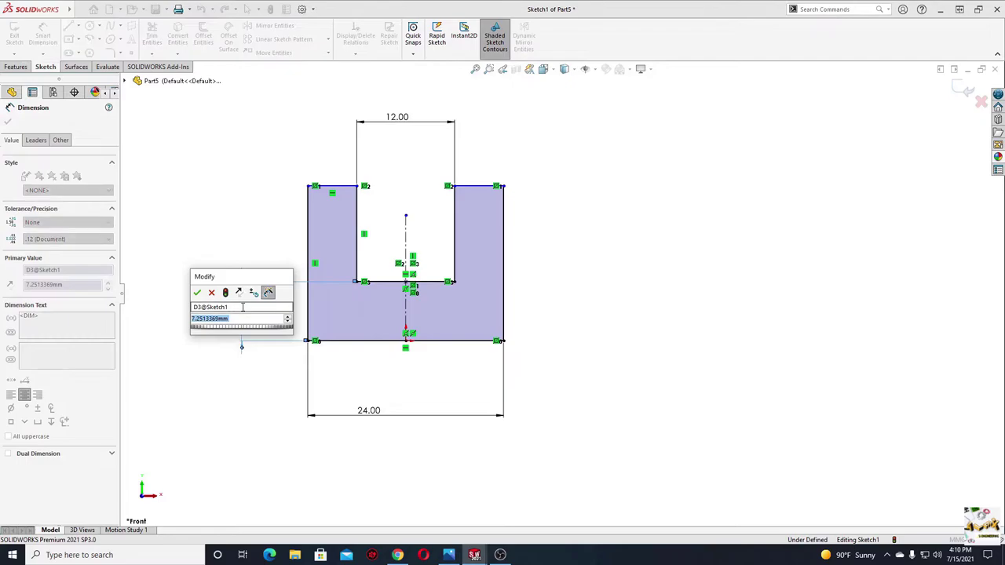
type("10")
key("Return")
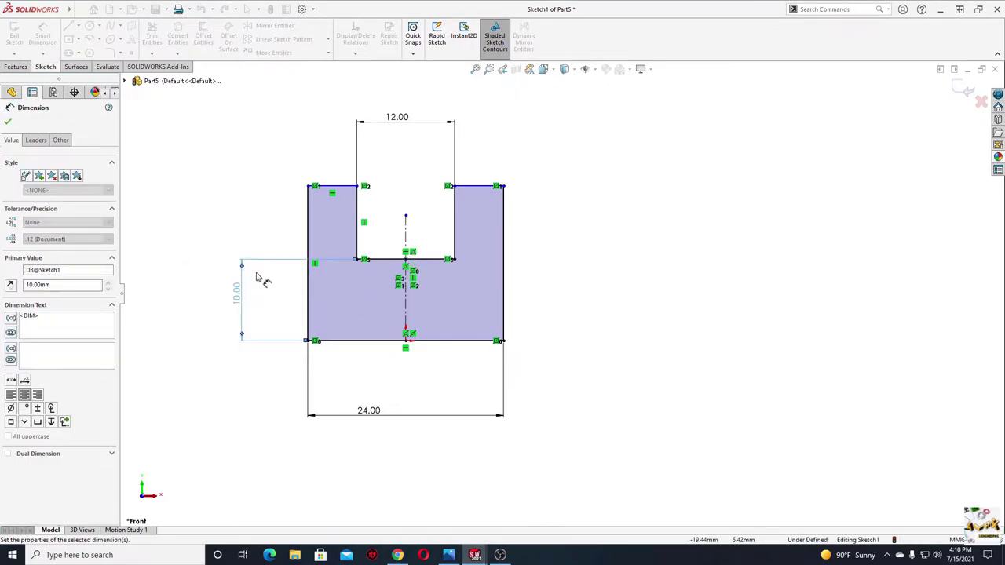
Dimension the arm height to 26 mm and exit Smart Dimension
left_click(369, 260)
left_click(336, 186)
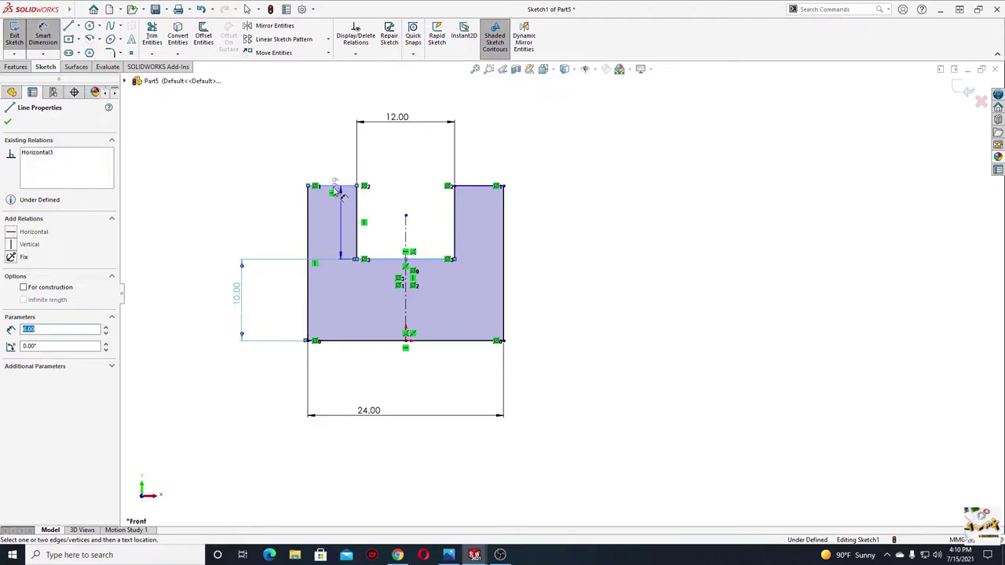
left_click(222, 228)
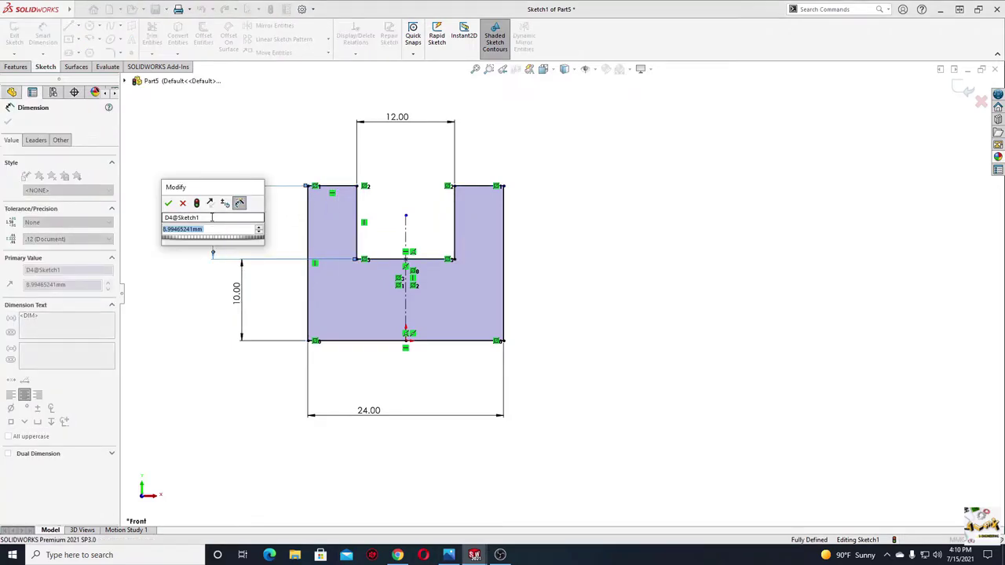
type("20")
key("Return")
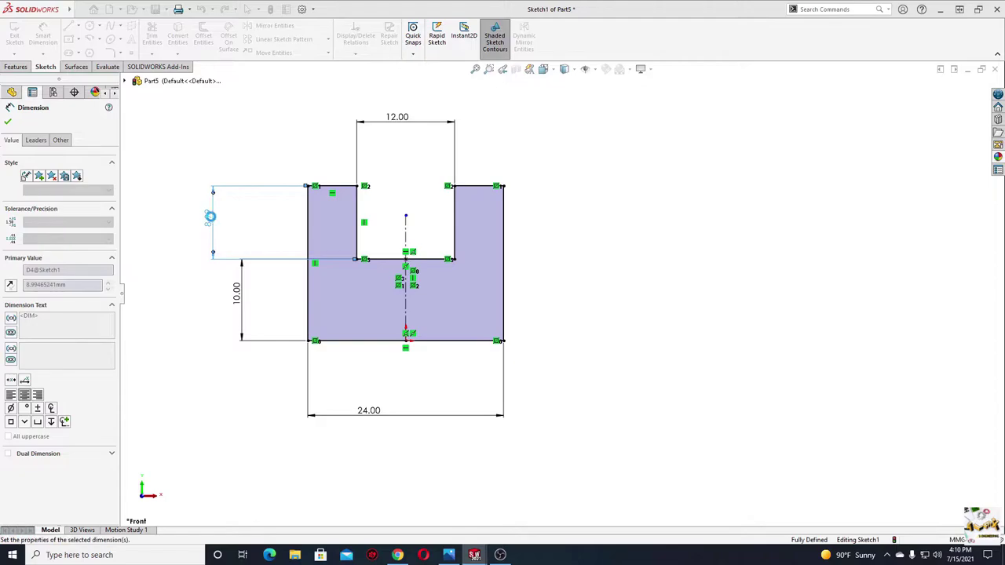
right_click(483, 203)
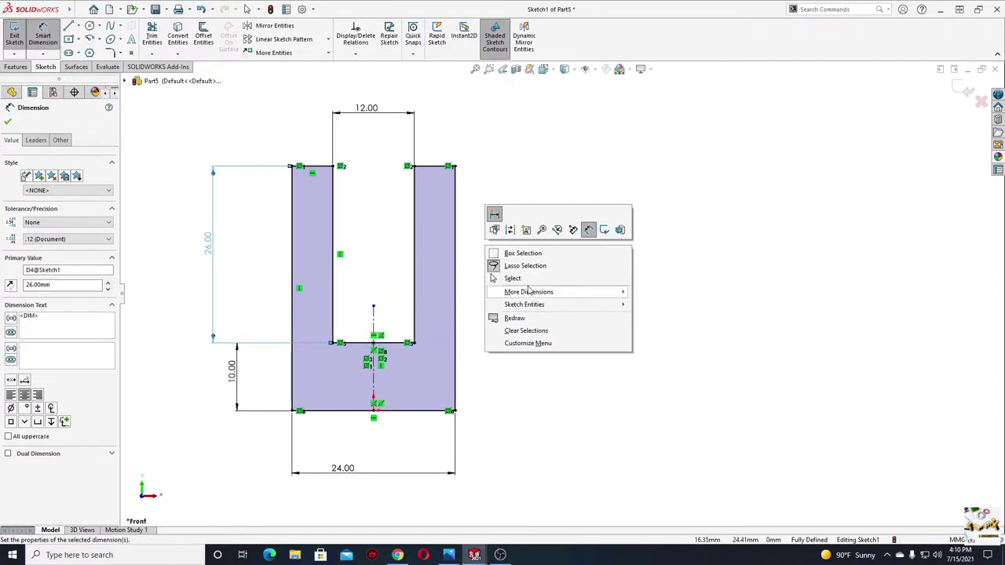
left_click(527, 280)
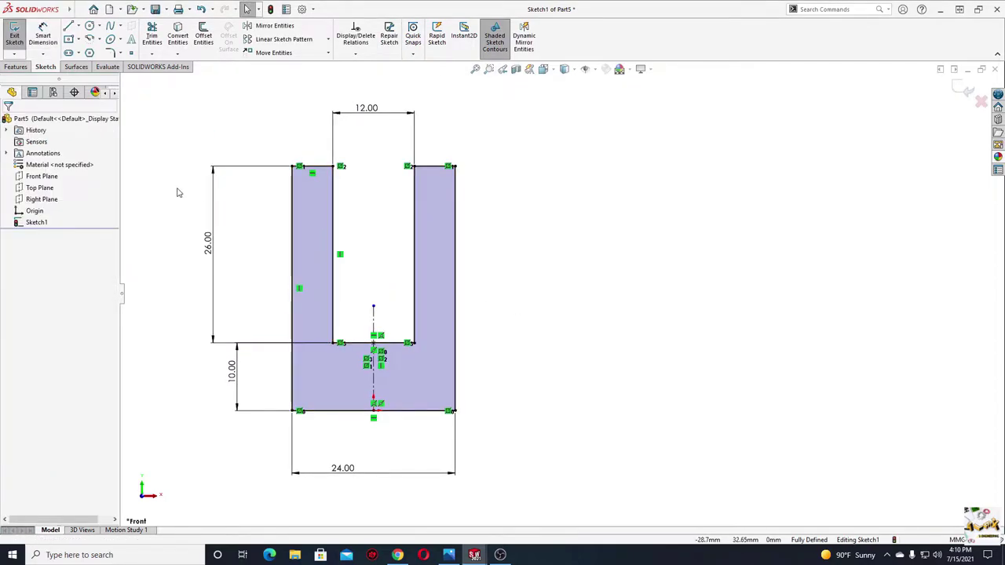
Extrude the U sketch Mid Plane to 24 mm, then select the part's front face
left_click(16, 68)
left_click(21, 35)
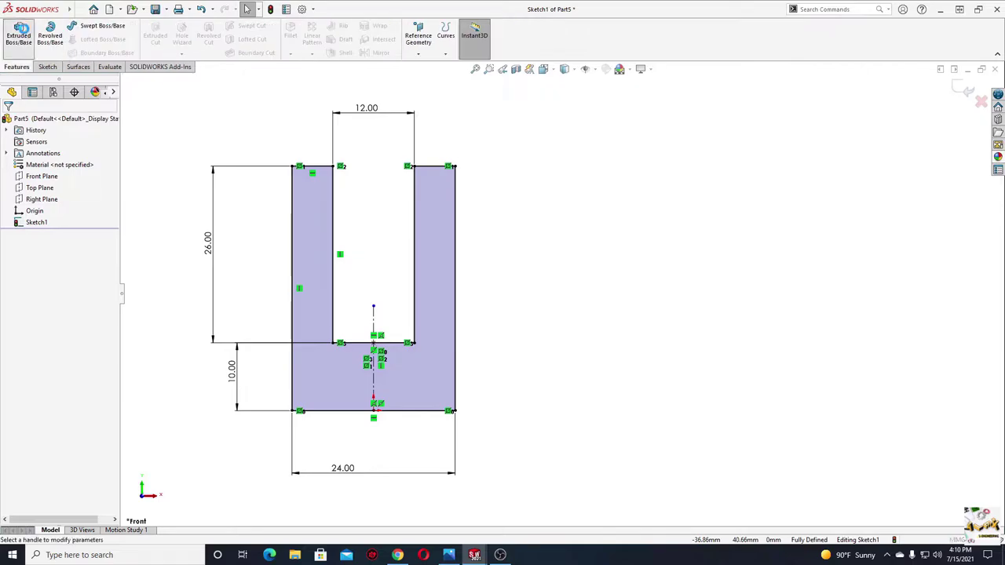
left_click(41, 185)
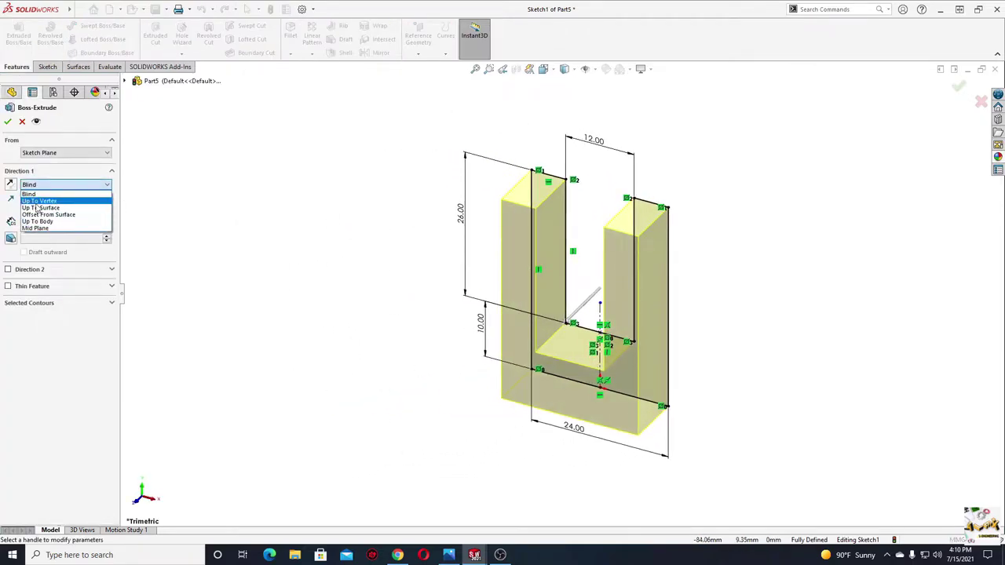
left_click(47, 225)
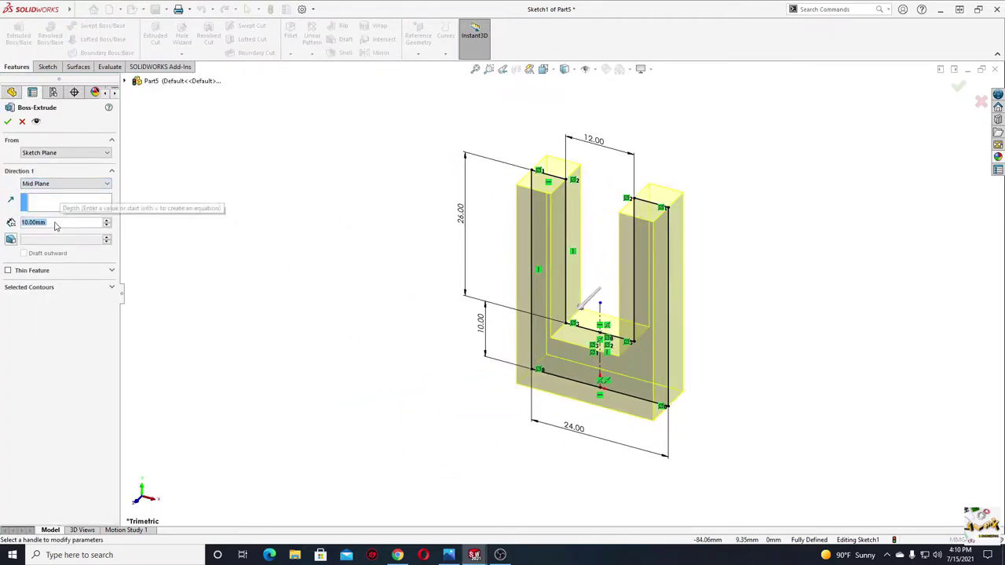
type("24")
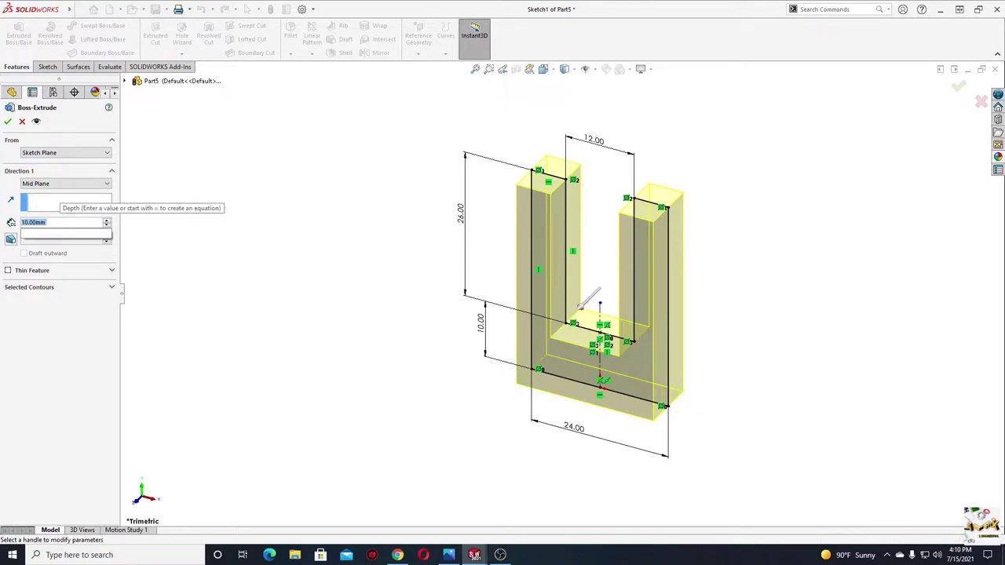
key("Return")
left_click(7, 123)
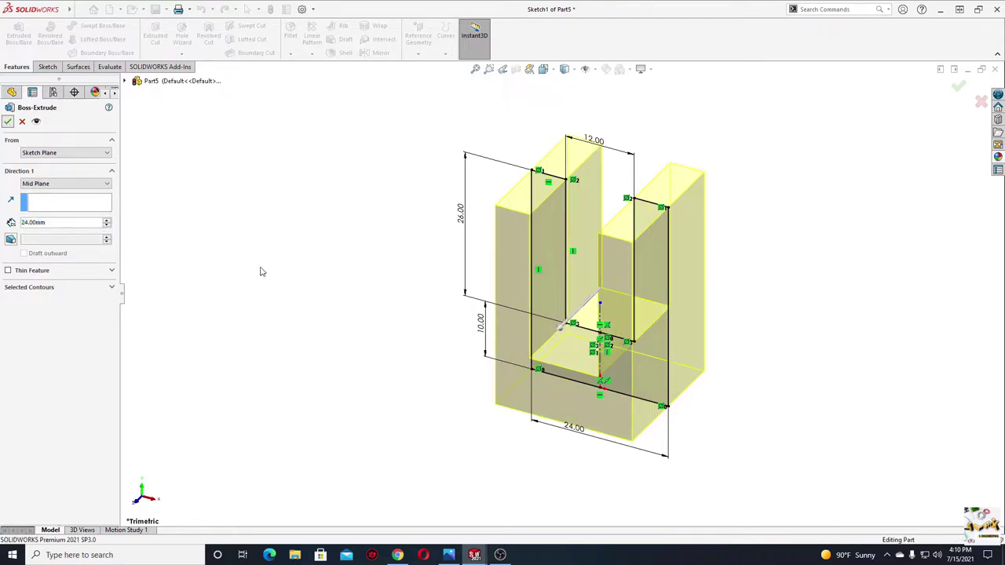
mouse_move(213, 287)
middle_mouse_down()
mouse_move(251, 217)
mouse_move(178, 236)
middle_mouse_up()
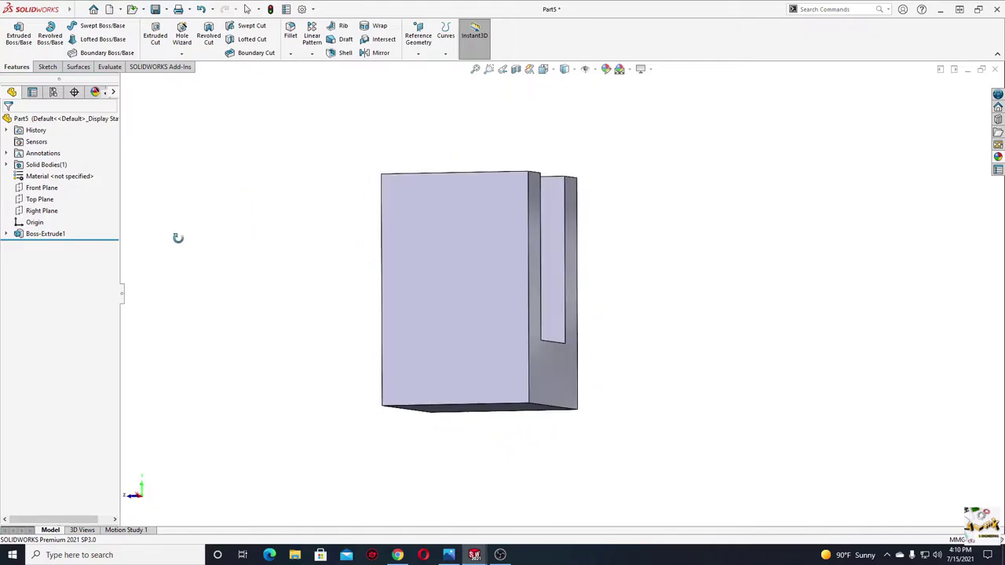
left_click(451, 237)
Sketch a circle on the face and make its centre vertical with the origin
left_click(491, 199)
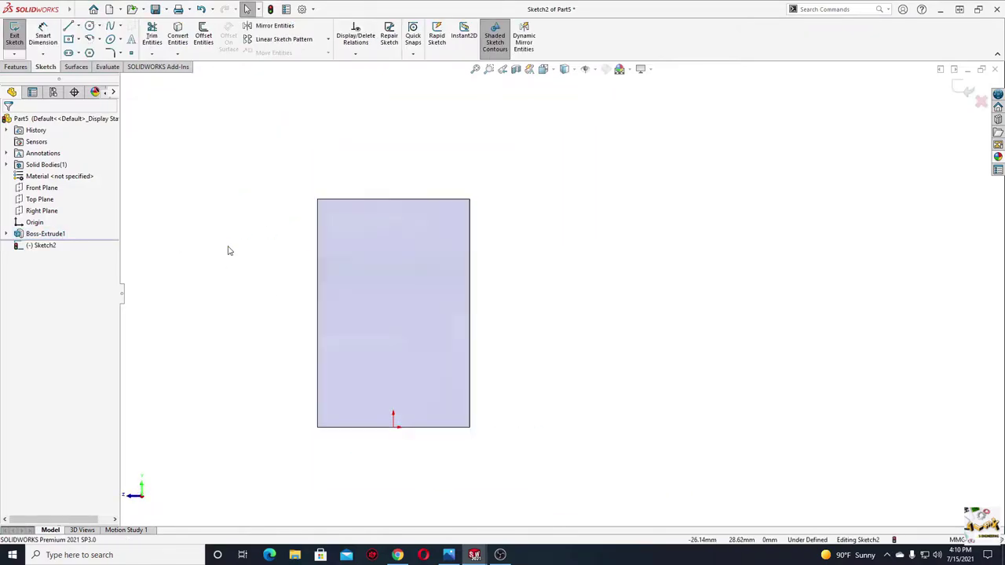
left_click(89, 26)
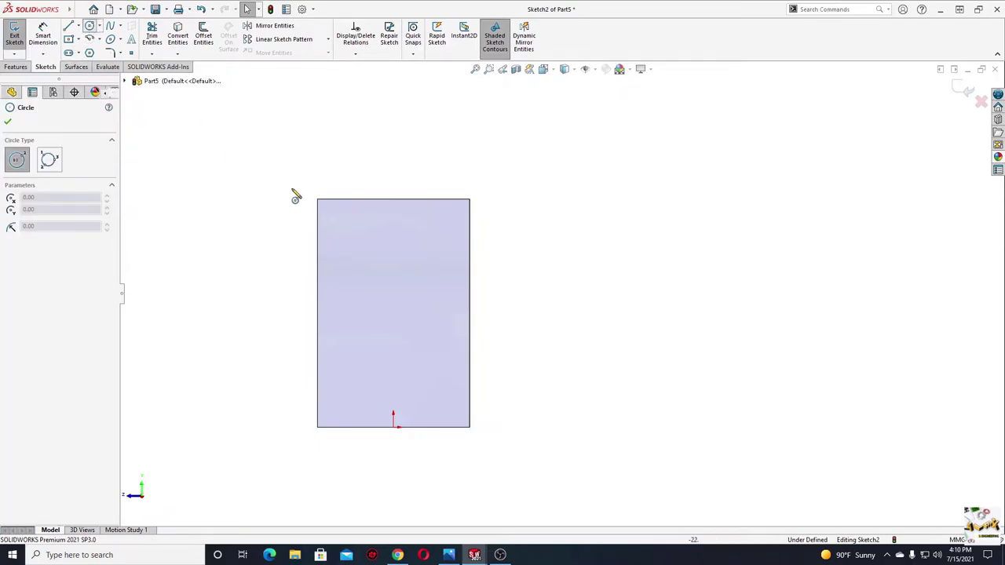
left_click(393, 263)
left_click(393, 288)
key("Escape")
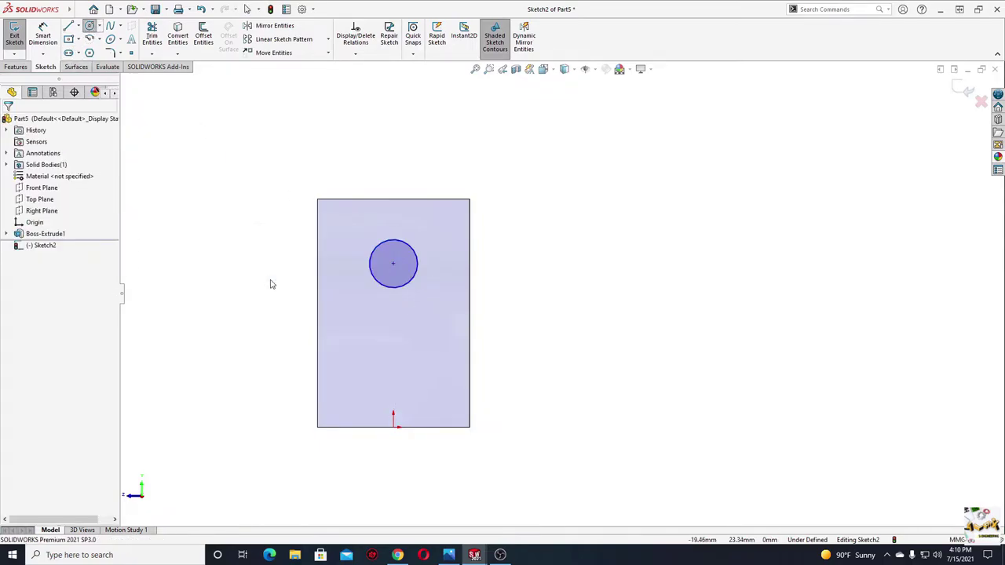
left_click(394, 265)
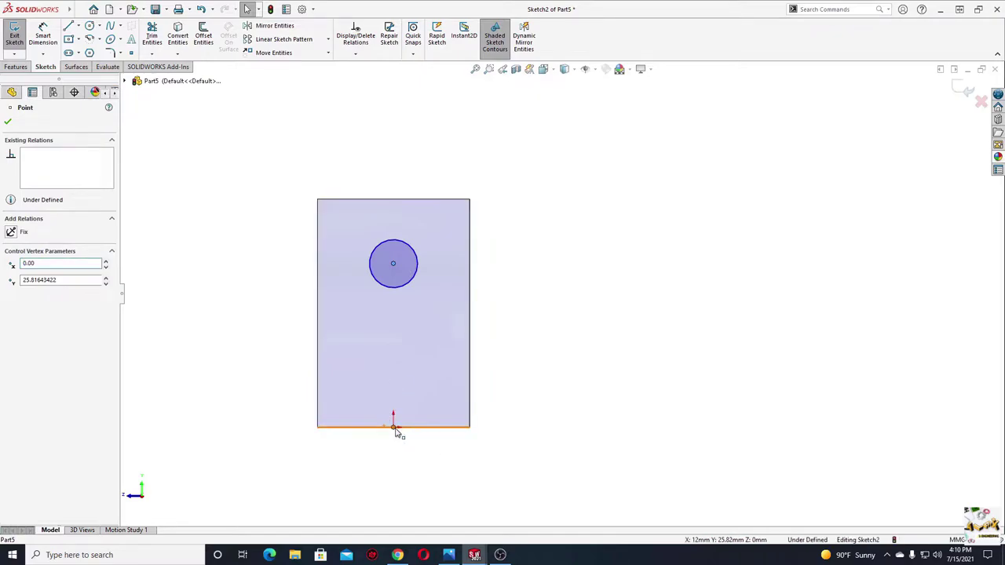
left_click(394, 429, "ctrl")
left_click(445, 388)
left_click(482, 297)
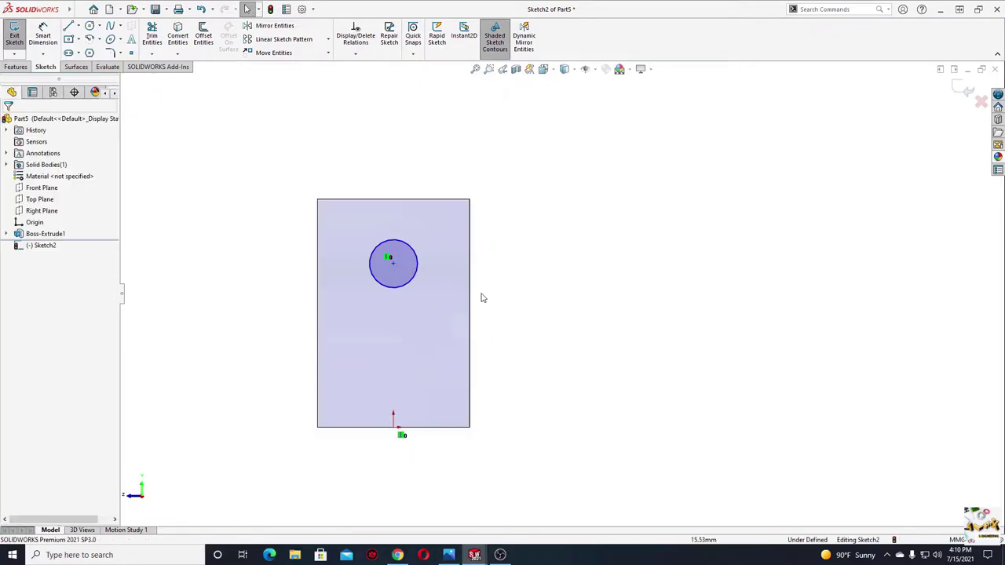
Dimension the circle to Ø12 and its centre 24 mm above the origin
left_click(44, 36)
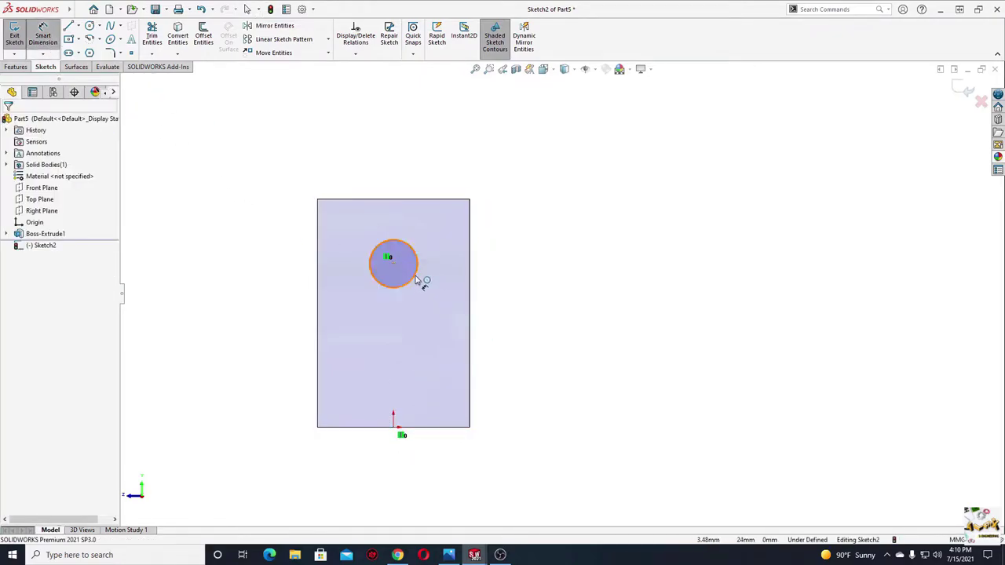
left_click(416, 281)
left_click(528, 281)
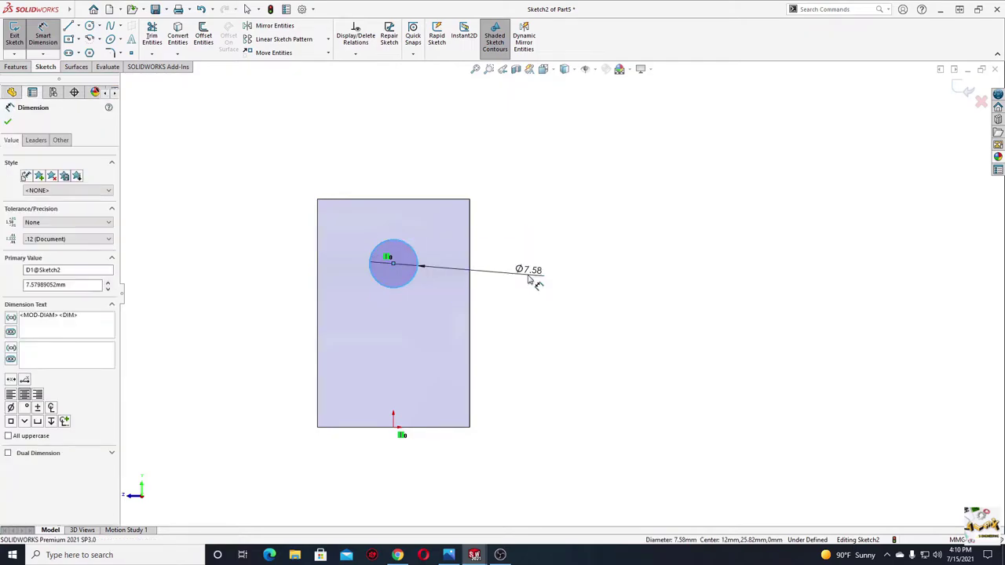
type("12")
key("Return")
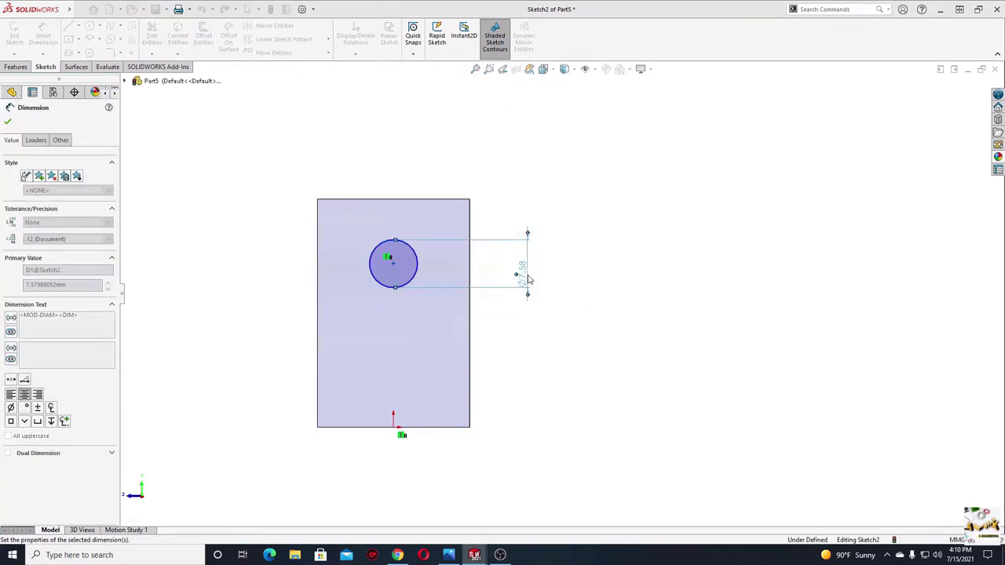
left_click(393, 265)
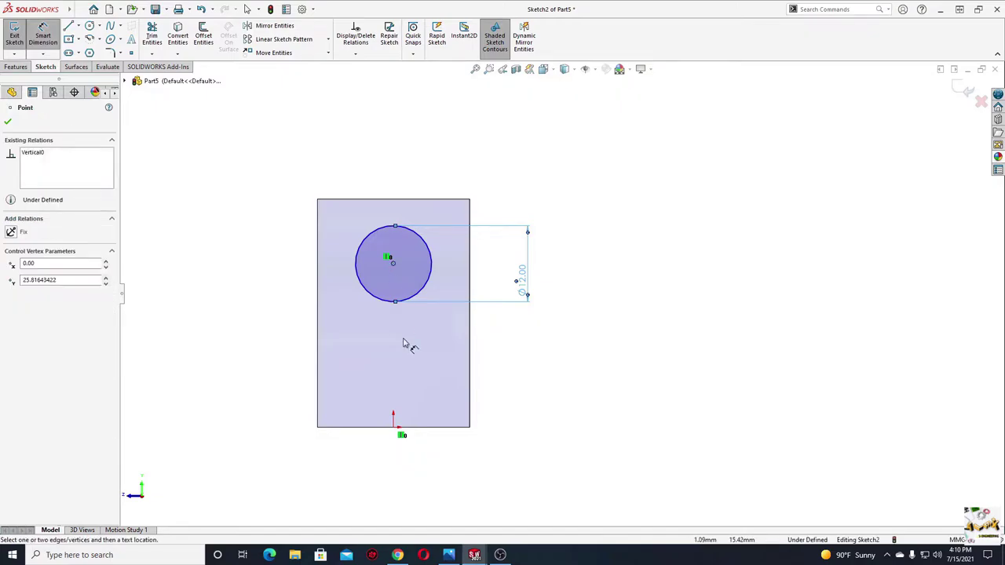
left_click(394, 427)
left_click(201, 366)
type("24")
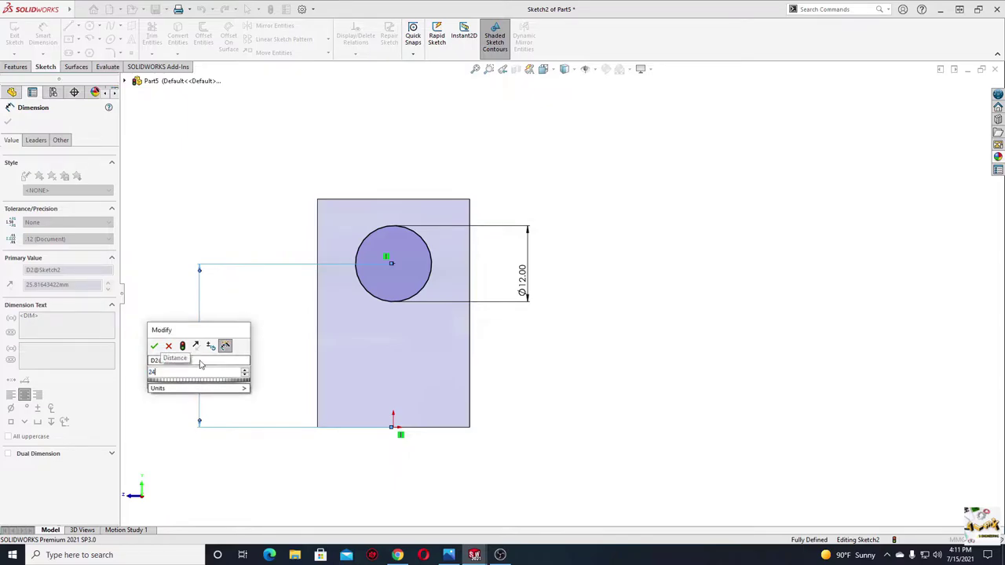
key("Return")
right_click(201, 197)
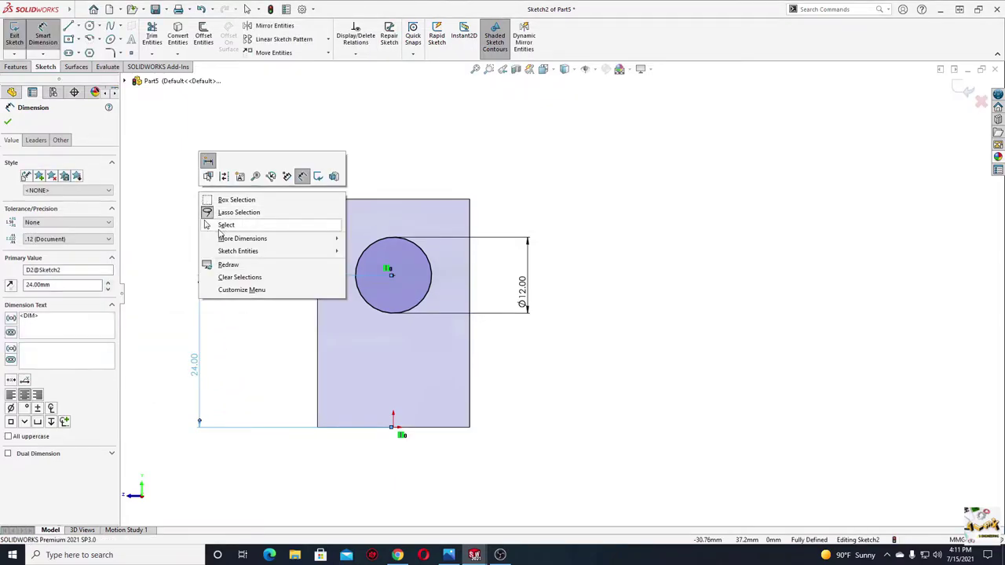
left_click(225, 226)
Draw a 180° centerpoint arc centred on the circle's centre
left_click(90, 38)
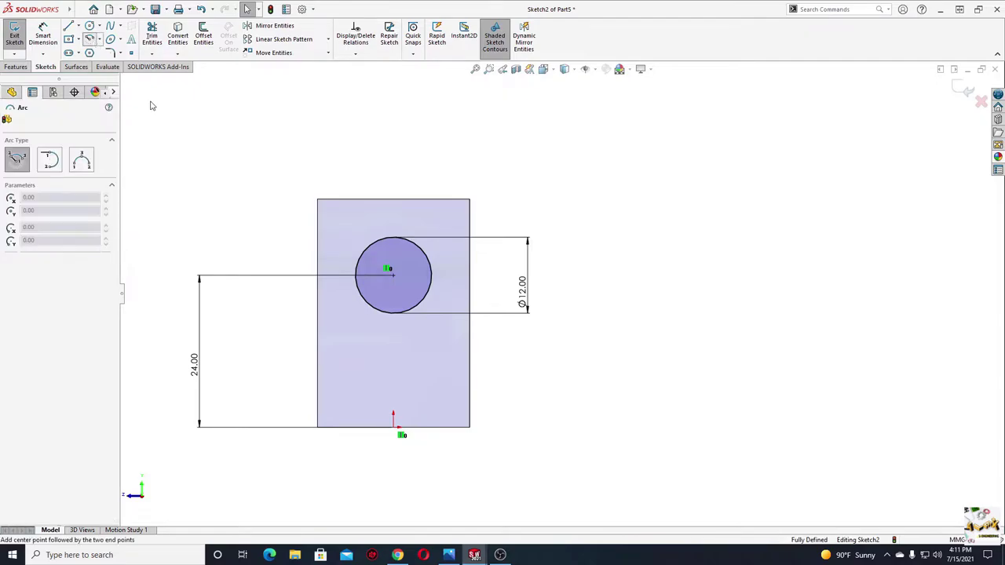
left_click(393, 275)
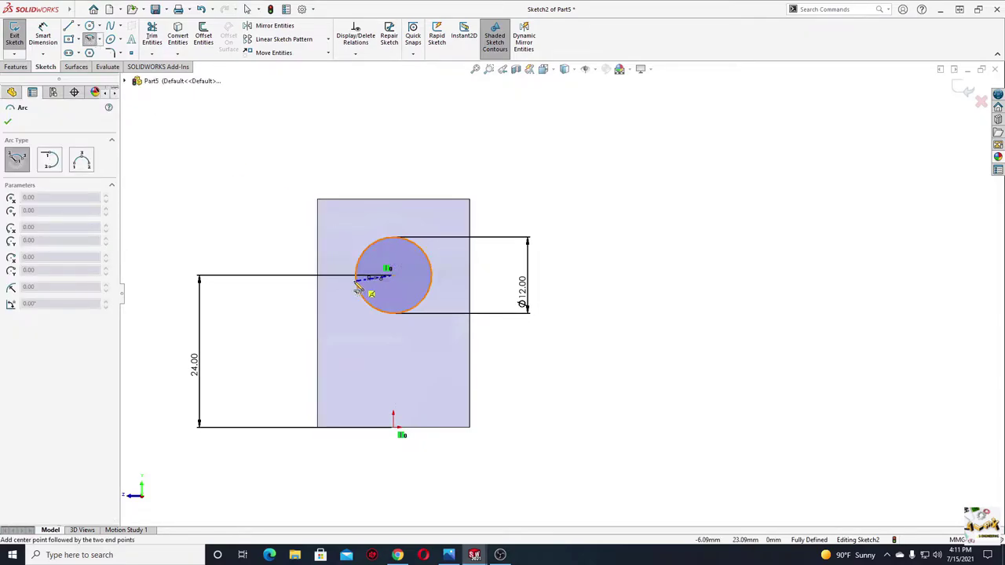
left_click(319, 280)
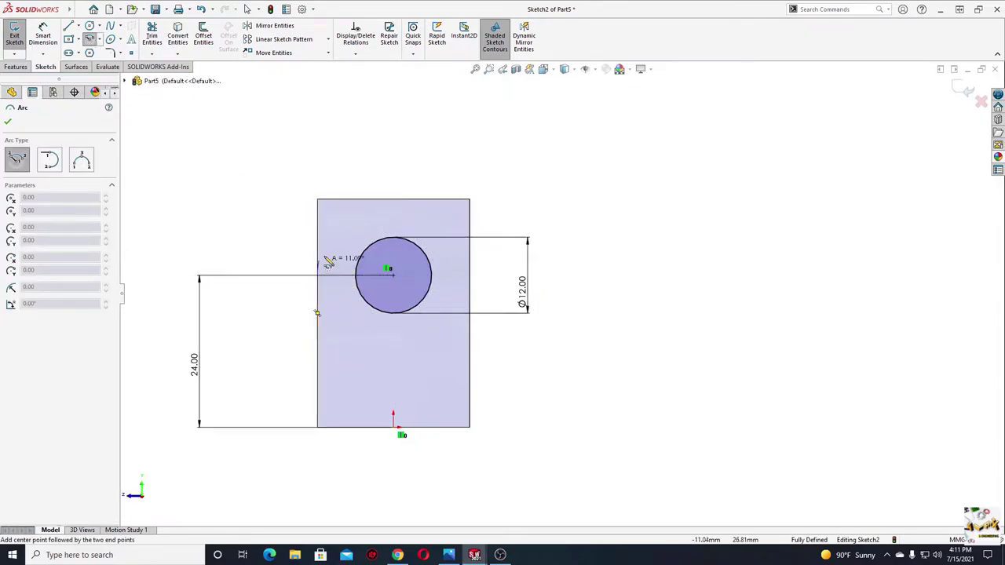
left_click(469, 281)
right_click(498, 218)
left_click(516, 202)
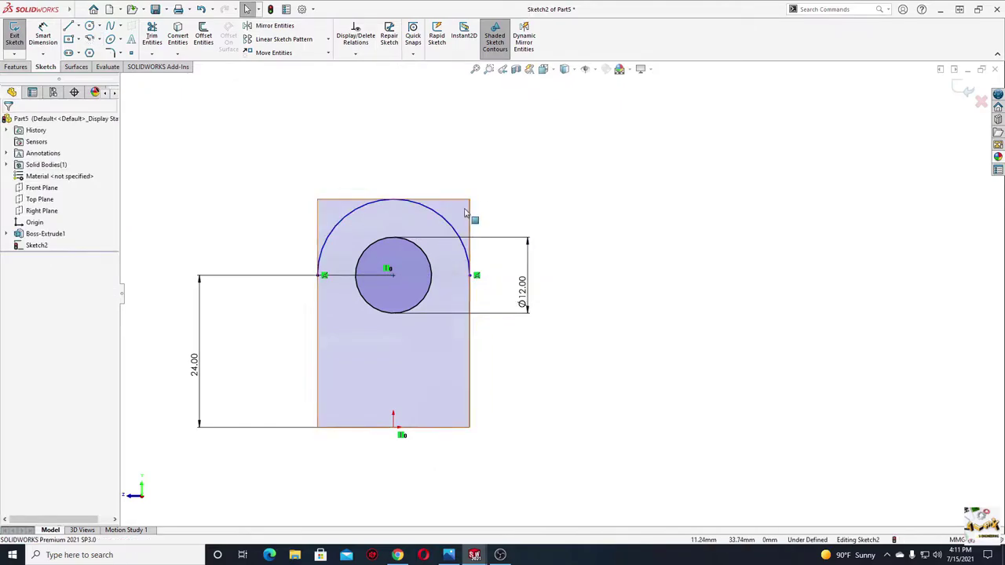
Make the arc tangent to the block's top edge, adjusting its right end after an error
left_click(373, 205)
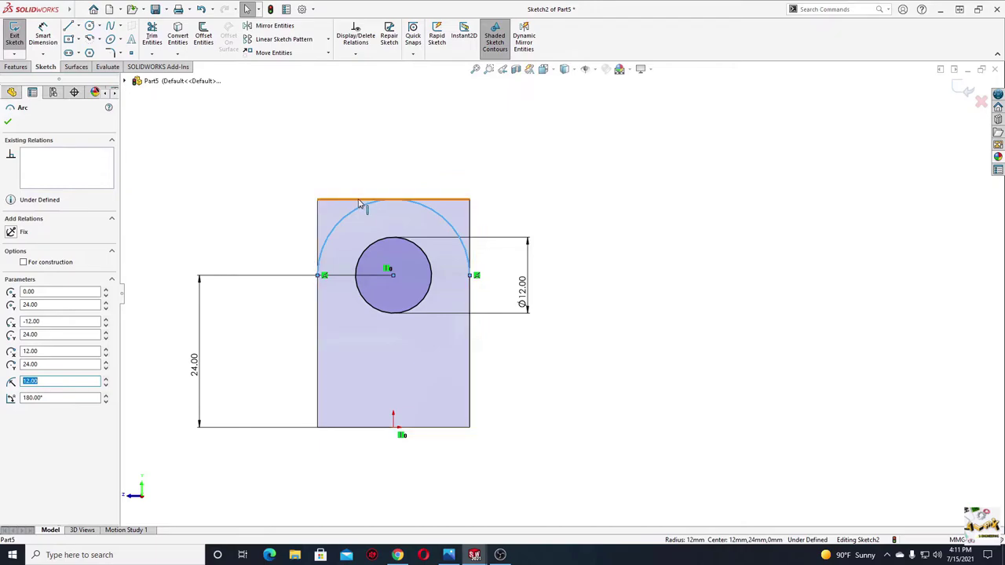
left_click(365, 200, "ctrl")
left_click(388, 154)
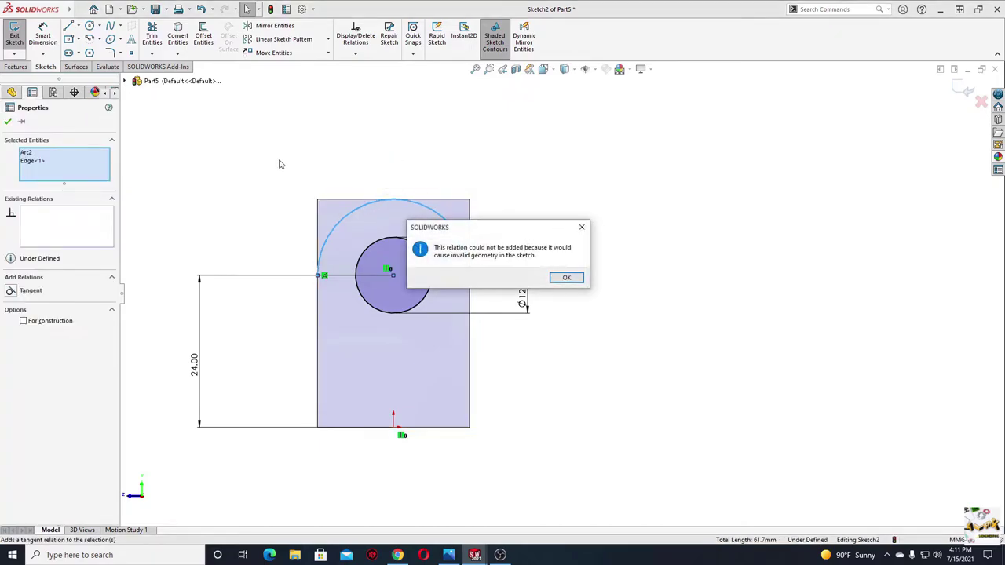
left_click(567, 280)
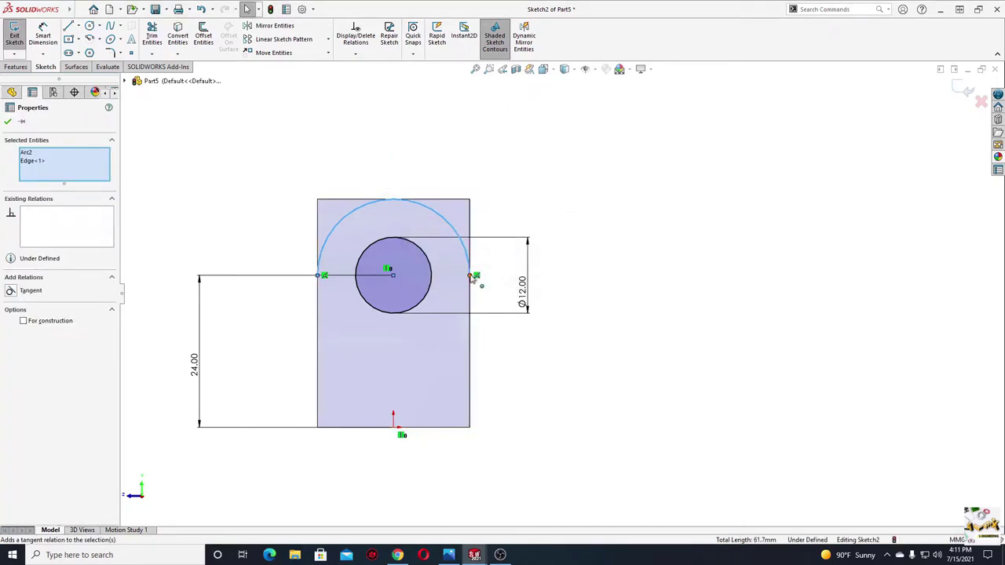
left_click_drag(473, 278, 472, 292)
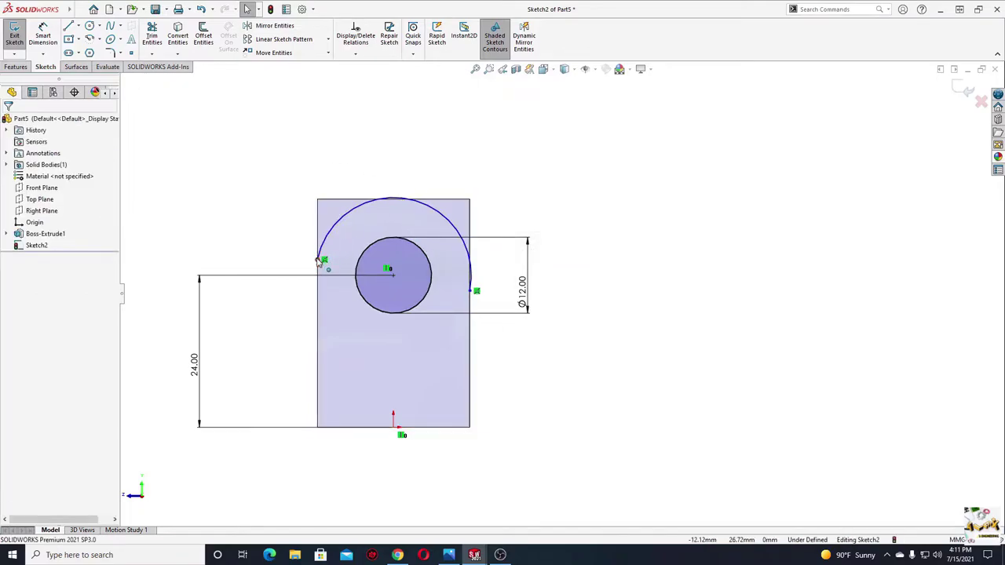
left_click(354, 205)
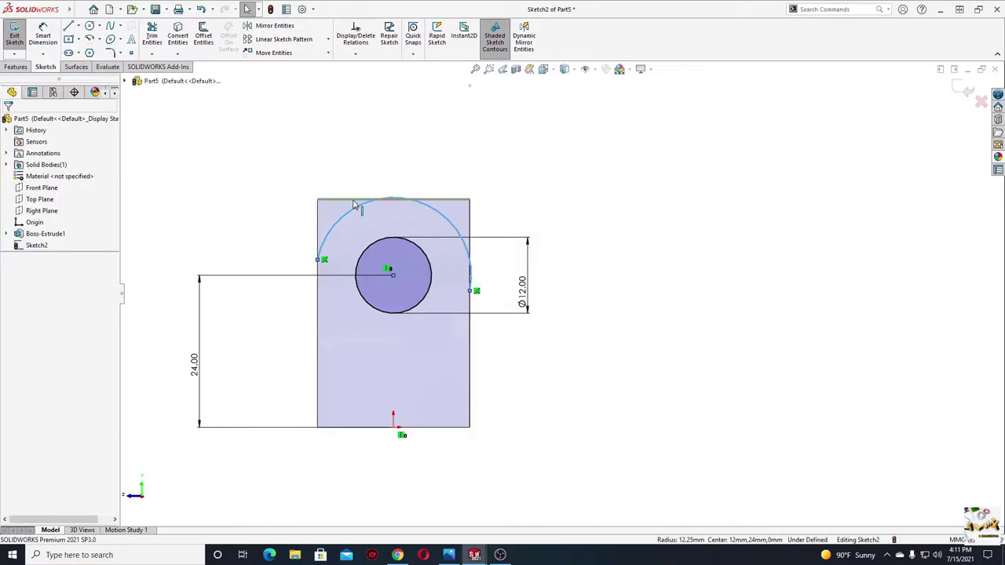
left_click(355, 200, "ctrl")
left_click(398, 167)
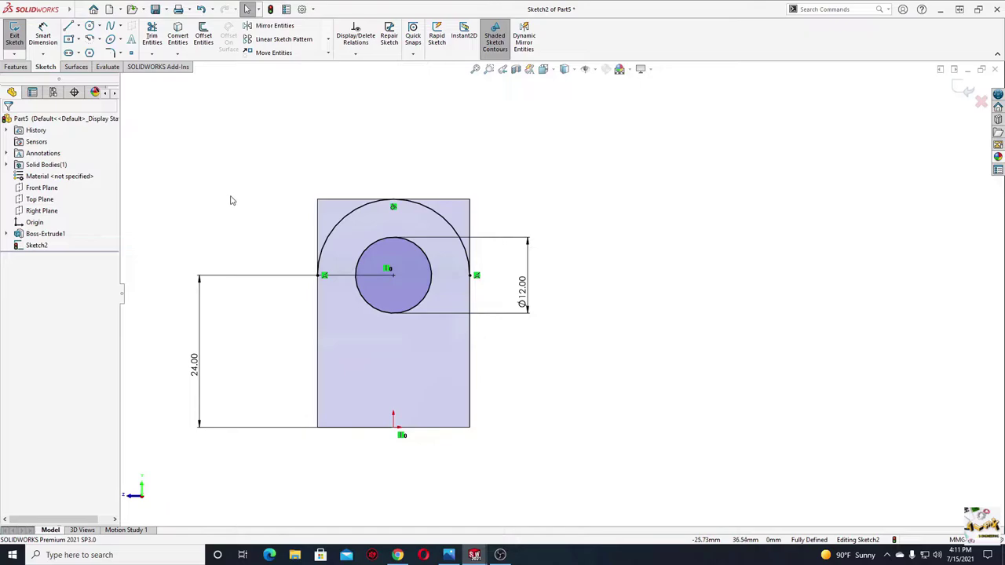
Draw three lines from the arc's left end, up, across above the block and down to its right end
left_click(69, 26)
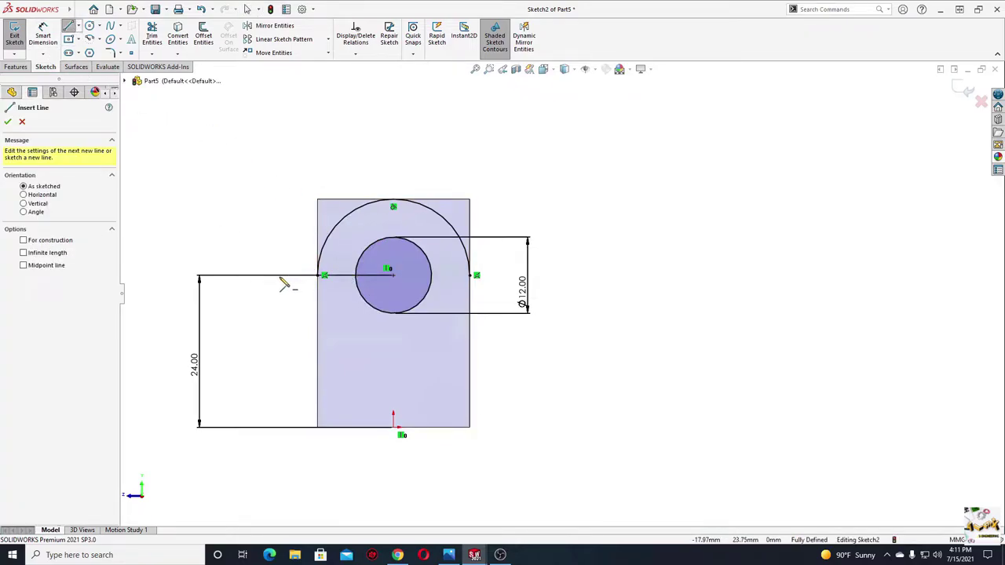
left_click_drag(317, 274, 318, 151)
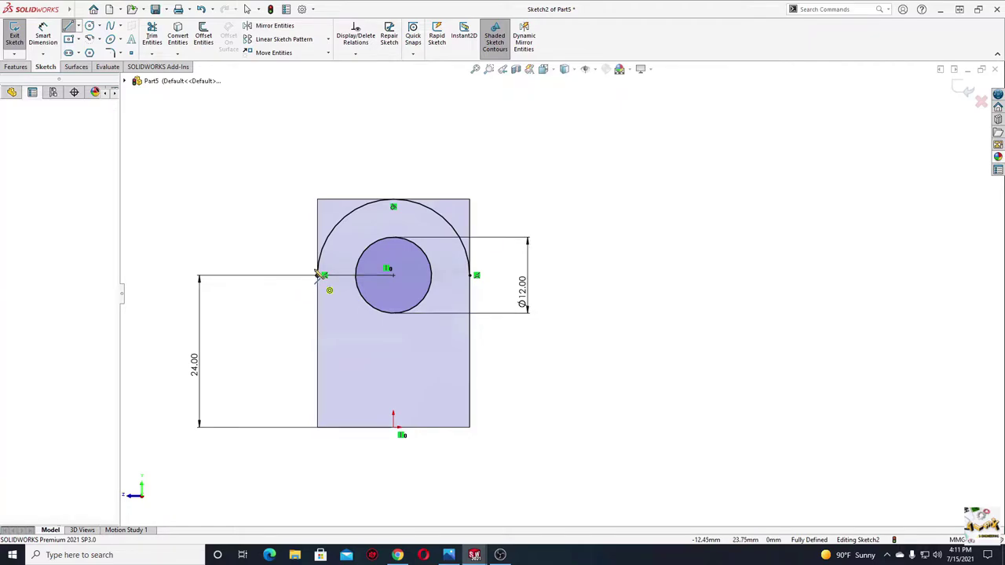
left_click(481, 148)
left_click(474, 277)
right_click(474, 276)
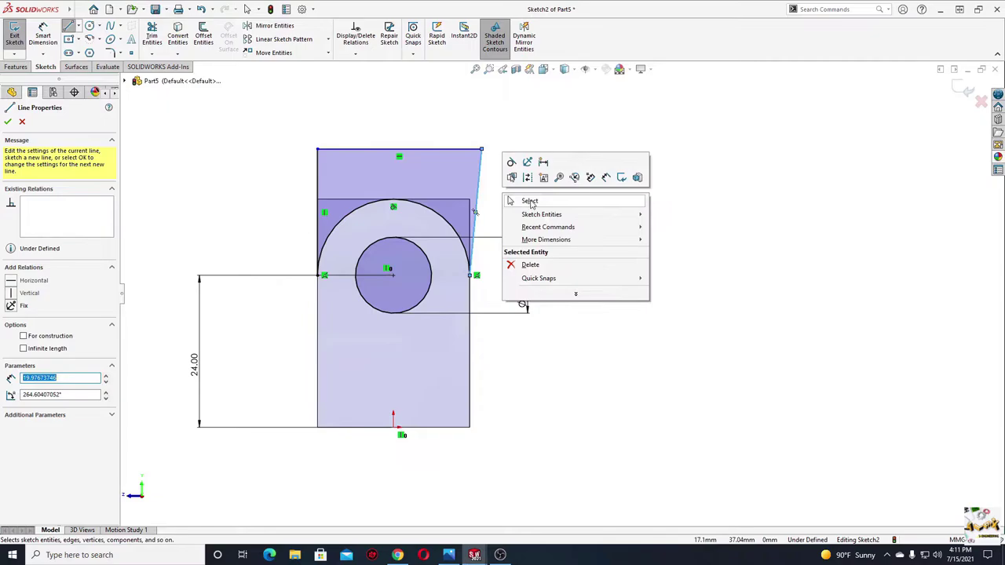
left_click(528, 197)
Make the right-hand line collinear with the block's right edge
left_click(478, 191)
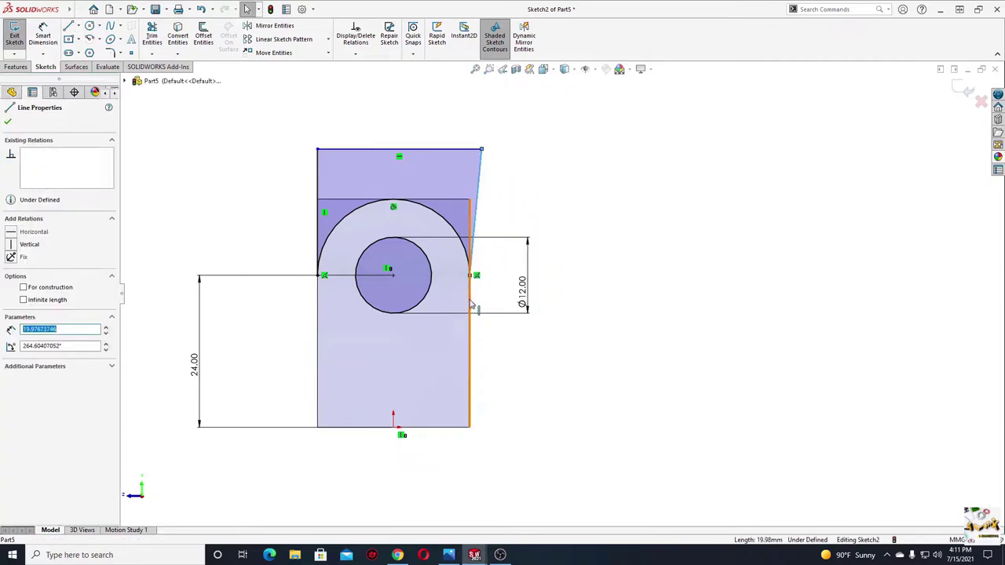
left_click(471, 330, "ctrl")
left_click(501, 253)
left_click(527, 172)
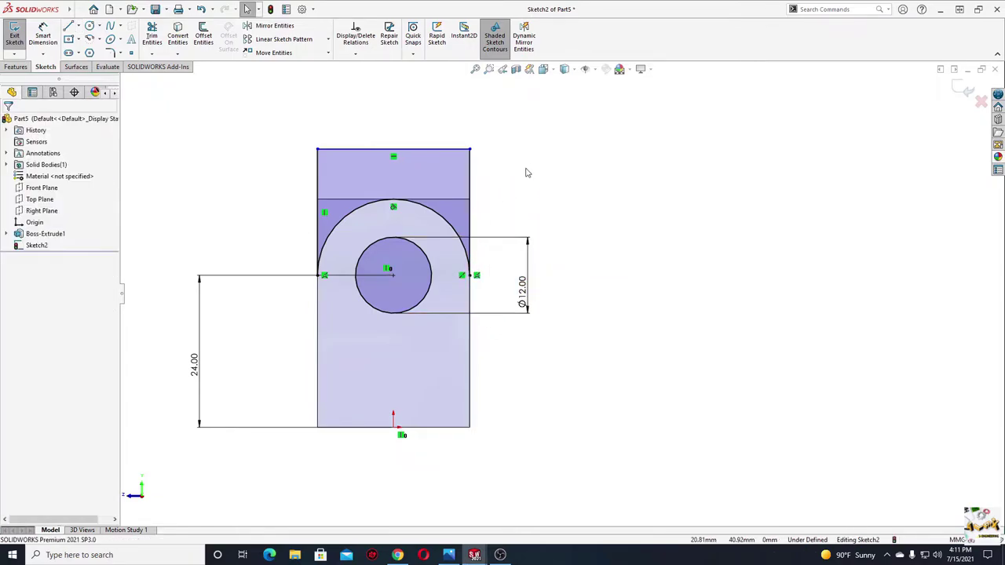
Cut-extrude the sketch Through All, rounding both lugs and piercing them with Ø12 holes
left_click(15, 66)
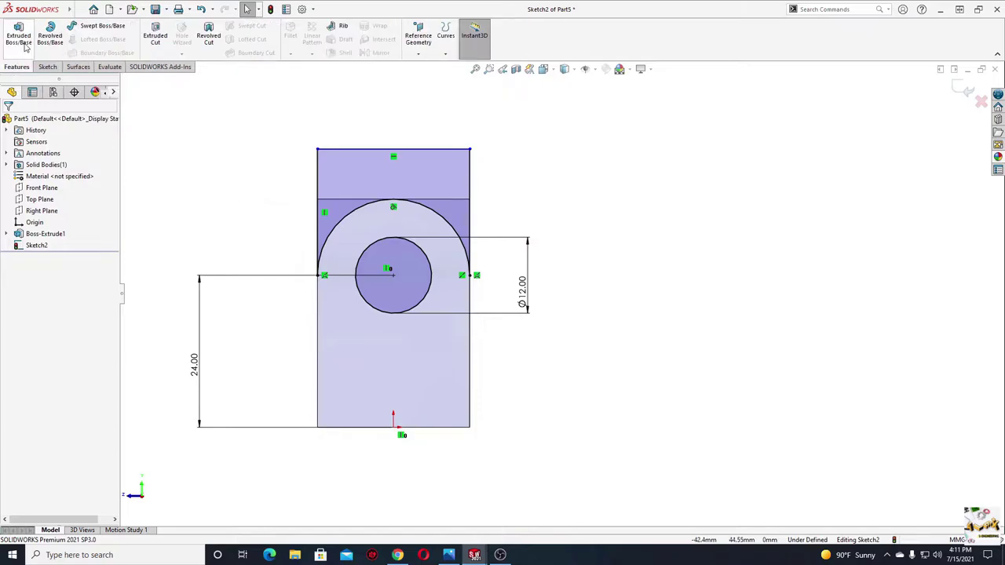
left_click(156, 36)
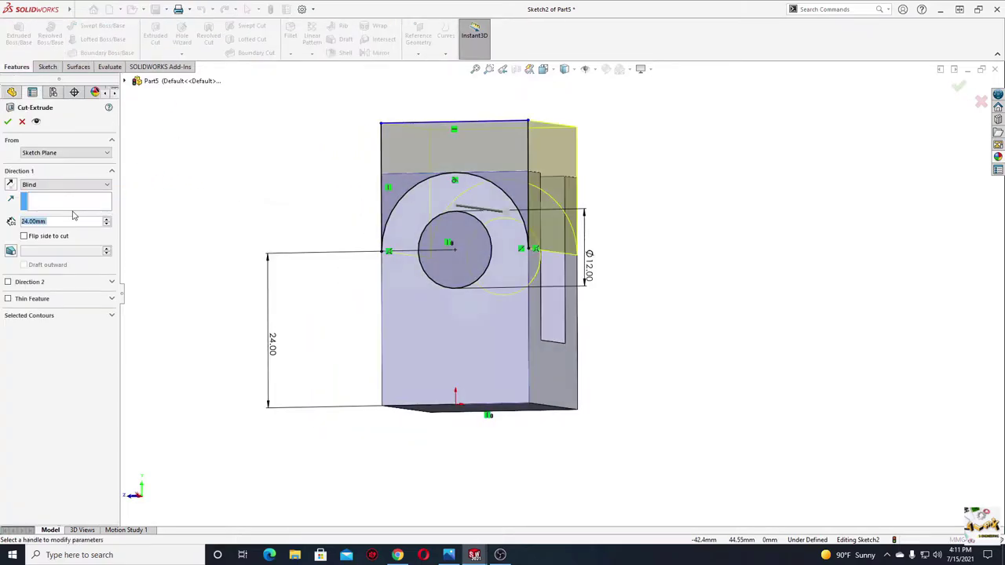
left_click(44, 185)
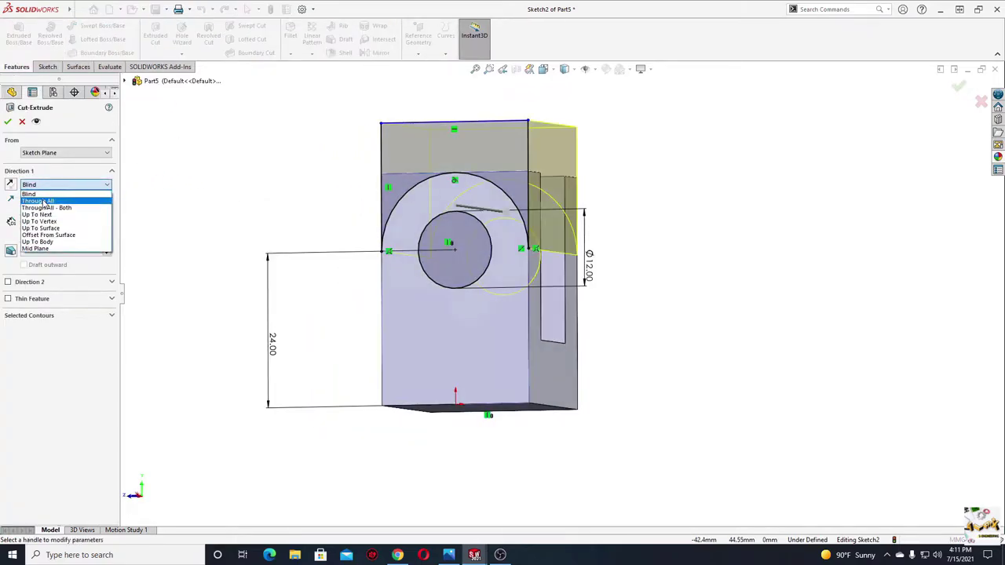
left_click(44, 202)
middle_click_drag(305, 229, 377, 235)
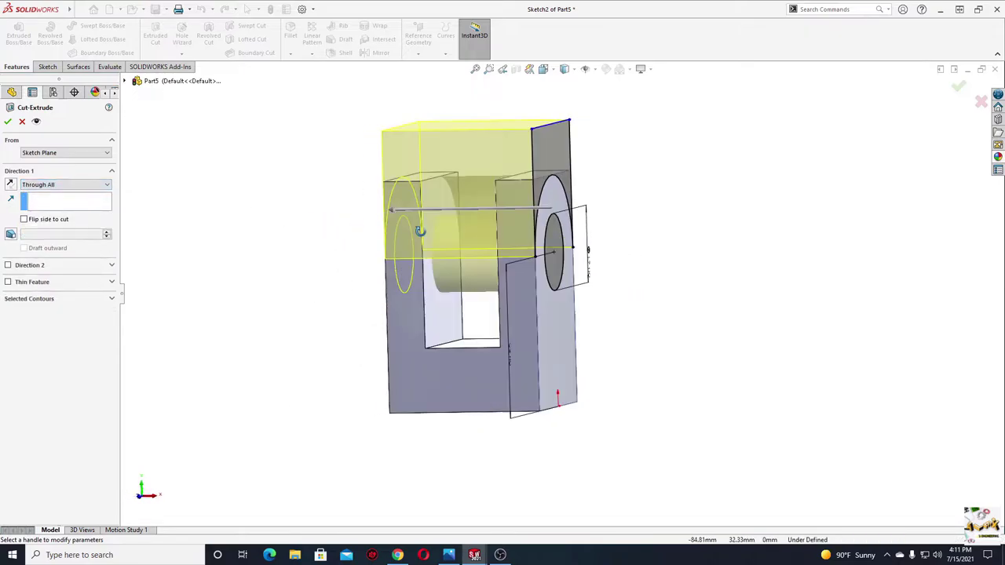
left_click(6, 121)
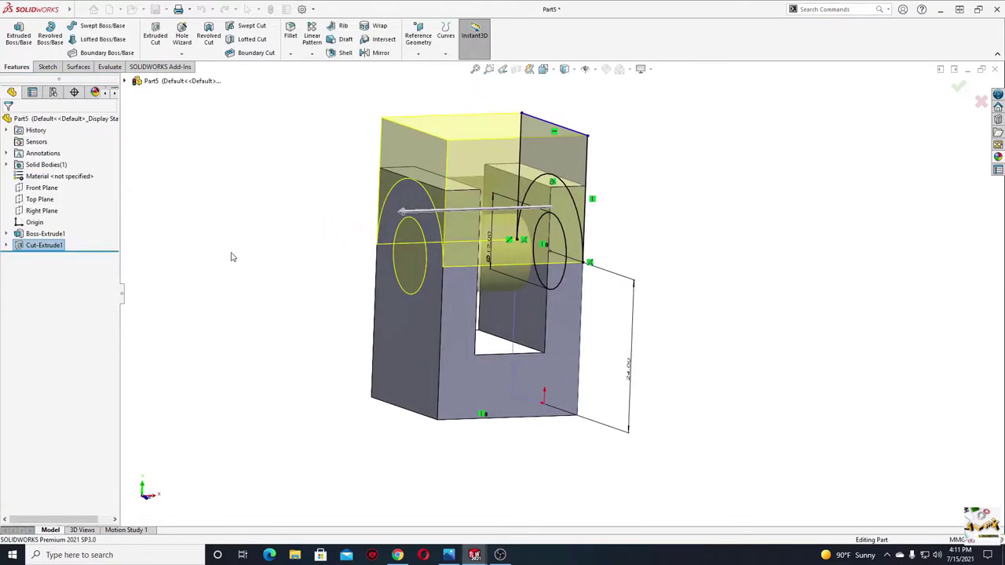
mouse_move(272, 271)
middle_mouse_down()
mouse_move(158, 275)
mouse_move(222, 246)
mouse_move(217, 173)
mouse_move(200, 312)
middle_mouse_up()
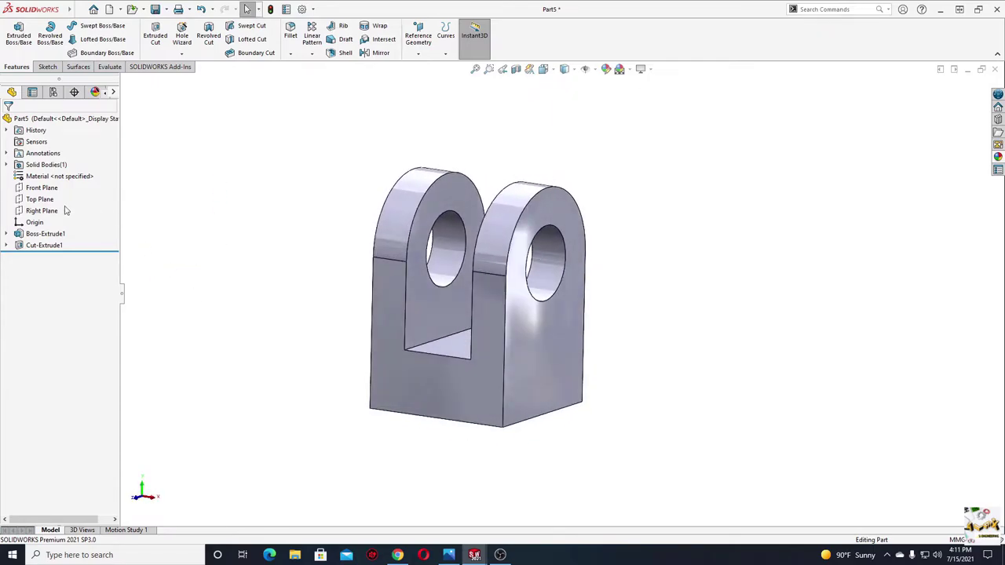
Start a sketch on the Front Plane and draw a vertical centerline down from the origin
left_click(36, 191)
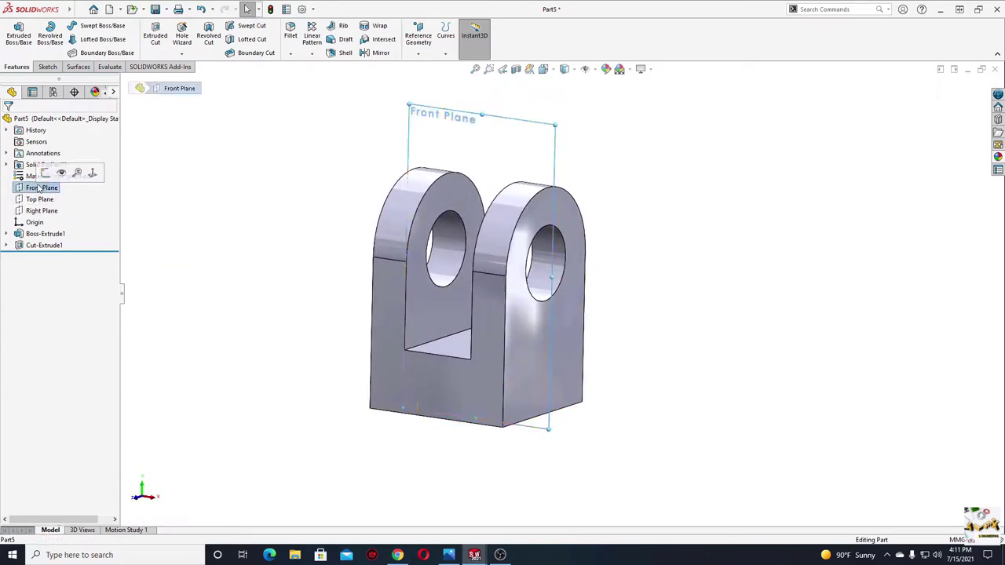
left_click(62, 173)
scroll(436, 377, "up", 3)
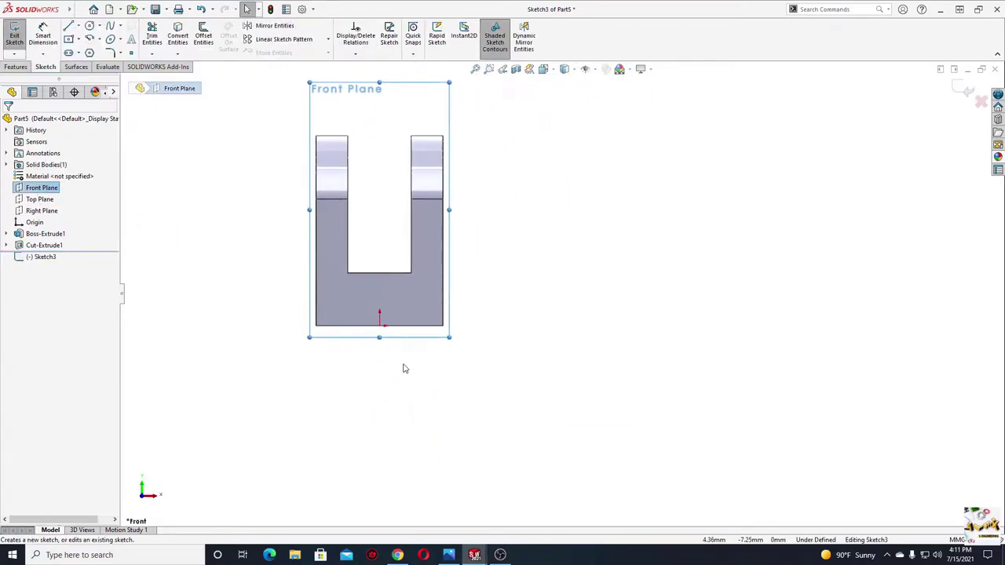
scroll(338, 374, "up", 2)
left_click(406, 336)
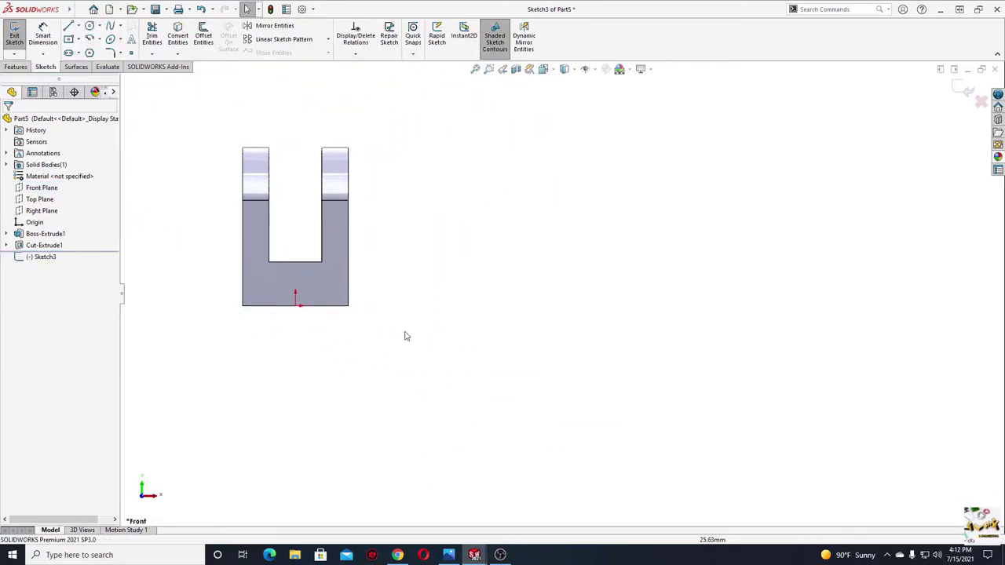
left_click(79, 26)
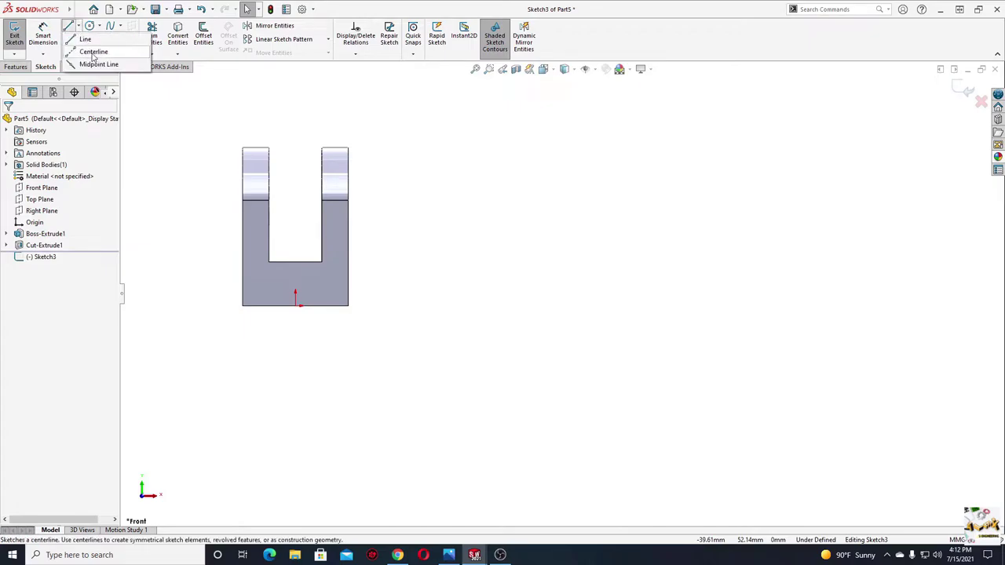
left_click(99, 50)
left_click(295, 294)
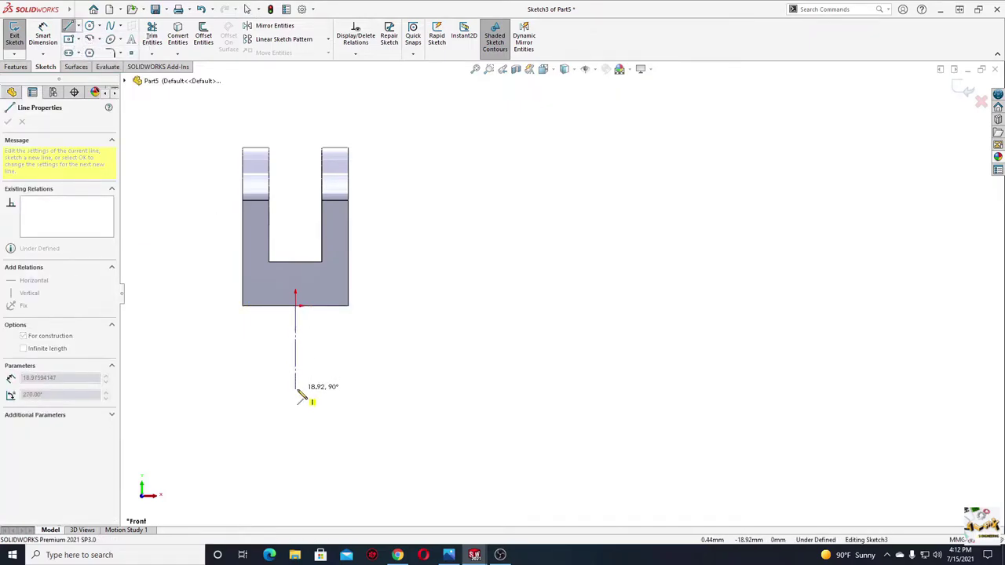
left_click(307, 388)
key("Escape")
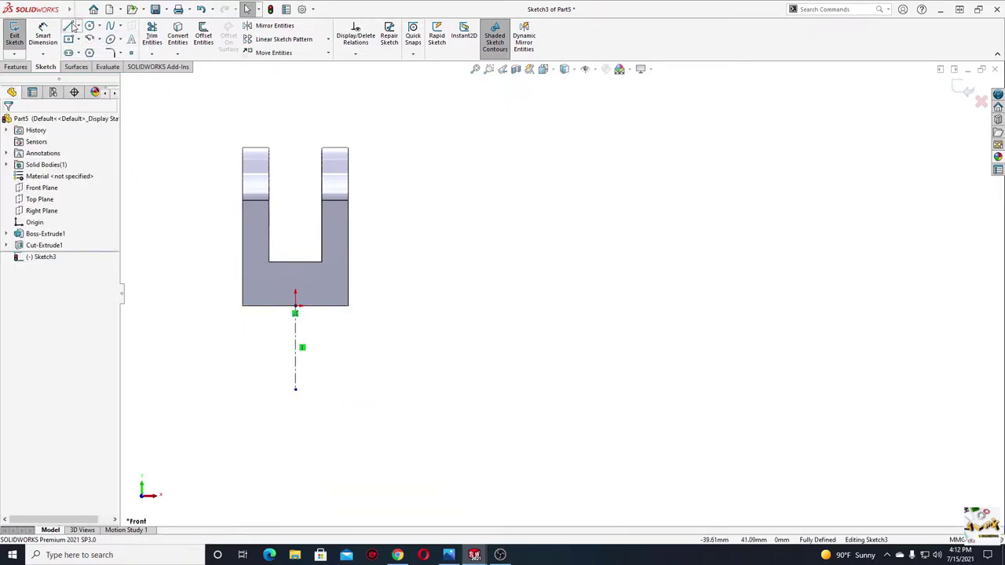
Draw a closed tapered pointed profile from the origin beside the centerline
left_click(70, 26)
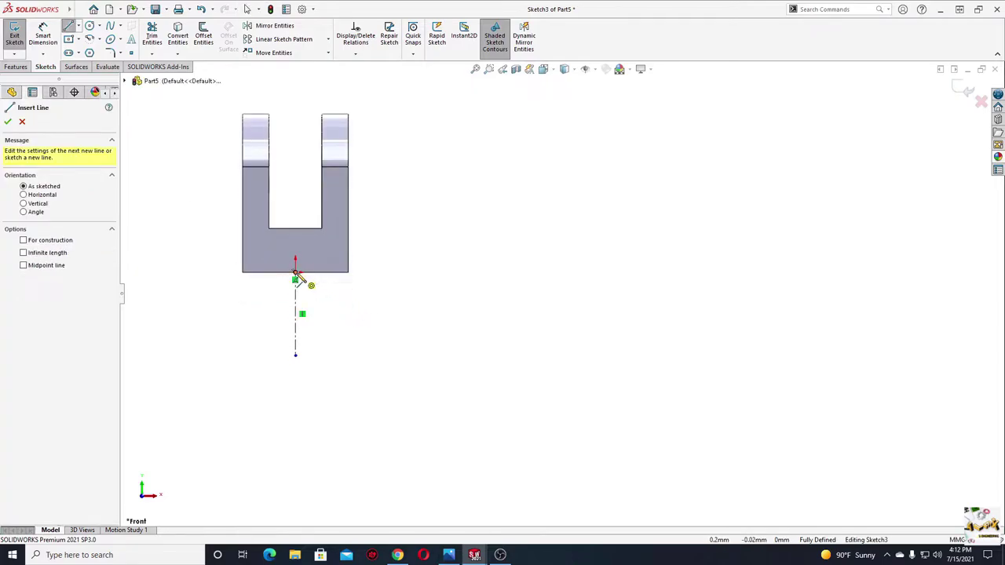
left_click(295, 274)
left_click(349, 273)
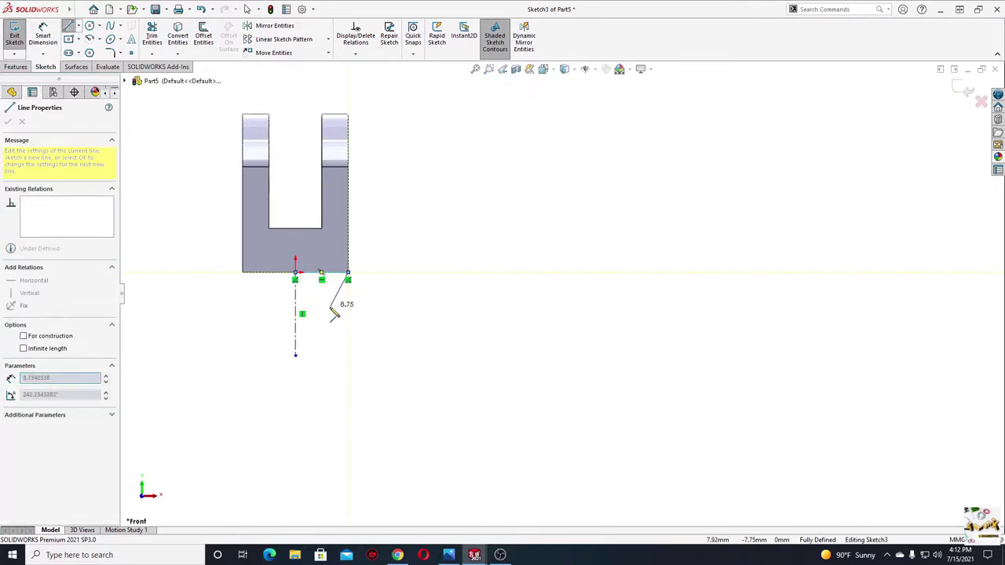
left_click(335, 305)
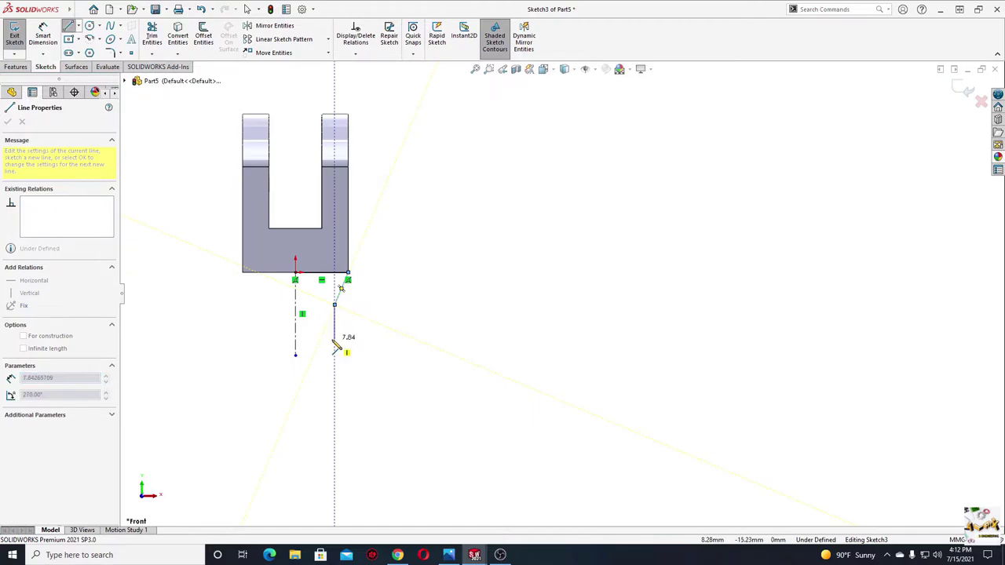
left_click(335, 334)
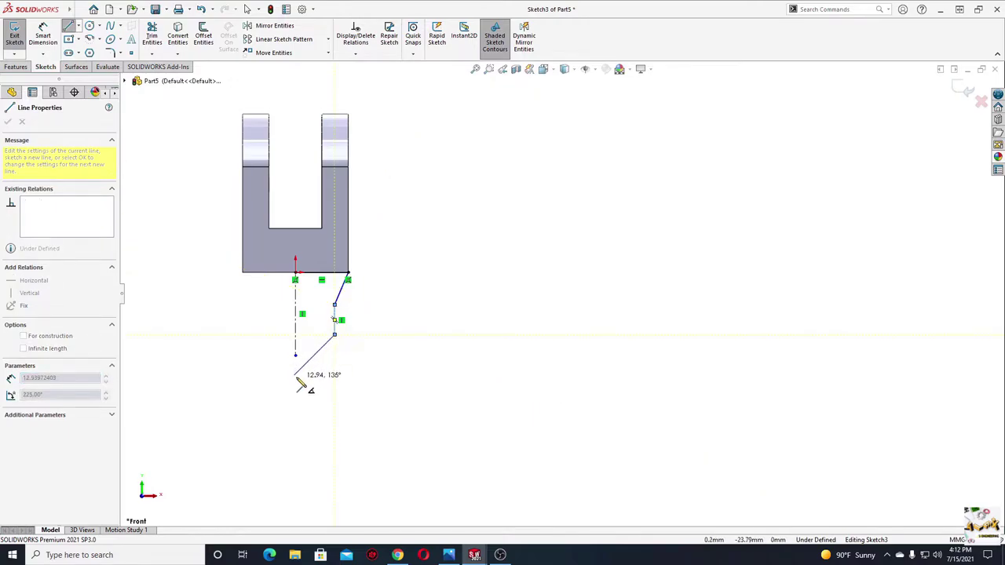
left_click(294, 375)
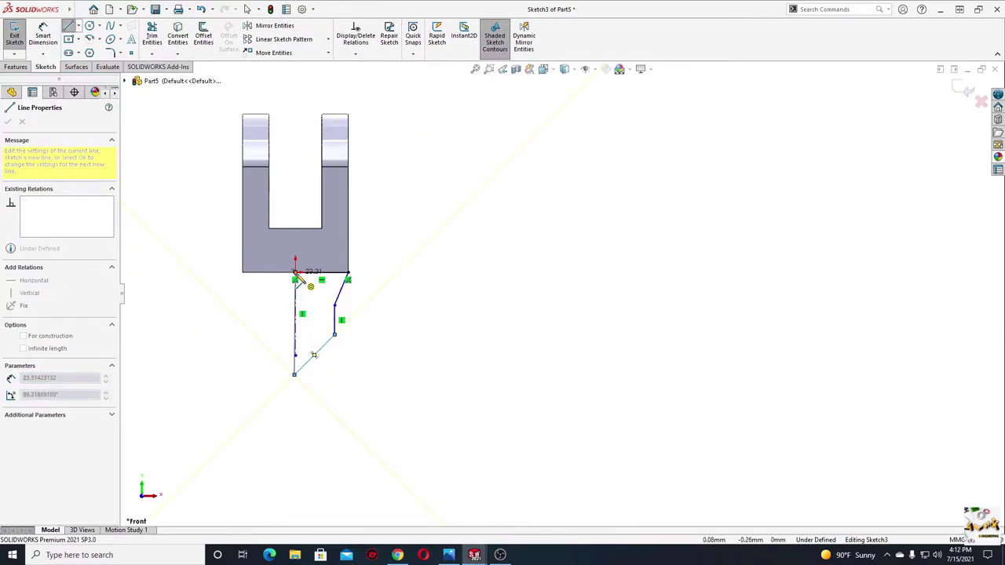
left_click(296, 276)
key("Escape")
Make the profile's closing edge along the centerline vertical
left_click(294, 372)
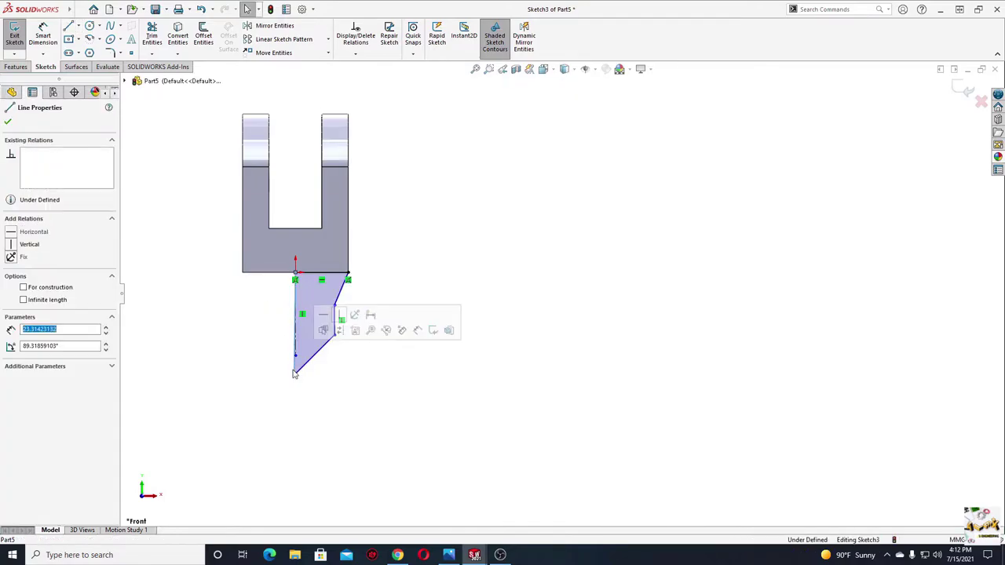
left_click(342, 316)
left_click(384, 317)
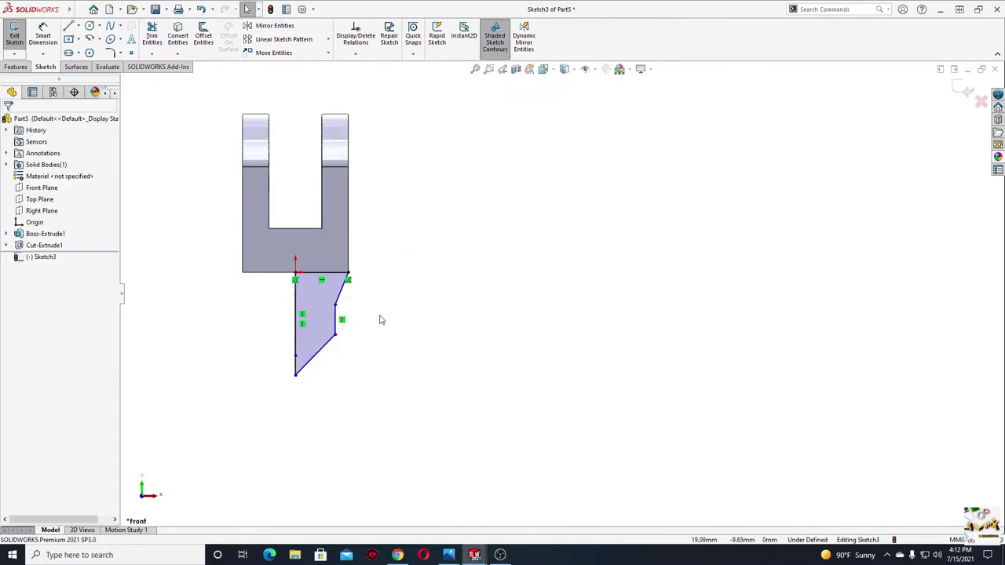
scroll(381, 319, "down", 2)
scroll(372, 346, "down", 2)
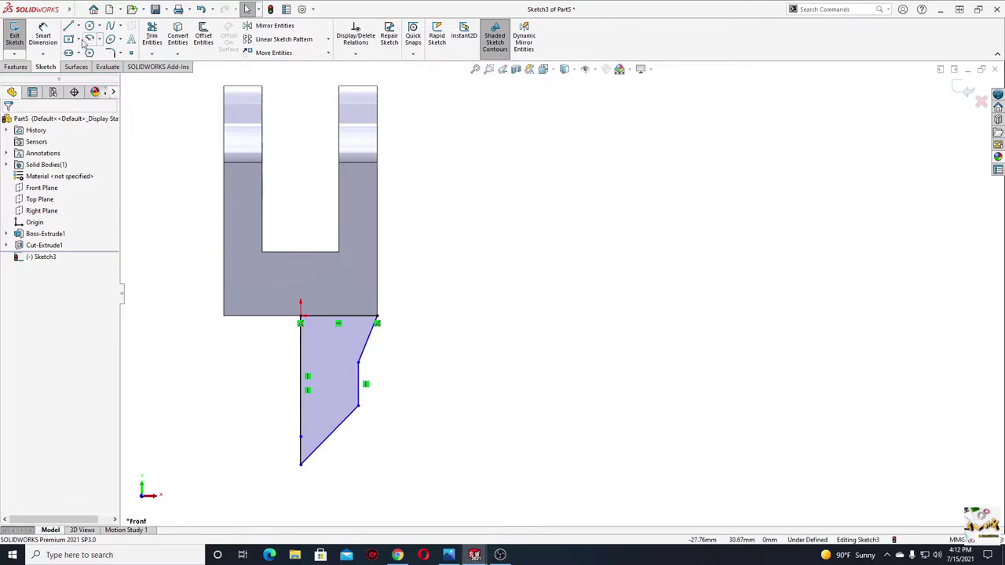
left_click(43, 39)
scroll(357, 387, "up", 1)
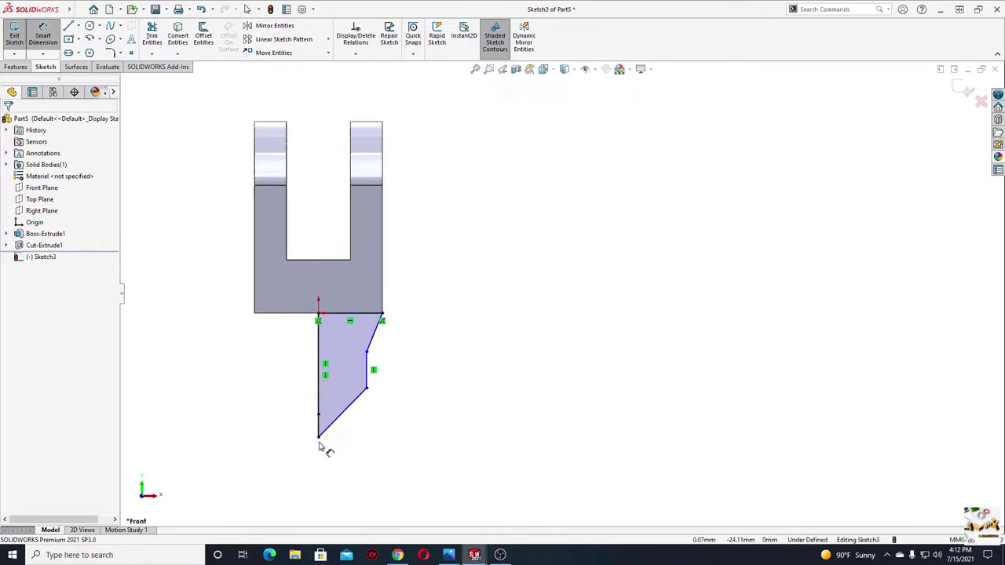
Dimension the tip's 15 mm height and the 46 mm overall height
left_click(319, 440)
left_click(366, 354)
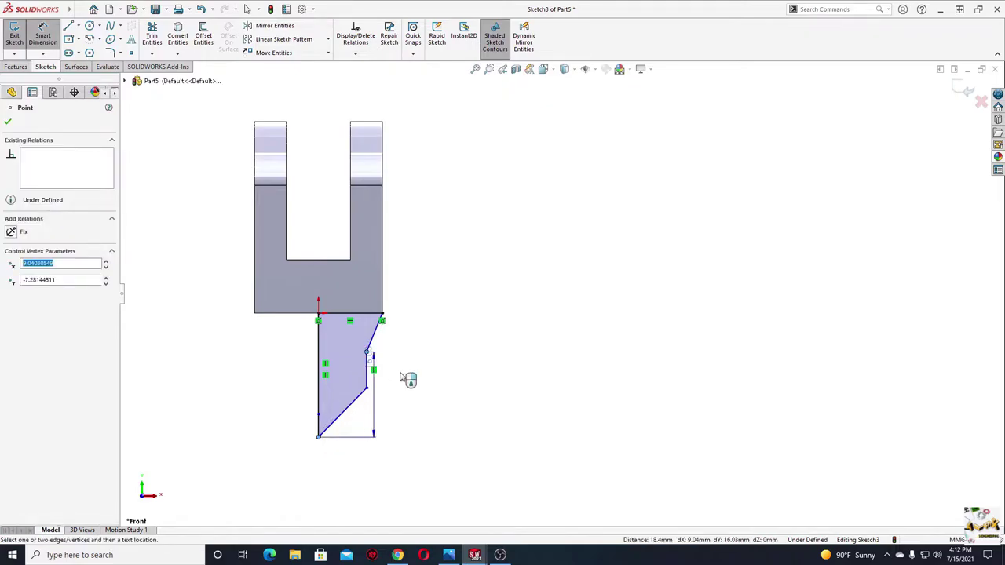
left_click(537, 397)
type("15")
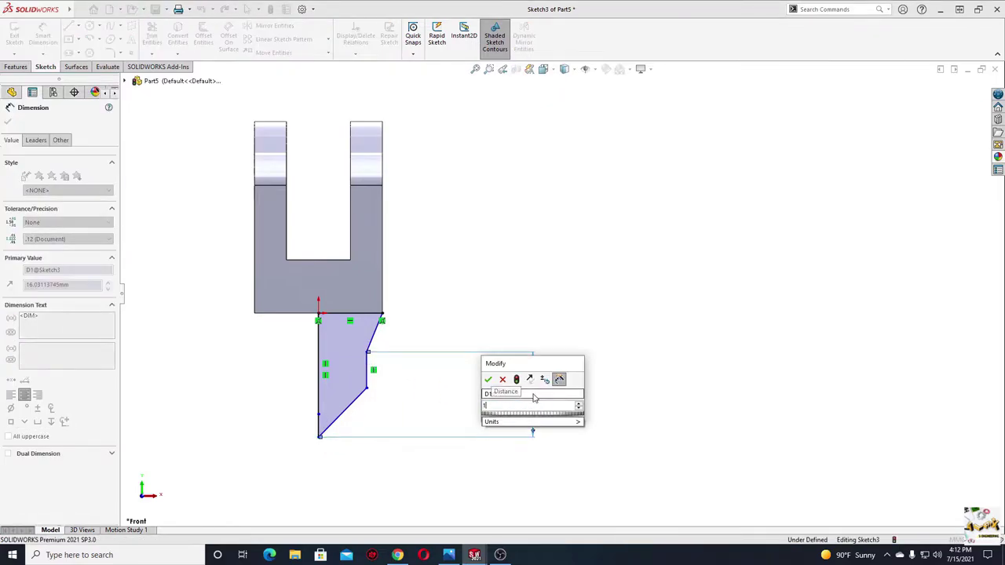
key("Return")
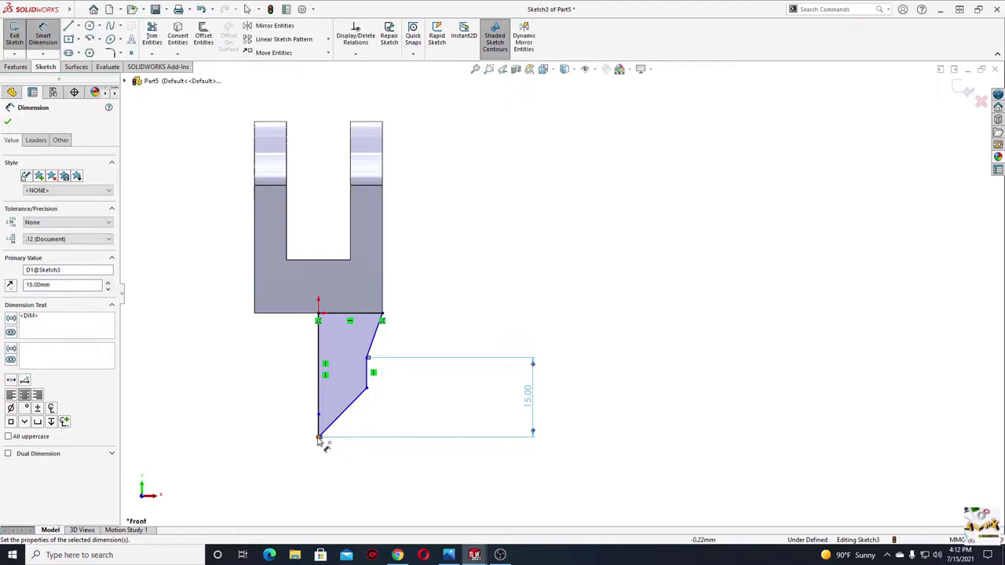
left_click(319, 437)
left_click(377, 186)
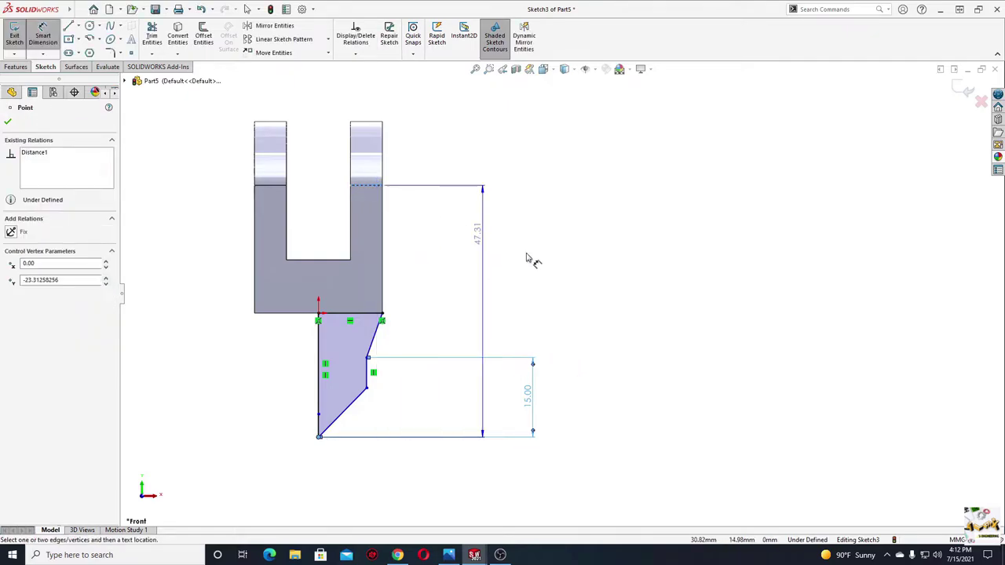
left_click(636, 310)
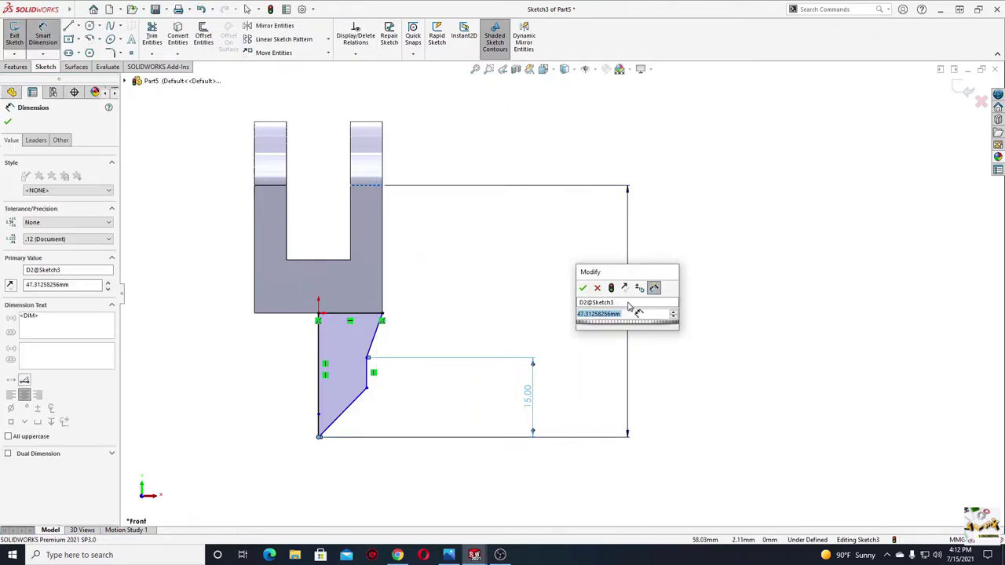
type("46")
key("Return")
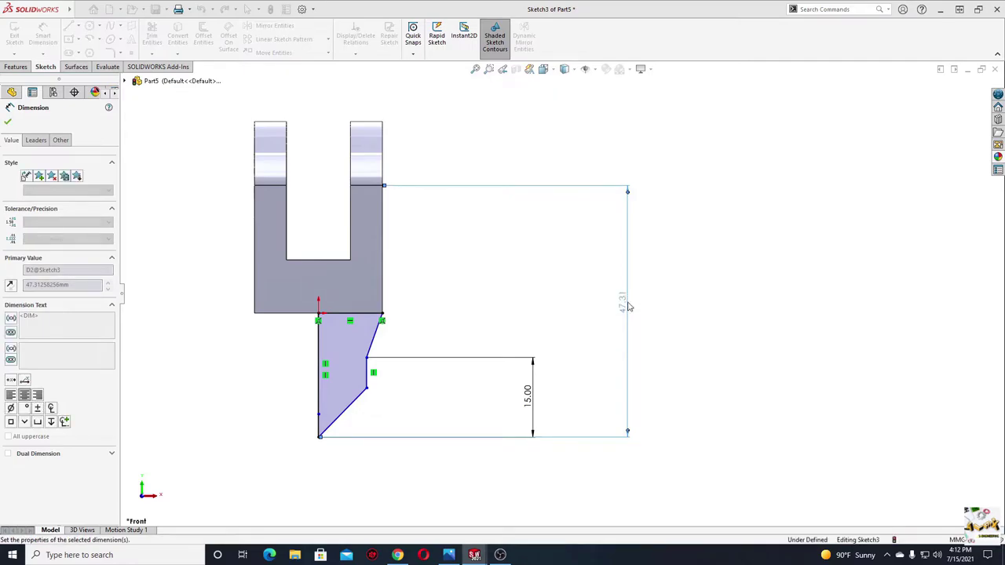
Add the 5 mm width and the 30° taper angle to the profile
left_click_drag(368, 375, 333, 372)
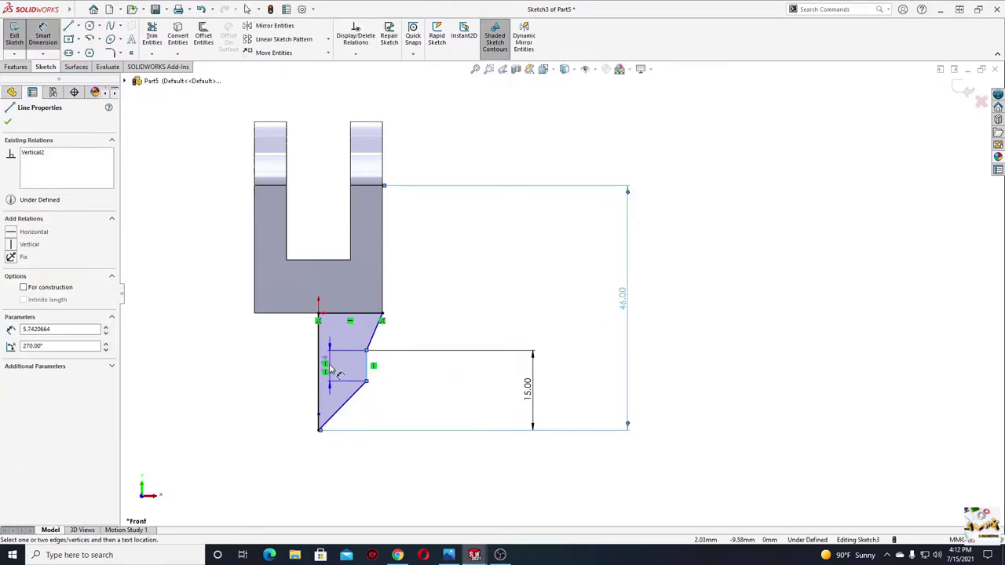
left_click(319, 369)
left_click(250, 373)
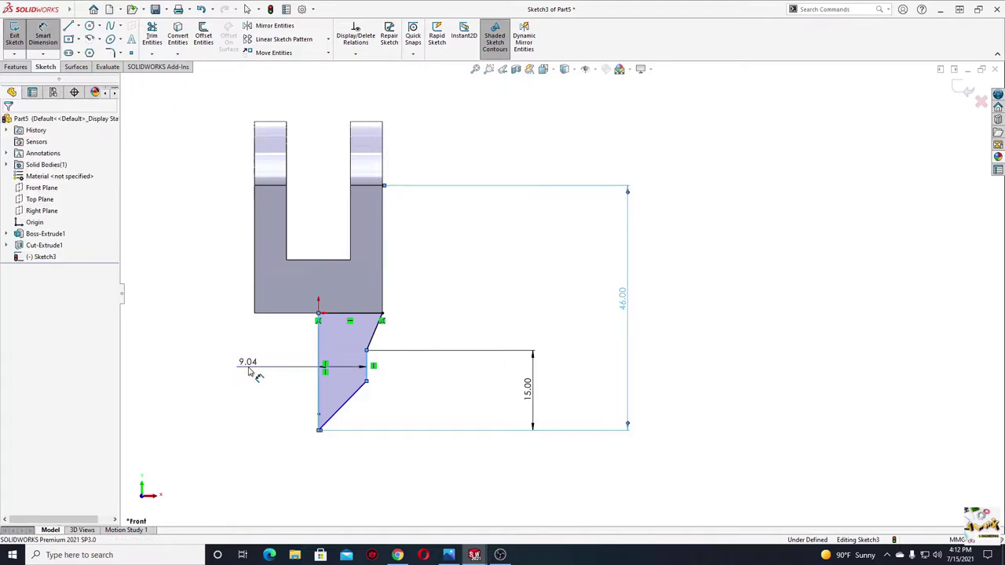
type("5")
key("Return")
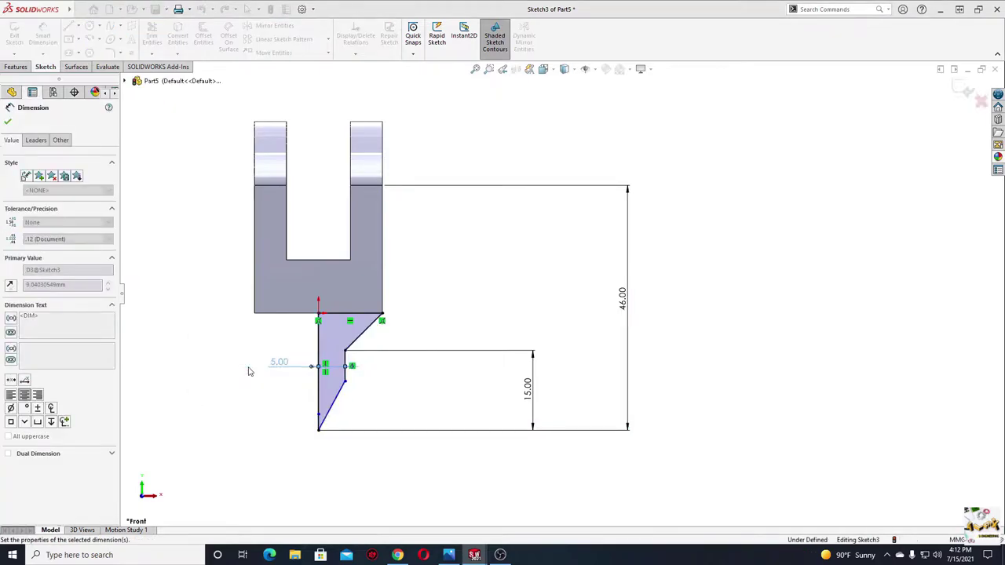
key("Escape")
left_click(329, 401)
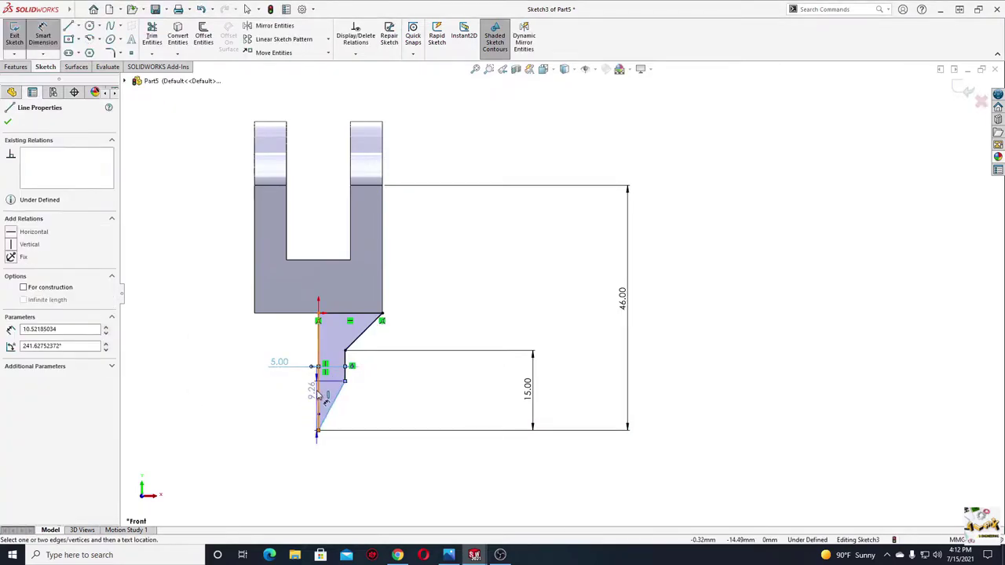
left_click(319, 389)
left_click(330, 390)
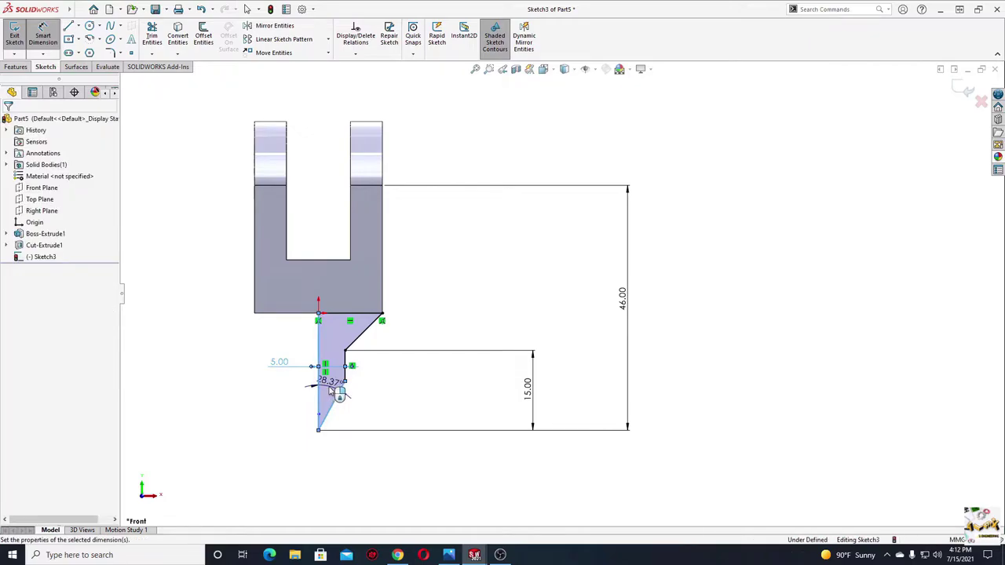
type("30")
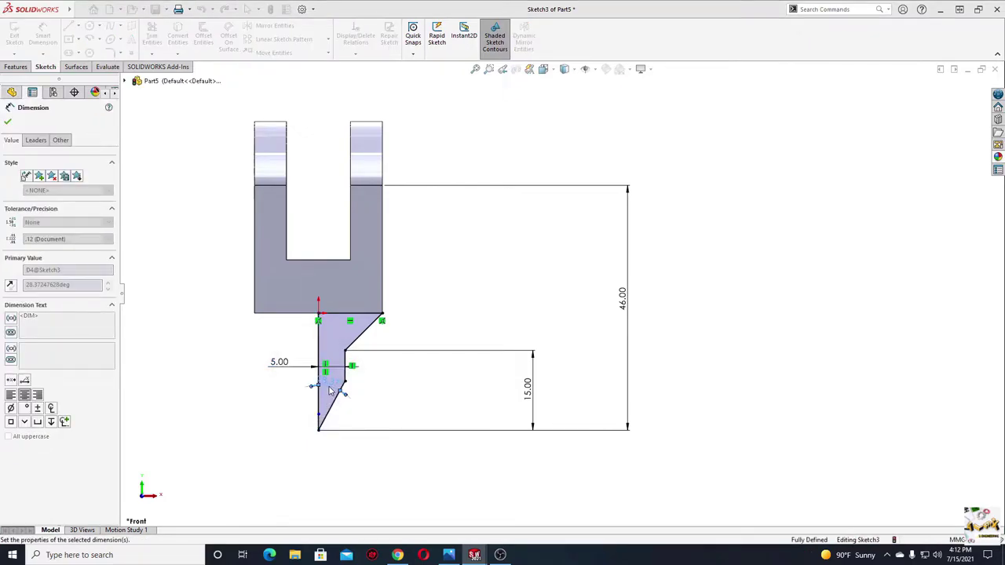
key("Return")
right_click(223, 389)
left_click(235, 417)
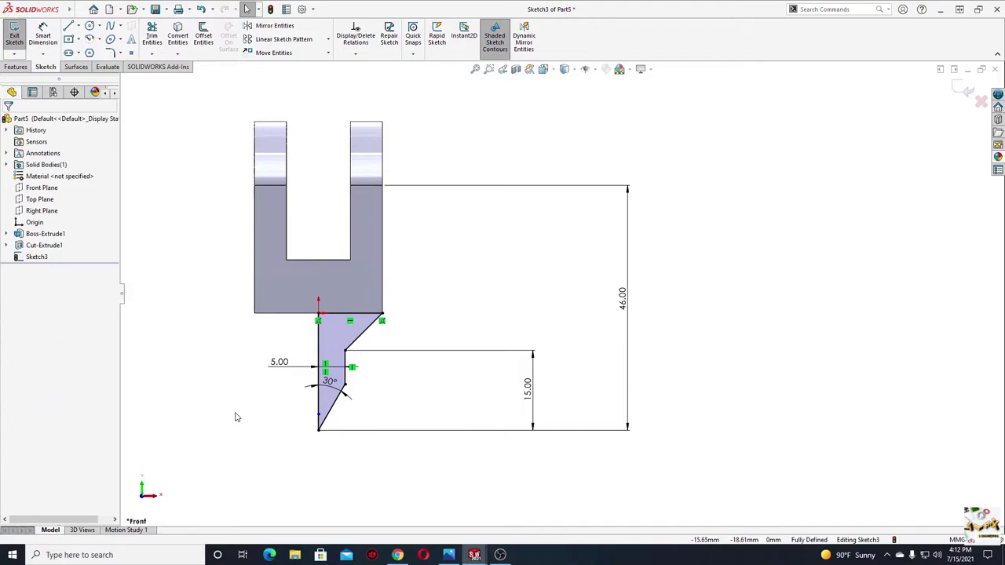
left_click(18, 67)
Revolve the tapered profile 360° about the centerline to form the pointed tip
left_click(49, 37)
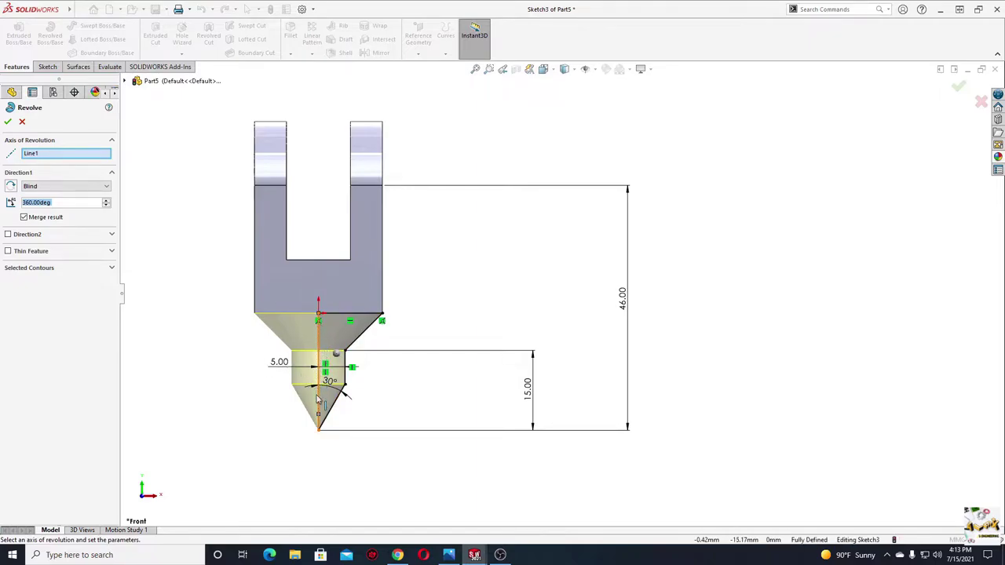
left_click(8, 123)
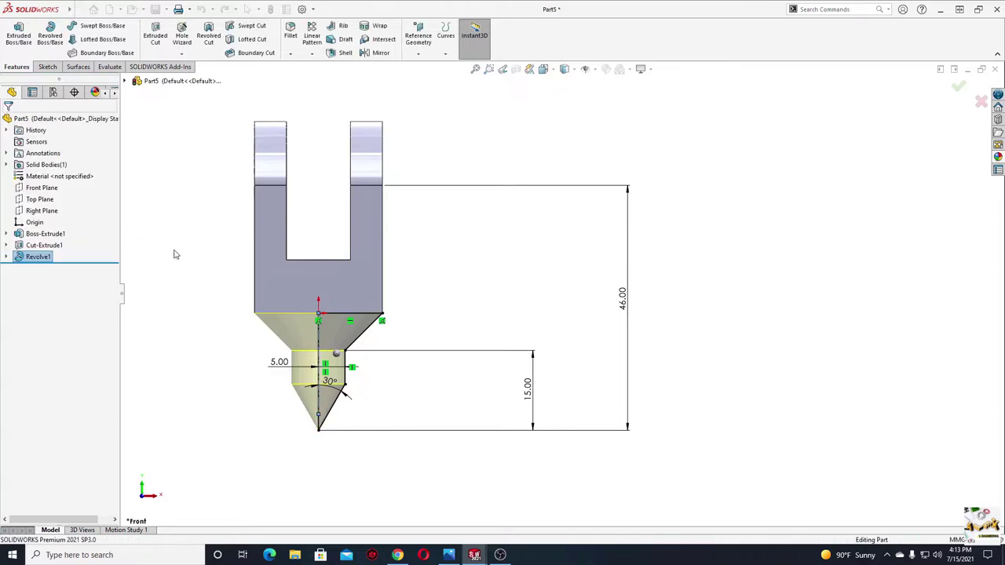
mouse_move(260, 390)
middle_mouse_down()
mouse_move(314, 363)
mouse_move(427, 367)
mouse_move(286, 310)
mouse_move(287, 437)
mouse_move(344, 377)
middle_mouse_up()
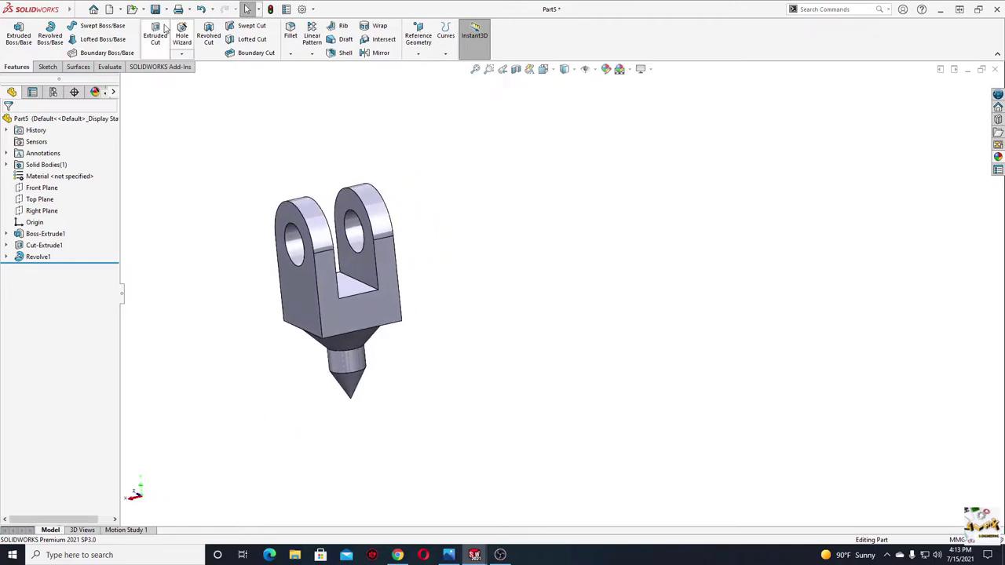
Save the part as 'Part5 pivot'
key("ctrl+s")
type("Part5 pivo")
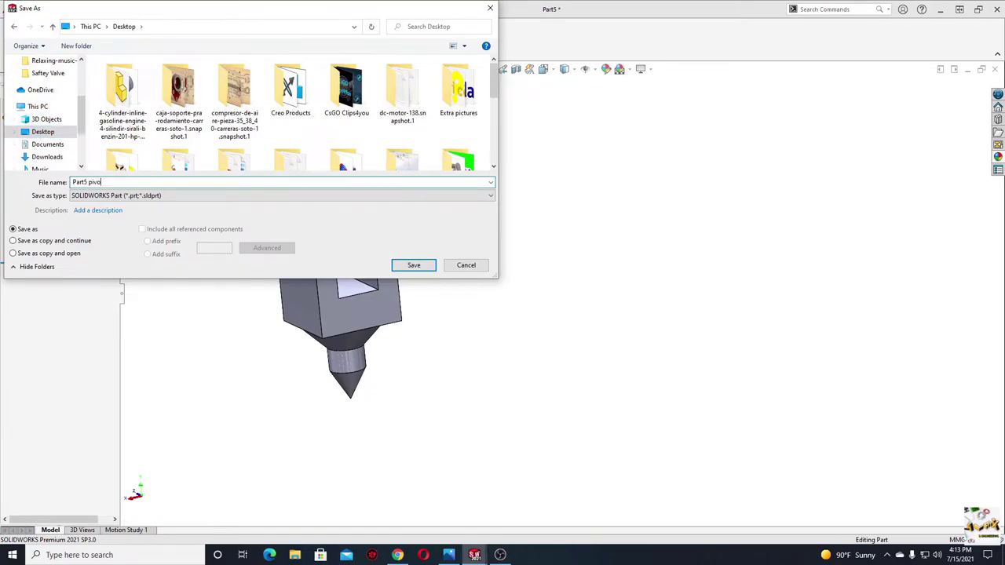
type("t")
key("Return")
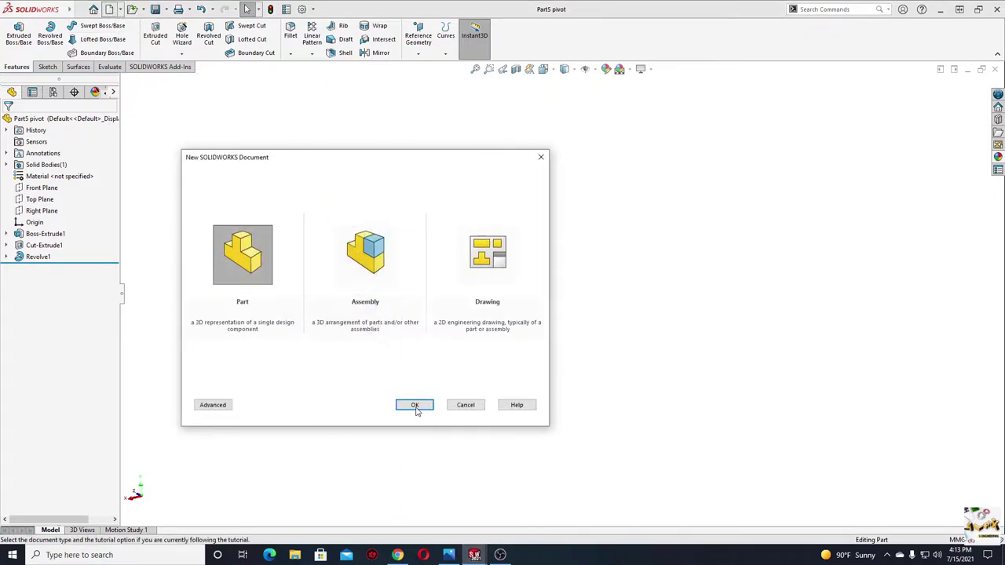
Create a new part with Plain White scene and sketch a vertical centerline to the origin on Front Plane
left_click(415, 405)
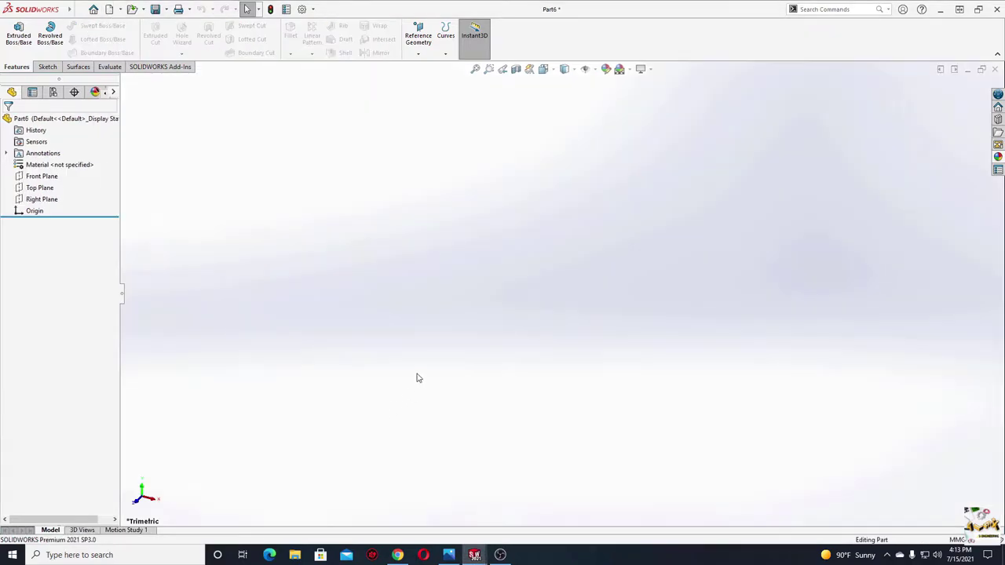
left_click(629, 69)
left_click(639, 96)
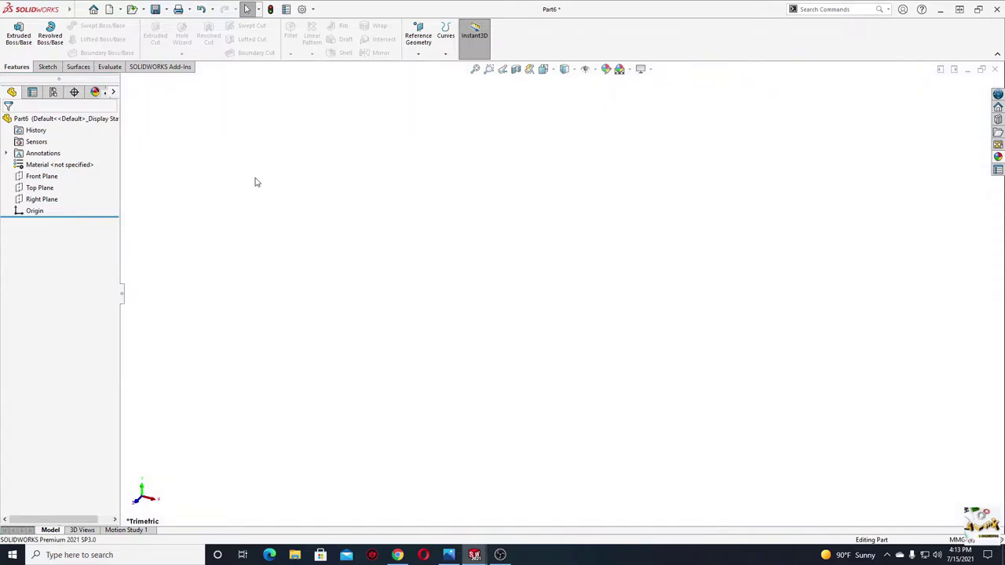
left_click(43, 177)
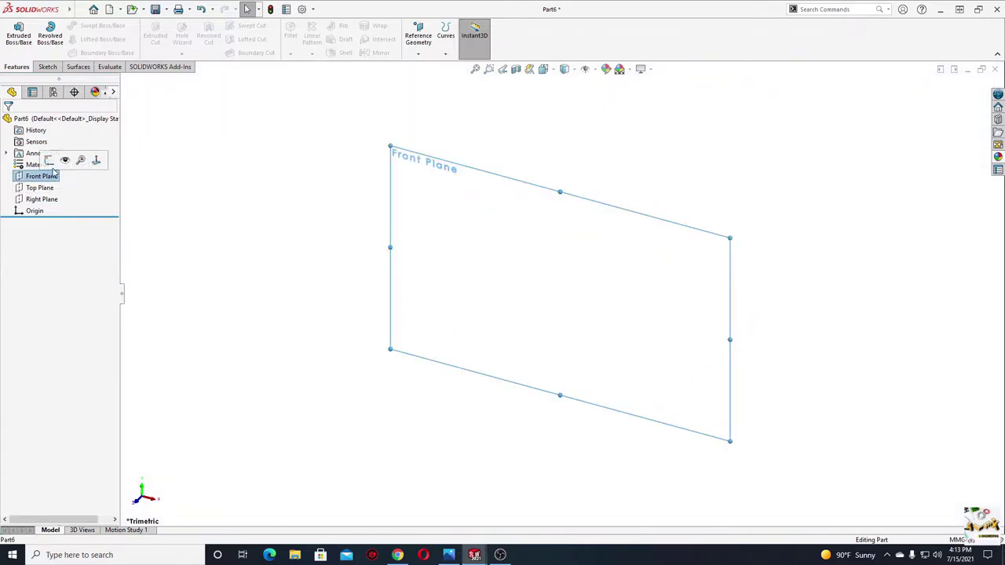
left_click(48, 160)
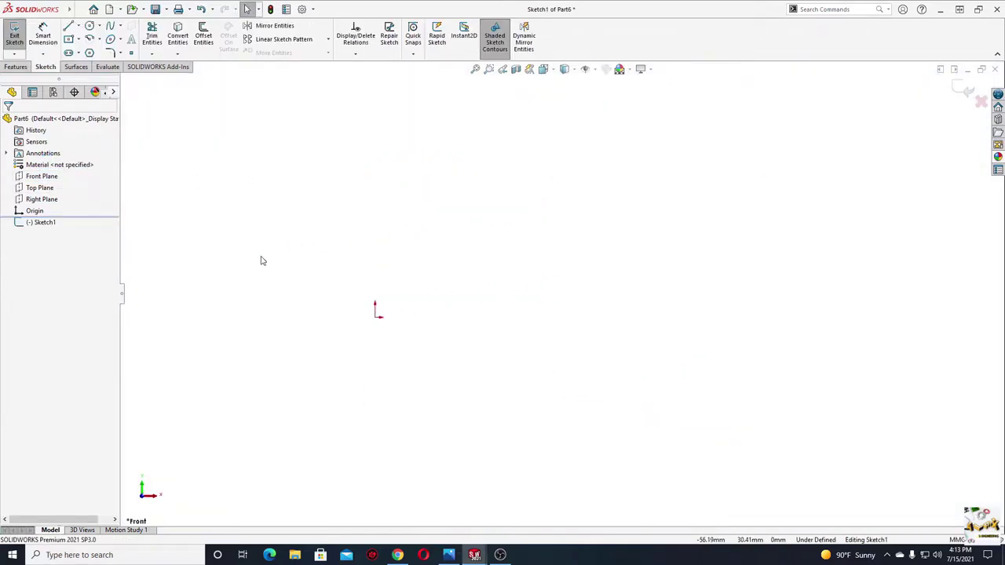
left_click(78, 25)
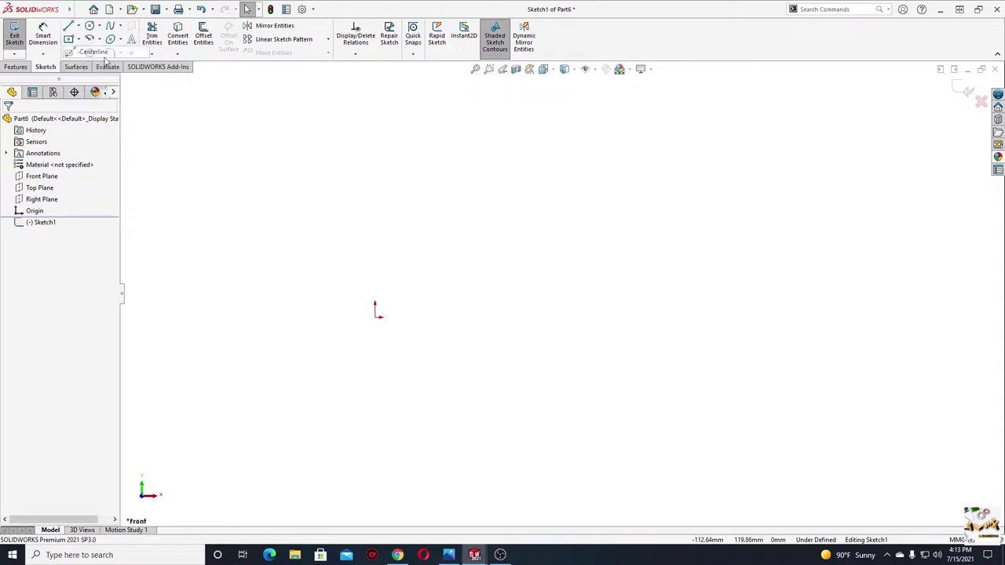
left_click(374, 223)
left_click(376, 307)
right_click(376, 310)
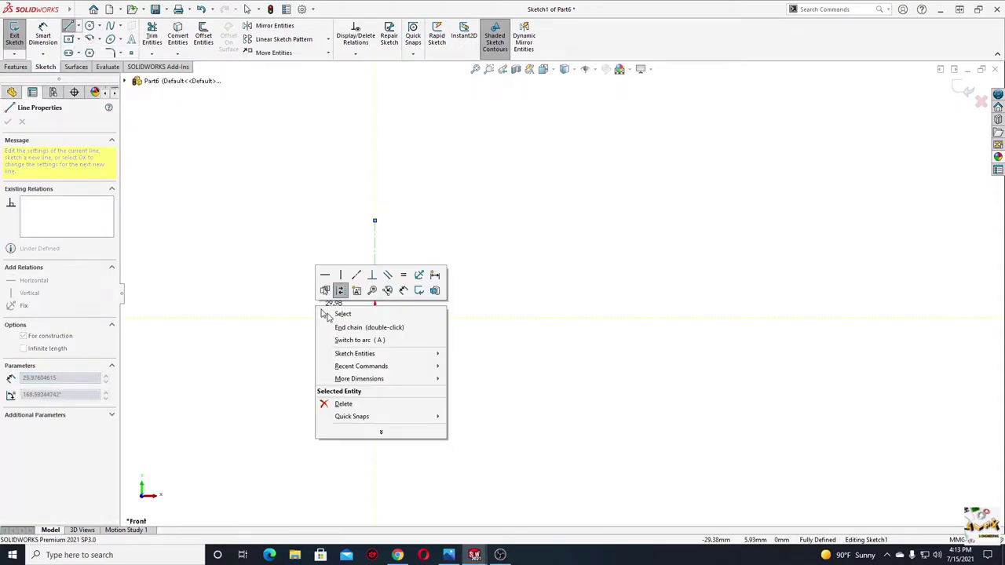
left_click(334, 314)
Draw the closed L-shaped profile from the origin and make its short right edge vertical
left_click(68, 26)
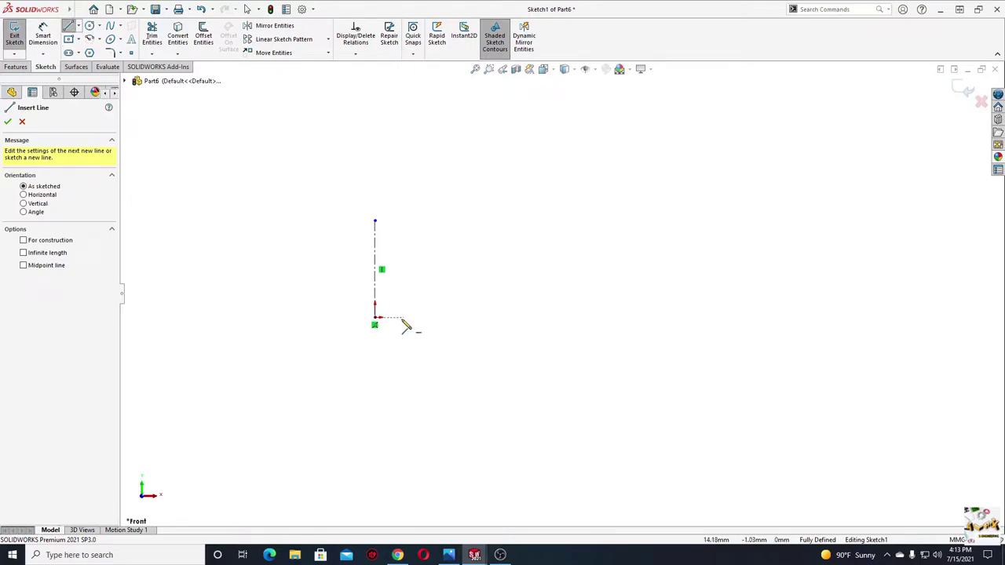
left_click(375, 318)
left_click(374, 242)
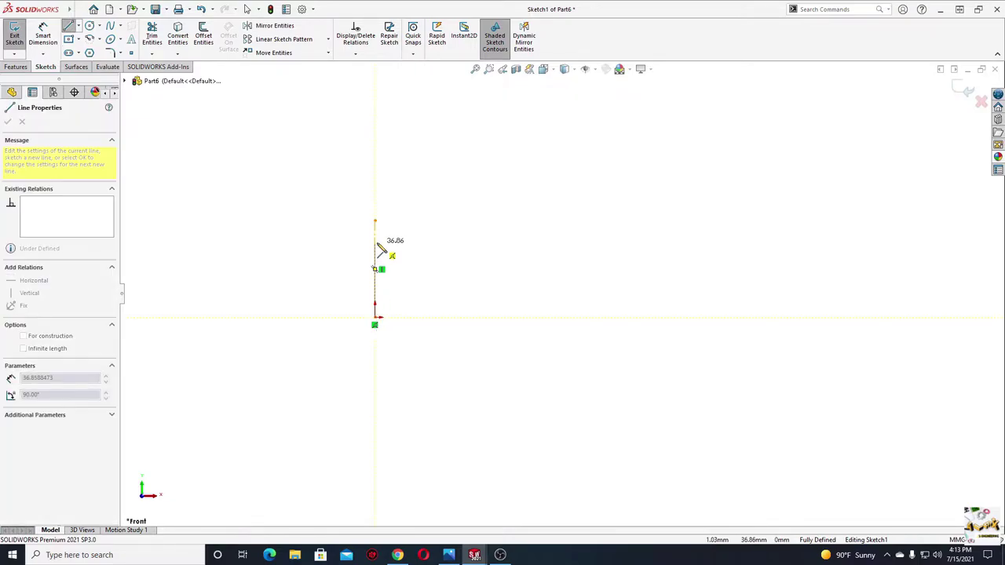
left_click(427, 243)
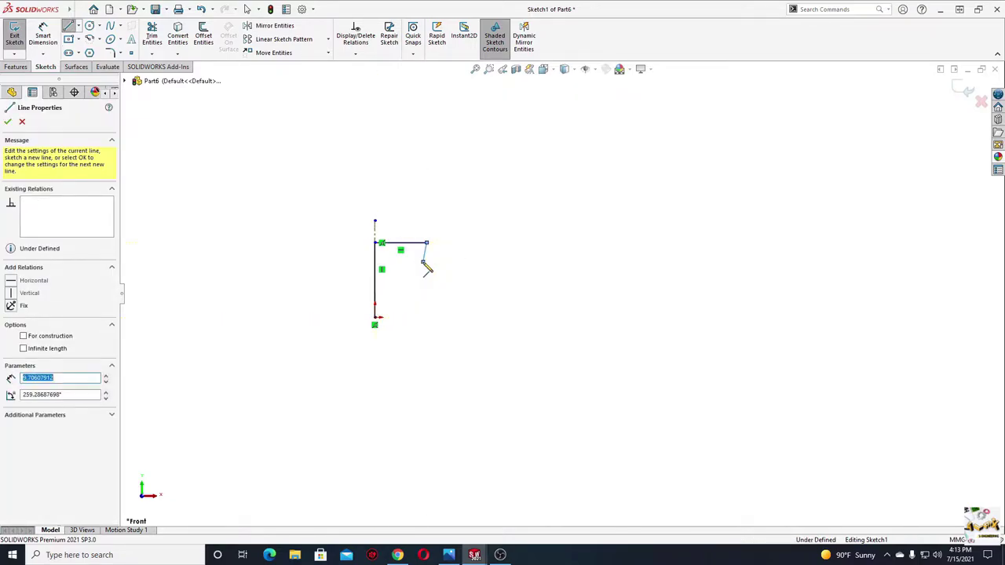
left_click(424, 261)
left_click(401, 262)
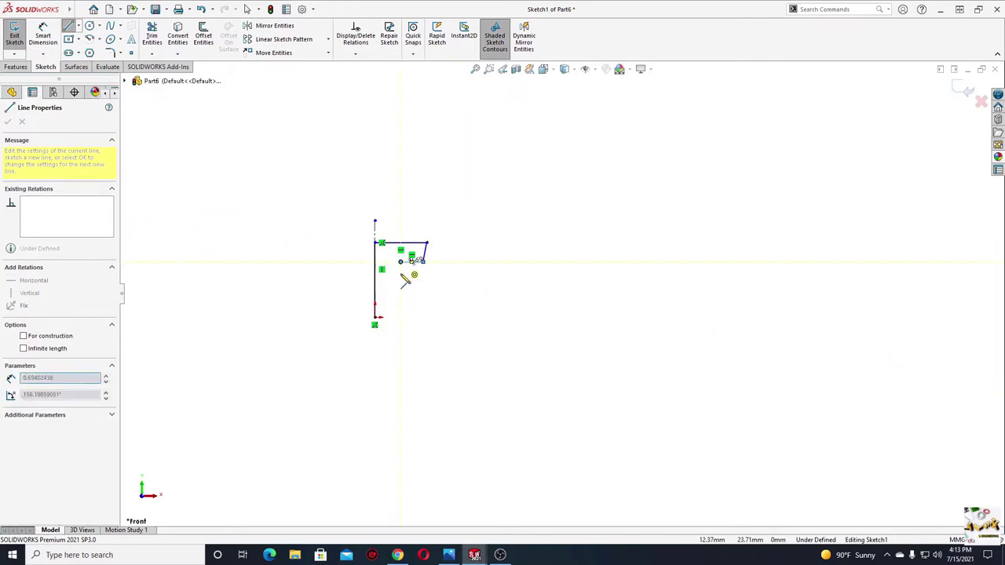
left_click(400, 318)
left_click(376, 318)
key("Escape")
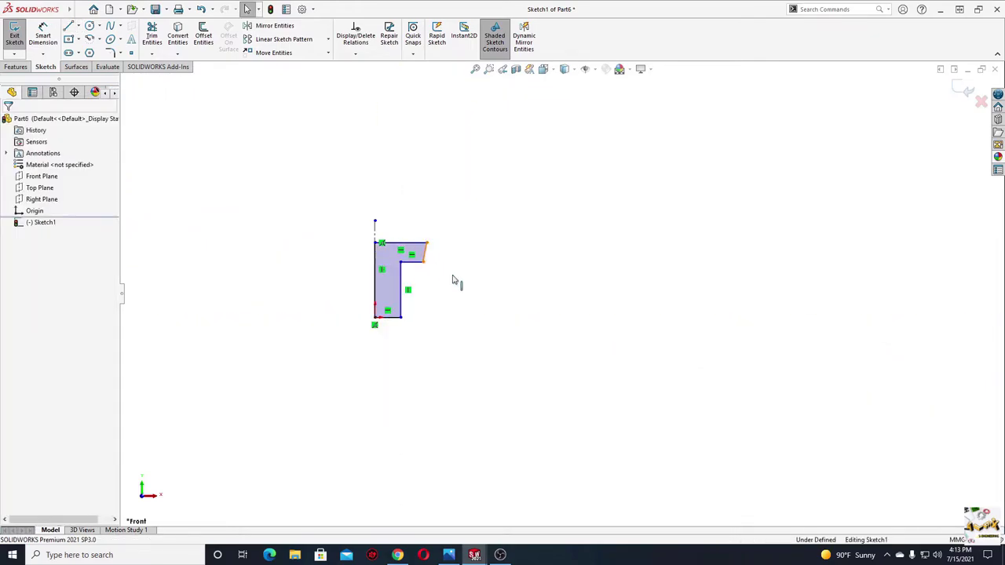
left_click(425, 252)
left_click(471, 207)
left_click(365, 208)
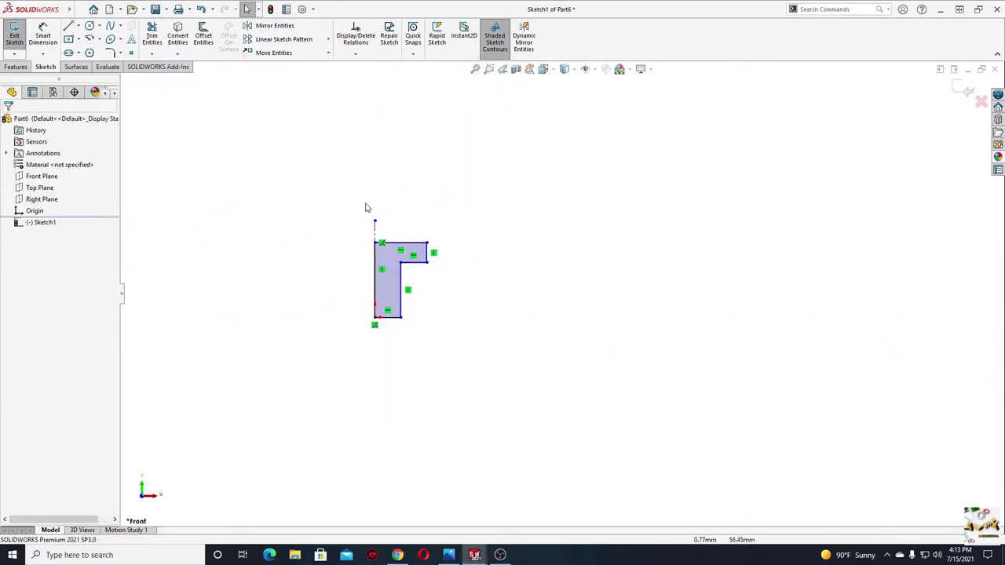
left_click(43, 36)
Dimension the L profile's left edge to 36 mm and its short right edge to 4 mm
scroll(455, 277, "down", 3)
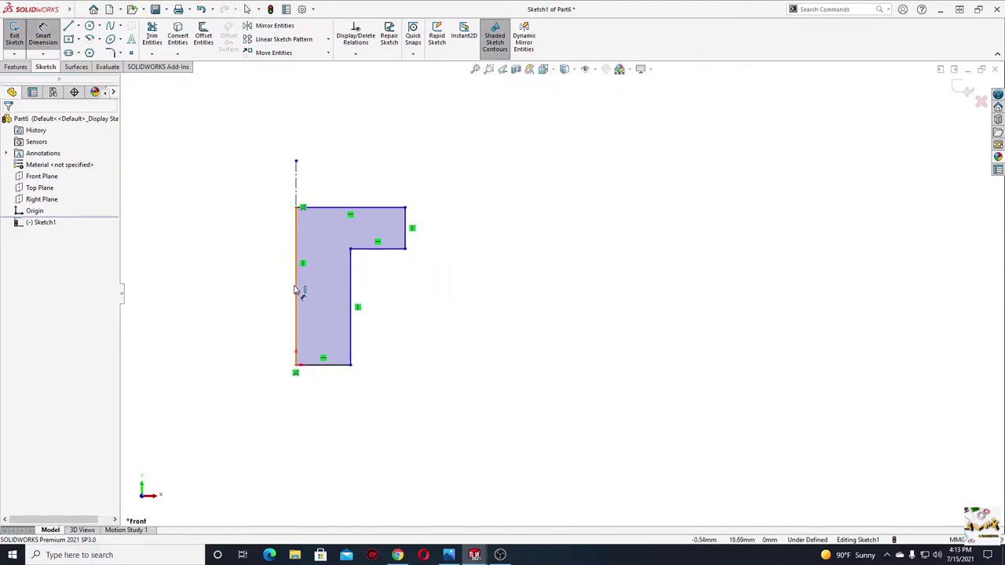
left_click(295, 291)
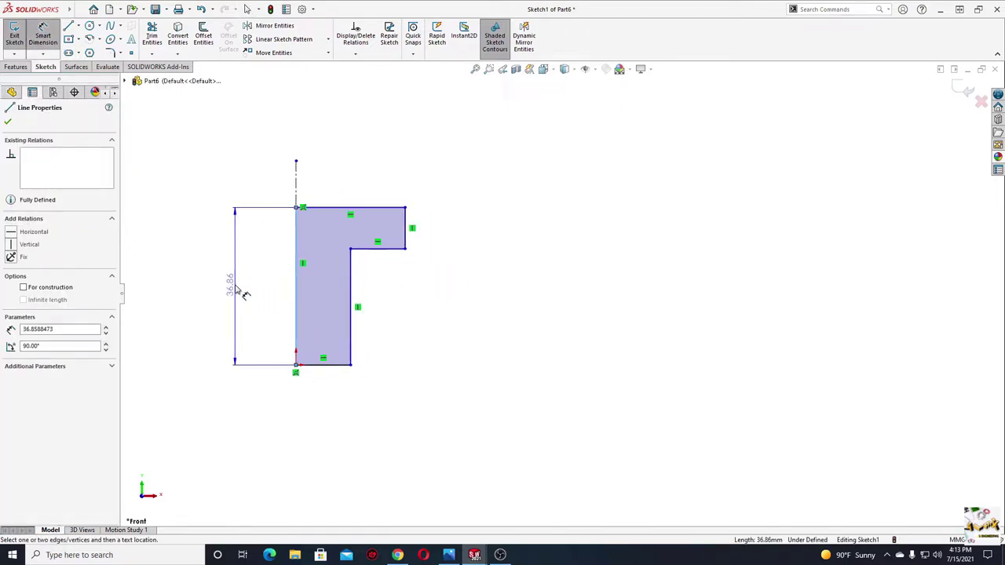
left_click(237, 291)
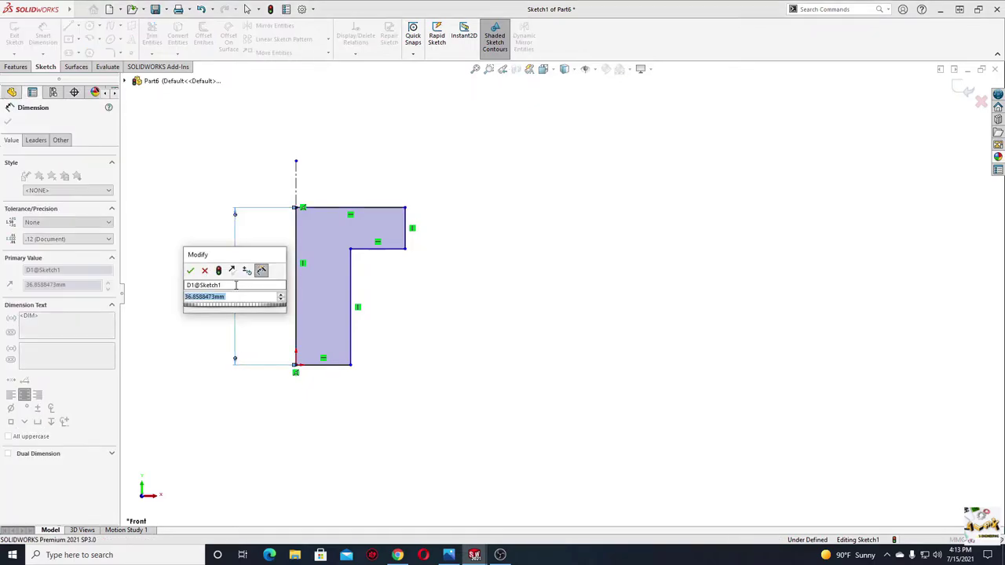
type("36")
key("Return")
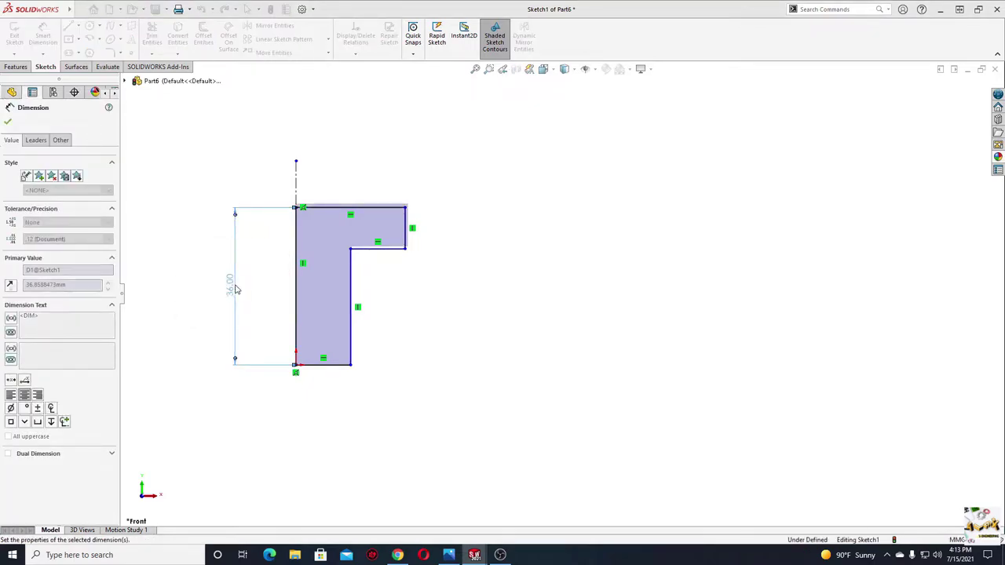
left_click(407, 236)
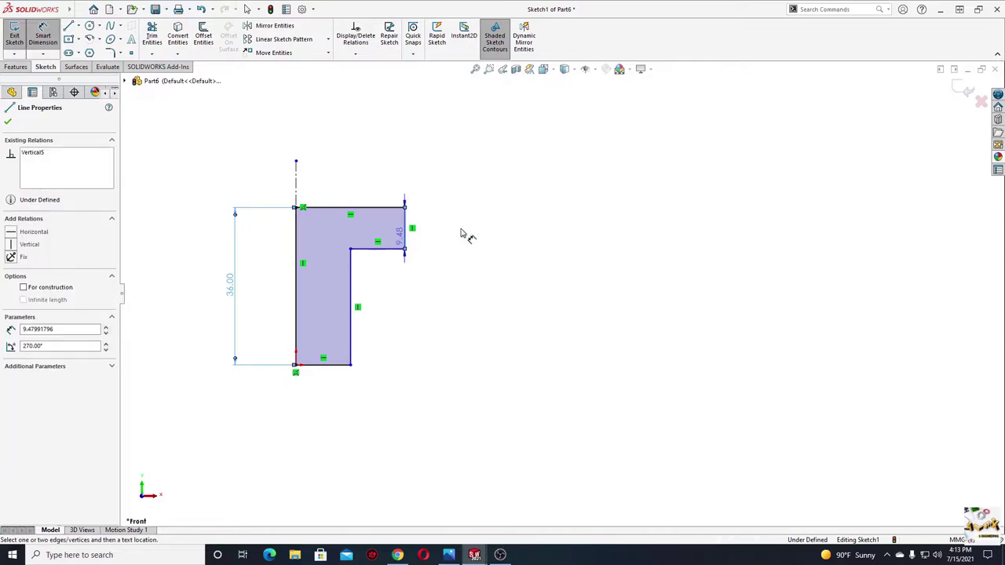
left_click(461, 233)
key("Return")
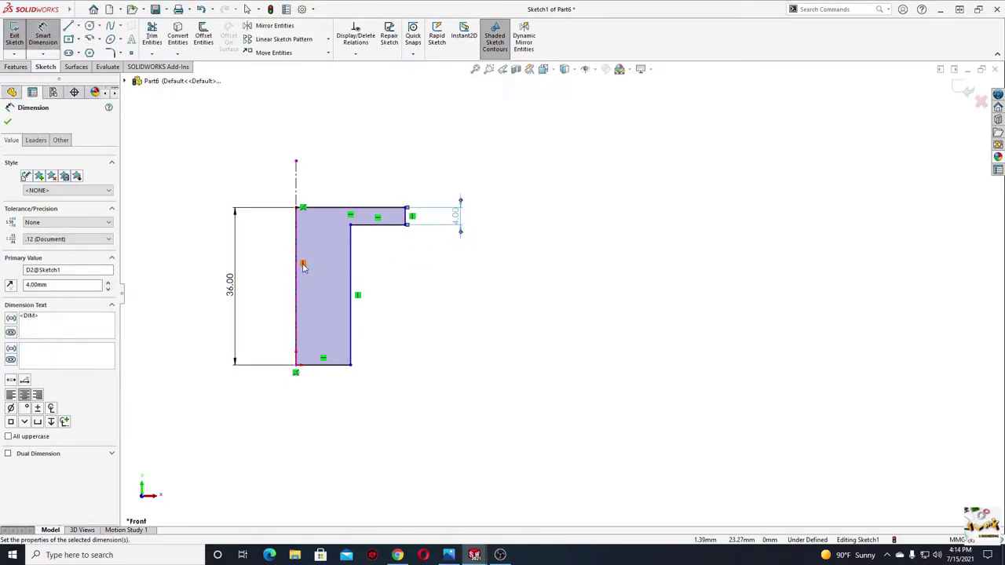
Dimension the stem width to 6 mm and the head width to 10 mm
left_click(298, 278)
left_click(351, 285)
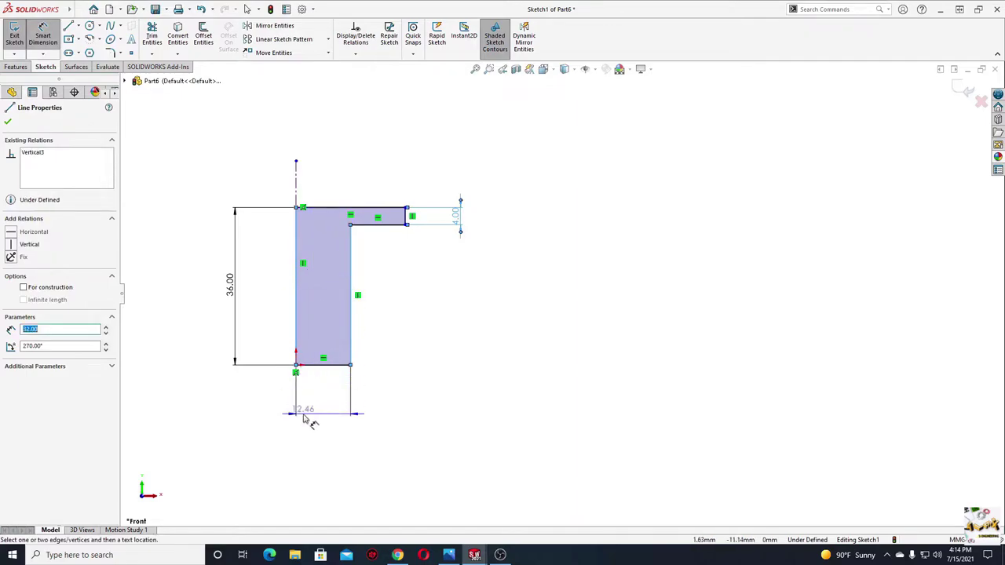
left_click(320, 422)
key("Return")
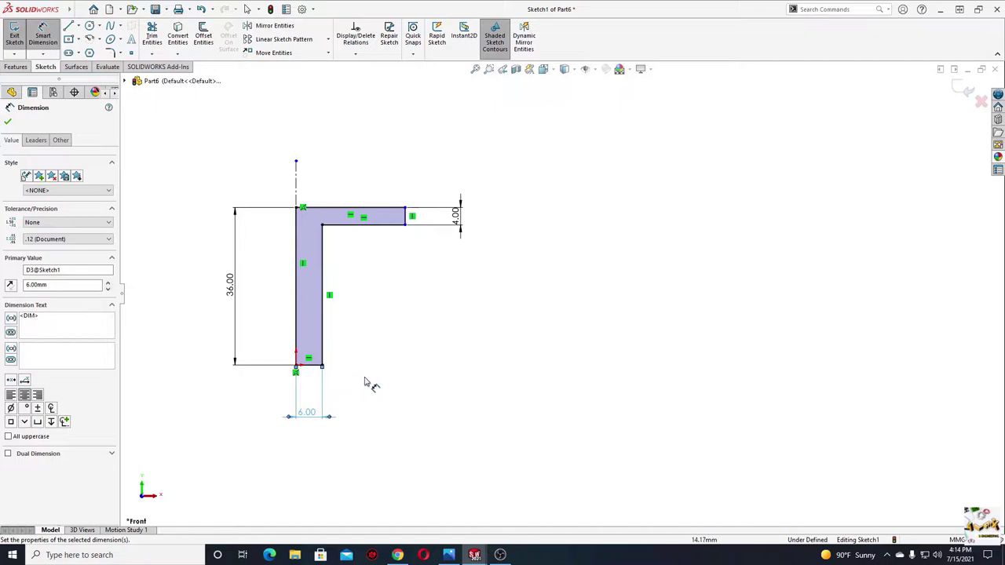
left_click(391, 209)
left_click(366, 162)
type("10")
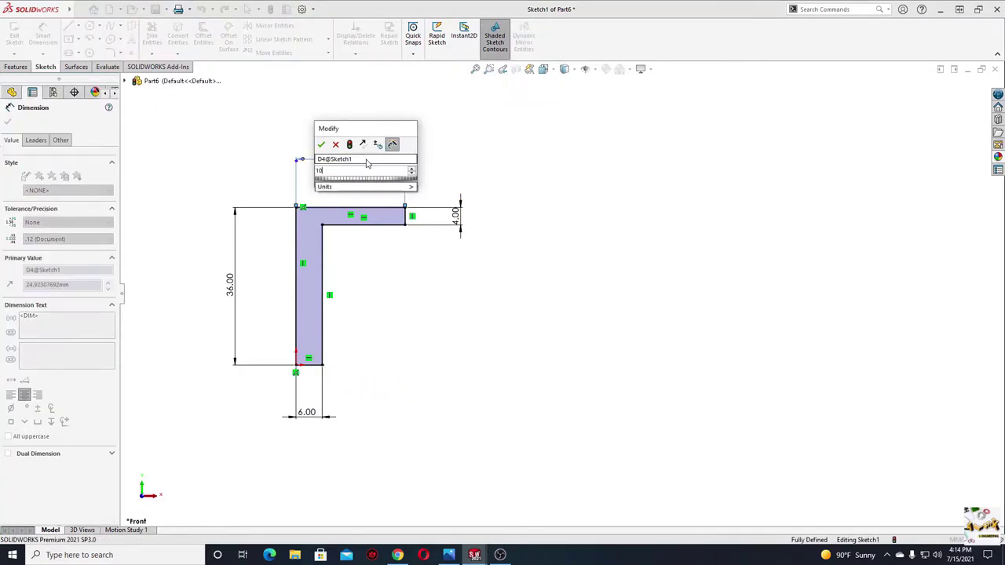
key("Return")
right_click(206, 155)
left_click(223, 198)
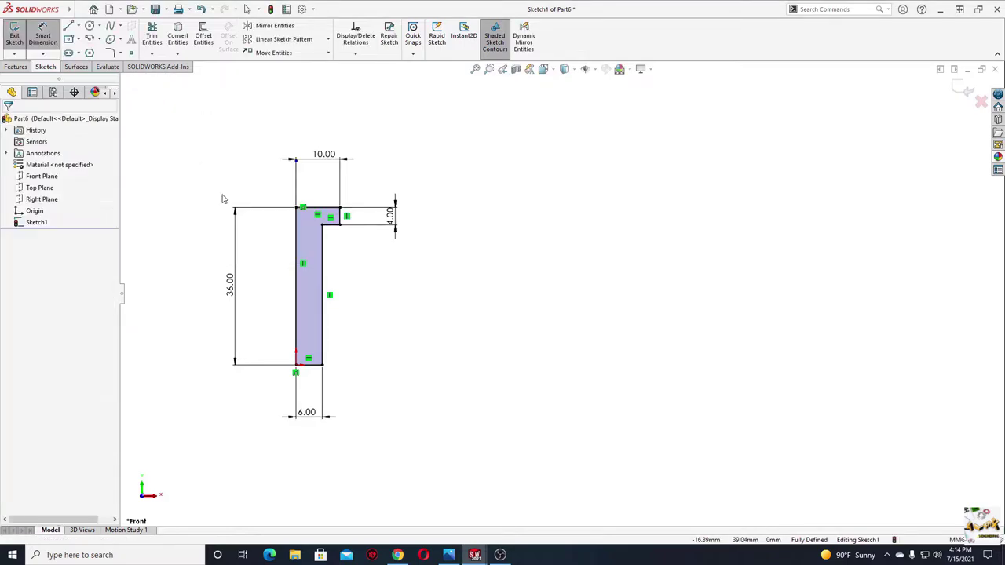
Revolve the profile about the centerline into a solid flat-headed pin
left_click(16, 67)
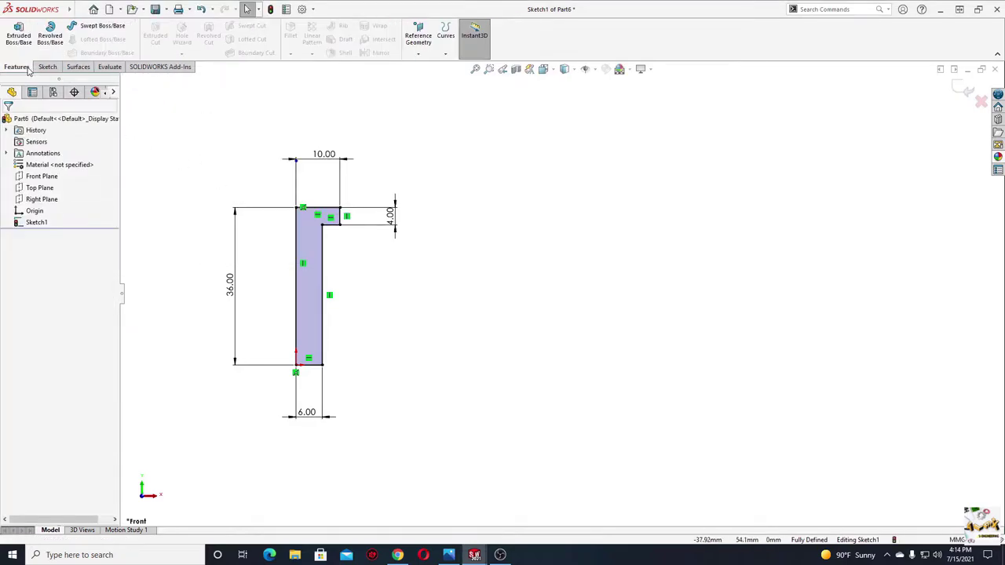
left_click(58, 35)
left_click(7, 122)
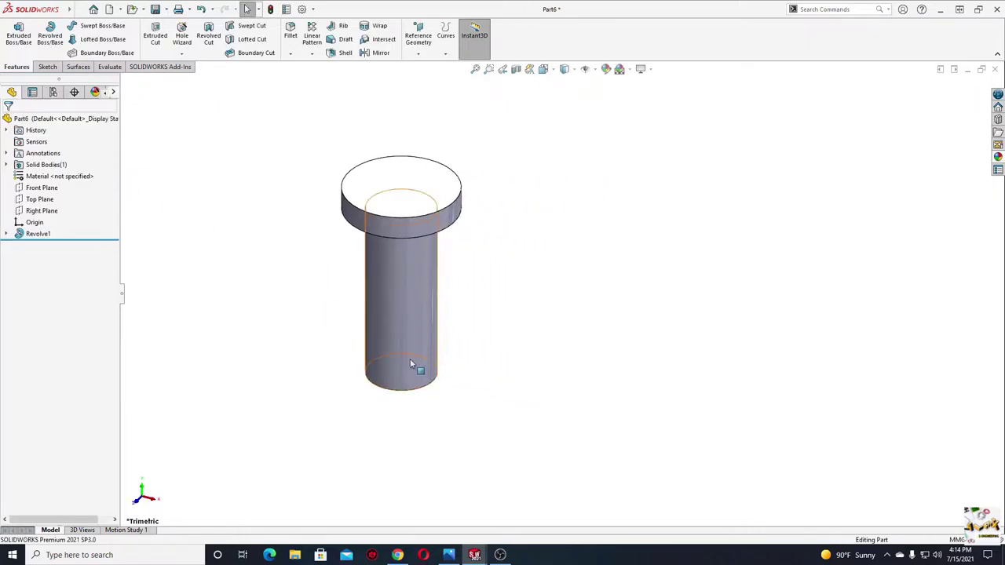
On the Front Plane, sketch a small circle on the pin's axis and relate its centre to the origin
left_click(44, 190)
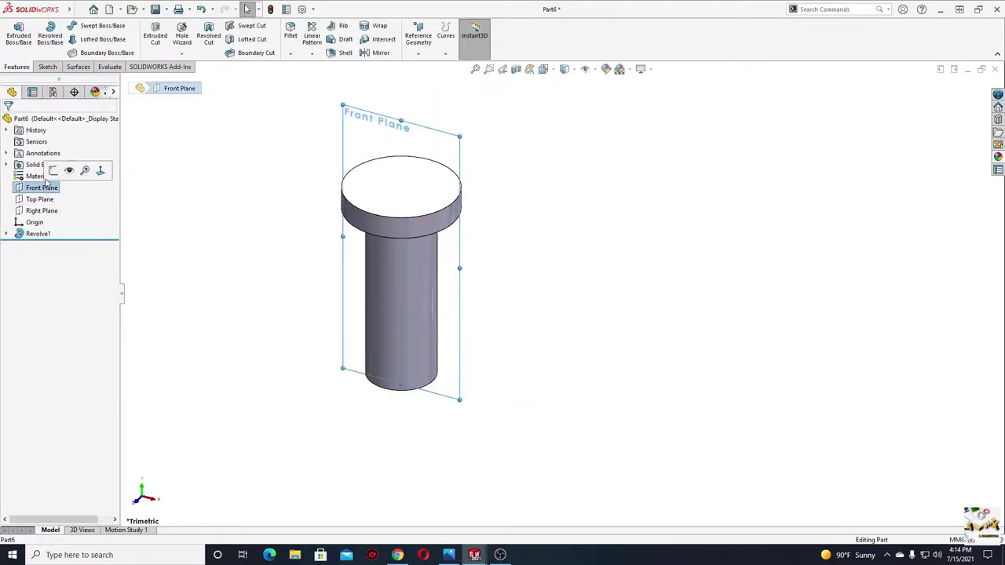
left_click(60, 165)
middle_click_drag(466, 325, 220, 288, "ctrl")
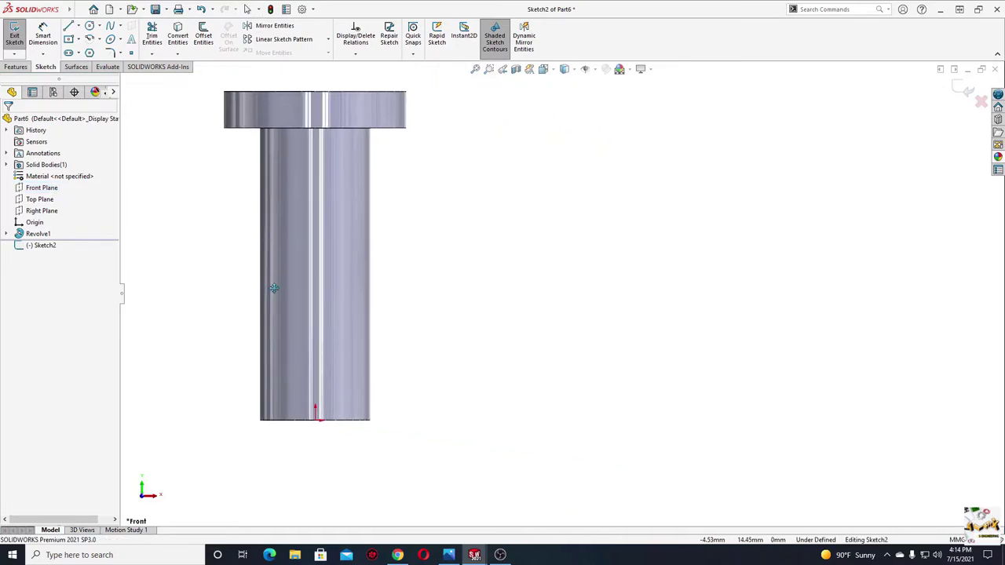
left_click(89, 26)
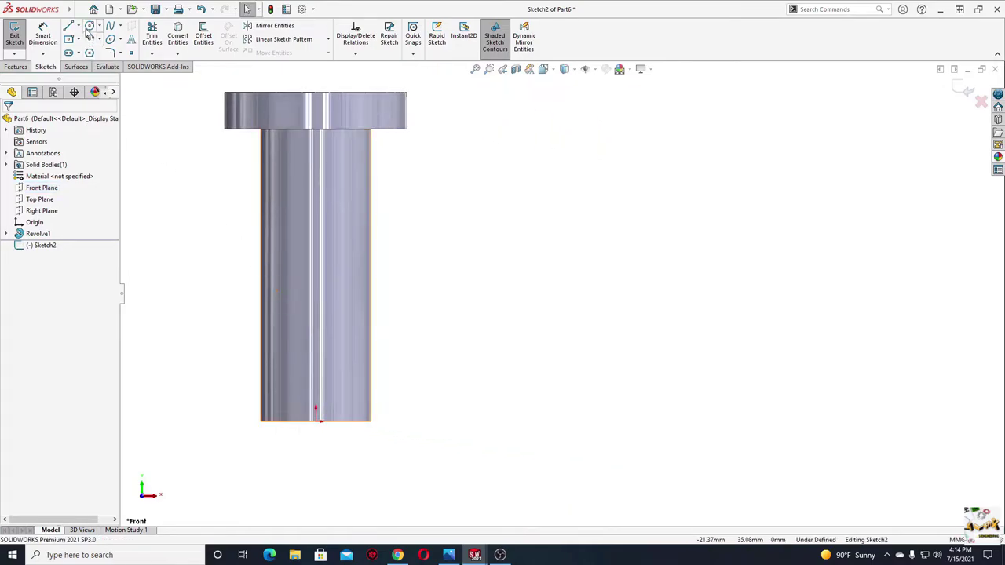
left_click(319, 339)
left_click(327, 353)
key("Escape")
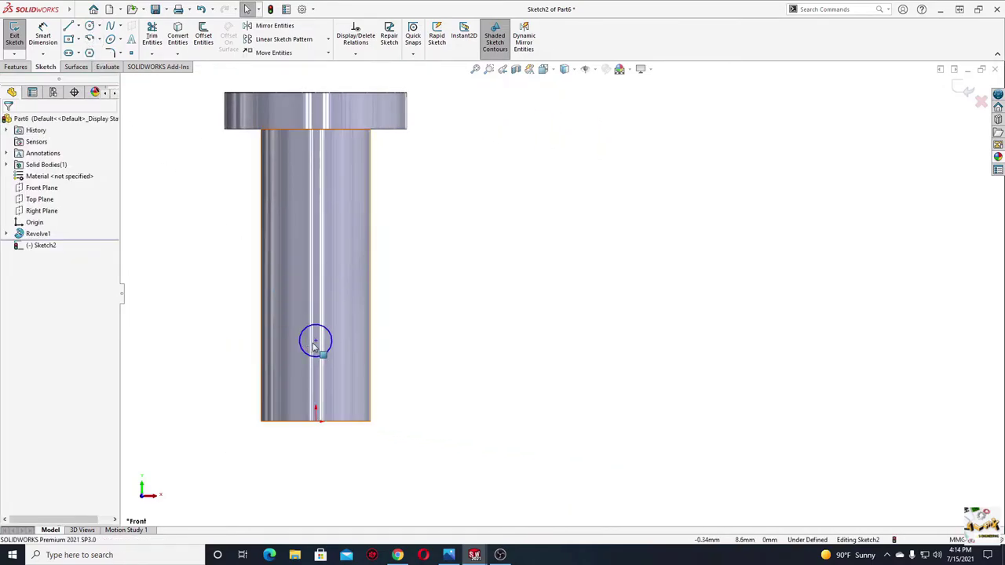
left_click(316, 340)
left_click(317, 419, "ctrl")
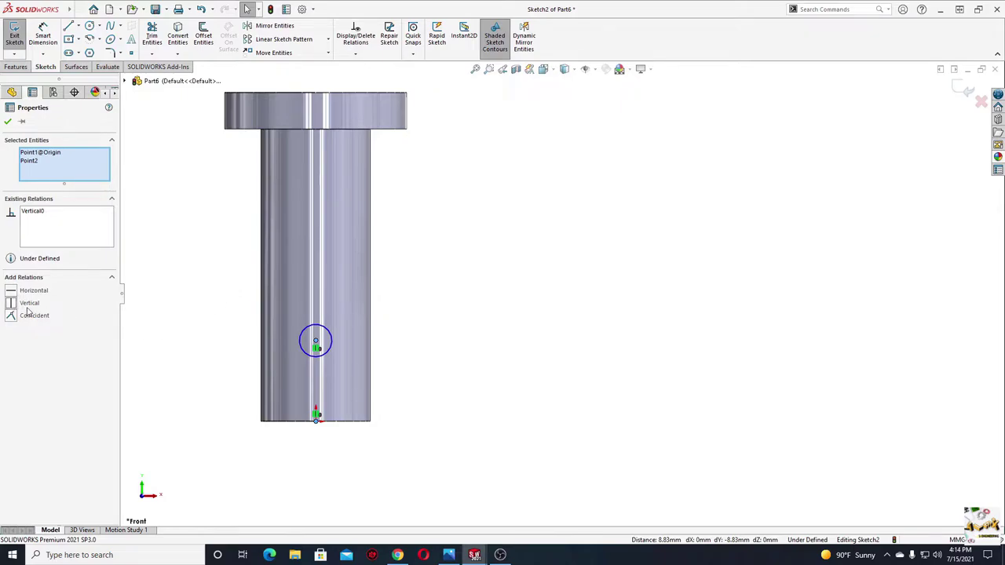
left_click(206, 313)
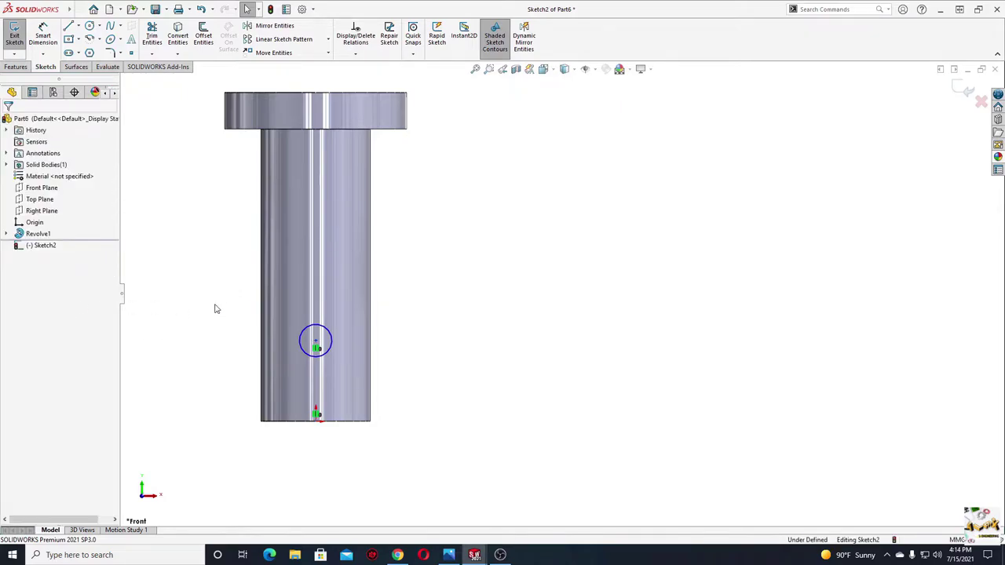
left_click(315, 344)
key("Escape")
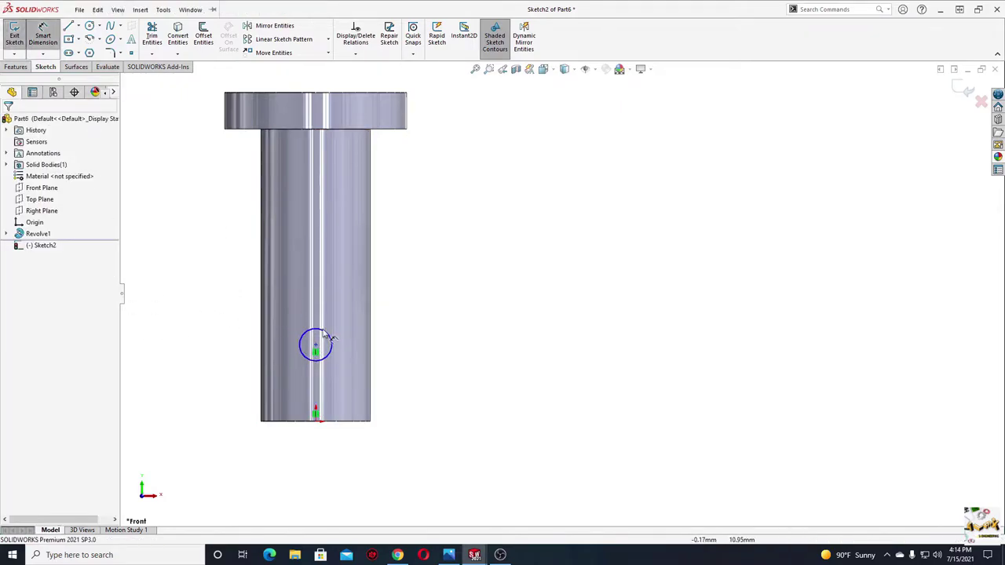
Dimension the circle's centre 6 mm above the pin's bottom edge and its diameter to 3 mm
left_click(316, 347)
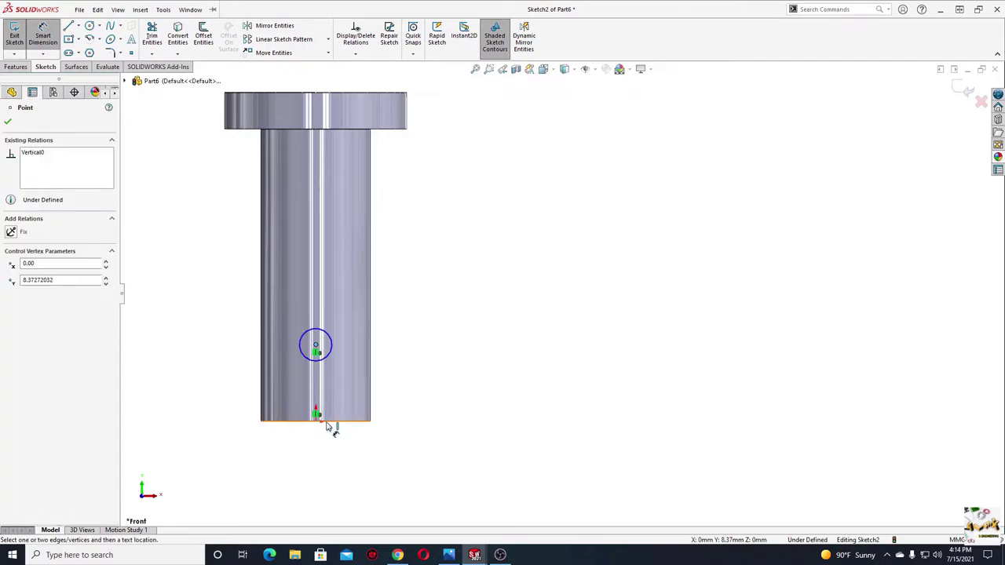
left_click(328, 422)
left_click(462, 387)
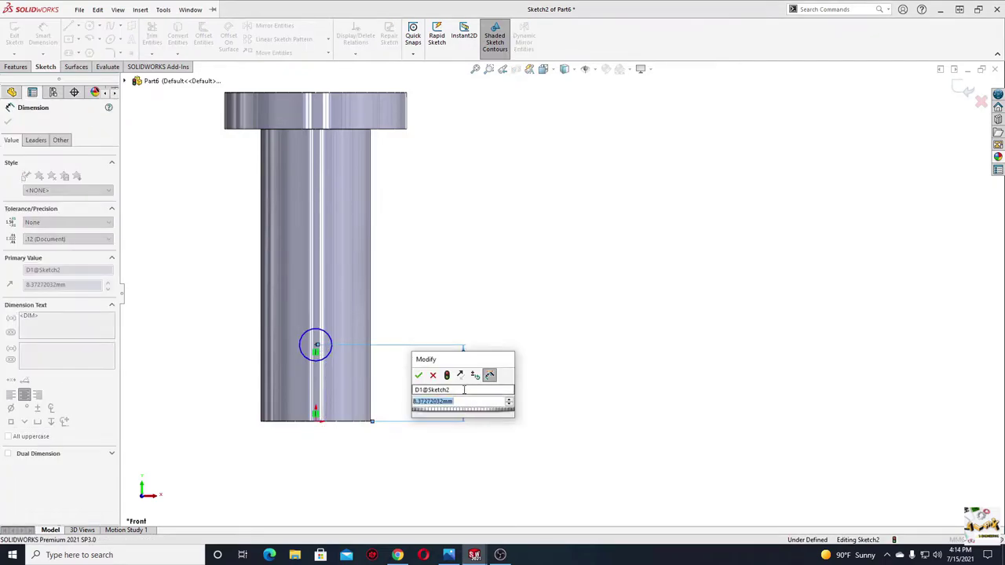
type("6")
key("Return")
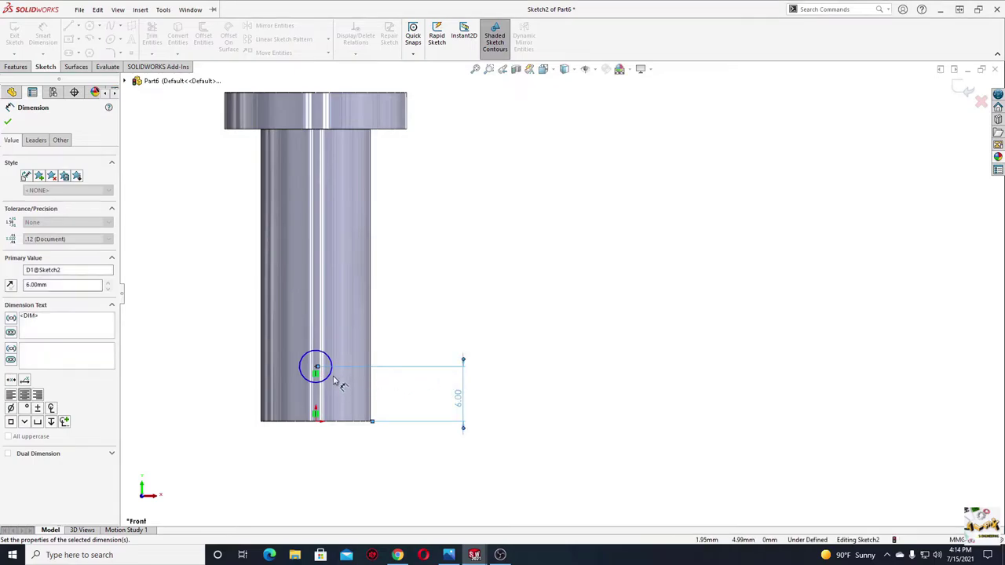
left_click(329, 378)
left_click(428, 308)
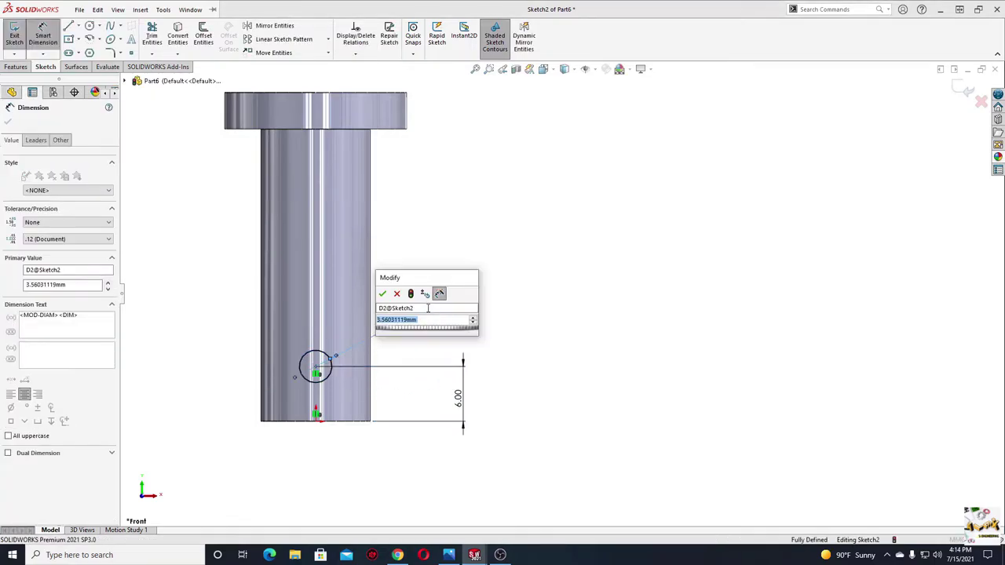
type("3")
key("Return")
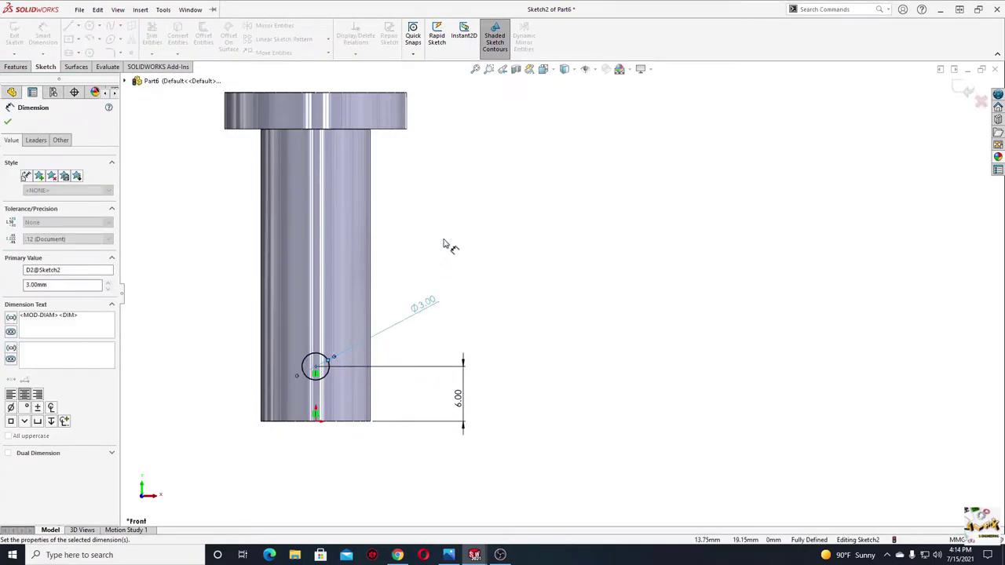
right_click(443, 246)
left_click(463, 260)
Extruded-cut the Ø3 mm circle Through All – Both across the stem, then orbit to check the hole
left_click(24, 69)
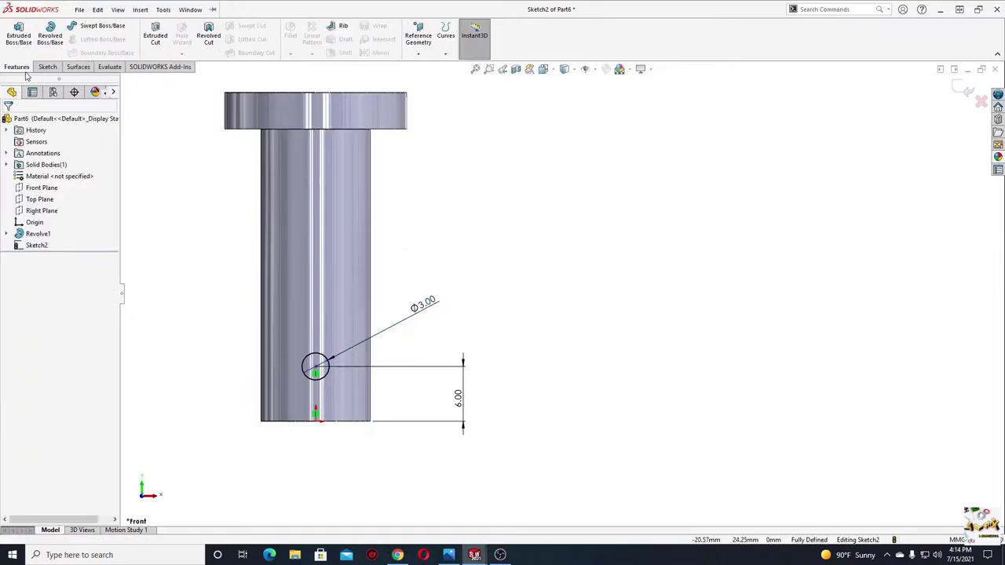
left_click(155, 35)
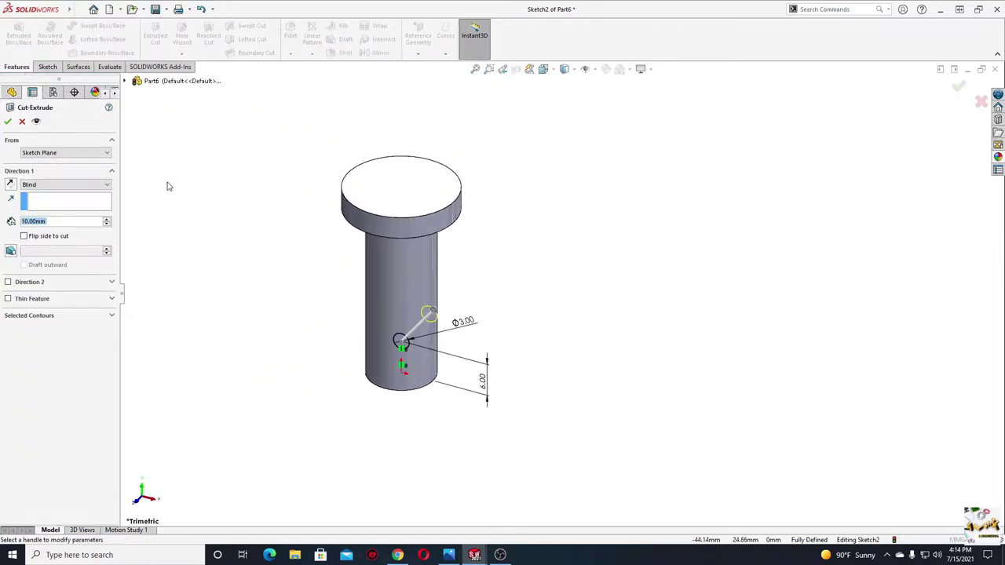
left_click(52, 186)
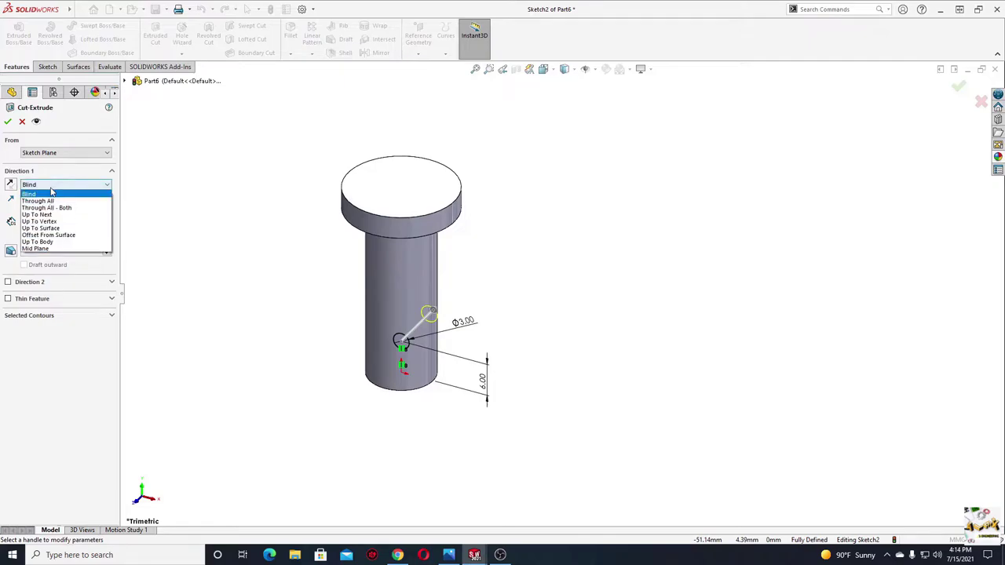
left_click(57, 208)
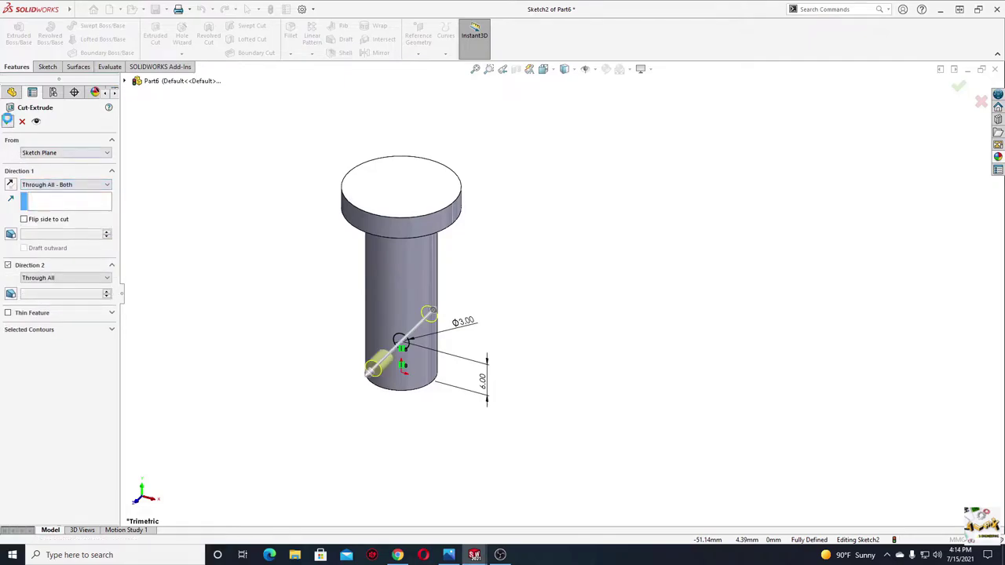
left_click(8, 121)
mouse_move(316, 332)
middle_mouse_down()
mouse_move(327, 130)
mouse_move(310, 224)
mouse_move(245, 306)
mouse_move(337, 270)
mouse_move(162, 135)
mouse_move(332, 325)
mouse_move(296, 316)
mouse_move(278, 288)
middle_mouse_up()
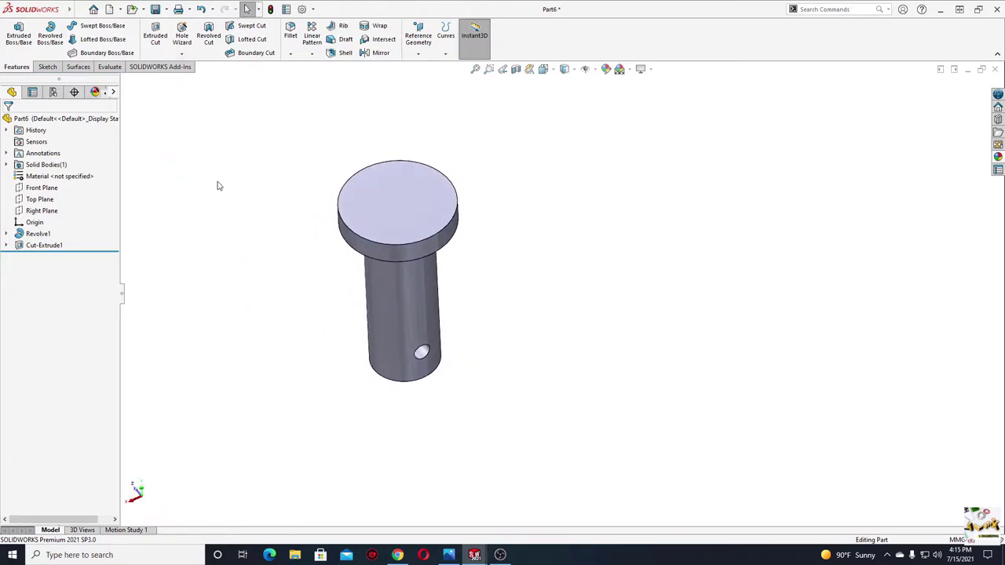
Save the part with the file name 'Part6 pin'
key("ctrl+s")
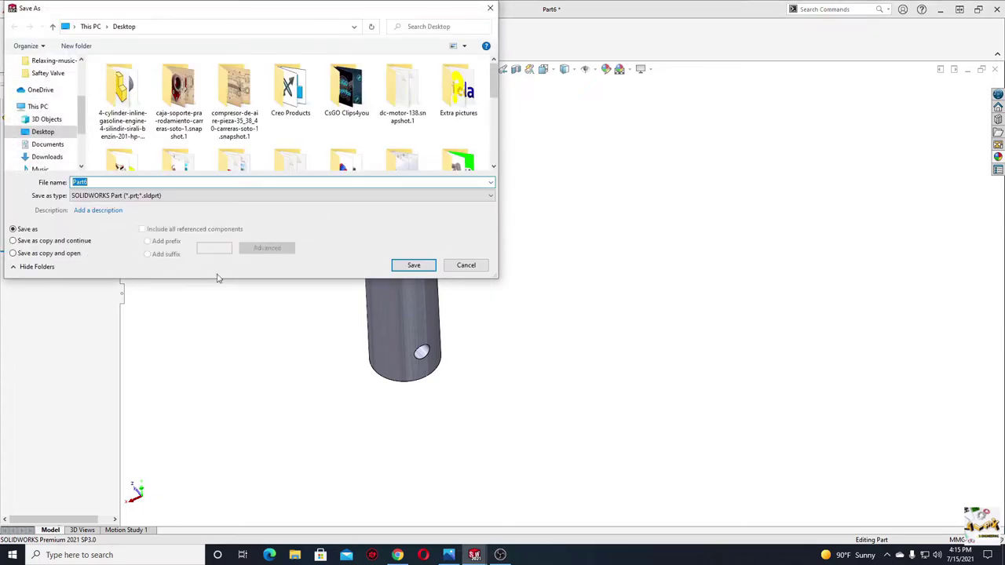
left_click(102, 182)
type("pin")
key("Return")
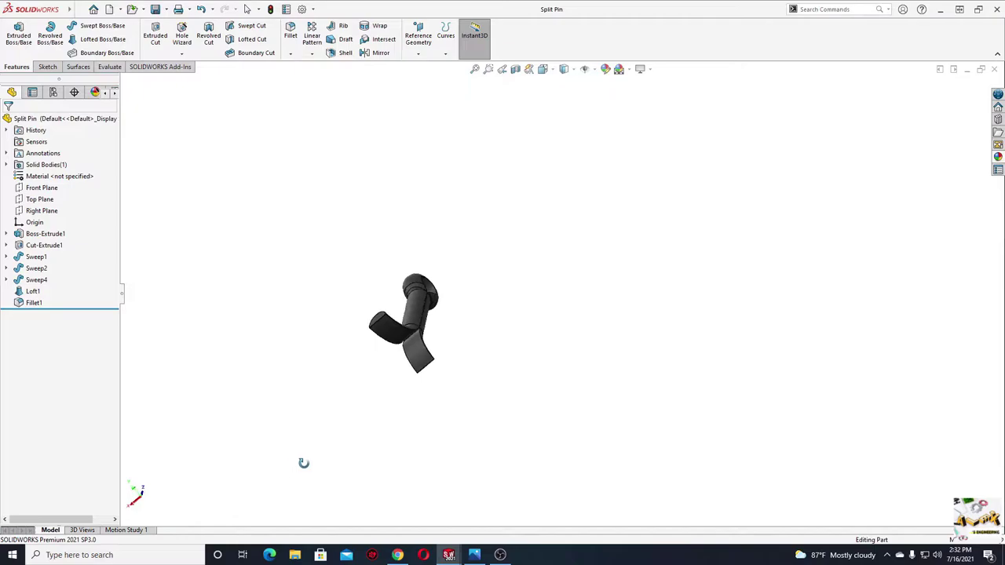
mouse_move(304, 463)
middle_mouse_down()
mouse_move(432, 300)
mouse_move(477, 498)
middle_mouse_up()
left_click(474, 554)
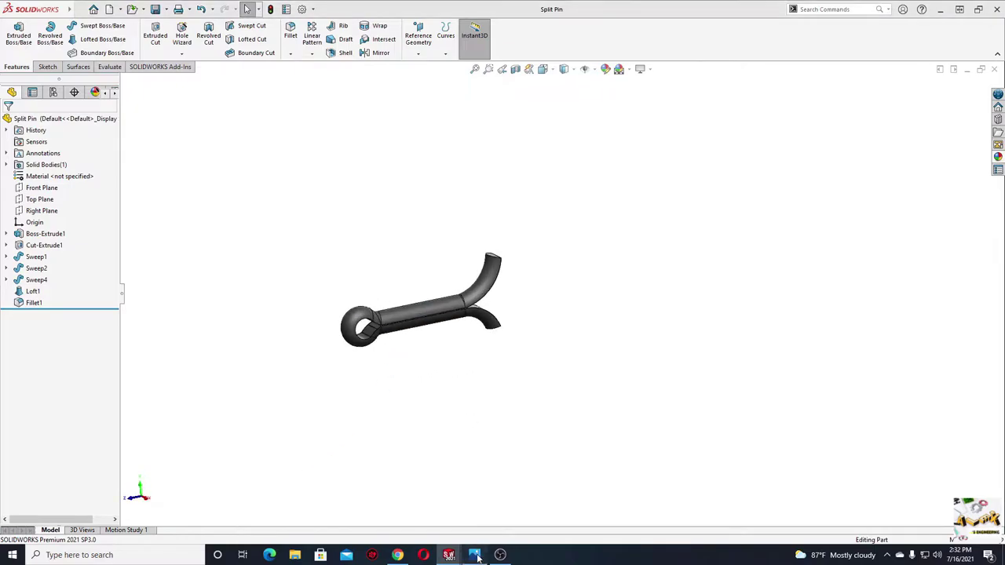
left_click(840, 89)
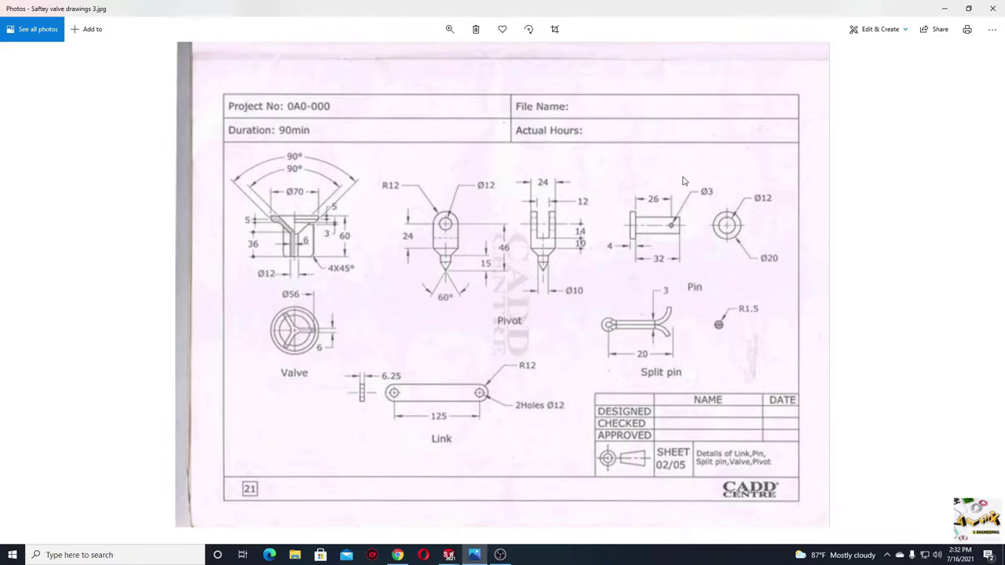
left_click(962, 11)
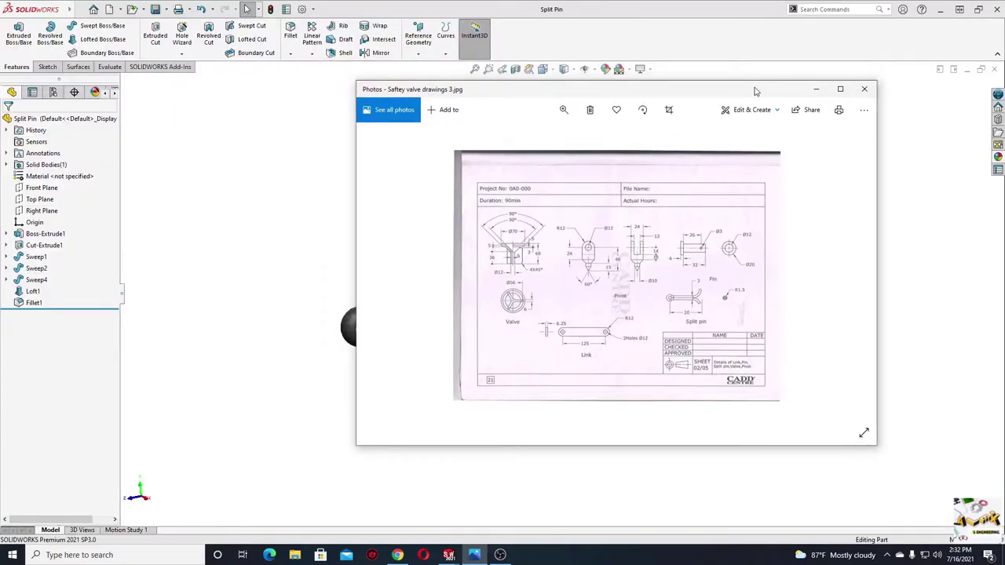
left_click(816, 89)
Create a new part and give the viewport a Plain White background
mouse_move(260, 247)
middle_mouse_down()
mouse_move(332, 249)
mouse_move(446, 294)
middle_mouse_up()
left_click(111, 10)
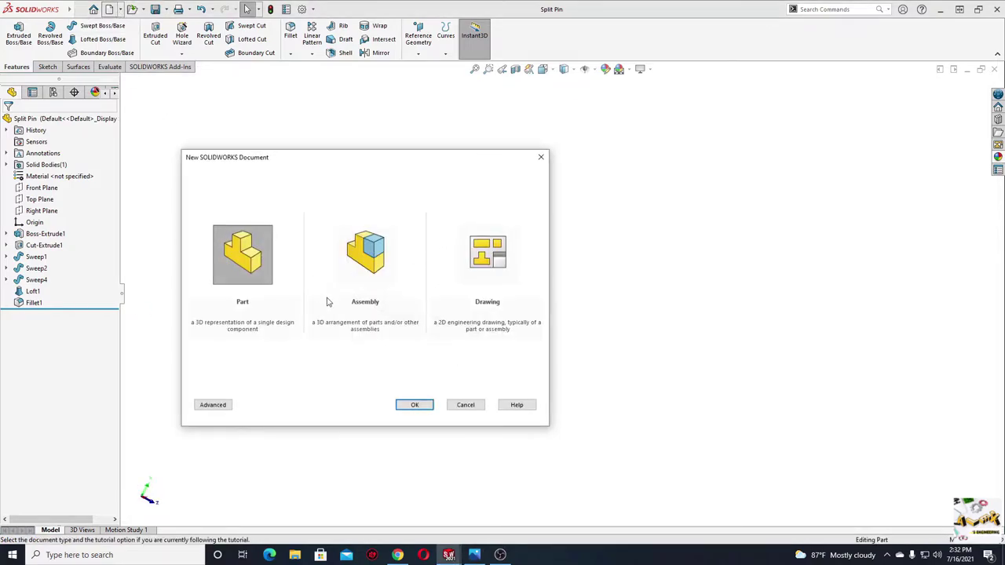
left_click(405, 404)
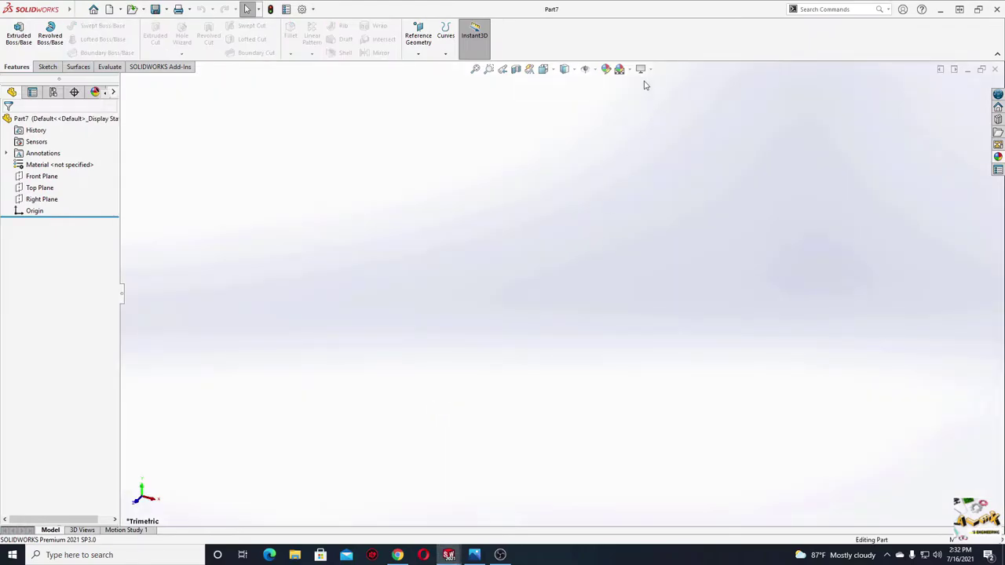
left_click(620, 69)
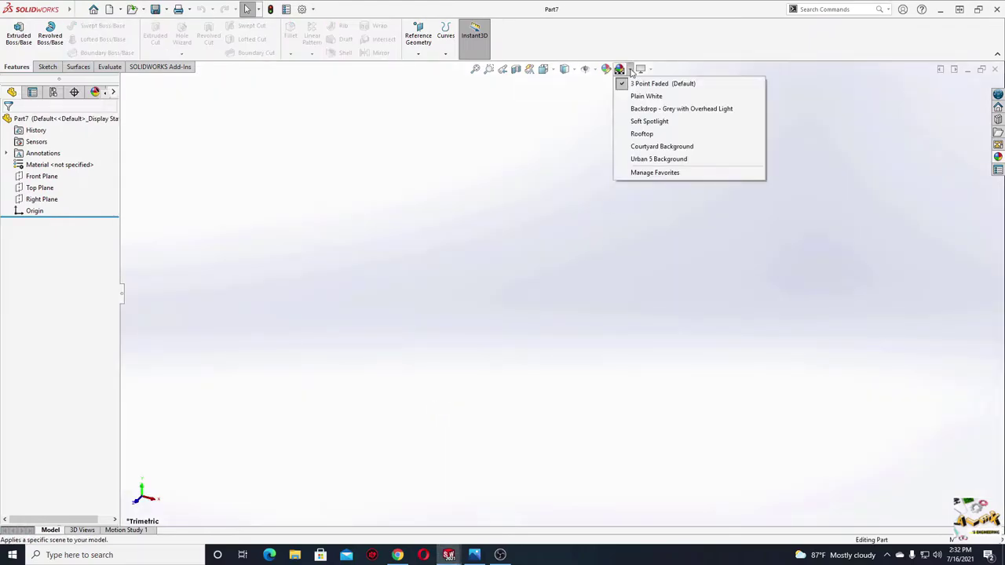
left_click(648, 95)
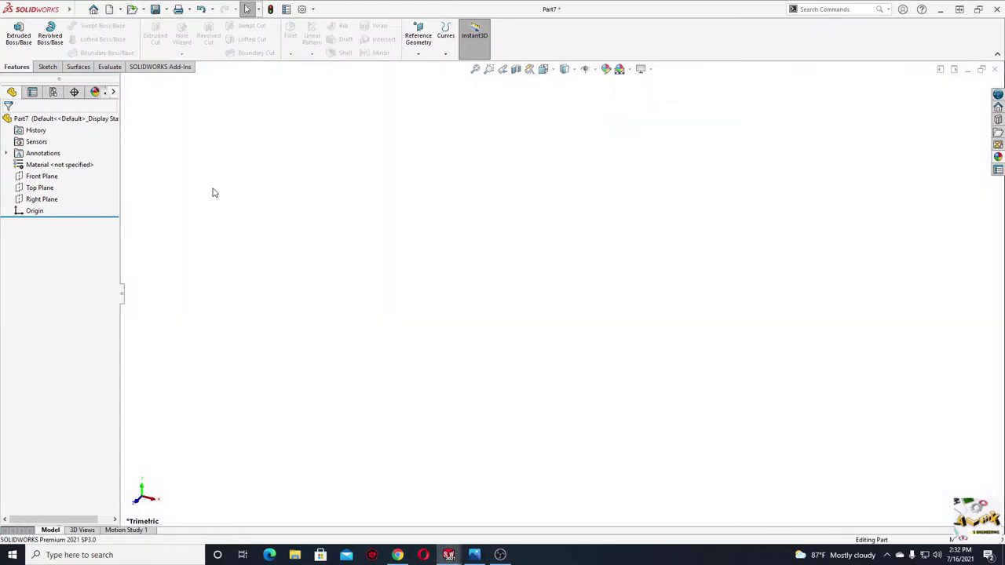
Sketch a circle centred on the origin on the Top Plane
left_click(40, 188)
left_click(56, 172)
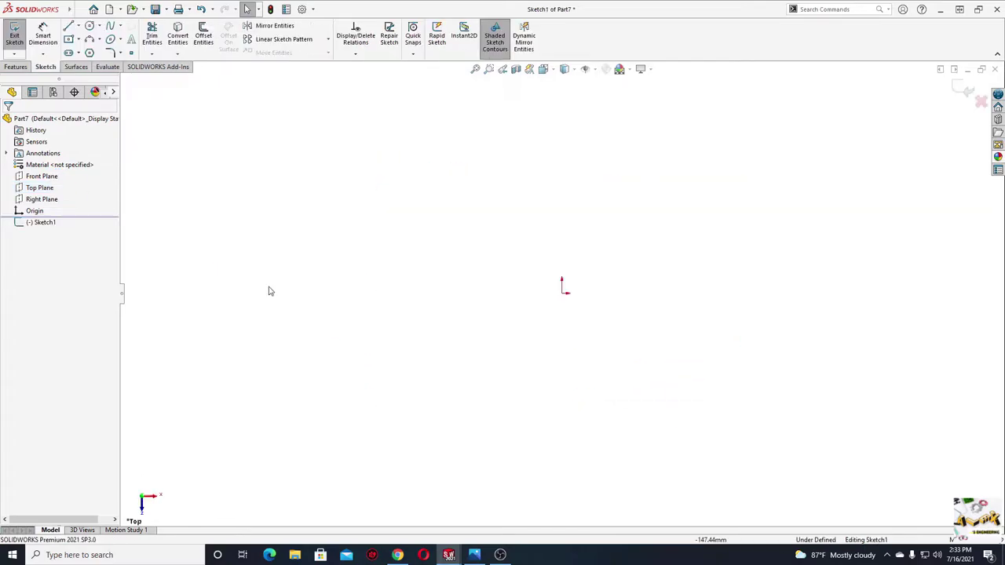
middle_click_drag(313, 347, 302, 347, "ctrl")
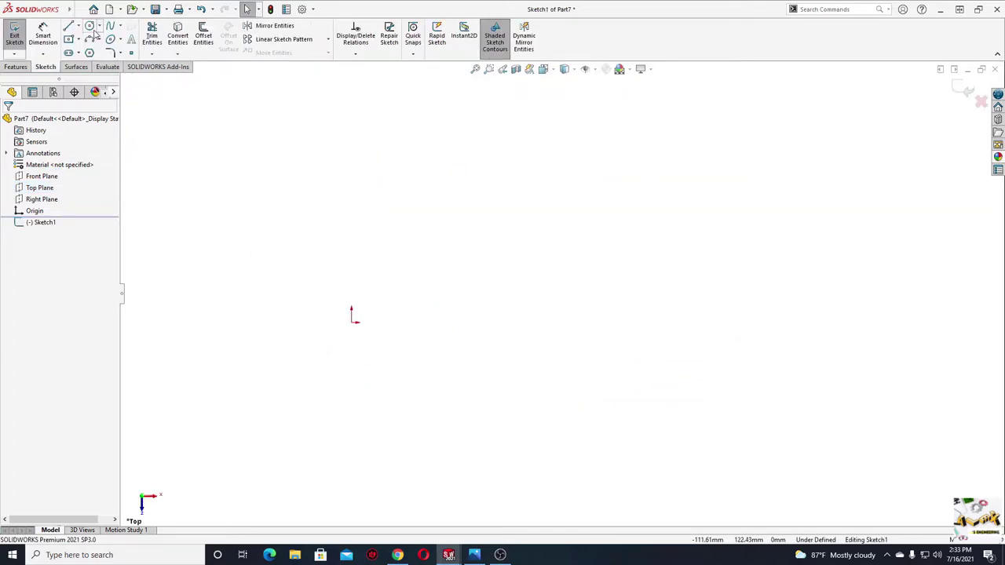
left_click(89, 27)
left_click(351, 322)
left_click(276, 361)
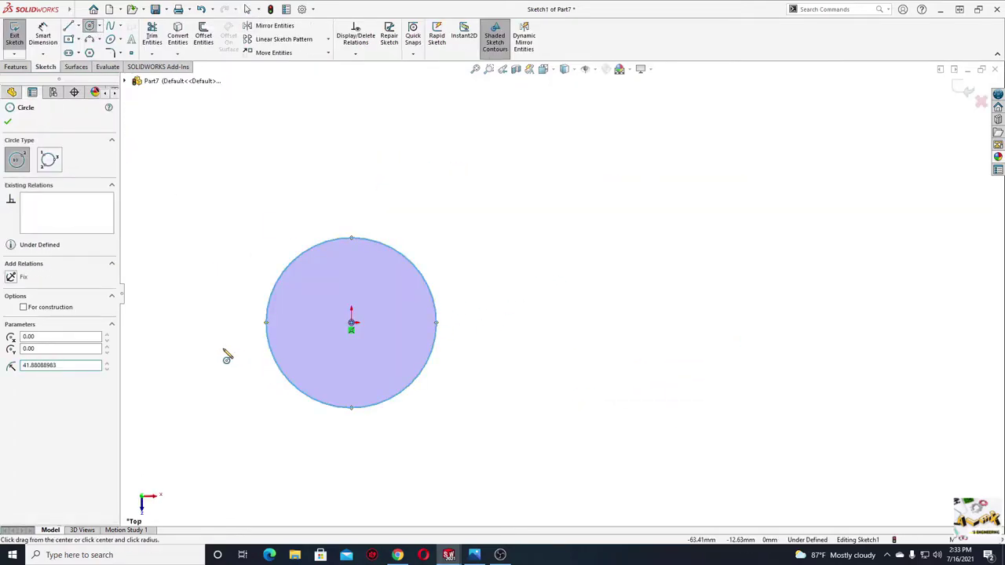
key("Escape")
Dimension the circle's diameter to 56 mm
left_click(43, 35)
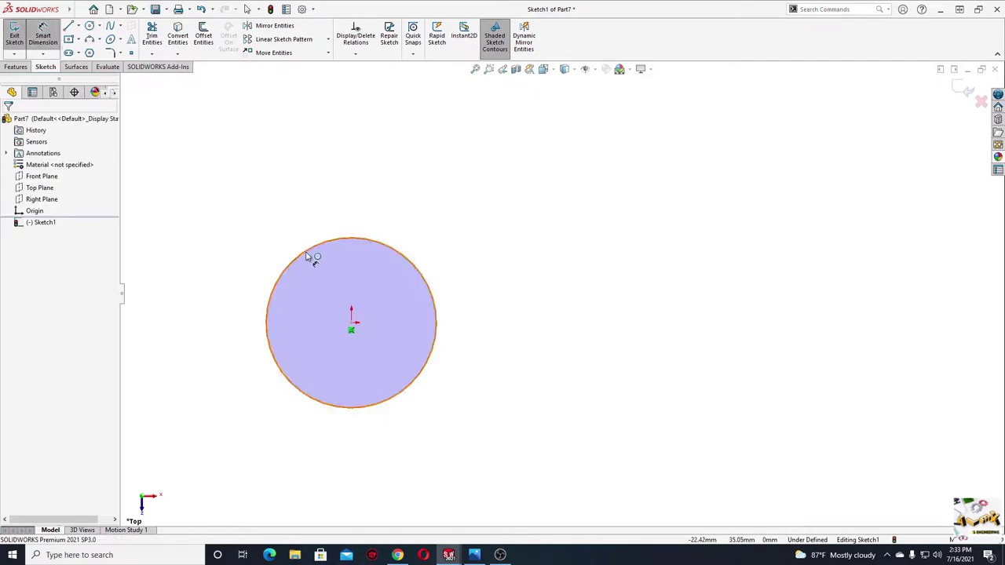
left_click(311, 258)
left_click(302, 188)
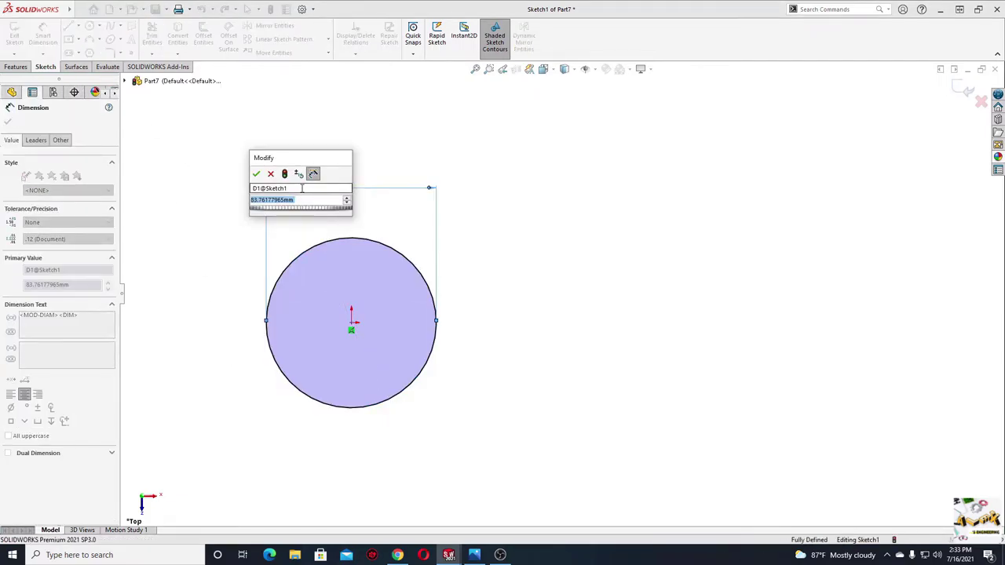
type("56")
key("Return")
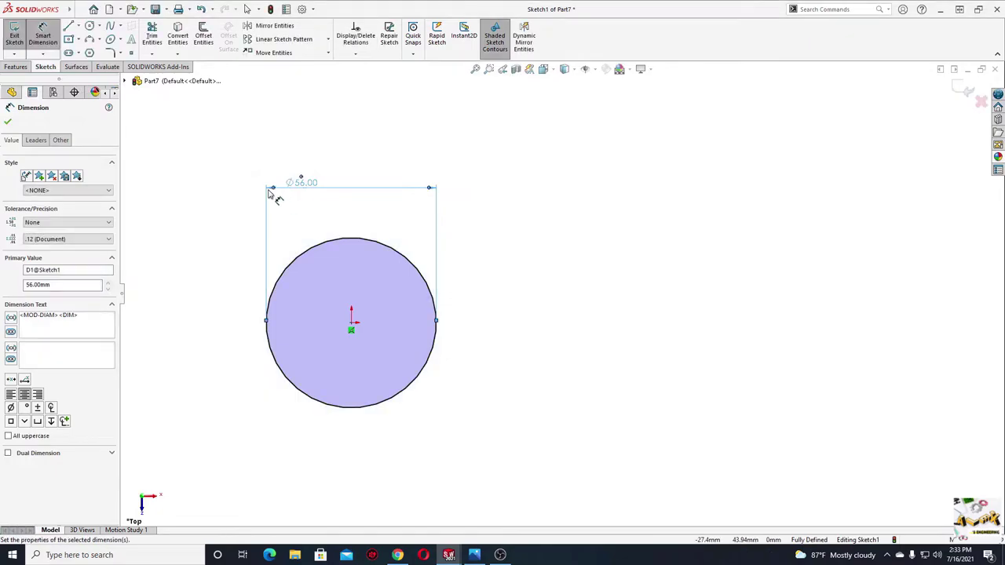
right_click(192, 214)
left_click(208, 260)
right_click(209, 262)
left_click(222, 274)
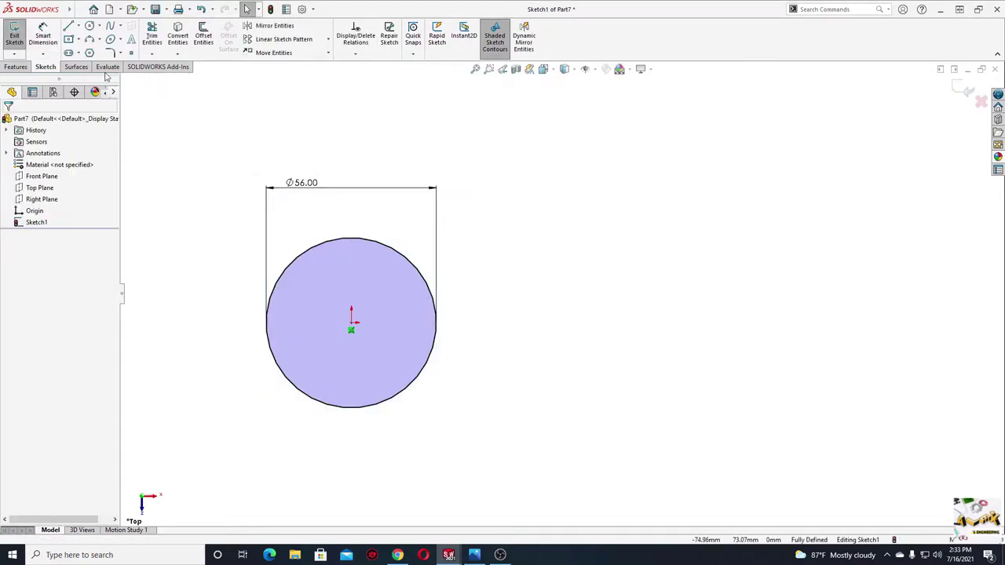
Draw two connected lines from the circle's top to its left edge and make them equal length
left_click(69, 26)
scroll(330, 243, "down", 3)
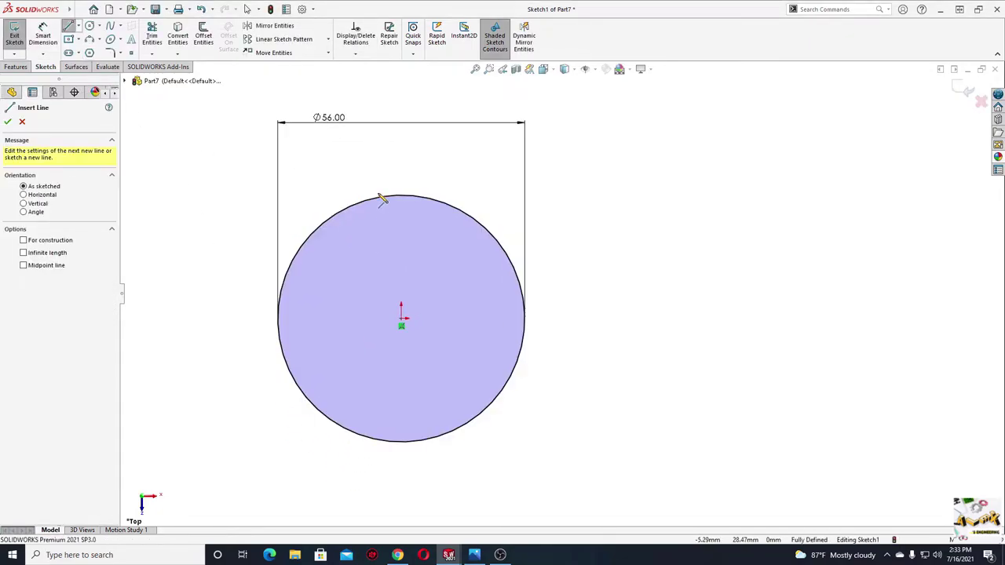
left_click(381, 197)
left_click(363, 295)
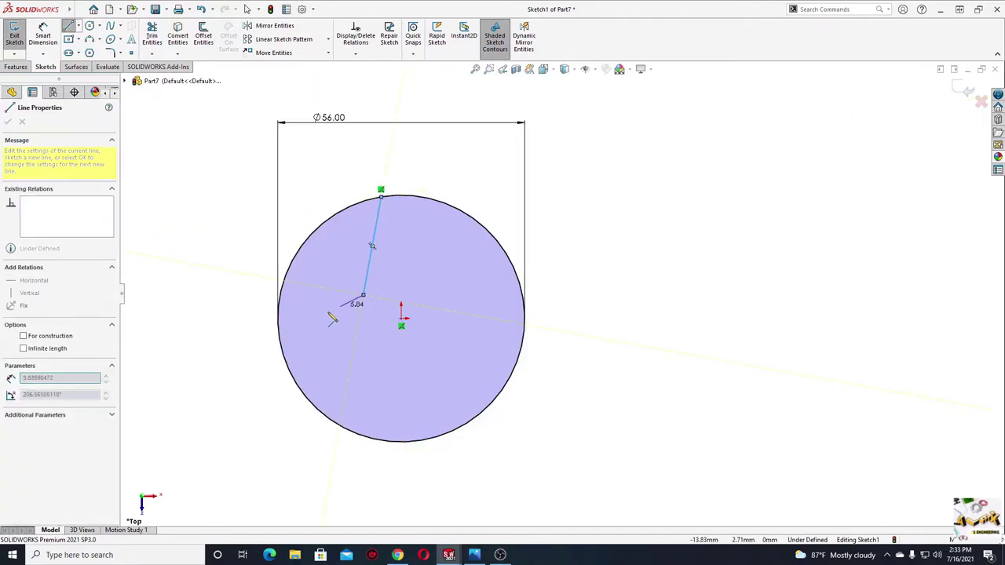
left_click(281, 325)
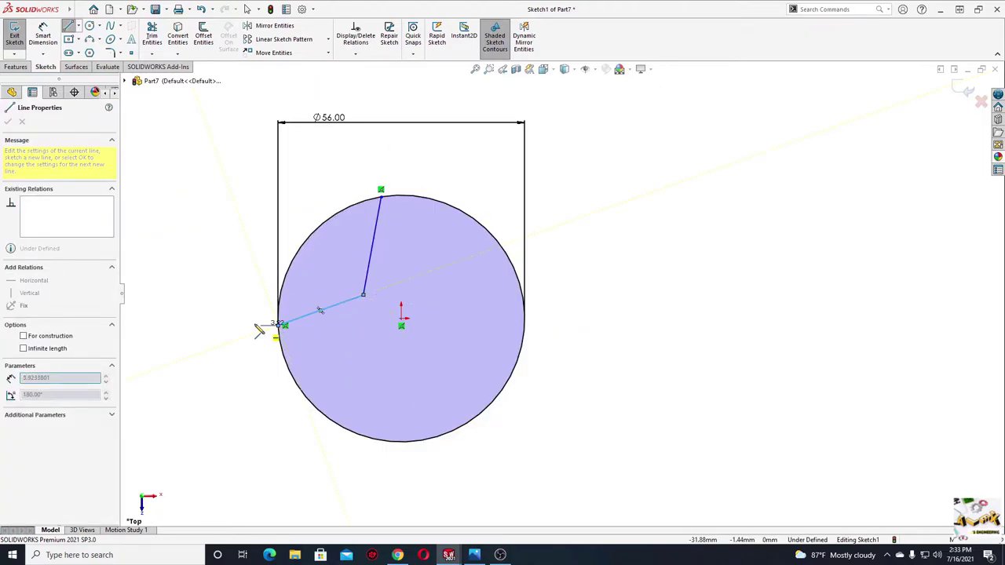
key("Escape")
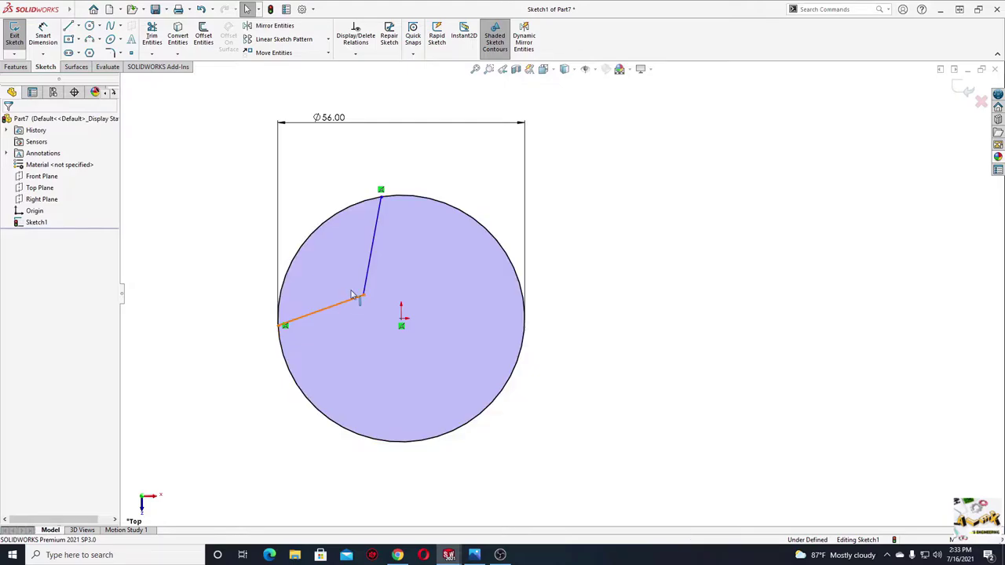
left_click(343, 300)
left_click(367, 274, "ctrl")
left_click(478, 236)
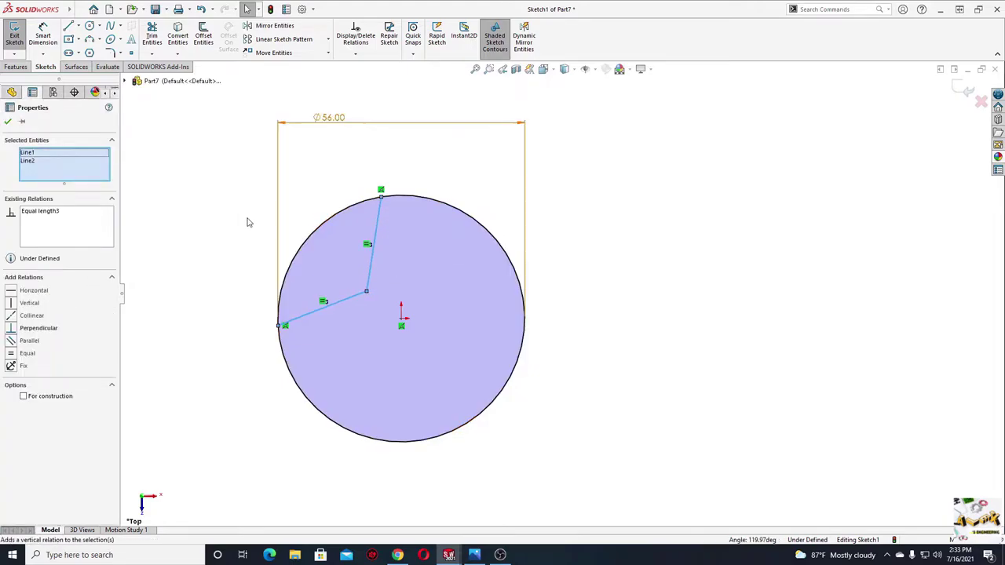
left_click(218, 250)
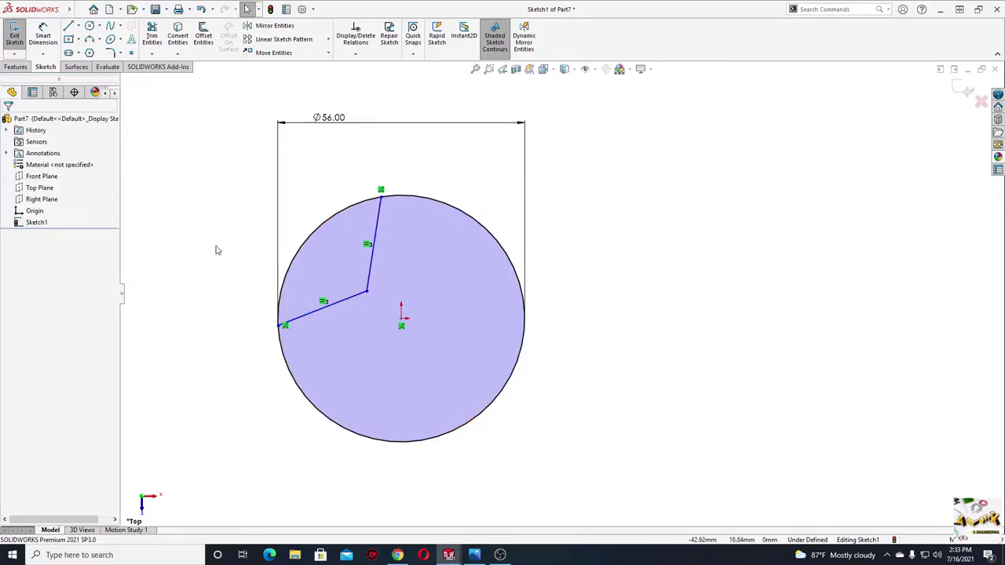
Dimension the angle between the two lines to 120°
left_click(41, 37)
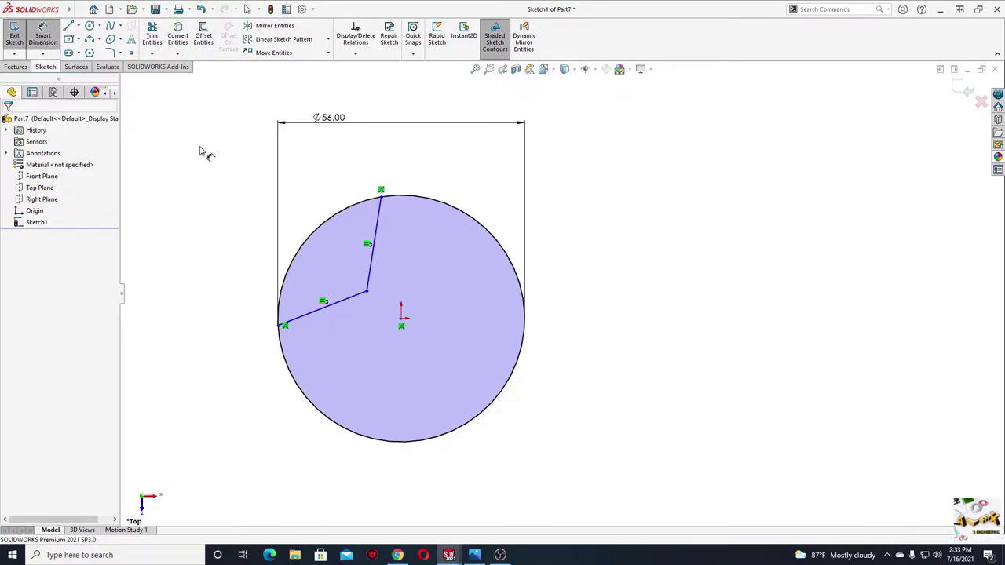
left_click(346, 301)
left_click(369, 263)
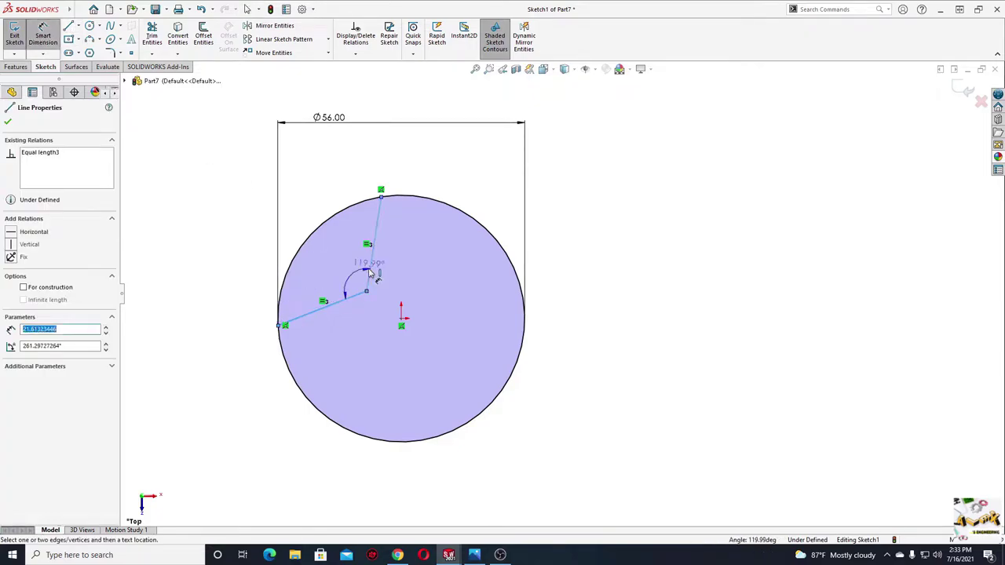
left_click(249, 237)
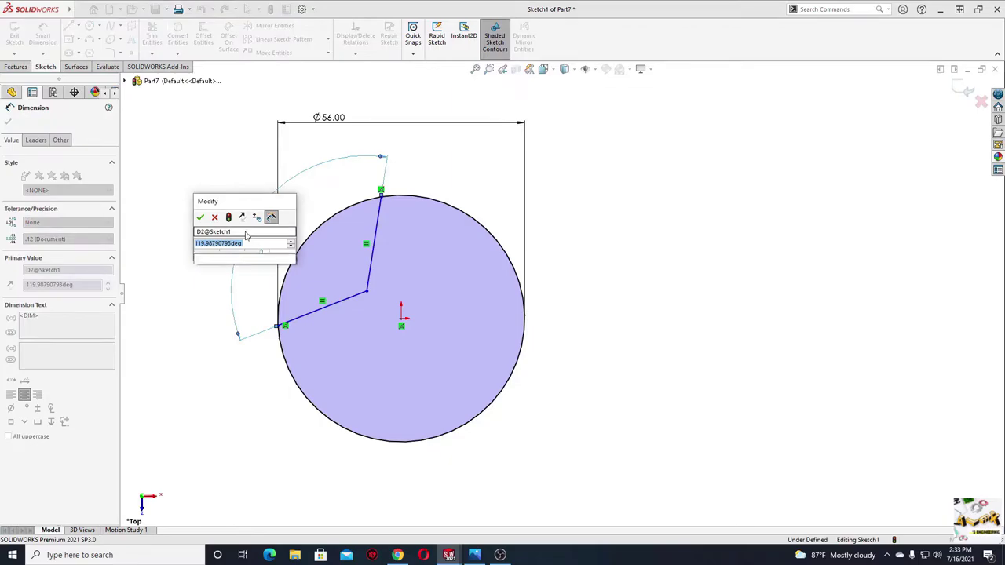
type("120")
key("Return")
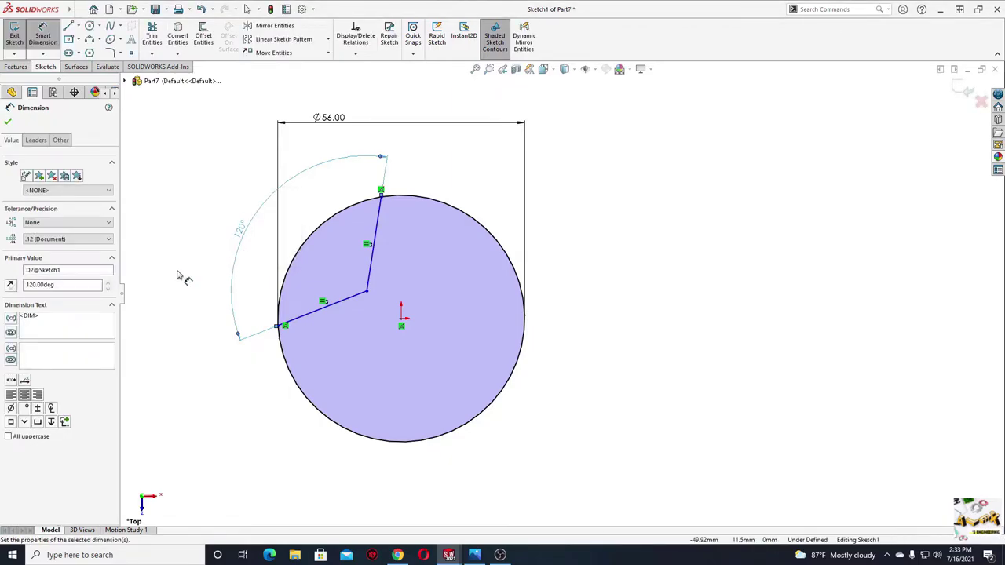
right_click(179, 275)
left_click(203, 307)
Dimension the lower line 3 mm from the origin
left_click(353, 304)
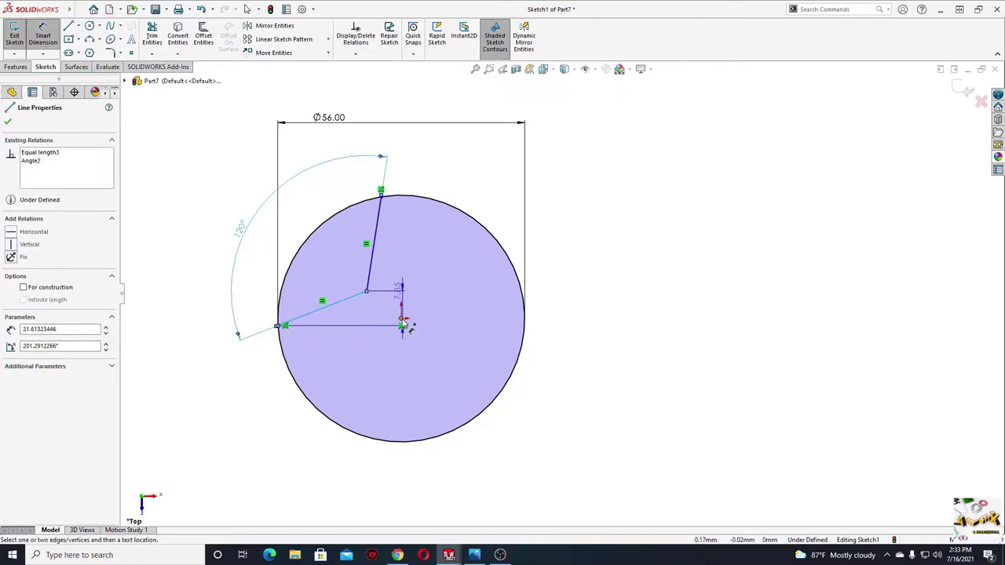
left_click(401, 322)
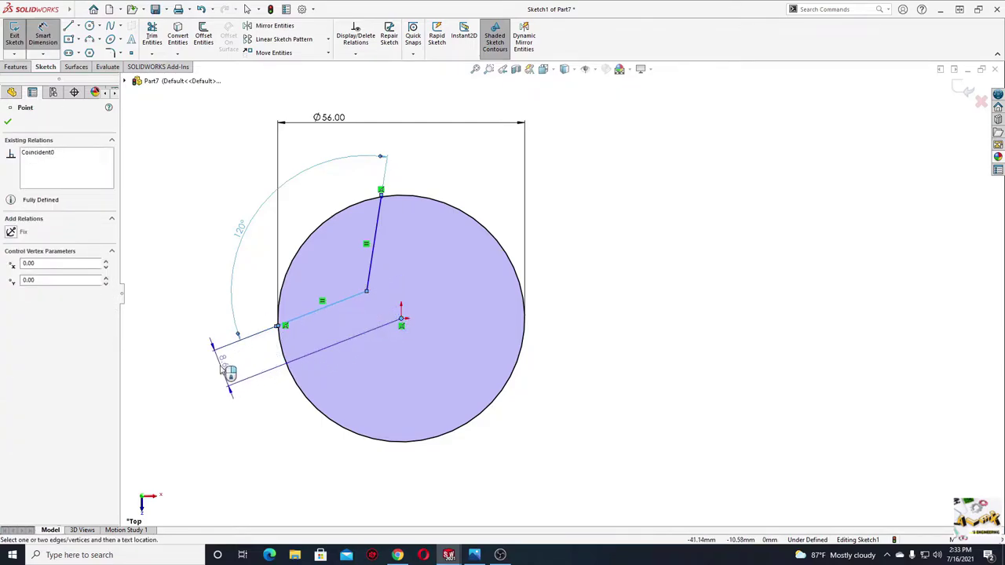
left_click(228, 375)
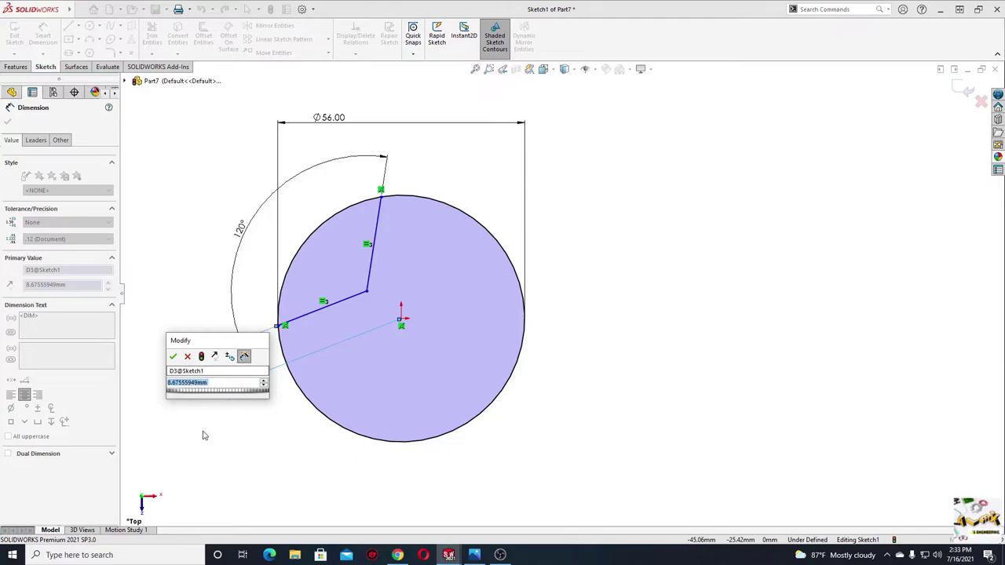
type("3")
key("Return")
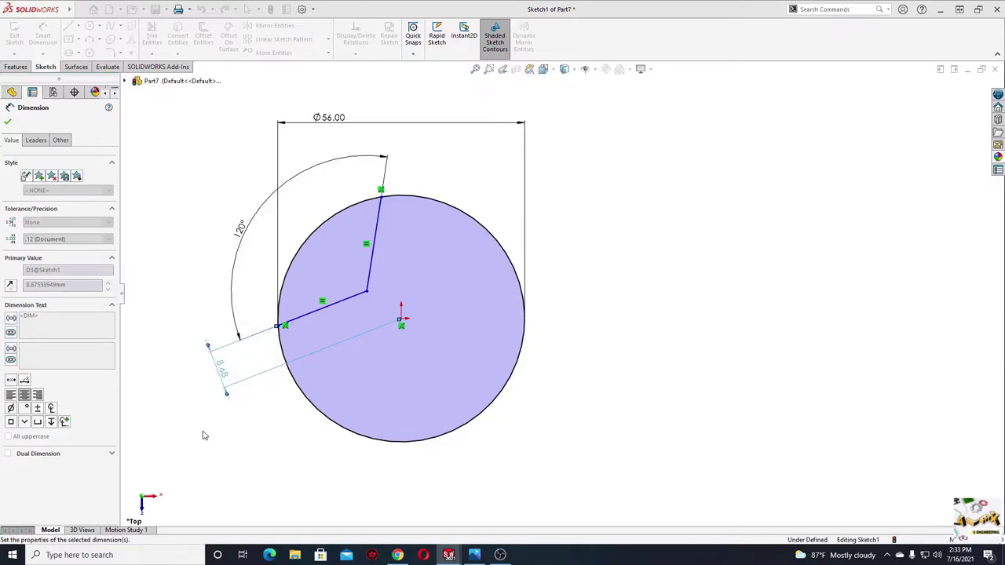
right_click(179, 275)
left_click(202, 318)
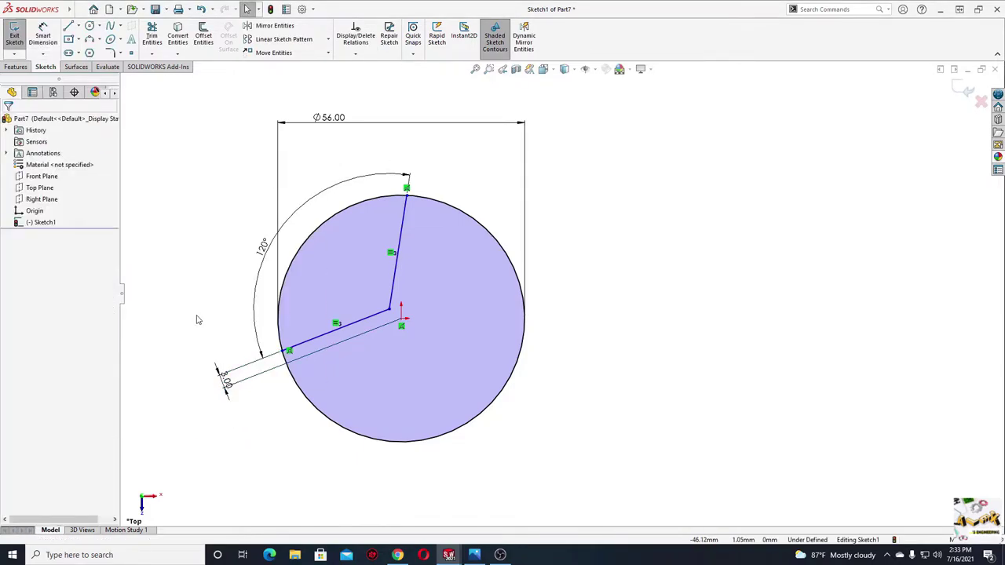
Circular-pattern the two lines into three instances around the origin
left_click(328, 38)
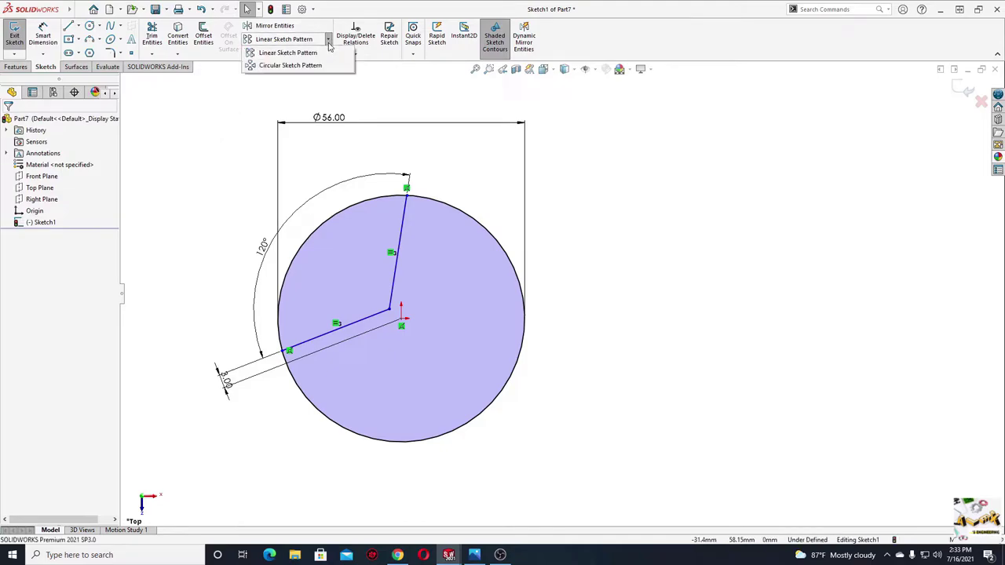
left_click(287, 65)
left_click(396, 259)
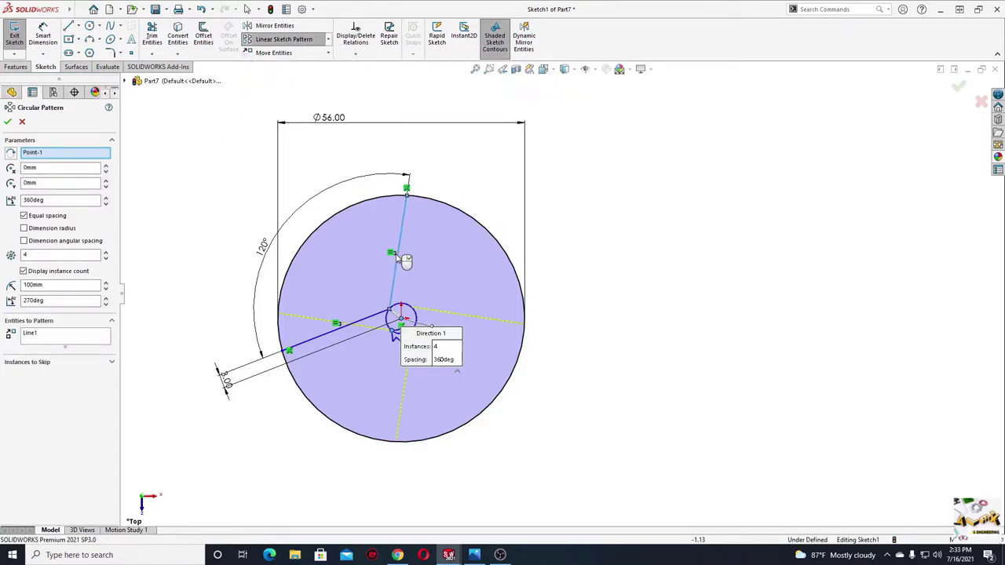
left_click(371, 318)
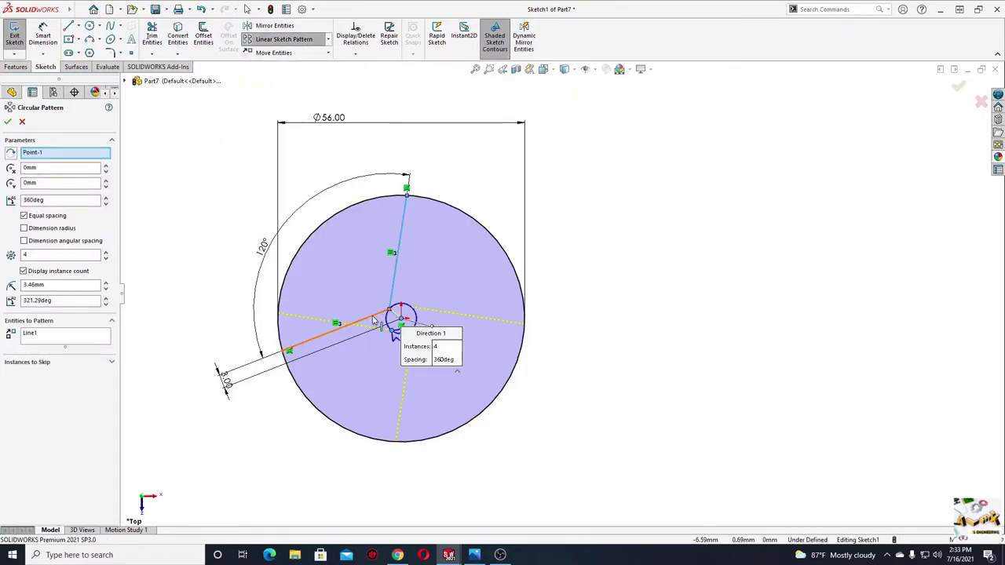
double_click(34, 256)
type("3")
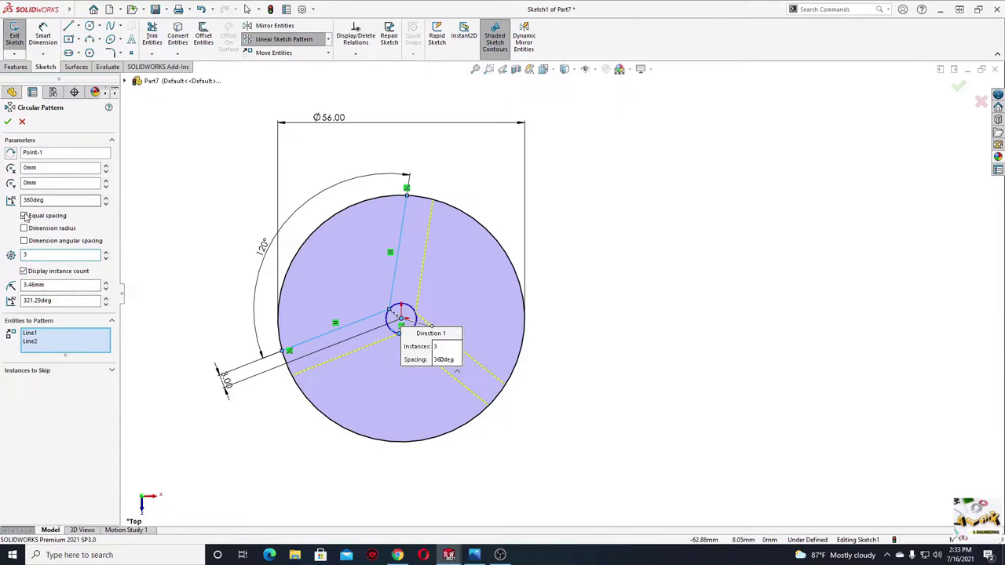
left_click(8, 123)
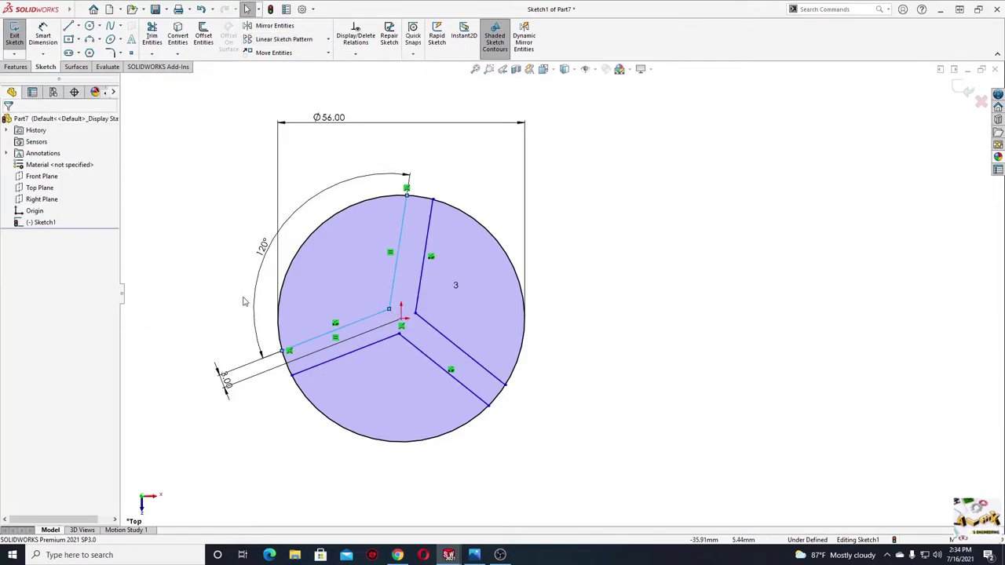
left_click(207, 298)
Make the loose arm endpoints coincident with the circle and one arm line horizontal
scroll(424, 337, "down", 1)
scroll(432, 345, "down", 1)
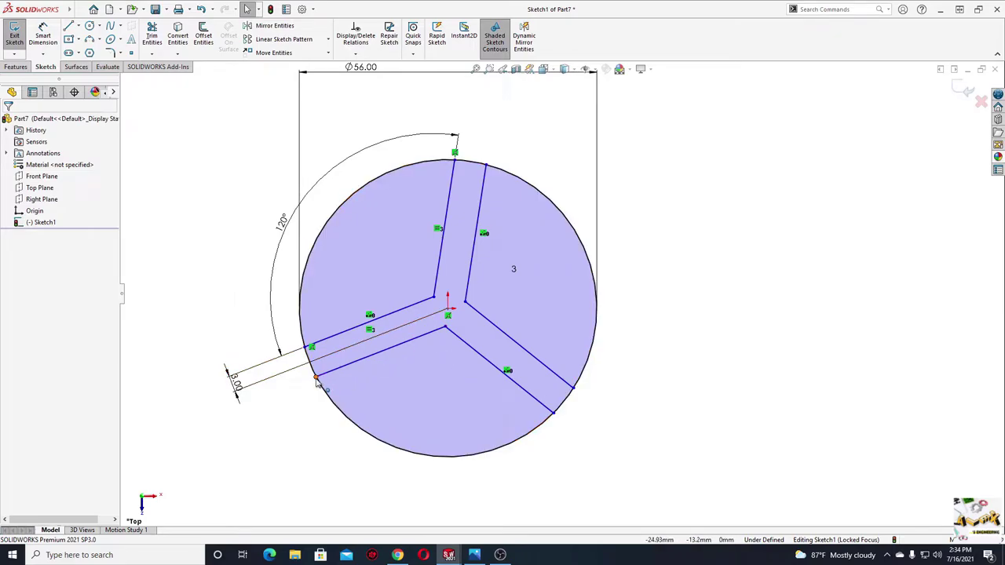
left_click(316, 380)
left_click(324, 386, "ctrl")
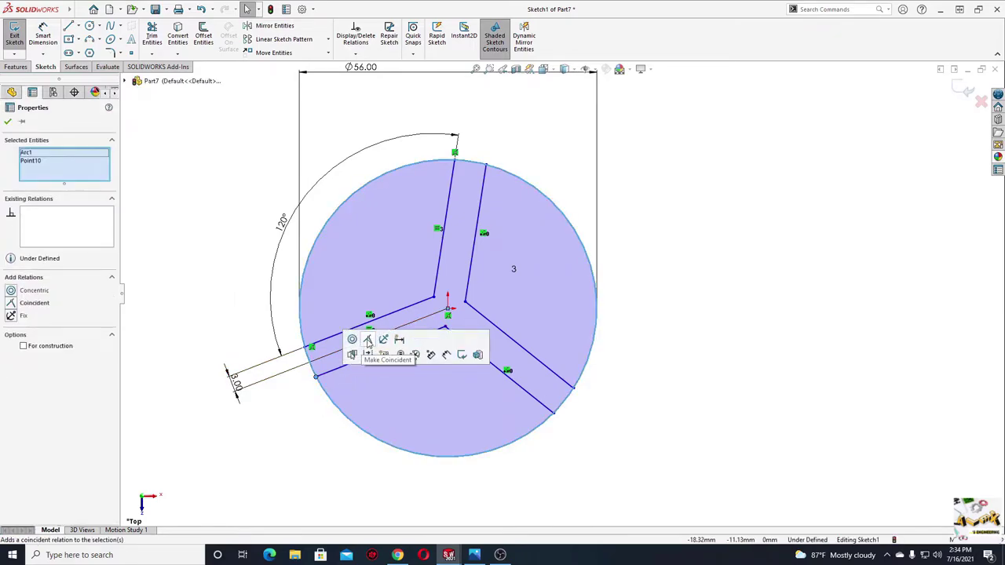
left_click(367, 340)
left_click(542, 471)
left_click(553, 412)
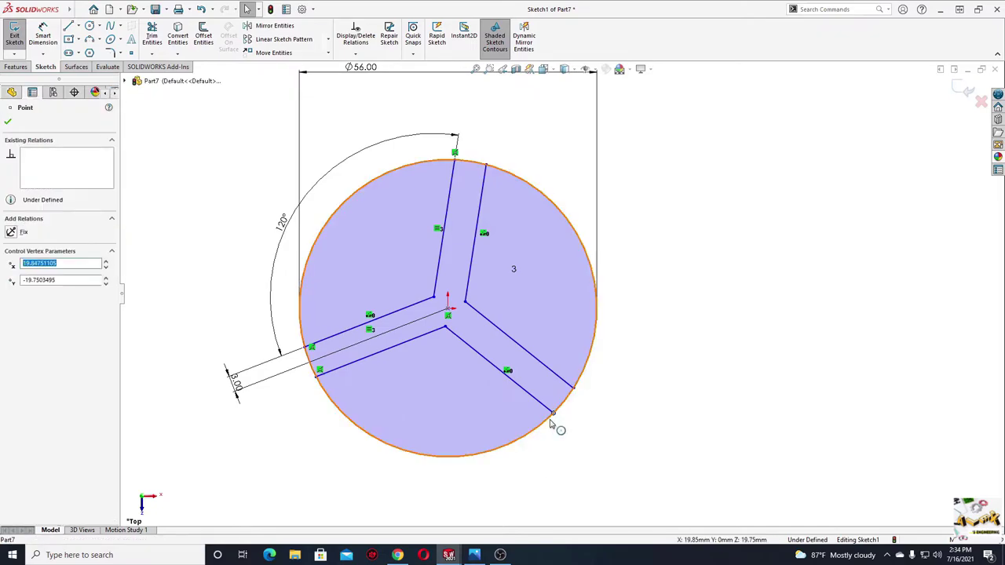
left_click(560, 422, "ctrl")
left_click(595, 373)
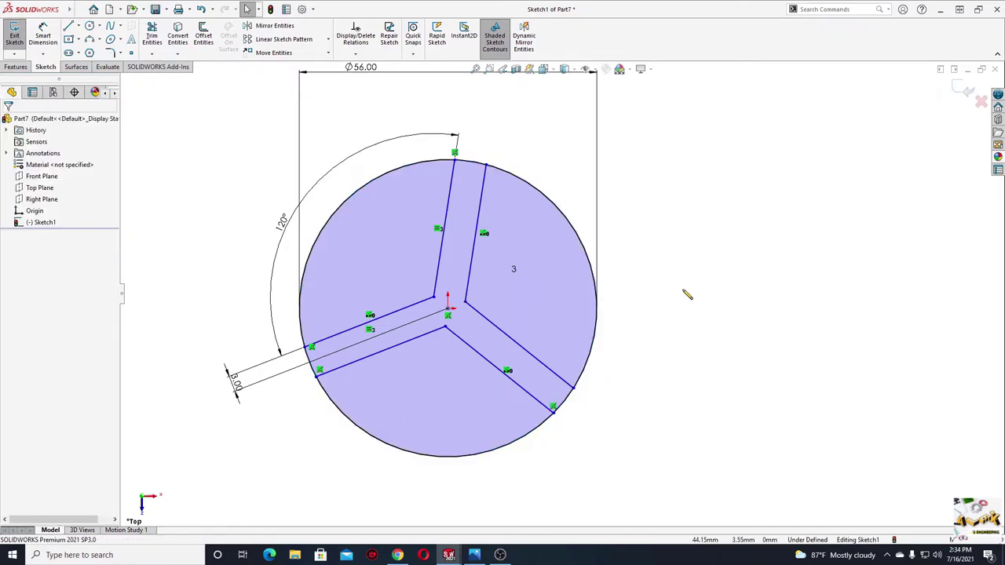
left_click(409, 309)
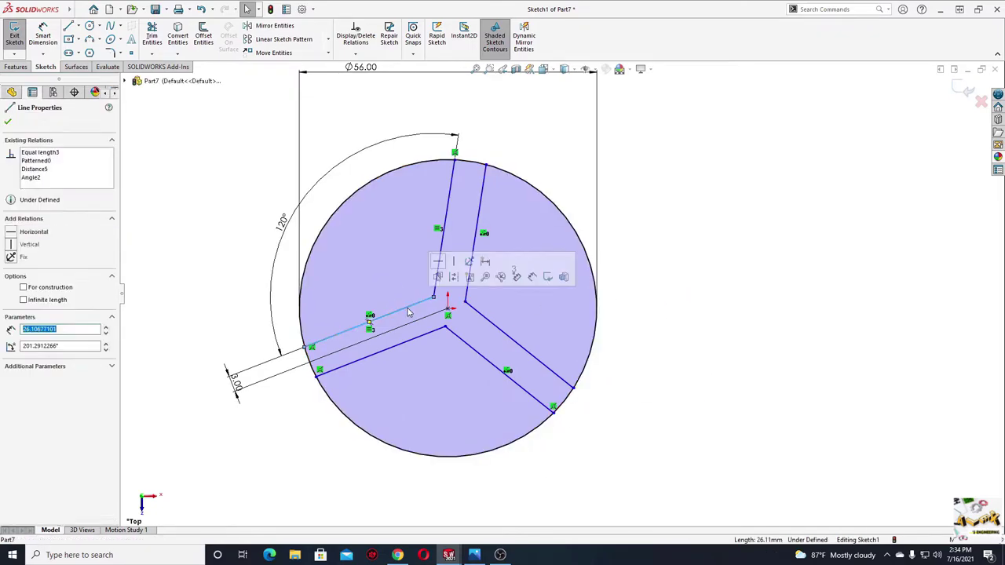
left_click(438, 265)
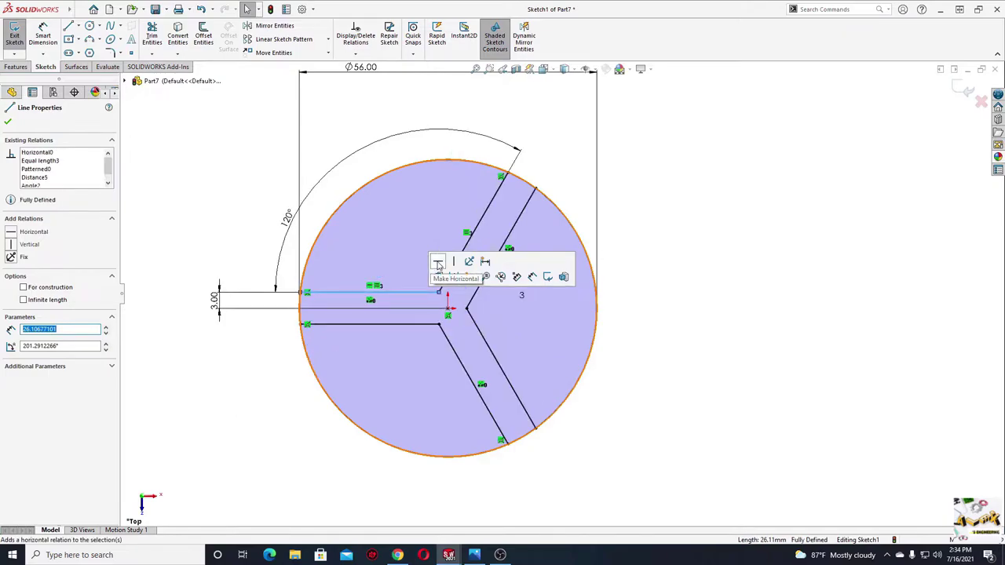
left_click(212, 240)
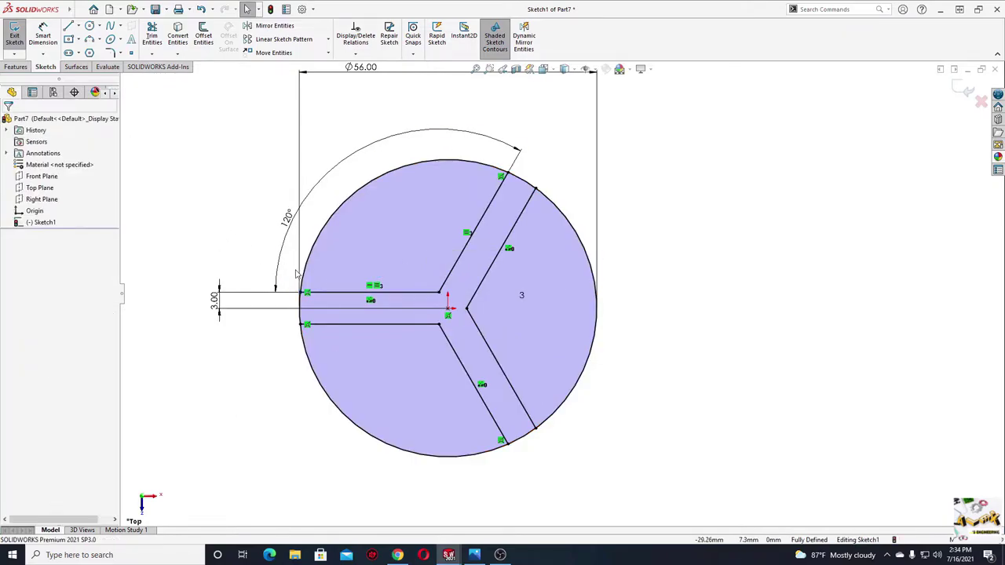
Power-trim the upper, right and lower circle arcs between the three arms
left_click(152, 38)
left_click_drag(365, 172, 618, 313)
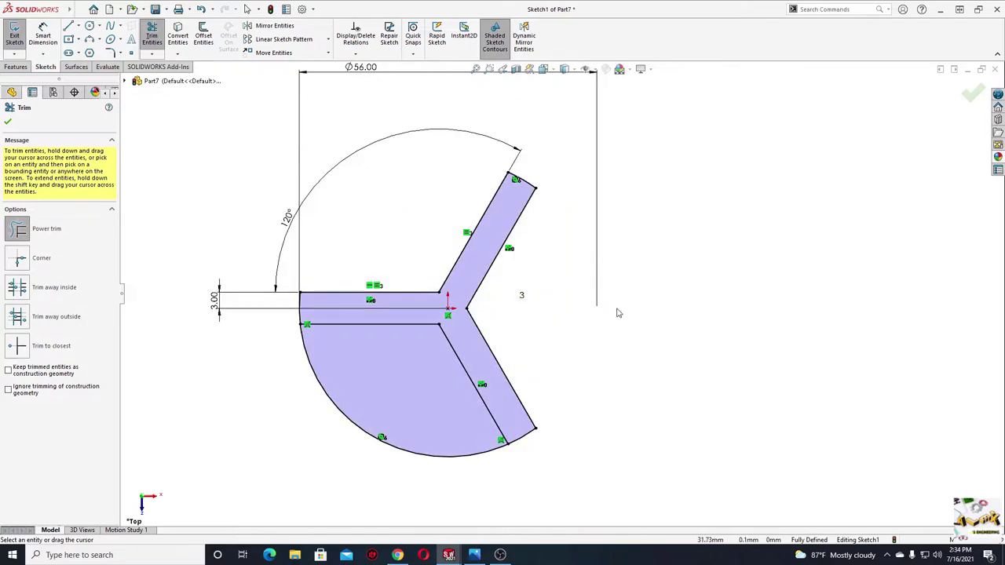
left_click_drag(429, 430, 407, 467)
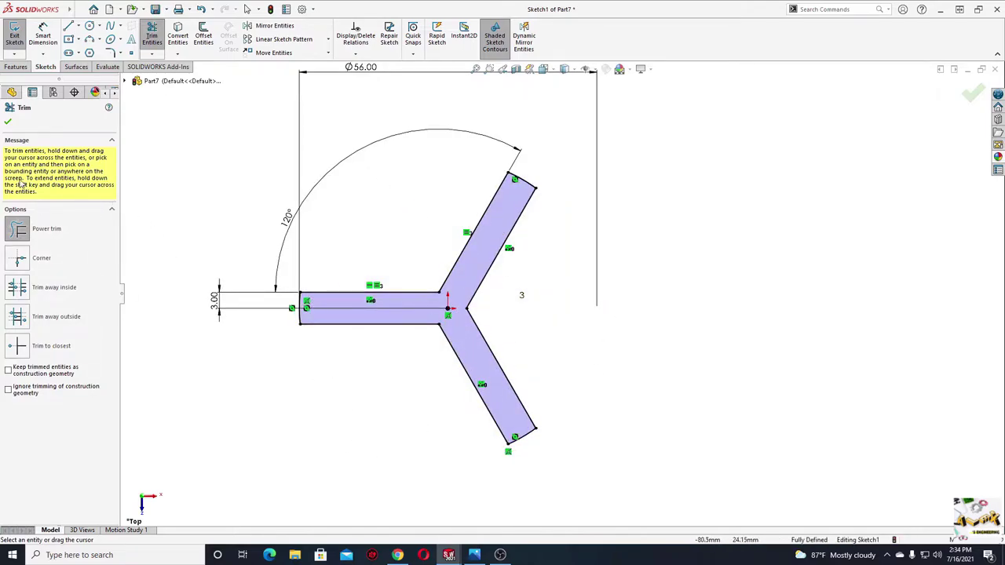
left_click(8, 123)
left_click(16, 66)
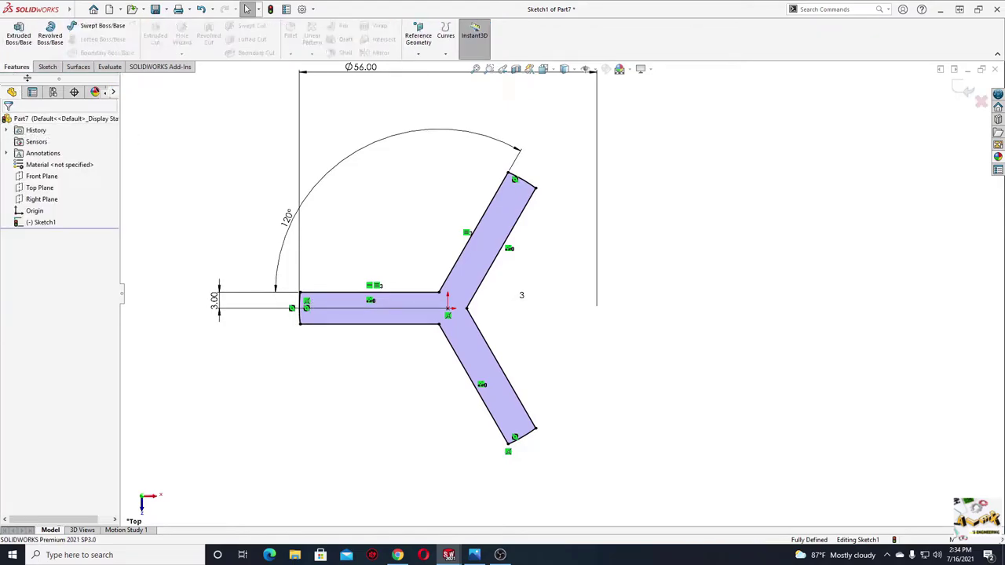
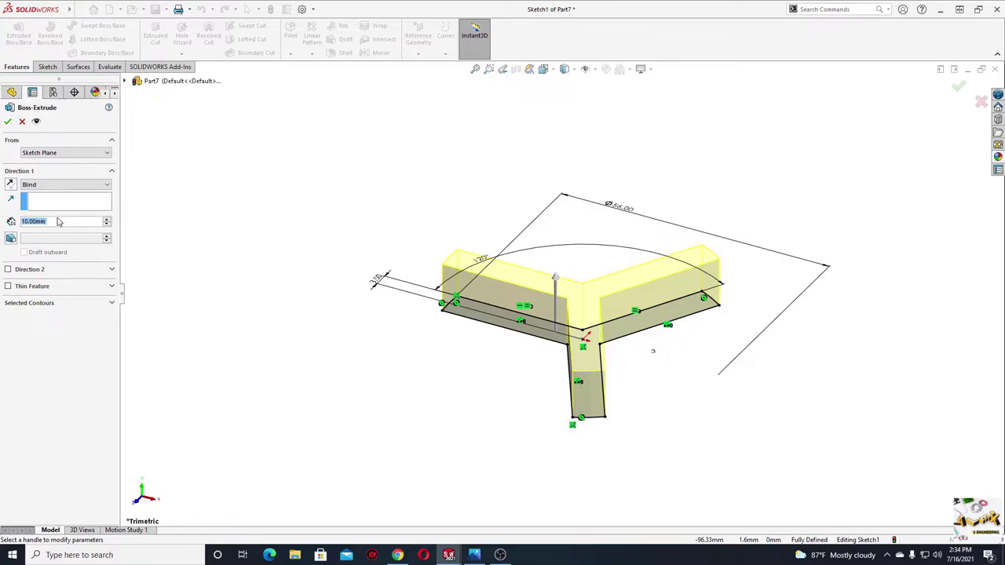
Extrude the Y-shaped profile to a depth of 60 mm
type("60-13")
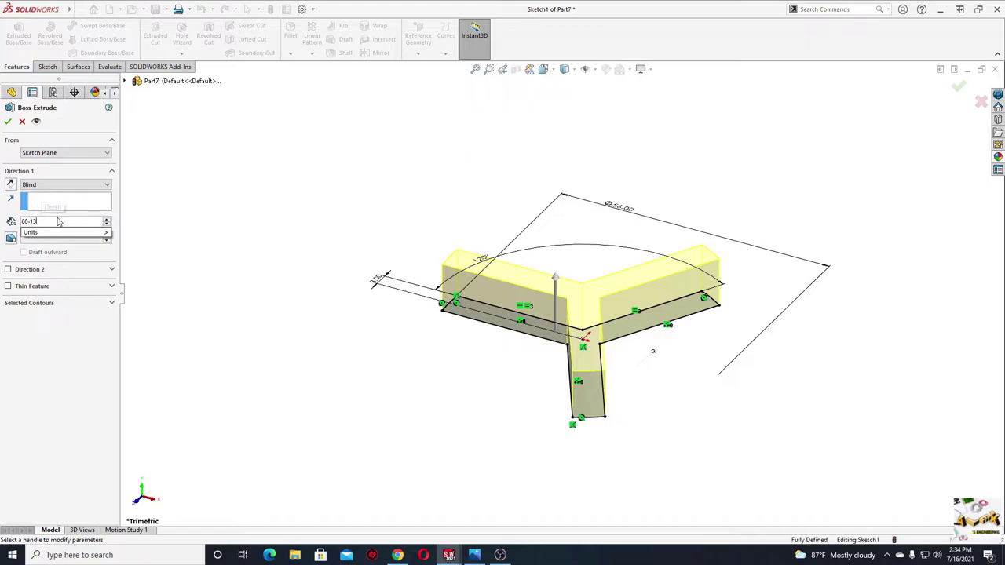
key("Return")
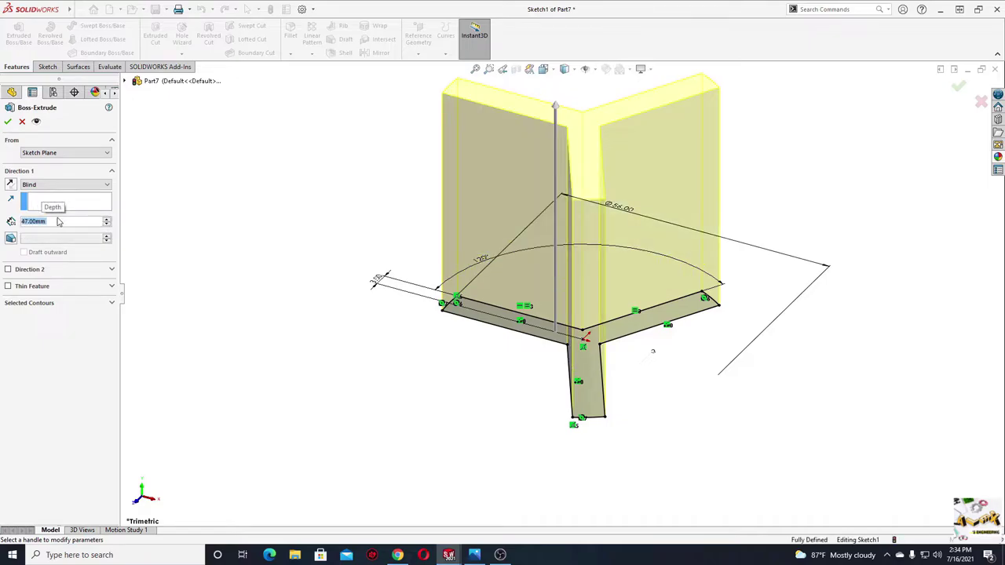
left_click(8, 121)
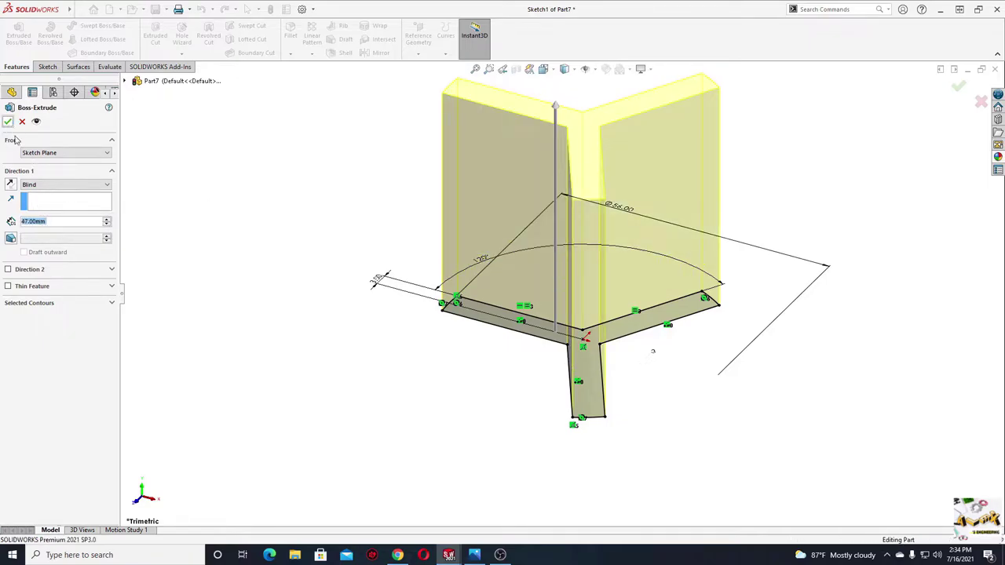
Start a sketch on the Y-shaped top face and draw a circle centred on the origin
mouse_move(267, 238)
middle_mouse_down()
mouse_move(339, 276)
mouse_move(265, 321)
mouse_move(323, 346)
middle_mouse_up()
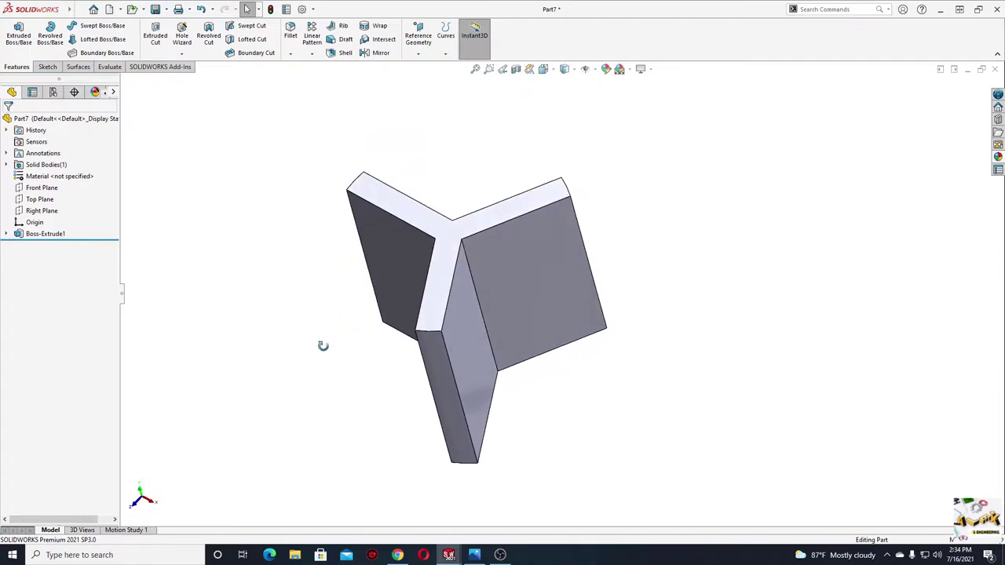
left_click(454, 240)
left_click(487, 218)
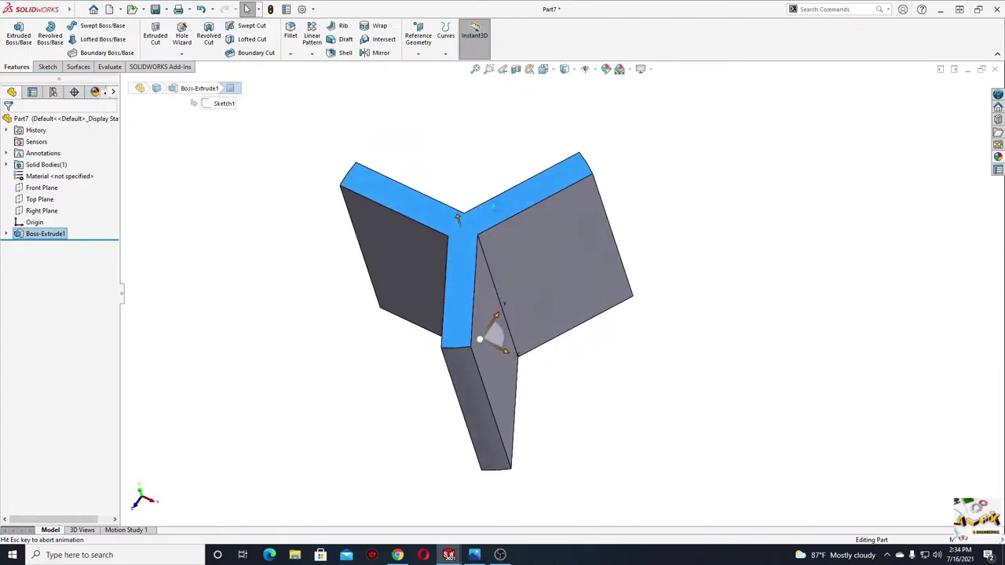
left_click(489, 225)
scroll(518, 247, "up", 2)
middle_click_drag(519, 247, 293, 238, "ctrl")
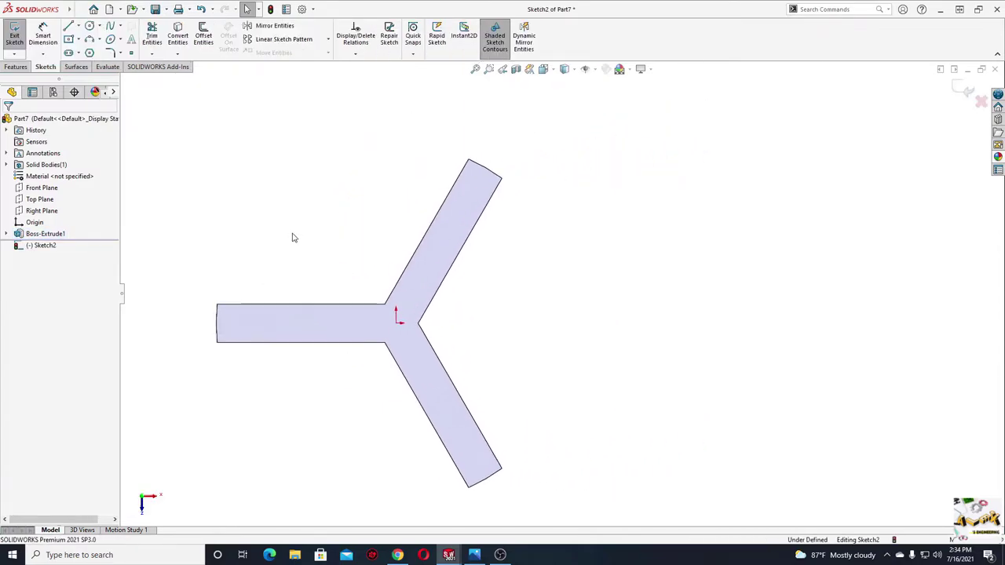
left_click(89, 26)
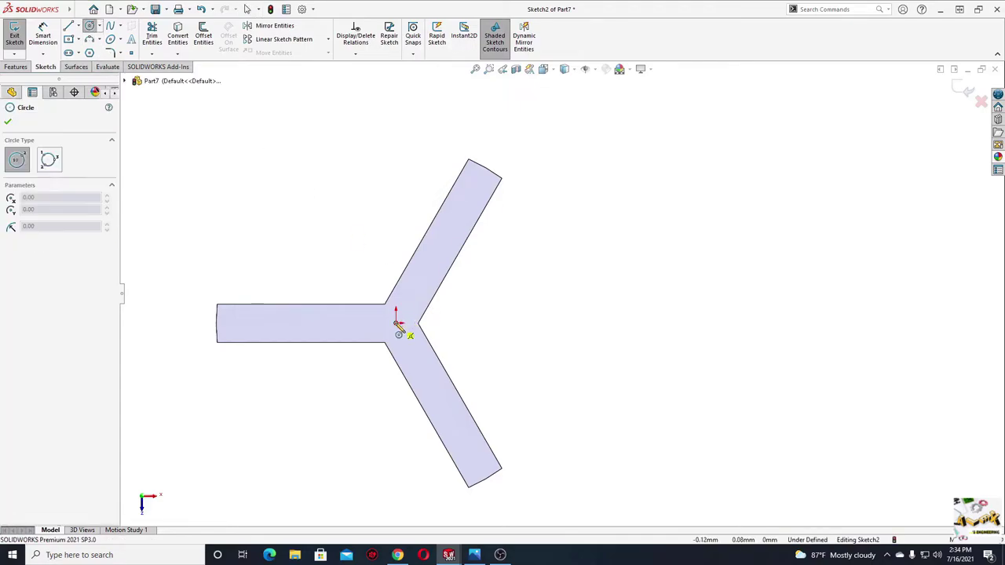
left_click(396, 323)
left_click(355, 371)
key("Escape")
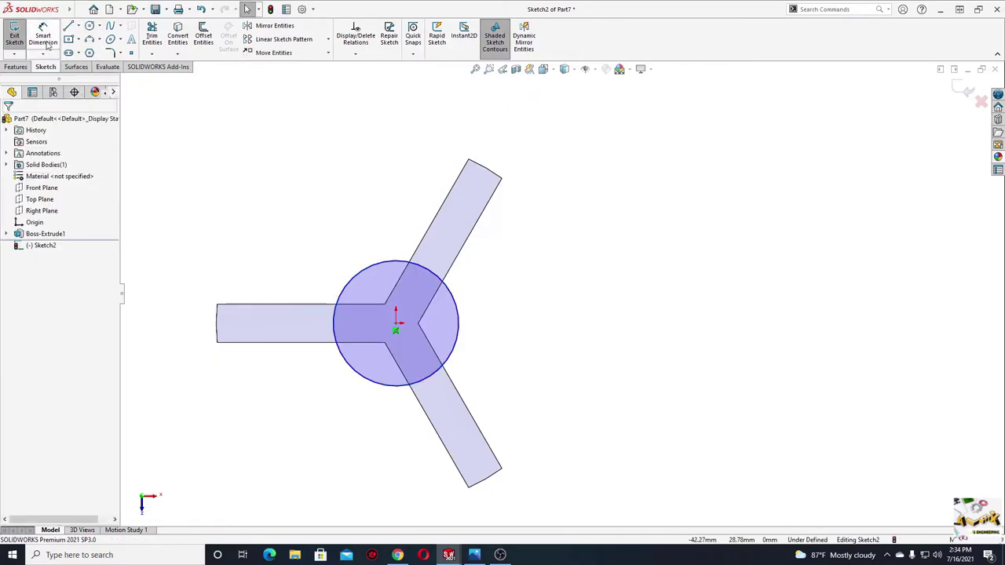
Dimension the circle to a 12 mm diameter
left_click(45, 45)
left_click(348, 285)
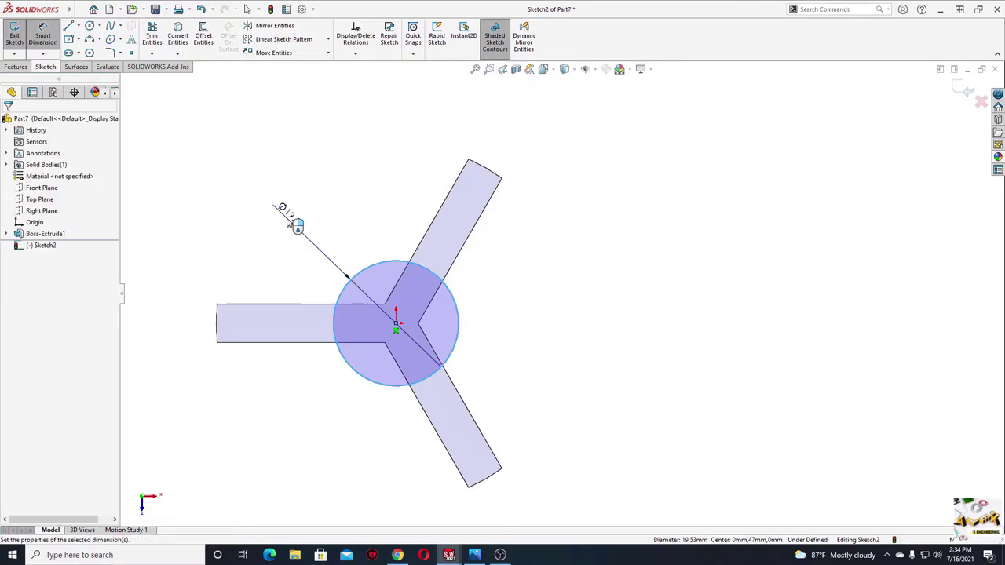
left_click(289, 222)
key("Return")
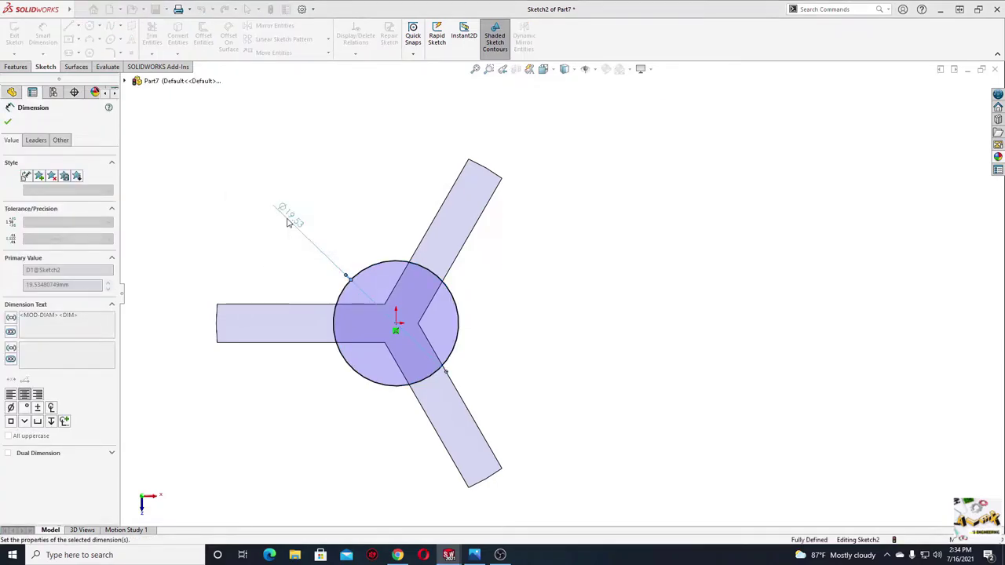
right_click(196, 216)
left_click(211, 243)
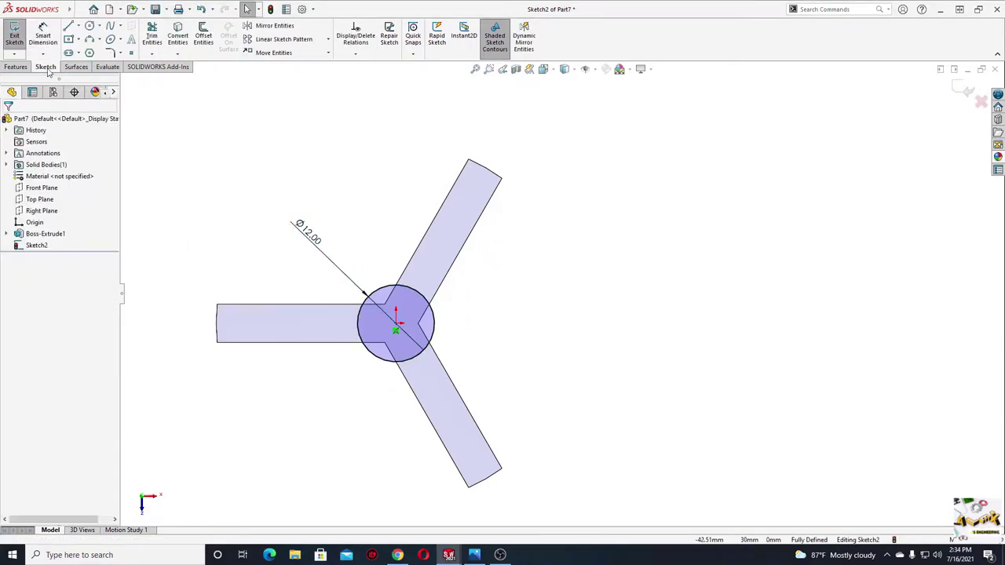
Extrude the Ø12 circle 47 mm downward through the part, reversing the direction
left_click(16, 67)
left_click(19, 36)
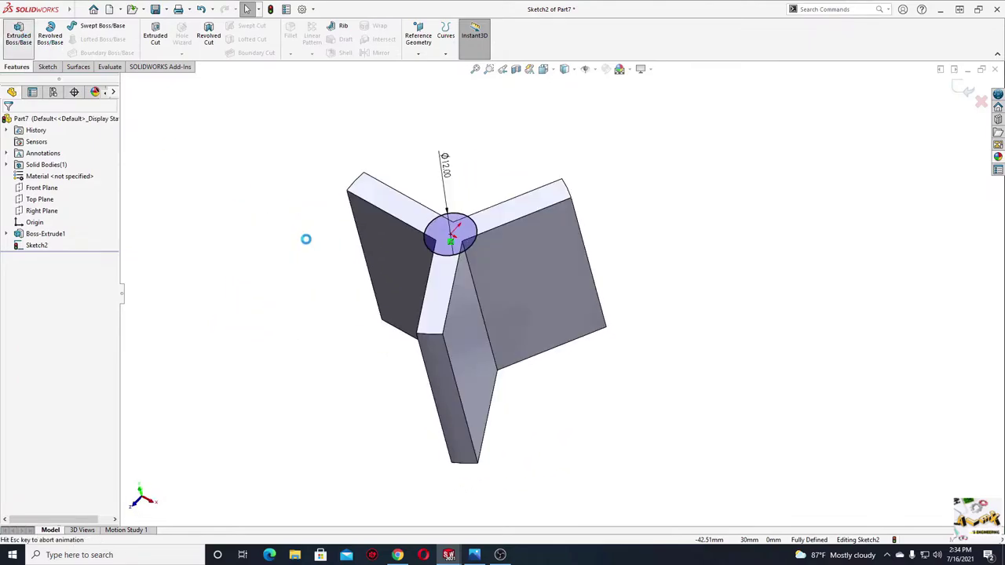
left_click(11, 185)
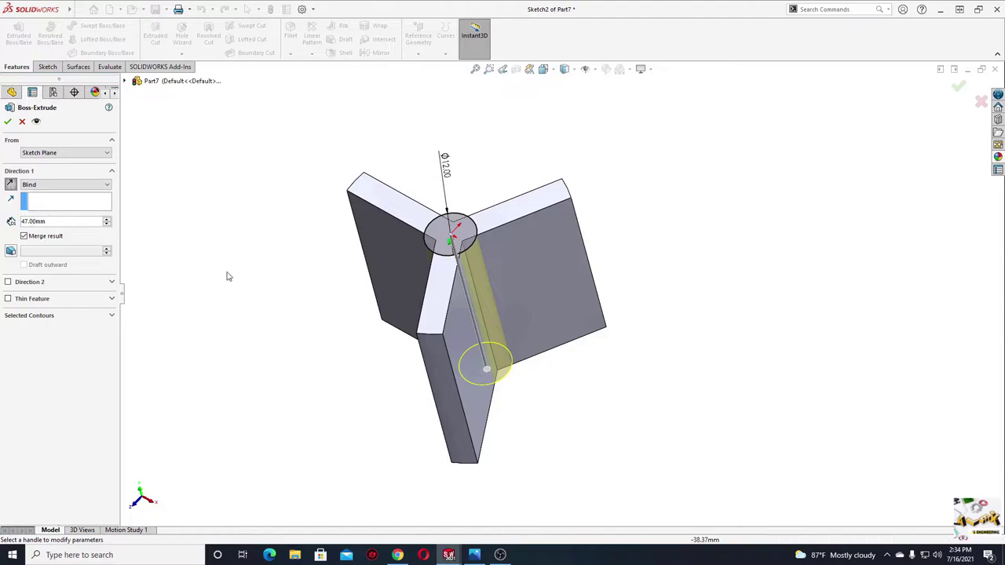
mouse_move(228, 277)
middle_mouse_down()
mouse_move(325, 312)
mouse_move(265, 158)
mouse_move(290, 264)
mouse_move(343, 164)
mouse_move(359, 307)
mouse_move(397, 442)
middle_mouse_up()
left_click(8, 122)
Sketch on the Front Plane a vertical centreline rising from the bottom edge midpoint
middle_click_drag(394, 392, 220, 366)
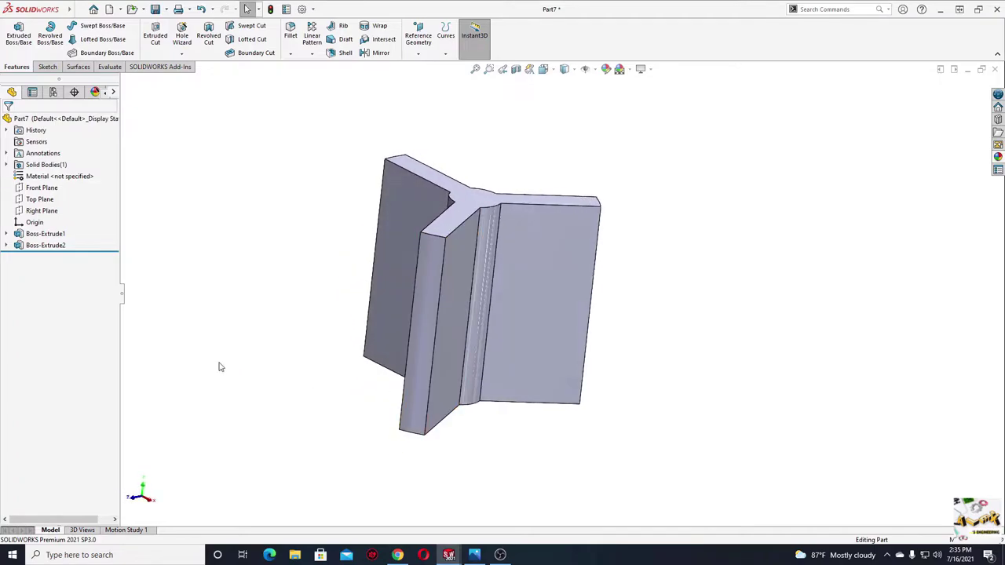
left_click(41, 188)
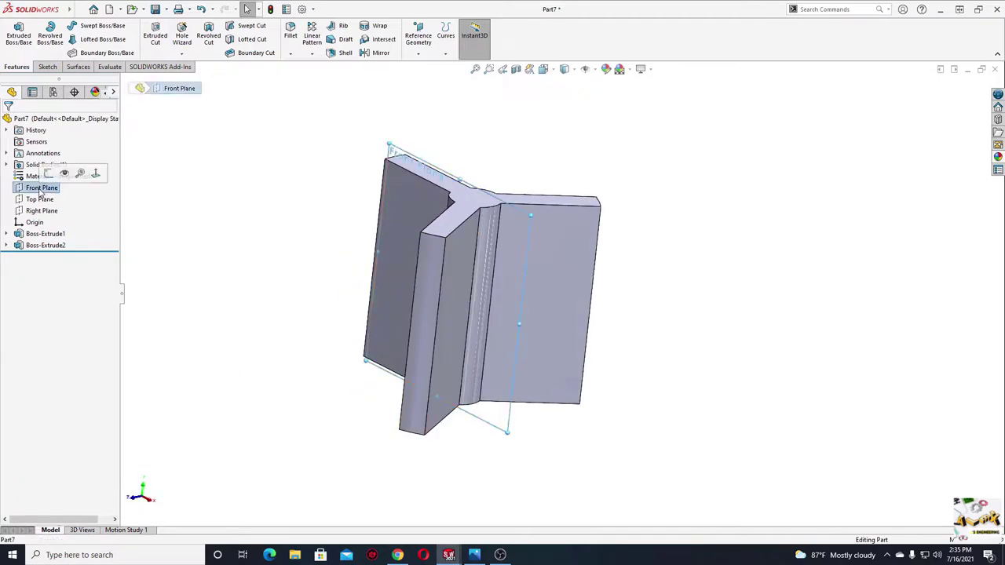
left_click(59, 172)
scroll(460, 281, "up", 2)
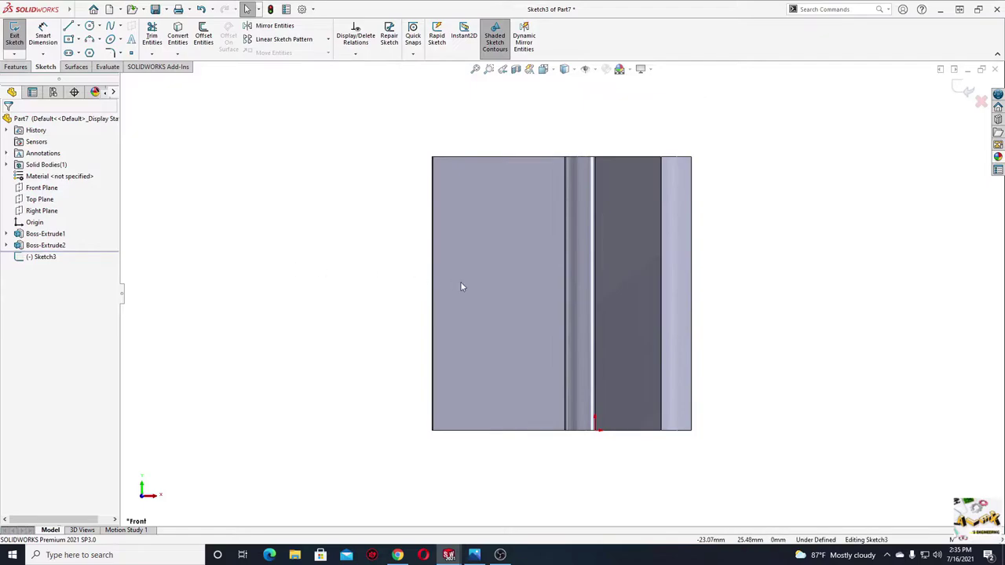
middle_click_drag(460, 281, 323, 306, "ctrl")
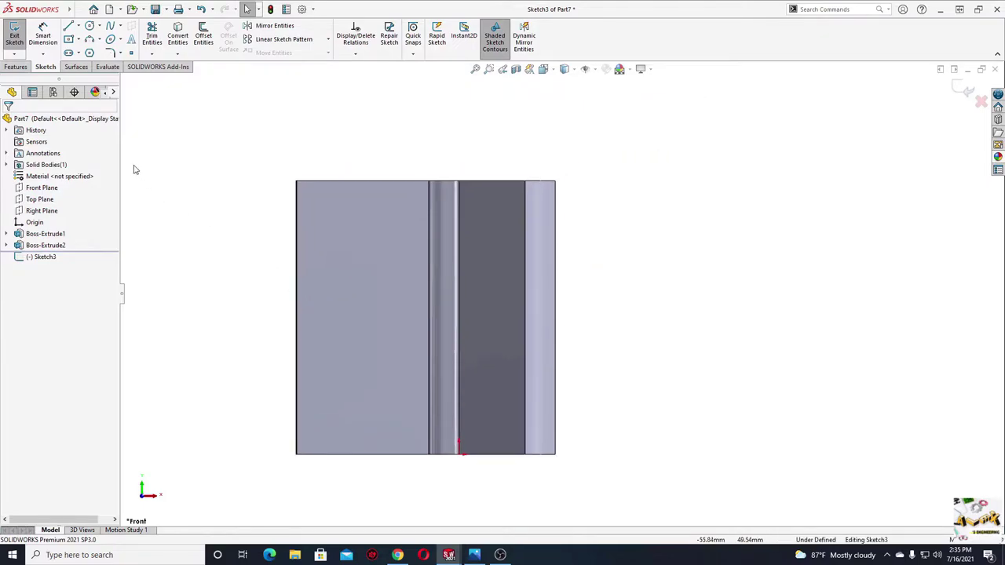
left_click(77, 26)
left_click(93, 49)
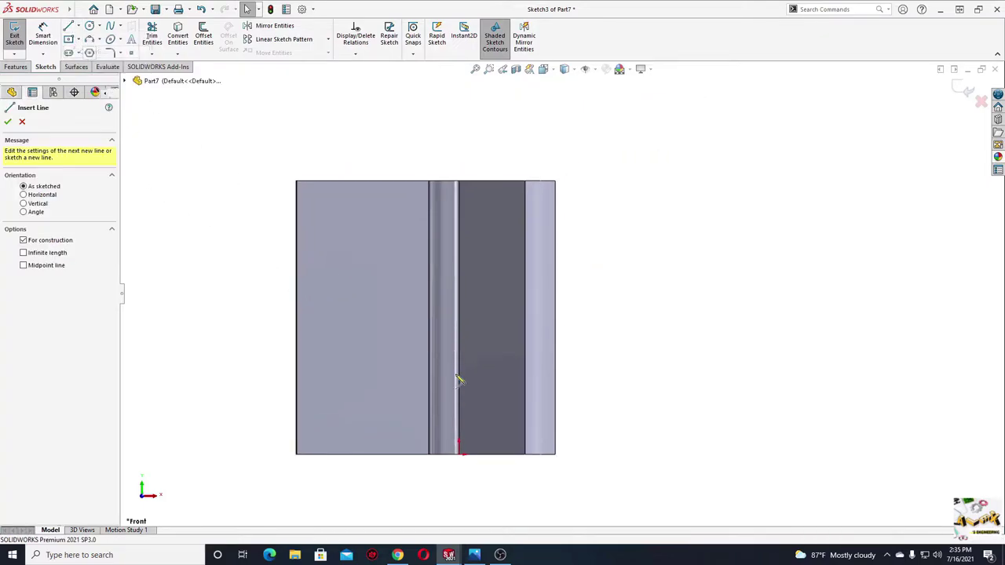
left_click(460, 456)
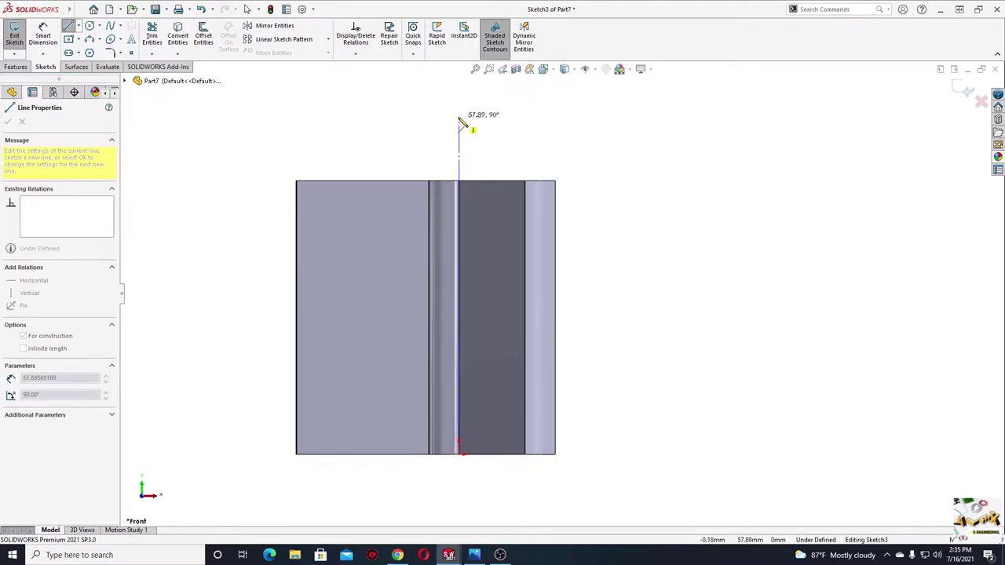
left_click(459, 118)
key("Escape")
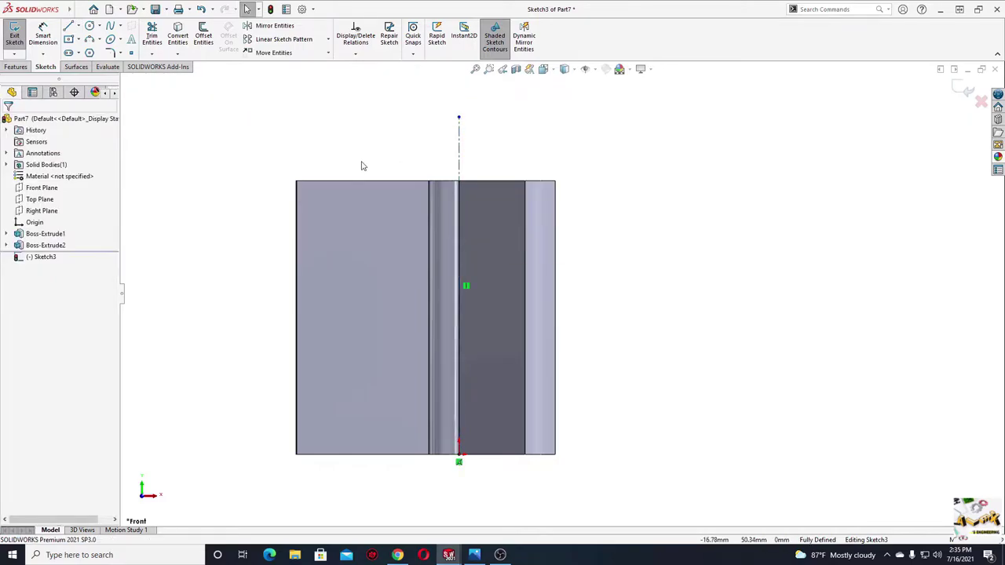
Draw a closed, slanted arm profile of lines from the centreline toward the upper left
middle_click_drag(363, 166, 326, 168, "ctrl")
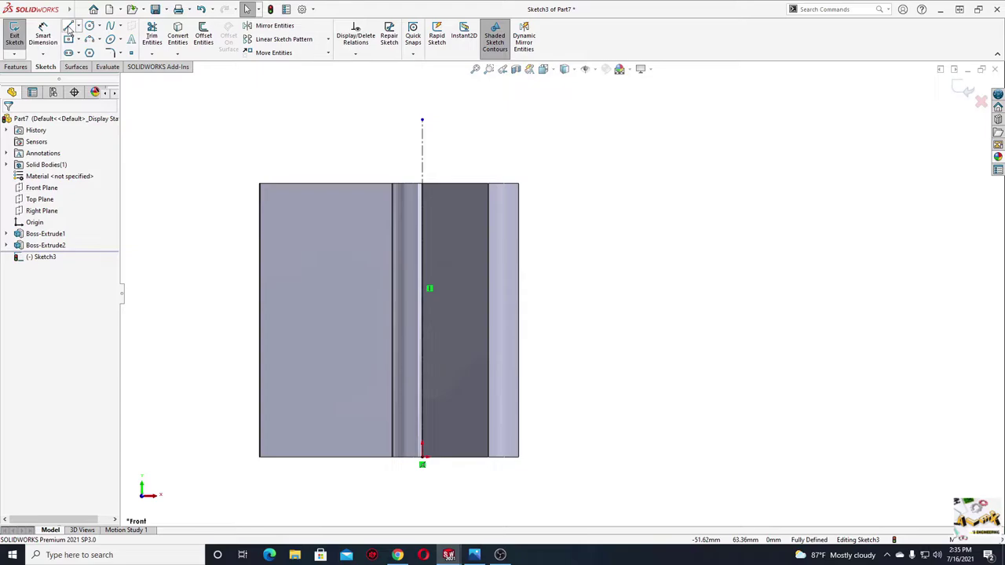
left_click(68, 27)
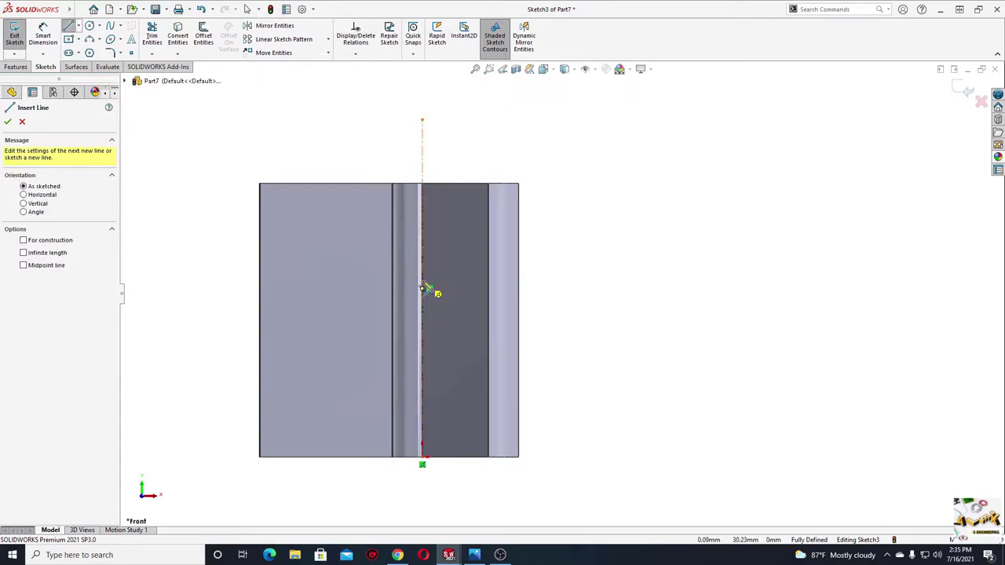
left_click(422, 288)
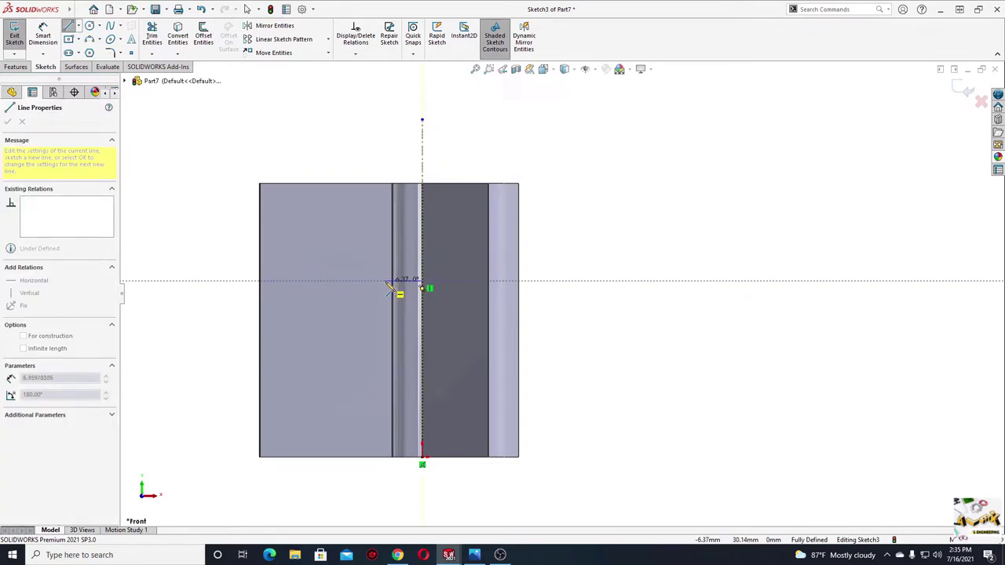
left_click(386, 283)
middle_click_drag(254, 134, 249, 198, "ctrl")
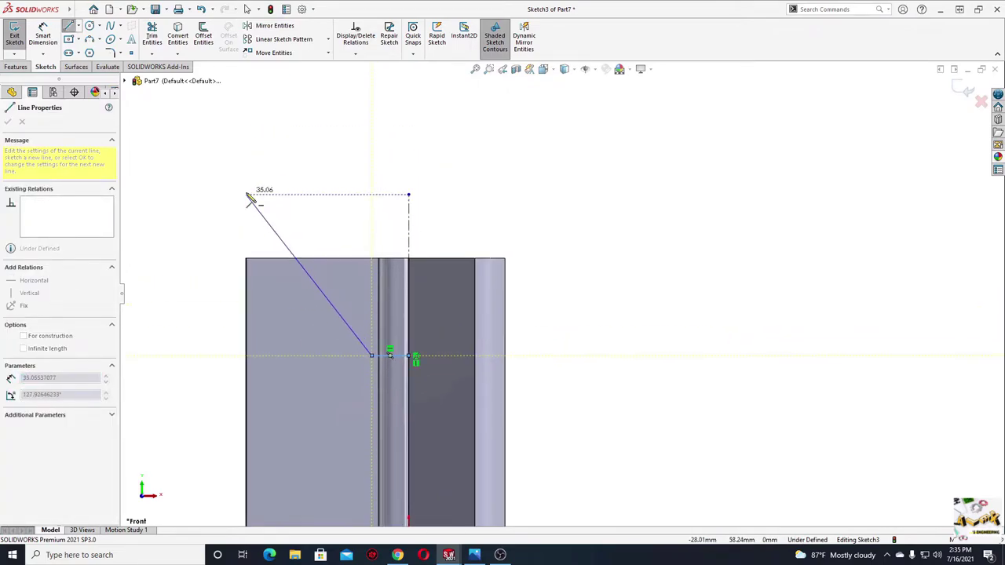
left_click(242, 203)
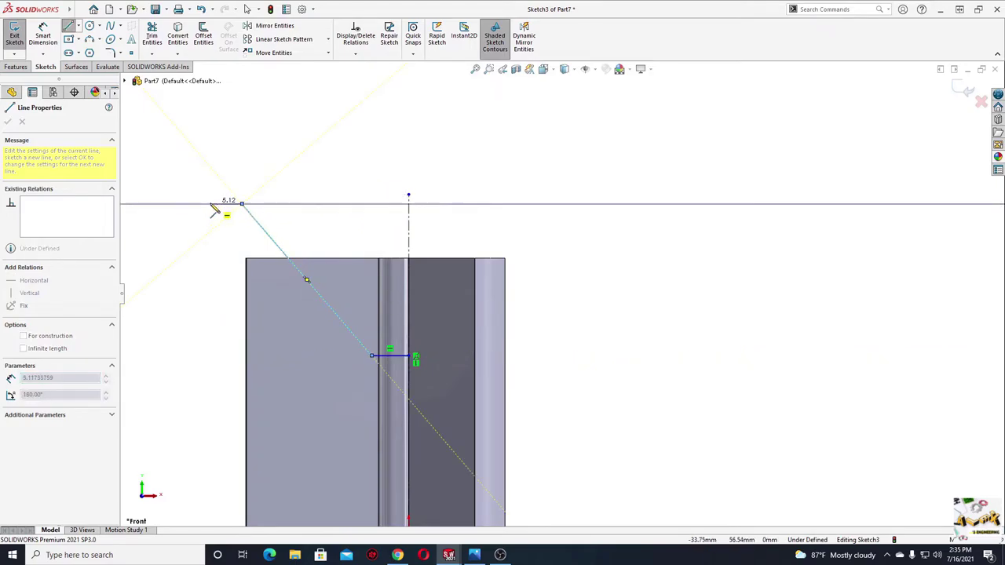
left_click(209, 205)
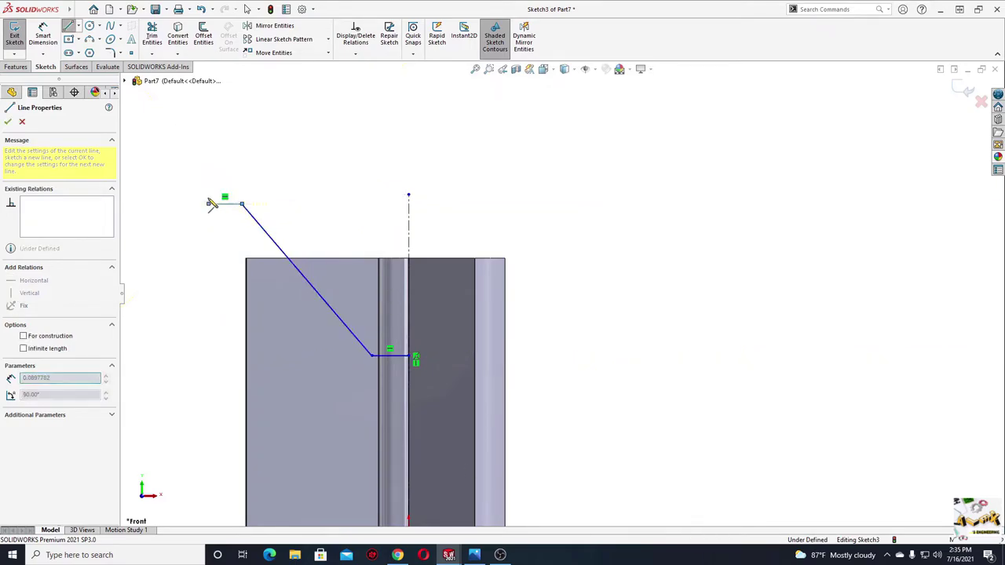
left_click(192, 173)
left_click(192, 137)
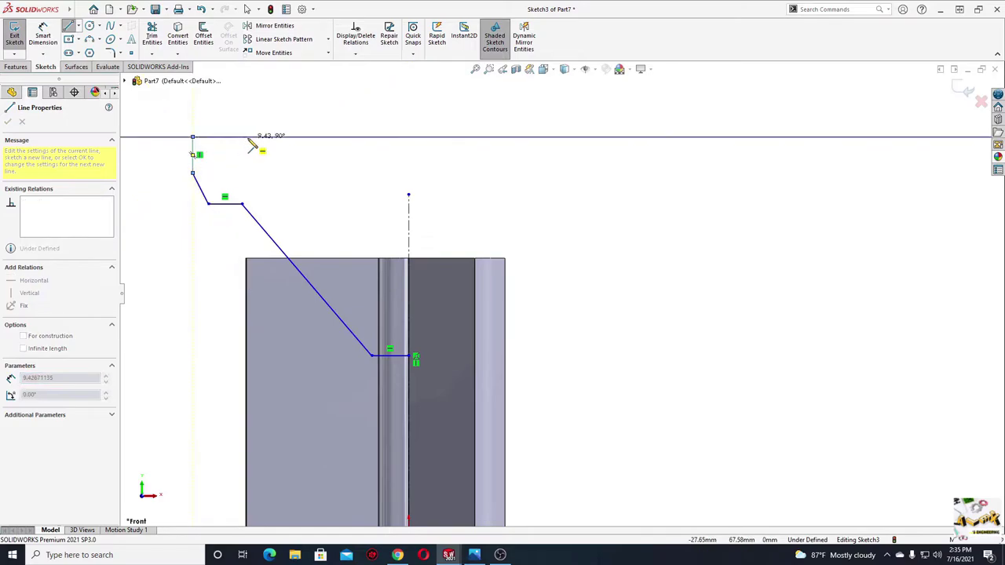
left_click(248, 137)
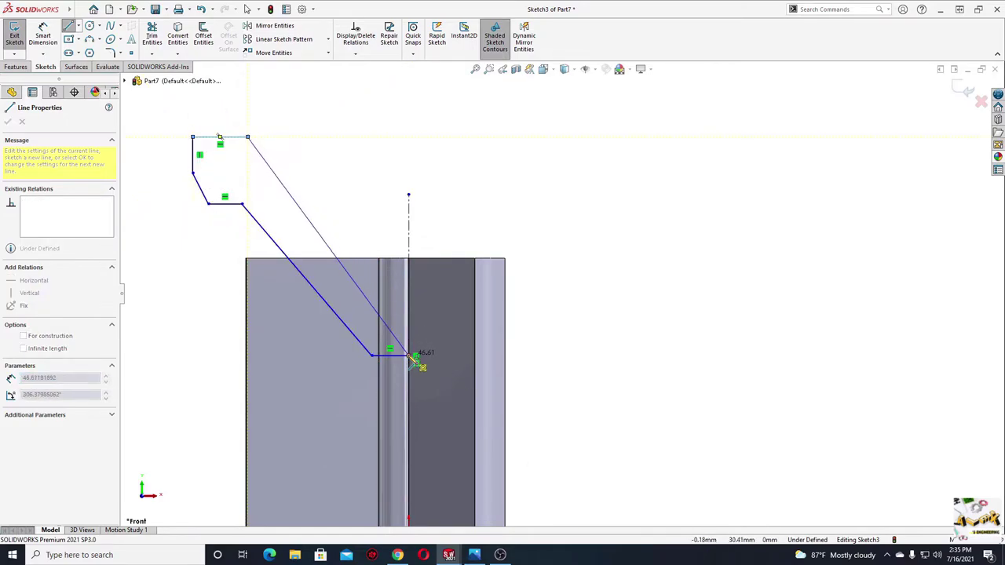
left_click(414, 357)
key("Escape")
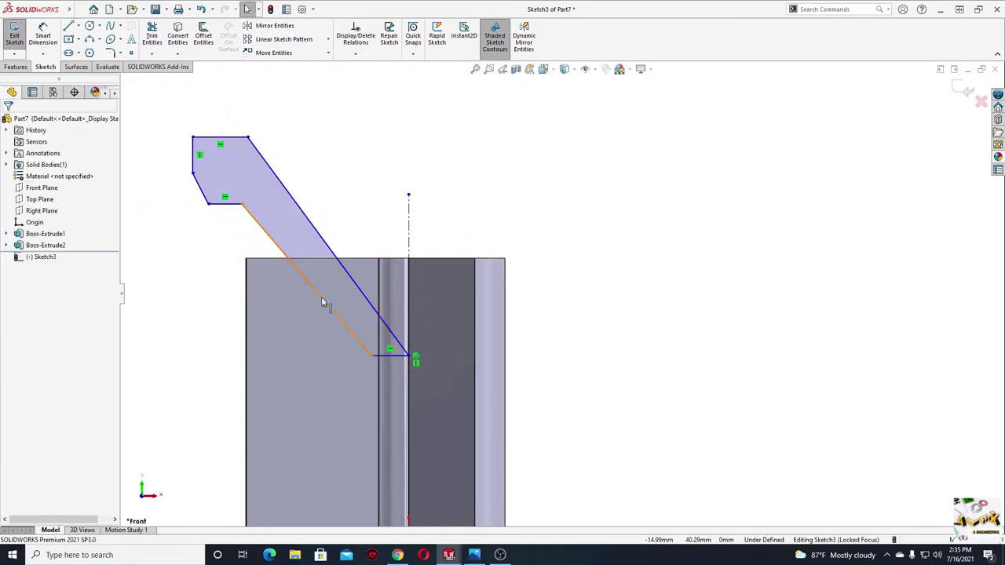
Make the two long diagonal edges parallel and dimension the bottom edge 6 mm wide
left_click(322, 303)
left_click(355, 285, "ctrl")
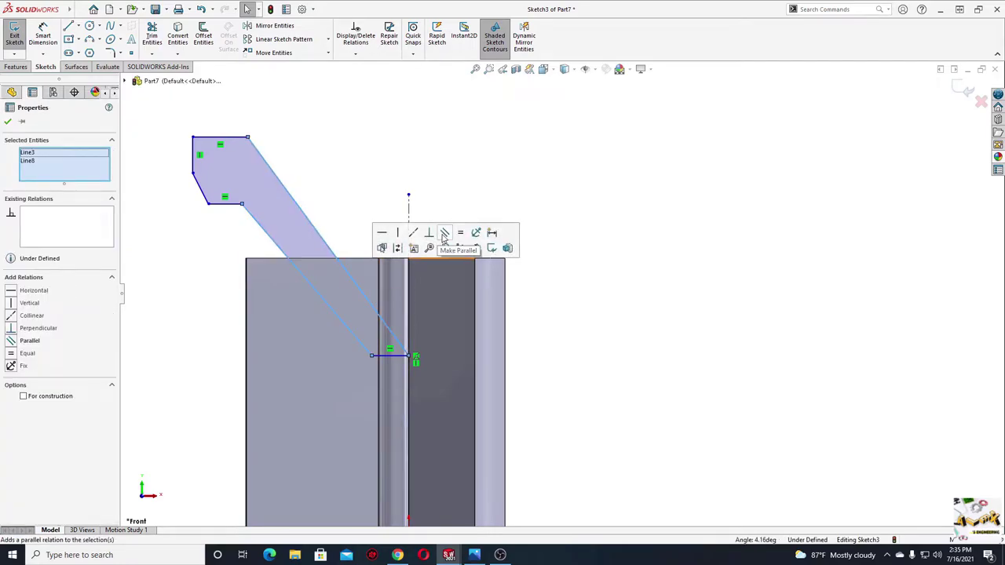
left_click(444, 234)
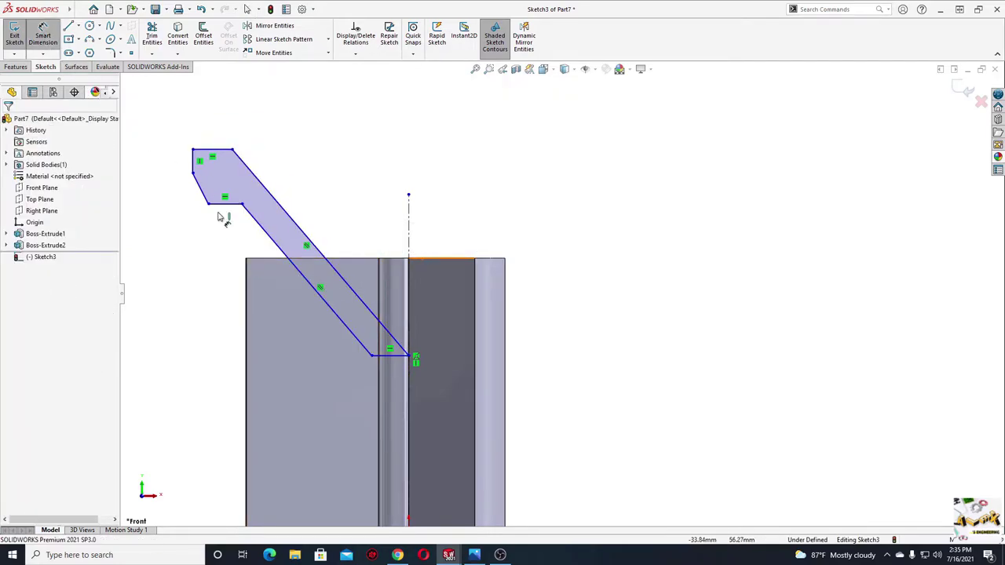
left_click(391, 354)
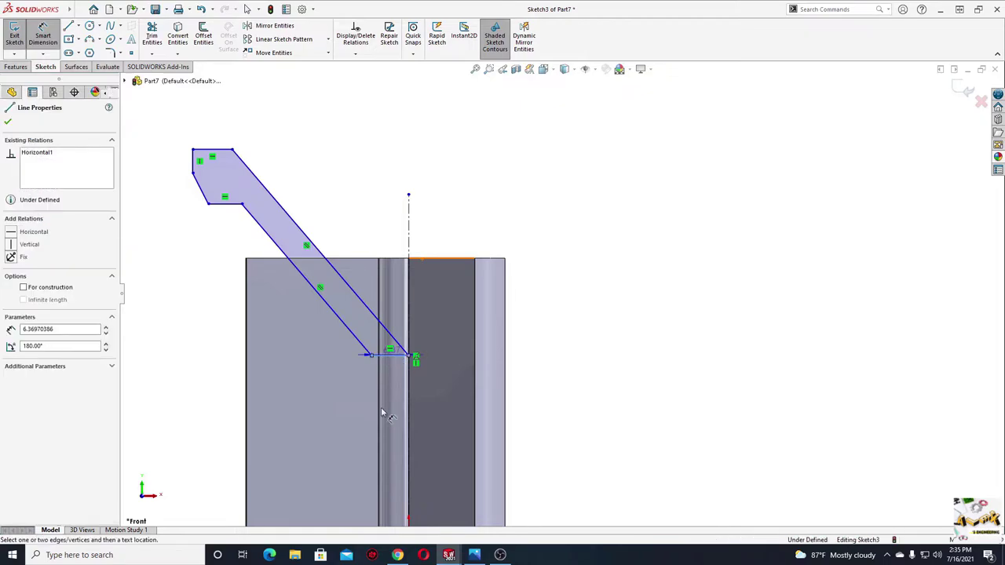
left_click(218, 431)
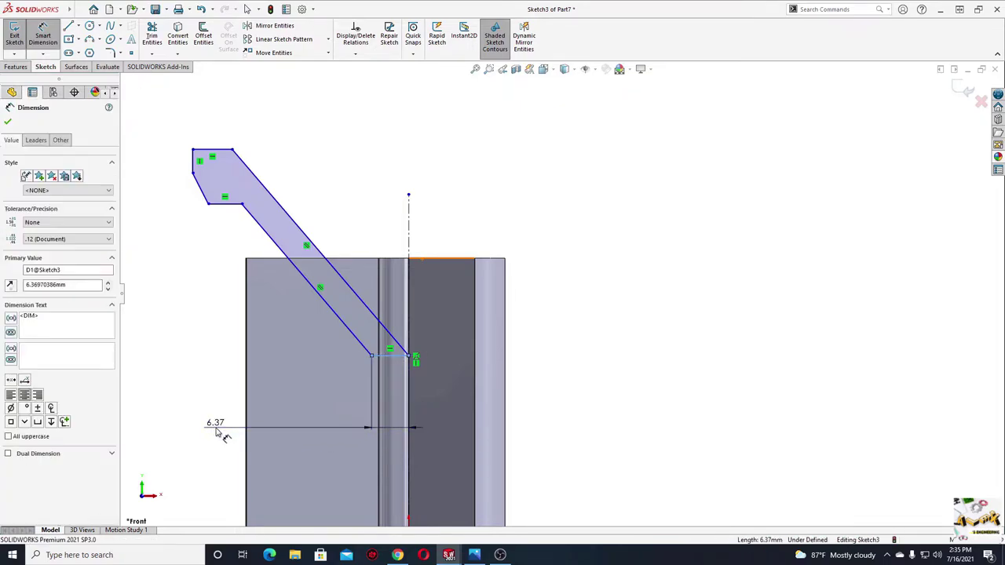
key("Return")
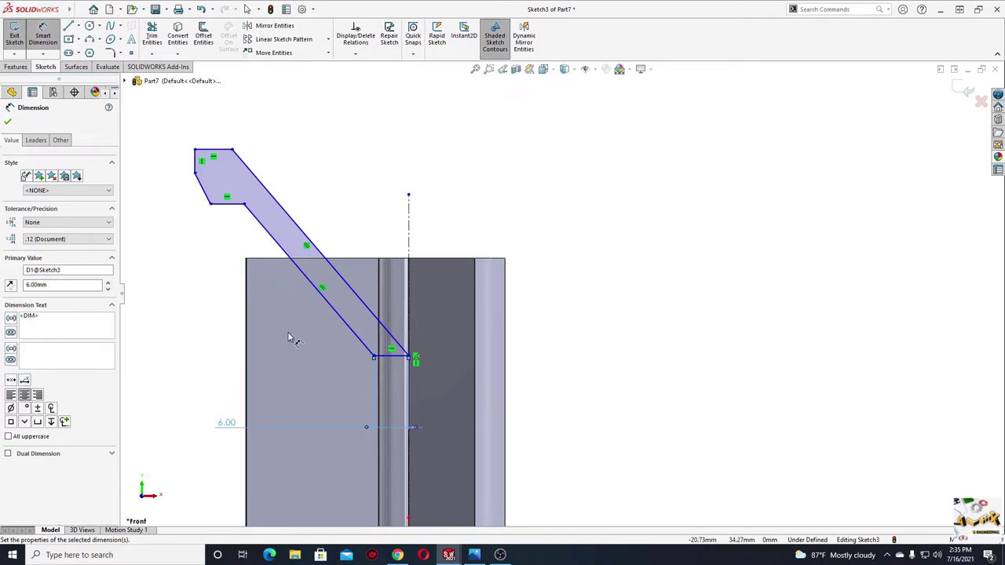
Dimension the upper-left horizontal edge 3 mm above the part's top edge
scroll(243, 254, "down", 1)
scroll(212, 271, "down", 1)
scroll(173, 289, "down", 1)
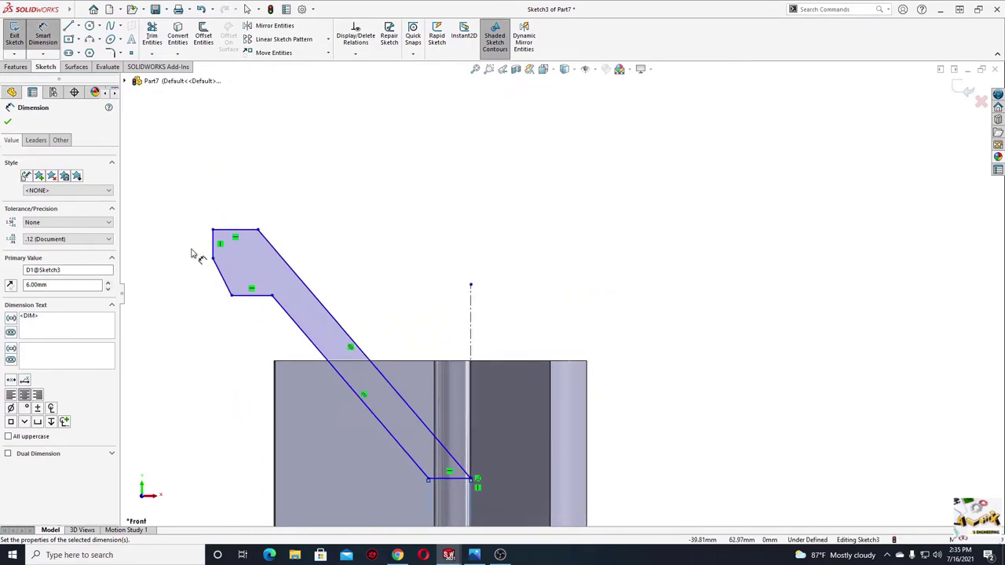
left_click(259, 297)
left_click(291, 362)
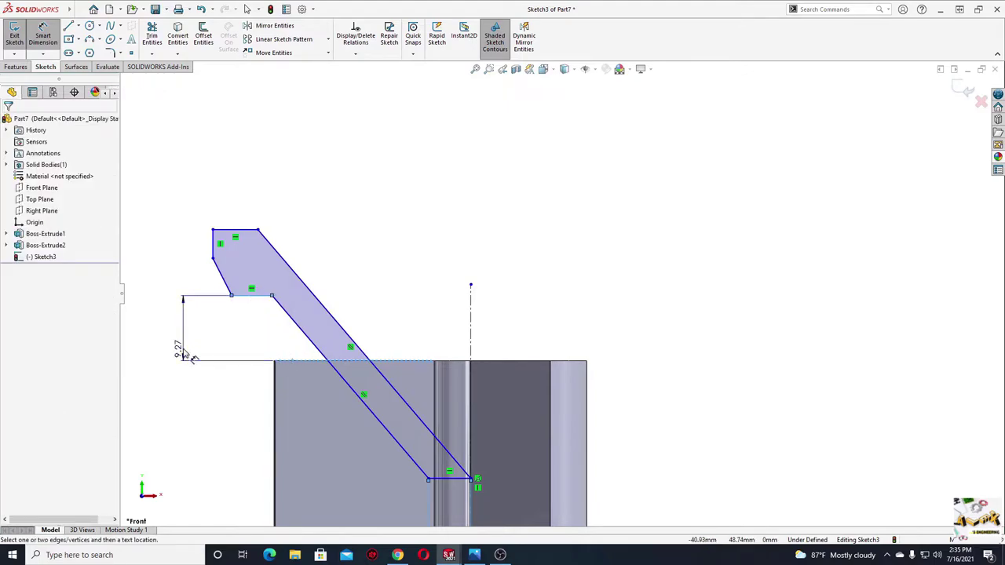
left_click(187, 356)
key("Return")
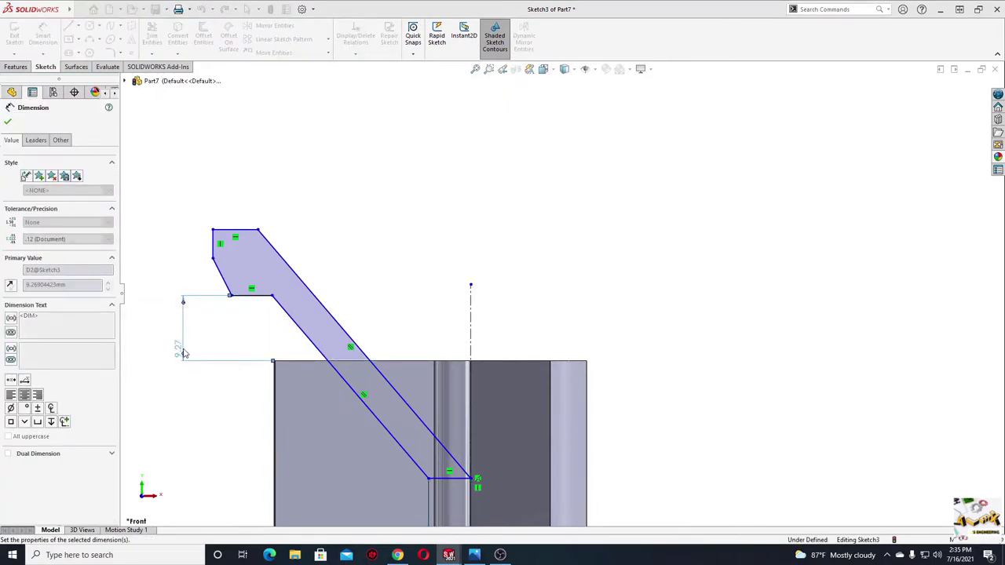
Set the left vertical edge length and the vertical spacing both to 5 mm
left_click(220, 292)
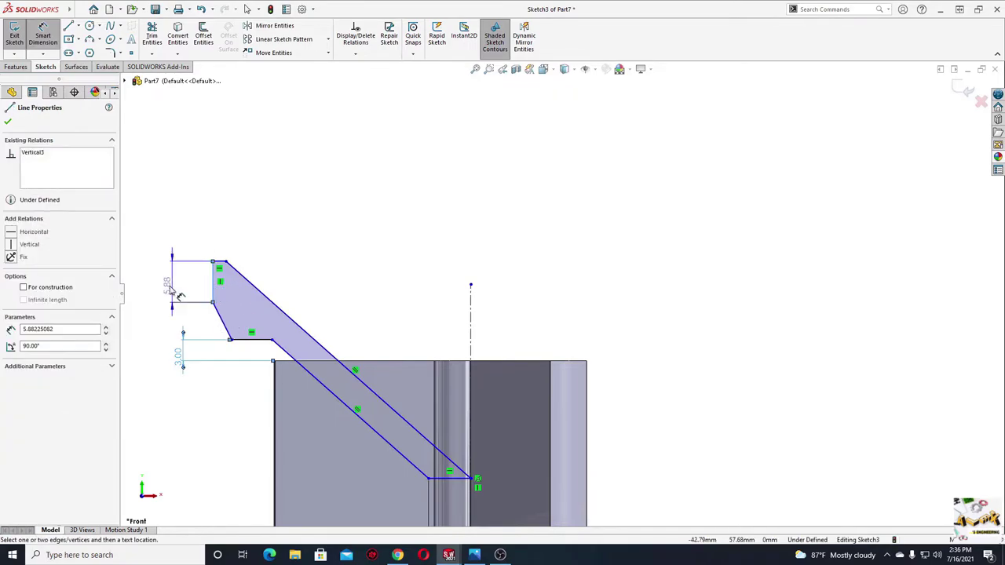
left_click(163, 283)
type("5.88225082mm")
key("Return")
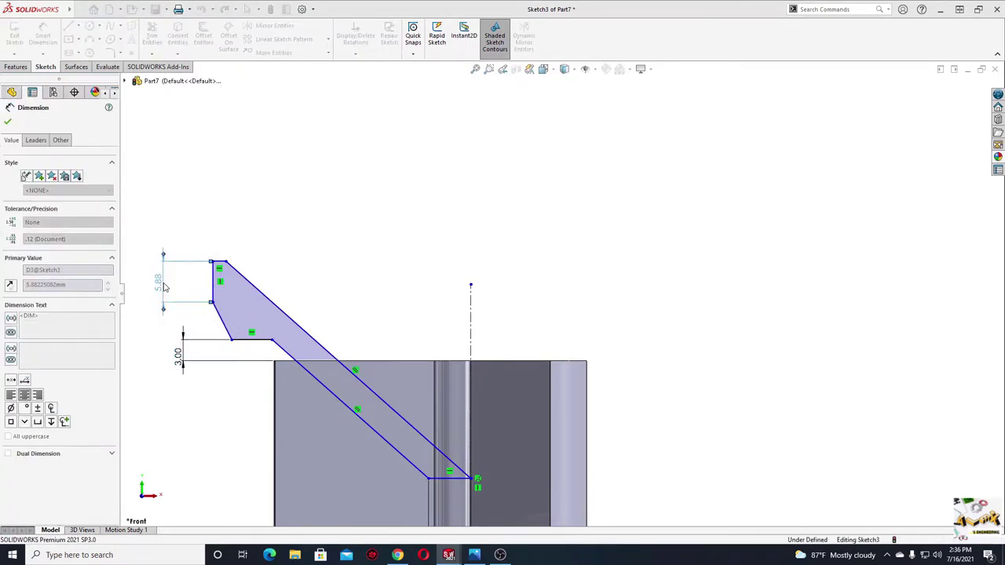
left_click(236, 336)
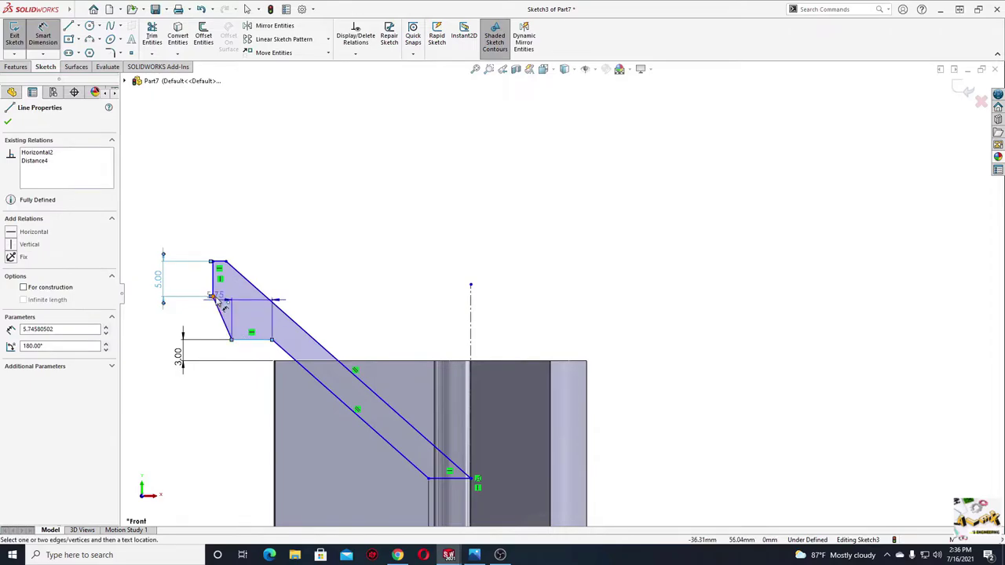
left_click(212, 297)
left_click(149, 318)
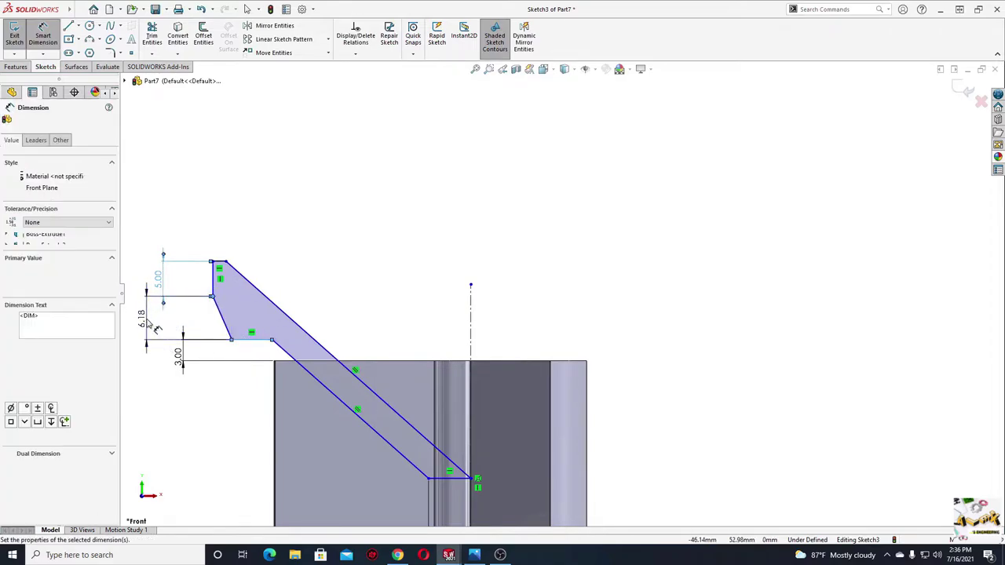
type("5")
key("Return")
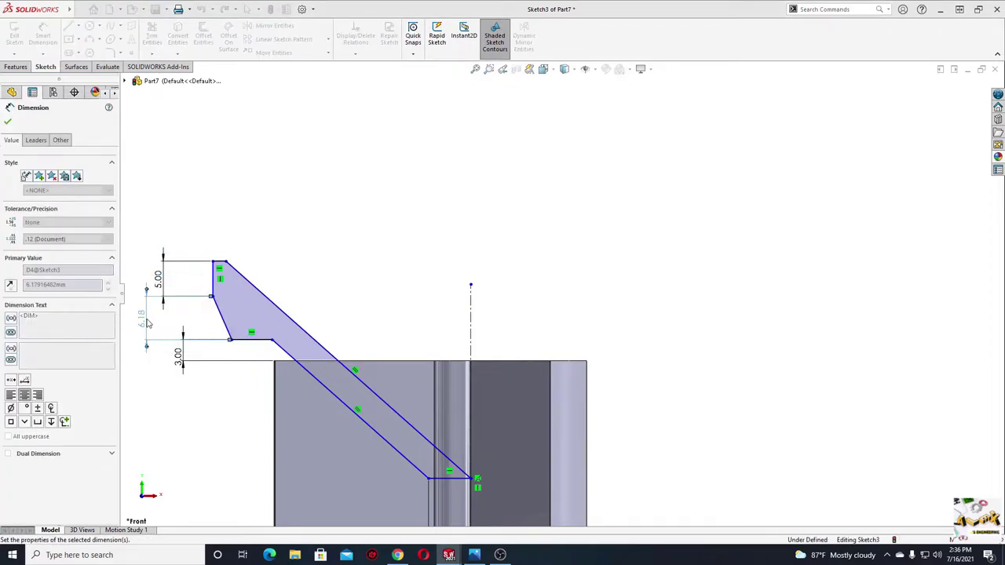
Add a 60 mm reference dimension from the sketch top edge to the part bottom
scroll(297, 266, "up", 2)
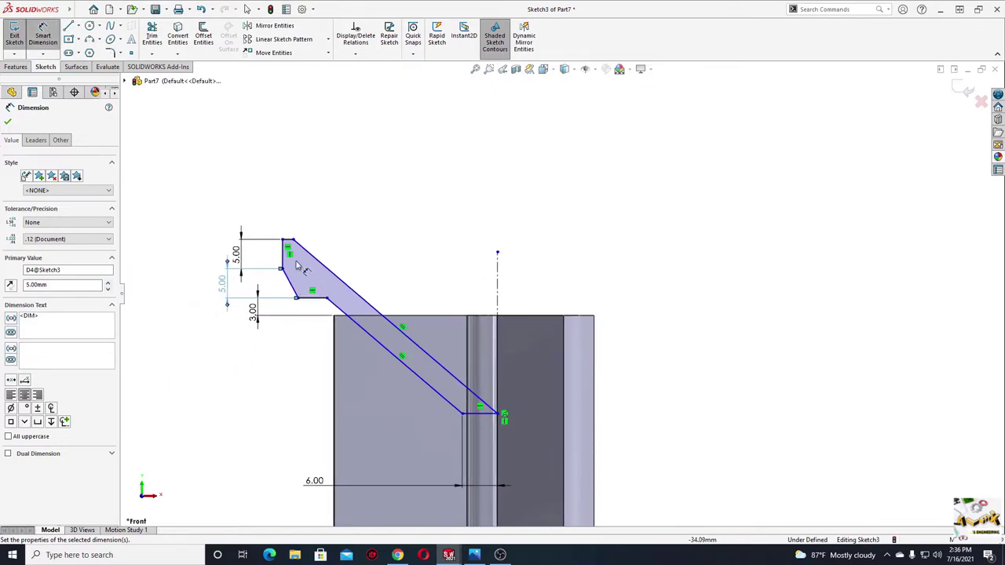
left_click(289, 246)
scroll(348, 321, "up", 3)
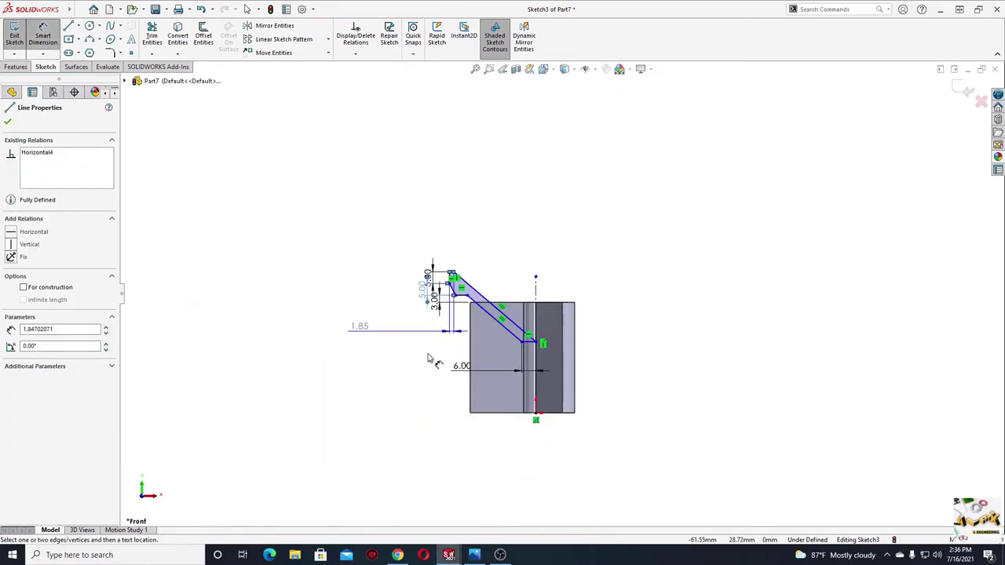
left_click(501, 414)
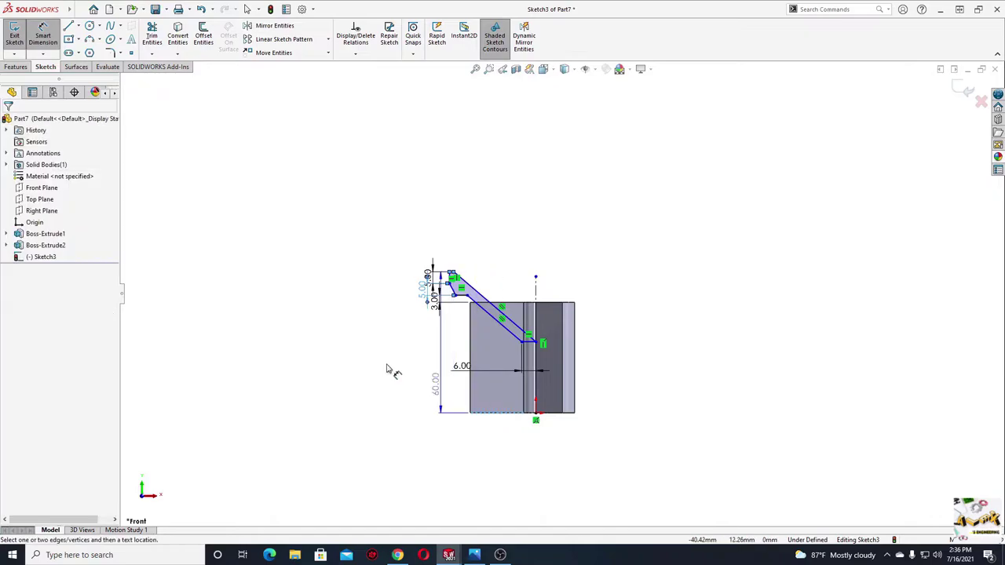
left_click(330, 348)
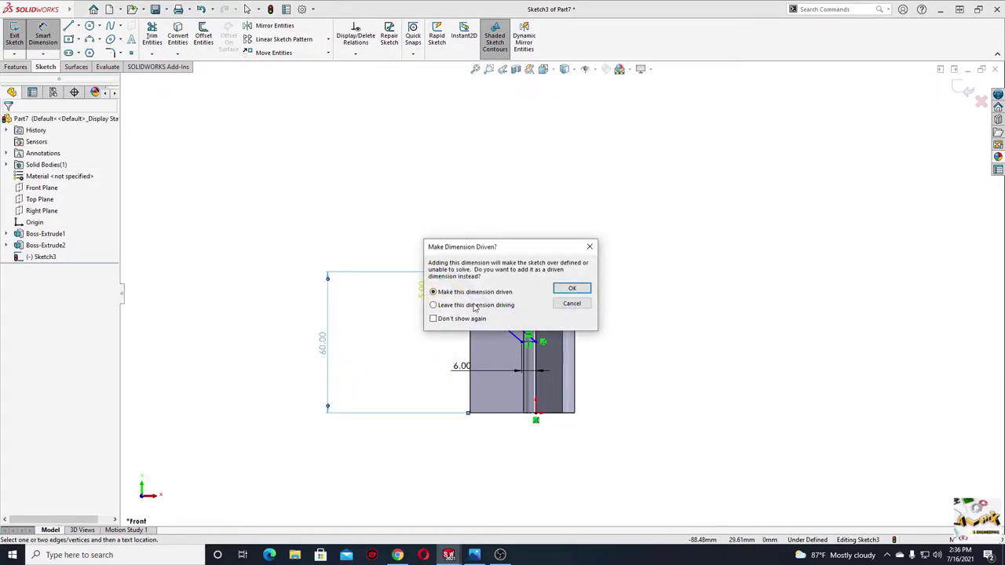
left_click(572, 289)
scroll(387, 301, "down", 2)
scroll(386, 301, "down", 2)
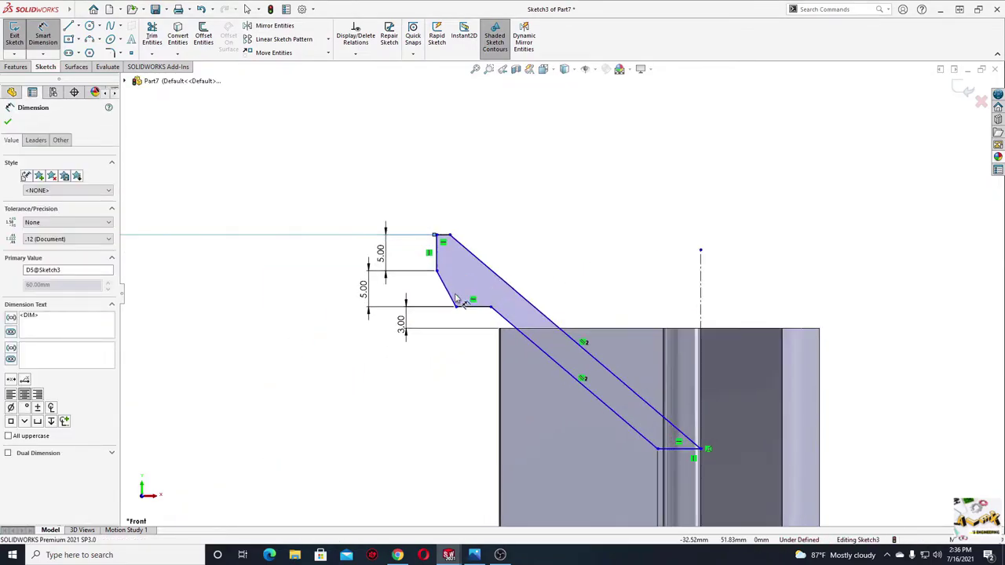
scroll(386, 302, "down", 2)
mouse_move(387, 302)
middle_mouse_down("ctrl")
mouse_move(322, 281)
mouse_move(346, 289)
middle_mouse_up("ctrl")
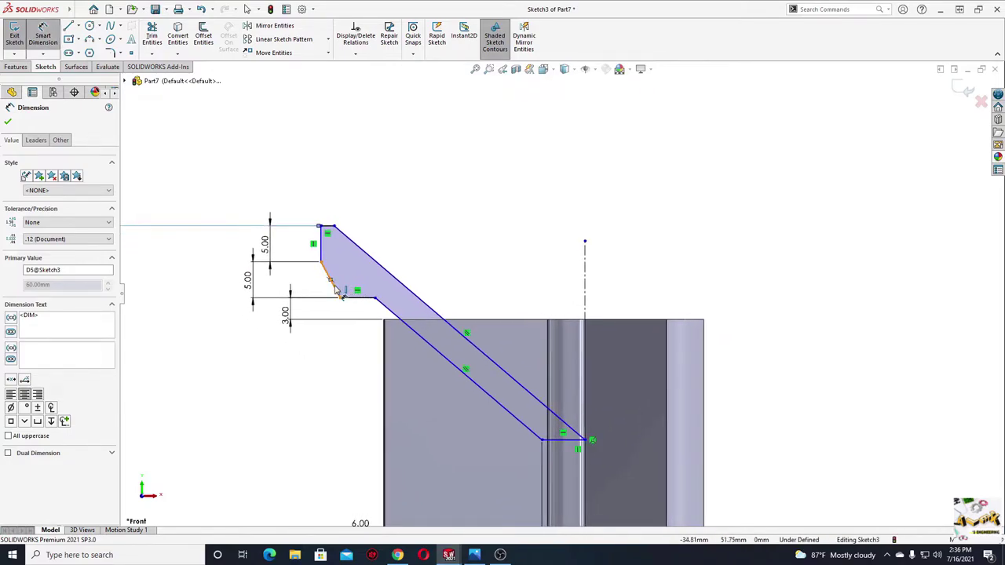
Set the short angled edge and the long diagonal each at 45° to the centreline
left_click(335, 287)
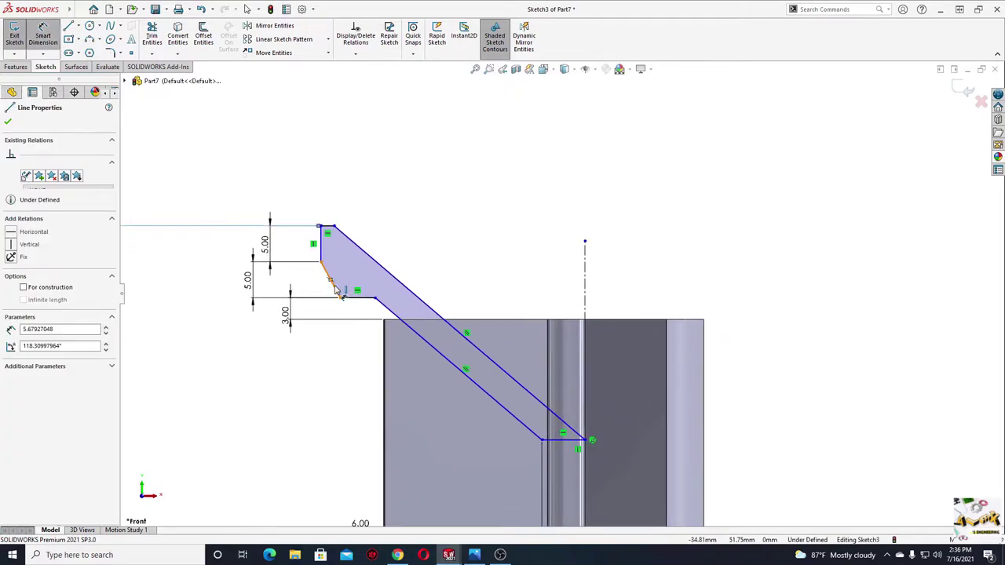
left_click(585, 307)
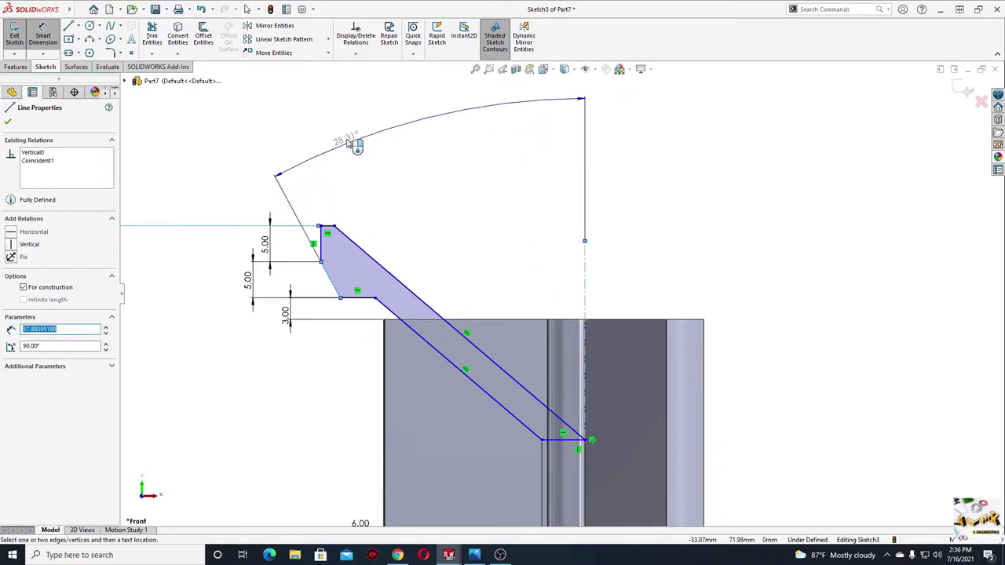
left_click(349, 143)
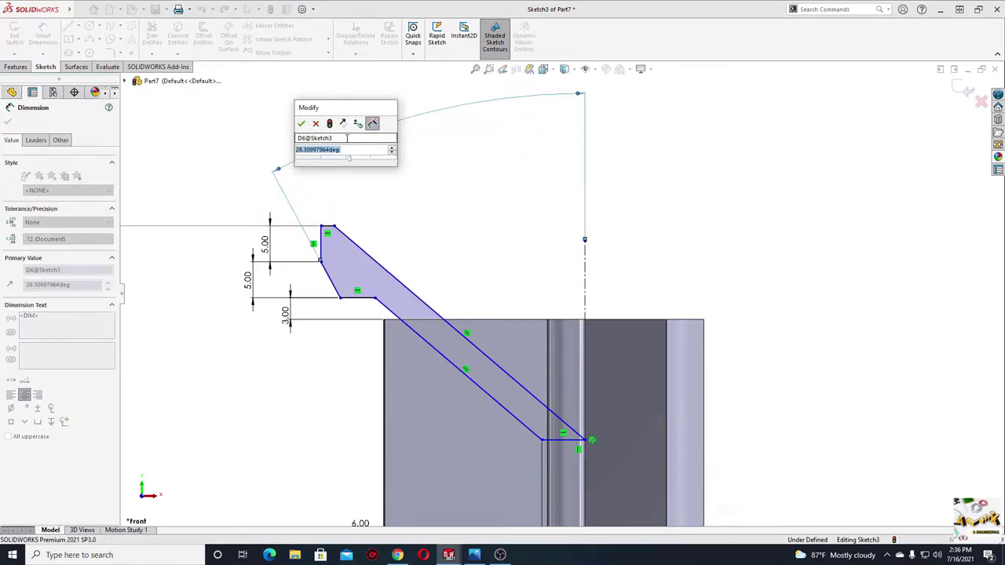
type("45")
key("Return")
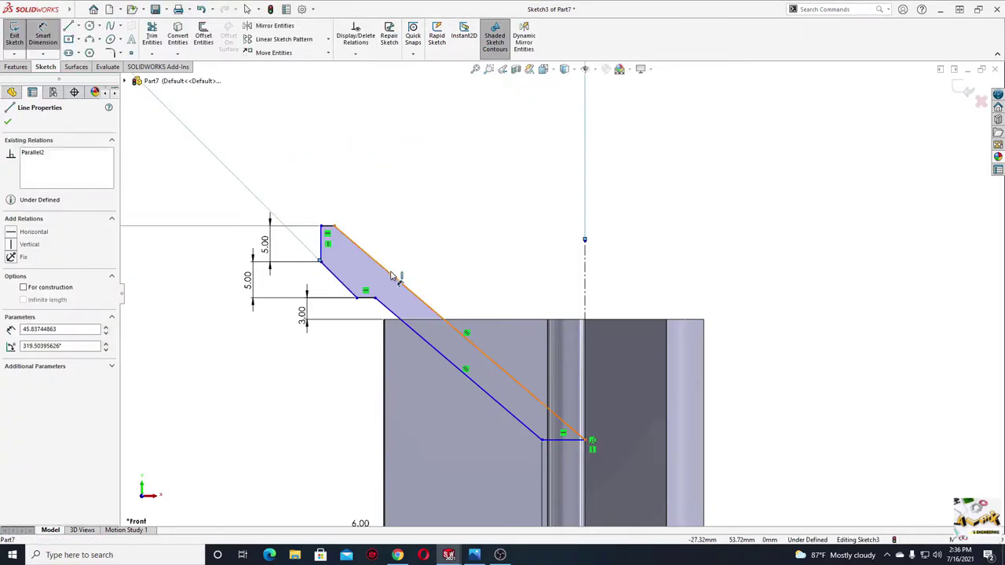
left_click_drag(377, 253, 402, 174)
left_click(366, 141)
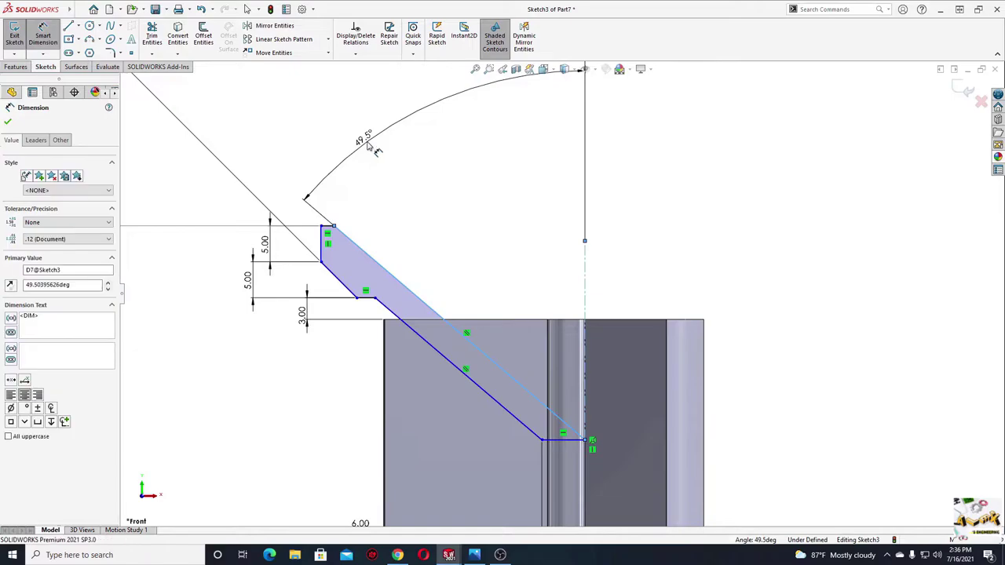
type("45")
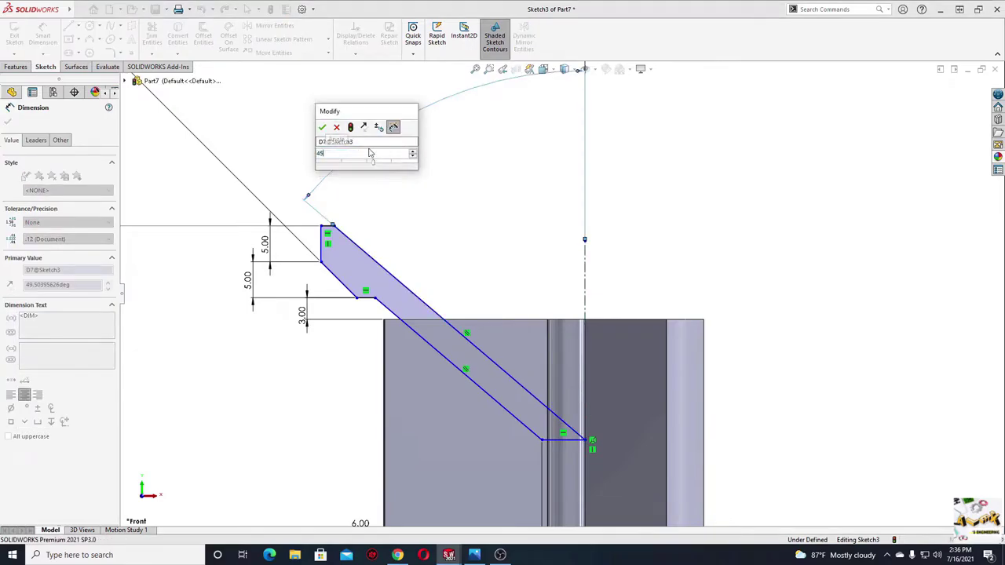
key("Return")
Dimension the short vertical edge 35 mm from the centreline
scroll(559, 293, "up", 1)
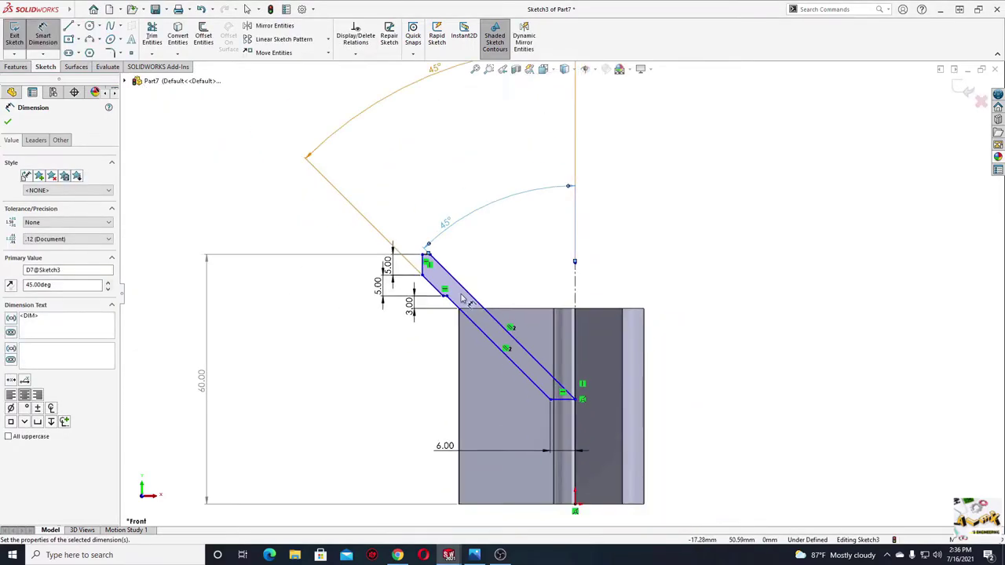
scroll(542, 330, "up", 1)
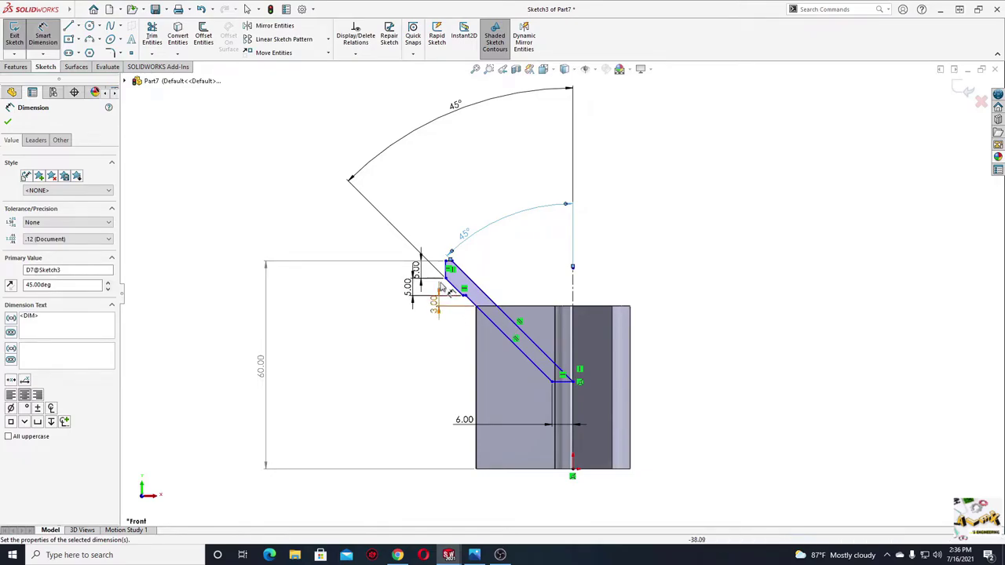
scroll(415, 275, "down", 3)
left_click(484, 280)
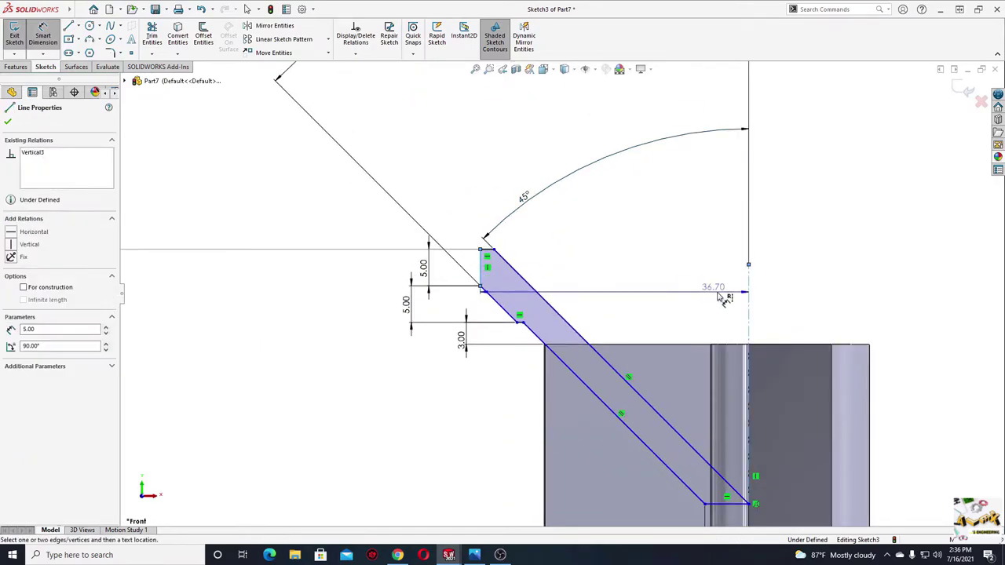
left_click(747, 292)
left_click(553, 137)
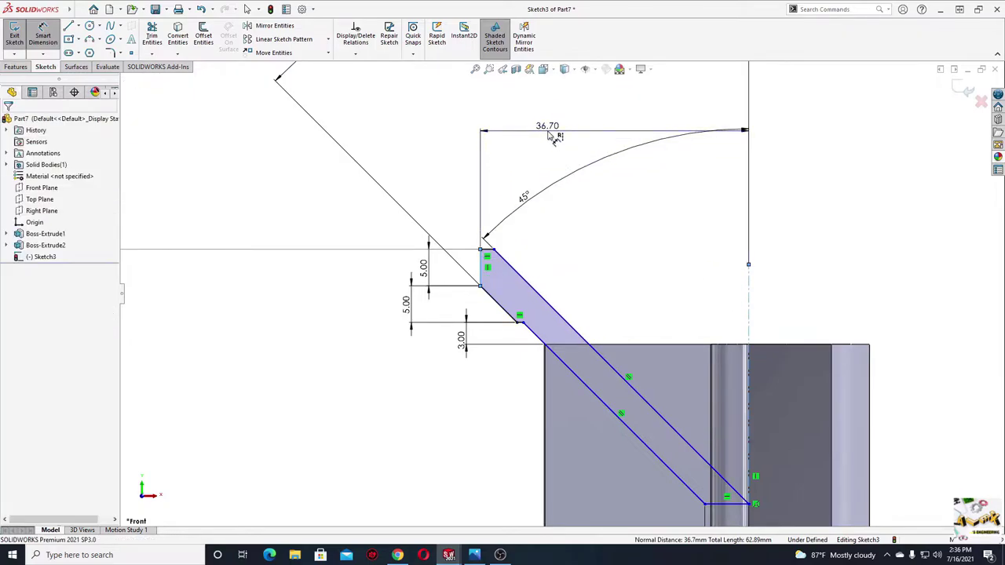
type("35")
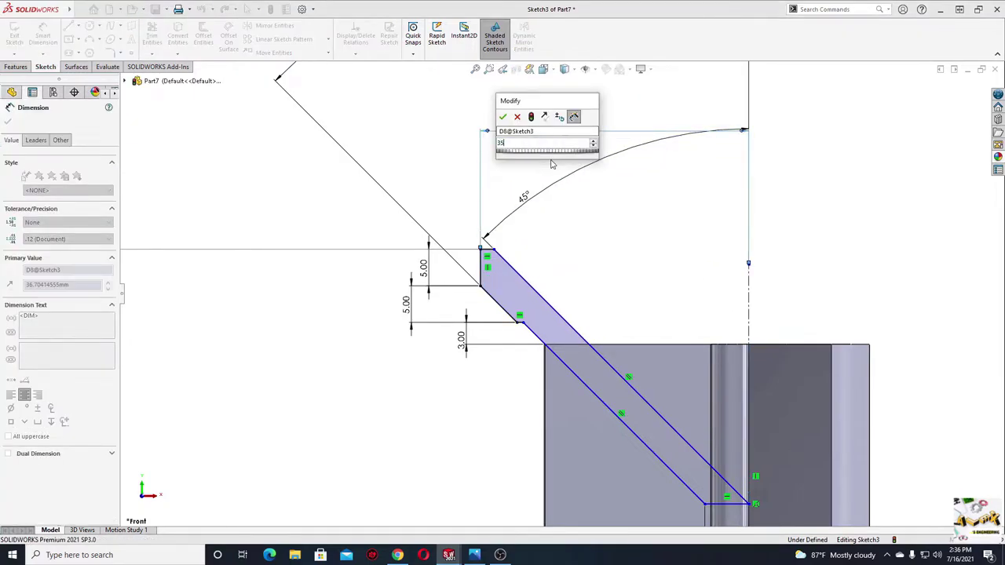
key("Return")
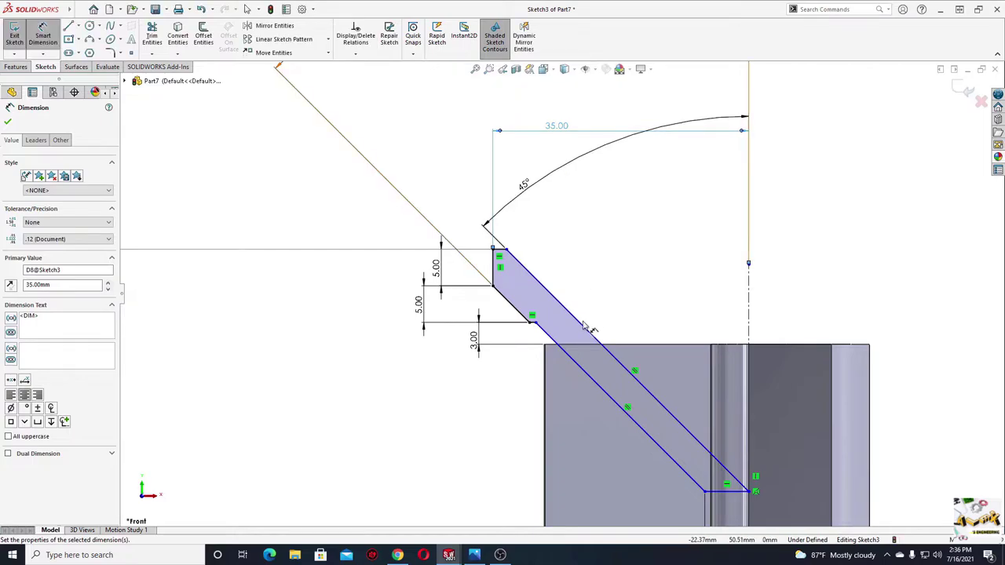
Dimension the profile's lower corner 36 mm above the part's bottom edge
scroll(538, 412, "up", 3)
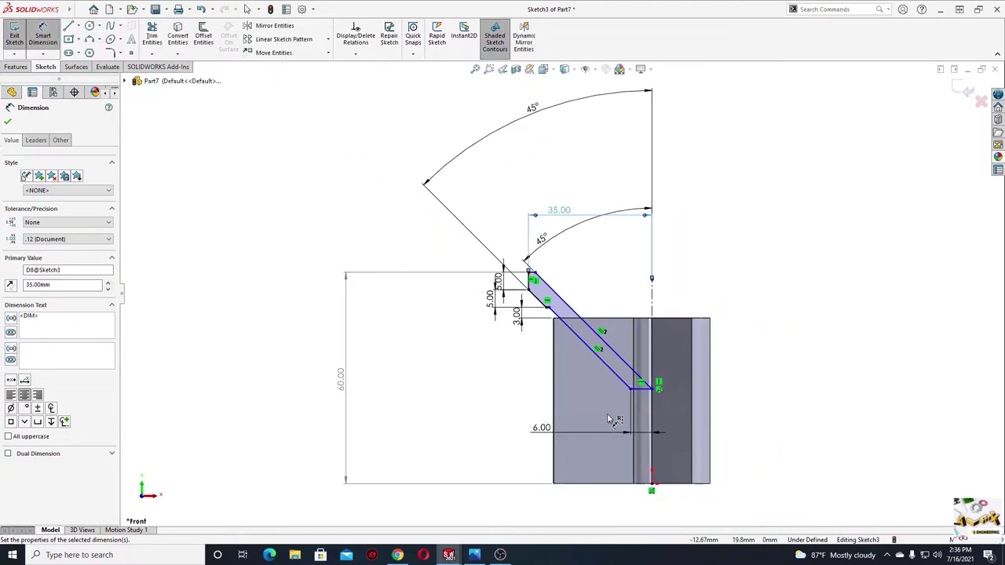
scroll(550, 379, "down", 1)
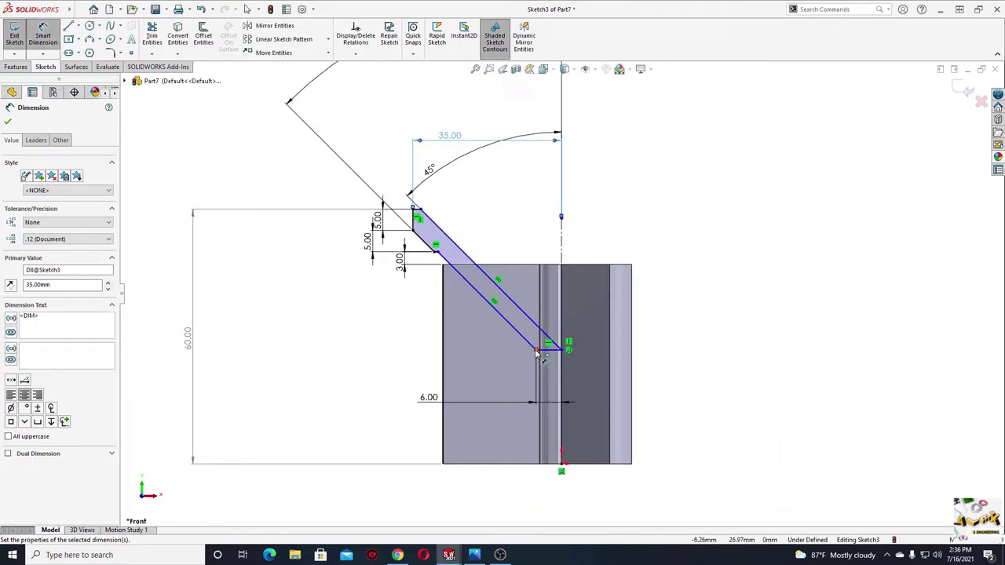
left_click(549, 353)
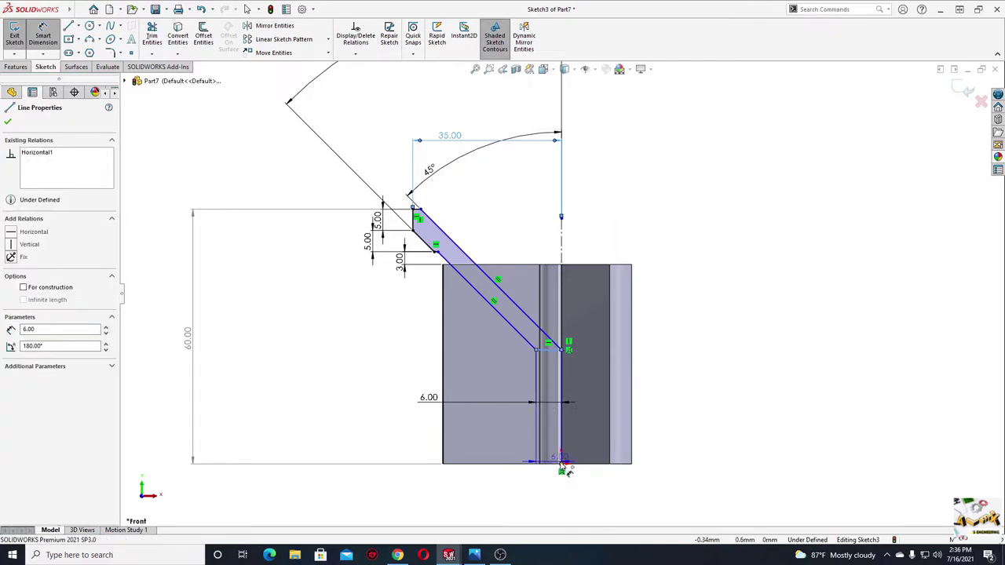
left_click(561, 463)
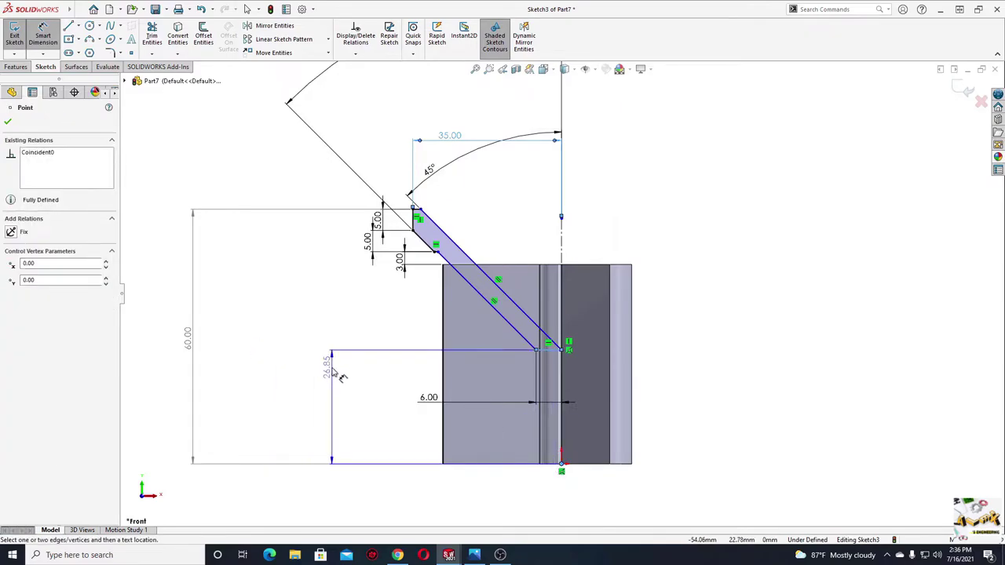
left_click(339, 377)
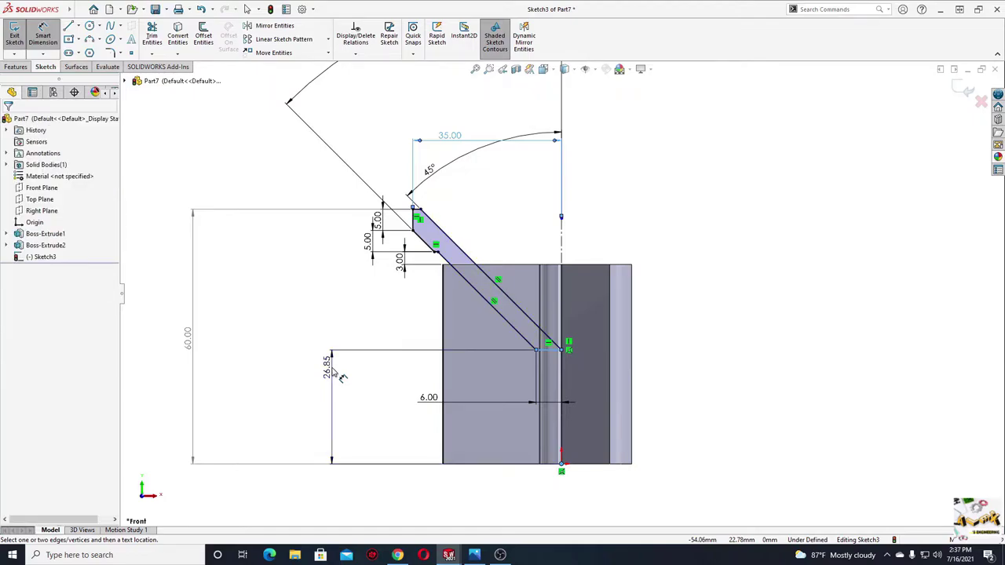
type("36")
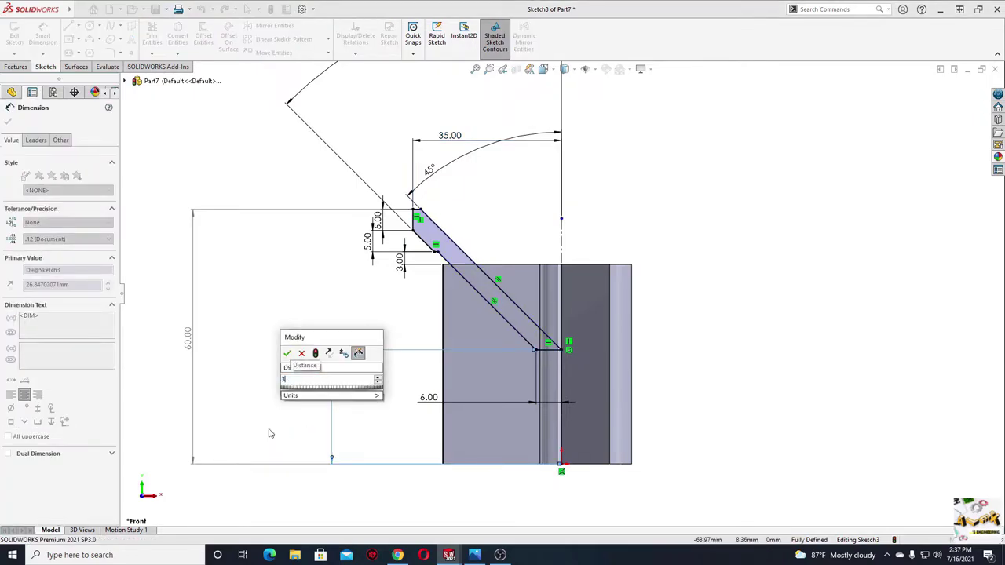
key("Return")
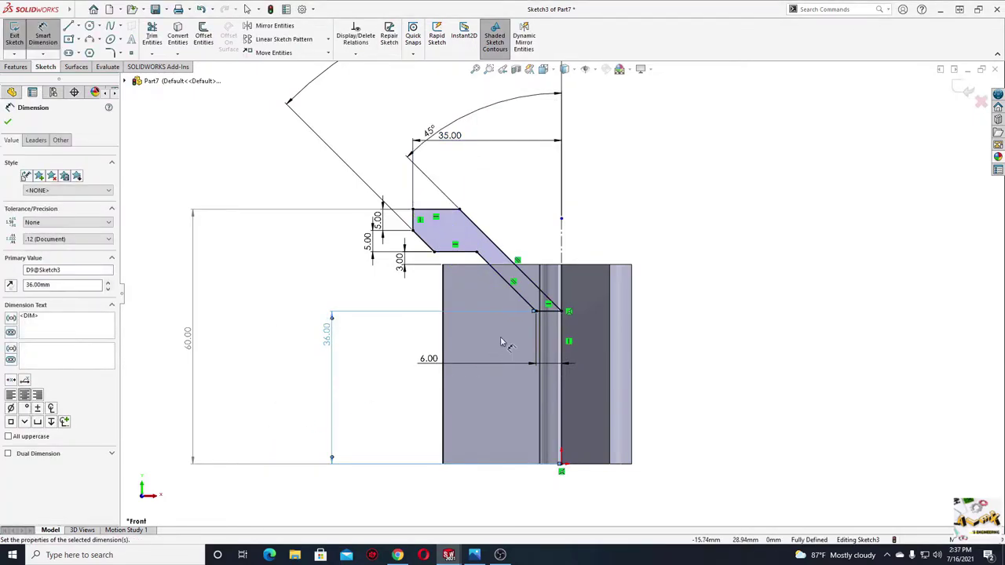
scroll(552, 265, "down", 2)
scroll(552, 266, "down", 3)
right_click(618, 230)
Close the profile with a slanted line and a vertical segment on the centreline
left_click(643, 259)
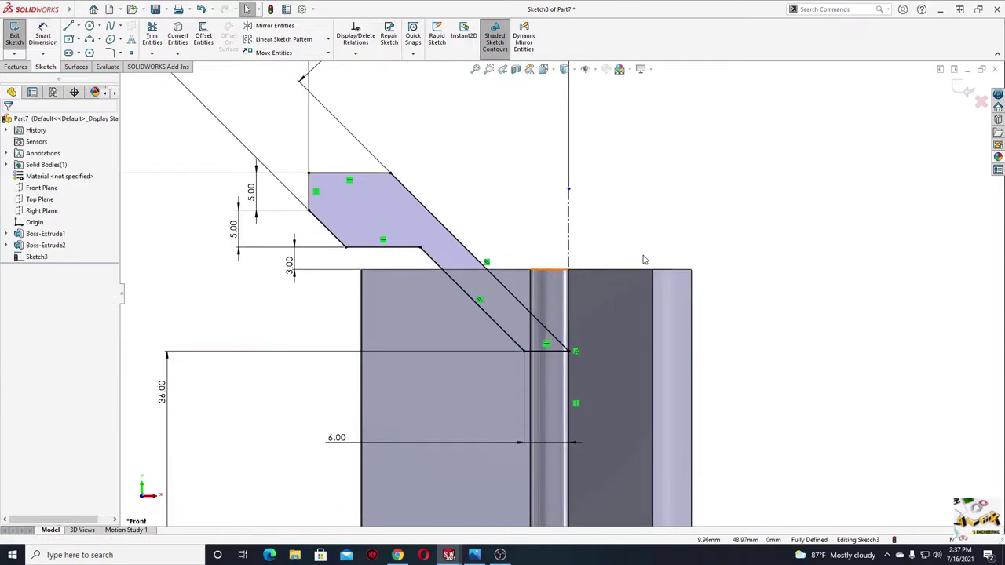
middle_click_drag(600, 249, 549, 192, "ctrl")
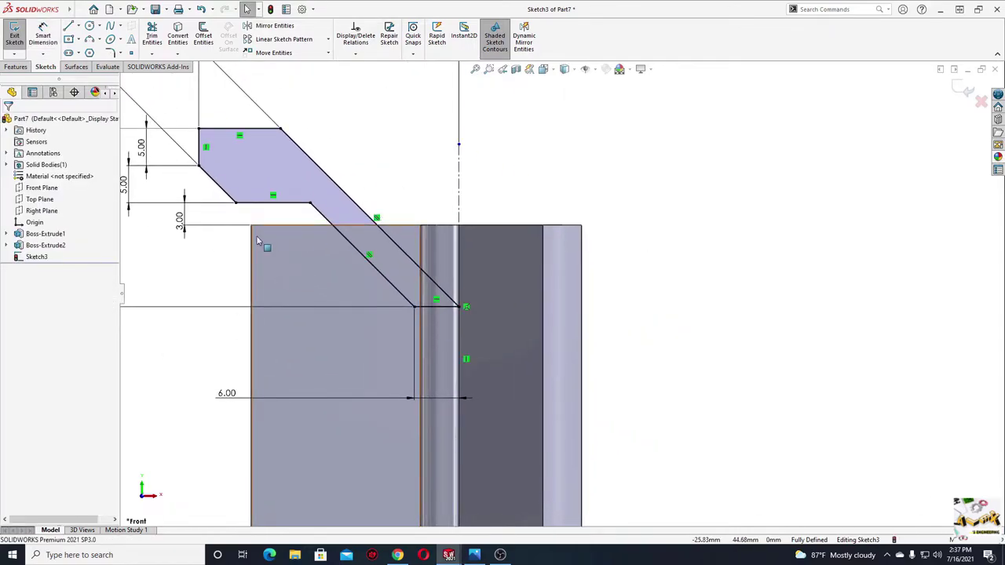
mouse_move(31, 8)
left_click(68, 26)
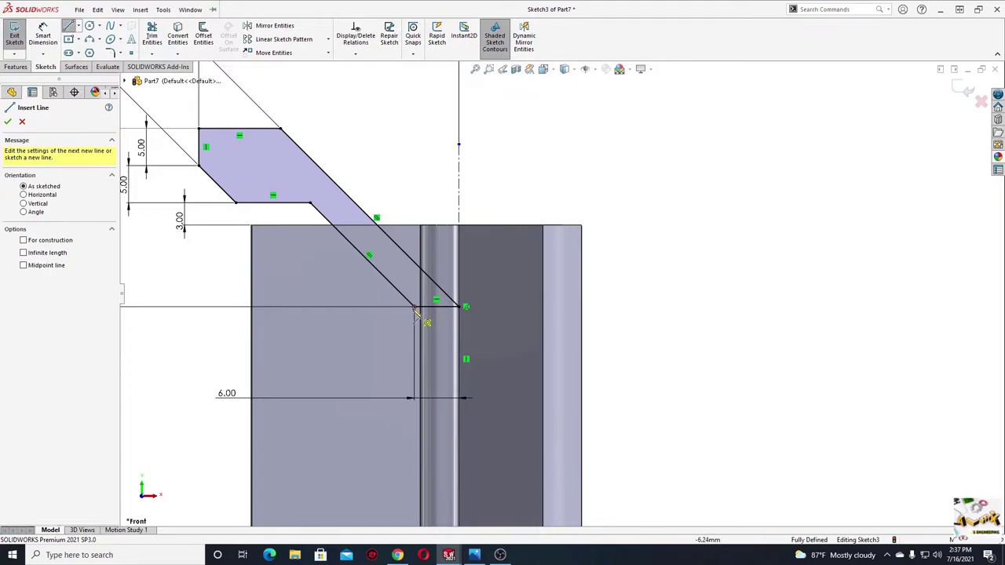
left_click(415, 307)
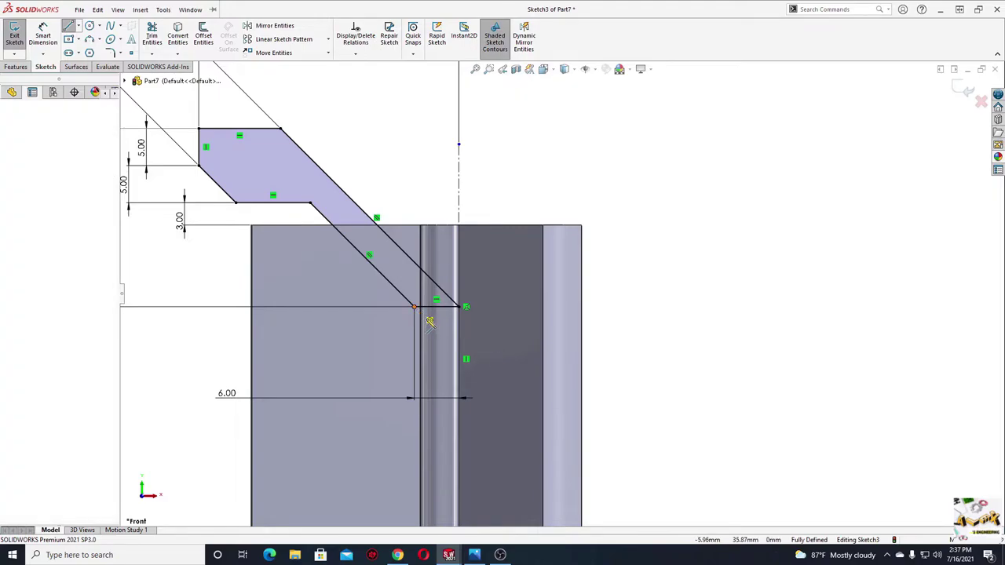
left_click(460, 352)
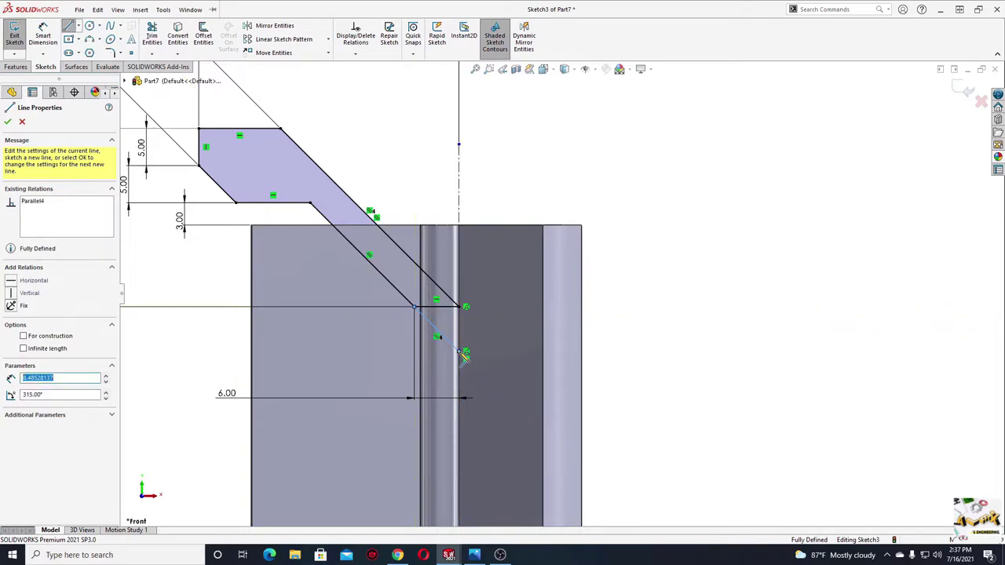
left_click(463, 306)
right_click(500, 227)
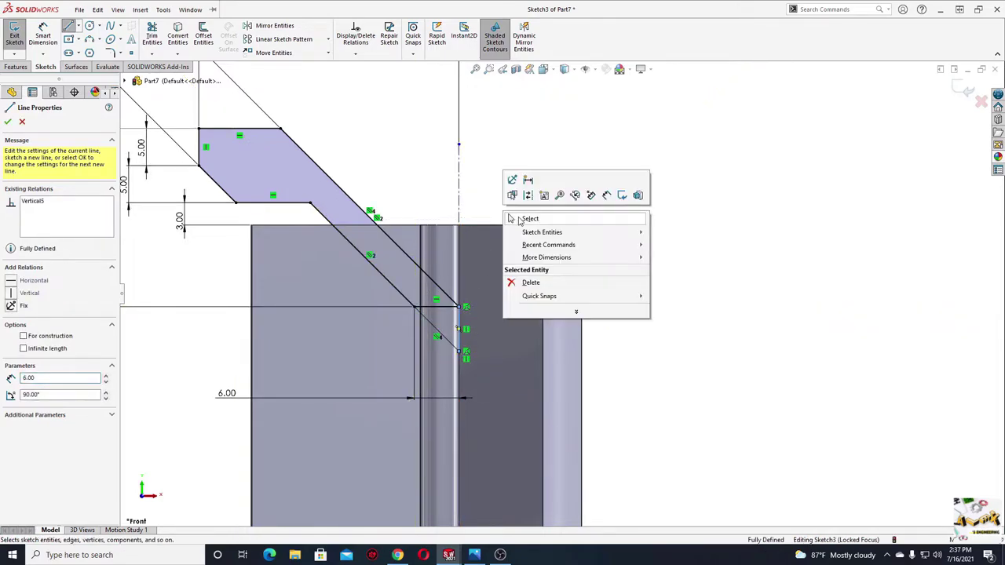
left_click(529, 218)
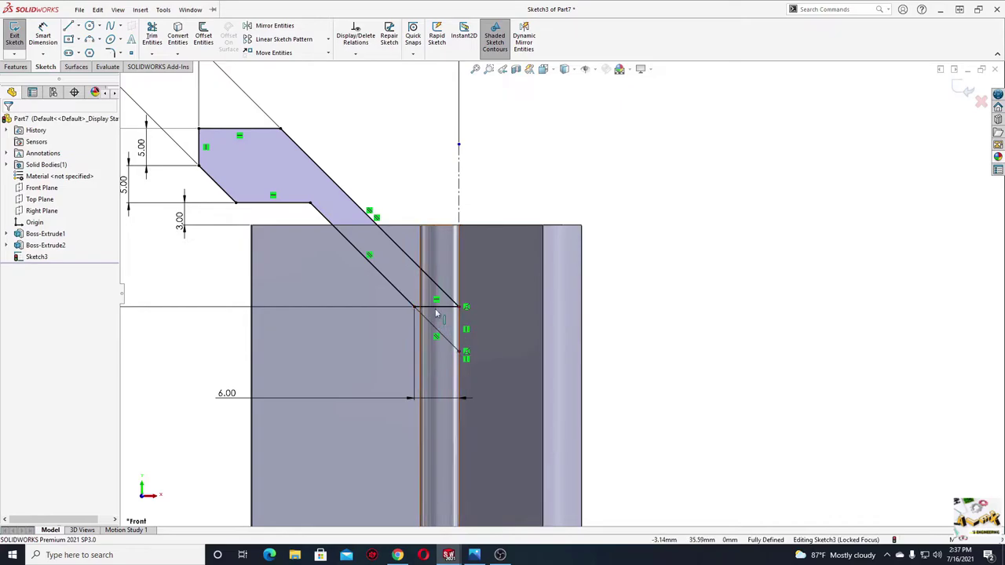
Convert the short 6 mm horizontal line into construction geometry
left_click(449, 307)
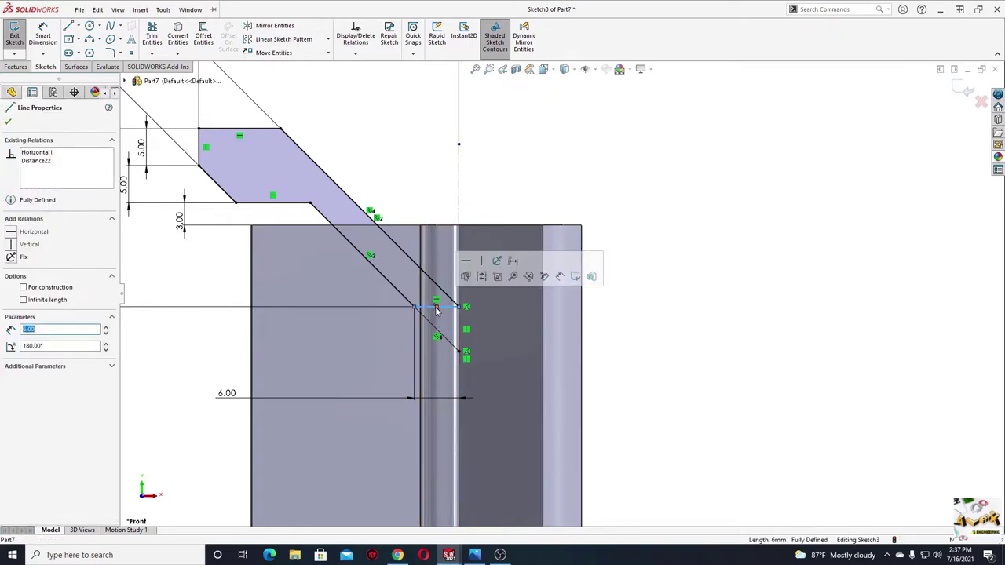
left_click(486, 279)
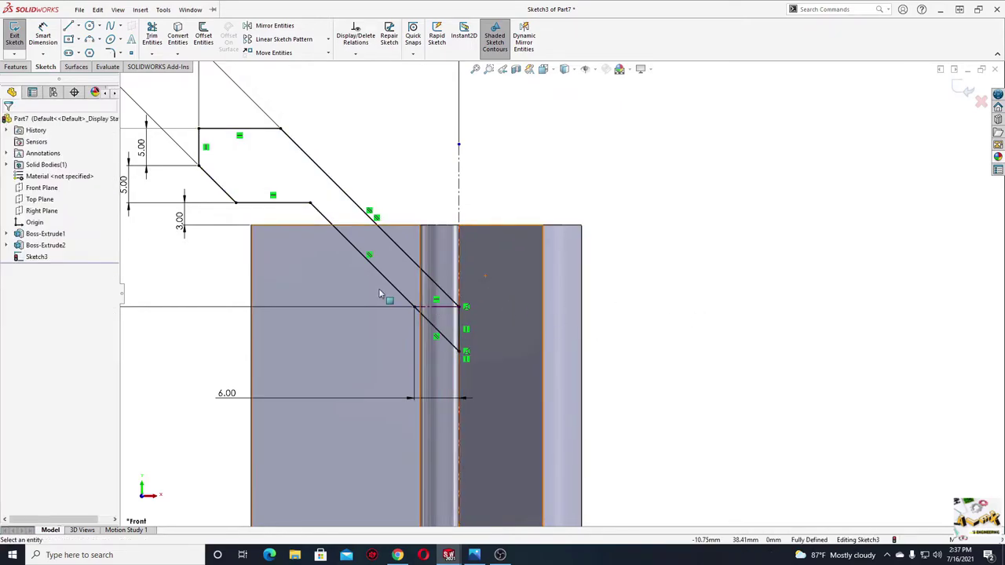
scroll(379, 288, "up", 1)
scroll(381, 291, "up", 1)
scroll(357, 301, "up", 1)
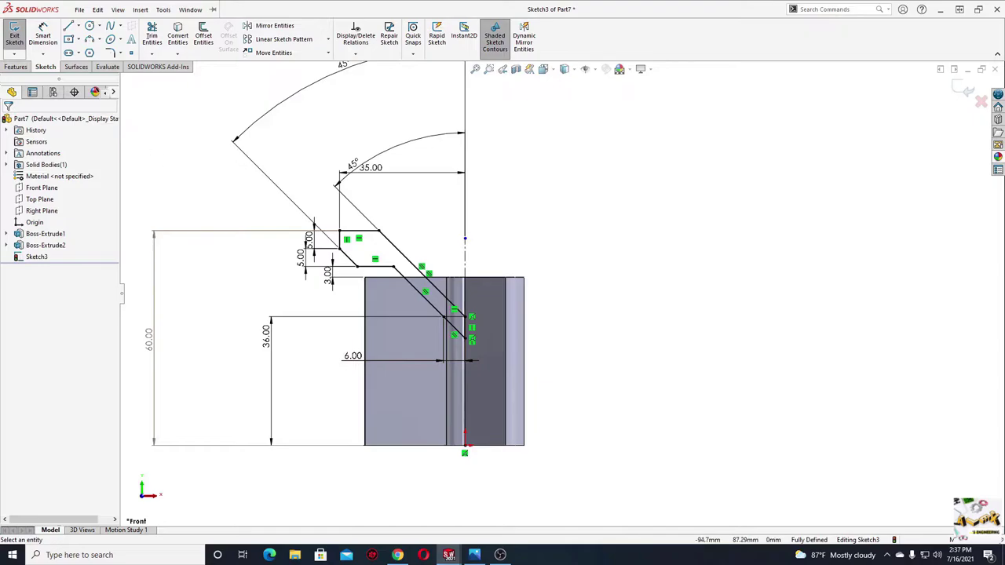
Revolve Sketch3 360° around the vertical centreline, then orbit to view the funnel flange
left_click(18, 69)
left_click(49, 35)
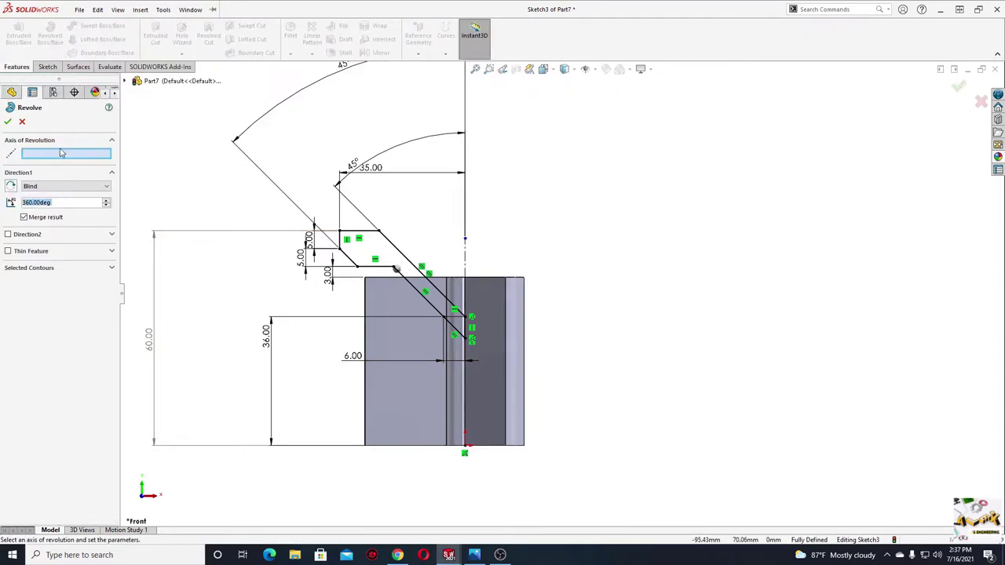
left_click(467, 264)
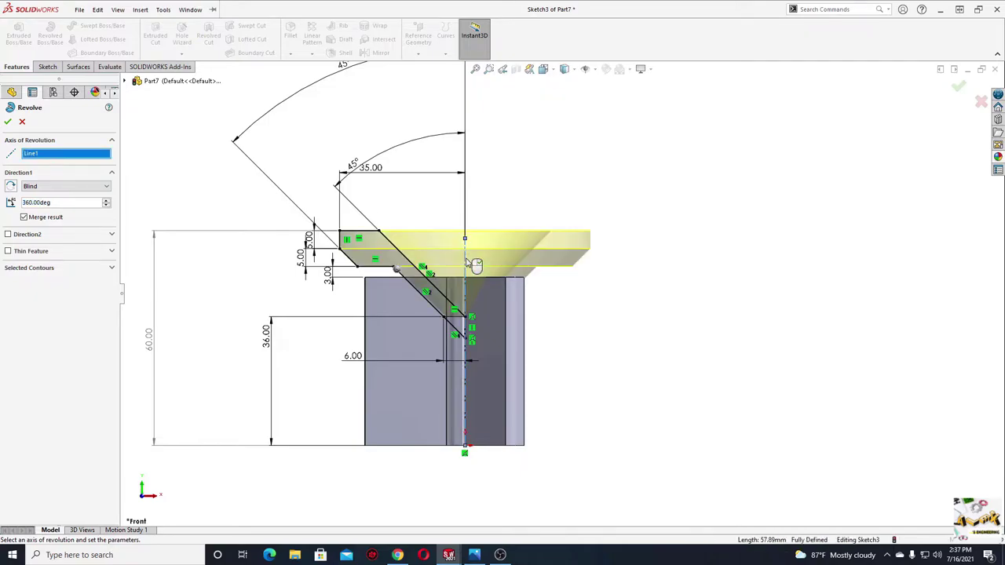
left_click(8, 122)
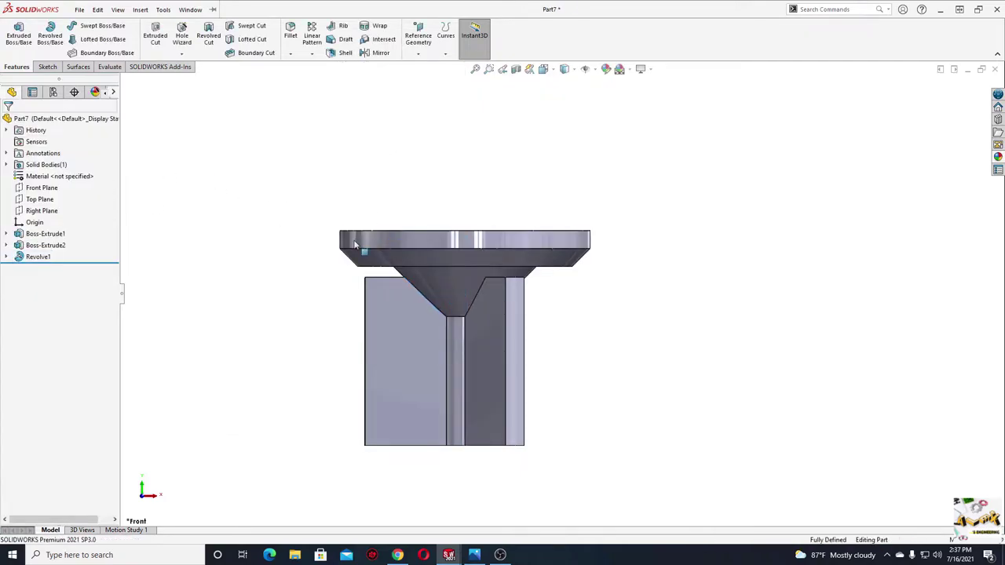
mouse_move(507, 303)
middle_mouse_down()
mouse_move(460, 358)
mouse_move(449, 471)
mouse_move(612, 338)
mouse_move(554, 299)
mouse_move(395, 341)
mouse_move(416, 321)
mouse_move(444, 433)
middle_mouse_up()
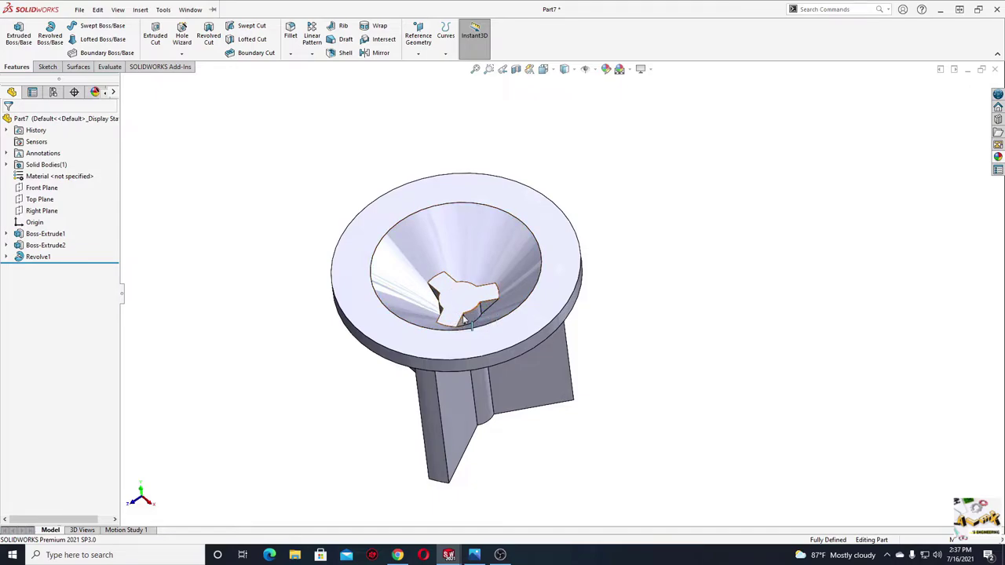
middle_click_drag(465, 320, 461, 270)
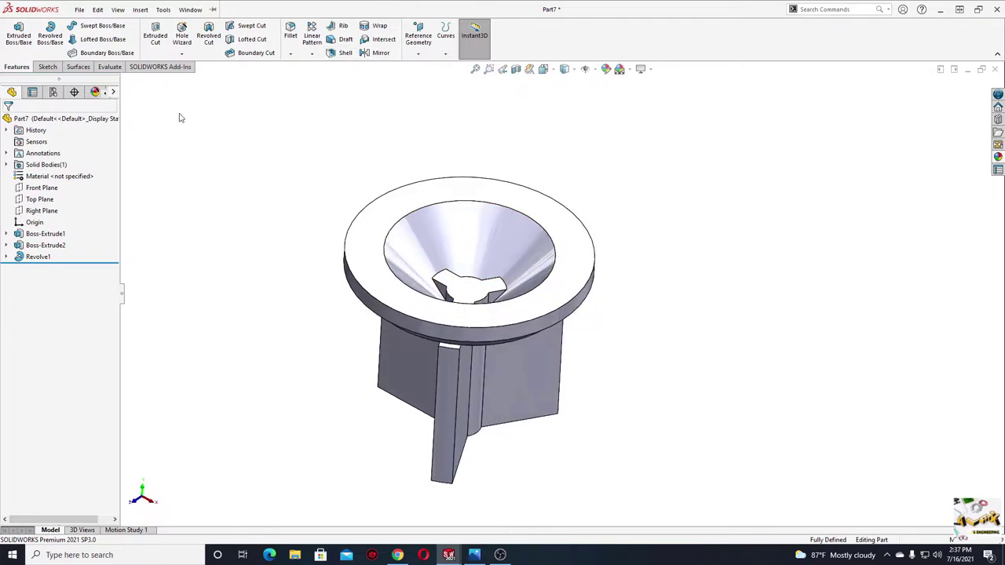
Start a sketch on the Front Plane and show the model as wireframe with hidden edges
left_click(41, 188)
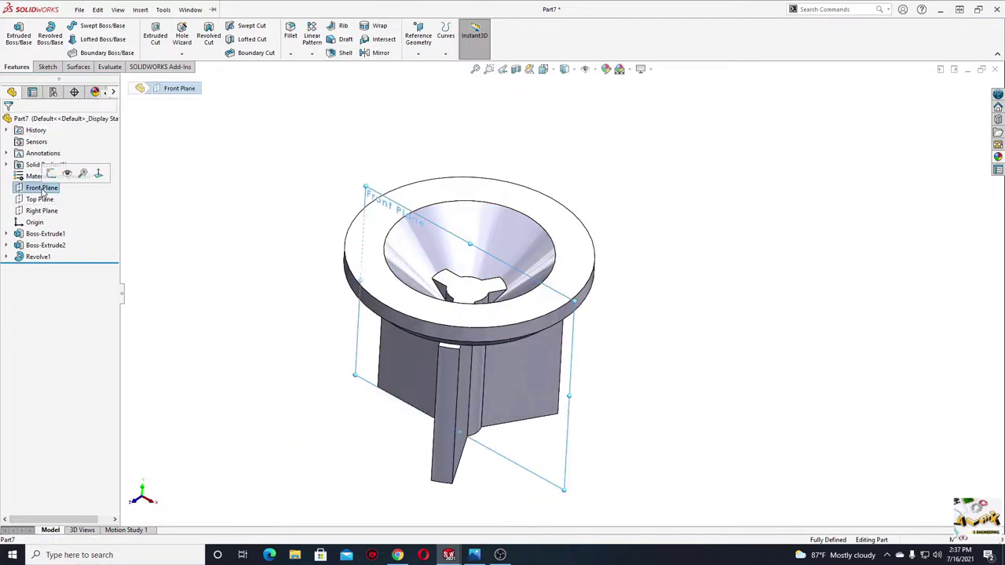
left_click(50, 173)
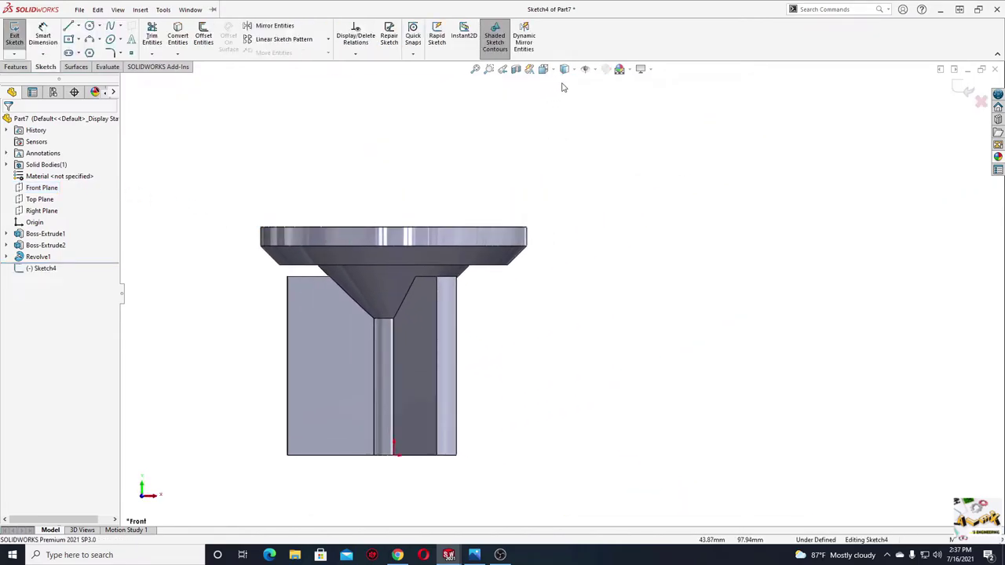
left_click(577, 71)
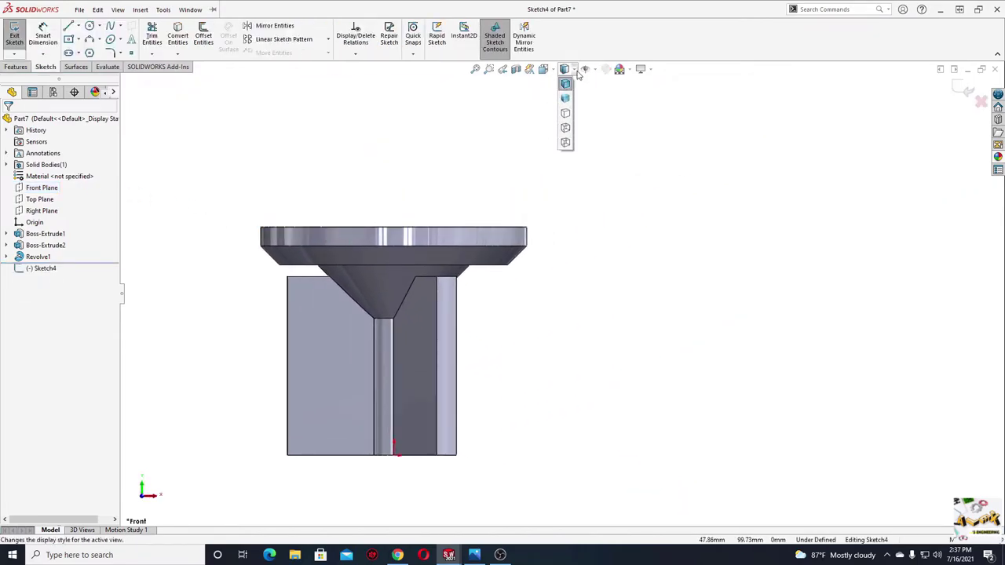
left_click(565, 130)
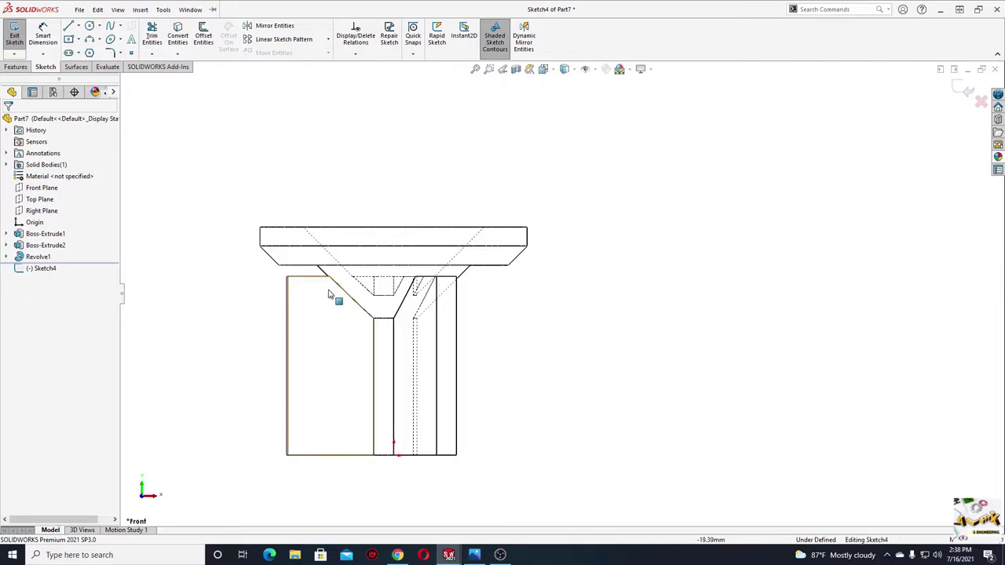
scroll(377, 275, "down", 2)
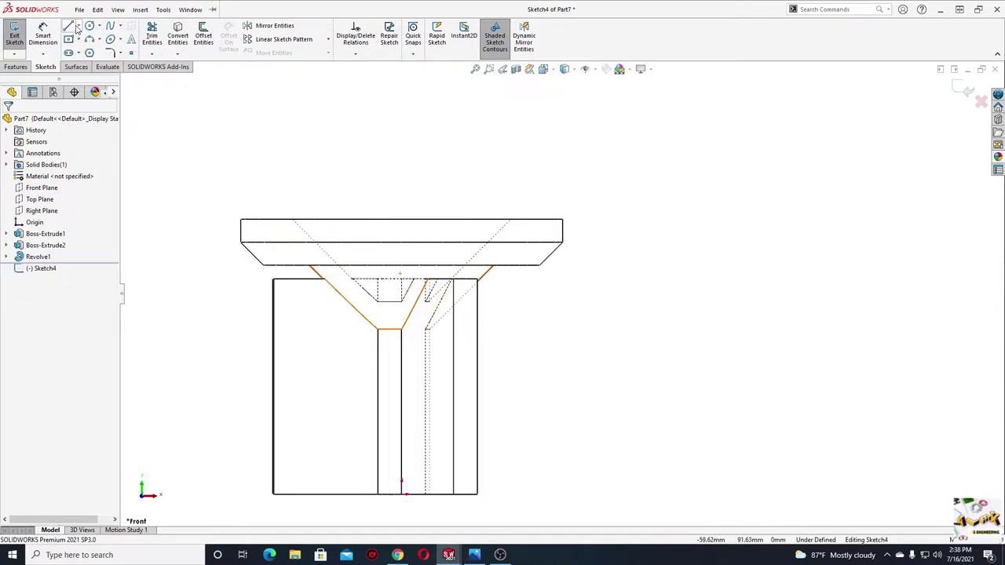
Draw a vertical centerline from the origin upward above the part
left_click(71, 28)
left_click(79, 27)
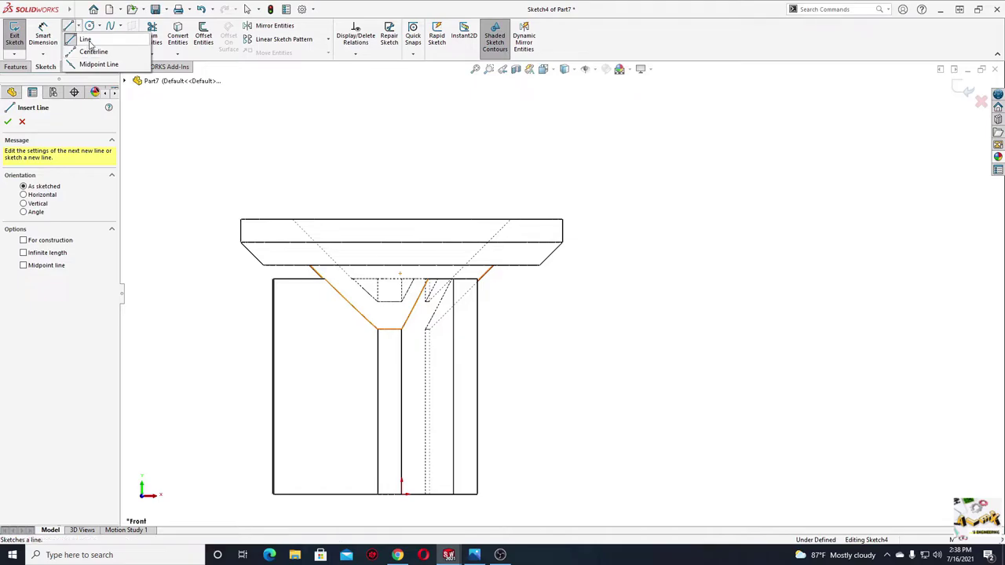
left_click(92, 51)
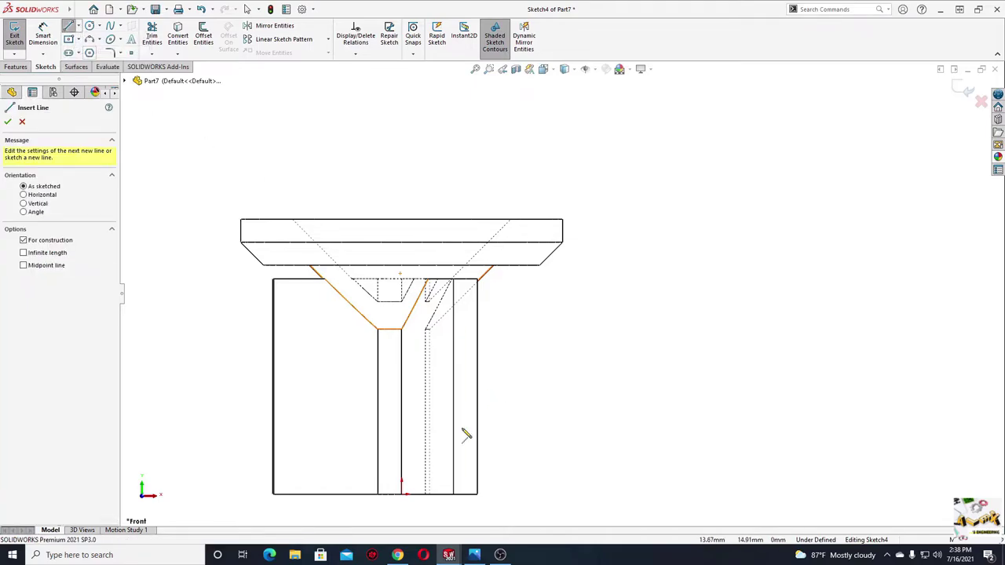
left_click(401, 495)
left_click(401, 91)
key("Escape")
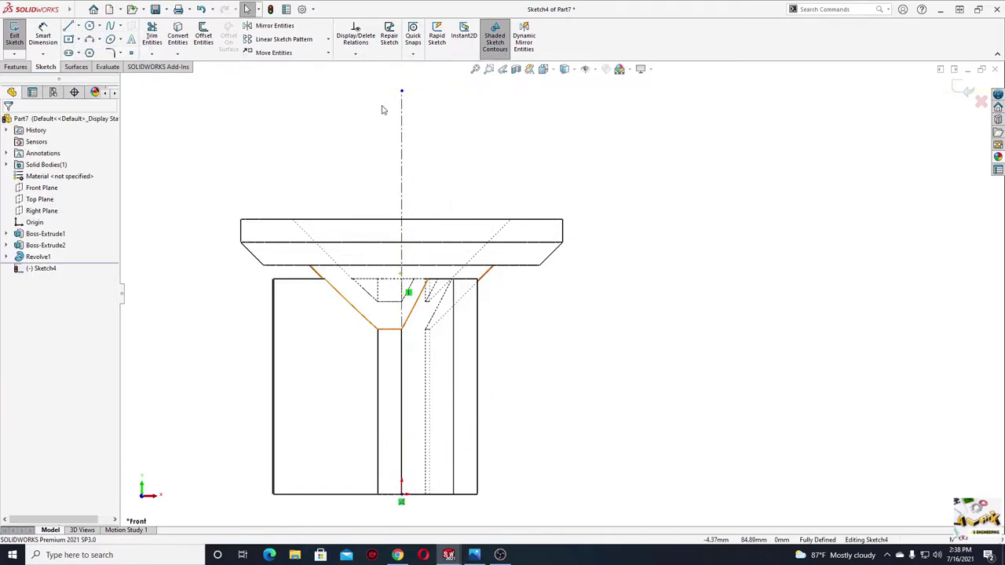
Sketch the closed funnel profile with lines from the flange top down to the centerline
left_click(69, 27)
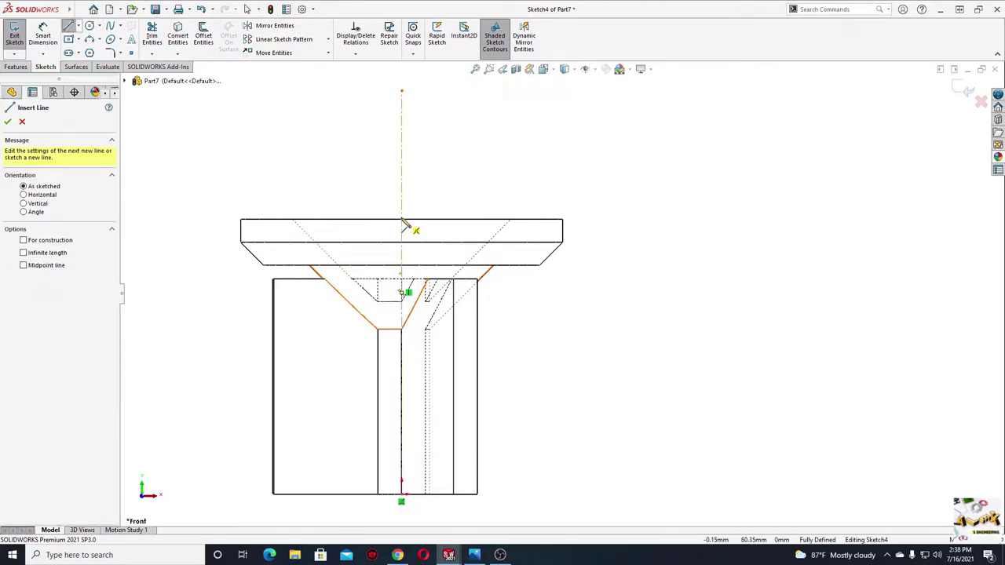
left_click(400, 303)
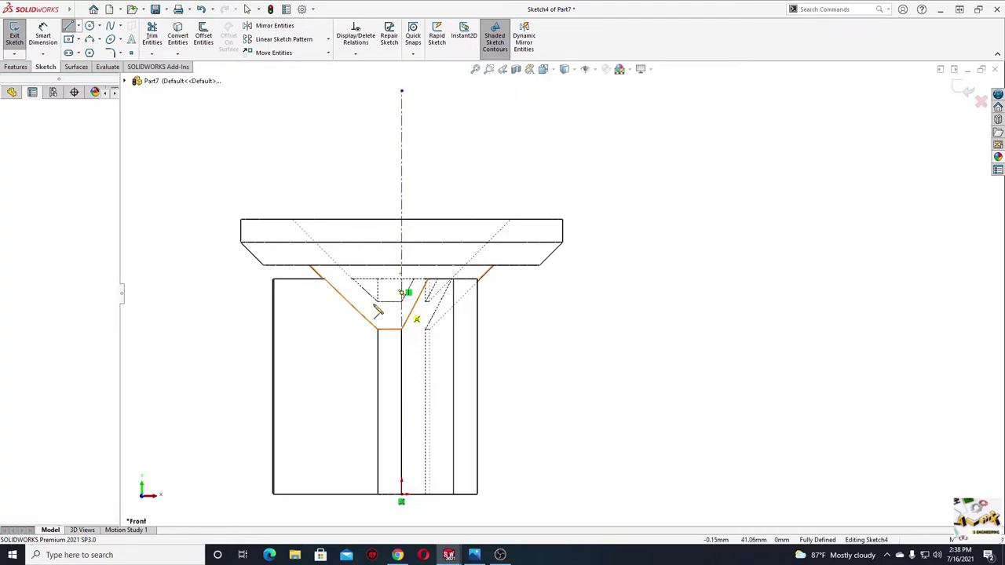
left_click(382, 305)
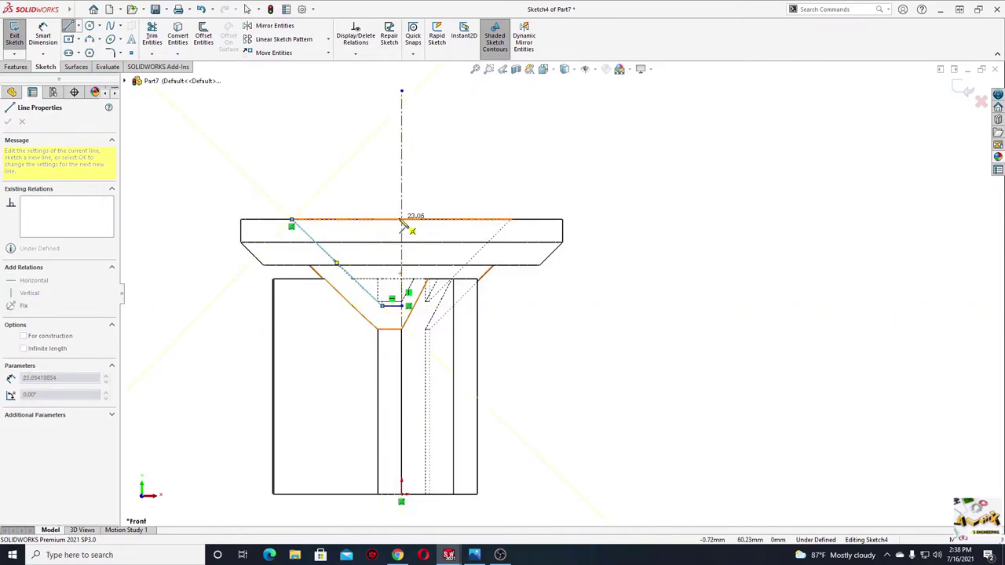
left_click_drag(401, 219, 401, 263)
key("Escape")
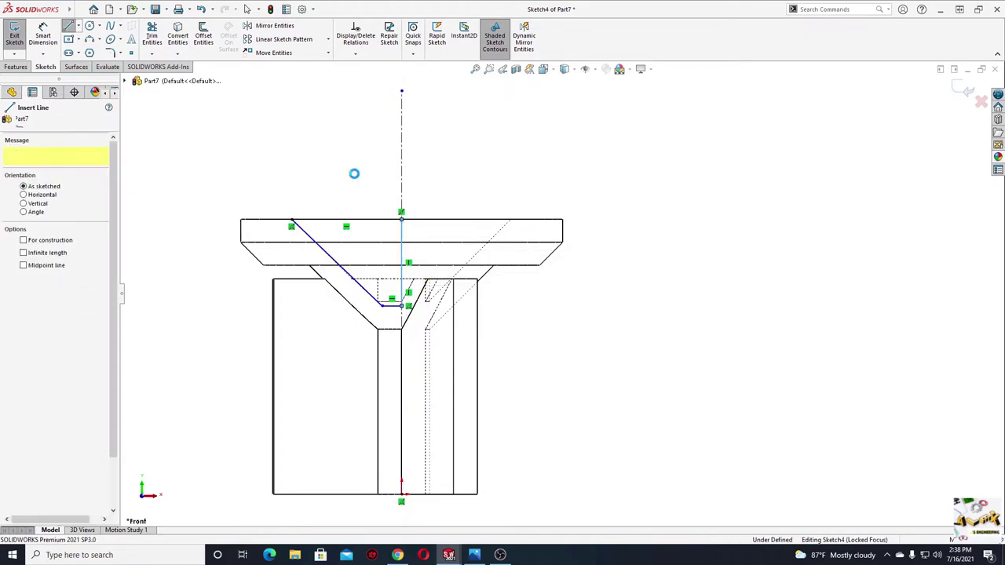
key("Escape")
scroll(383, 238, "down", 2)
scroll(382, 238, "down", 2)
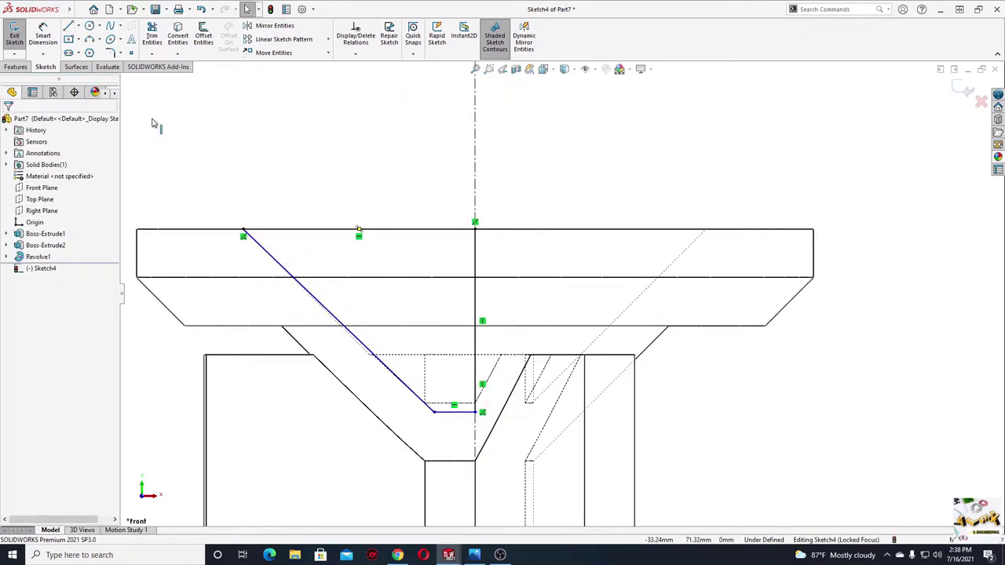
Dimension the angle between the slanted profile line and the centerline as 45°
left_click(44, 38)
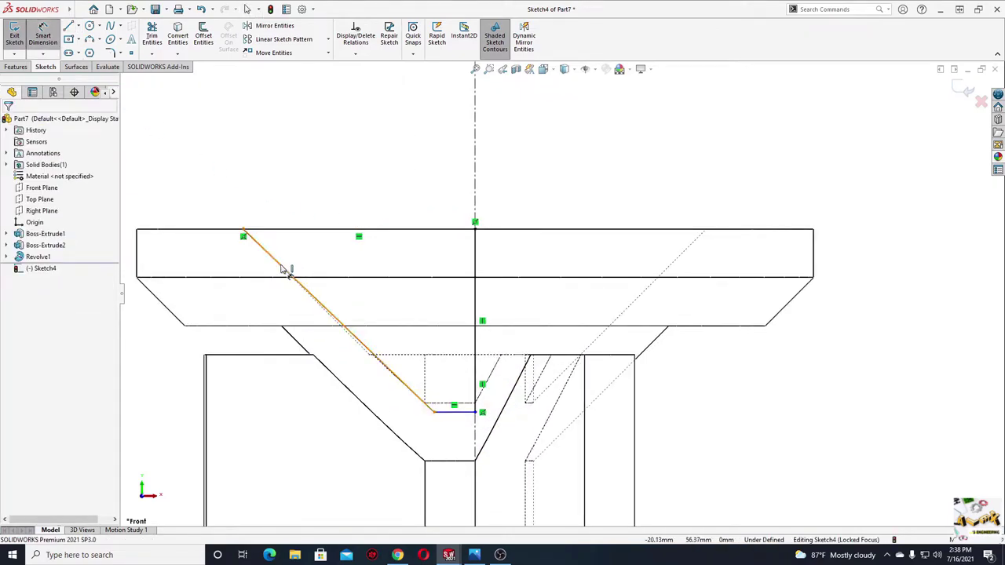
left_click(285, 271)
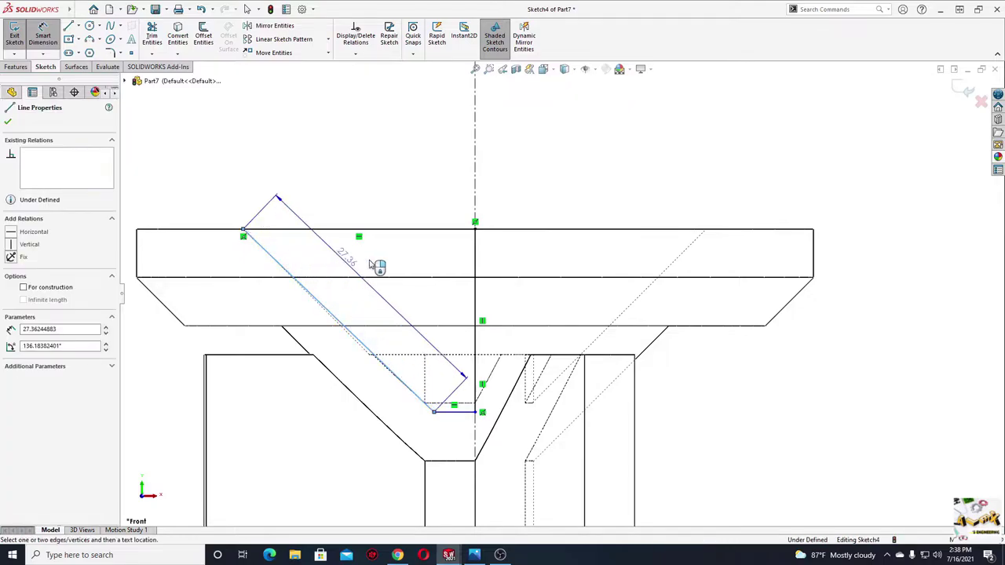
left_click(476, 263)
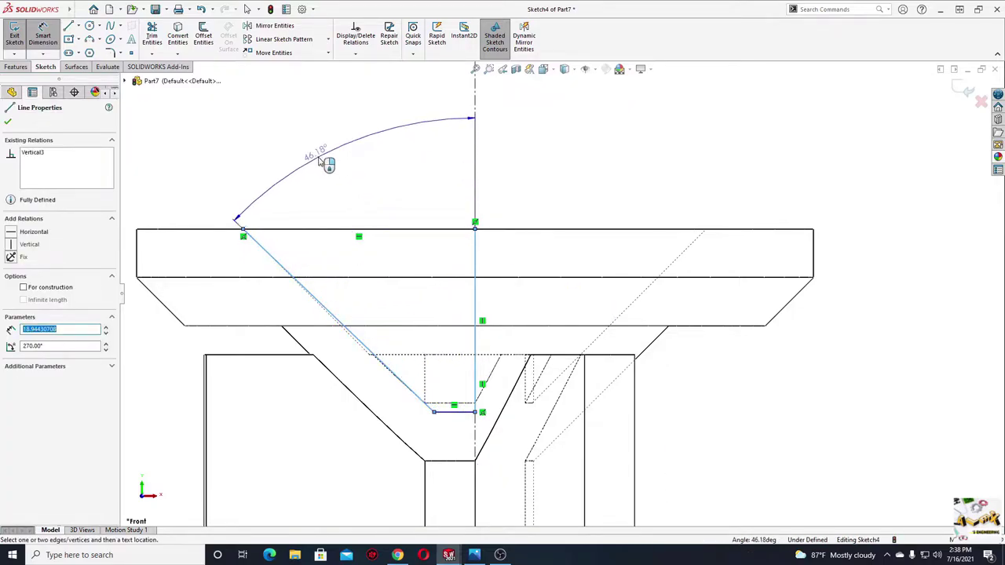
left_click(318, 157)
key("Return")
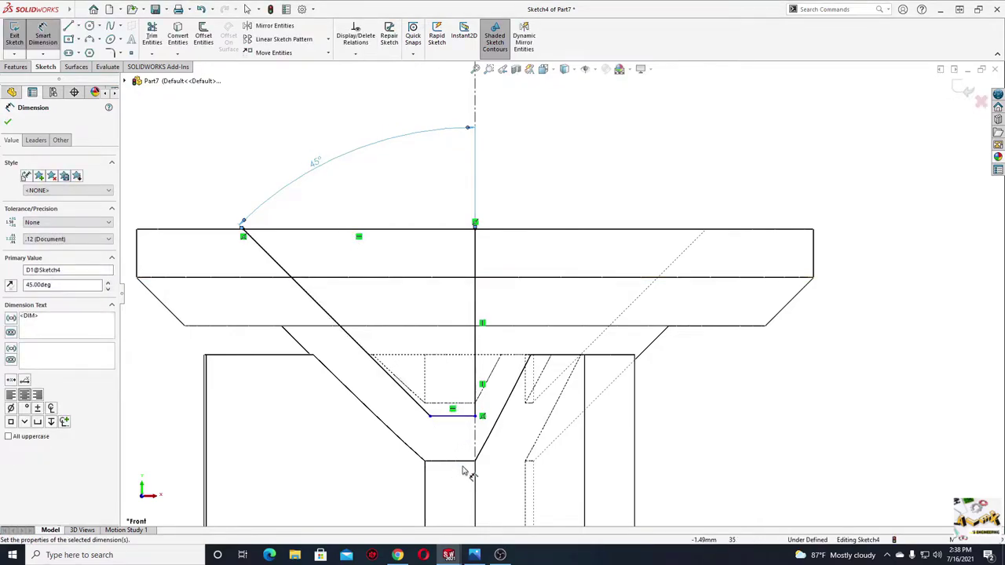
right_click(542, 179)
left_click(561, 213)
Make the top profile line collinear with the model's top edge to fully define the sketch
scroll(560, 296, "up", 3)
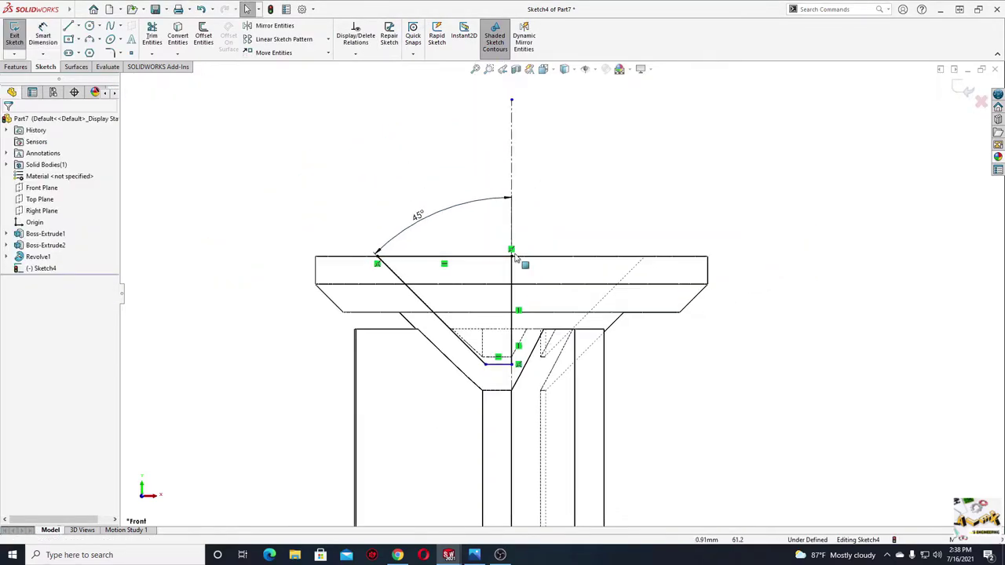
middle_click_drag(518, 346, 501, 471)
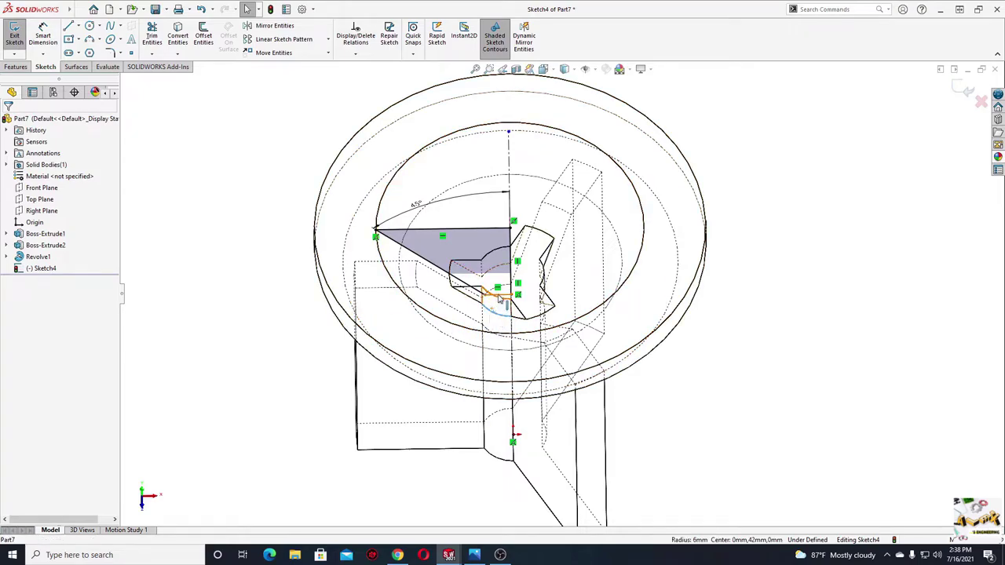
left_click(498, 298, "ctrl")
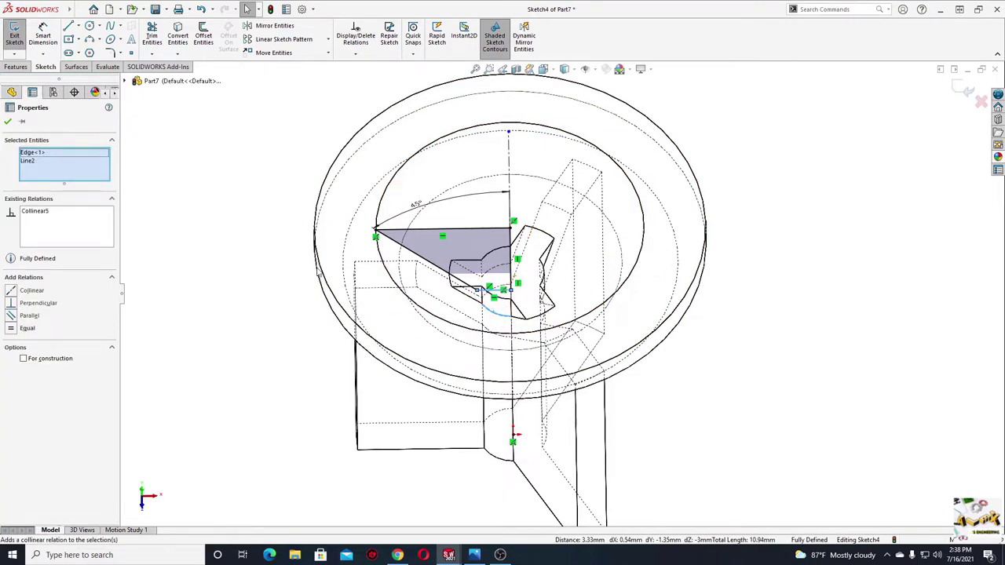
left_click(206, 277)
middle_click_drag(512, 353, 512, 230)
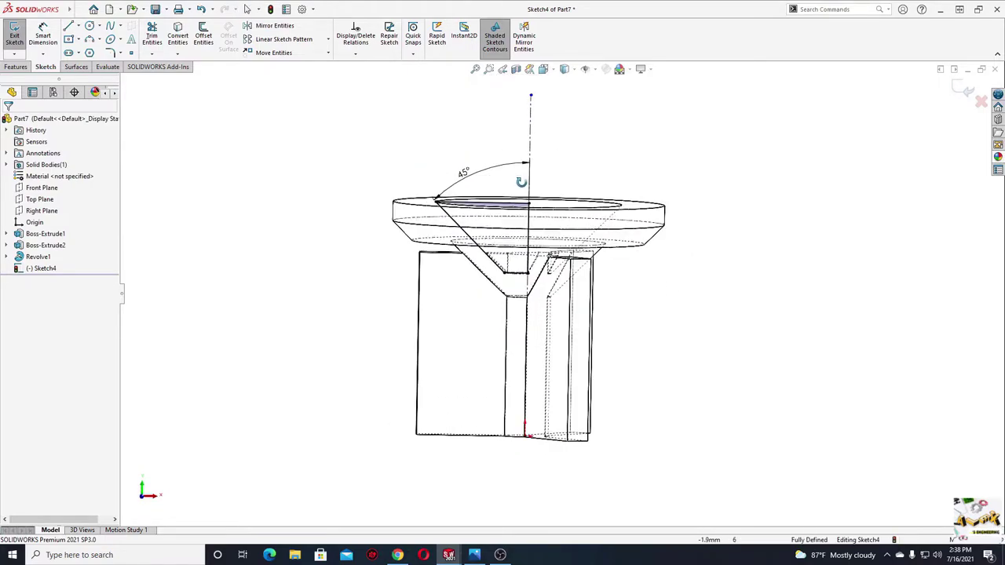
scroll(512, 230, "down", 5)
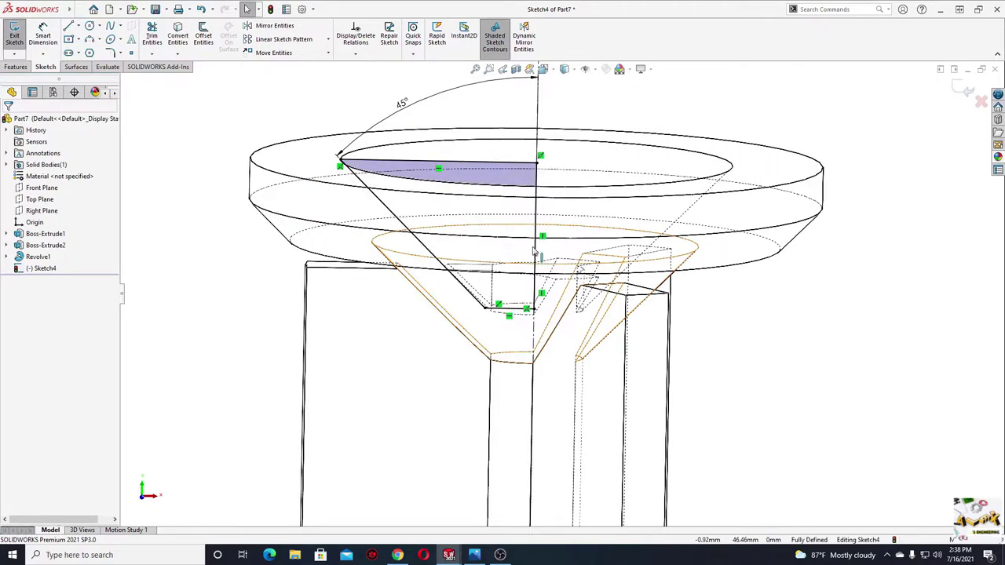
Revolve-cut Sketch4 360° around the centerline to hollow the conical funnel
left_click(14, 68)
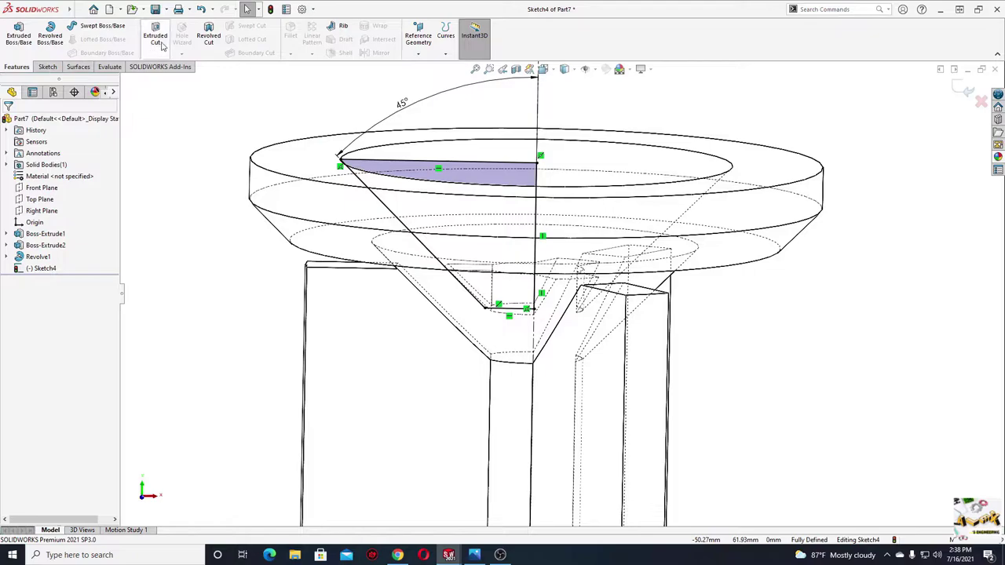
left_click(208, 35)
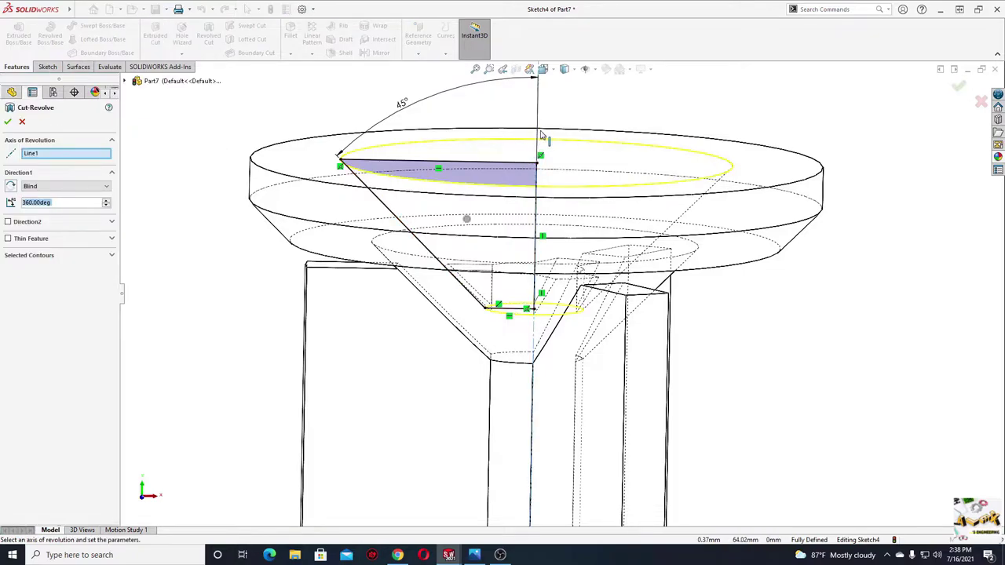
left_click(8, 123)
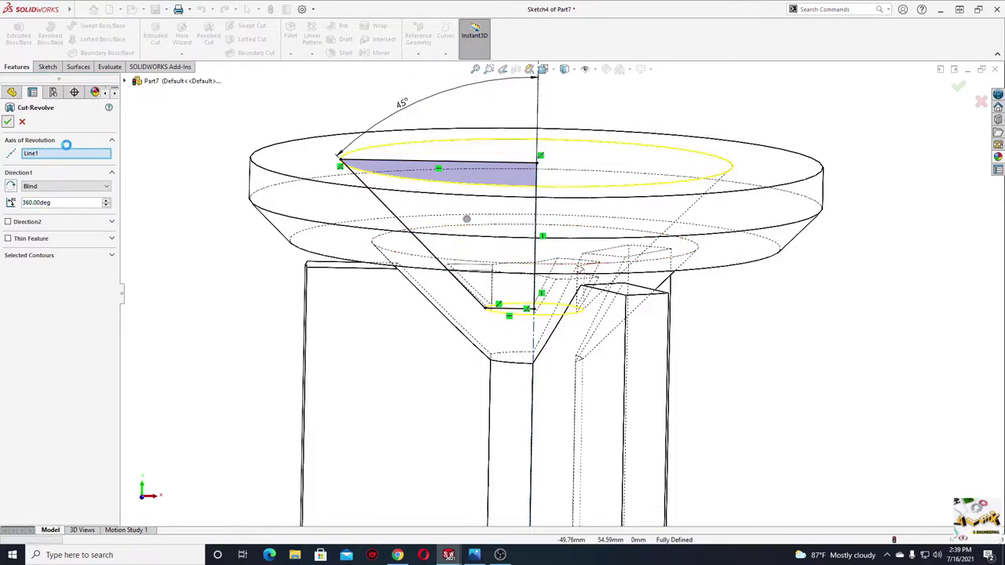
scroll(417, 258, "up", 3)
scroll(354, 236, "up", 2)
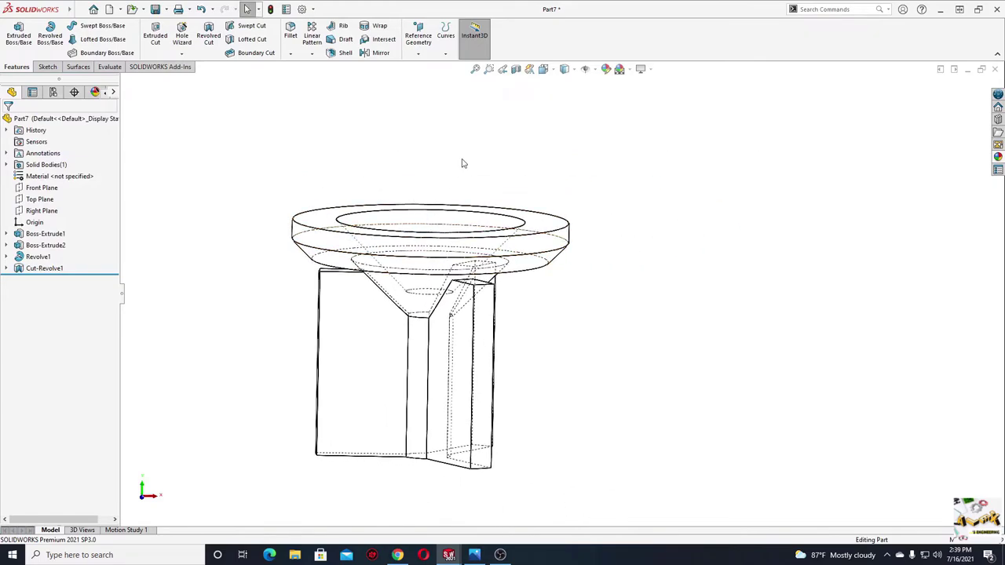
Switch the display style back to shaded and view the funnel
left_click(573, 70)
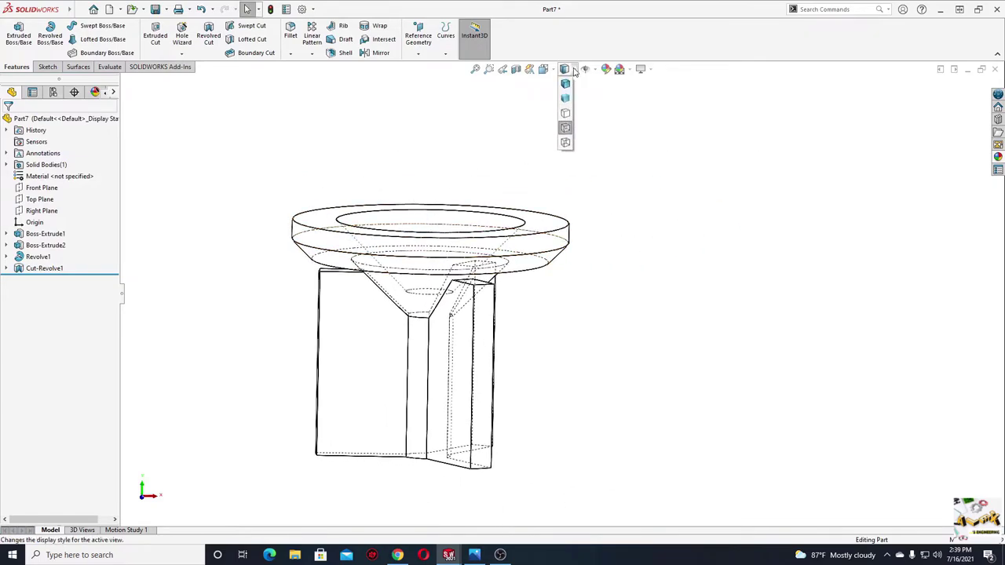
left_click(566, 84)
mouse_move(433, 146)
middle_mouse_down()
mouse_move(440, 294)
mouse_move(439, 260)
mouse_move(359, 148)
mouse_move(337, 169)
mouse_move(406, 172)
mouse_move(407, 294)
mouse_move(456, 366)
mouse_move(574, 469)
mouse_move(533, 453)
middle_mouse_up()
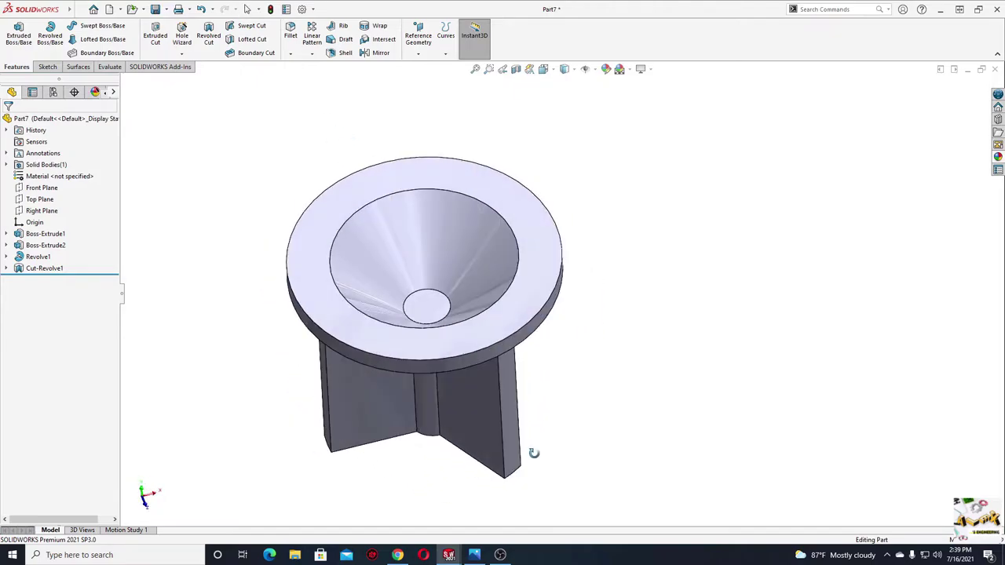
Save the part to the Desktop as 'Part7 Valve' and start a new part
key("ctrl+s")
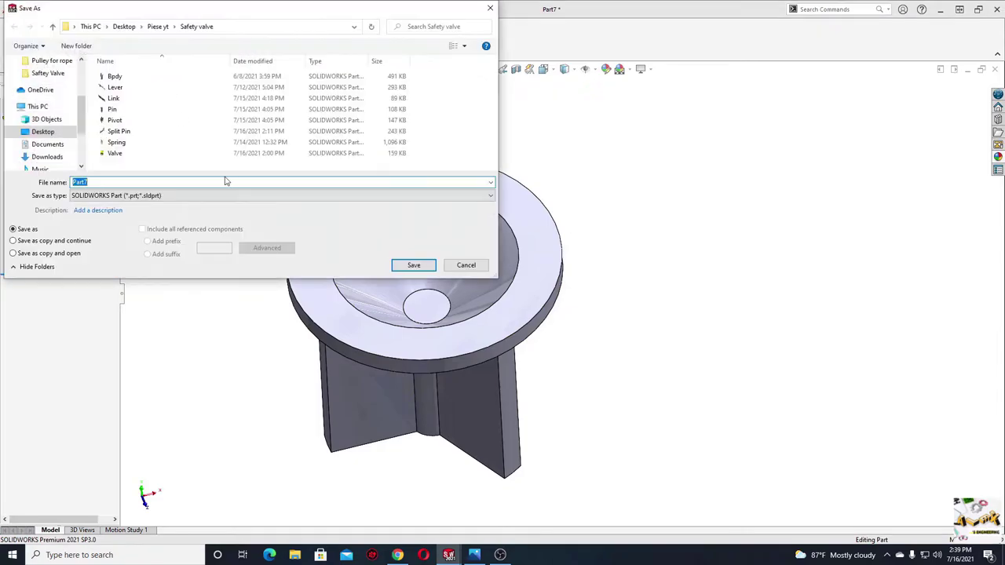
left_click(43, 131)
double_click(96, 182)
type("Valve")
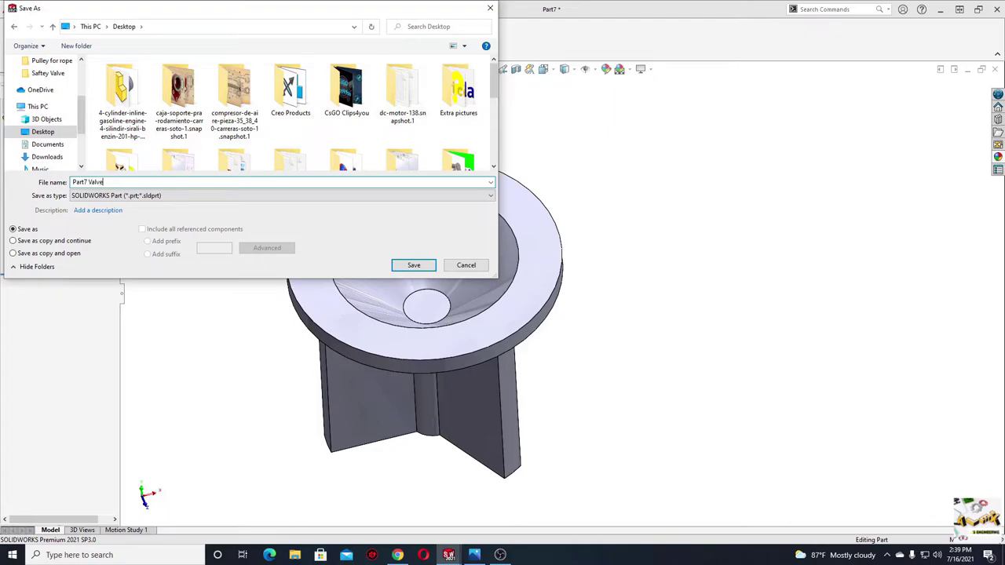
key("Return")
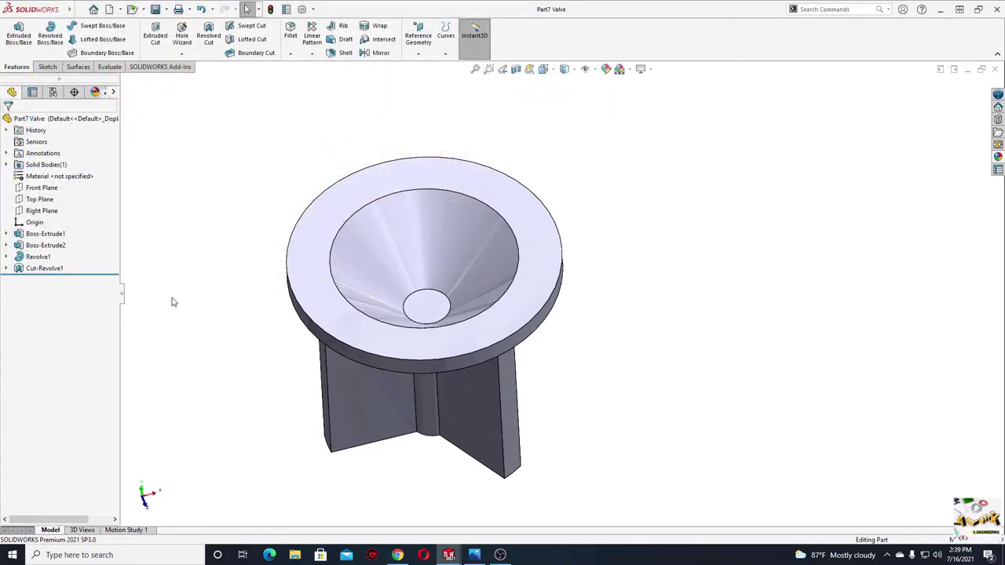
mouse_move(256, 283)
middle_mouse_down()
mouse_move(272, 305)
mouse_move(267, 227)
mouse_move(283, 258)
mouse_move(228, 186)
middle_mouse_up()
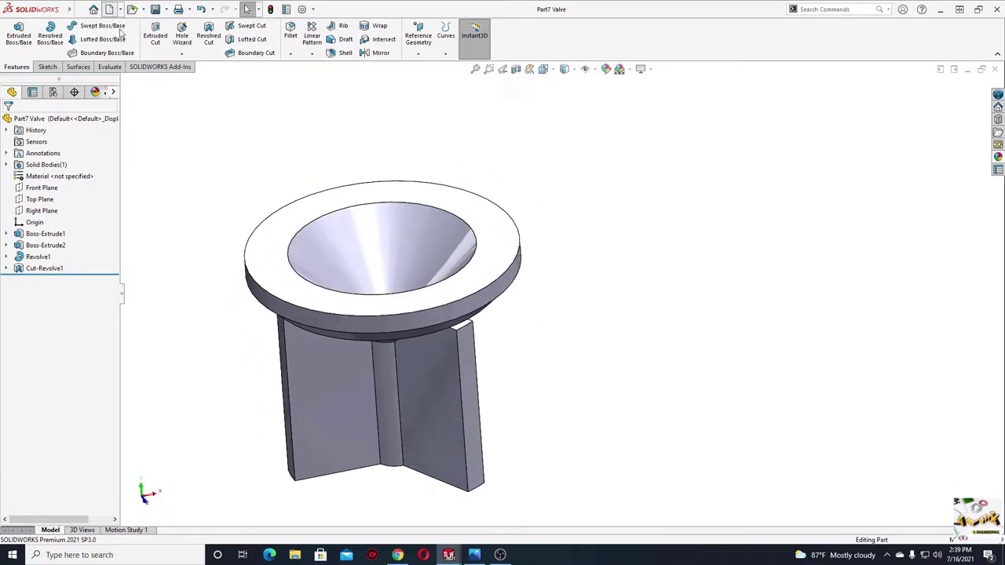
key("ctrl+n")
Create the new part, set a plain white background, and sketch on the Front Plane
left_click(414, 403)
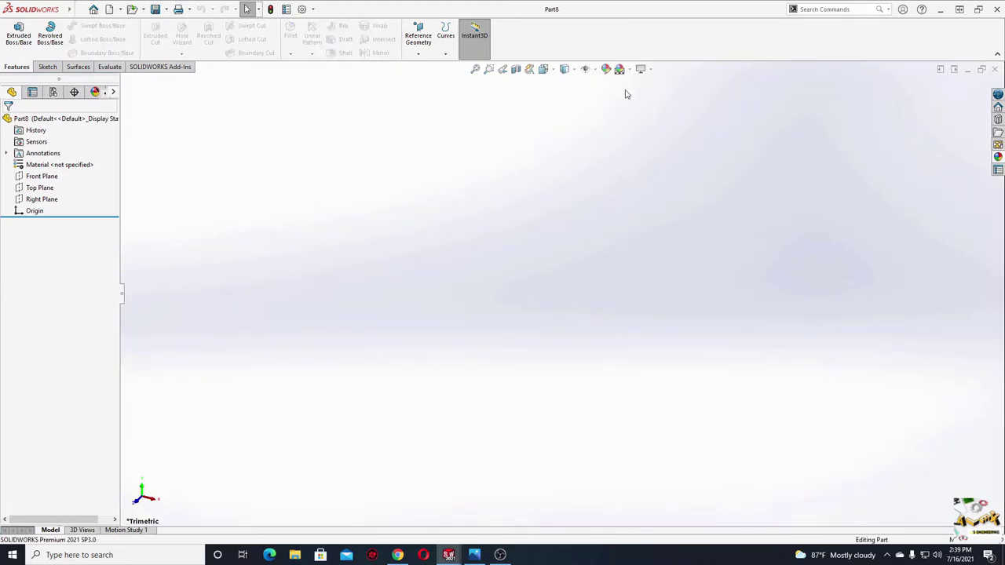
left_click(619, 69)
left_click(640, 95)
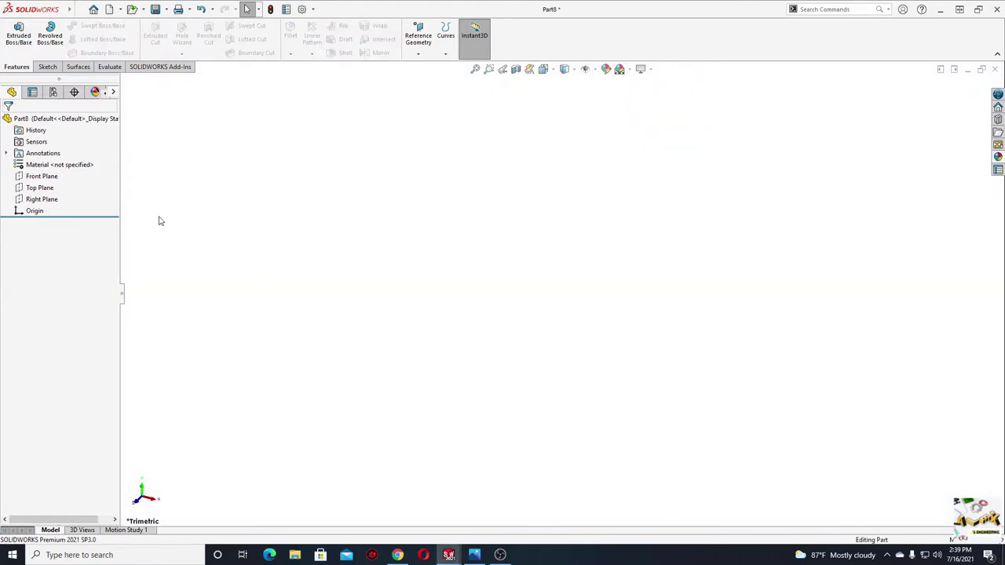
left_click(45, 176)
left_click(51, 161)
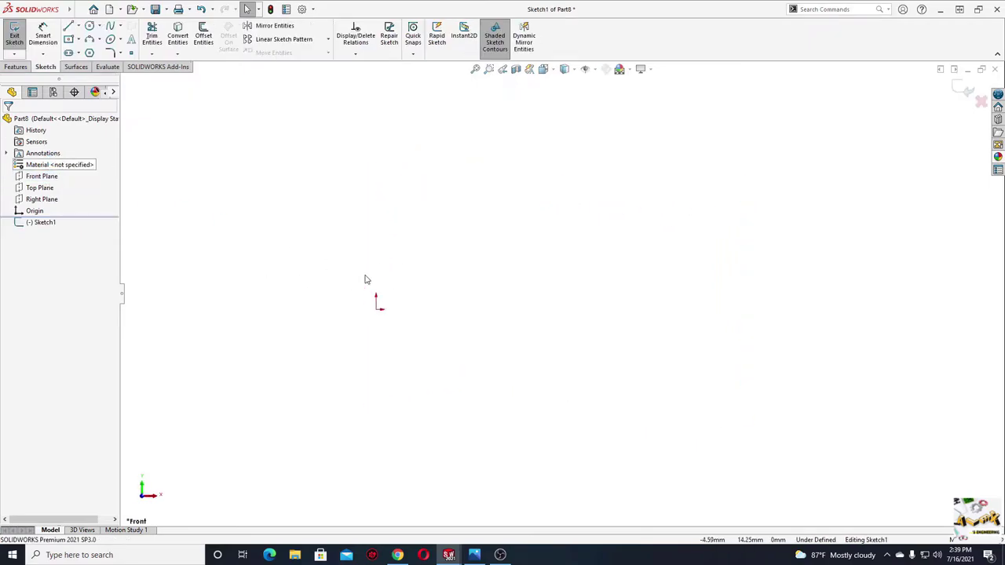
Draw a circle centred on the origin and dimension its diameter to 3 mm
left_click(90, 26)
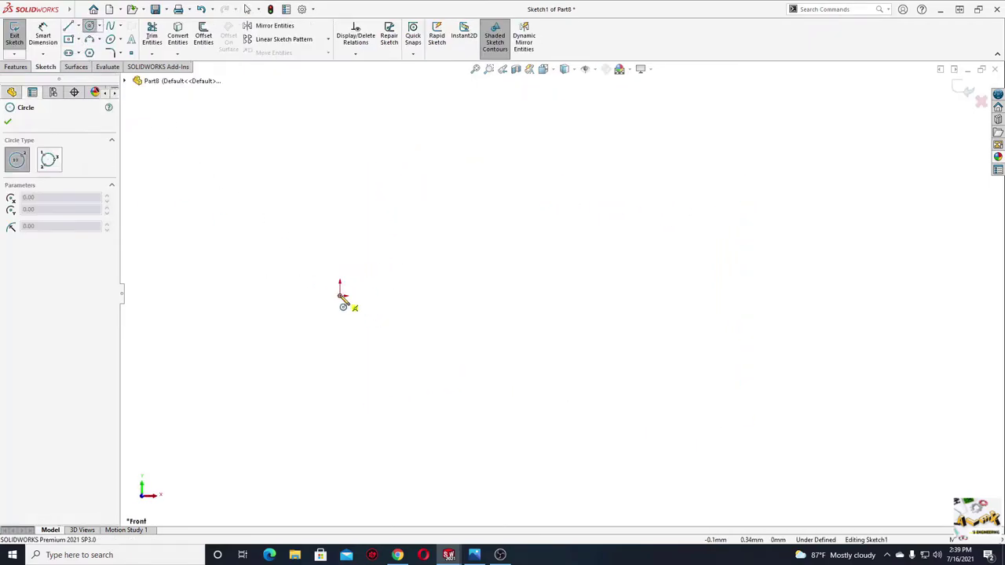
left_click(340, 301)
left_click(286, 354)
key("Escape")
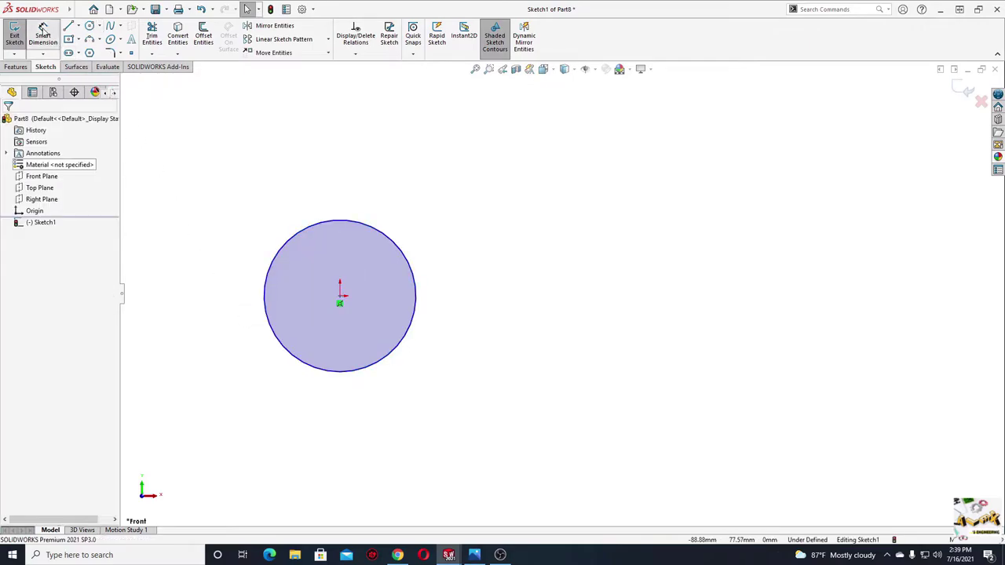
left_click(44, 29)
left_click(285, 237)
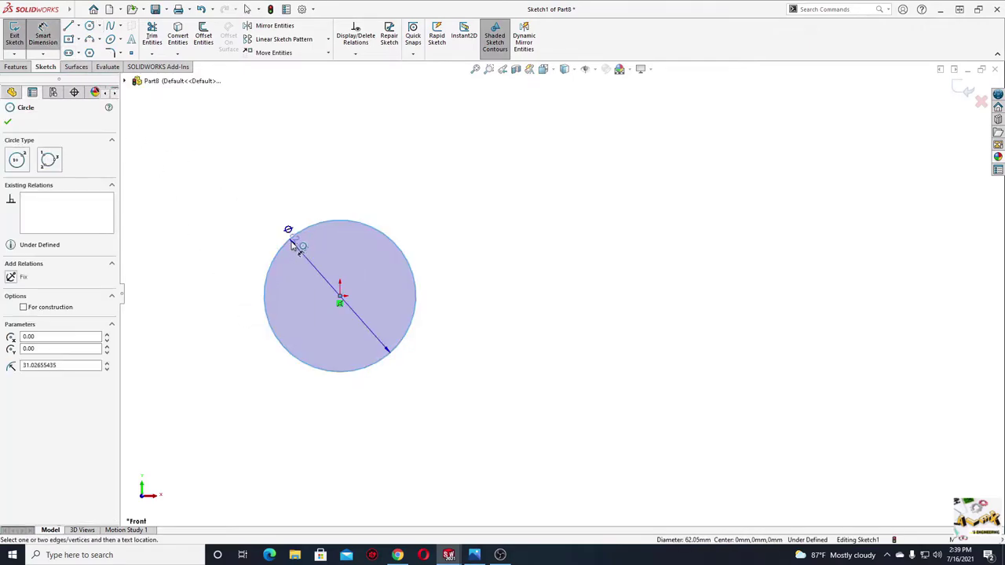
left_click(246, 200)
type("62.05310871mm")
key("Return")
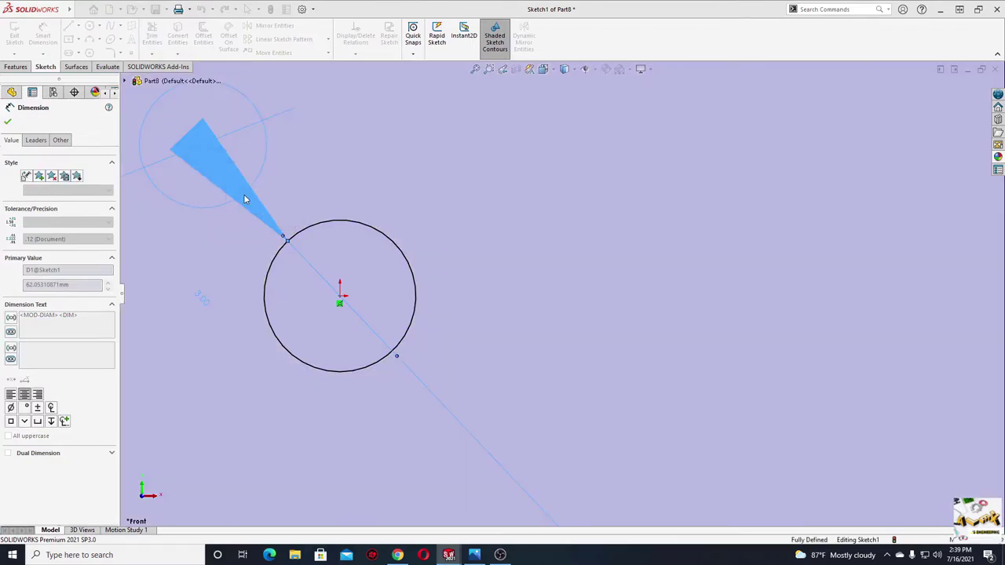
key("Escape")
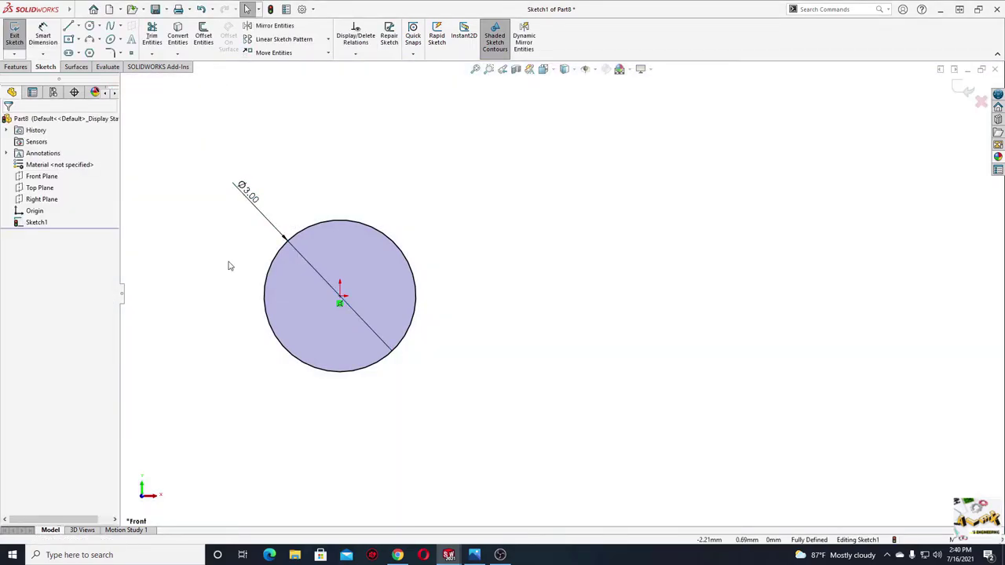
left_click(17, 67)
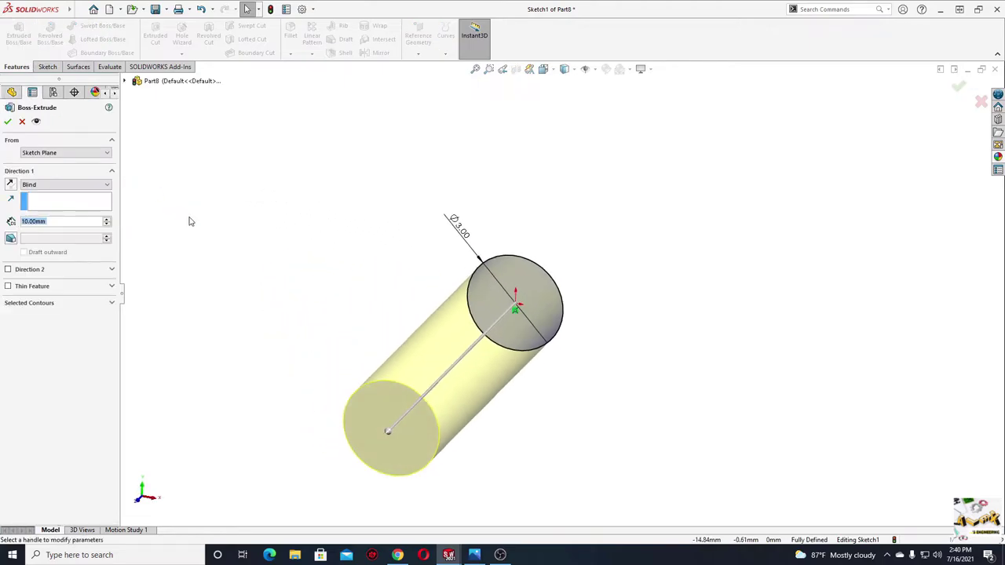
Extrude the 3 mm circle 12 mm into a cylinder, then sketch on its end face
middle_click_drag(246, 283, 234, 309)
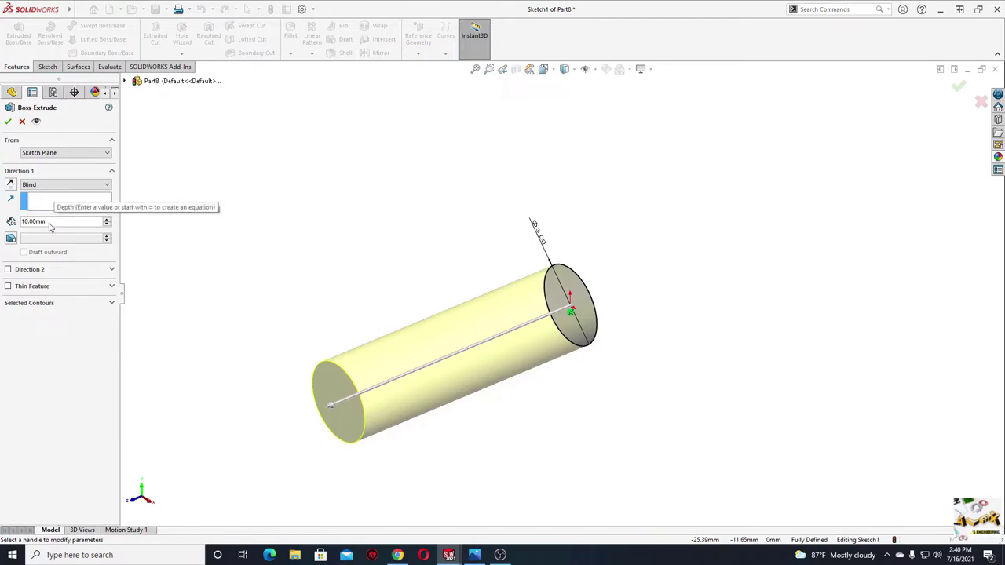
double_click(49, 223)
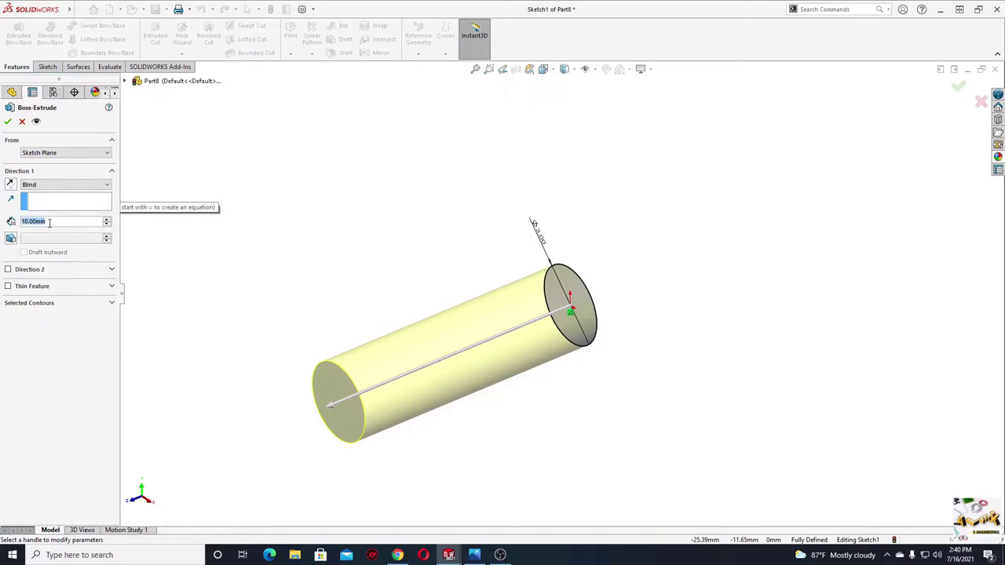
type("12")
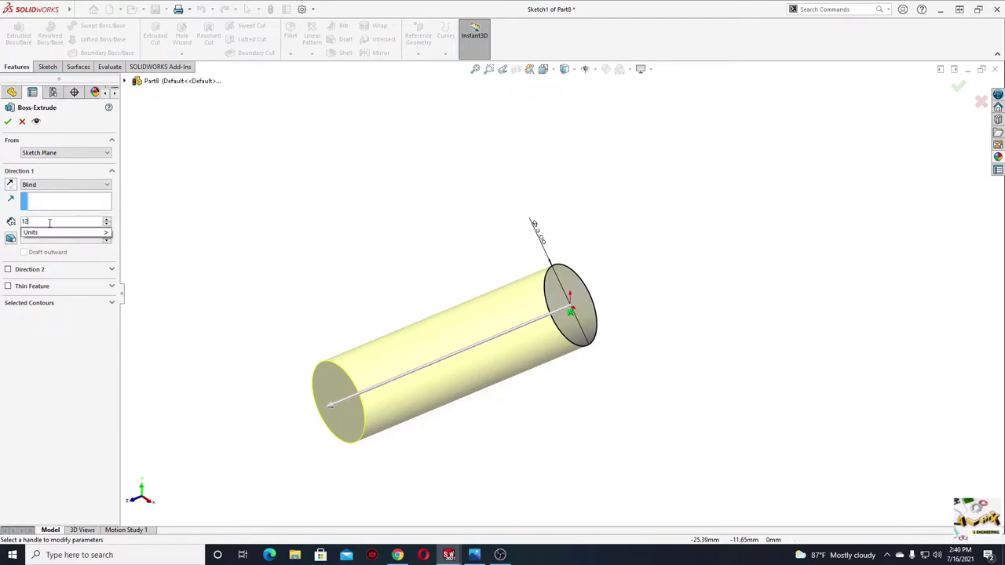
key("Return")
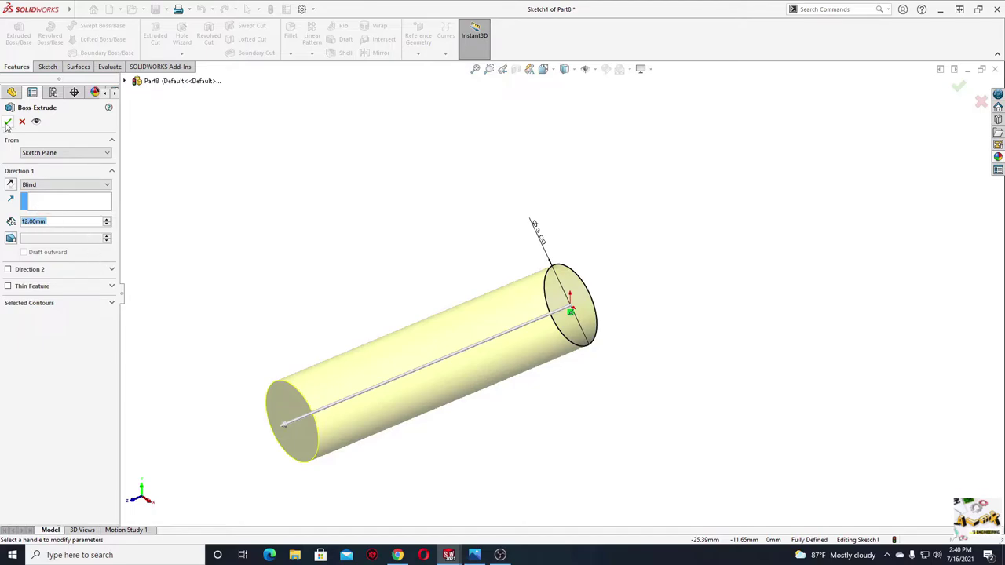
left_click(7, 123)
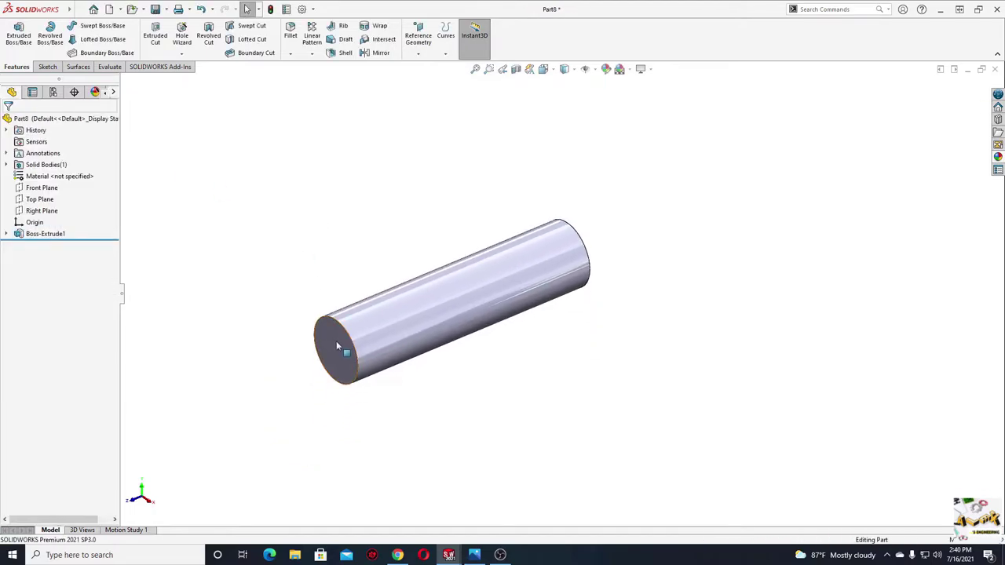
left_click(336, 346)
left_click(386, 310)
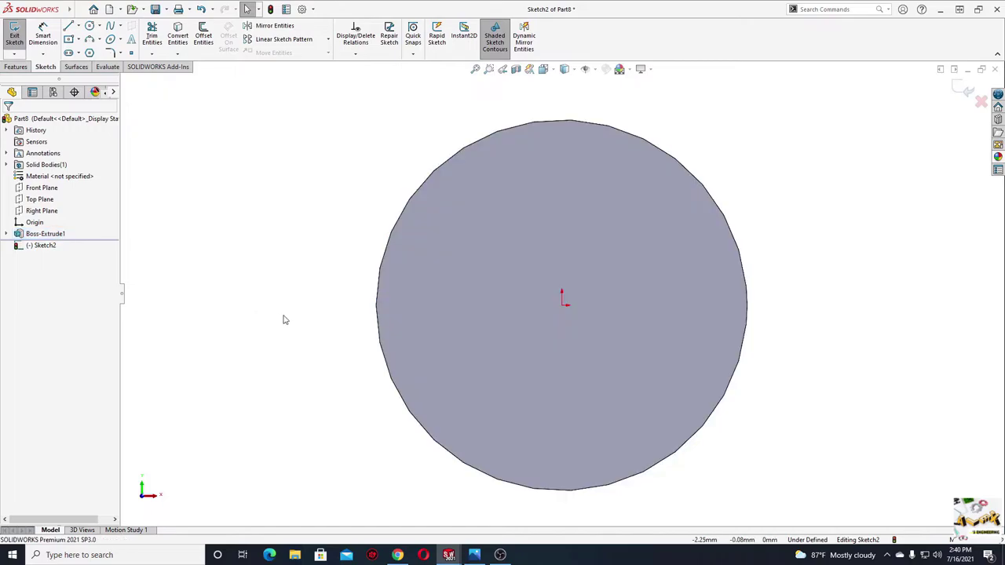
Draw a thin centre rectangle at the origin spanning the end face
scroll(285, 320, "up", 5)
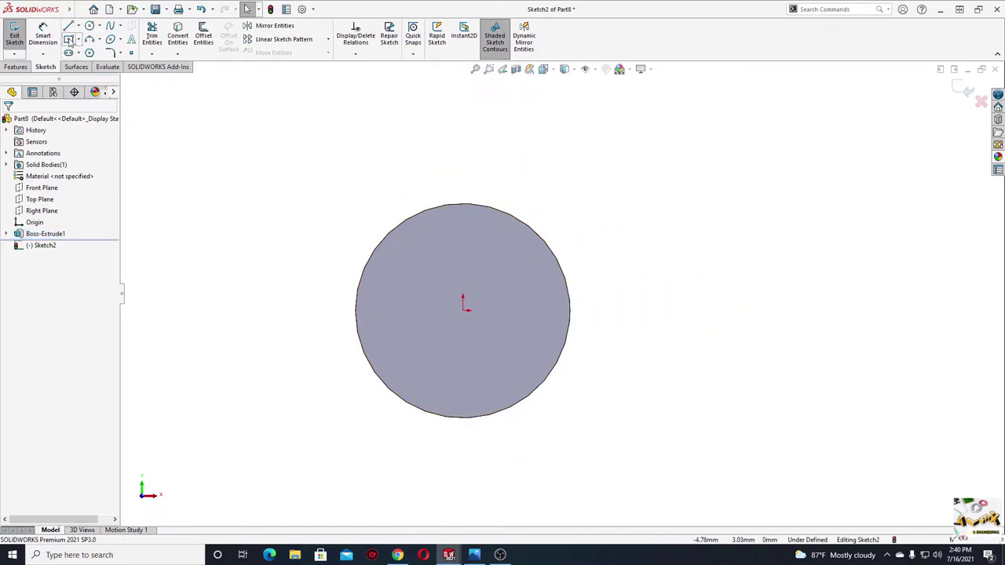
left_click(69, 41)
left_click(463, 311)
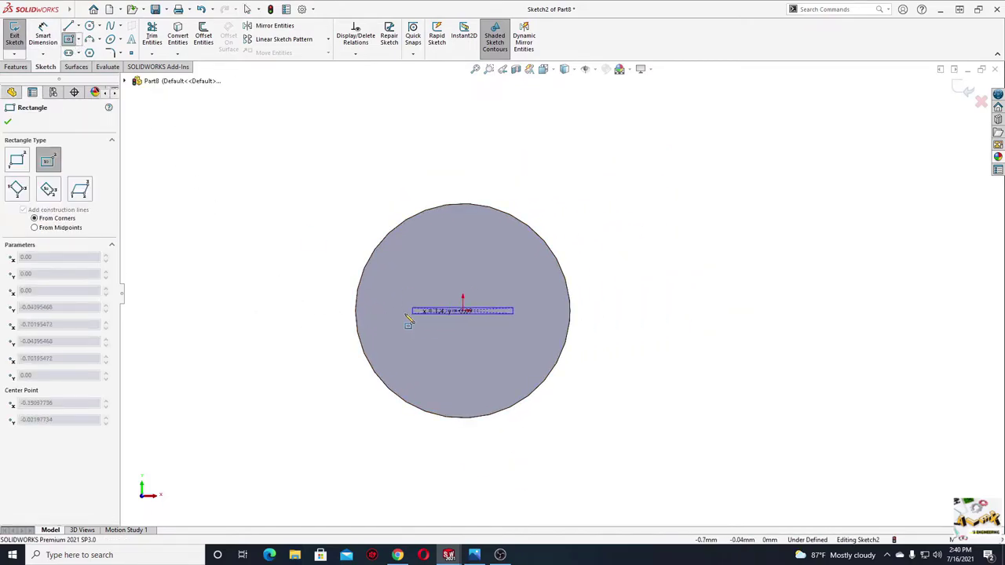
left_click(328, 320)
right_click(251, 318)
left_click(275, 322)
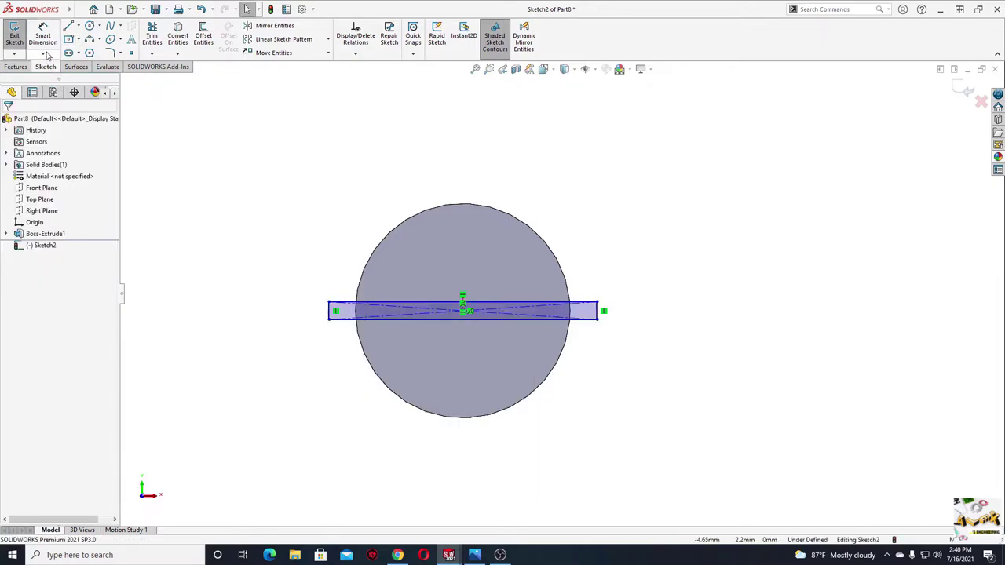
Dimension the rectangle 0.10 mm high and 3.74 mm wide
left_click(328, 316)
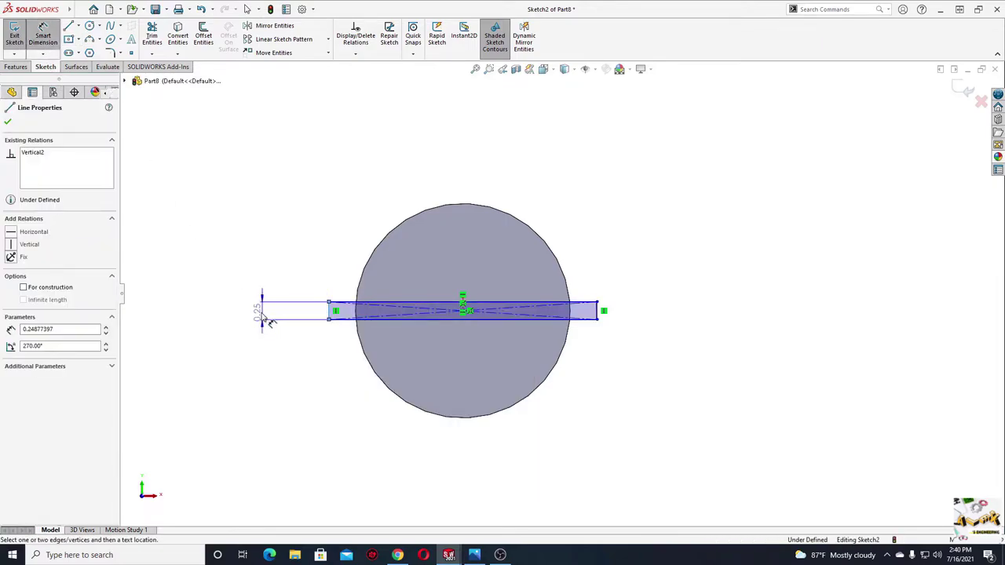
left_click(259, 312)
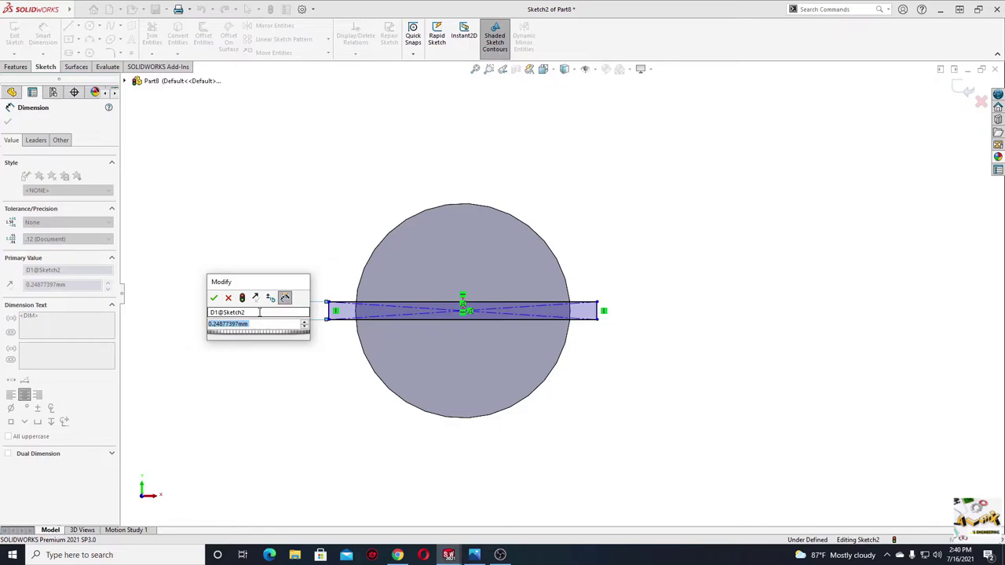
type("0.1")
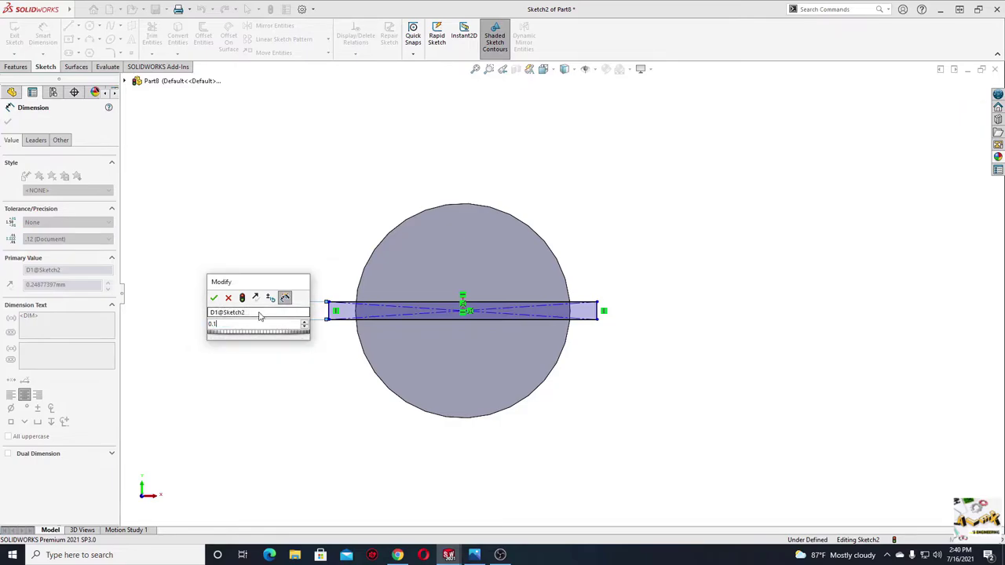
key("Return")
scroll(415, 314, "down", 3)
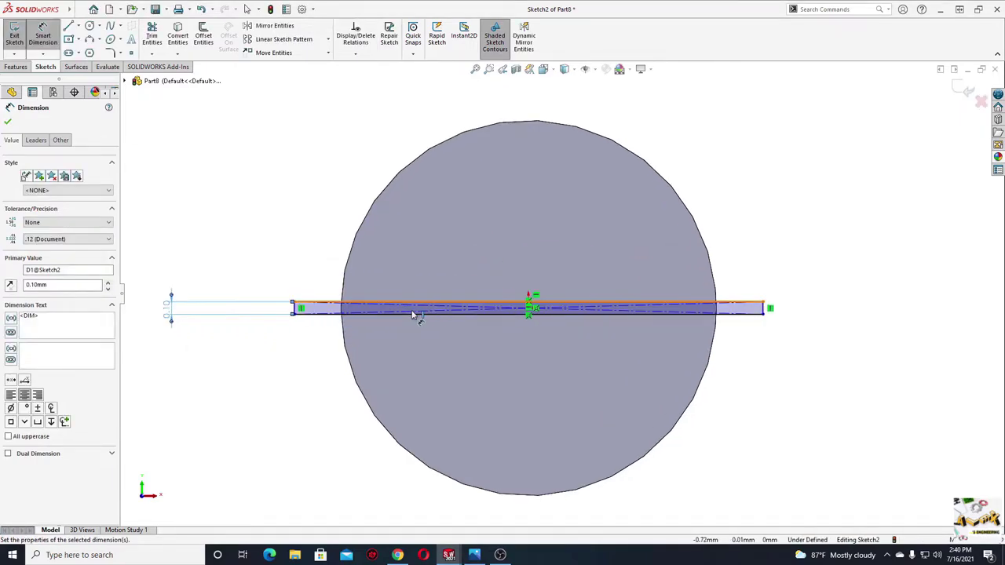
scroll(377, 301, "down", 1)
left_click(380, 302)
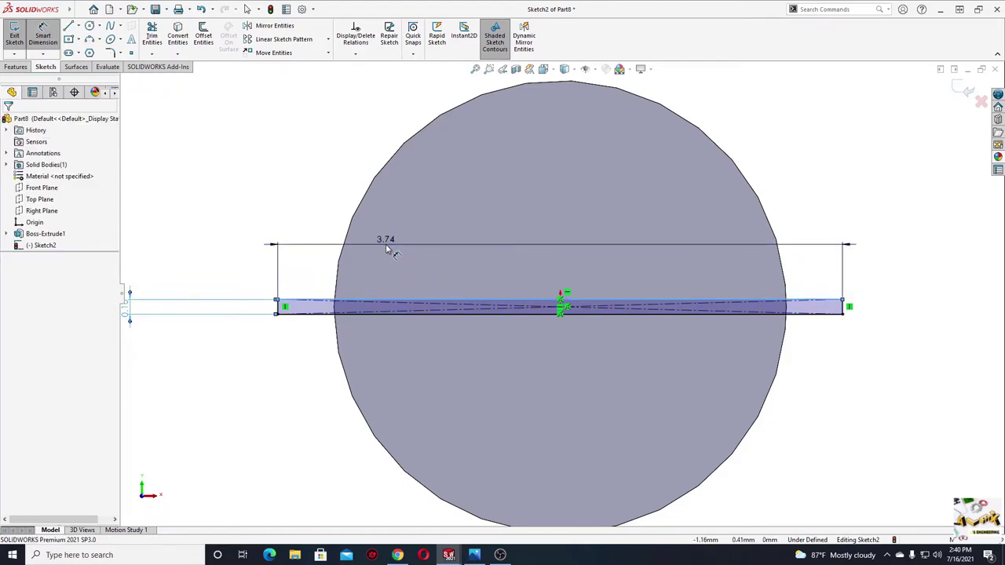
left_click(386, 243)
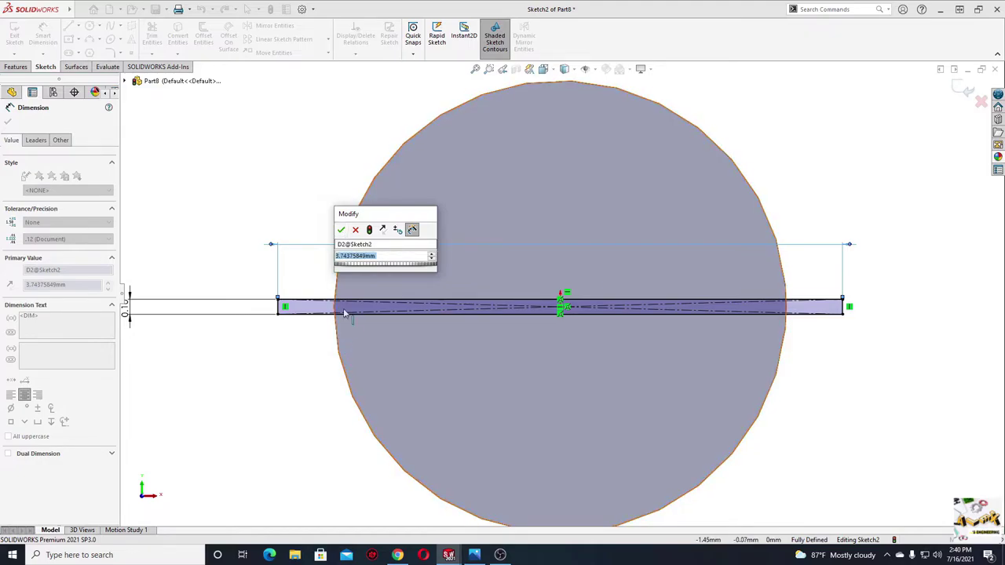
left_click(341, 230)
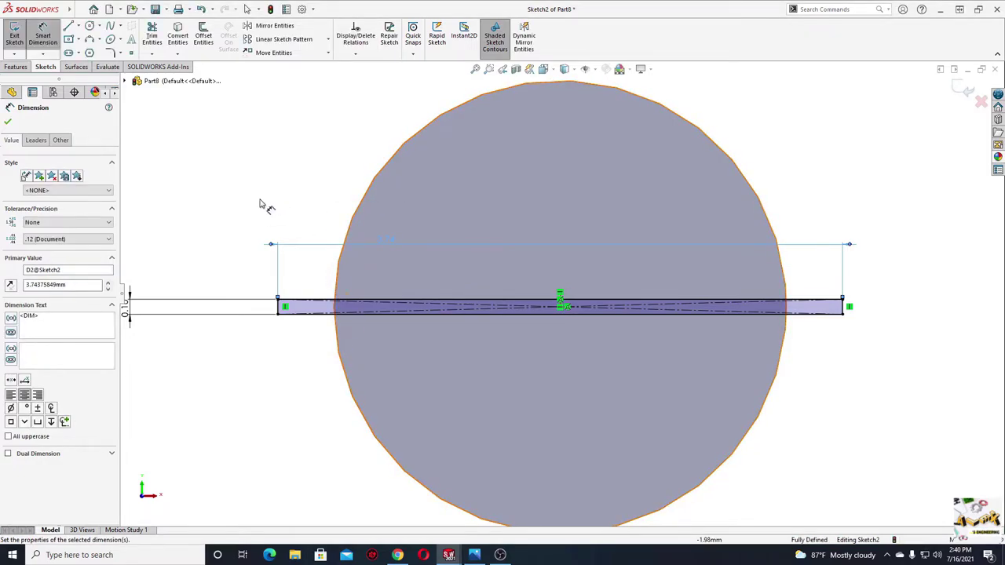
right_click(255, 206)
left_click(271, 237)
Cut the slot sketch Through All along the pin, keeping all resulting bodies
left_click(20, 68)
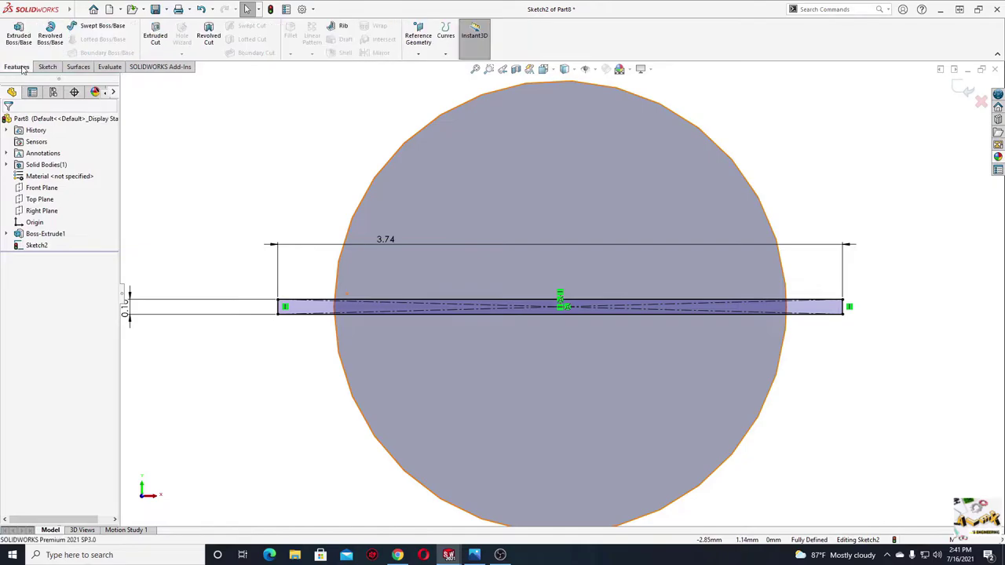
left_click(155, 36)
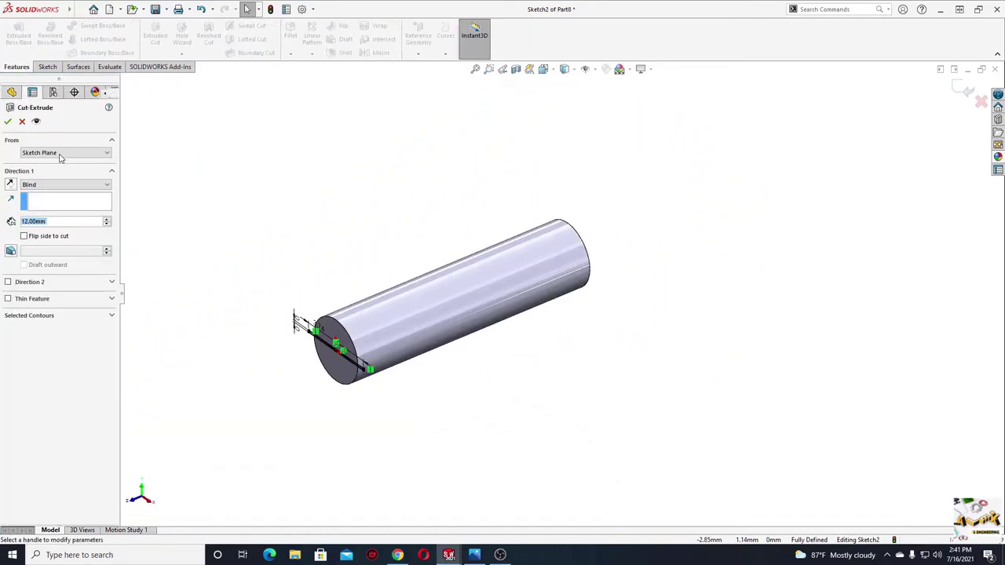
left_click(55, 187)
left_click(43, 194)
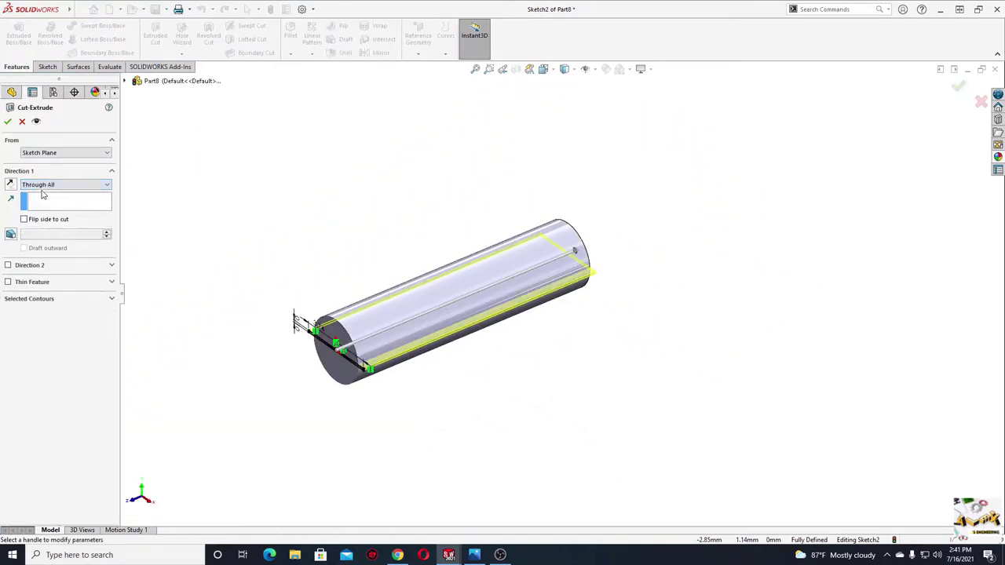
left_click(8, 122)
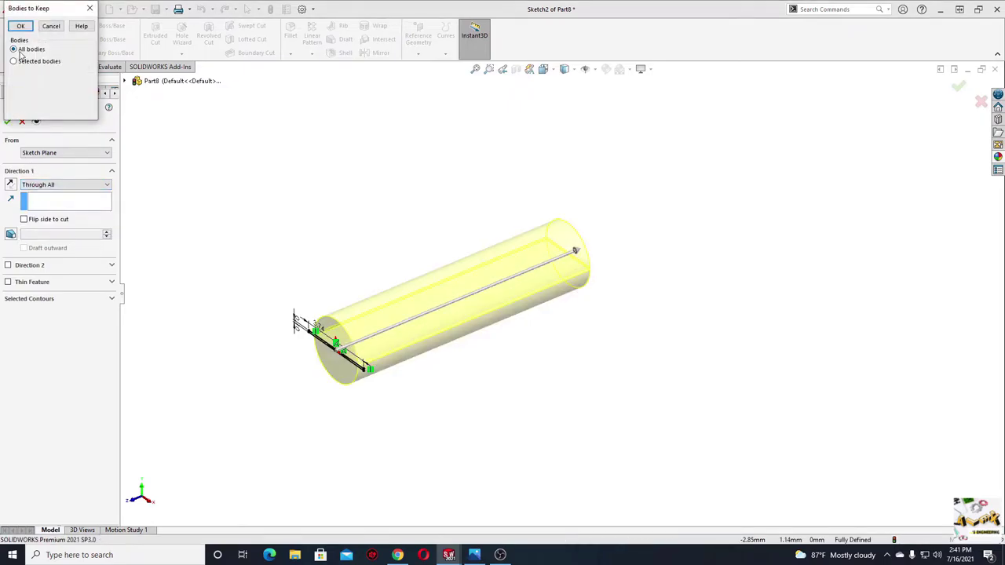
left_click(20, 27)
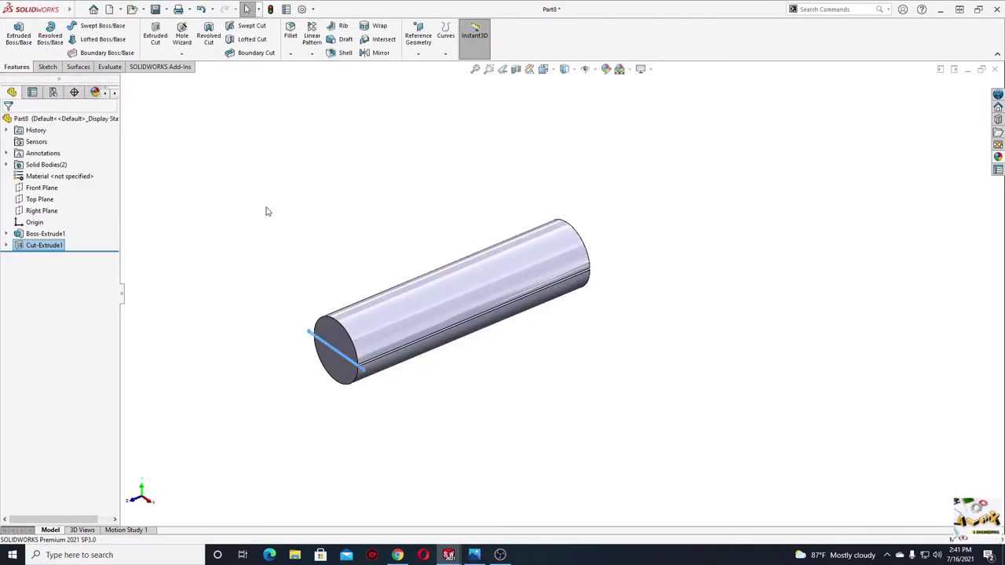
mouse_move(259, 319)
middle_mouse_down()
mouse_move(254, 205)
mouse_move(264, 231)
mouse_move(241, 256)
mouse_move(243, 220)
mouse_move(268, 263)
middle_mouse_up()
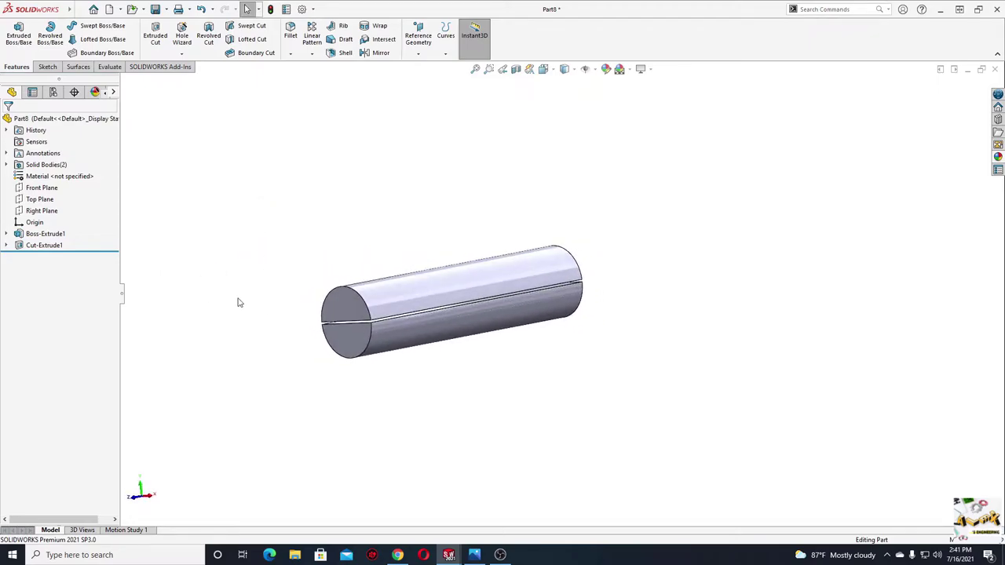
Start a sketch on the Right Plane and centre the view on the cylinder's end
left_click(46, 211)
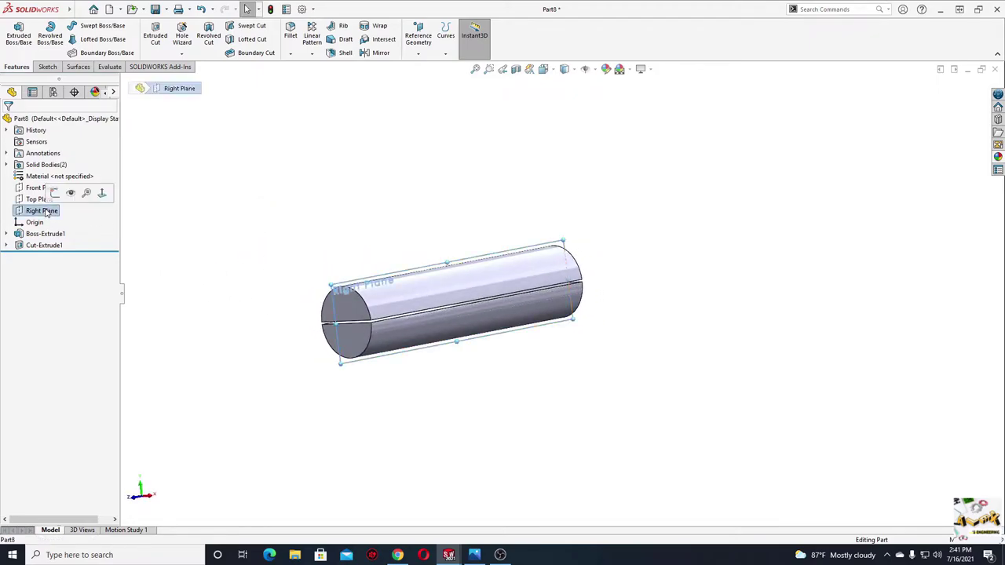
left_click(70, 190)
left_click(201, 256)
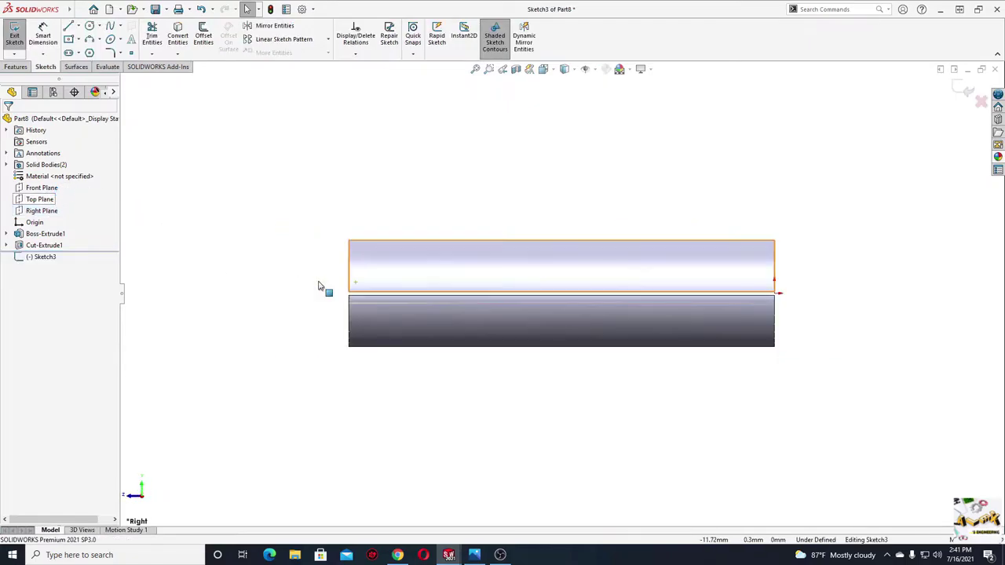
middle_click_drag(325, 288, 343, 343, "ctrl")
scroll(440, 329, "down", 2)
middle_click_drag(531, 318, 470, 328, "ctrl")
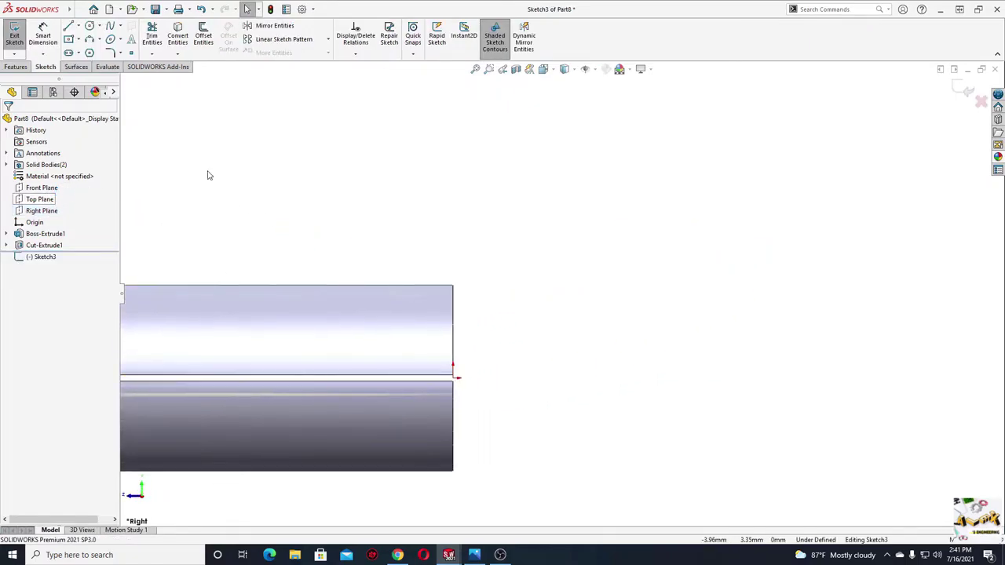
Draw a three-point arc curving upward from the cylinder's end edge
left_click(92, 40)
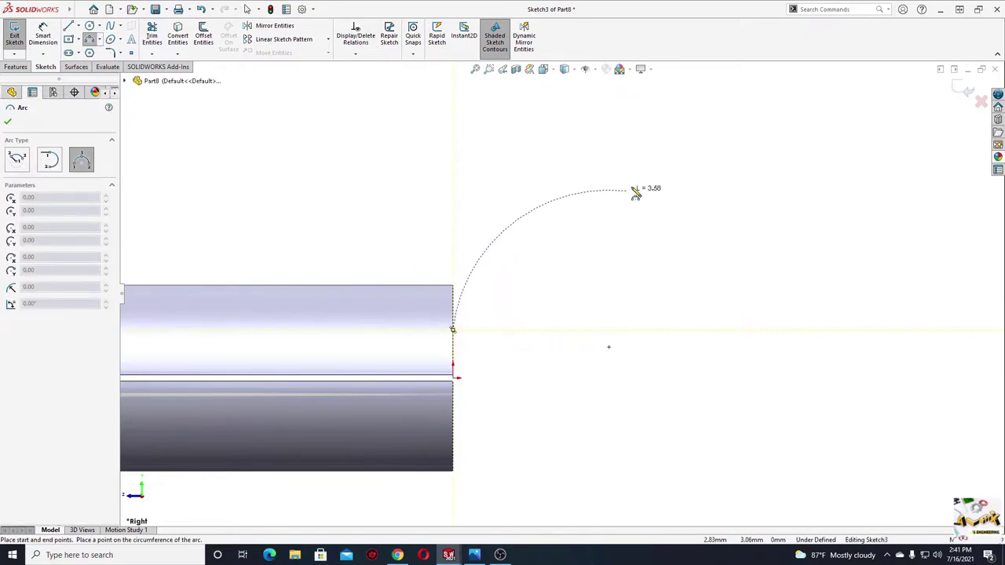
left_click_drag(453, 334, 704, 162)
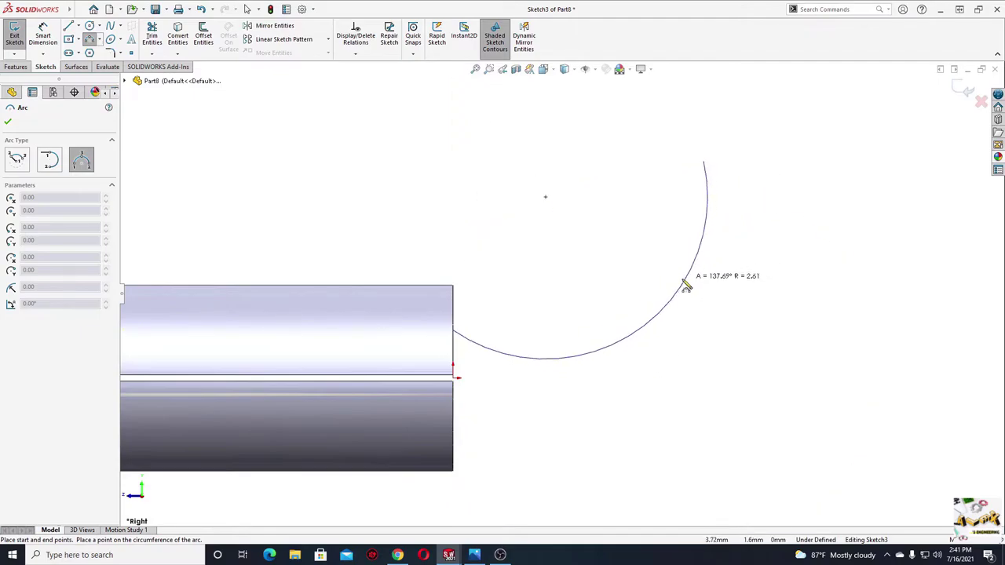
left_click(651, 251)
key("Escape")
scroll(561, 224, "up", 3)
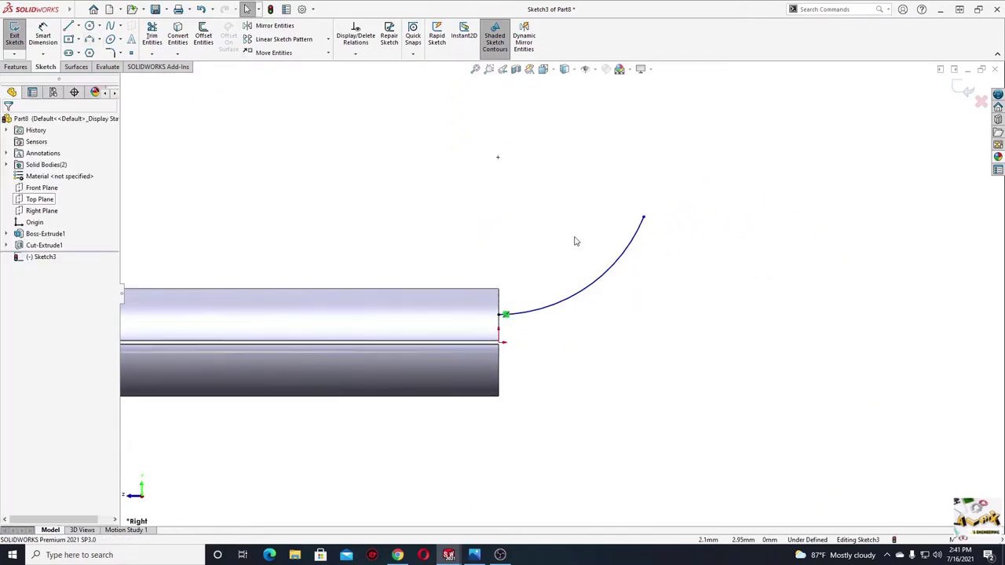
middle_click_drag(574, 240, 610, 249, "ctrl")
left_click(47, 35)
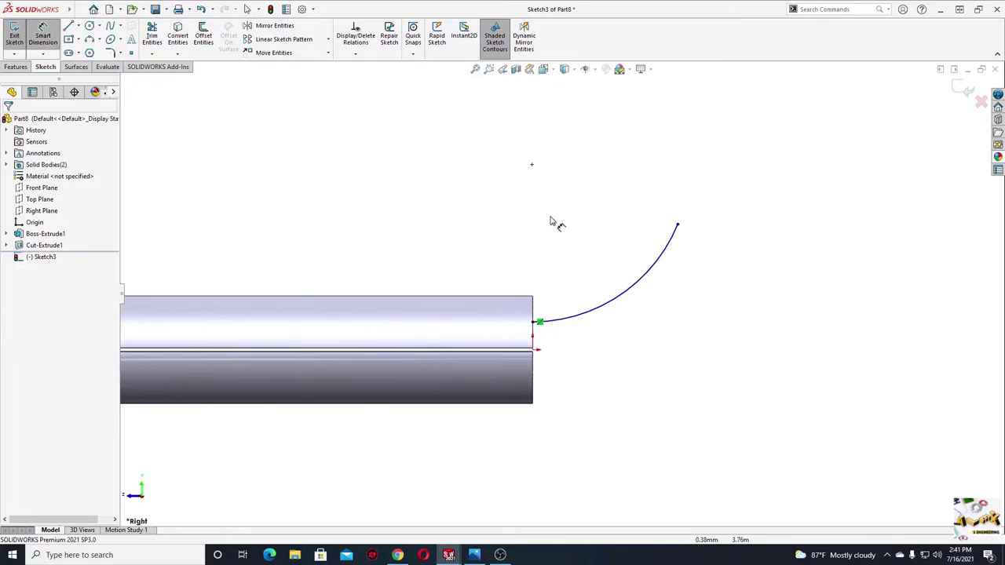
Dimension the arc to radius 5 and its endpoint 5 mm horizontally from the cylinder's end corner
left_click(643, 279)
left_click(603, 245)
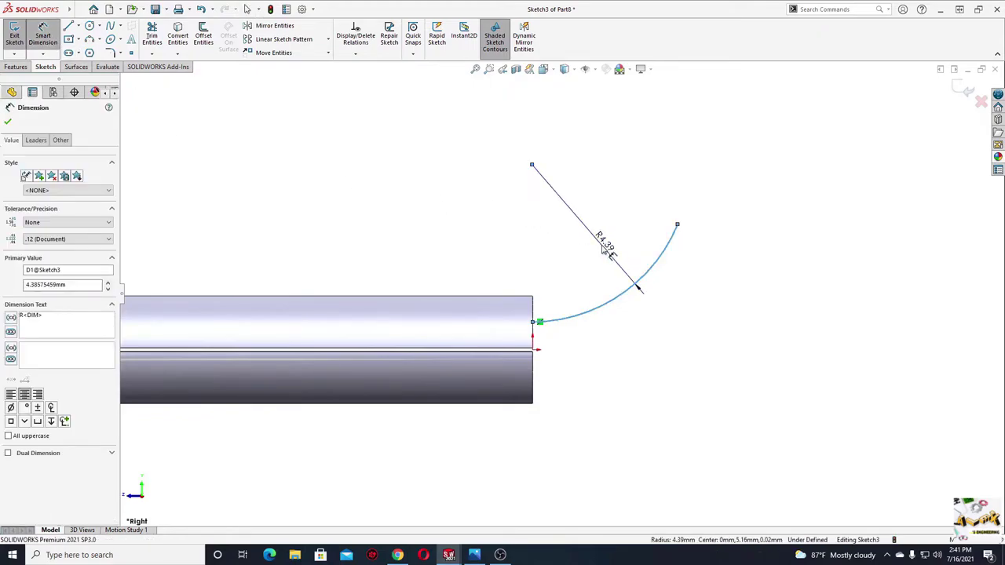
type("5")
key("Return")
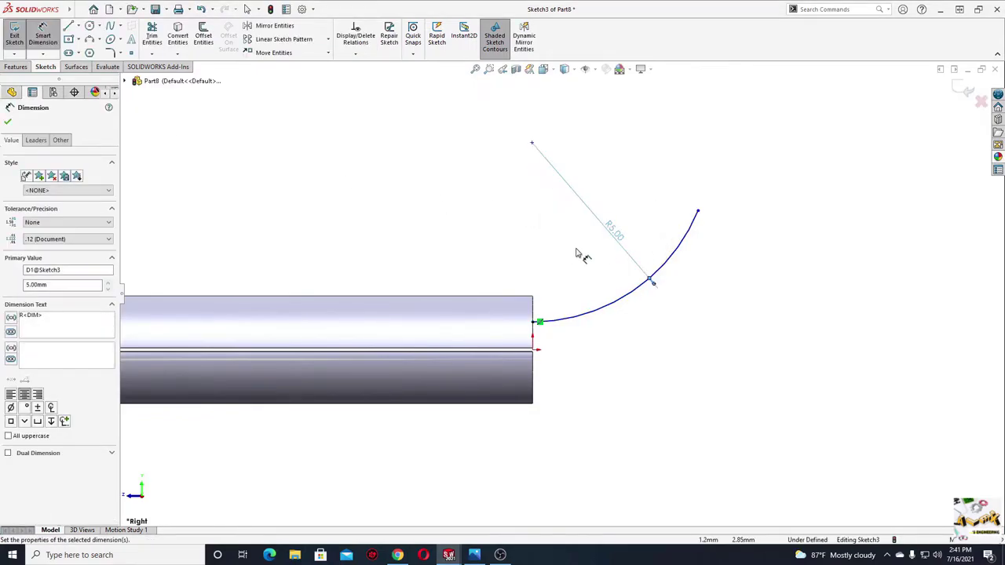
left_click(698, 212)
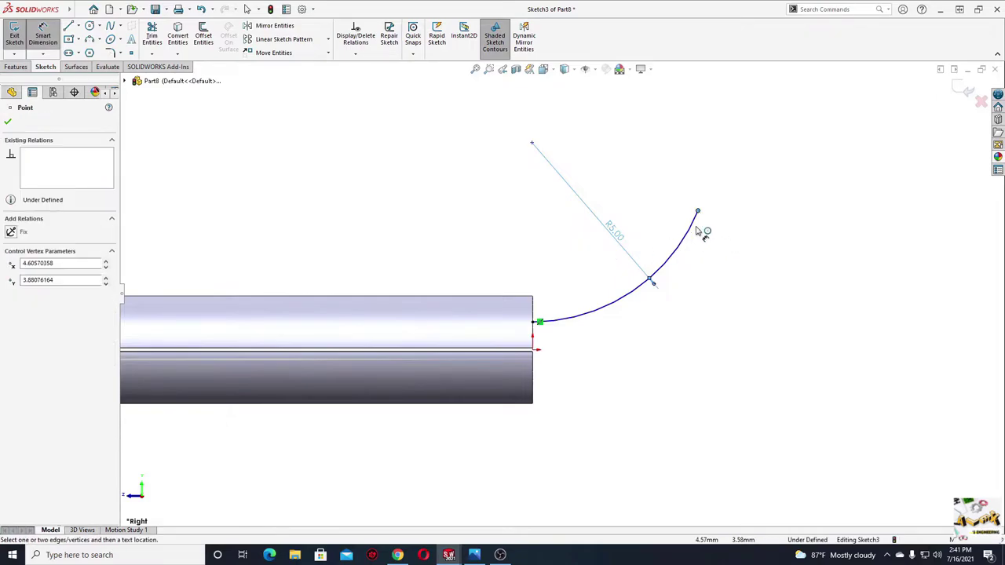
left_click(534, 351)
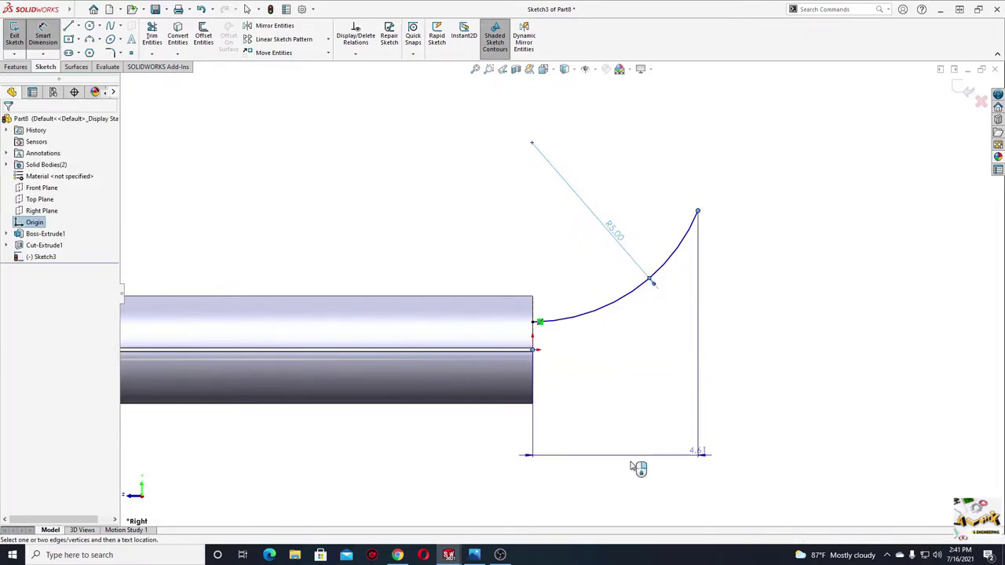
left_click(612, 488)
left_click(612, 488)
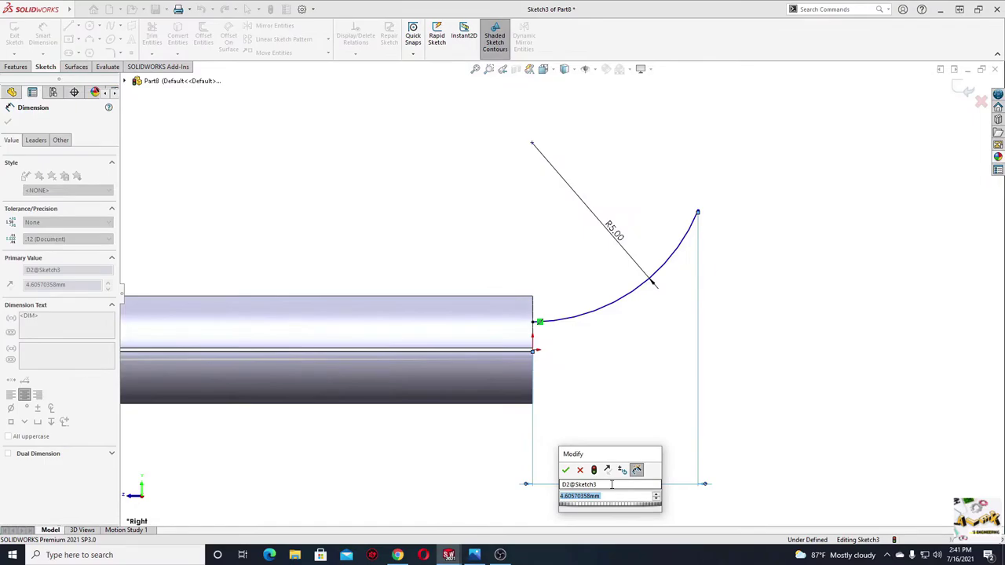
type("5")
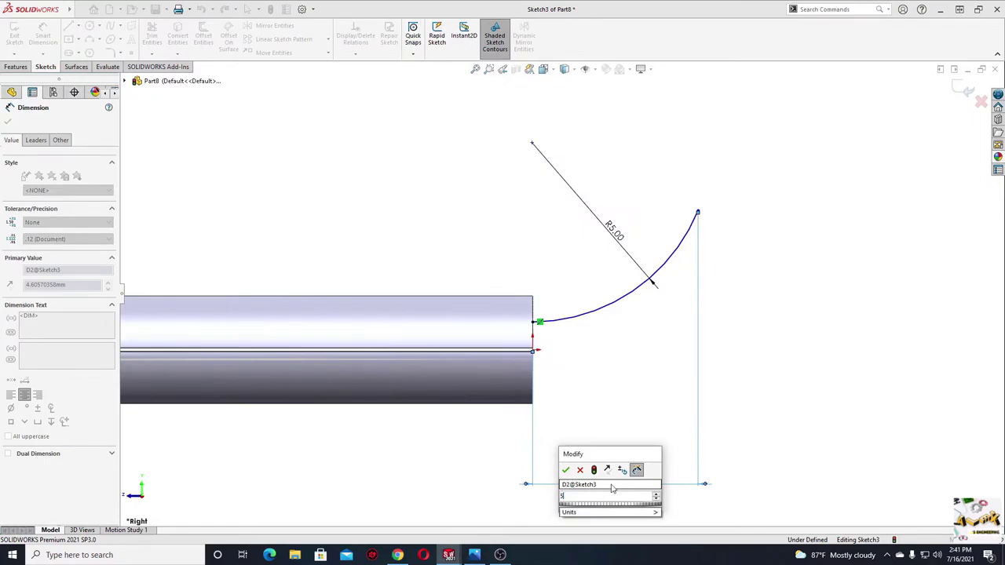
key("Return")
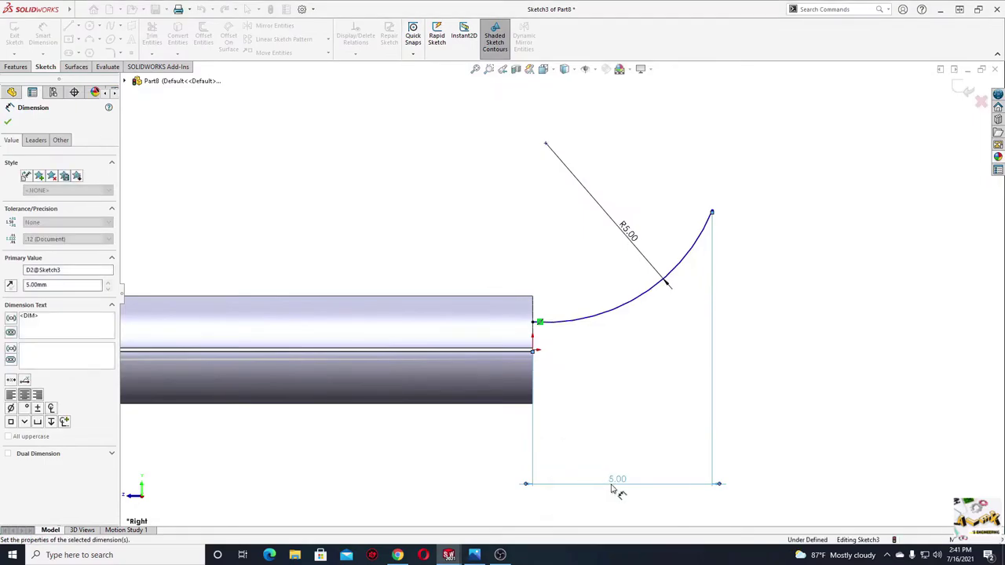
key("z")
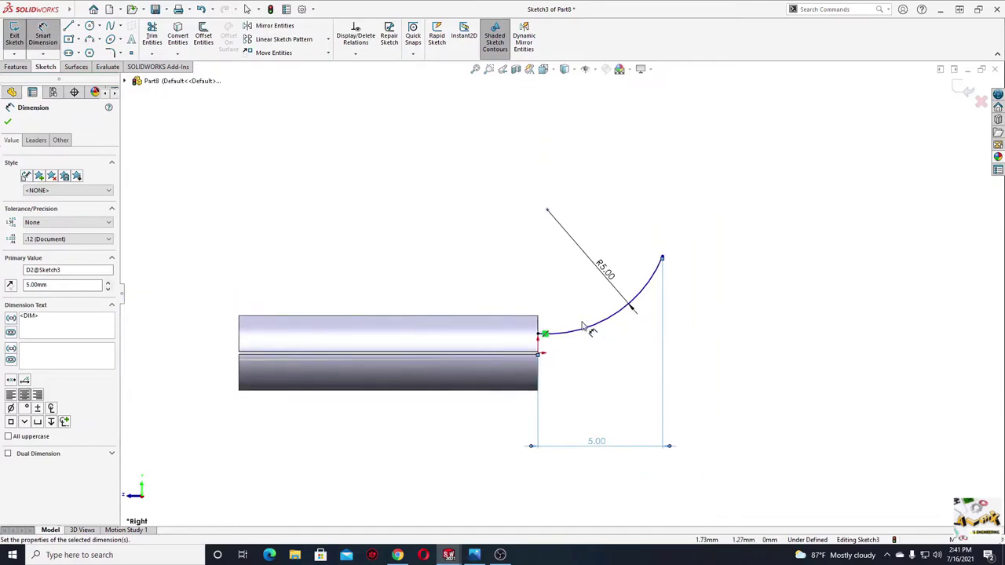
Attempt a vertical height for the arc centre, dismiss the invalid-geometry warning, and delete the 5.76 dimension
left_click(548, 211)
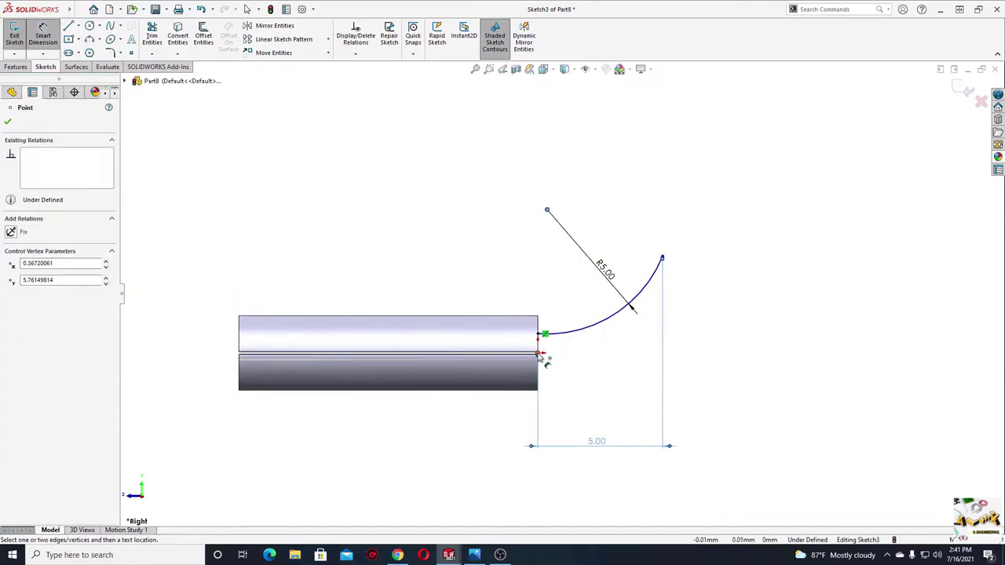
left_click(538, 355)
left_click(377, 260)
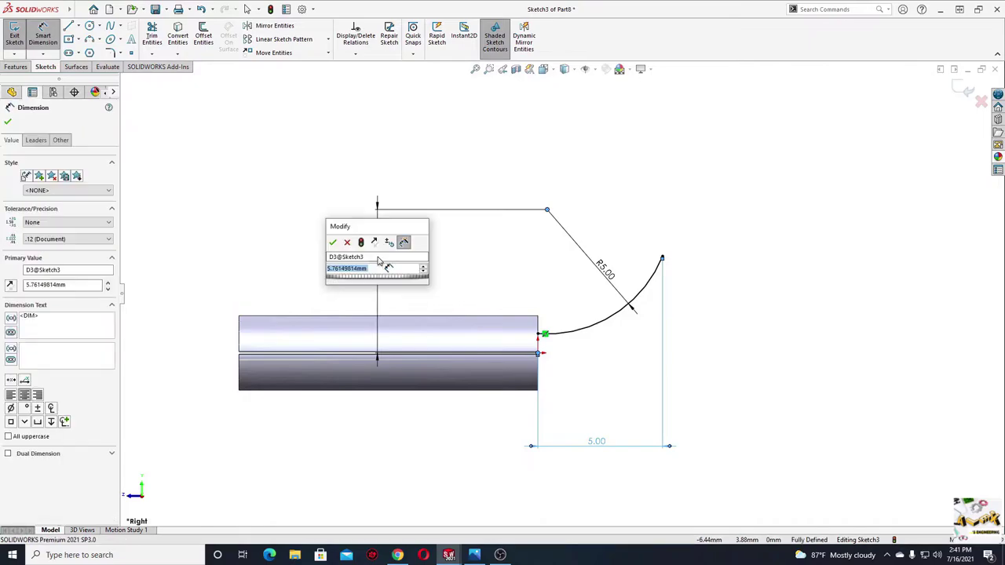
type("6")
key("Return")
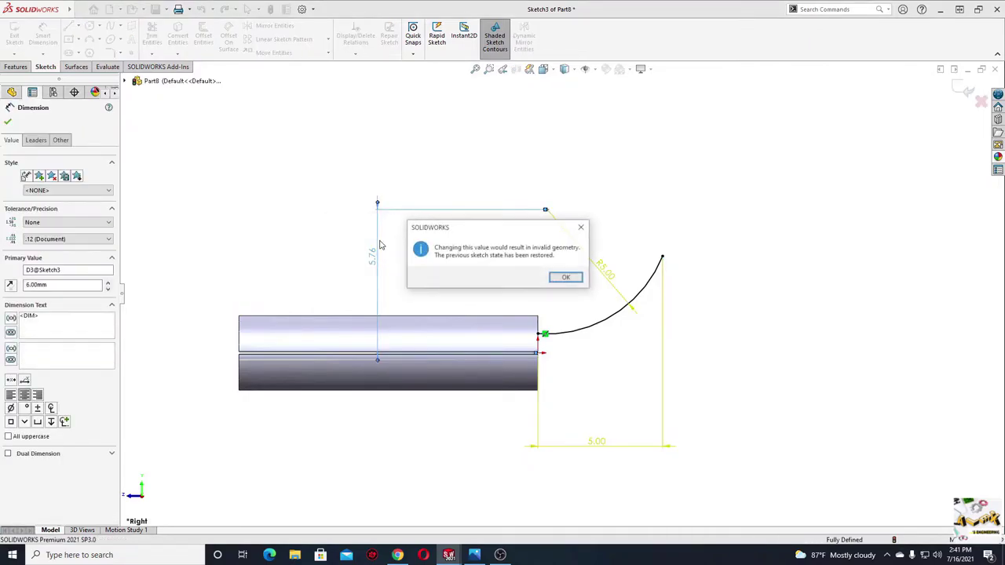
left_click(562, 275)
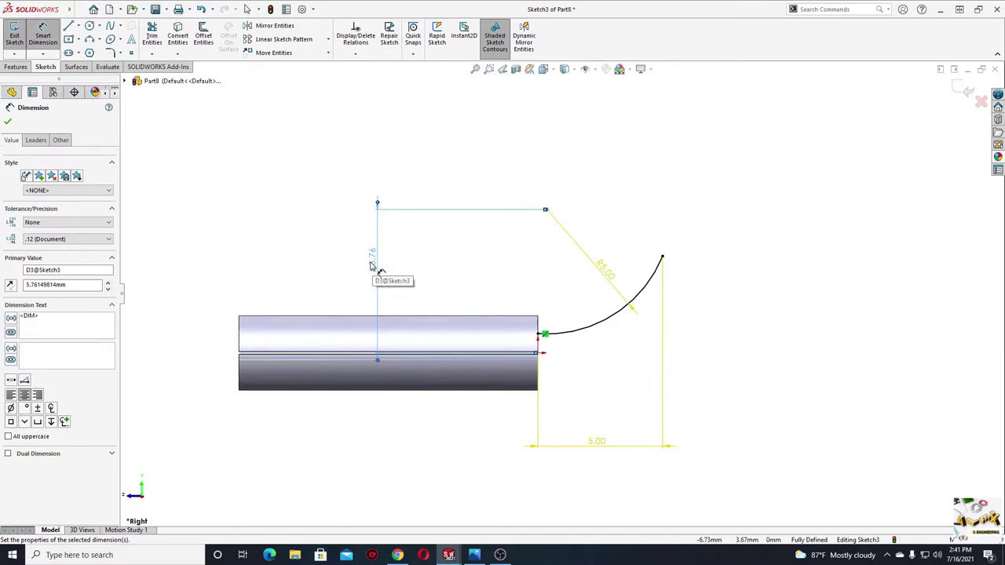
right_click(518, 283)
left_click(550, 307)
scroll(691, 286, "down", 1)
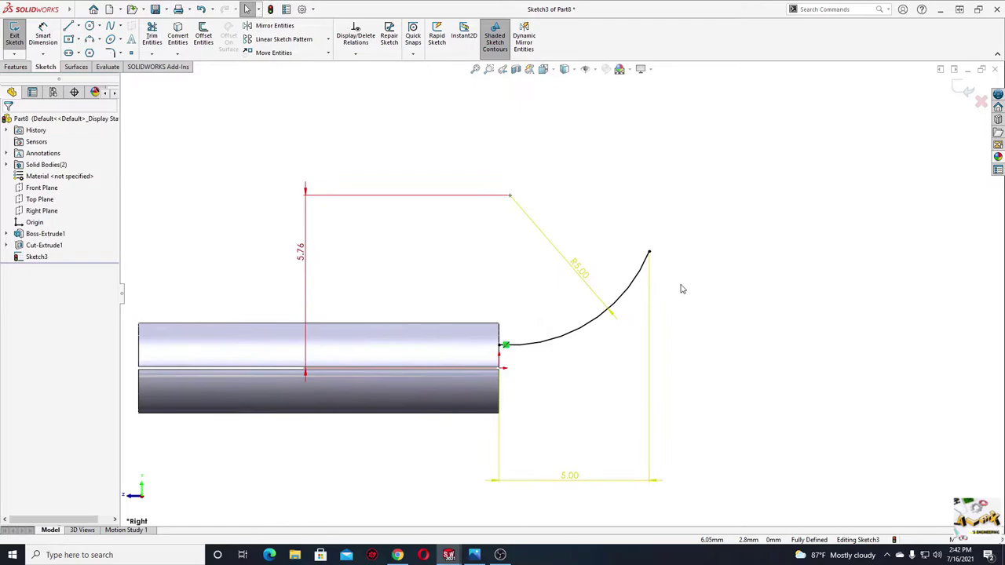
right_click(304, 261)
left_click(346, 381)
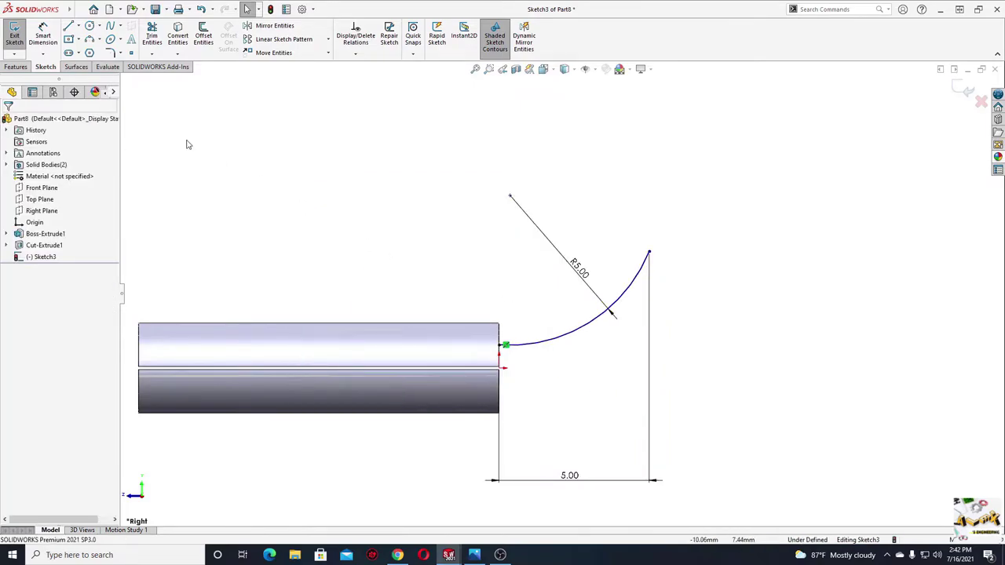
Re-dimension the arc centre's height as 5.76 from the cylinder's end corner
left_click(43, 39)
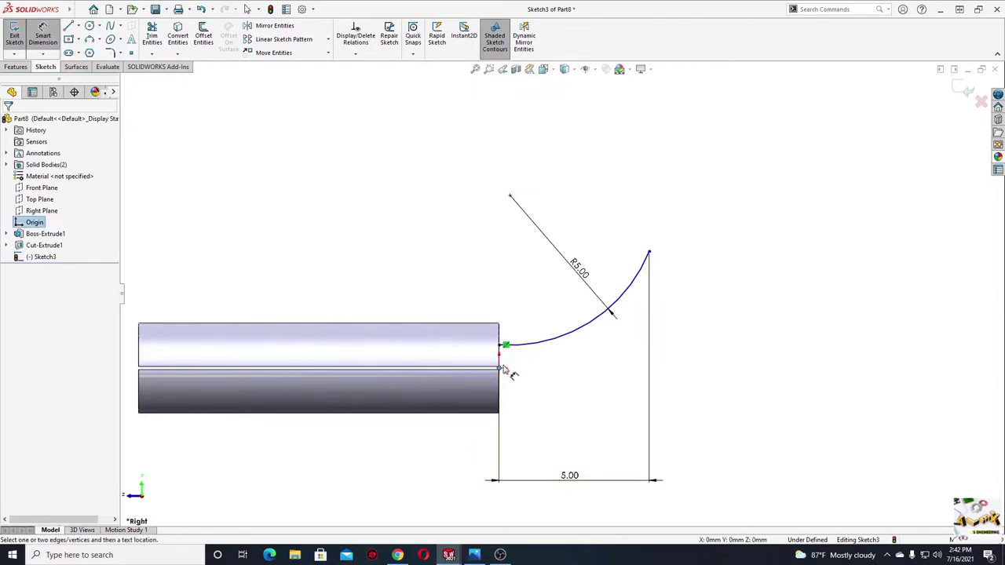
left_click(510, 201)
left_click(342, 374)
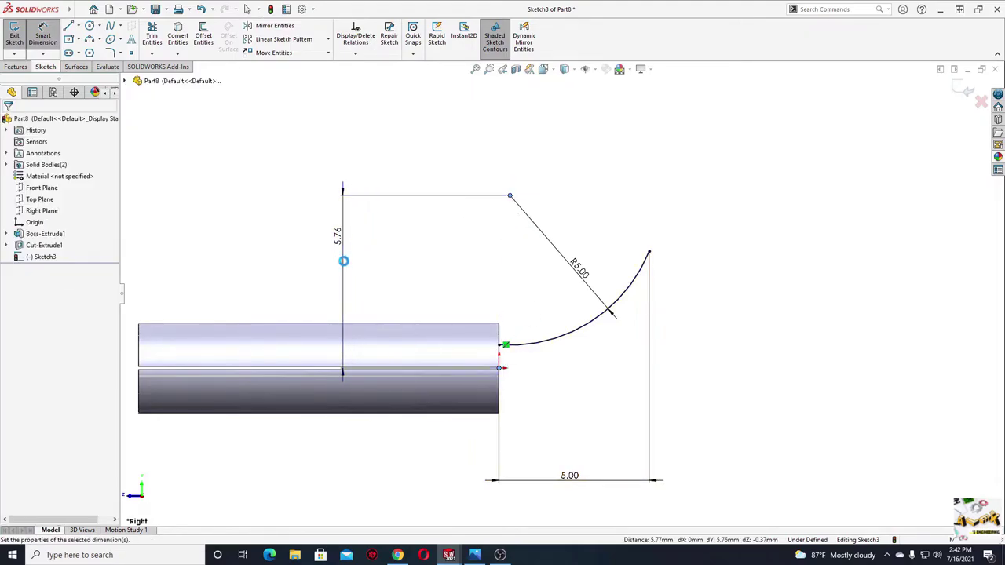
left_click(339, 252)
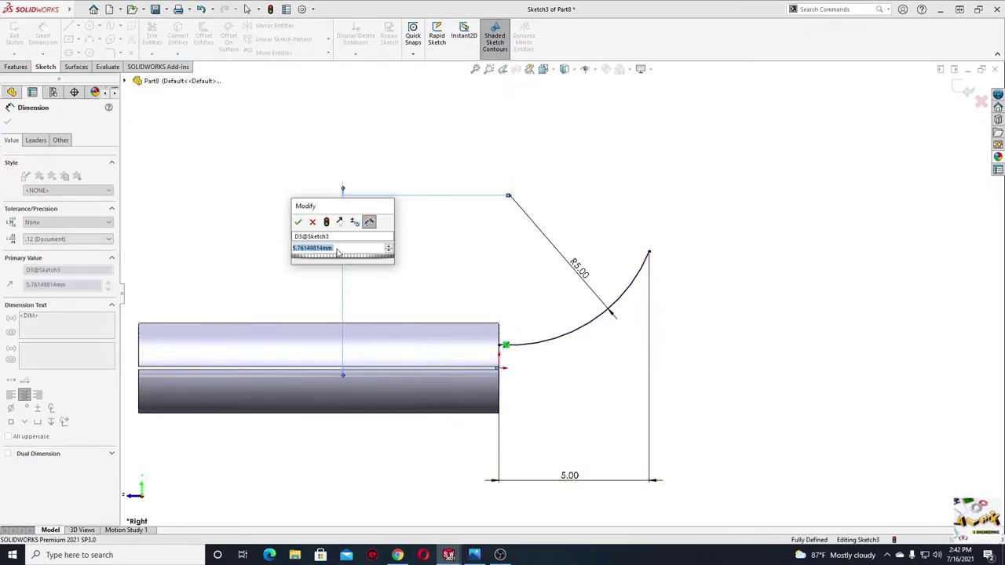
left_click(298, 223)
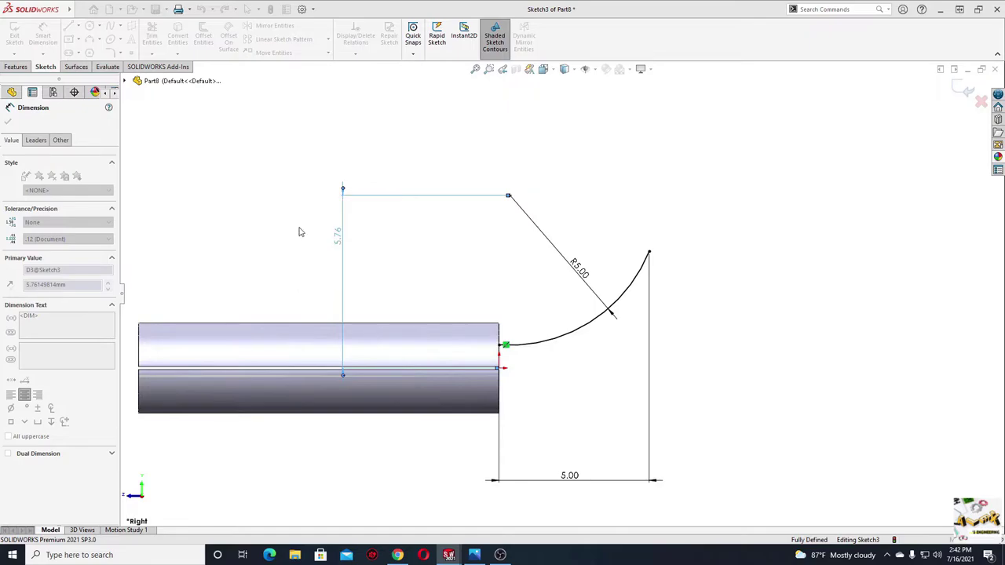
right_click(258, 239)
left_click(285, 270)
Exit the sketch and orbit the model to see the arc in 3D
scroll(427, 325, "up", 2)
scroll(548, 286, "down", 2)
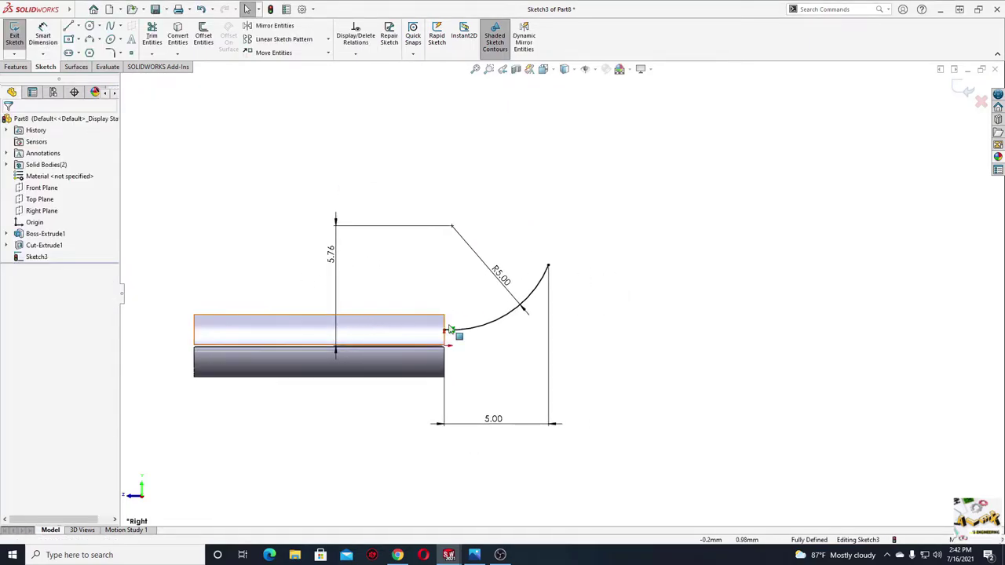
middle_click_drag(494, 308, 502, 308, "ctrl")
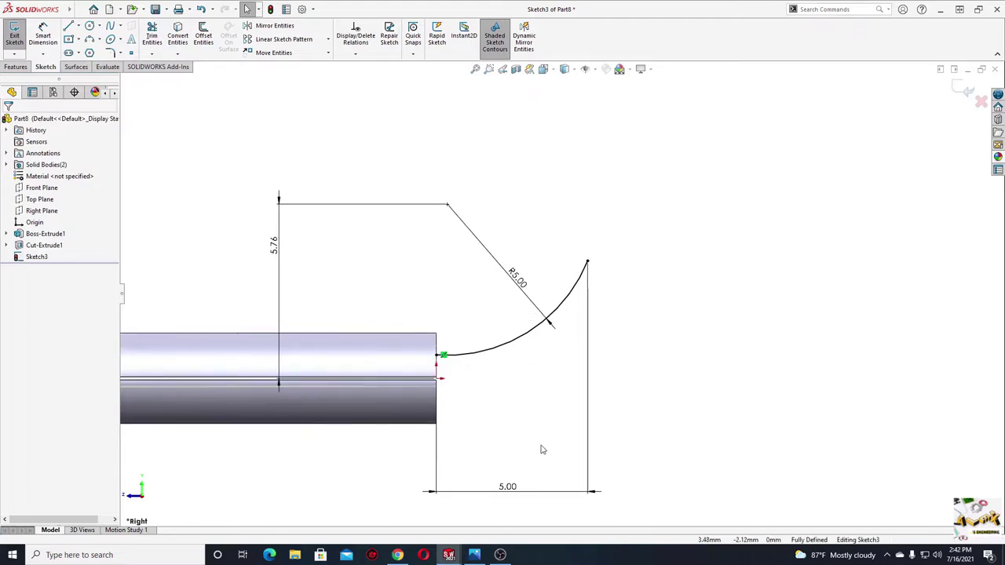
mouse_move(520, 338)
middle_mouse_down("ctrl")
mouse_move(668, 329)
mouse_move(572, 307)
middle_mouse_up("ctrl")
scroll(572, 307, "up", 1)
scroll(531, 343, "up", 2)
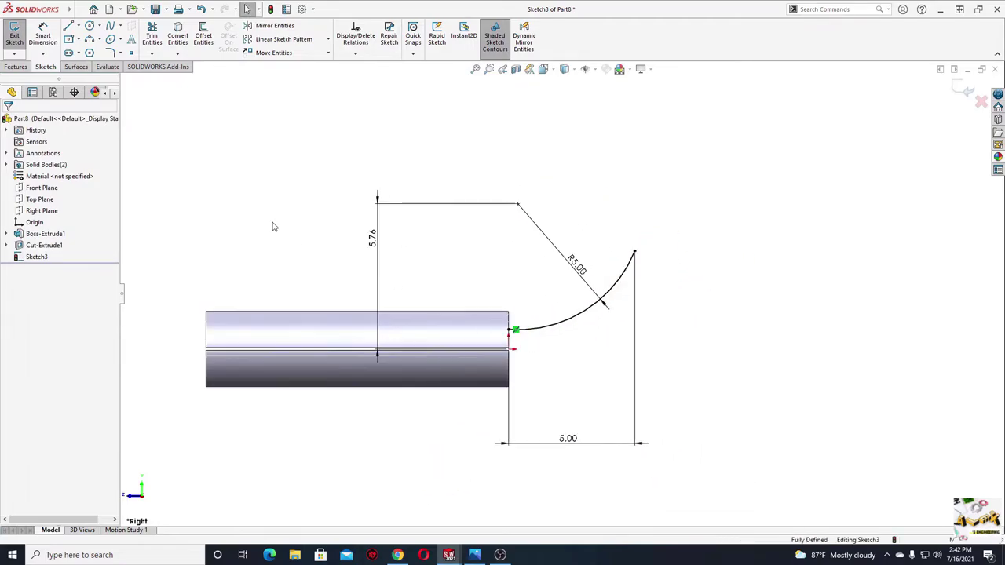
left_click(14, 36)
mouse_move(323, 233)
middle_mouse_down()
mouse_move(220, 227)
mouse_move(166, 238)
mouse_move(238, 220)
mouse_move(279, 232)
middle_mouse_up()
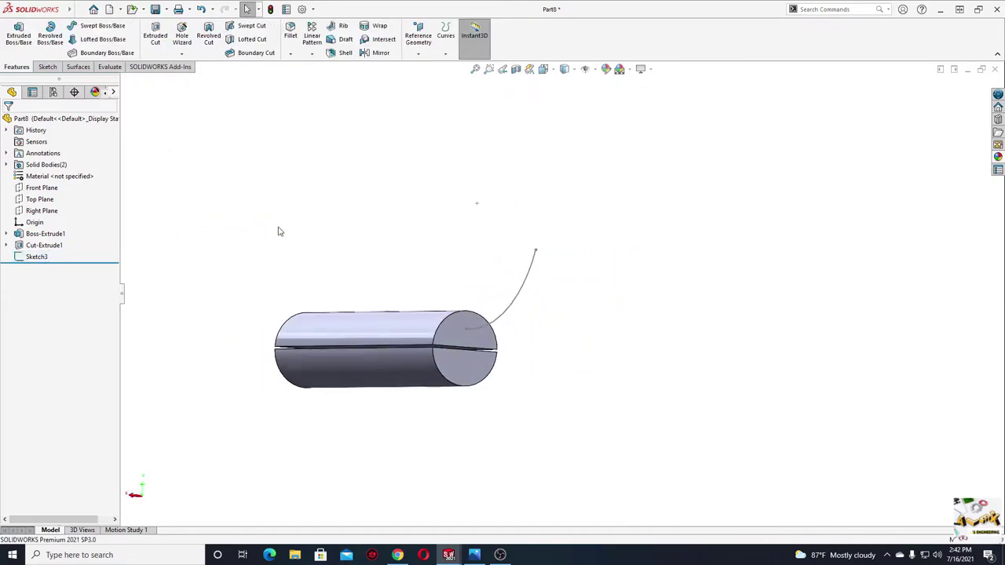
Sweep the upper half end face along Sketch3's arc to create the upward curved arm
left_click(98, 26)
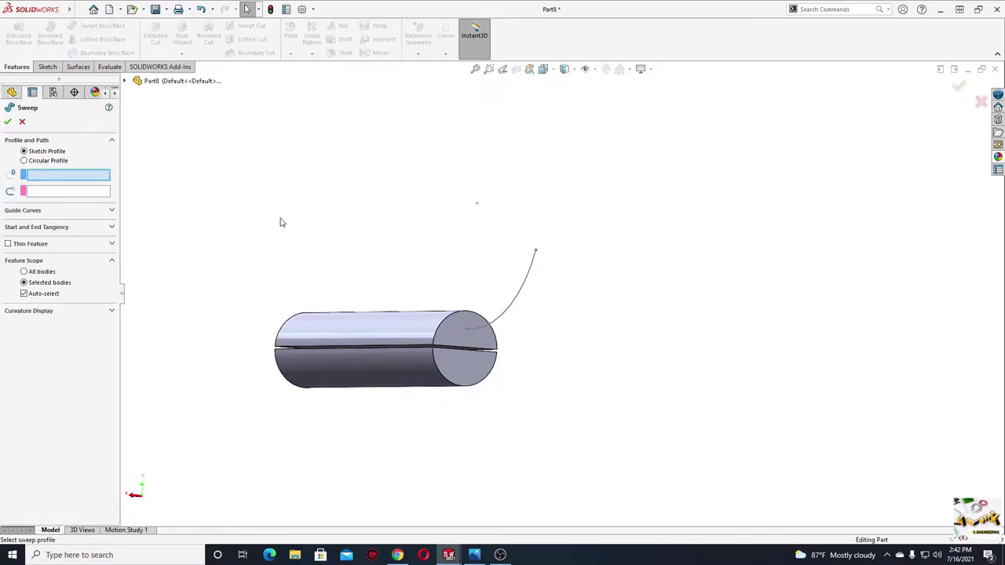
left_click(450, 336)
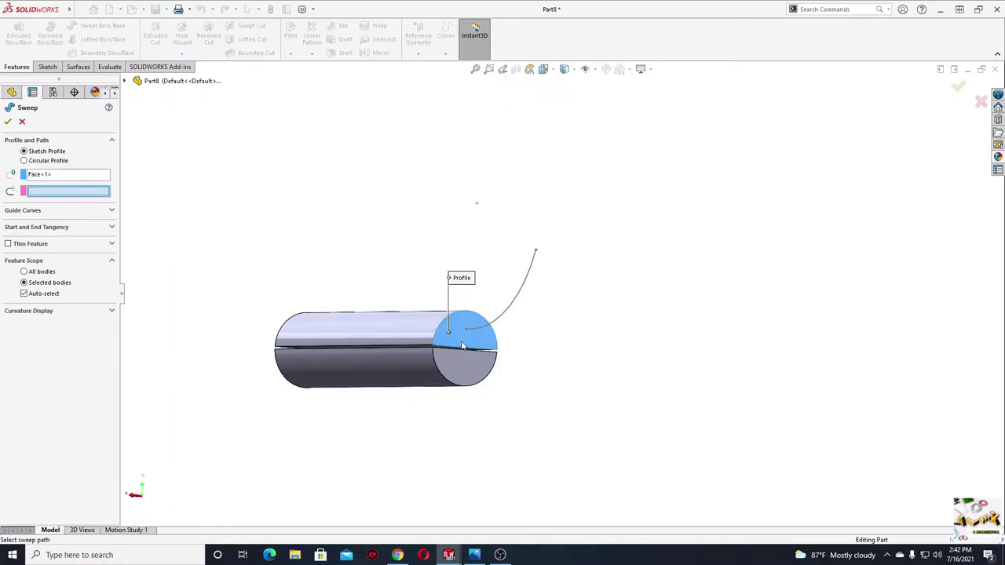
left_click(512, 306)
mouse_move(508, 307)
middle_mouse_down()
mouse_move(466, 373)
mouse_move(463, 357)
middle_mouse_up()
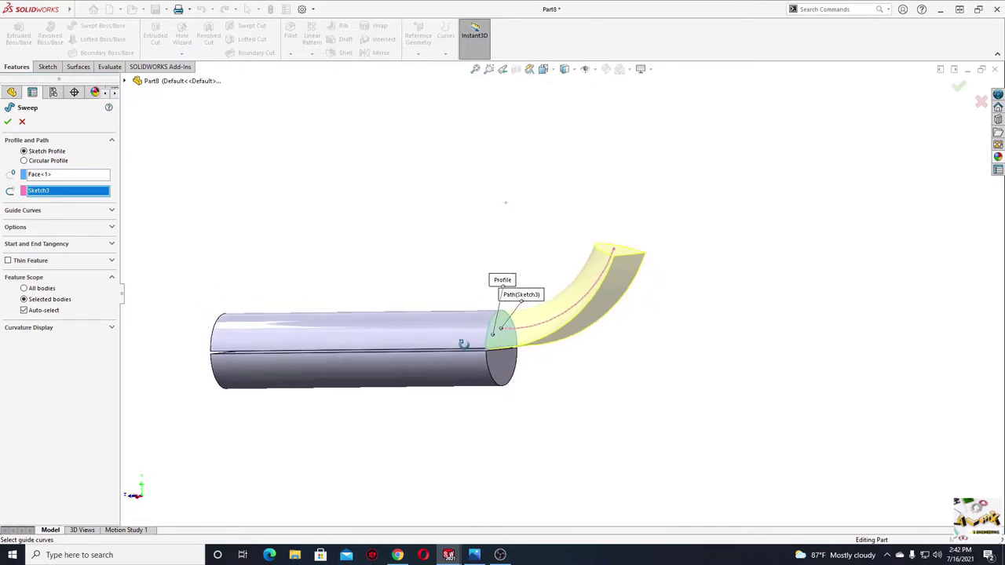
left_click(8, 124)
middle_click_drag(348, 277, 376, 306)
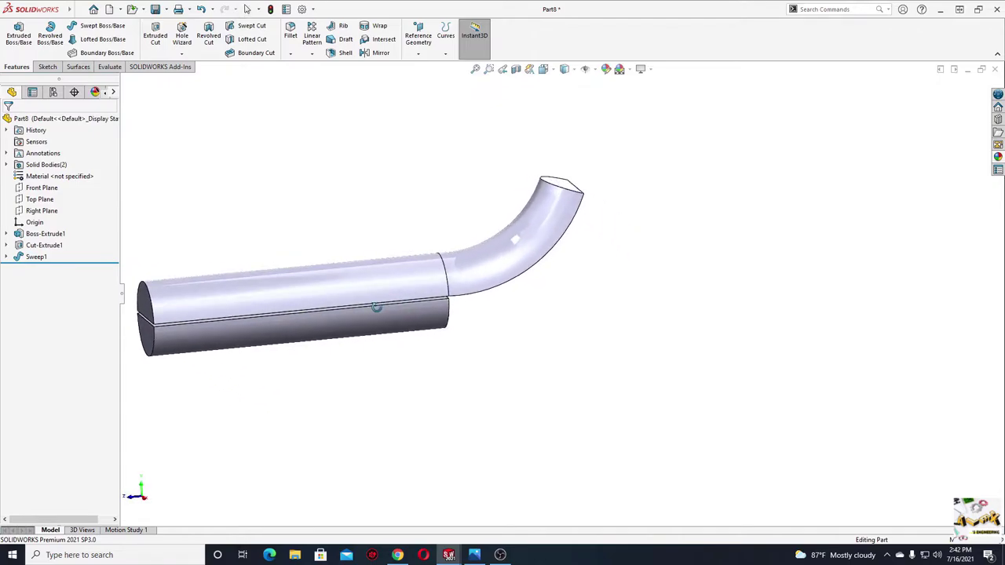
middle_click_drag(456, 332, 190, 270)
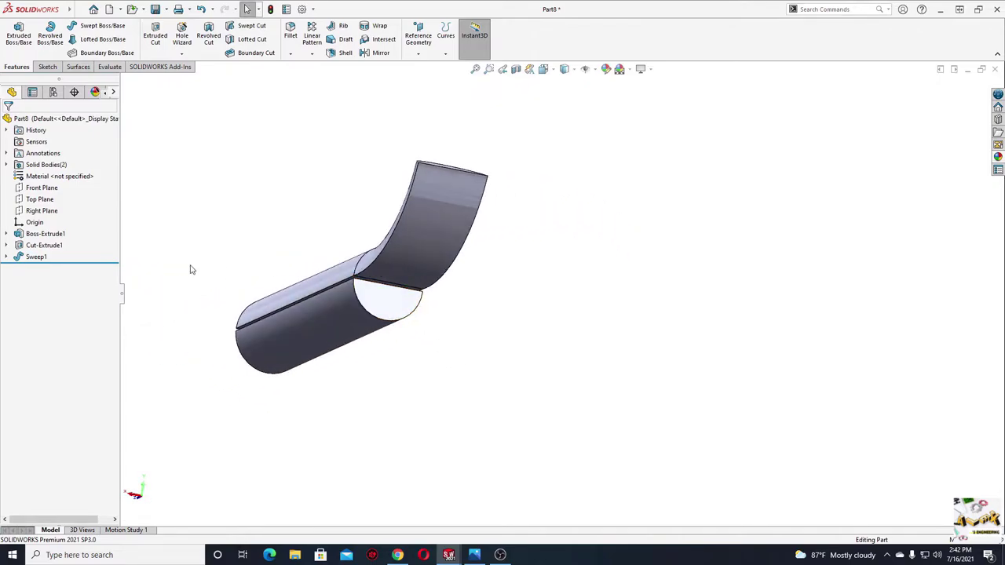
left_click(42, 210)
Start a sketch on the Right Plane and draw a 3-point arc curving down from the lower half
left_click(47, 194)
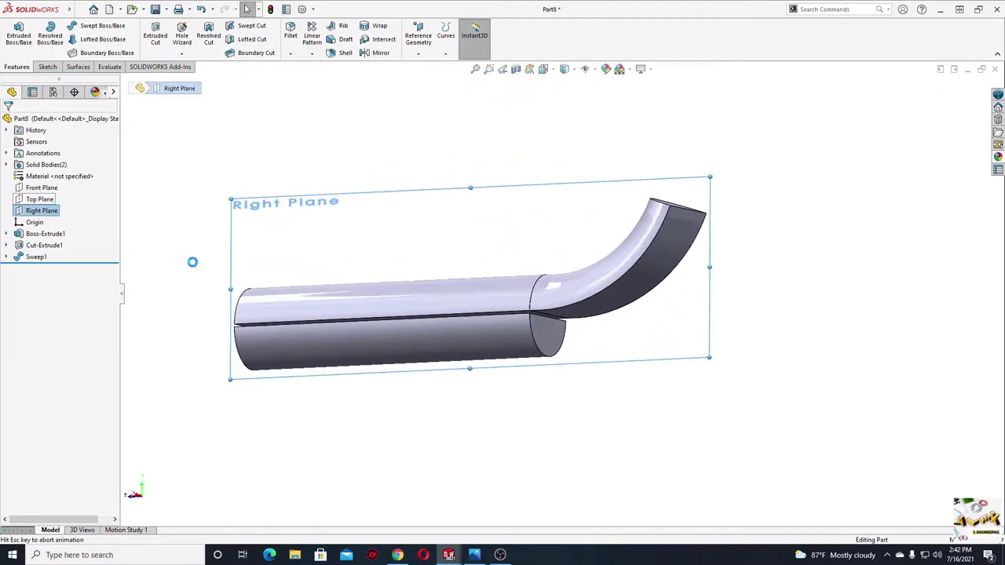
scroll(543, 348, "down", 2)
scroll(558, 330, "down", 2)
scroll(226, 138, "down", 1)
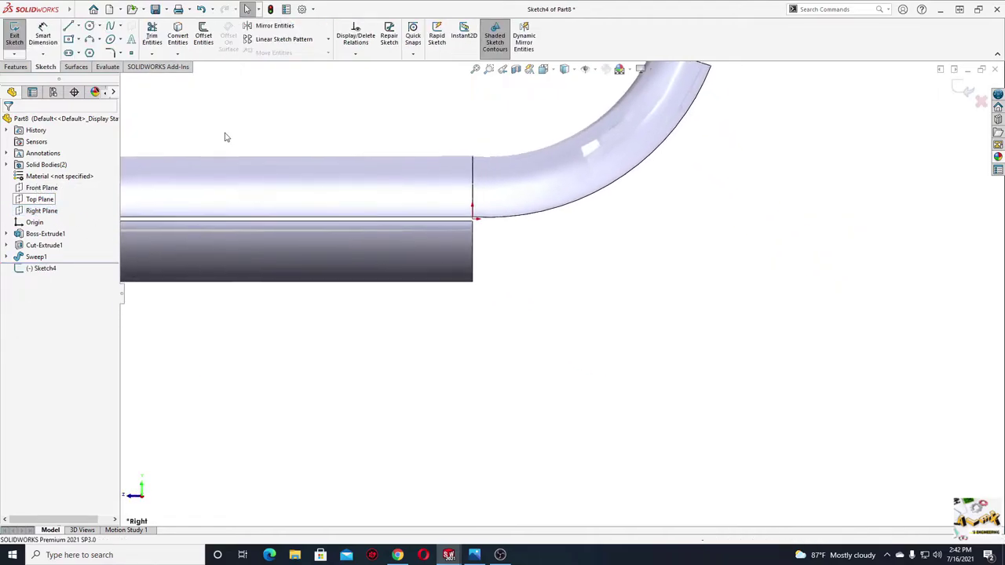
left_click(89, 39)
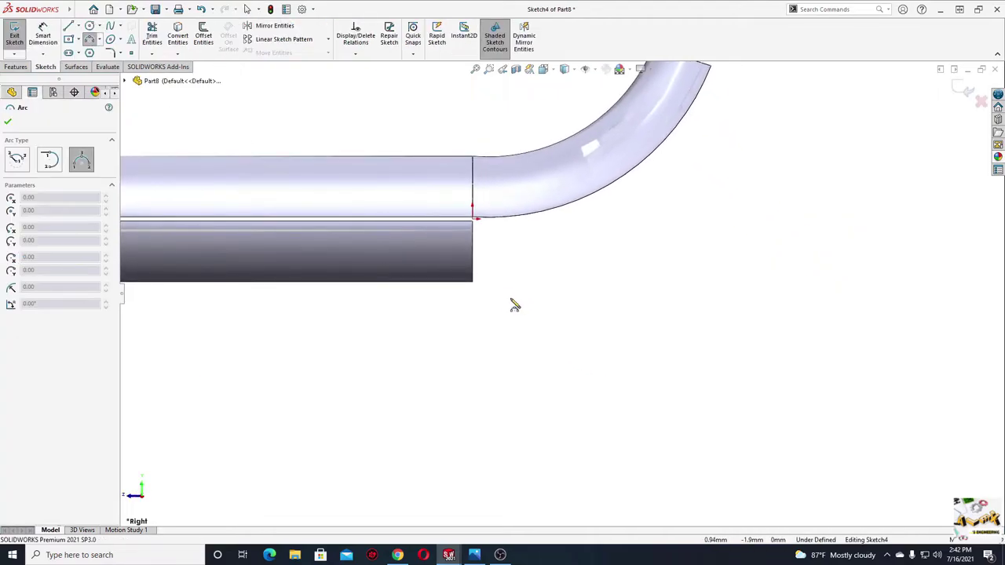
left_click(472, 252)
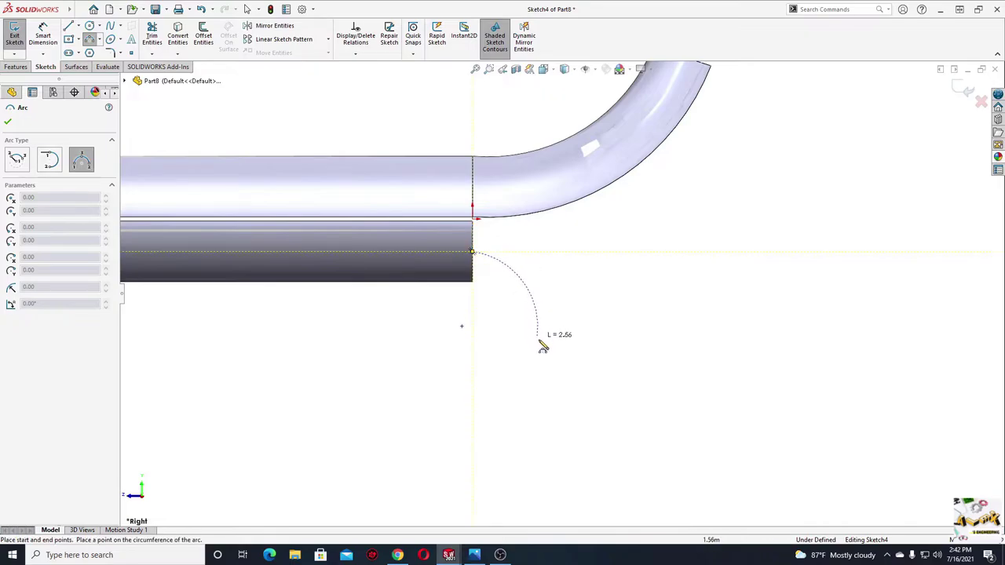
left_click(607, 394)
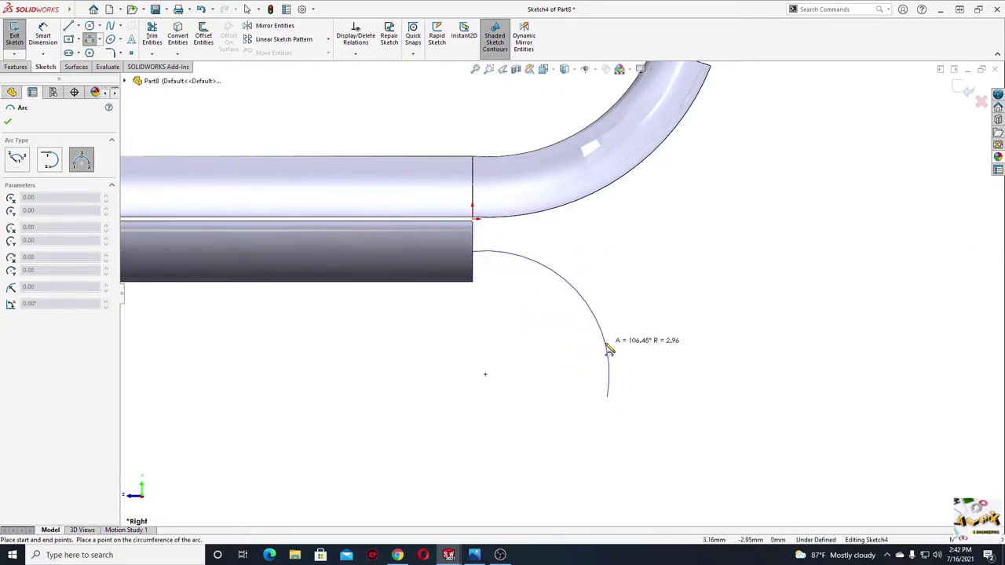
left_click(609, 355)
right_click(482, 360)
left_click(484, 364)
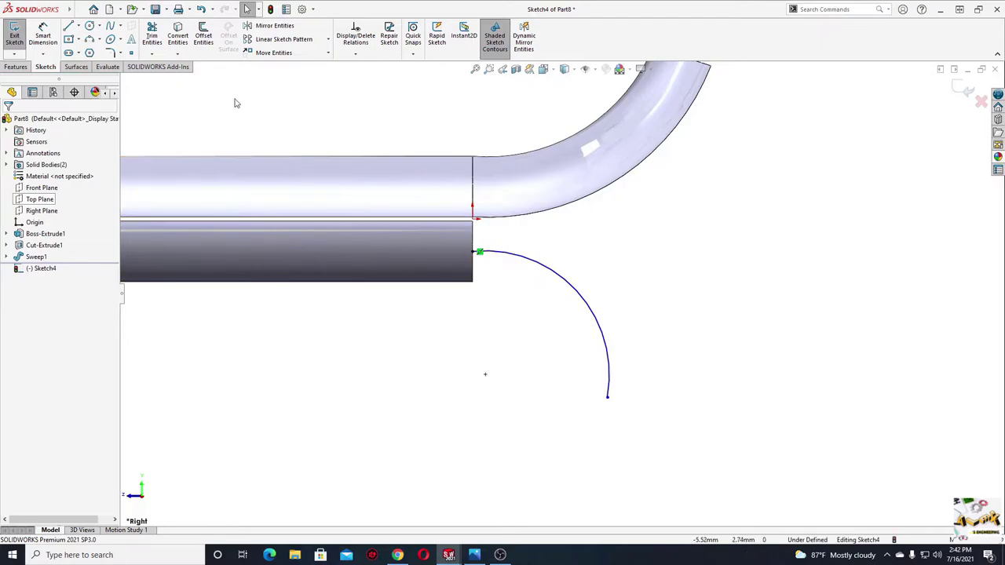
Dimension the arc to radius 3 with its centre 3.76 from the pin's edge
left_click(572, 287)
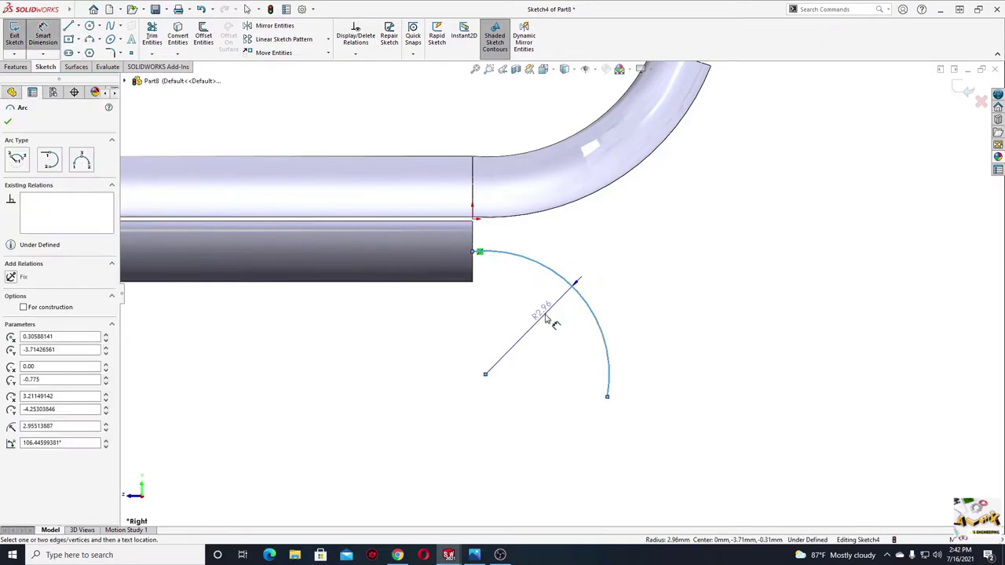
left_click(546, 317)
type("3")
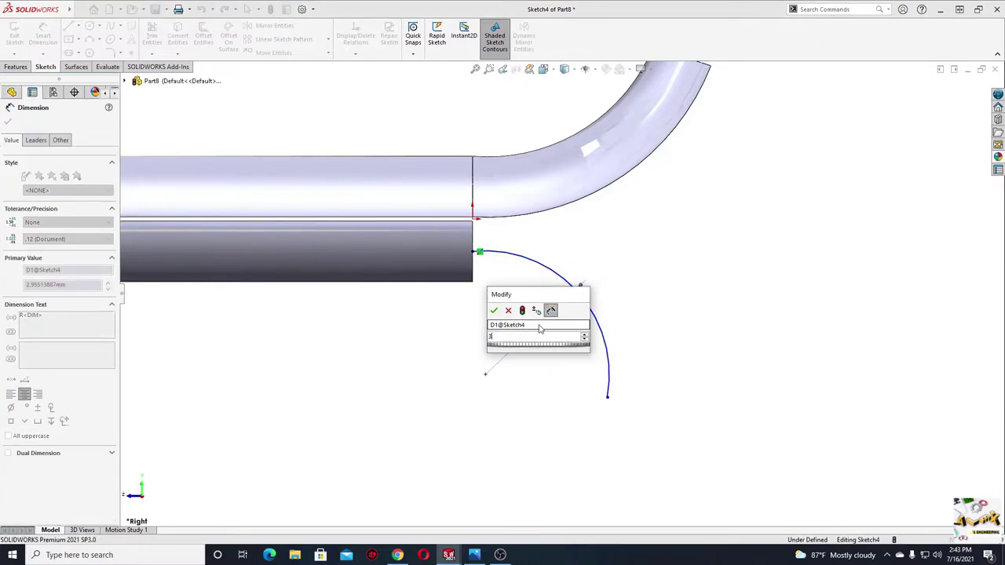
key("Return")
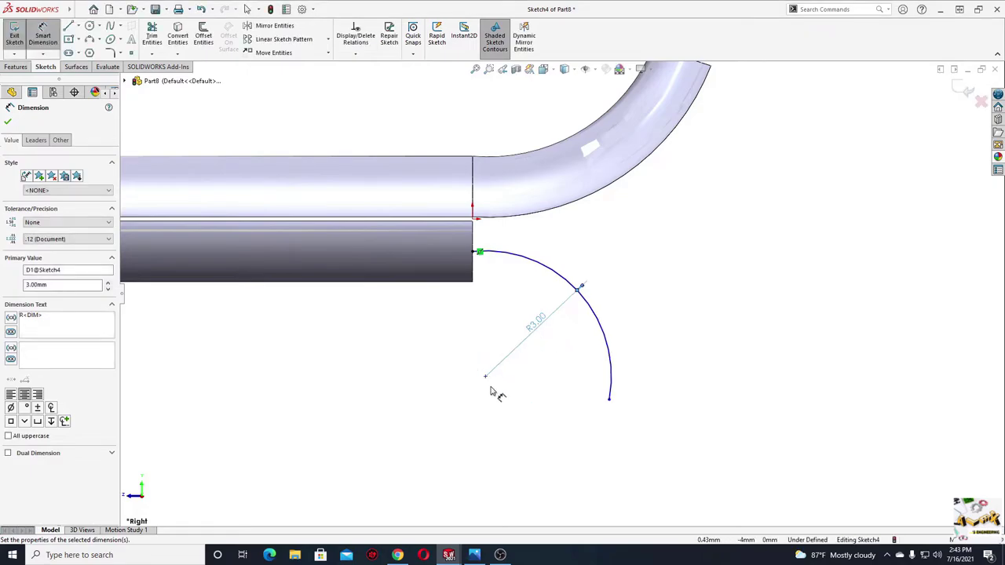
left_click(485, 377)
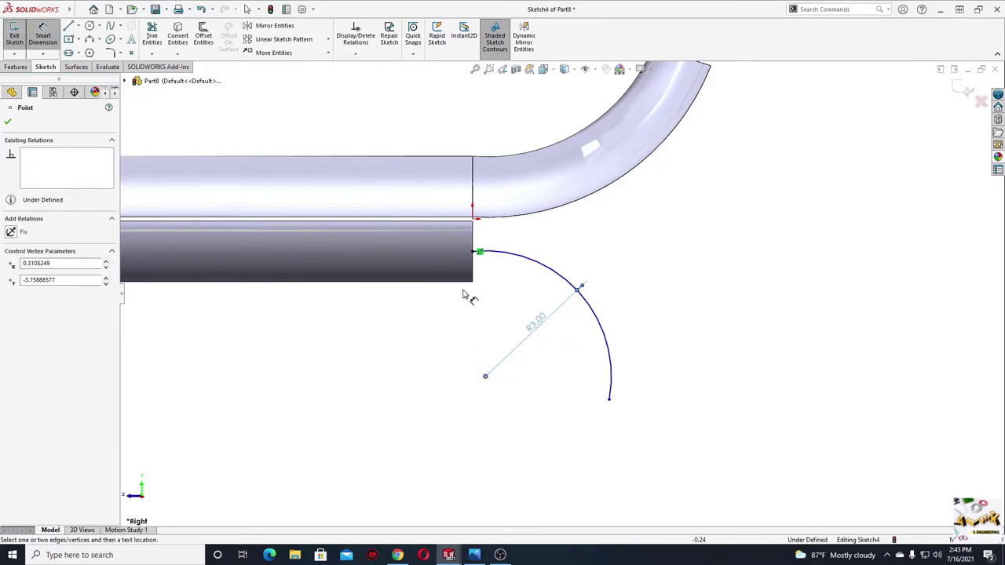
left_click(474, 220)
left_click(308, 321)
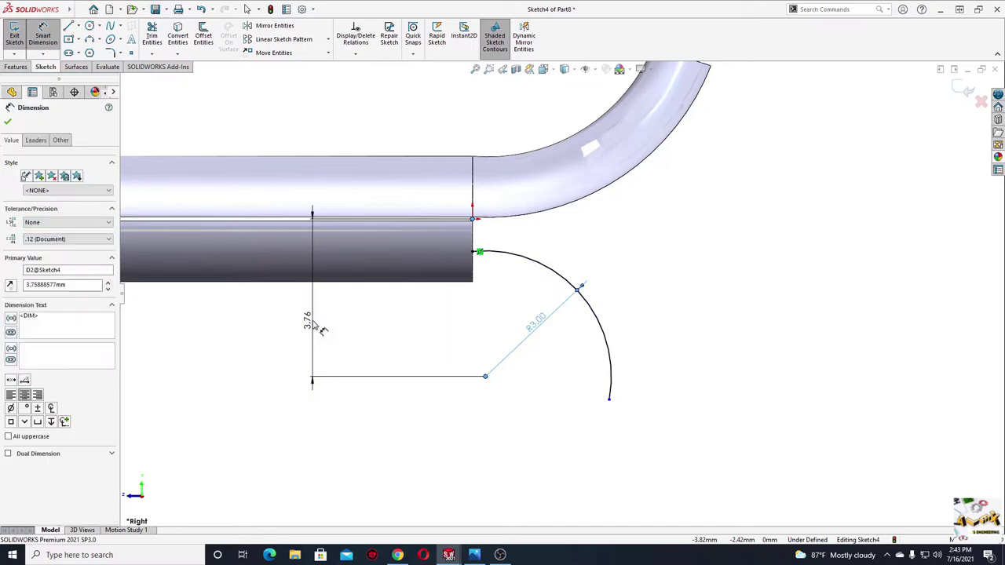
type("3")
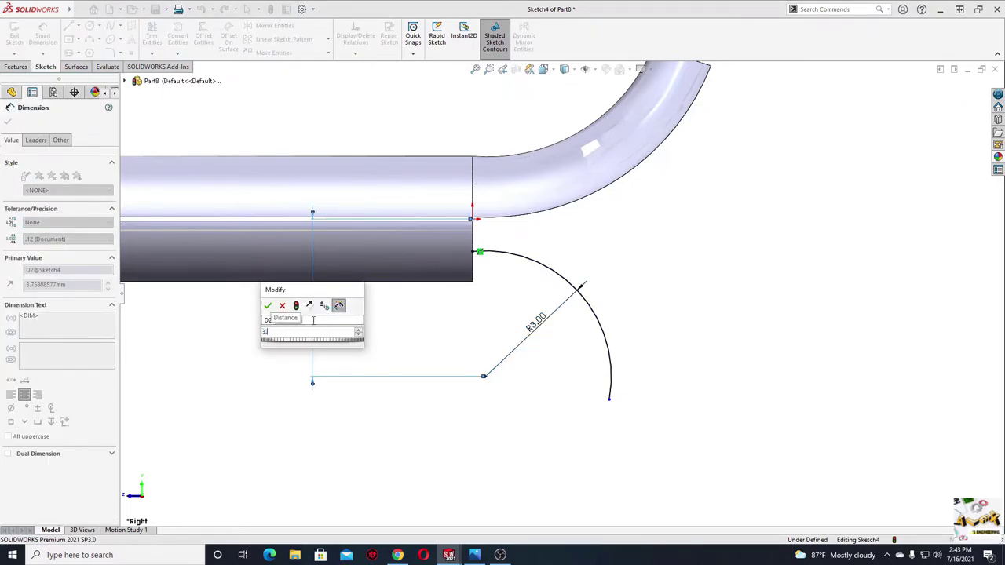
type(".76")
key("Return")
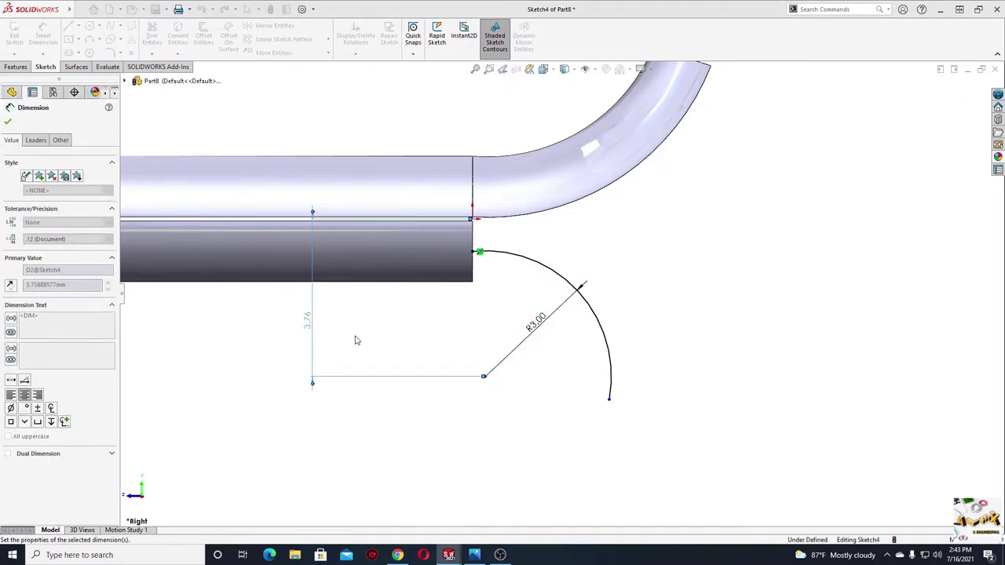
key("Escape")
Snap the arc's endpoint onto the pin's edge, set its angle to 100°, and exit the sketch
left_click(610, 400)
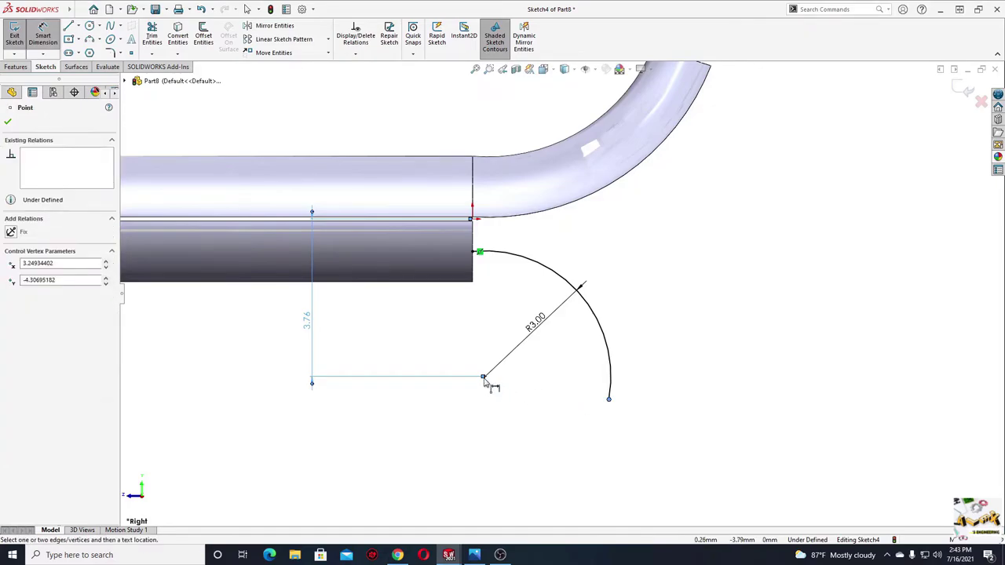
left_click_drag(479, 252, 471, 250)
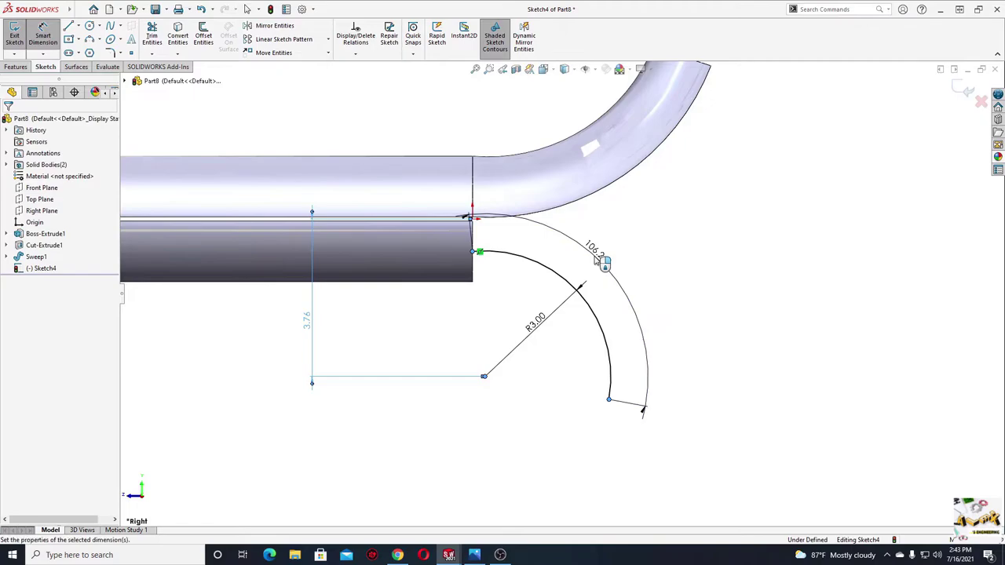
left_click(595, 259)
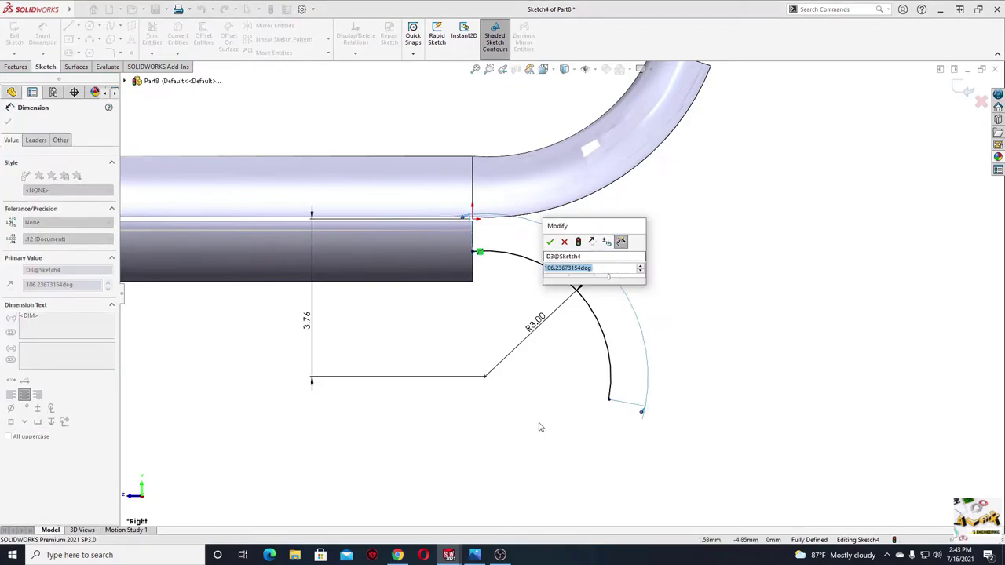
type("100")
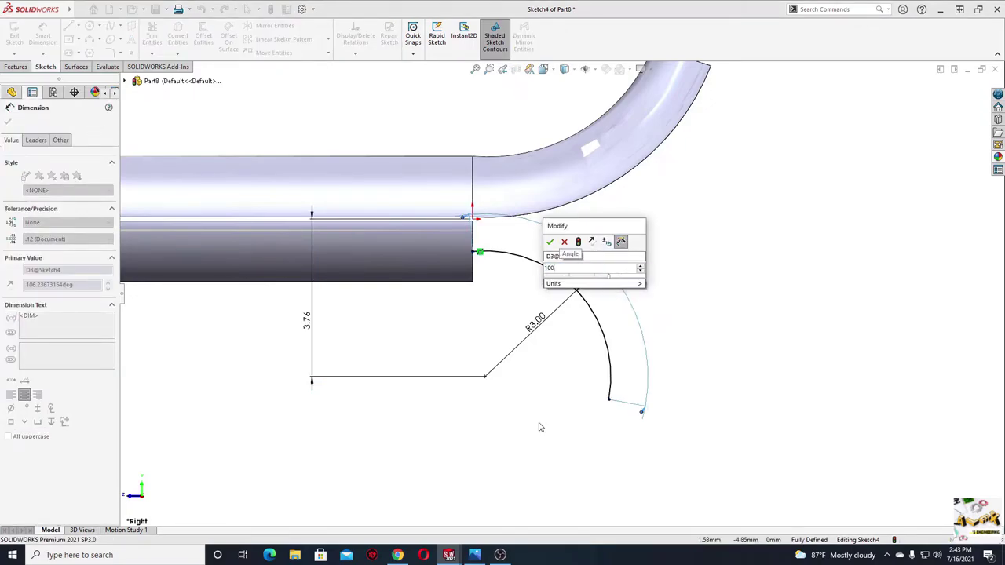
key("Return")
right_click(694, 306)
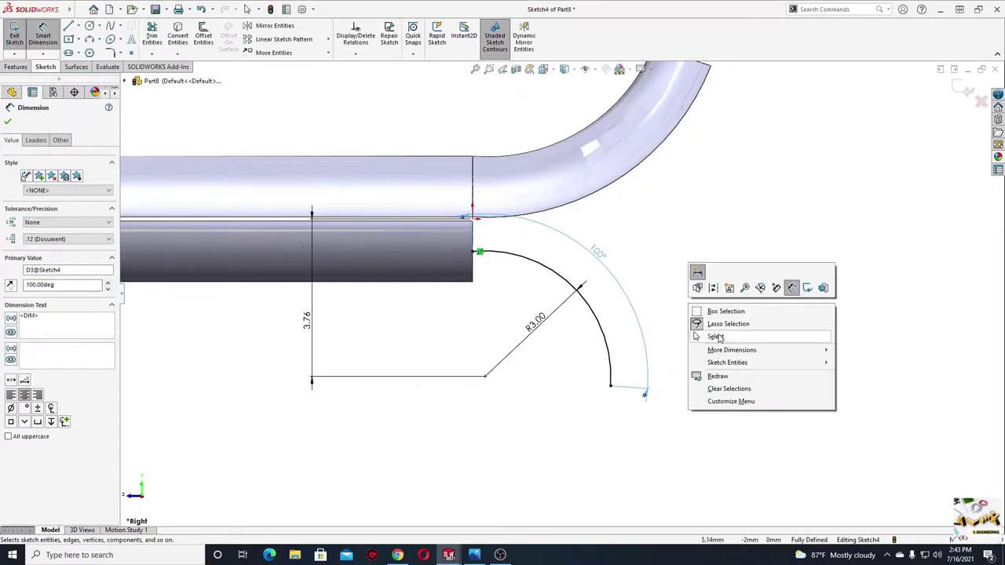
left_click(716, 337)
scroll(471, 359, "up", 2)
scroll(471, 359, "up", 1)
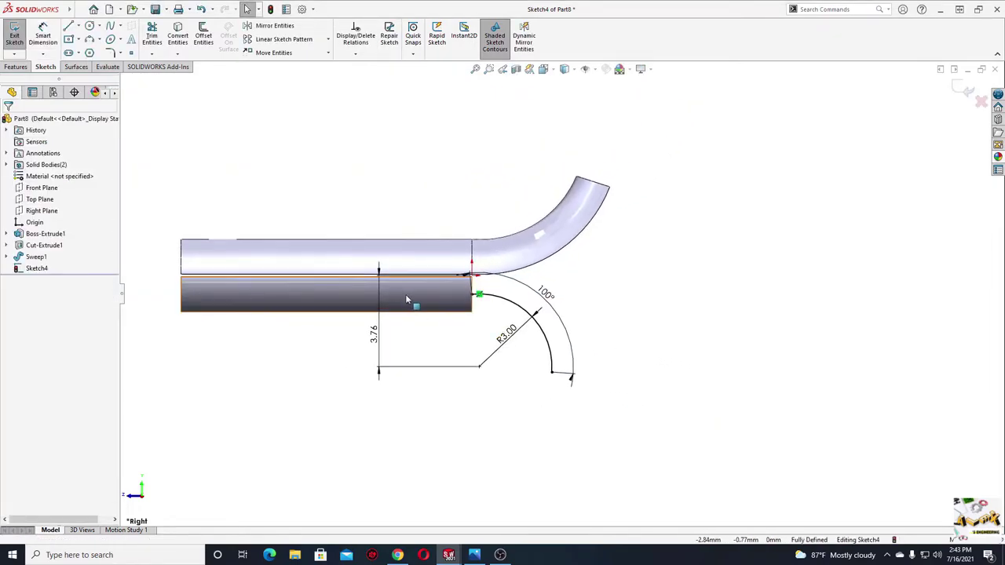
left_click(15, 45)
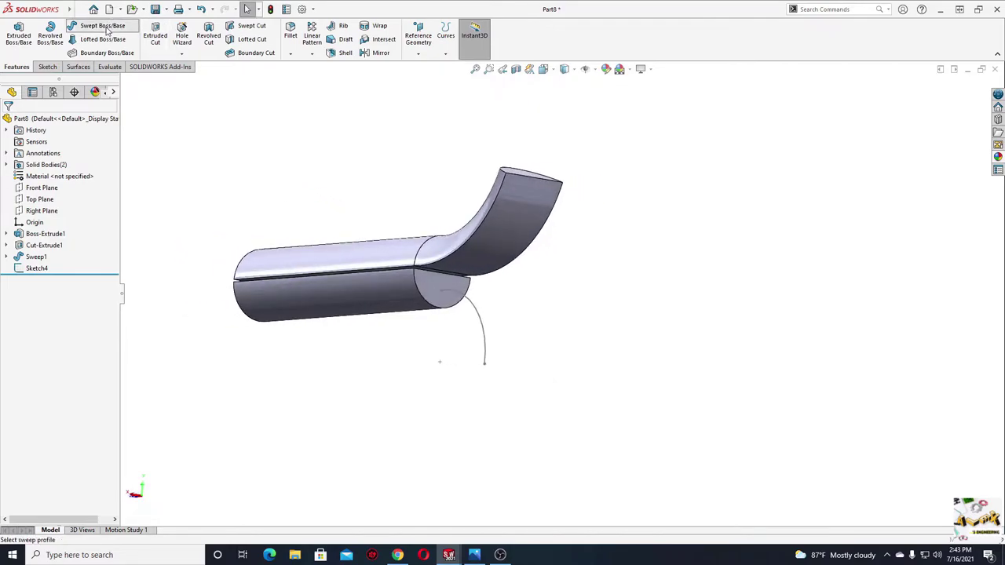
Sweep the lower half end face along Sketch4's arc to form the downward second arm
left_click(102, 26)
left_click(430, 292)
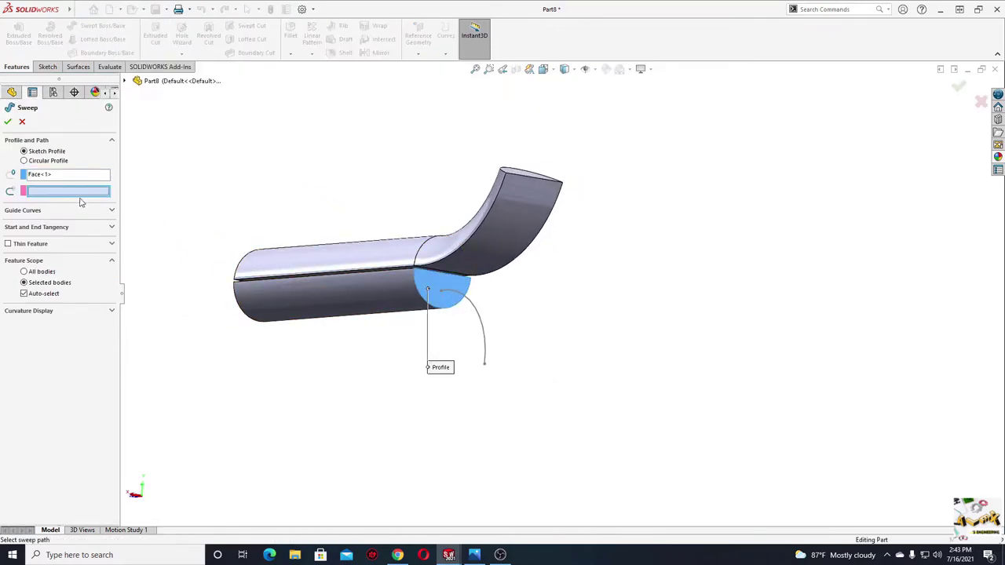
left_click(477, 314)
middle_click_drag(394, 329, 456, 344)
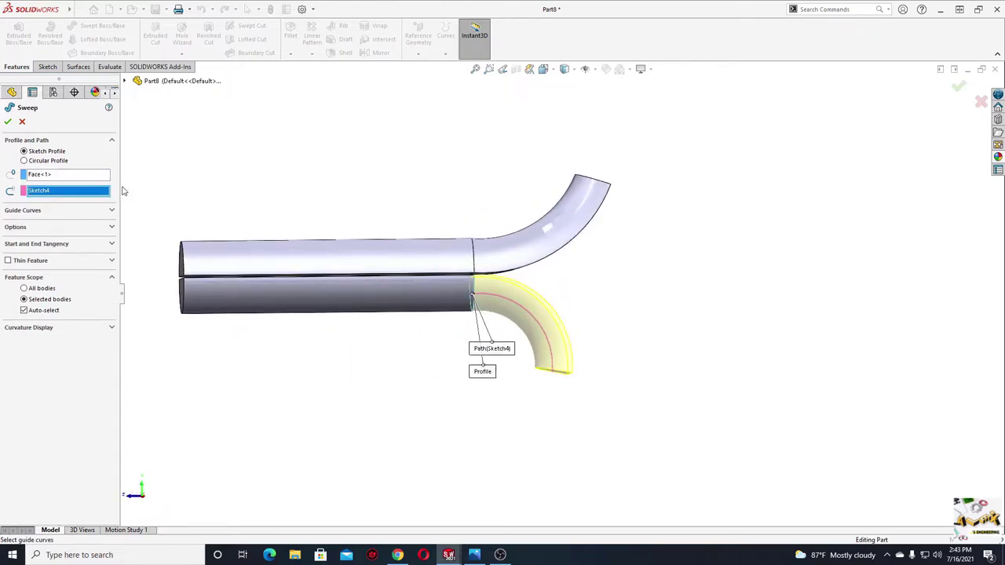
left_click(7, 123)
mouse_move(359, 222)
middle_mouse_down()
mouse_move(411, 191)
mouse_move(443, 280)
mouse_move(404, 285)
mouse_move(431, 343)
mouse_move(416, 363)
mouse_move(361, 333)
mouse_move(410, 290)
mouse_move(236, 299)
middle_mouse_up()
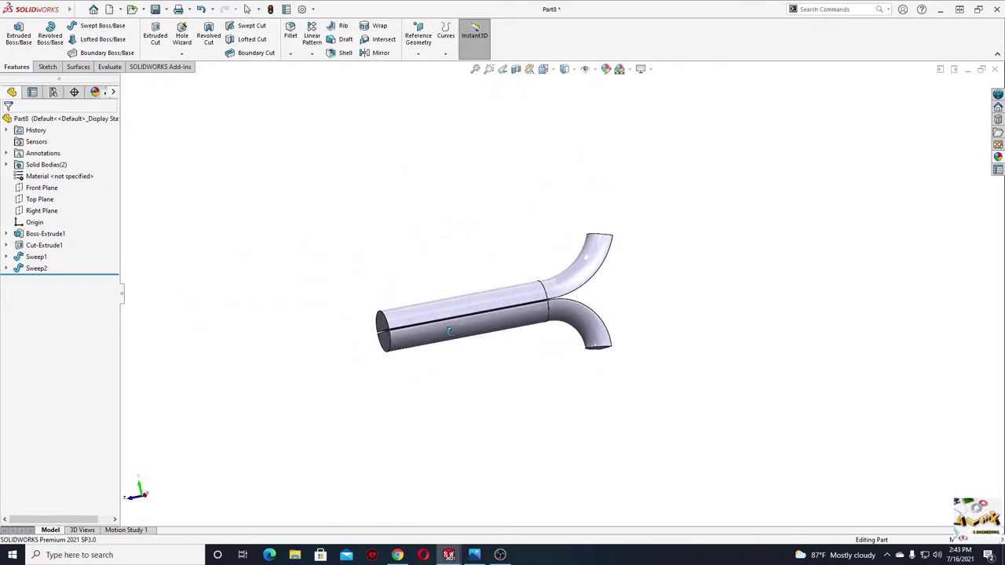
Start a Right Plane sketch and draw a neck arc flaring up-left from the pipe's left end
left_click(43, 211)
left_click(67, 193)
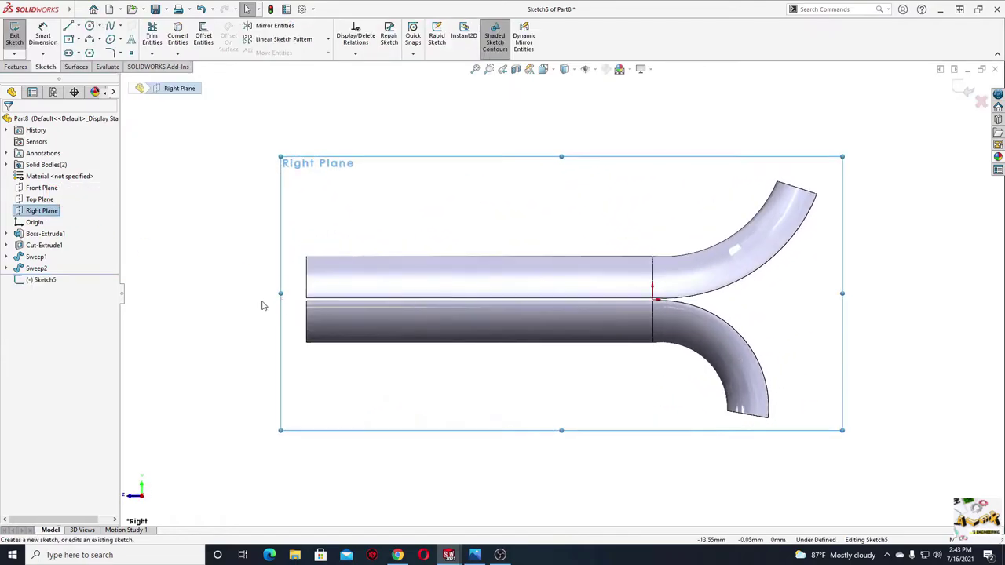
scroll(320, 306, "down", 3)
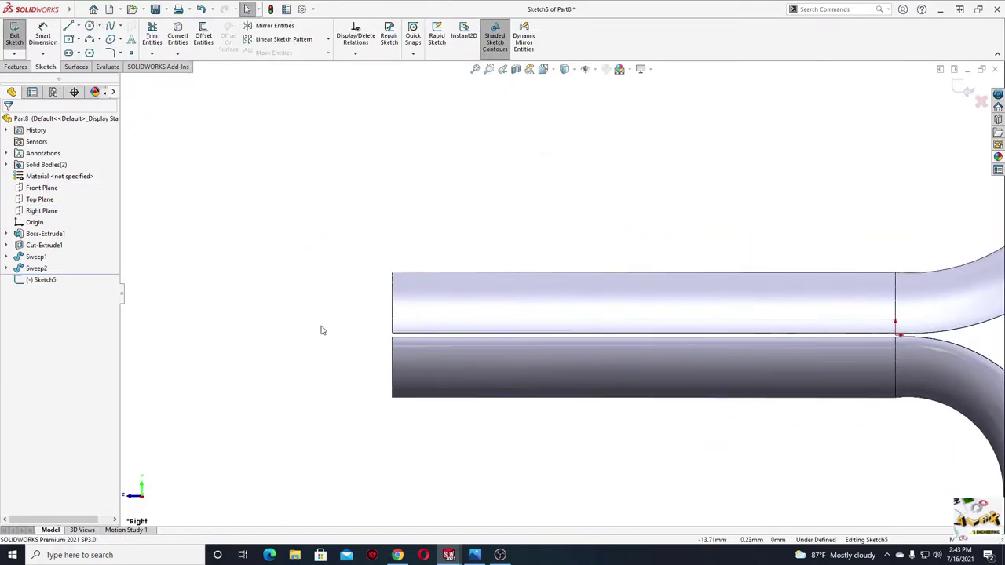
key("f")
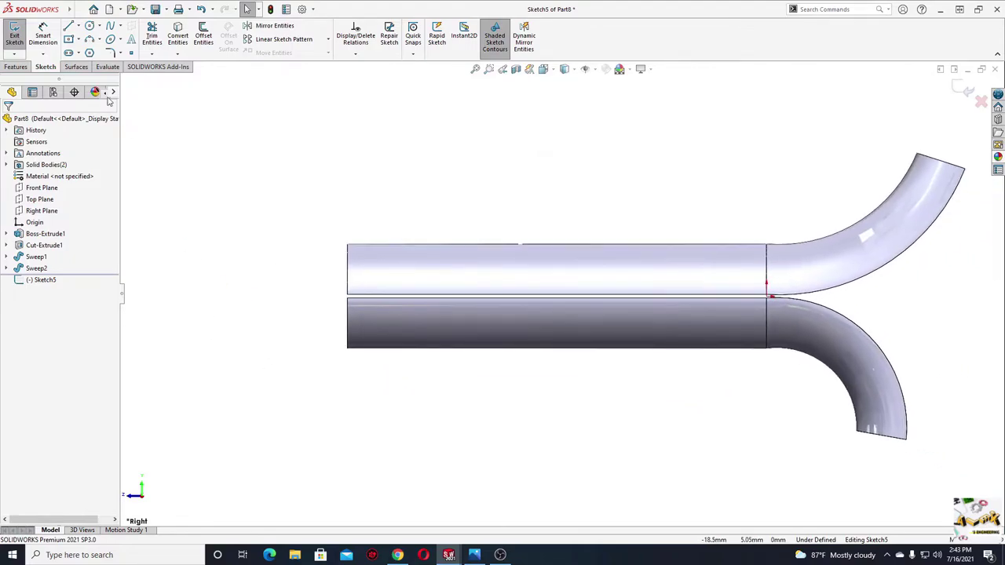
left_click(89, 40)
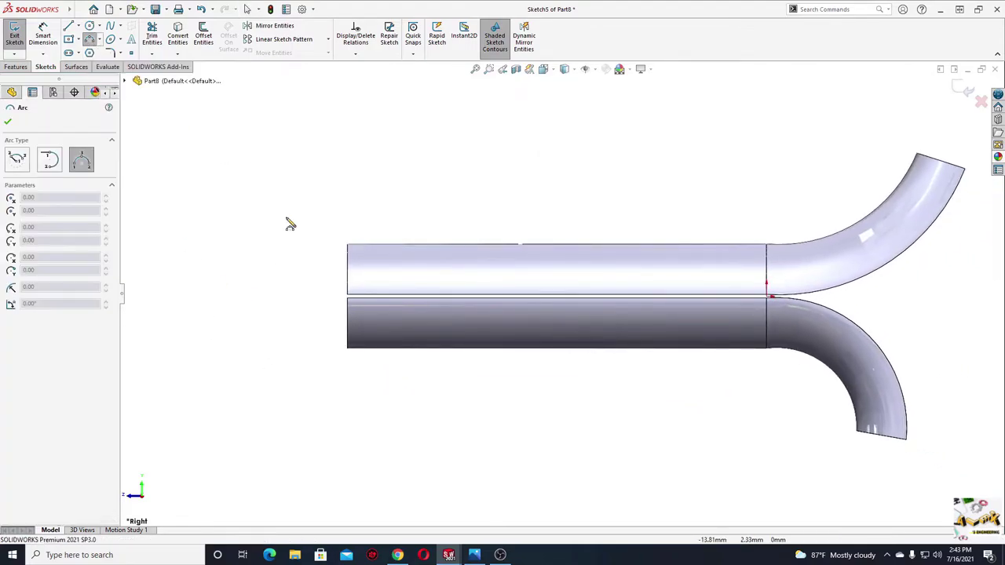
left_click(347, 269)
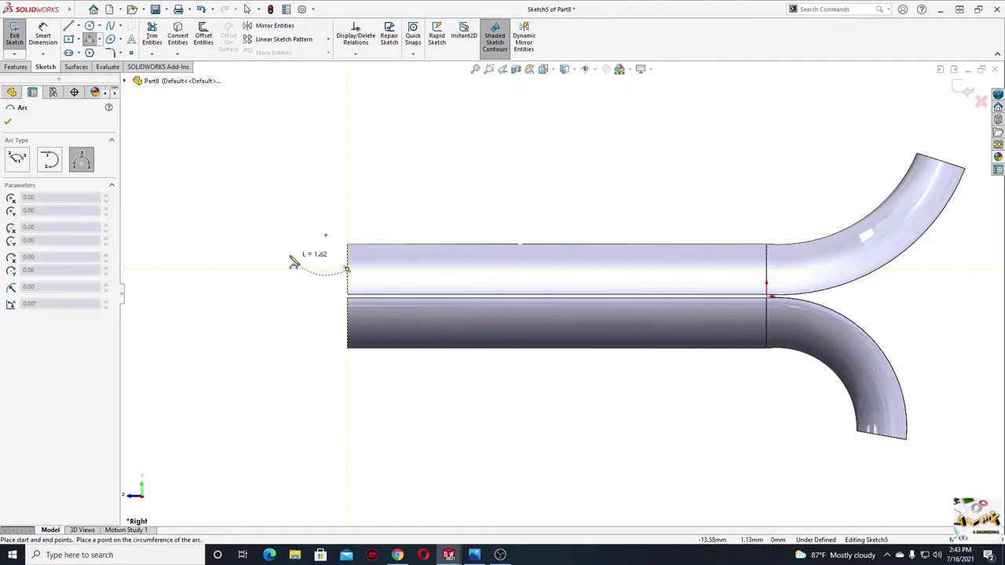
left_click(275, 213)
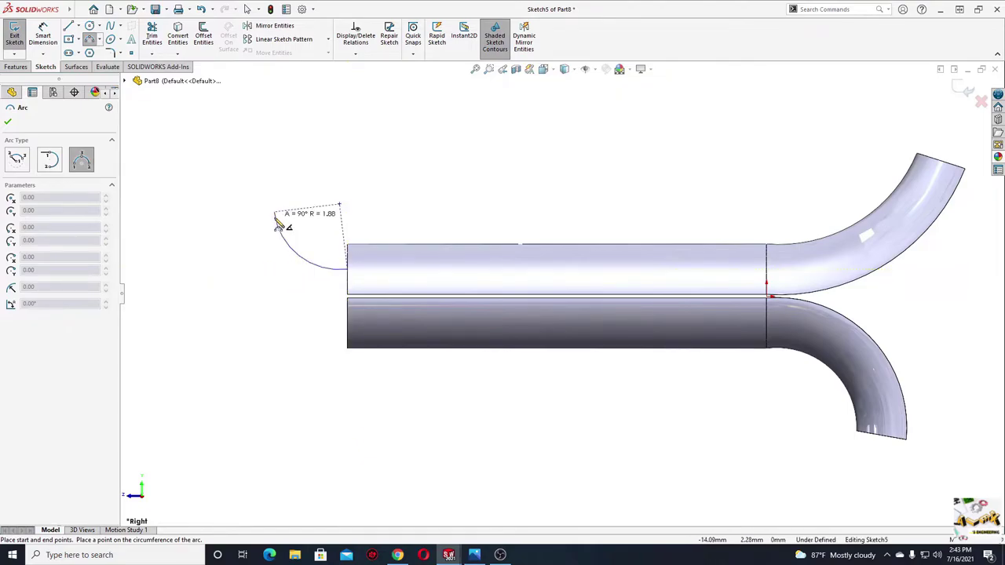
left_click(303, 254)
key("Escape")
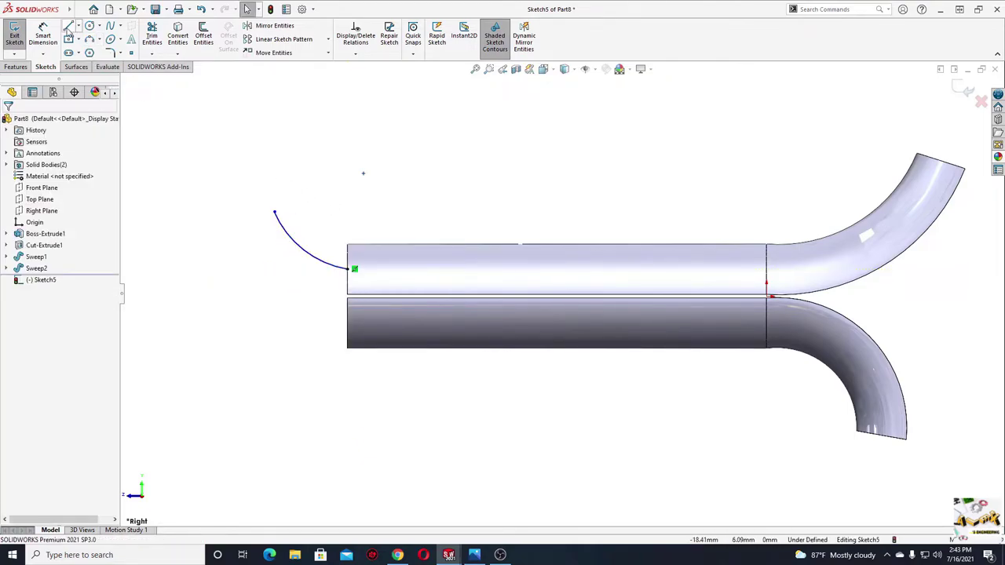
Draw a horizontal centerline through the pipe and mirror the neck arc across it
left_click(79, 27)
left_click(91, 50)
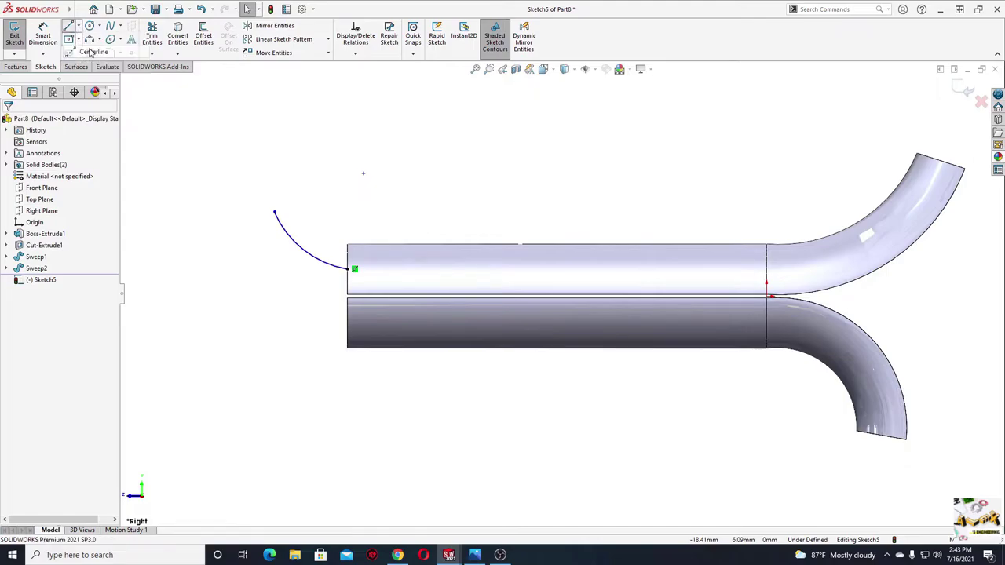
left_click(766, 298)
left_click(284, 296)
key("Escape")
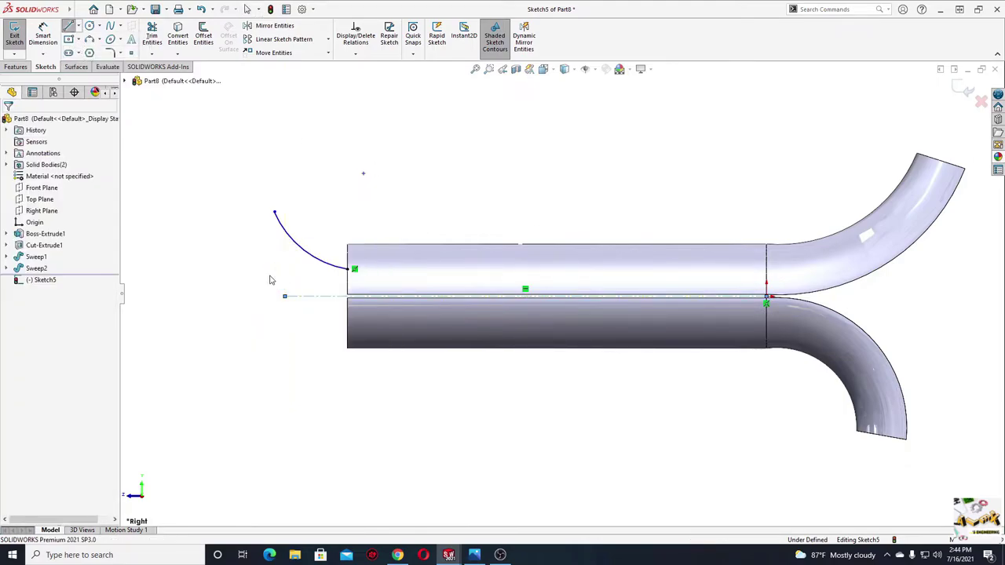
key("Escape")
left_click(327, 267)
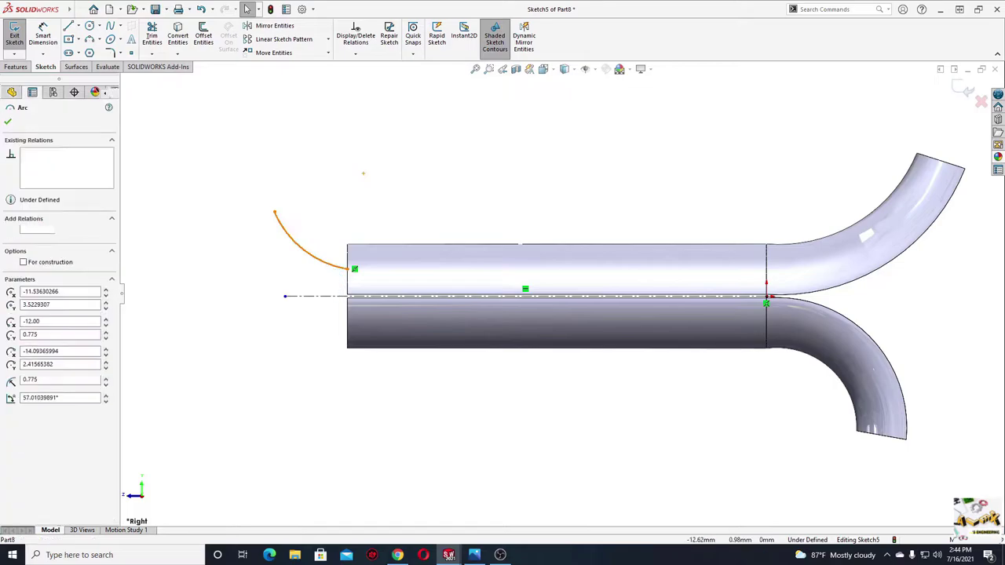
left_click(302, 296, "ctrl")
left_click(275, 26)
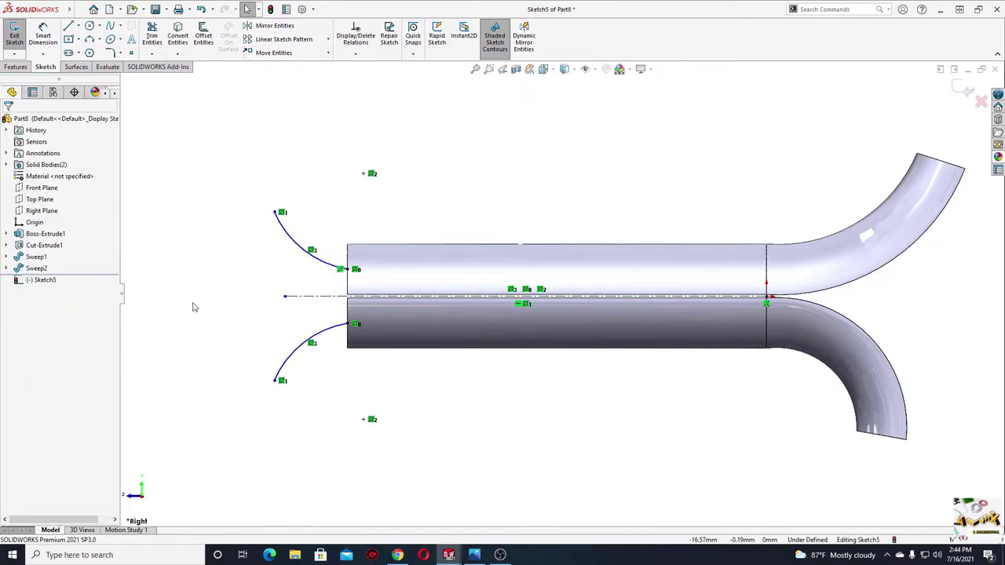
Join the two neck ends with a large 3-point loop arc made tangent to the neck
scroll(206, 300, "up", 1)
scroll(242, 310, "up", 1)
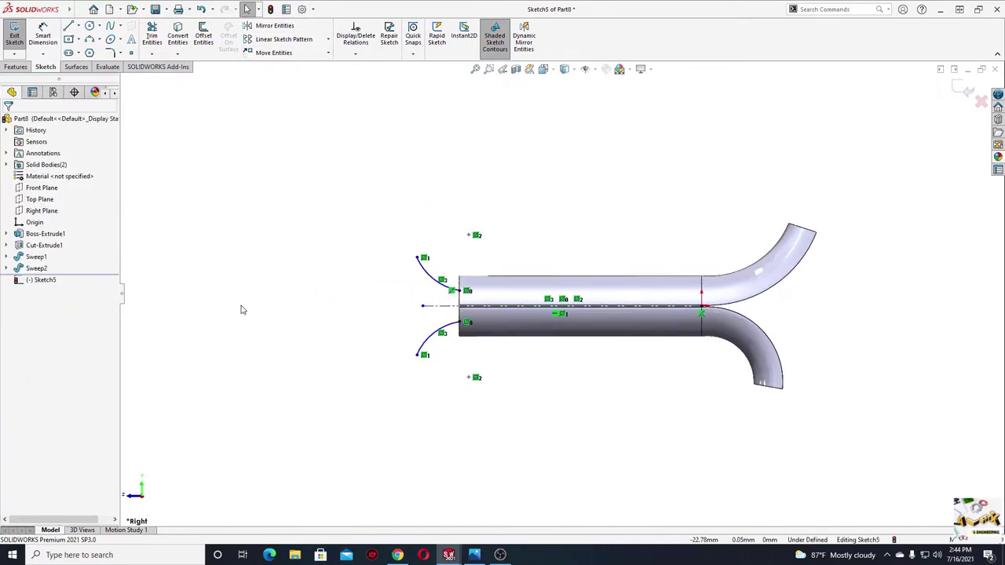
left_click(89, 39)
left_click(423, 258)
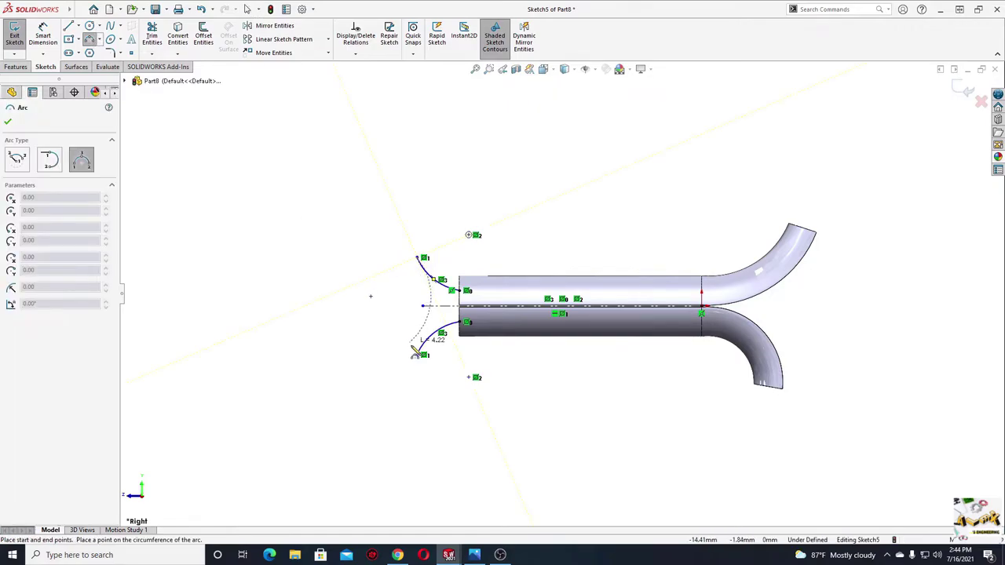
left_click(418, 356)
left_click(325, 271)
right_click(248, 258)
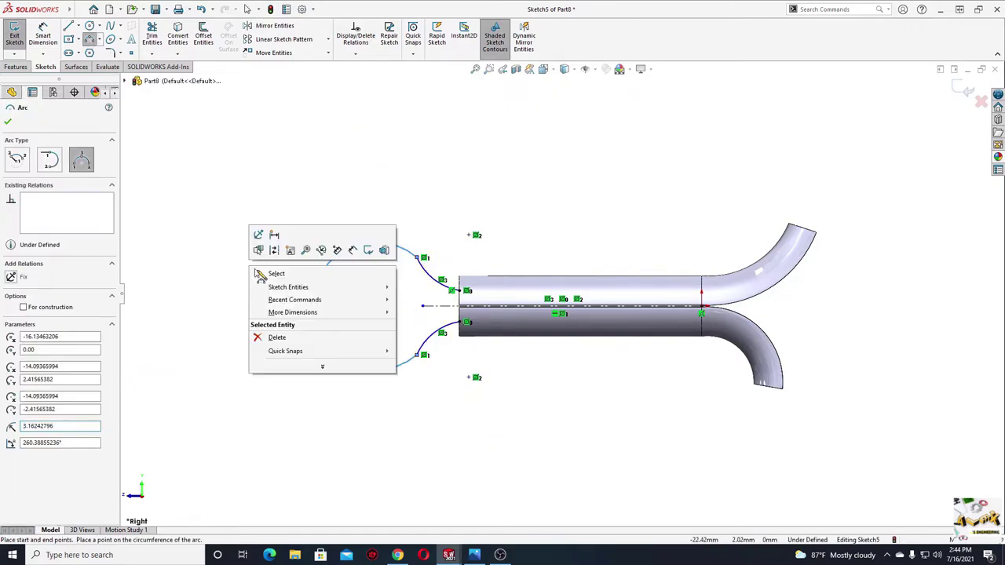
left_click(274, 272)
left_click(425, 259)
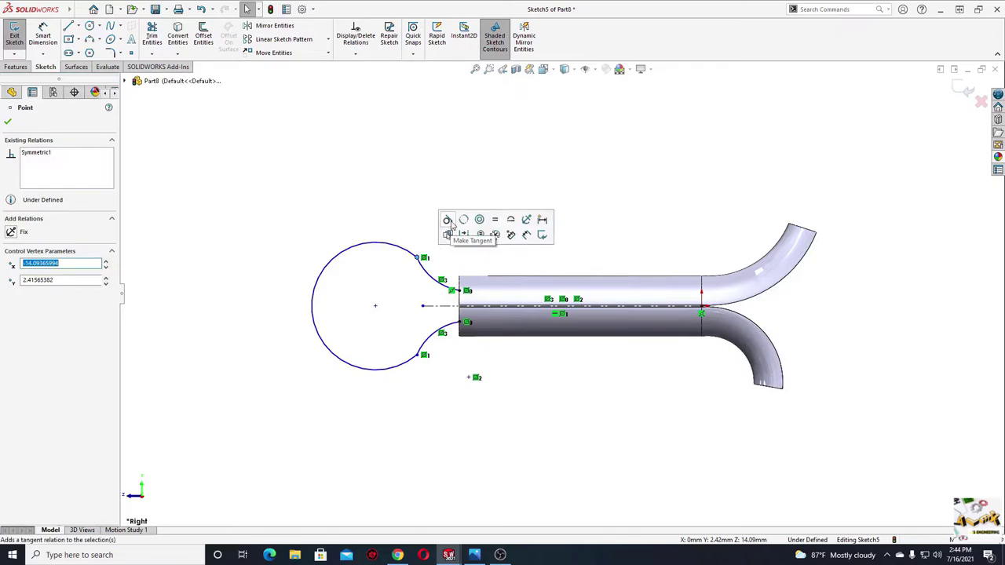
left_click(448, 220)
scroll(440, 259, "down", 2)
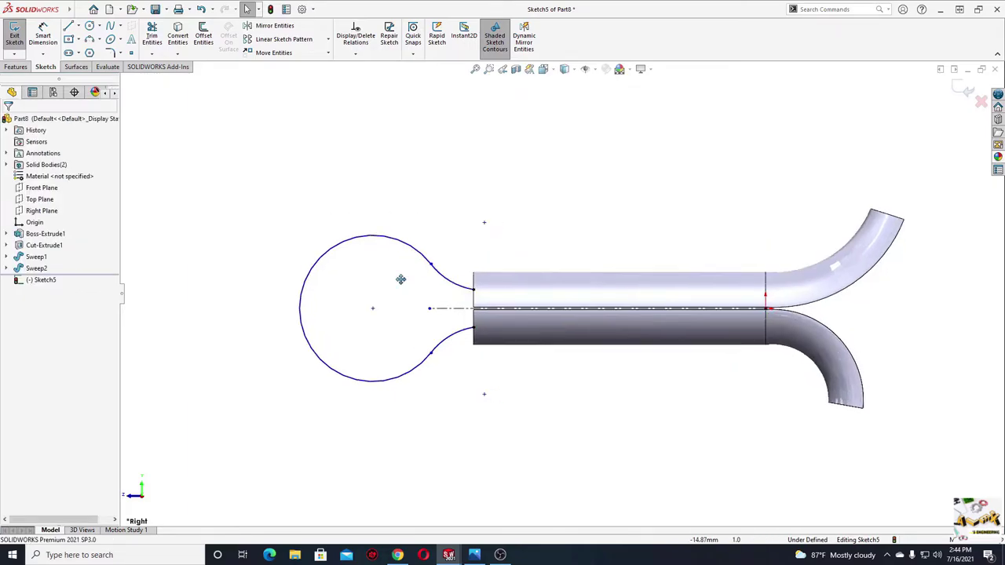
Dimension the ring centre 15 mm from the centerline's right end at the arm junction
left_click(44, 38)
left_click(319, 262)
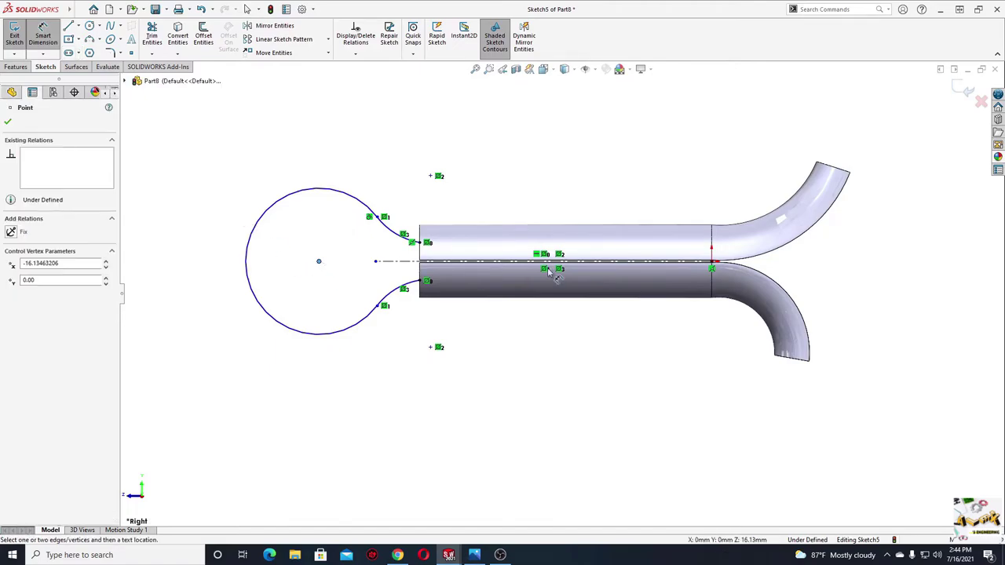
left_click(711, 266)
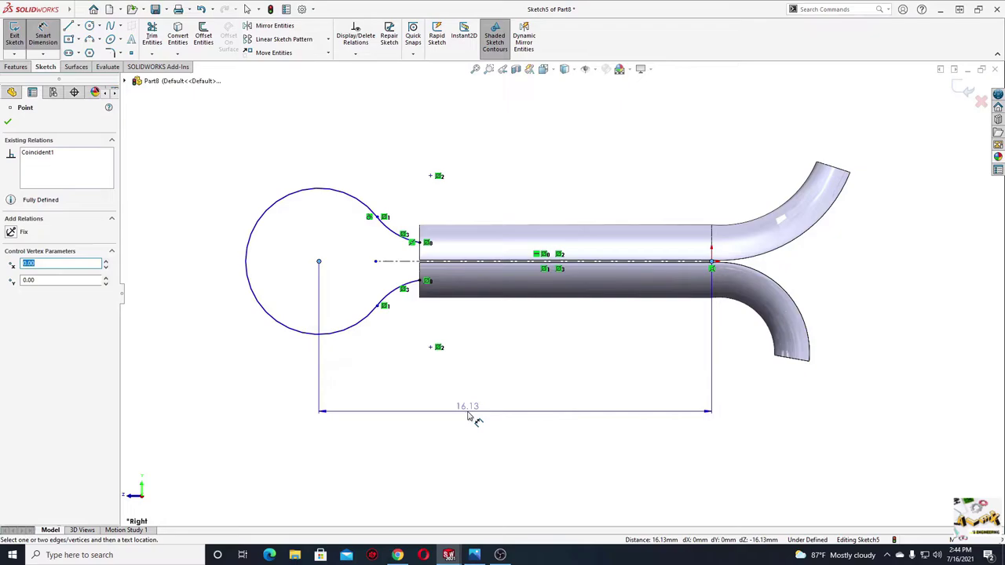
left_click(469, 417)
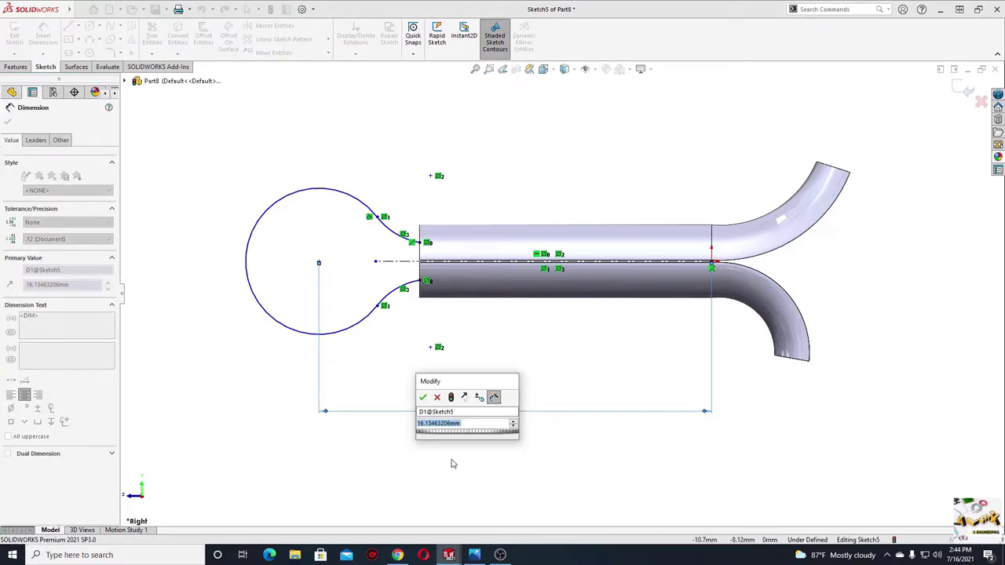
type("15")
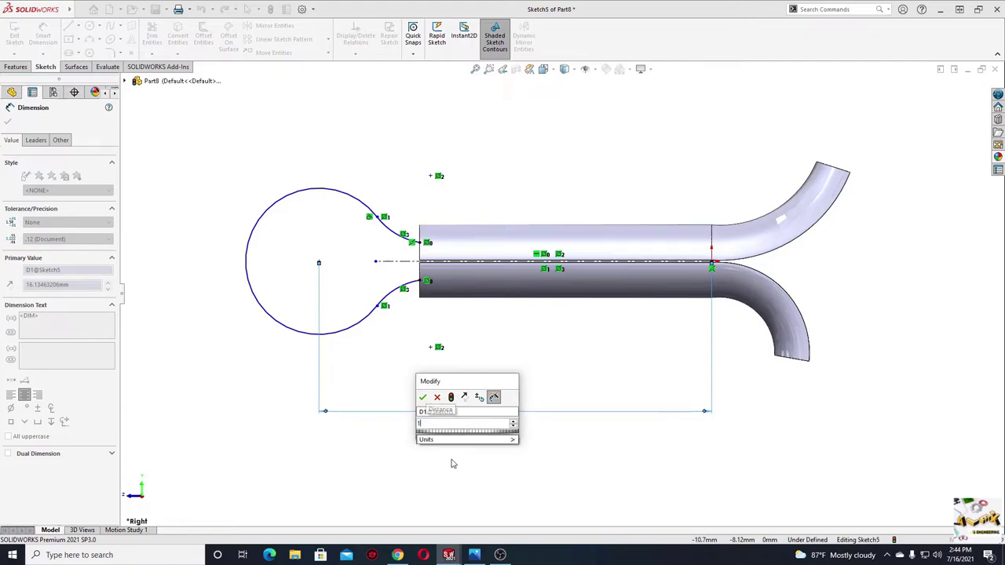
key("Return")
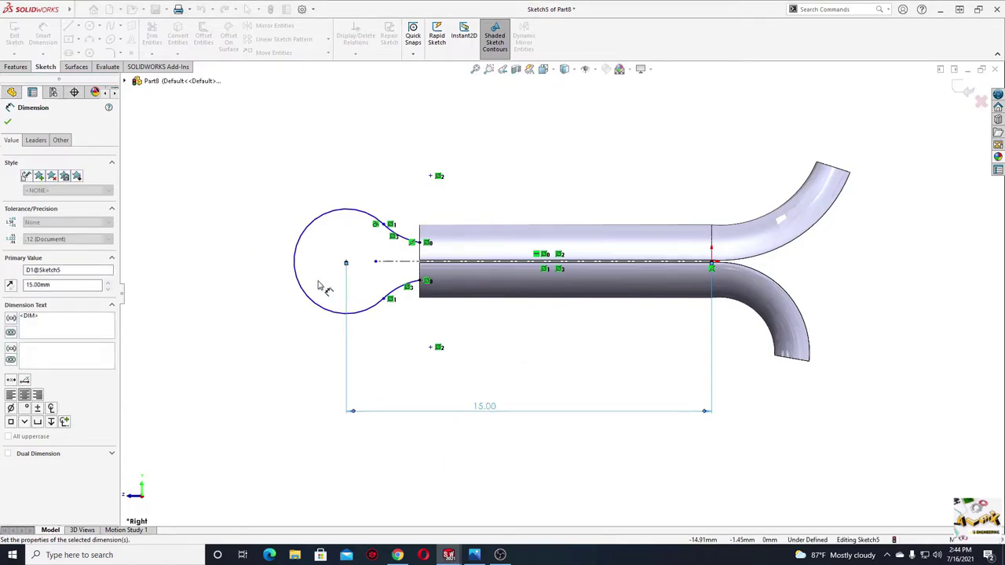
right_click(228, 221)
left_click(251, 262)
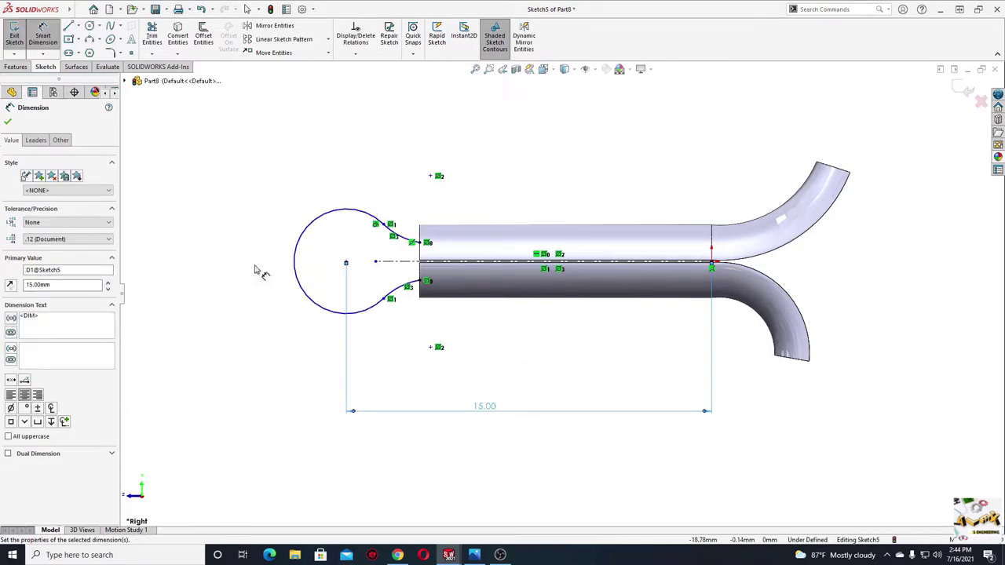
Add a radius dimension to the ring loop
left_click(309, 236)
left_click(229, 196)
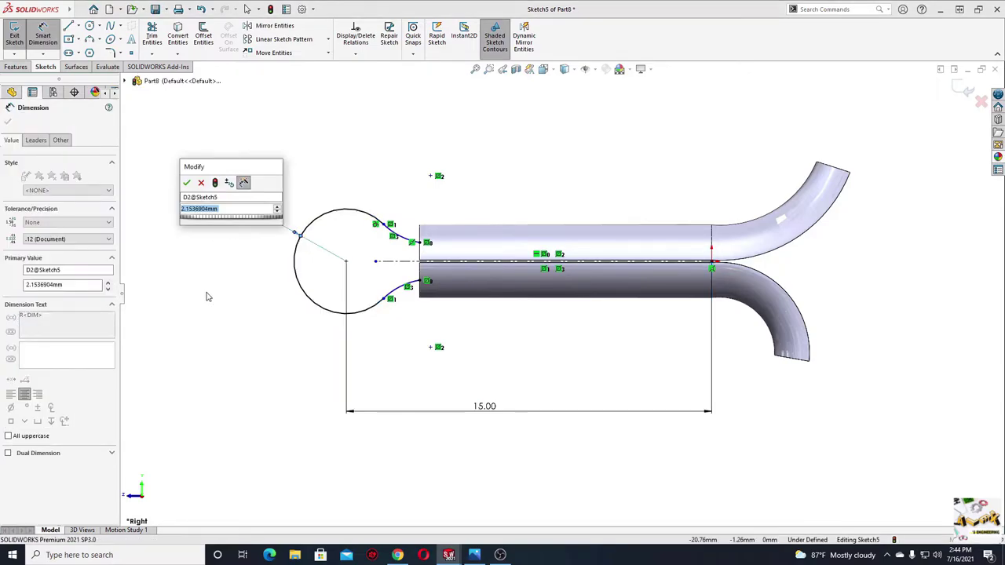
type("3")
key("Return")
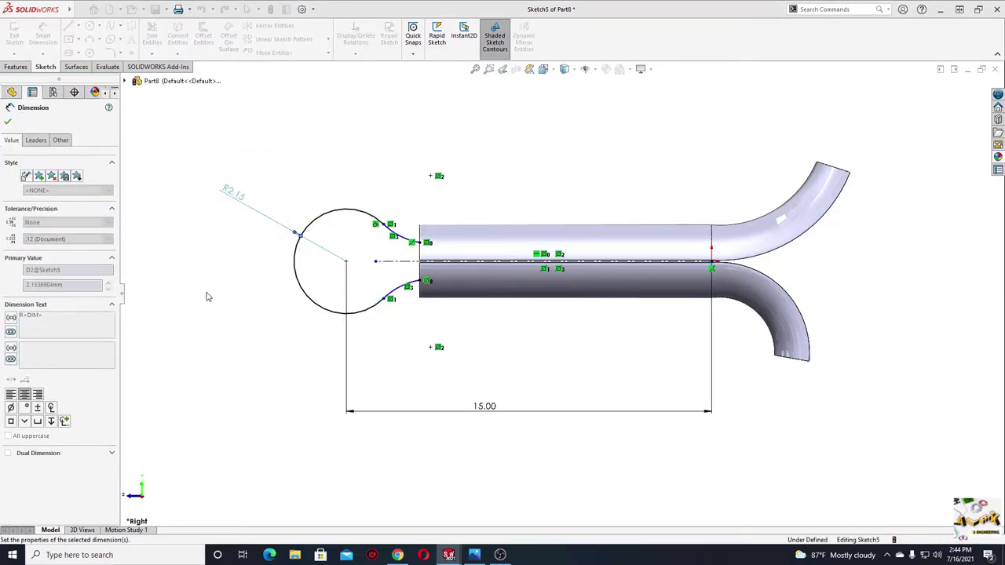
scroll(377, 196, "down", 2)
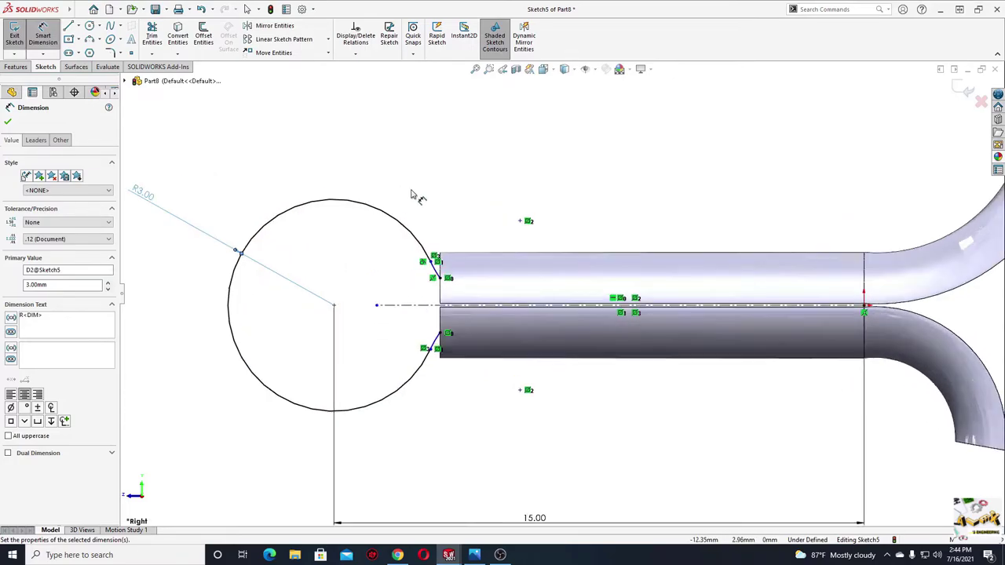
scroll(416, 200, "down", 1)
right_click(436, 225)
left_click(451, 252)
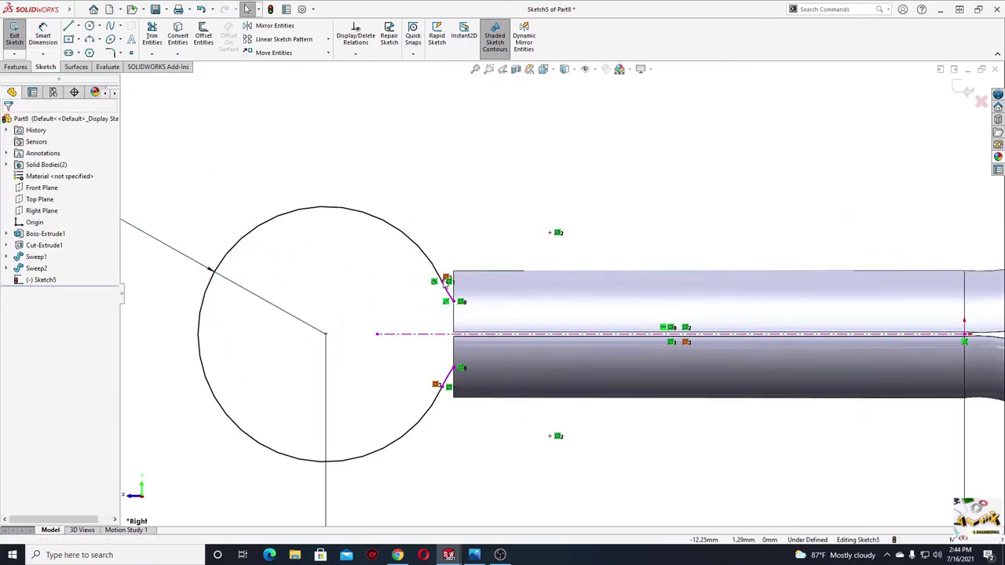
Re-edit the ring radius value, leaving the loop at R2.50
left_click(431, 280)
left_click(381, 229)
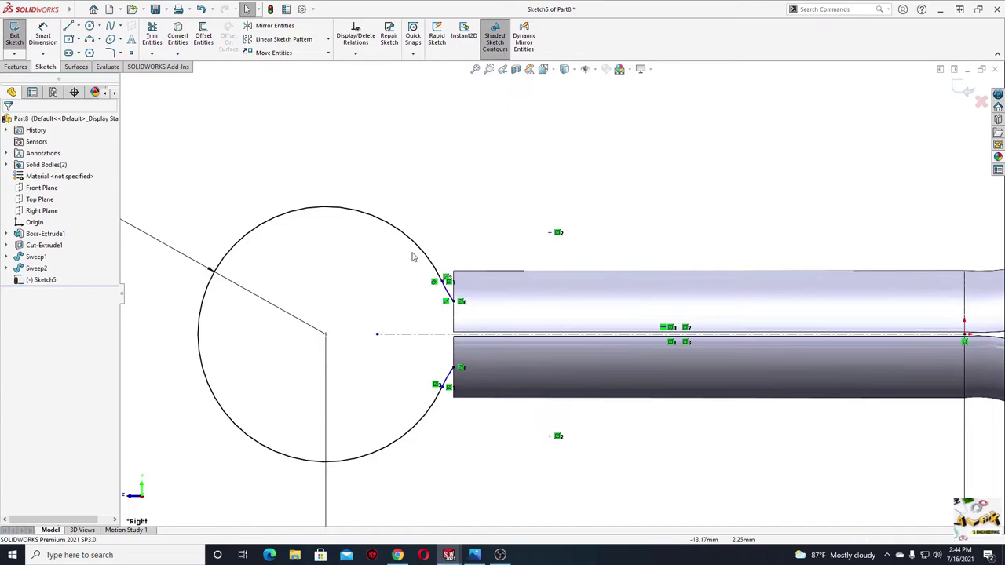
left_click(420, 278)
scroll(278, 274, "up", 2)
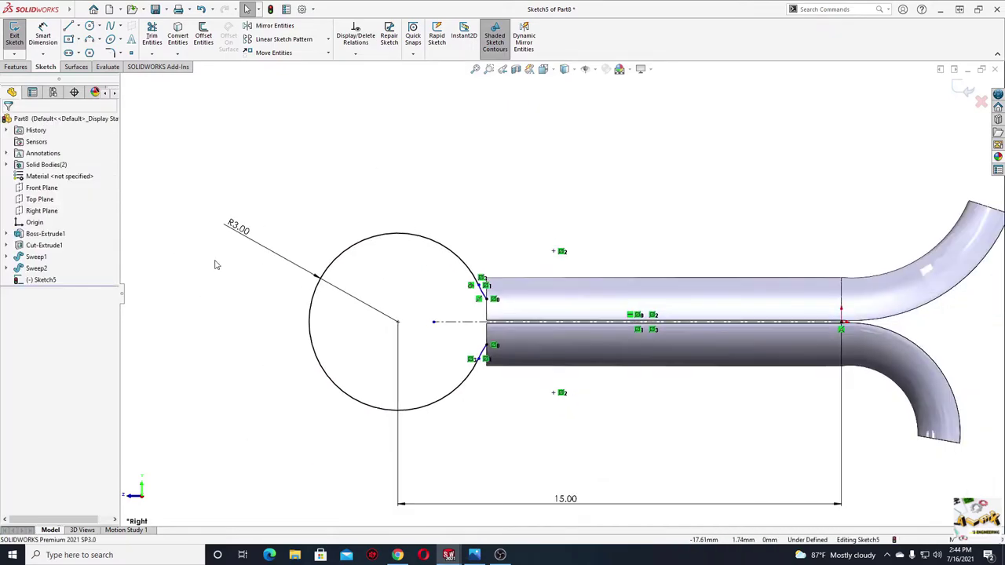
left_click(236, 224)
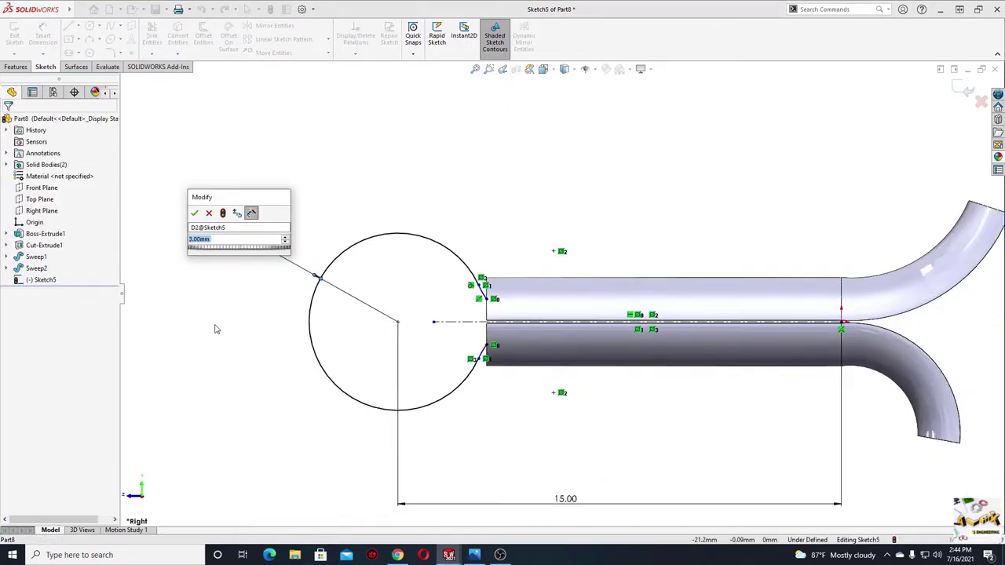
key("Return")
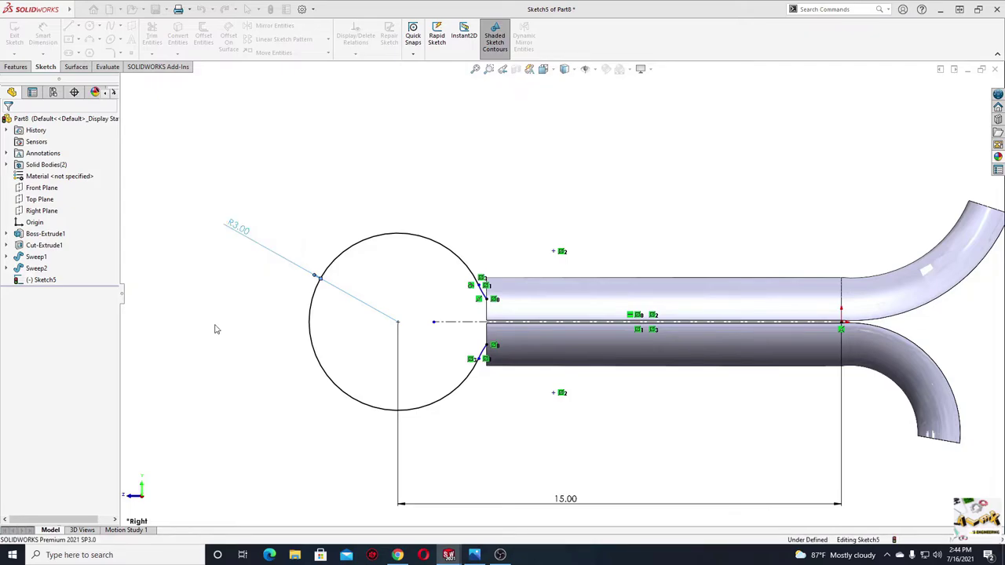
left_click(333, 211)
middle_click_drag(334, 218, 315, 205, "ctrl")
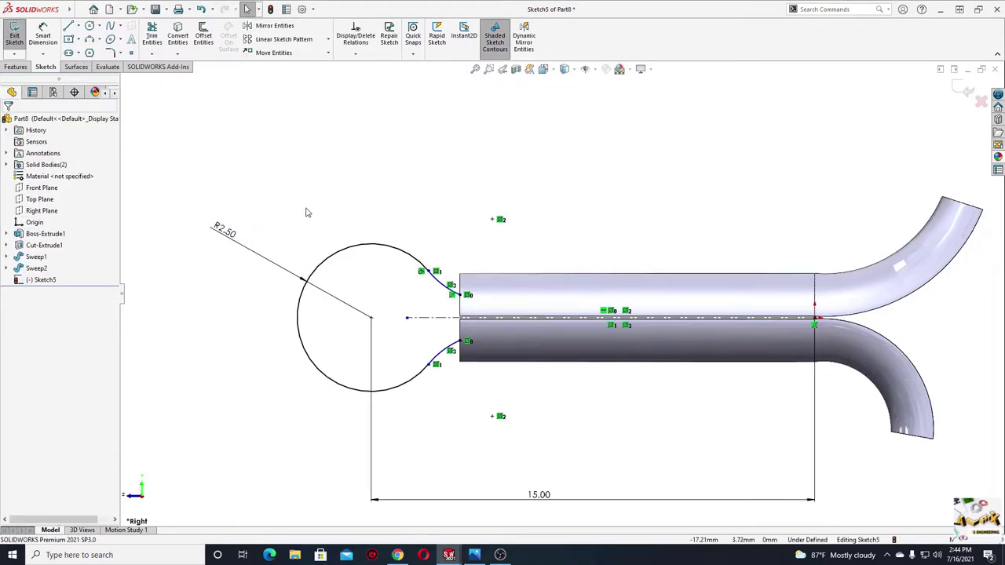
Exit Sketch5 and sweep the pin's end face along the loop path to form the ring eye
left_click(14, 38)
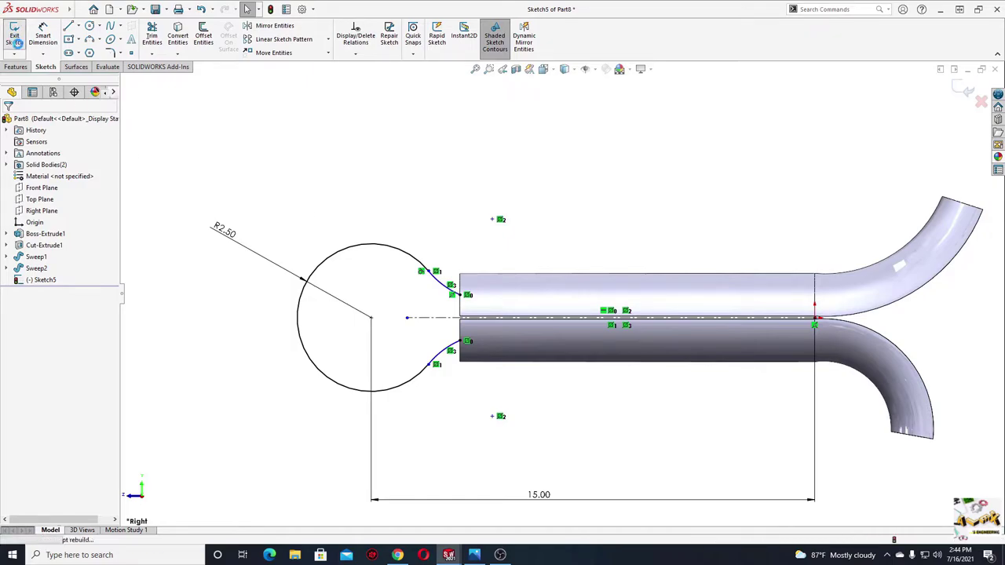
middle_click_drag(301, 278, 315, 295)
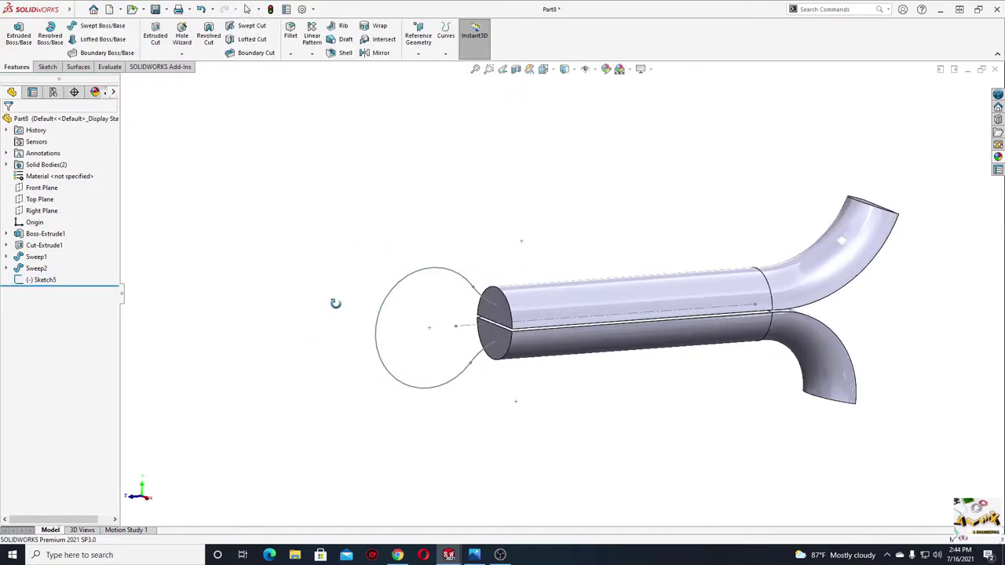
left_click(102, 25)
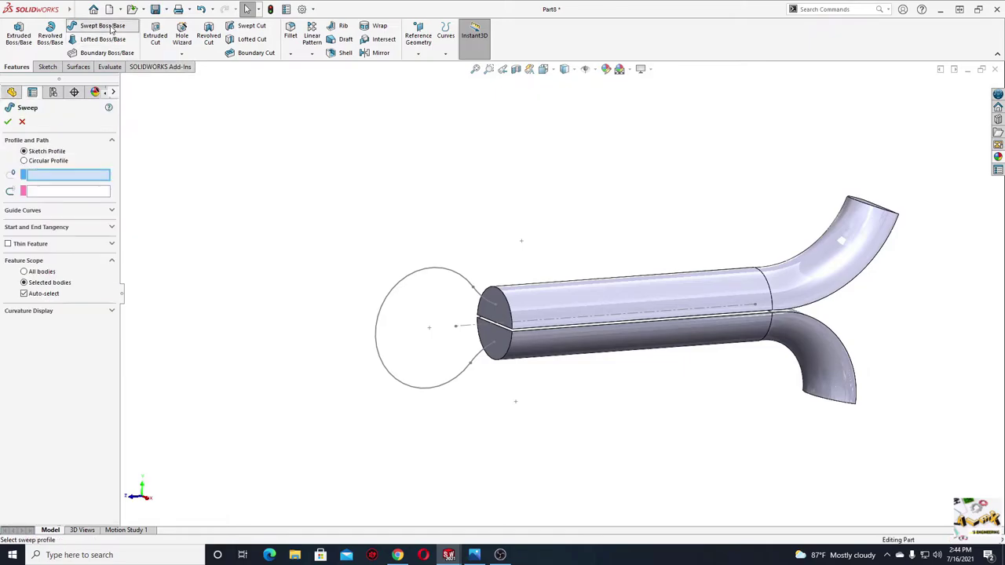
left_click(505, 310)
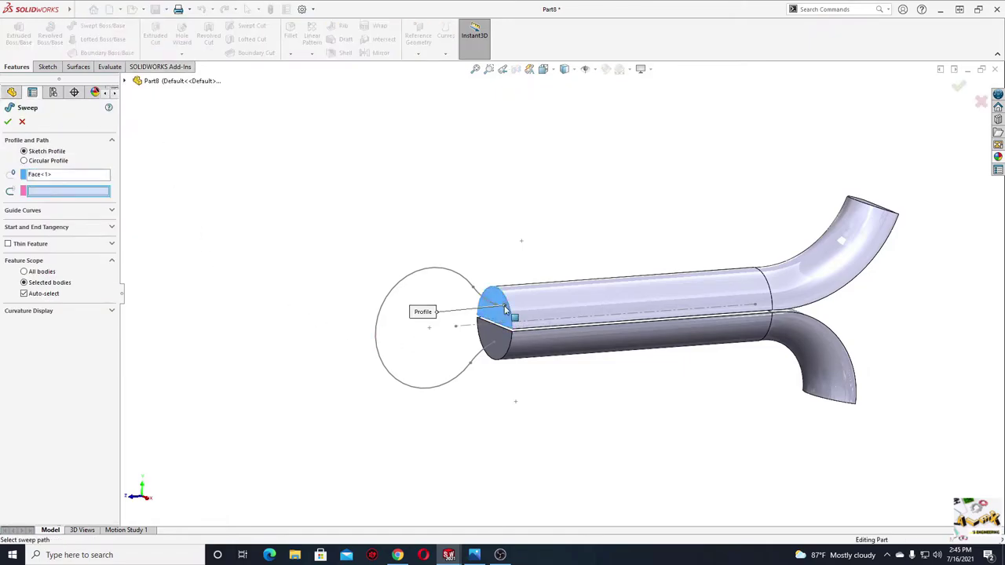
left_click(404, 285)
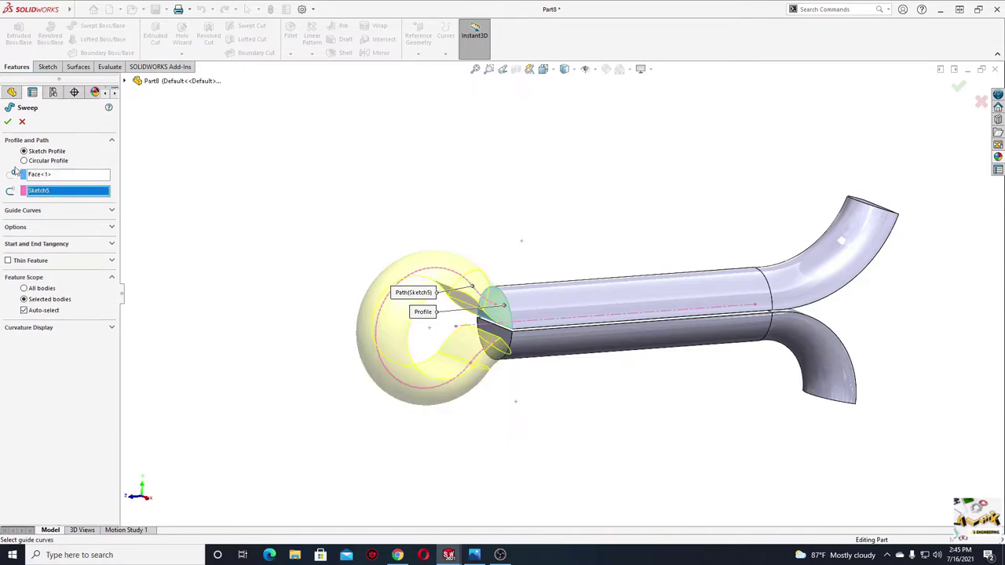
left_click(8, 121)
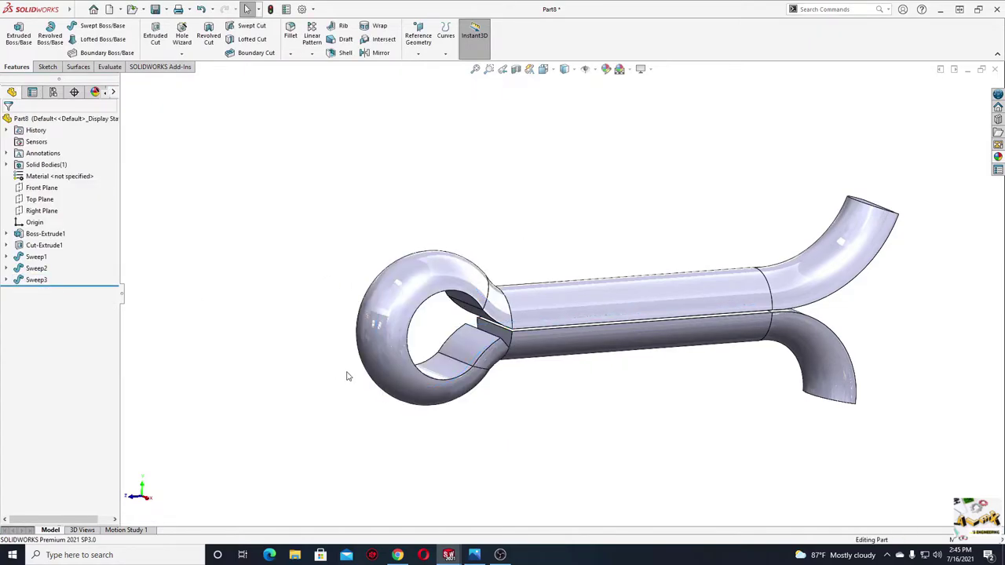
mouse_move(348, 377)
middle_mouse_down()
mouse_move(285, 289)
mouse_move(295, 242)
mouse_move(336, 358)
middle_mouse_up()
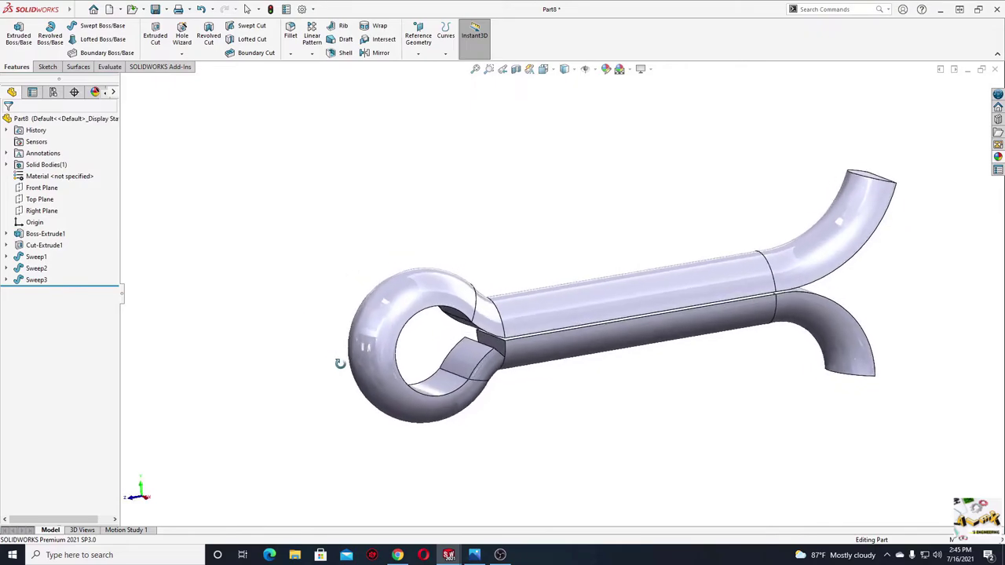
Loft between the ring eye's open-end face and the facing shaft face to close the eye
scroll(516, 350, "down", 5)
scroll(516, 349, "down", 3)
mouse_move(492, 341)
middle_mouse_down()
mouse_move(471, 325)
mouse_move(508, 306)
mouse_move(460, 332)
middle_mouse_up()
scroll(483, 317, "up", 3)
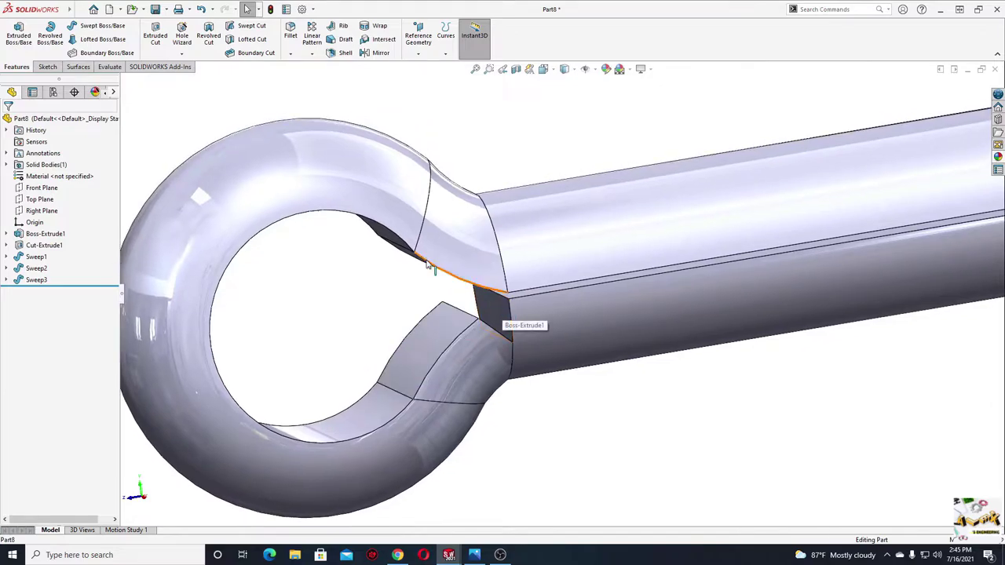
left_click(101, 44)
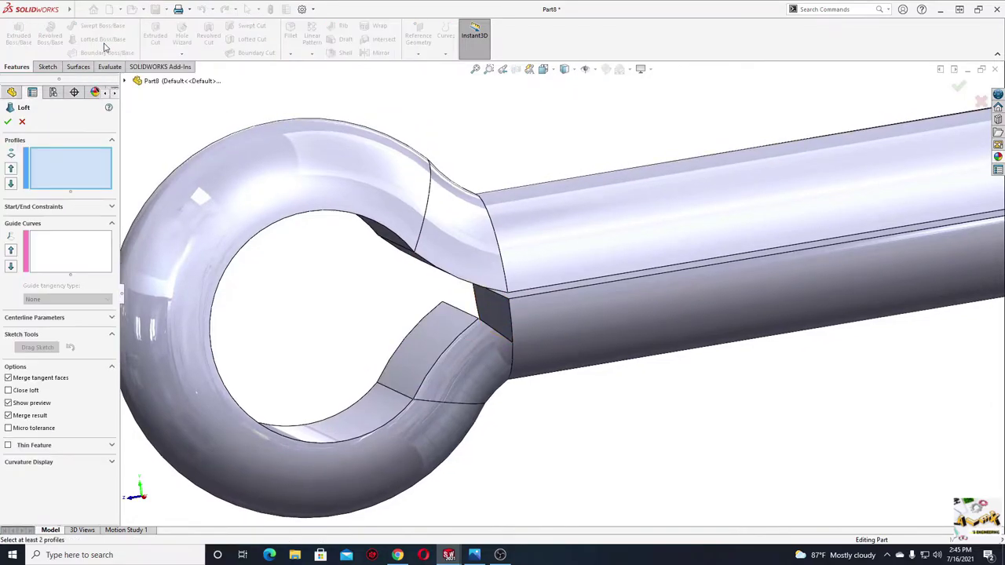
left_click(473, 314)
mouse_move(474, 315)
middle_mouse_down()
mouse_move(460, 343)
mouse_move(490, 325)
mouse_move(357, 338)
middle_mouse_up()
left_click(481, 343)
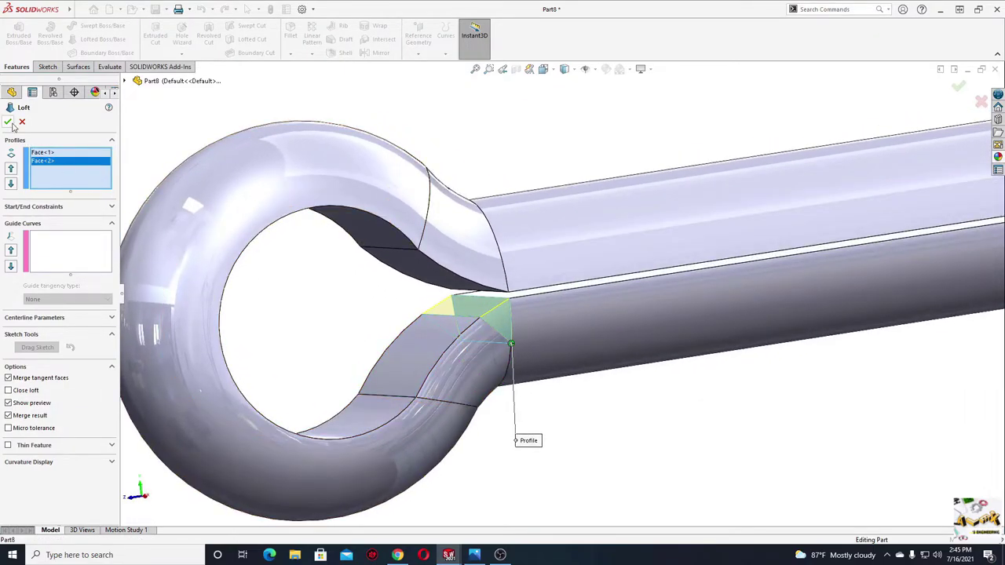
key("Return")
Pick the two seam edges where the arms meet the shaft for 1 mm fillets
key("f")
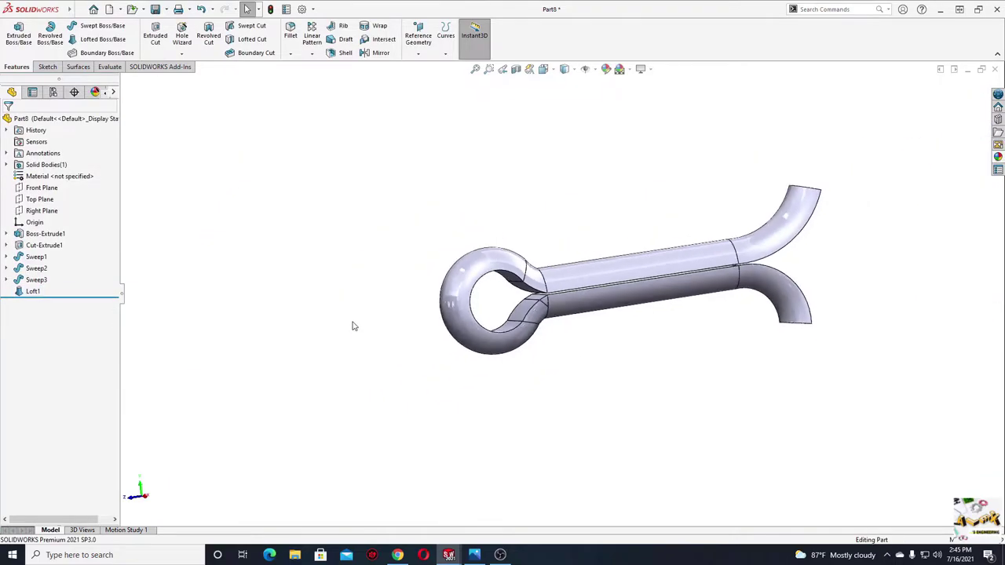
mouse_move(441, 351)
middle_mouse_down()
mouse_move(448, 309)
mouse_move(466, 408)
mouse_move(550, 327)
mouse_move(489, 344)
mouse_move(545, 358)
middle_mouse_up()
scroll(572, 363, "down", 3)
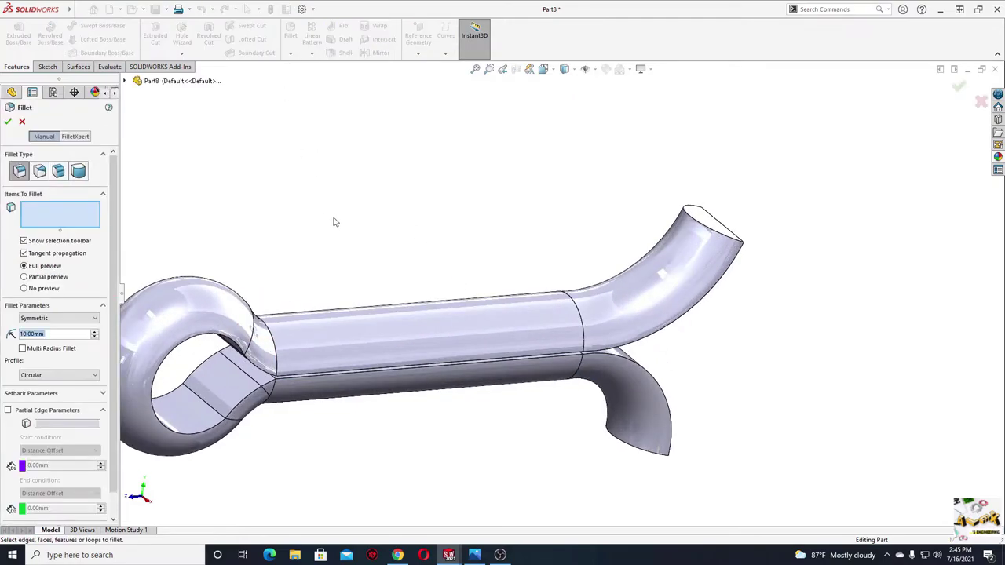
scroll(574, 288, "down", 2)
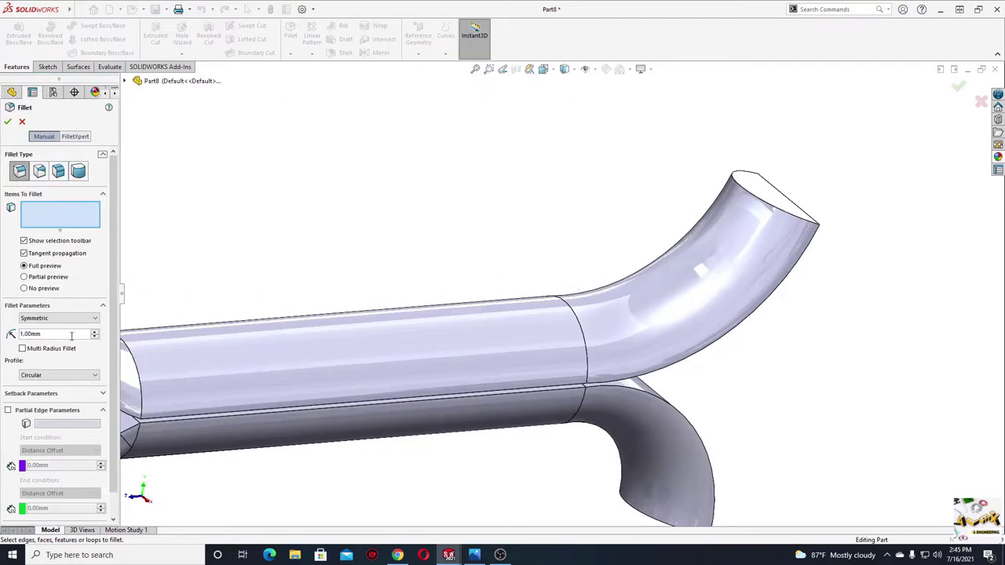
scroll(565, 307, "down", 2)
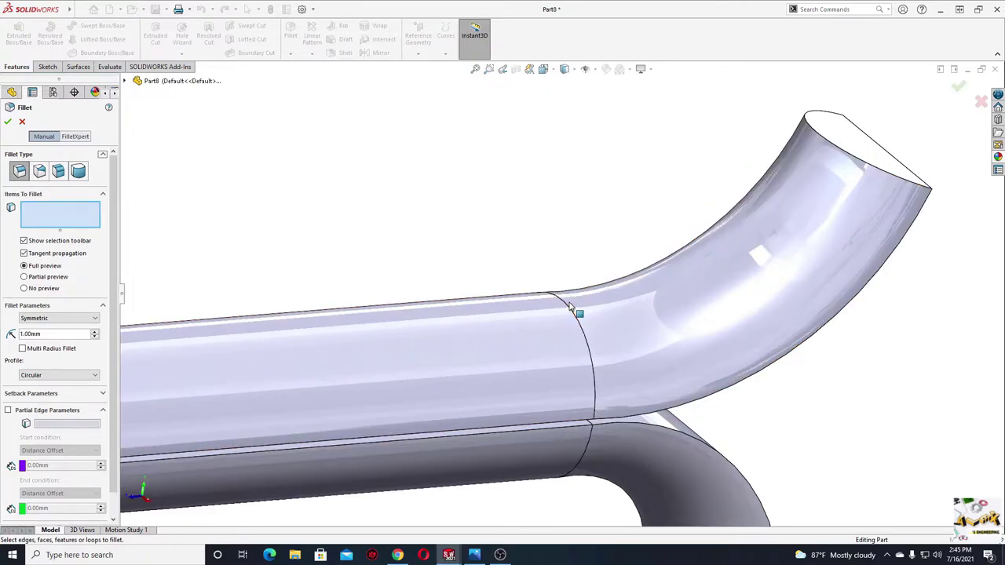
left_click(563, 325)
middle_click_drag(563, 325, 574, 399)
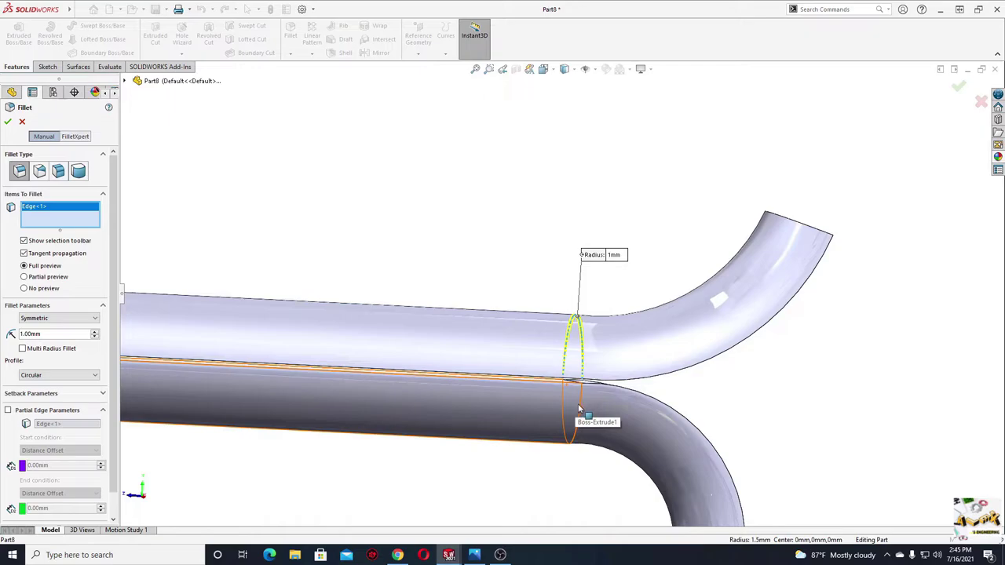
left_click(580, 410)
Add the upper and lower eye-to-shaft seams and accept the 1 mm fillets
middle_click_drag(395, 399, 363, 324)
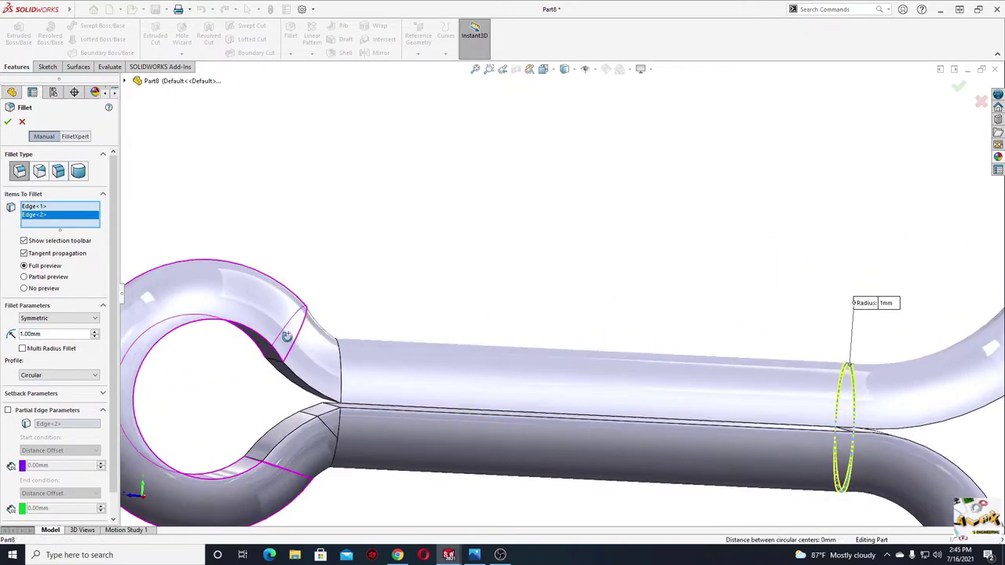
left_click(353, 333)
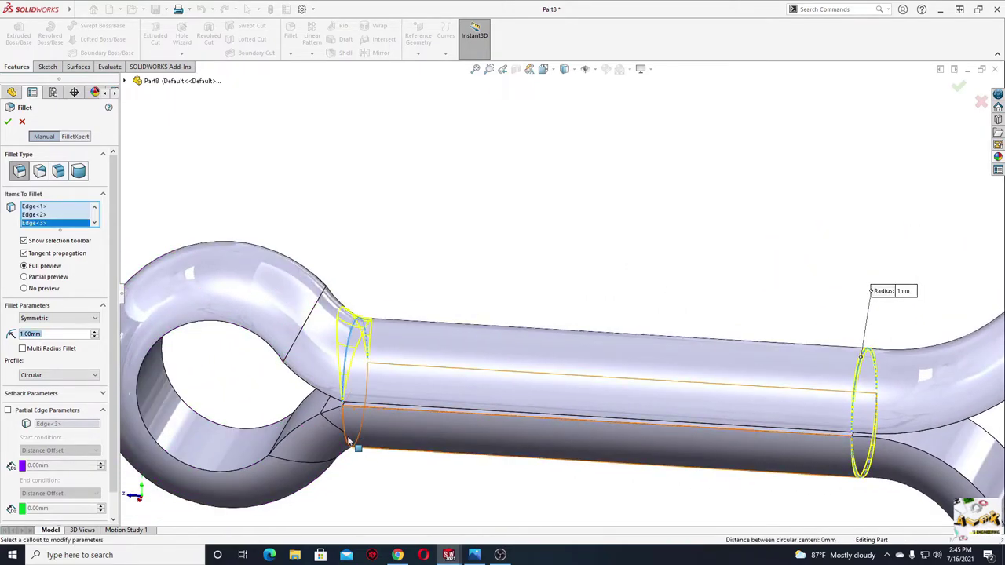
left_click(347, 438)
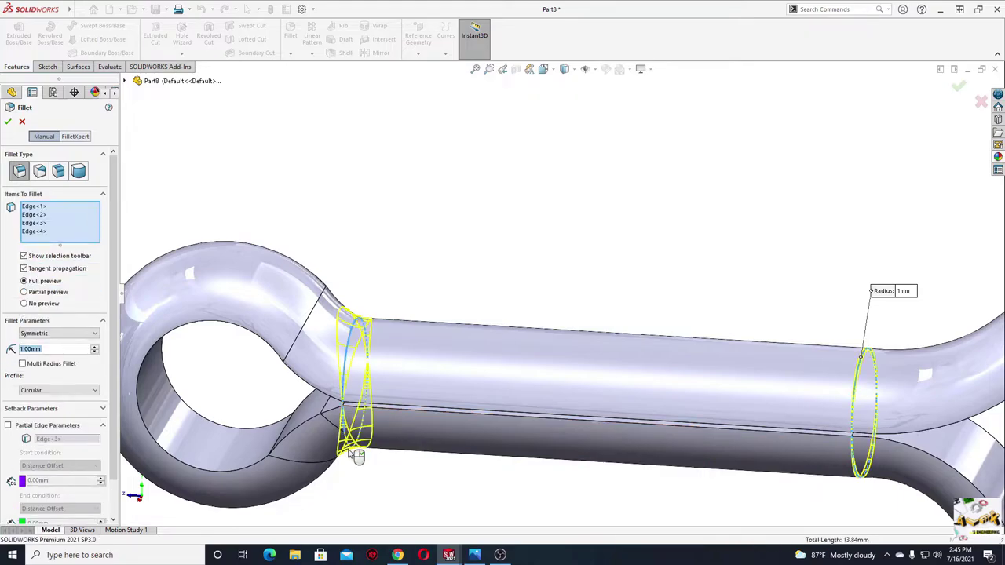
mouse_move(318, 330)
middle_mouse_down()
mouse_move(286, 336)
mouse_move(343, 386)
mouse_move(364, 366)
mouse_move(353, 382)
middle_mouse_up()
scroll(353, 377, "up", 5)
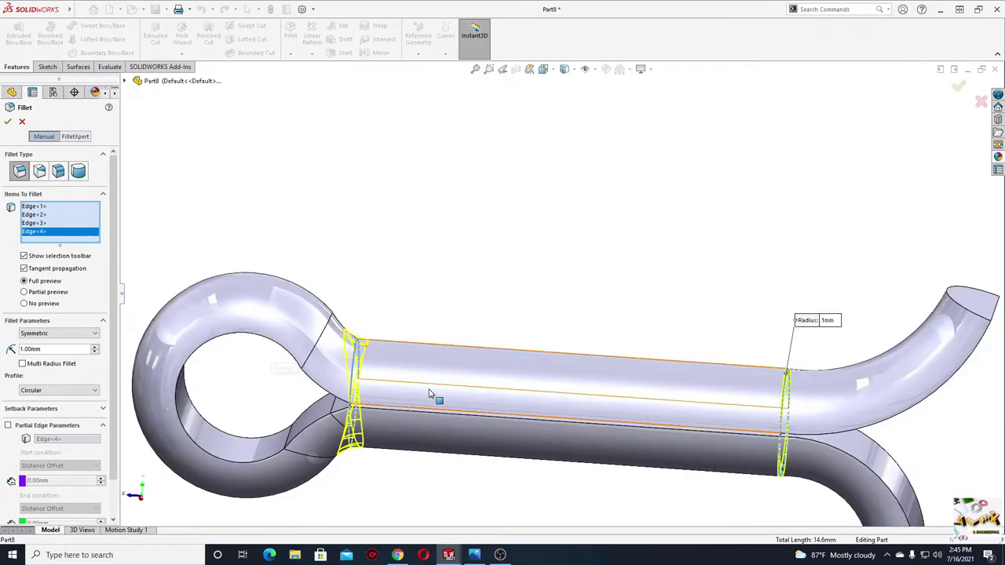
mouse_move(437, 400)
middle_mouse_down()
mouse_move(555, 416)
mouse_move(552, 310)
middle_mouse_up()
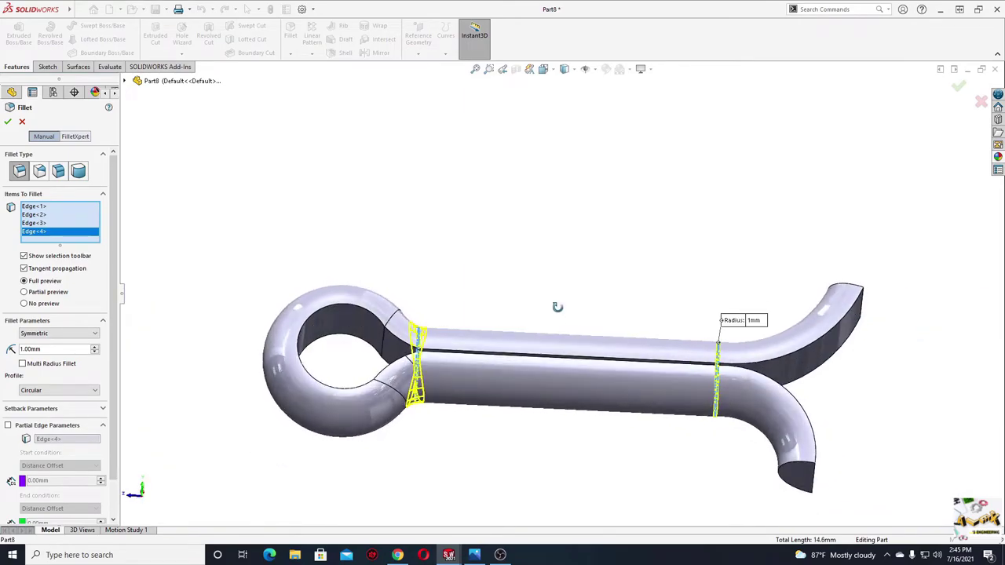
left_click(7, 121)
mouse_move(336, 236)
middle_mouse_down()
mouse_move(386, 397)
mouse_move(458, 233)
mouse_move(460, 444)
mouse_move(463, 332)
mouse_move(448, 369)
mouse_move(406, 272)
mouse_move(408, 314)
middle_mouse_up()
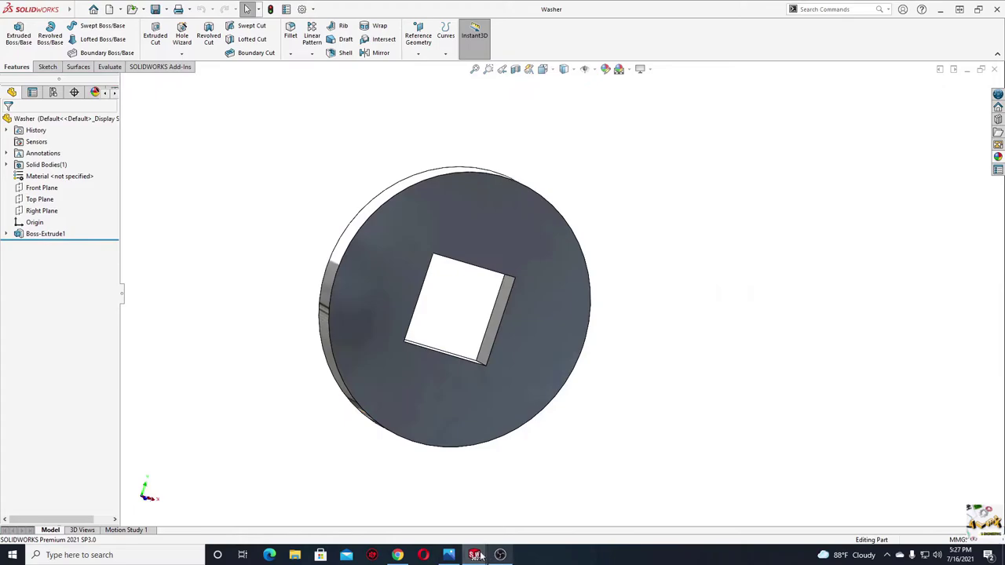
Show Saftey valve drawings.jpg maximized and zoomed on the valve seat and washer details
left_click(481, 556)
left_click(723, 91)
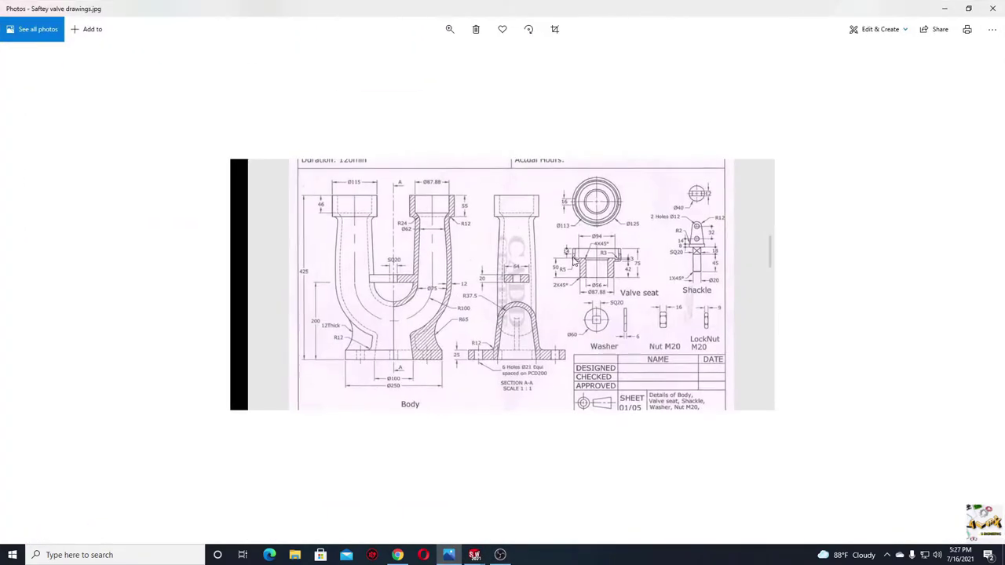
scroll(574, 262, "up", 5)
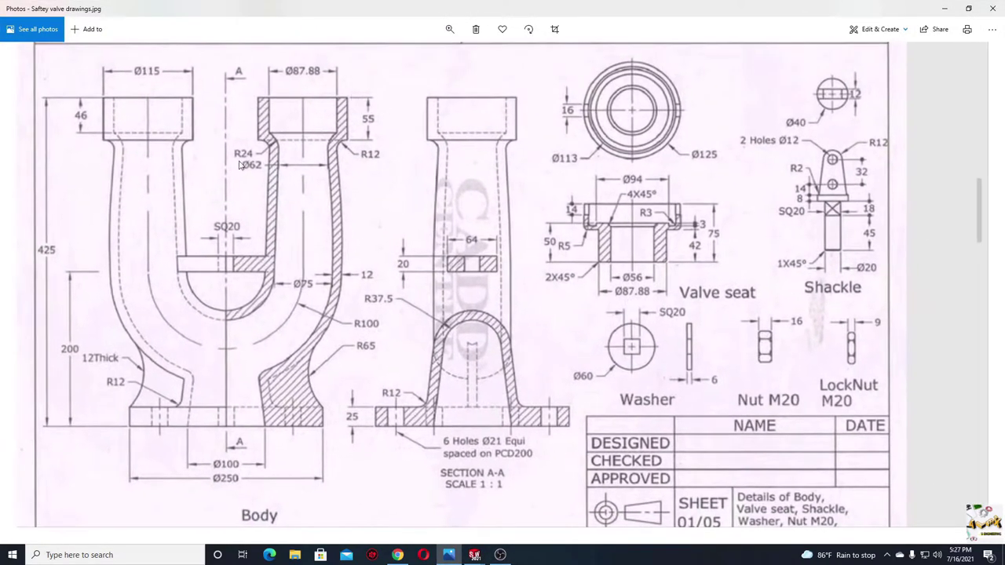
left_click_drag(626, 265, 589, 303)
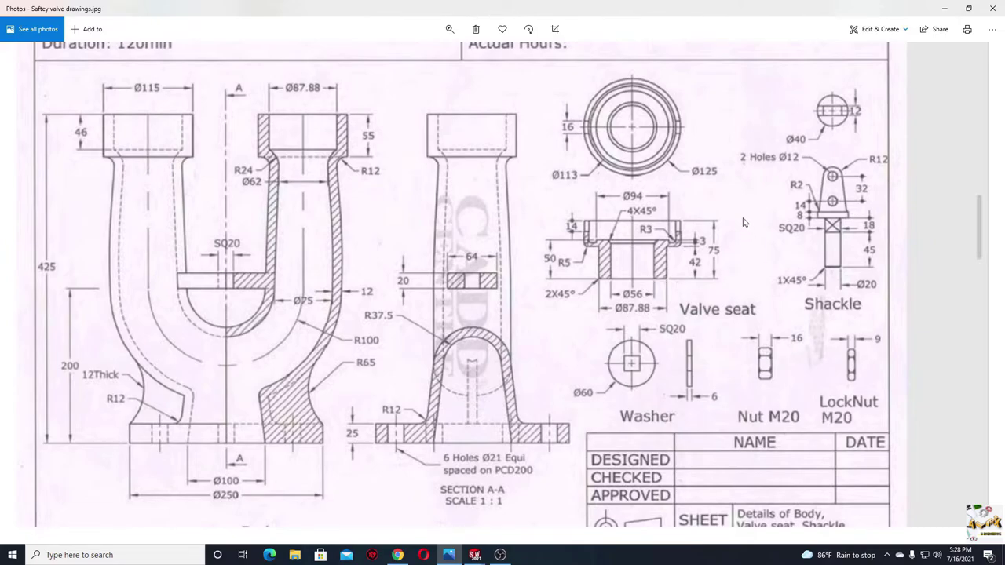
Zoom out on the safety valve drawing in Photos, then restore and minimize the viewer
scroll(744, 222, "down", 1)
scroll(666, 244, "down", 1)
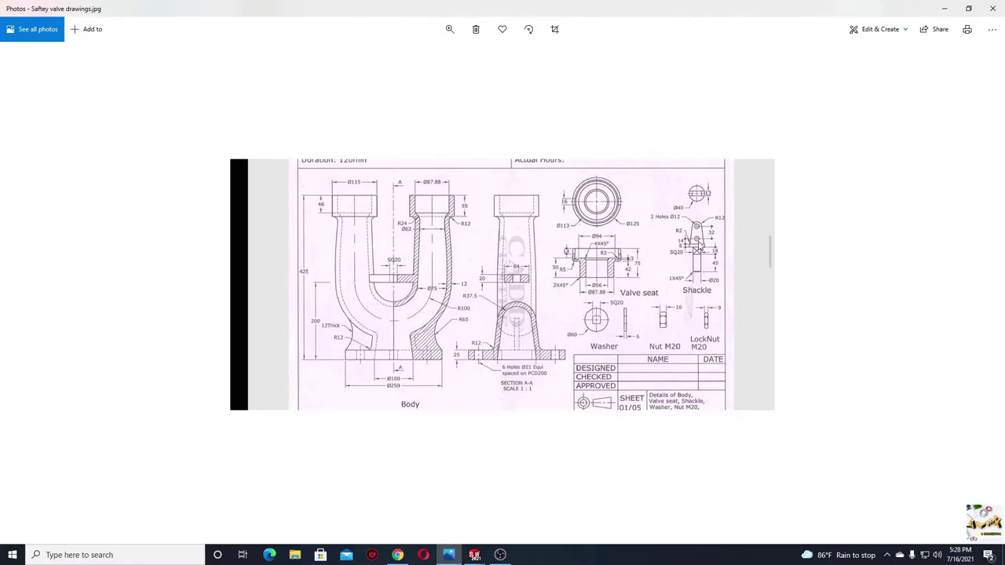
left_click(969, 8)
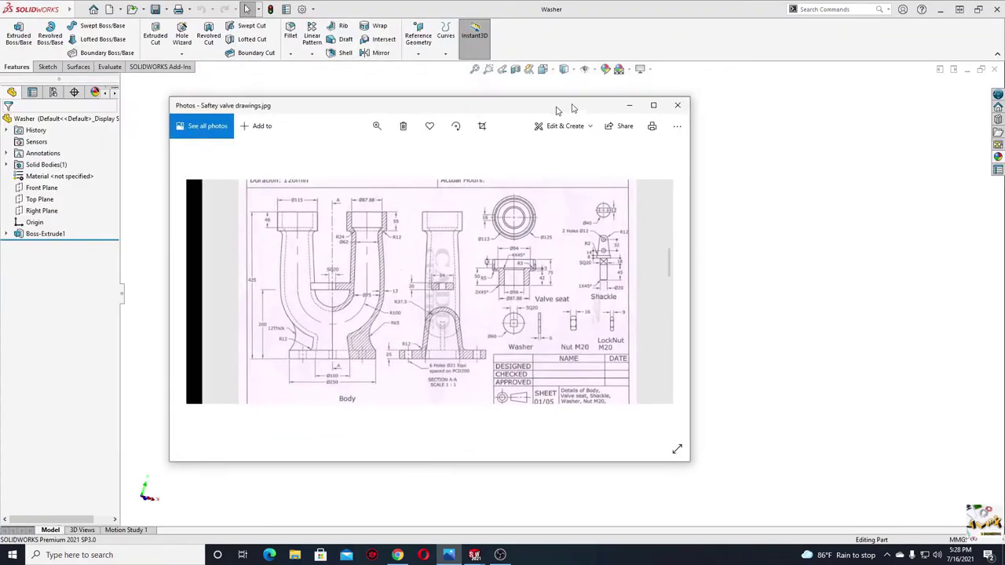
left_click(247, 8)
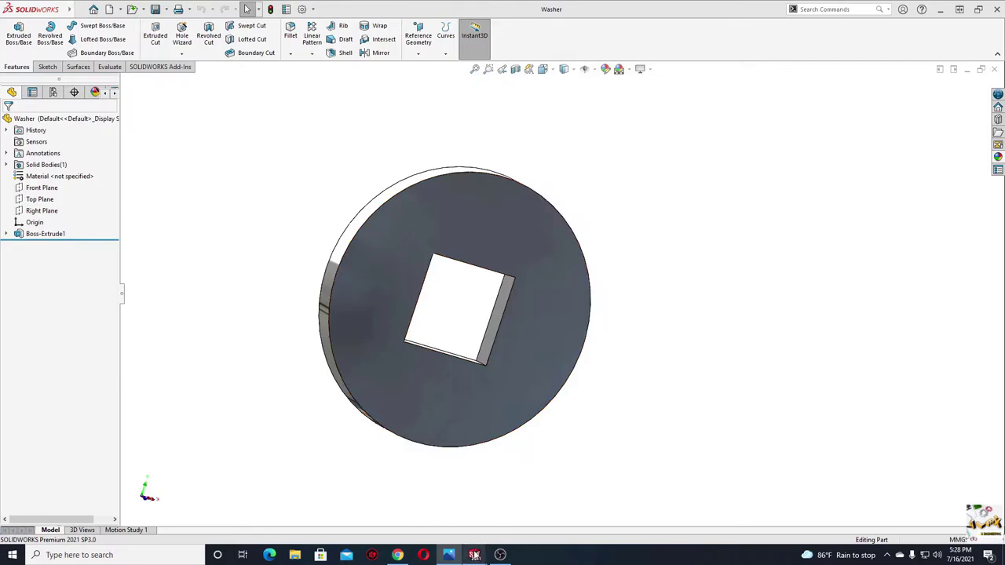
From the Shackle document, create a new blank part
mouse_move(474, 555)
left_click(550, 506)
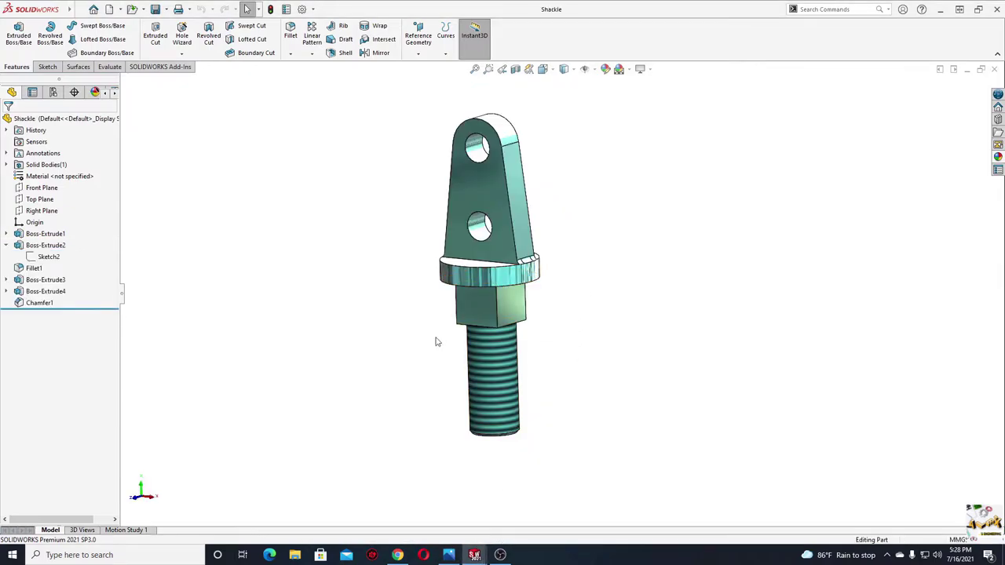
mouse_move(438, 341)
middle_mouse_down()
mouse_move(379, 343)
mouse_move(432, 354)
middle_mouse_up()
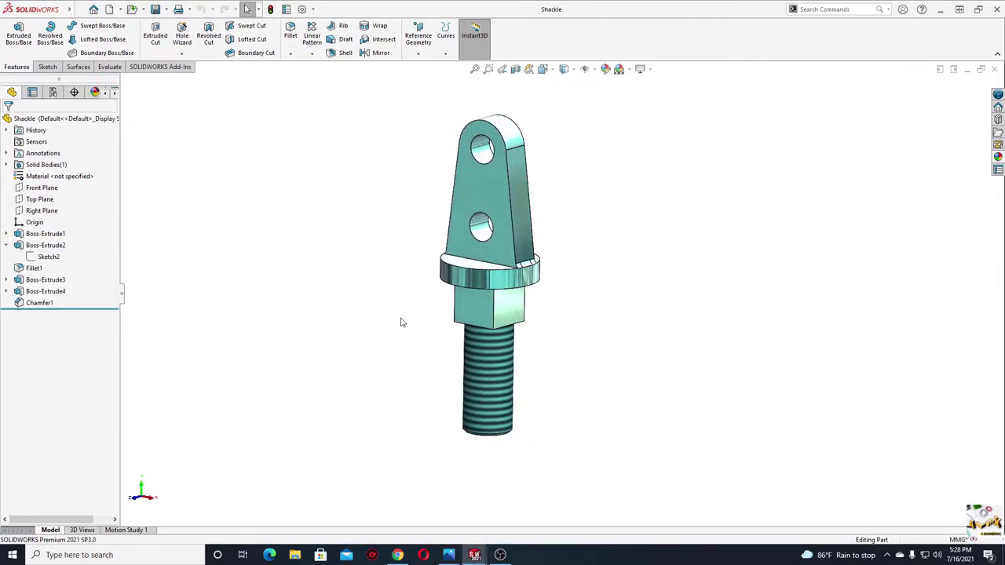
left_click(110, 9)
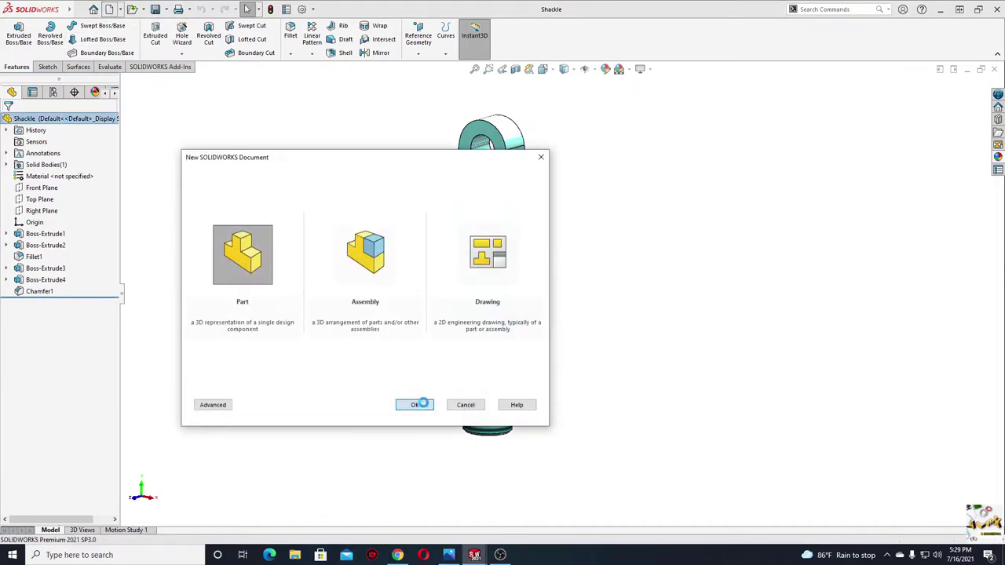
left_click(414, 405)
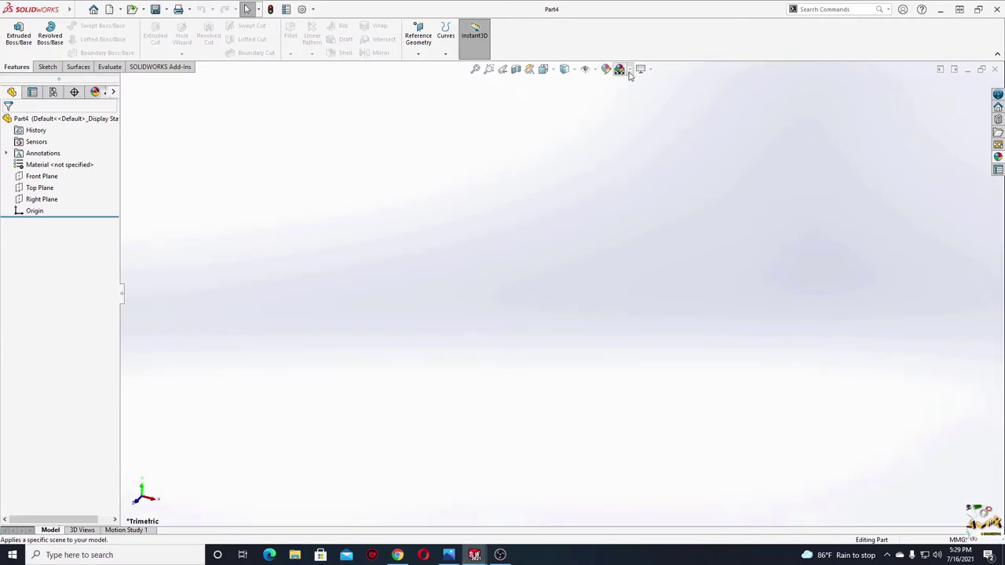
Apply a plain white background scene to the new part
left_click(622, 69)
left_click(640, 96)
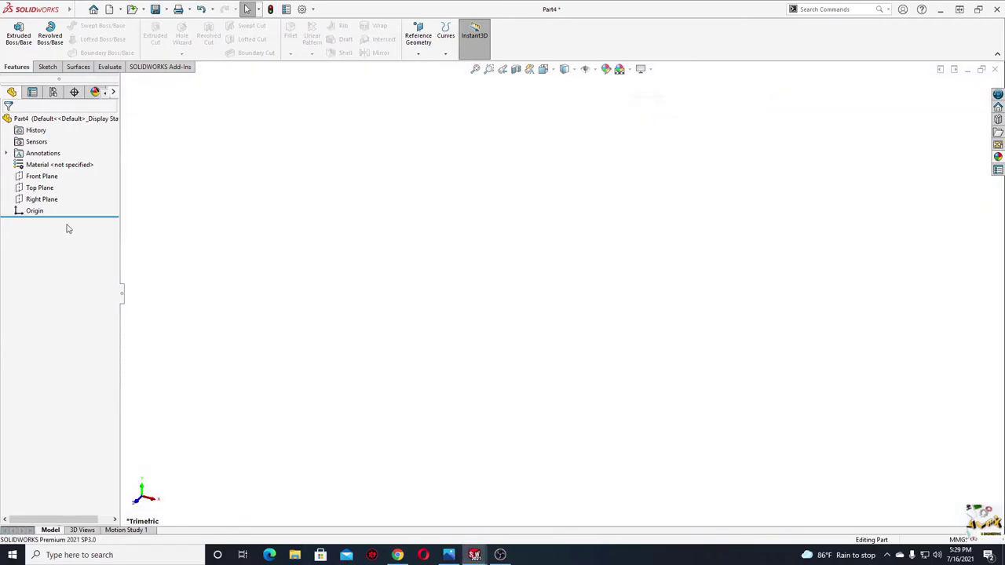
left_click(48, 189)
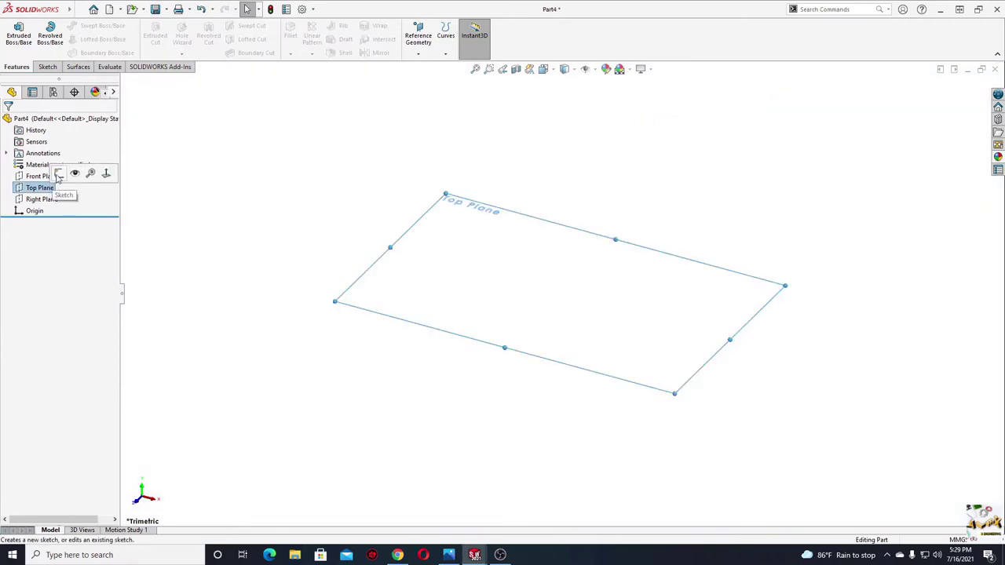
Sketch a circle at the origin on the Top Plane with a 40 mm diameter
left_click(58, 174)
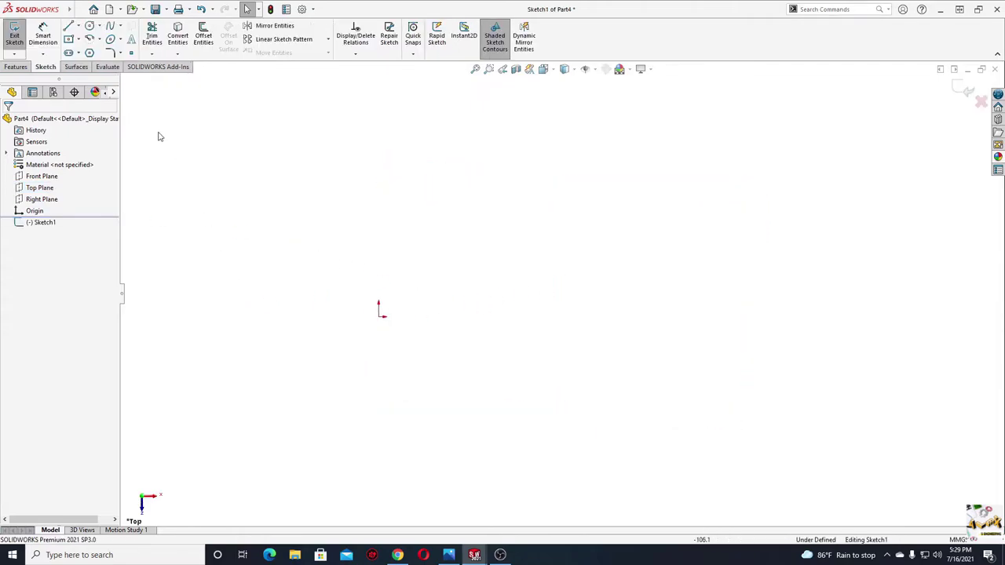
left_click(90, 27)
left_click(379, 311)
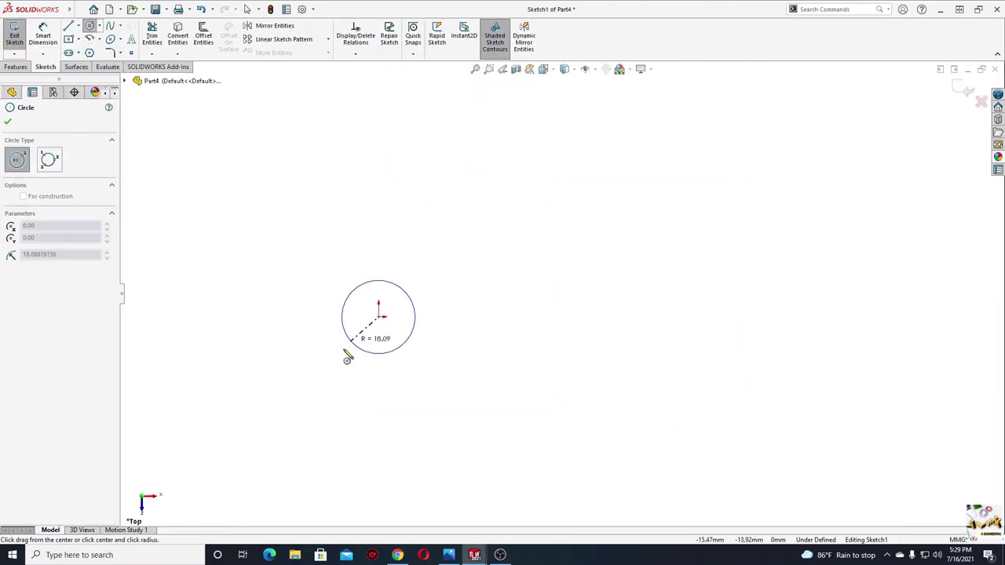
left_click(345, 355)
right_click(277, 349)
left_click(283, 351)
left_click(44, 37)
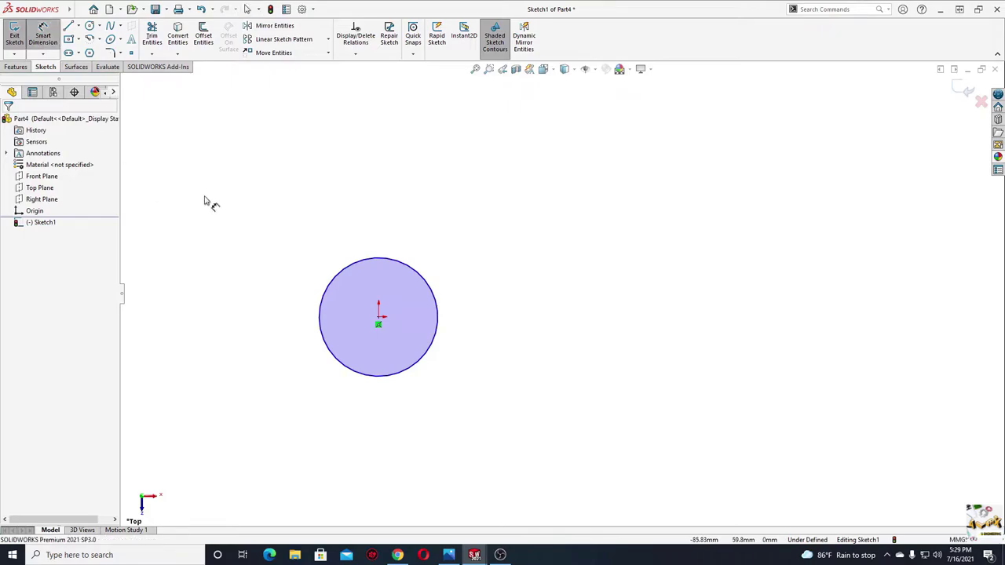
left_click(350, 272)
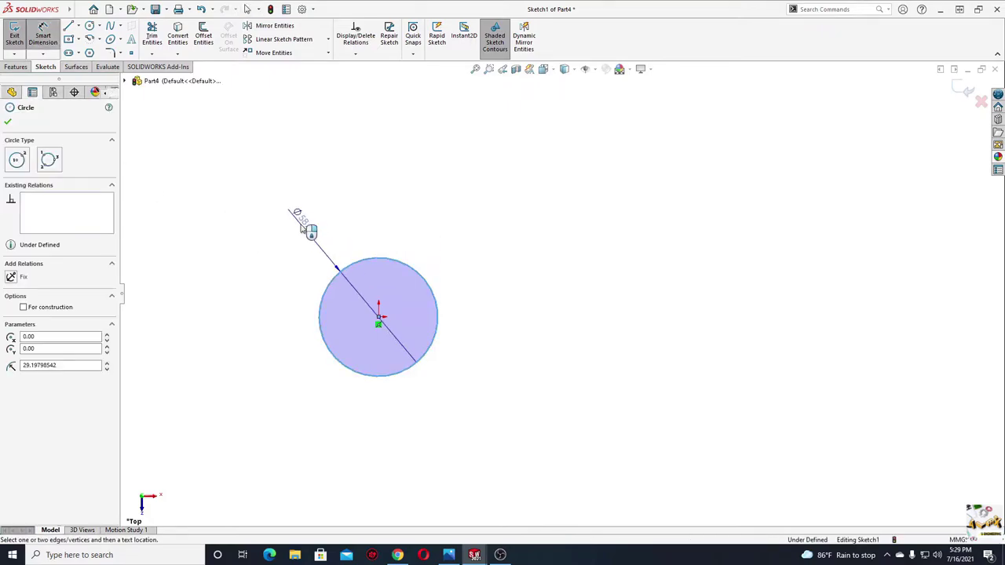
left_click(303, 223)
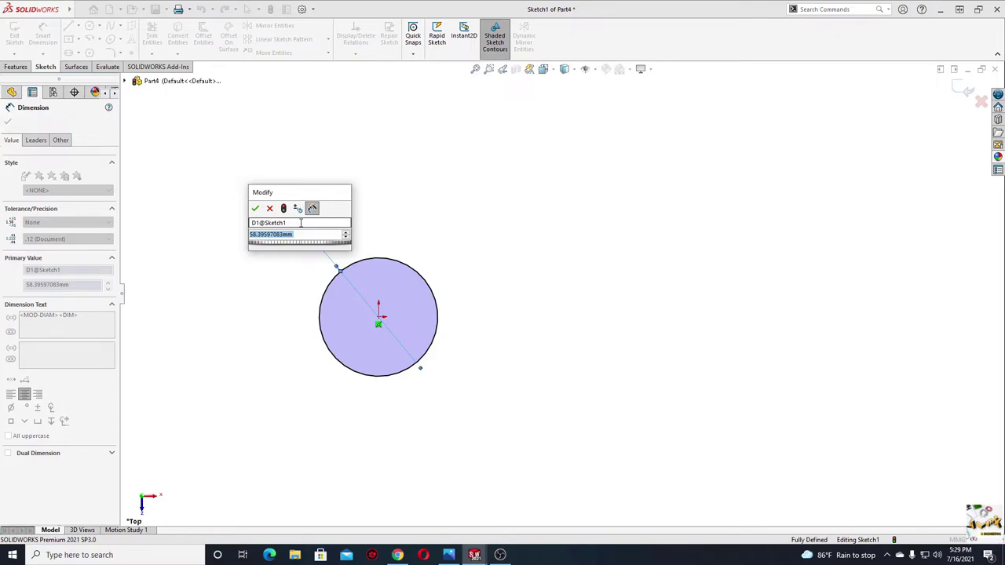
type("40")
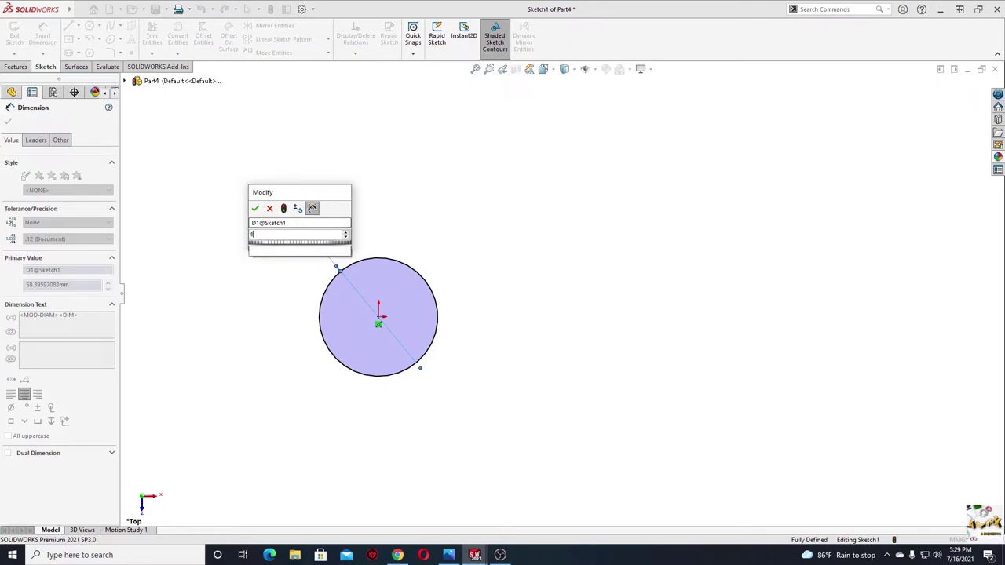
key("Return")
right_click(209, 176)
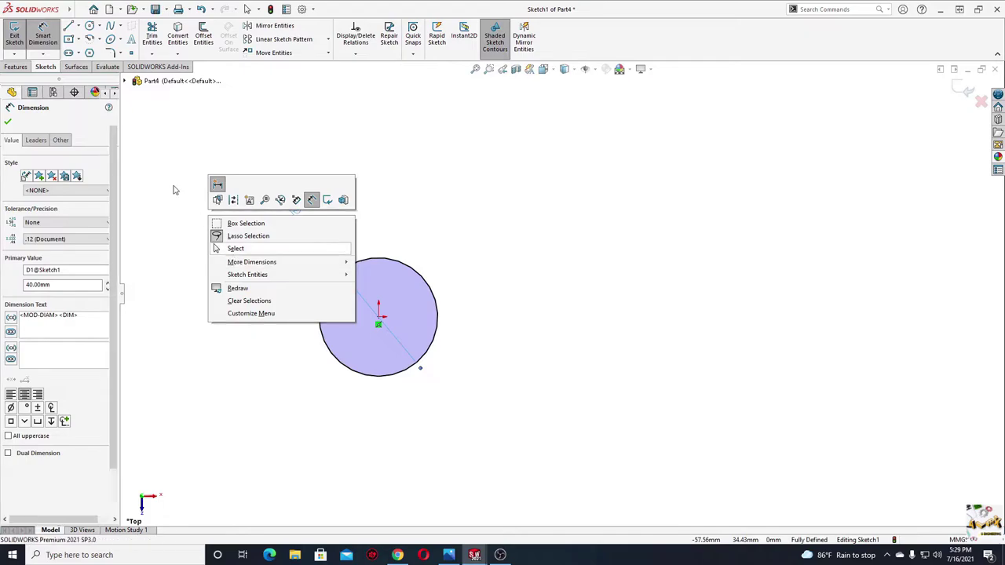
key("Escape")
Extrude the circle 6 mm into a solid disc
left_click(16, 67)
left_click(18, 35)
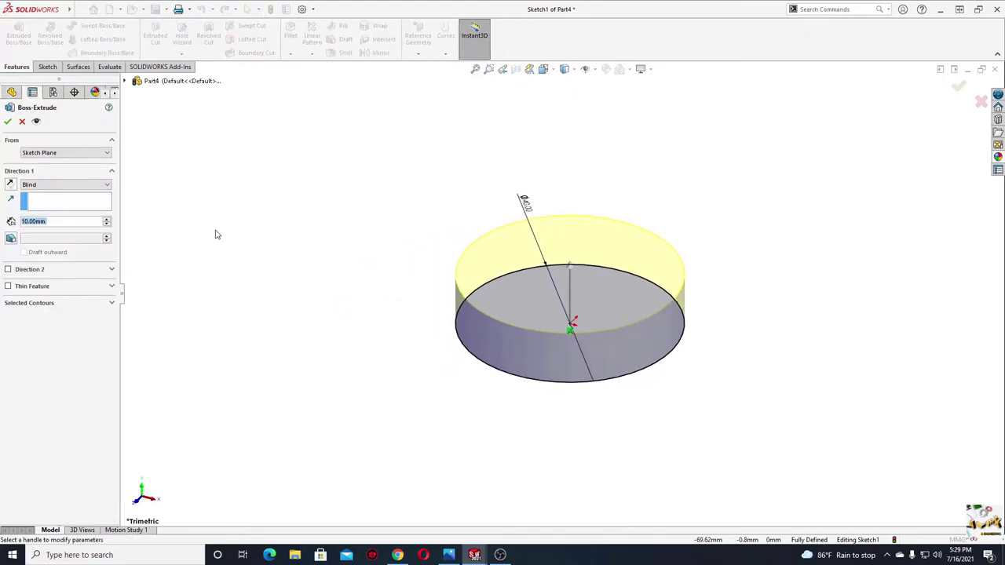
type("6")
key("Return")
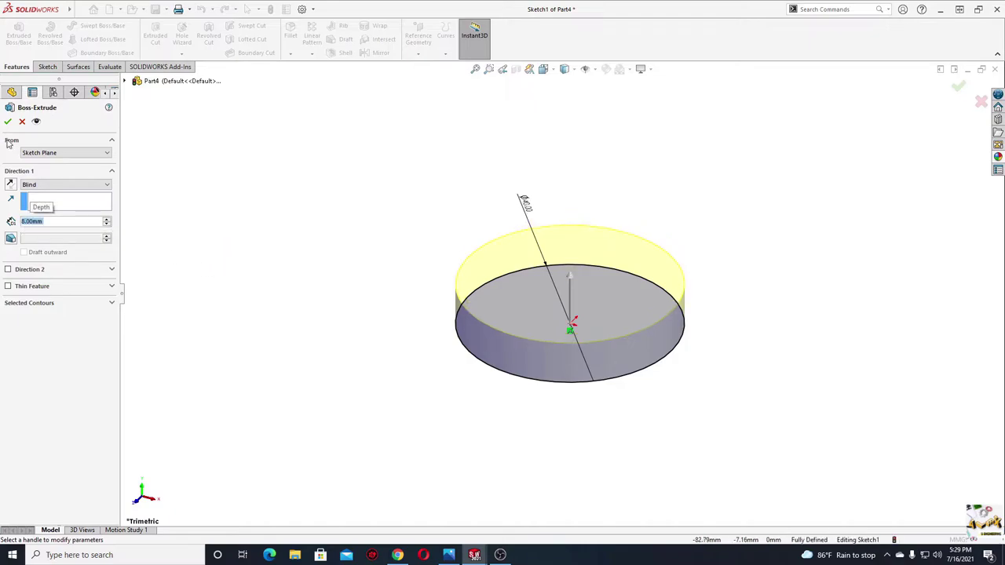
left_click(8, 121)
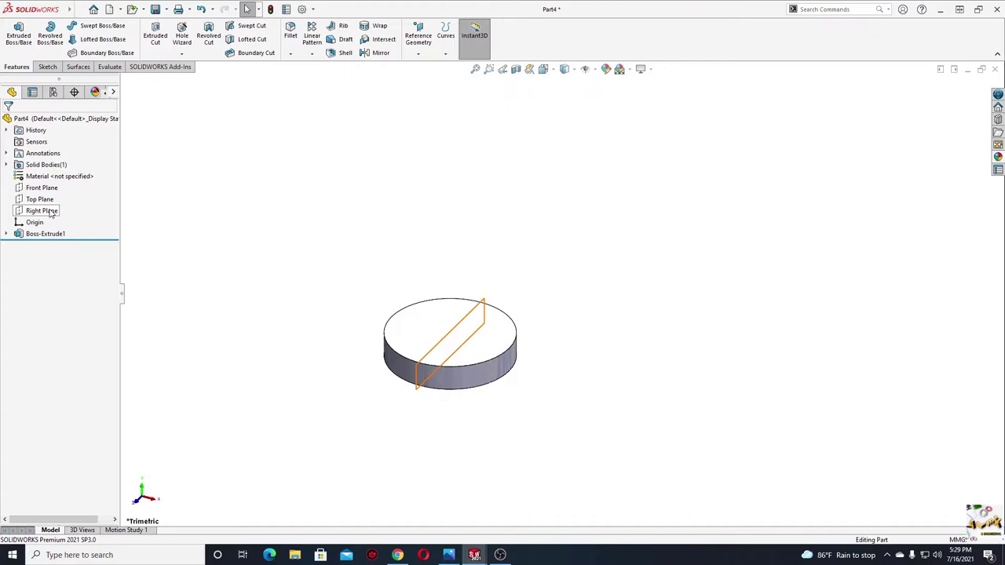
On the Front Plane, draw a centre-point arc above the disc, its centre vertical to the origin
left_click(42, 187)
left_click(79, 170)
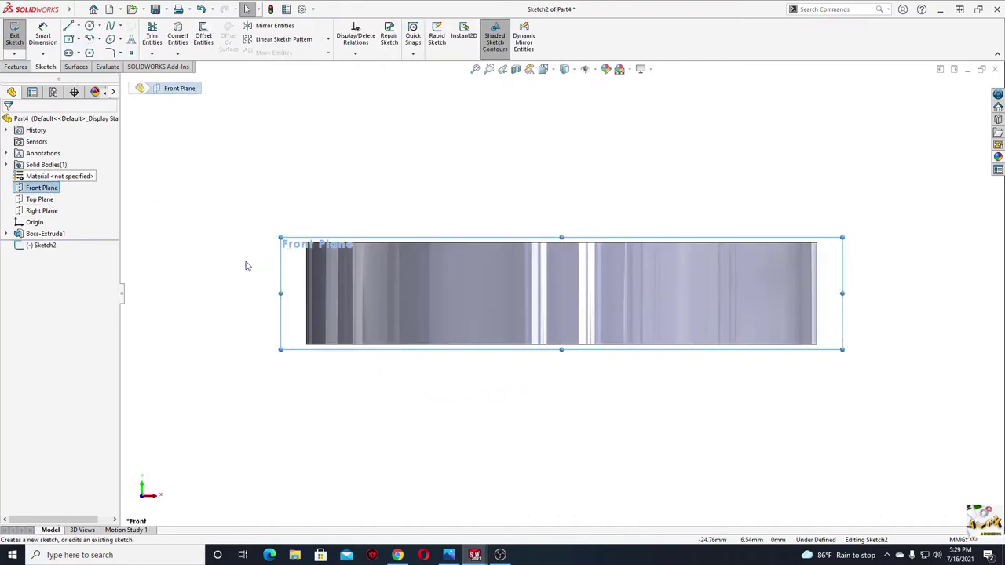
left_click(246, 266)
scroll(335, 251, "up", 3)
mouse_move(335, 251)
middle_mouse_down("ctrl")
mouse_move(362, 329)
mouse_move(284, 282)
middle_mouse_up("ctrl")
scroll(374, 336, "up", 2)
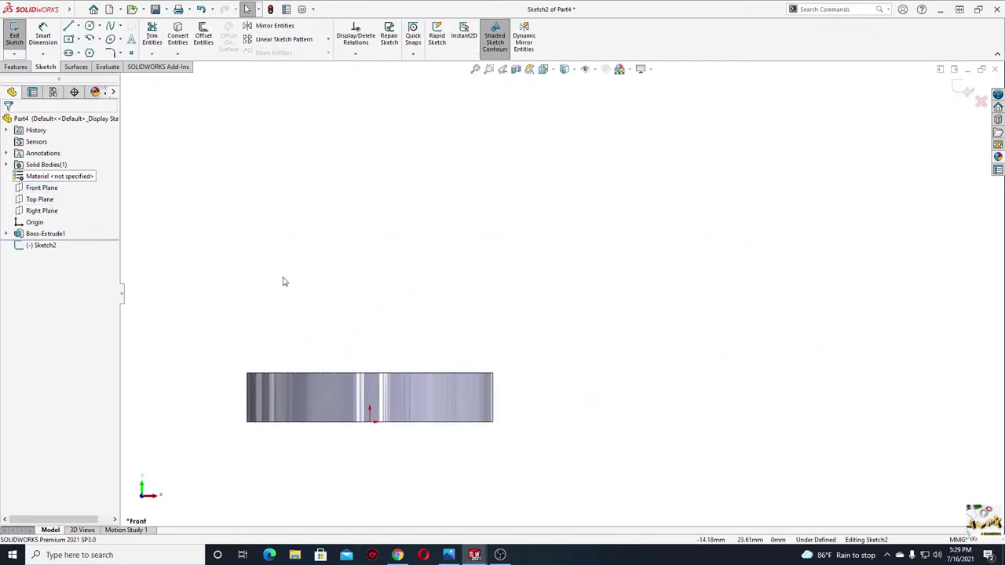
left_click(89, 40)
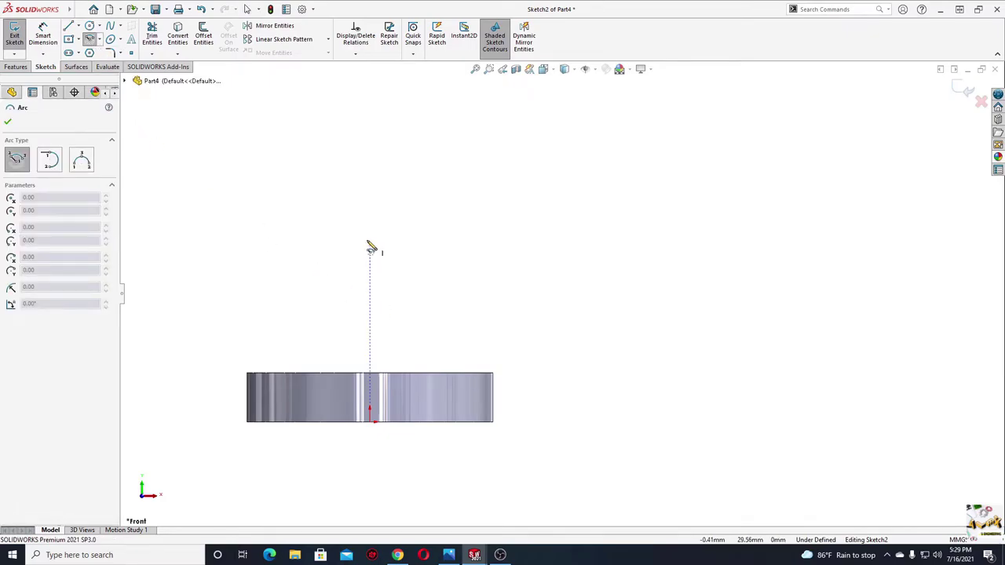
left_click(370, 240)
left_click(311, 231)
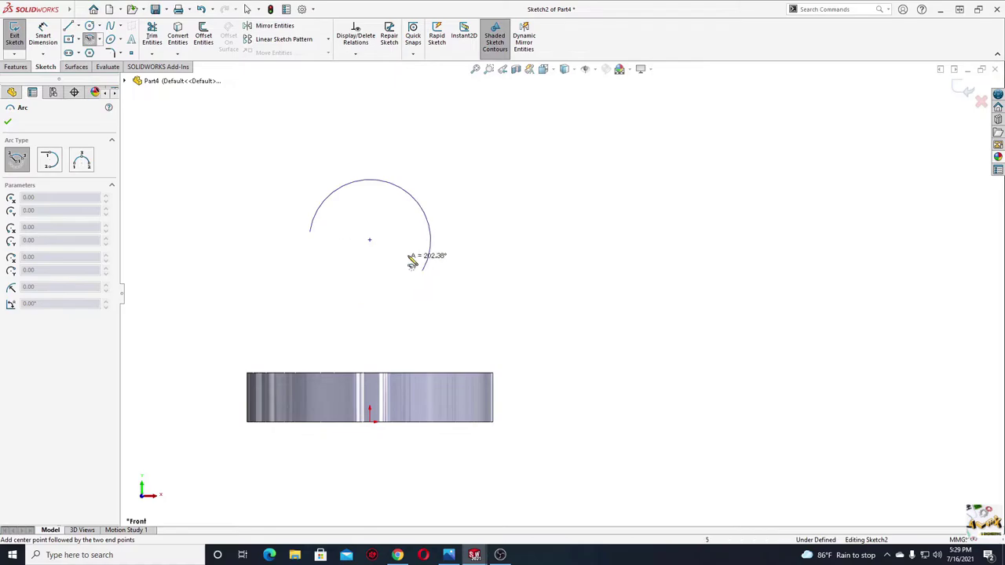
left_click(429, 225)
key("Escape")
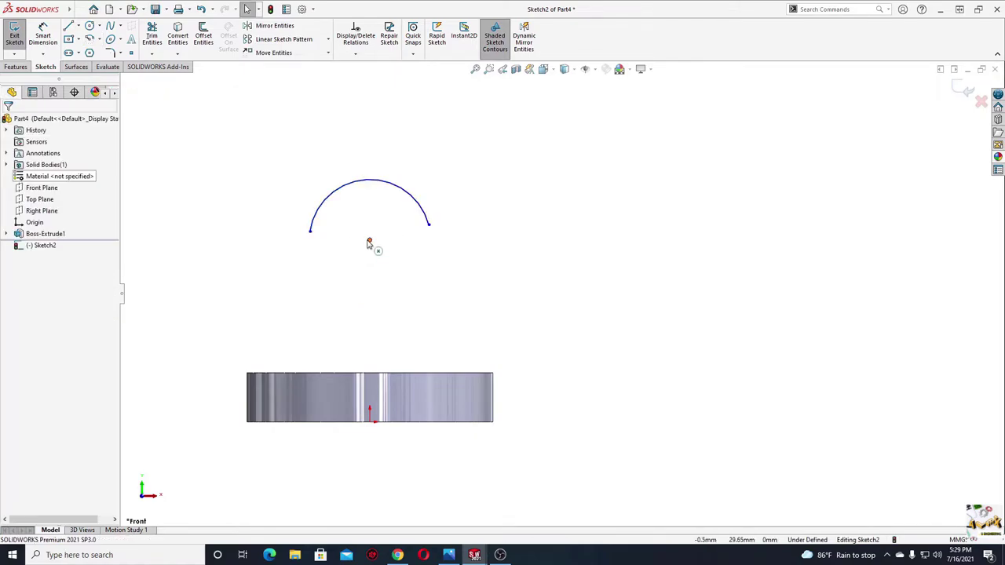
left_click(369, 239)
left_click(369, 420, "ctrl")
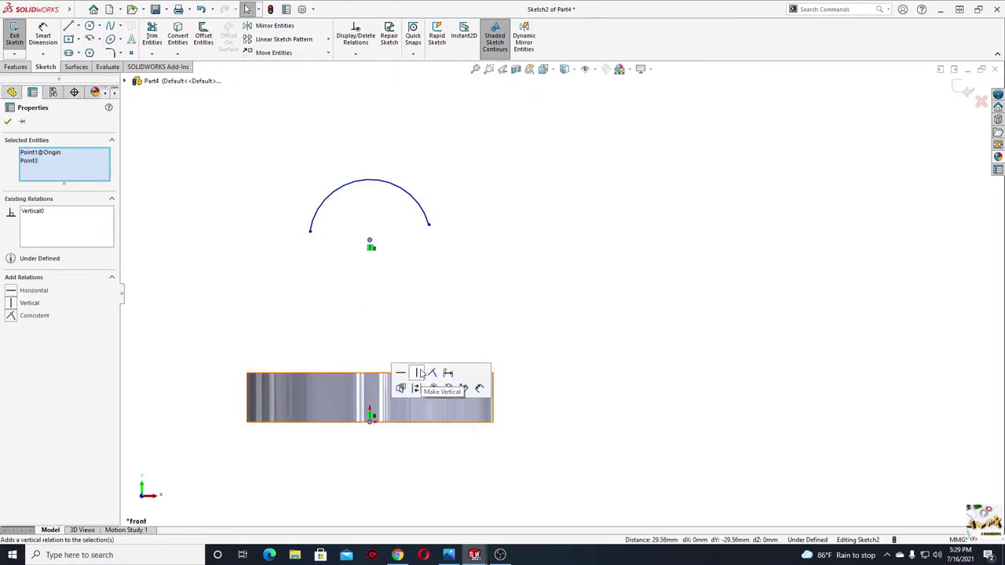
left_click(284, 300)
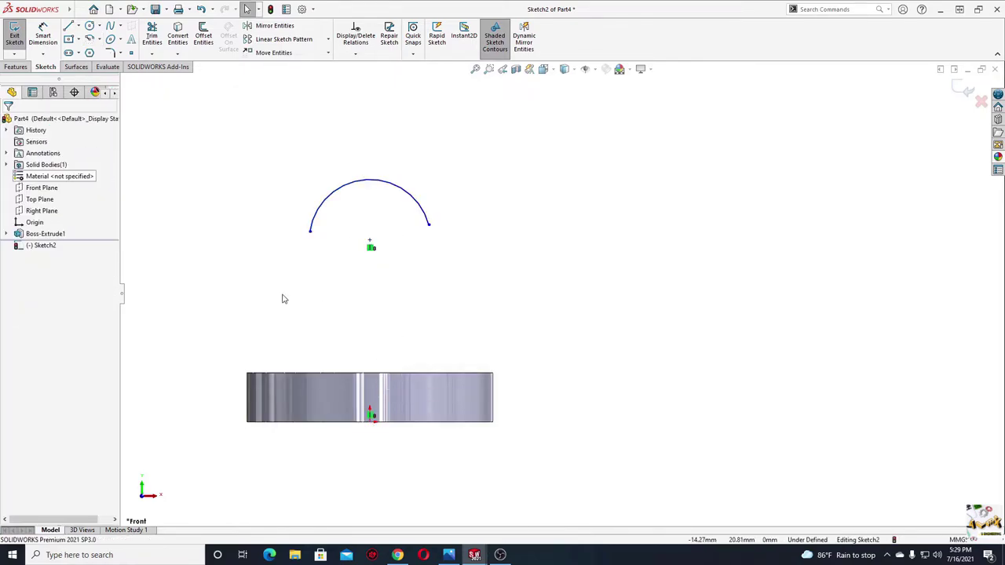
Join the arc ends down to the disc's top edge with lines, closing the profile
left_click(70, 27)
left_click(311, 231)
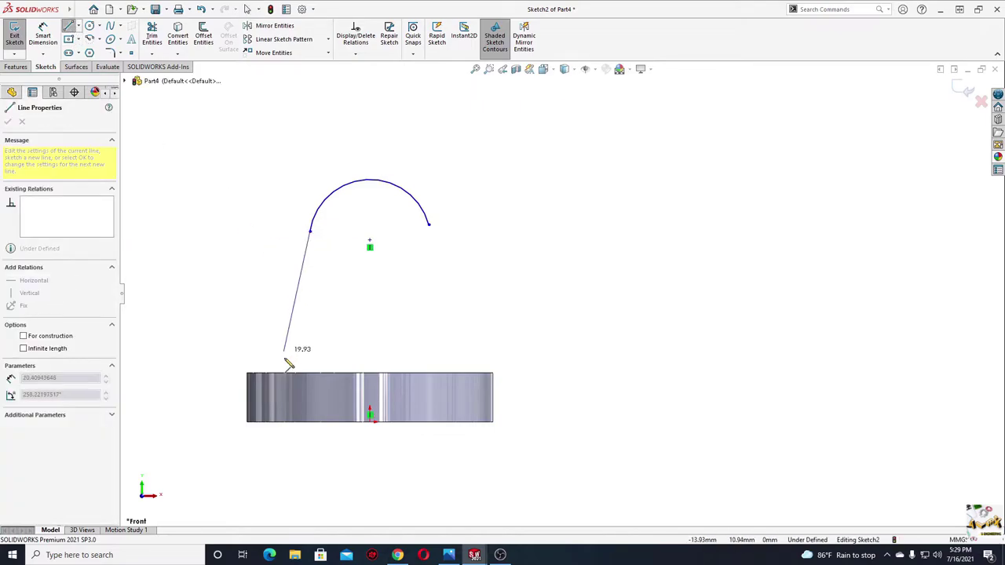
left_click(268, 368)
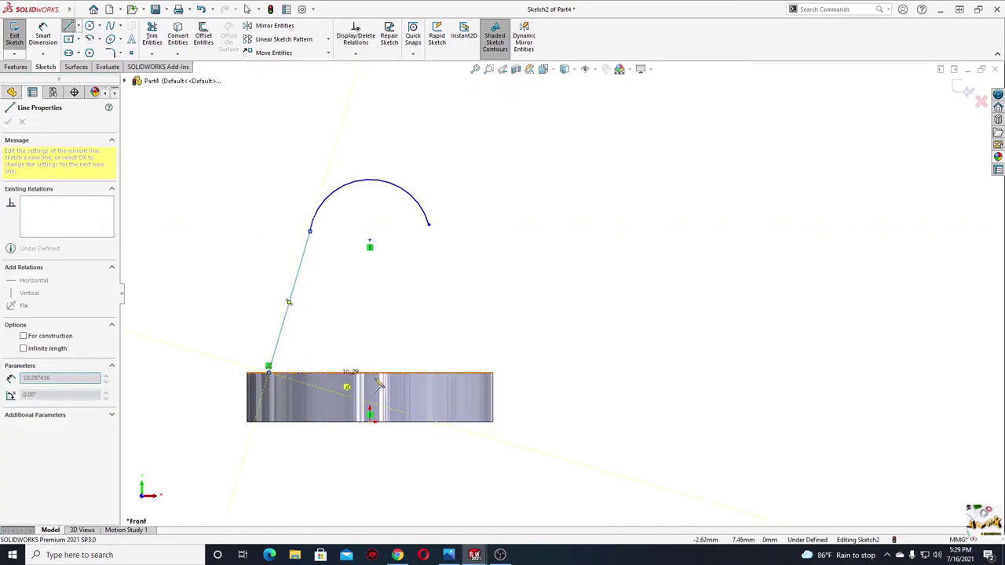
left_click(454, 368)
left_click(429, 226)
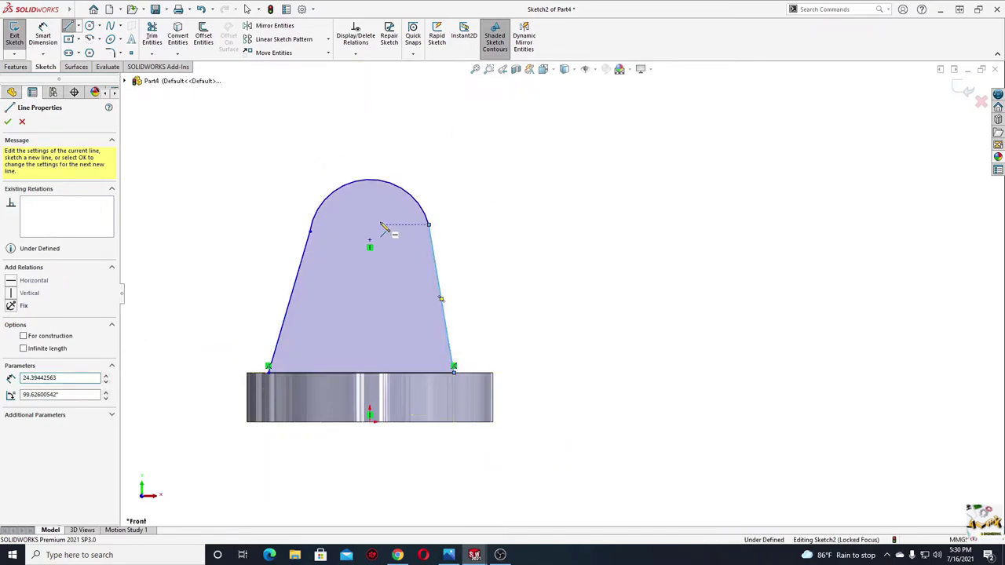
key("Escape")
Make both sloping sides tangent to the arc at its endpoints
left_click(311, 231)
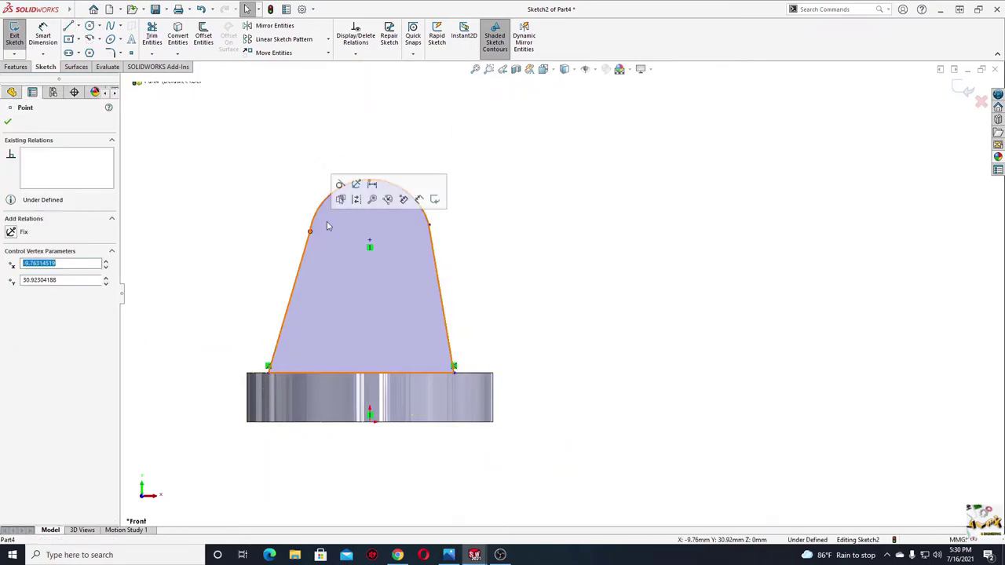
left_click(340, 184)
left_click(429, 228)
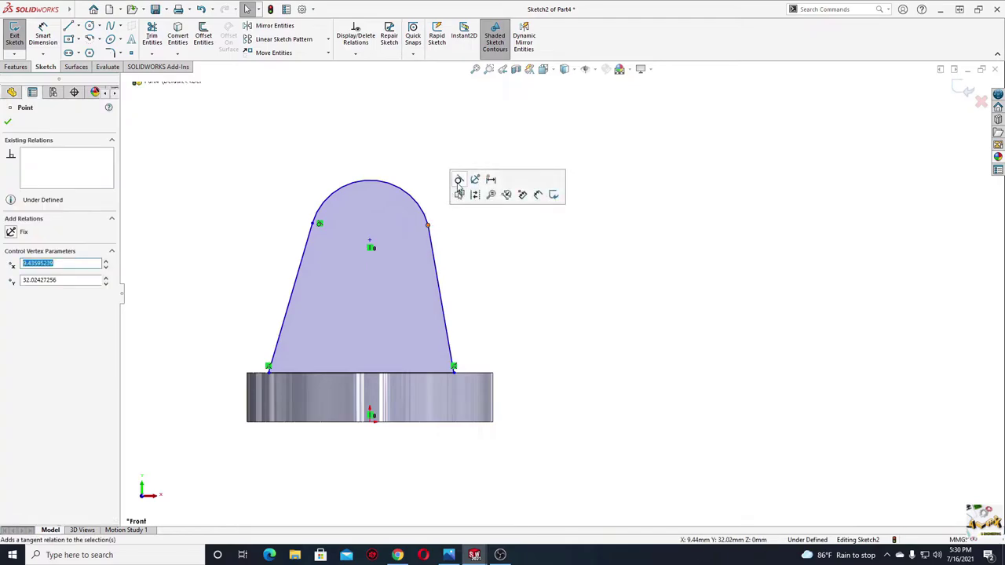
left_click(459, 182)
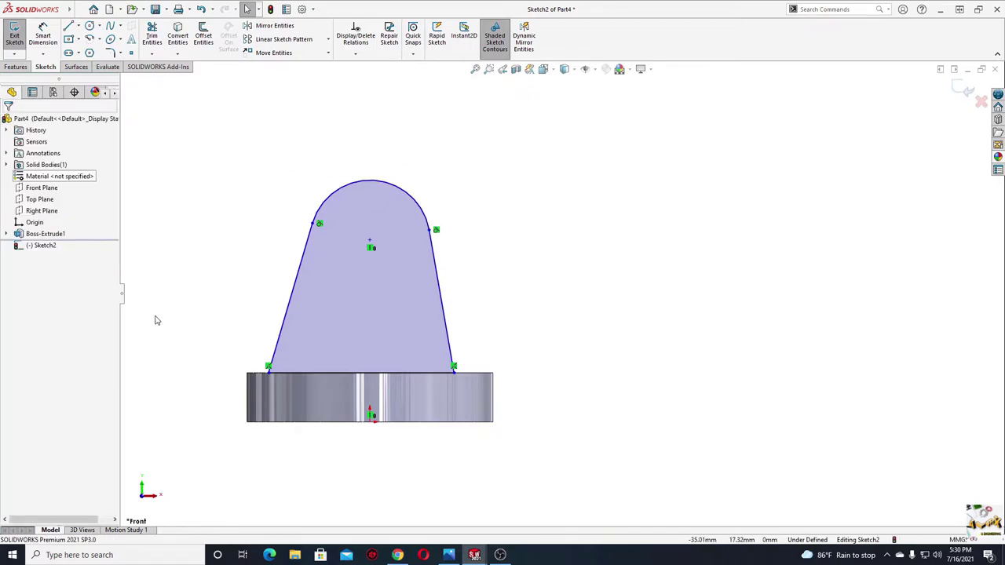
Dimension the bottom-left corner with a 2.00 mm offset
left_click(43, 36)
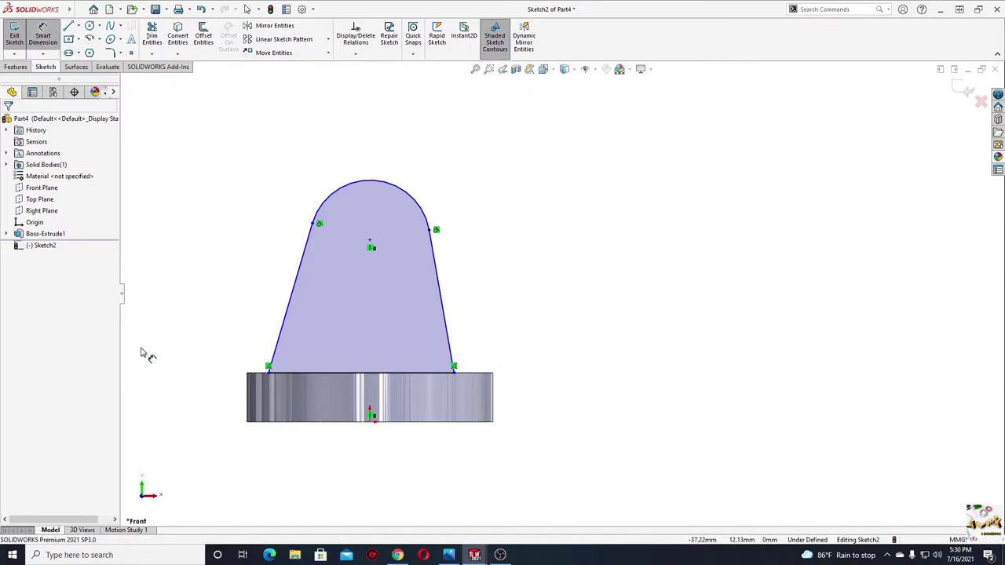
left_click(261, 374)
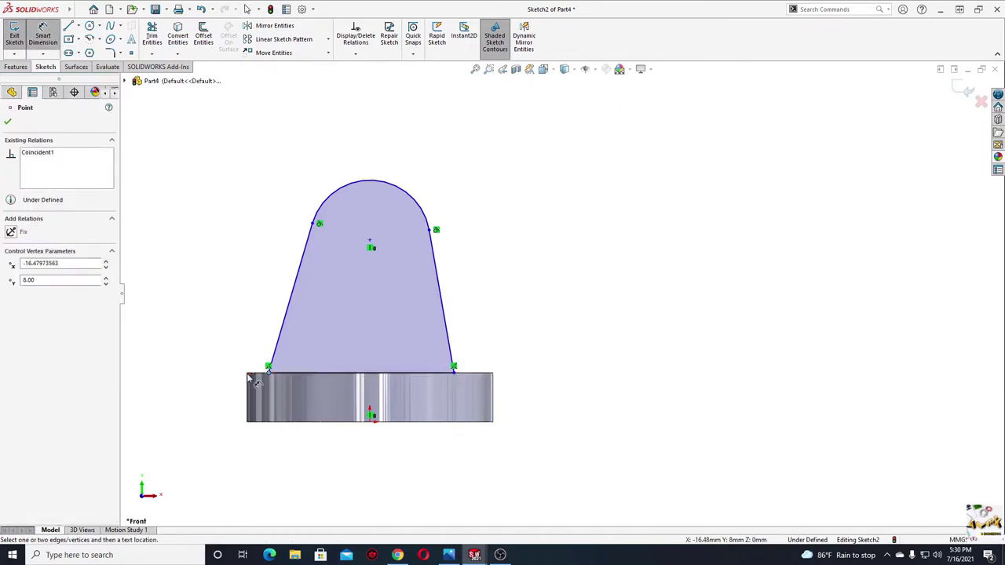
left_click(207, 343)
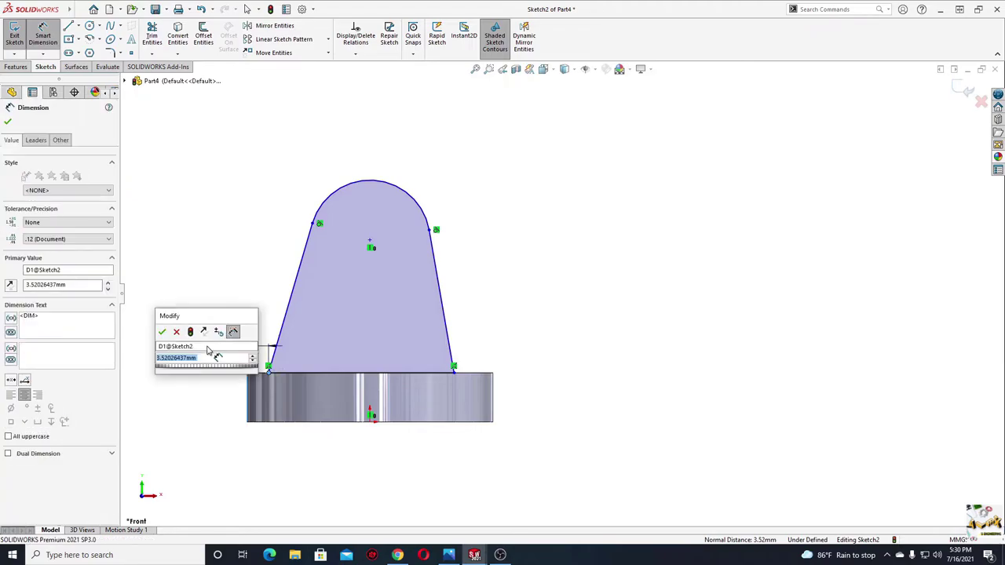
type("2")
key("Return")
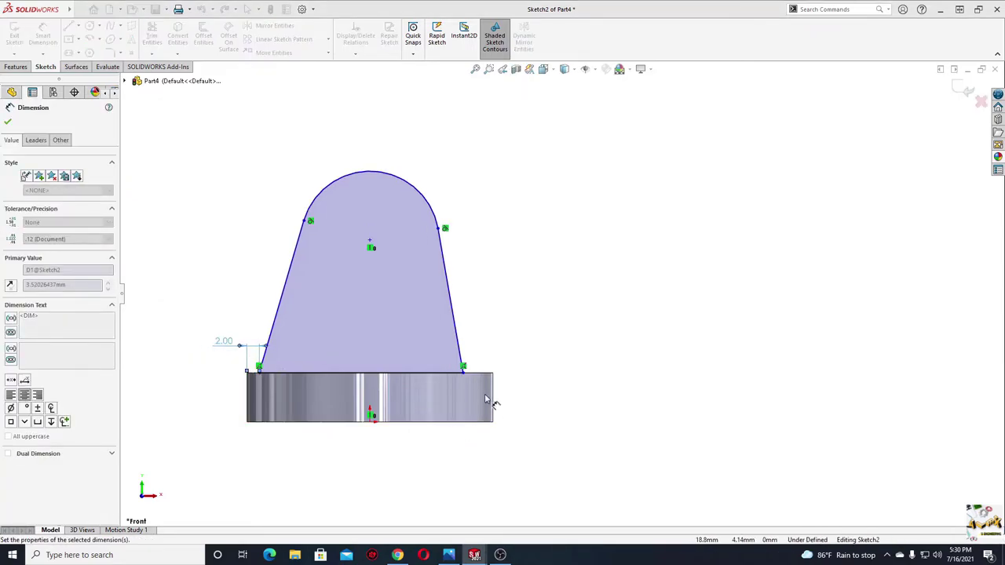
right_click(503, 339)
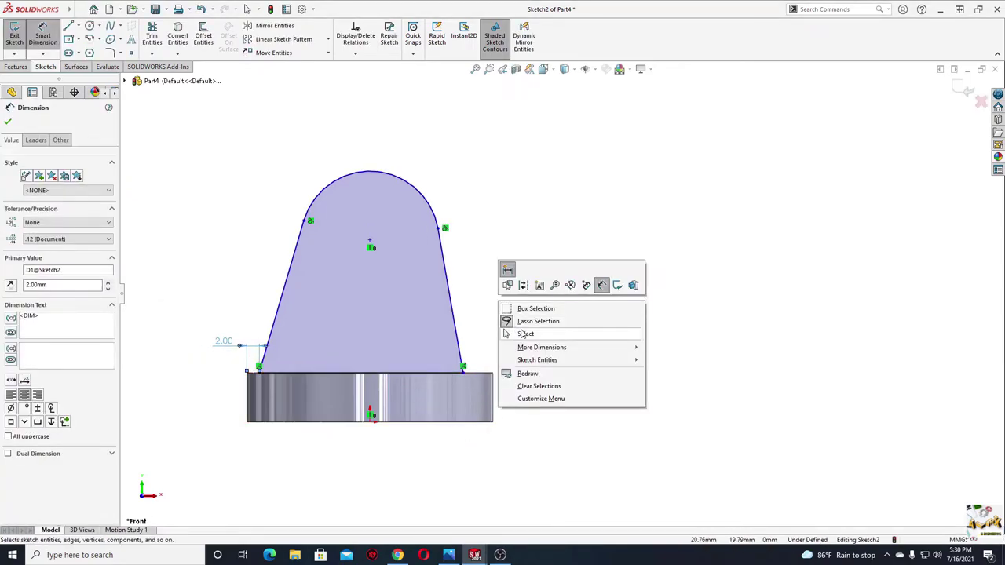
left_click(523, 333)
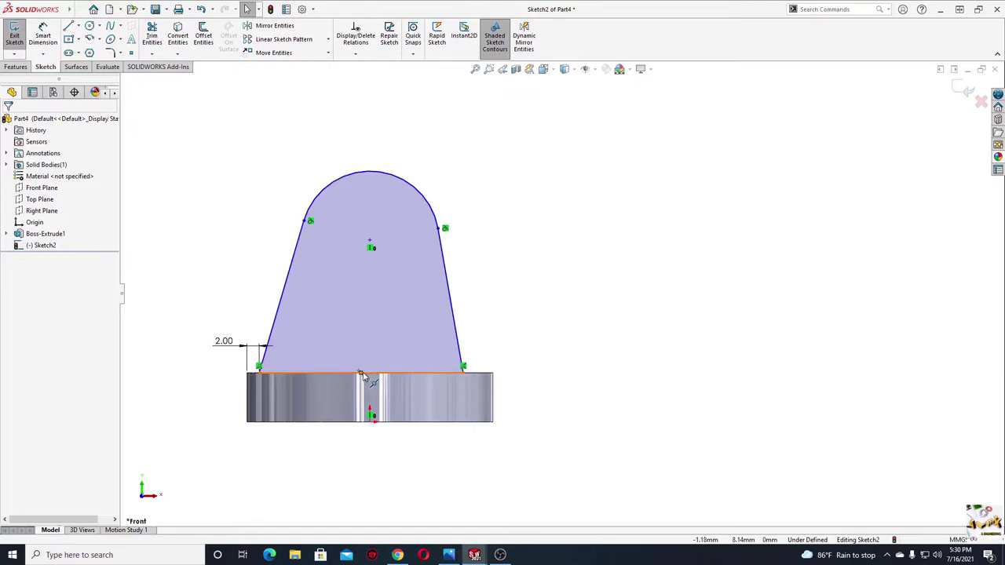
Make the profile's bottom-edge point vertical with the origin
left_click(361, 374)
left_click(370, 420, "ctrl")
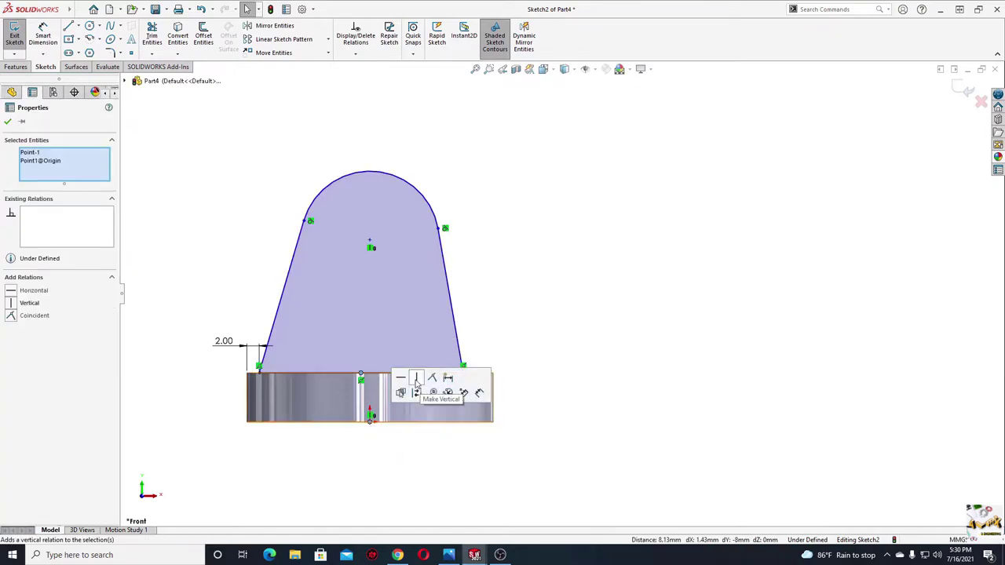
left_click(416, 379)
left_click(535, 281)
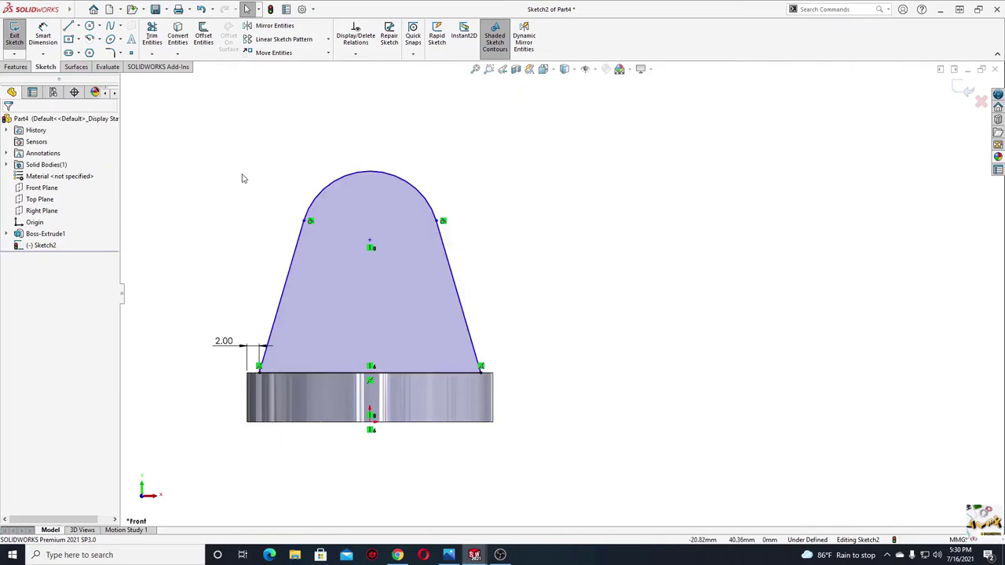
Dimension the top arc to a 12 mm radius
left_click(44, 32)
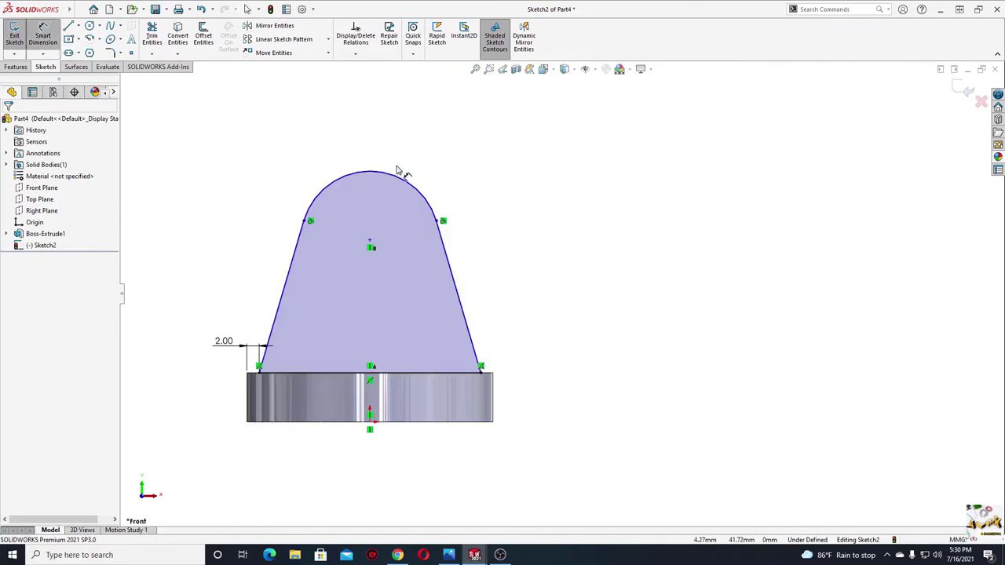
scroll(396, 173, "up", 2)
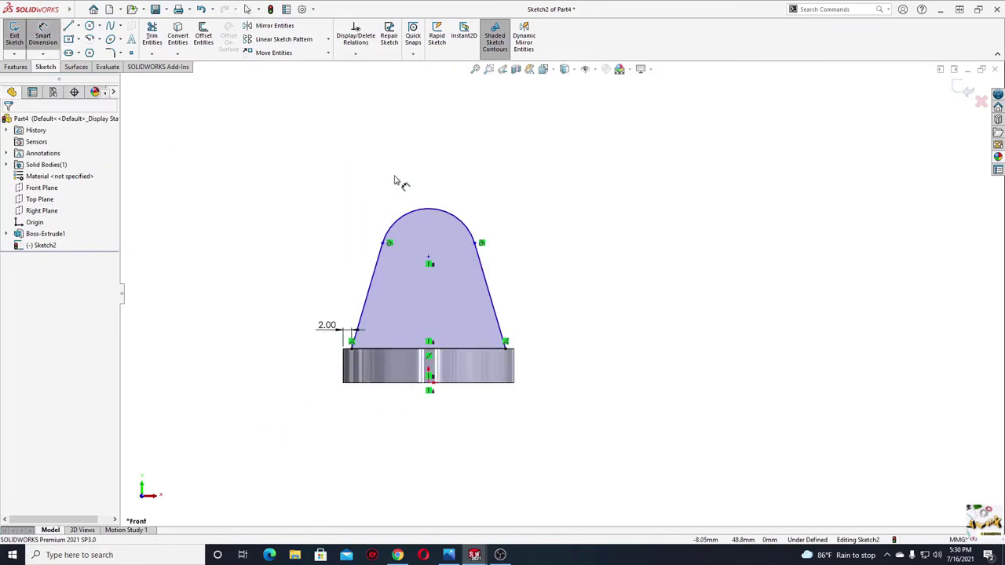
left_click(453, 206)
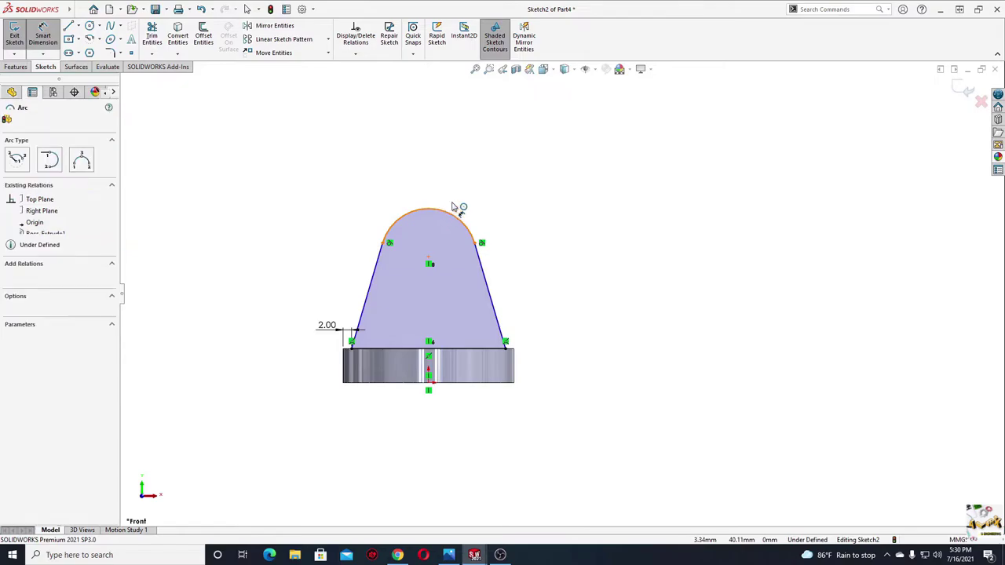
left_click(534, 149)
type("12")
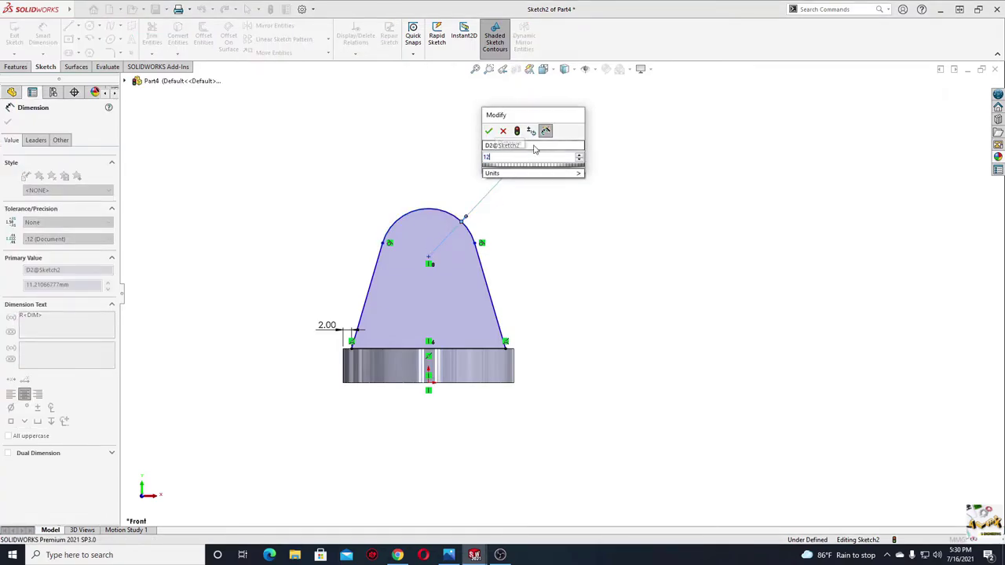
key("Return")
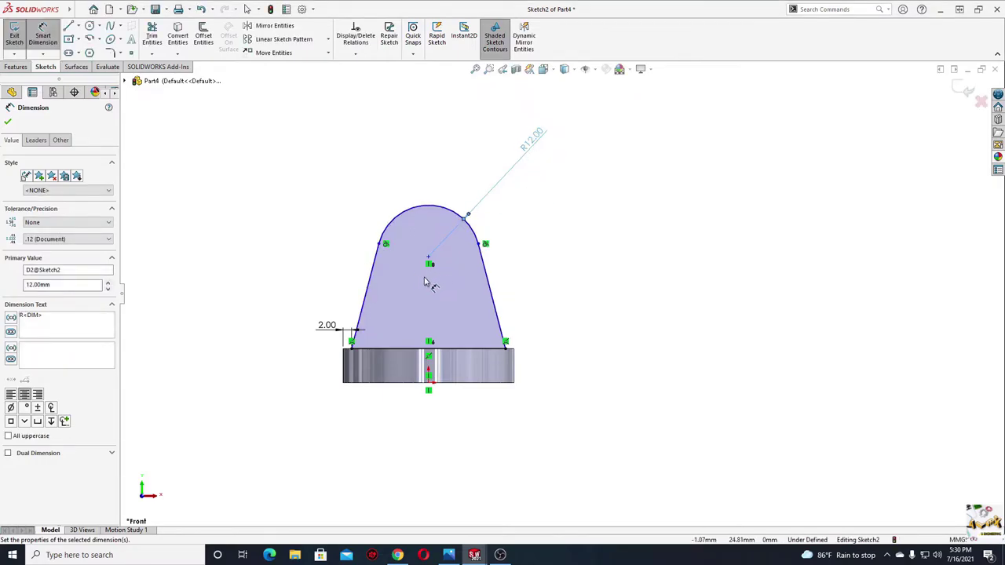
right_click(250, 222)
left_click(279, 249)
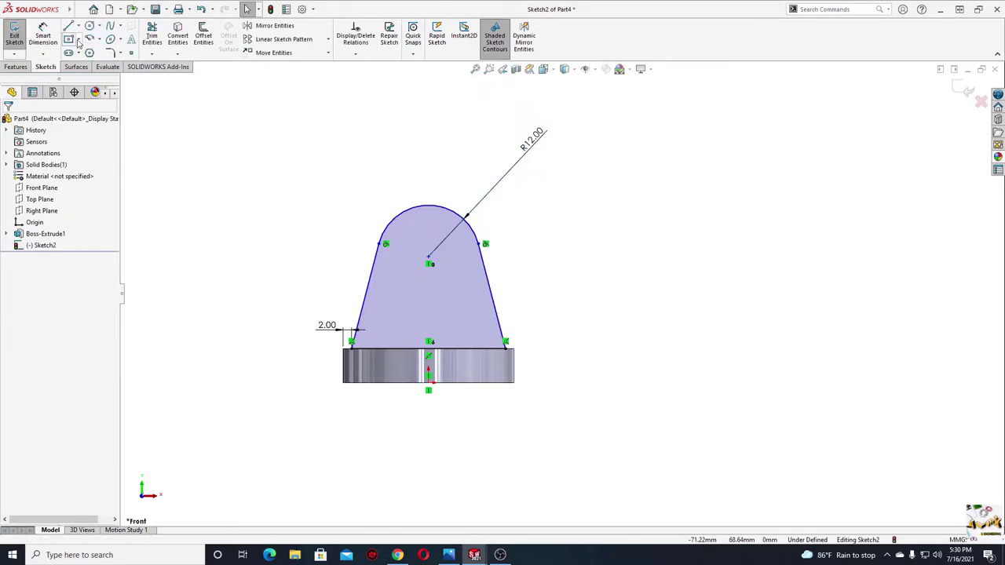
Draw two stacked circles inside the profile and make them equal
left_click(89, 28)
left_click(429, 257)
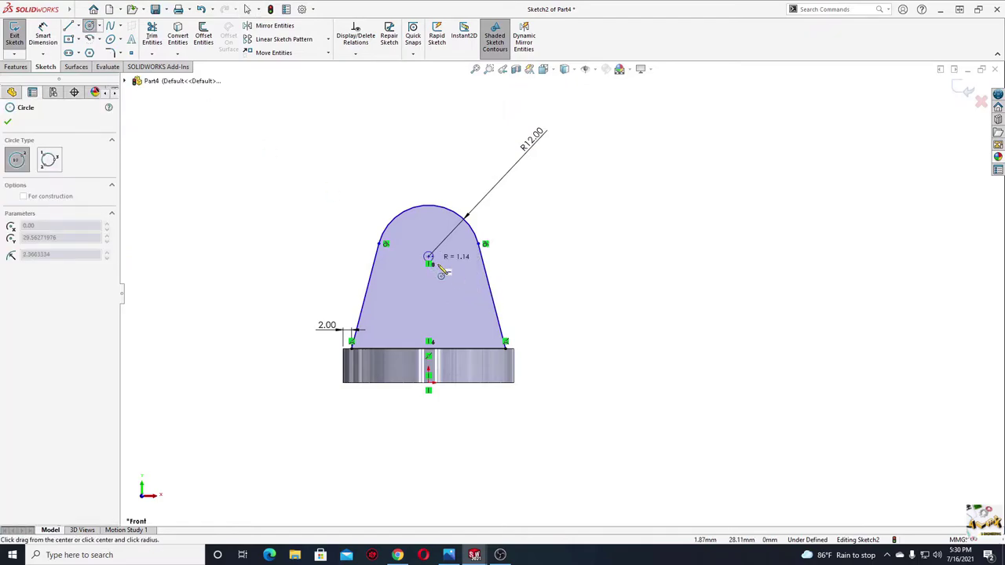
left_click(445, 256)
left_click(429, 318)
left_click(442, 330)
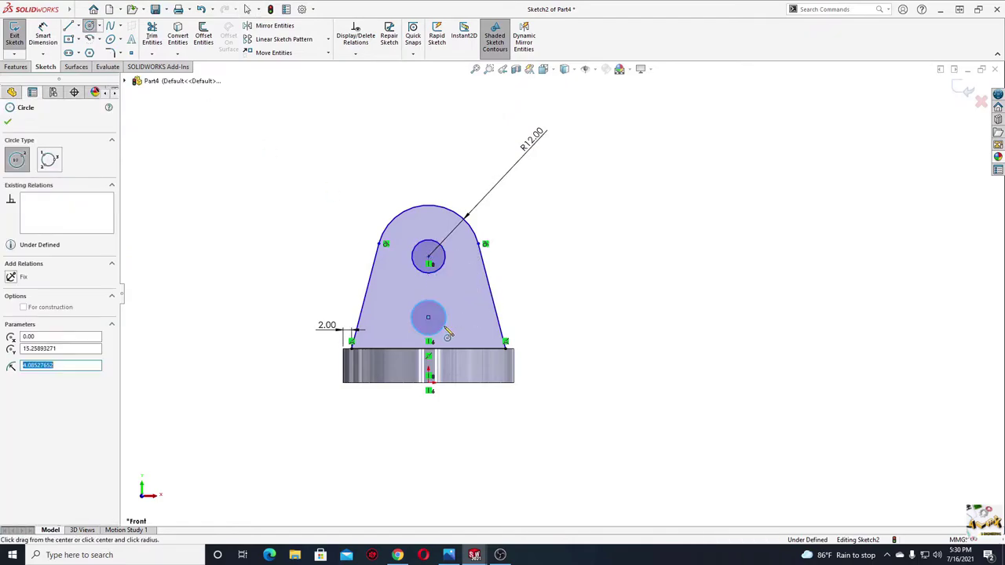
key("Escape")
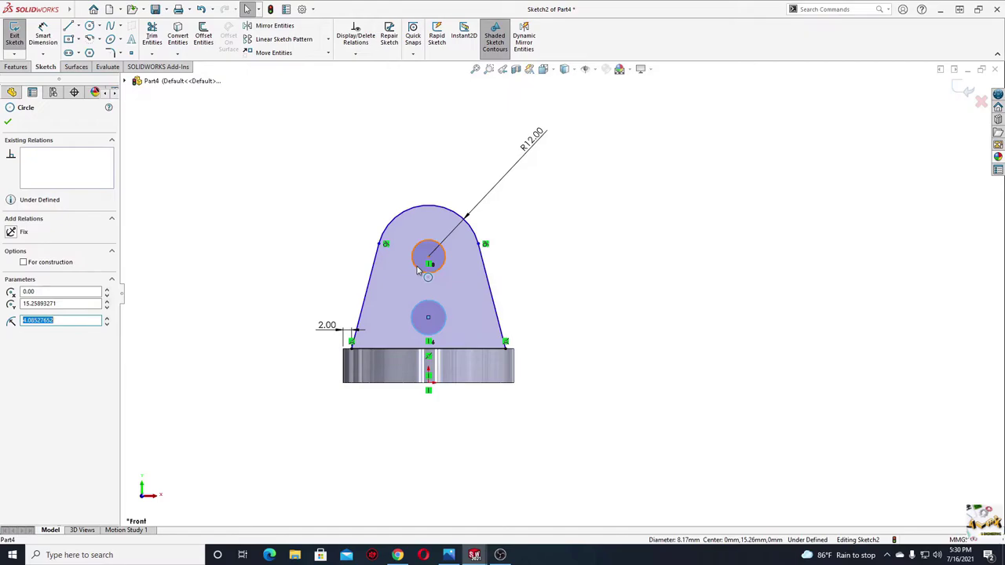
left_click(440, 244, "ctrl")
left_click(494, 223)
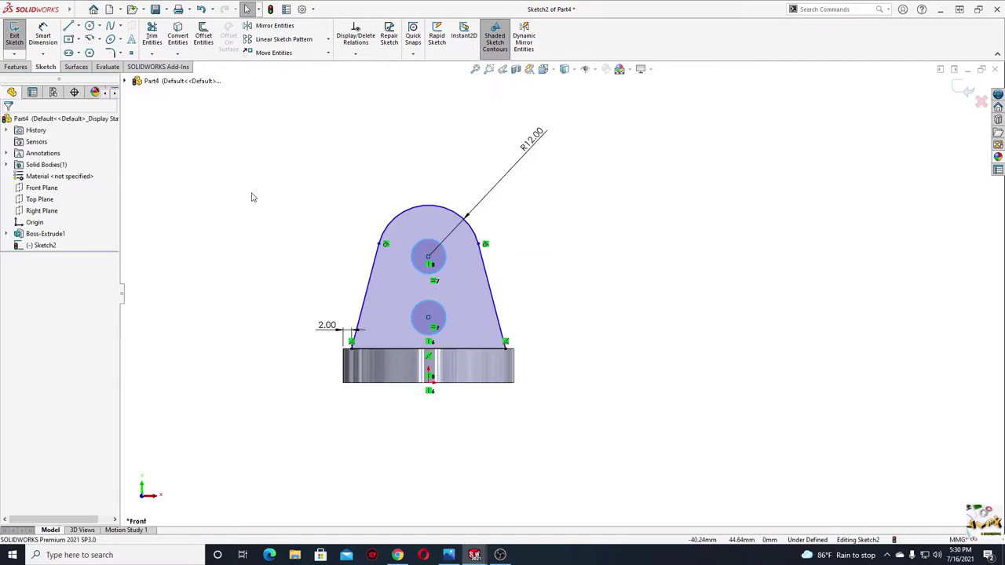
Place the lower circle 14 mm above the bottom edge and space the centres 32 mm apart
left_click(47, 37)
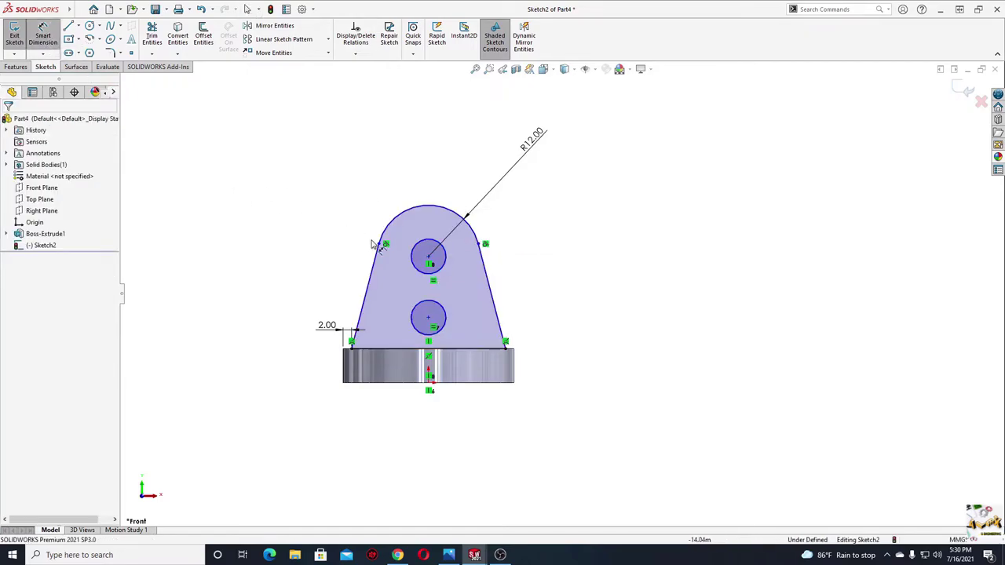
left_click(429, 318)
left_click(397, 348)
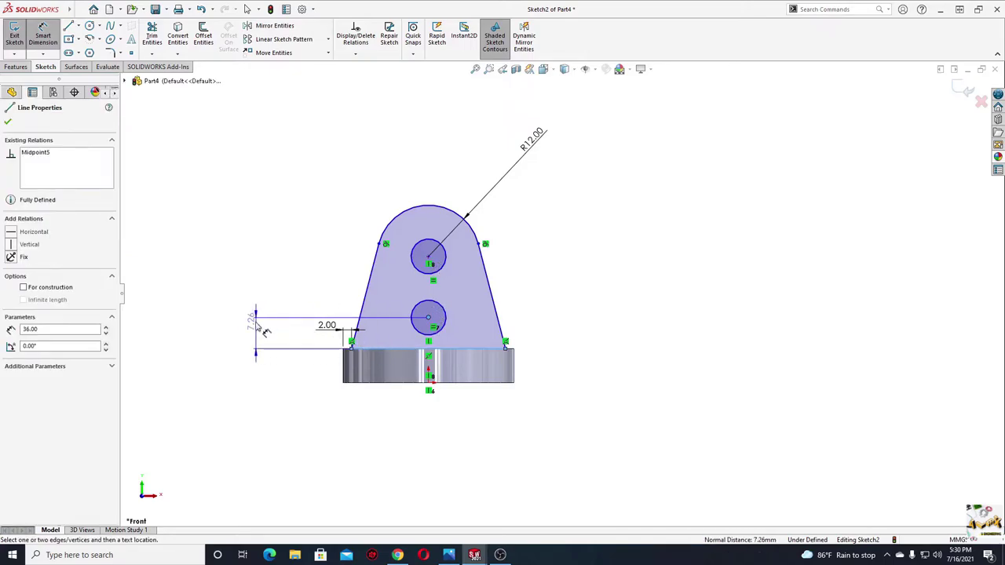
left_click(249, 336)
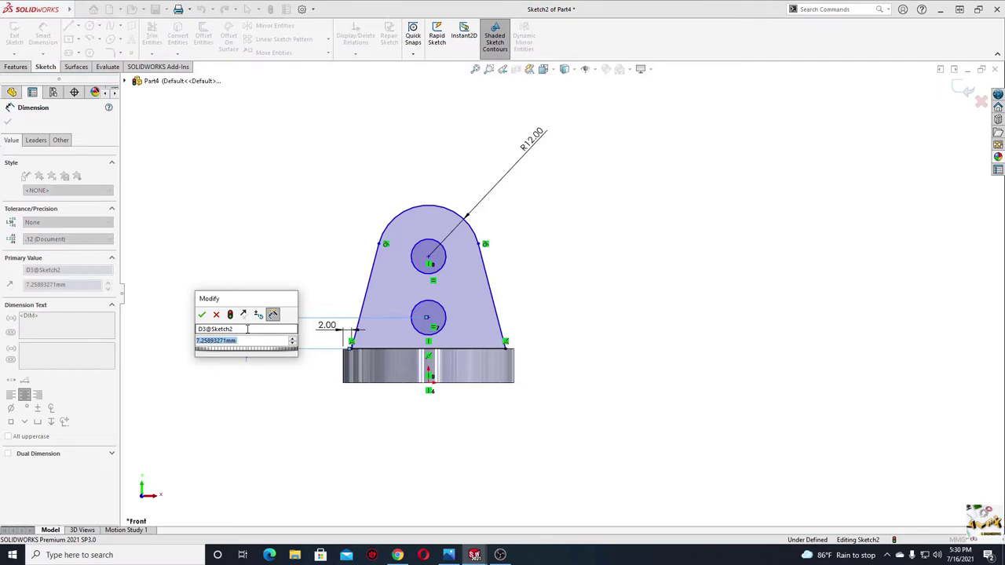
type("14")
key("Return")
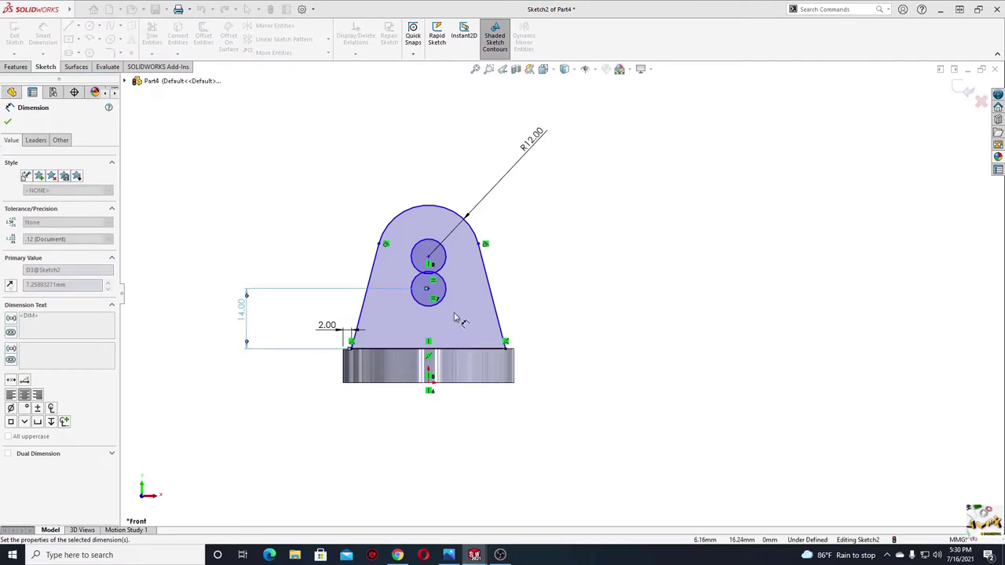
left_click(428, 289)
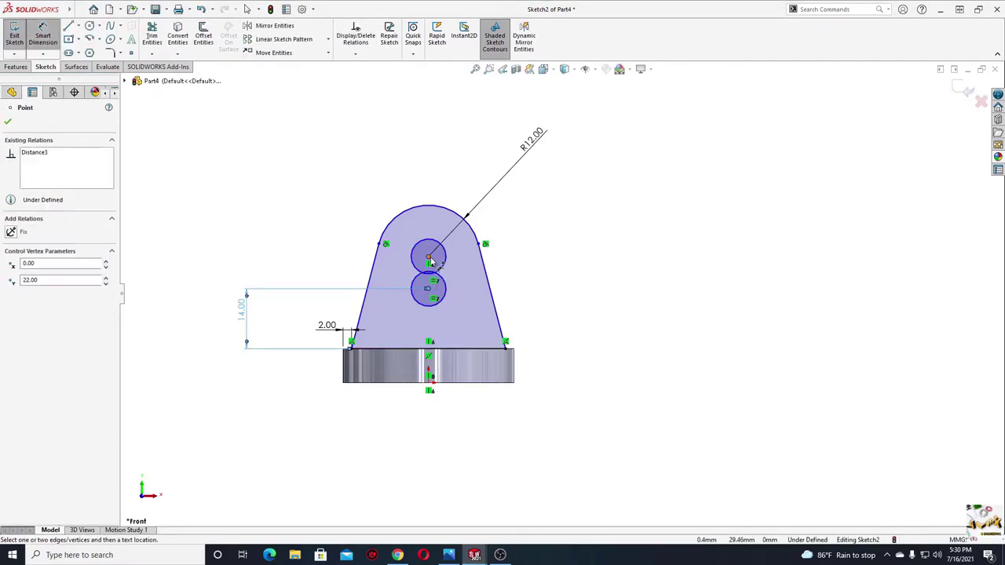
left_click(428, 256)
left_click(604, 263)
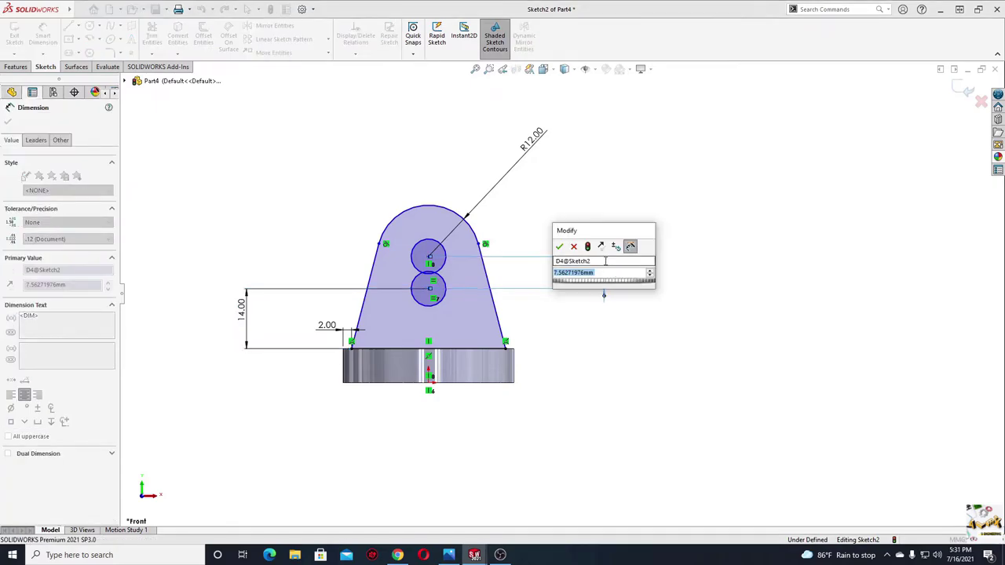
type("32")
key("Return")
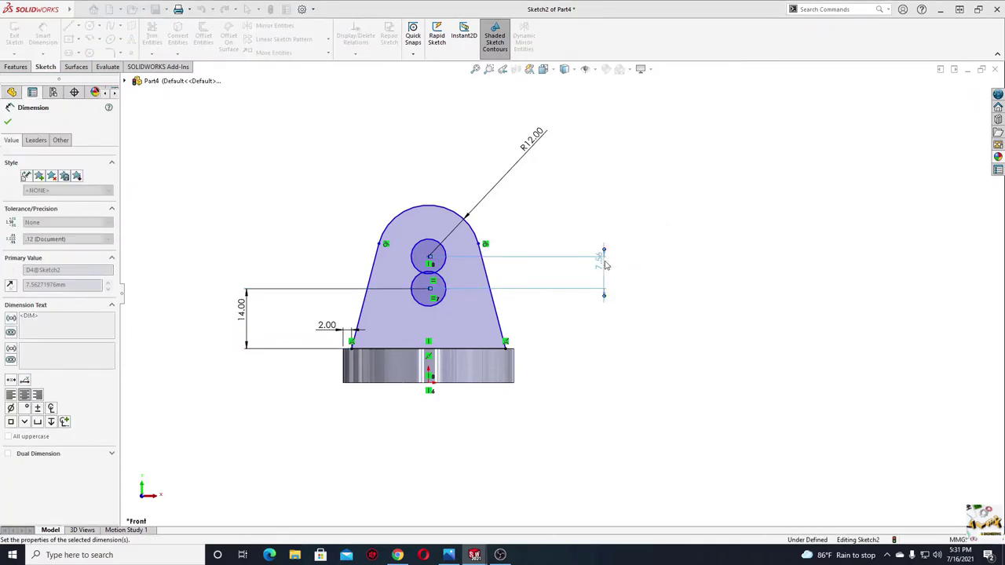
right_click(276, 225)
left_click(302, 253)
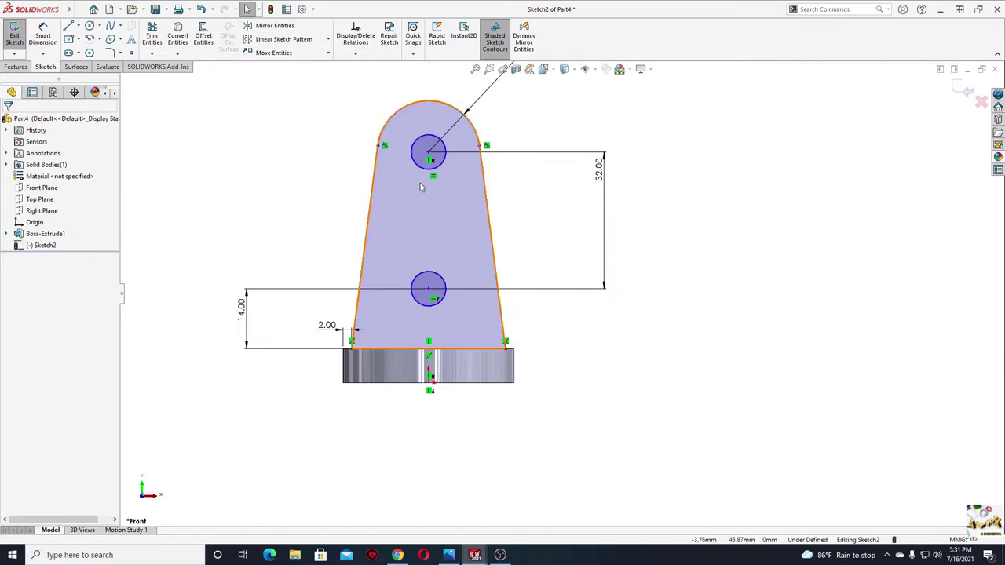
Align the lower circle's centre vertically above the origin
left_click_drag(428, 159, 428, 162)
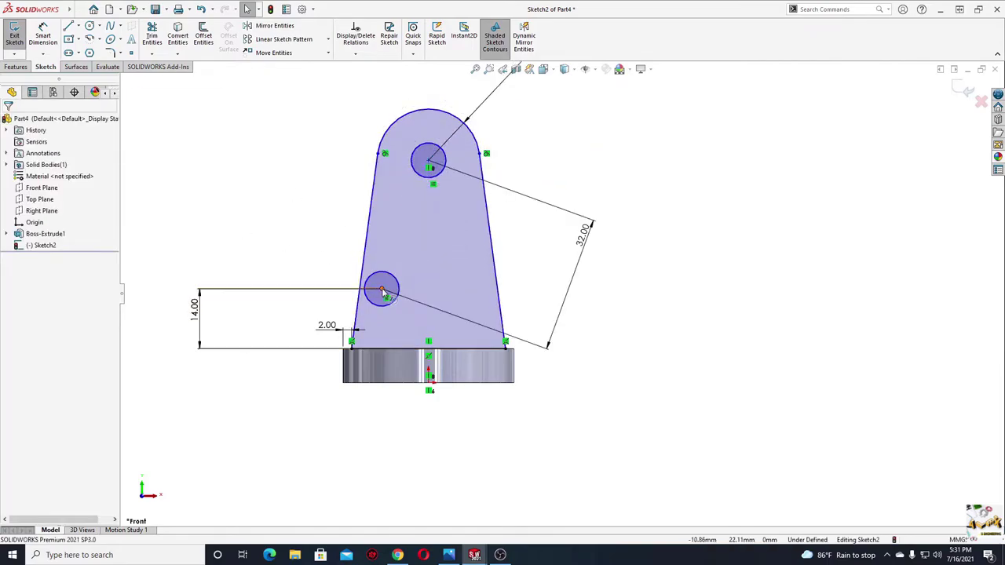
left_click(383, 292)
left_click(430, 383, "ctrl")
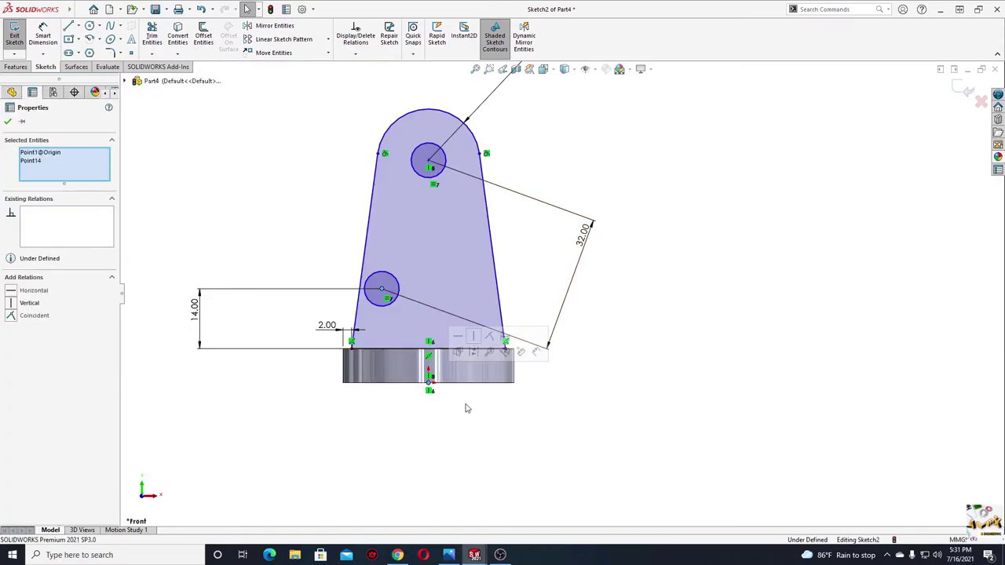
left_click(474, 338)
left_click(300, 198)
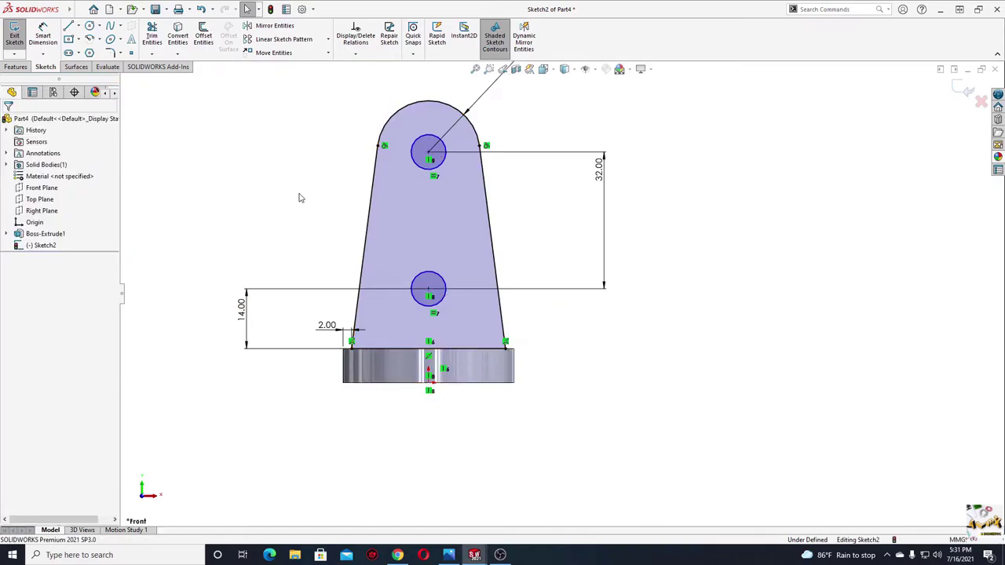
middle_click_drag(304, 212, 237, 274, "ctrl")
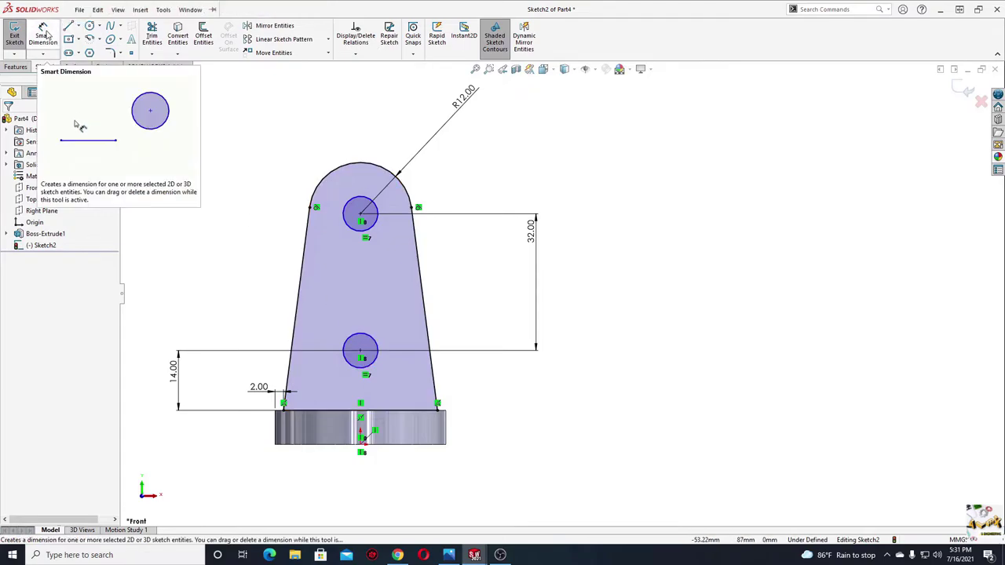
Dimension the lower hole to a 12 mm diameter
left_click(45, 33)
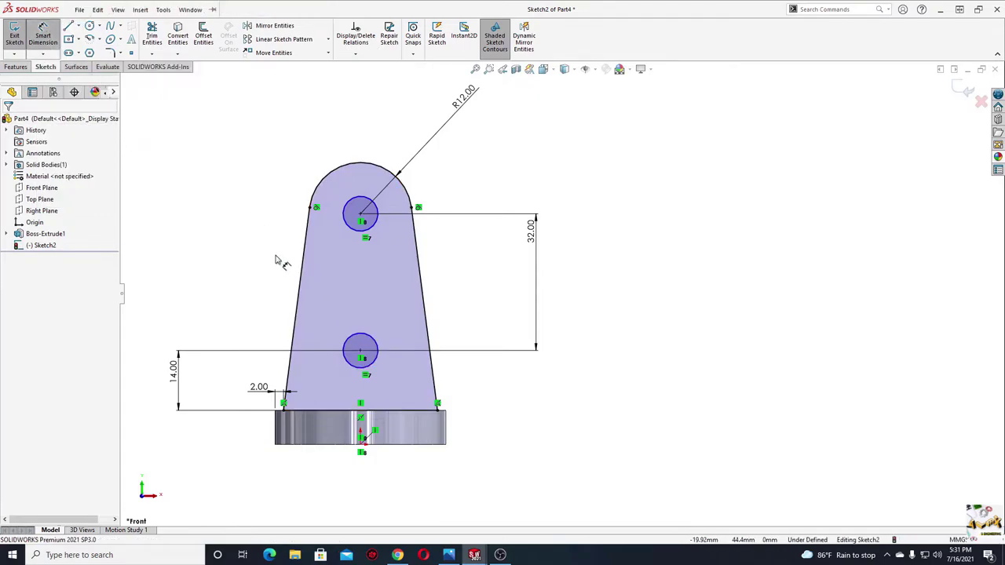
left_click(375, 346)
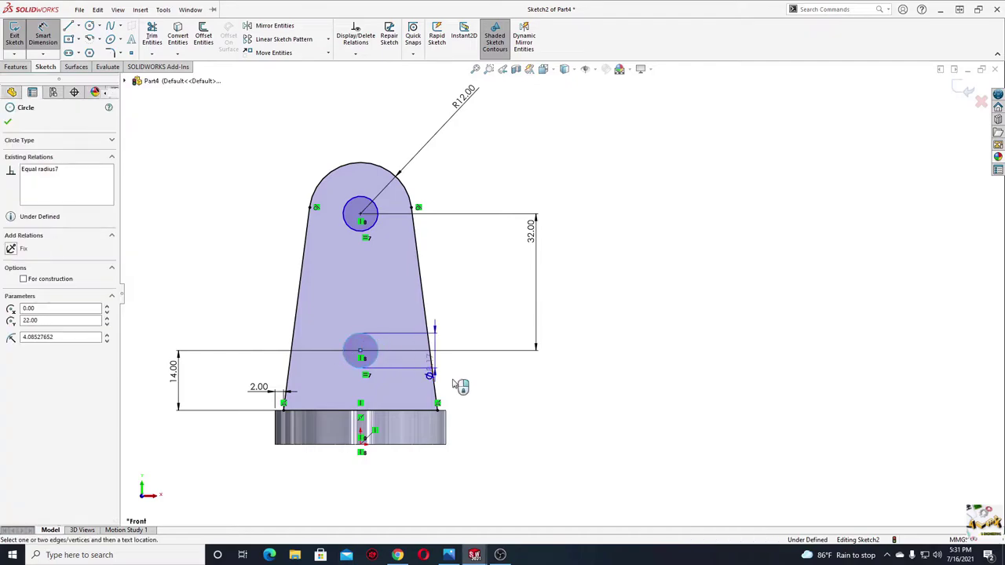
left_click(498, 400)
left_click(498, 400)
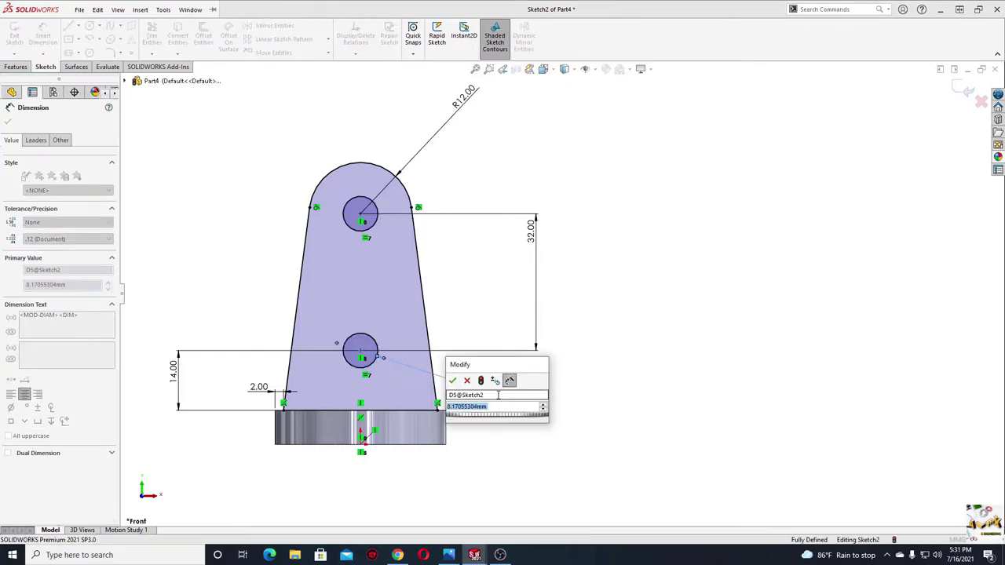
type("12")
key("Return")
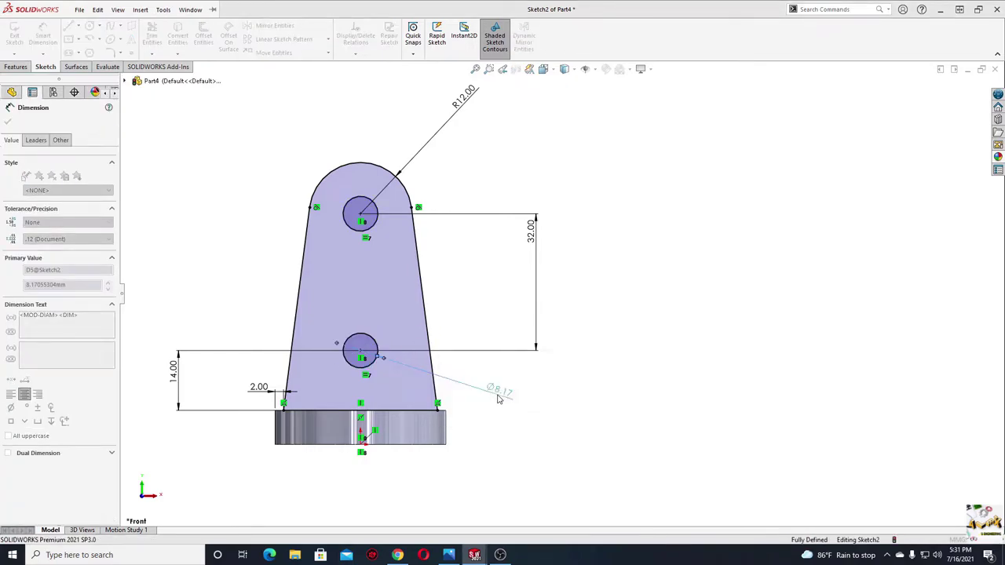
right_click(205, 226)
left_click(220, 252)
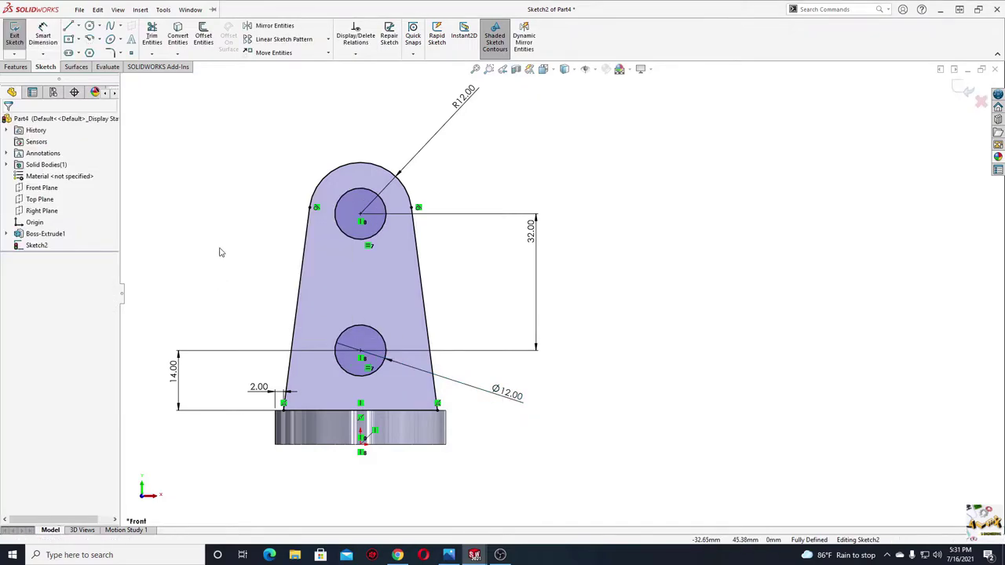
left_click(16, 66)
Extrude the plate sketch 12 mm with a Mid Plane end condition
left_click(18, 36)
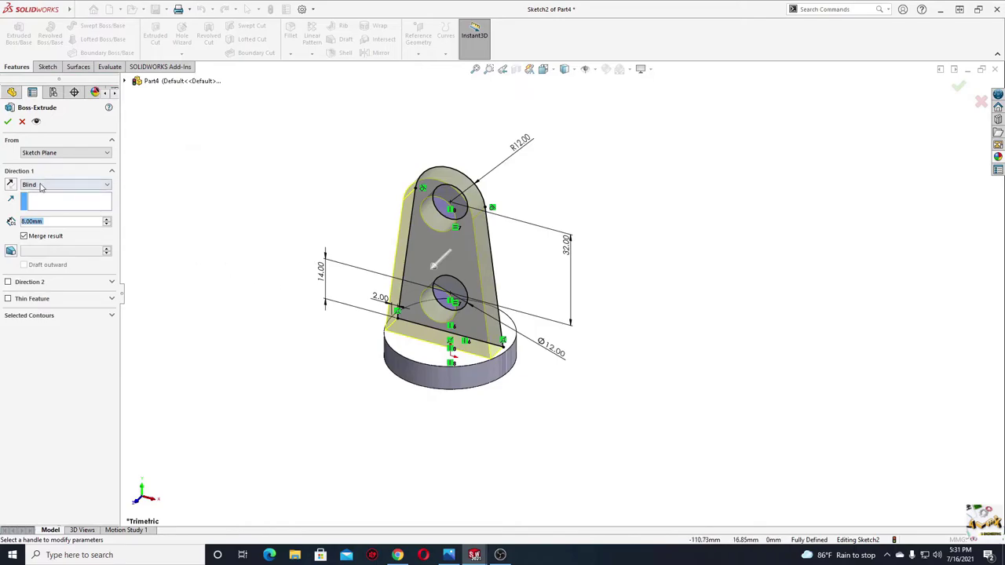
left_click(41, 187)
left_click(41, 237)
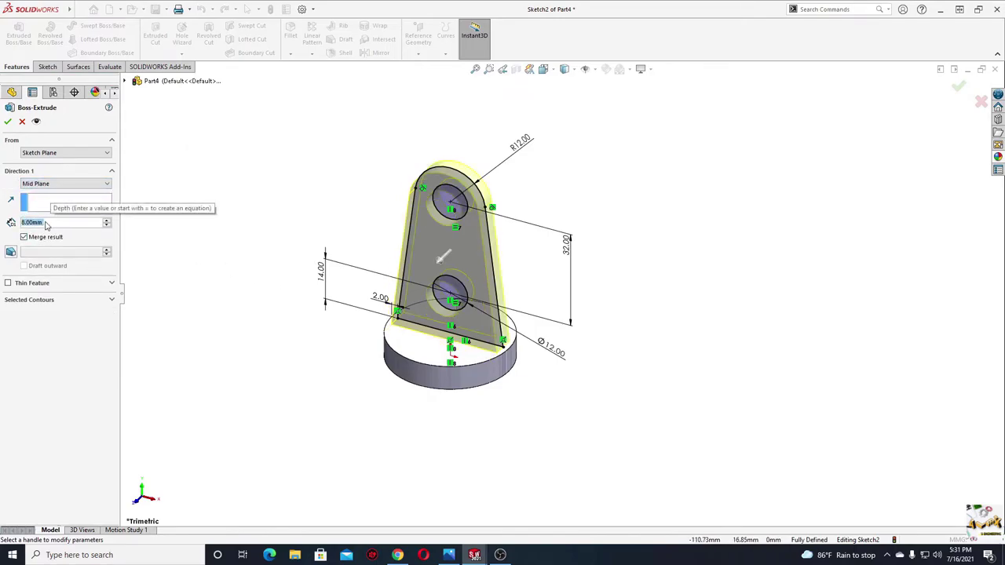
type("12")
key("Return")
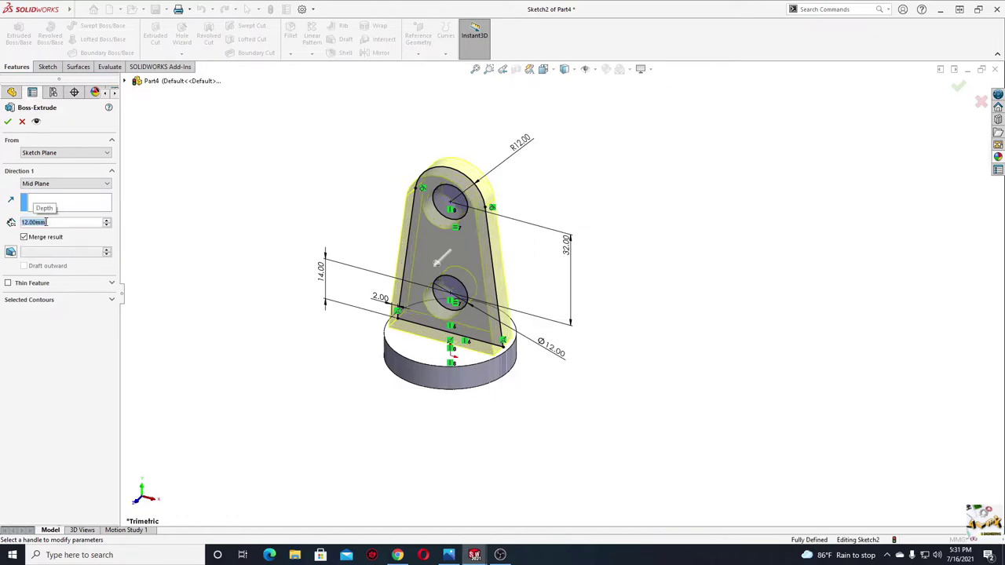
left_click(7, 121)
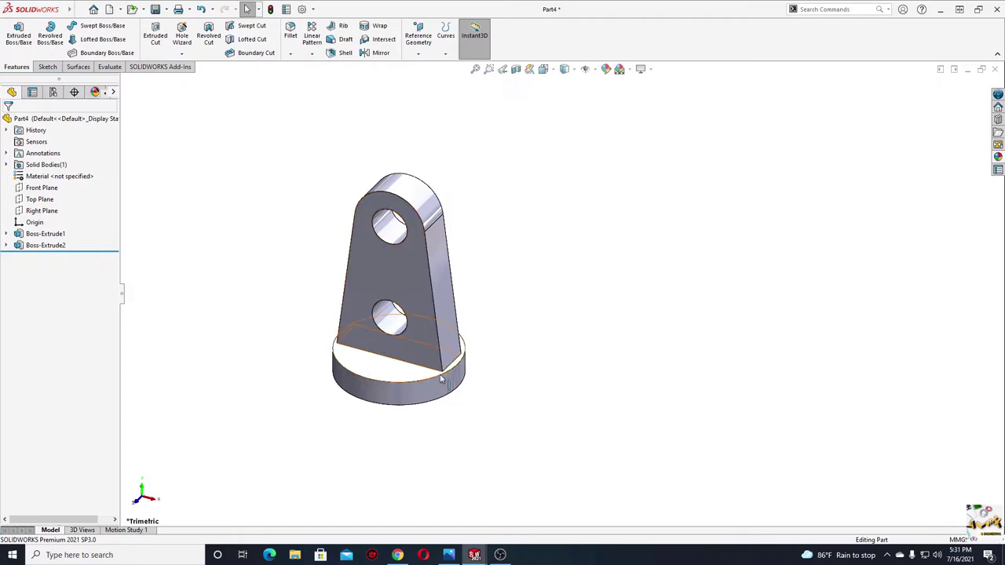
Fillet the base disc's upper and lower circular edges with a 2 mm radius
mouse_move(455, 365)
middle_mouse_down()
mouse_move(347, 356)
mouse_move(311, 316)
middle_mouse_up()
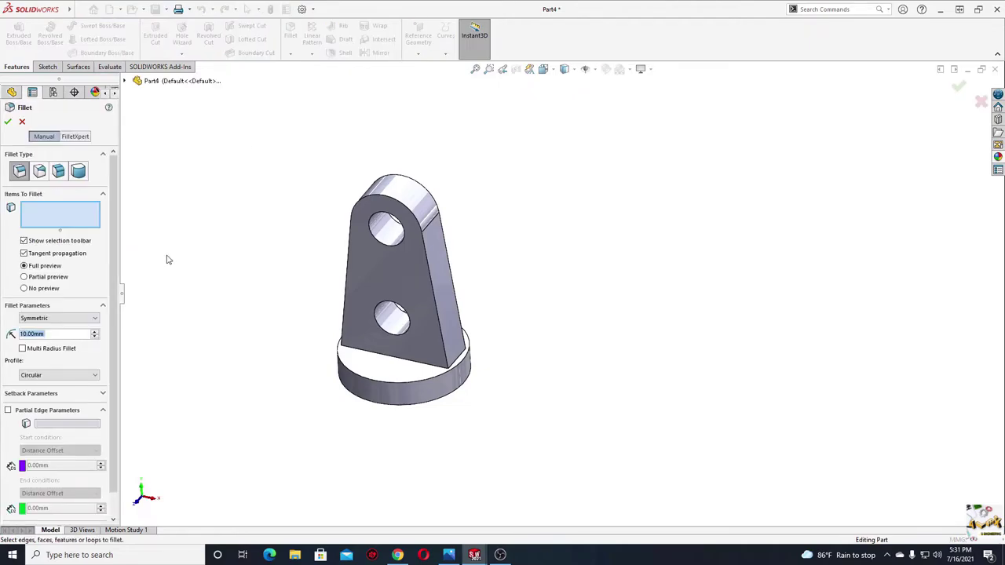
type("2")
key("Return")
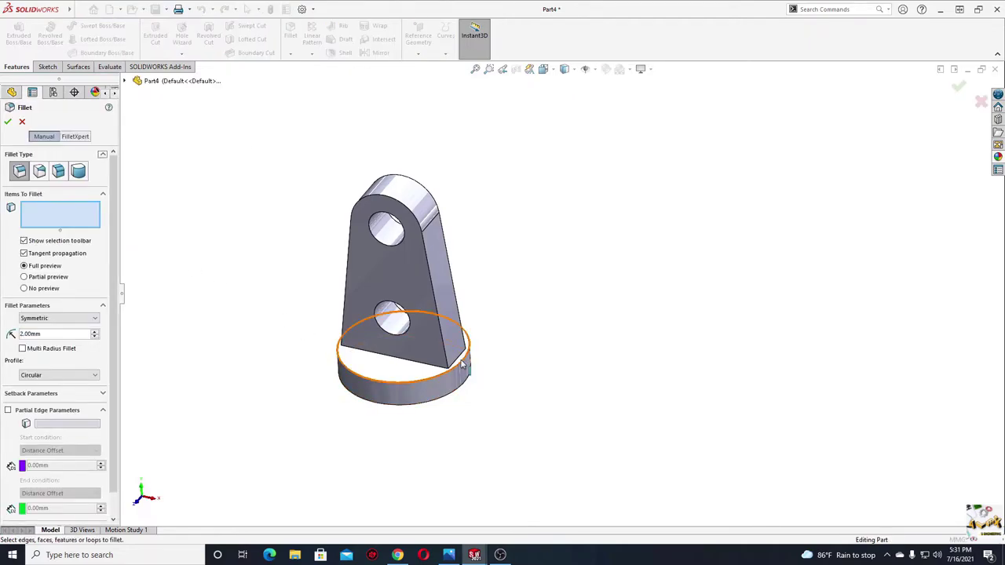
left_click(459, 362)
middle_click_drag(459, 362, 320, 325)
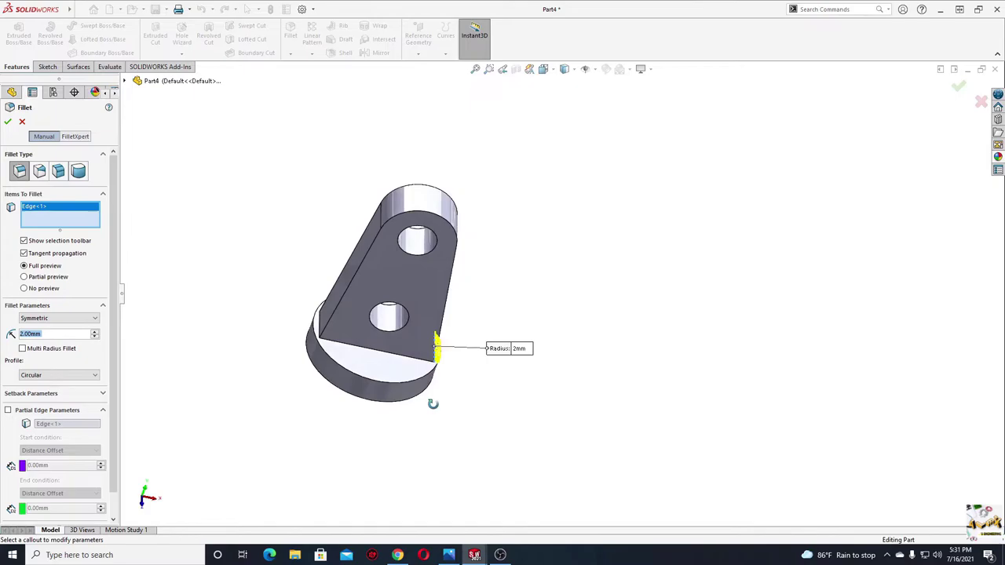
left_click(320, 326)
left_click(8, 122)
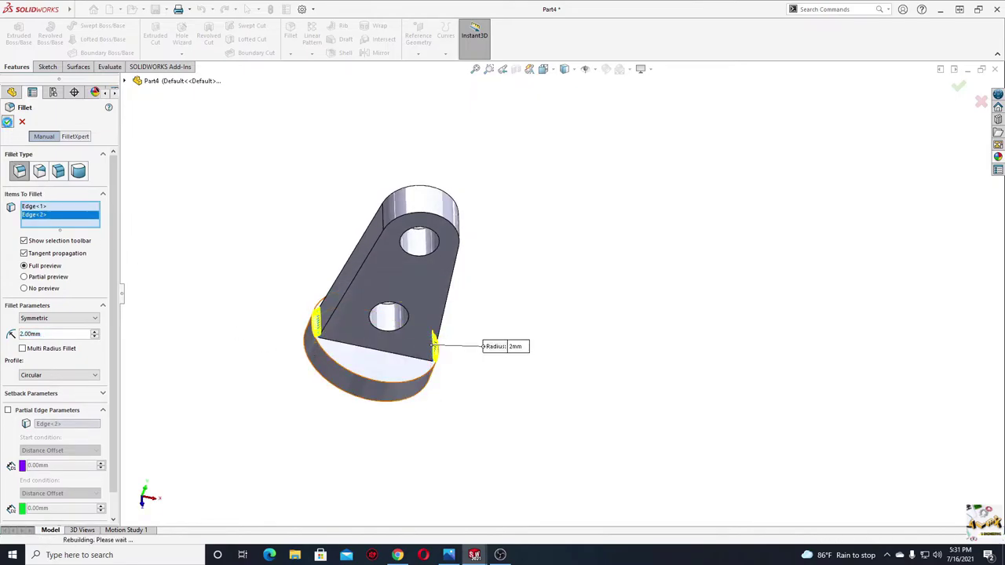
mouse_move(303, 401)
middle_mouse_down()
mouse_move(210, 268)
mouse_move(254, 280)
mouse_move(288, 422)
mouse_move(292, 294)
mouse_move(332, 398)
mouse_move(369, 308)
middle_mouse_up()
Sketch a center rectangle at the origin on the disc's bottom face
left_click(388, 328)
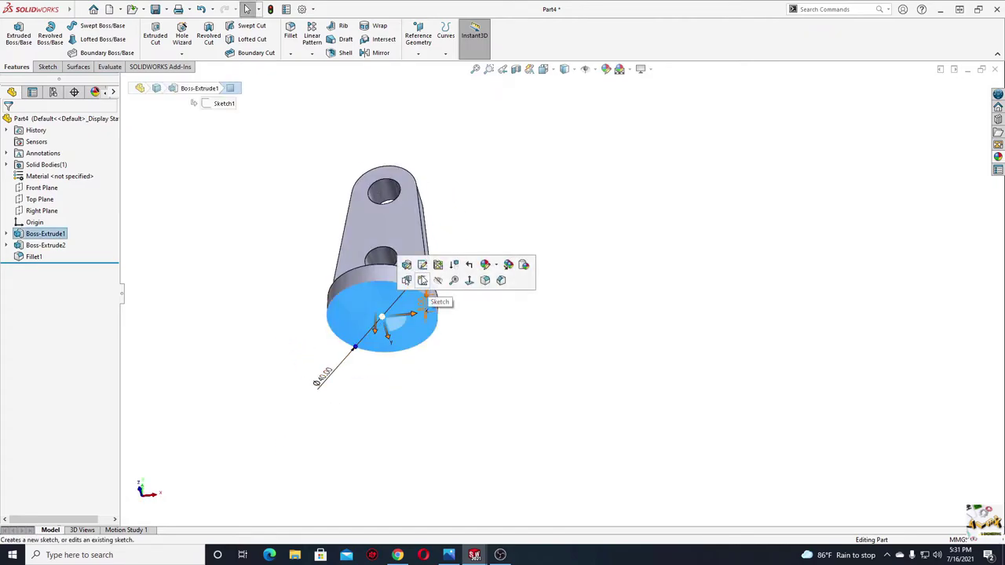
left_click(437, 264)
middle_click_drag(449, 315, 345, 336, "ctrl")
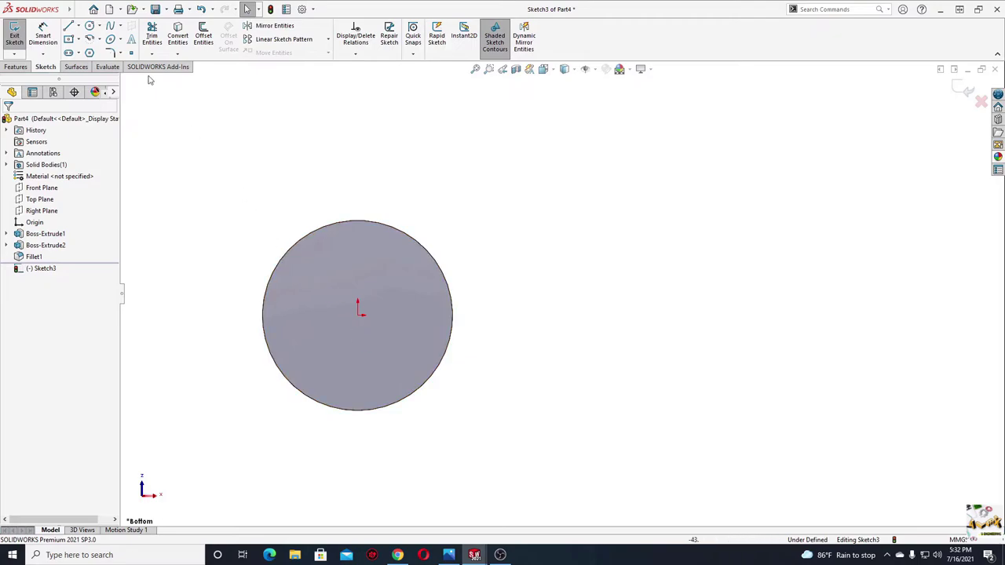
left_click(79, 40)
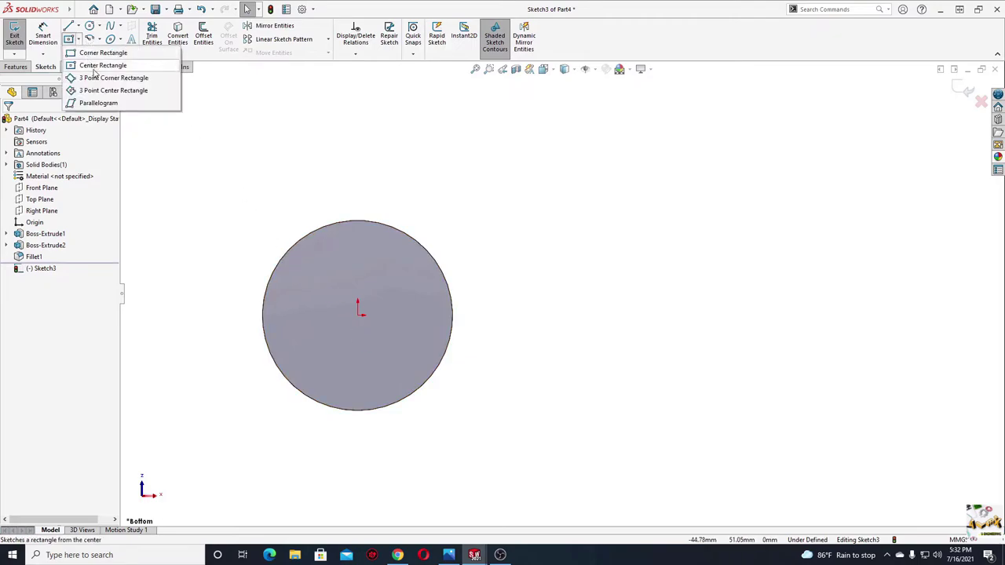
left_click(102, 65)
left_click(359, 316)
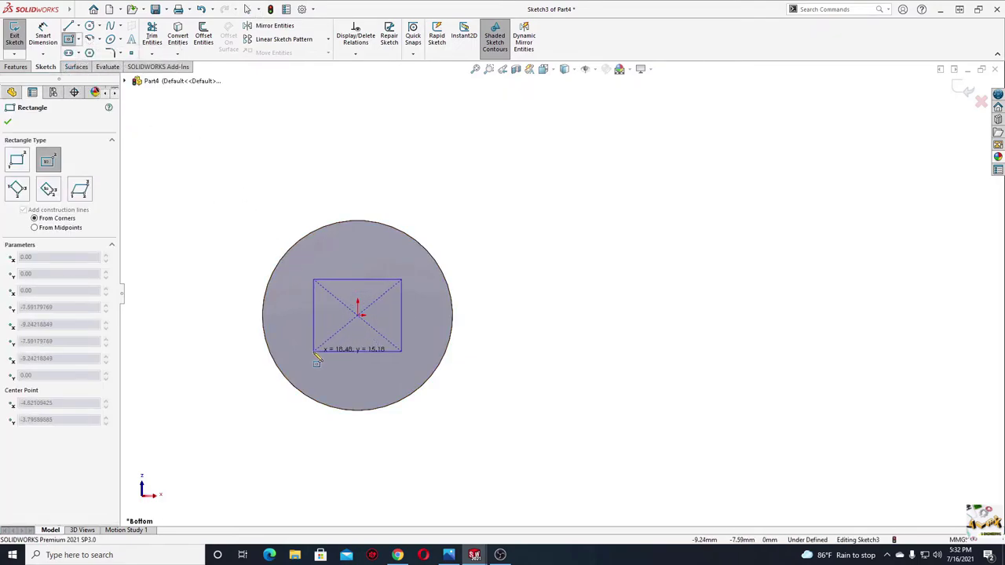
left_click(403, 352)
key("Escape")
Make the rectangle's edges equal and dimension the square 20 mm wide
left_click(313, 323)
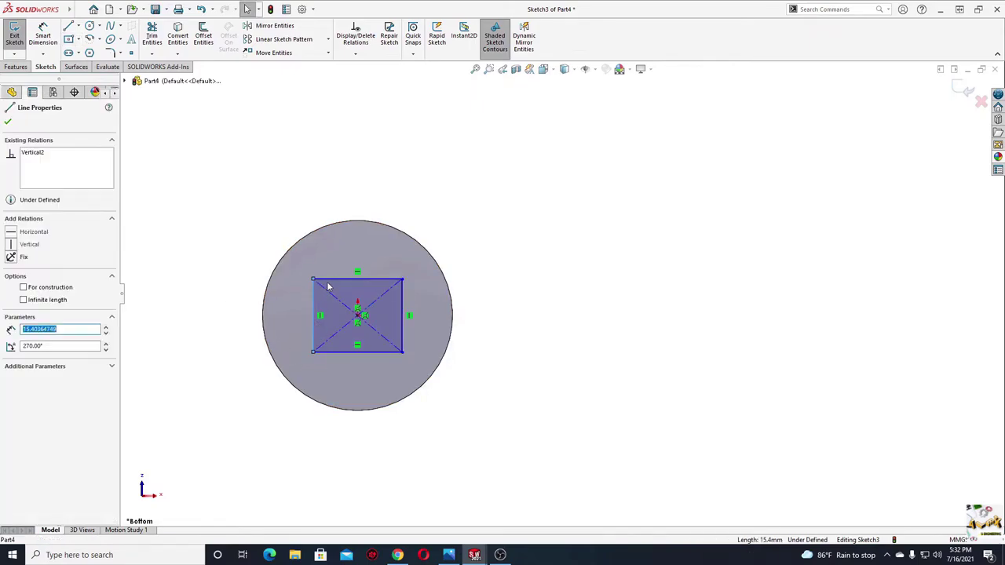
left_click(330, 278, "ctrl")
left_click(440, 231)
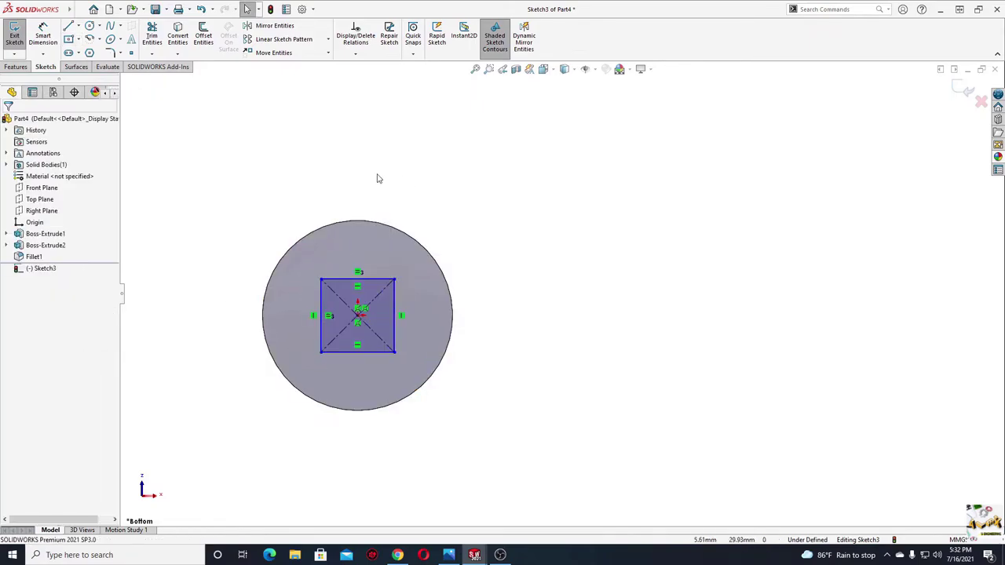
key("d")
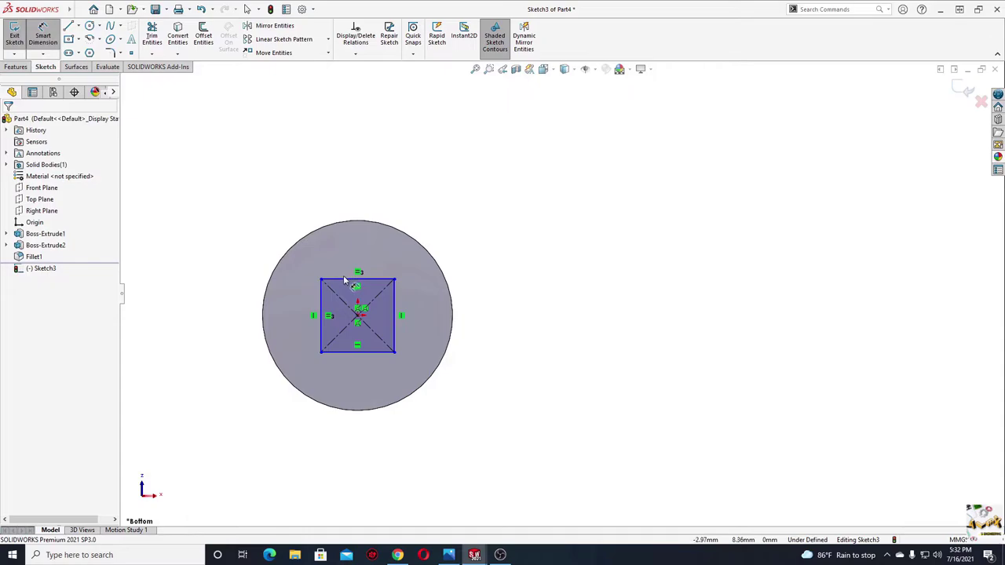
left_click(349, 276)
left_click(346, 176)
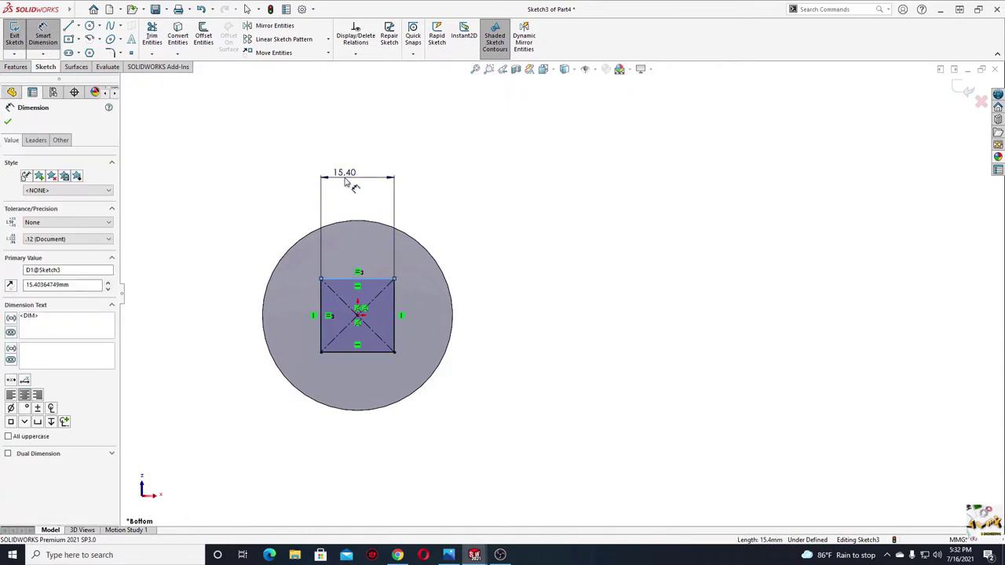
type("20")
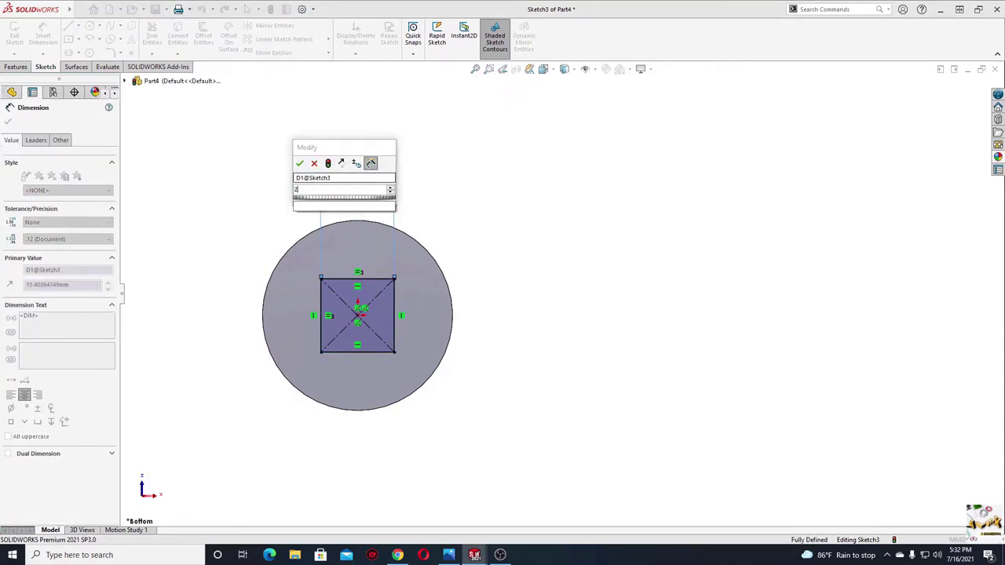
key("Return")
Extrude the square sketch 18 mm into a boss
right_click(227, 230)
left_click(229, 232)
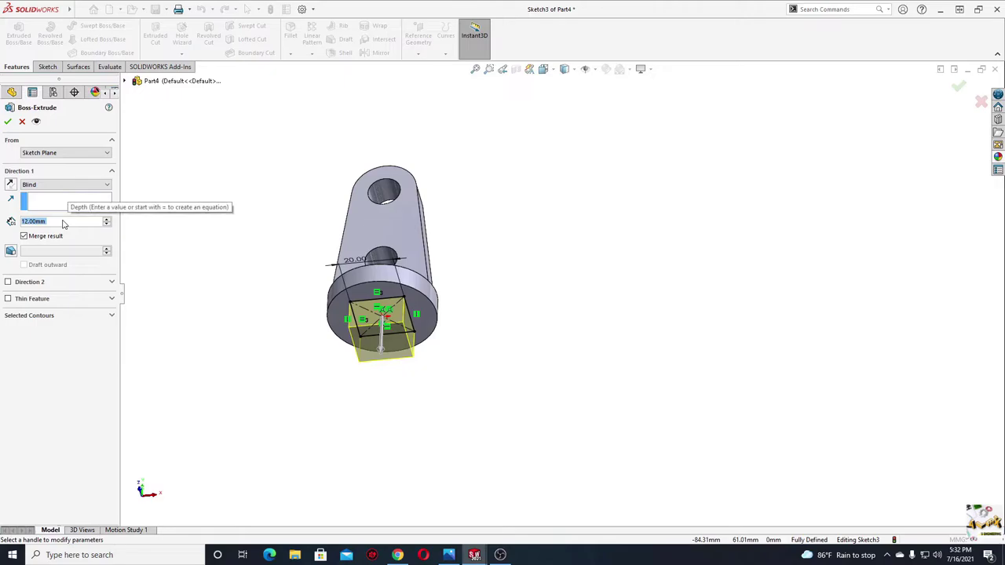
type("18")
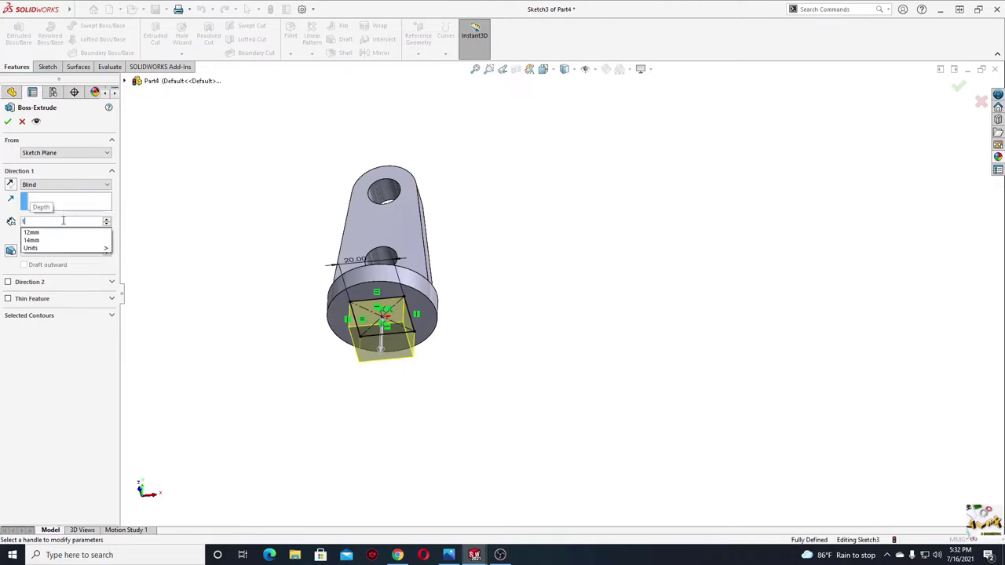
key("Return")
left_click(8, 121)
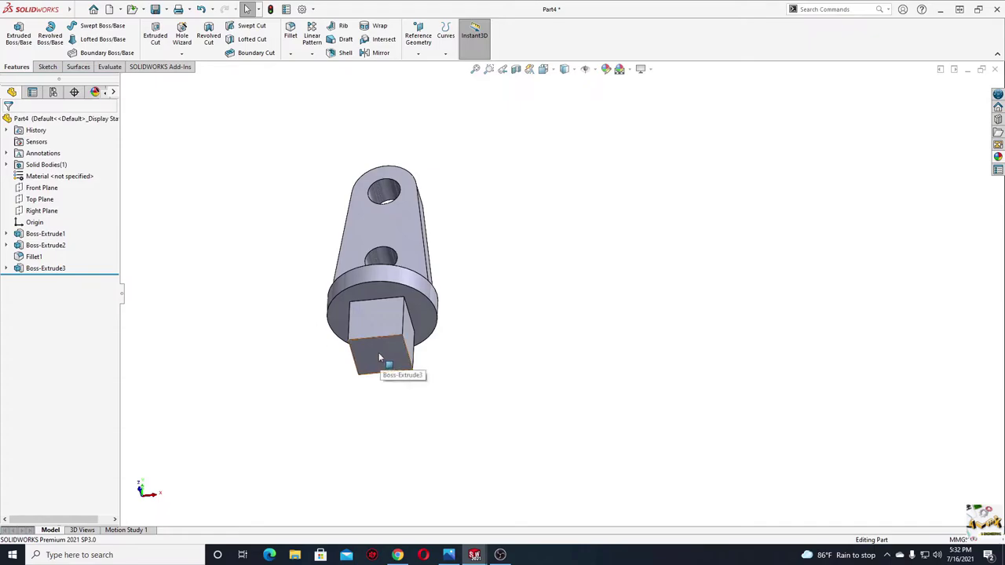
left_click(379, 358)
On the square boss's end face, sketch a circle centred at the origin
left_click(421, 327)
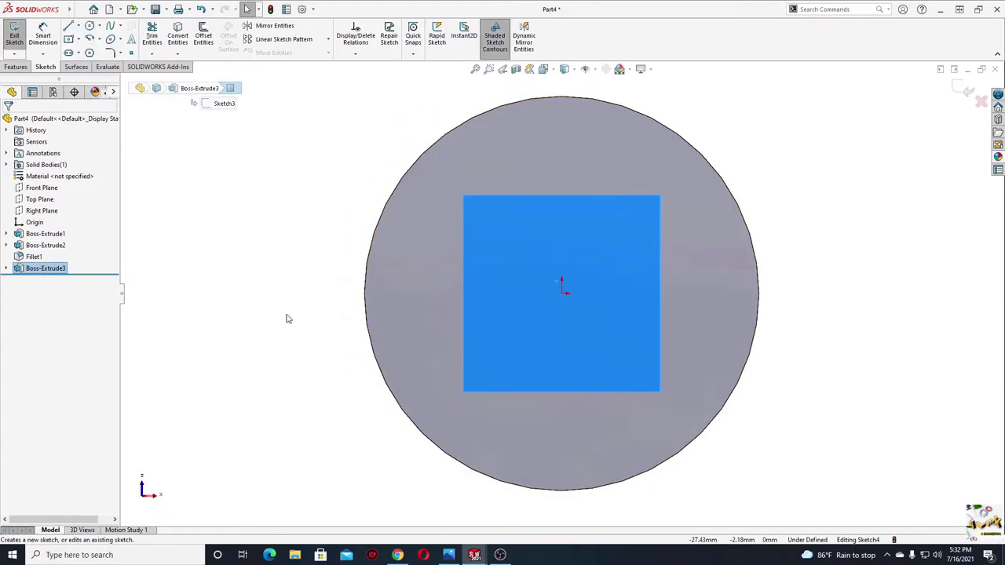
middle_click_drag(540, 316, 508, 249, "ctrl")
scroll(482, 255, "up", 2)
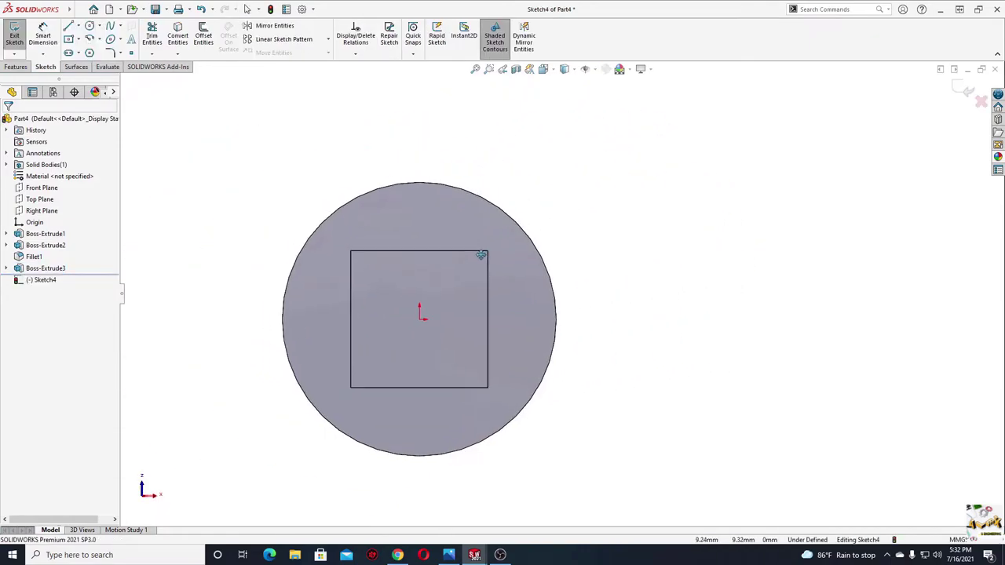
left_click(88, 27)
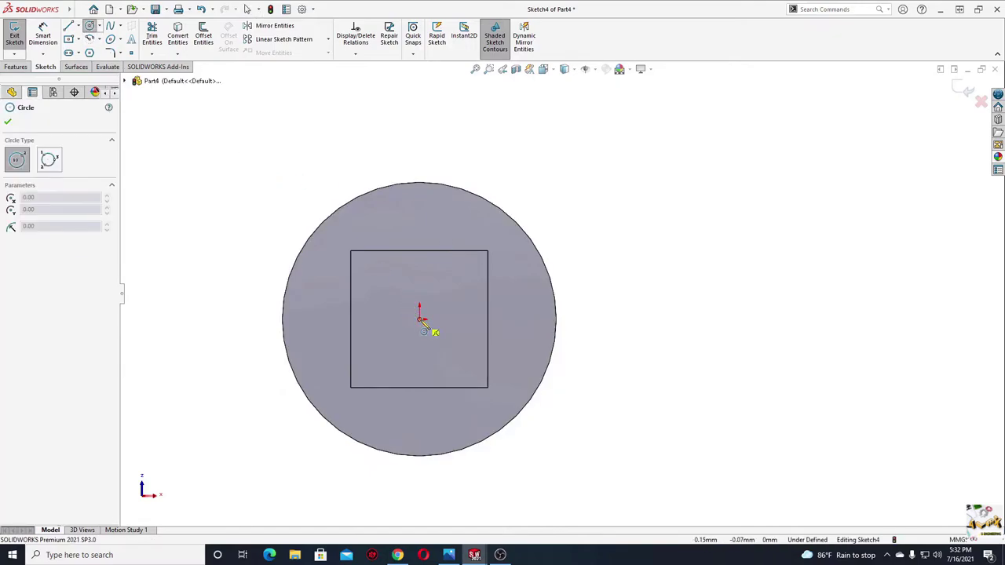
left_click(420, 320)
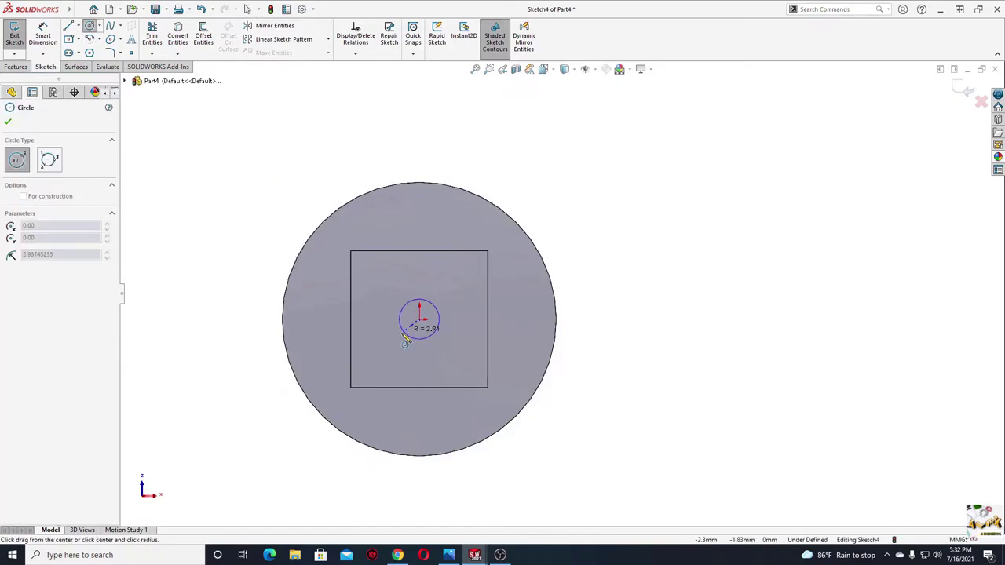
left_click(363, 344)
key("Escape")
Make the circle tangent to the square's left edge
left_click(362, 333)
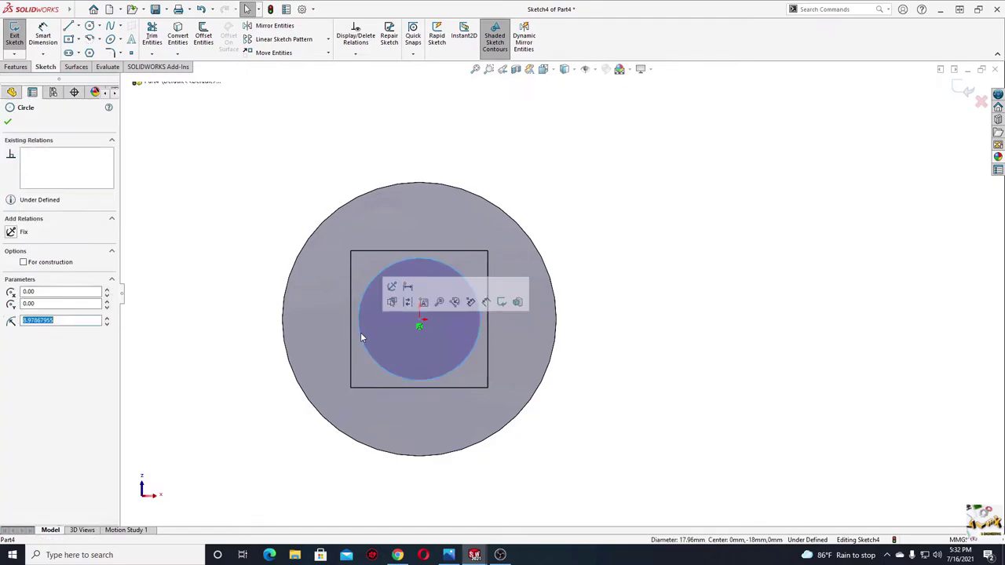
left_click(351, 341, "ctrl")
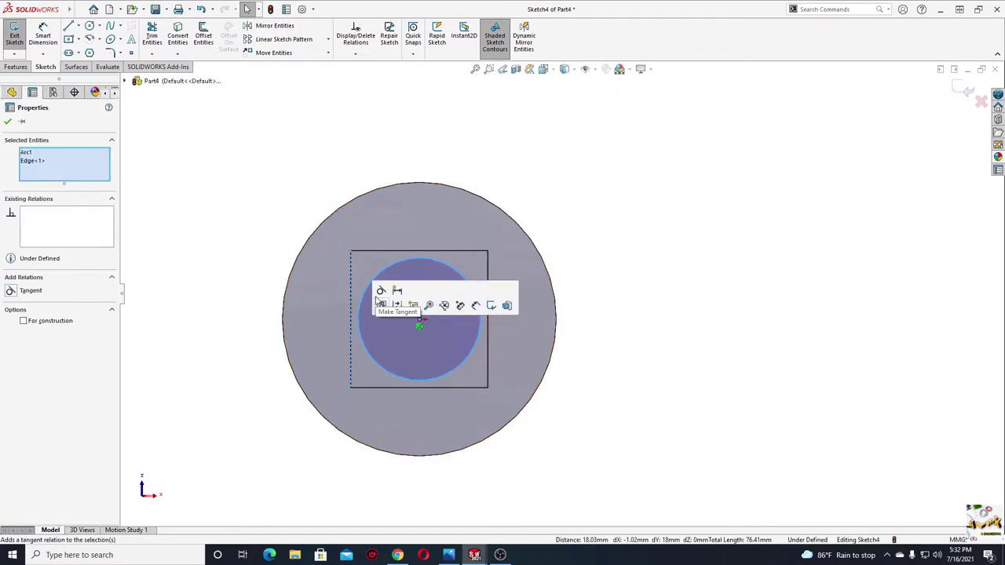
left_click(382, 292)
left_click(245, 201)
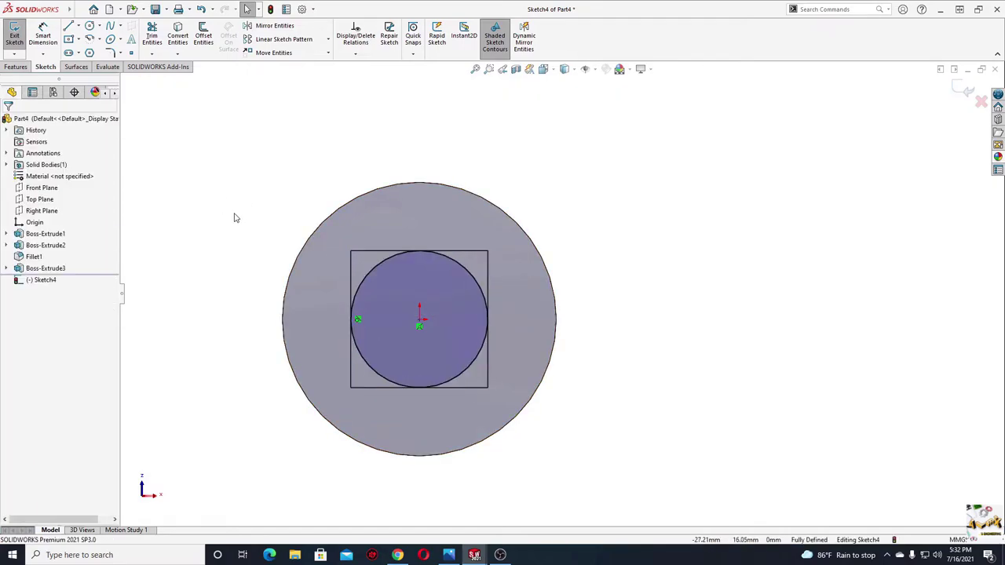
Extrude the circle 45 mm into a cylindrical shaft
left_click(16, 67)
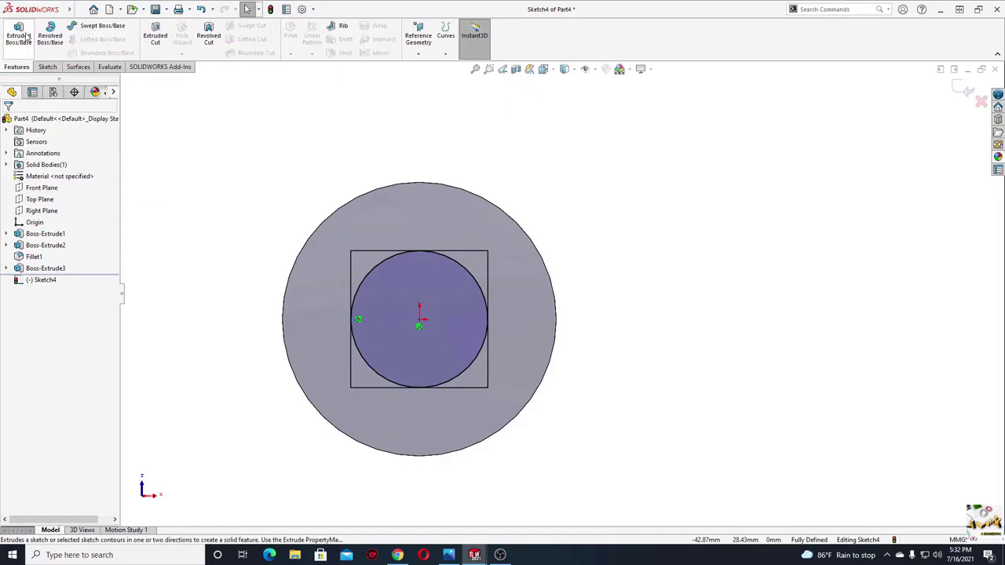
left_click(19, 36)
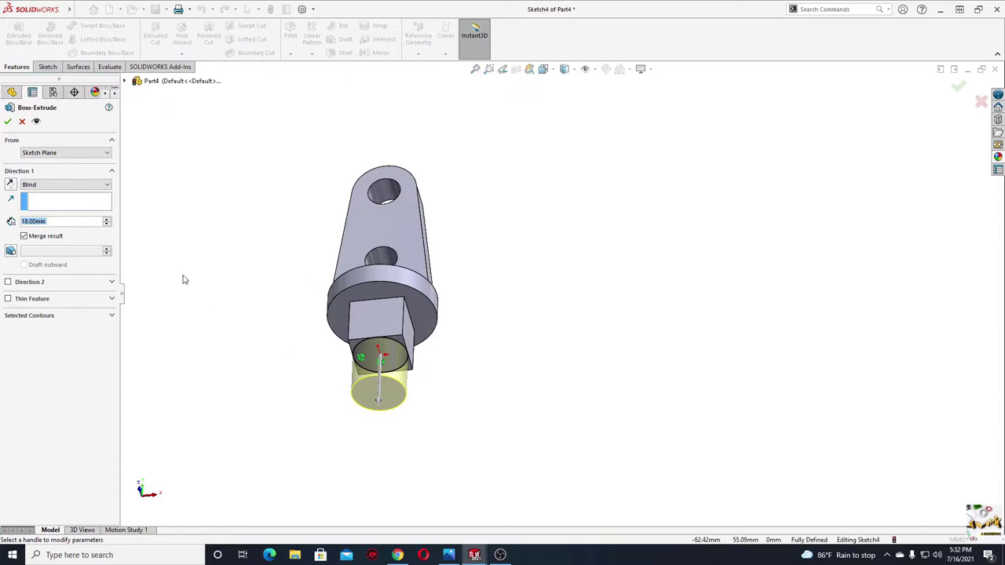
type("45")
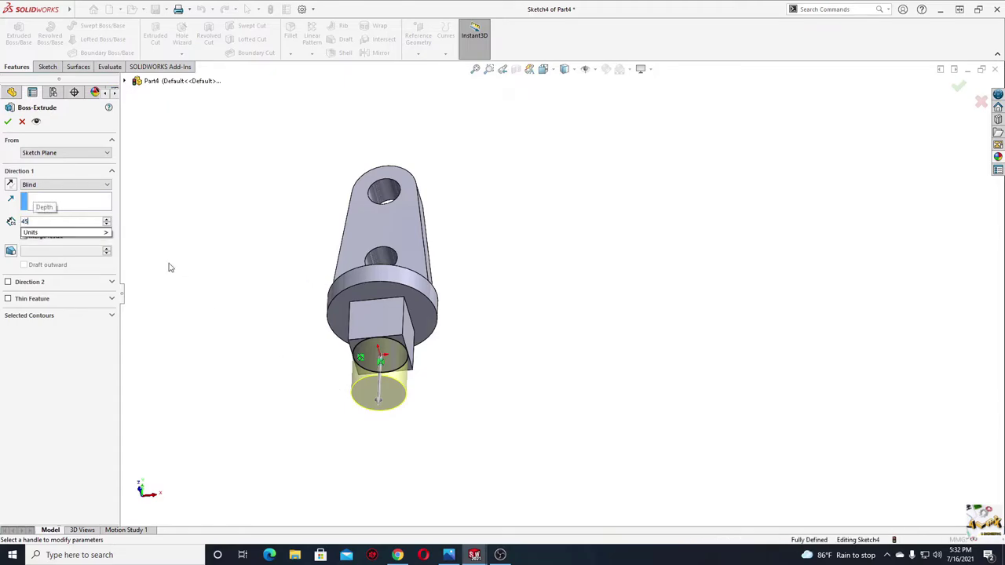
key("Return")
left_click(7, 122)
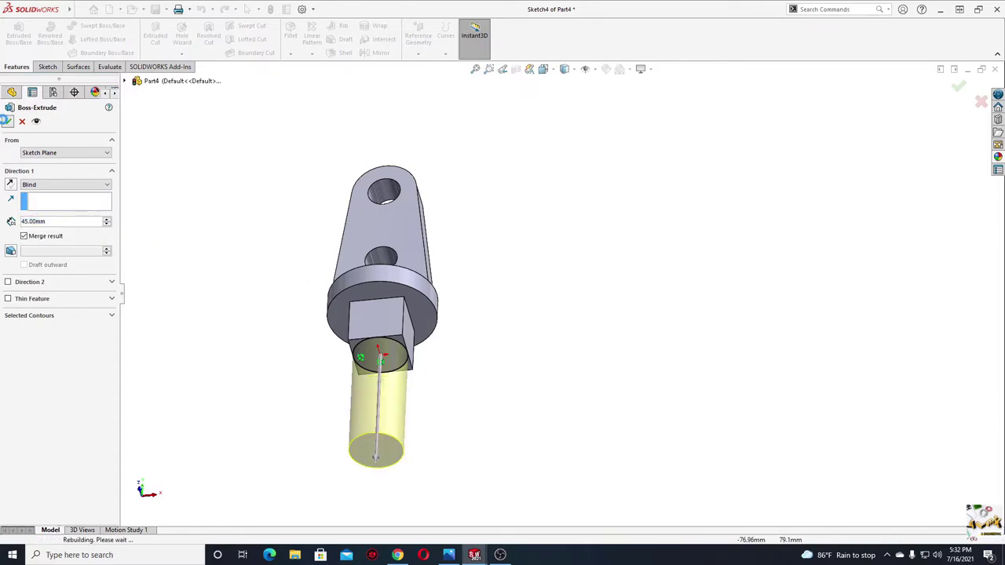
key("z")
mouse_move(398, 369)
middle_mouse_down()
mouse_move(343, 374)
mouse_move(310, 393)
middle_mouse_up()
scroll(356, 401, "down", 3)
scroll(395, 363, "down", 3)
middle_click_drag(395, 364, 288, 432, "ctrl")
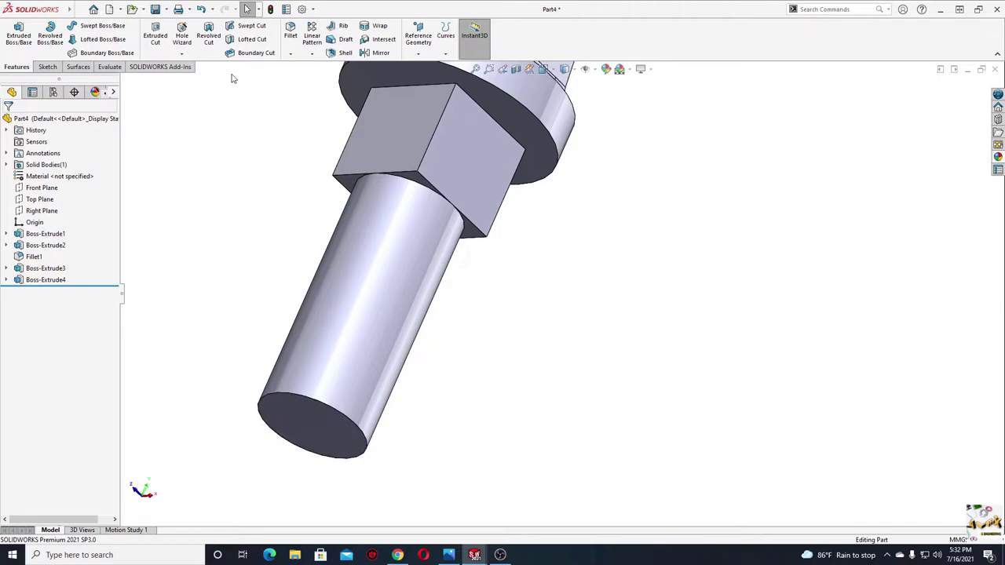
Add a 1 mm chamfer to the shaft's end face edge
left_click(289, 58)
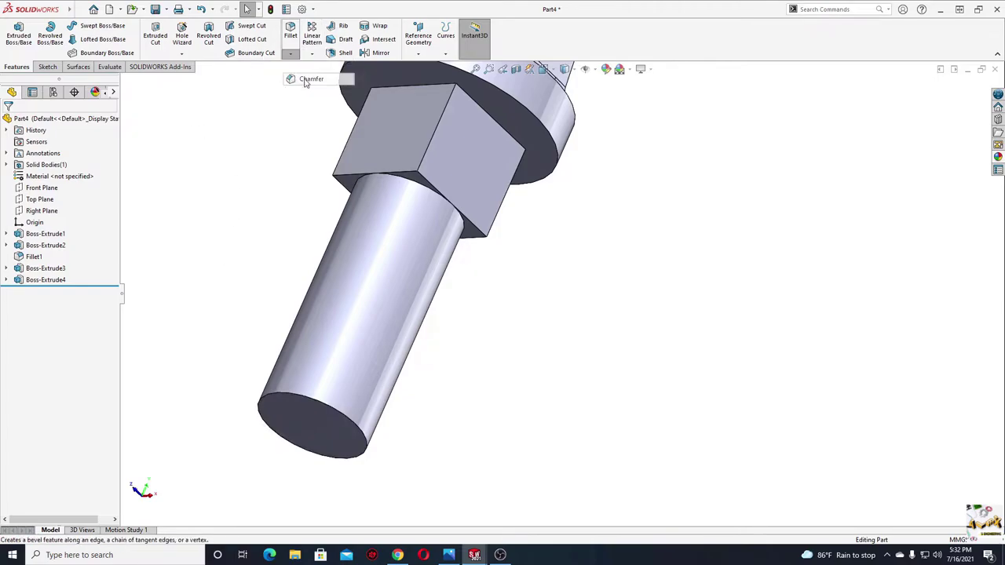
left_click(308, 77)
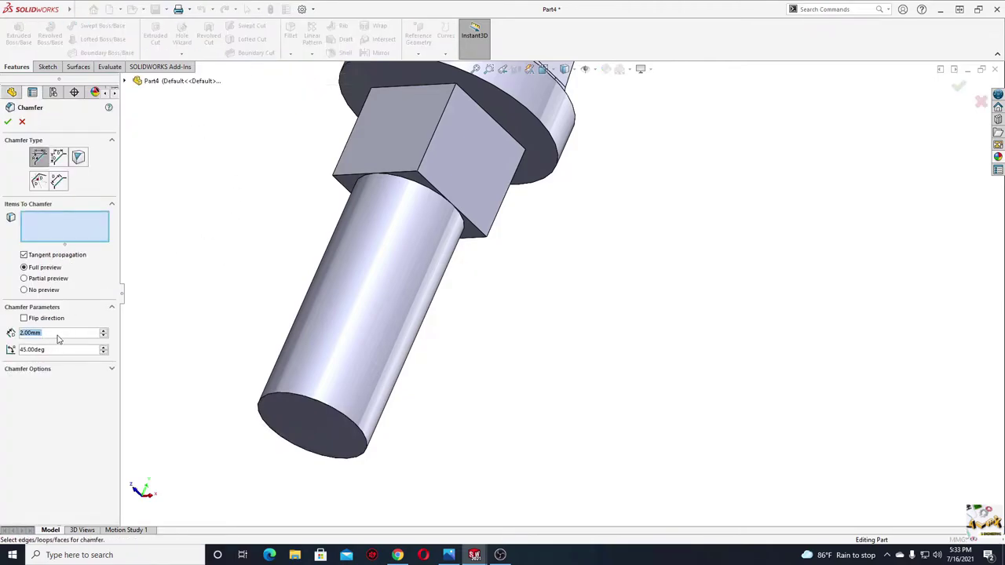
type("1")
key("Return")
left_click(284, 401)
left_click(8, 122)
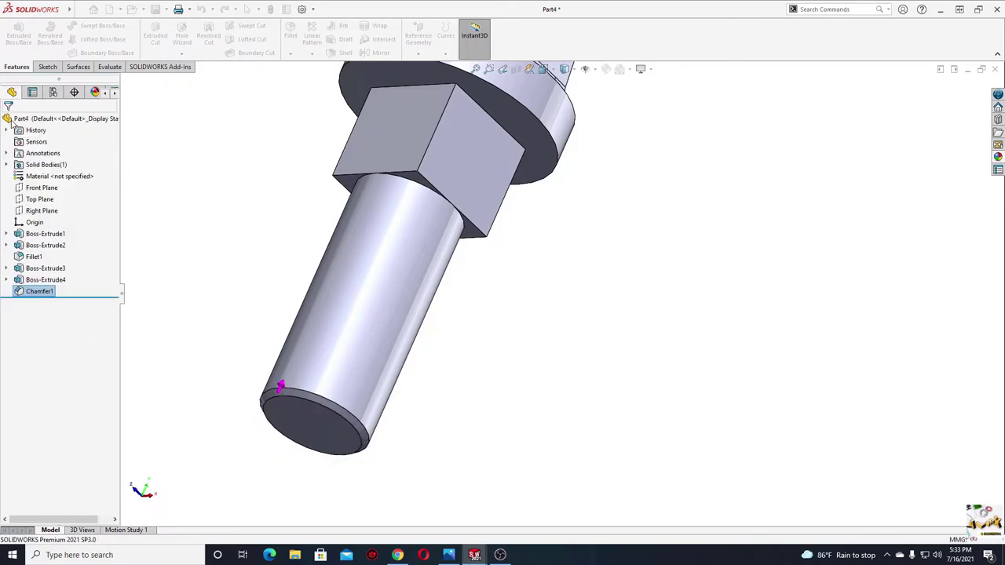
scroll(235, 259, "down", 3)
middle_click_drag(264, 290, 234, 352, "ctrl")
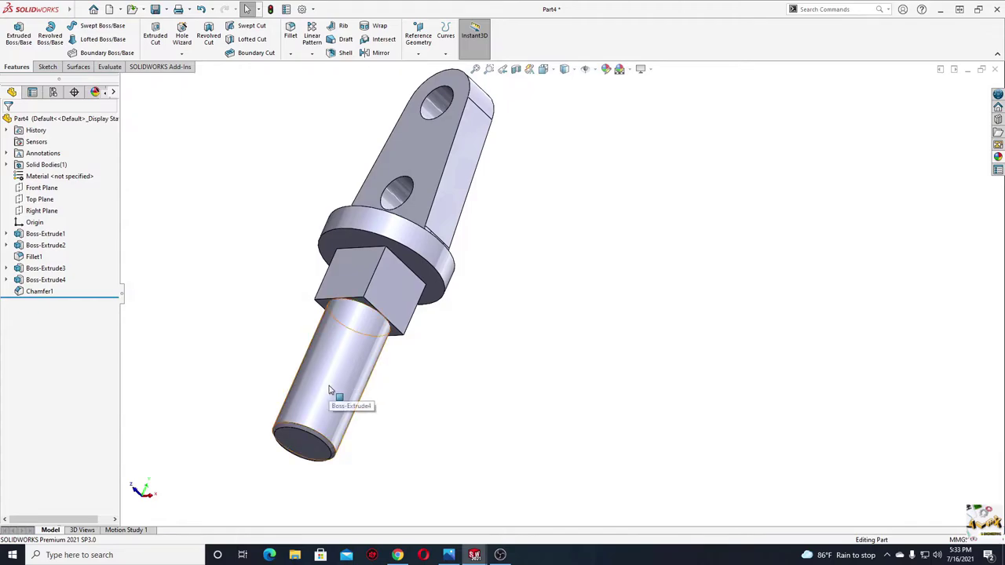
middle_click_drag(330, 390, 361, 368, "ctrl")
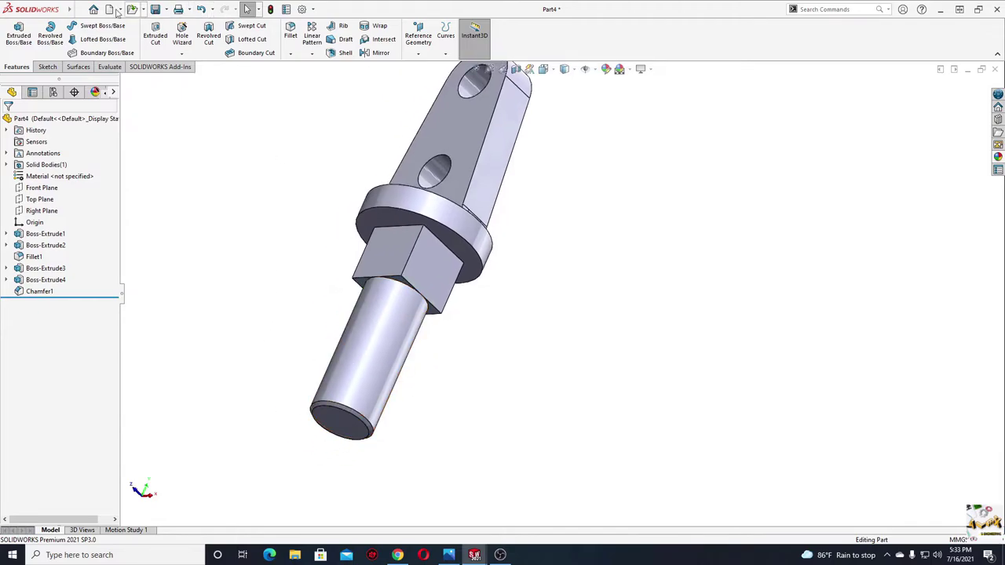
Add an ISO M20 machine cosmetic thread starting at the shaft's circular end edge
left_click(72, 9)
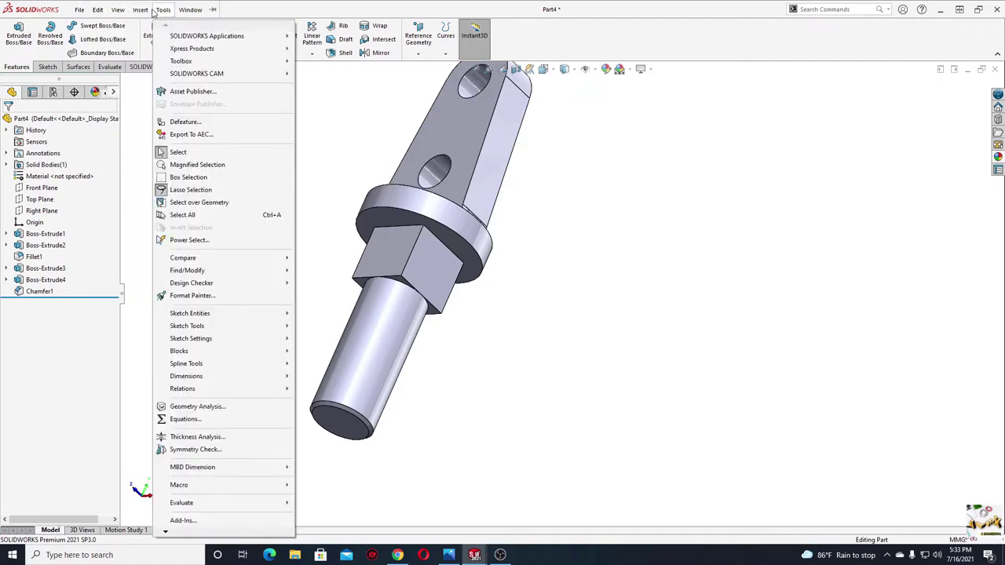
mouse_move(140, 9)
mouse_move(163, 417)
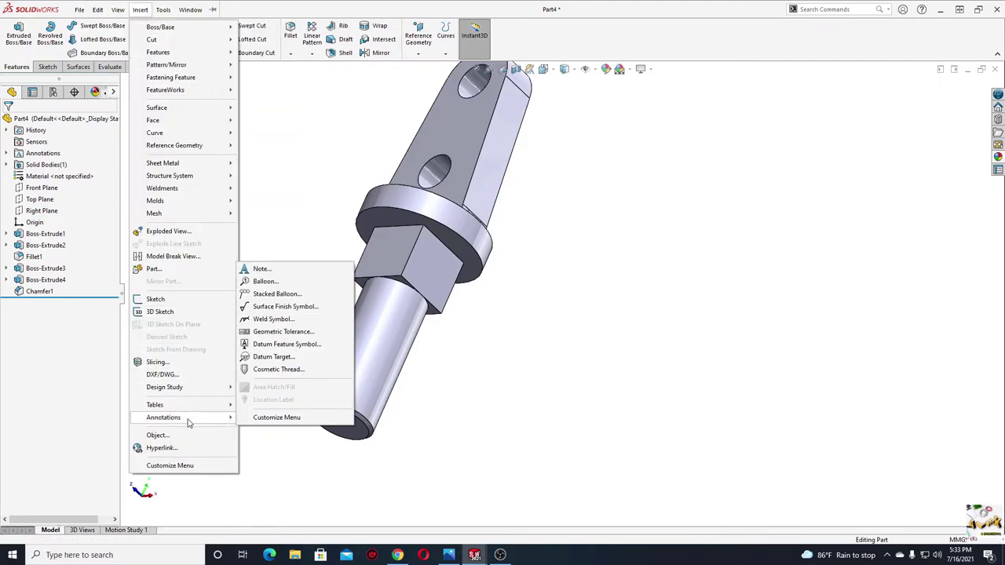
left_click(287, 370)
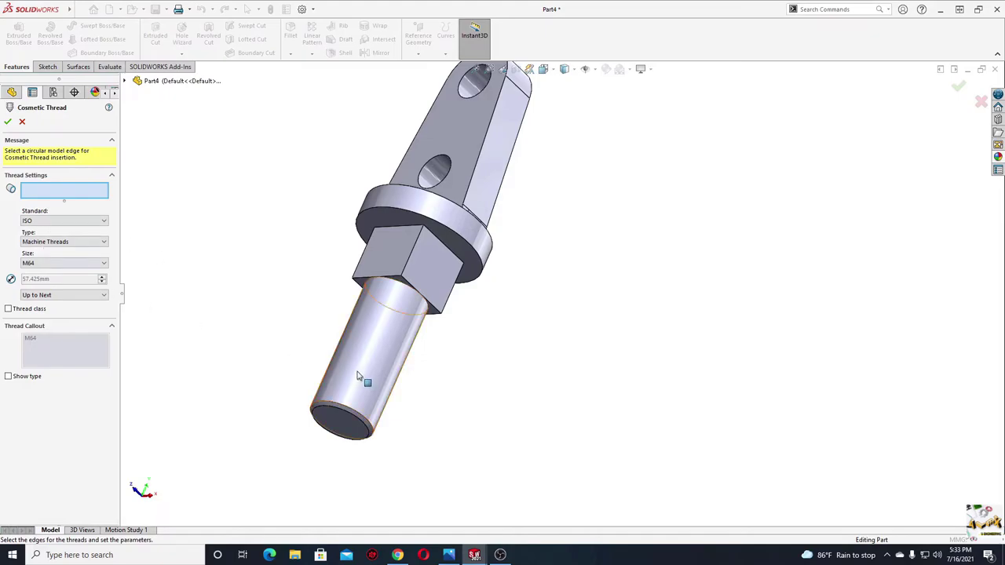
left_click(340, 406)
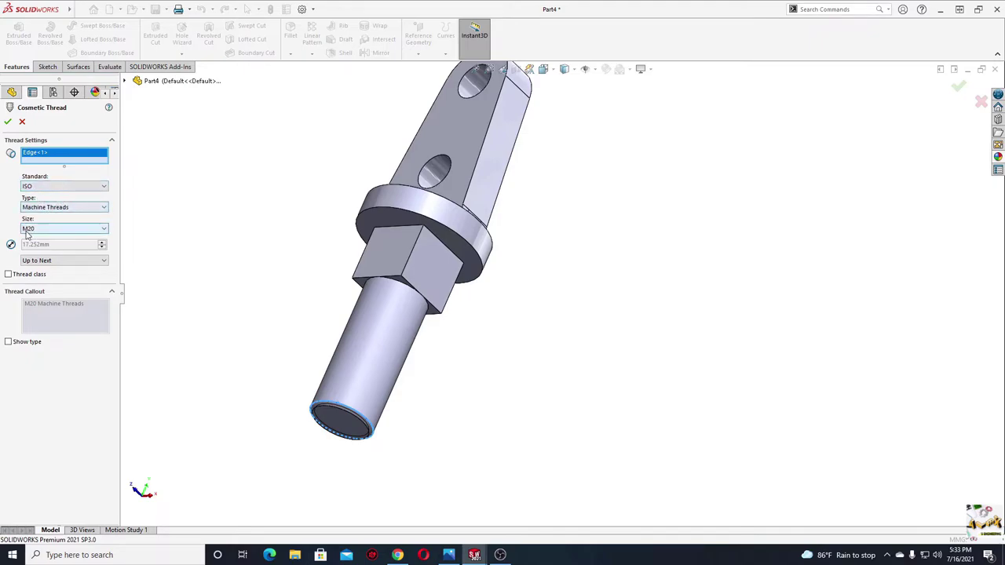
left_click(19, 124)
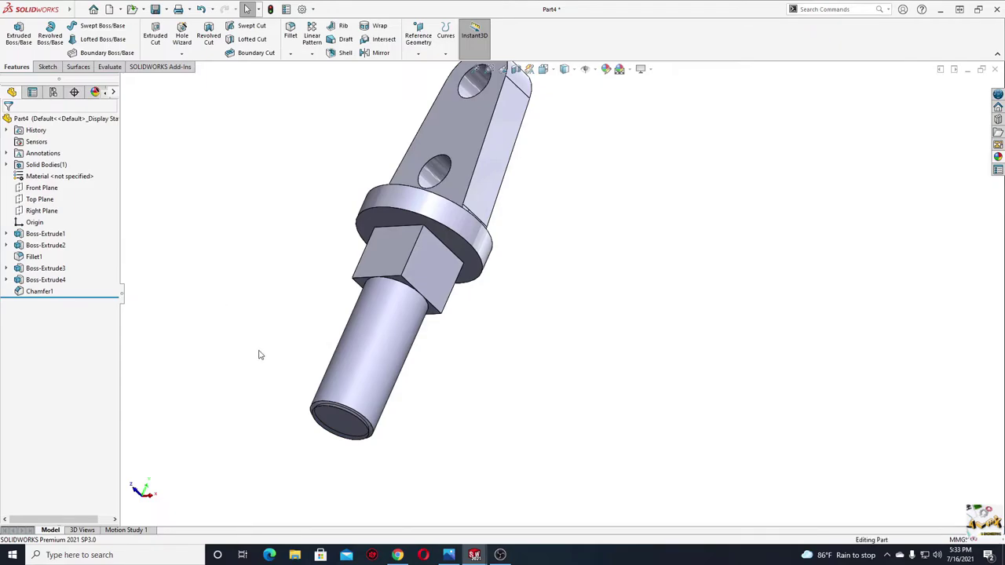
mouse_move(260, 355)
middle_mouse_down()
mouse_move(229, 306)
mouse_move(188, 314)
mouse_move(228, 318)
mouse_move(256, 296)
middle_mouse_up()
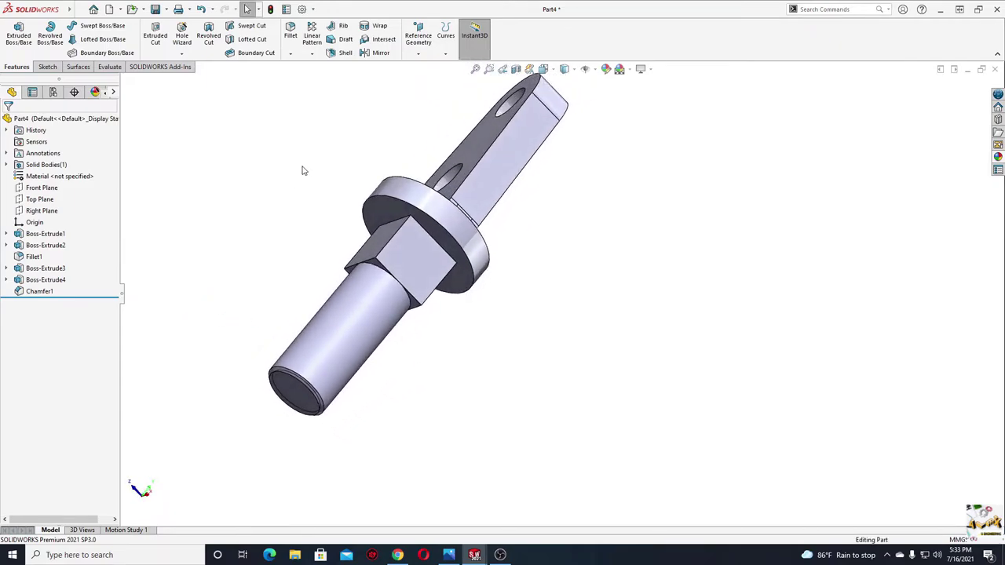
Enable shaded cosmetic threads in the document's Detailing properties
left_click(302, 9)
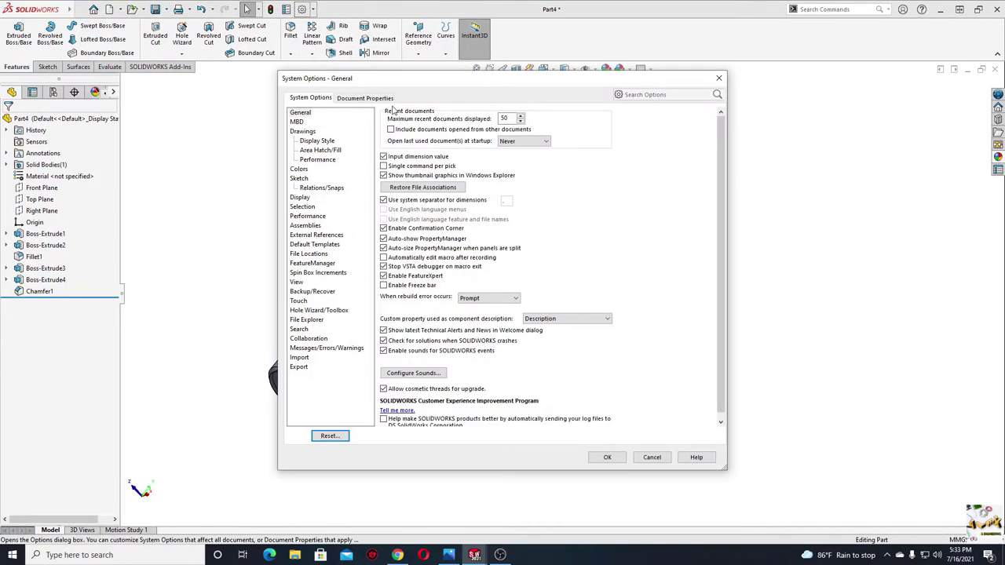
left_click(372, 99)
left_click(304, 170)
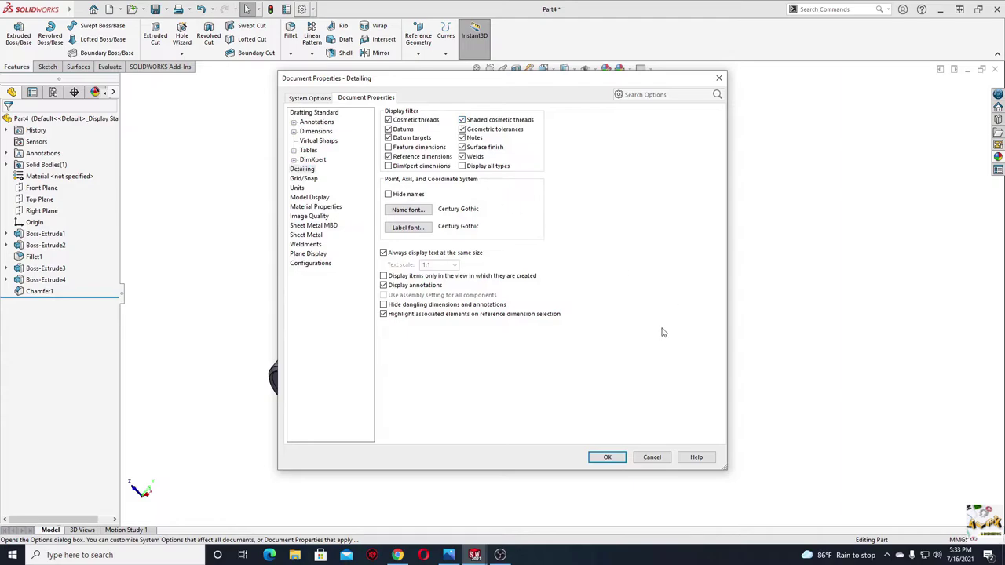
left_click(615, 462)
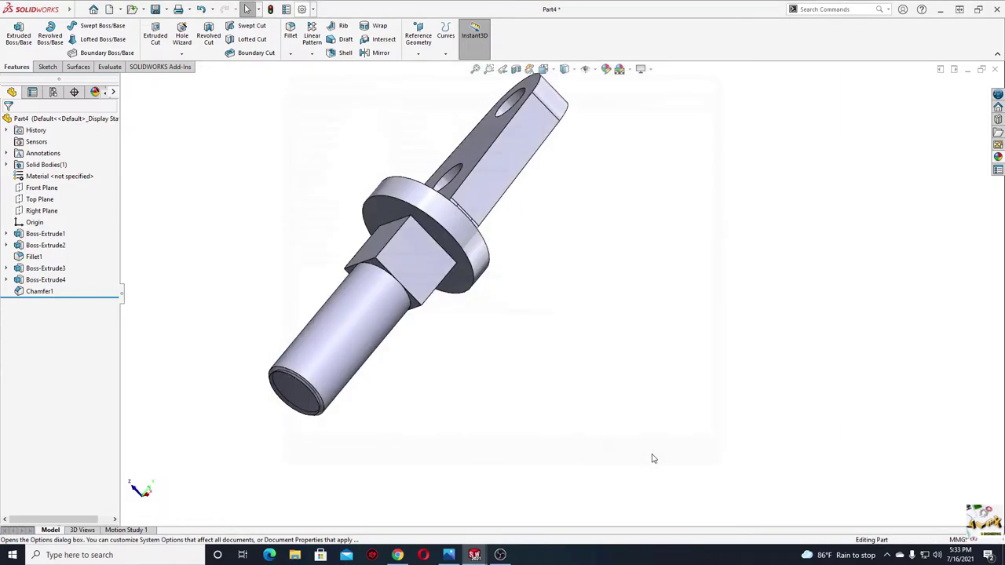
mouse_move(395, 382)
middle_mouse_down()
mouse_move(403, 385)
mouse_move(357, 180)
mouse_move(449, 385)
mouse_move(375, 433)
mouse_move(406, 368)
mouse_move(266, 334)
middle_mouse_up()
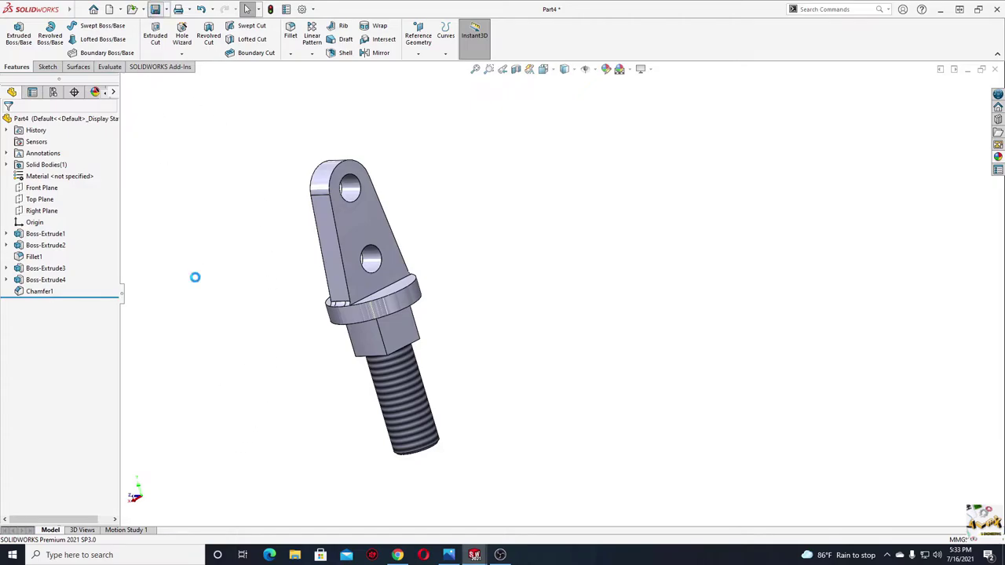
Save the part to the Desktop as 'Shackle 1'
left_click(43, 134)
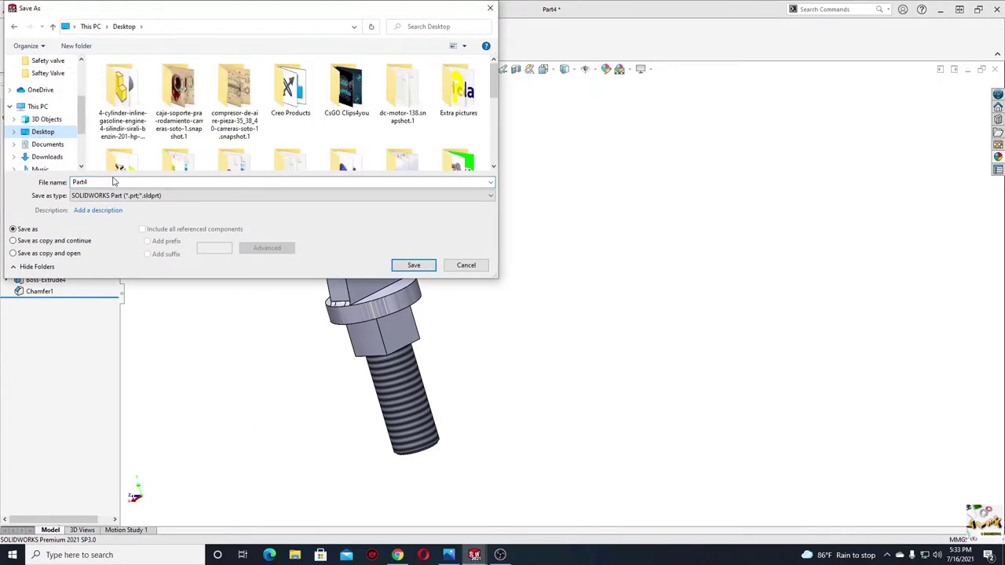
double_click(102, 182)
type("Shackle 1")
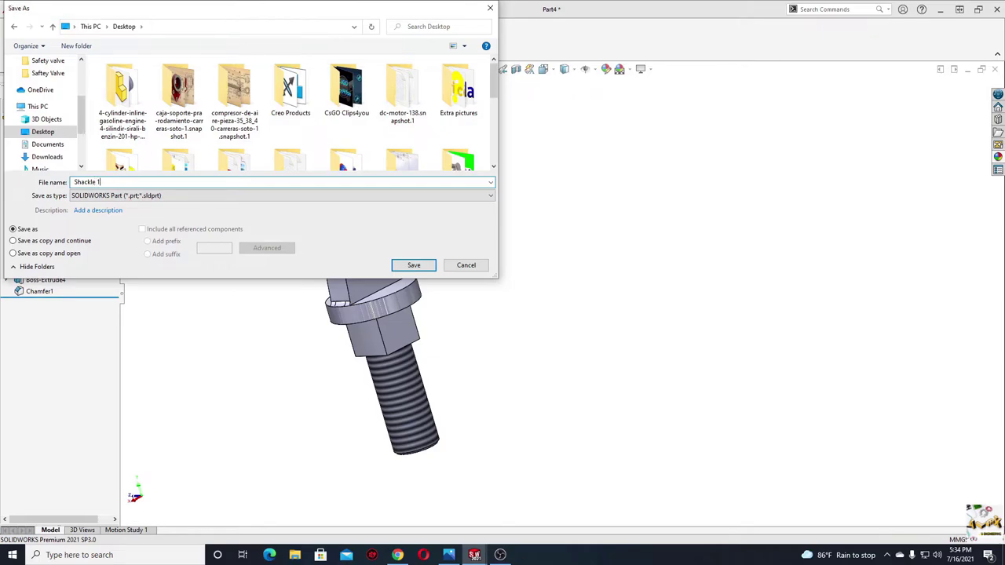
key("Return")
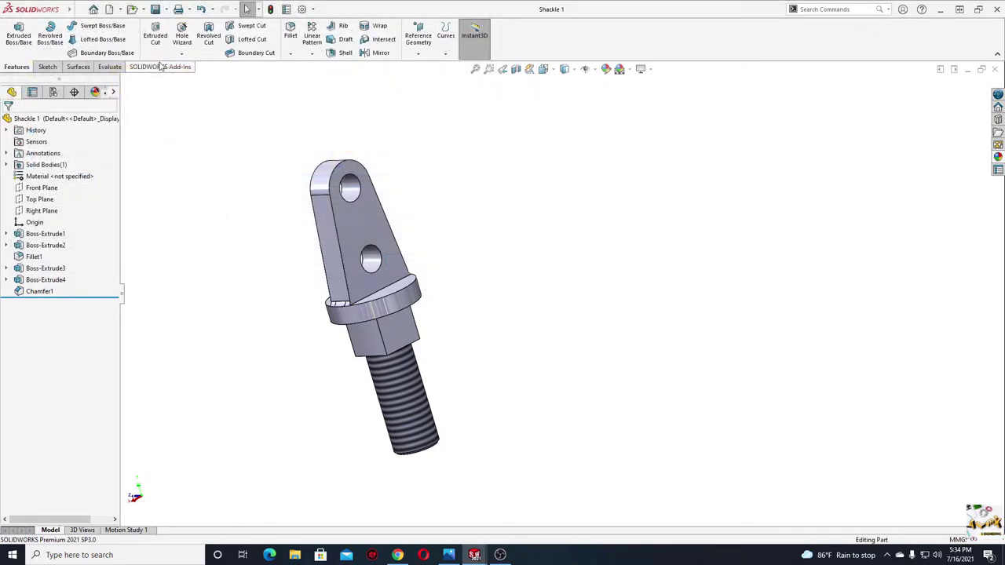
left_click(109, 10)
Create a new part and set its background scene to plain white
left_click(416, 405)
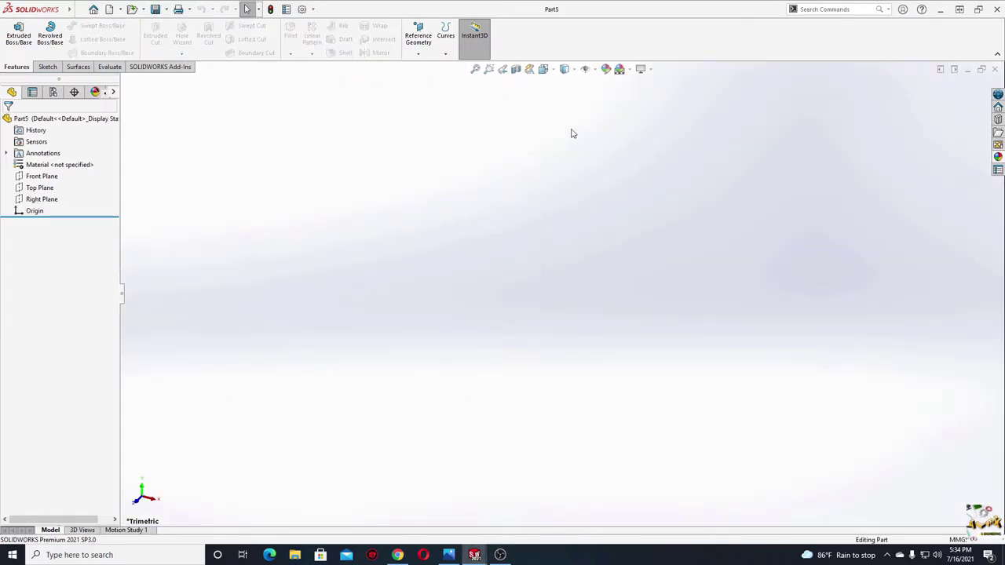
left_click(585, 69)
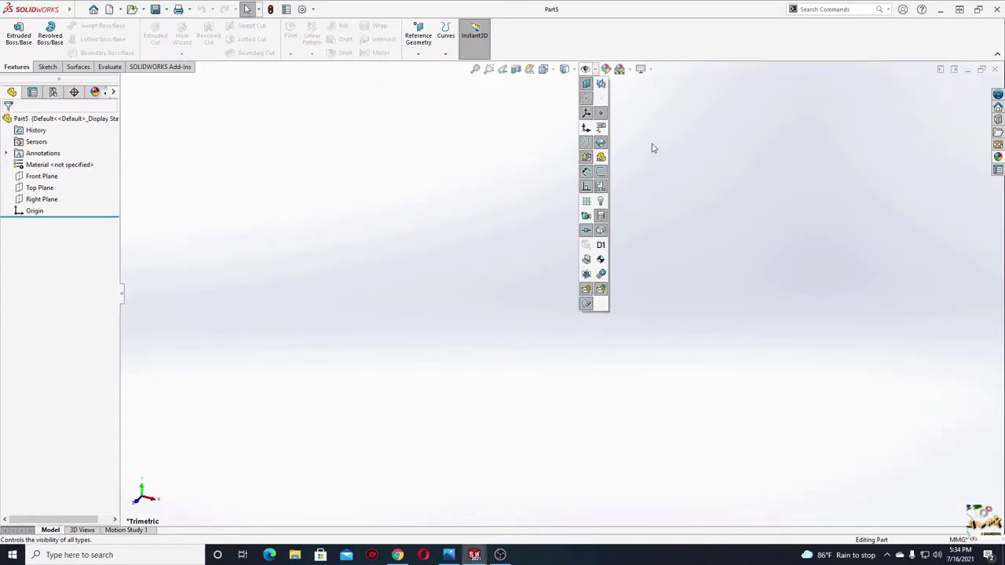
left_click(620, 69)
left_click(632, 97)
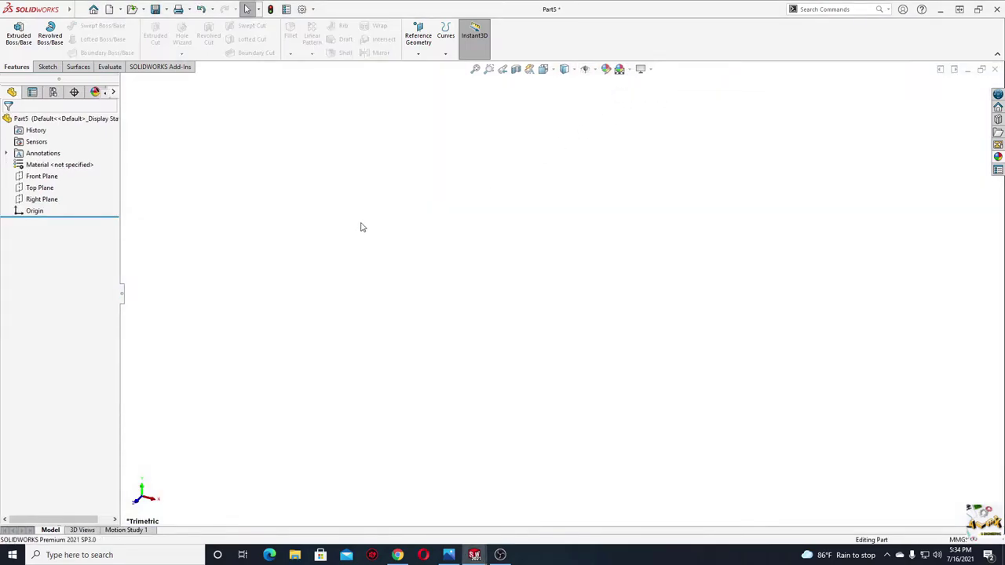
Start a sketch on the Front Plane with a circle centred at the origin
left_click(43, 176)
left_click(79, 161)
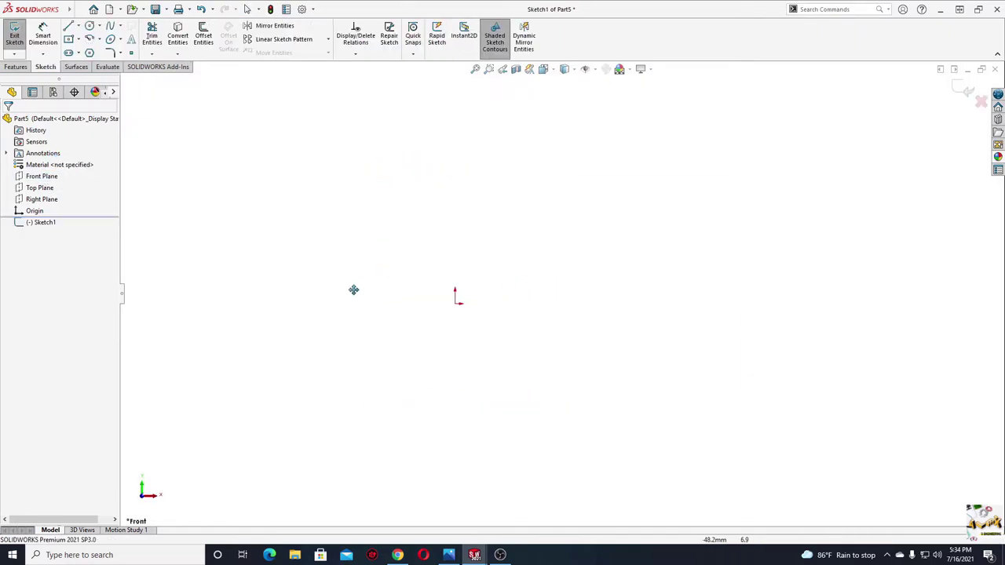
left_click(90, 26)
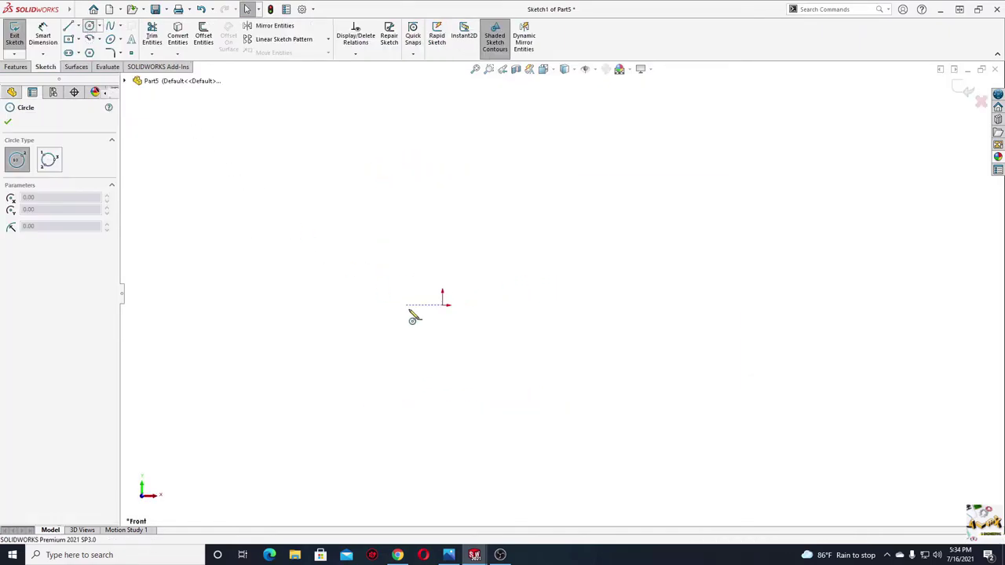
left_click(442, 305)
left_click(354, 328)
key("Escape")
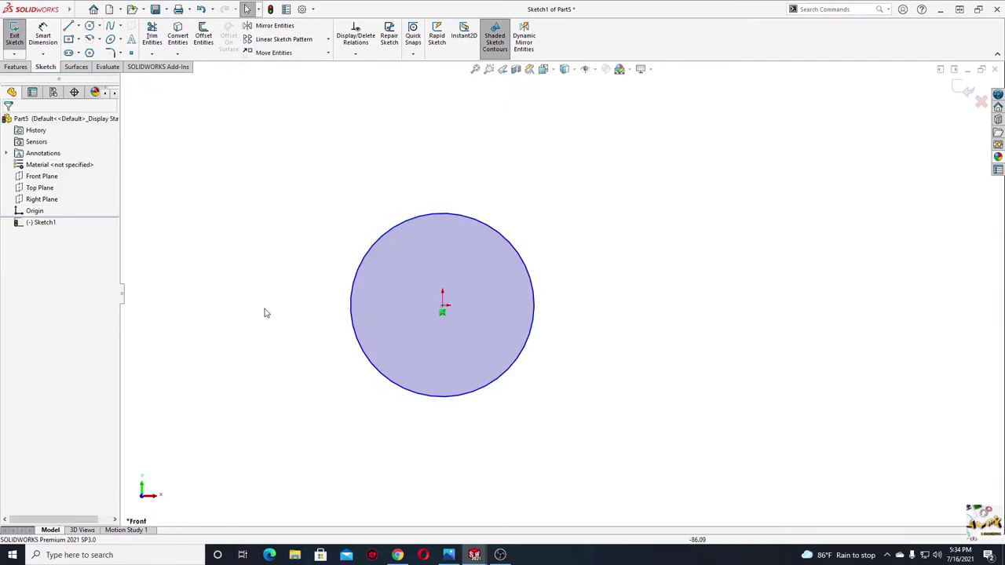
Draw a centred square inside the circle with its left and top edges equal
left_click(70, 39)
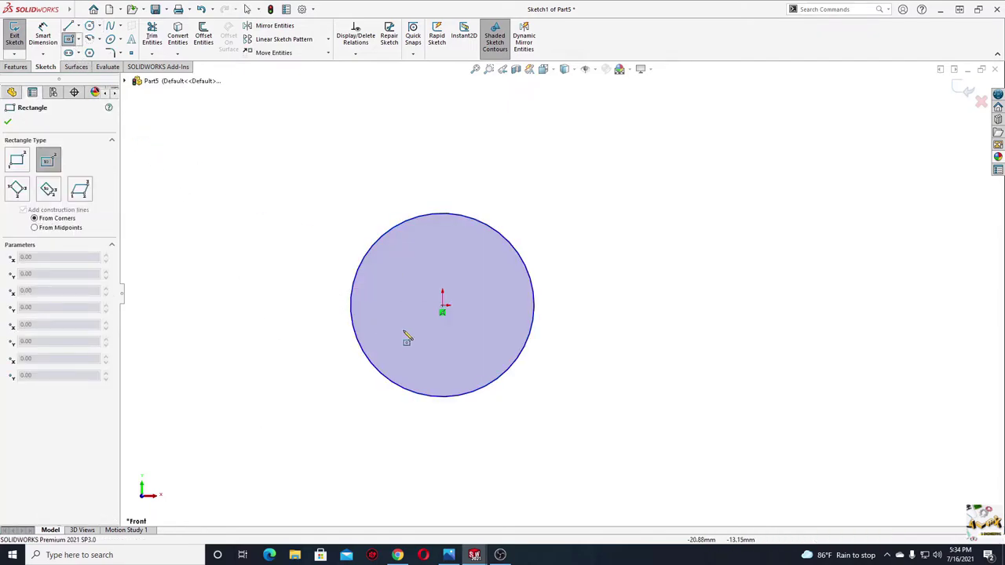
left_click(442, 304)
left_click(405, 341)
key("Escape")
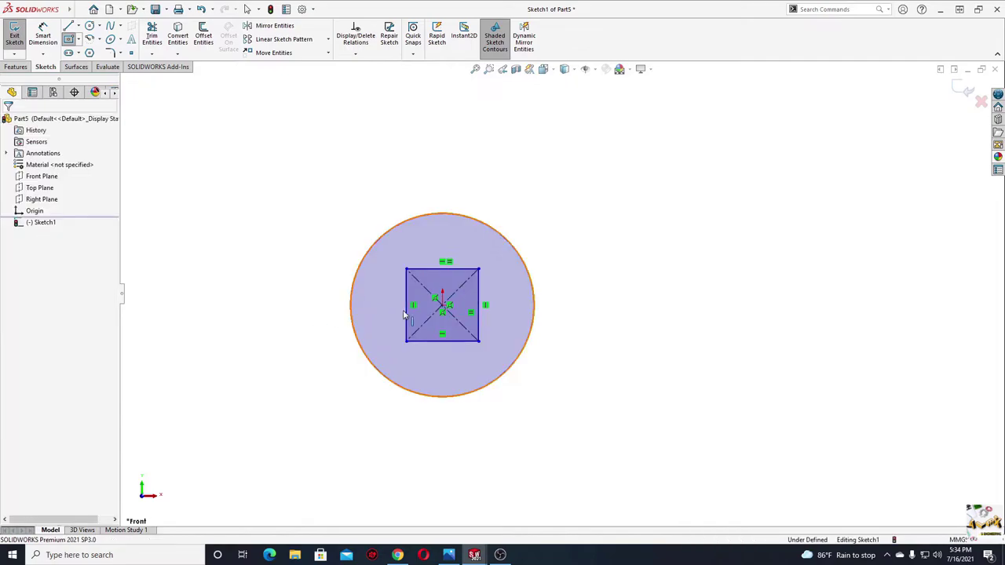
left_click(406, 314)
left_click(424, 269, "ctrl")
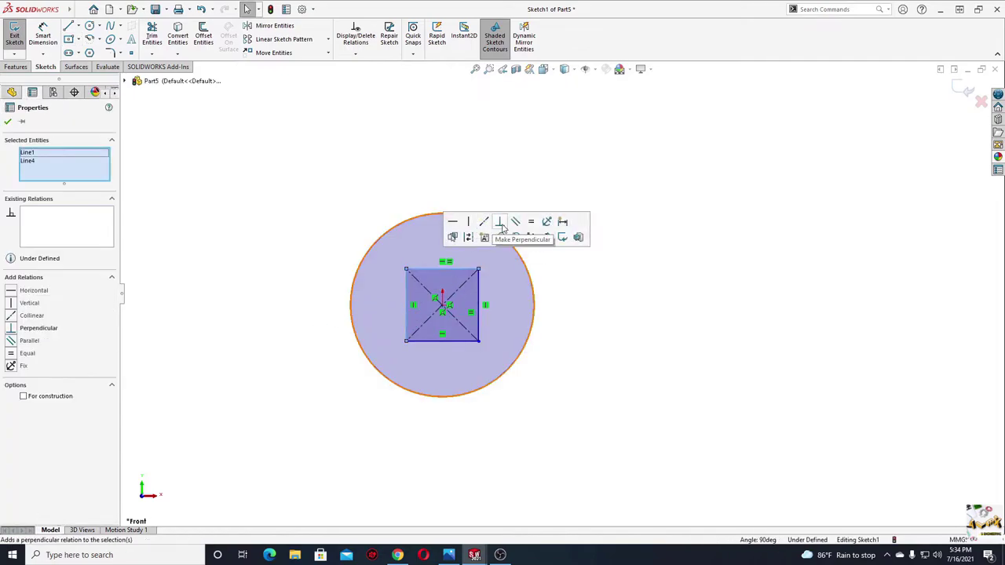
left_click(531, 223)
key("Escape")
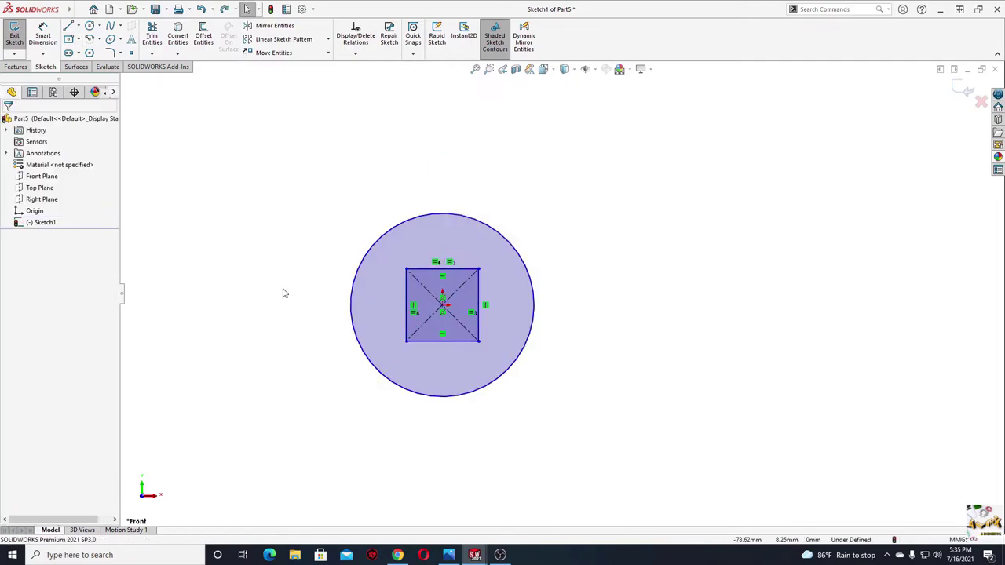
Dimension the circle to Ø60 mm and the square's top edge to 20 mm
left_click(43, 35)
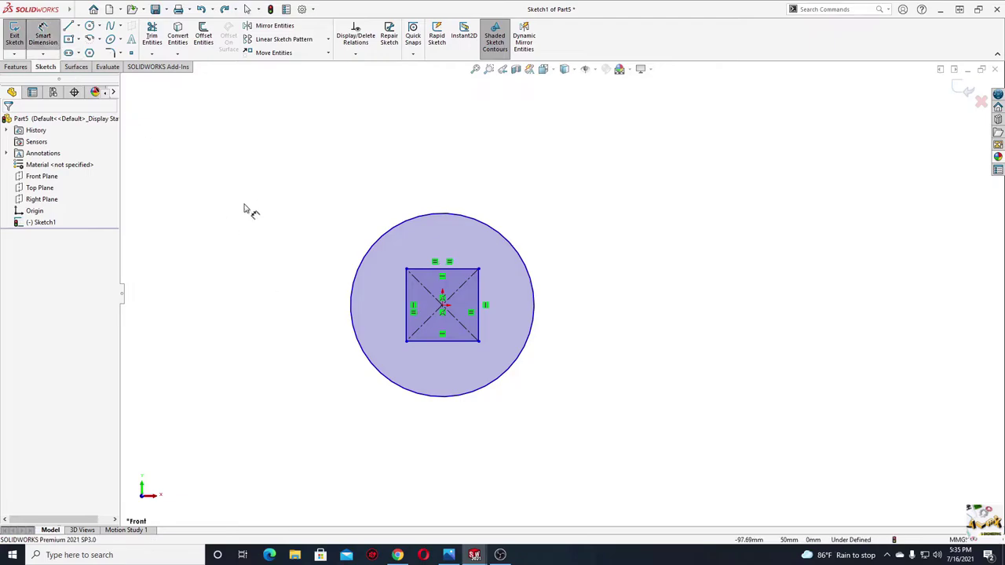
left_click(362, 270)
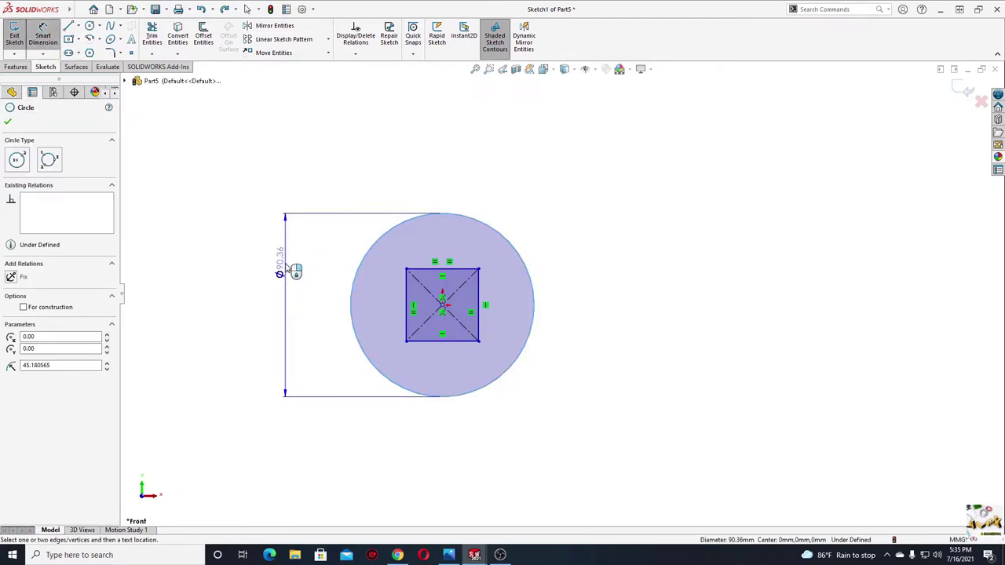
left_click(287, 267)
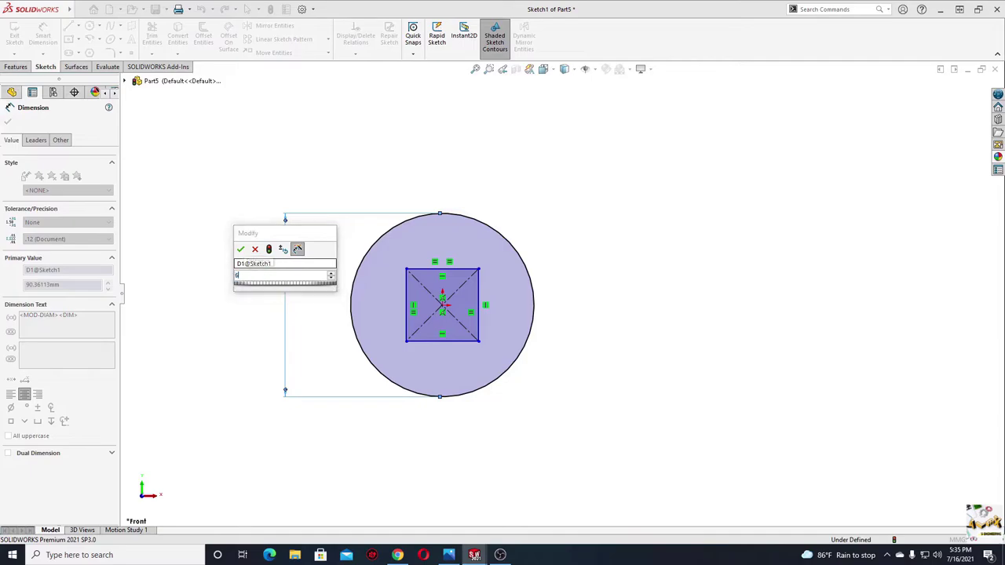
type("60")
key("Return")
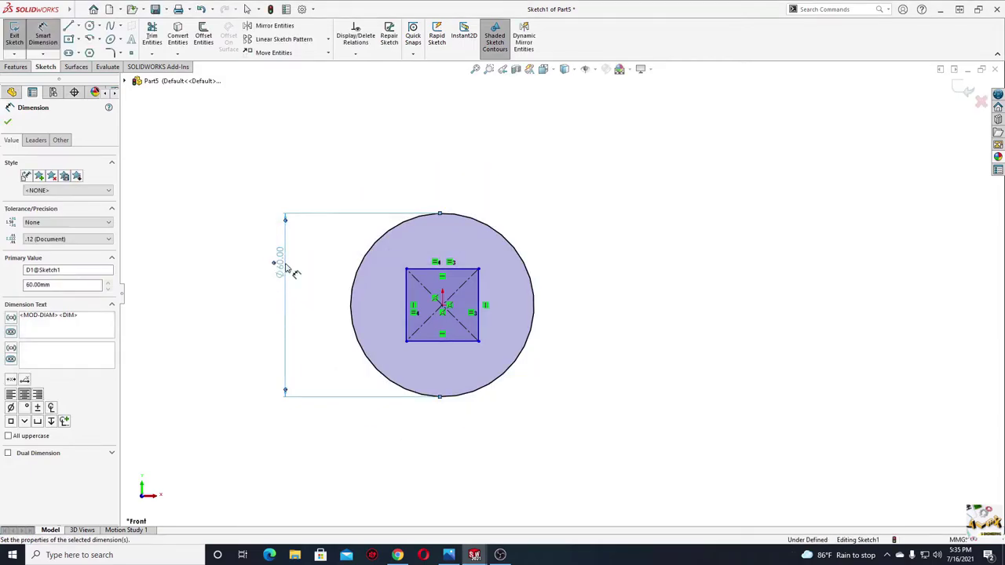
left_click(433, 273)
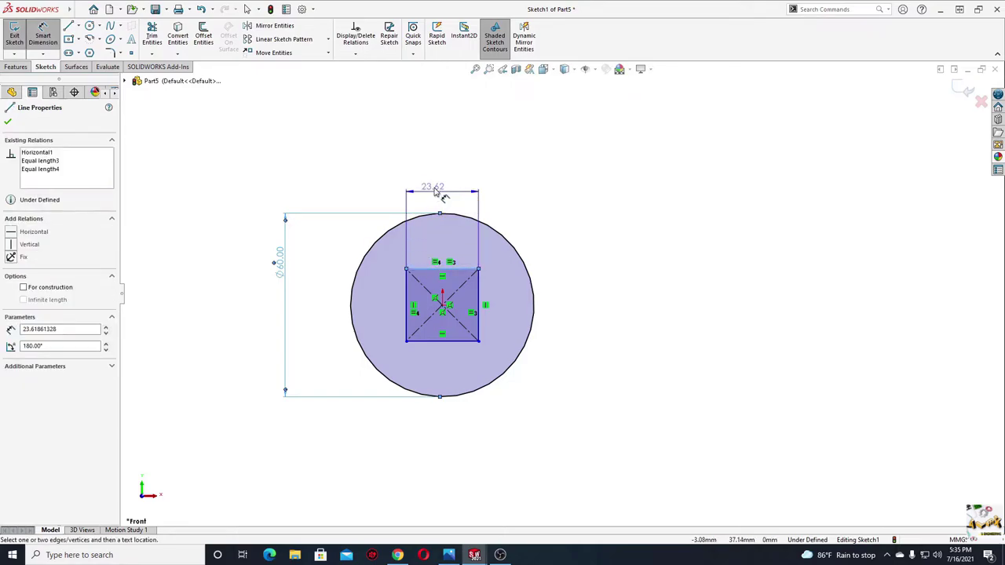
left_click(438, 184)
type("20")
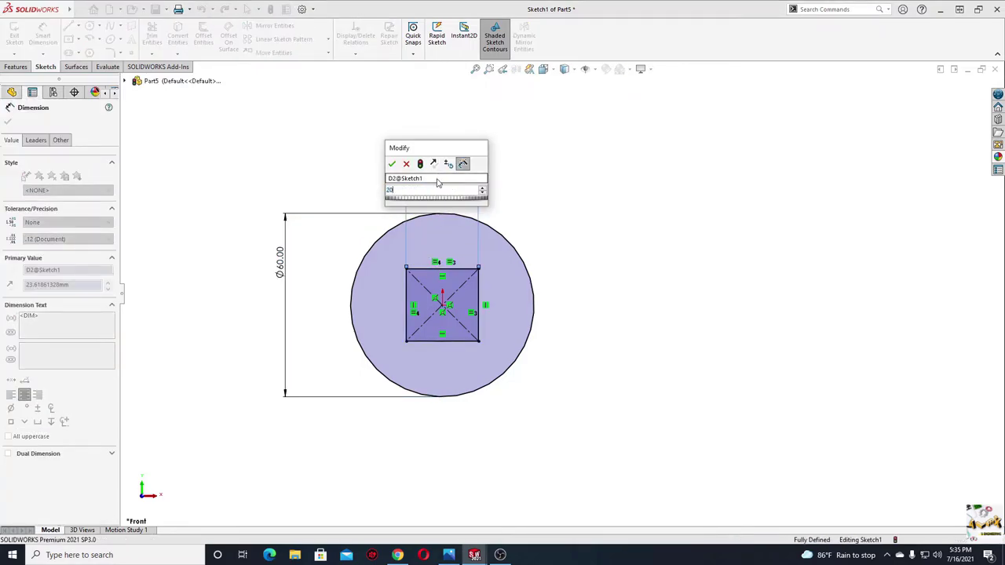
key("Return")
right_click(171, 151)
left_click(196, 226)
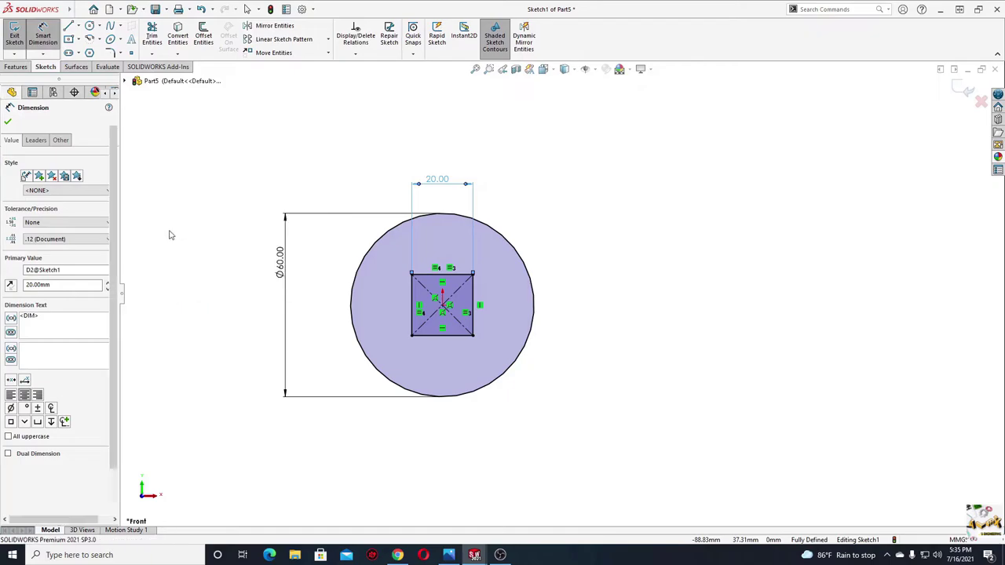
left_click(17, 67)
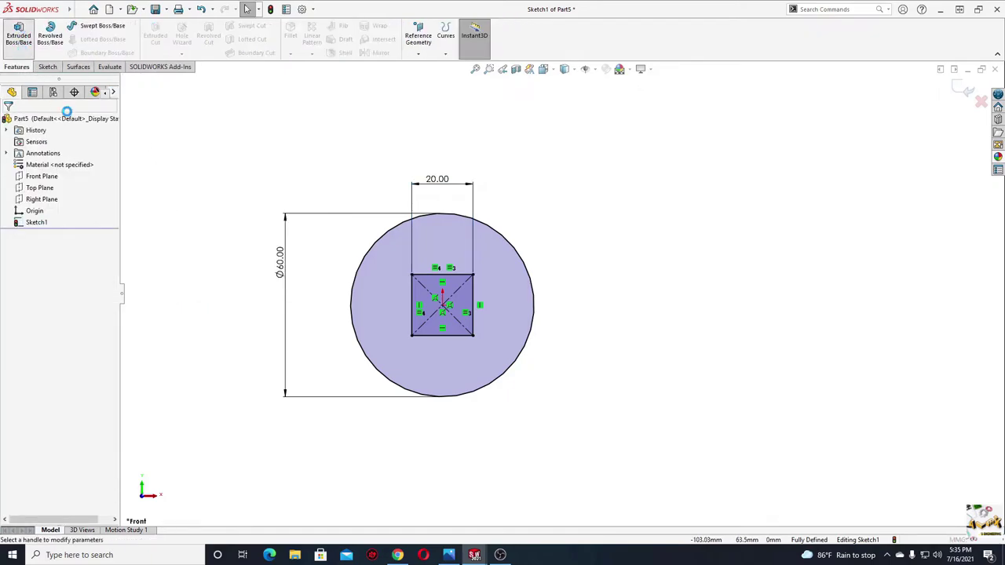
Extrude the sketch 6 mm into a disc with a square hole
left_click(19, 35)
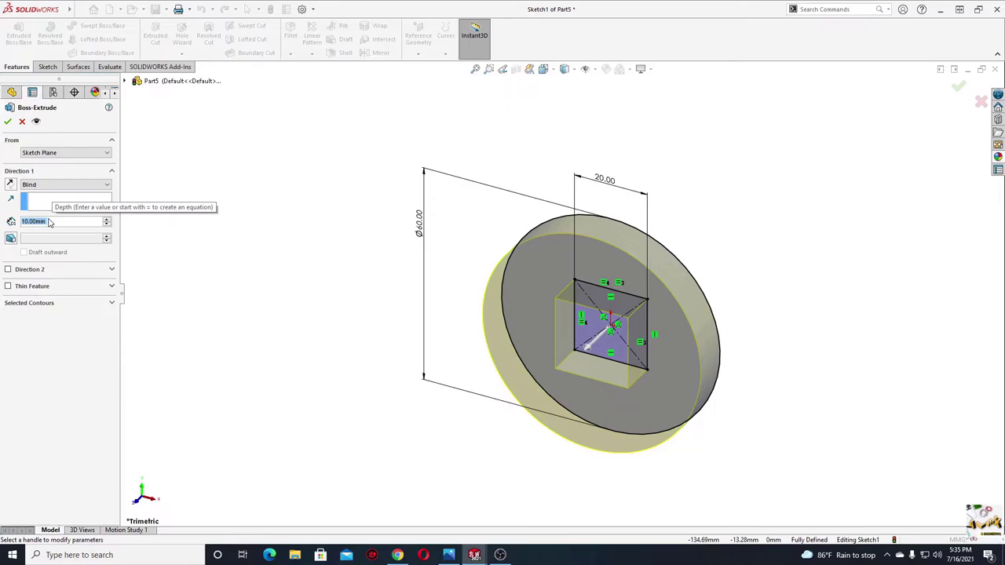
type("6")
key("Return")
left_click(8, 121)
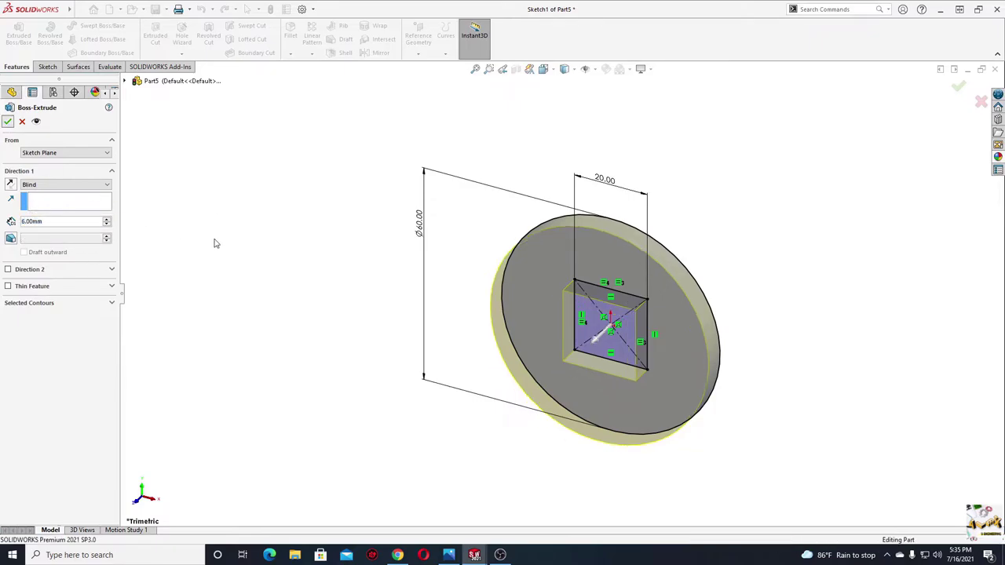
mouse_move(406, 310)
middle_mouse_down()
mouse_move(340, 281)
mouse_move(231, 175)
middle_mouse_up()
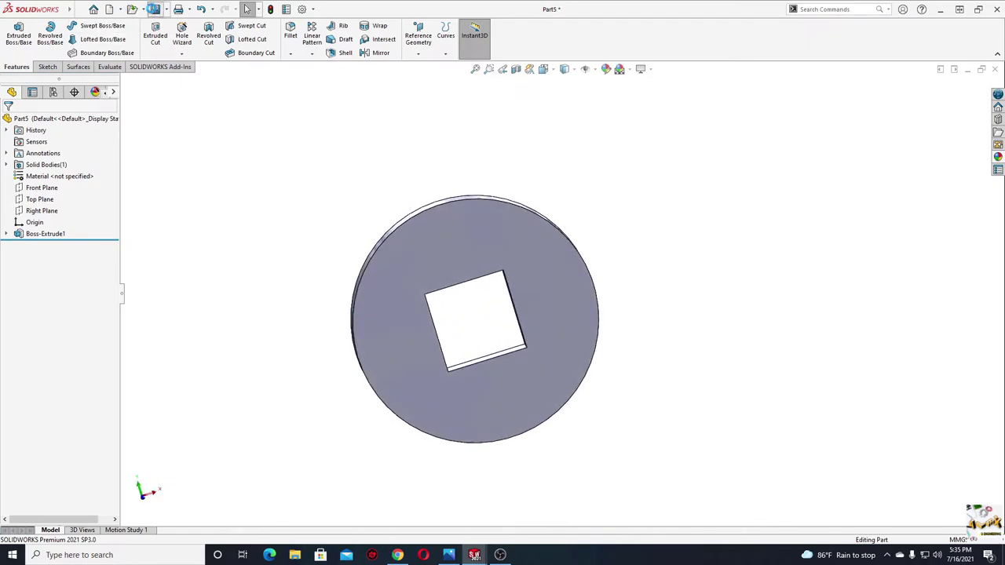
Save the part to the Desktop as 'Part5 washer'
key("ctrl+s")
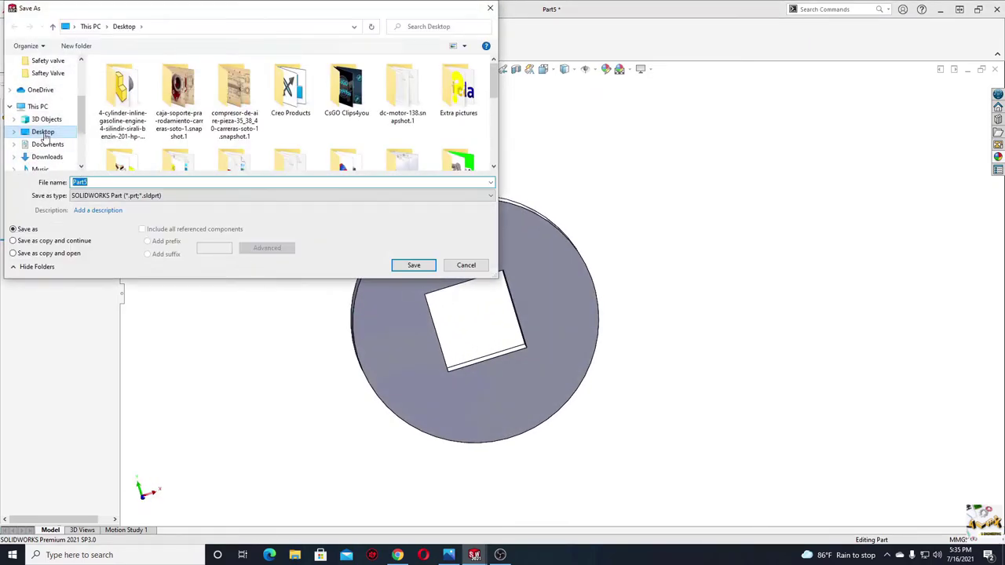
left_click(98, 182)
double_click(99, 182)
type("washe")
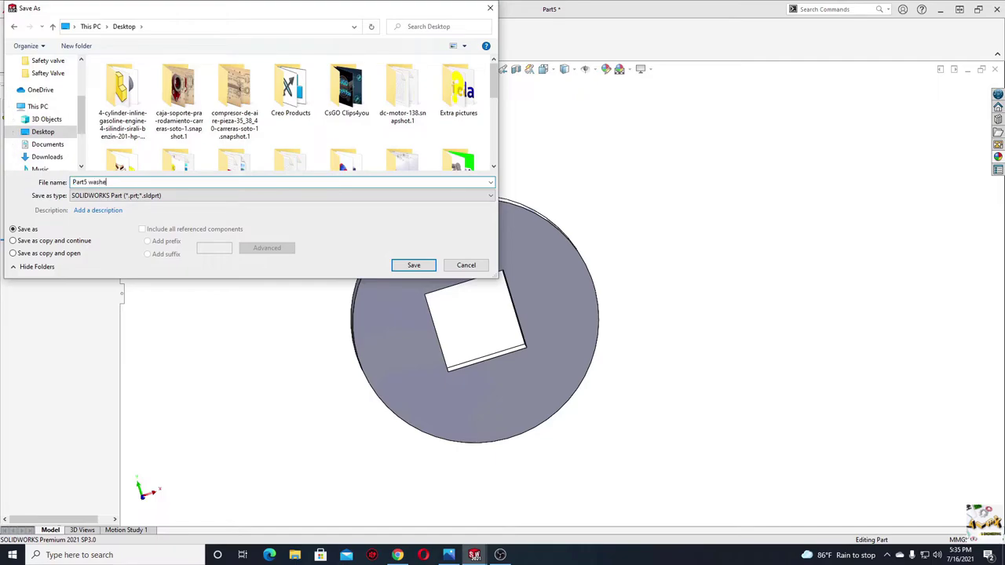
type("r")
key("Return")
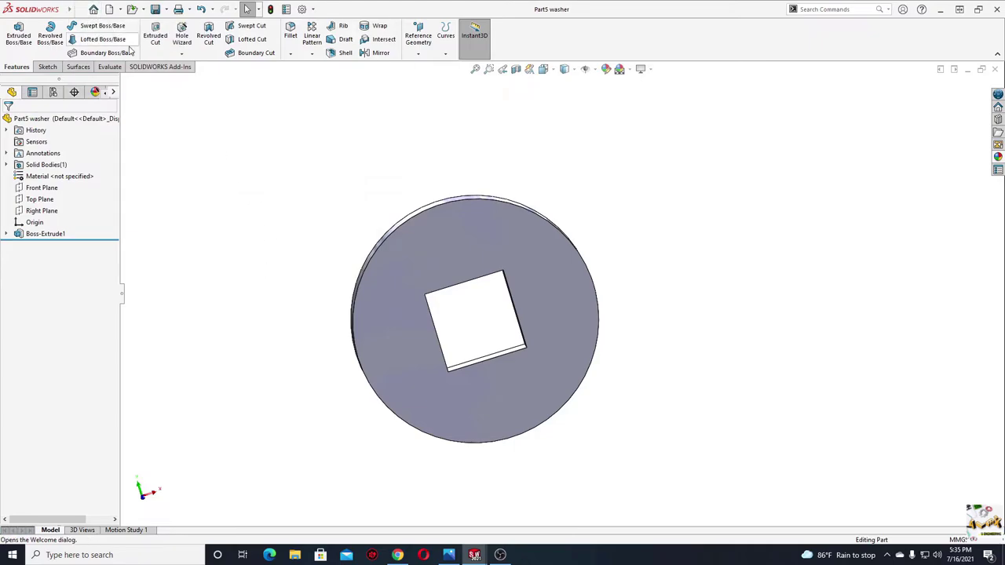
Create a new blank part with a plain white background
left_click(108, 11)
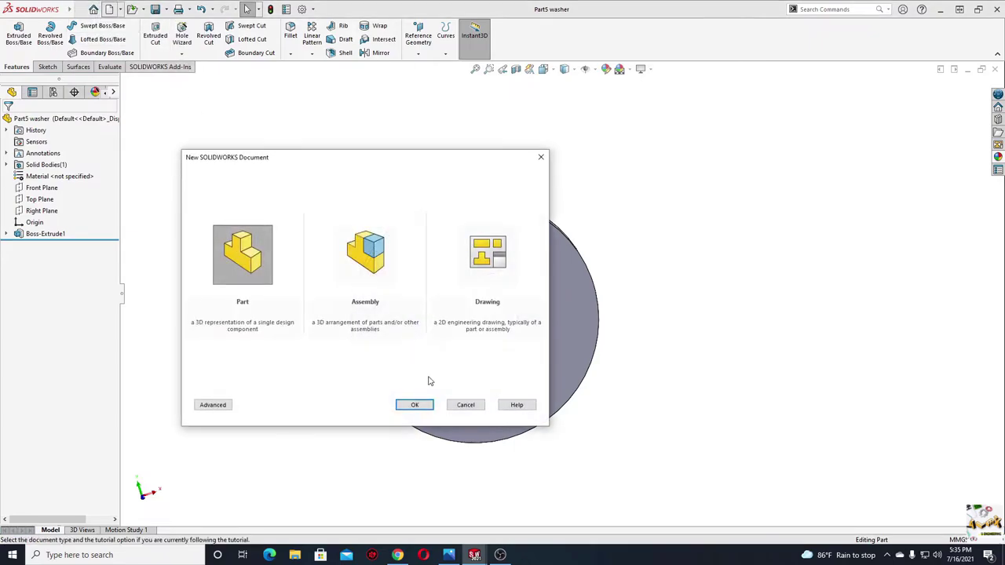
left_click(421, 407)
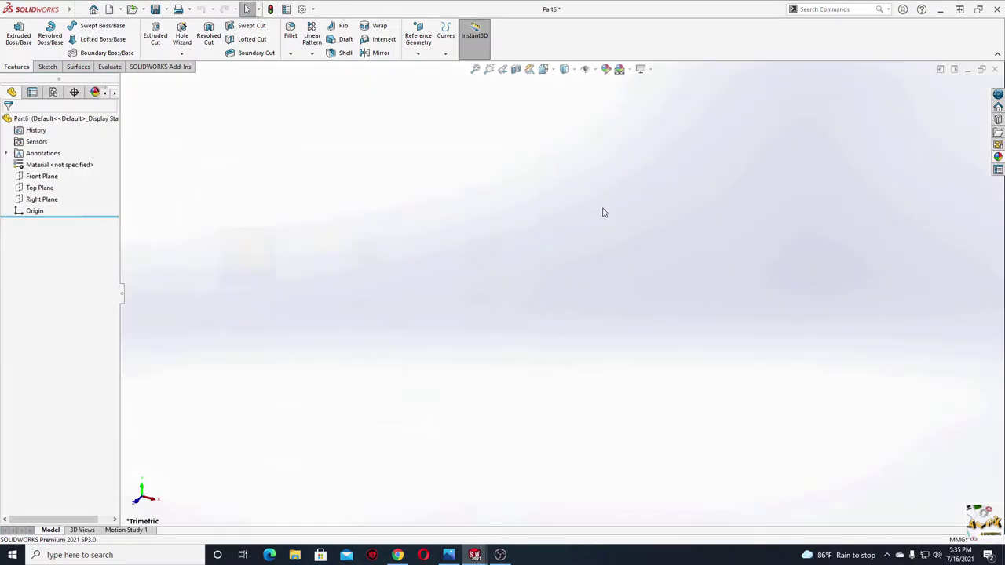
left_click(630, 71)
left_click(634, 98)
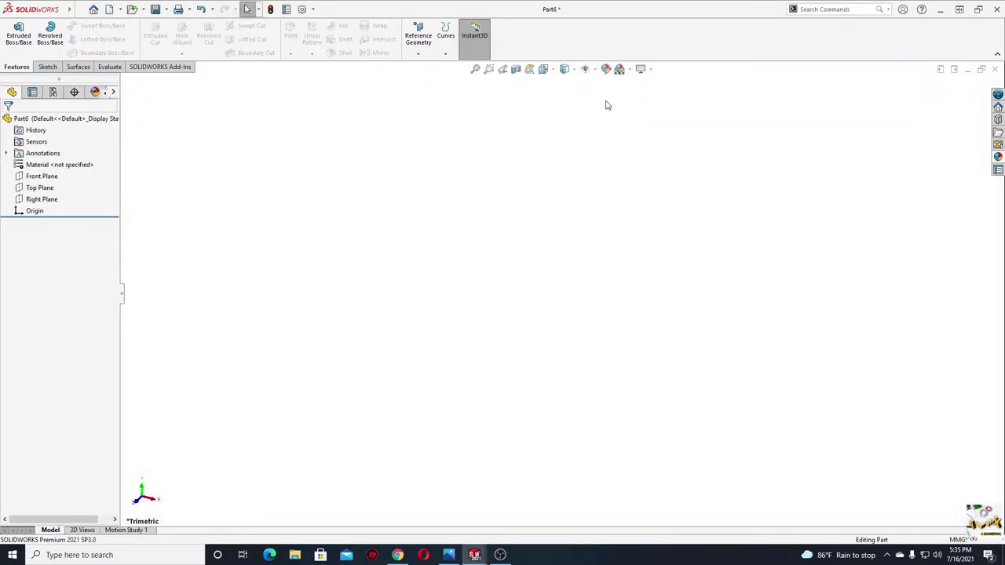
Begin a sketch on the Front Plane
left_click(43, 177)
left_click(71, 161)
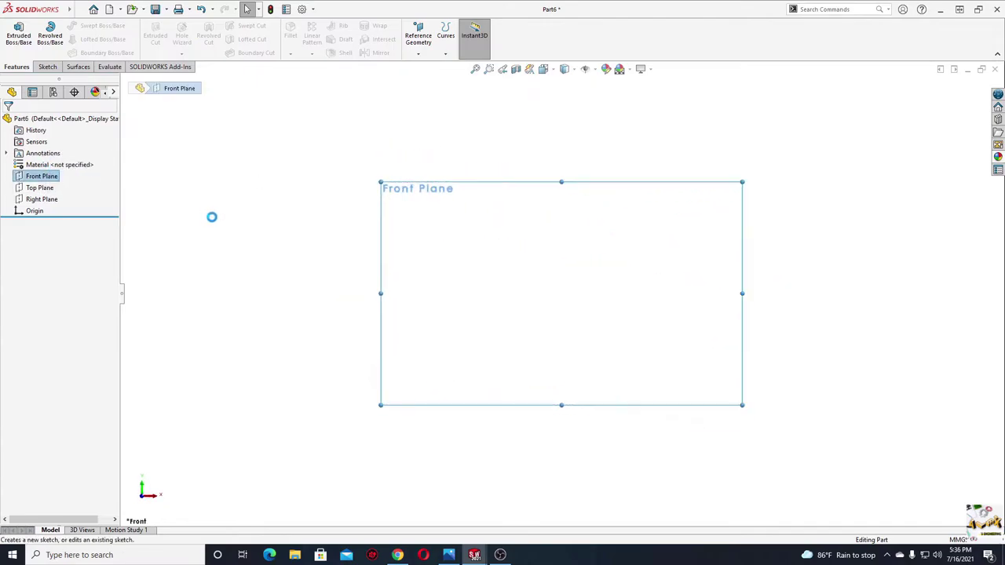
middle_click_drag(418, 264, 219, 292, "ctrl")
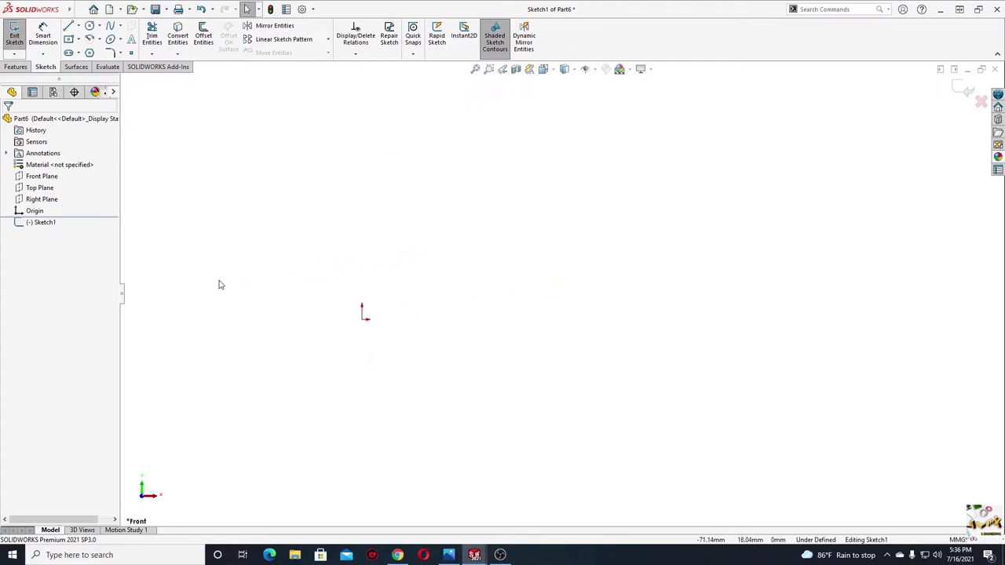
Draw a vertical centerline upward from the origin
left_click(77, 26)
left_click(91, 51)
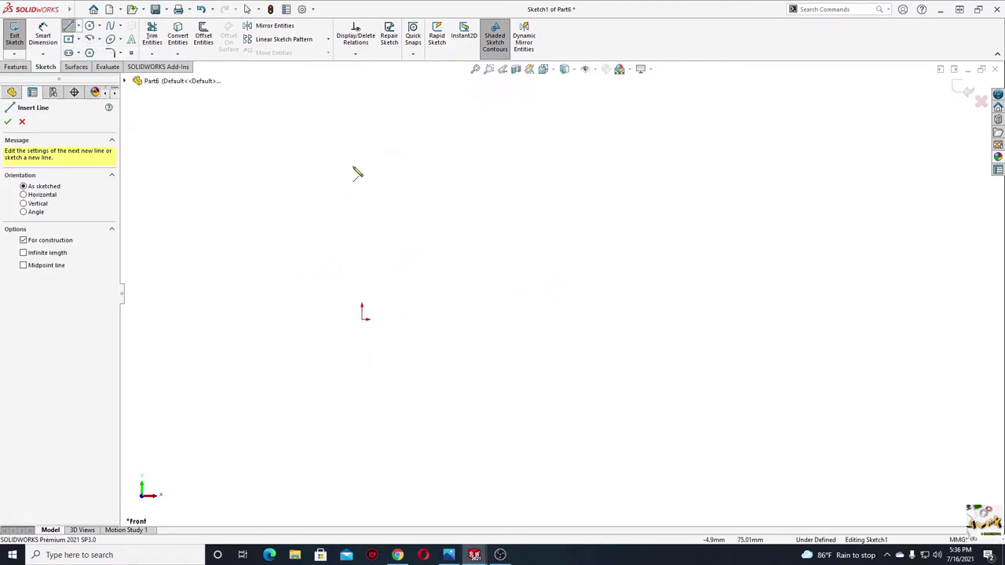
left_click(362, 169)
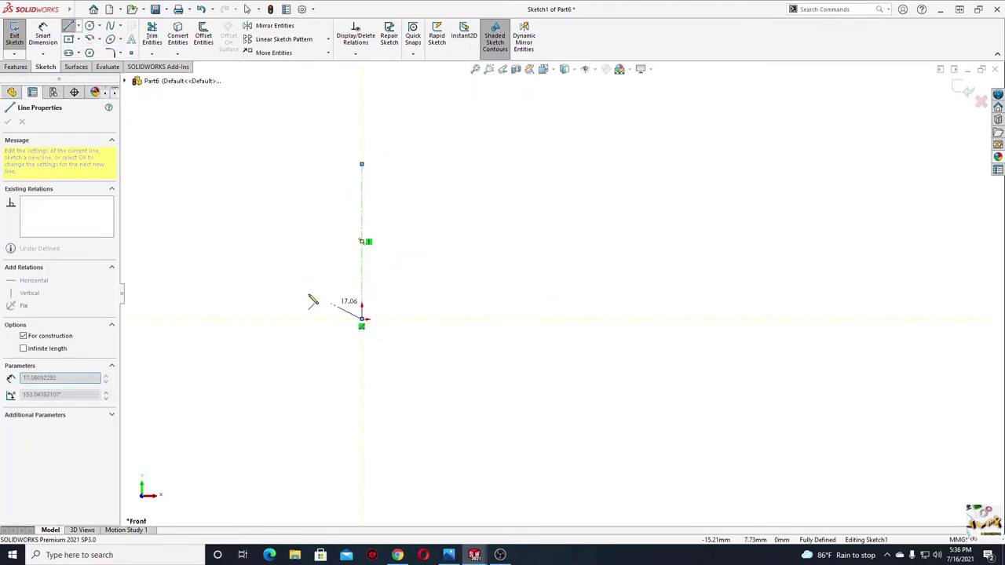
key("Escape")
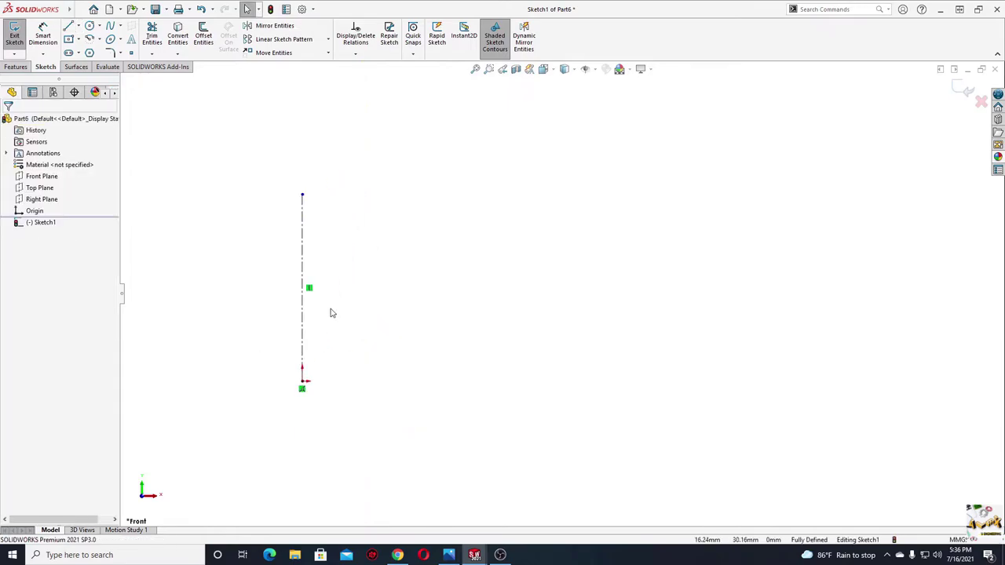
scroll(337, 307, "down", 2)
middle_click_drag(341, 303, 306, 275, "ctrl")
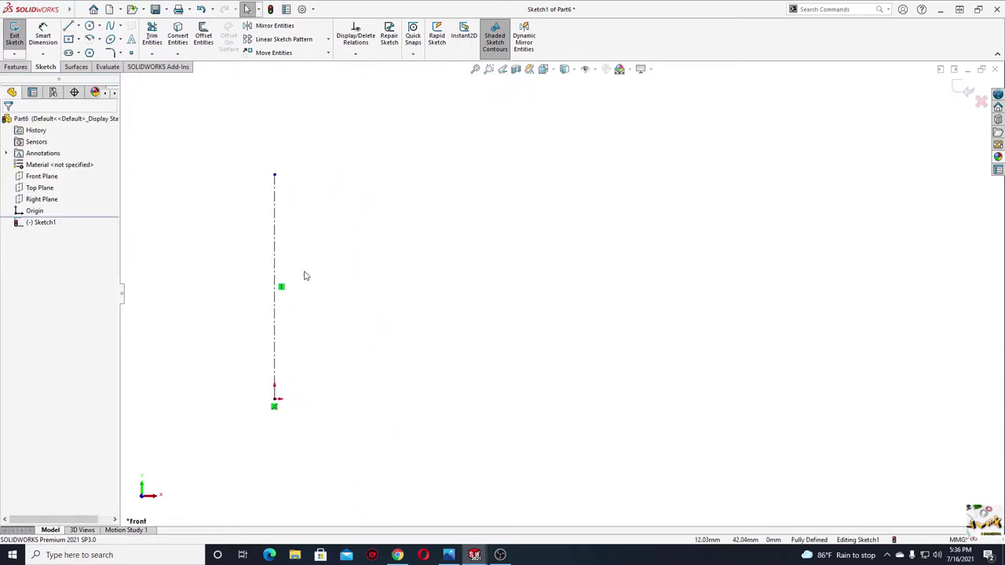
Draw the stepped line profile beside the centerline, closing it at its starting corner
left_click(69, 28)
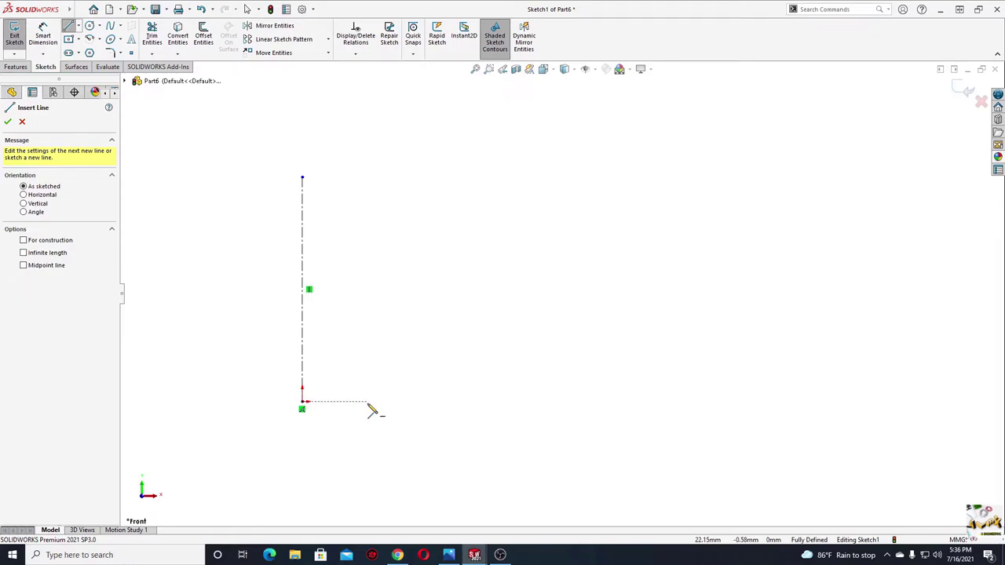
left_click(368, 404)
left_click(396, 403)
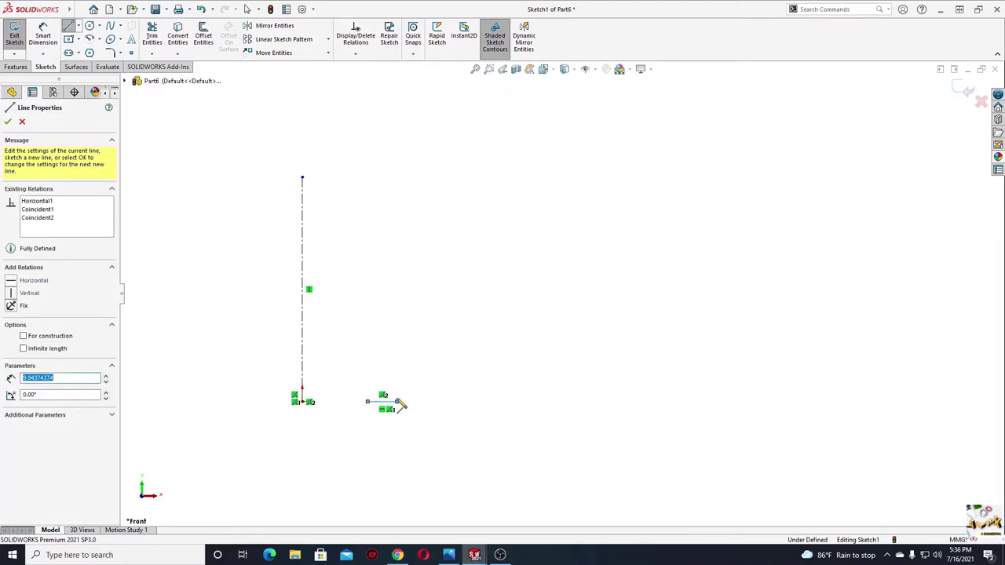
left_click(397, 303)
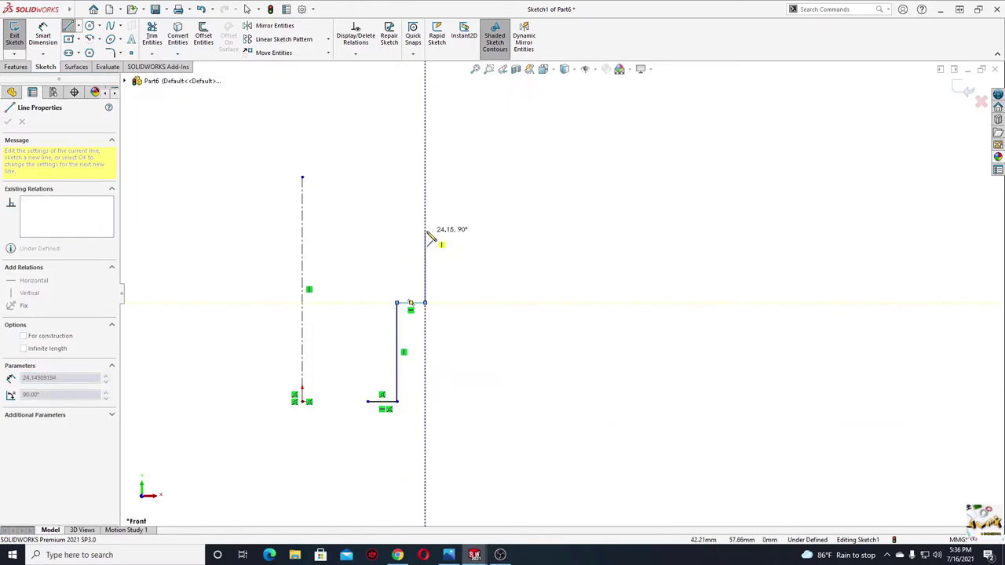
left_click(425, 302)
left_click(425, 228)
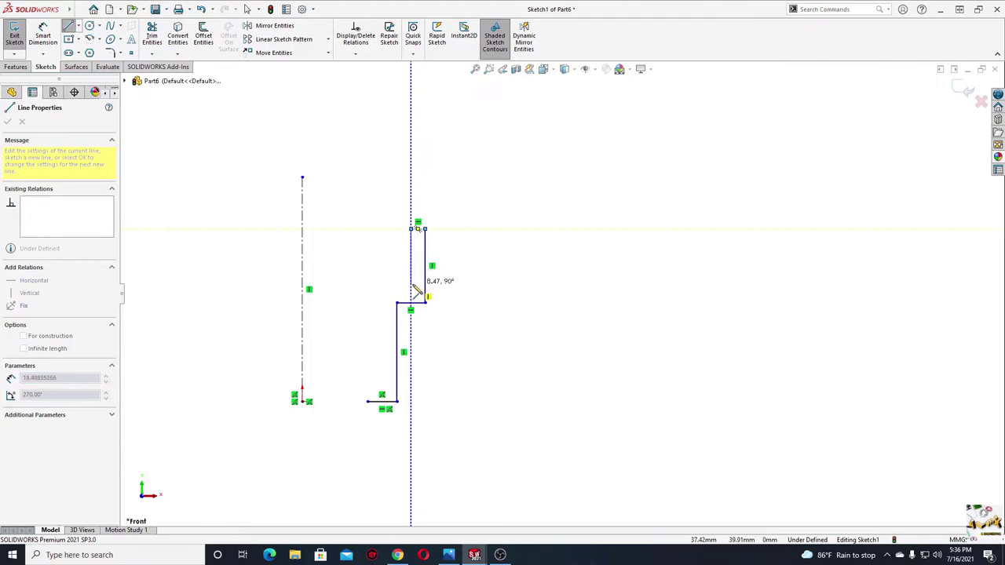
double_click(411, 286)
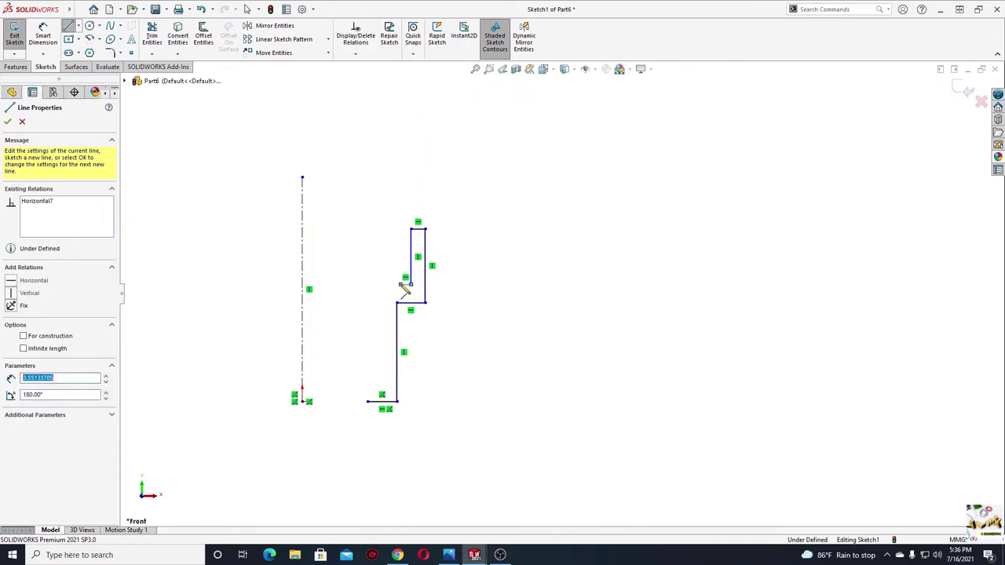
left_click(408, 281)
left_click(367, 269)
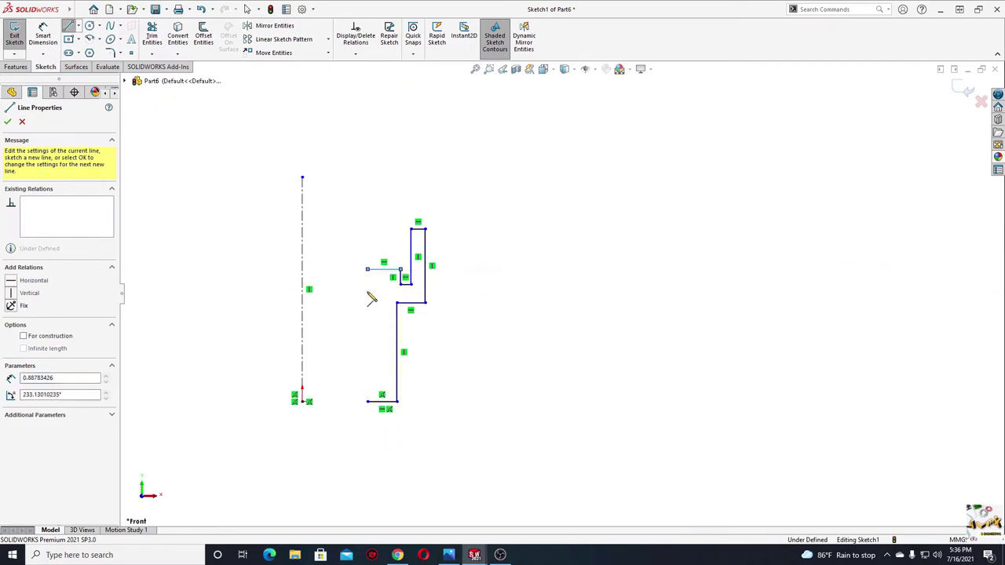
left_click(368, 402)
key("Escape")
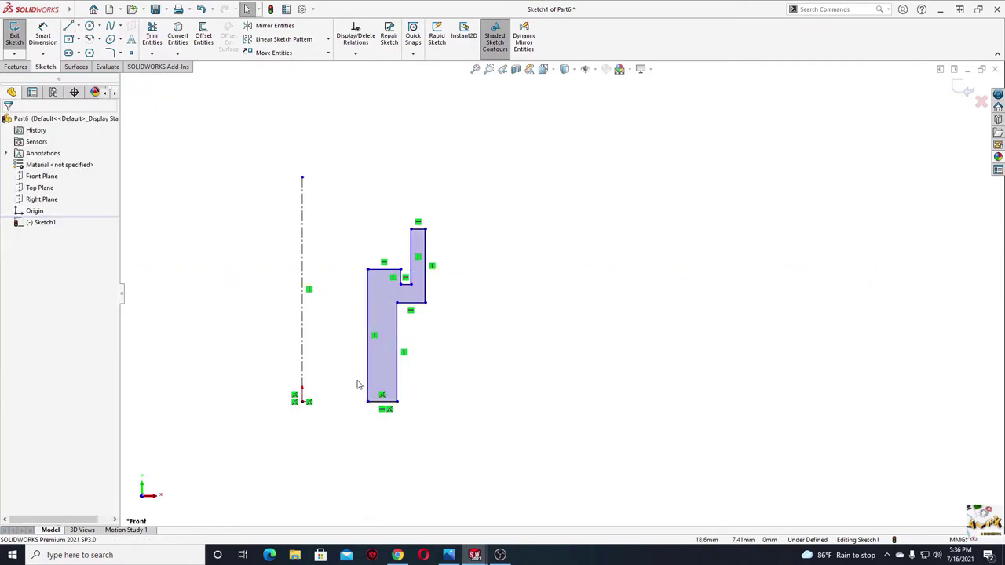
scroll(370, 316, "down", 2)
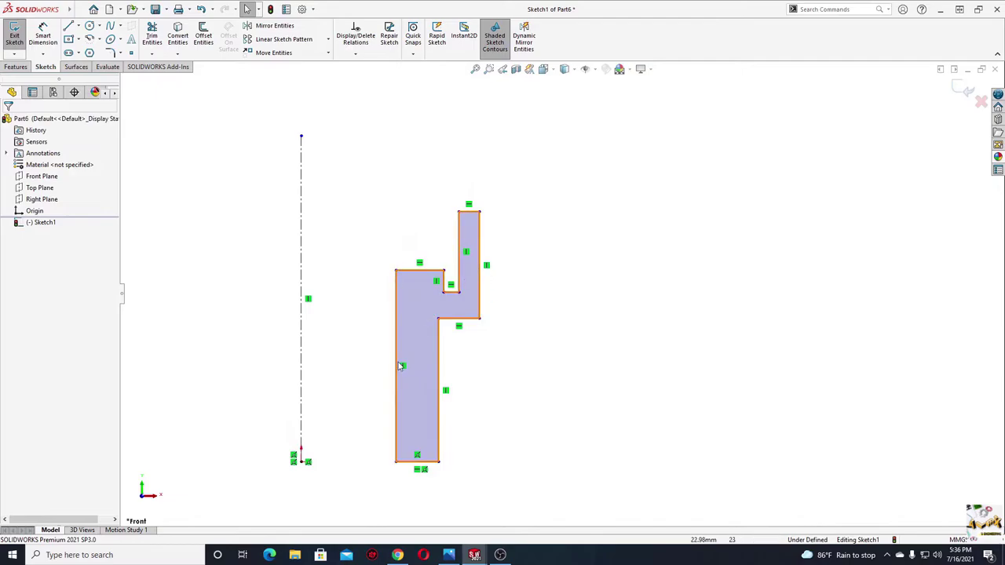
Dimension the profile heights: 75 overall, 42 lower step and 3 notch
left_click(44, 46)
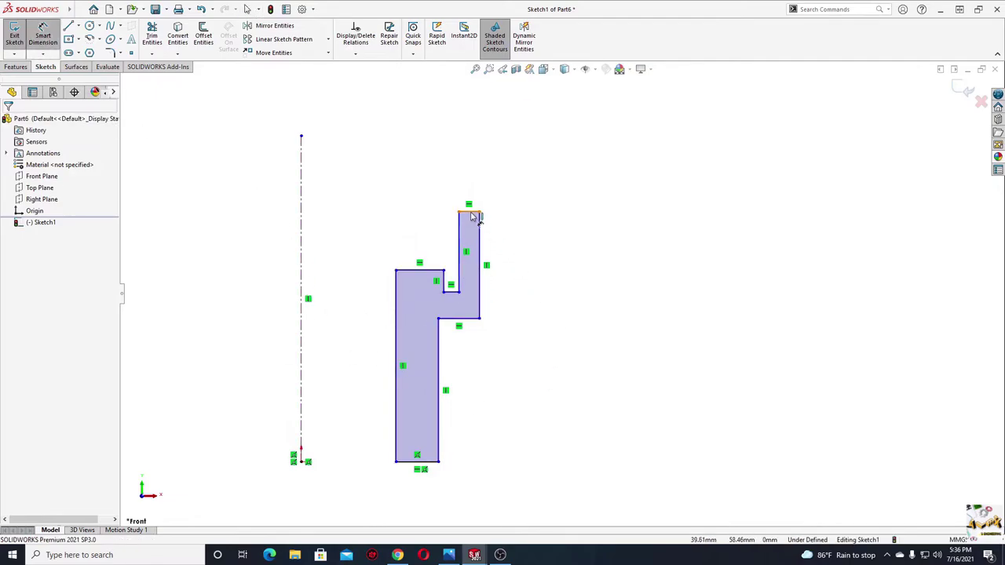
left_click(471, 214)
left_click(438, 462)
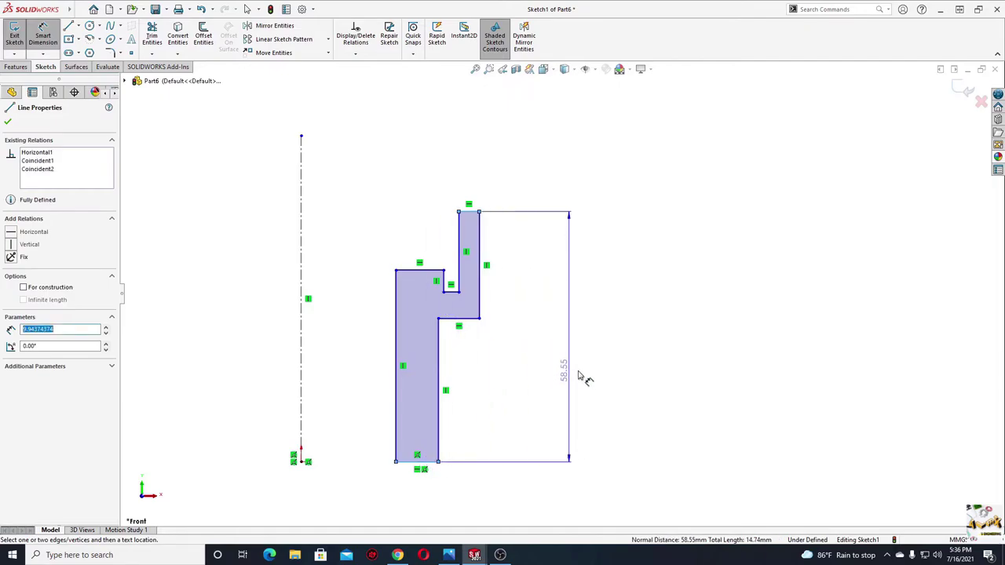
left_click(596, 375)
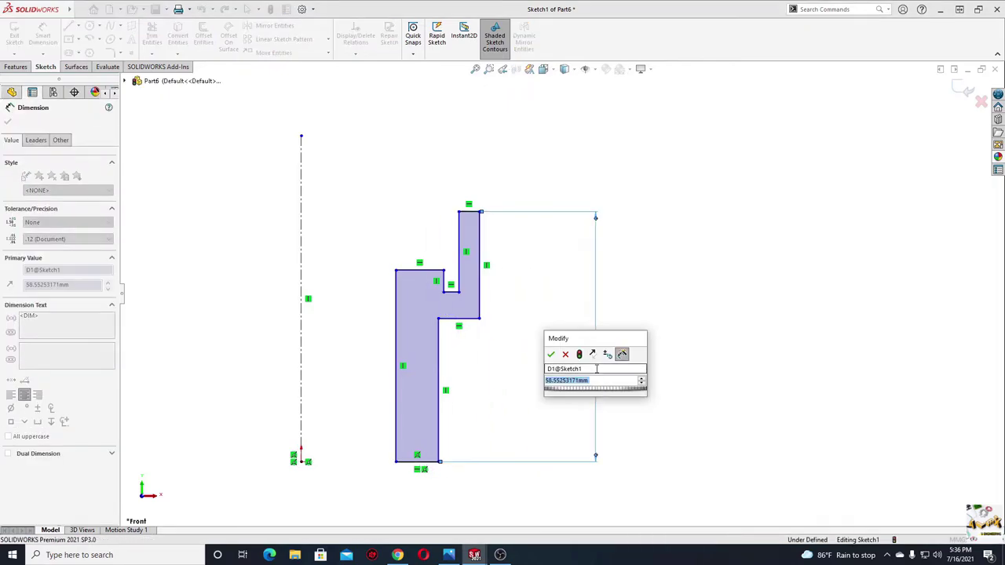
type("75")
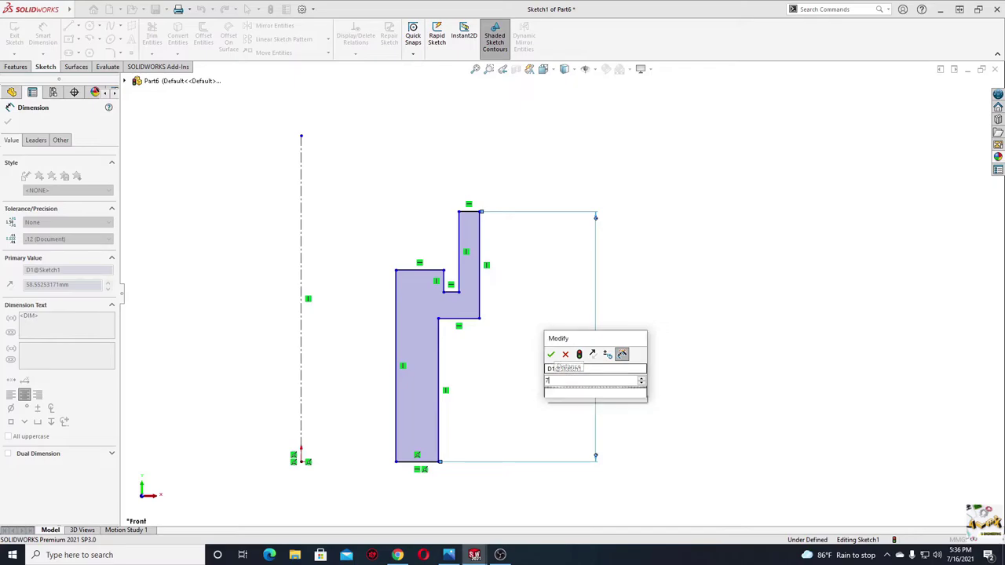
key("Return")
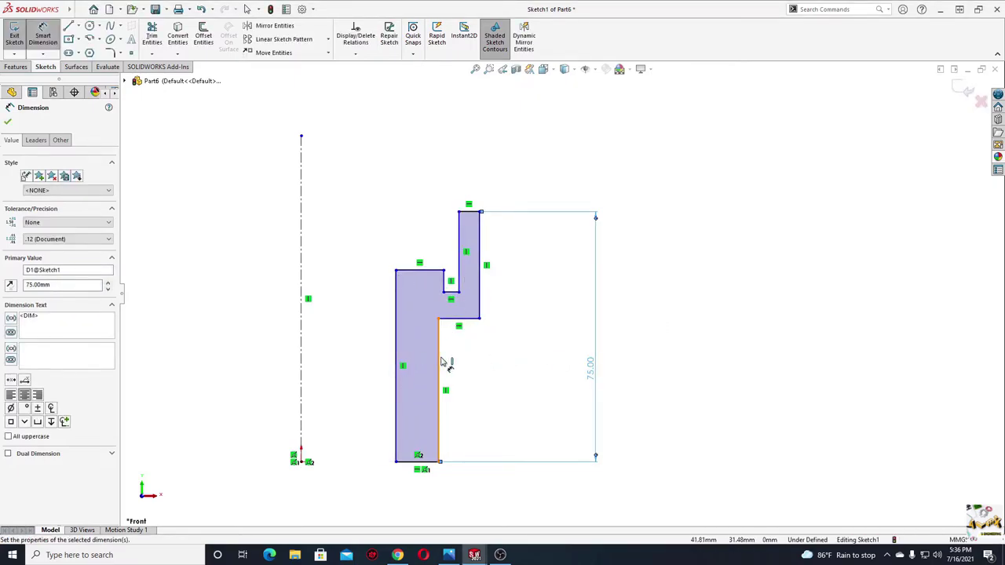
left_click(440, 371)
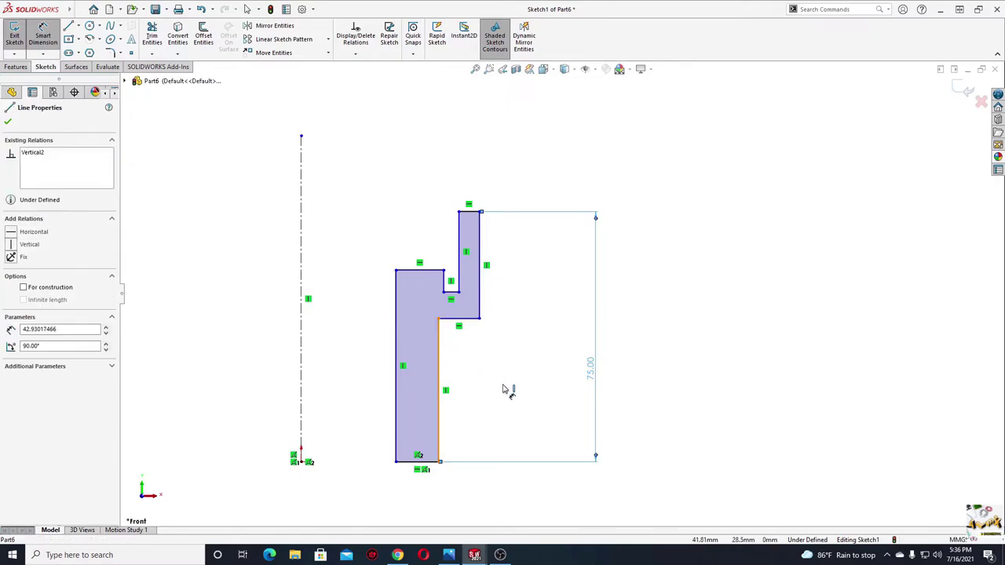
left_click(528, 391)
type("42")
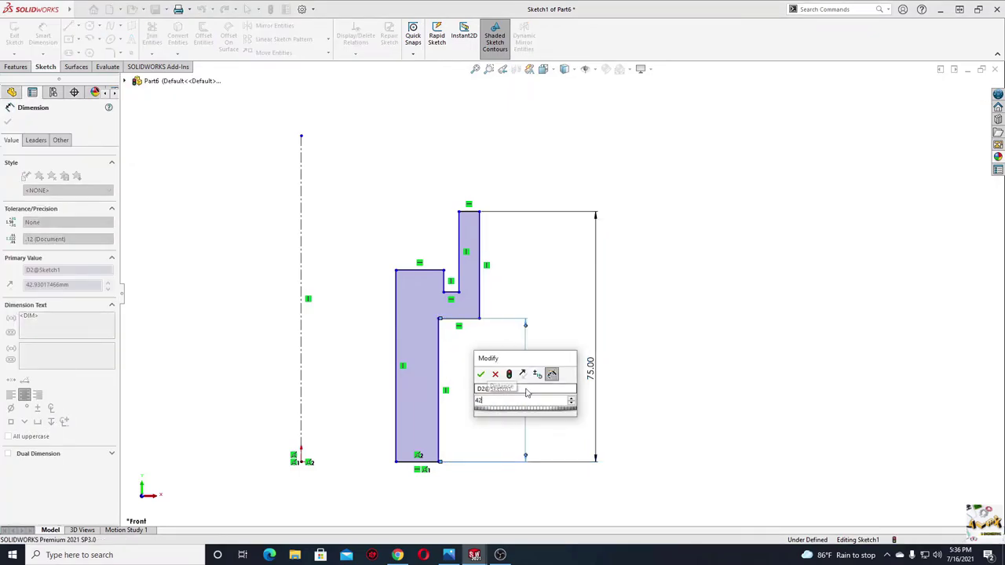
key("Return")
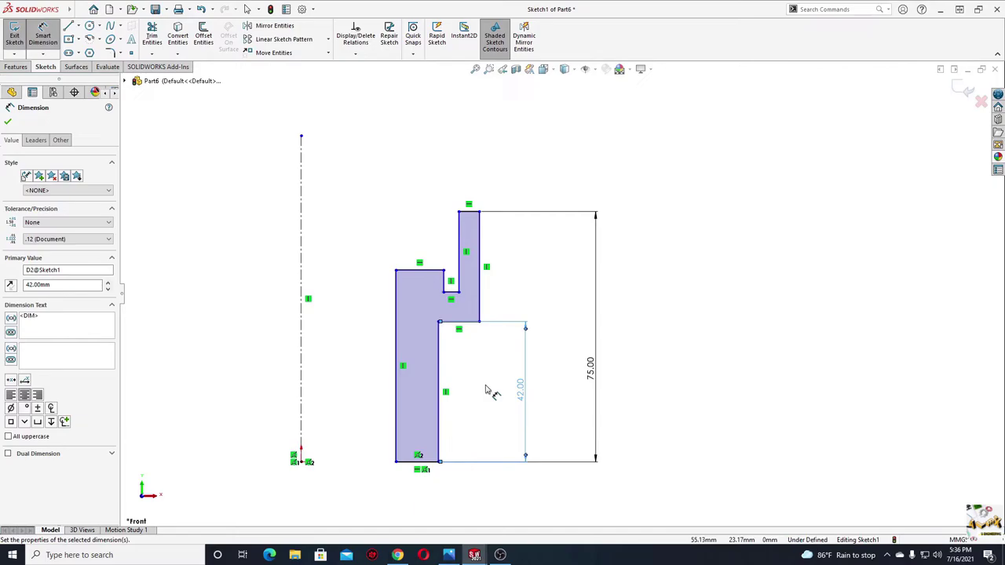
left_click(441, 270)
left_click(453, 292)
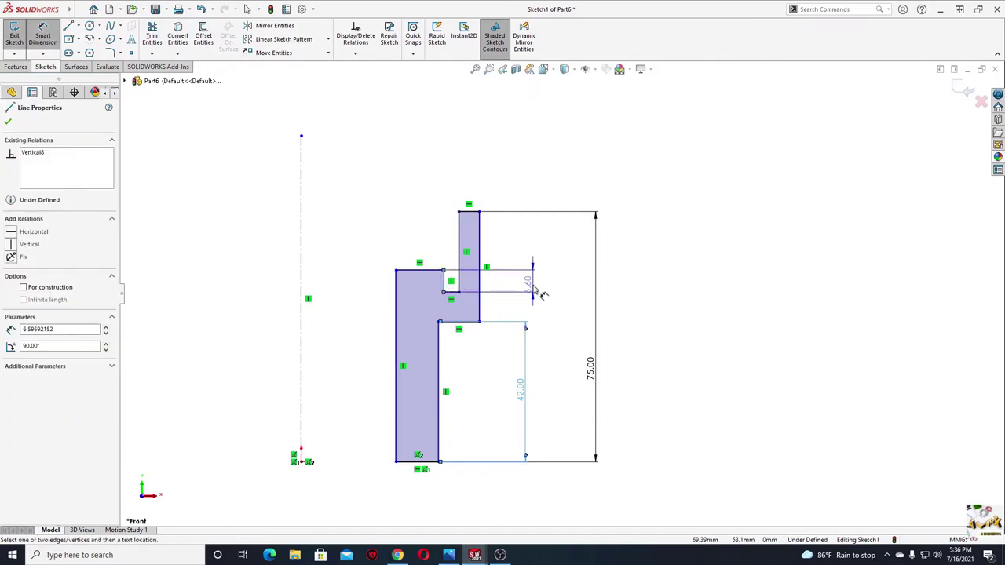
left_click(553, 291)
type("3")
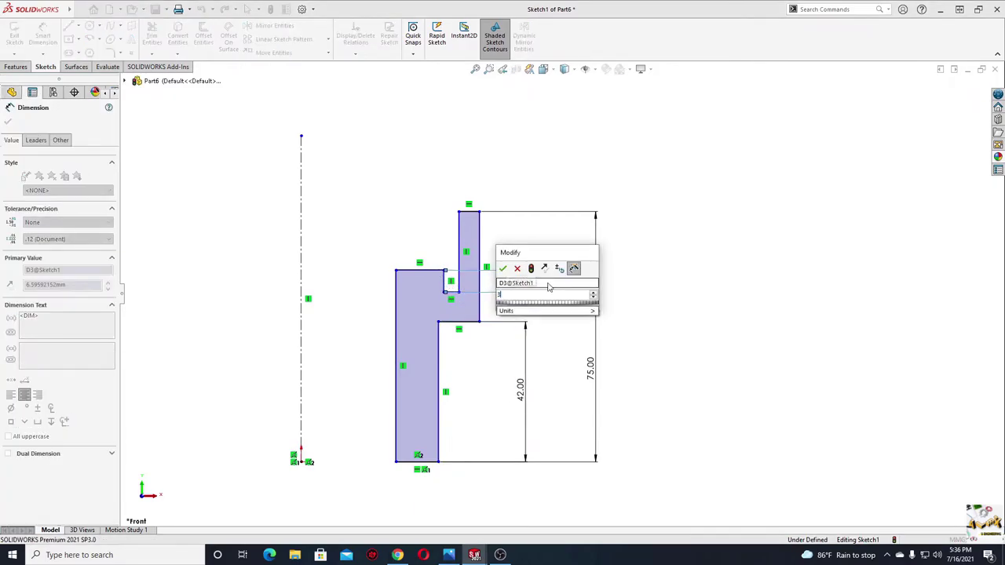
key("Return")
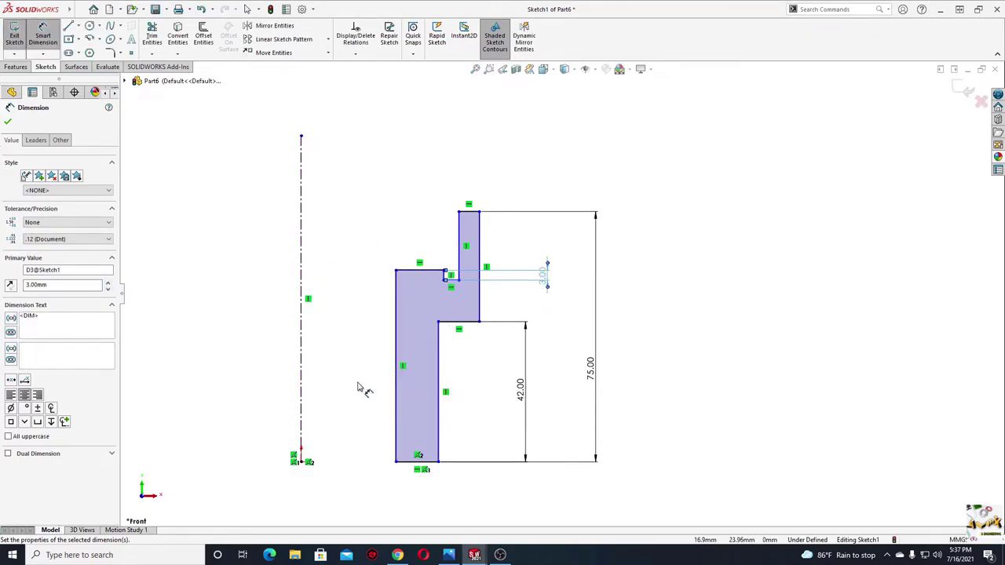
Dimension the left edge 28 from the centerline and the inner edge at 43.94
left_click(396, 355)
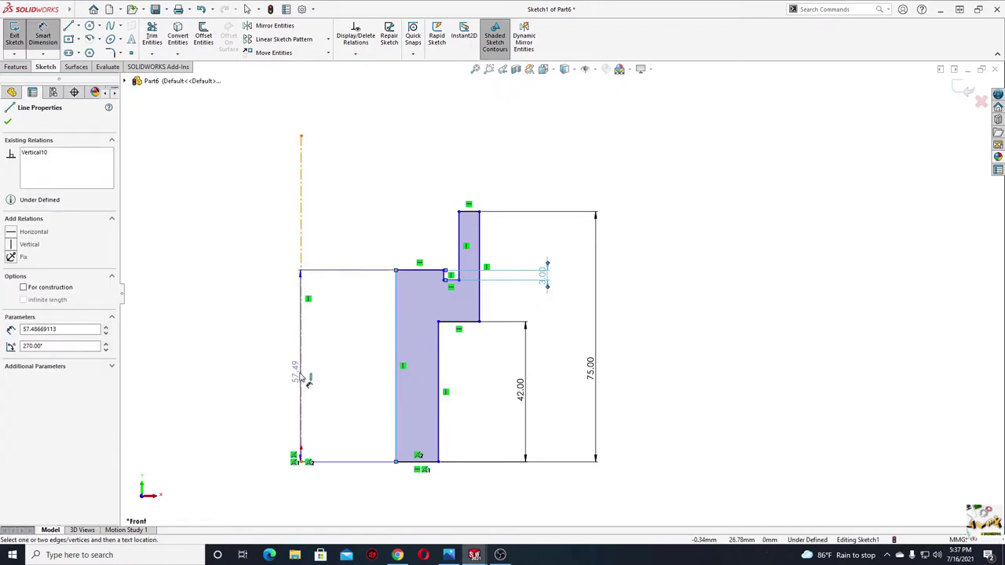
left_click(300, 379)
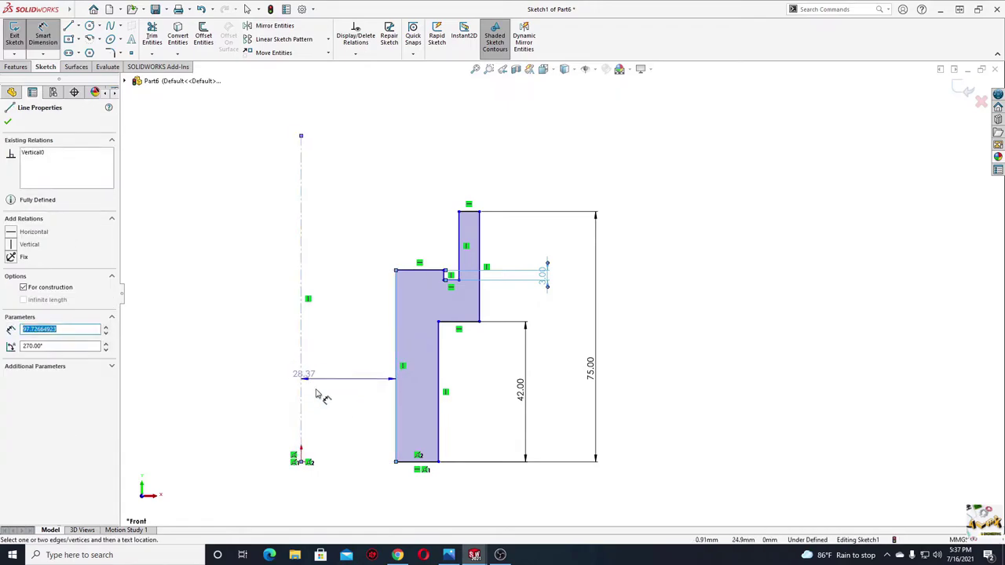
left_click(343, 452)
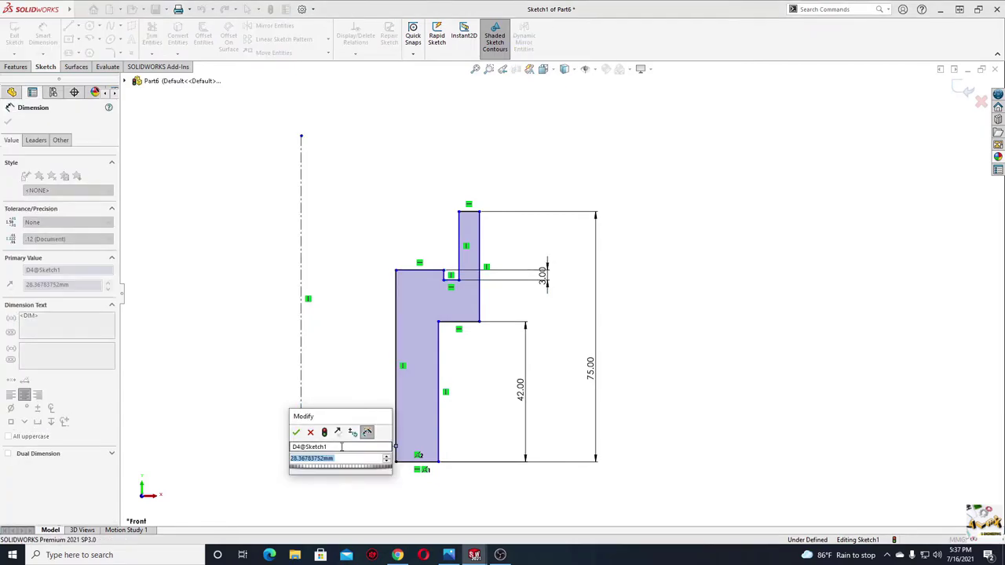
type("56")
key("Return")
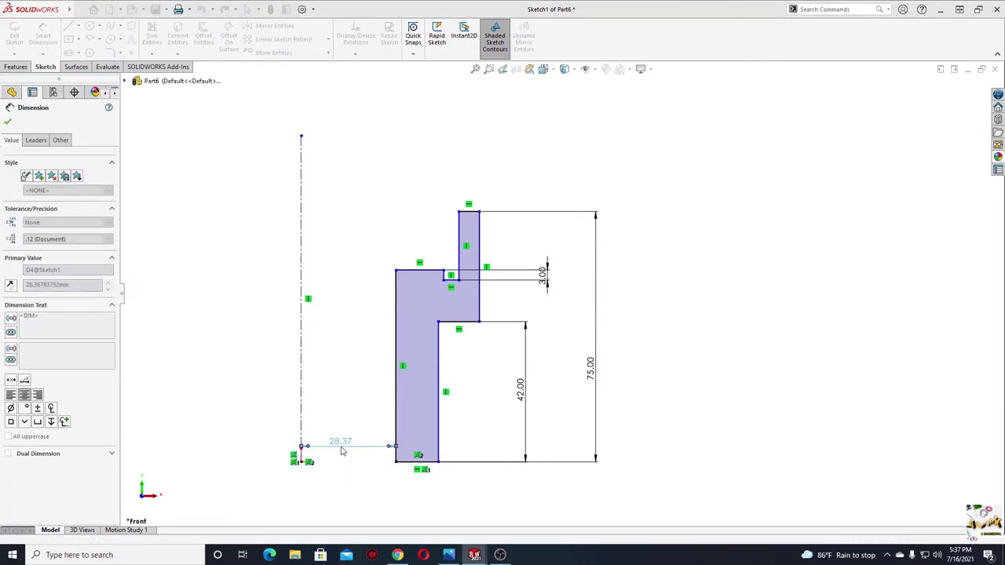
left_click(438, 358)
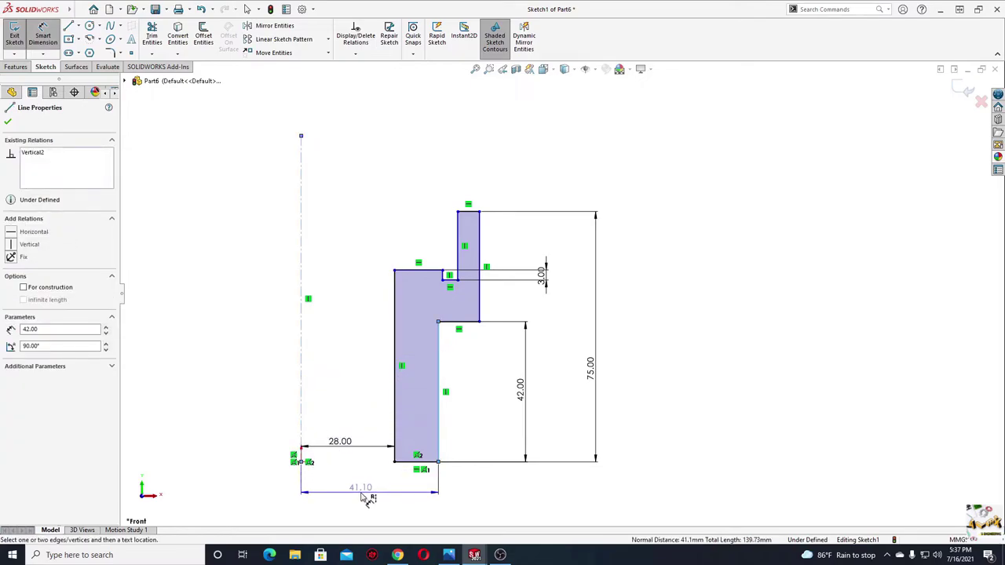
left_click(365, 500)
left_click(365, 500)
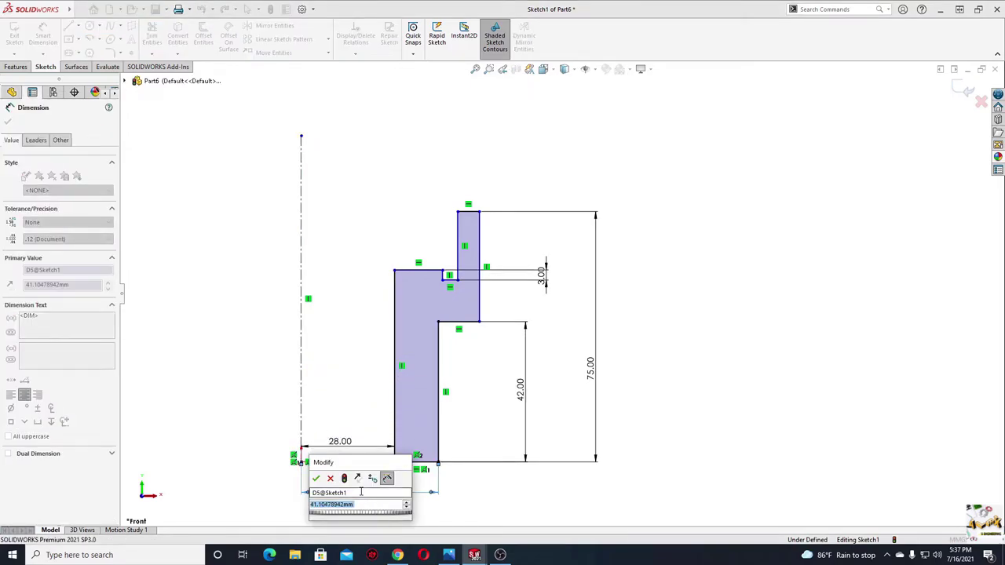
type("8")
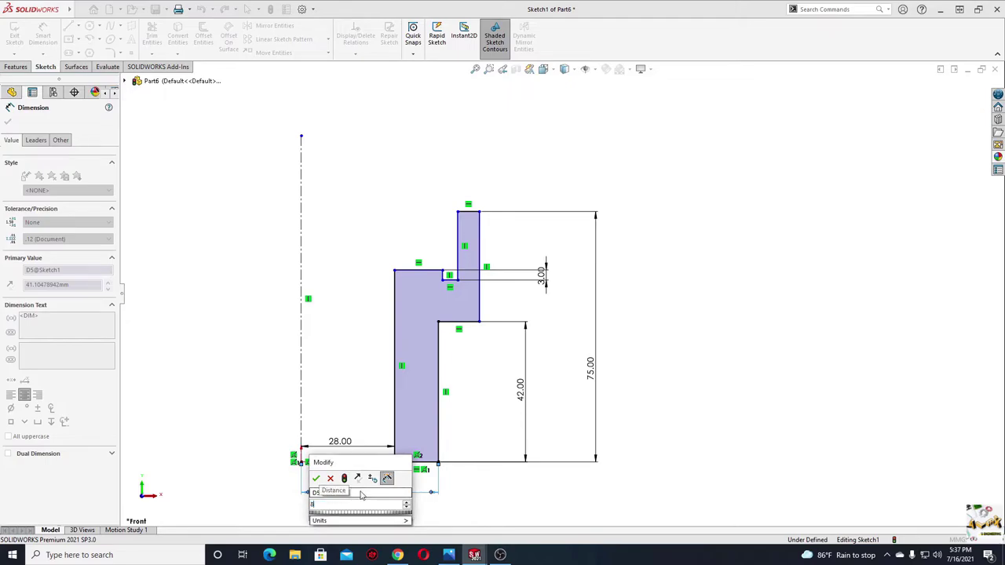
type("7.88/2")
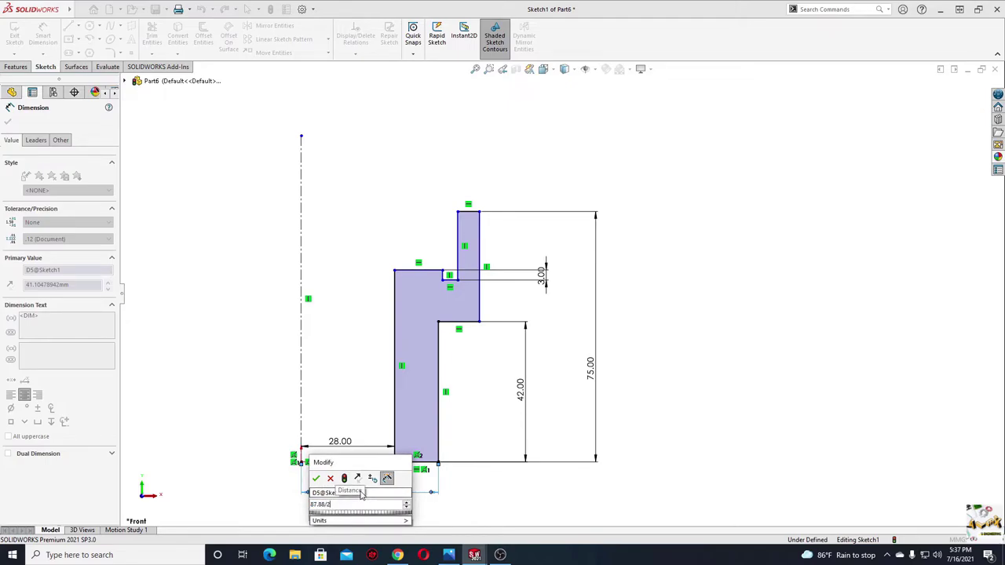
key("Escape")
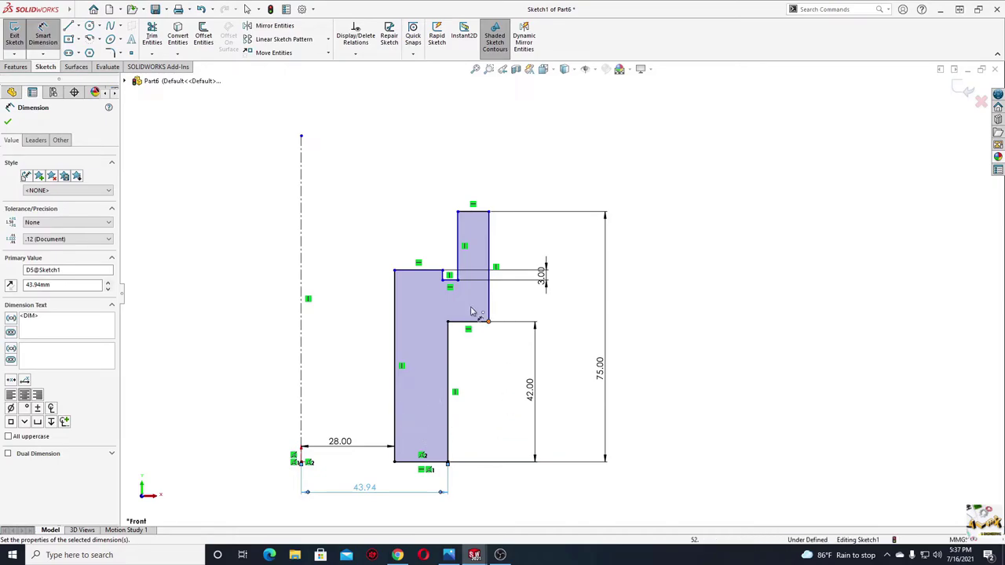
Dimension the notch edge at 47 and the outer right edge at 125/2 (62.50) from the centerline
left_click(445, 277)
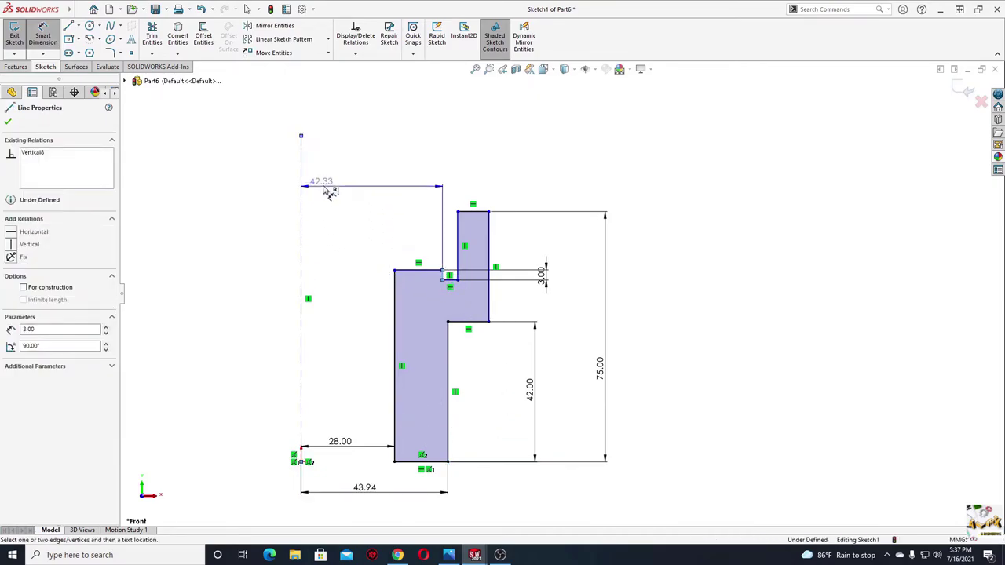
left_click(363, 159)
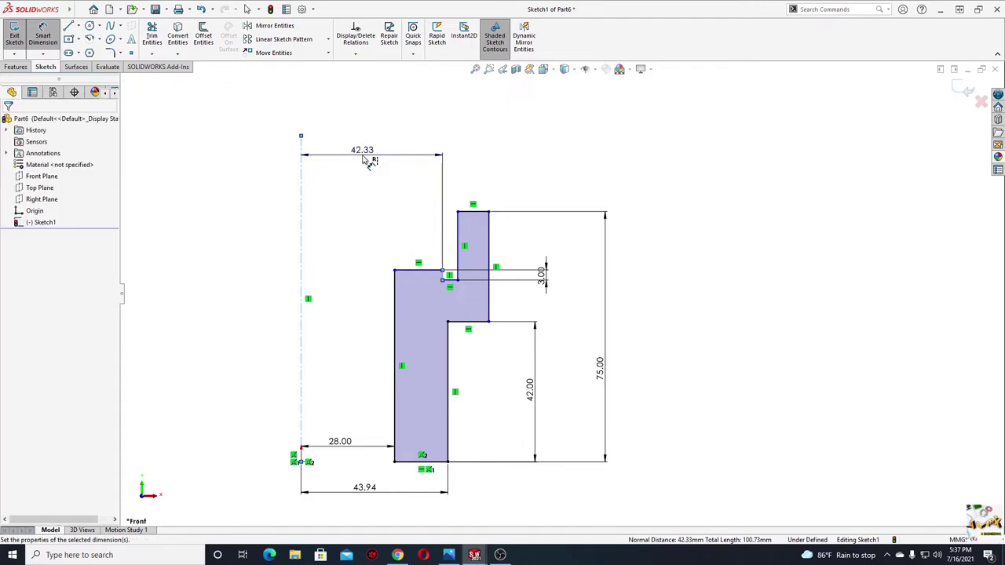
type("94")
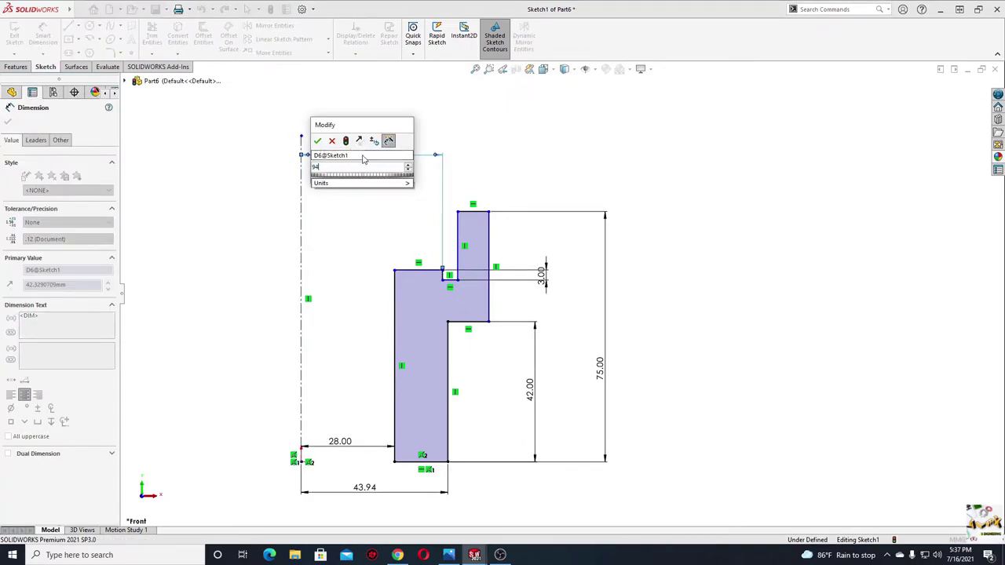
type("7")
key("Return")
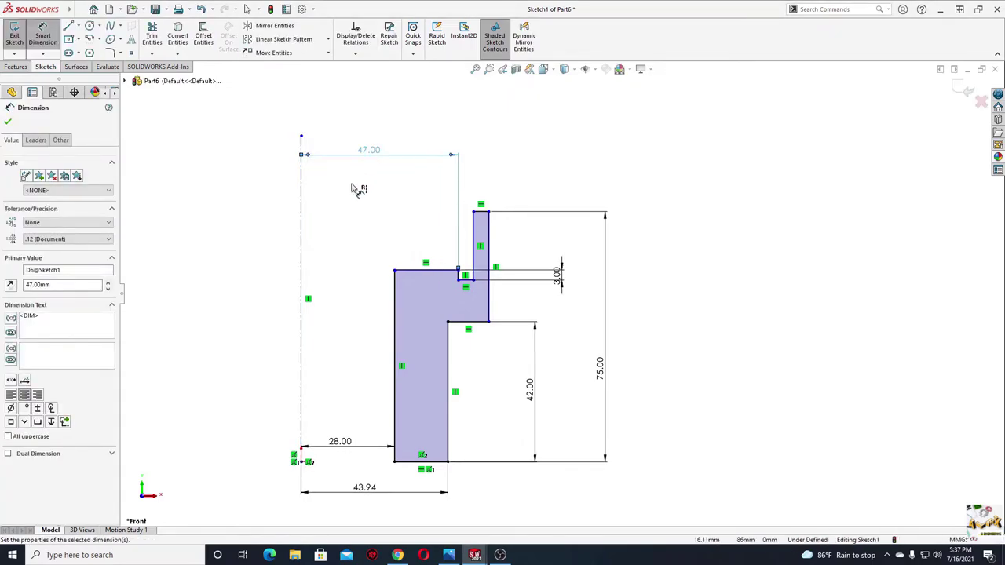
left_click(489, 236)
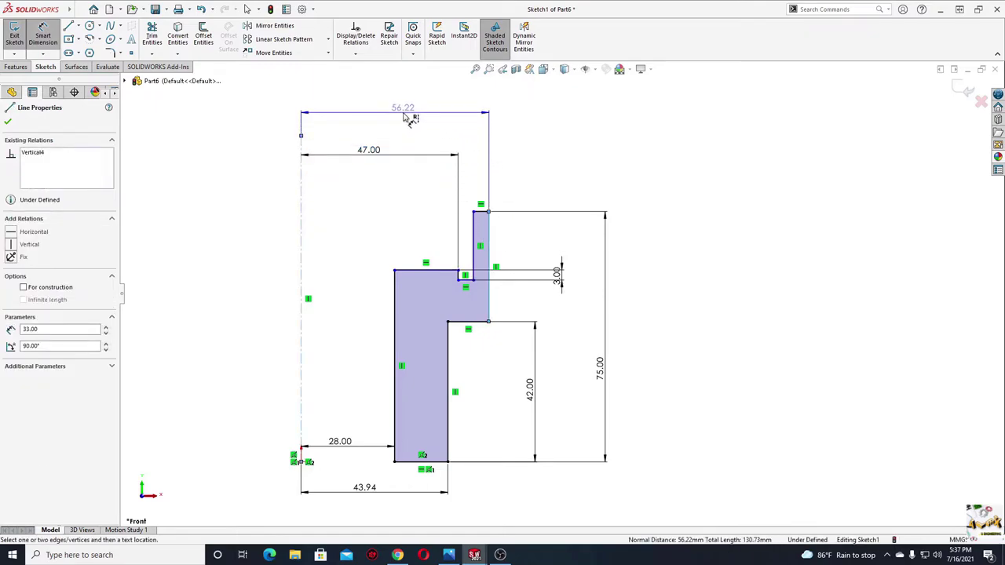
left_click(405, 118)
type("12")
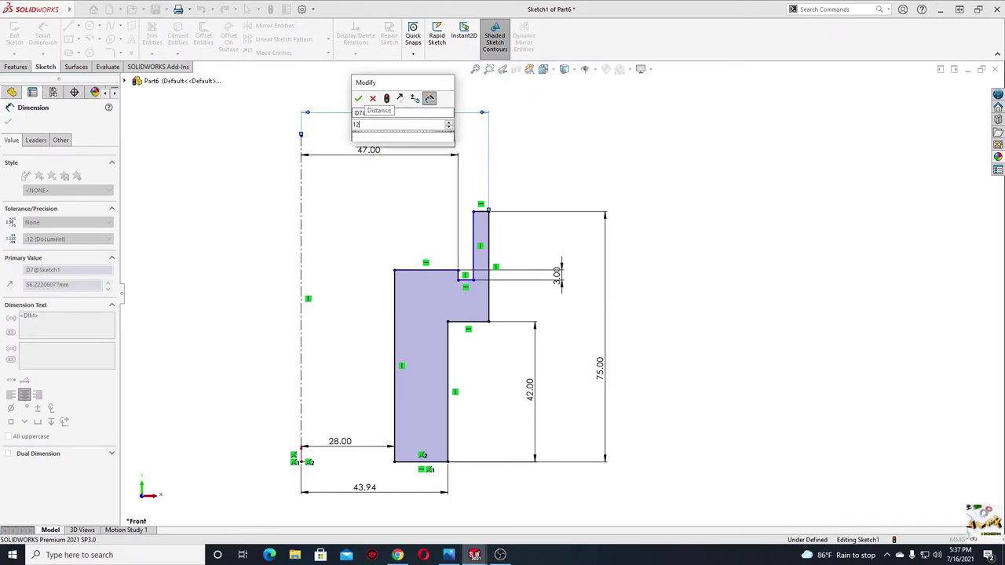
type("5/2")
key("Return")
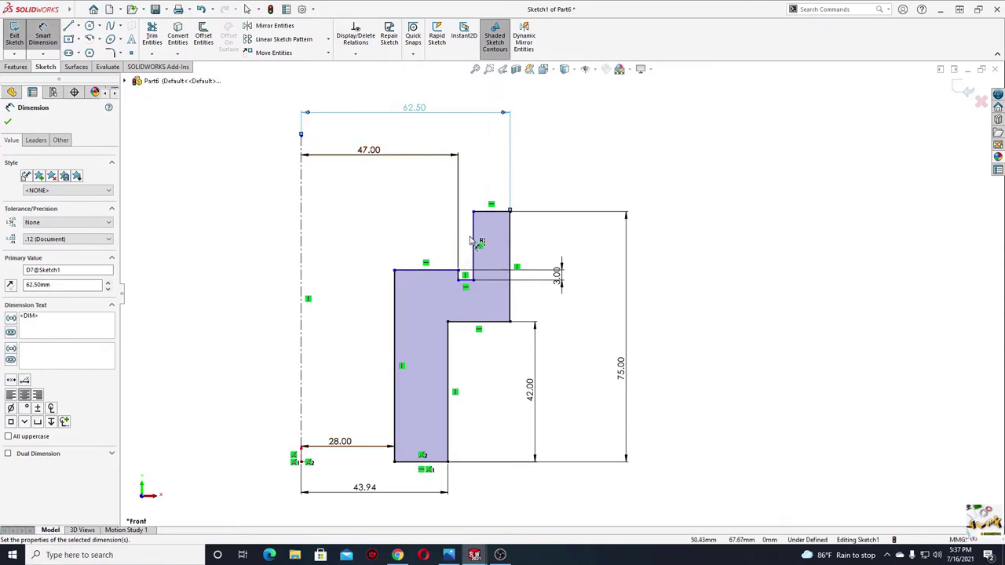
Set the upper wall's inner edge to 56.50 and the left edge height to 50, fully defining the sketch
mouse_move(474, 238)
left_mouse_down()
mouse_move(387, 145)
mouse_move(398, 141)
left_mouse_up()
double_click(397, 135)
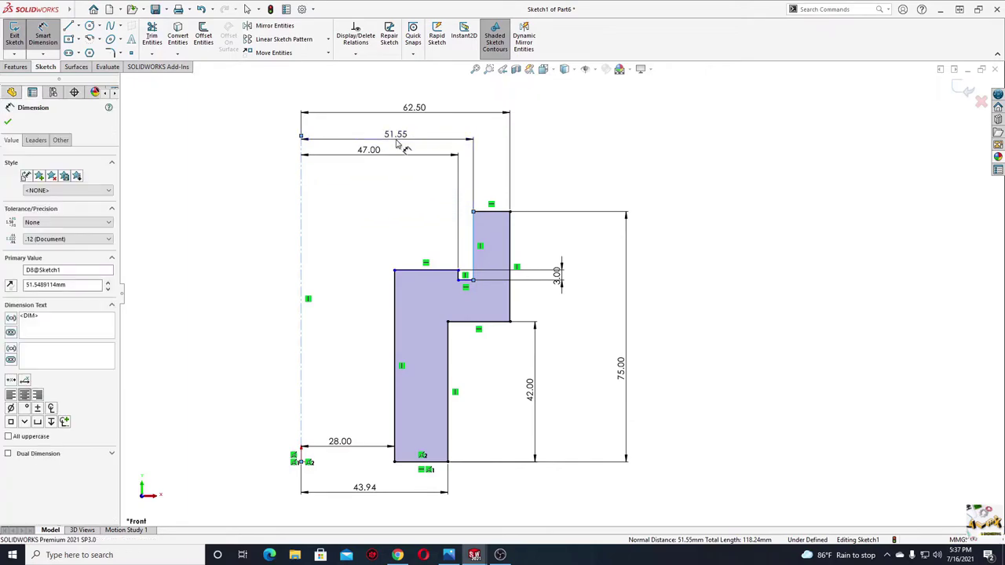
type("113")
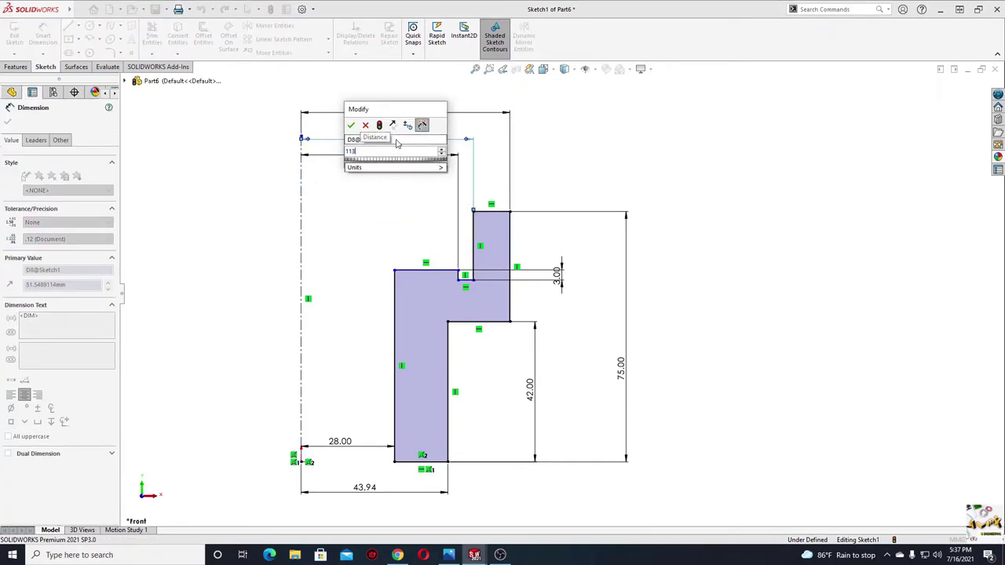
type("/2")
key("Return")
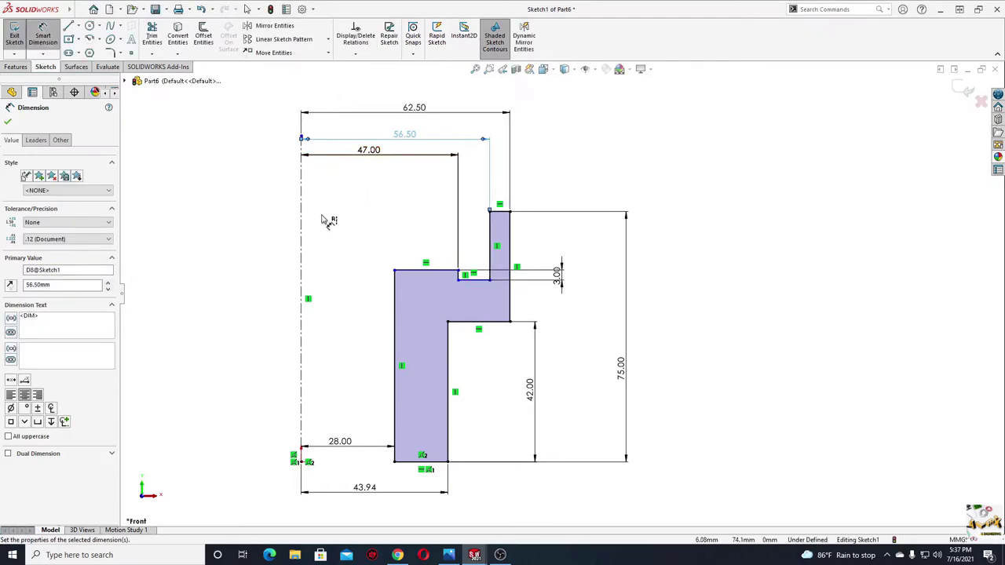
left_click(405, 271)
key("Escape")
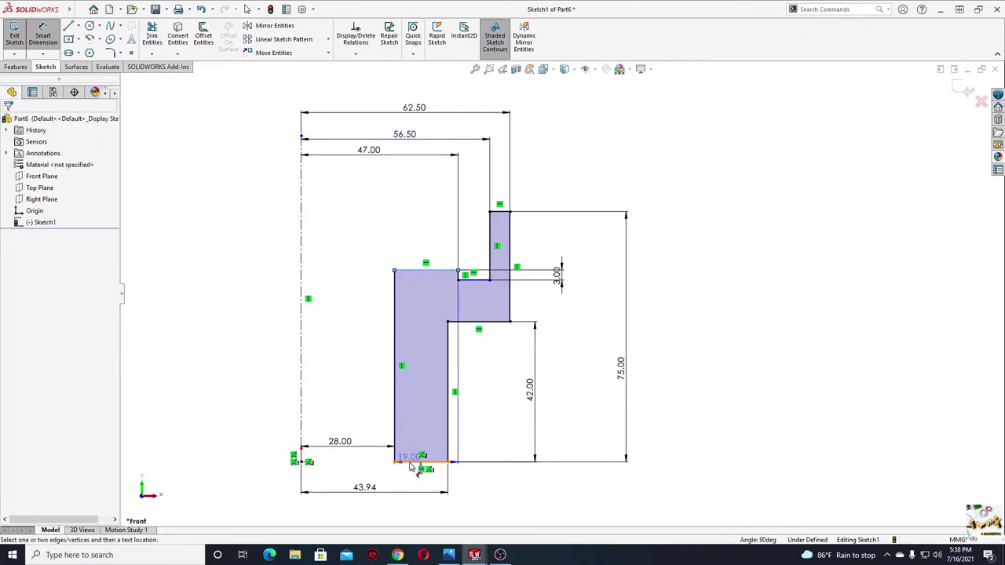
left_click(394, 397)
left_click(220, 338)
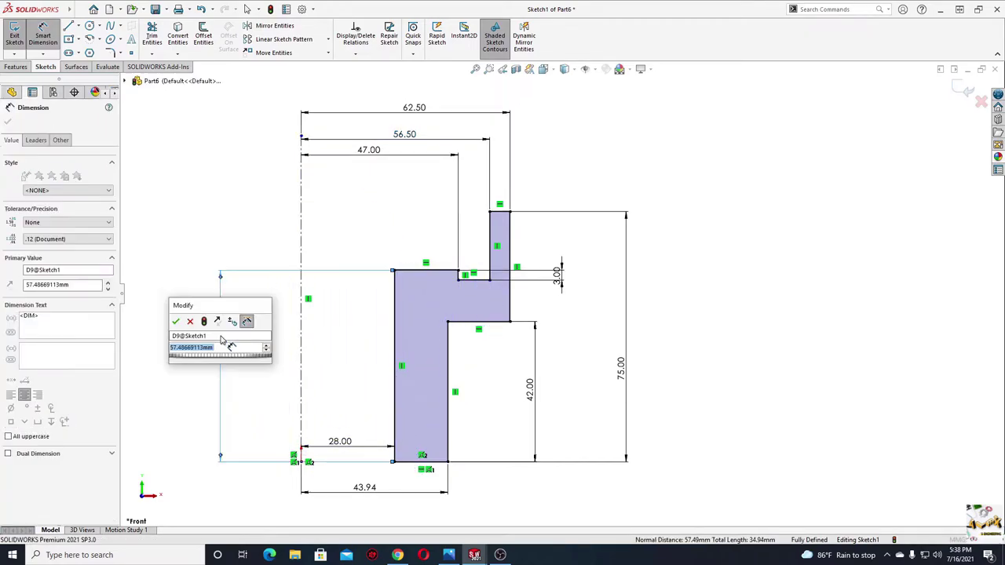
type("50")
key("Return")
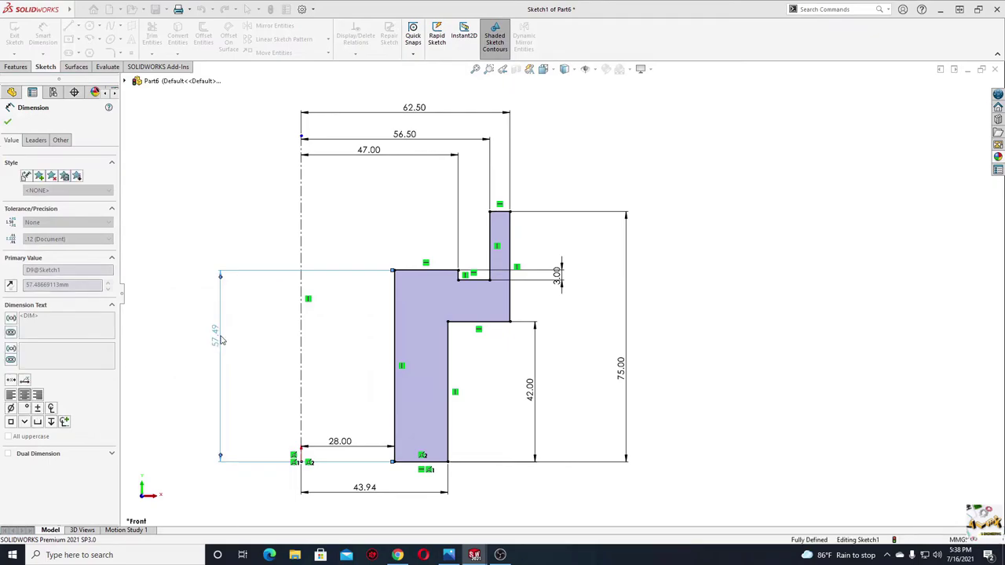
right_click(211, 210)
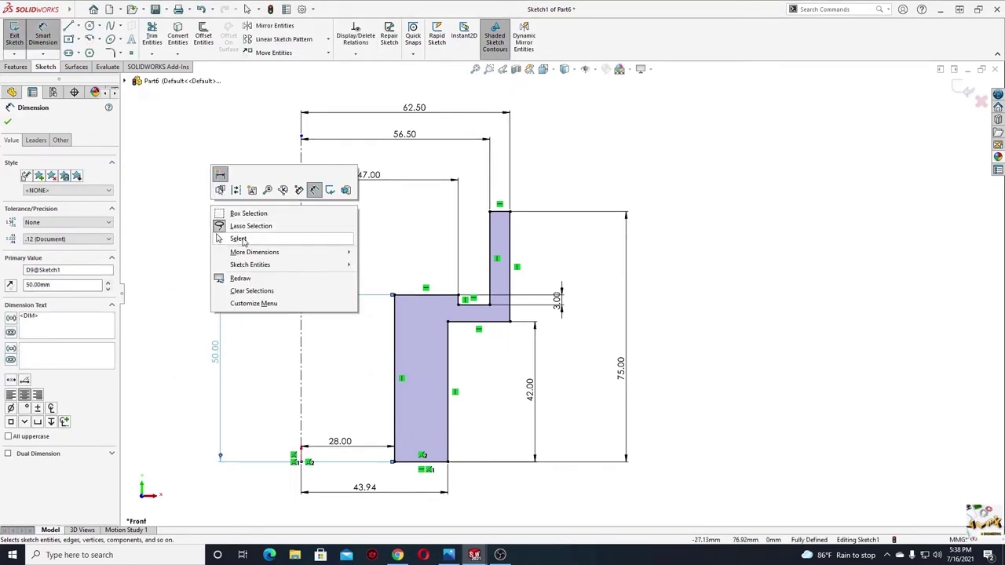
left_click(241, 243)
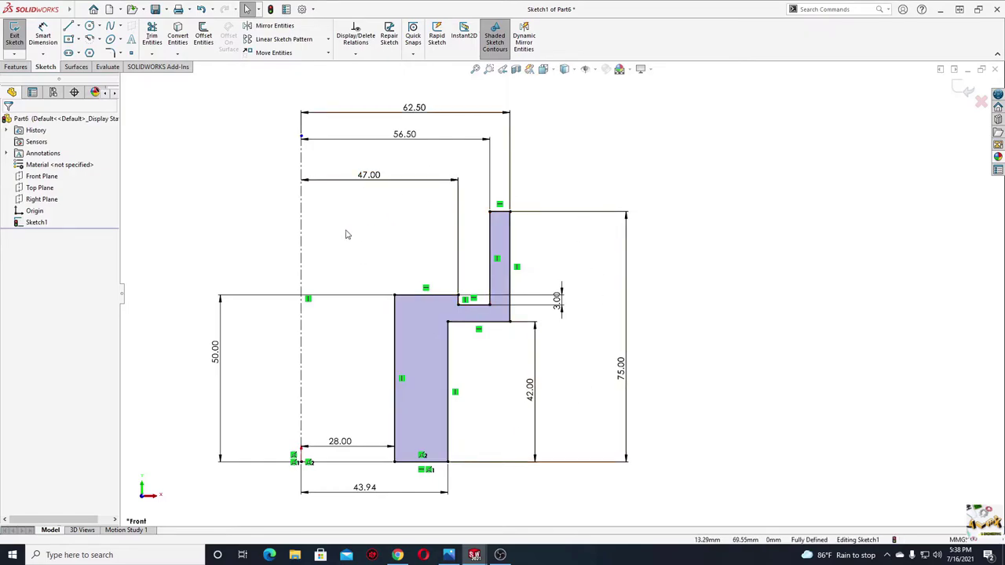
Bring the valve drawing back up and centre its window on screen
scroll(344, 234, "up", 1)
scroll(388, 252, "up", 1)
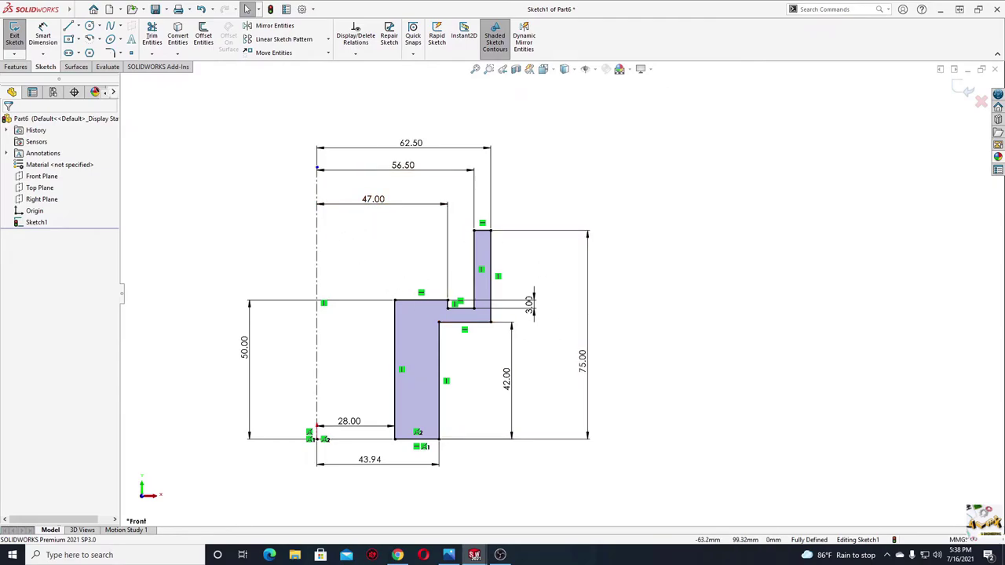
left_click(448, 555)
left_click_drag(330, 108, 588, 107)
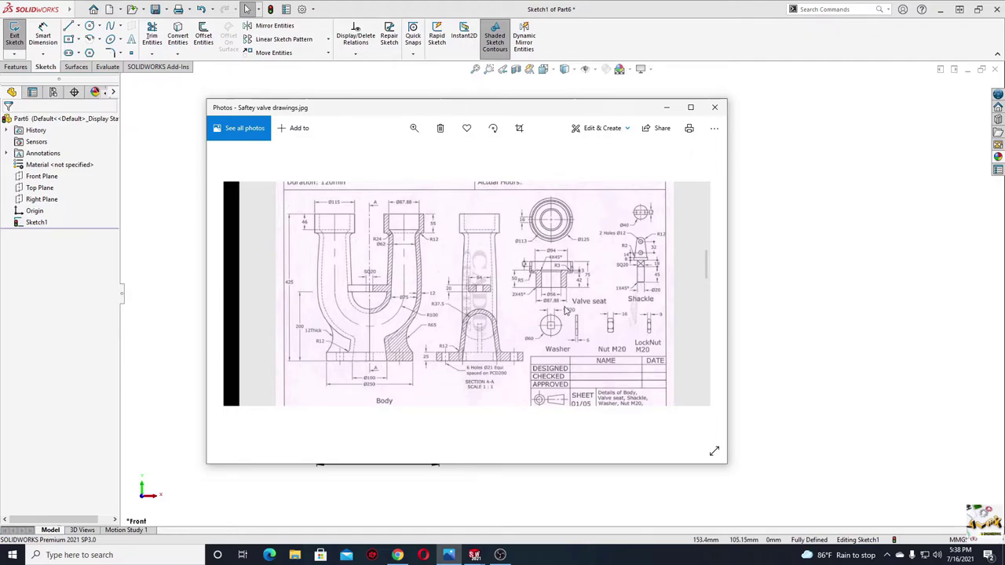
Zoom and pan around the valve seat view on the drawing, then minimize Photos
scroll(567, 310, "up", 3)
scroll(606, 362, "down", 1)
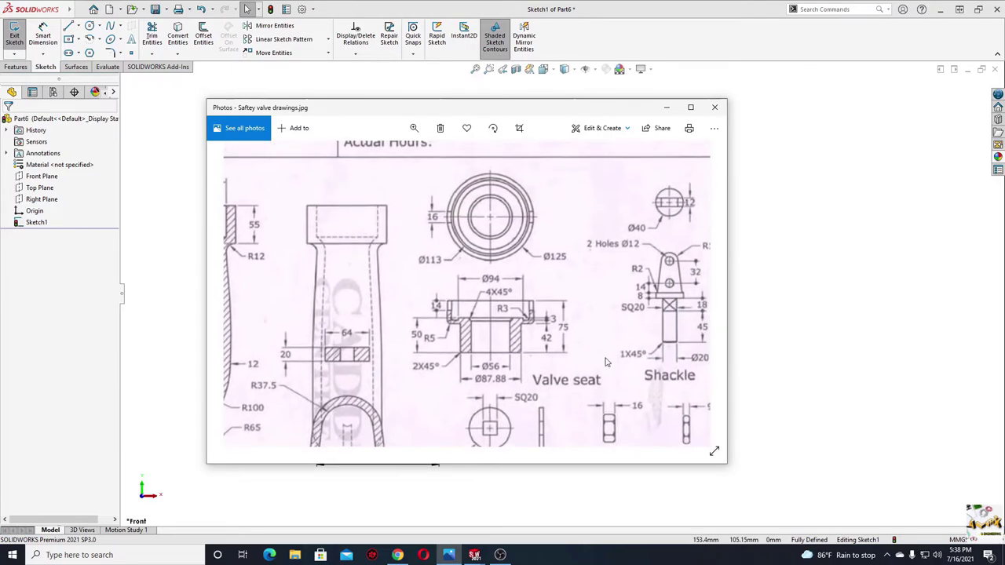
left_click_drag(605, 287, 546, 289)
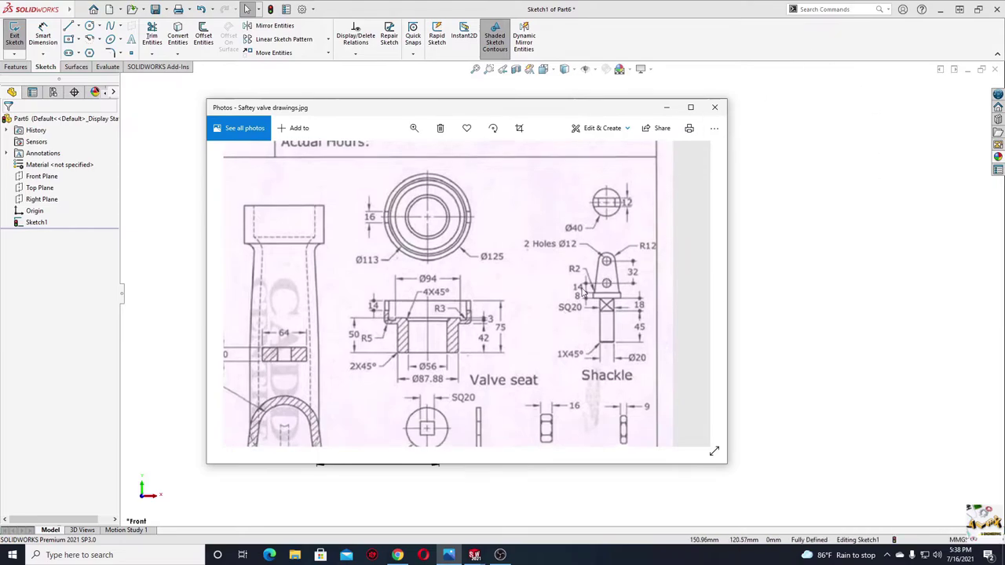
left_click_drag(469, 316, 509, 318)
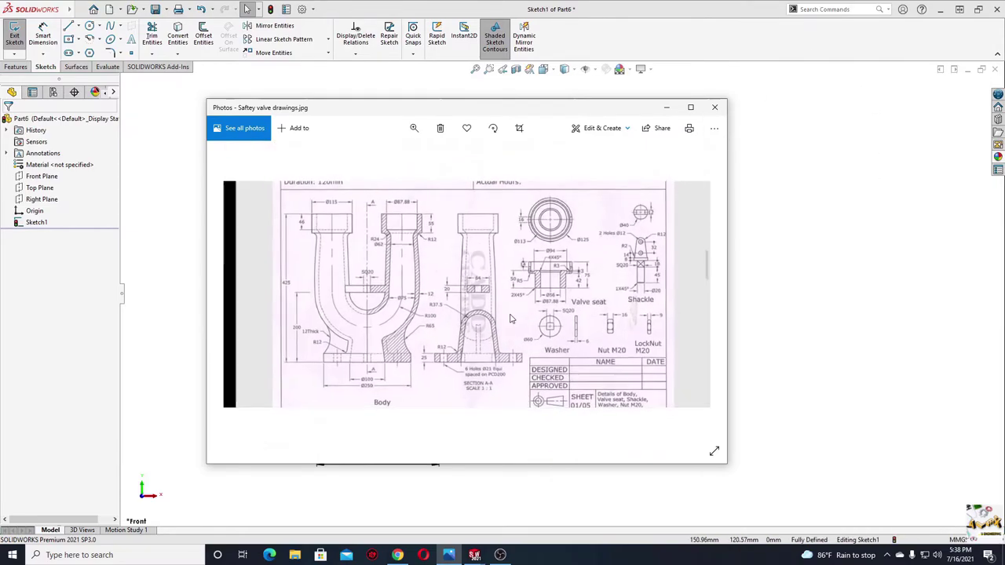
scroll(534, 326, "down", 2)
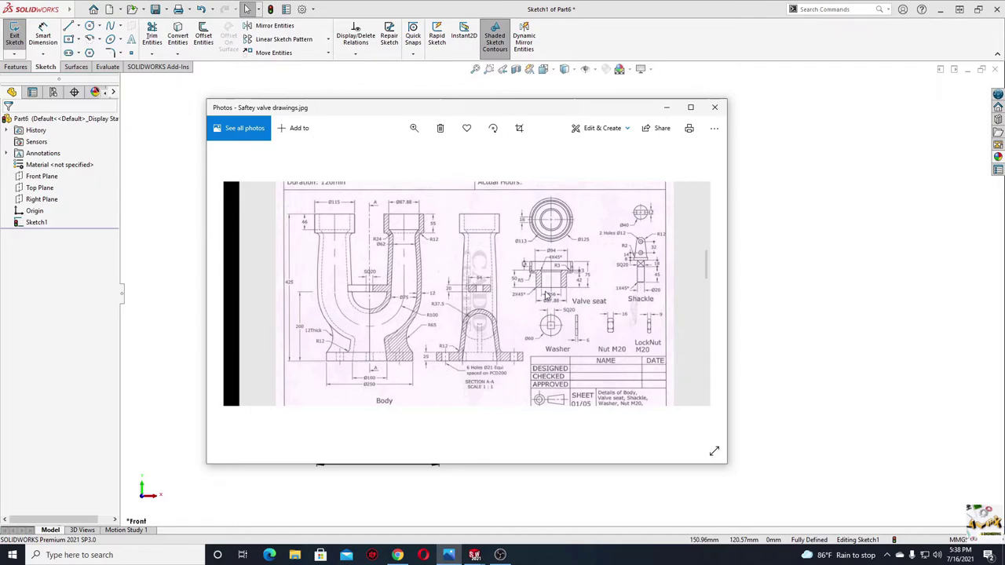
left_click(666, 108)
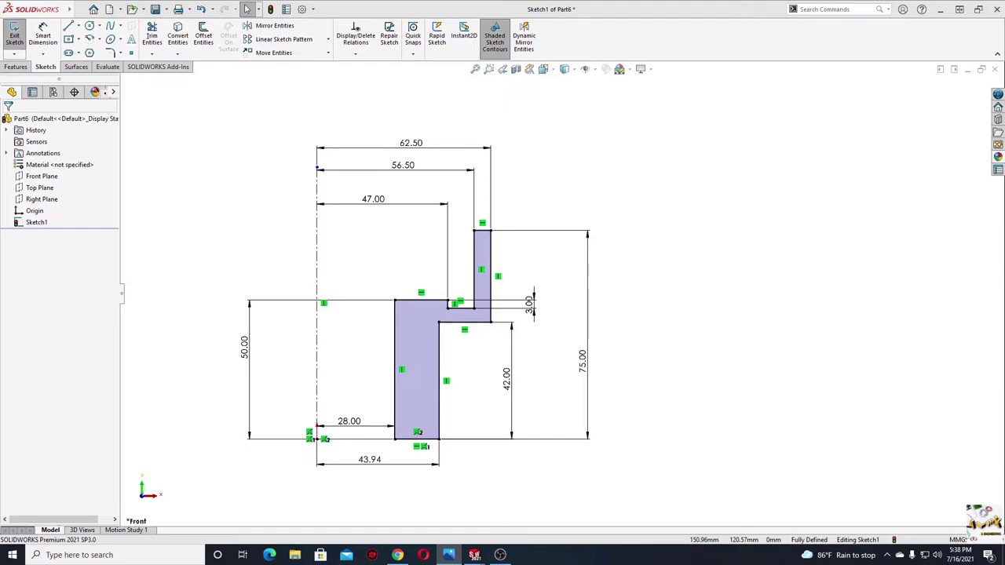
Revolve Sketch1 360° about the centerline in trimetric view and orbit the resulting solid
left_click(17, 67)
left_click(50, 35)
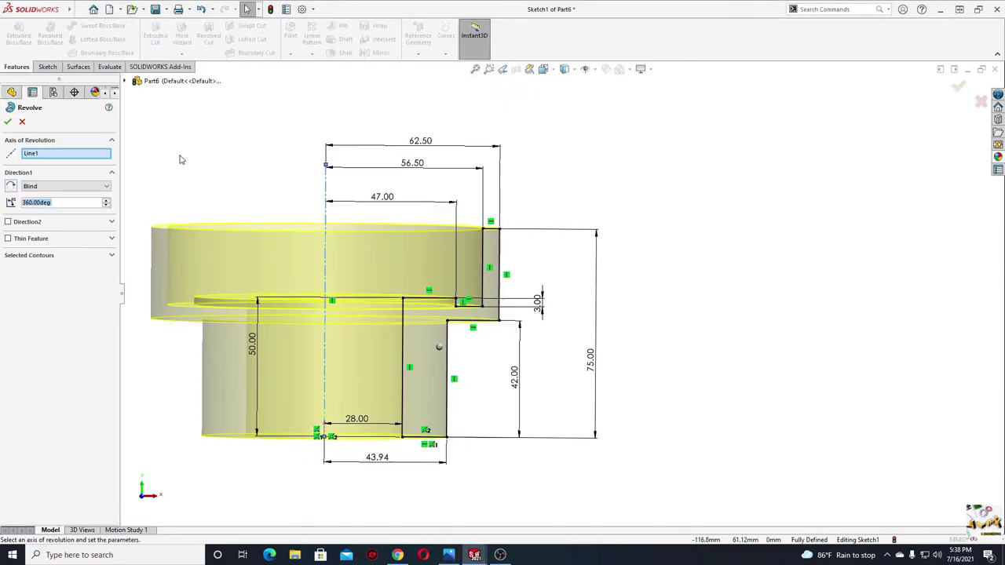
key("ctrl+7")
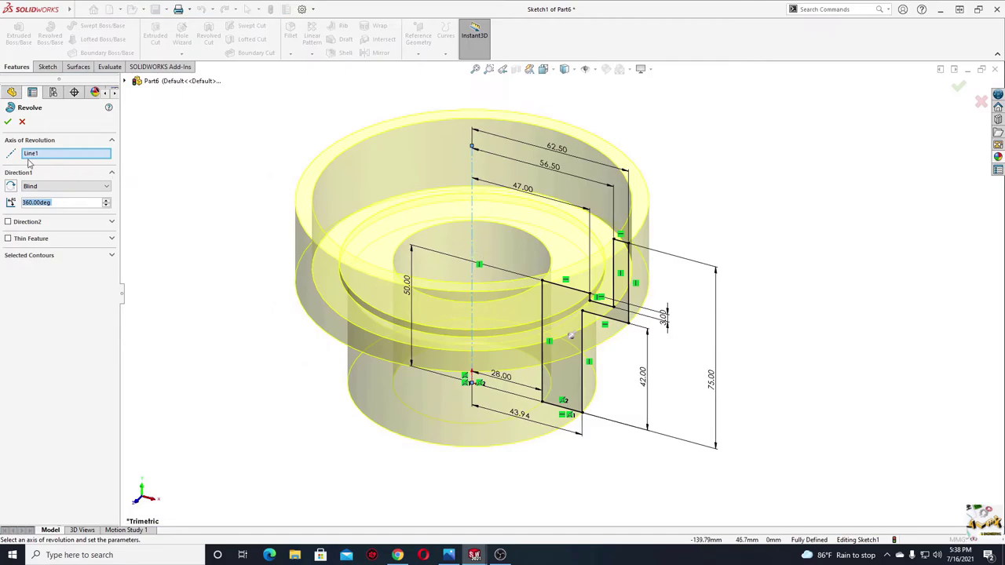
left_click(8, 122)
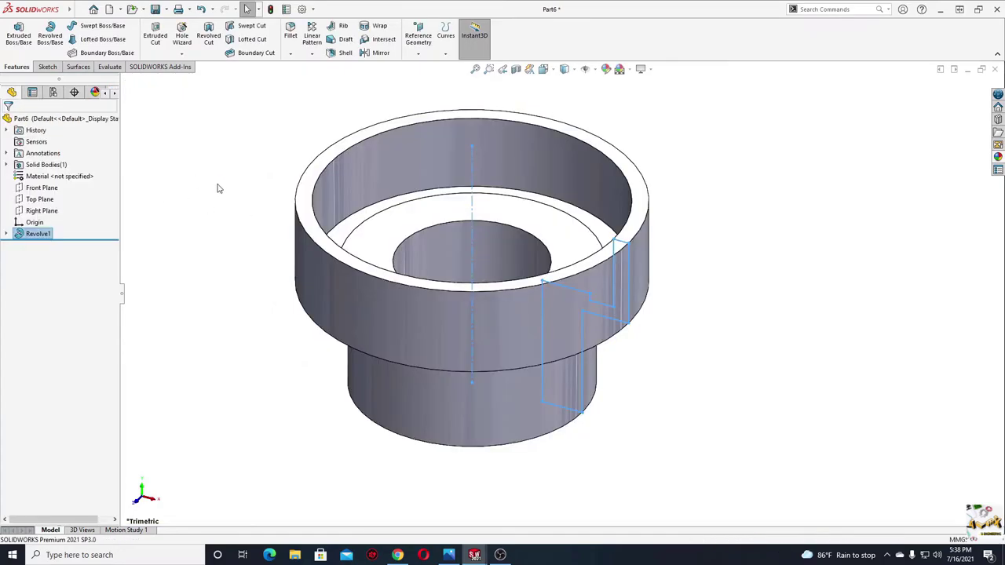
scroll(280, 235, "up", 2)
scroll(332, 308, "up", 1)
mouse_move(343, 288)
middle_mouse_down()
mouse_move(322, 161)
mouse_move(226, 242)
middle_mouse_up()
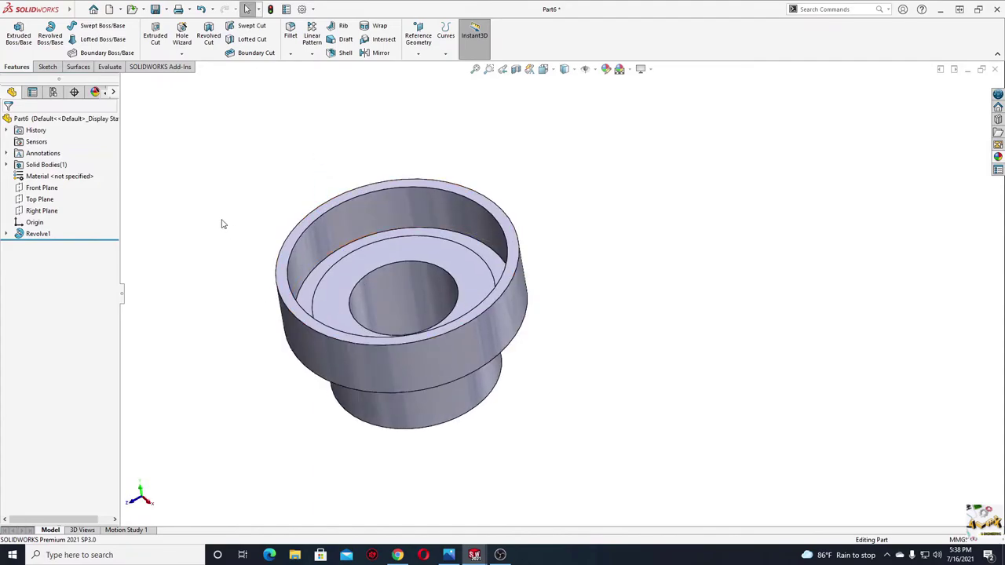
Switch back to the valve drawing and zoom into the Valve seat detail
key("alt+Tab")
scroll(626, 299, "up", 3)
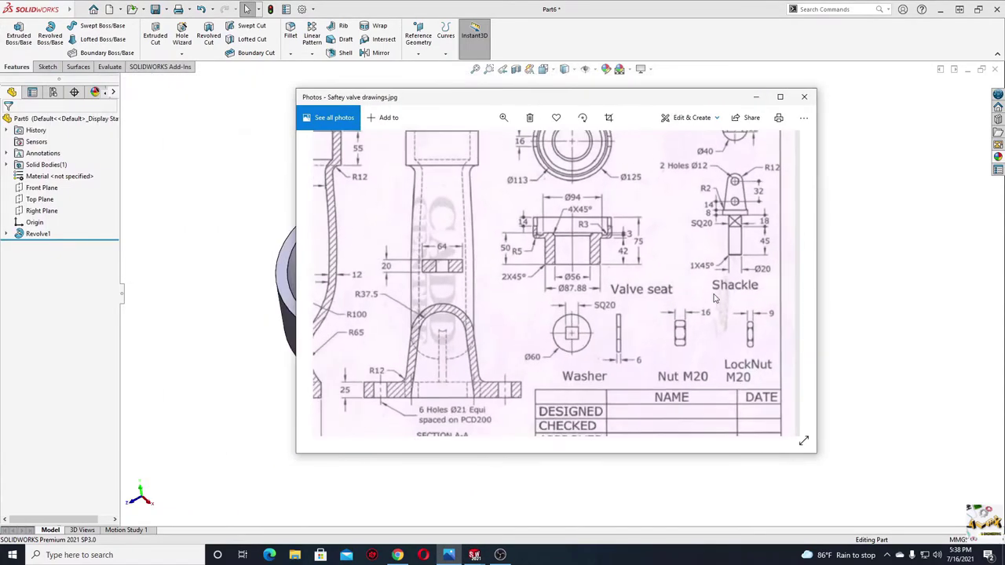
scroll(625, 299, "up", 2)
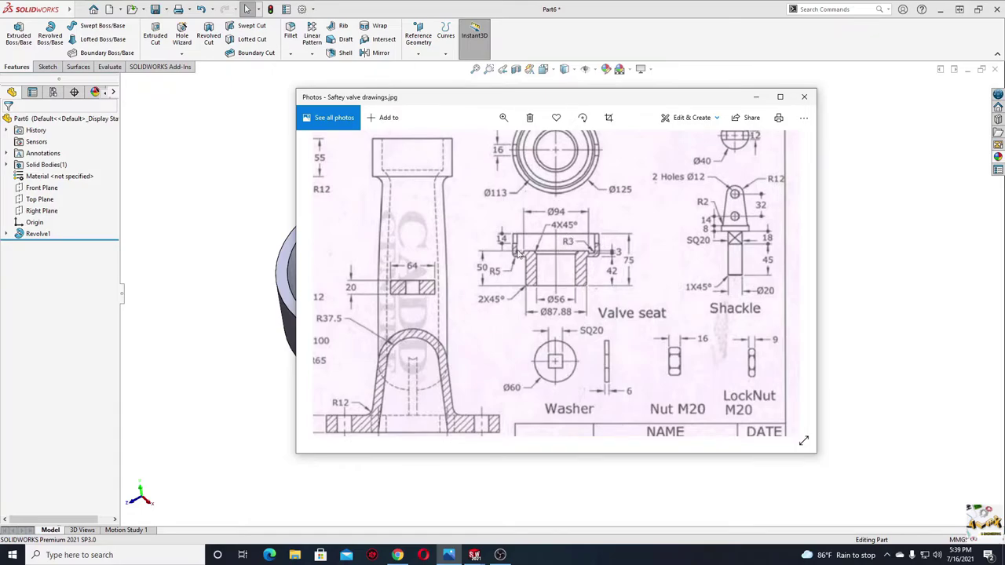
Round the outer step edge with a 5 mm fillet
left_click(755, 96)
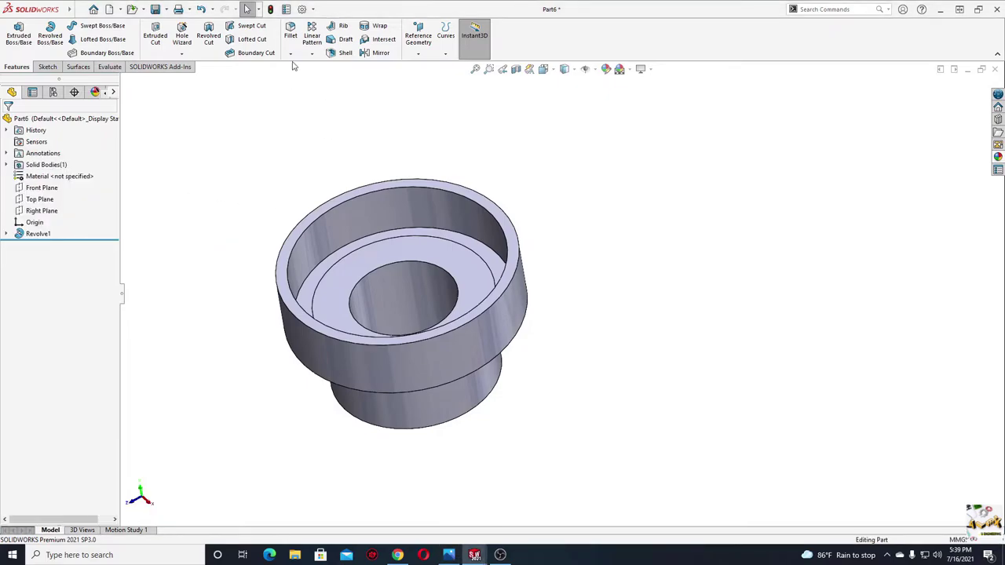
left_click(290, 33)
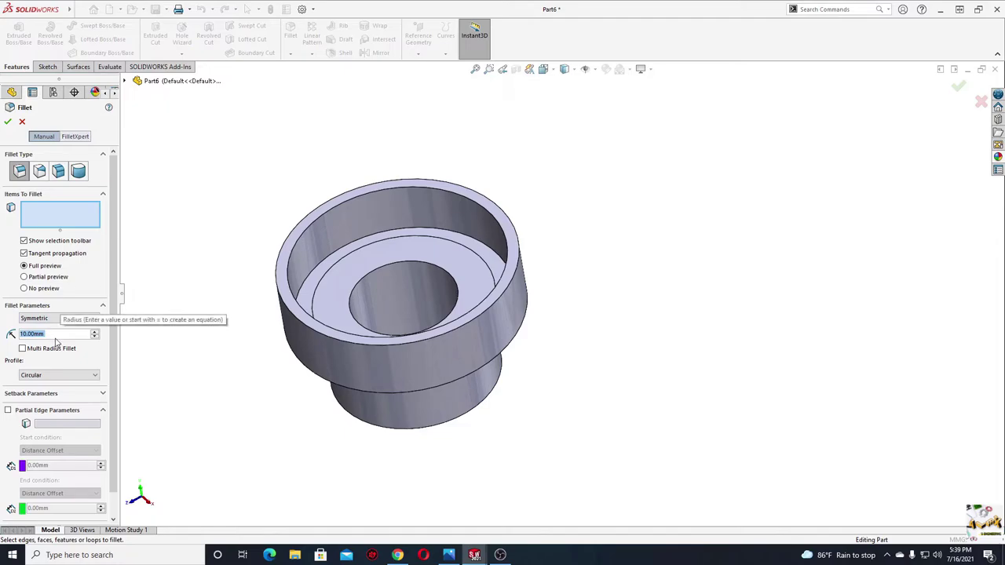
type("5")
key("Return")
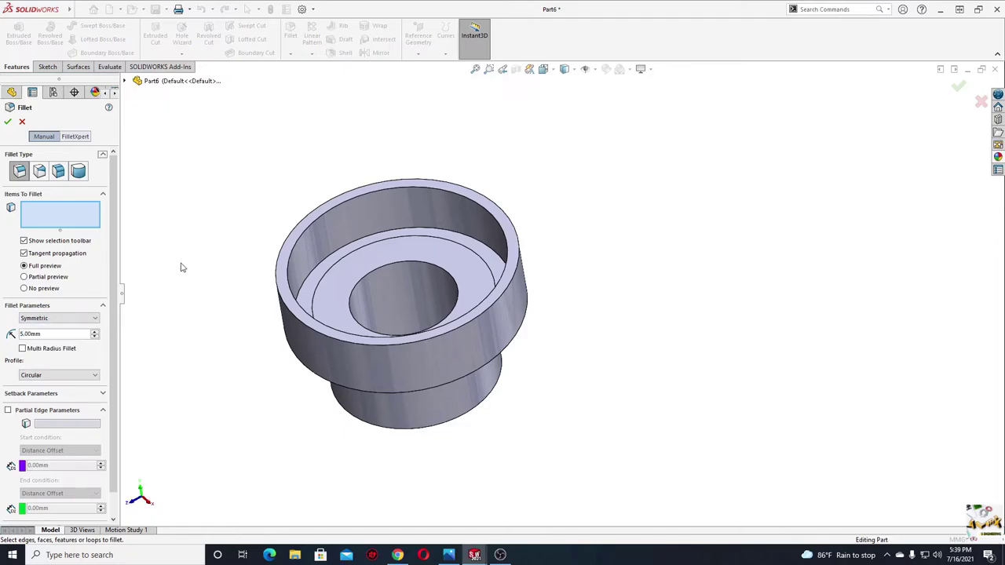
middle_click_drag(206, 335, 209, 282)
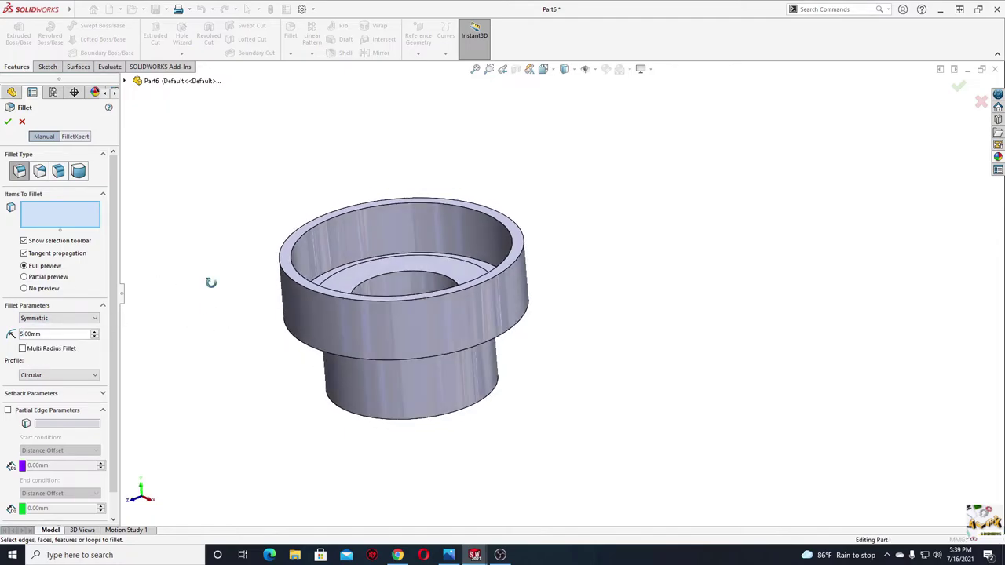
left_click(298, 343)
left_click(7, 123)
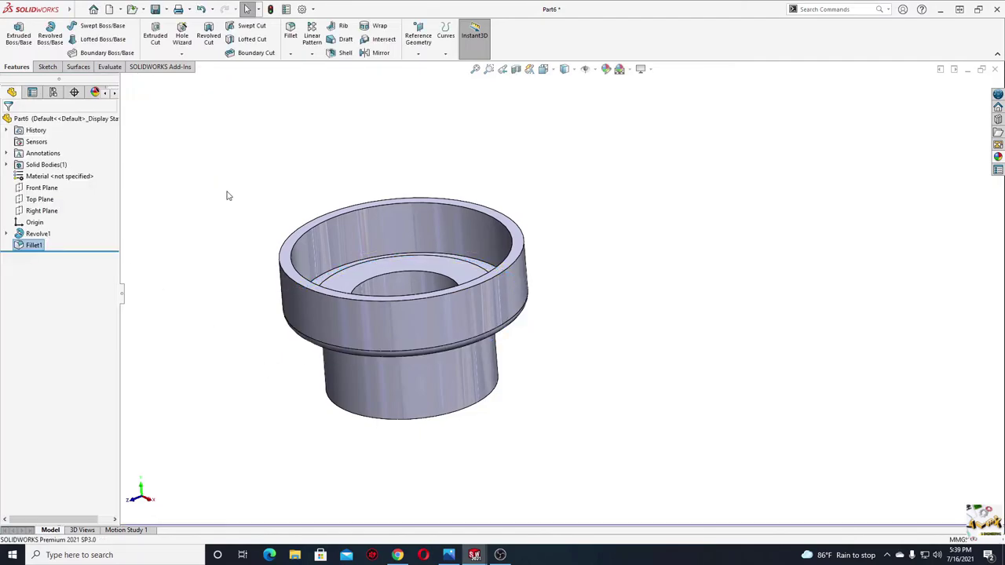
Add a 3 mm fillet on the inner circular ledge edge
key("Return")
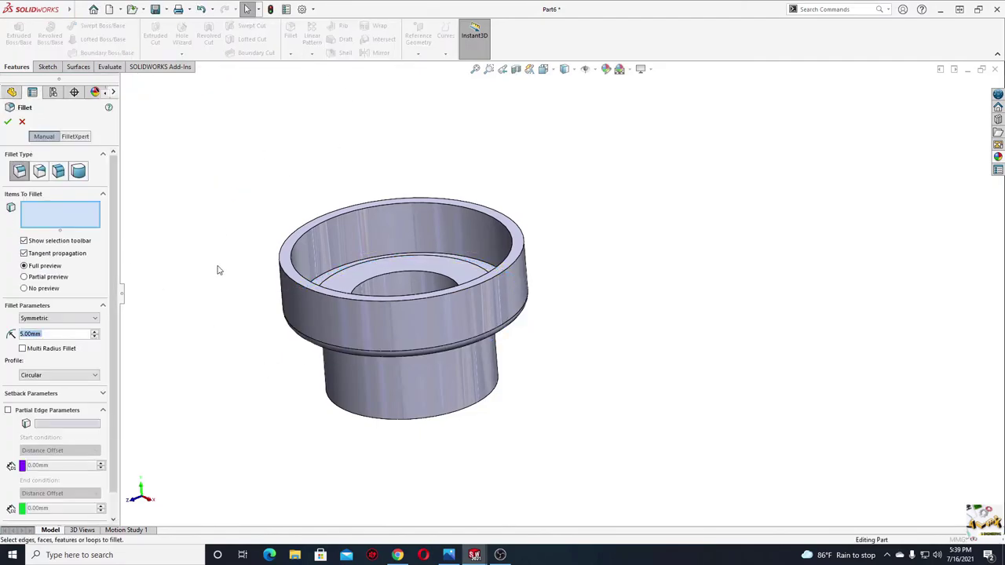
type("3")
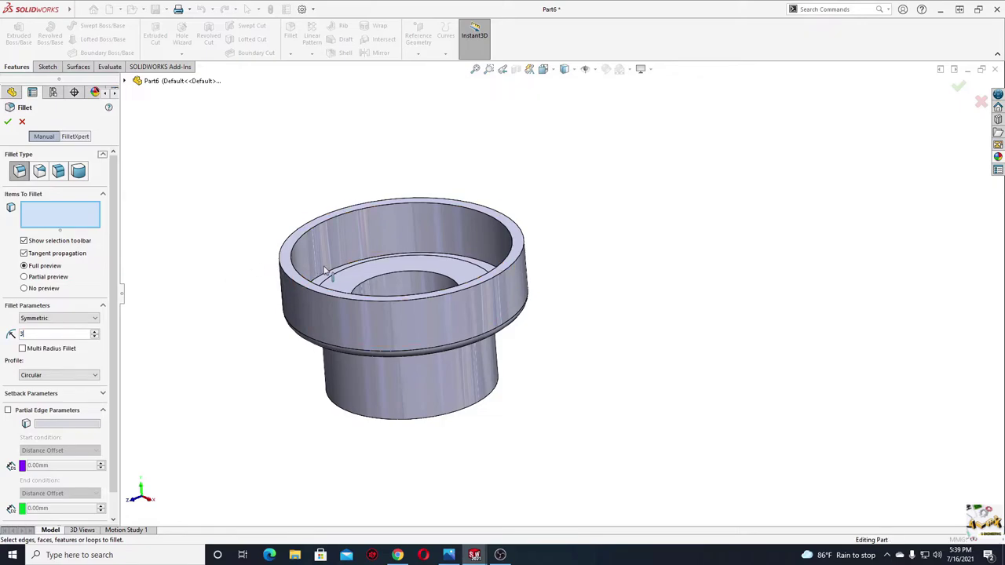
mouse_move(251, 270)
middle_mouse_down()
mouse_move(314, 327)
mouse_move(307, 285)
middle_mouse_up()
left_click(313, 285)
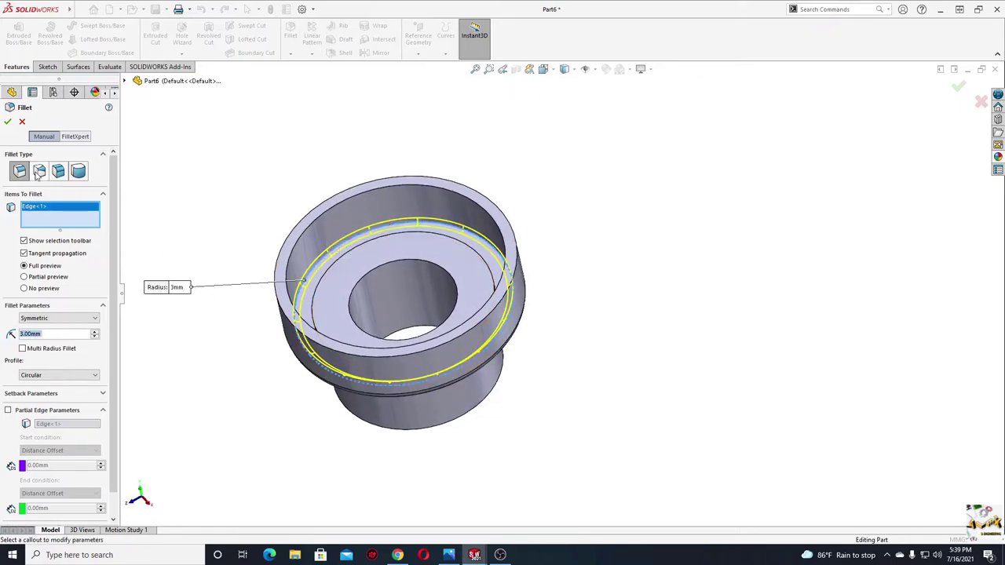
left_click(8, 123)
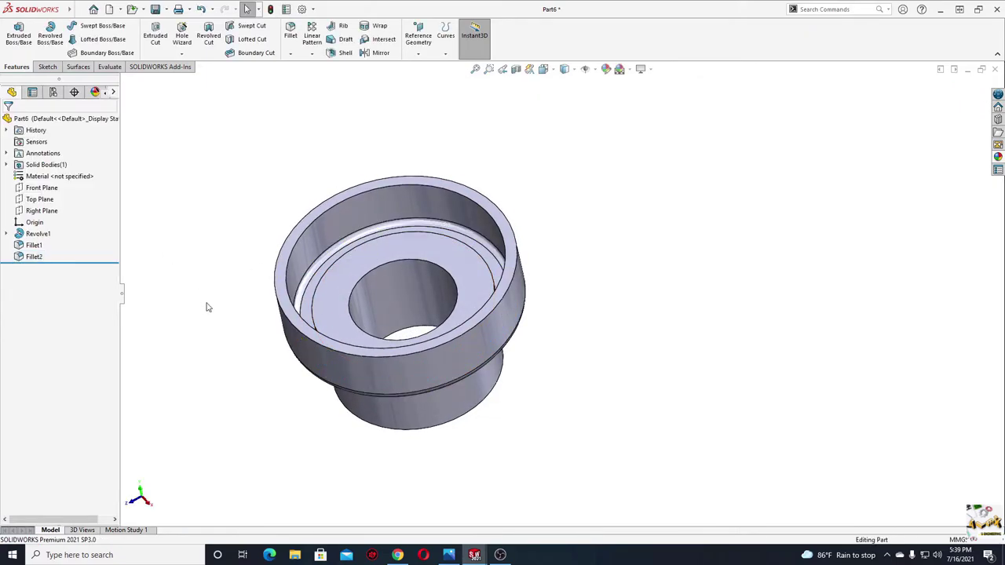
mouse_move(208, 307)
middle_mouse_down()
mouse_move(228, 329)
mouse_move(254, 217)
mouse_move(246, 248)
middle_mouse_up()
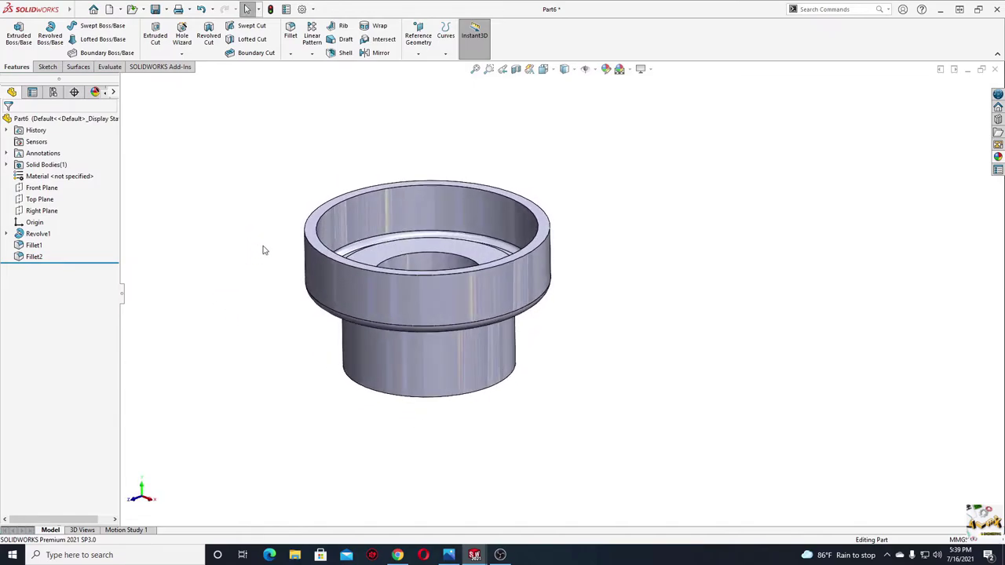
Chamfer the inner bore edge at 4 mm × 45°
left_click(289, 56)
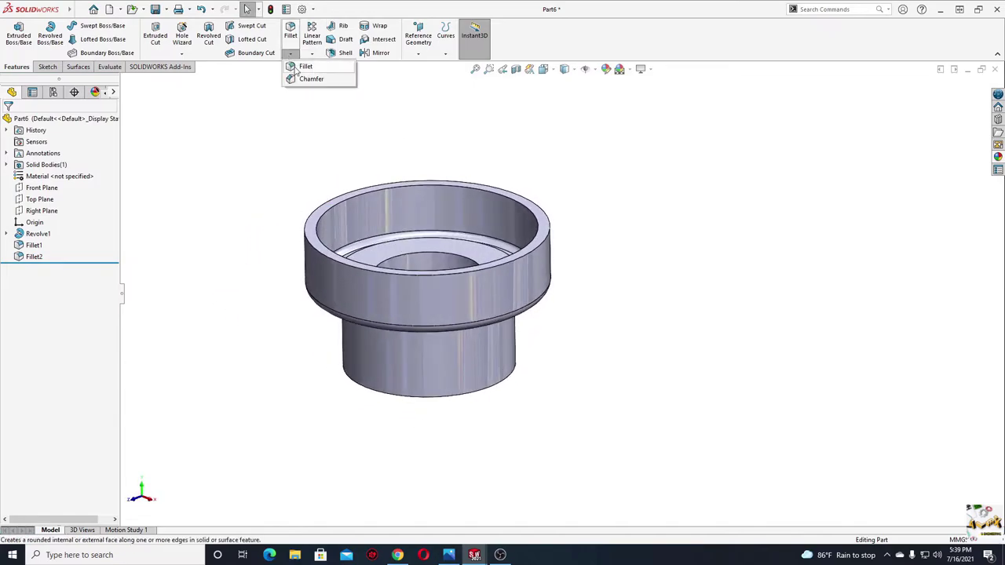
left_click(310, 79)
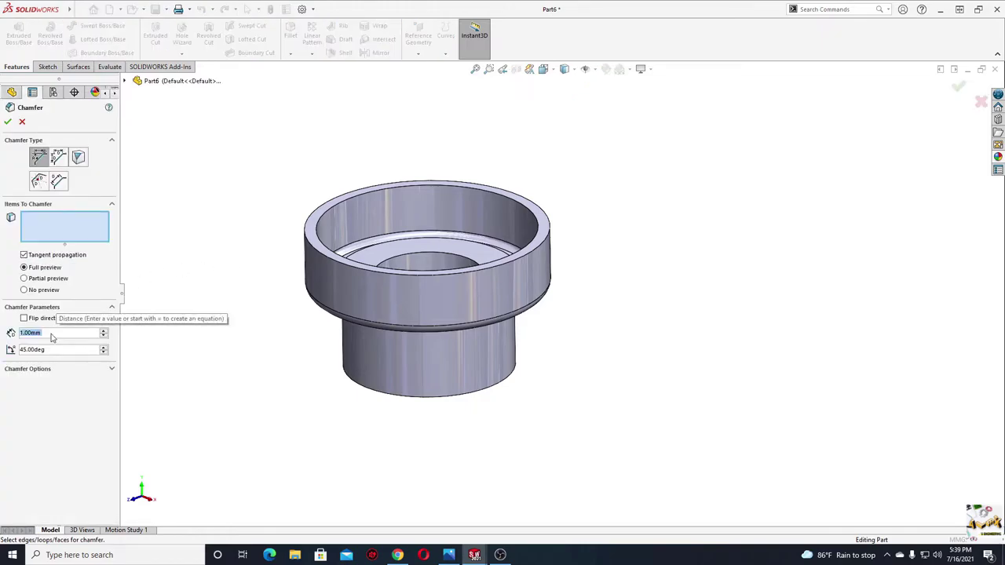
type("4")
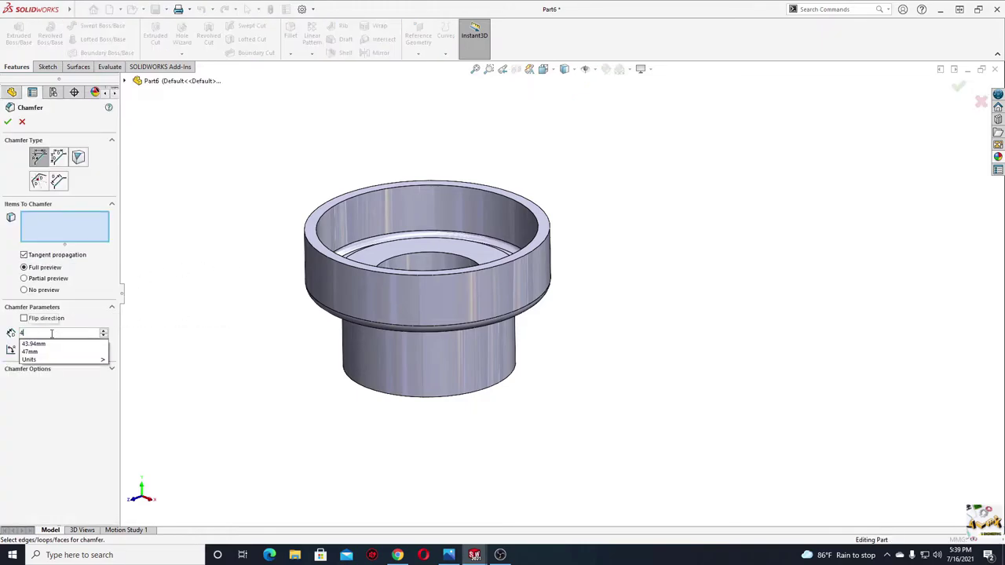
middle_click_drag(374, 287, 390, 255)
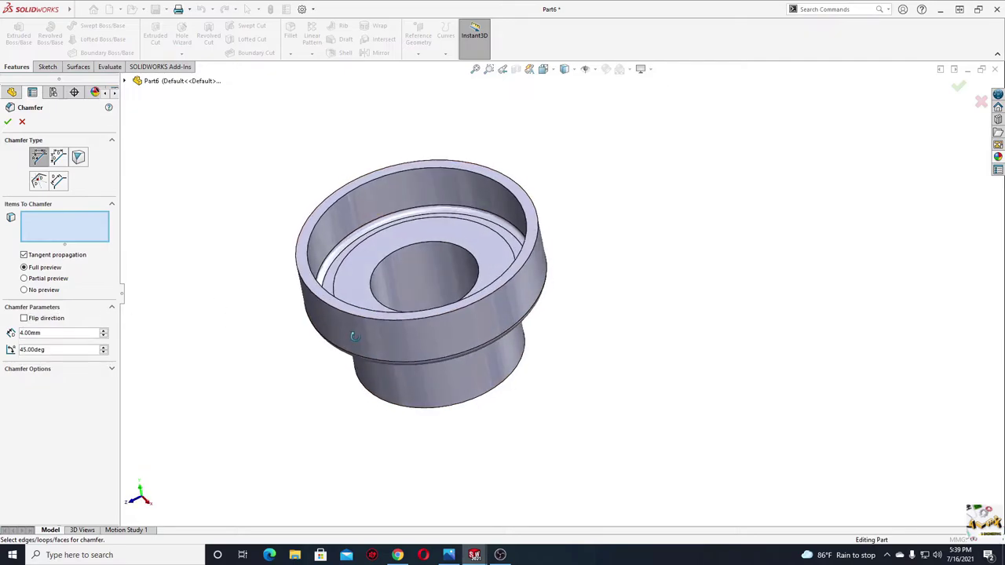
left_click(389, 254)
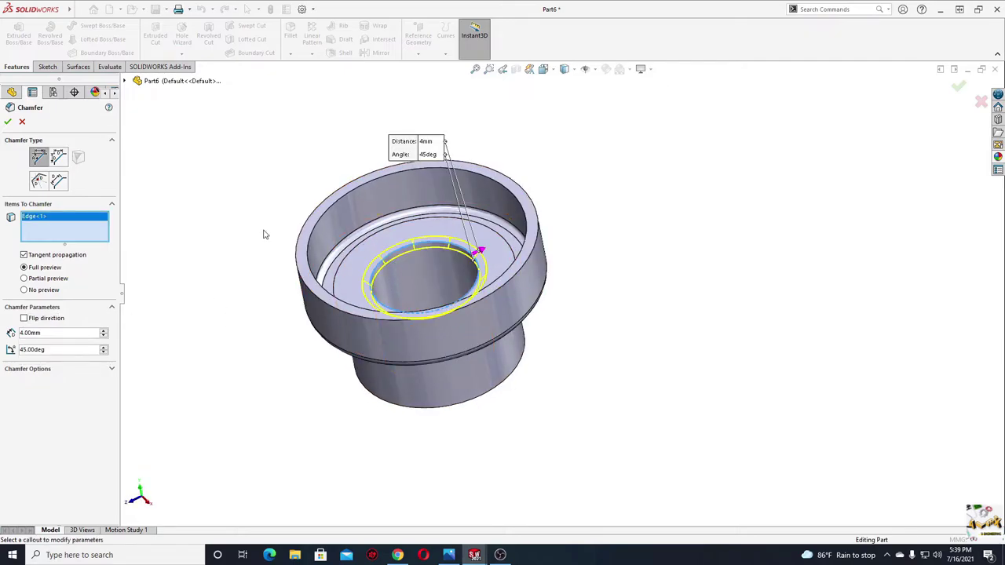
left_click(7, 122)
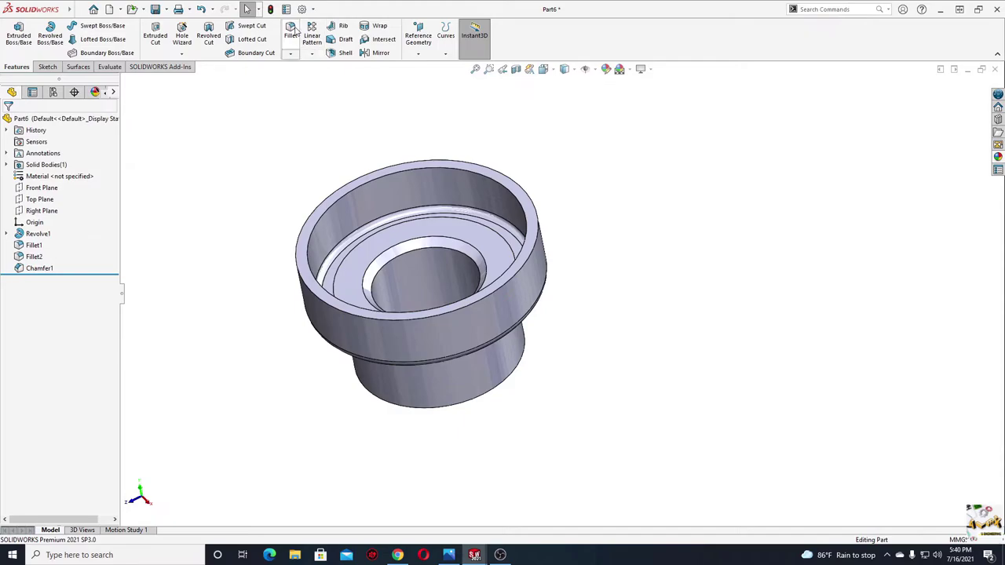
Add a 2 mm × 45° chamfer on the bottom circular edge
left_click(295, 33)
left_click(22, 121)
left_click(290, 52)
left_click(303, 67)
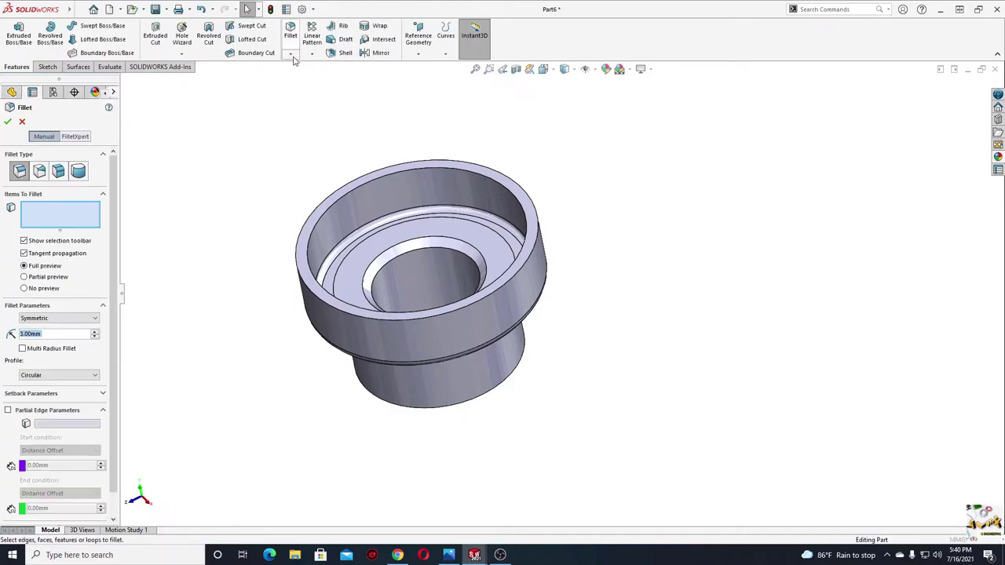
left_click(22, 122)
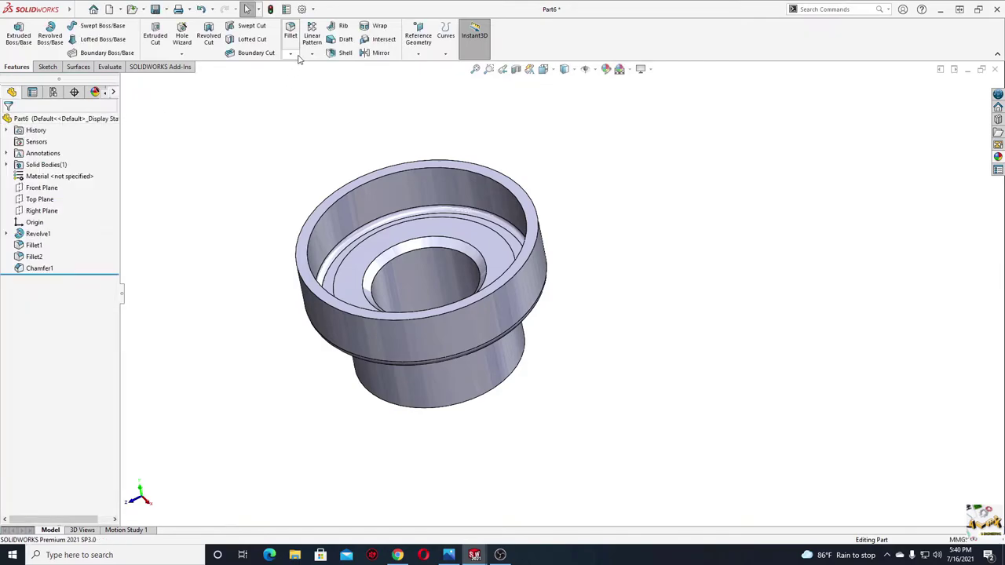
left_click(290, 53)
left_click(311, 78)
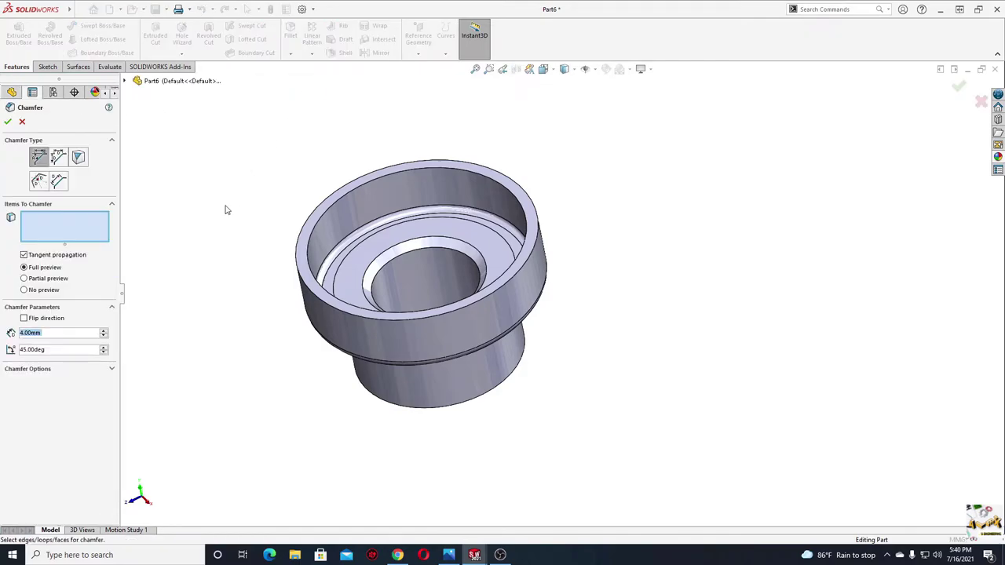
type("2")
key("Return")
middle_click_drag(321, 419, 327, 393)
left_click(373, 401)
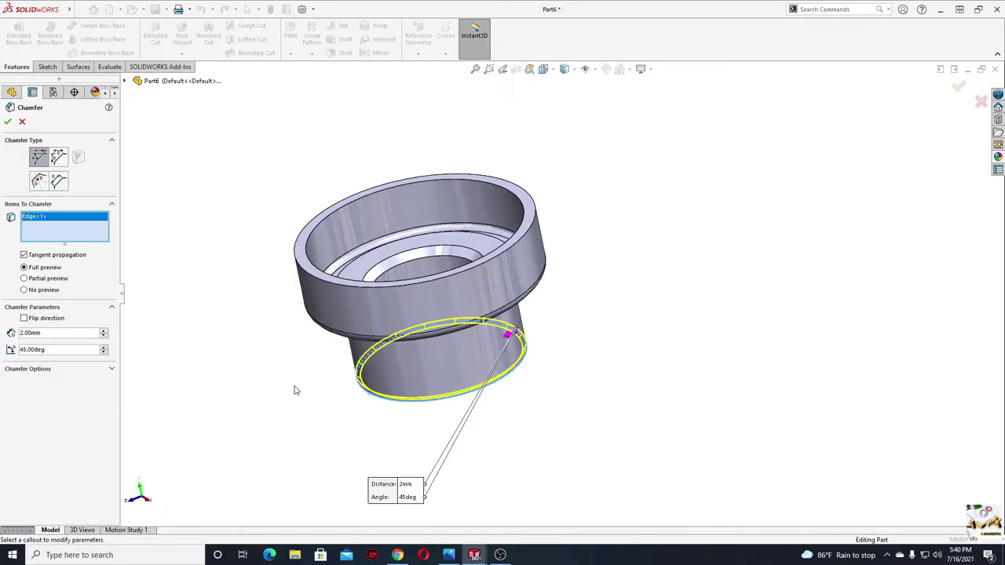
left_click(7, 120)
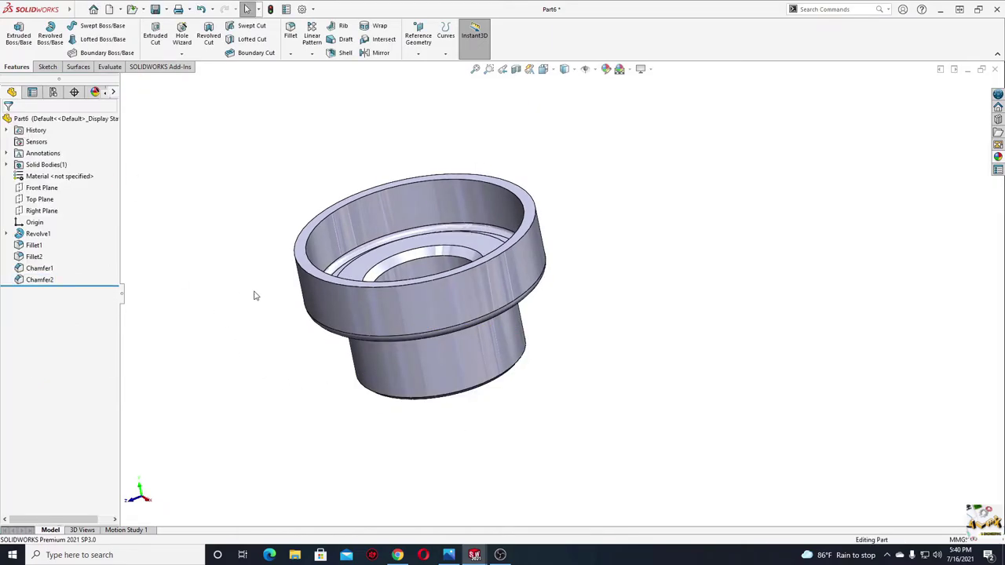
mouse_move(253, 293)
middle_mouse_down()
mouse_move(256, 375)
mouse_move(271, 309)
middle_mouse_up()
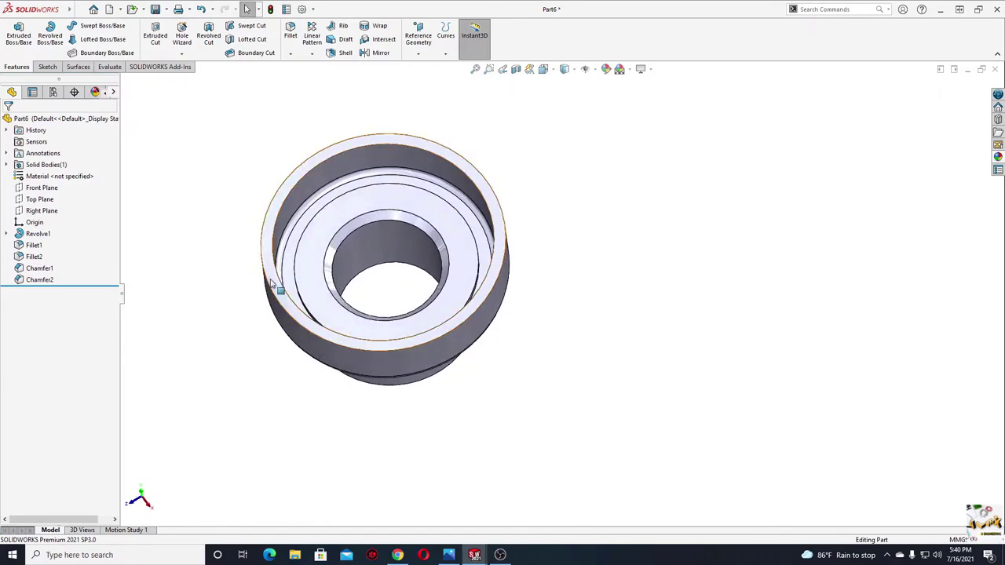
Start Sketch2 on the top ring face and show the safety valve drawing
left_click(270, 225)
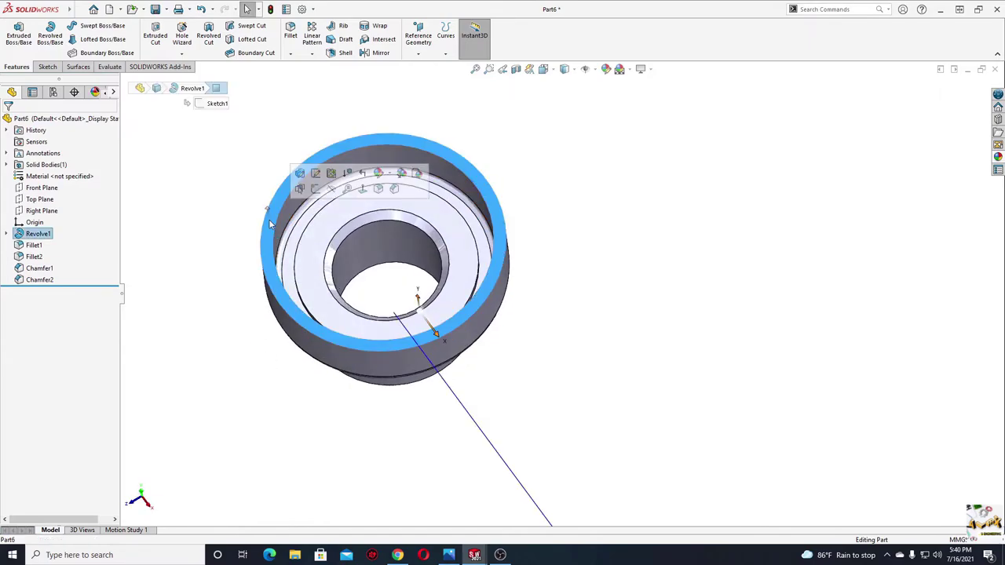
left_click(315, 190)
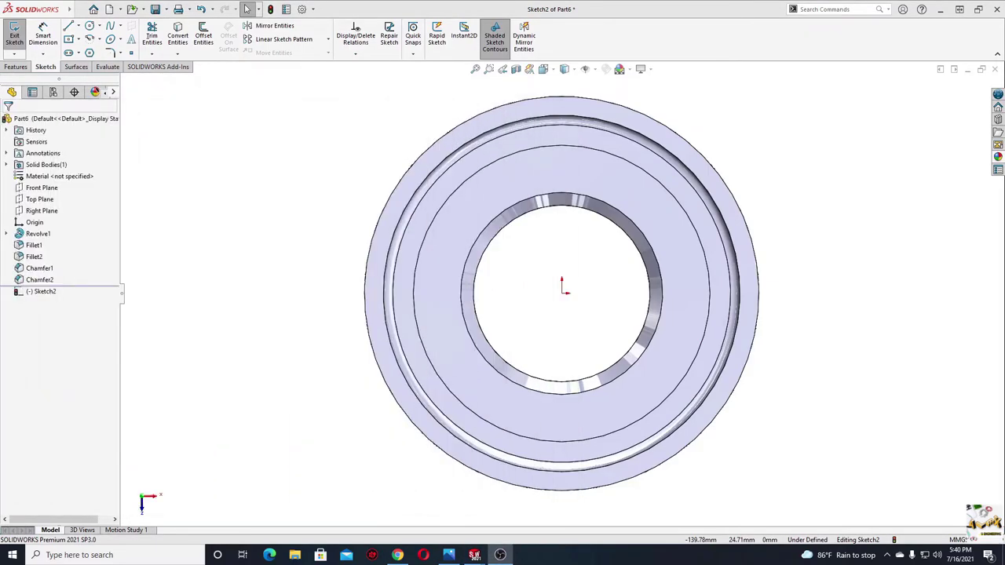
left_click(449, 555)
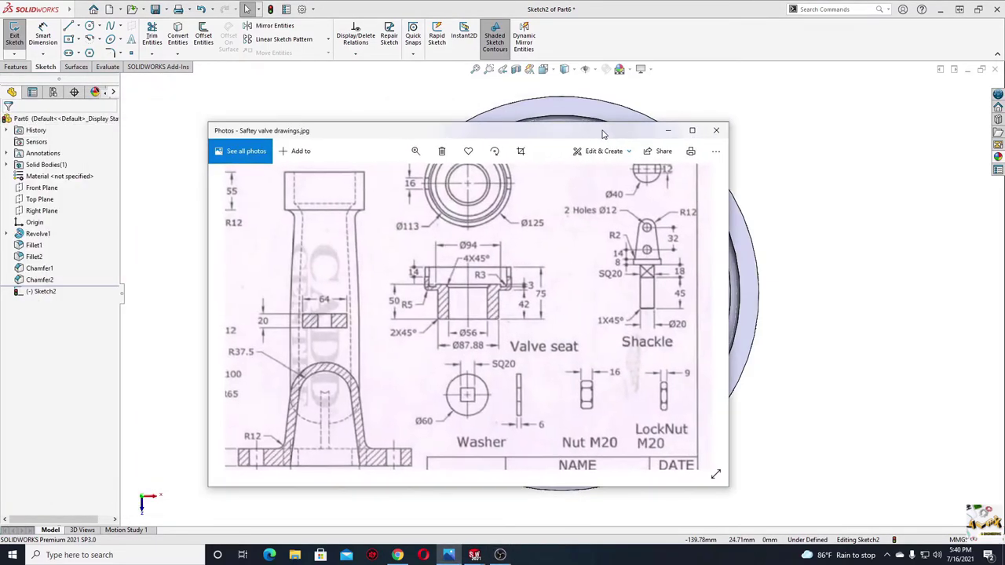
left_click_drag(497, 287, 489, 337)
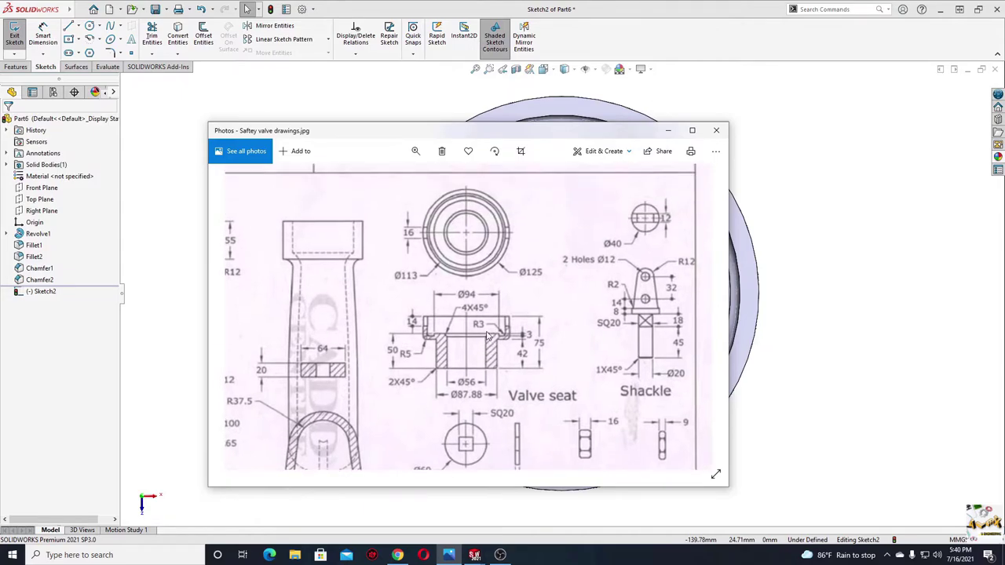
left_click(692, 131)
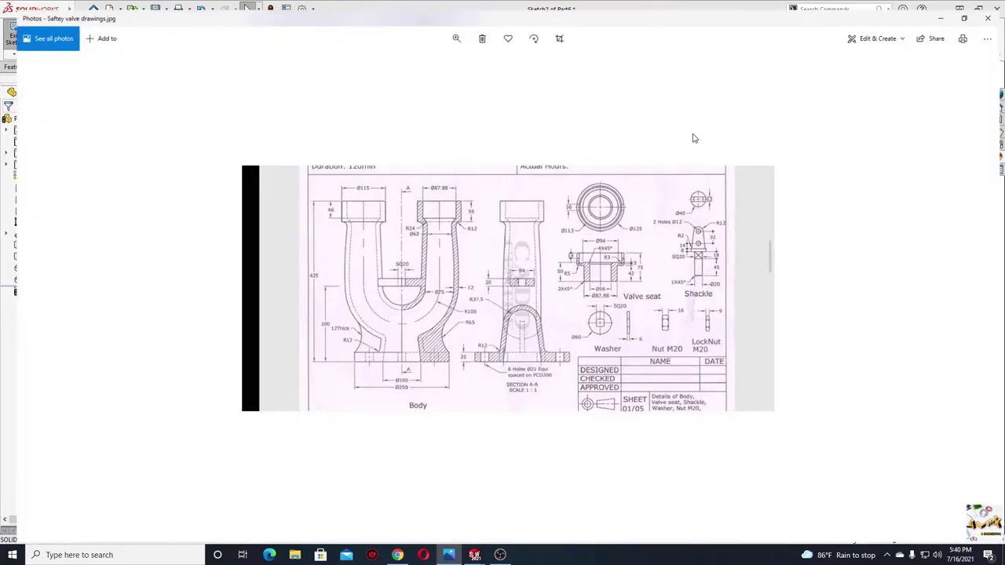
scroll(532, 249, "up", 3)
scroll(612, 250, "down", 2)
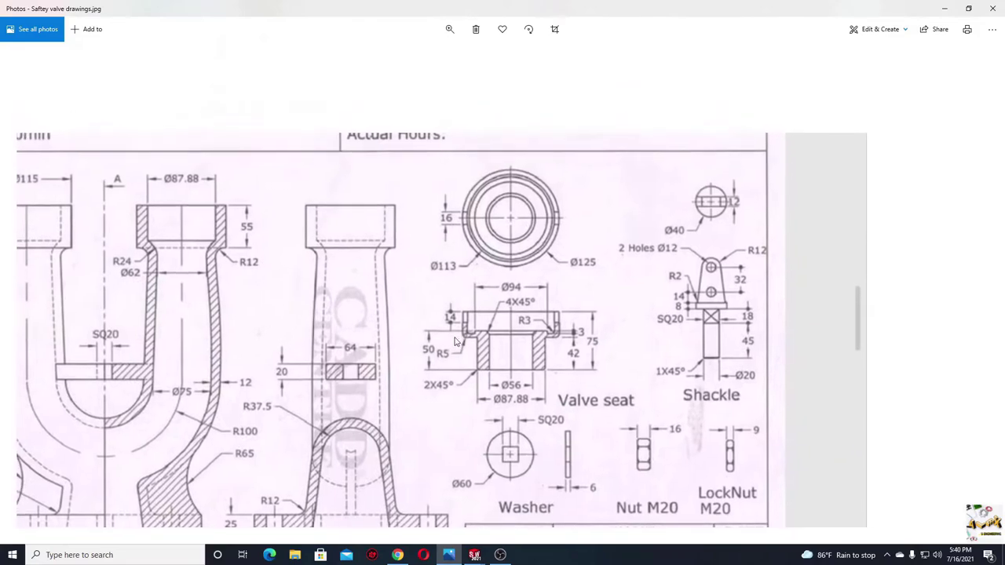
scroll(581, 236, "up", 2)
left_click(449, 29)
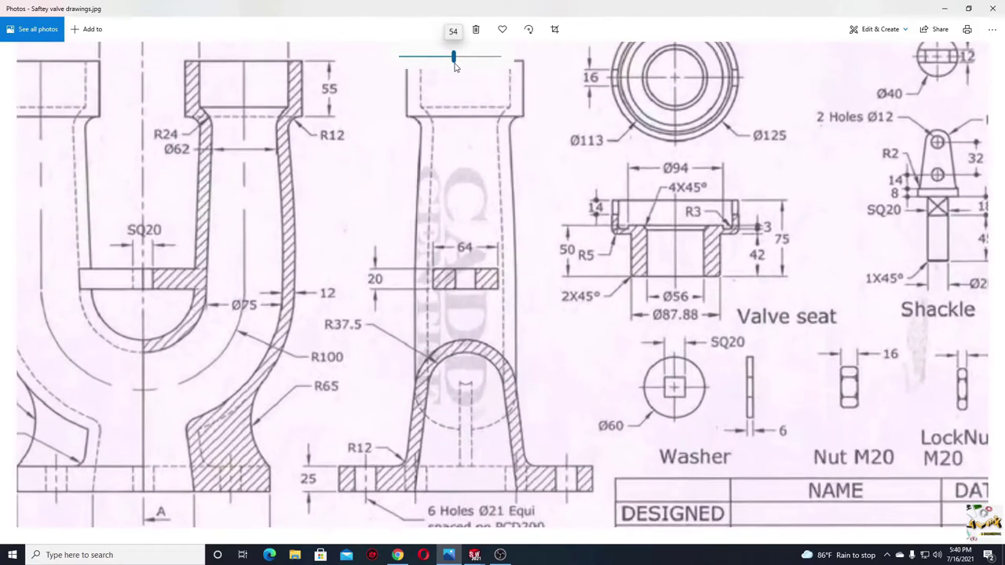
left_click_drag(434, 59, 462, 59)
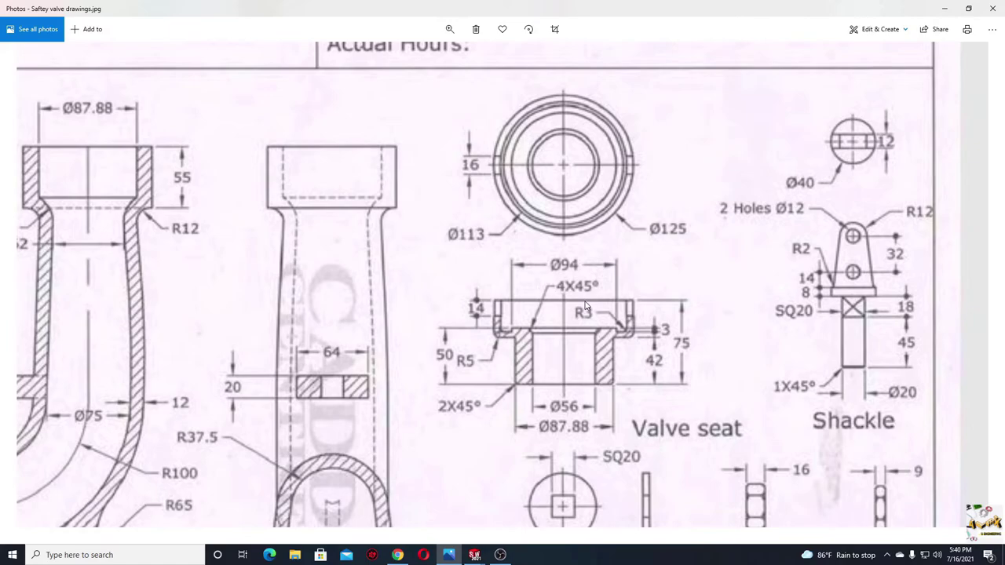
left_click(968, 8)
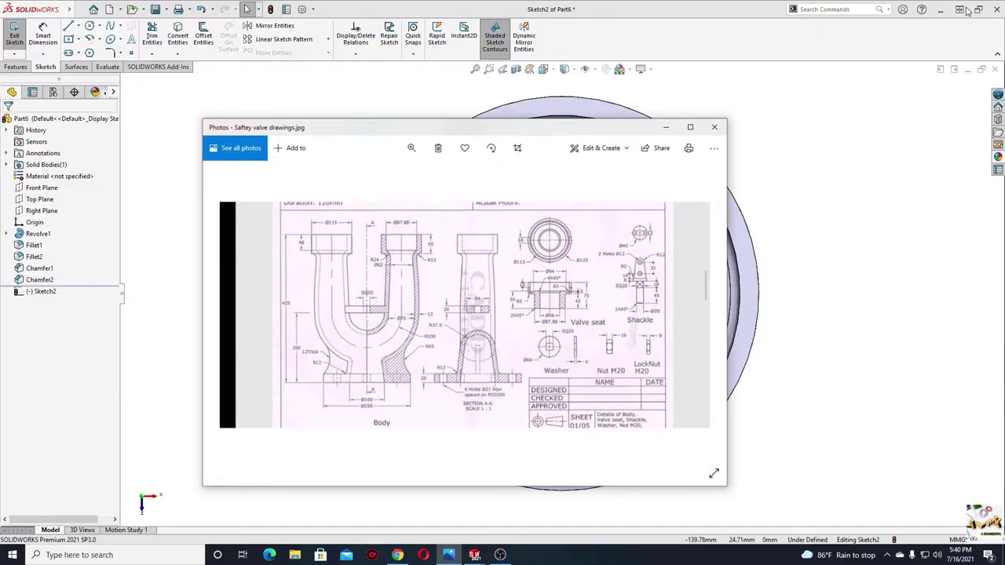
Draw a center rectangle from the part centre extending beyond the outer rim
left_click_drag(614, 139, 59, 194)
left_click(124, 186)
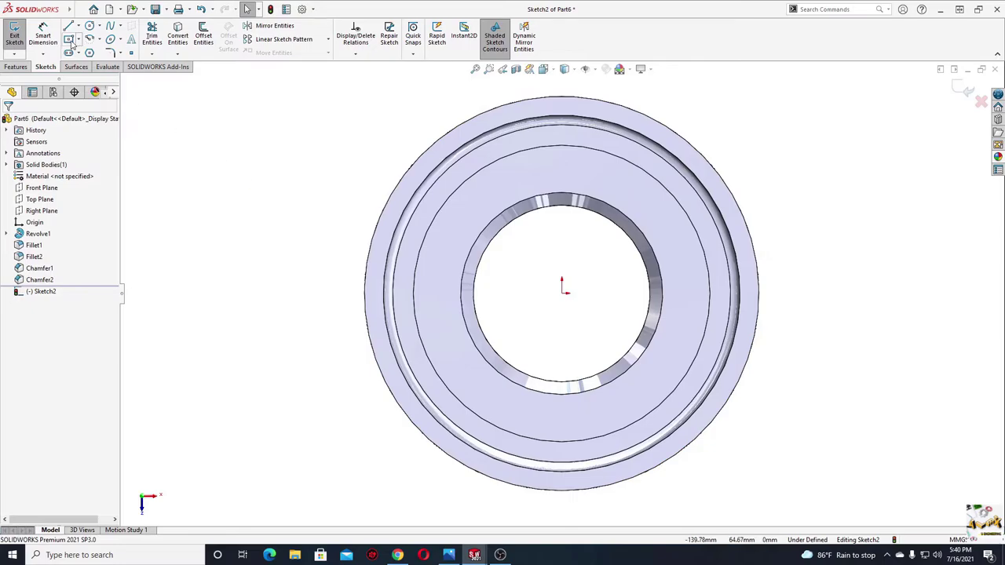
left_click(71, 41)
left_click(562, 294)
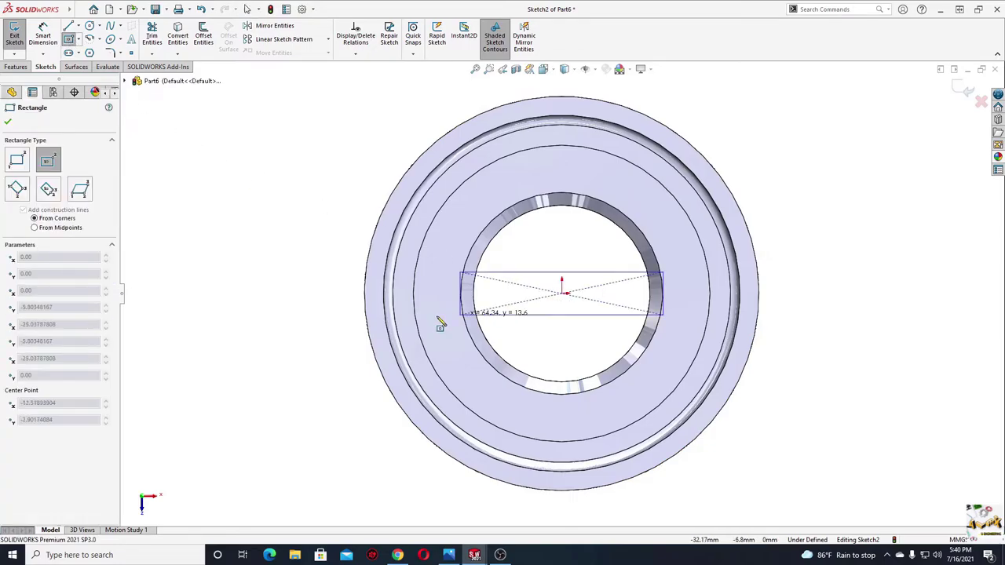
left_click(333, 344)
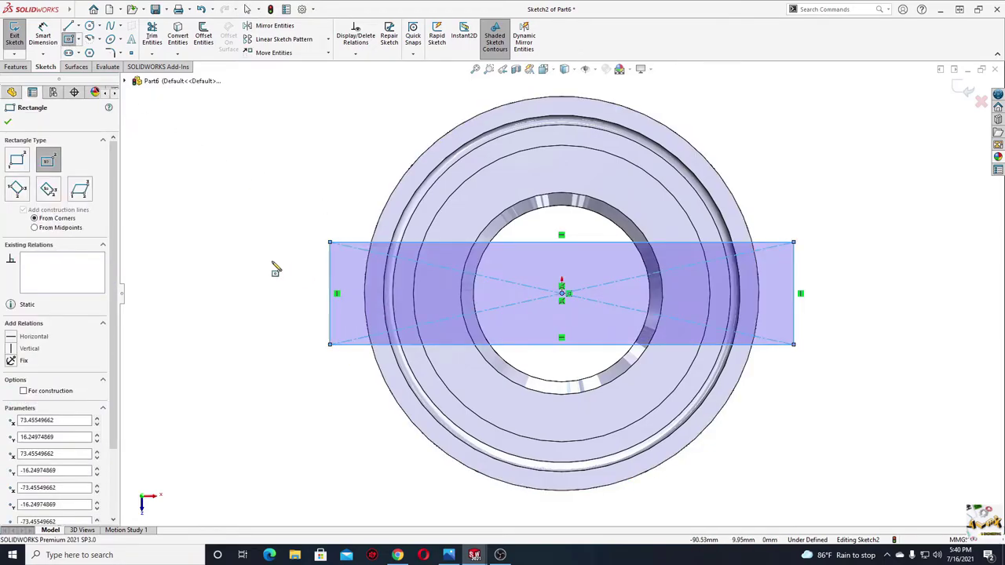
key("Escape")
Dimension the rectangle height to 16 mm and place its 146.91 mm width dimension
left_click(43, 38)
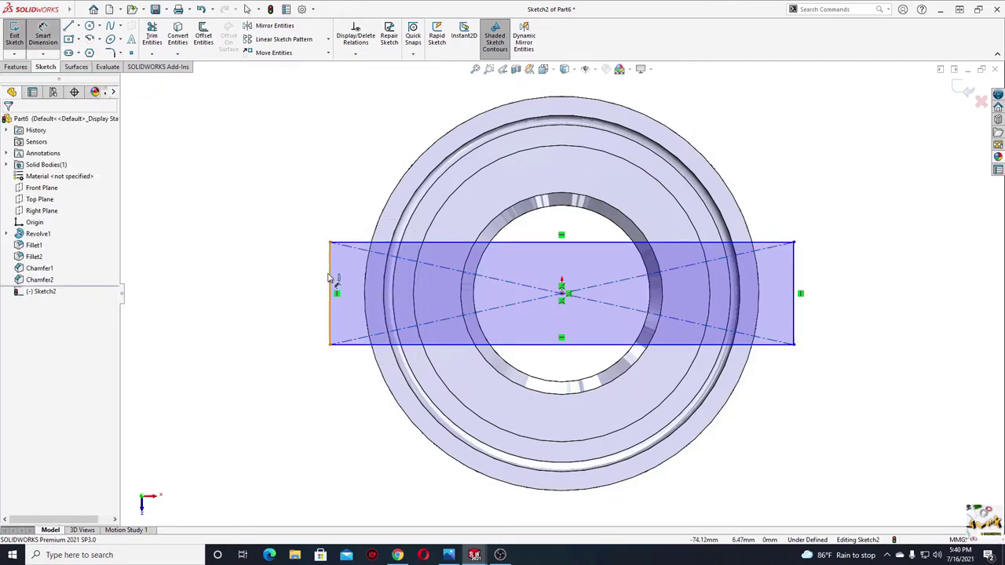
left_click(331, 283)
left_click(272, 293)
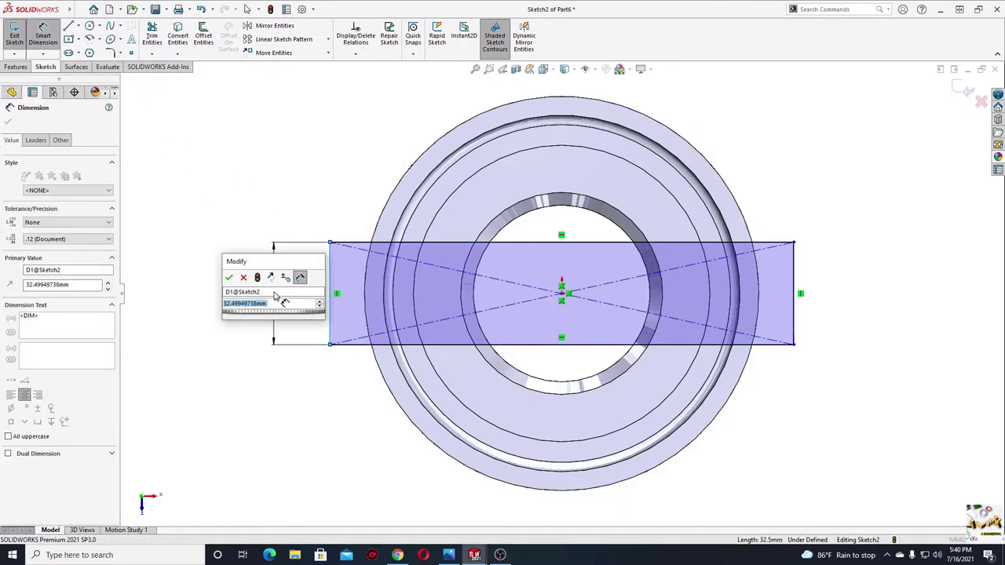
type("16")
key("Return")
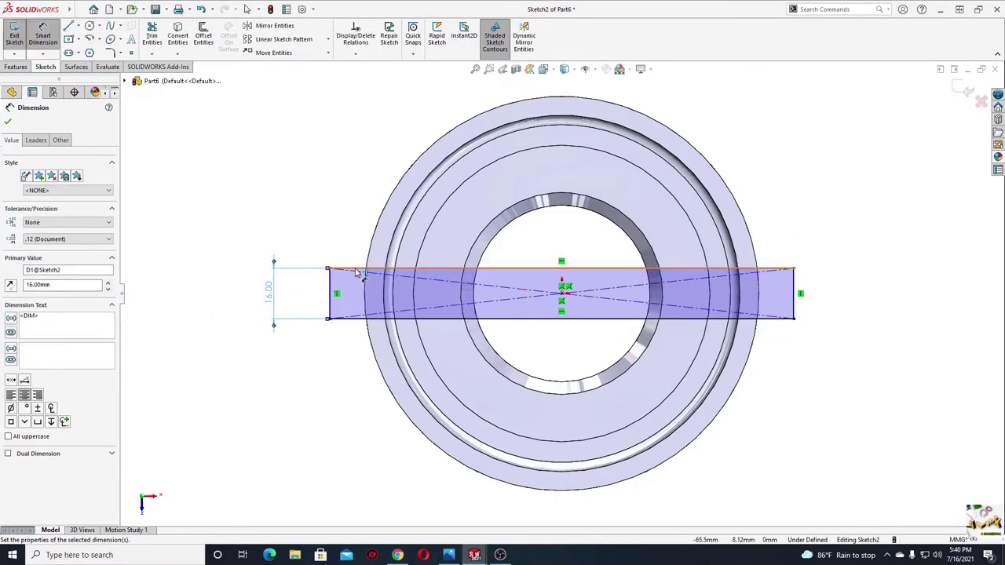
left_click(361, 269)
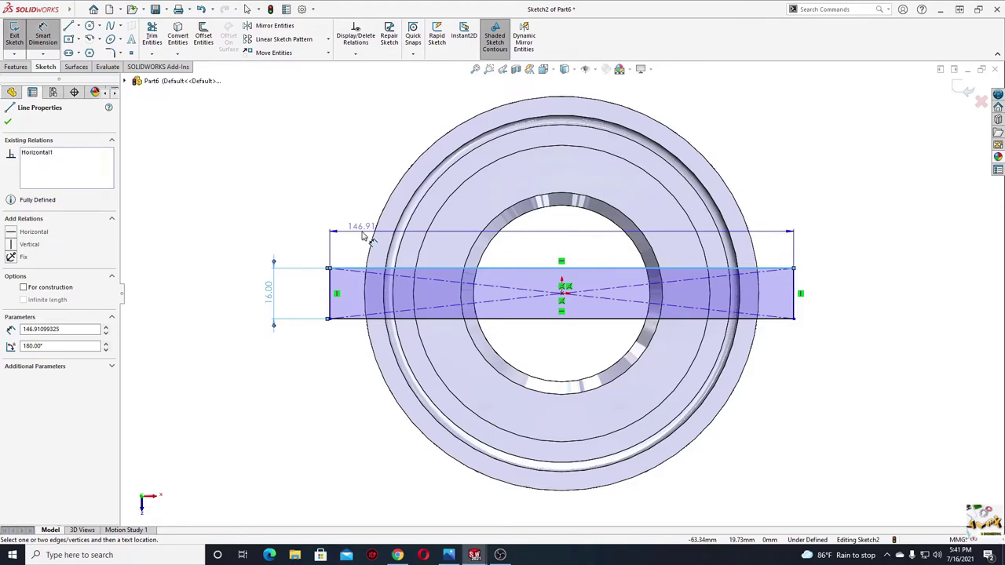
left_click(363, 235)
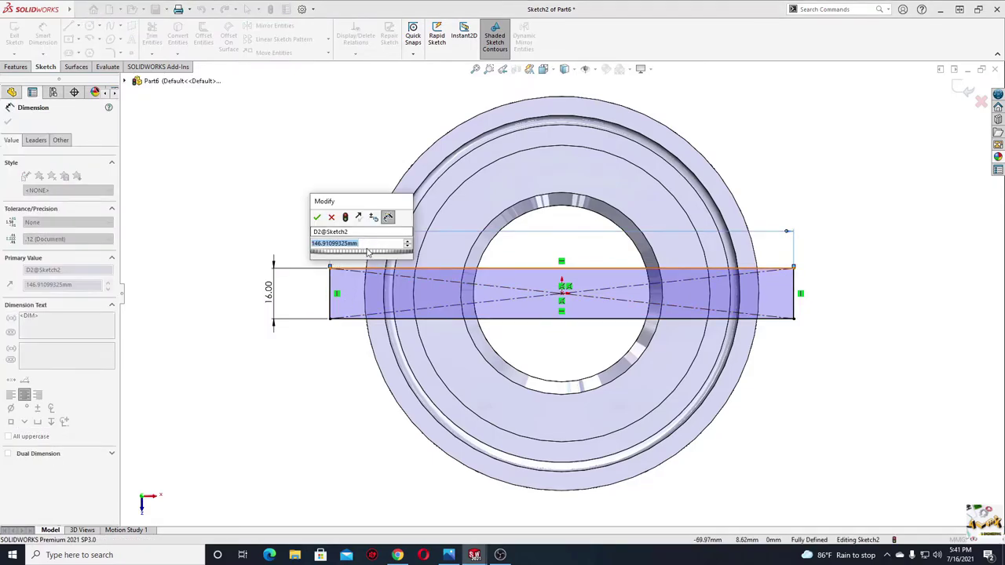
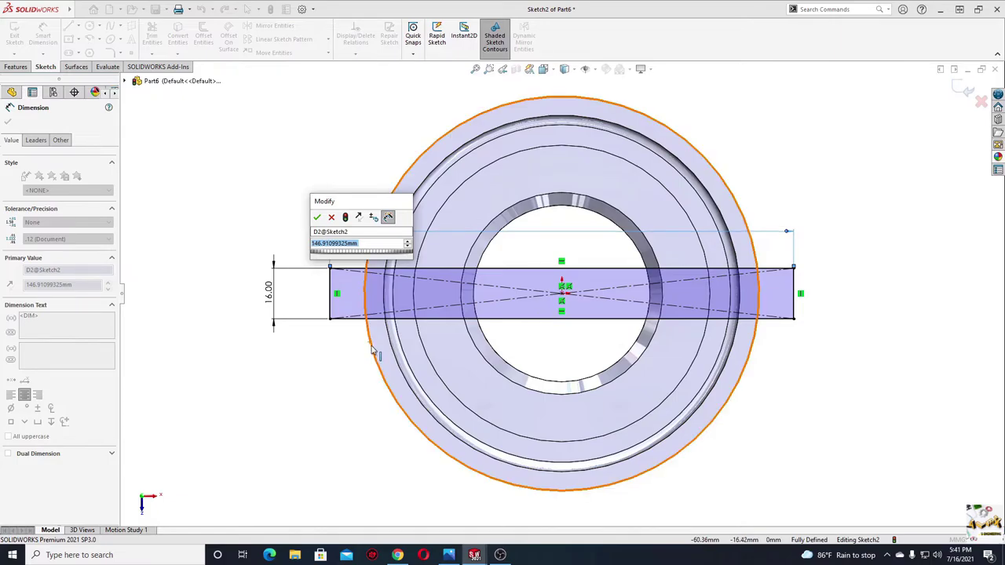
Set the rectangle width dimension to 130 mm and finish dimensioning
type("1")
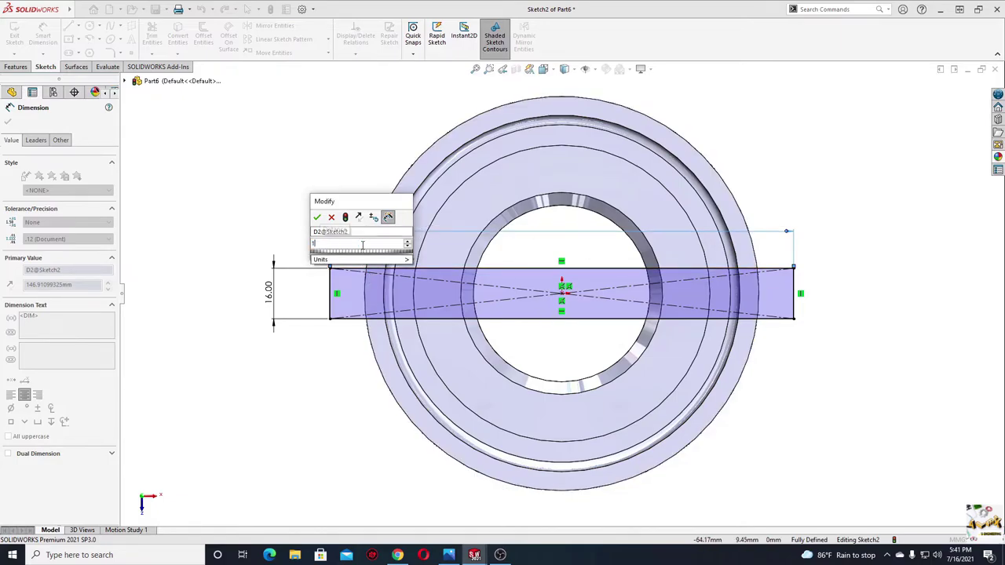
type("50")
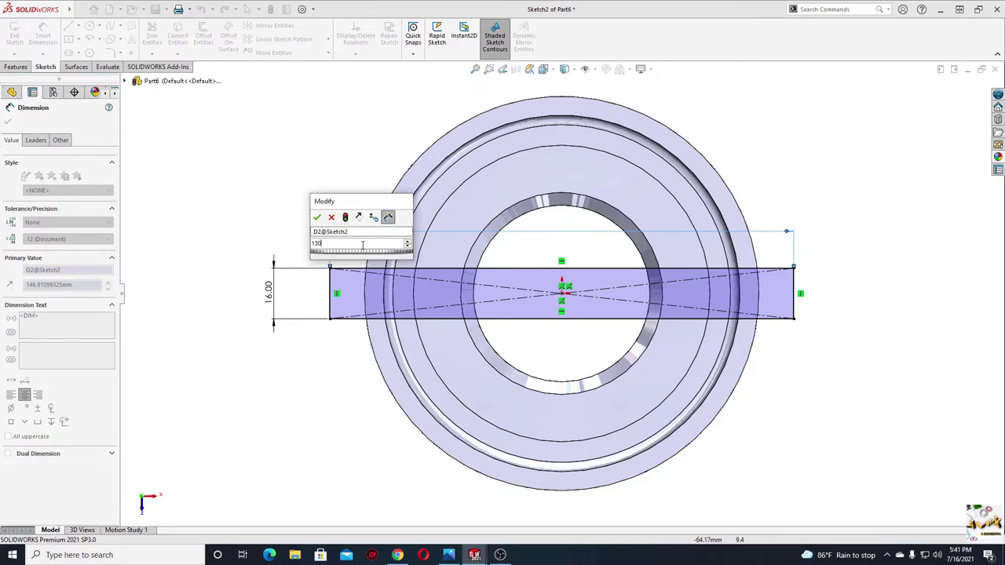
key("Return")
right_click(271, 206)
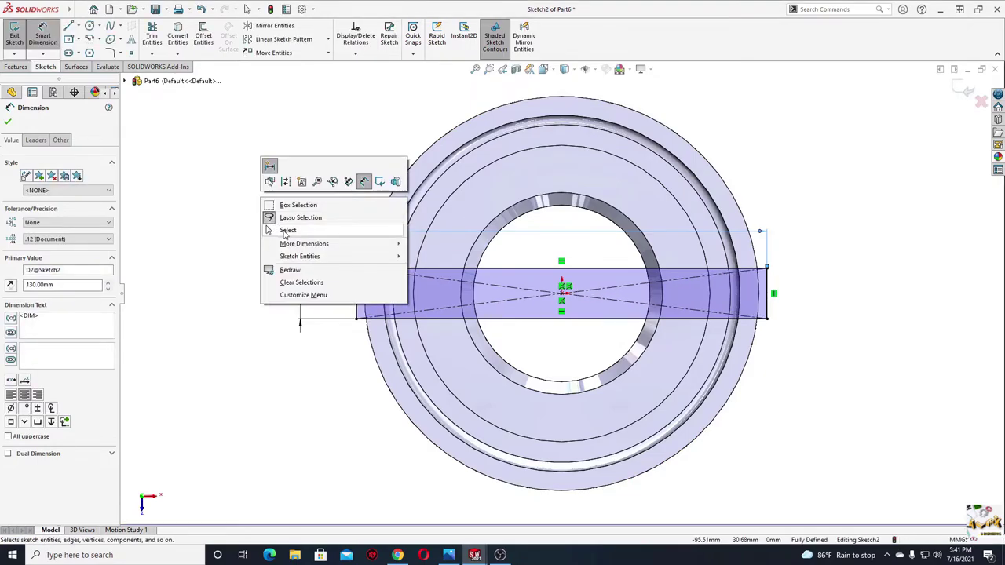
left_click(283, 227)
Extrude-cut the rectangle 14 mm deep across the round part, creating Cut-Extrude1
left_click(16, 67)
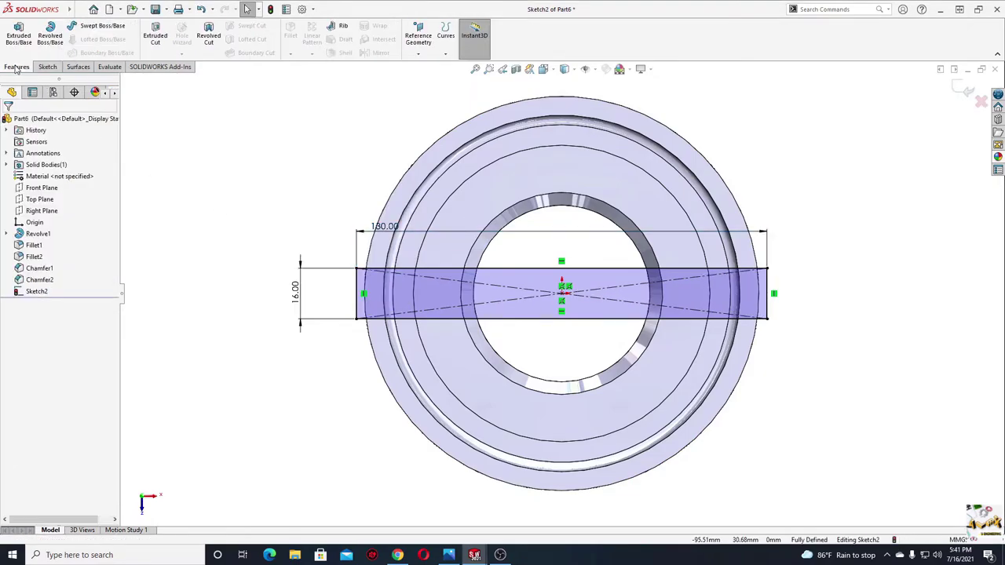
left_click(156, 35)
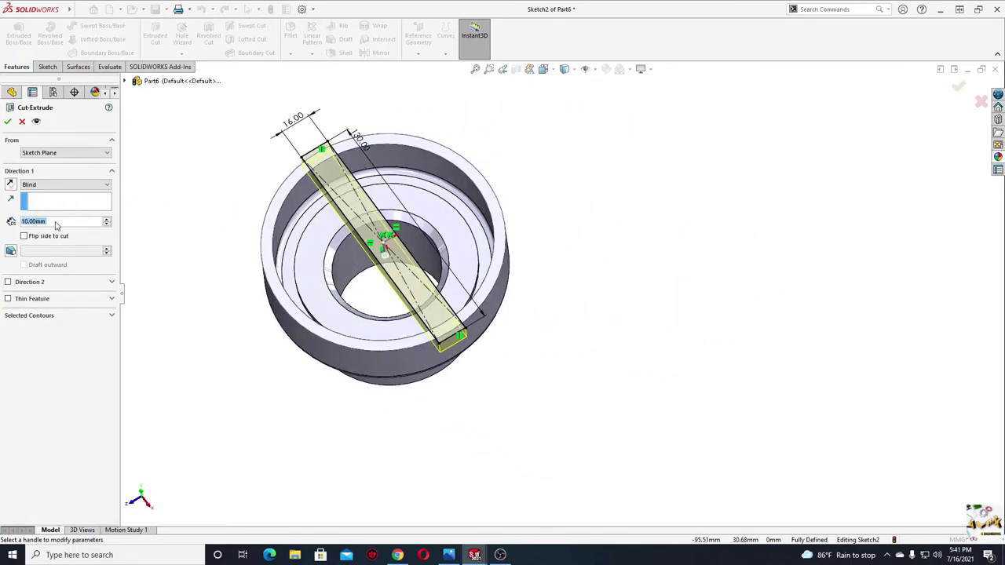
type("14")
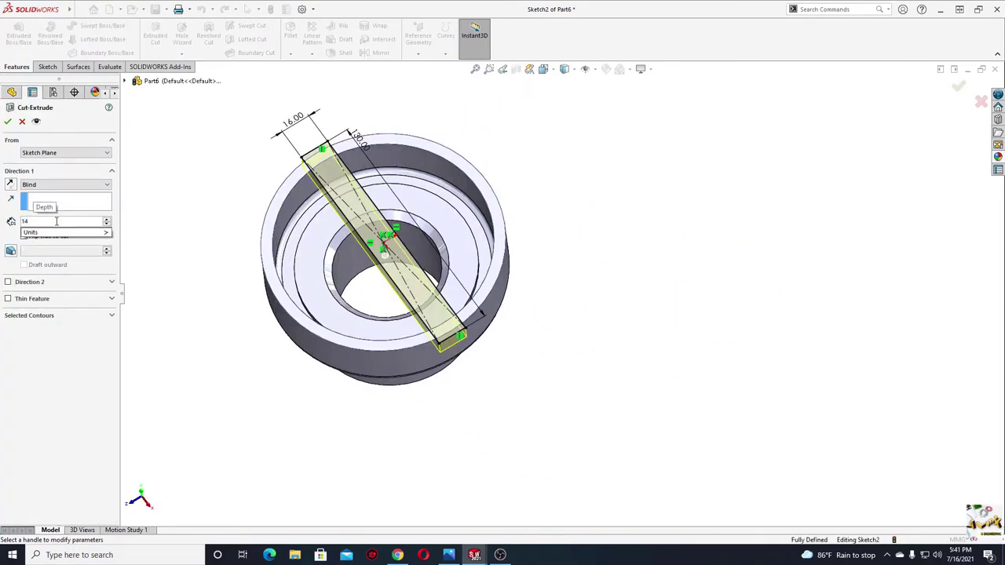
key("Return")
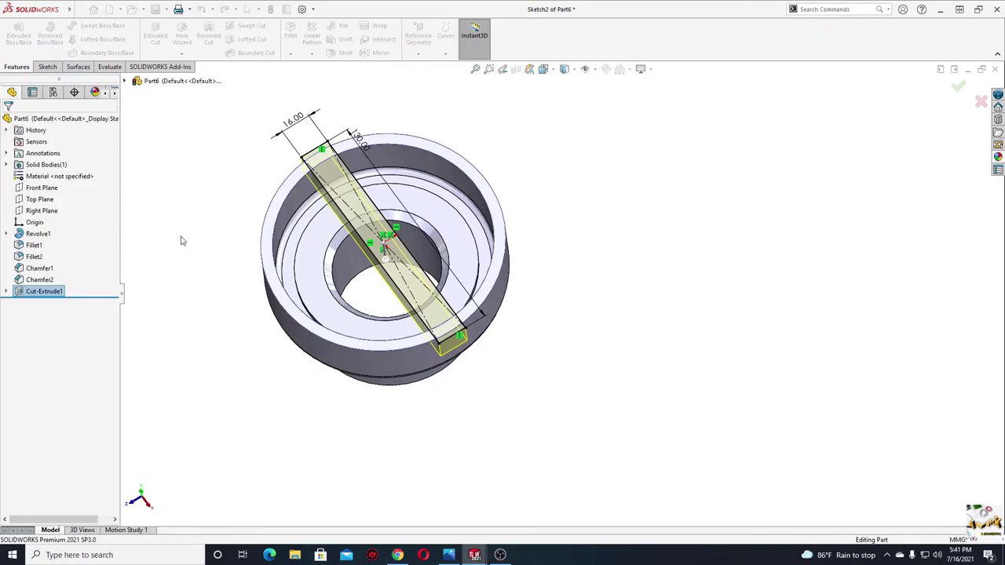
mouse_move(259, 314)
middle_mouse_down()
mouse_move(318, 365)
mouse_move(355, 322)
mouse_move(312, 164)
mouse_move(375, 426)
mouse_move(331, 376)
mouse_move(372, 383)
middle_mouse_up()
View Safety valve Ass.jpg in Photos, zoomed in on the parts list
left_click(448, 555)
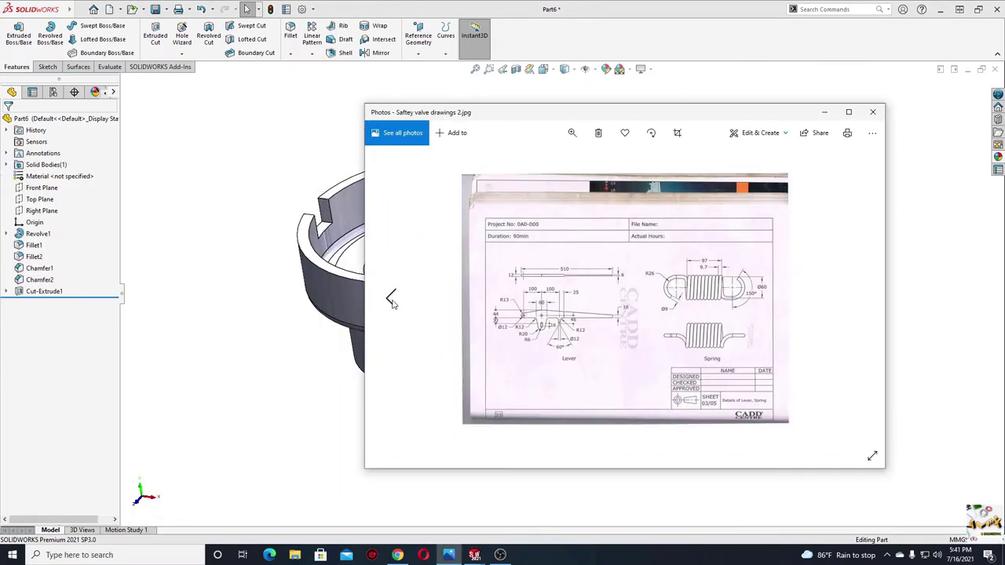
left_click(388, 300)
scroll(674, 281, "up", 3)
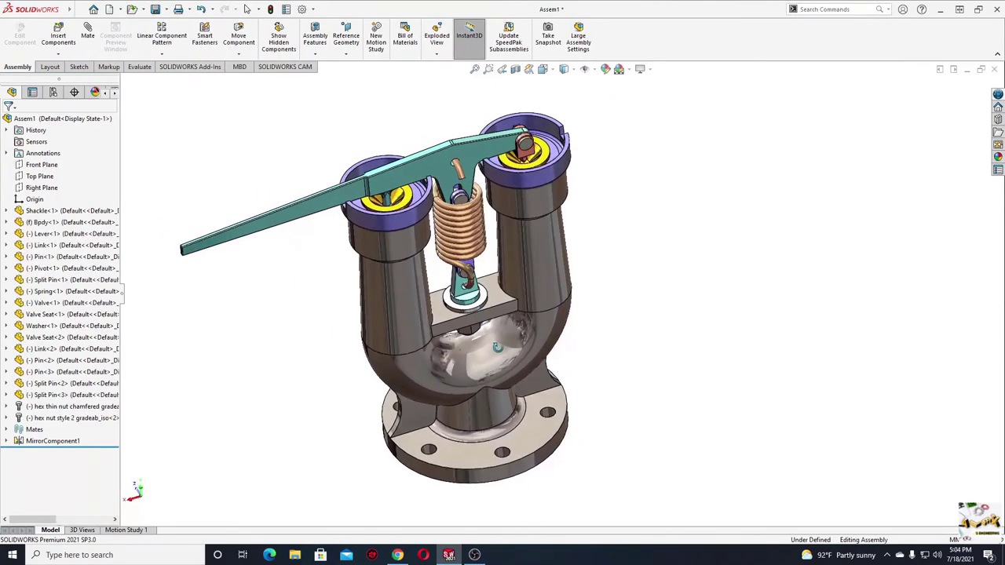
Create a new empty assembly document with the Plain White scene applied
mouse_move(496, 385)
middle_mouse_down()
mouse_move(496, 339)
mouse_move(238, 241)
middle_mouse_up()
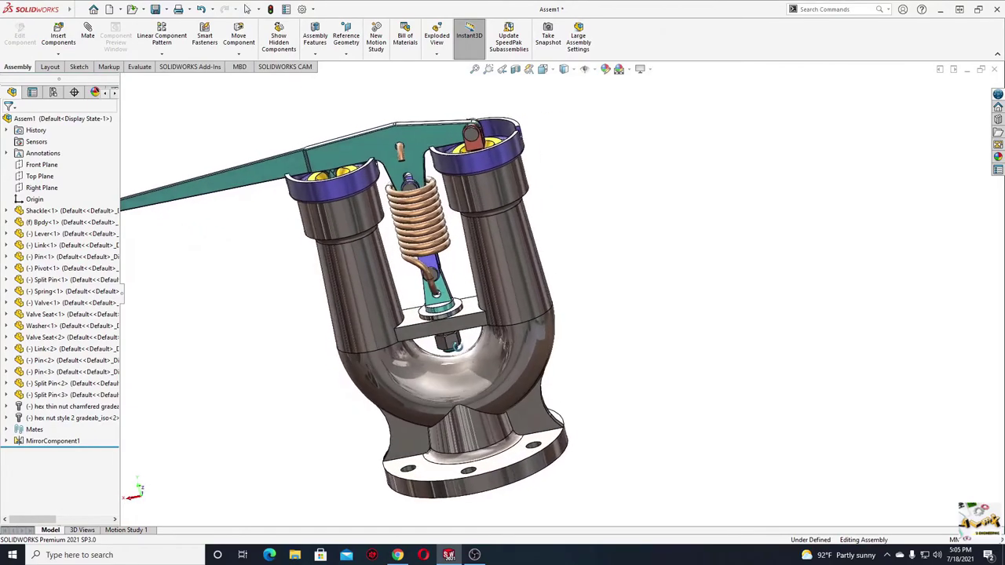
left_click(109, 9)
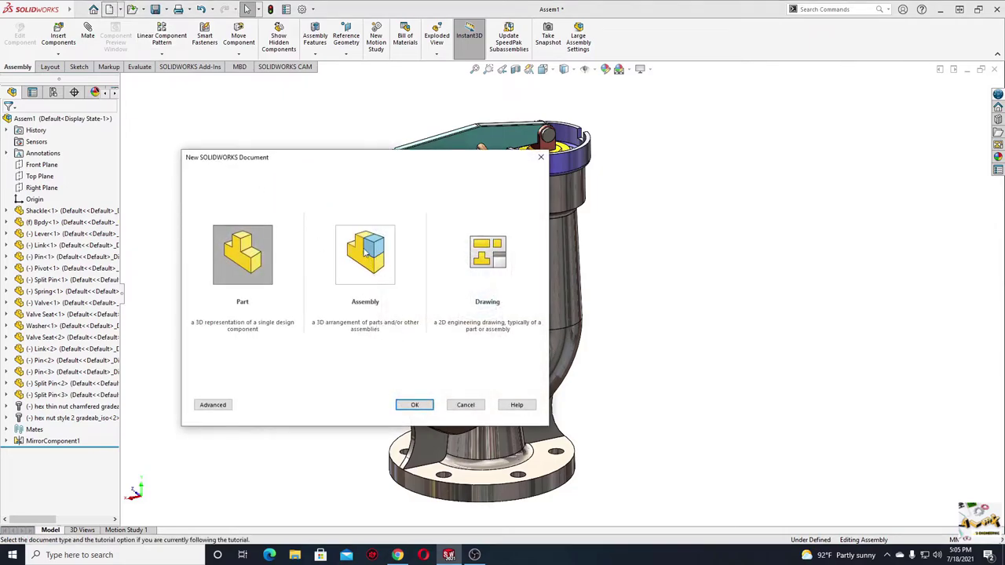
left_click(365, 250)
left_click(407, 407)
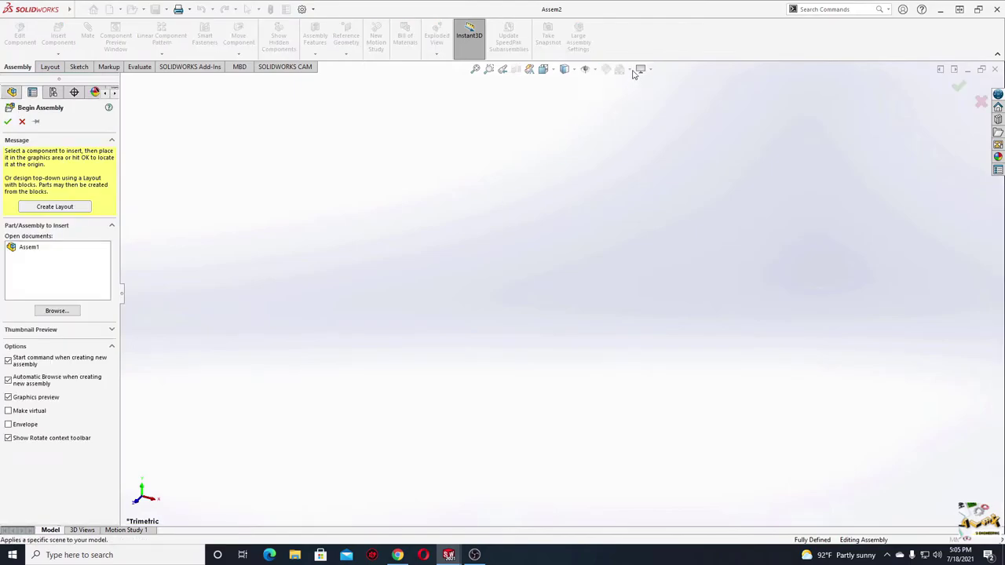
left_click(22, 121)
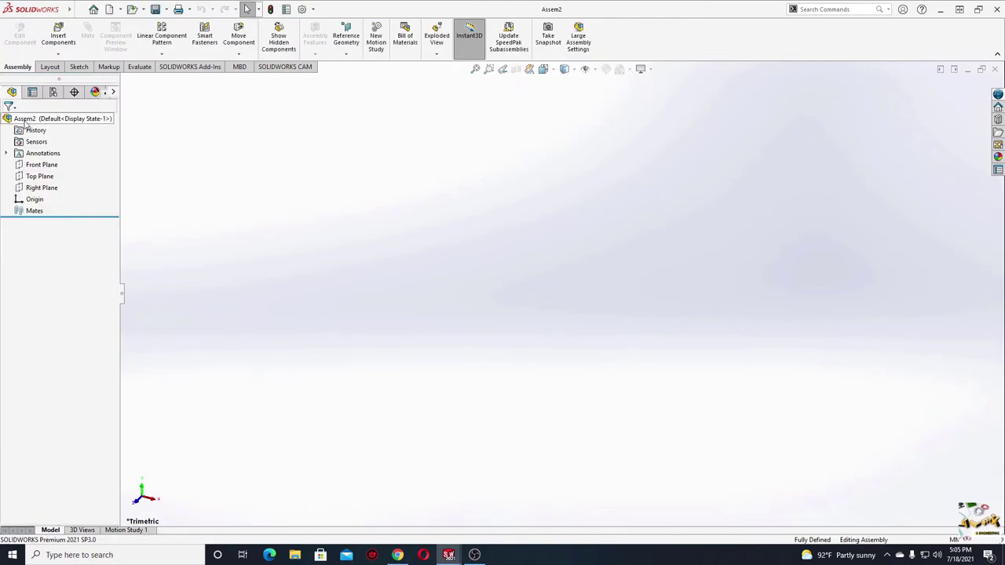
left_click(626, 69)
left_click(636, 95)
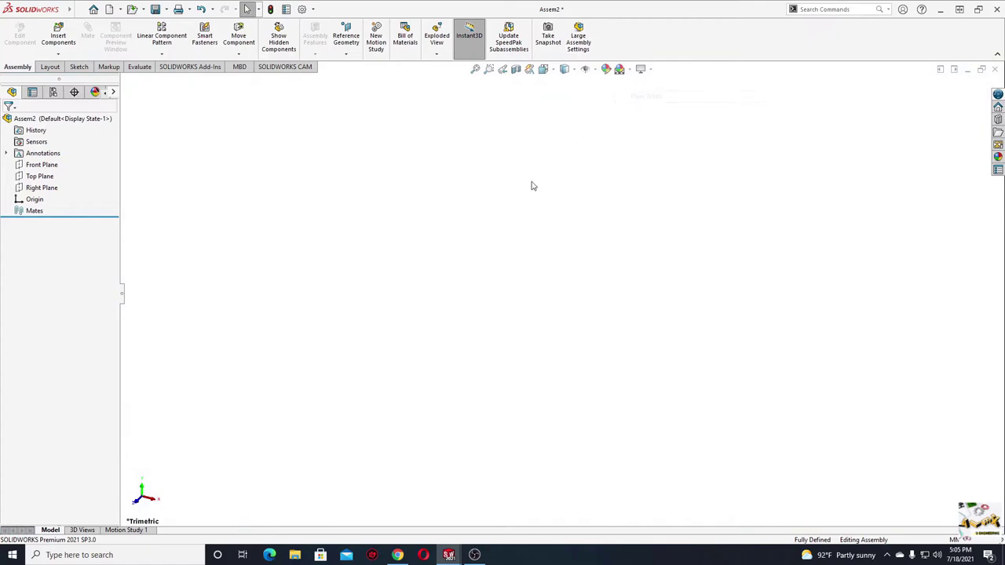
left_click(58, 35)
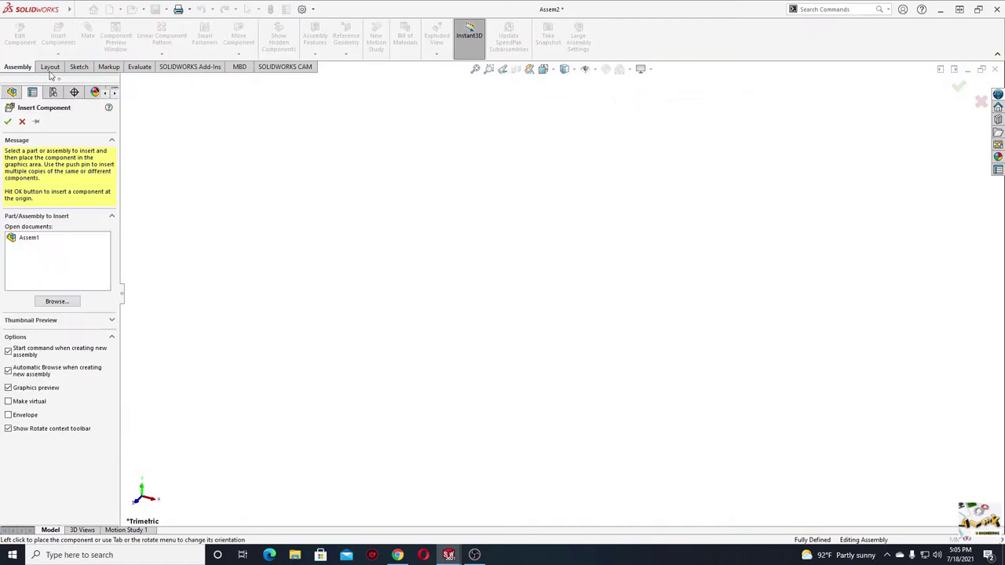
Multi-select all the valve part files, Bpdy through Washer, for insertion
left_click(59, 303)
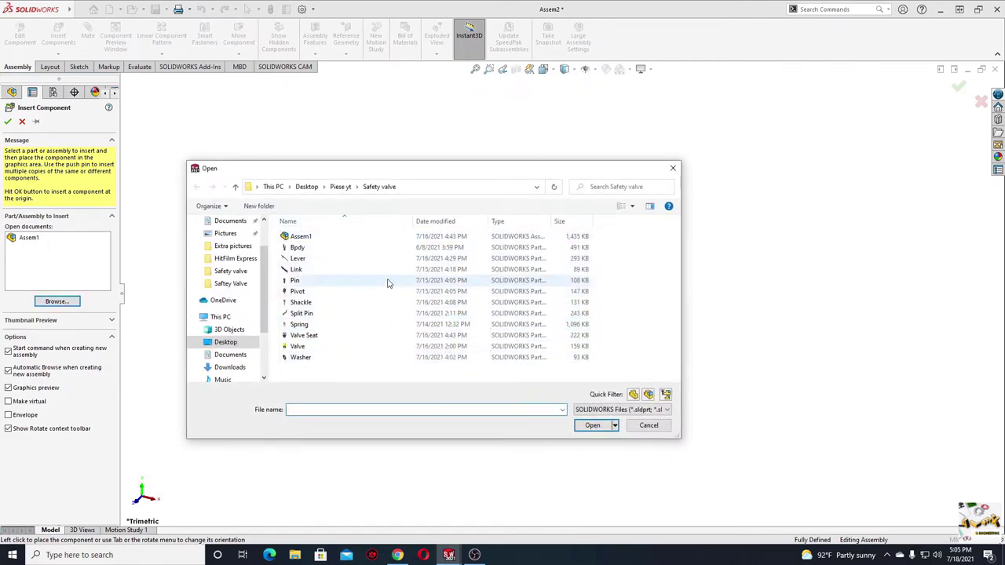
mouse_move(353, 250)
left_mouse_down()
mouse_move(311, 305)
mouse_move(320, 341)
left_mouse_up()
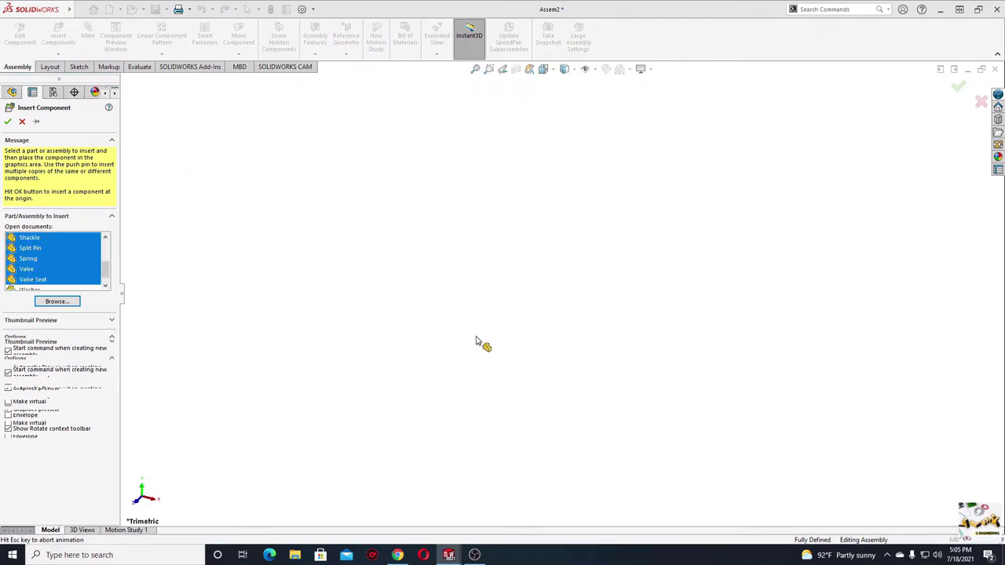
scroll(597, 279, "up", 1)
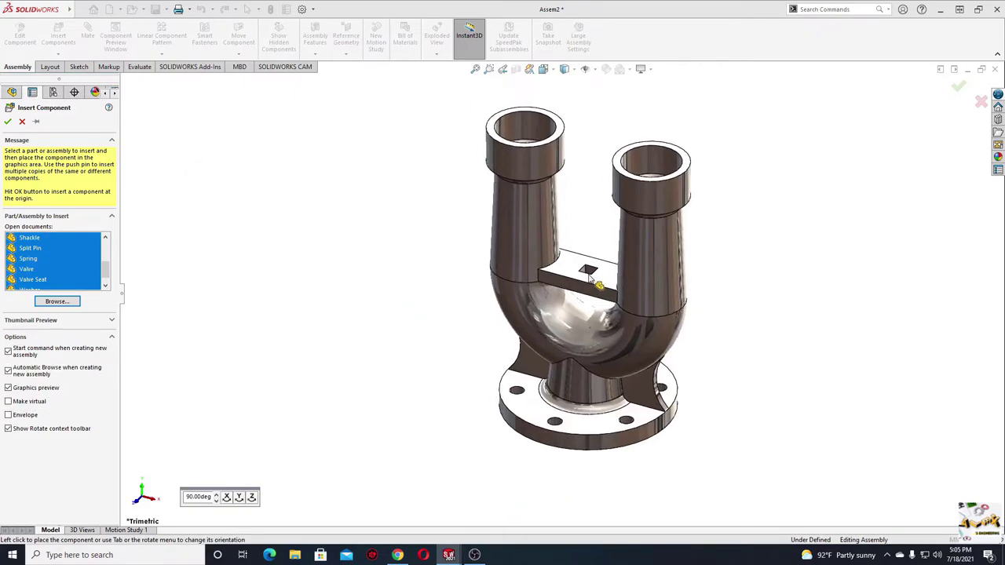
Drop the Shackle, Lever, Link, Pin, Pivot, Spring, Valve, Valve Seat and Washer around the body
left_click(597, 279)
scroll(422, 281, "up", 2)
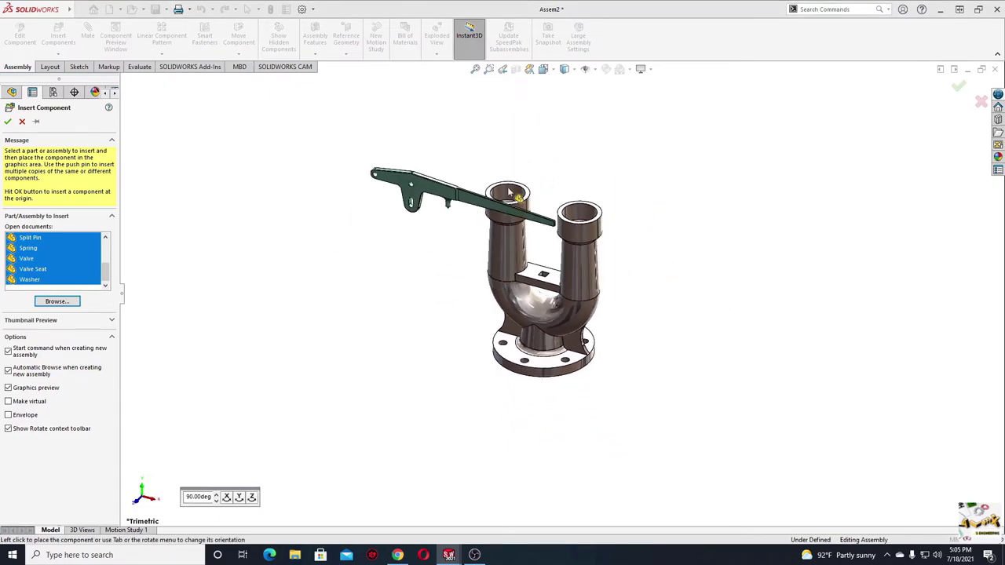
left_click(557, 177)
left_click(437, 207)
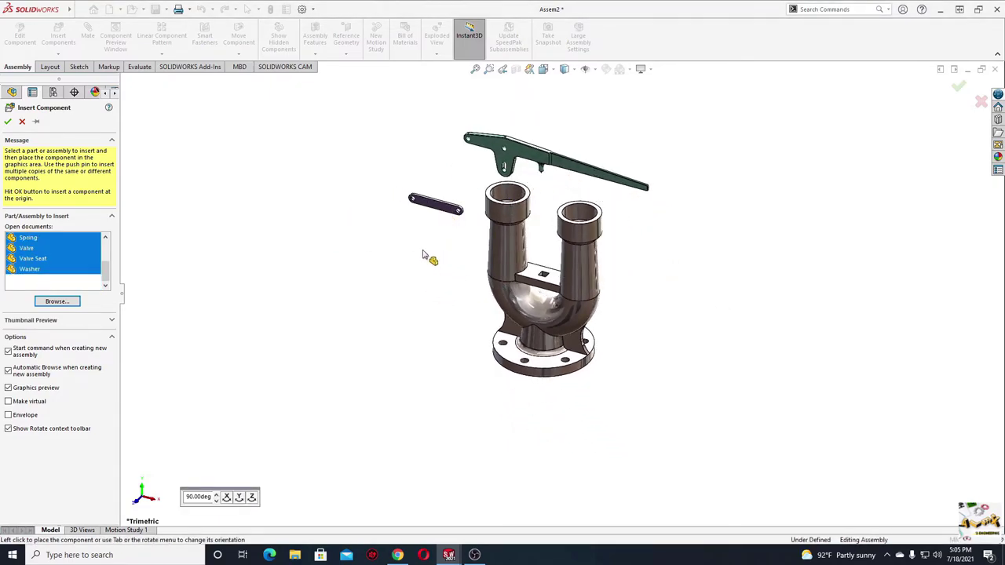
left_click(417, 271)
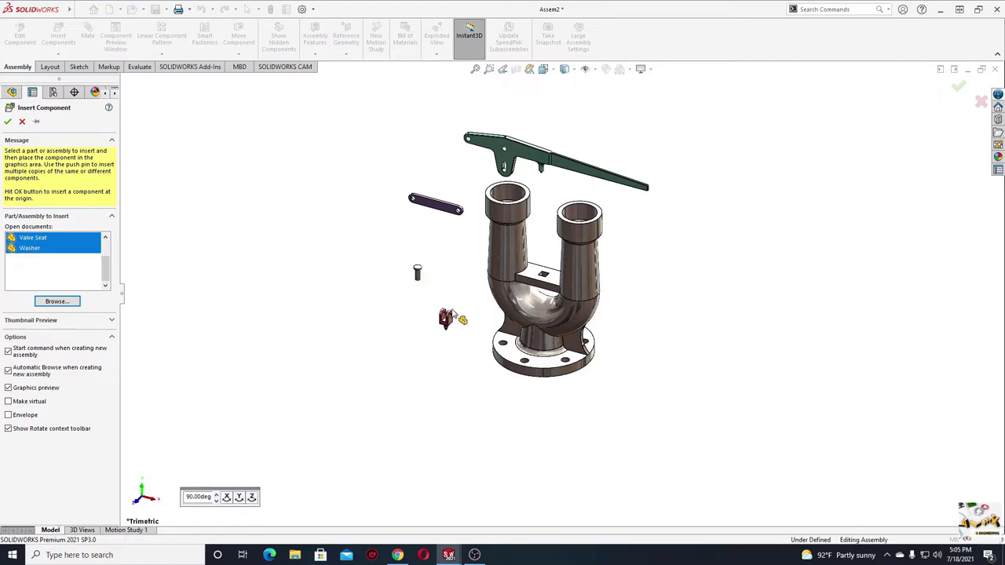
left_click(385, 283)
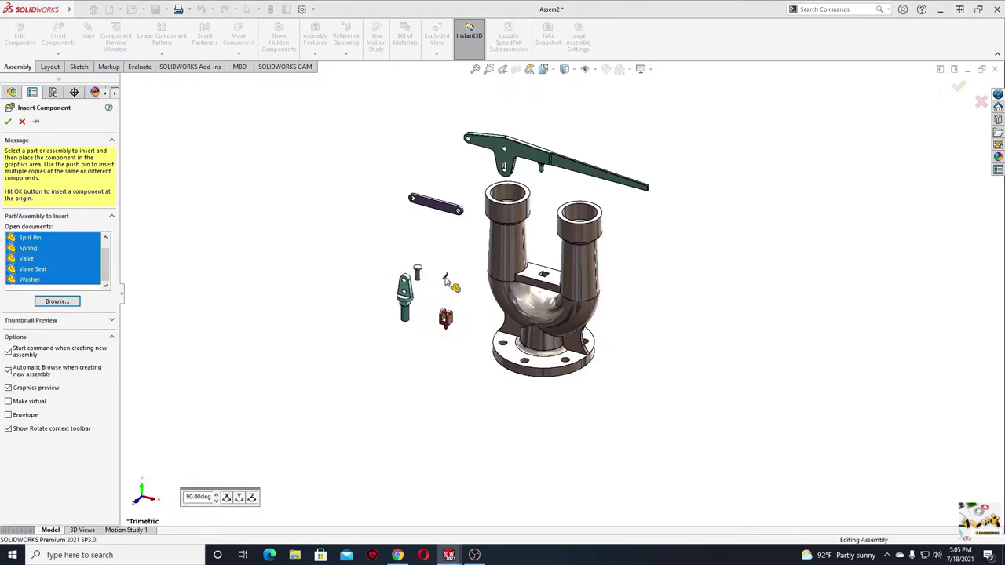
left_click(442, 304)
left_click(456, 336)
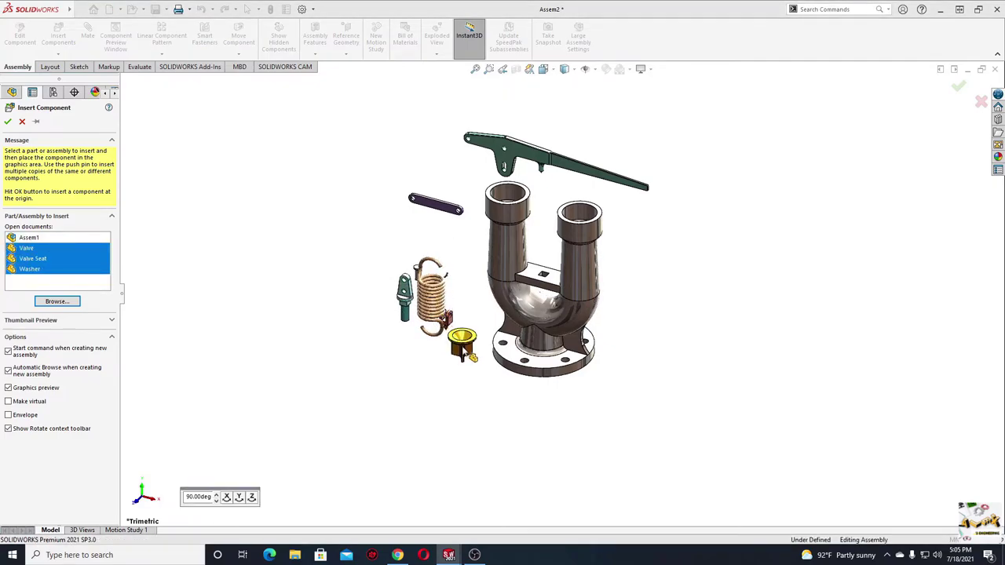
left_click(432, 385)
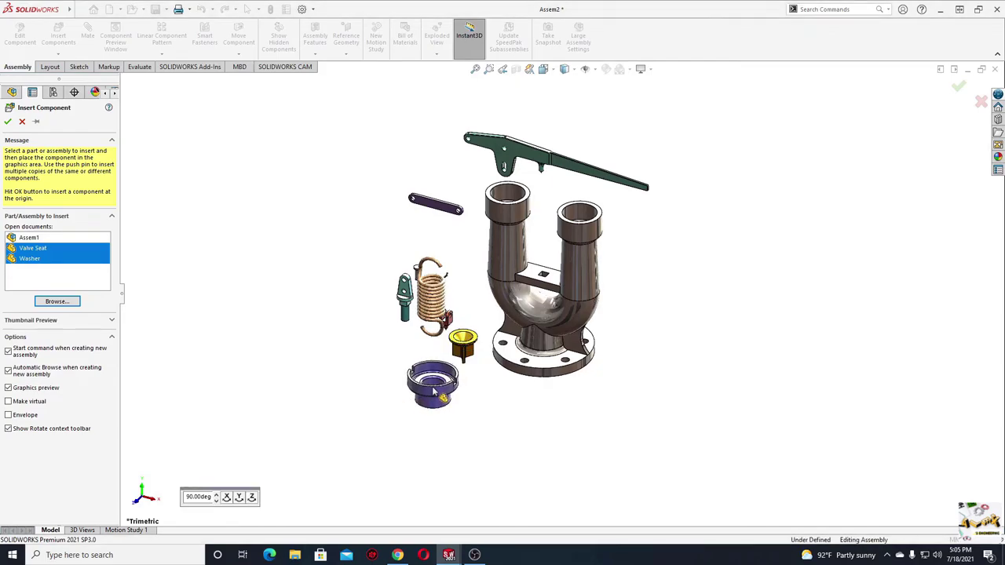
left_click(480, 400)
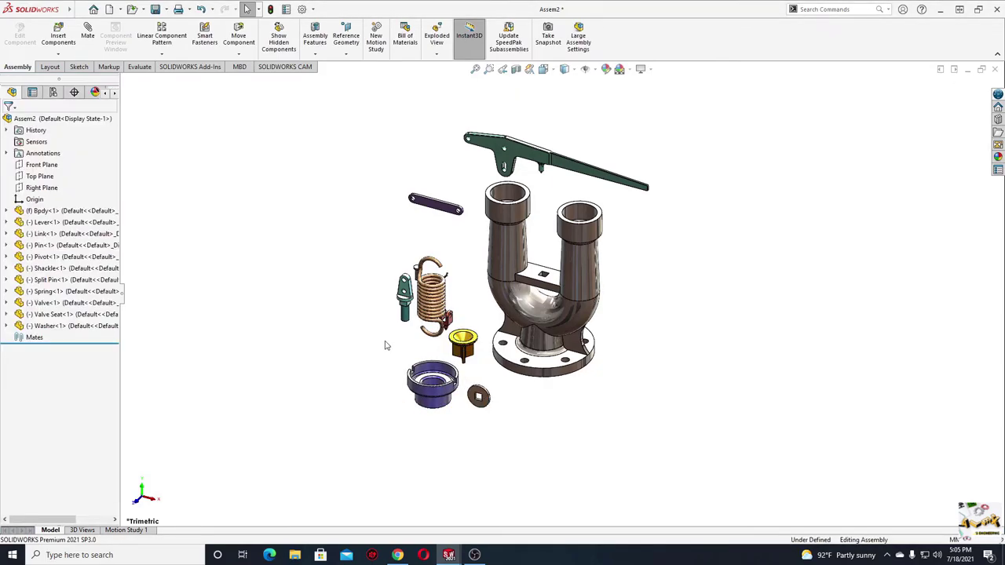
Mate the valve seat concentric with the left pipe's inner bore
mouse_move(440, 339)
middle_mouse_down()
mouse_move(461, 332)
mouse_move(484, 304)
middle_mouse_up()
scroll(485, 304, "down", 2)
scroll(484, 304, "down", 2)
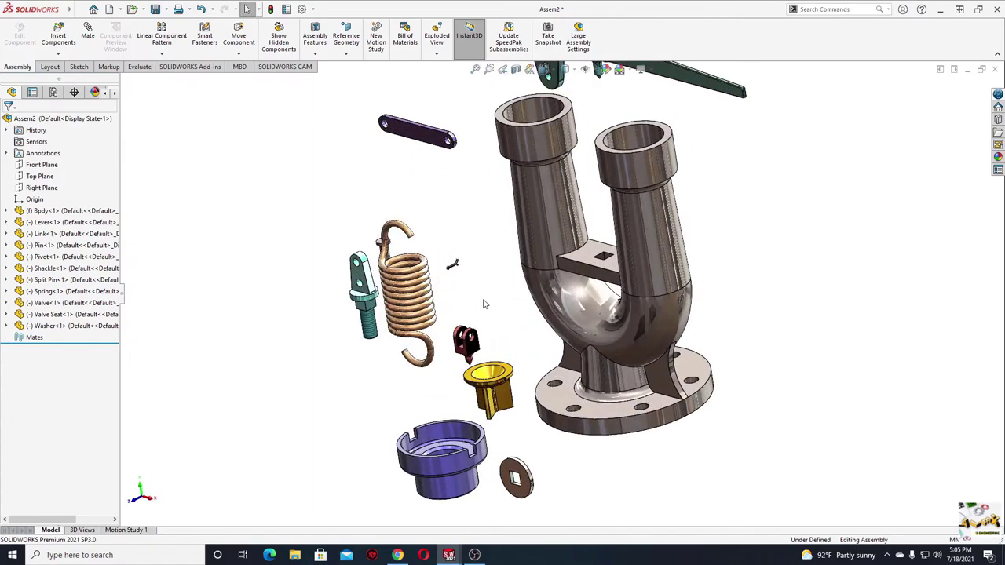
scroll(484, 304, "down", 3)
scroll(445, 259, "up", 1)
scroll(452, 275, "up", 1)
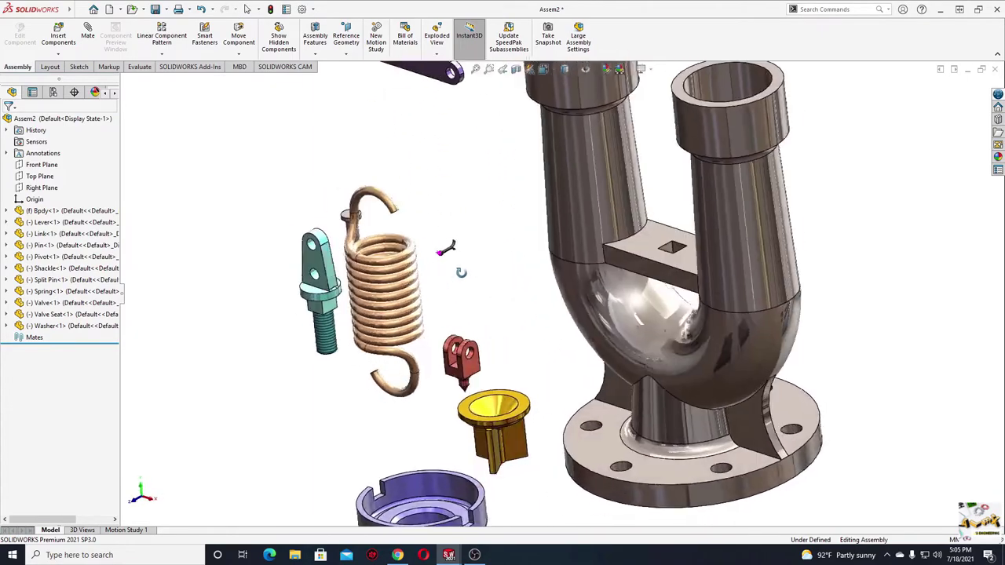
scroll(459, 298, "up", 2)
scroll(464, 318, "up", 1)
middle_click_drag(464, 318, 487, 389)
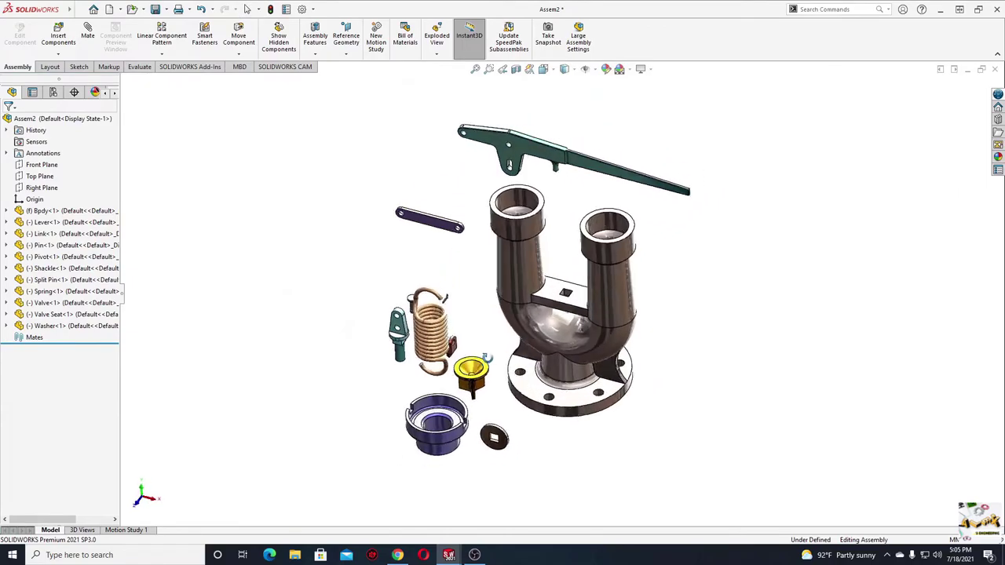
scroll(485, 390, "down", 3)
scroll(416, 416, "up", 1)
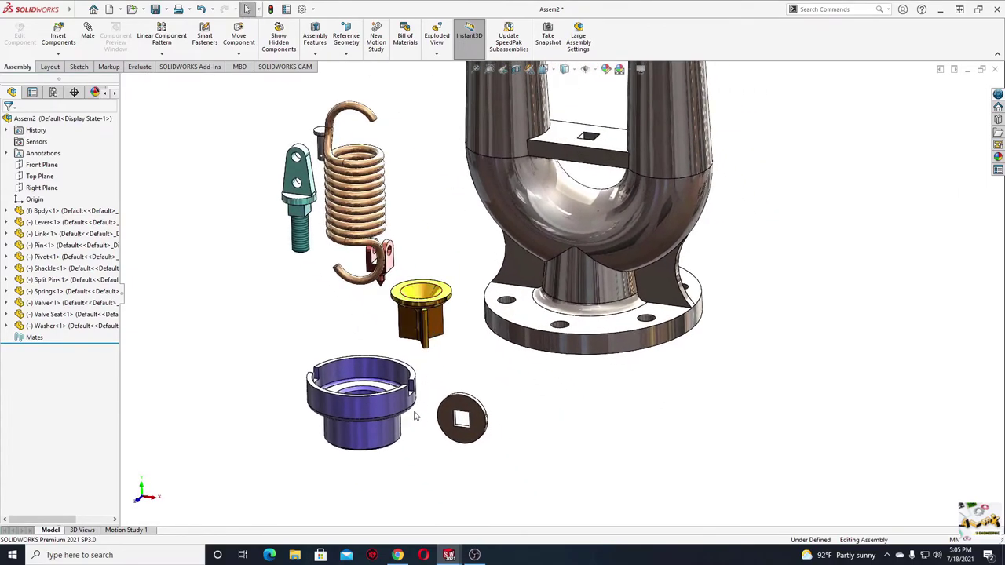
left_click(365, 437)
scroll(388, 369, "up", 1)
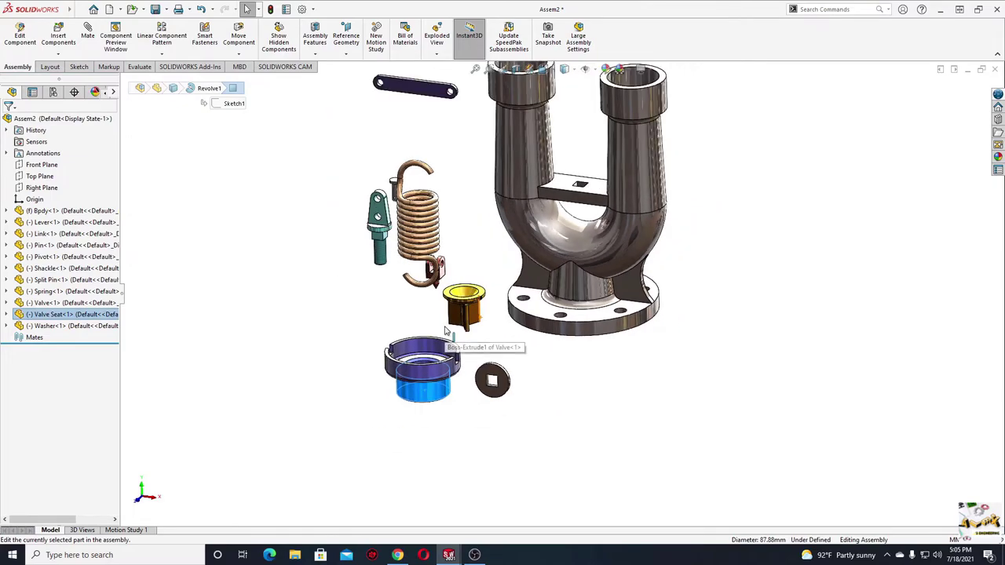
scroll(388, 369, "up", 1)
scroll(388, 369, "down", 1)
scroll(483, 245, "down", 2)
scroll(483, 245, "up", 2)
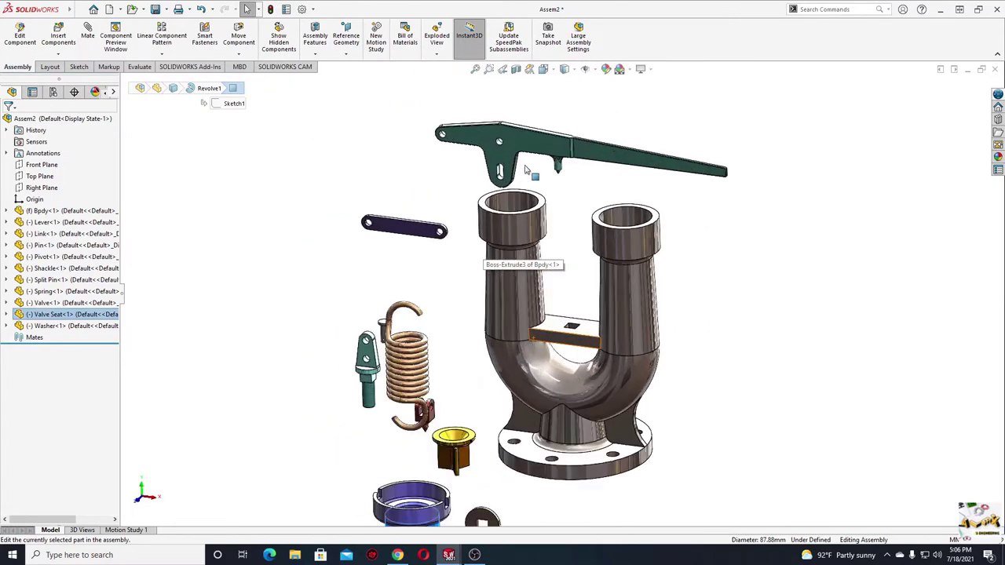
scroll(533, 226, "down", 4)
left_click(491, 237, "ctrl")
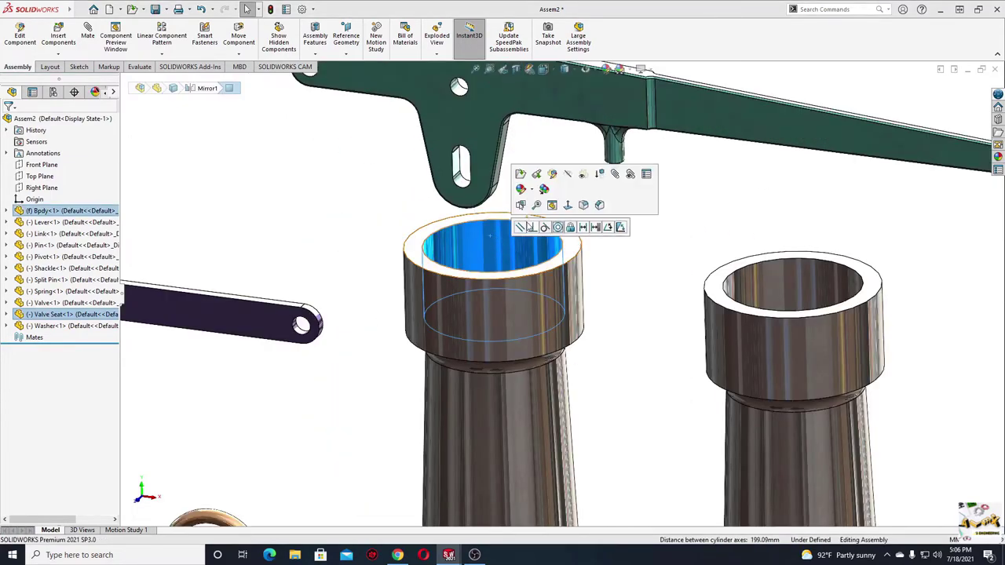
left_click(560, 228)
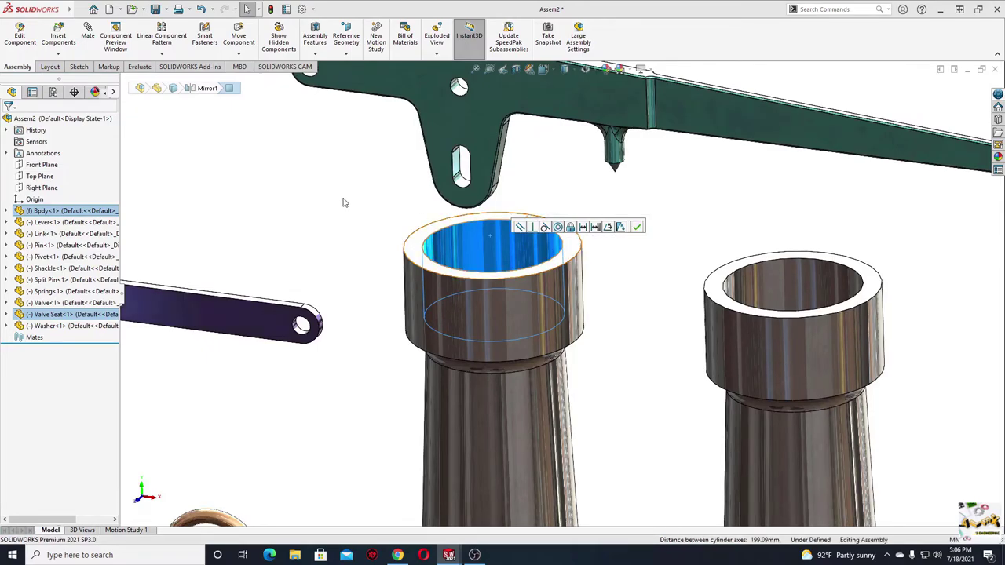
Seat the valve seat flush on the left pipe's top rim with a coincident mate
scroll(444, 290, "up", 3)
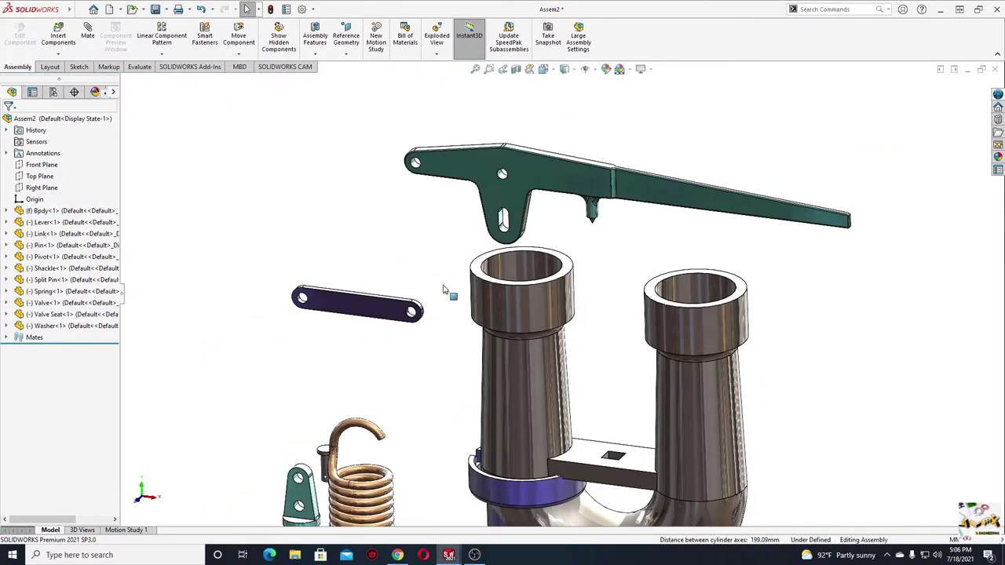
left_click(477, 268)
scroll(502, 314, "down", 1)
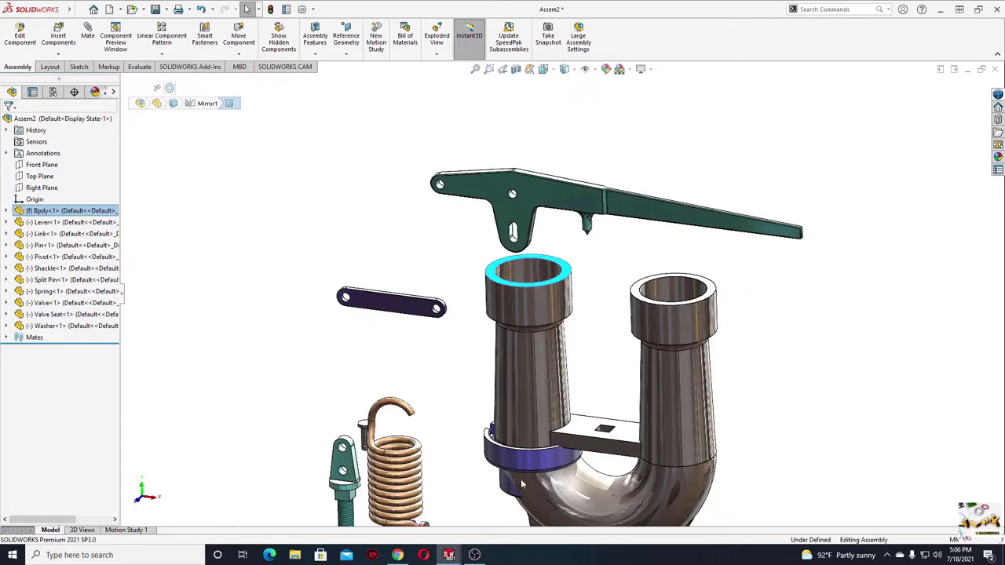
scroll(518, 322, "down", 2)
scroll(530, 331, "down", 2)
middle_click_drag(530, 331, 511, 438)
left_click(510, 438)
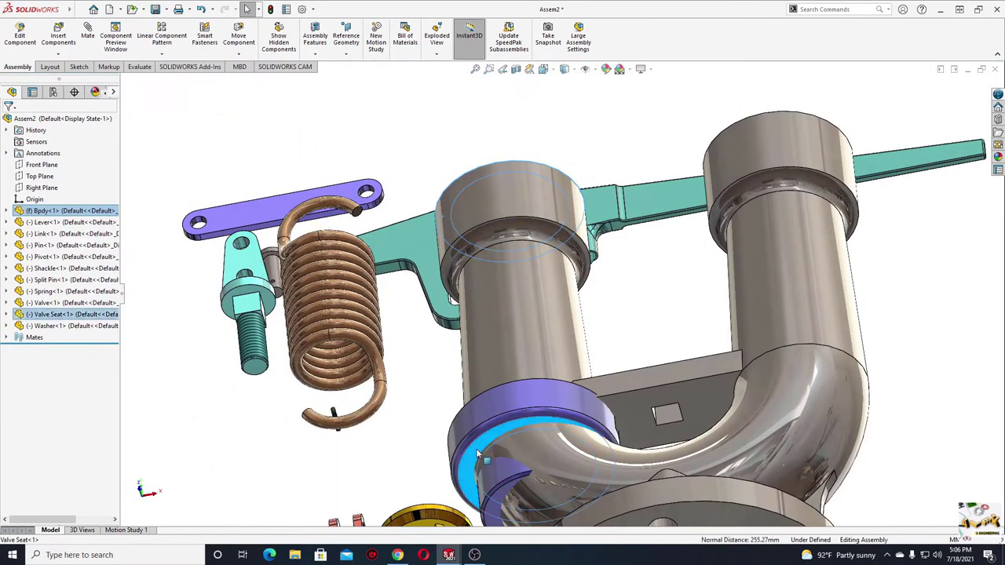
left_click(506, 441)
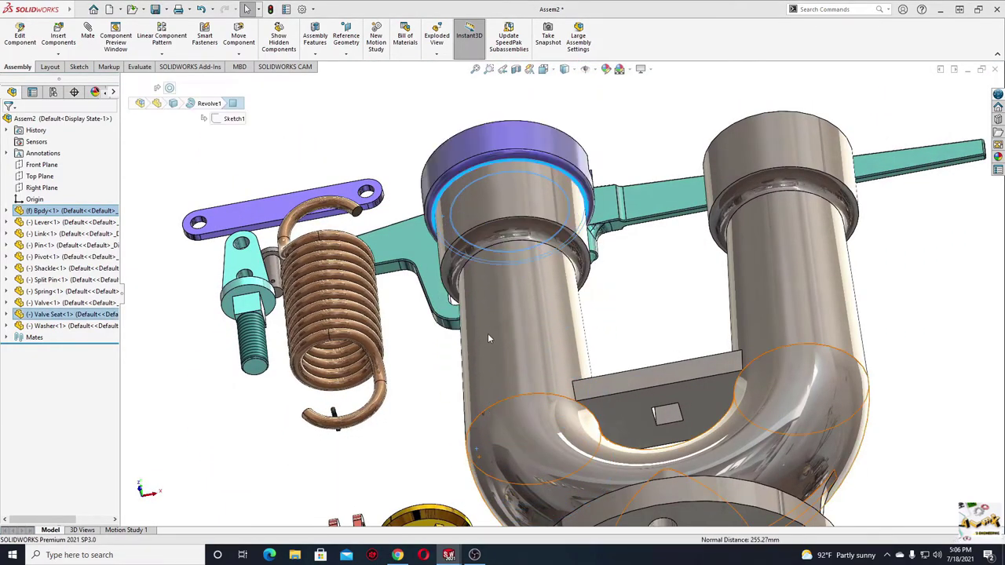
Add a second valve seat copy and make it concentric with the right pipe's bore
mouse_move(501, 334)
middle_mouse_down()
mouse_move(675, 362)
mouse_move(484, 328)
middle_mouse_up()
scroll(550, 345, "up", 3)
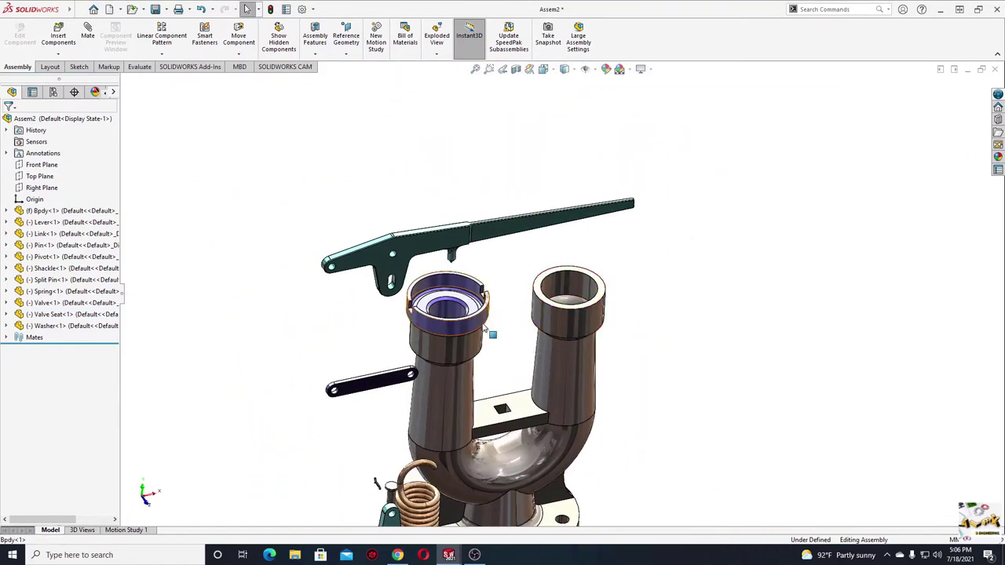
left_click_drag(469, 328, 682, 292, "ctrl")
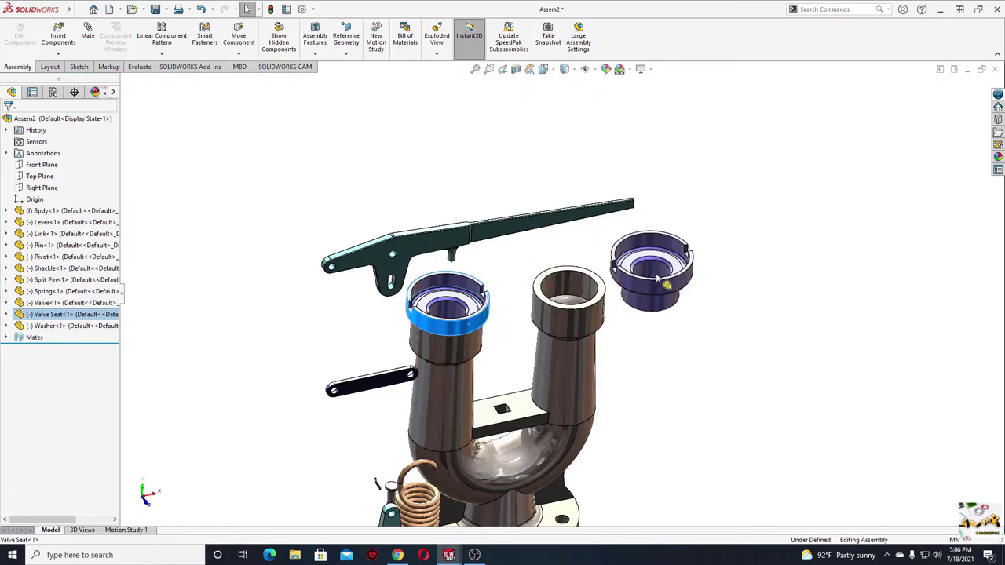
left_click(642, 346)
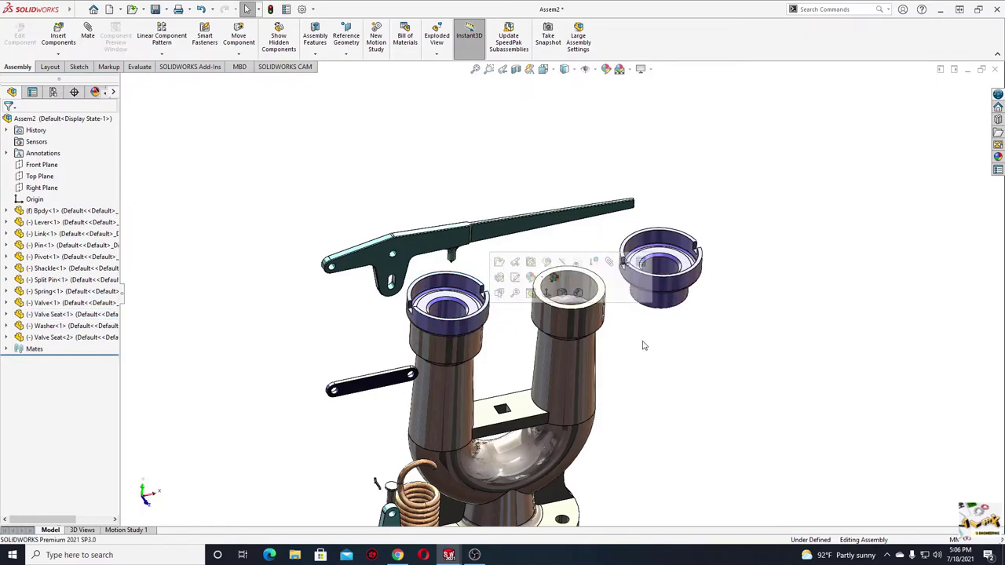
scroll(642, 345, "down", 3)
scroll(621, 276, "down", 2)
left_click(599, 278)
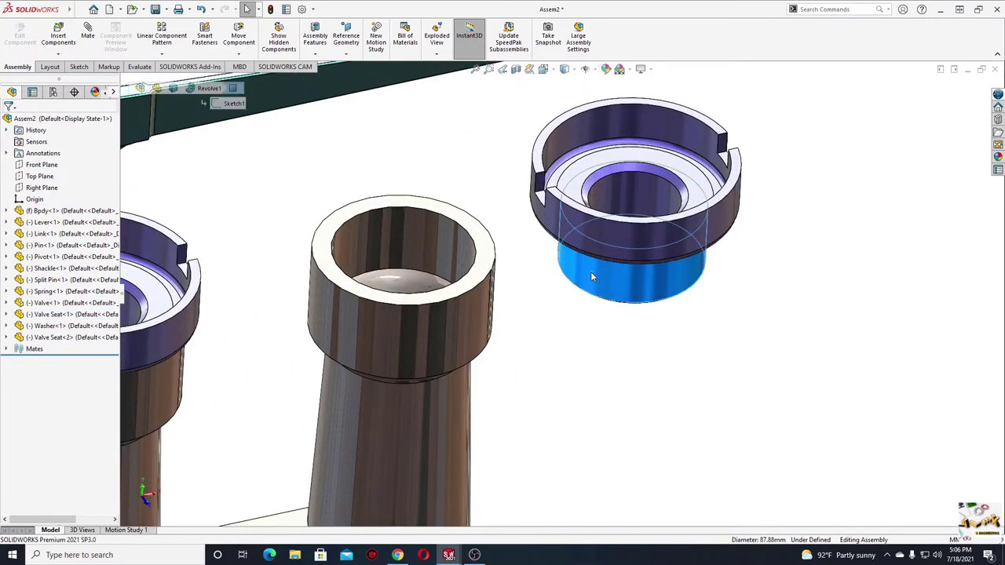
left_click(441, 244, "ctrl")
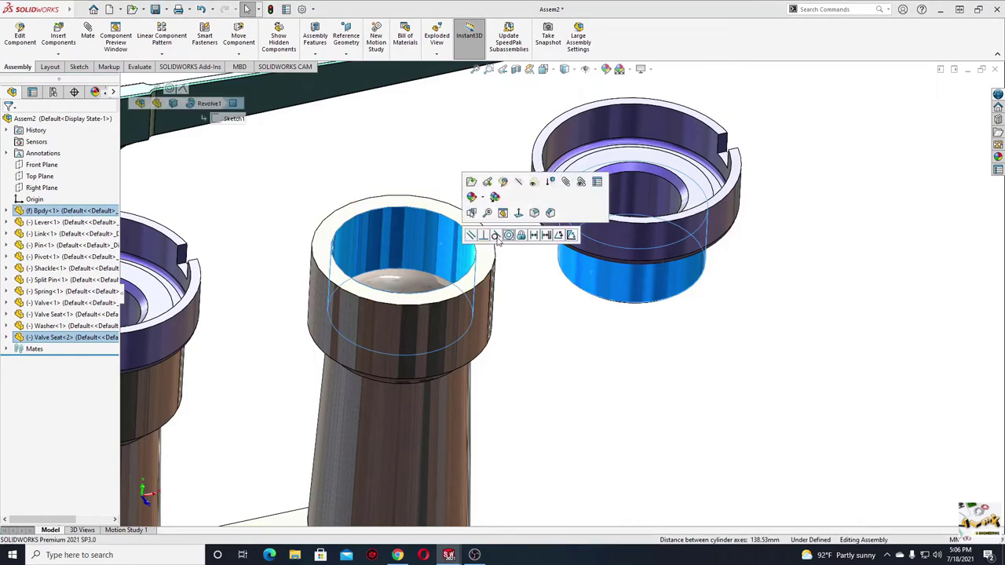
left_click(508, 235)
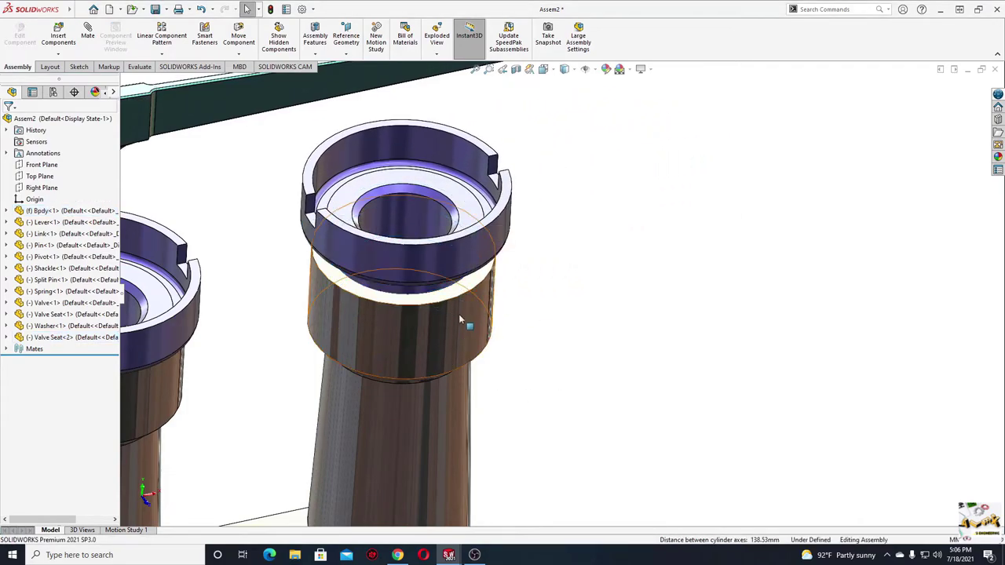
Mate the second valve seat coincident on the right pipe's top face
left_click(451, 299)
middle_click_drag(428, 381, 338, 318)
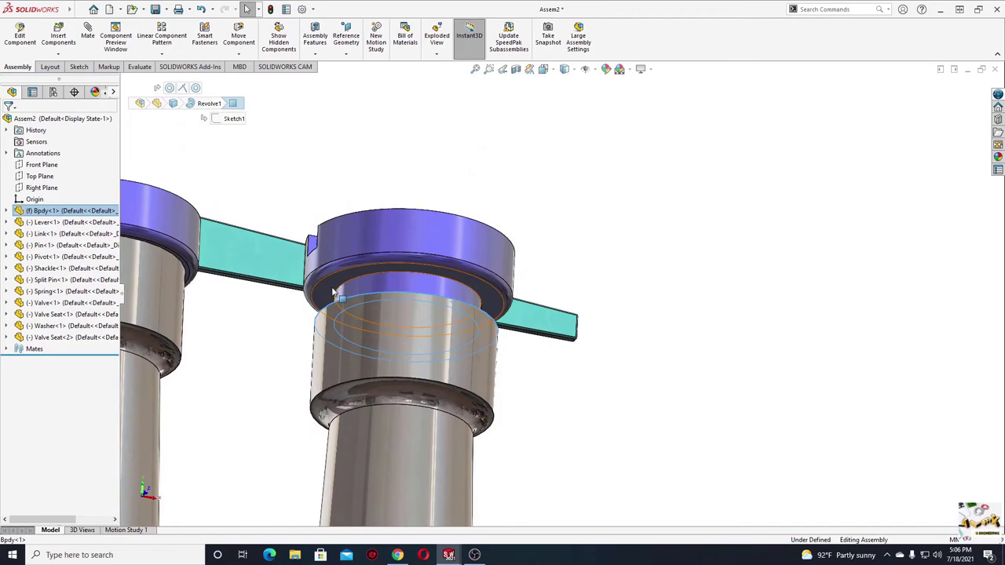
left_click(334, 312, "ctrl")
left_click(366, 276)
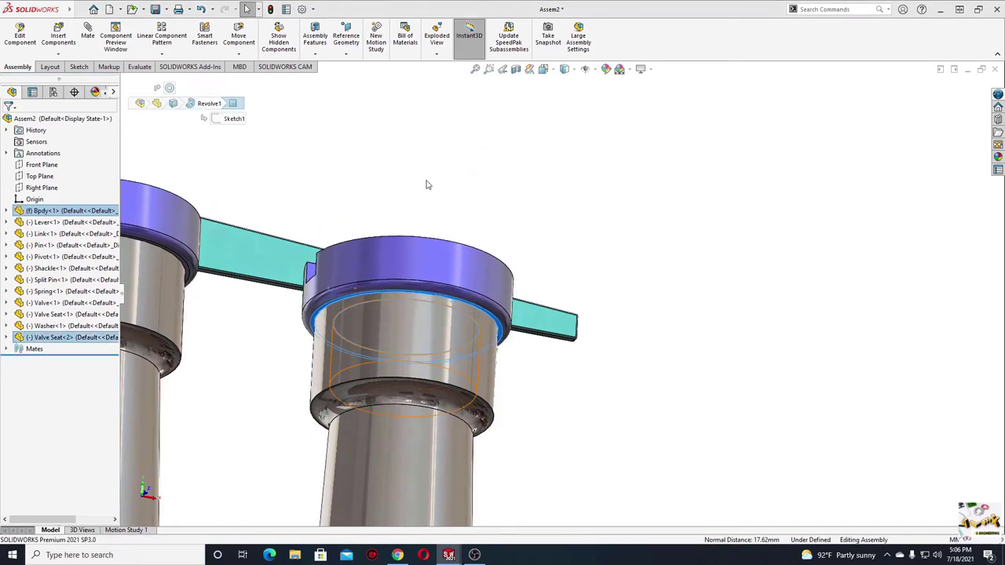
scroll(349, 162, "up", 5)
mouse_move(348, 162)
middle_mouse_down()
mouse_move(330, 434)
mouse_move(326, 361)
mouse_move(443, 329)
middle_mouse_up()
Align two flats of the shackle's hex with the walls of the plate's square hole
scroll(443, 330, "down", 3)
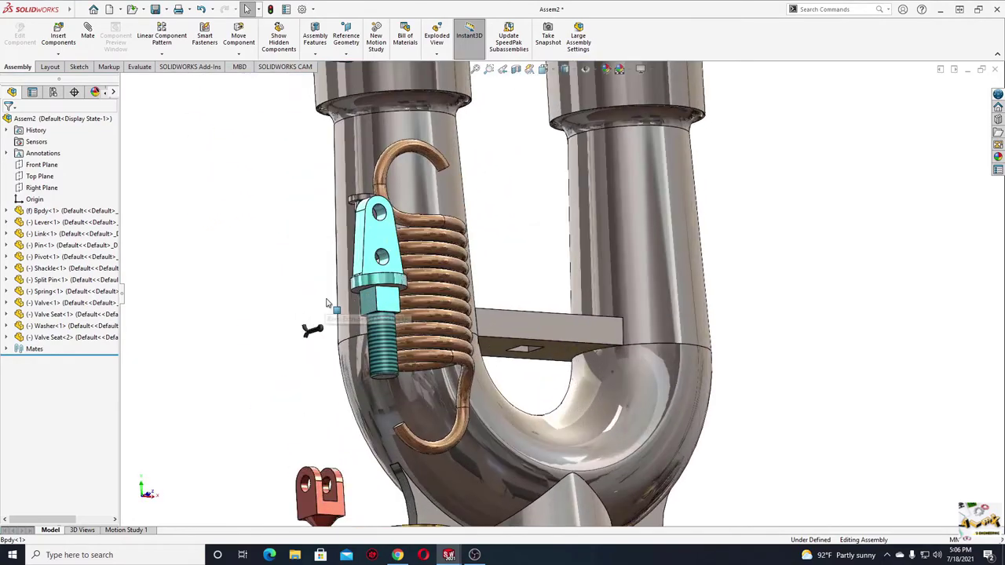
scroll(443, 330, "down", 3)
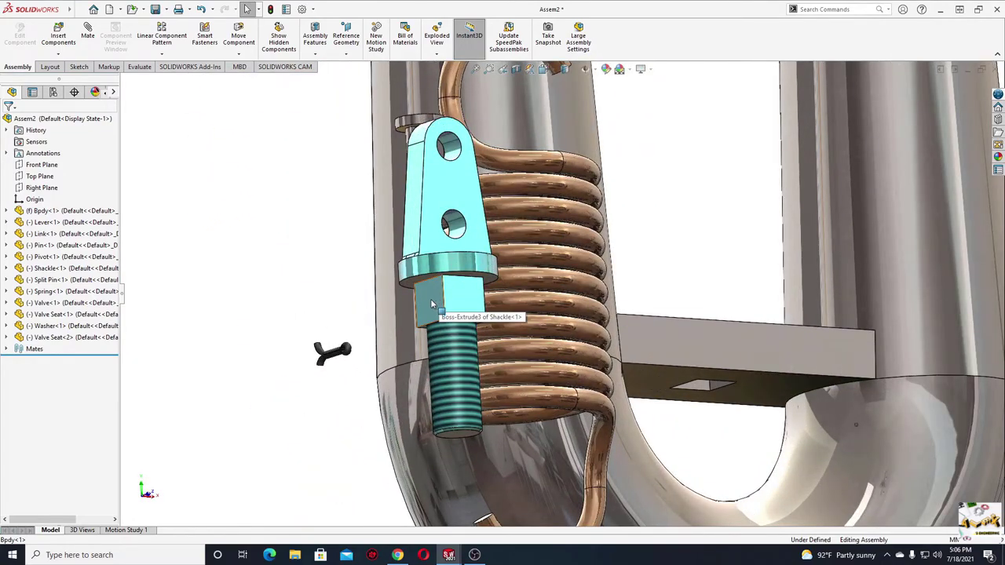
middle_click_drag(430, 298, 428, 303)
left_click(428, 306)
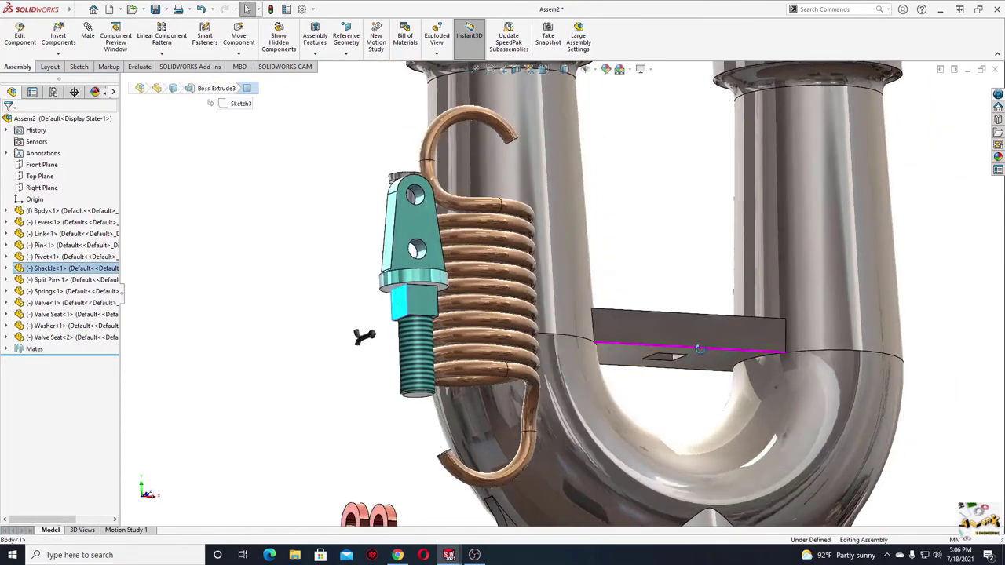
middle_click_drag(699, 349, 720, 364)
scroll(719, 363, "down", 3)
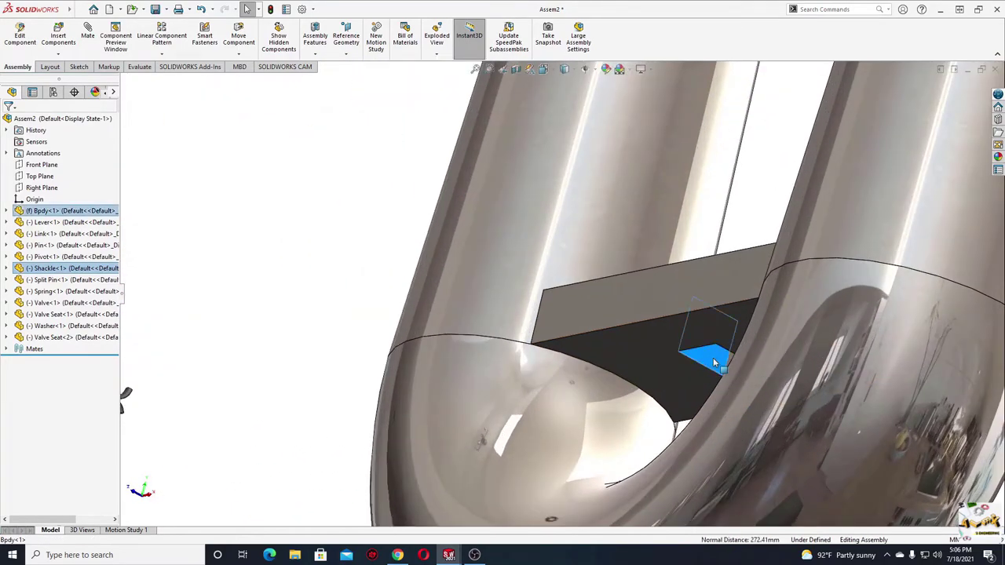
left_click(745, 351)
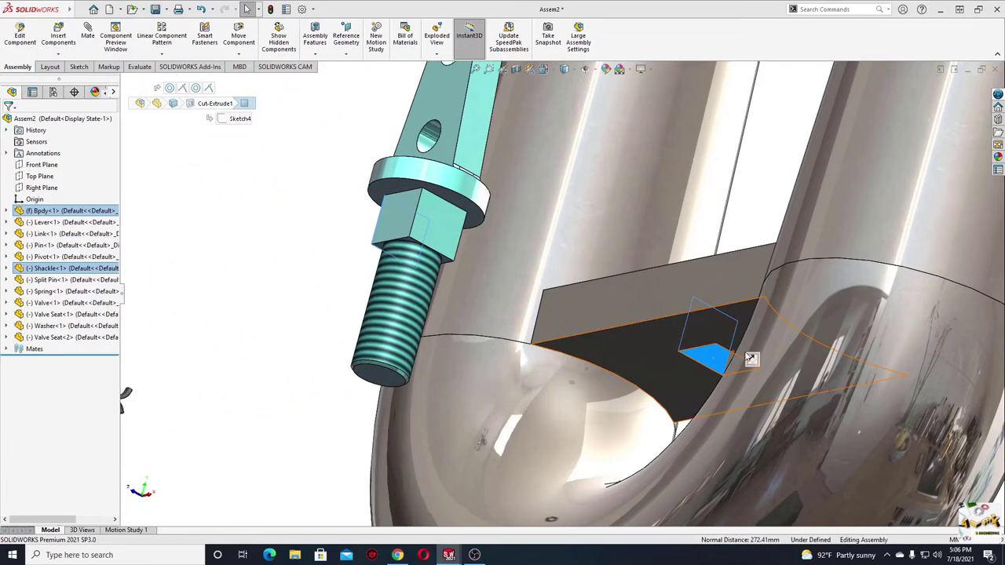
middle_click_drag(750, 359, 598, 392)
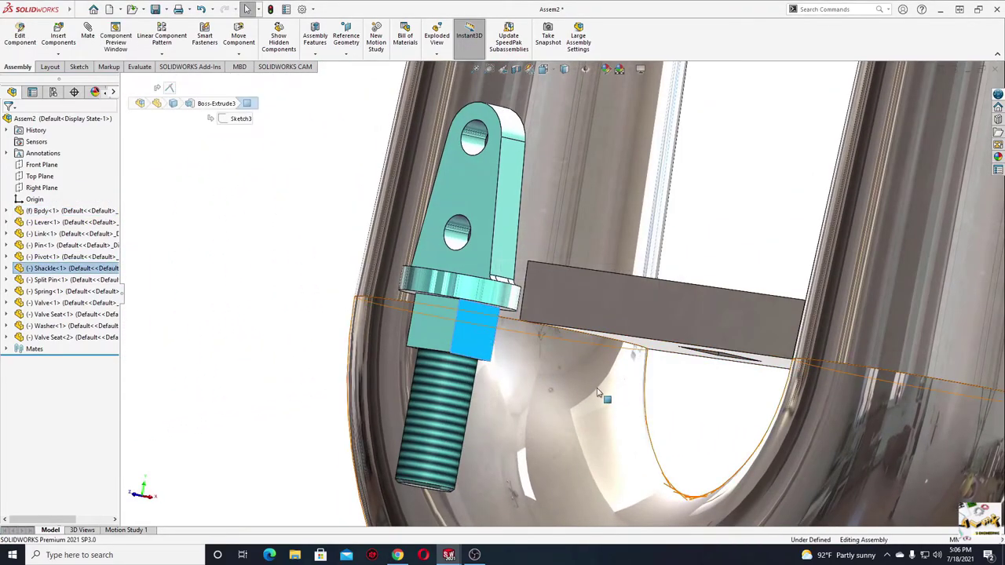
middle_click_drag(579, 378, 459, 384)
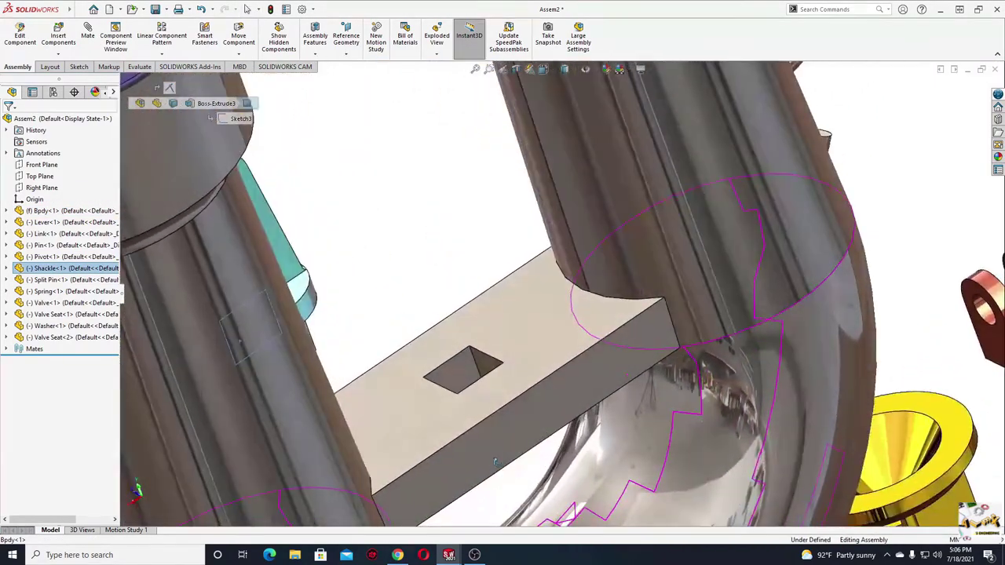
left_click(508, 372)
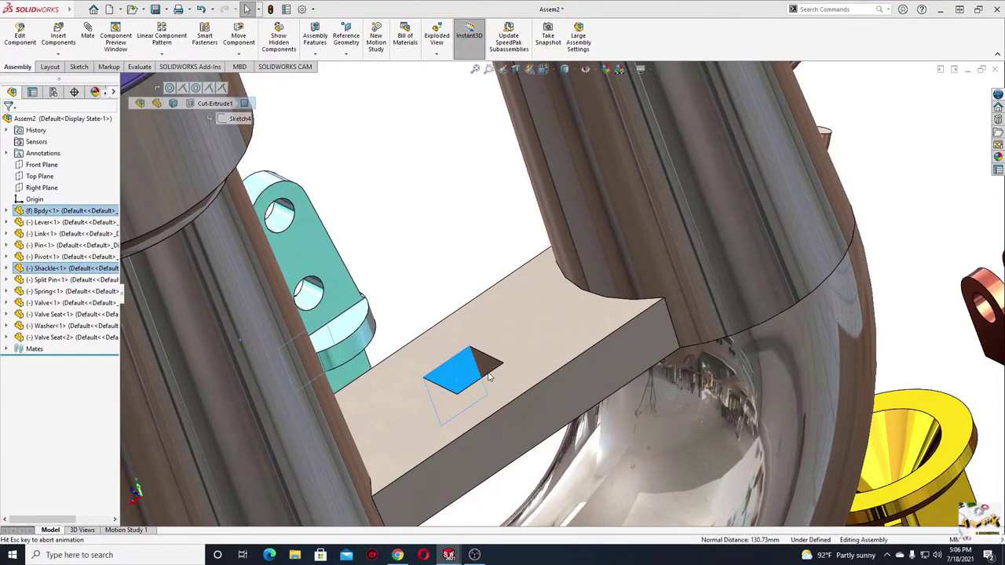
left_click(373, 254)
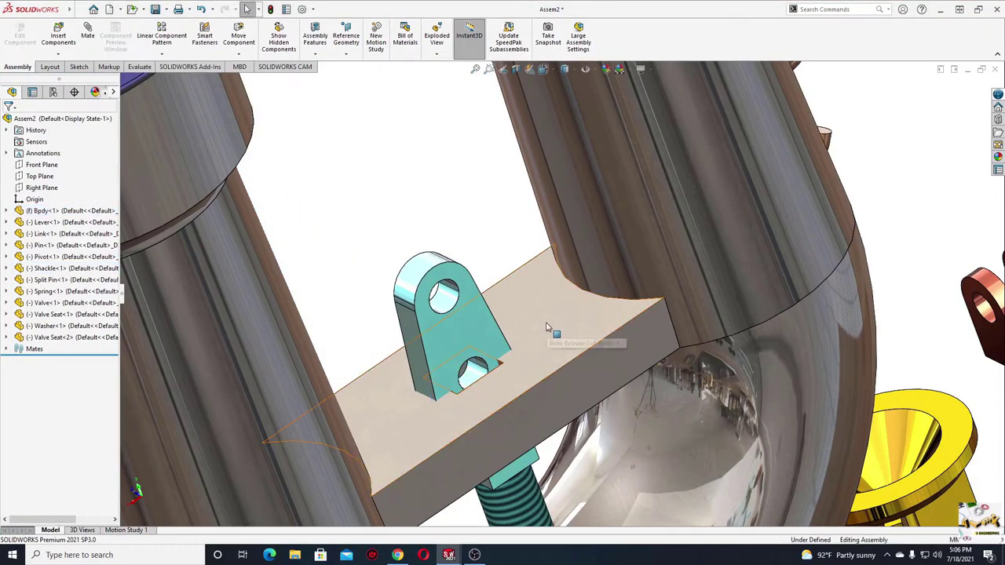
Make the shackle collar coincident with the cross plate's top face
left_click(548, 329)
mouse_move(548, 328)
middle_mouse_down()
mouse_move(416, 376)
mouse_move(312, 255)
mouse_move(571, 384)
middle_mouse_up()
left_click(416, 376)
scroll(313, 256, "up", 3)
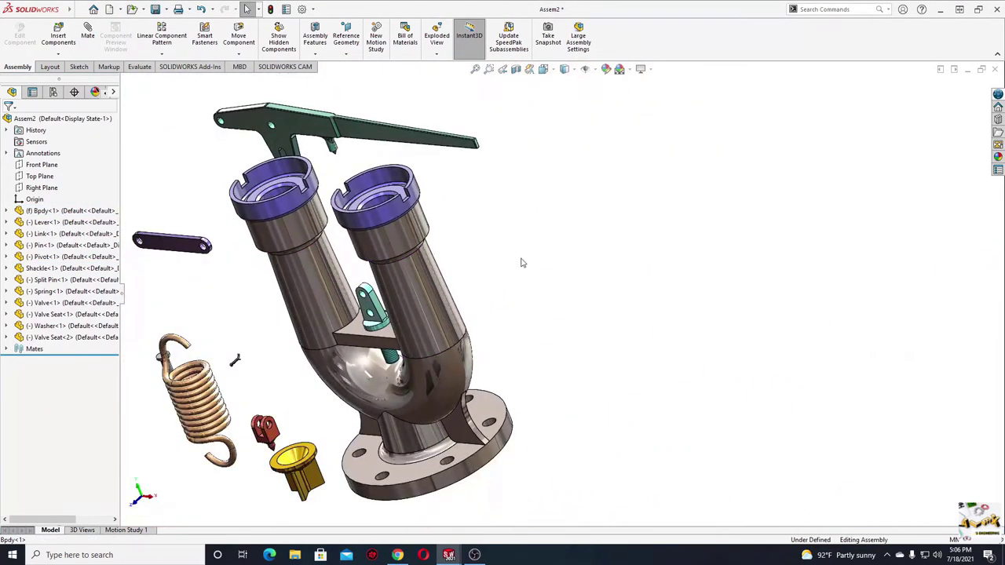
Confirm the shackle is fixed and move the washer up beside the spring
left_click(478, 351)
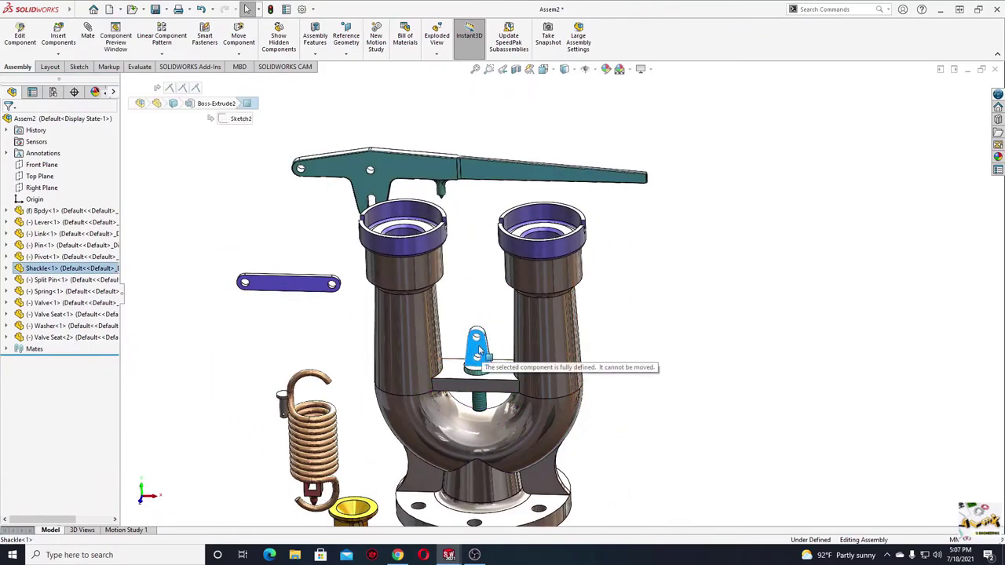
left_click(335, 344)
scroll(338, 349, "up", 3)
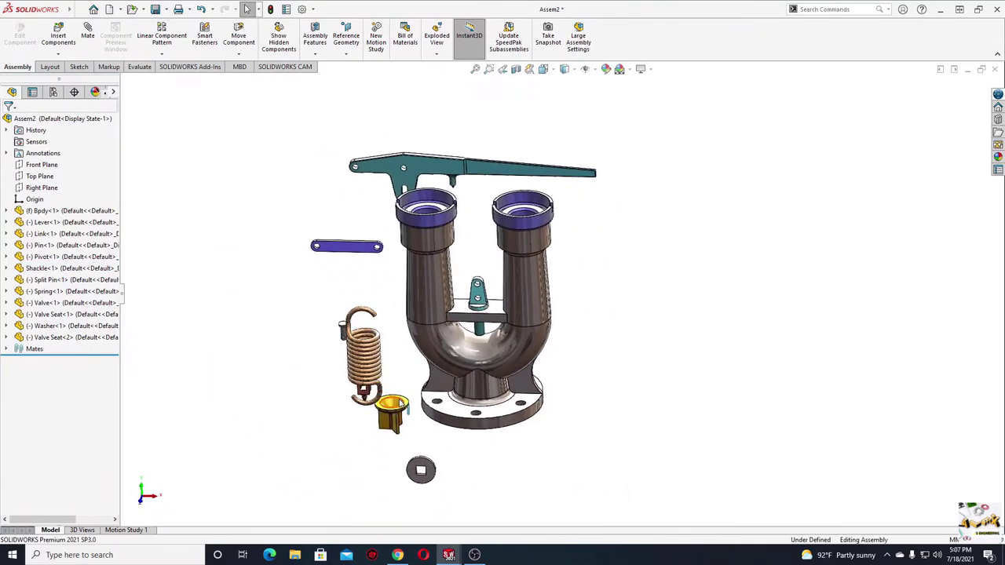
middle_click_drag(400, 404, 392, 363)
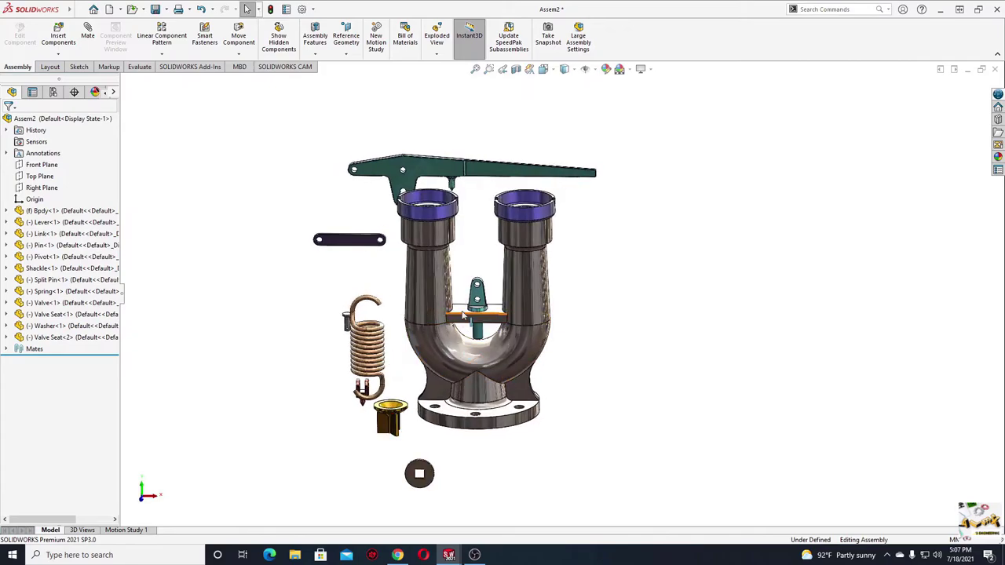
scroll(449, 456, "down", 2)
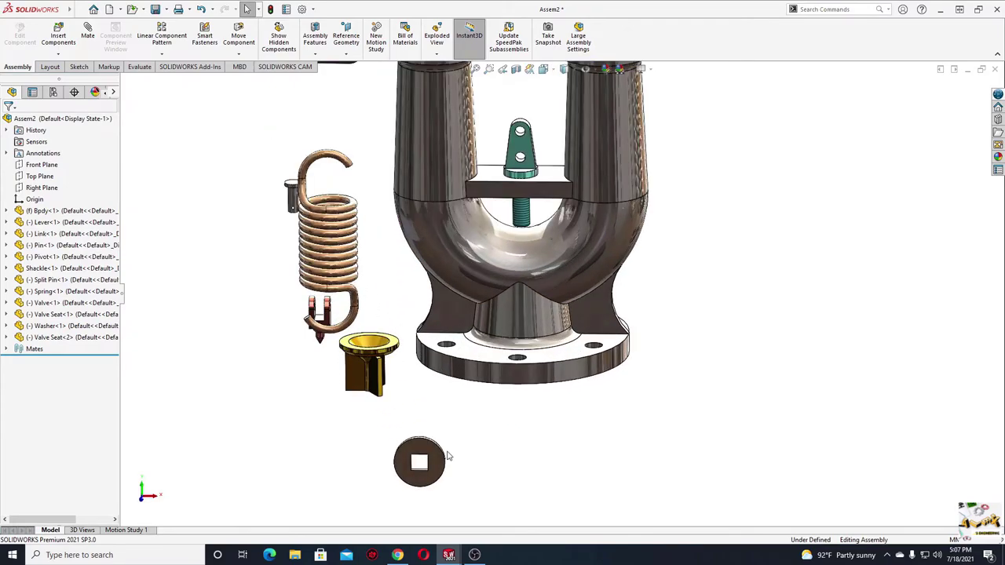
left_click_drag(429, 454, 362, 126)
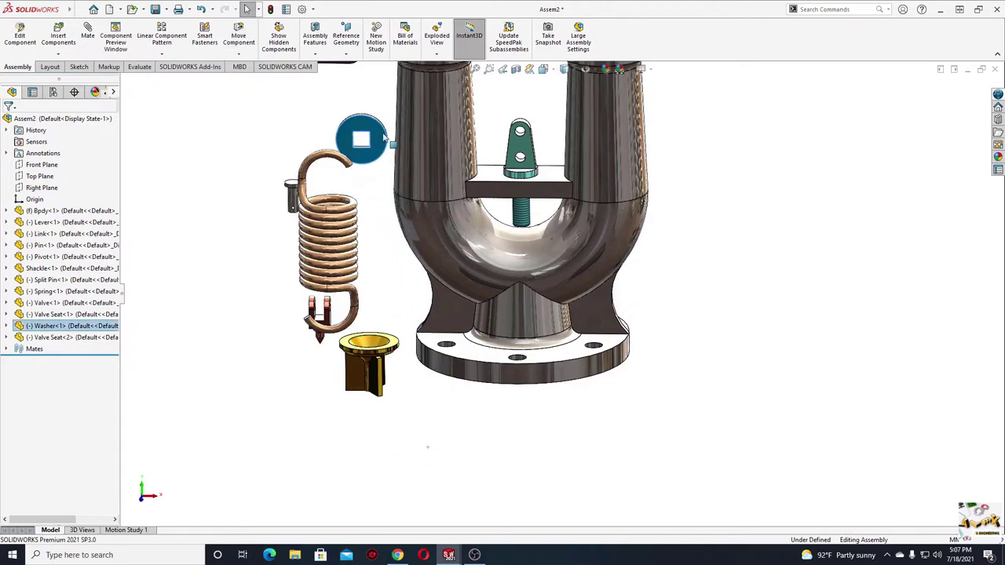
scroll(472, 149, "up", 2)
scroll(472, 149, "down", 2)
scroll(482, 162, "down", 2)
scroll(523, 312, "down", 2)
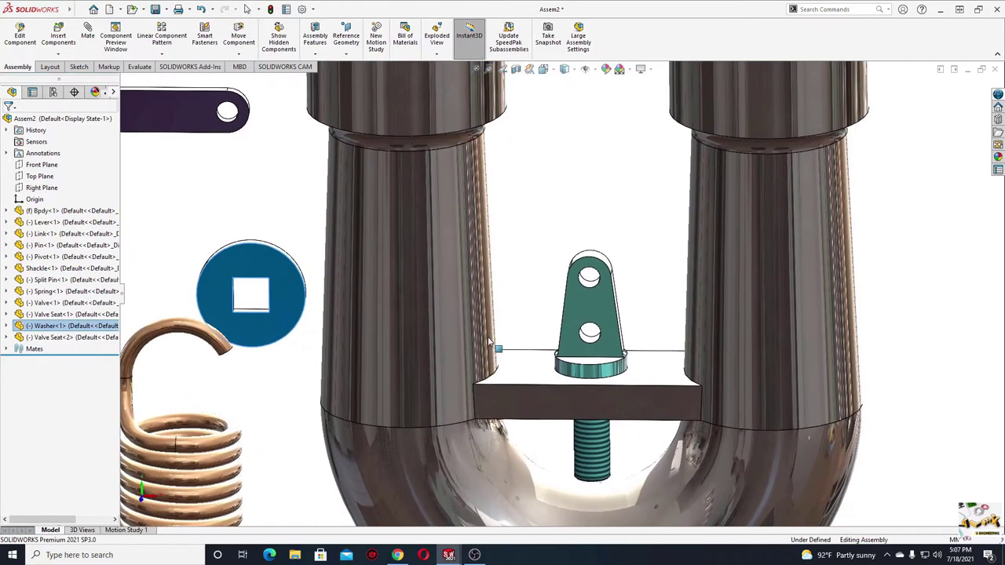
Delete the Coincident5 mate and lift the shackle off the bracket
key("Escape")
left_click(6, 350)
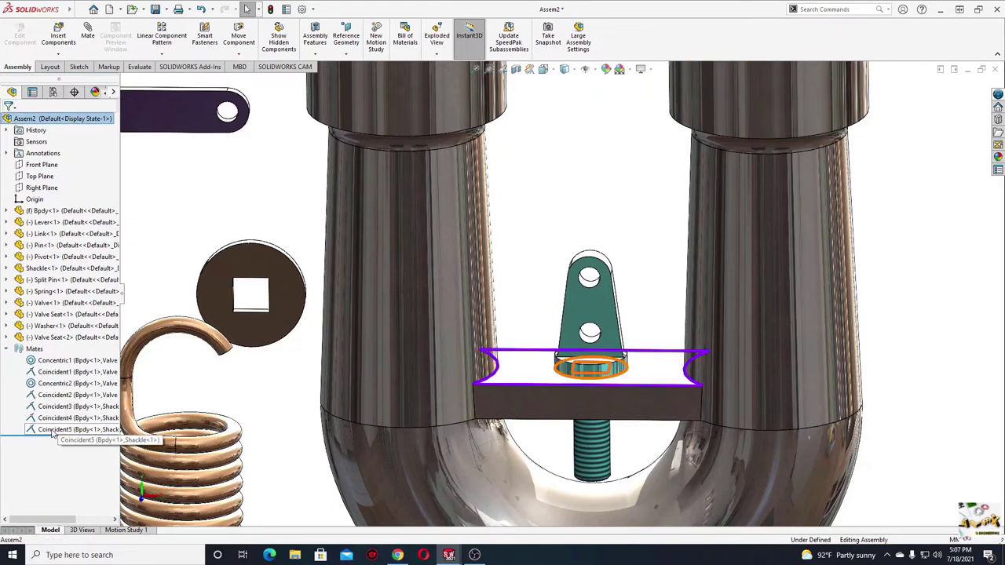
right_click(52, 431)
left_click(80, 404)
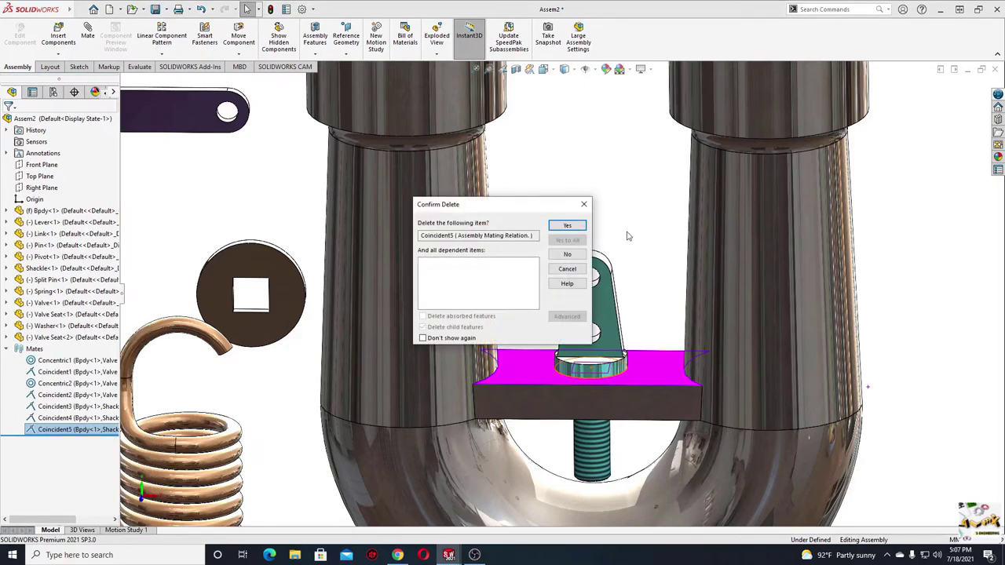
left_click(567, 227)
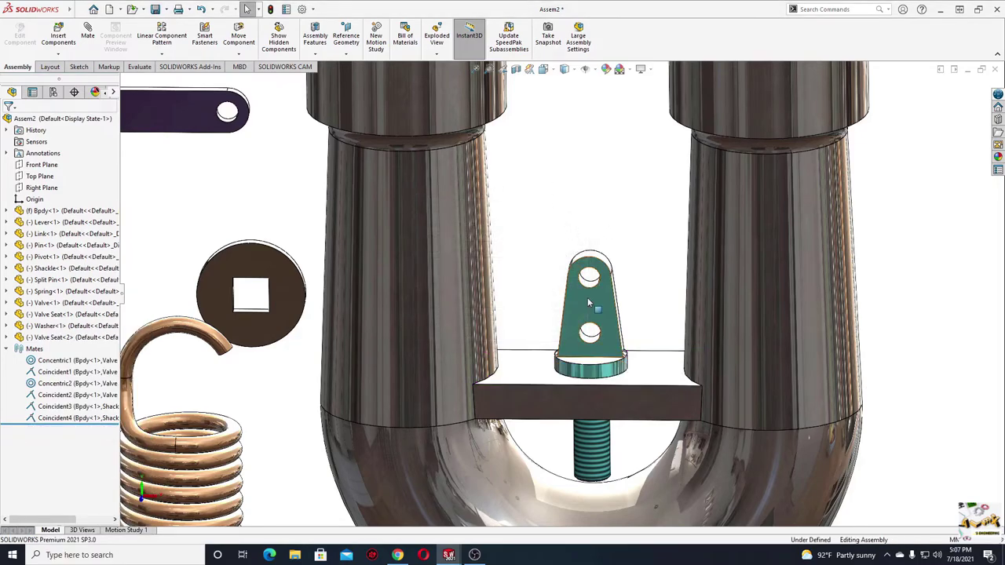
left_click_drag(589, 303, 507, 272)
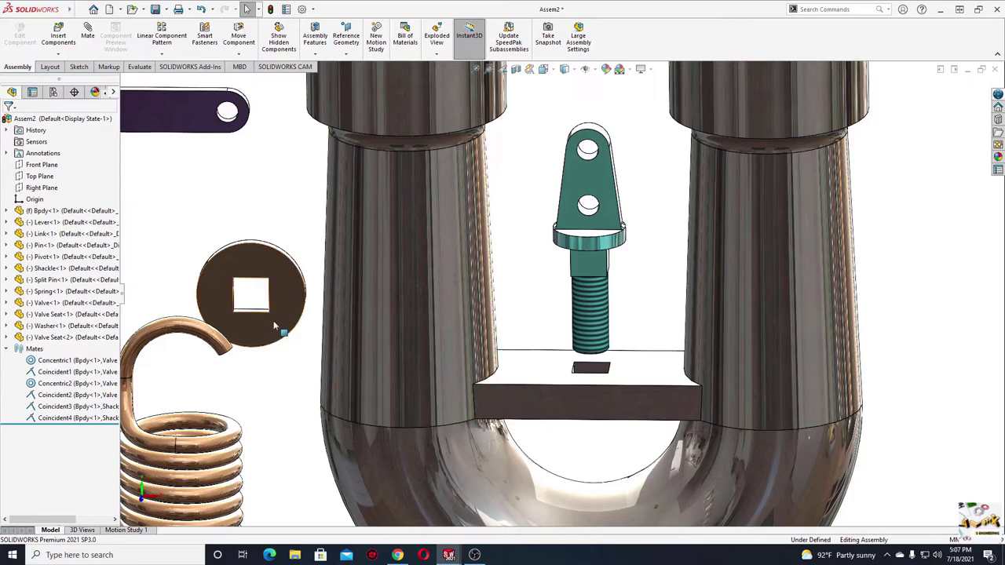
Mate the washer's flat face coincident with the bracket's top face
left_click_drag(281, 291, 560, 289)
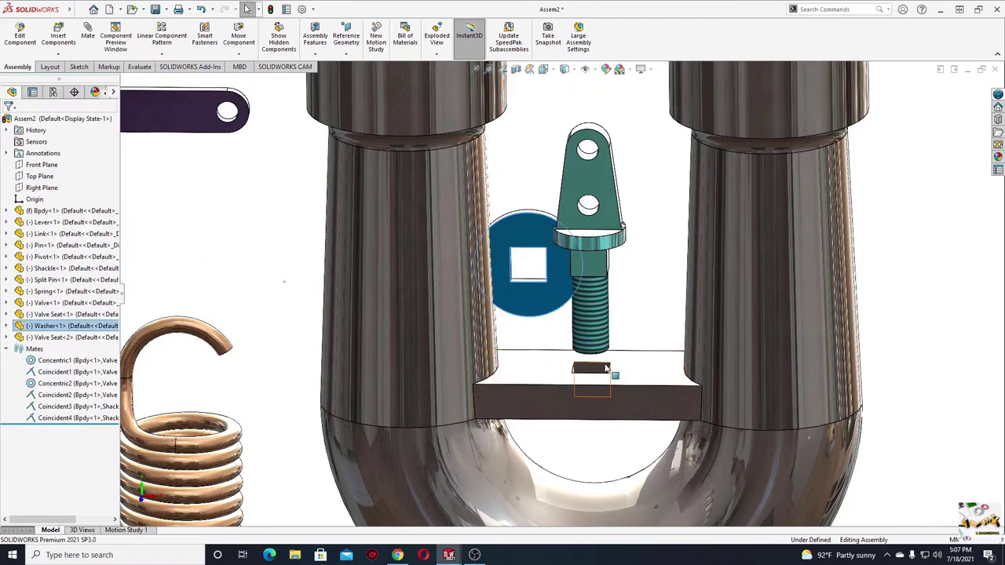
mouse_move(559, 289)
middle_mouse_down()
mouse_move(606, 410)
mouse_move(517, 312)
middle_mouse_up()
key("Escape")
scroll(518, 313, "down", 3)
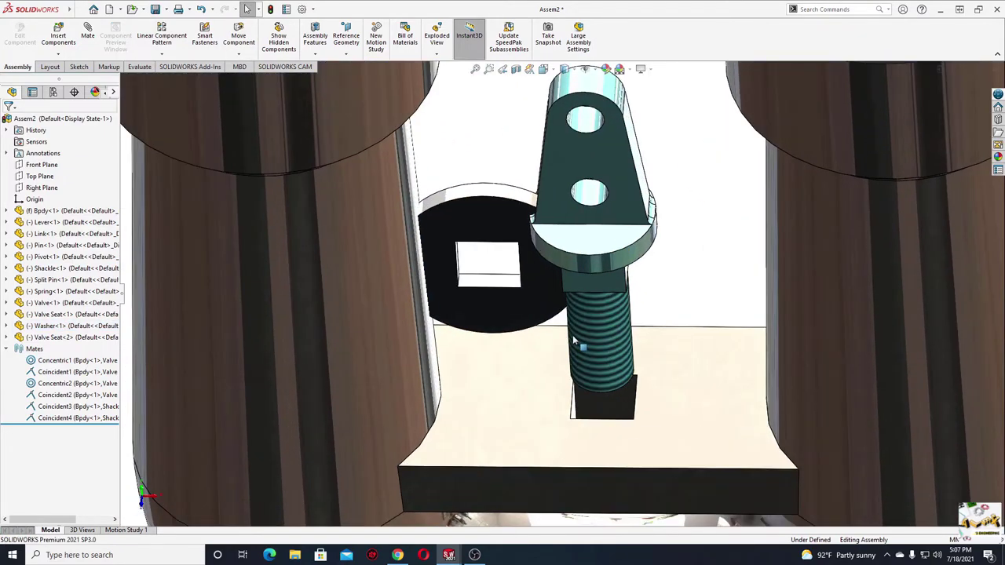
left_click(518, 316)
left_click(533, 383, "ctrl")
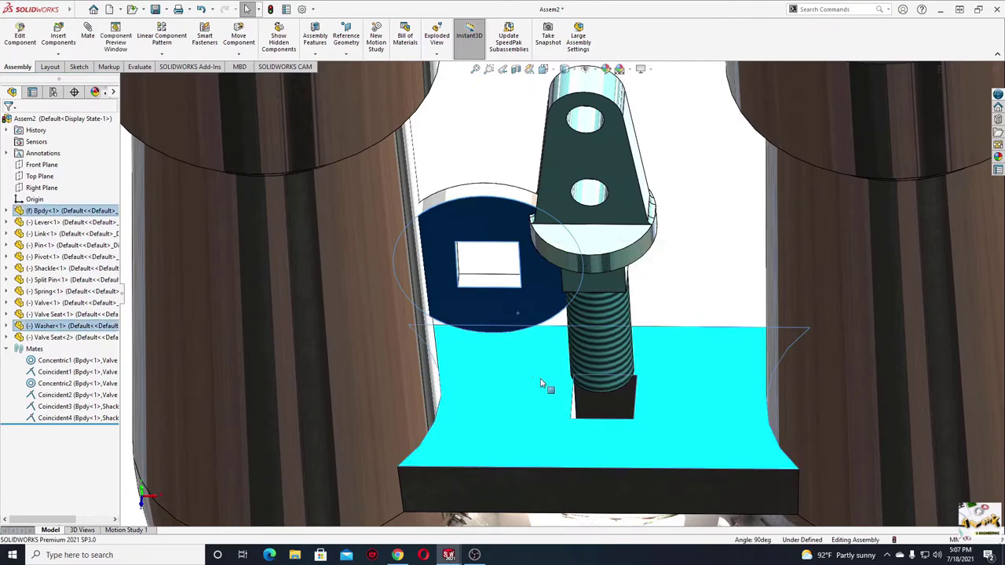
left_click(567, 317)
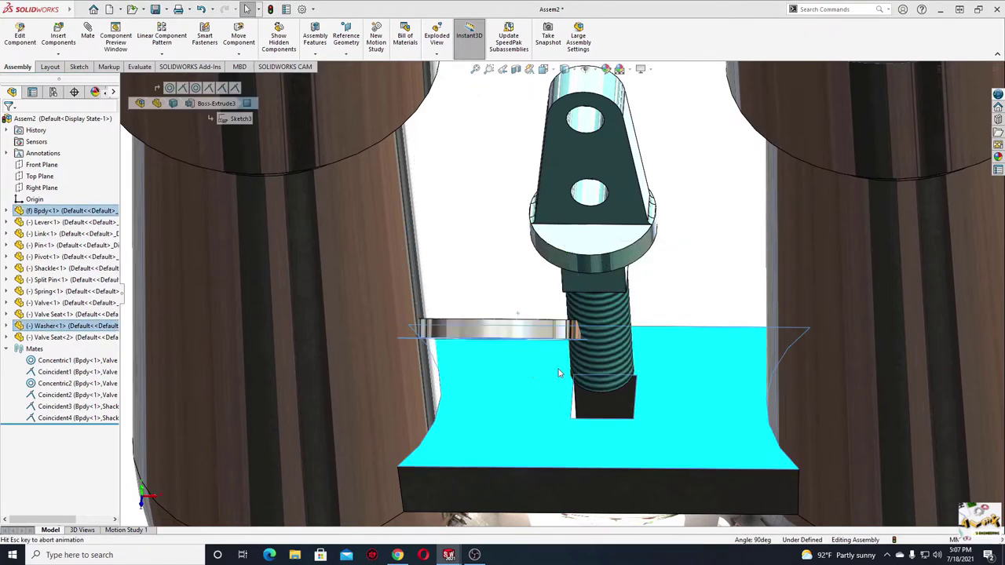
Align the washer's square hole with the faces of the square block
left_click(620, 400, "ctrl")
left_click(654, 392)
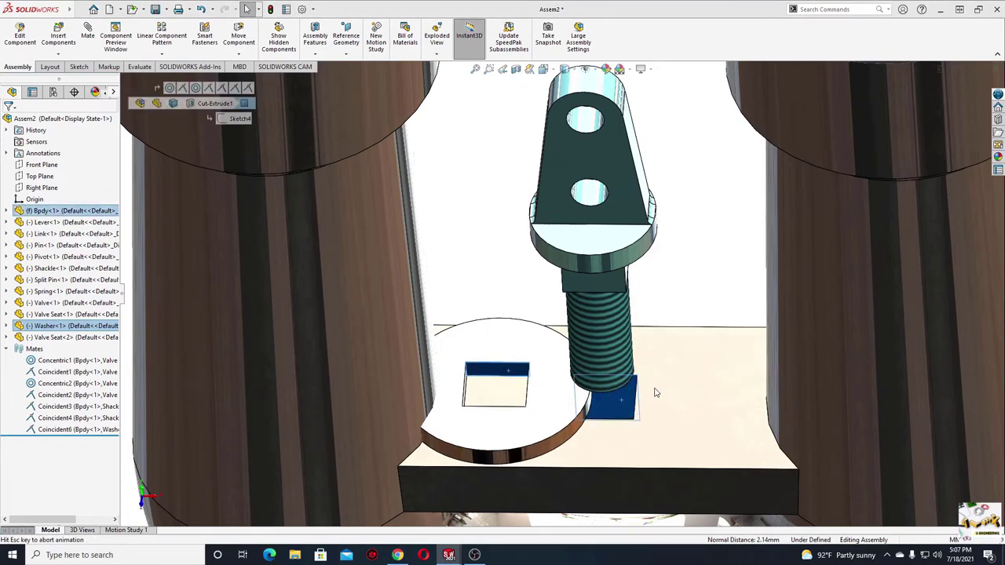
mouse_move(490, 399)
middle_mouse_down()
mouse_move(468, 403)
mouse_move(581, 416)
middle_mouse_up()
left_click(469, 403)
left_click(597, 418, "ctrl")
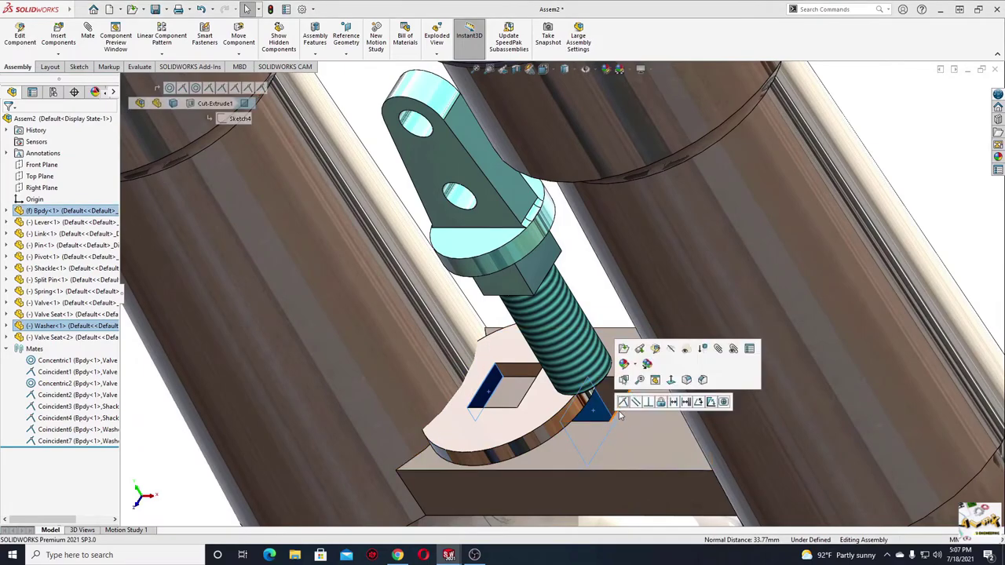
left_click(706, 404)
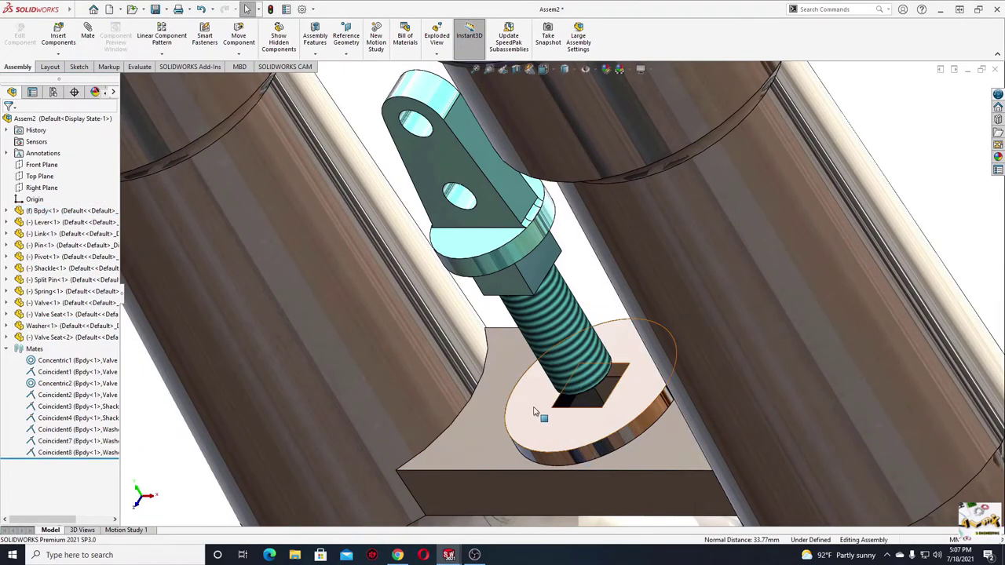
Mate the shackle's shoulder coincident with the washer's top face
middle_click_drag(529, 422, 564, 399)
left_click(531, 352)
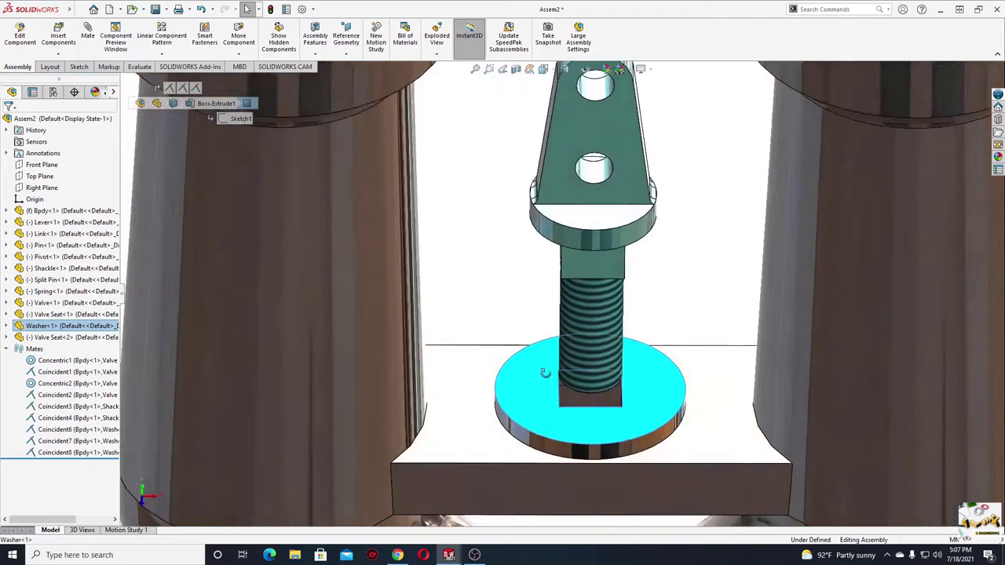
middle_click_drag(531, 352, 539, 226)
left_click(539, 226)
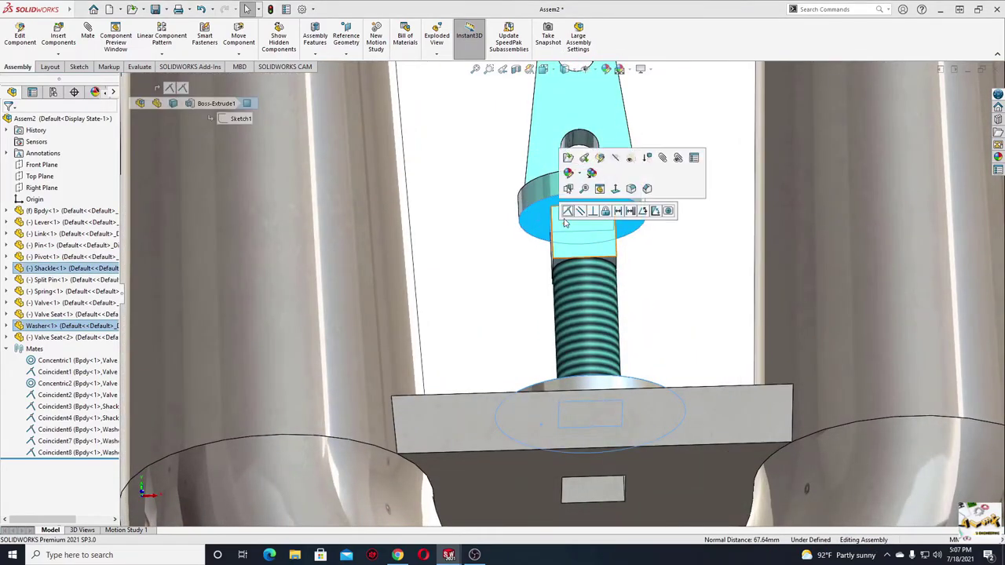
left_click_drag(539, 225, 475, 288)
key("f")
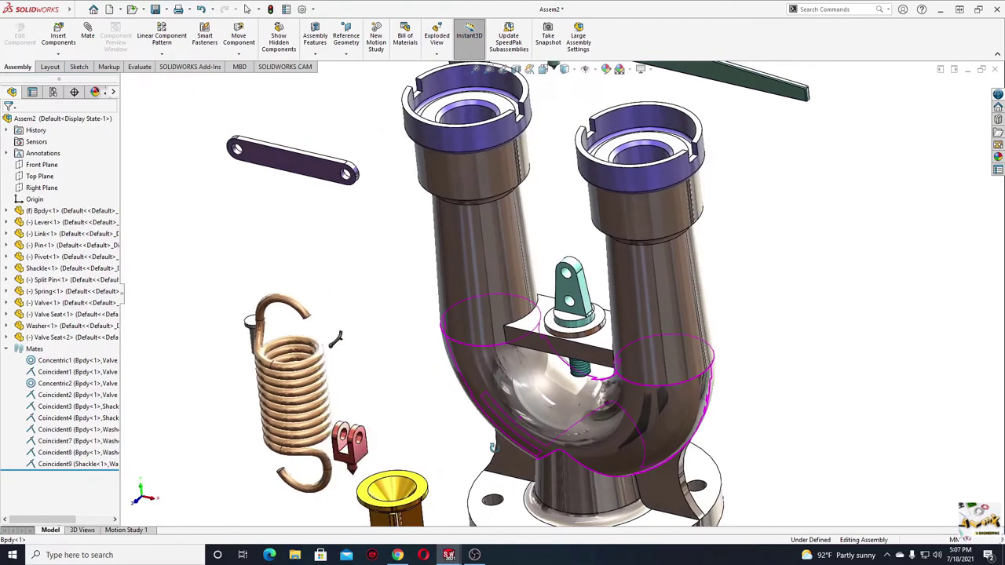
Mate the yellow valve concentric with the left valve seat's inner bore
scroll(522, 426, "up", 5)
scroll(440, 405, "down", 4)
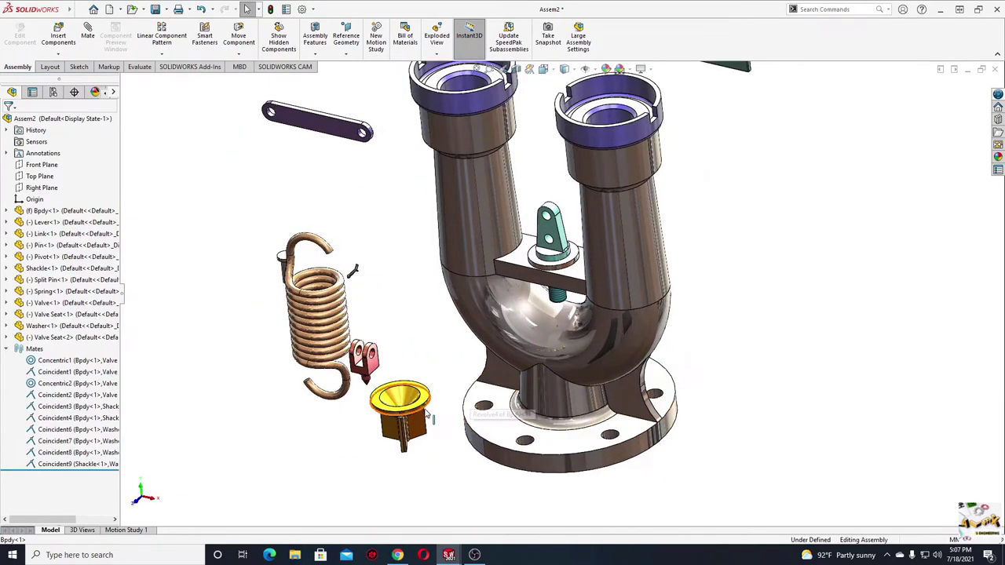
scroll(424, 413, "down", 1)
scroll(433, 404, "down", 2)
scroll(433, 385, "down", 2)
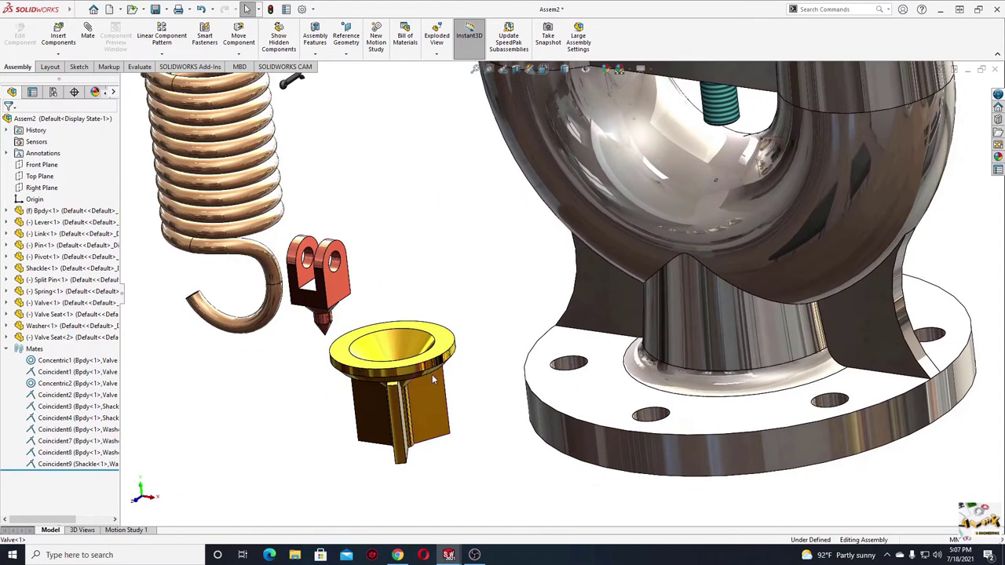
left_click(431, 376)
scroll(431, 375, "up", 4)
scroll(510, 284, "down", 3)
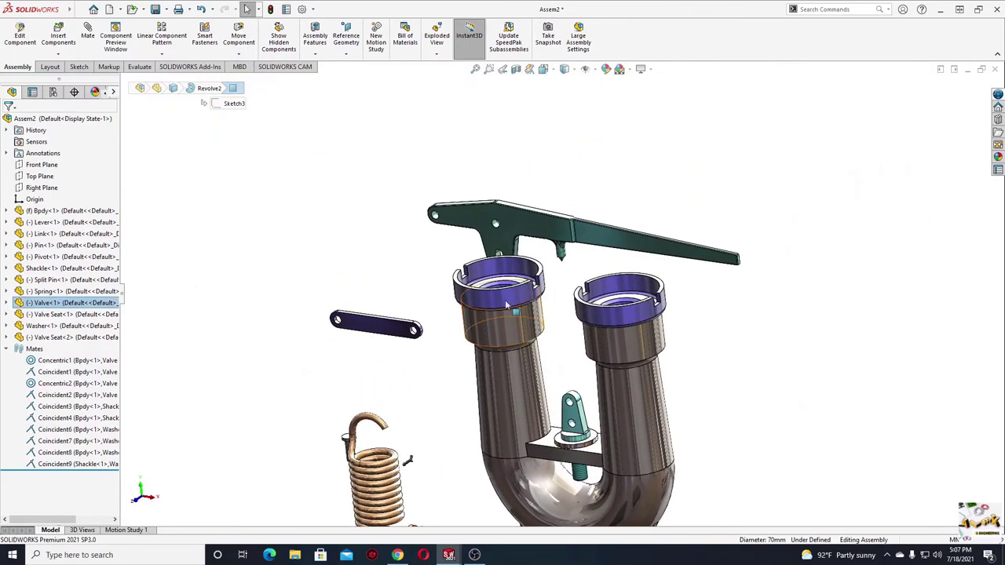
scroll(511, 285, "down", 2)
left_click(489, 254, "ctrl")
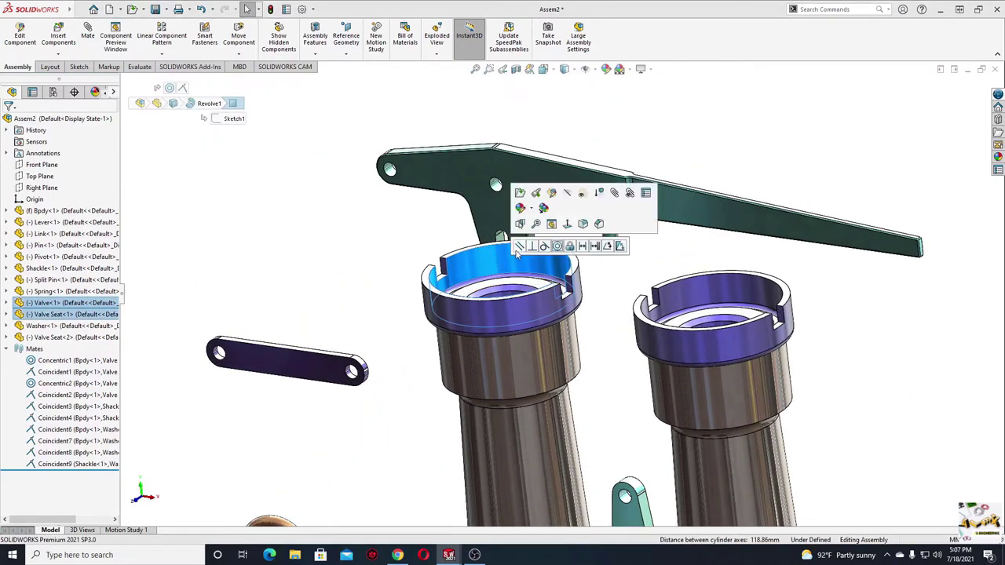
left_click(558, 246)
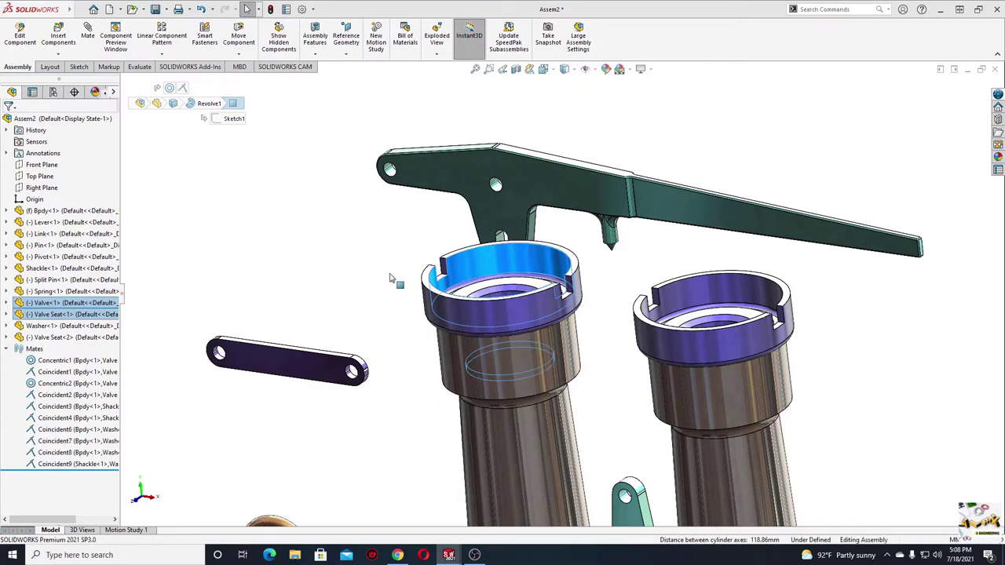
Lift the valve, then mate its flange face coincident with the seat's inner ledge
scroll(487, 353, "down", 2)
scroll(492, 402, "down", 2)
middle_click_drag(491, 402, 496, 345)
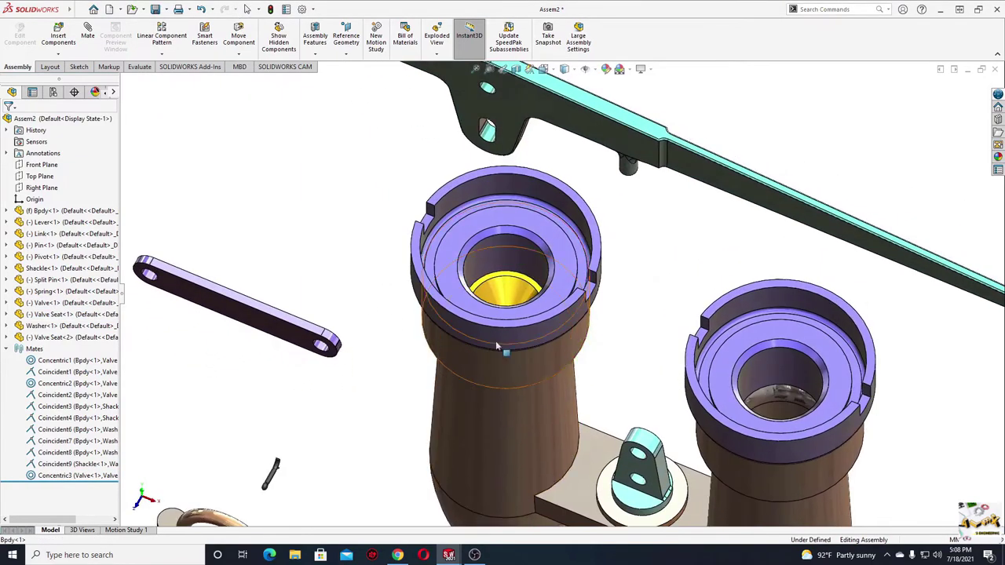
left_click_drag(500, 297, 507, 184)
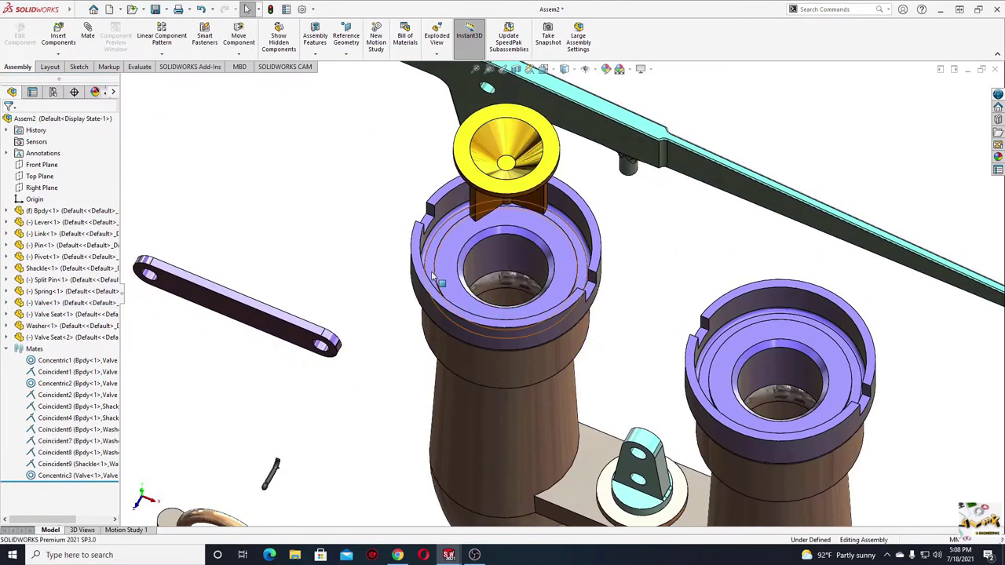
middle_click_drag(506, 185, 506, 157)
middle_click_drag(428, 214, 480, 222)
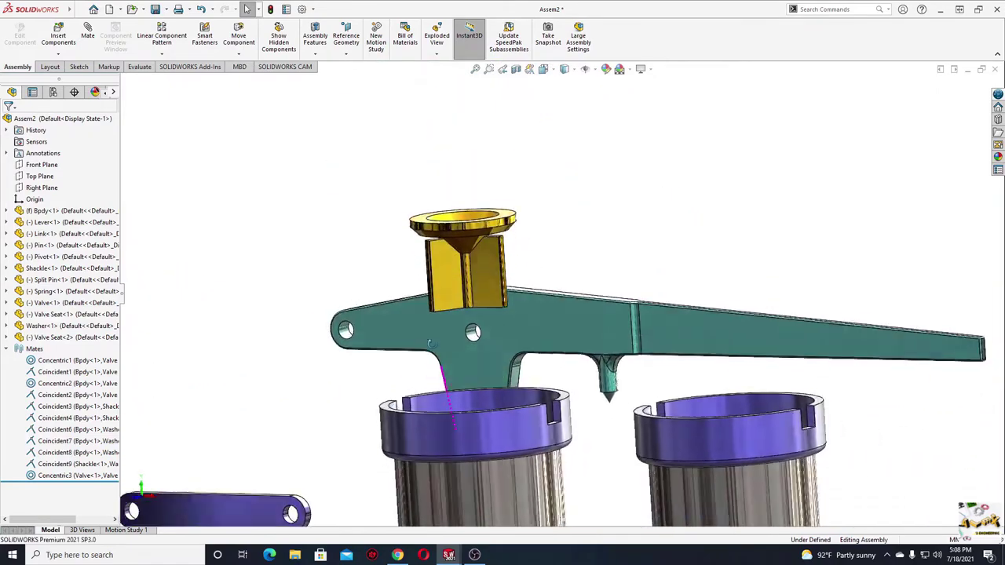
scroll(481, 222, "down", 5)
left_click(373, 264)
scroll(382, 353, "up", 3)
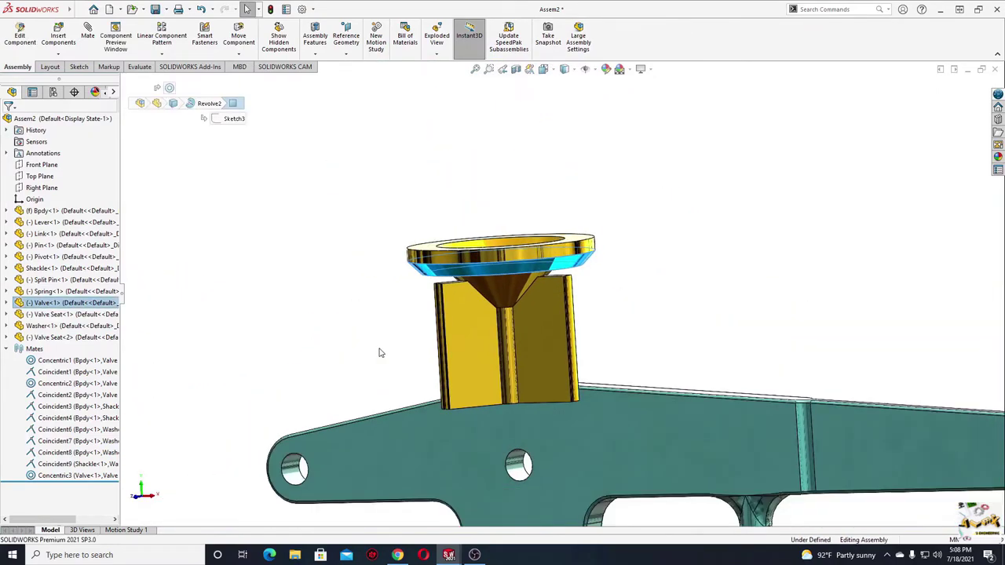
middle_click_drag(382, 352, 487, 468)
scroll(417, 372, "down", 4)
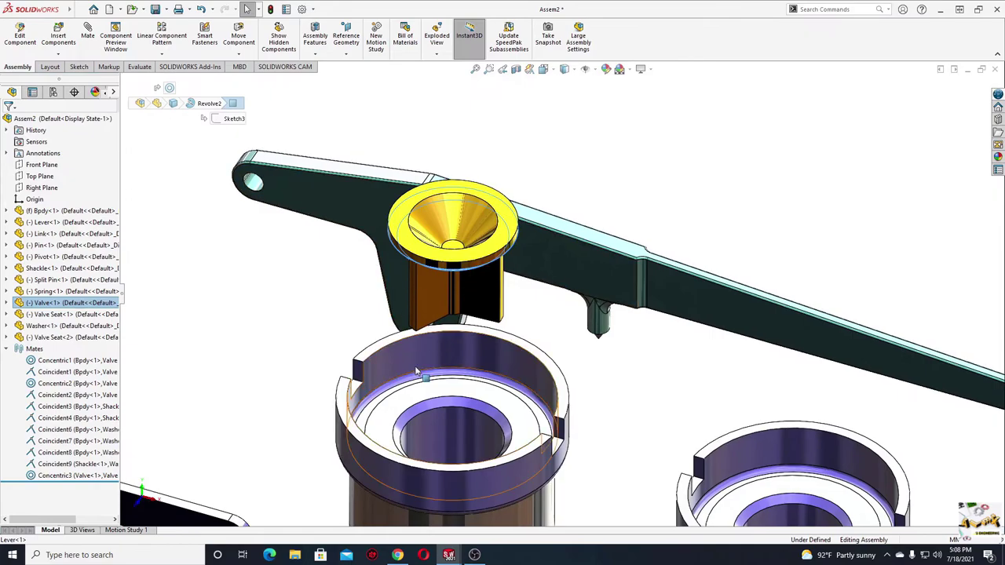
left_click(427, 409, "ctrl")
left_click(456, 398)
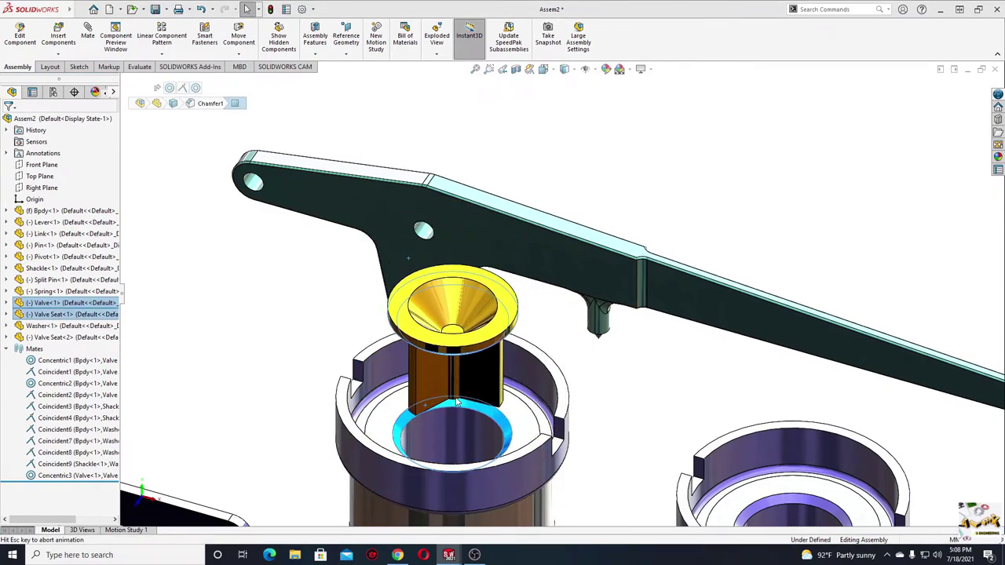
Collapse the Mates list and expand the Body part's feature tree
scroll(457, 425, "up", 3)
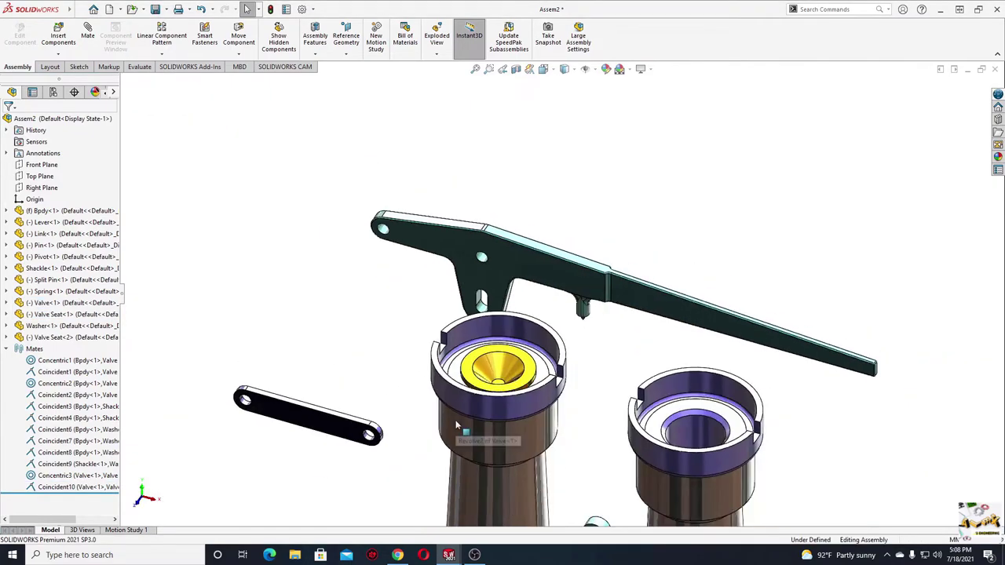
mouse_move(457, 425)
middle_mouse_down()
mouse_move(450, 348)
mouse_move(463, 363)
middle_mouse_up()
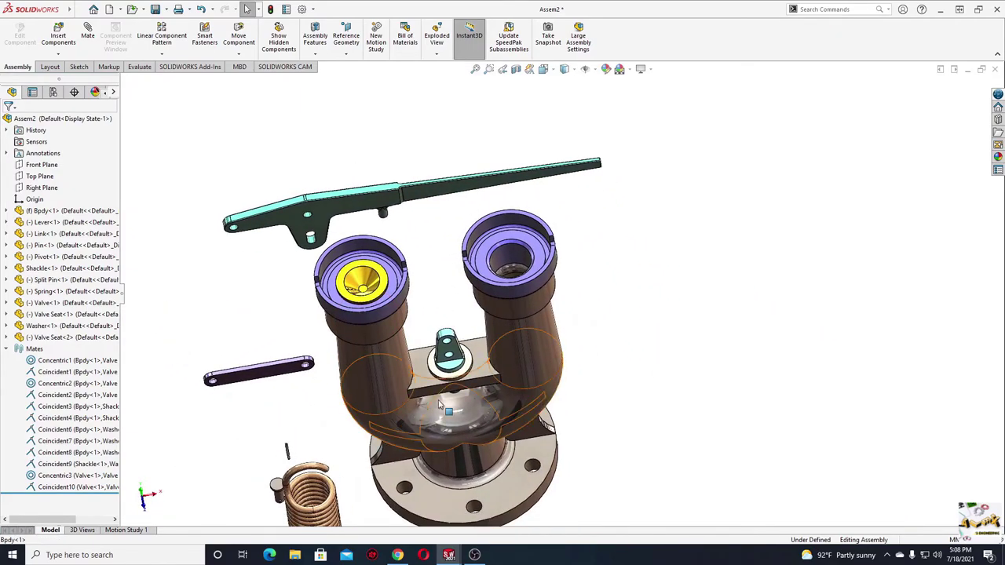
left_click(7, 350)
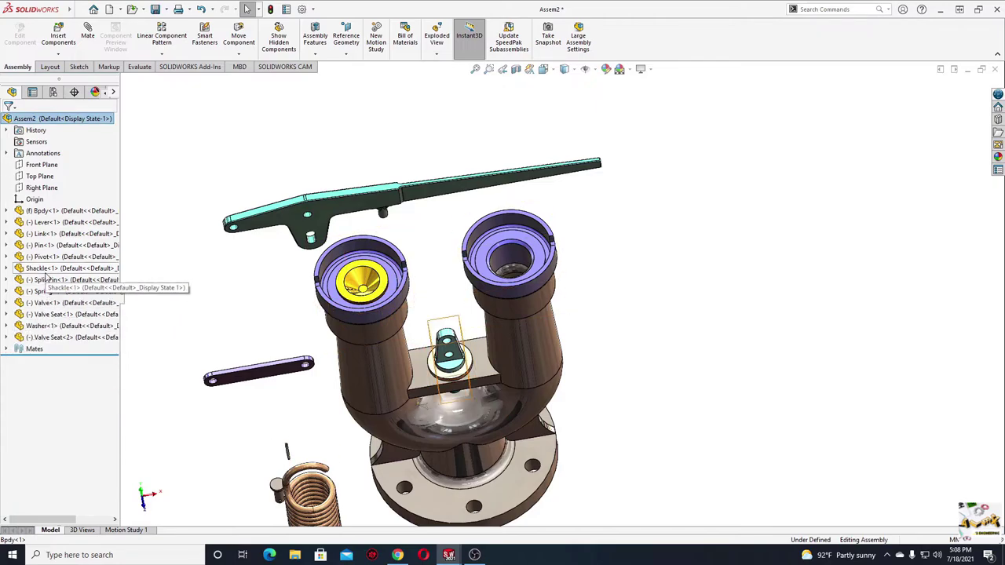
left_click(6, 211)
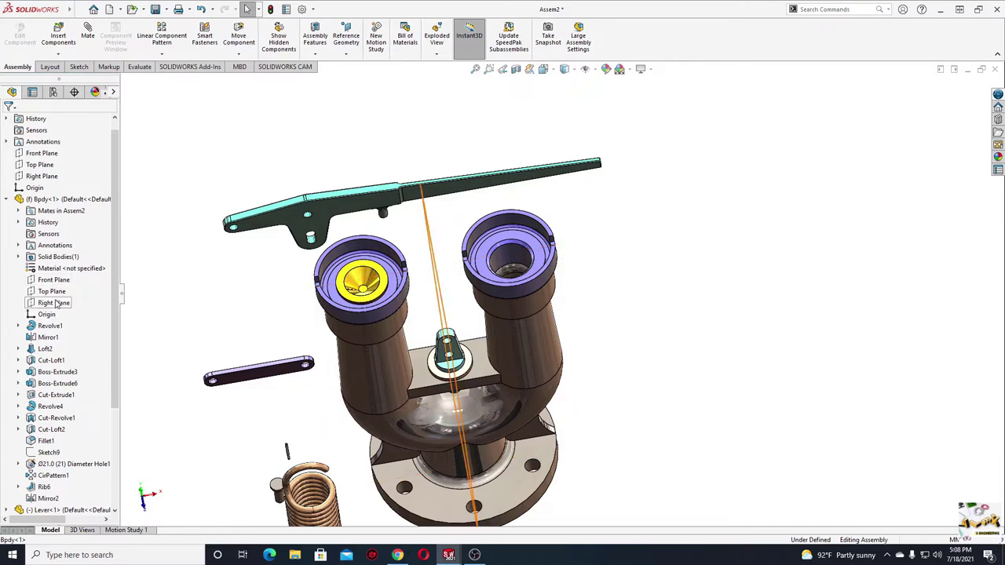
Mirror Valve-1 across the body's Right Plane using Mirror Components
left_click(55, 305)
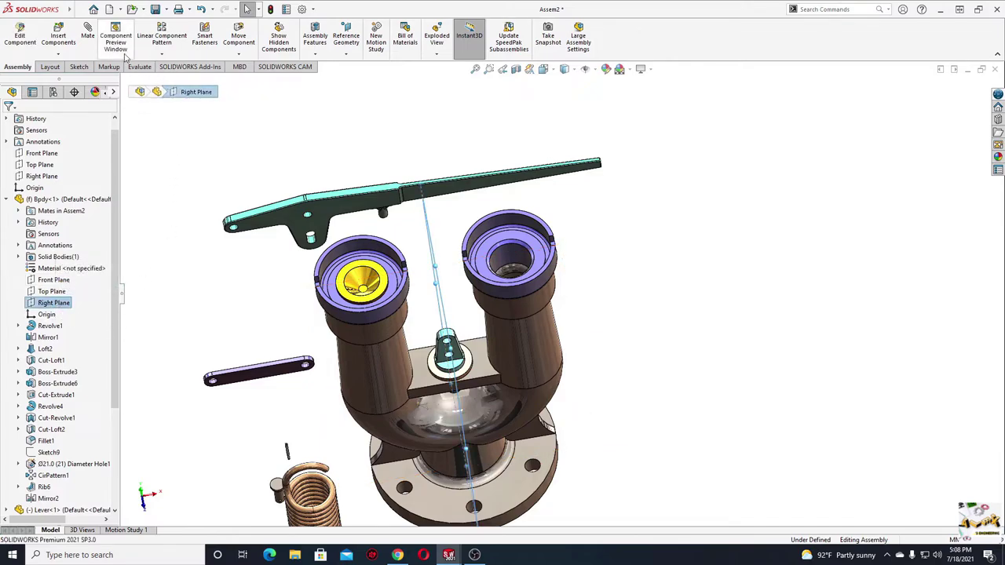
left_click(163, 57)
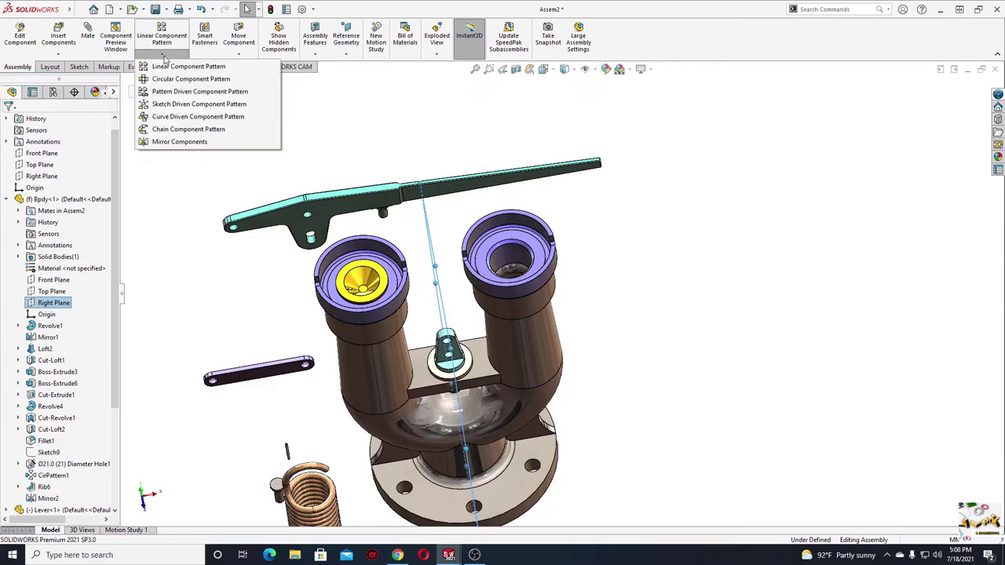
left_click(183, 143)
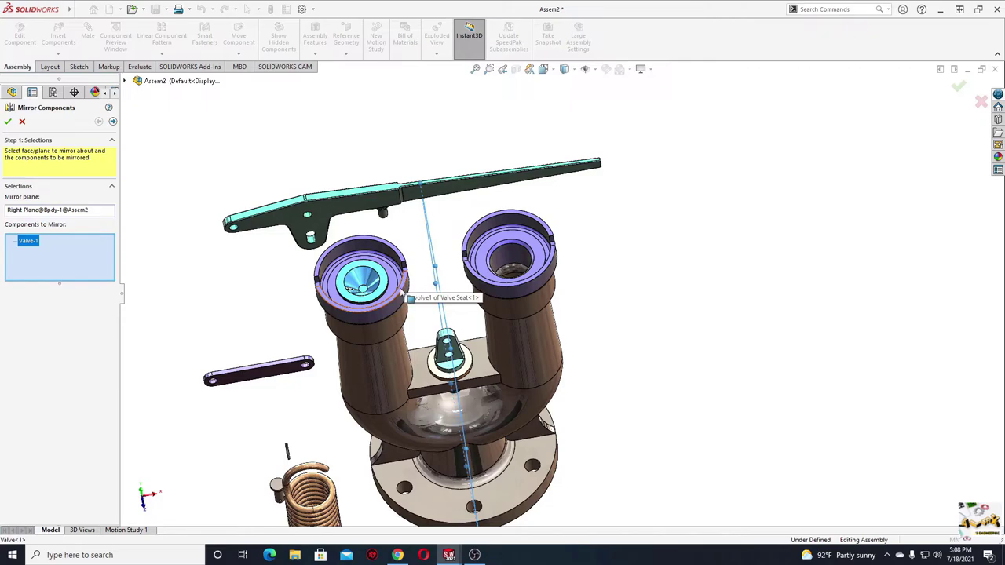
left_click(7, 123)
mouse_move(164, 304)
middle_mouse_down()
mouse_move(264, 508)
mouse_move(298, 318)
mouse_move(223, 326)
mouse_move(248, 368)
middle_mouse_up()
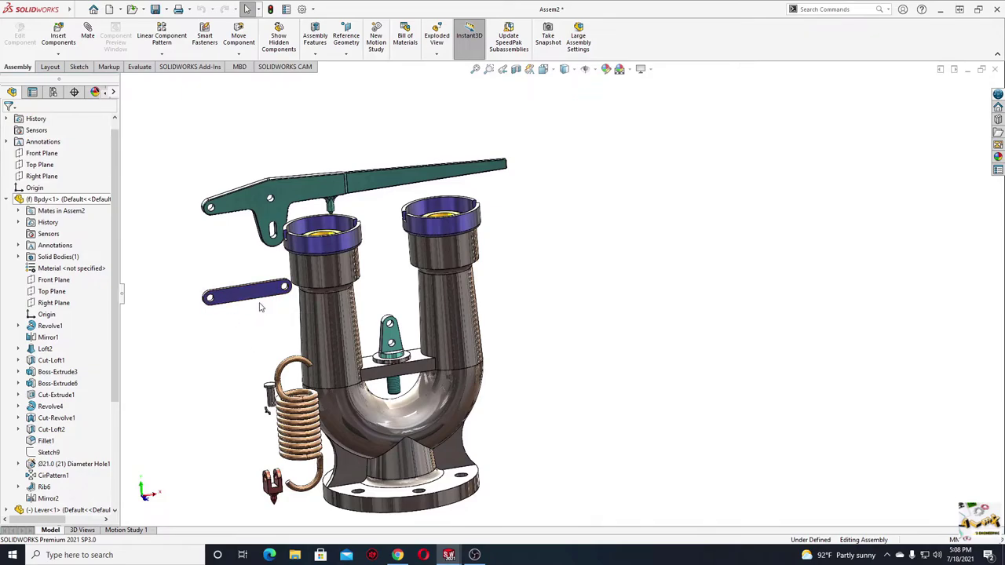
Mate the link's end hole concentric with the shackle's upper hole
scroll(345, 308, "down", 3)
scroll(343, 311, "down", 3)
scroll(333, 369, "down", 2)
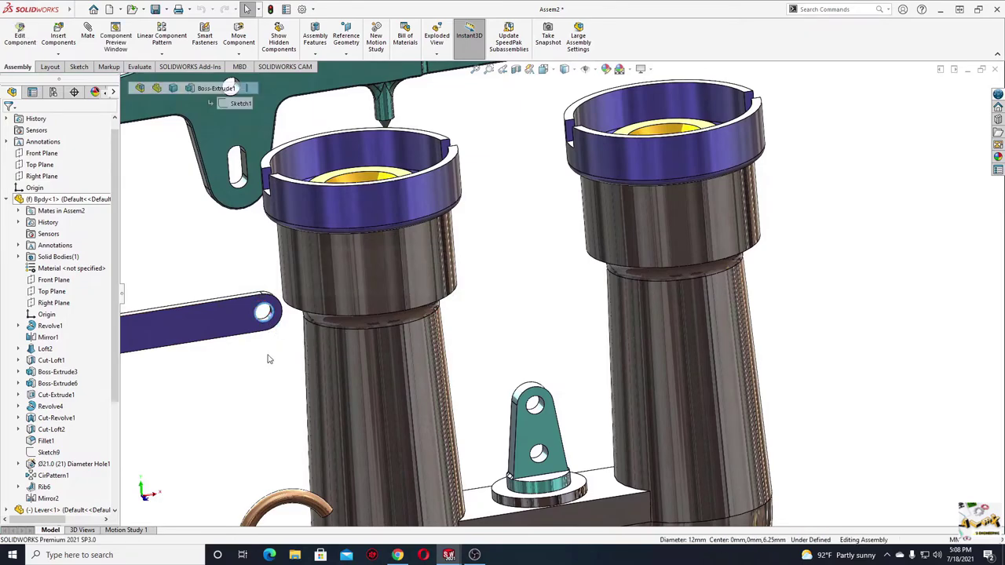
middle_click_drag(271, 319, 279, 324)
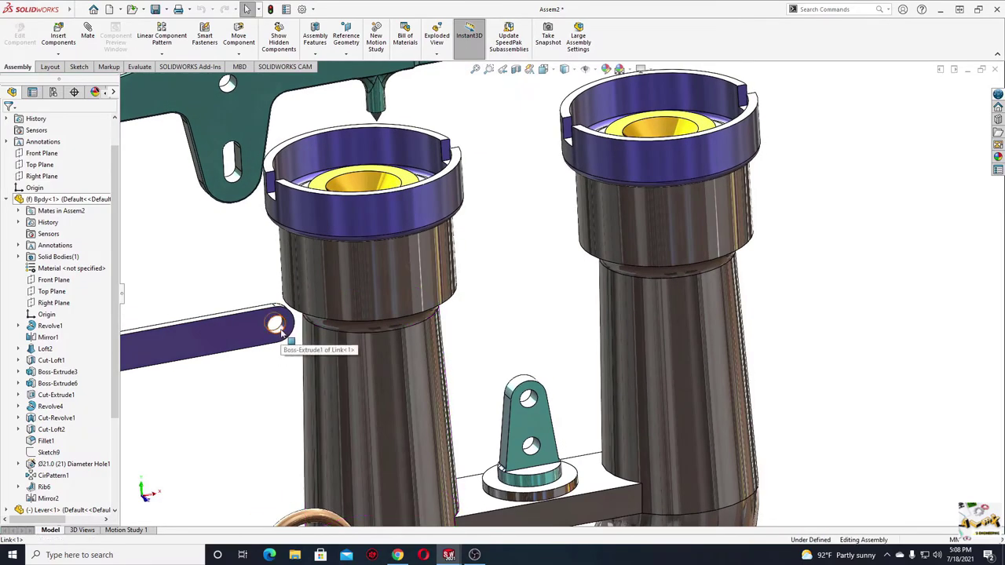
left_click(280, 329)
left_click(530, 401, "ctrl")
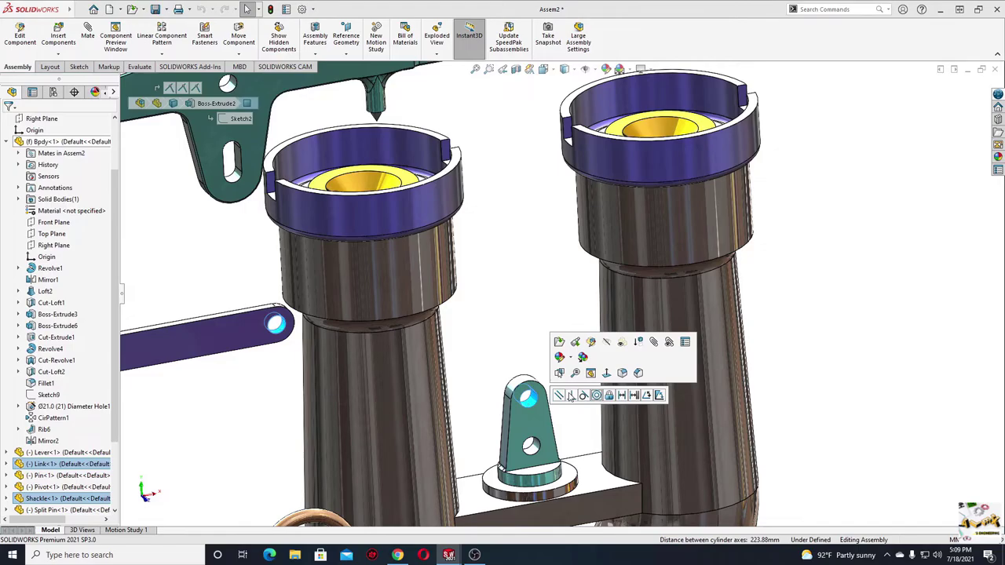
left_click(603, 398)
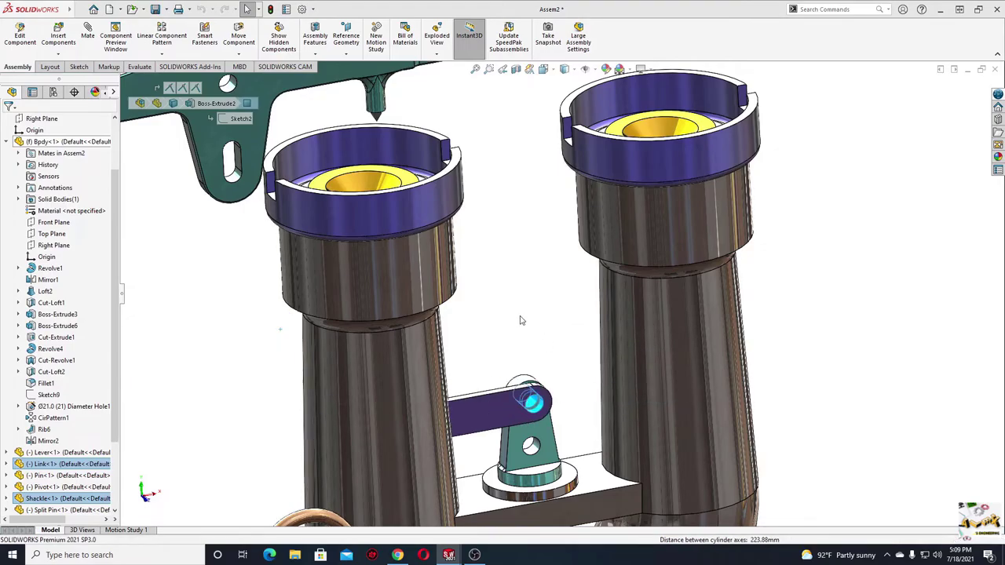
Swing the link upright toward the lever and Ctrl-drag a second link copy
left_click(548, 428)
middle_click_drag(547, 428, 655, 541)
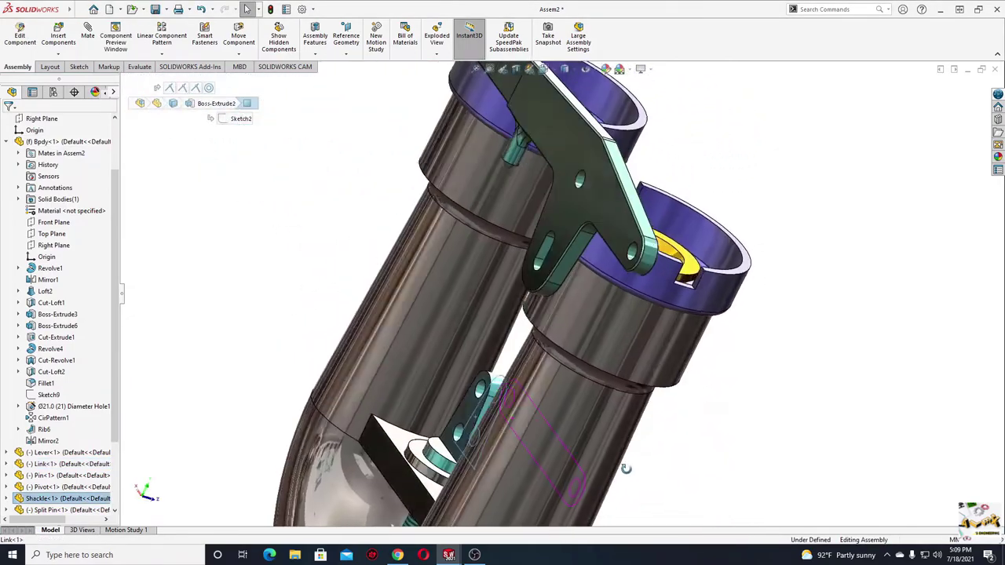
left_click(528, 424, "ctrl")
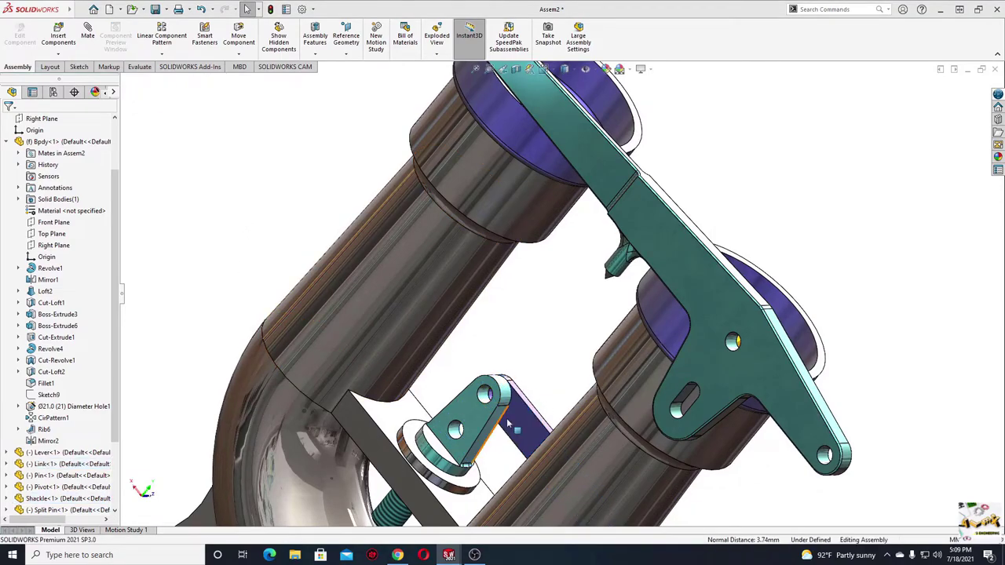
left_click_drag(544, 444, 550, 317)
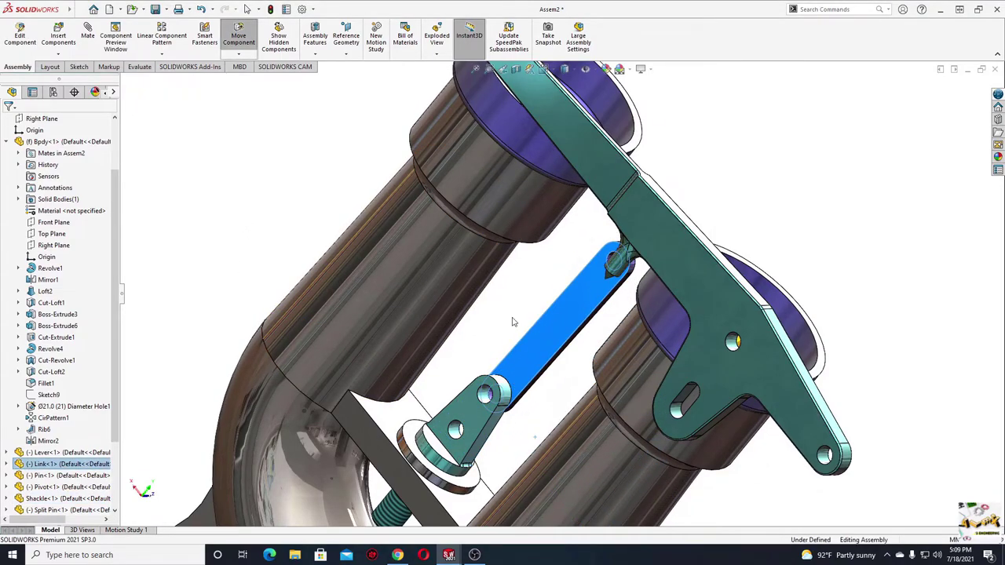
key("Escape")
mouse_move(480, 347)
middle_mouse_down()
mouse_move(465, 344)
mouse_move(484, 333)
middle_mouse_up()
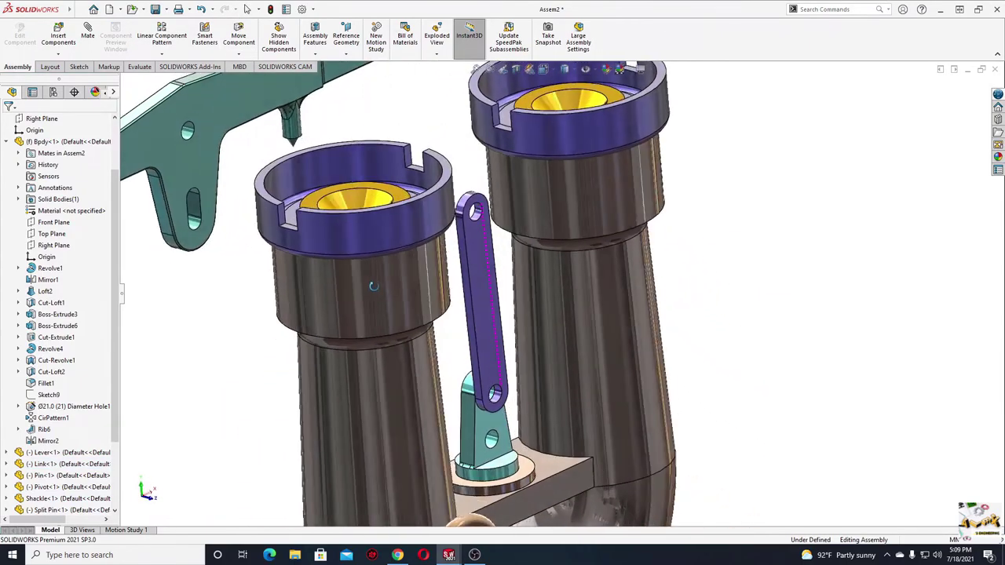
left_click_drag(474, 336, 239, 311, "ctrl")
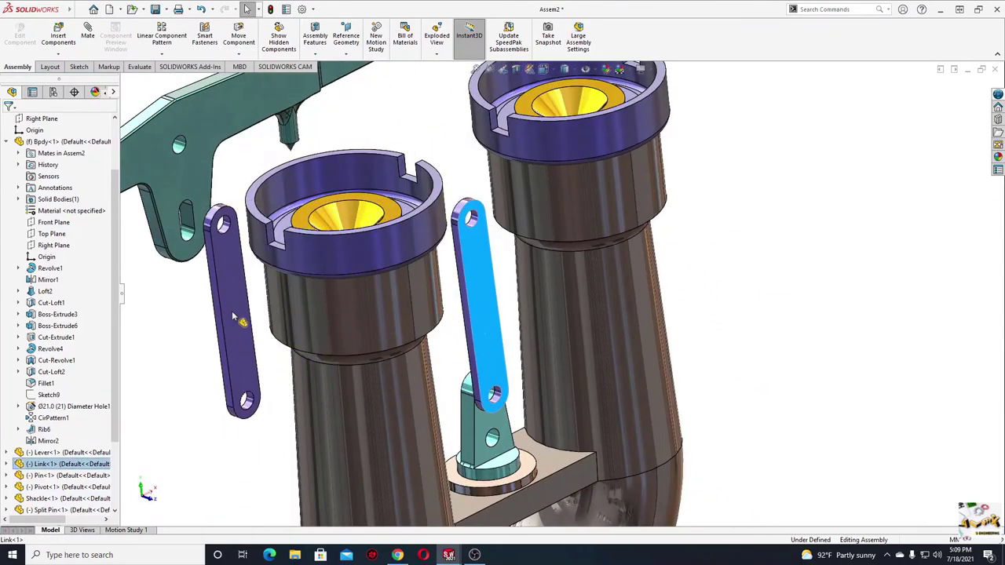
Mate Link<2> concentric with the shackle hole and seat its face against the shackle
left_click(195, 387)
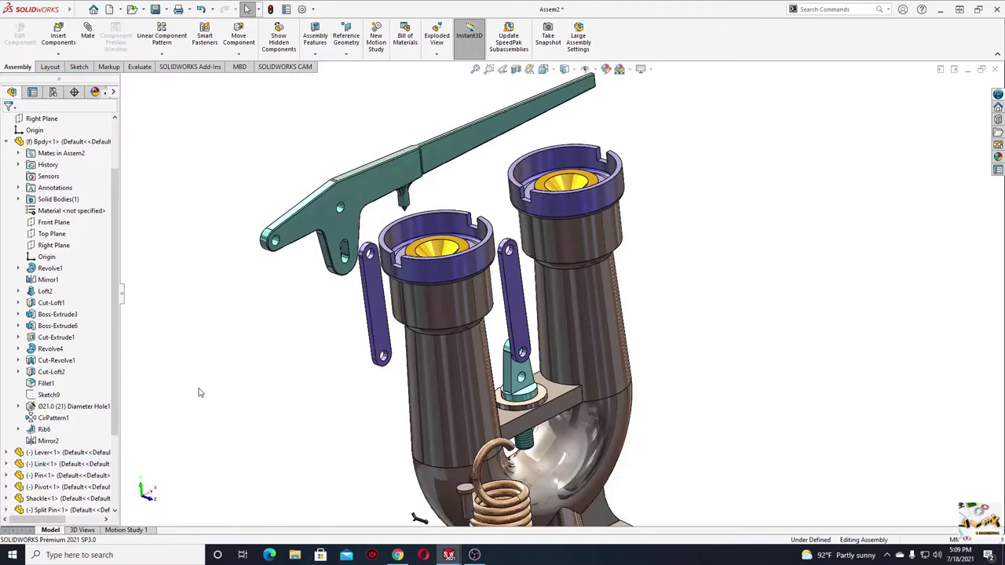
mouse_move(200, 393)
middle_mouse_down()
mouse_move(511, 486)
mouse_move(392, 373)
middle_mouse_up()
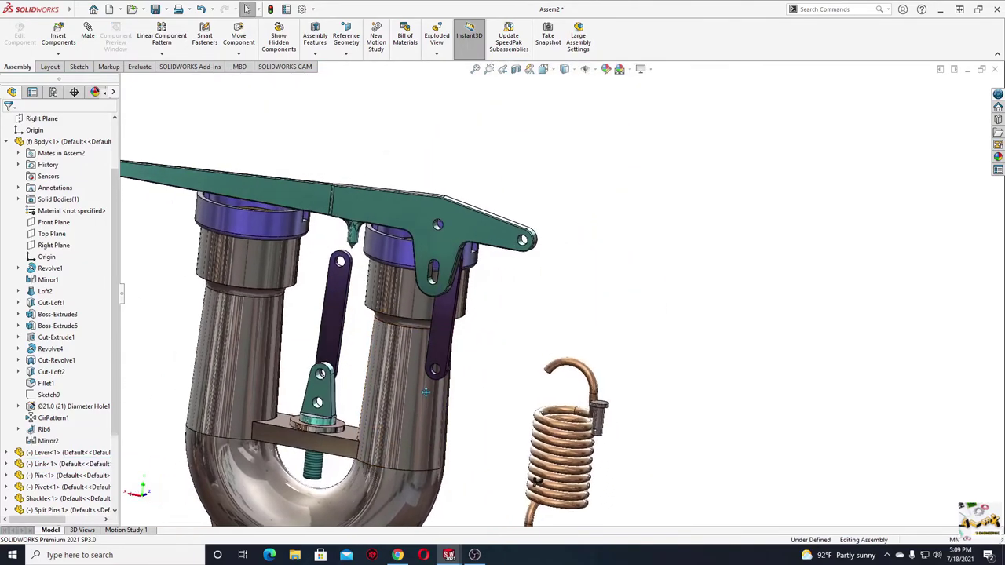
left_click_drag(392, 373, 222, 336)
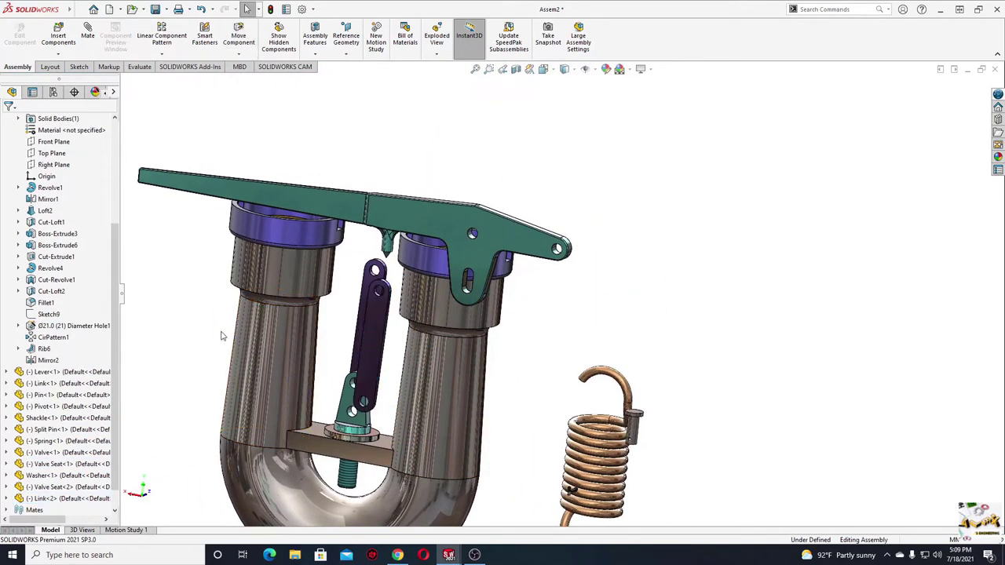
scroll(369, 406, "down", 2)
scroll(385, 402, "down", 3)
scroll(409, 398, "down", 2)
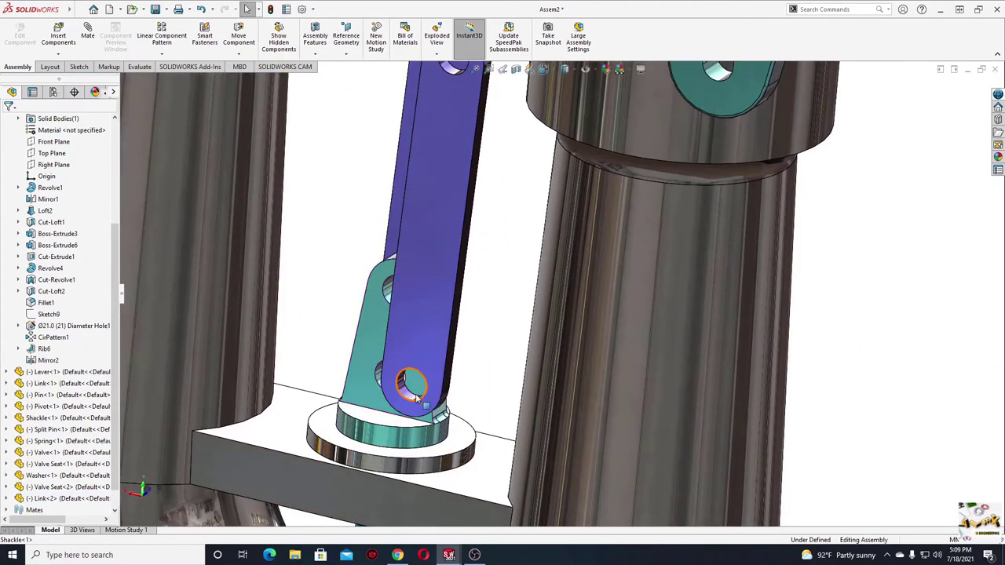
left_click_drag(409, 398, 406, 306)
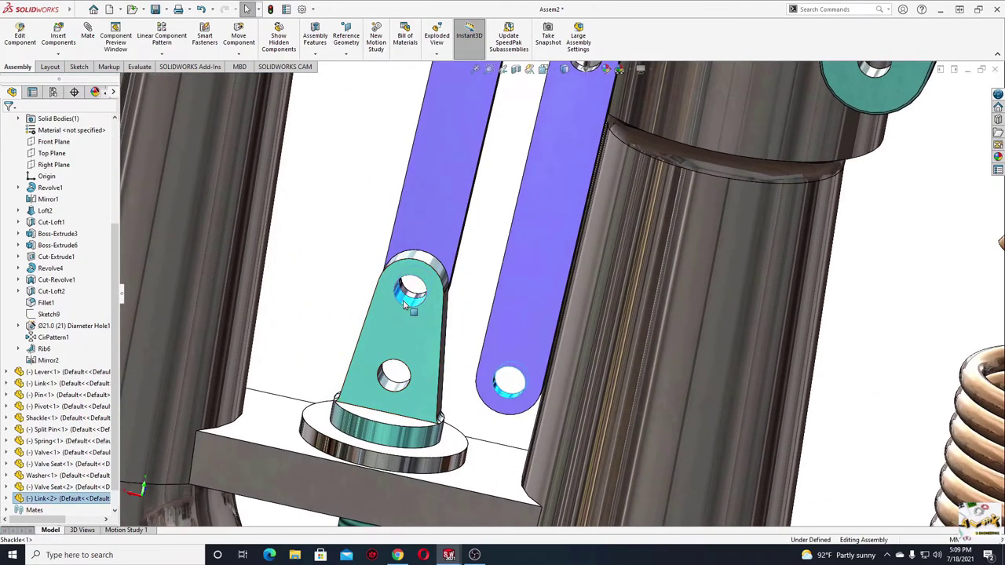
left_click(411, 292, "ctrl")
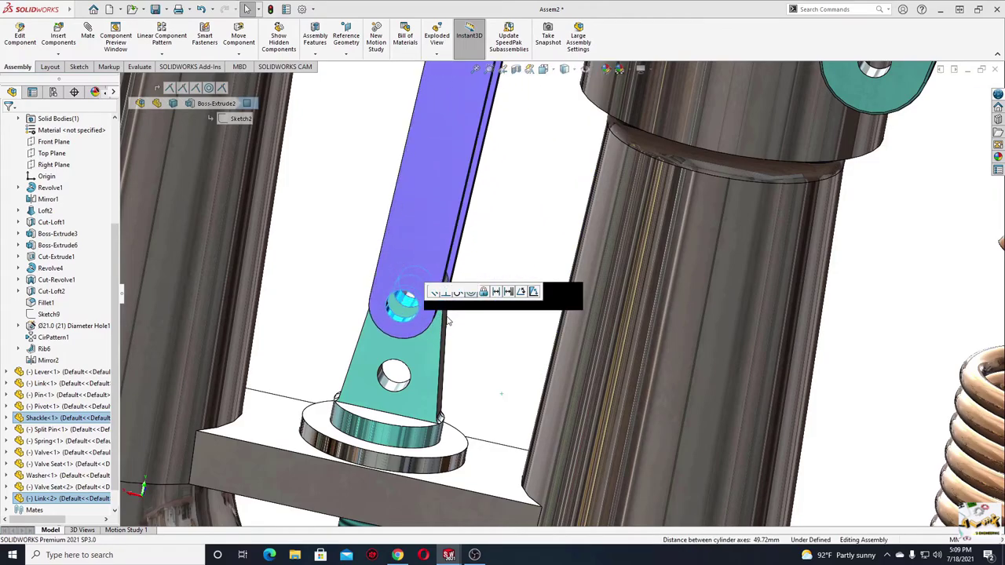
key("Return")
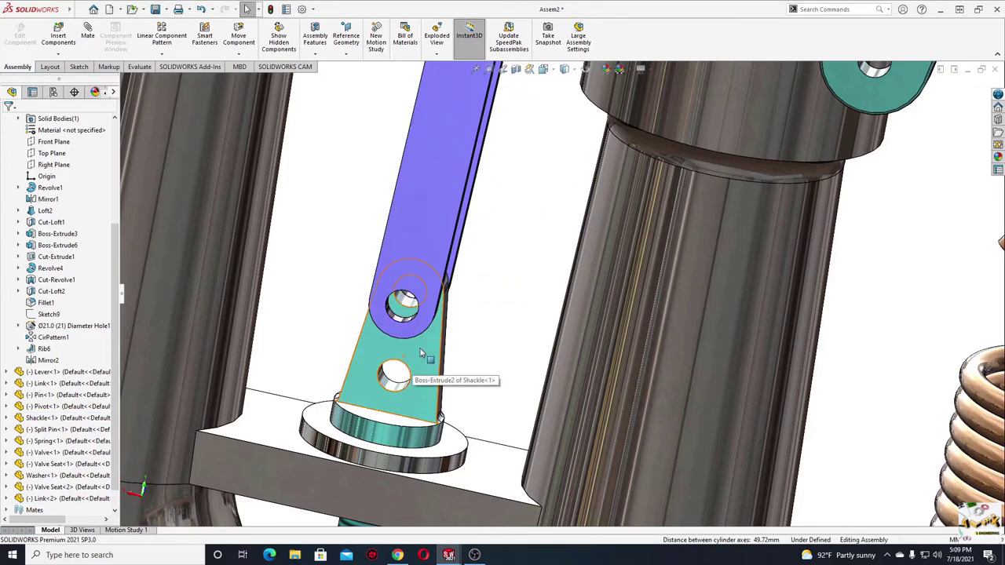
left_click(420, 353)
middle_click_drag(420, 354, 363, 251)
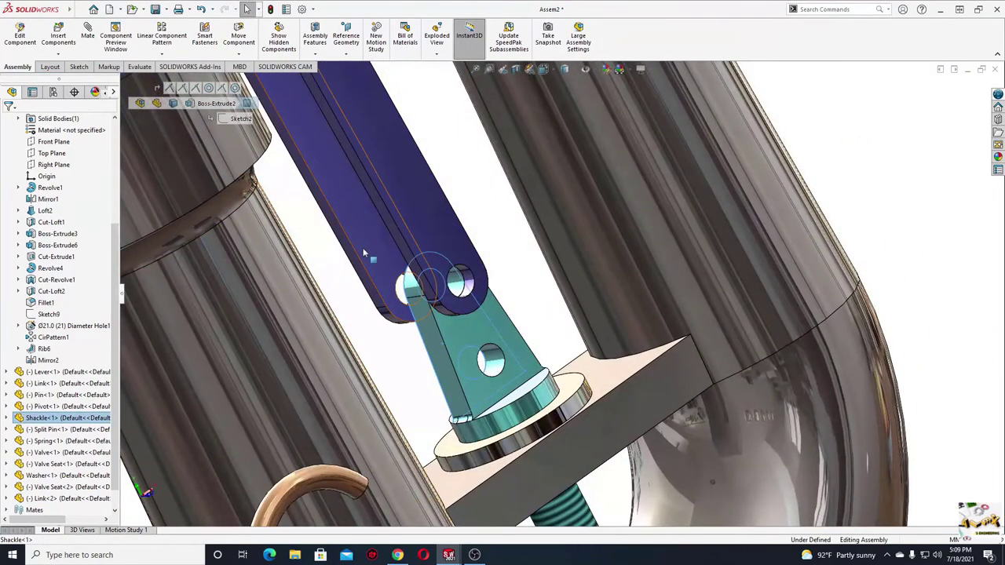
left_click(366, 251, "ctrl")
key("Return")
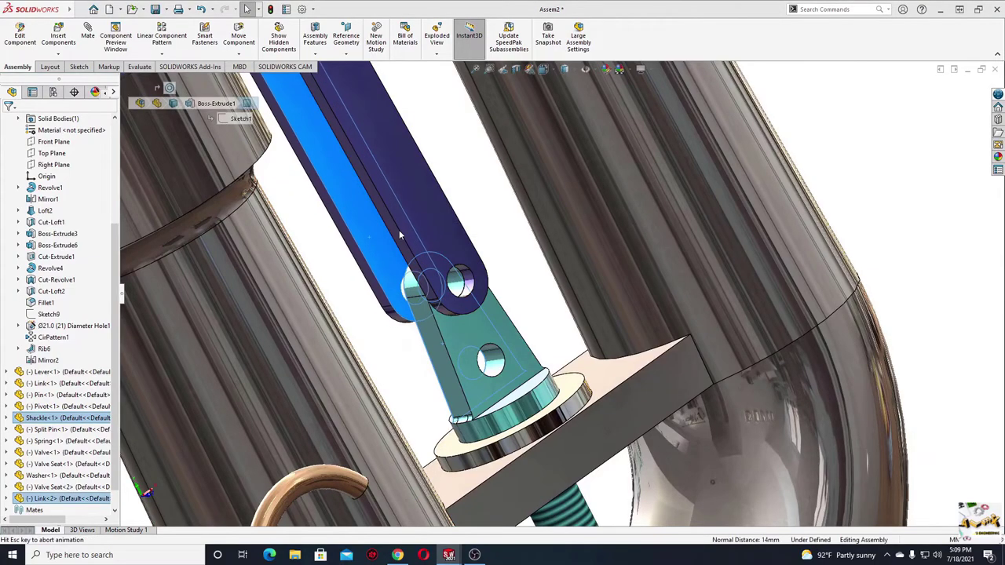
Make the links' upper eyes concentric with the lever's pin
scroll(381, 254, "up", 3)
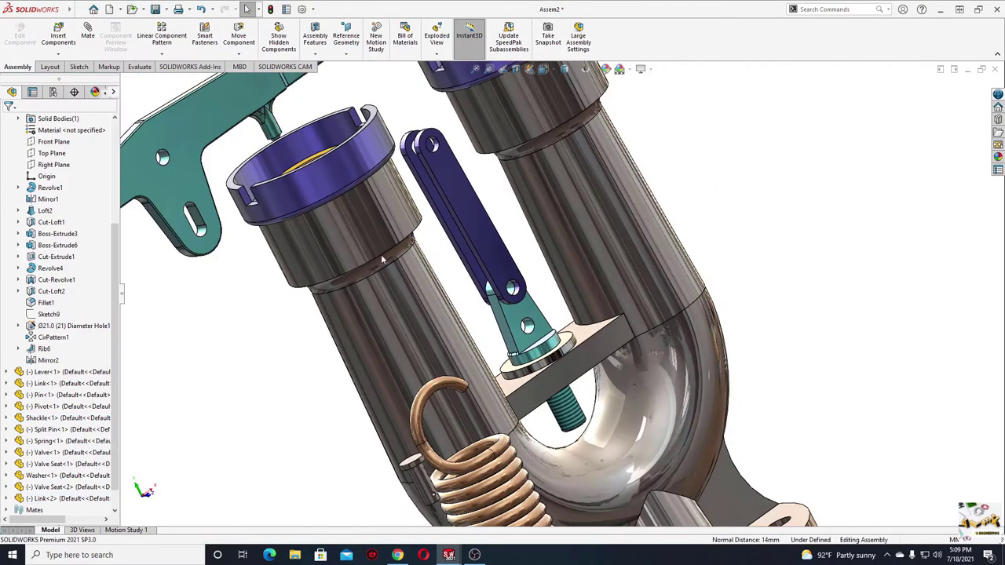
middle_click_drag(382, 260, 440, 357)
scroll(440, 357, "down", 3)
left_click(438, 348)
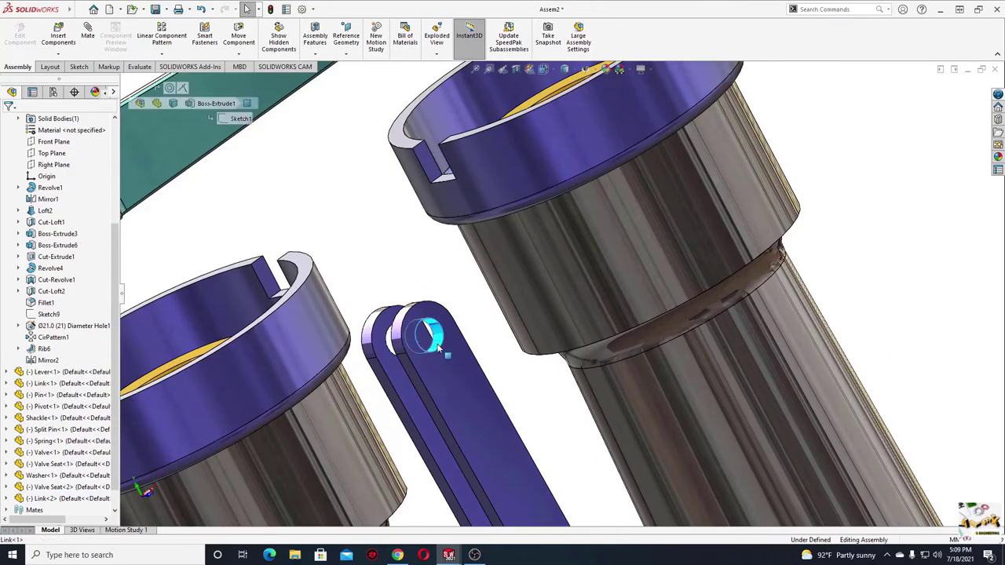
middle_click_drag(397, 369, 415, 346)
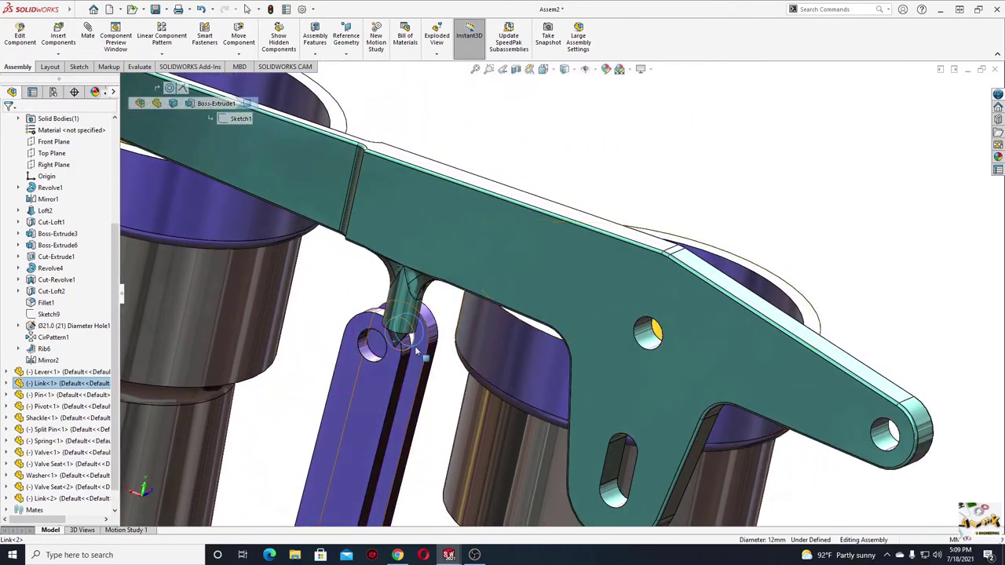
scroll(415, 345, "down", 4)
left_click(385, 357, "ctrl")
left_click(406, 364, "ctrl")
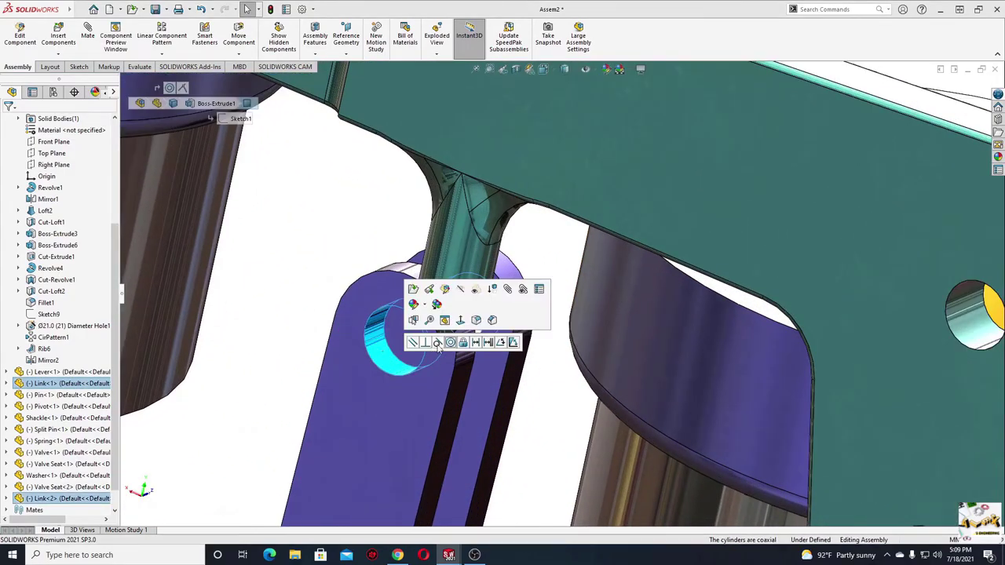
left_click(451, 343)
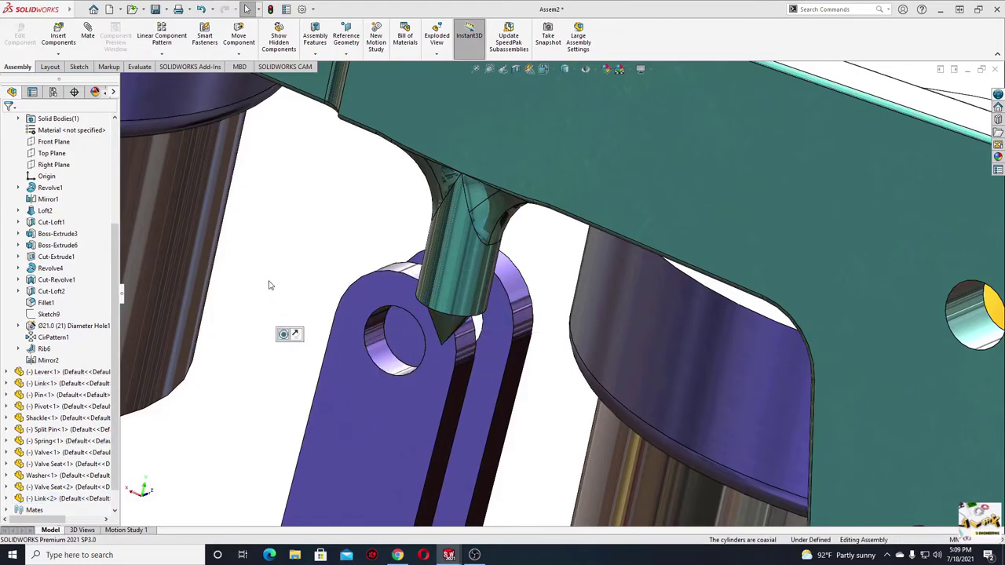
scroll(350, 335, "up", 5)
mouse_move(350, 335)
middle_mouse_down()
mouse_move(360, 314)
mouse_move(351, 307)
mouse_move(422, 352)
middle_mouse_up()
Slide the existing pin outward along the link hole
scroll(553, 357, "up", 2)
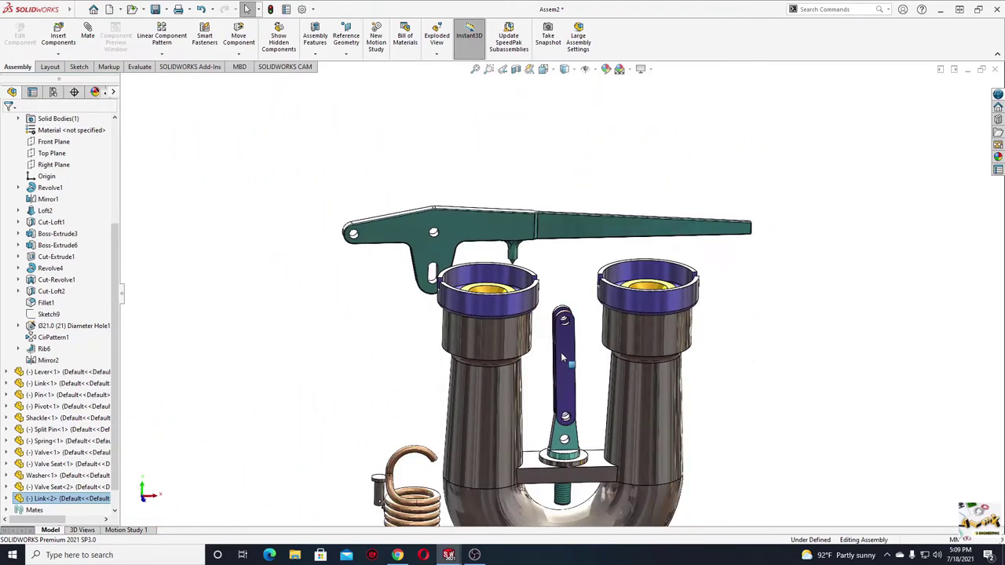
scroll(565, 323, "up", 1)
scroll(521, 418, "down", 3)
scroll(462, 328, "down", 3)
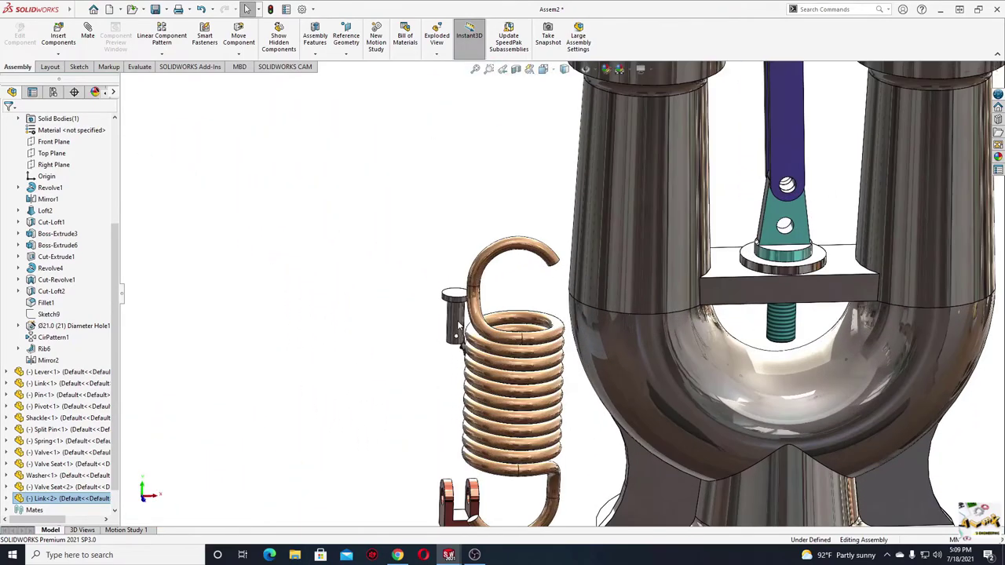
scroll(566, 259, "up", 3)
scroll(675, 196, "down", 3)
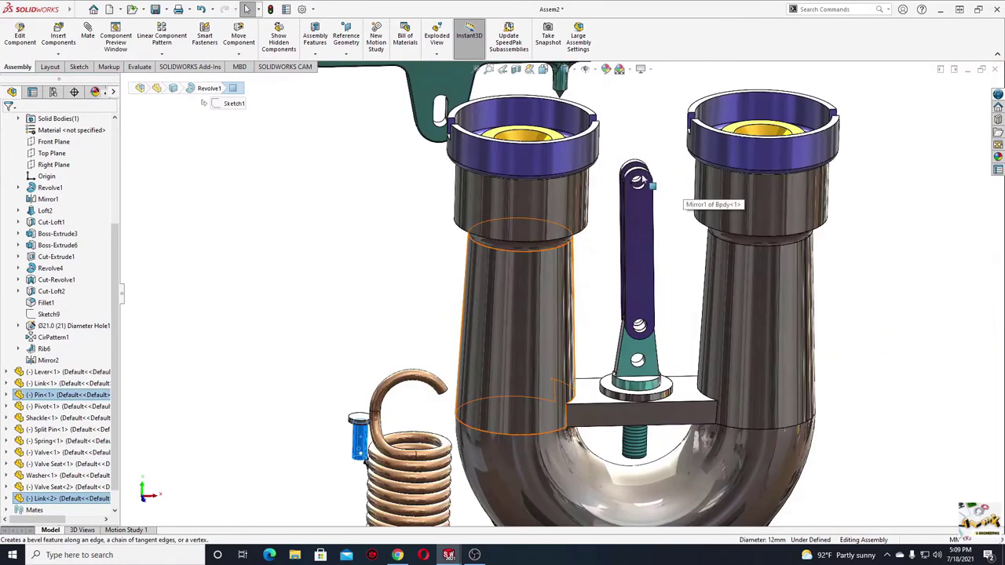
scroll(634, 196, "down", 3)
left_click(607, 253)
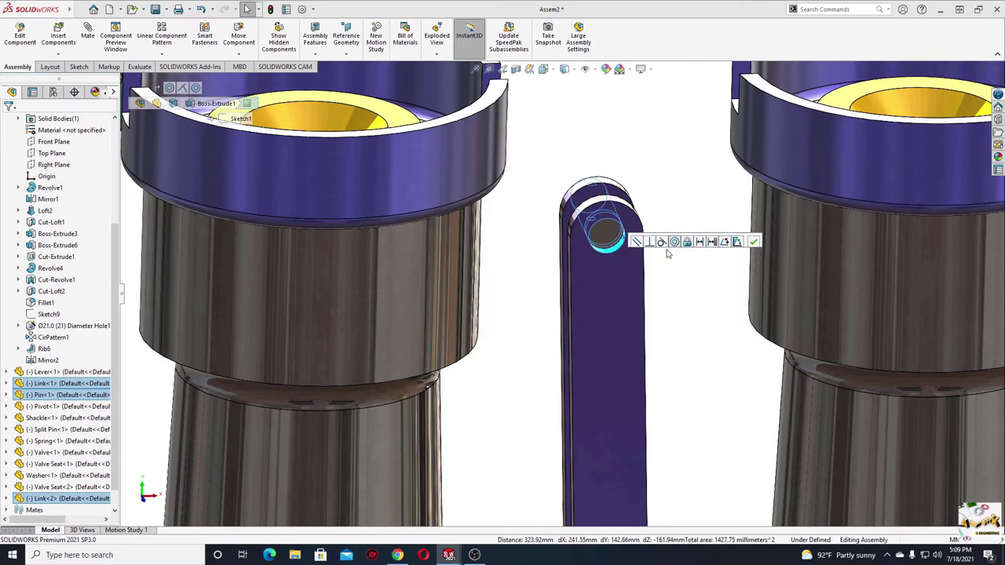
left_click(539, 281)
left_click_drag(607, 250, 555, 282)
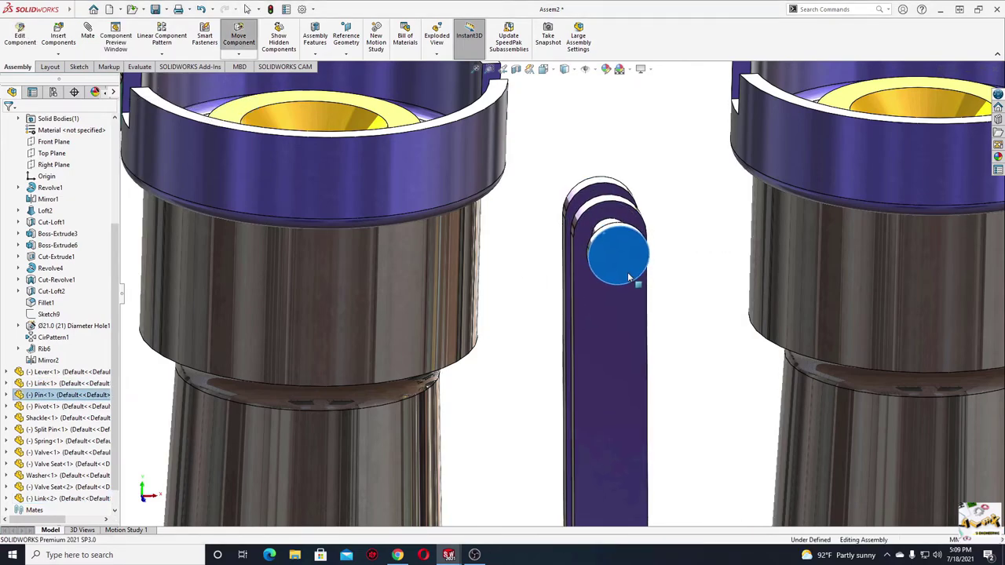
left_click(538, 265)
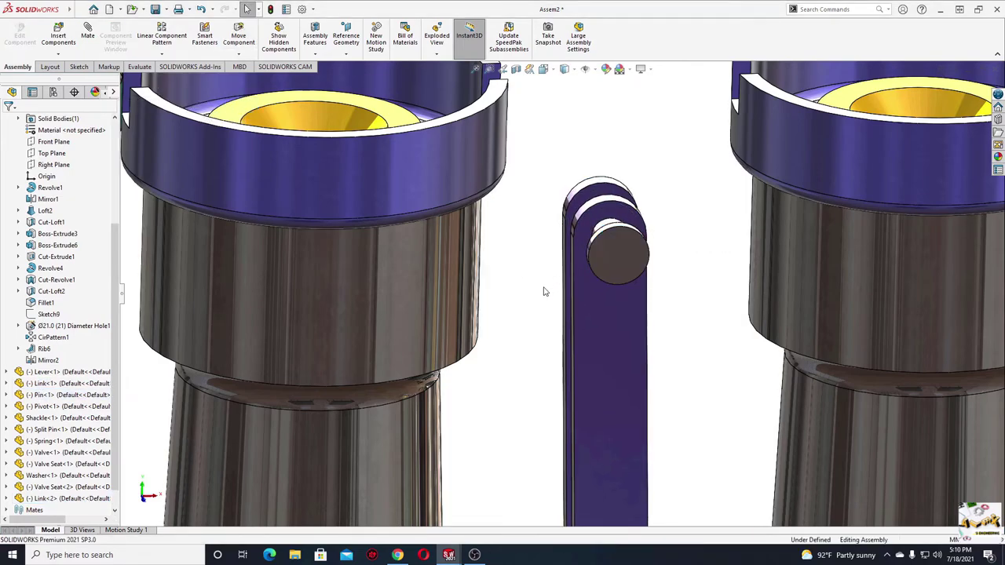
Push the existing pin back into the link hole
mouse_move(543, 291)
middle_mouse_down()
mouse_move(738, 329)
mouse_move(704, 260)
middle_mouse_up()
left_click(660, 212)
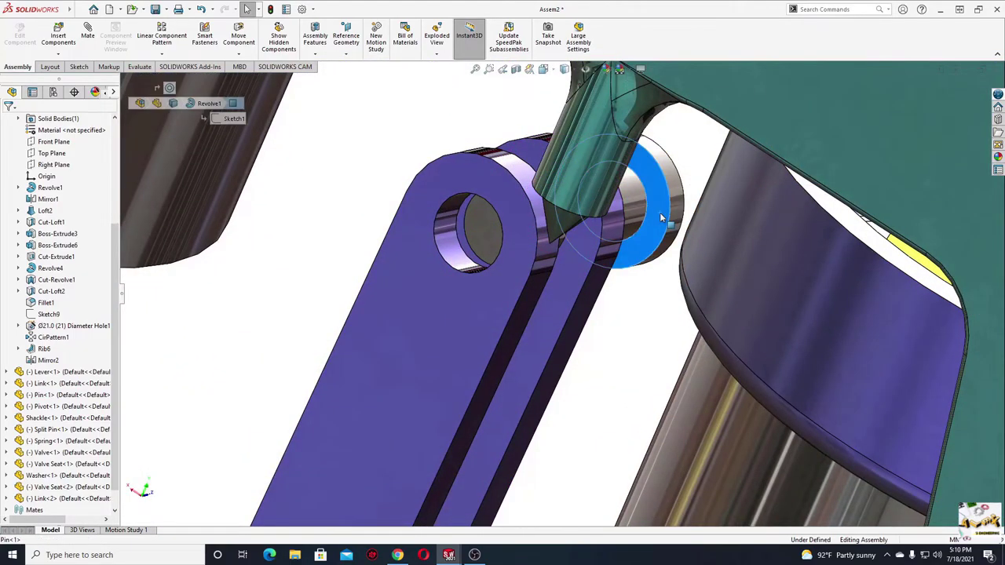
middle_click_drag(644, 301, 646, 291)
left_click(660, 308, "ctrl")
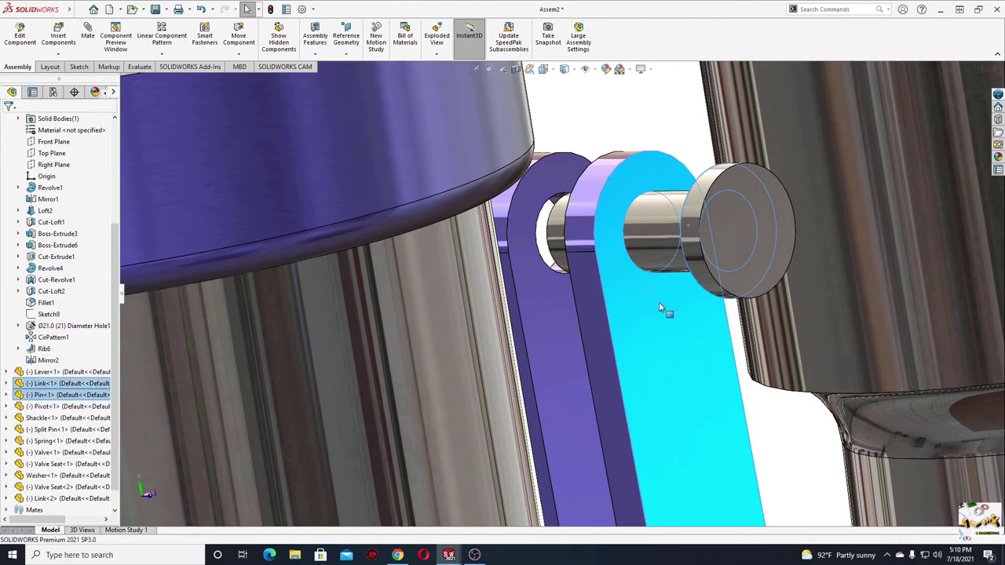
left_click(689, 292)
left_click_drag(690, 291, 536, 283)
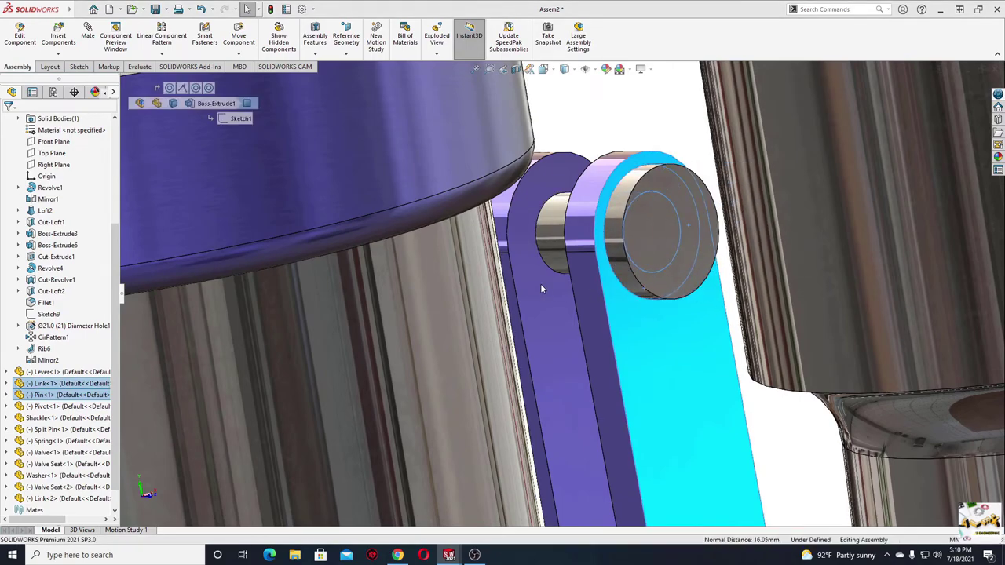
mouse_move(540, 289)
middle_mouse_down()
mouse_move(513, 275)
mouse_move(503, 283)
mouse_move(530, 296)
middle_mouse_up()
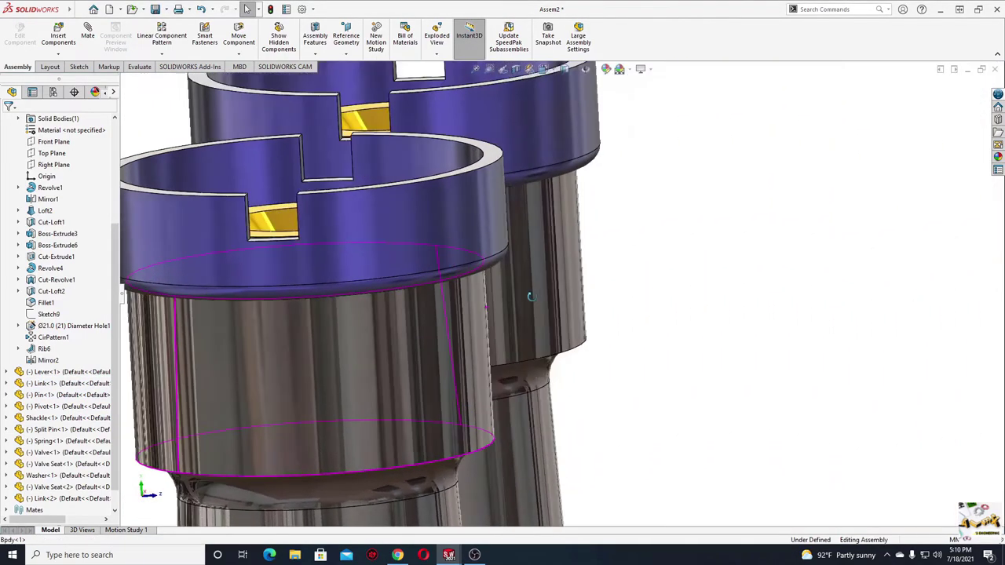
scroll(530, 296, "up", 5)
scroll(677, 301, "down", 3)
mouse_move(620, 442)
middle_mouse_down()
mouse_move(628, 332)
mouse_move(346, 446)
mouse_move(559, 171)
middle_mouse_up()
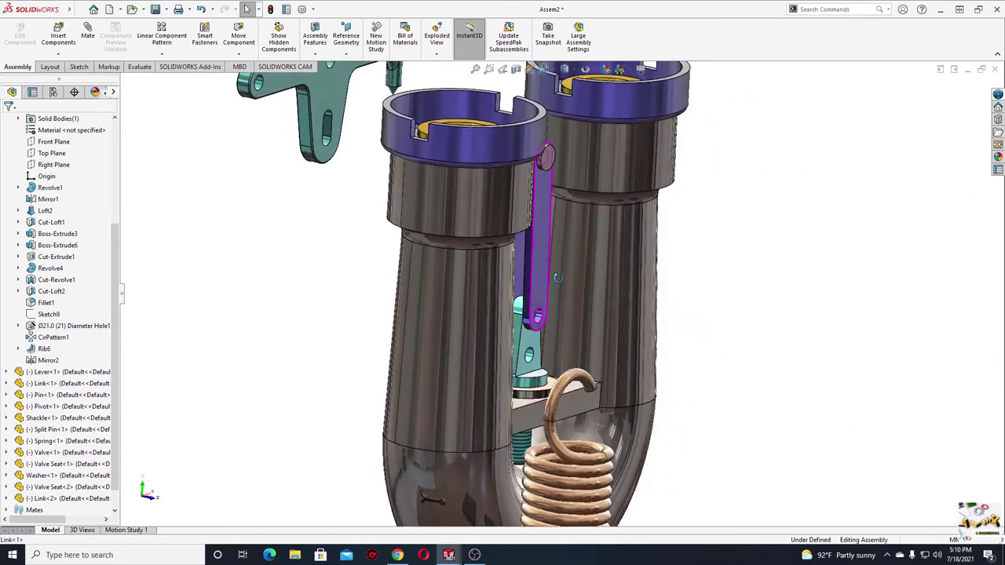
Copy Pin<1> and paste two new pin copies with Ctrl+C and Ctrl+V
left_click(550, 167)
key("ctrl+c")
key("ctrl+v")
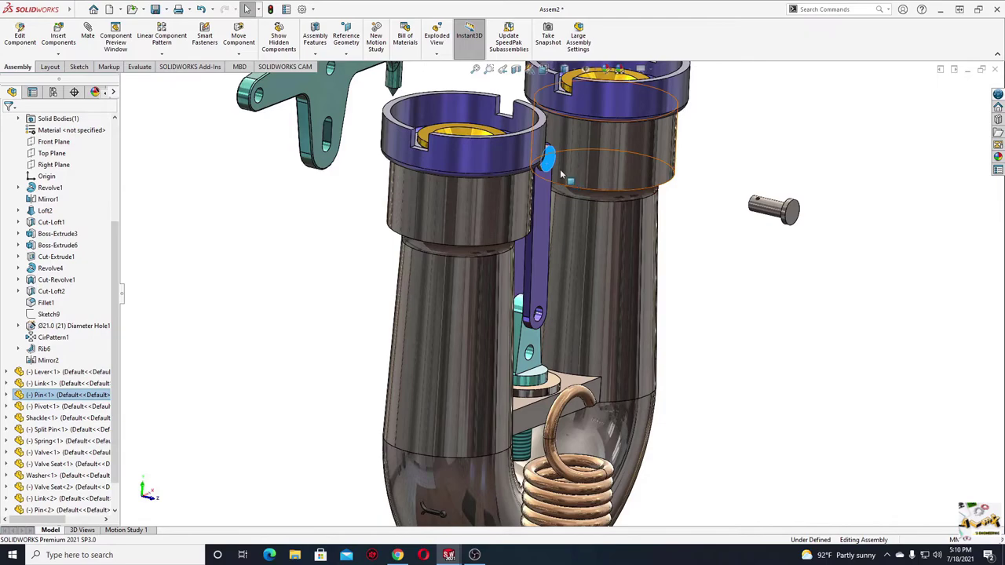
key("ctrl+v")
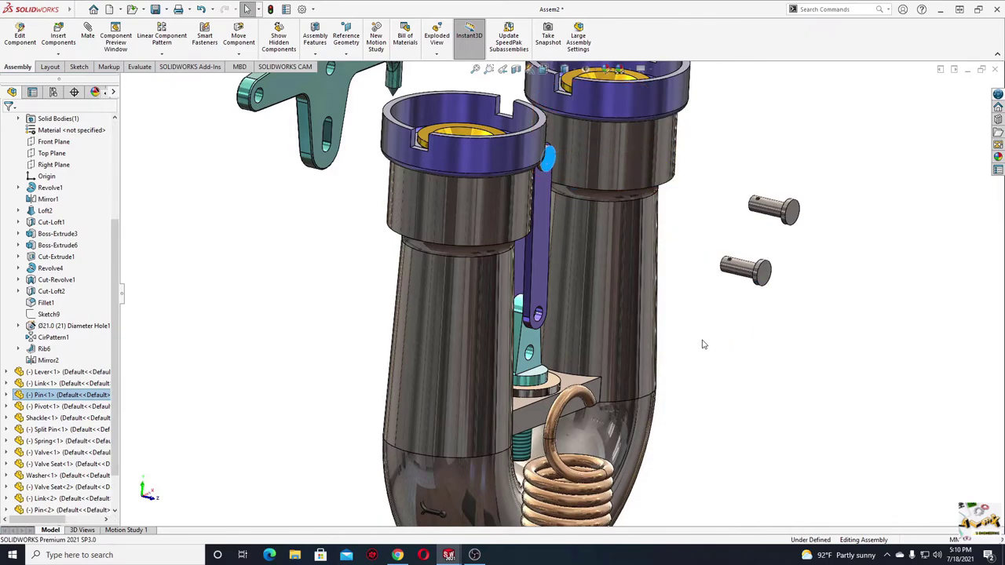
key("Escape")
Mate a pasted pin concentric with the shackle hole and its head coincident with the link
left_click(742, 273)
scroll(550, 298, "down", 3)
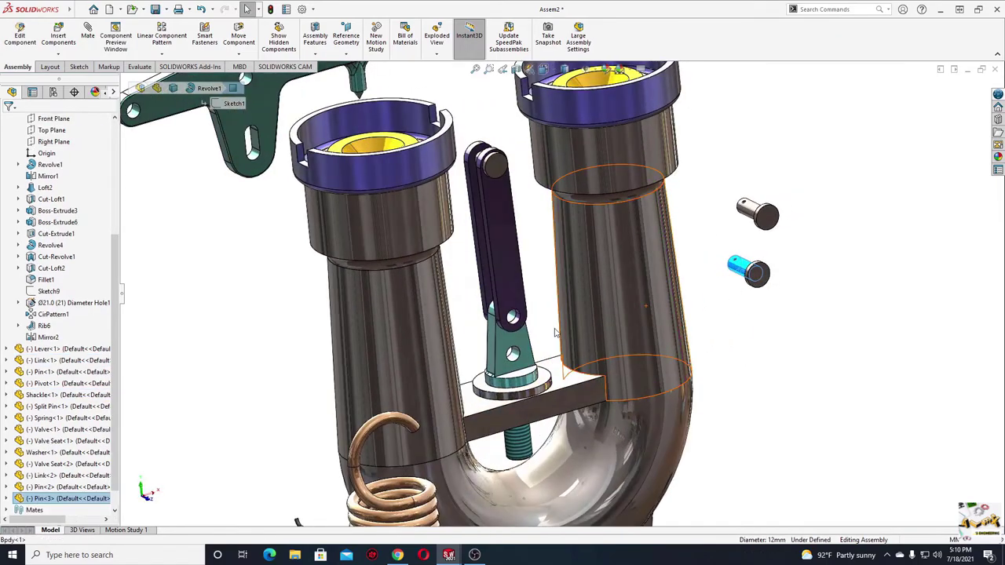
scroll(526, 283, "down", 5)
scroll(514, 279, "down", 3)
left_click(511, 276, "ctrl")
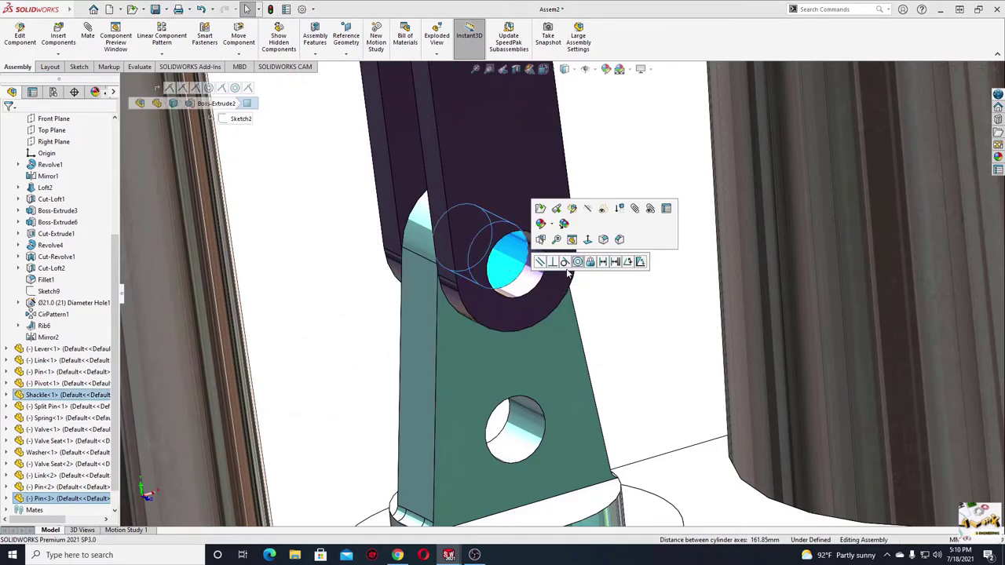
left_click(579, 261)
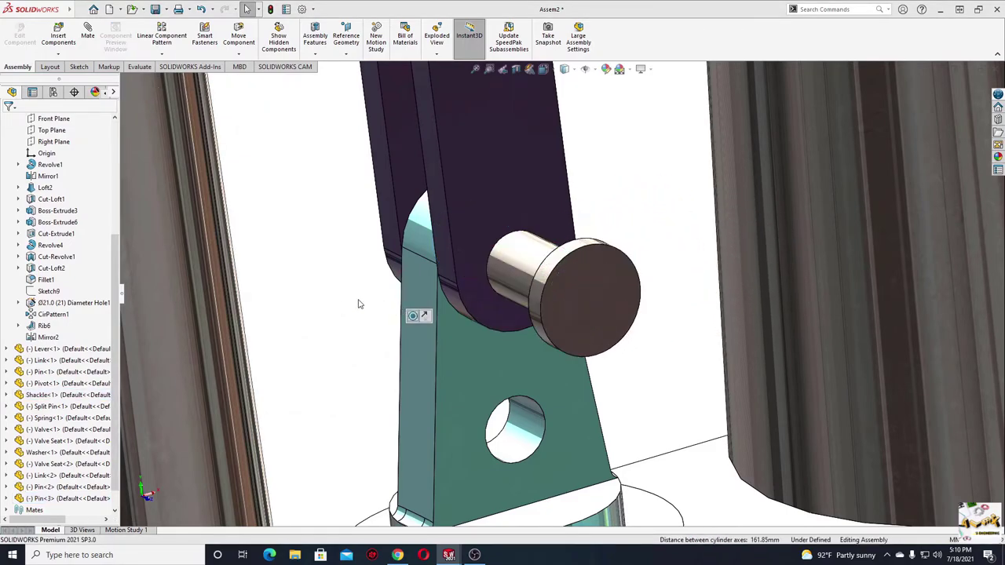
left_click(490, 234)
middle_click_drag(490, 233, 618, 326)
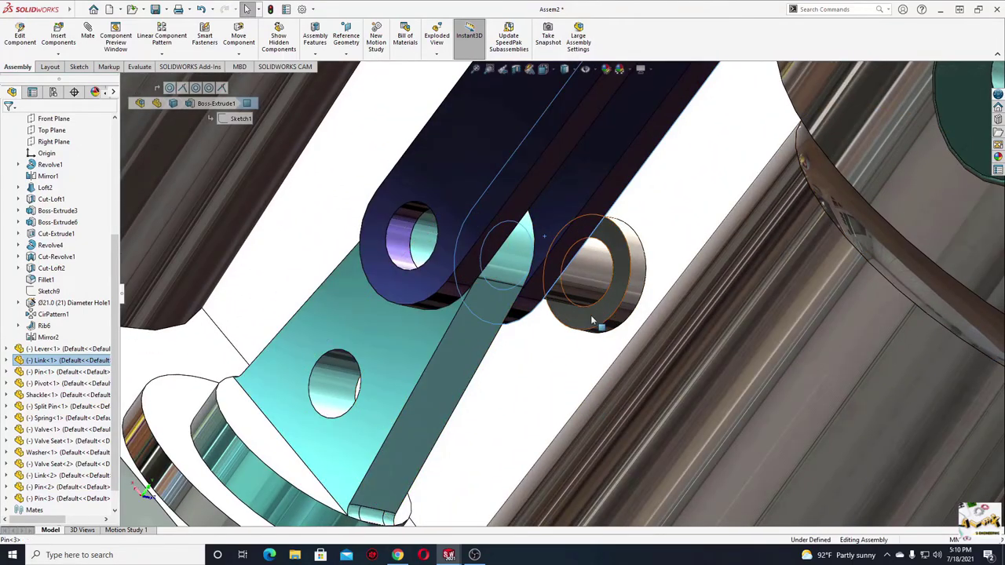
left_click(591, 320, "ctrl")
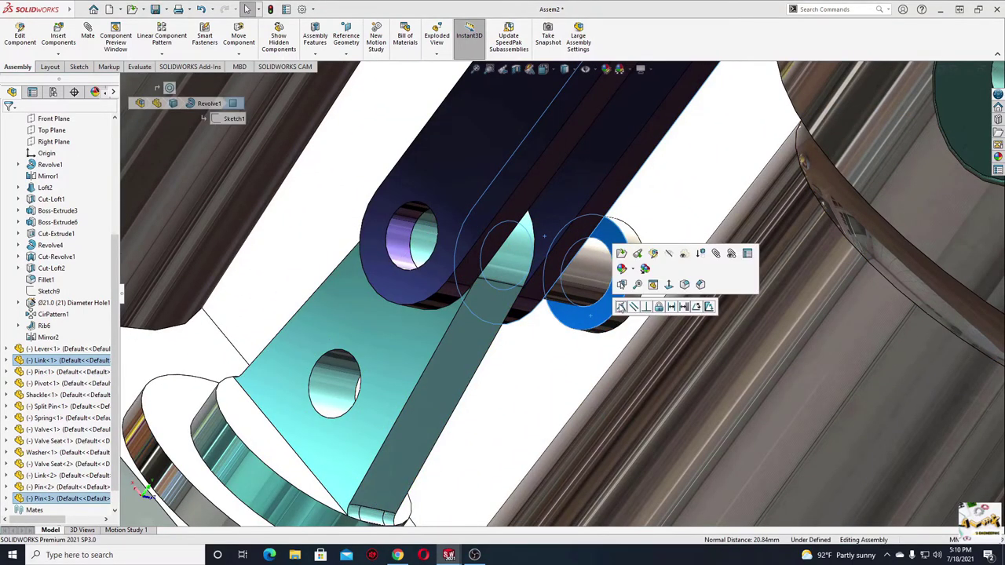
left_click(622, 306)
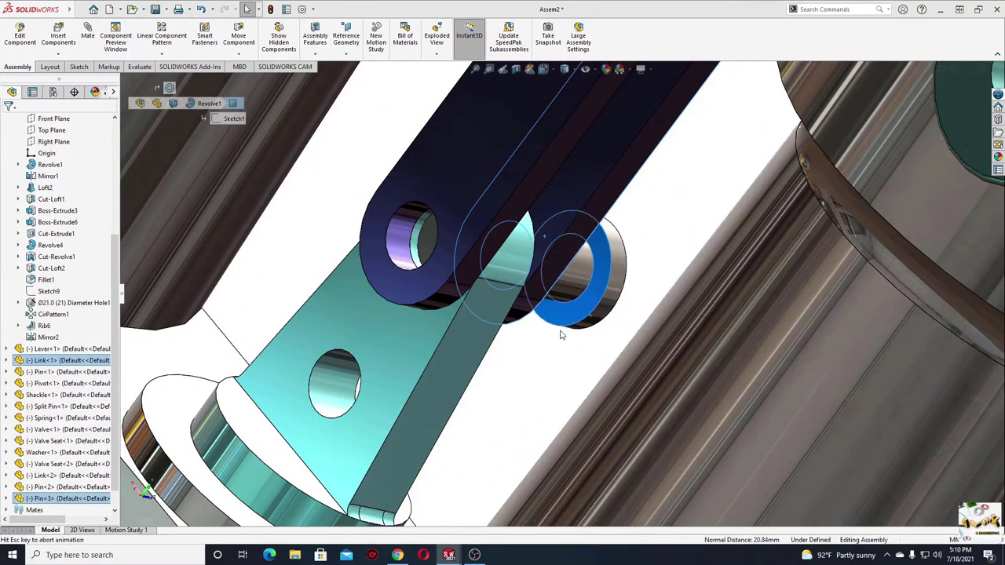
left_click(572, 286)
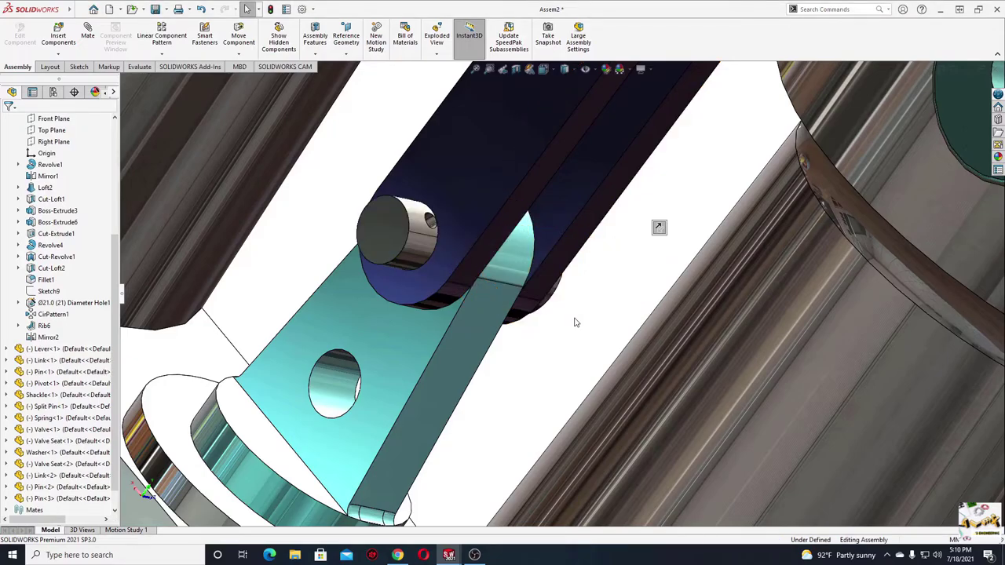
scroll(545, 269, "up", 2)
scroll(477, 288, "up", 2)
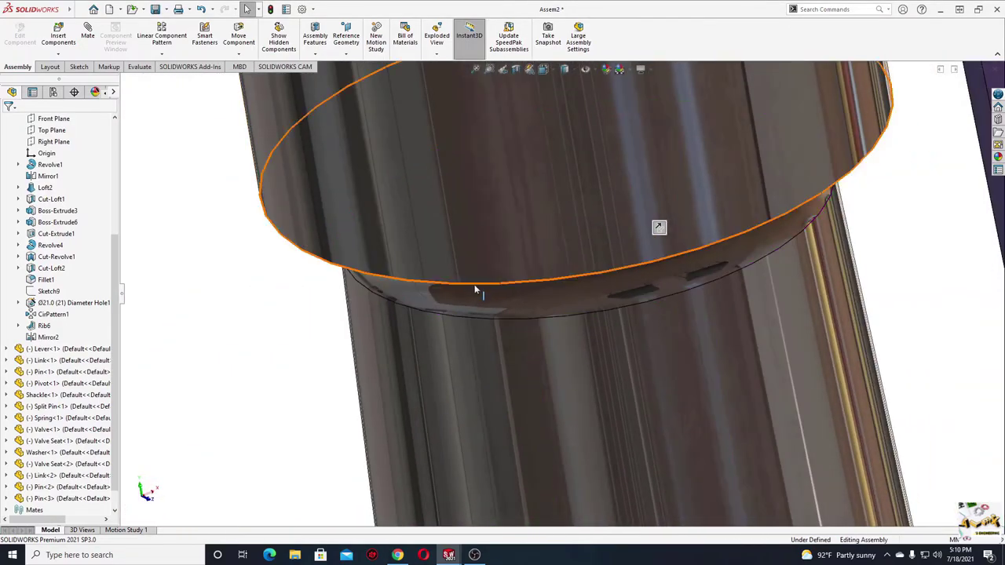
scroll(579, 328, "up", 2)
scroll(440, 348, "up", 1)
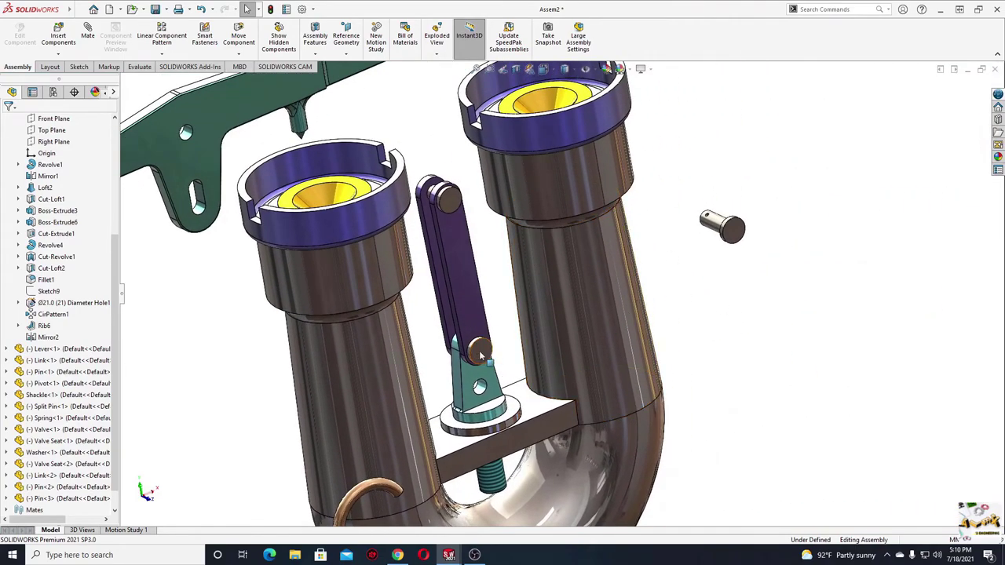
Zoom and orbit to a close view of the lever slot and upper link pin
middle_click_drag(481, 355, 592, 277)
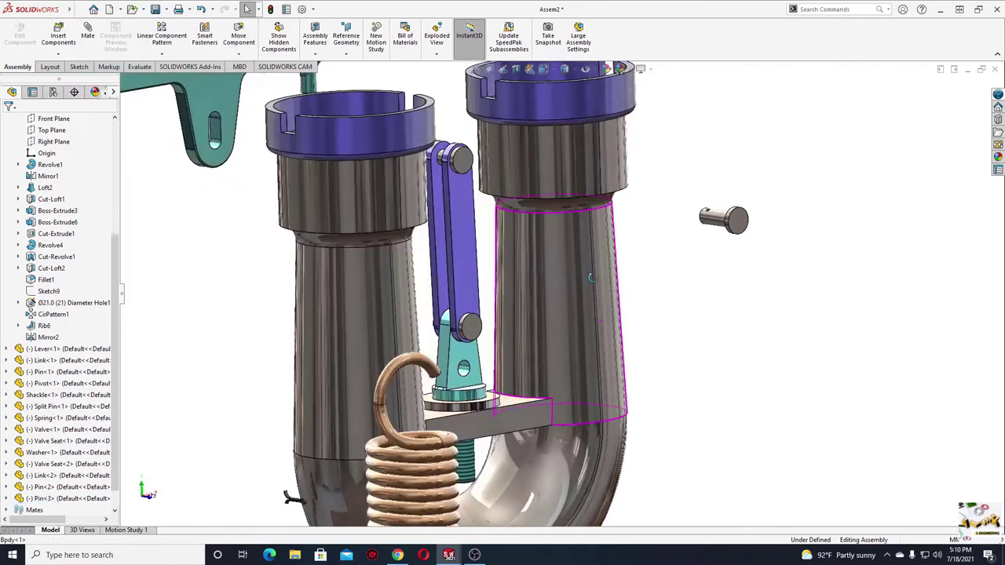
scroll(585, 281, "up", 2)
scroll(542, 310, "up", 2)
scroll(511, 346, "up", 1)
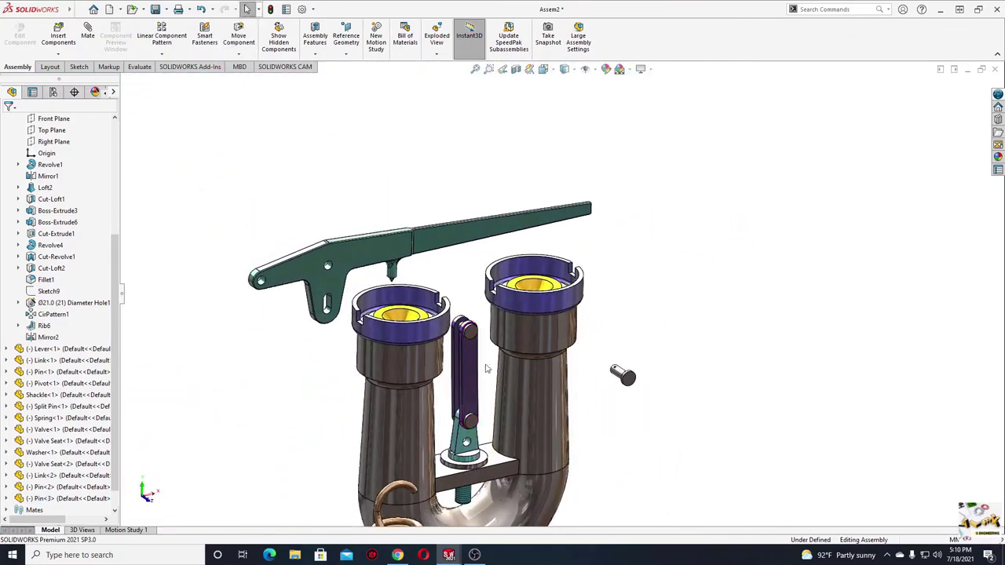
middle_click_drag(485, 369, 461, 298, "ctrl")
left_click_drag(357, 198, 259, 337)
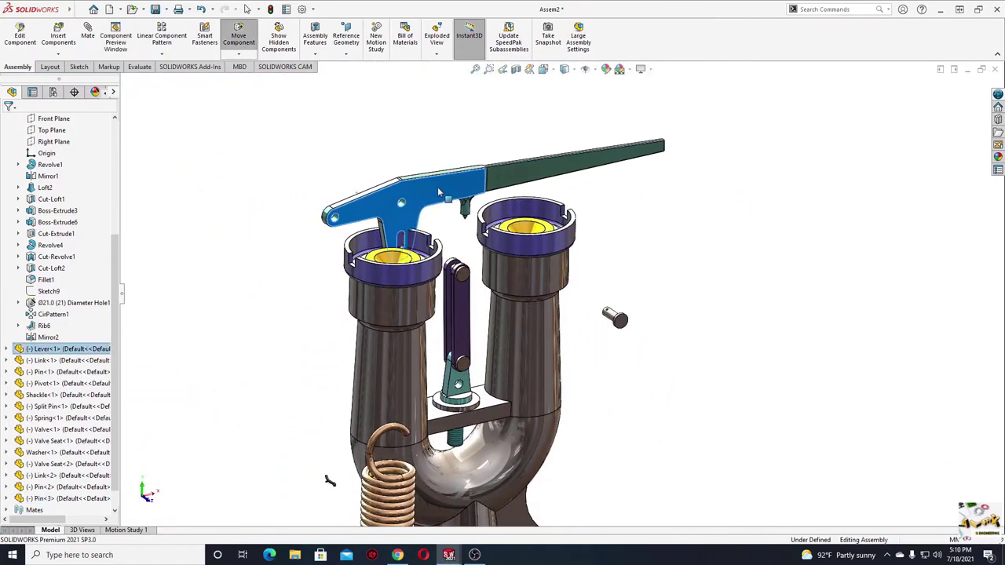
scroll(256, 342, "down", 2)
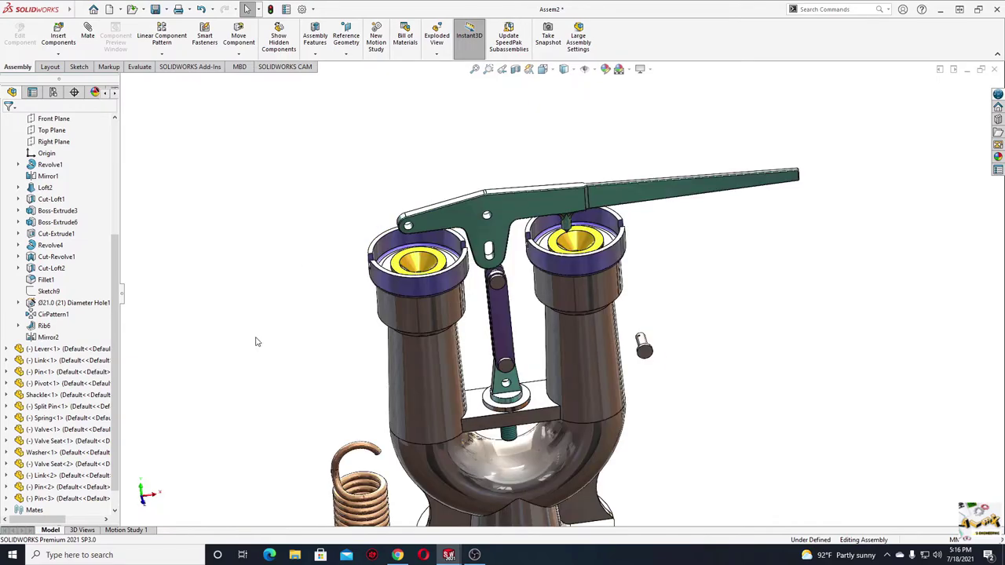
mouse_move(400, 293)
middle_mouse_down()
mouse_move(367, 312)
mouse_move(397, 309)
middle_mouse_up()
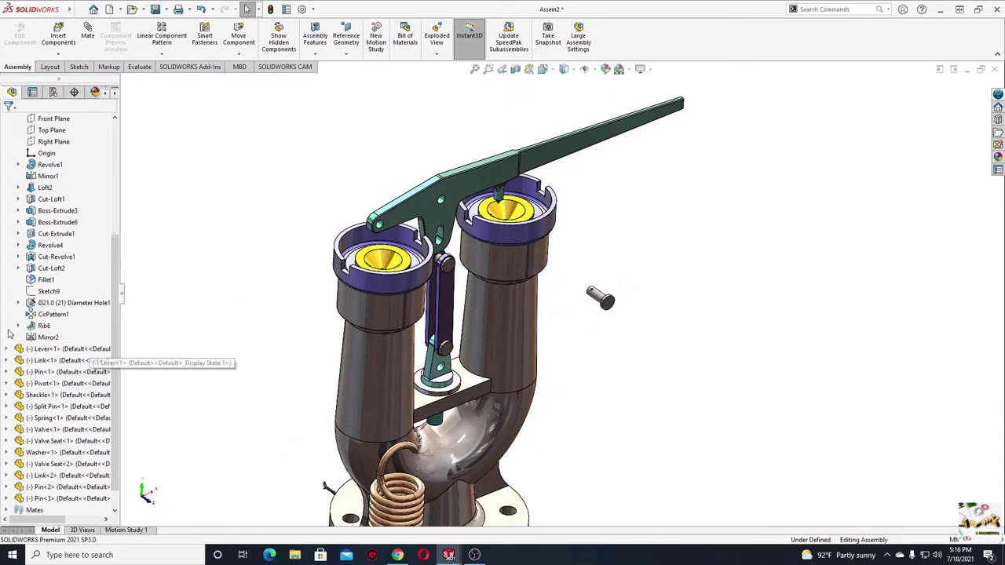
scroll(43, 336, "up", 2)
scroll(43, 336, "up", 2)
scroll(47, 314, "up", 1)
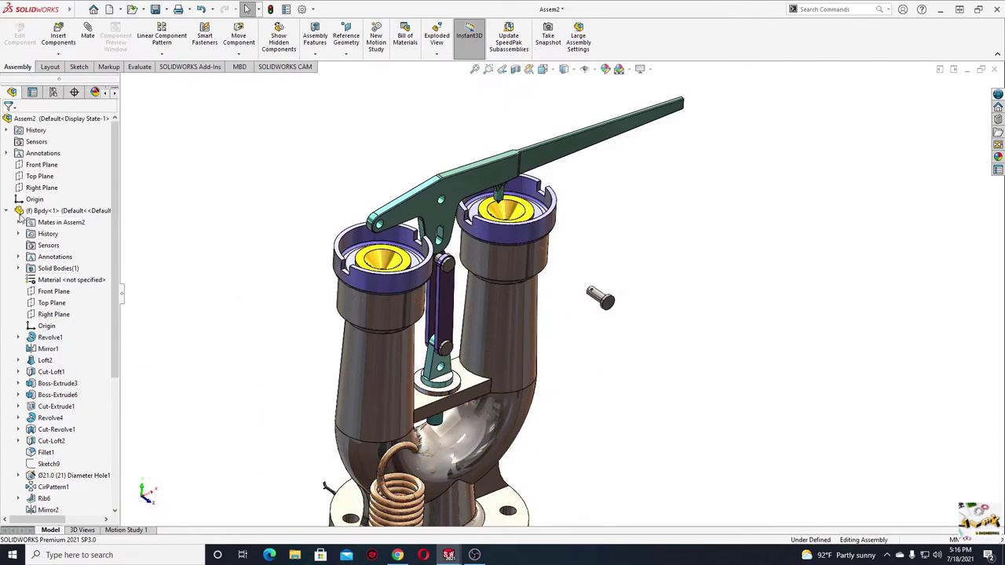
Select the Body and Lever front planes and start editing the Lever in the assembly
left_click(53, 291)
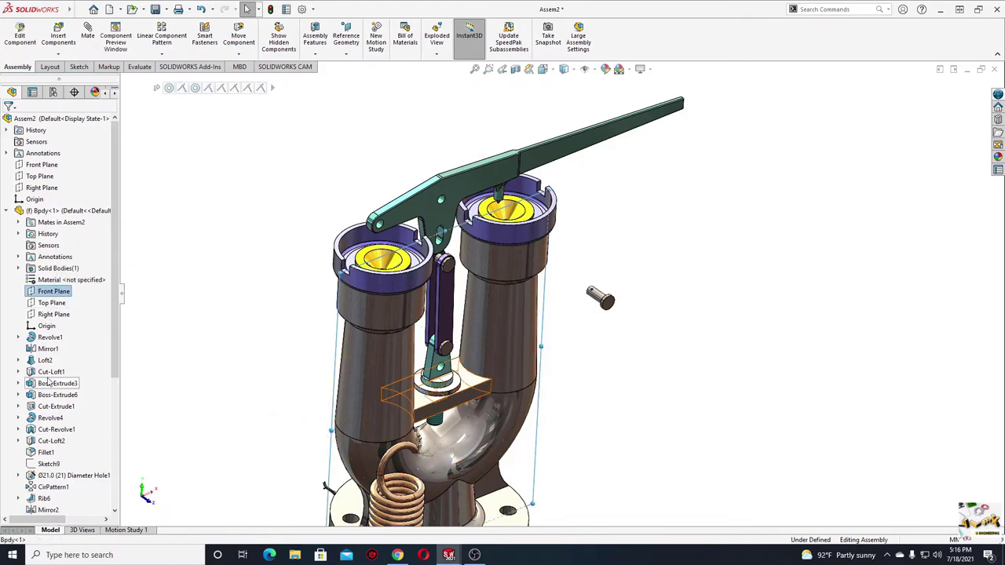
scroll(55, 437, "down", 2)
scroll(47, 432, "down", 1)
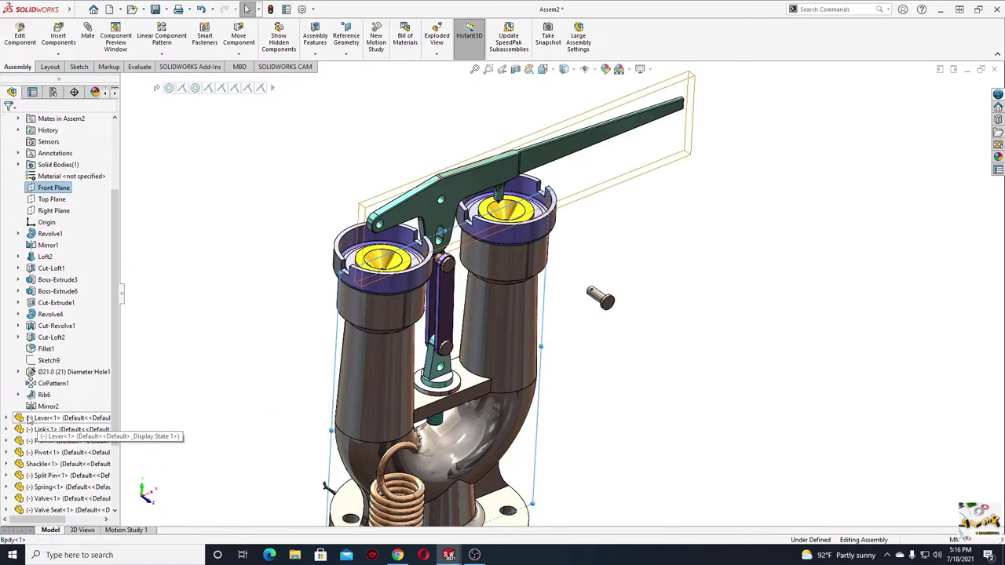
left_click(7, 418)
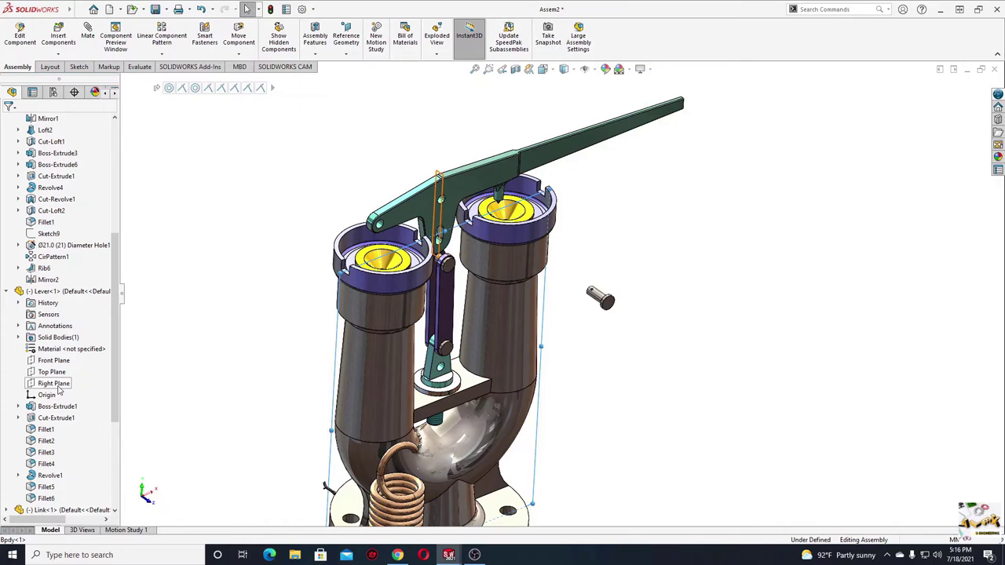
left_click(54, 361)
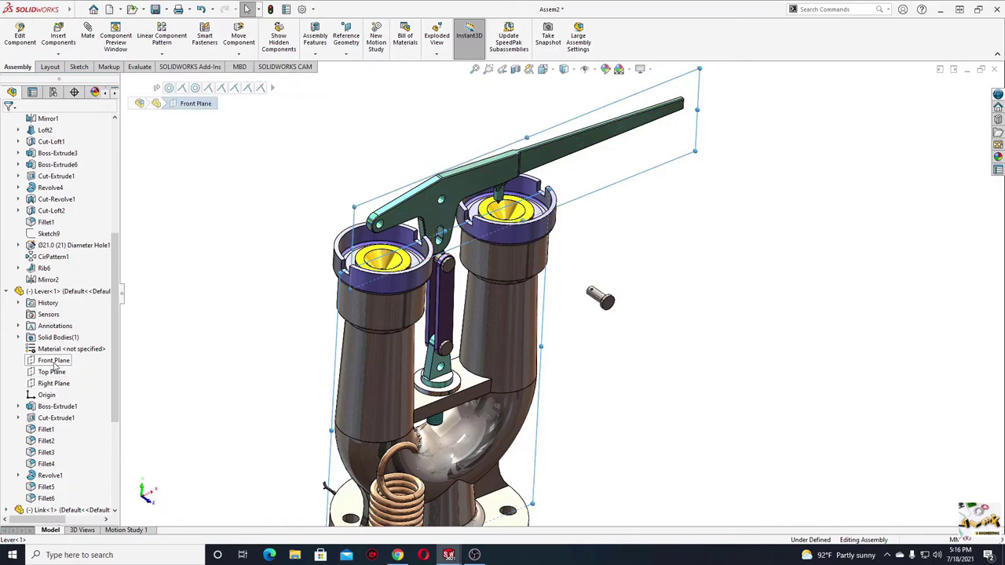
left_click(64, 371)
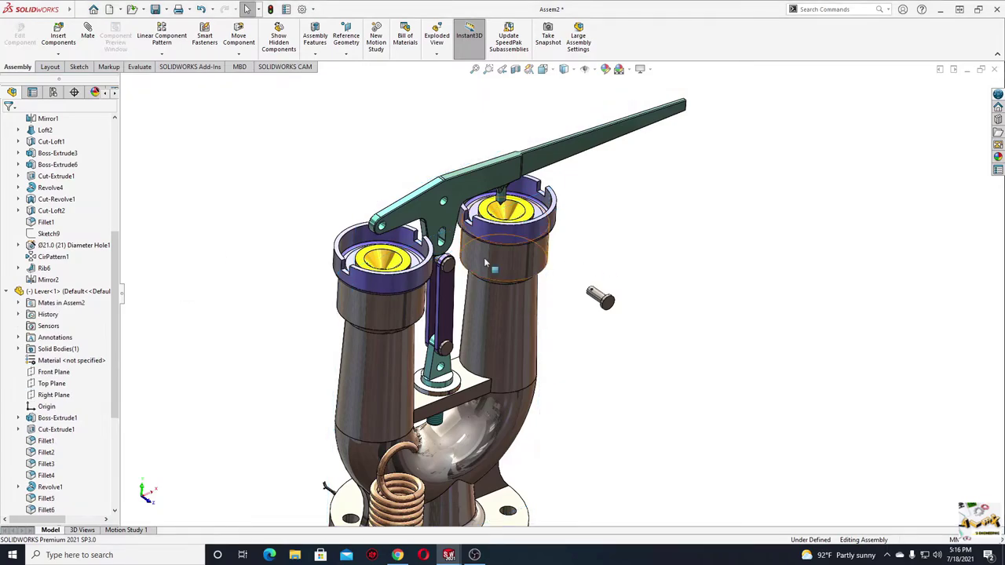
scroll(481, 262, "down", 2)
scroll(471, 263, "down", 2)
scroll(448, 268, "down", 2)
scroll(424, 275, "down", 2)
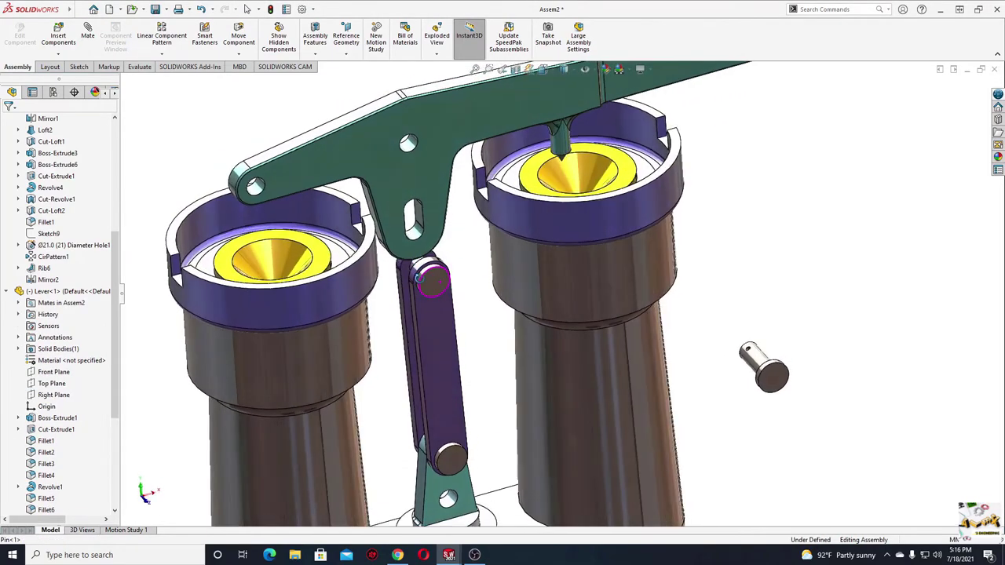
middle_click_drag(418, 277, 420, 274)
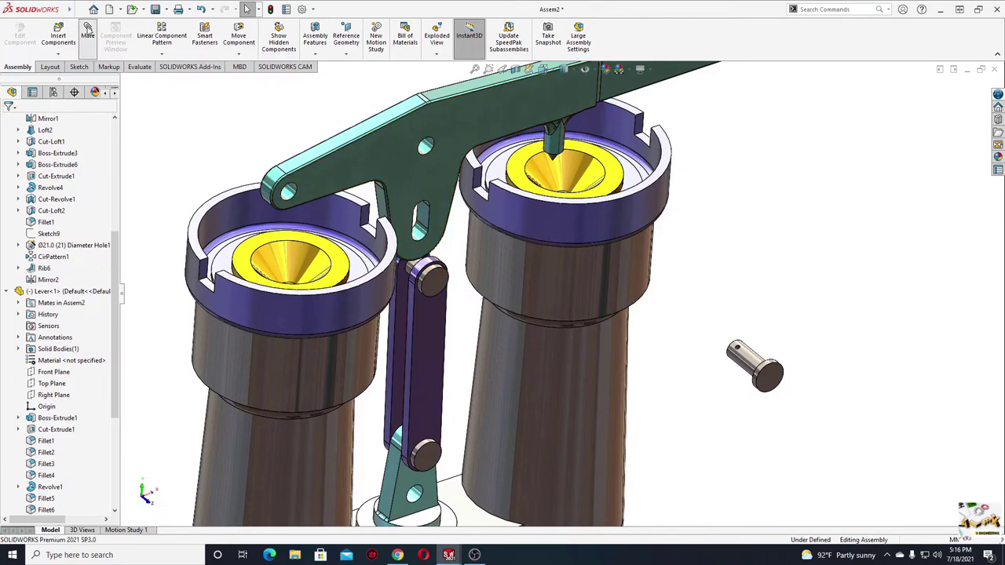
Add a Slot mate at 16 mm Distance Along Slot between the lever's slot face and the upper pin
left_click(88, 33)
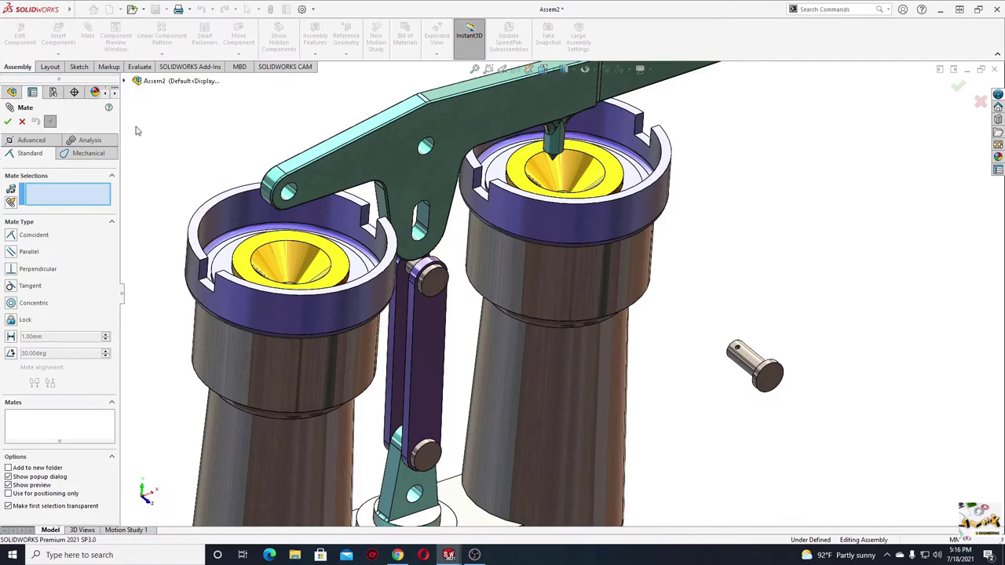
left_click(81, 154)
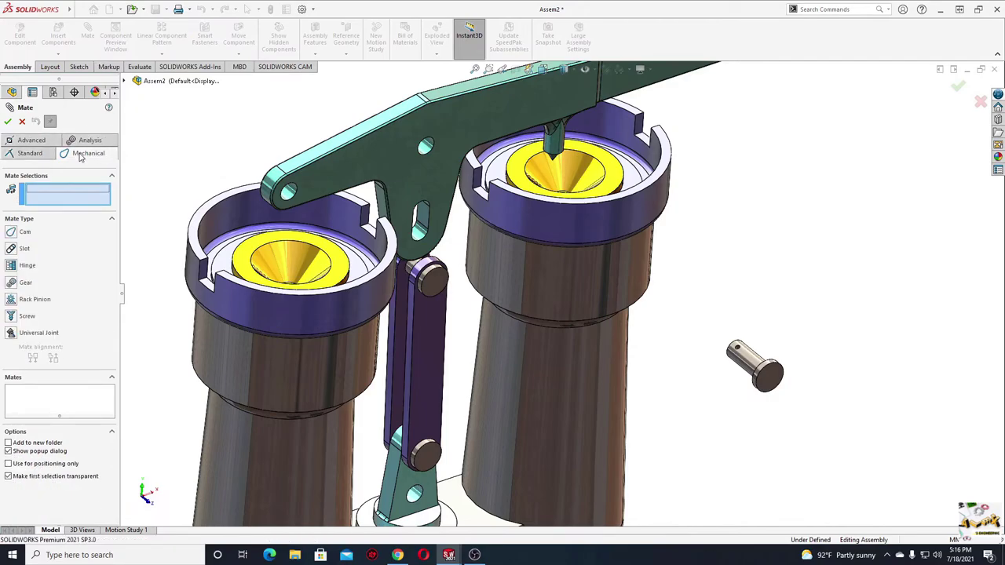
left_click(24, 251)
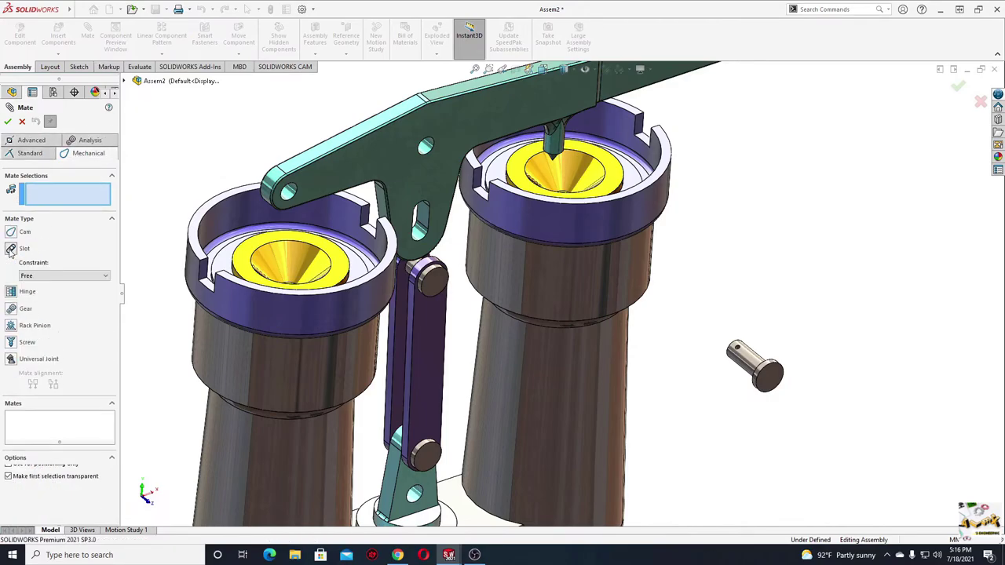
left_click(67, 277)
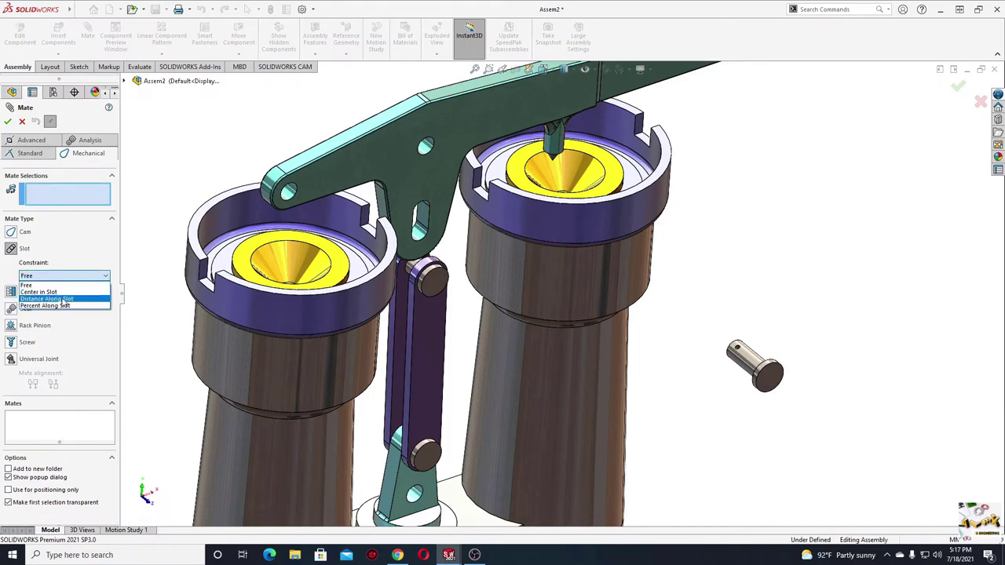
left_click(47, 299)
type("16")
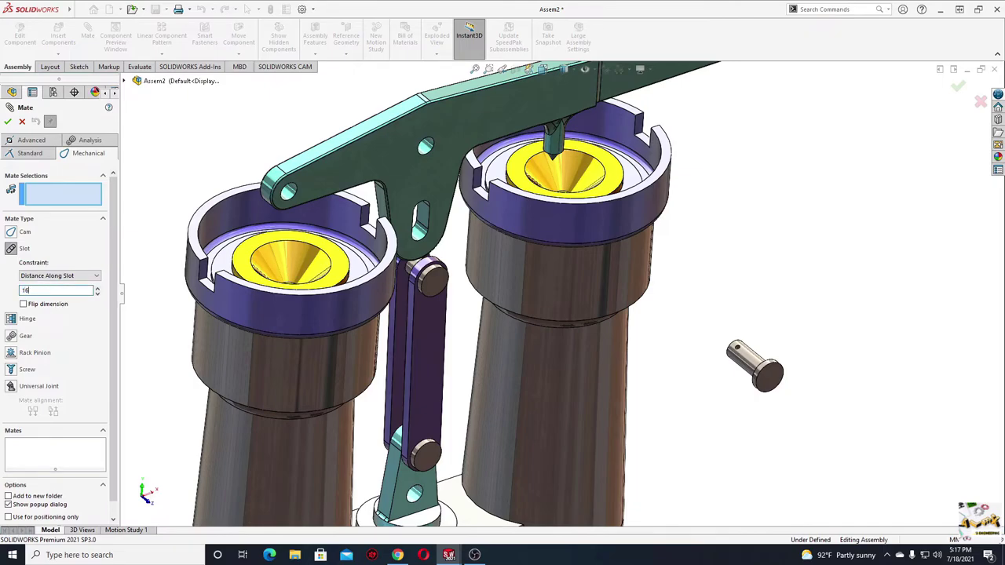
left_click(419, 232)
scroll(424, 274, "down", 1)
scroll(428, 267, "down", 2)
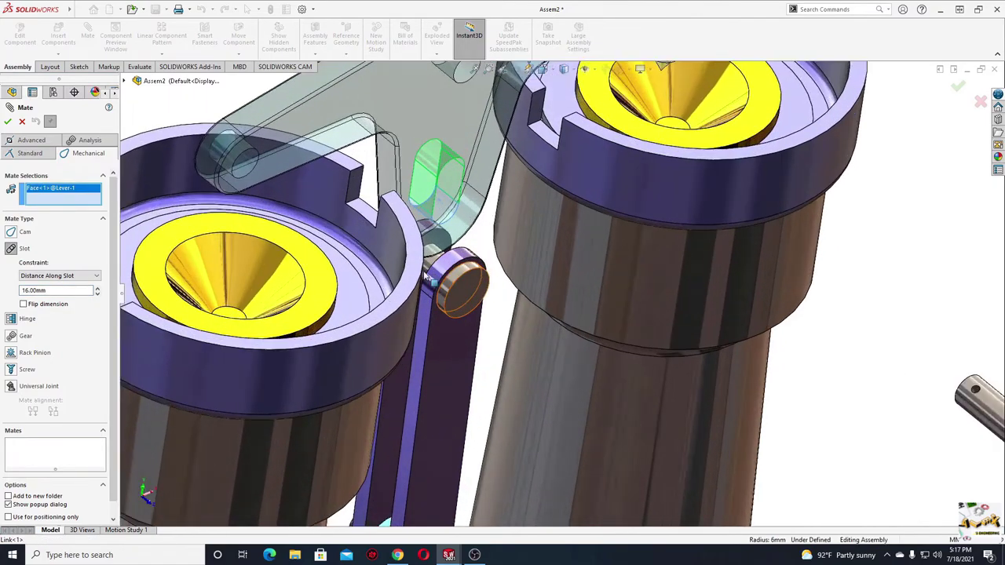
scroll(433, 262, "down", 2)
left_click(446, 273)
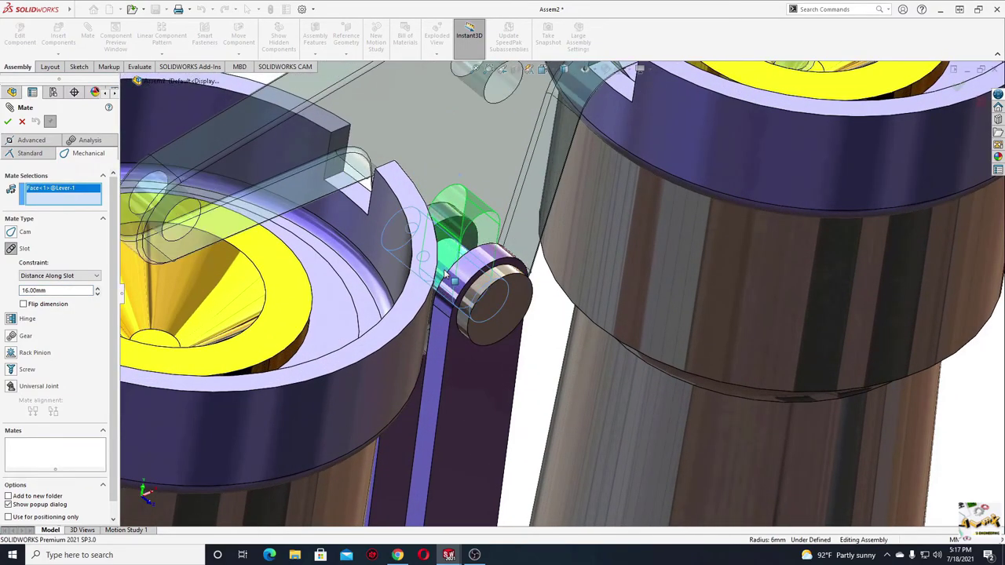
left_click(7, 121)
left_click(7, 121)
Exit the mate command and swing the lever to test the linkage motion
key("f")
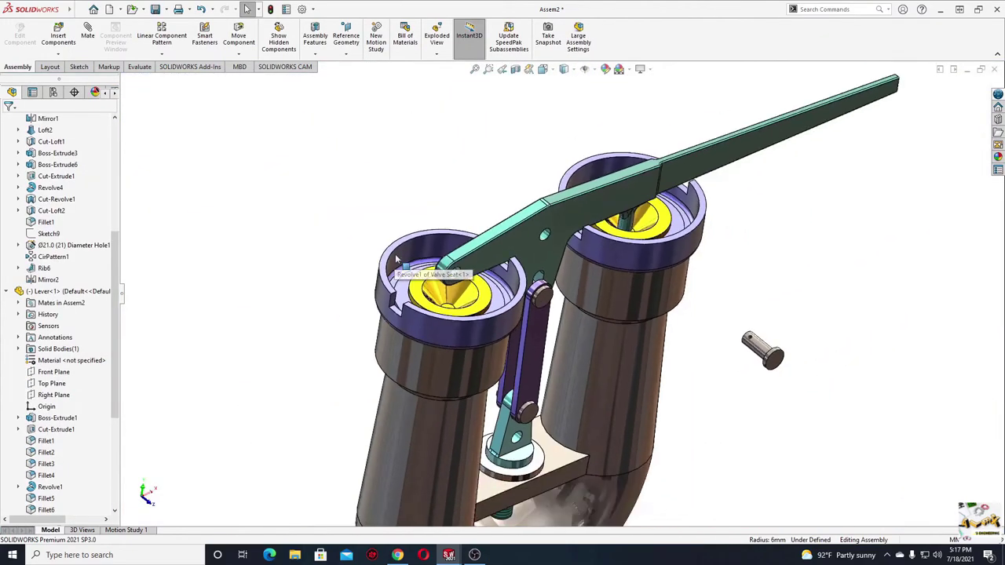
middle_click_drag(397, 259, 385, 339)
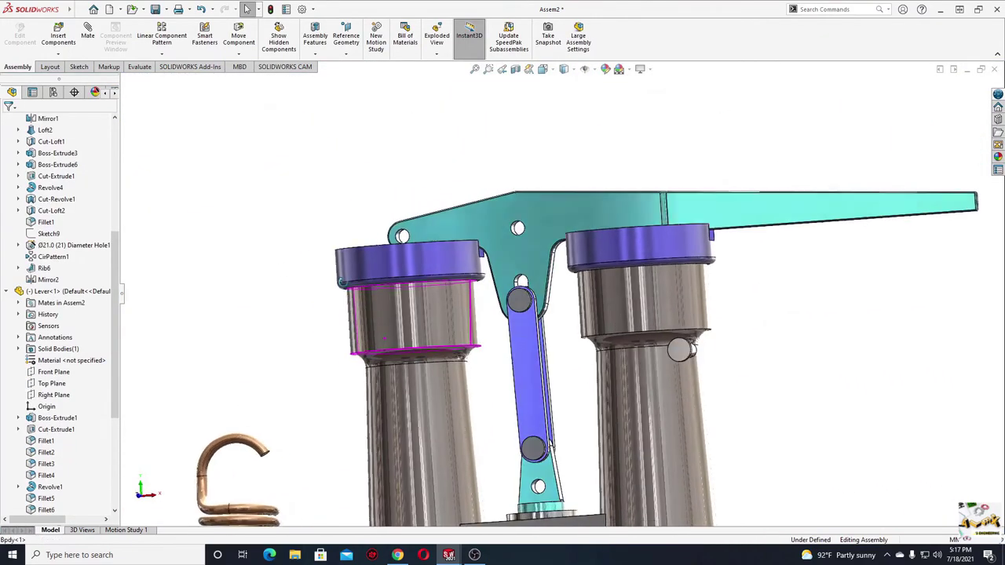
mouse_move(750, 206)
left_mouse_down()
mouse_move(739, 195)
mouse_move(772, 230)
mouse_move(754, 212)
left_mouse_up()
middle_click_drag(754, 212, 164, 382)
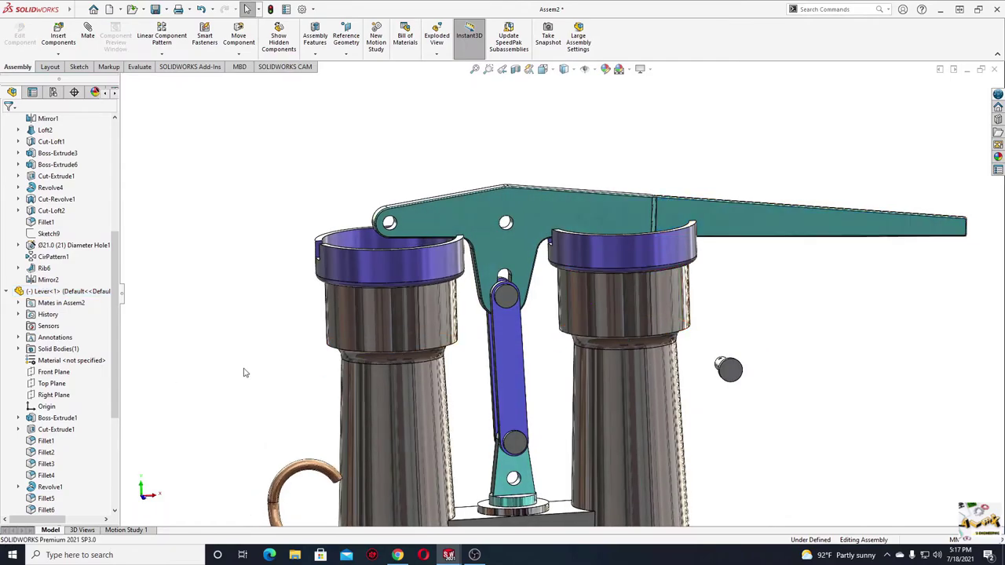
Mate the Body's Right Plane coincident with Link<2>'s Top Plane
left_click(7, 292)
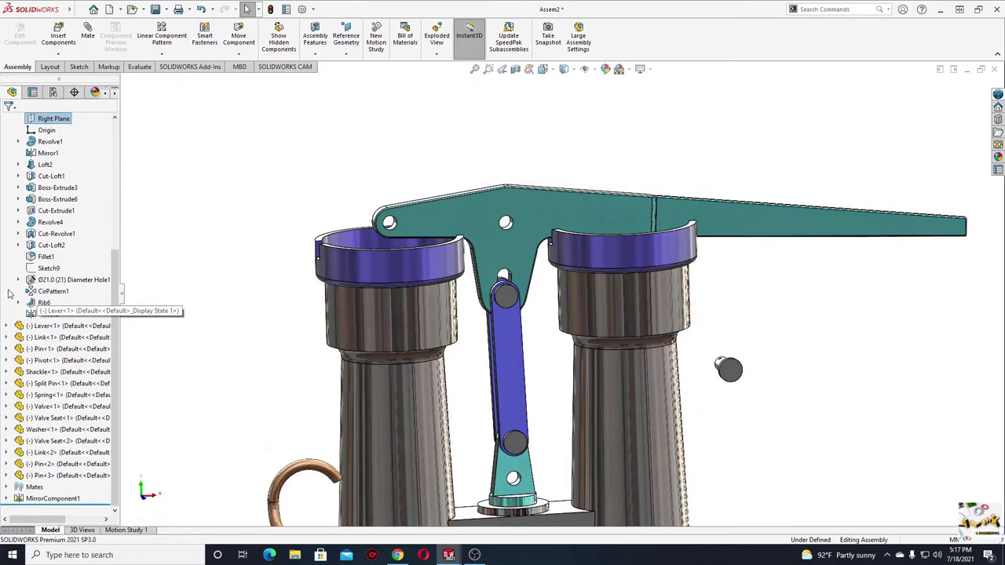
scroll(35, 202, "up", 2)
scroll(35, 201, "up", 3)
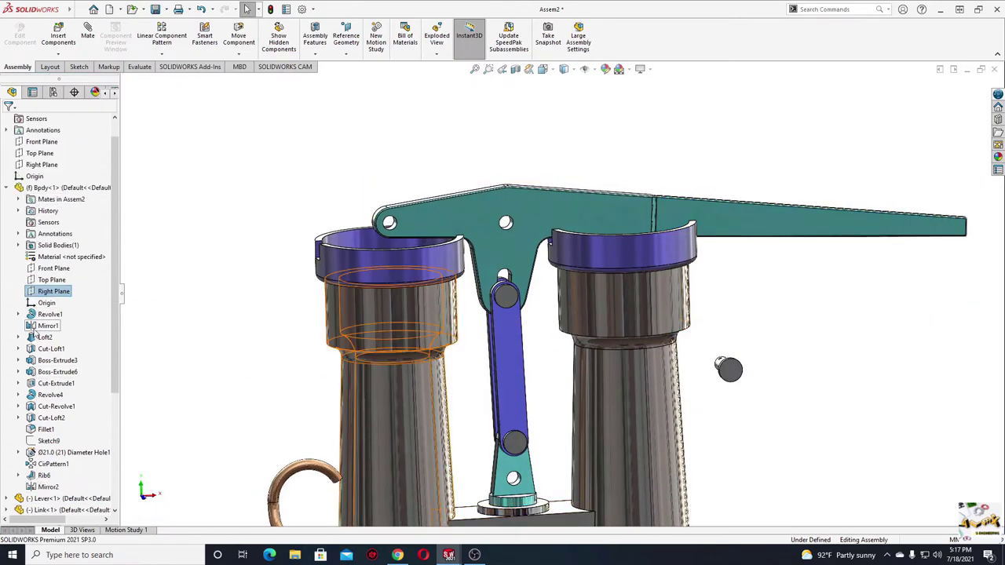
left_click(56, 291)
scroll(47, 354, "down", 4)
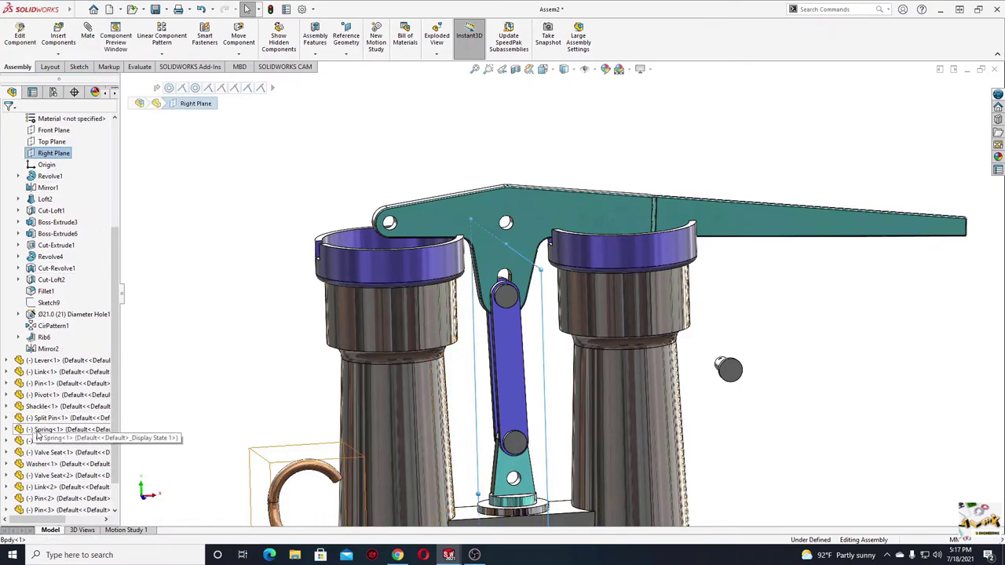
scroll(47, 444, "down", 1)
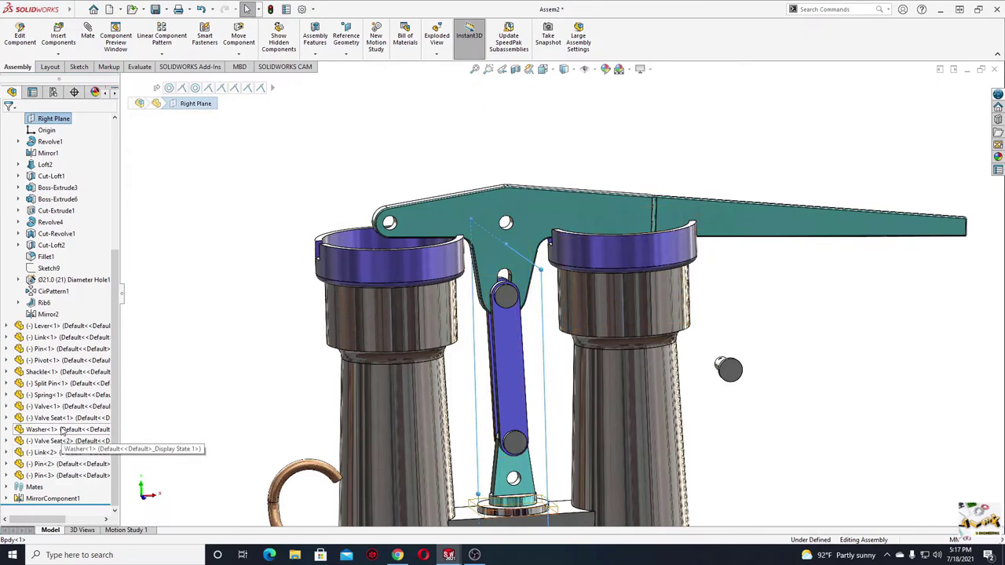
left_click(6, 453)
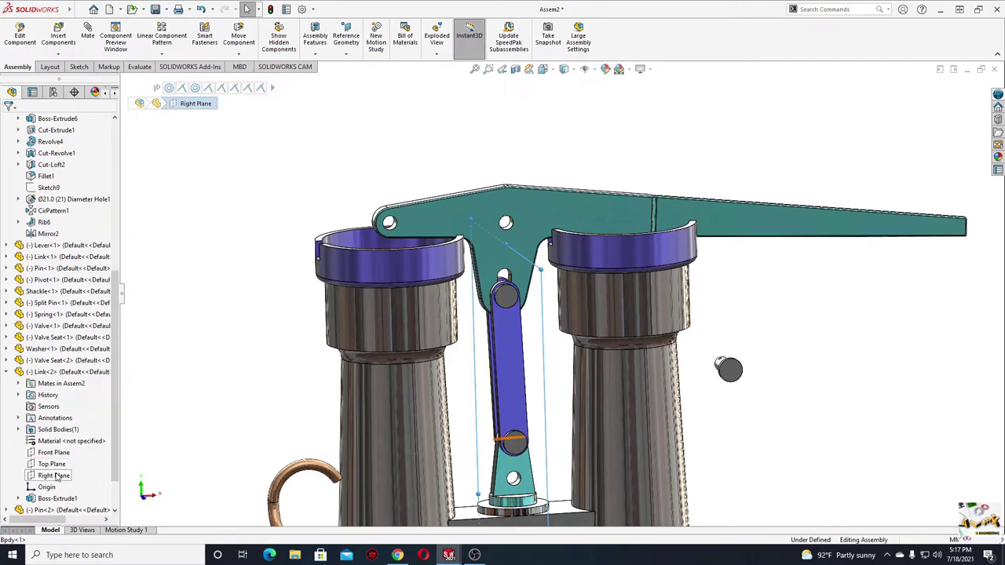
left_click(53, 465)
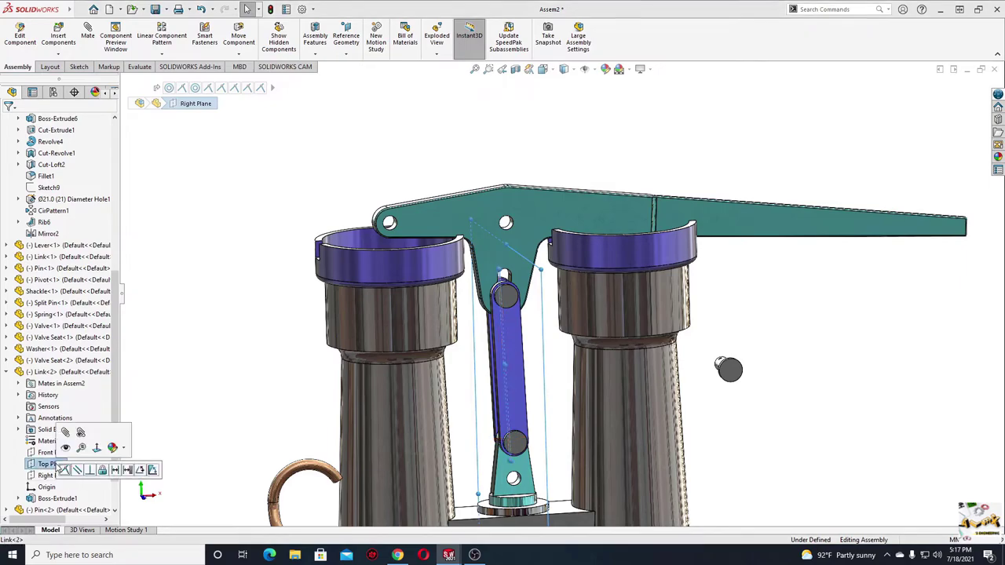
left_click(66, 470)
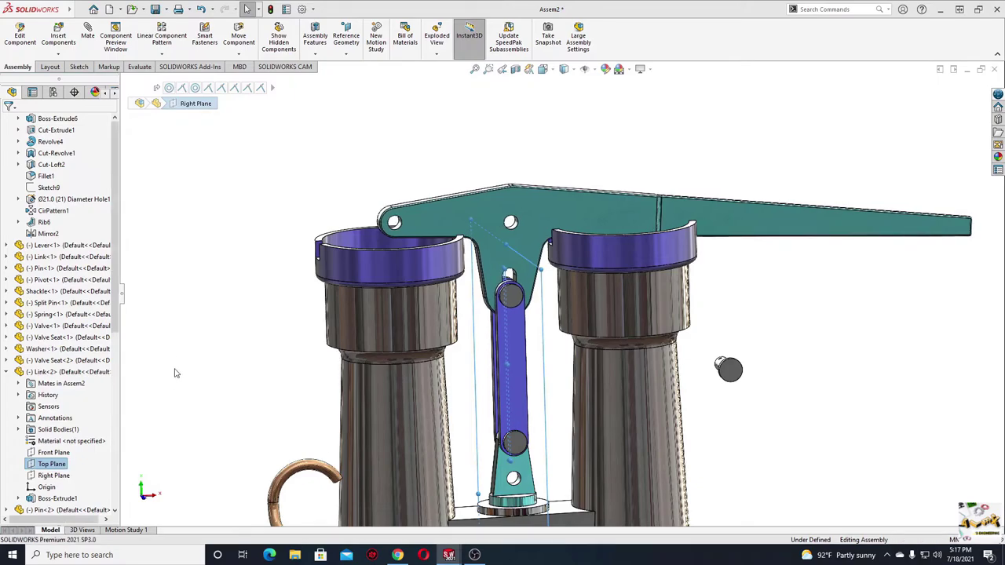
Check the lever swing, then make the shackle's hole concentric with the lever's left hole
left_click_drag(801, 250, 795, 221)
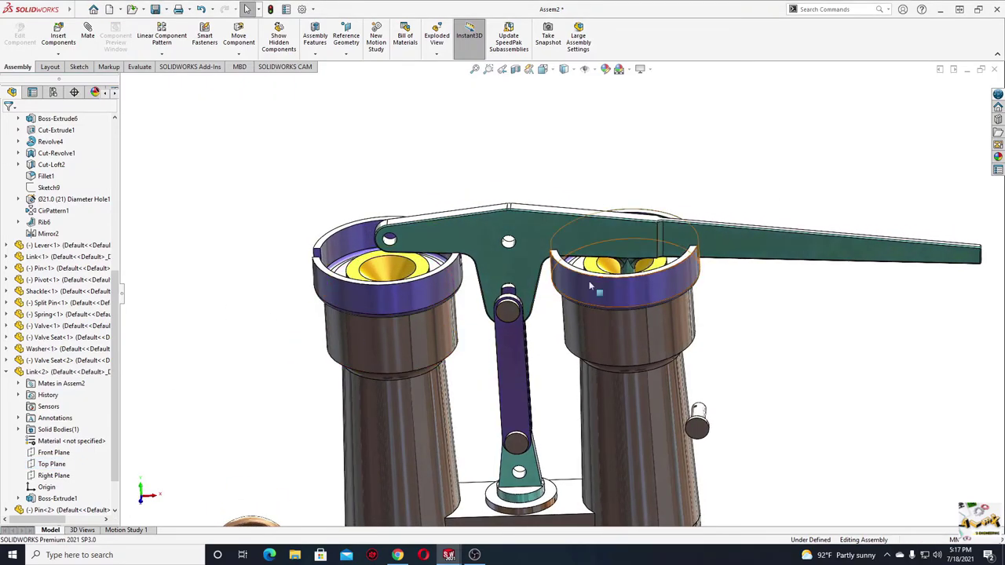
key("Escape")
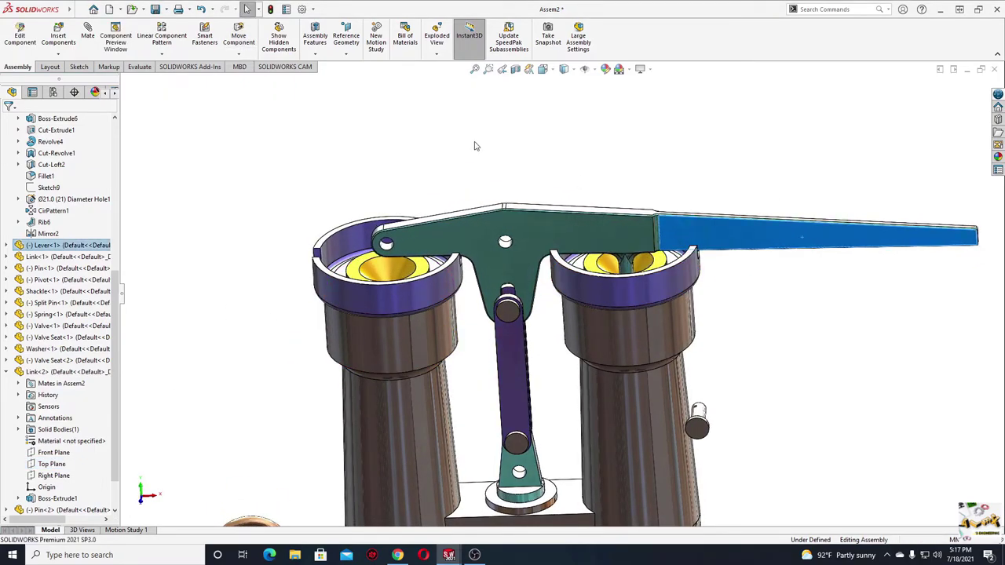
mouse_move(597, 314)
middle_mouse_down()
mouse_move(496, 382)
mouse_move(410, 257)
middle_mouse_up()
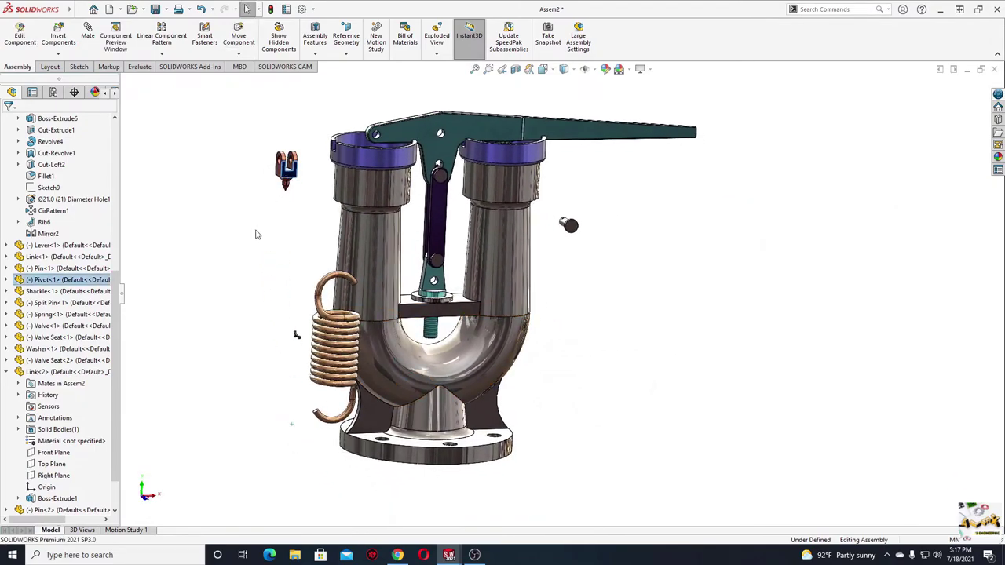
scroll(330, 259, "down", 5)
scroll(359, 218, "down", 2)
middle_click_drag(358, 216, 229, 298)
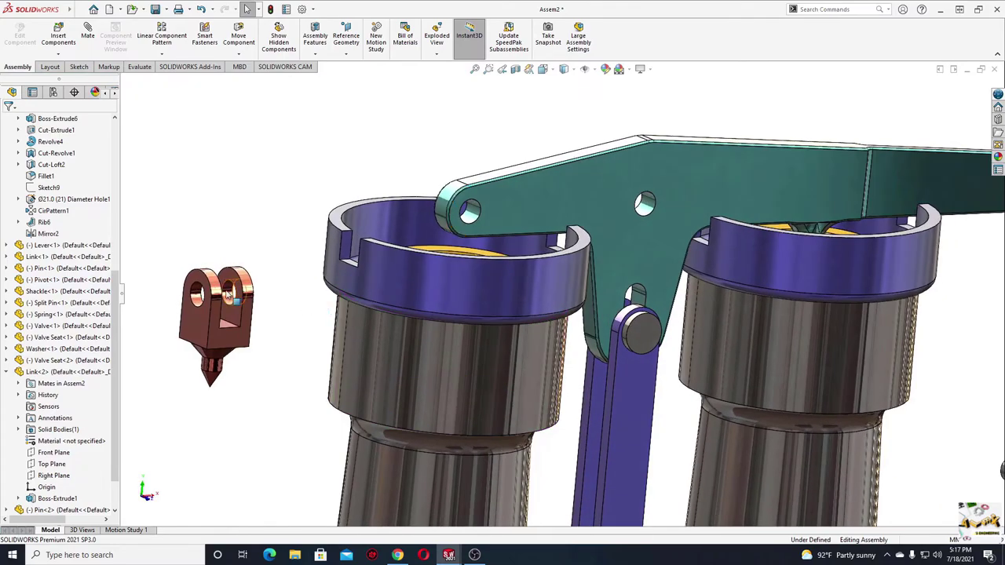
scroll(230, 298, "down", 2)
left_click(245, 297)
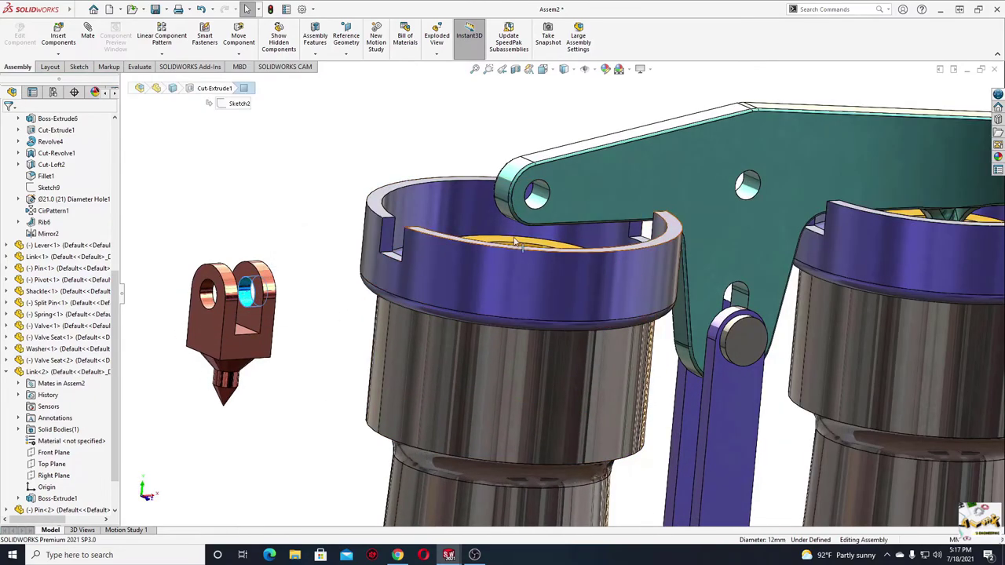
left_click(550, 206, "ctrl")
left_click(609, 192)
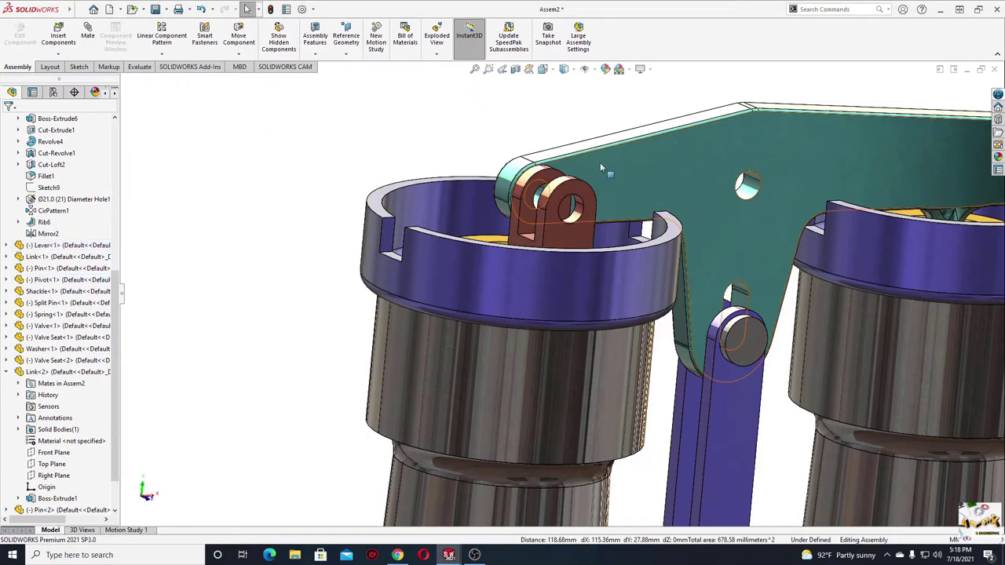
Make Pin<2> concentric with the lever hole above the left valve seat
mouse_move(439, 250)
middle_mouse_down()
mouse_move(592, 356)
mouse_move(490, 202)
middle_mouse_up()
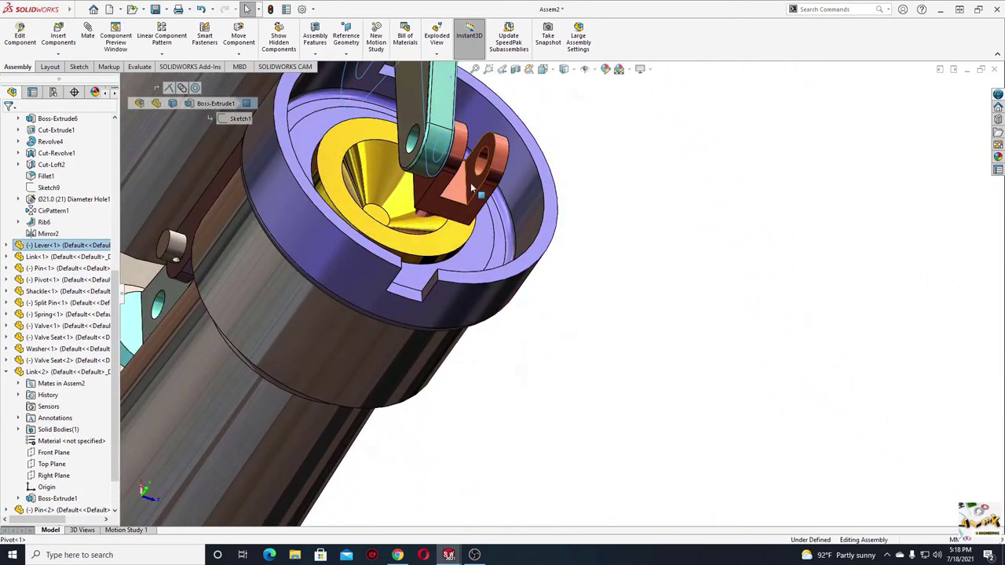
left_click(472, 187, "ctrl")
left_click_drag(502, 176, 587, 254)
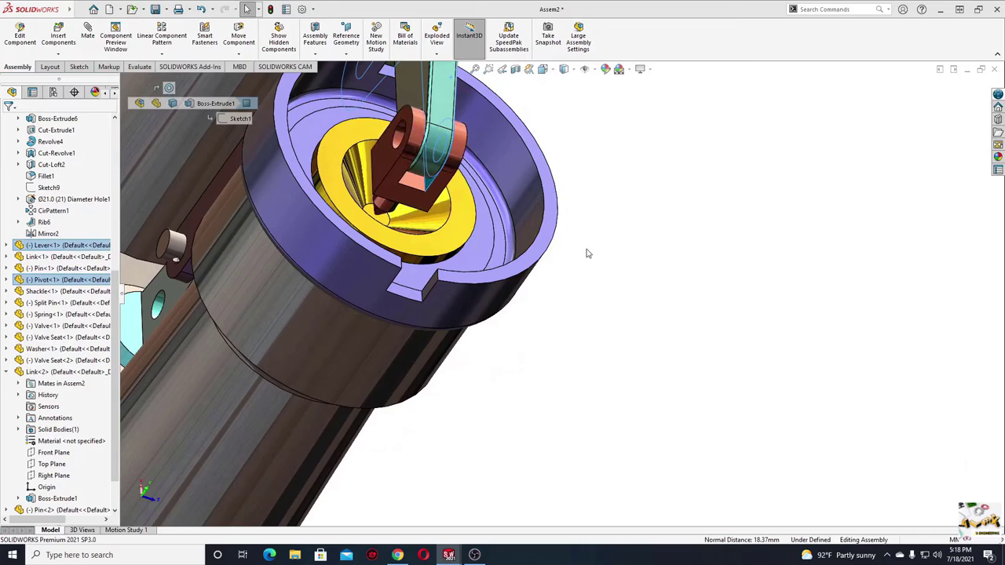
left_click(520, 366)
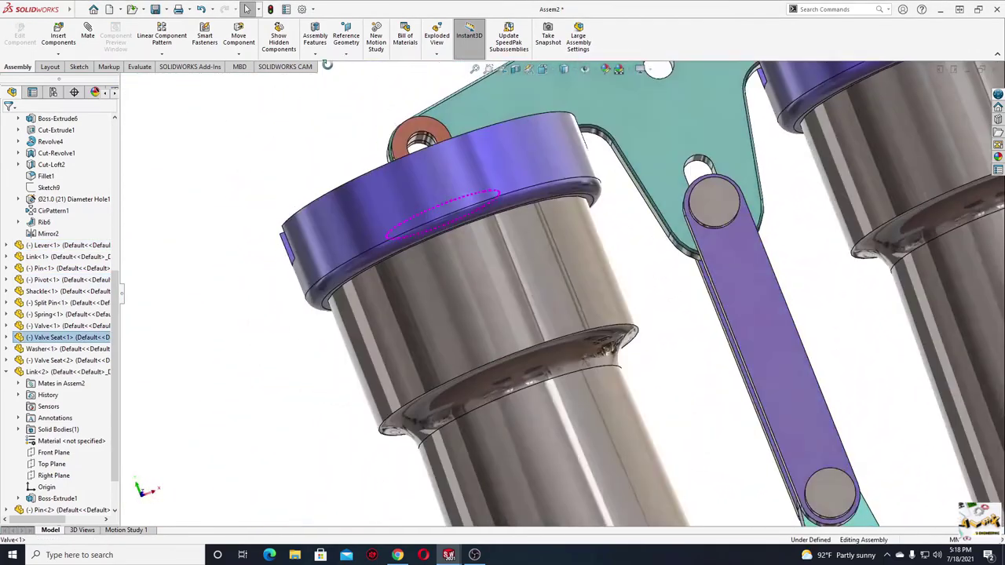
middle_click_drag(377, 161, 432, 135)
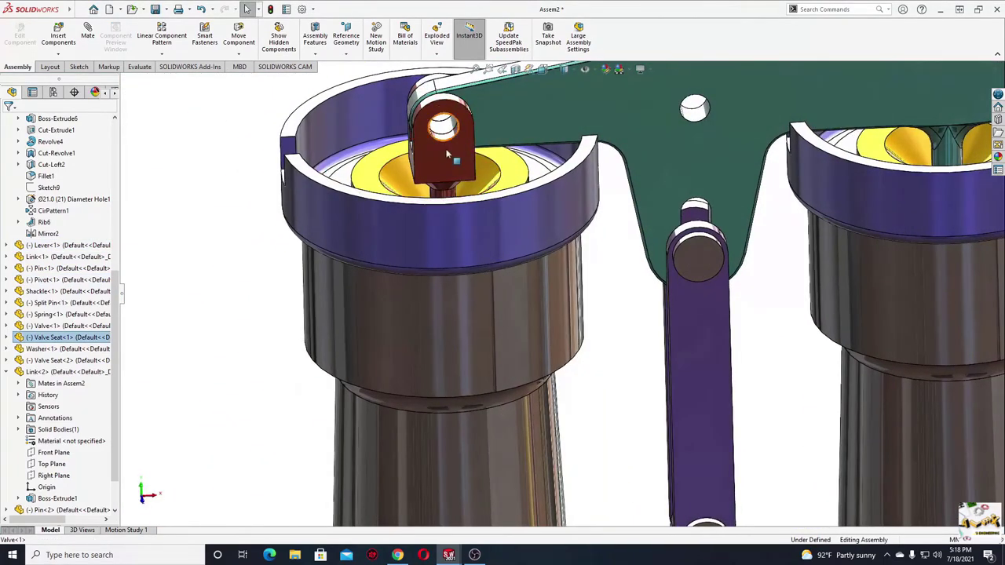
scroll(446, 154, "up", 5)
scroll(689, 338, "down", 5)
middle_click_drag(688, 338, 724, 339)
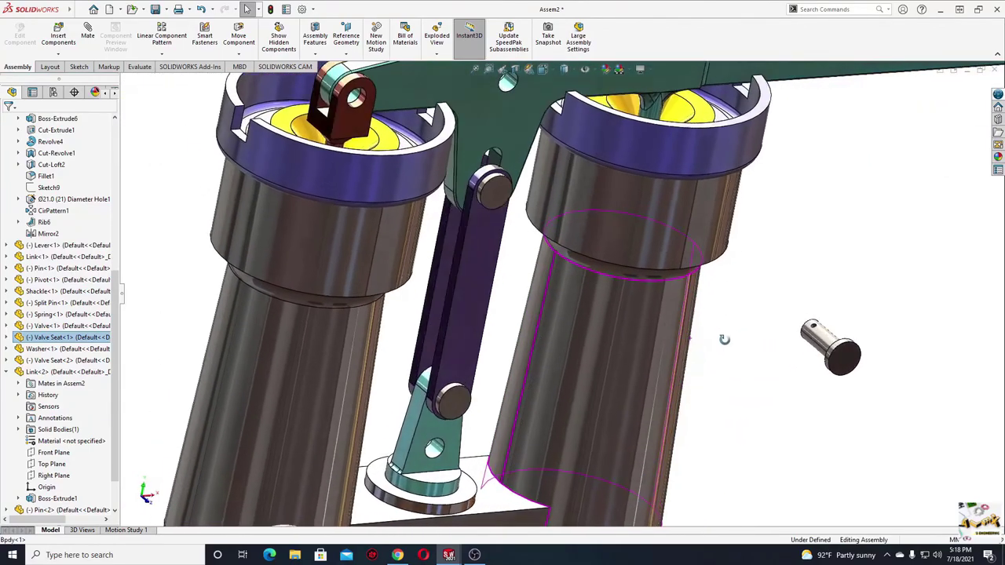
left_click(832, 346)
scroll(463, 177, "down", 4)
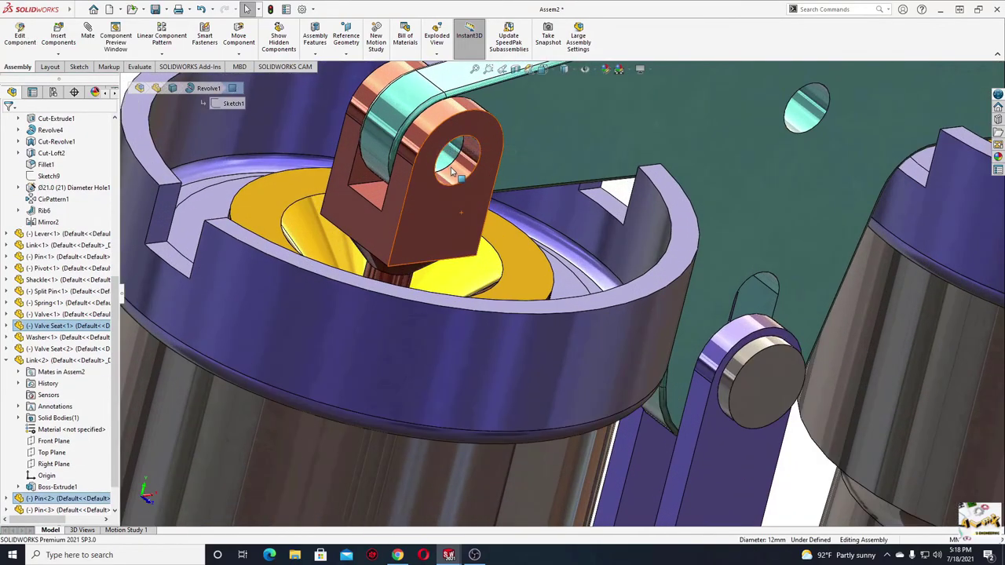
left_click(449, 162, "ctrl")
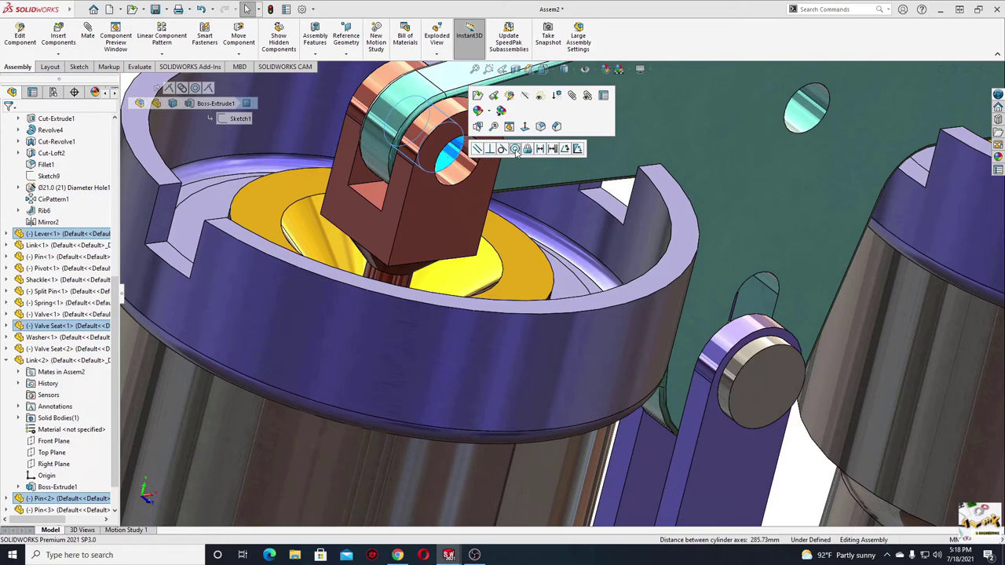
left_click(515, 149)
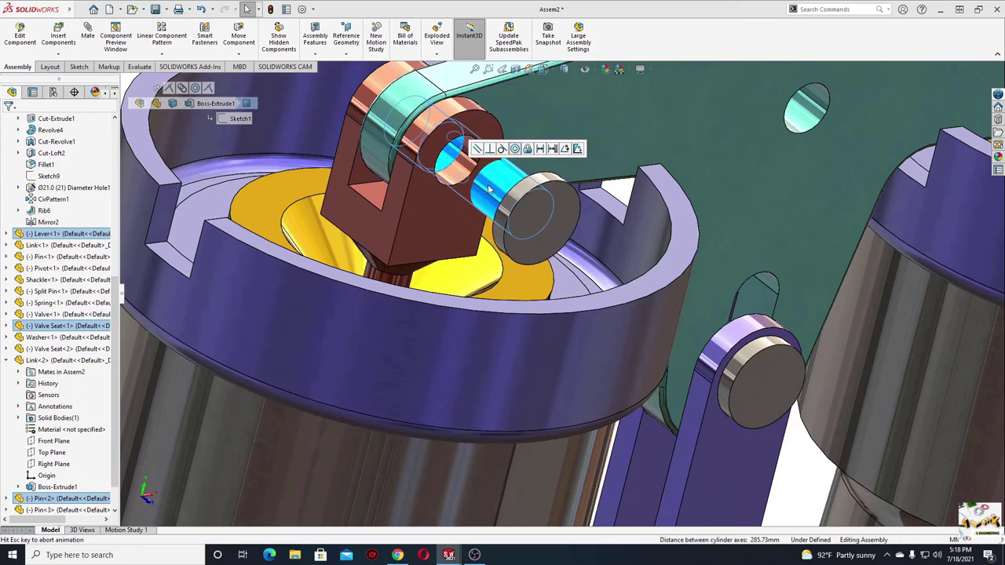
Mate the pin's edge coincident with the pivot face so the pin sits flush
left_click(416, 206)
middle_click_drag(416, 205, 489, 212)
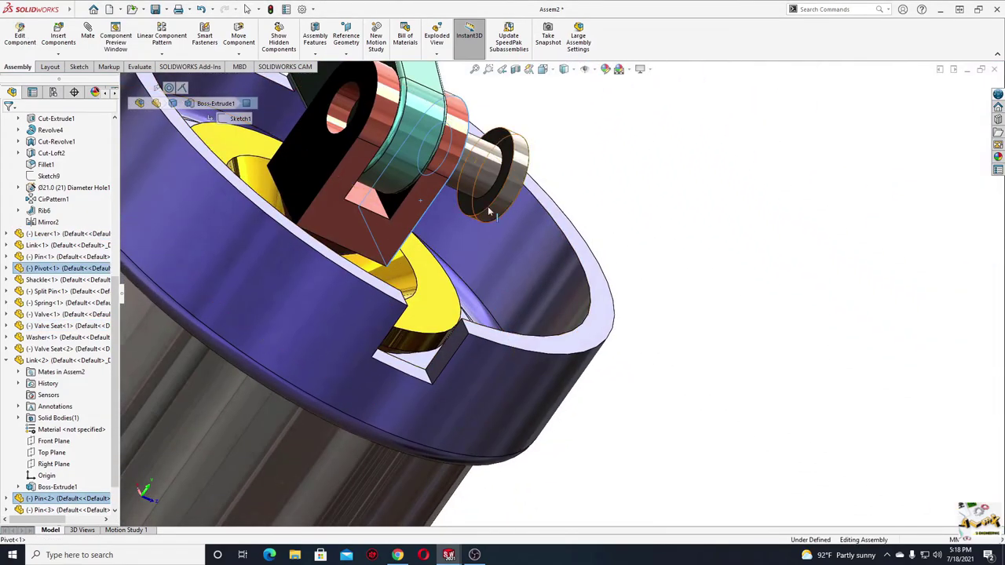
left_click(488, 212)
left_click(508, 206)
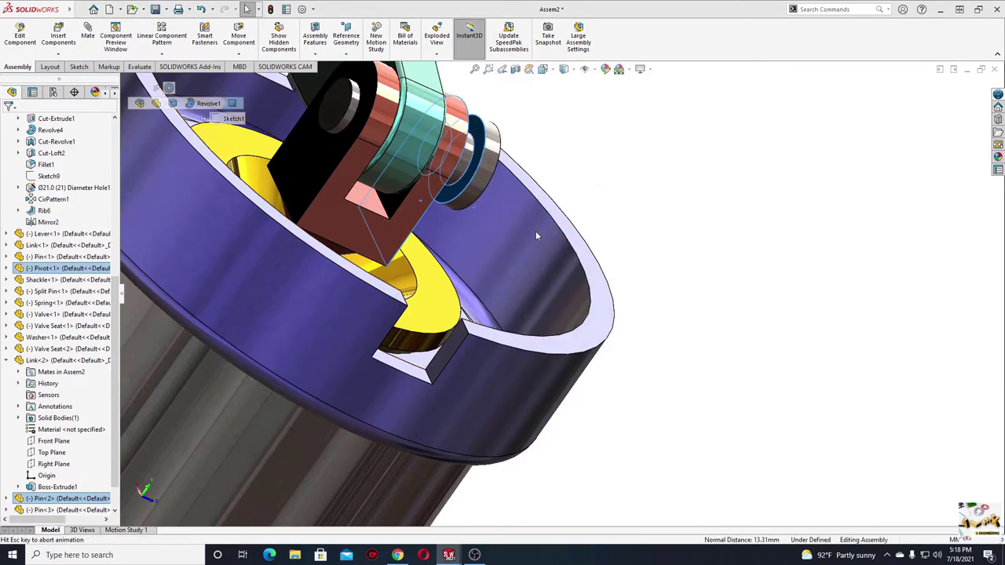
left_click(662, 165)
mouse_move(595, 186)
middle_mouse_down()
mouse_move(555, 246)
mouse_move(451, 218)
mouse_move(473, 321)
mouse_move(334, 252)
middle_mouse_up()
scroll(581, 217, "up", 5)
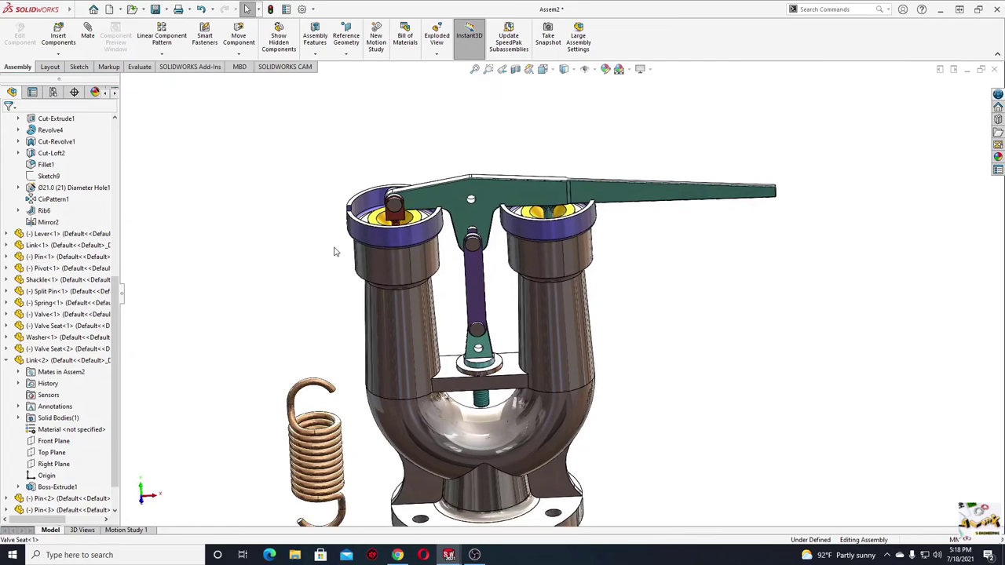
Mate Split Pin<1> to Pin<3> so the split pin lines up with the pin
scroll(398, 320, "up", 2)
scroll(367, 320, "up", 2)
scroll(368, 319, "up", 1)
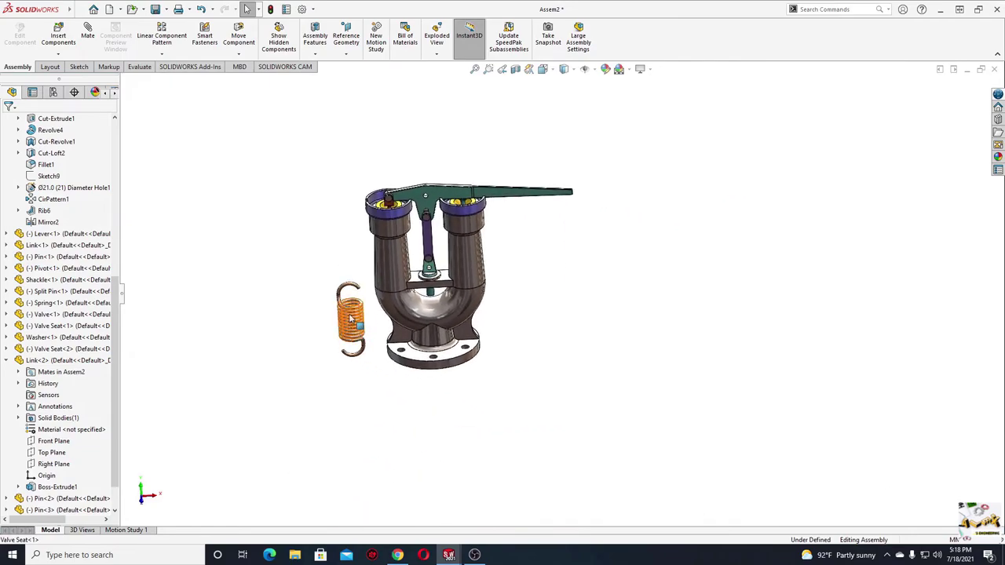
scroll(363, 314, "down", 3)
scroll(399, 347, "down", 2)
mouse_move(413, 341)
middle_mouse_down()
mouse_move(460, 303)
mouse_move(458, 311)
middle_mouse_up()
scroll(597, 243, "up", 3)
middle_click_drag(609, 231, 605, 330)
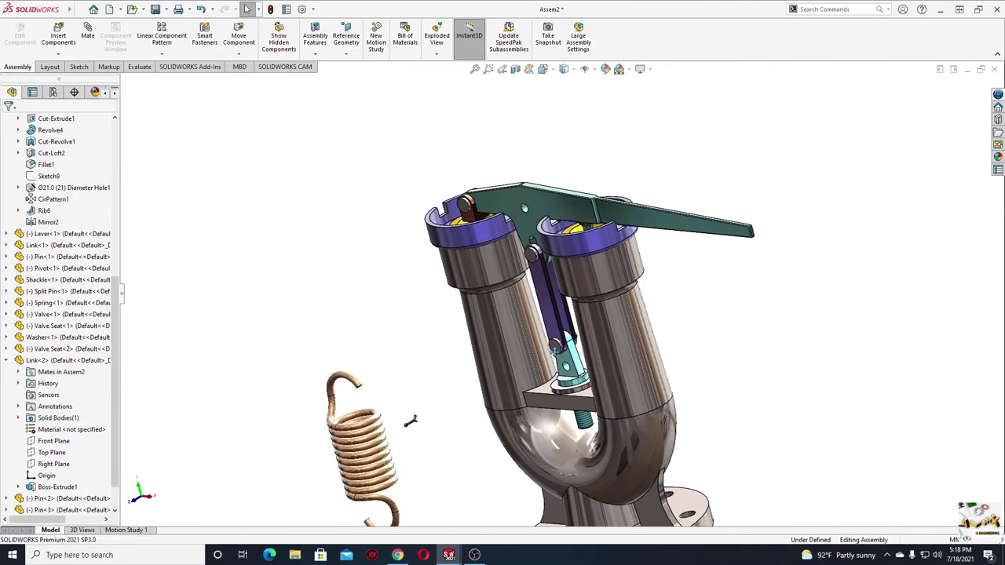
scroll(453, 430, "down", 2)
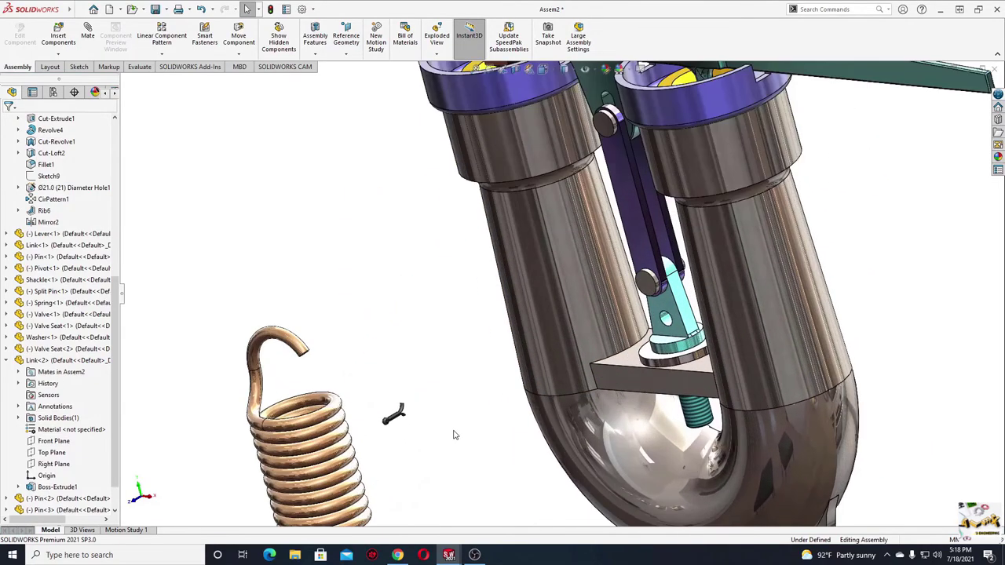
middle_click_drag(528, 406, 502, 428)
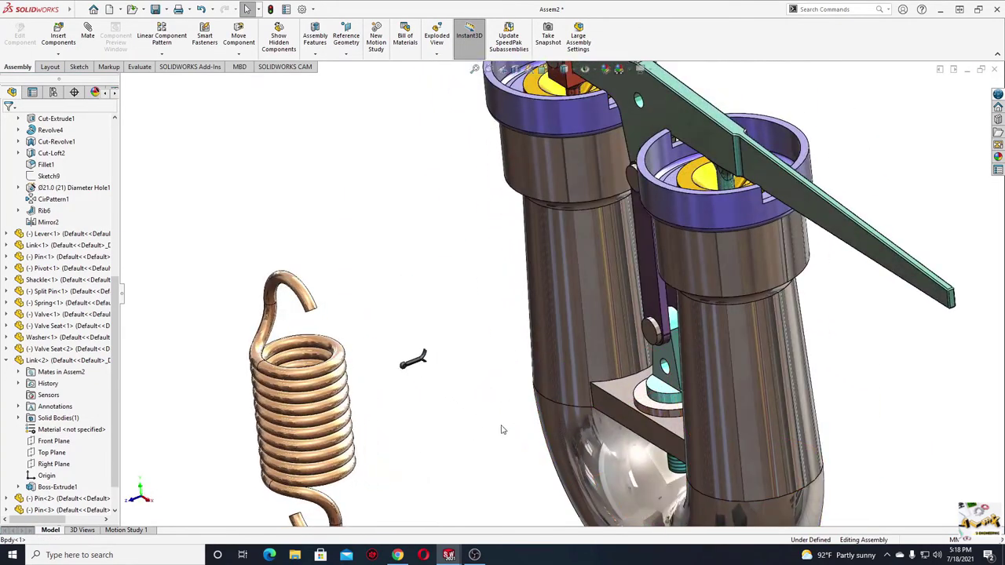
scroll(444, 377, "down", 2)
scroll(436, 363, "down", 2)
left_click(430, 336)
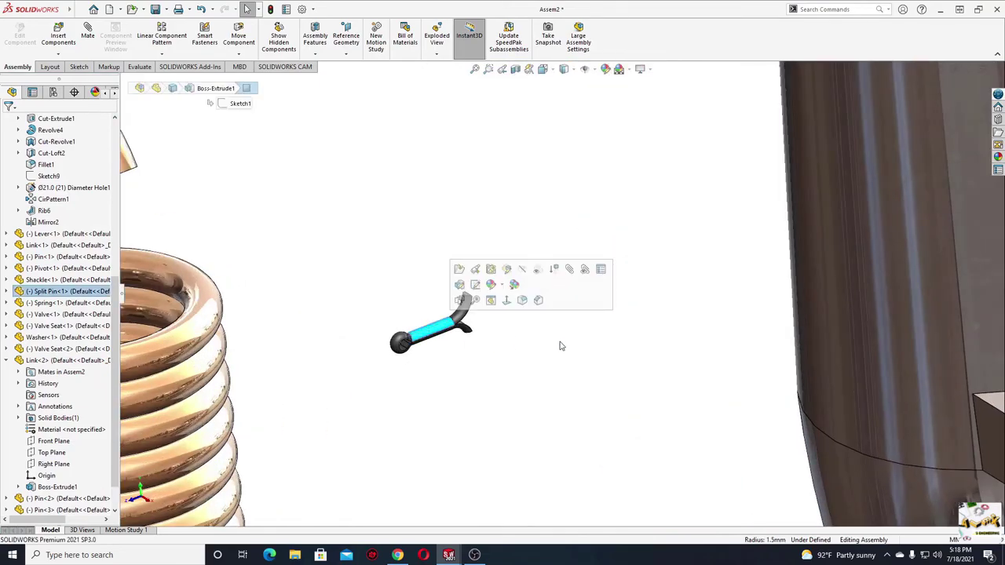
scroll(550, 322, "up", 3)
mouse_move(542, 314)
middle_mouse_down()
mouse_move(545, 304)
mouse_move(528, 318)
middle_mouse_up()
scroll(526, 320, "down", 5)
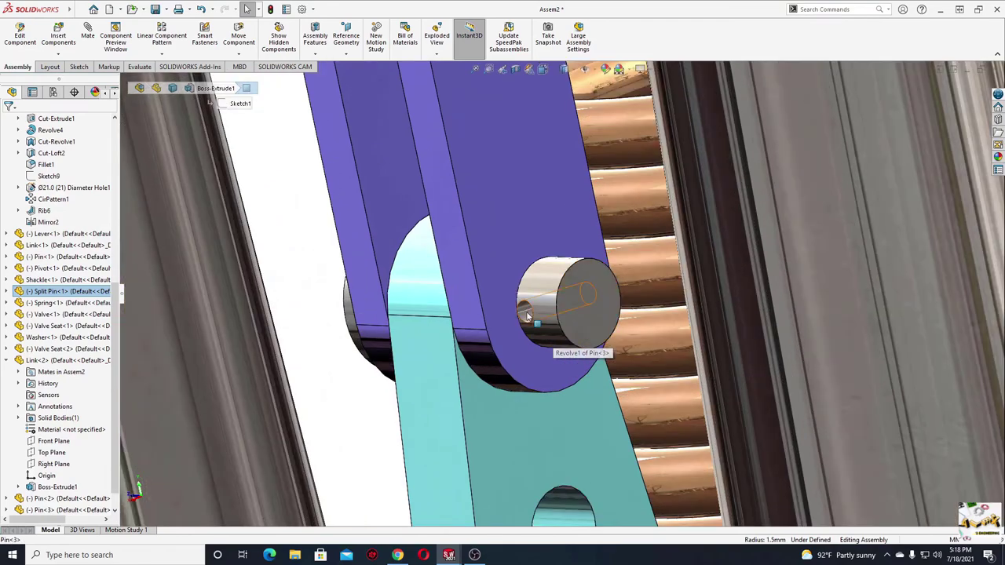
left_click(529, 317)
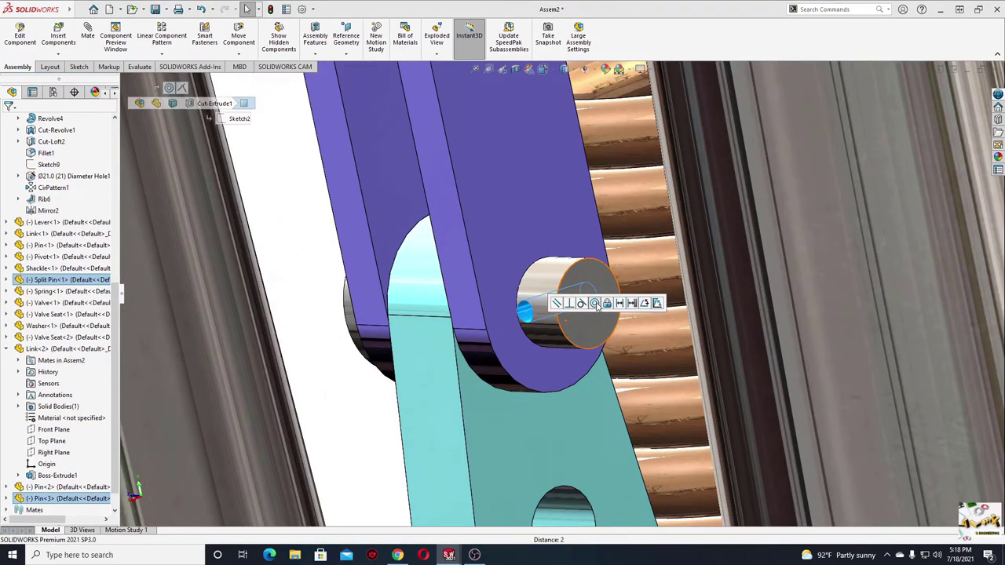
left_click(594, 303)
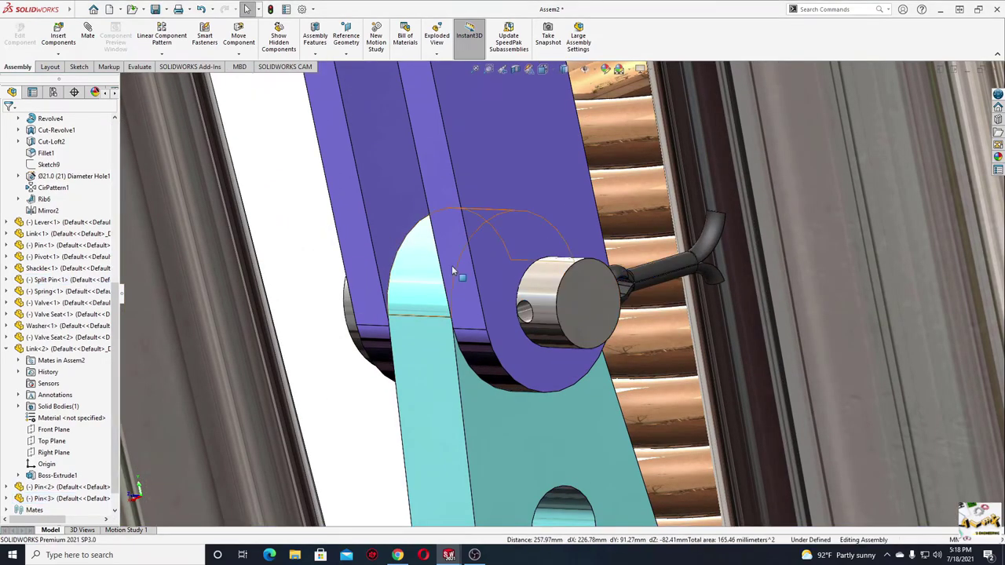
Make the split pin's Front Plane concentric with the Pin<3> face to centre it
mouse_move(452, 271)
middle_mouse_down()
mouse_move(463, 342)
mouse_move(576, 349)
middle_mouse_up()
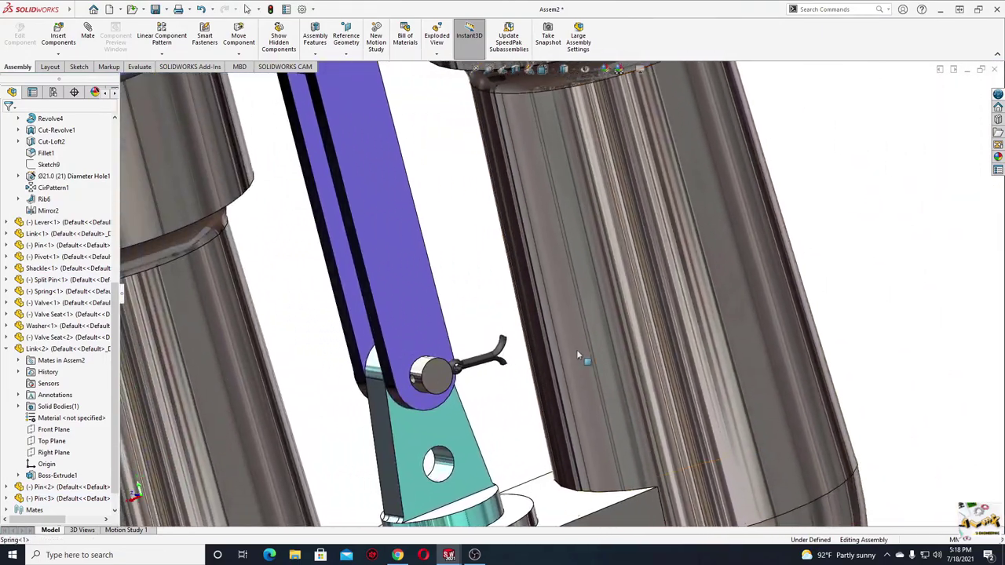
left_click(7, 349)
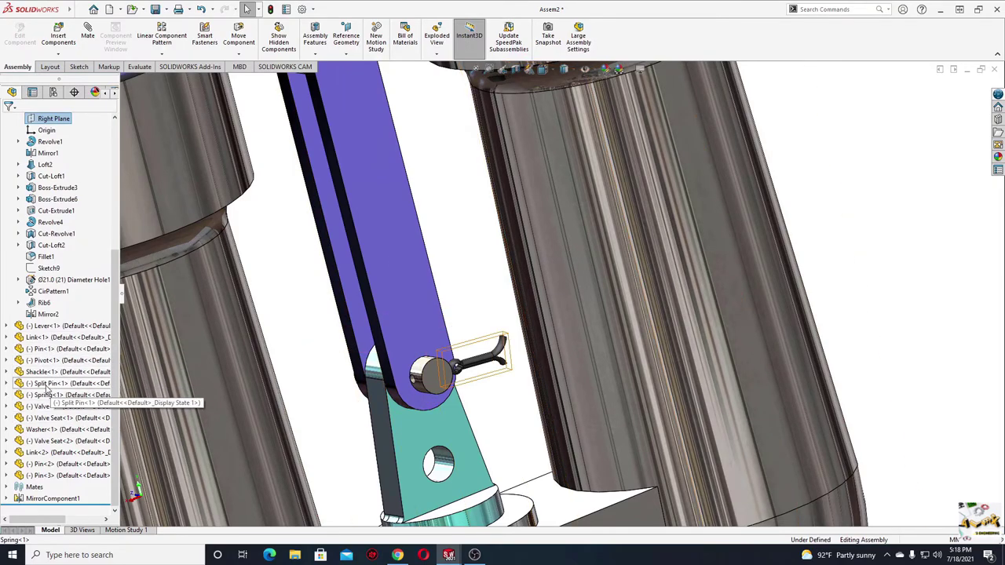
left_click(6, 383)
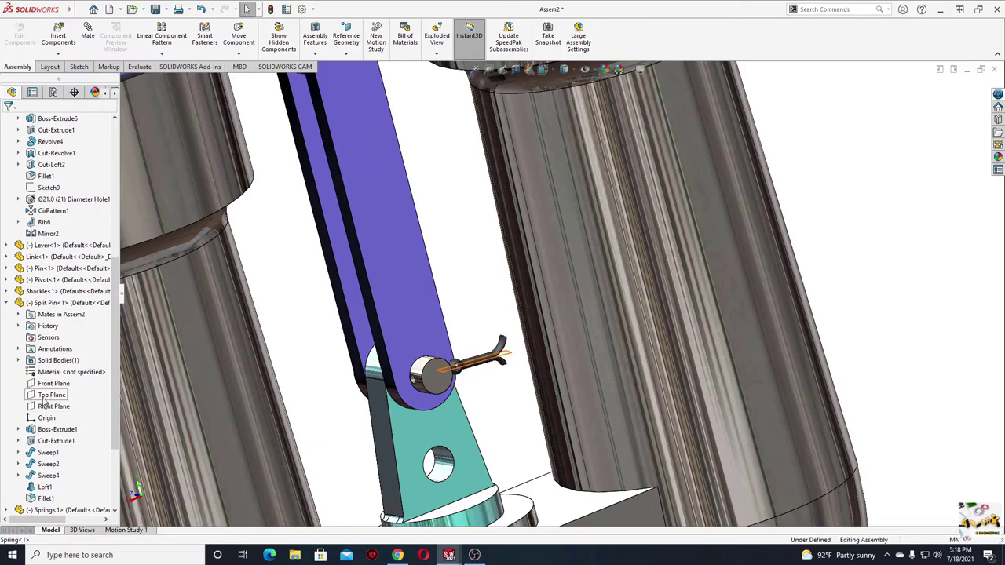
left_click(44, 384)
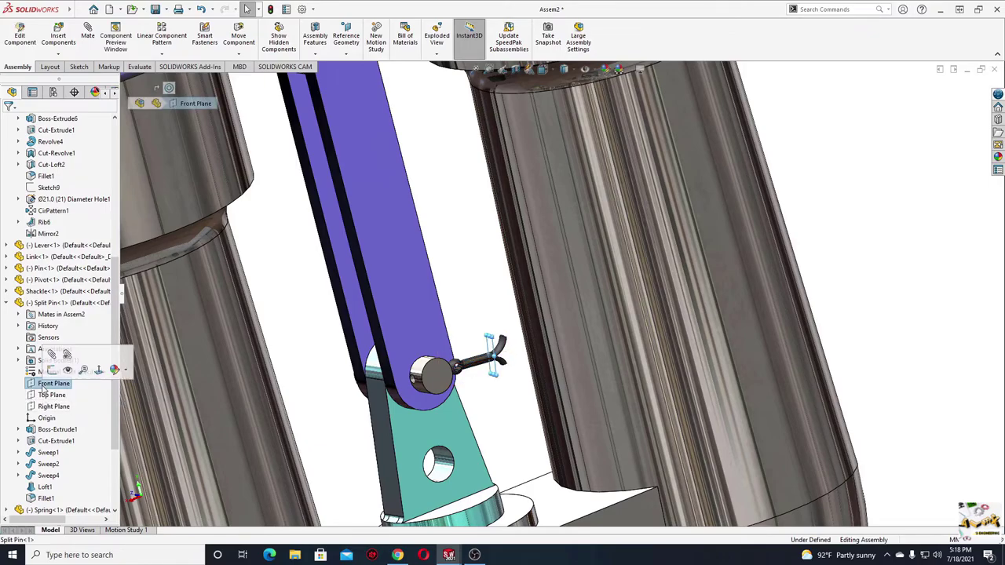
middle_click_drag(263, 410, 474, 377)
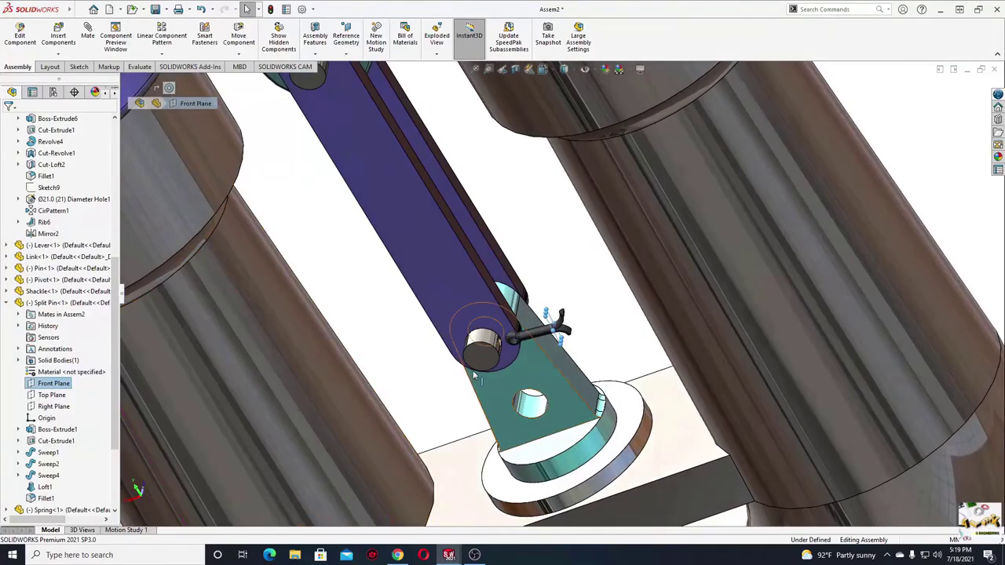
scroll(498, 345, "down", 2)
left_click(503, 333)
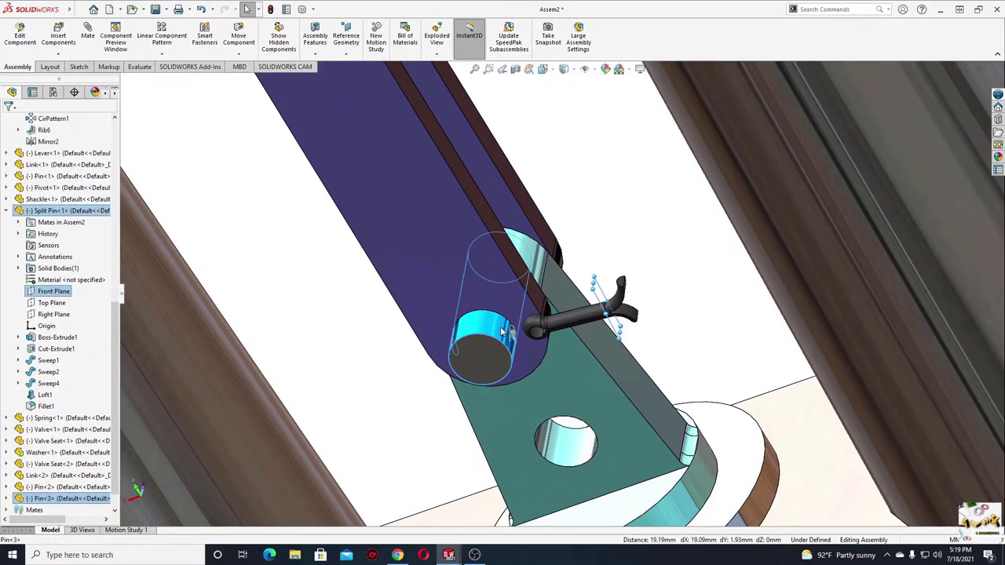
left_click(503, 333)
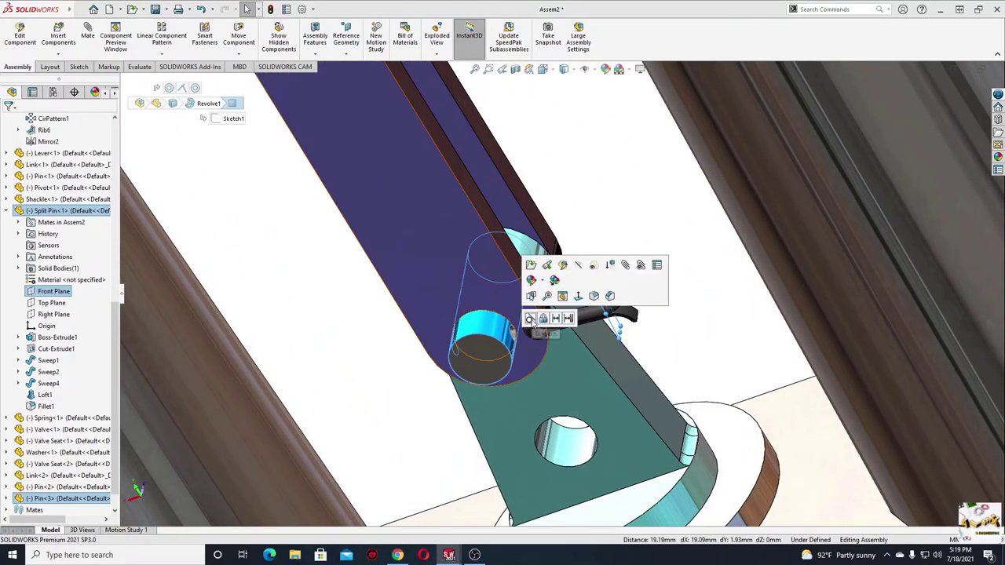
left_click(531, 319)
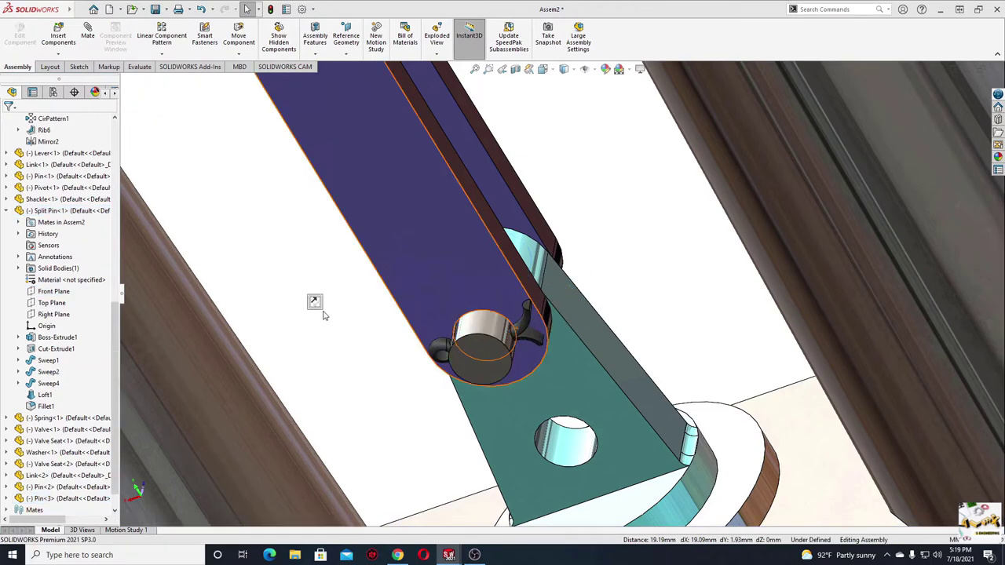
Zoom to fit and inspect the split pin's placement against the upper link pin
key("f")
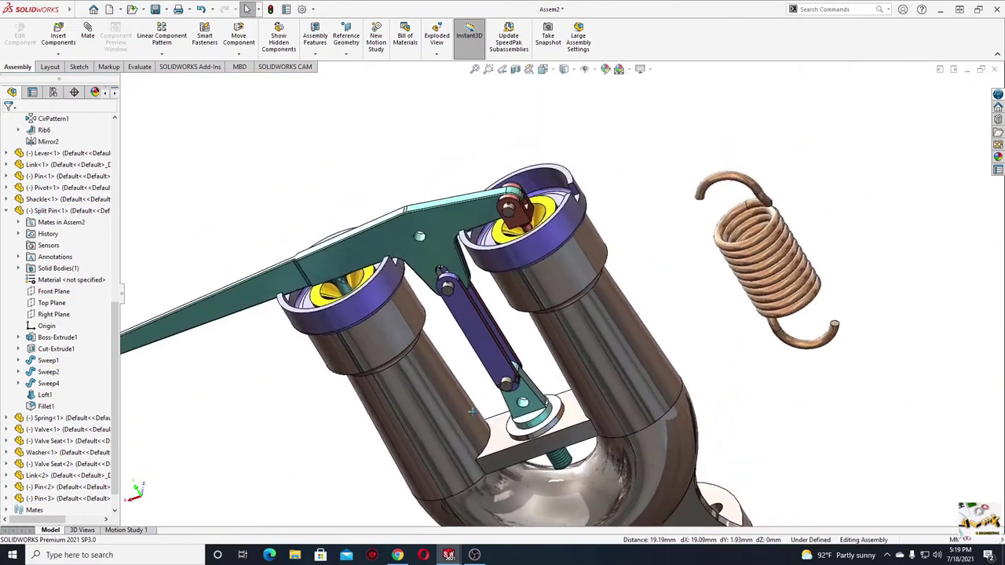
middle_click_drag(505, 390, 461, 417, "ctrl")
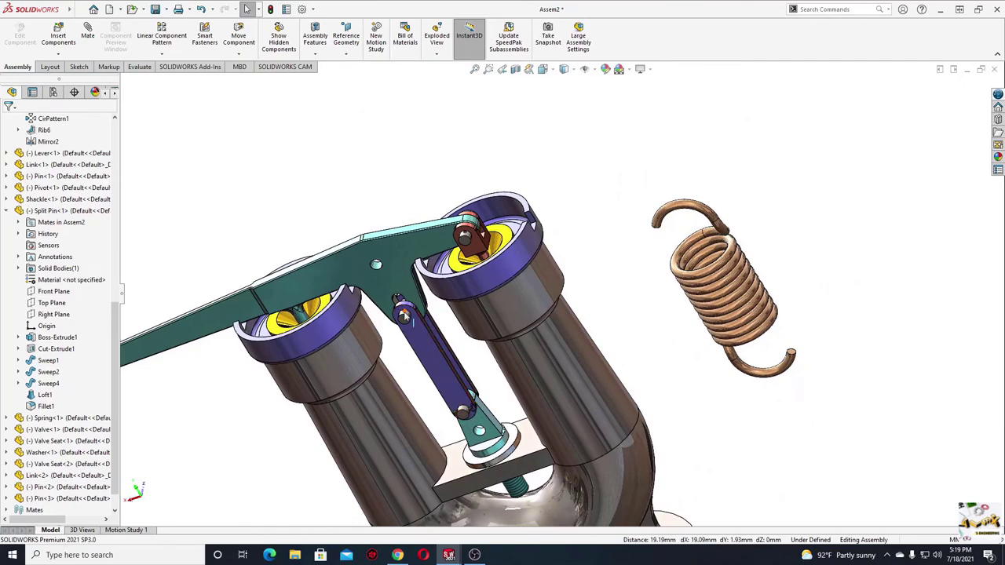
scroll(482, 416, "down", 2)
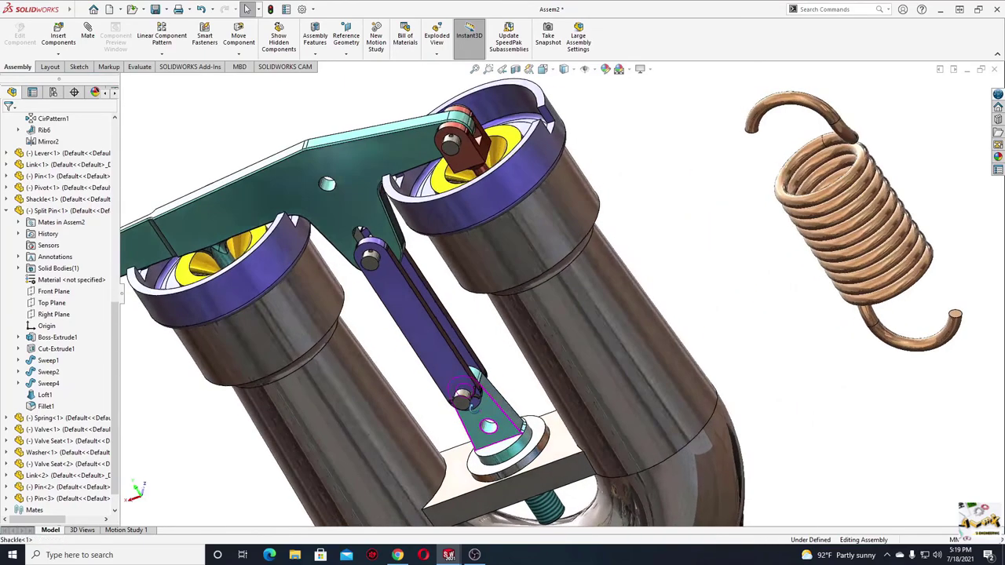
scroll(455, 416, "down", 2)
scroll(478, 386, "down", 2)
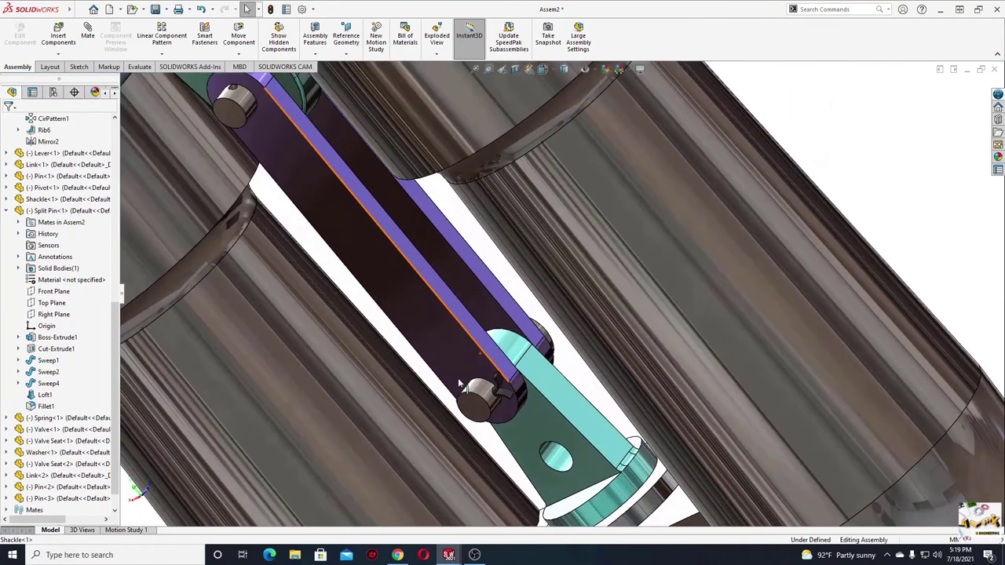
scroll(478, 385, "down", 1)
scroll(487, 385, "down", 2)
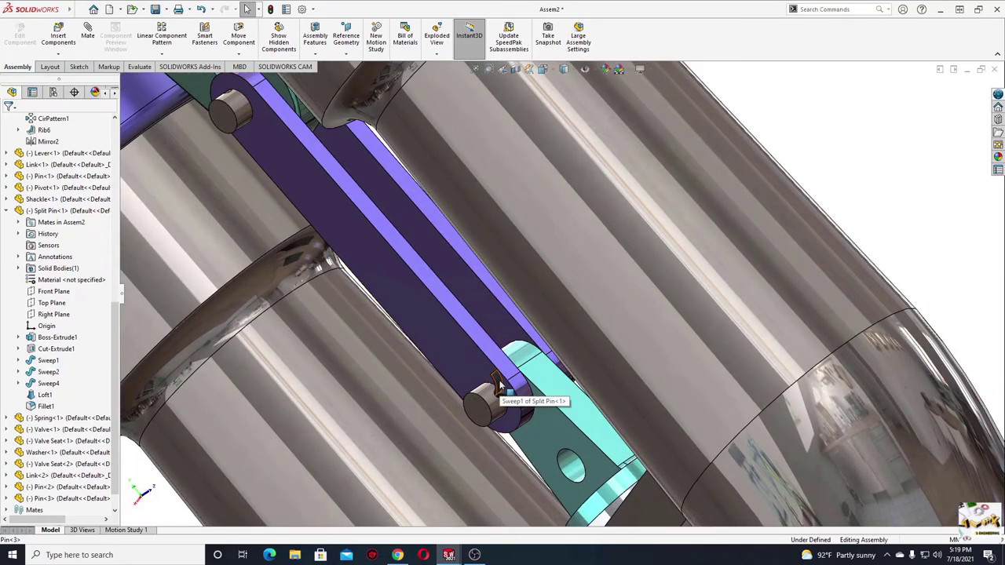
left_click(496, 385)
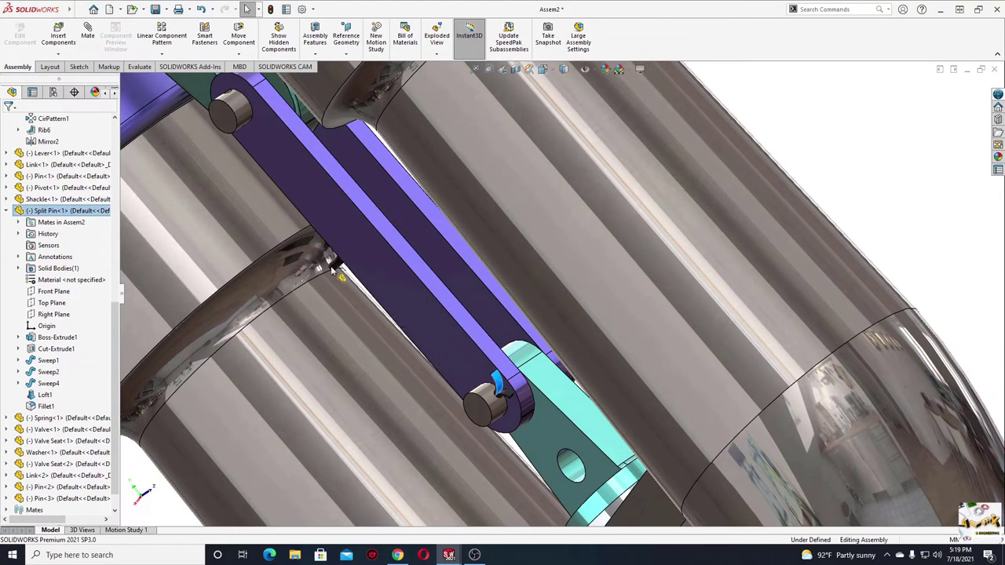
mouse_move(346, 315)
middle_mouse_down()
mouse_move(377, 310)
mouse_move(477, 413)
mouse_move(449, 268)
mouse_move(399, 347)
middle_mouse_up()
left_click(447, 266)
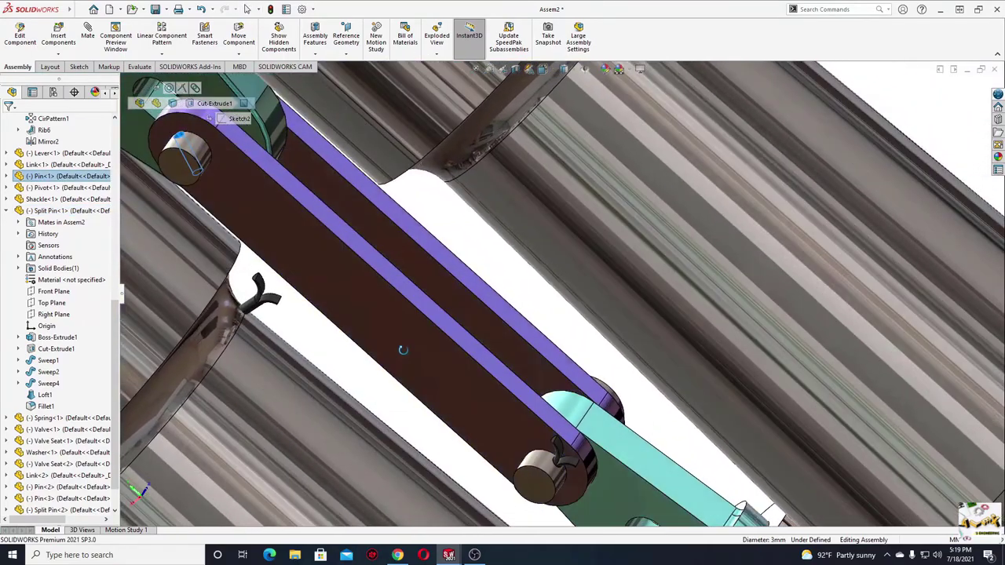
left_click(252, 308, "ctrl")
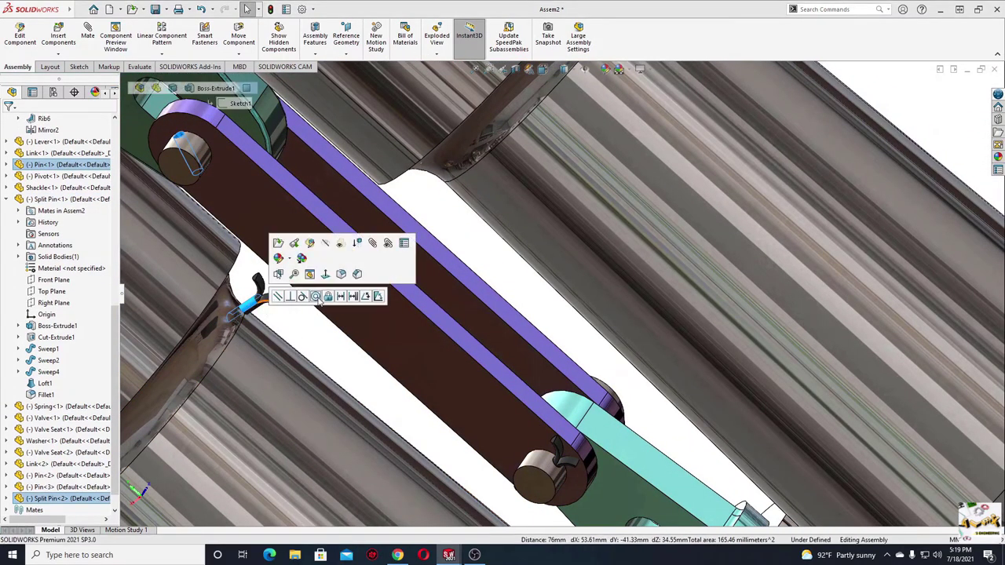
key("Escape")
Mate Split Pin<2>'s Front Plane to the Pin<1> cylindrical face to seat it
scroll(203, 189, "down", 5)
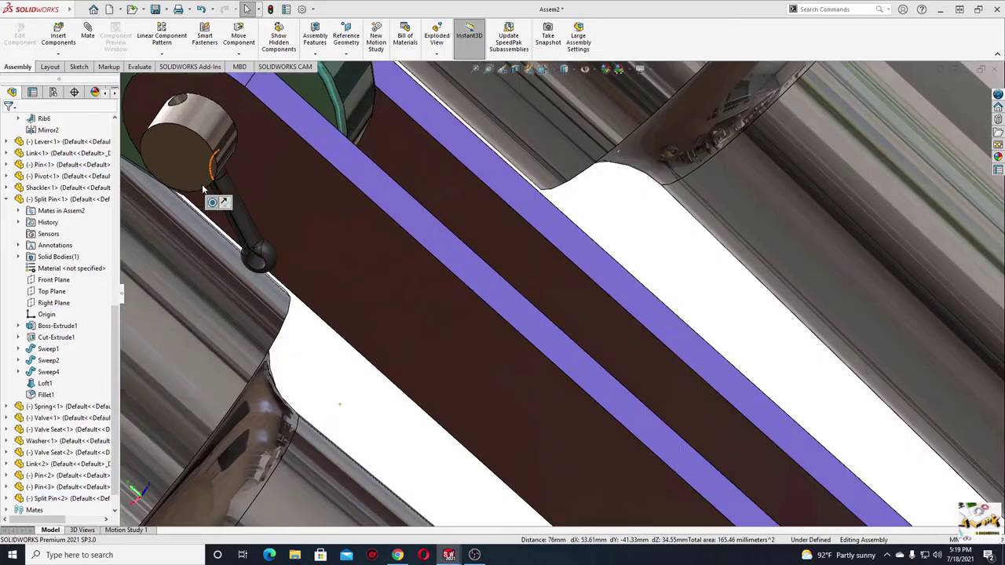
scroll(202, 184, "up", 3)
middle_click_drag(202, 184, 122, 297)
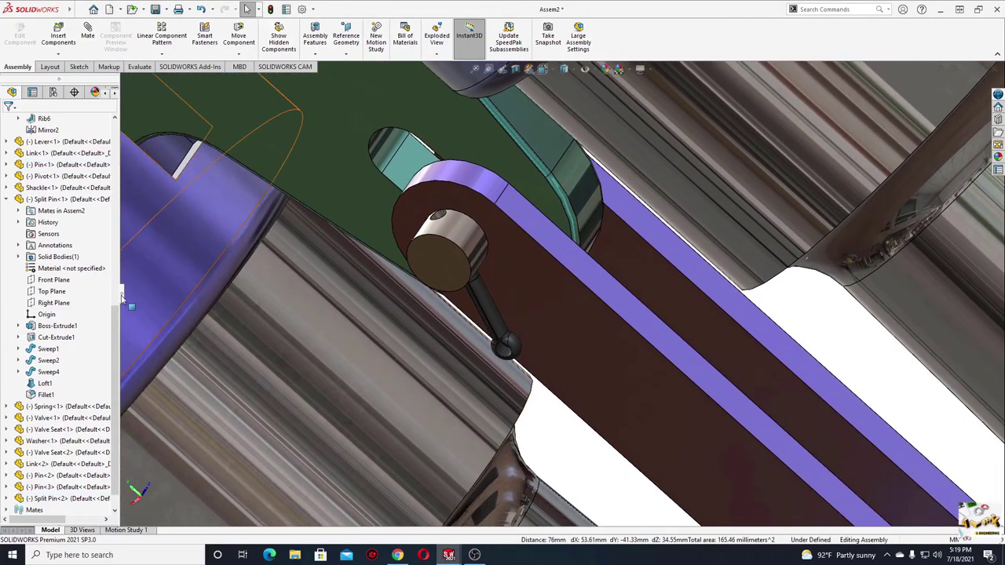
left_click(7, 199)
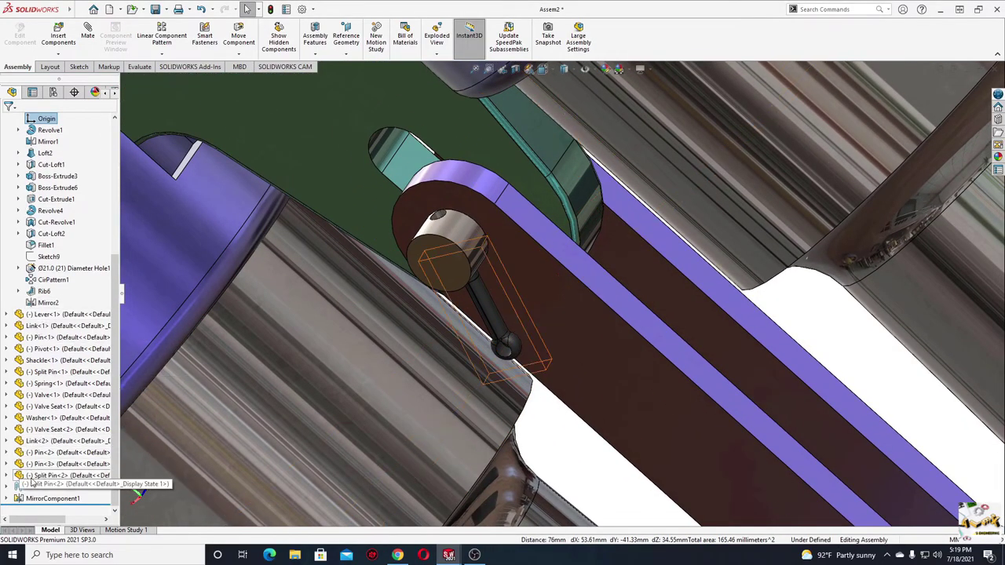
left_click(7, 476)
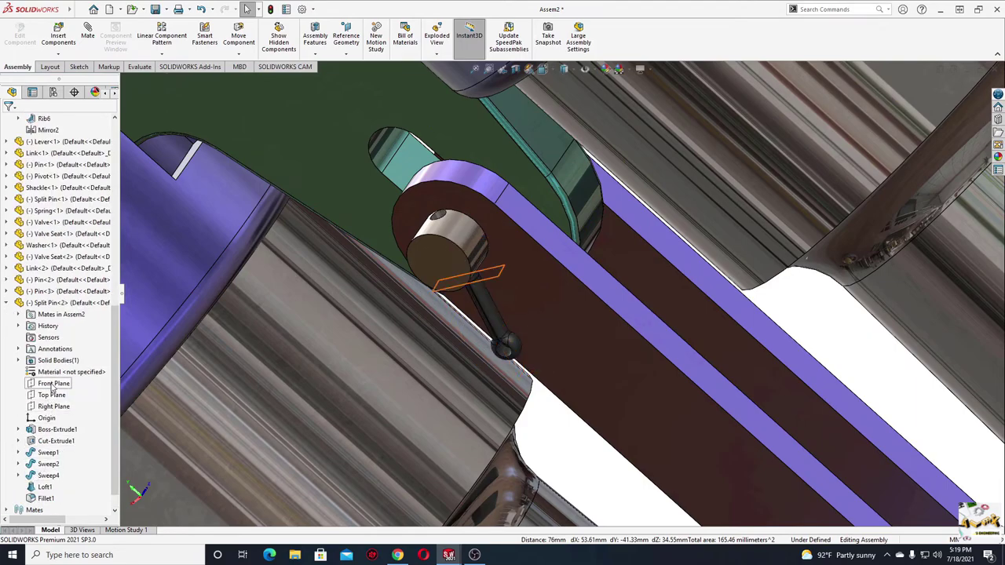
left_click(52, 384)
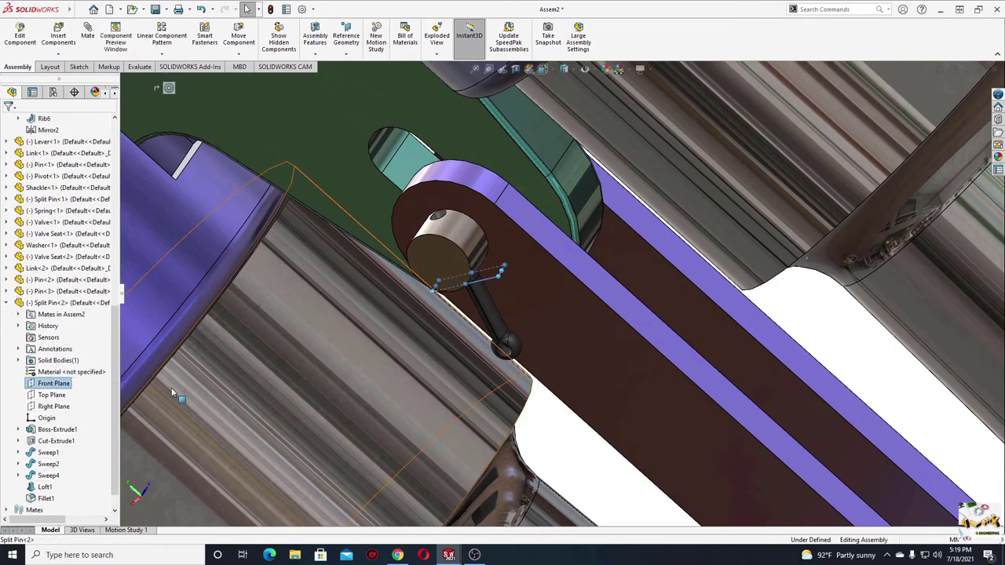
left_click(461, 237, "ctrl")
left_click(493, 235)
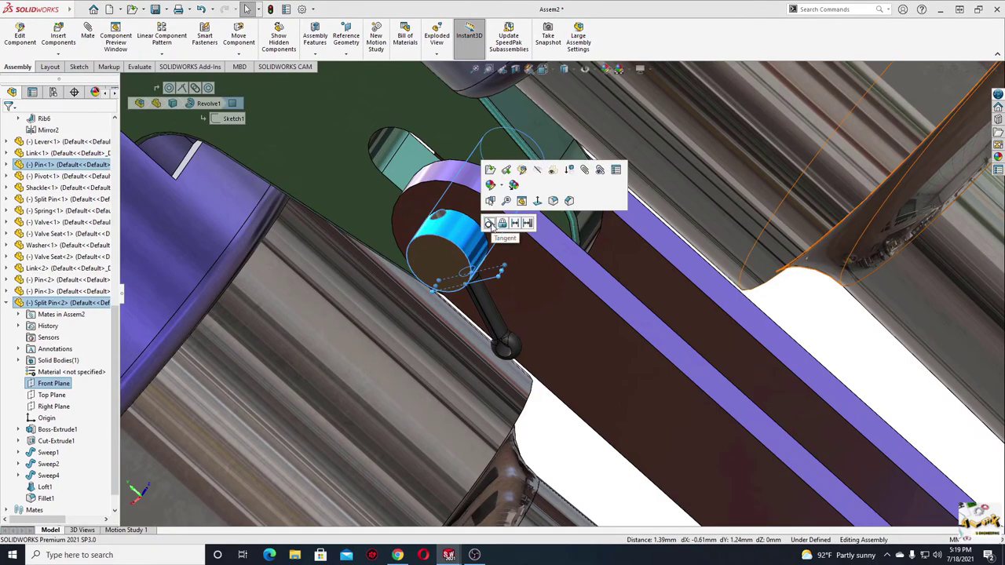
left_click(488, 224)
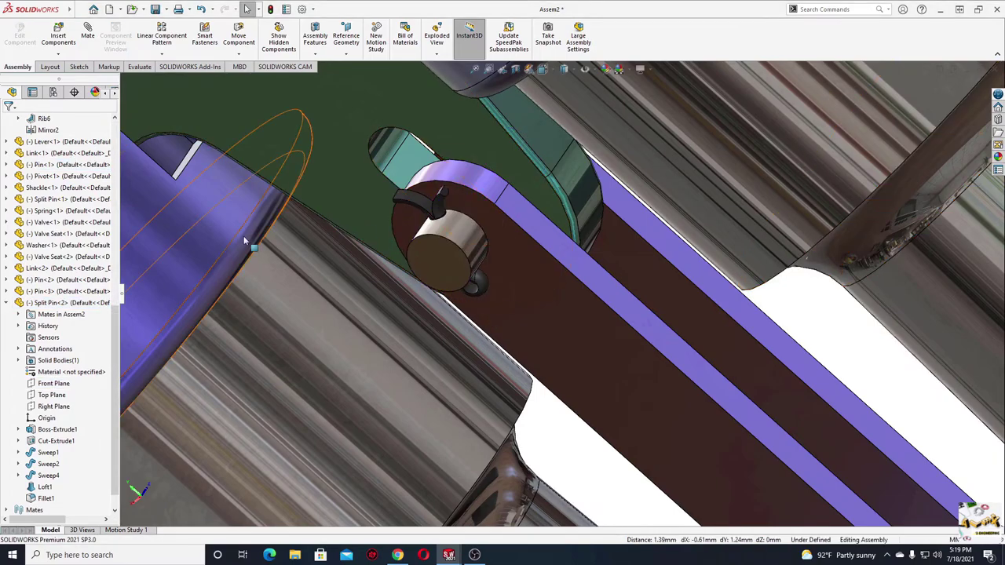
scroll(440, 251, "up", 3)
Ctrl-drag a copy of the split pin up beside the plate
scroll(467, 270, "up", 2)
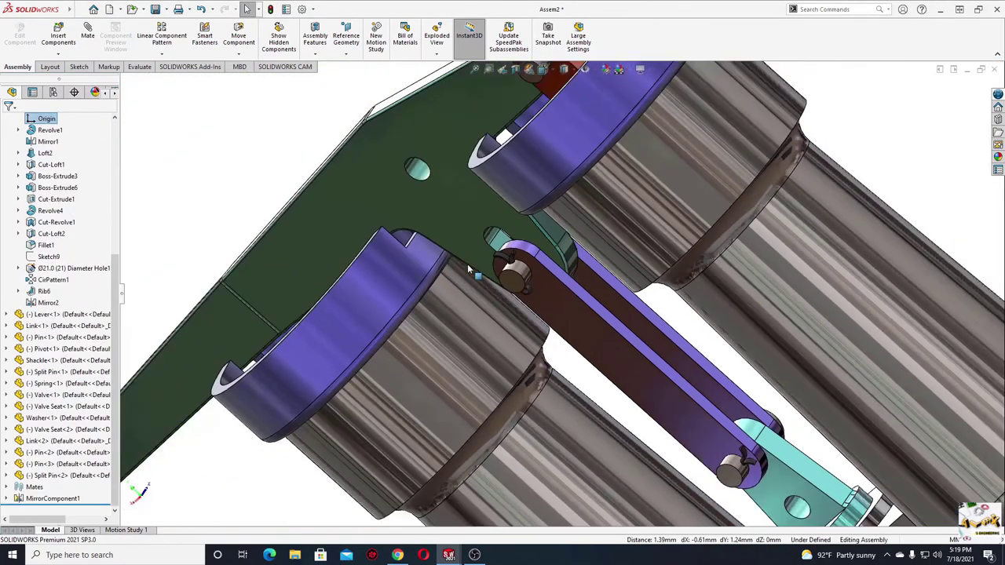
scroll(467, 270, "up", 1)
scroll(428, 267, "up", 1)
scroll(392, 401, "up", 1)
mouse_move(392, 400)
middle_mouse_down()
mouse_move(465, 330)
mouse_move(432, 365)
mouse_move(297, 400)
middle_mouse_up()
scroll(432, 365, "down", 2)
scroll(432, 365, "down", 2)
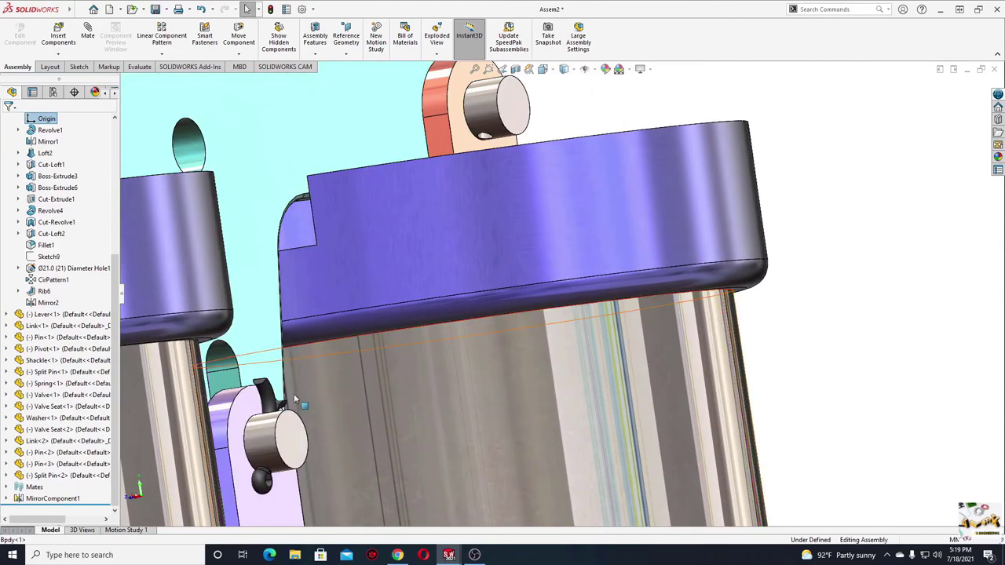
mouse_move(272, 402)
left_mouse_down()
mouse_move(482, 188)
mouse_move(628, 118)
left_mouse_up()
Make the new split pin concentric with the Pin<2> hole at the lever's top
scroll(715, 196, "up", 3)
middle_click_drag(621, 189, 599, 246)
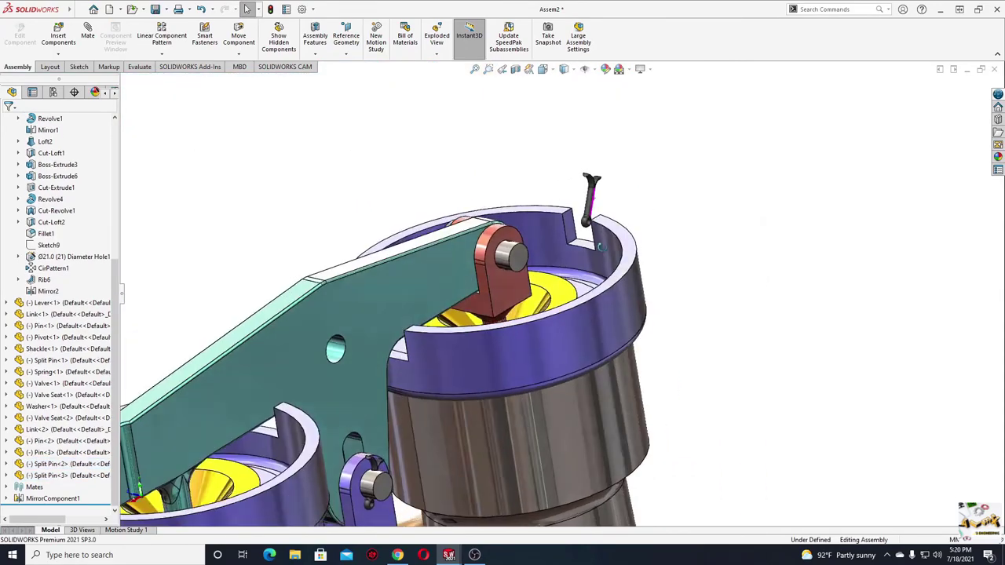
scroll(599, 246, "down", 3)
scroll(597, 236, "down", 2)
left_click(591, 201)
mouse_move(590, 201)
middle_mouse_down()
mouse_move(492, 339)
mouse_move(370, 446)
middle_mouse_up()
scroll(444, 430, "down", 2)
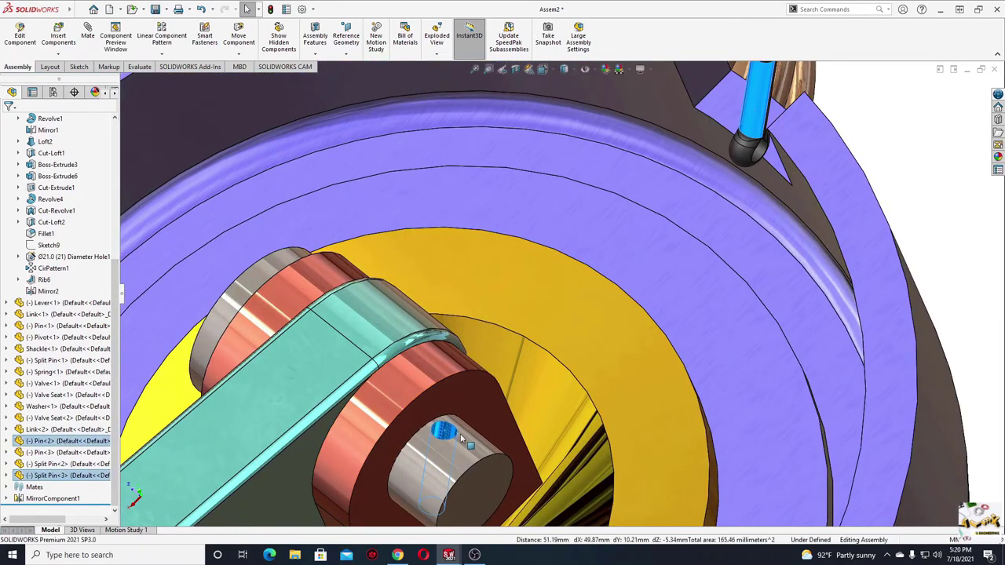
left_click(460, 433, "ctrl")
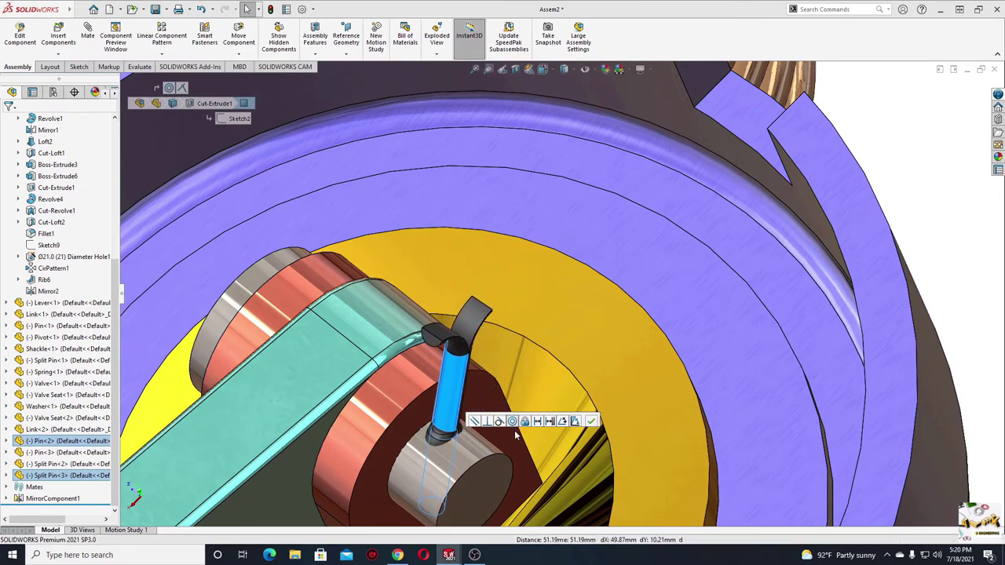
scroll(516, 434, "up", 2)
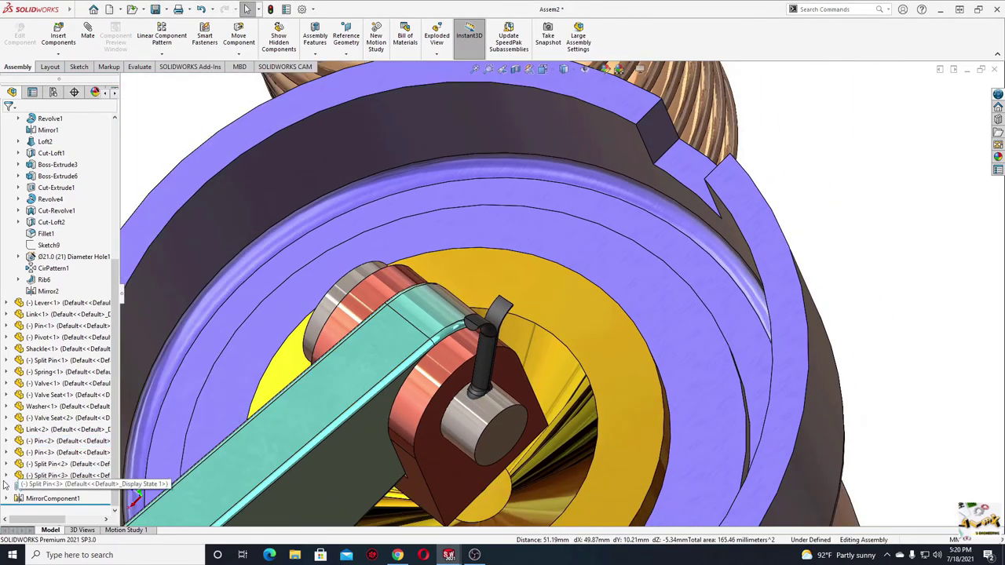
Mate the third split pin's Front Plane to the pin's cylindrical face and review the assembly
left_click(7, 476)
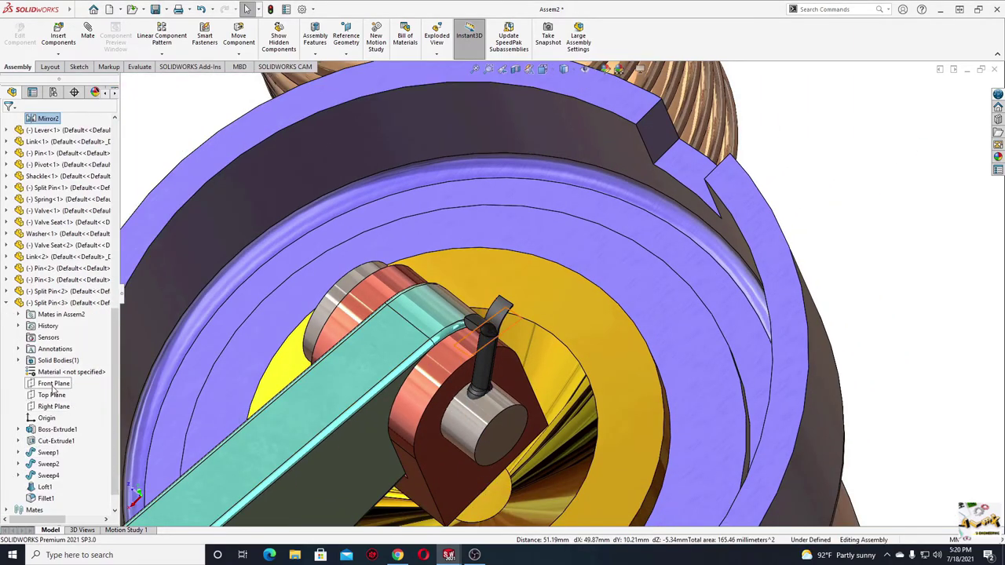
left_click(53, 384)
left_click(477, 425)
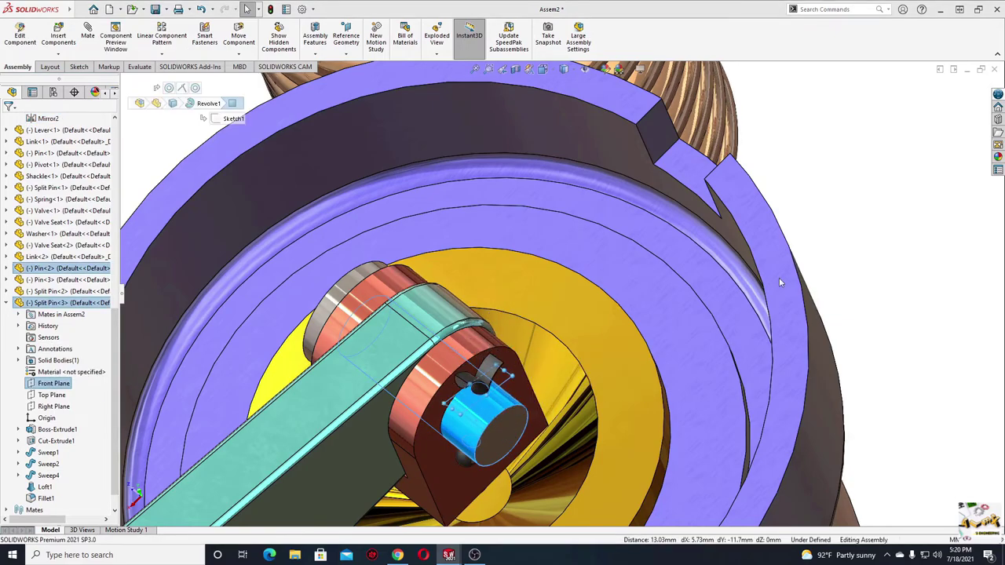
left_click(835, 212)
scroll(553, 341, "up", 5)
scroll(554, 342, "up", 3)
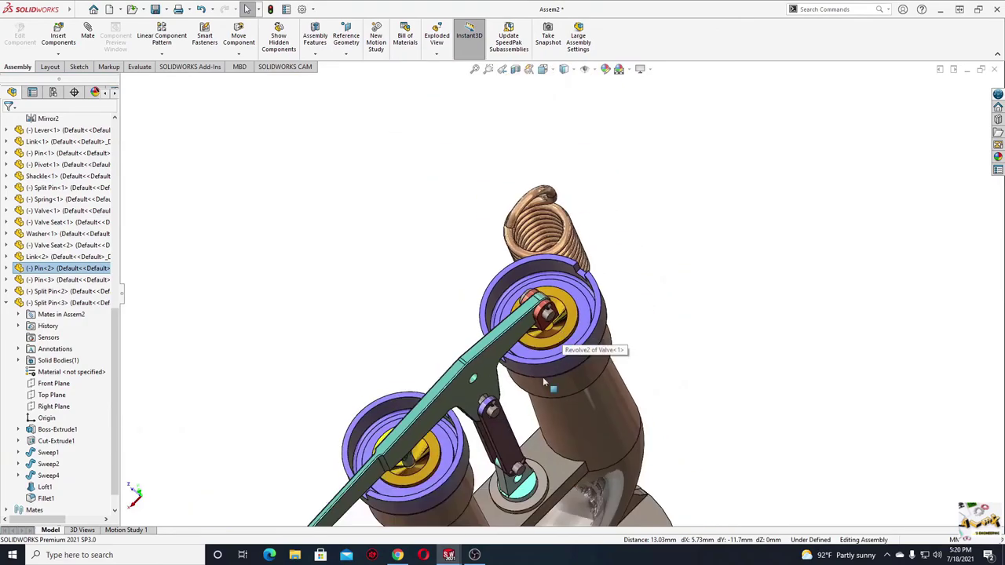
scroll(554, 342, "up", 2)
scroll(554, 341, "up", 2)
middle_click_drag(553, 342, 451, 367)
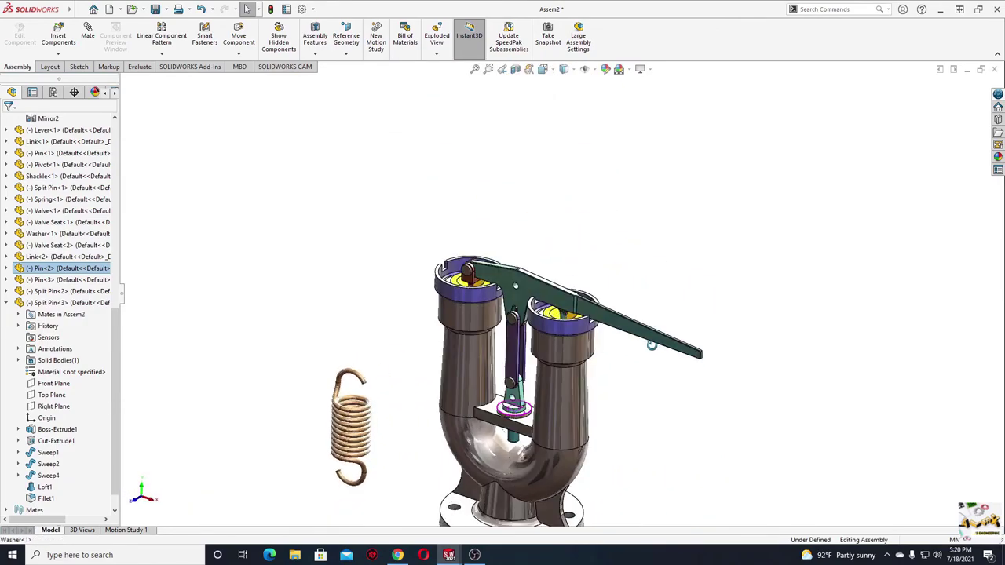
middle_click_drag(344, 427, 515, 440)
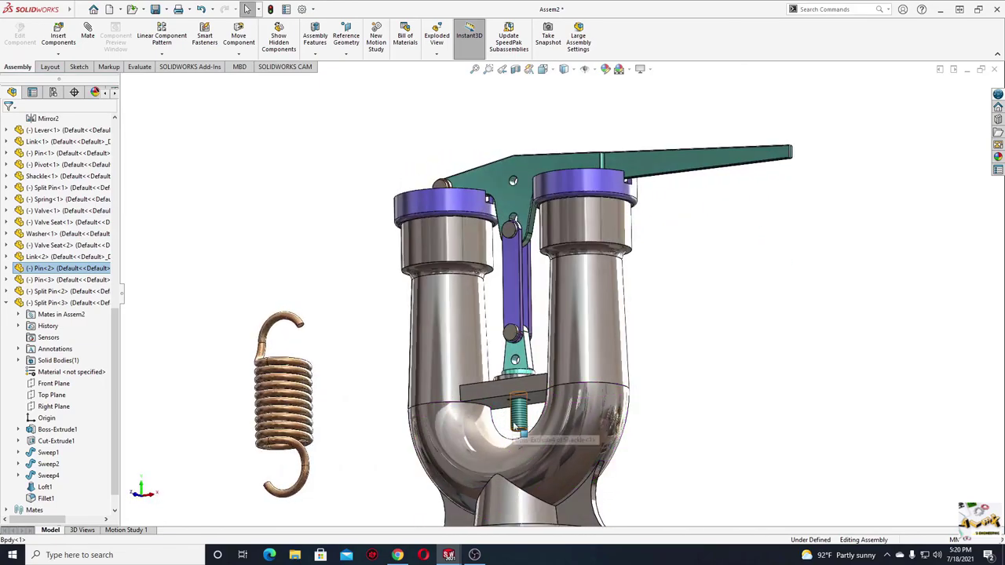
mouse_move(500, 416)
middle_mouse_down()
mouse_move(321, 318)
mouse_move(206, 298)
middle_mouse_up()
scroll(367, 345, "down", 3)
scroll(321, 318, "up", 5)
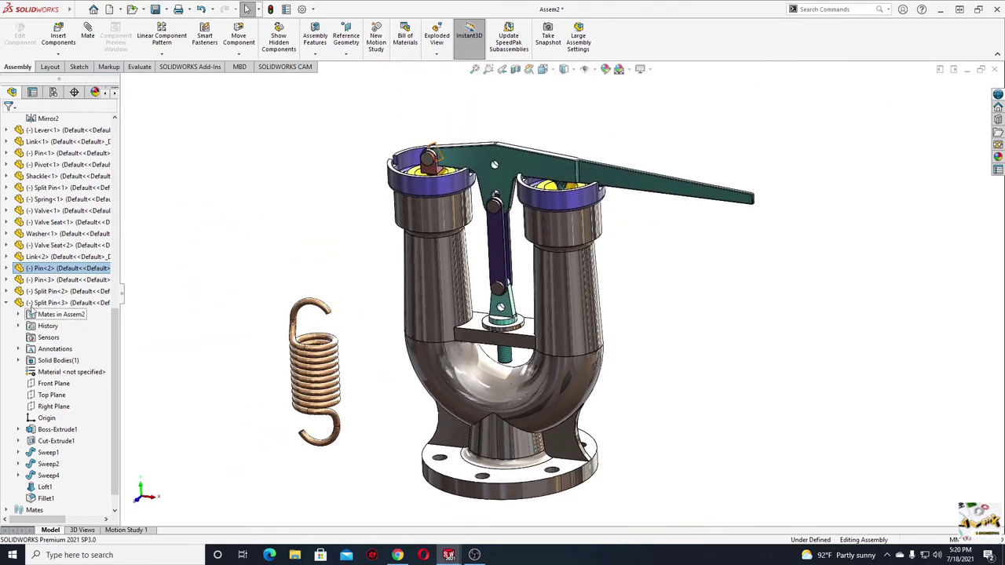
Mate the spring's Front Plane coincident with the shackle's Right Plane, then pull the spring clear
left_click(30, 307)
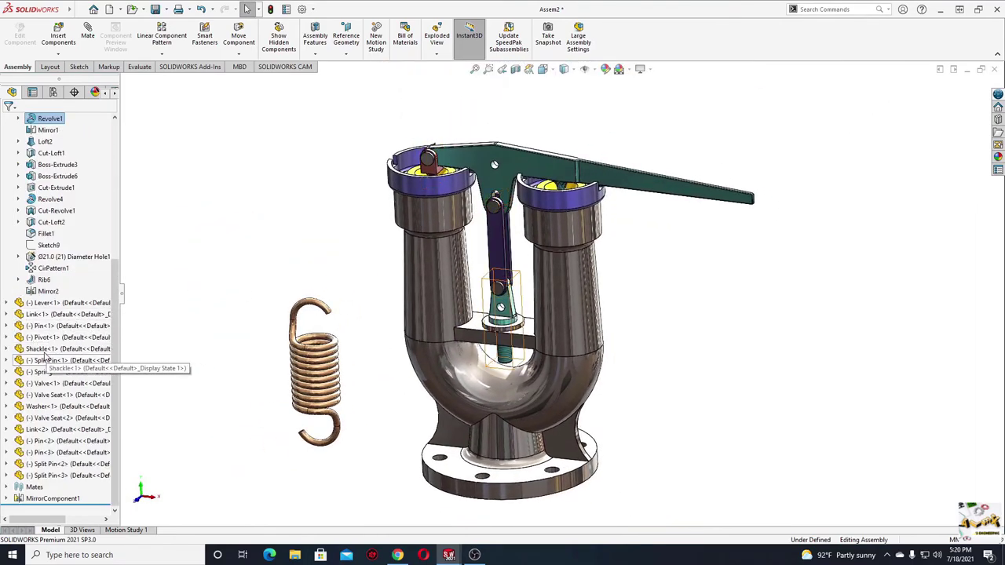
left_click(7, 373)
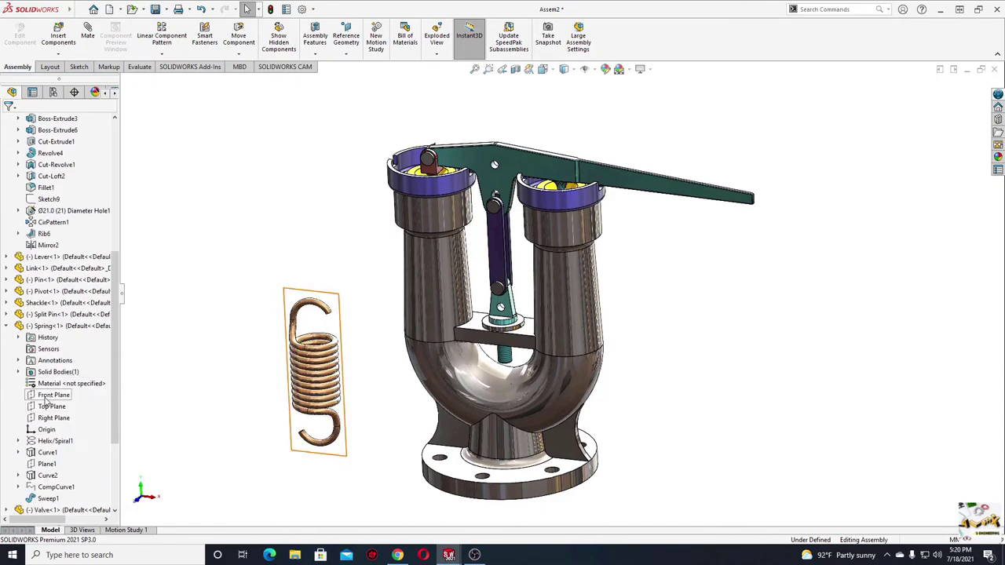
left_click(45, 397)
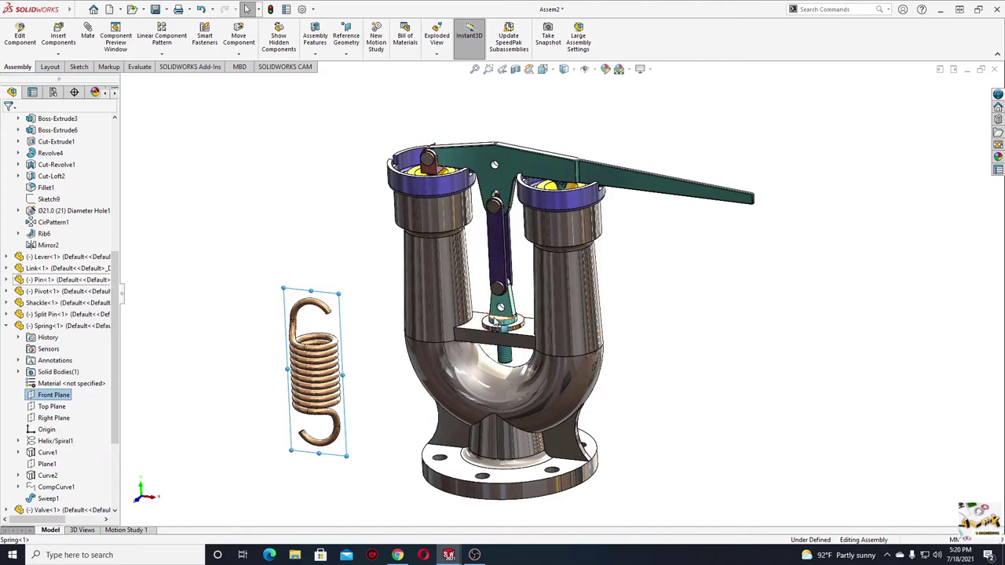
left_click(7, 302)
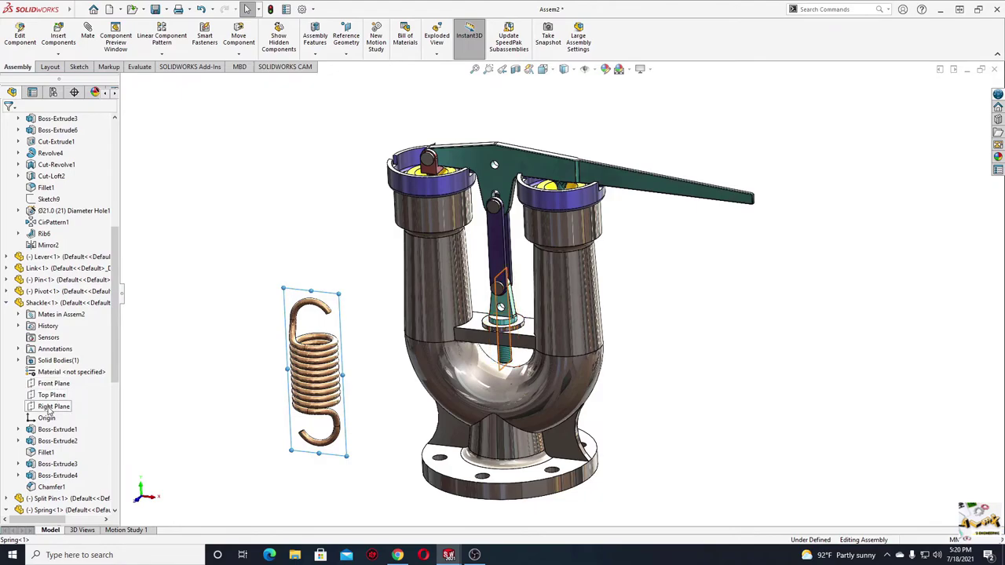
left_click(49, 407)
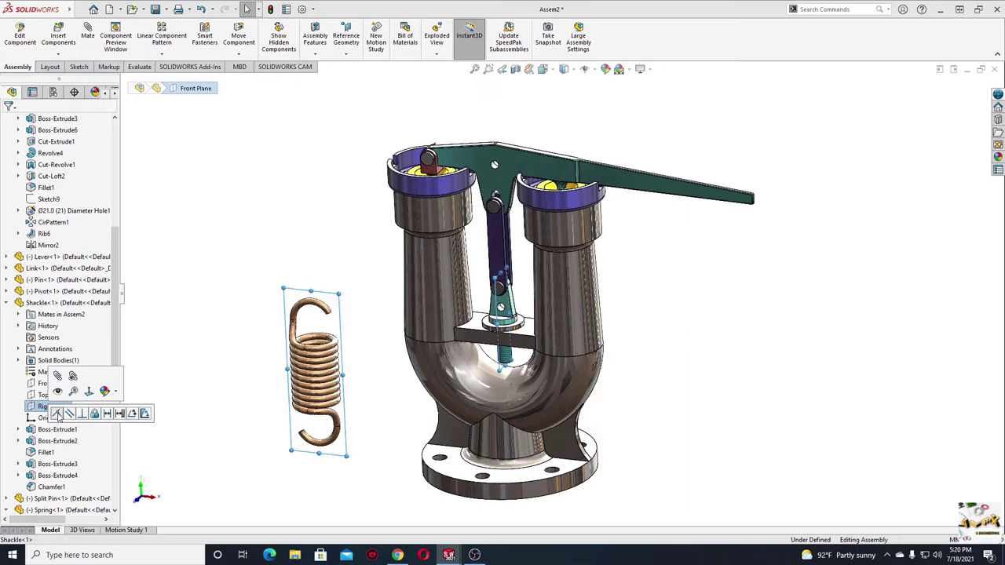
left_click(56, 413)
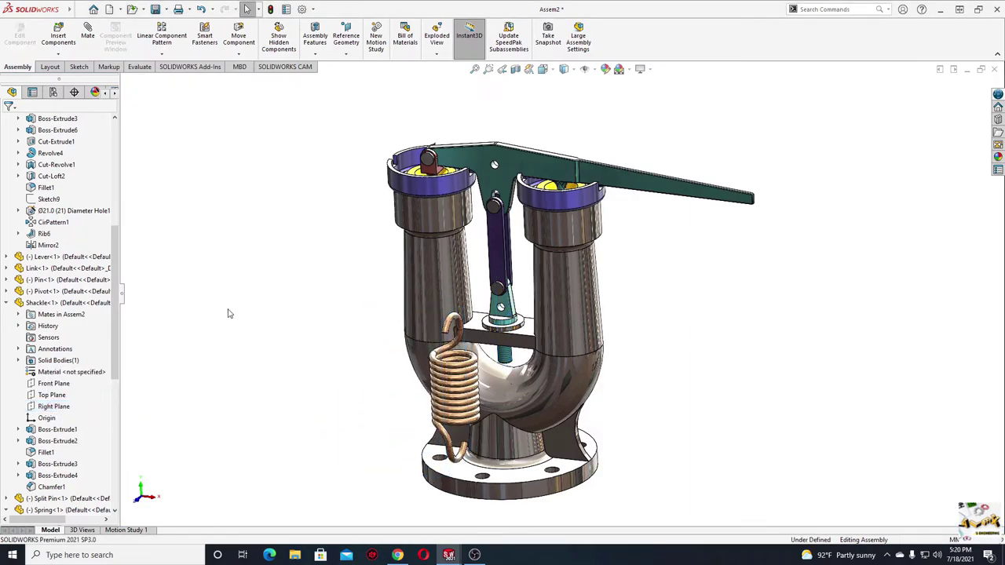
left_click_drag(451, 395, 374, 290)
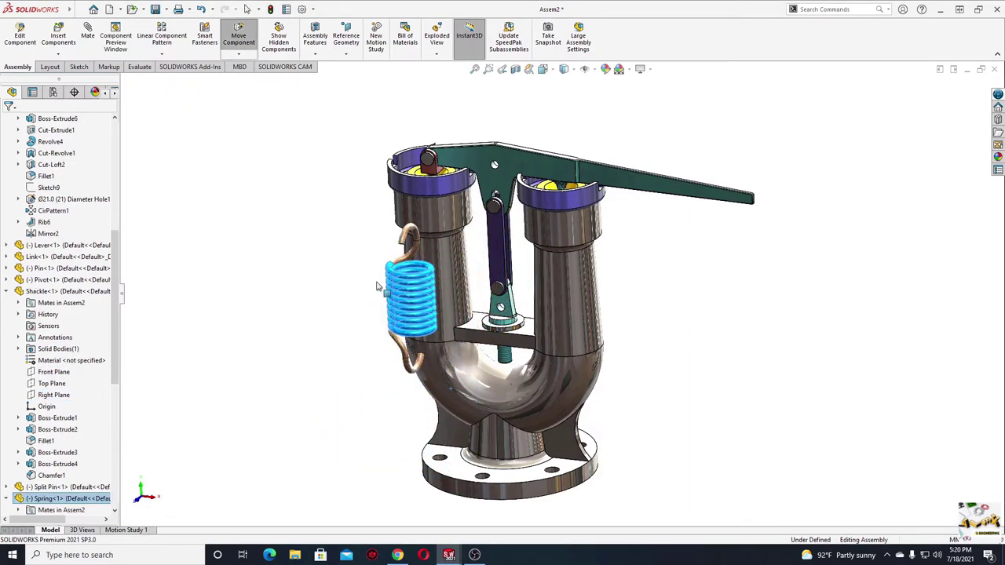
left_click(203, 375)
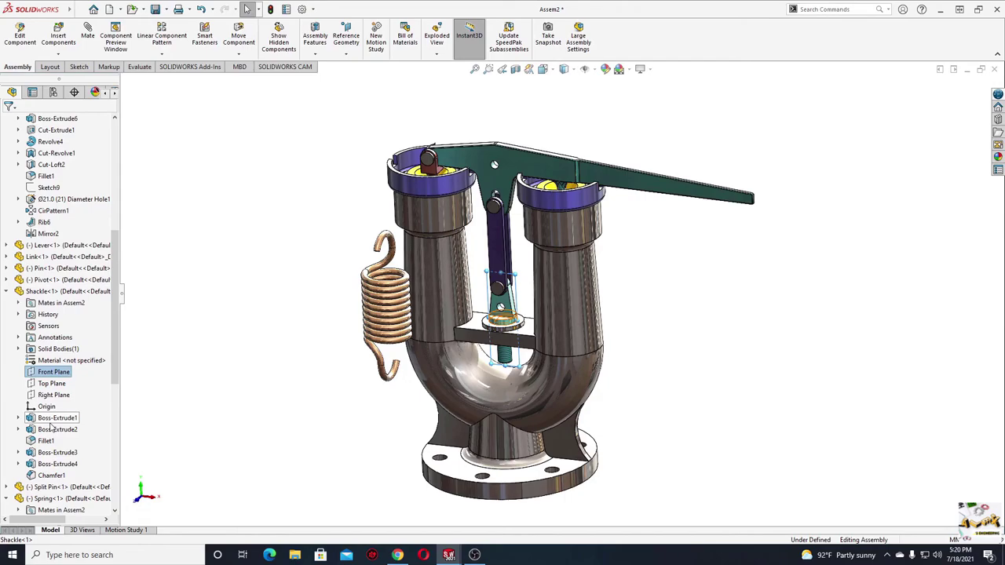
Mate the spring's Right Plane coincident with the matching shackle plane to centre it
scroll(51, 426, "down", 2)
scroll(51, 427, "down", 3)
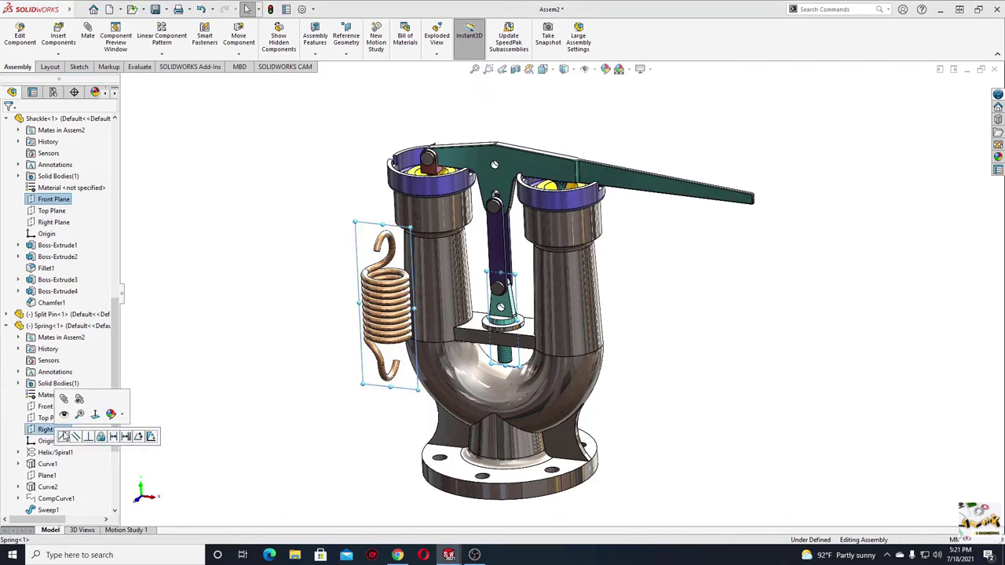
left_click(78, 432)
left_click(273, 308)
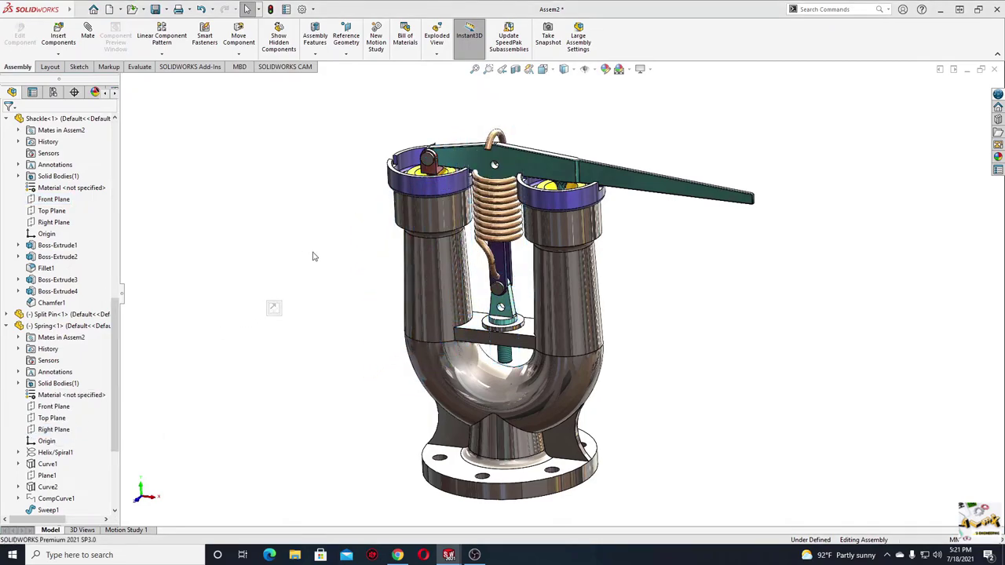
scroll(491, 192, "down", 1)
Start in-context editing of the Lever, first saving the assembly as Assem2 on the Desktop
mouse_move(511, 175)
middle_mouse_down()
mouse_move(480, 190)
mouse_move(468, 216)
middle_mouse_up()
scroll(472, 203, "down", 3)
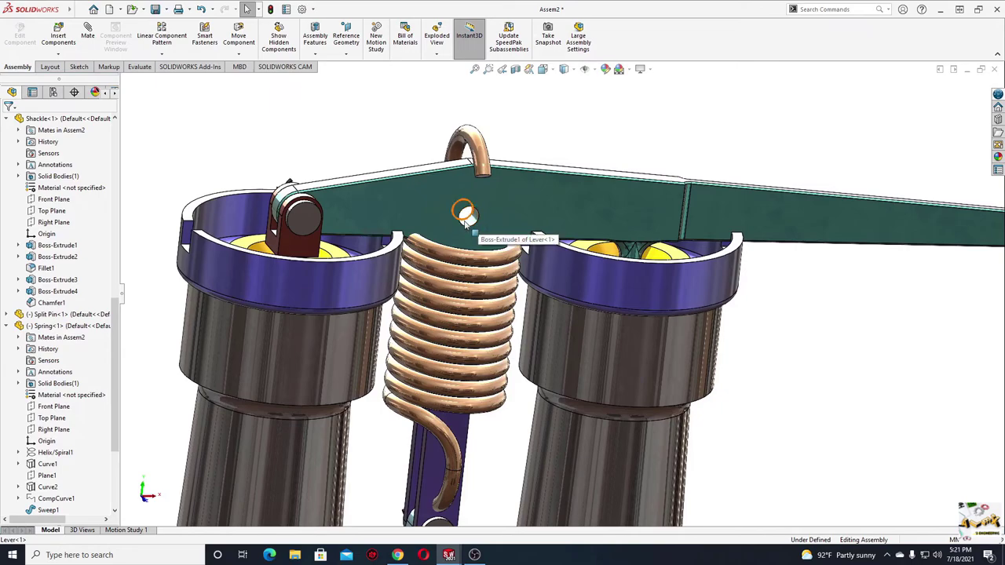
right_click(505, 203)
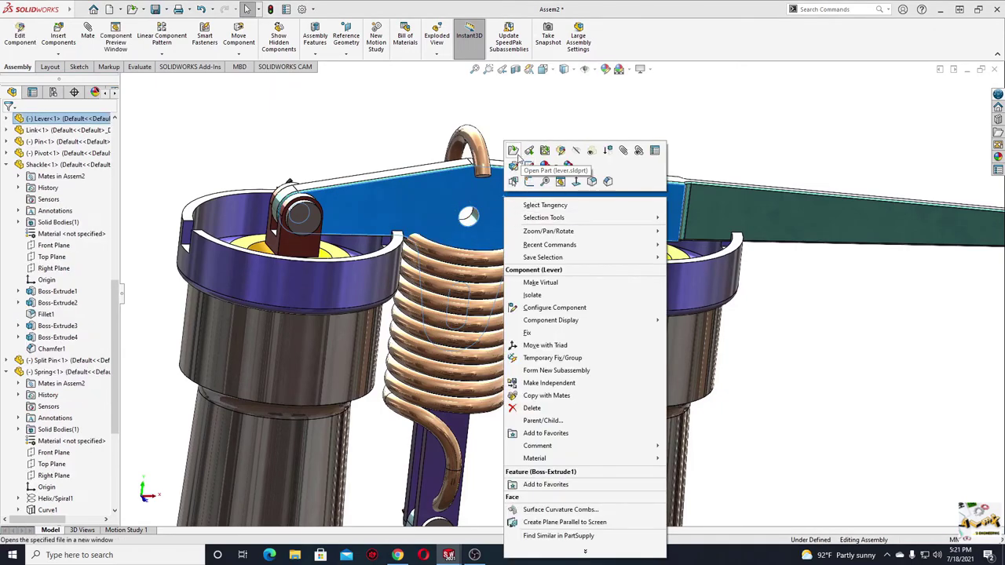
left_click(560, 152)
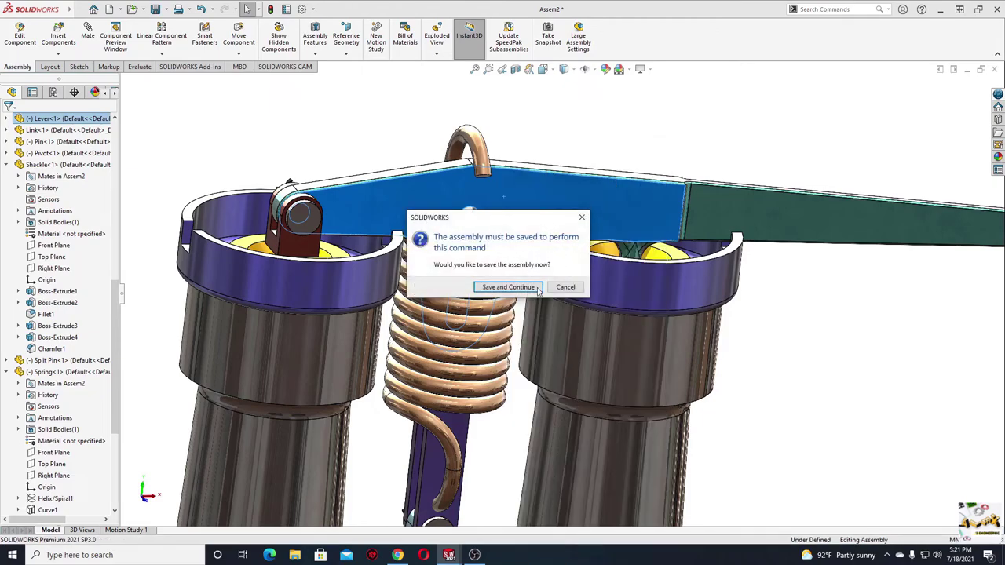
left_click(519, 289)
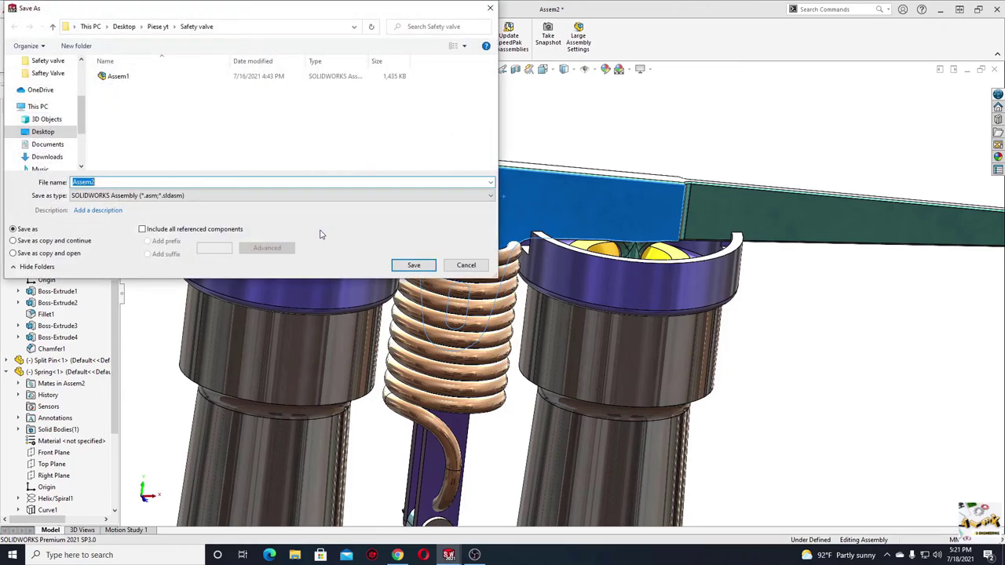
left_click(44, 132)
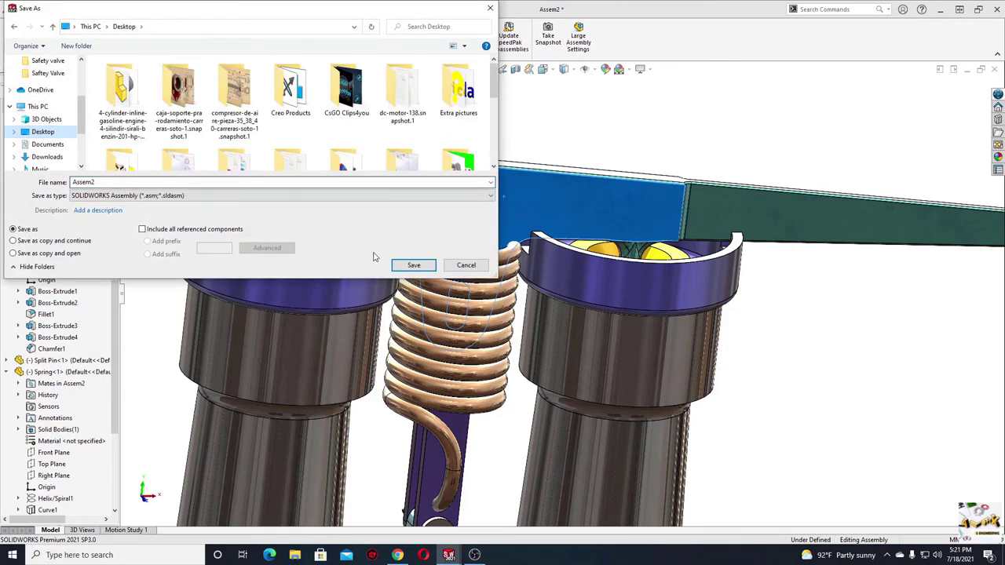
left_click(414, 264)
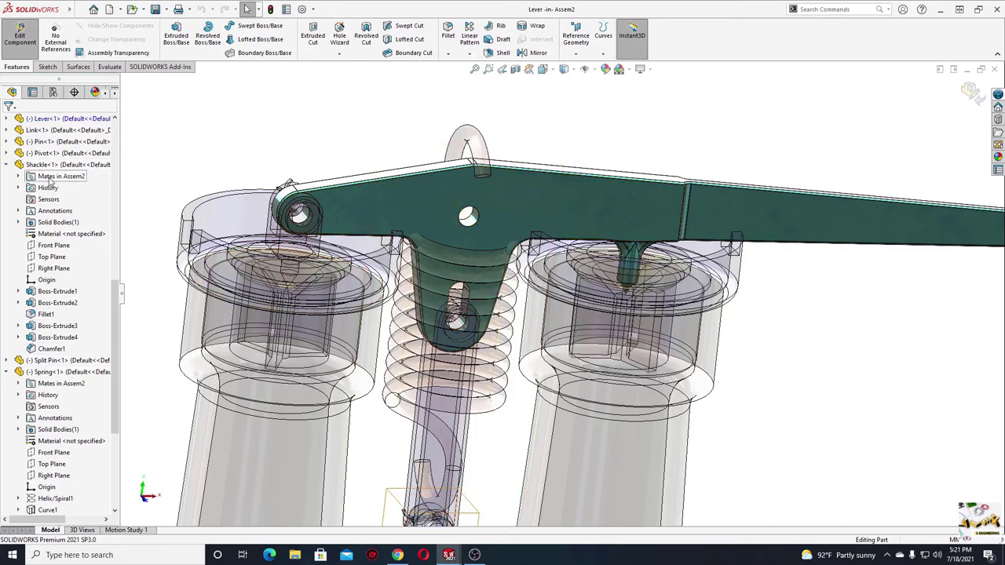
Open the Lever's Sketch1 under Boss-Extrude1 for editing and zoom out to review its dimensions
scroll(49, 182, "up", 1)
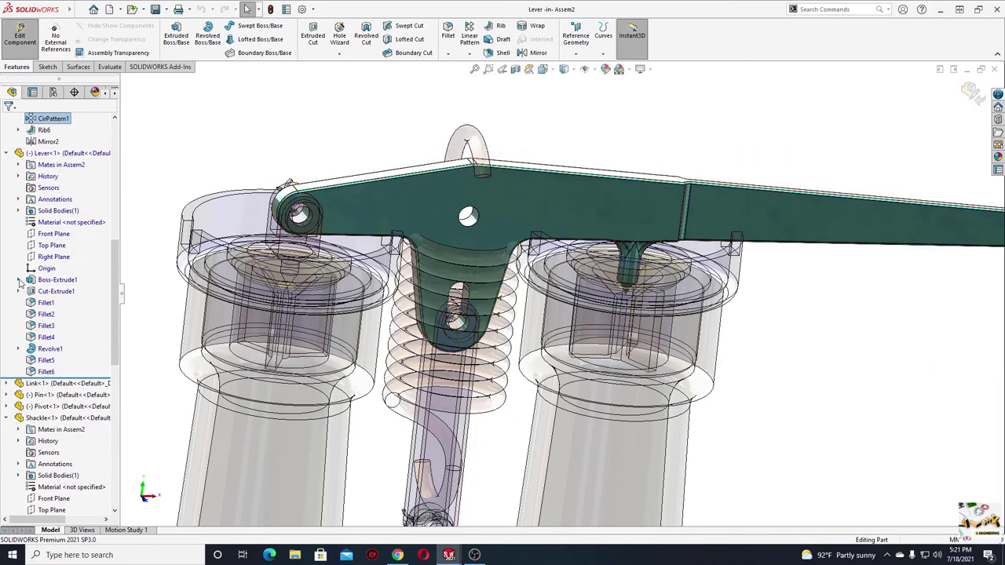
left_click(19, 280)
left_click(60, 293)
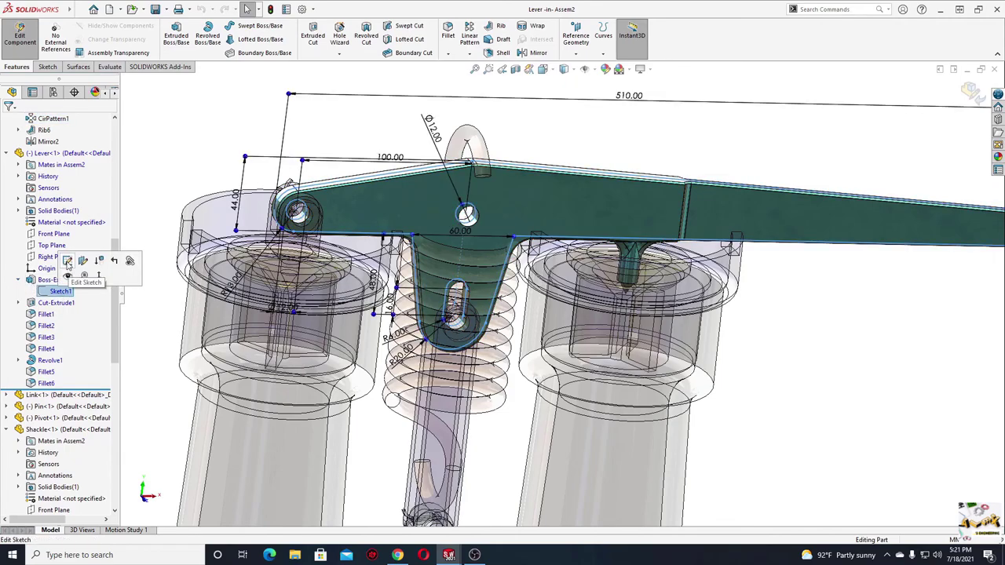
left_click(68, 261)
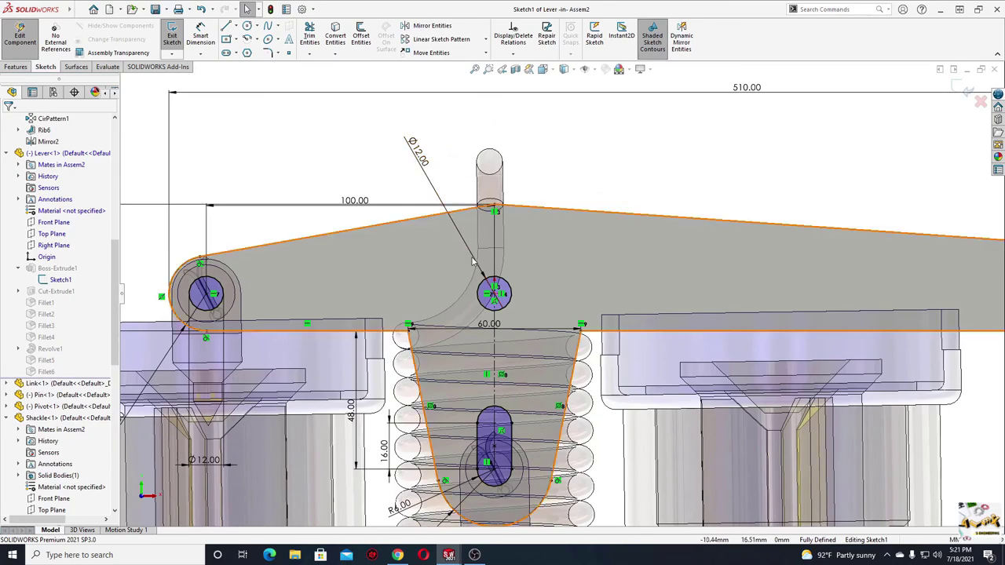
scroll(436, 276, "up", 5)
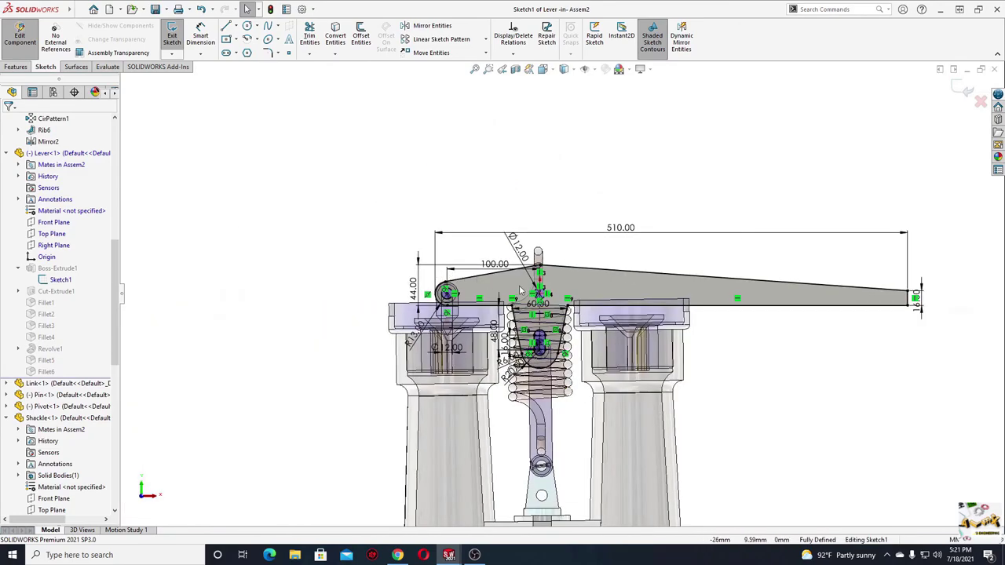
scroll(437, 275, "up", 2)
Exit the Lever sketch and leave part editing to return to the assembly
left_click(22, 55)
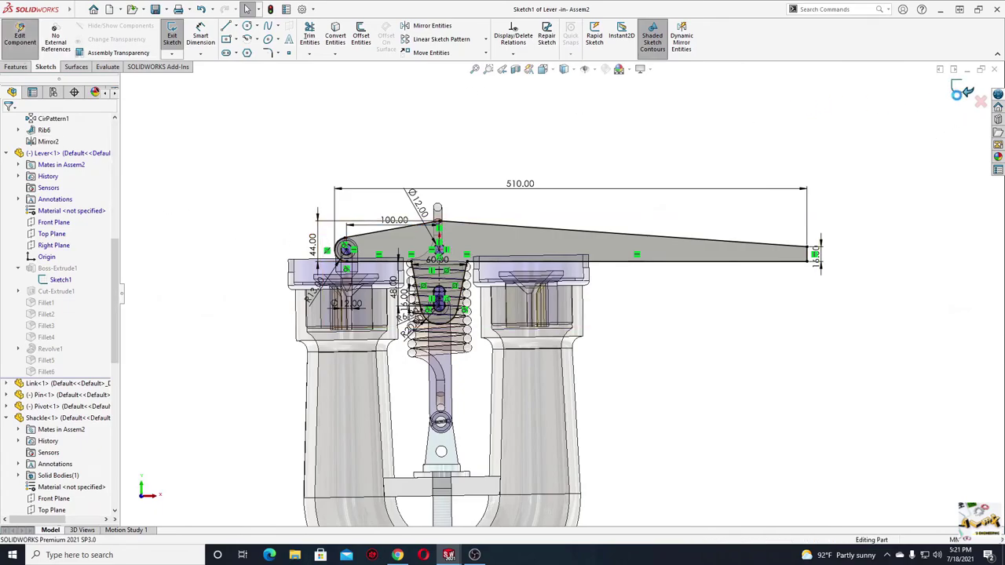
left_click(957, 93)
left_click(974, 94)
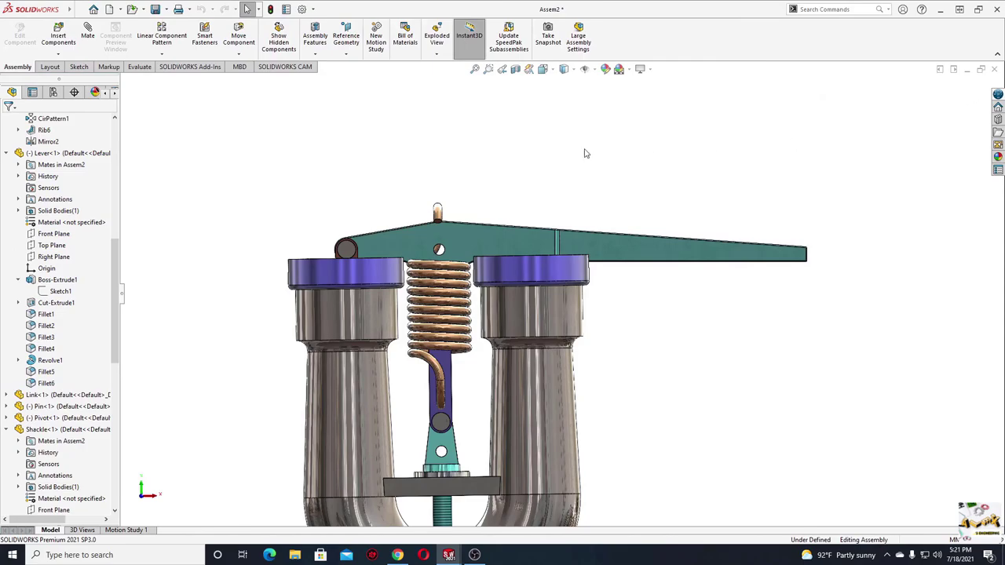
Mate the spring's upper hook concentric with the lever's pin hole edge
left_click(7, 153)
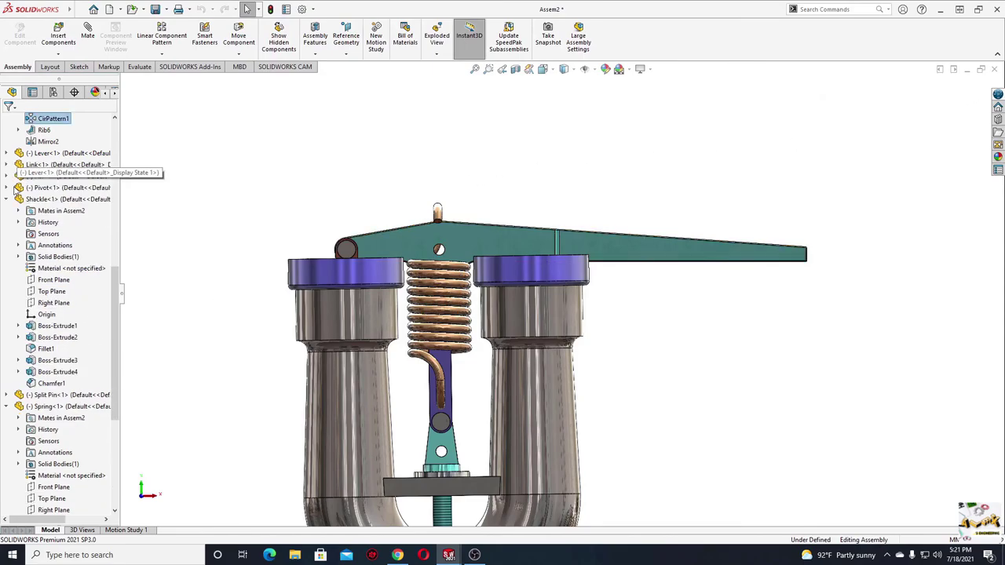
left_click(7, 201)
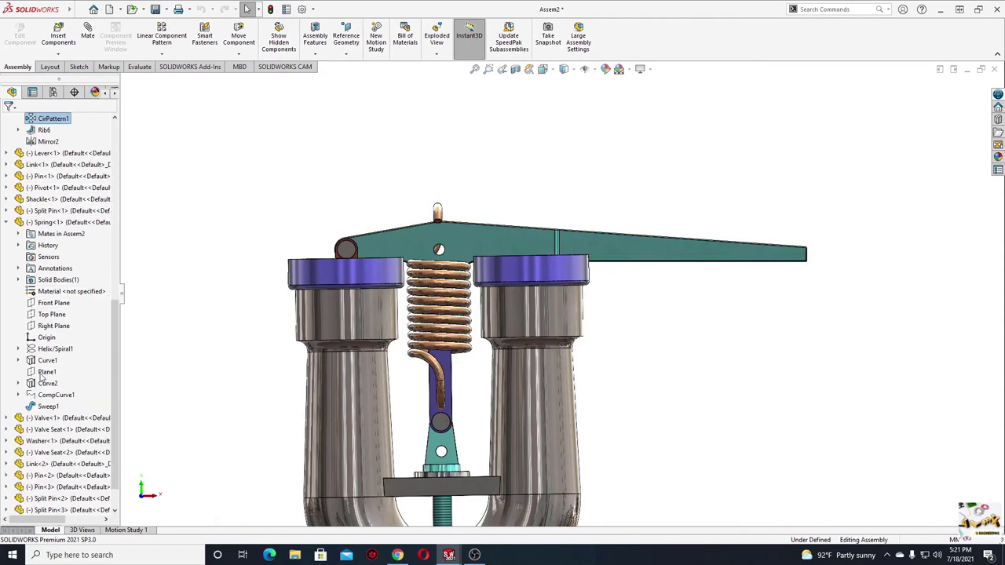
left_click(8, 228)
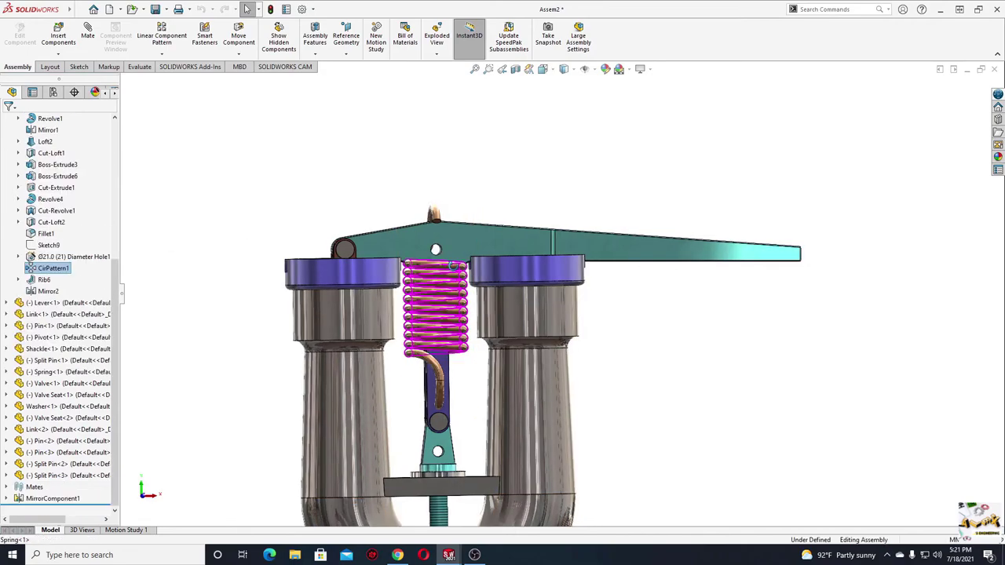
scroll(446, 247, "down", 2)
scroll(446, 247, "down", 3)
left_click(447, 267)
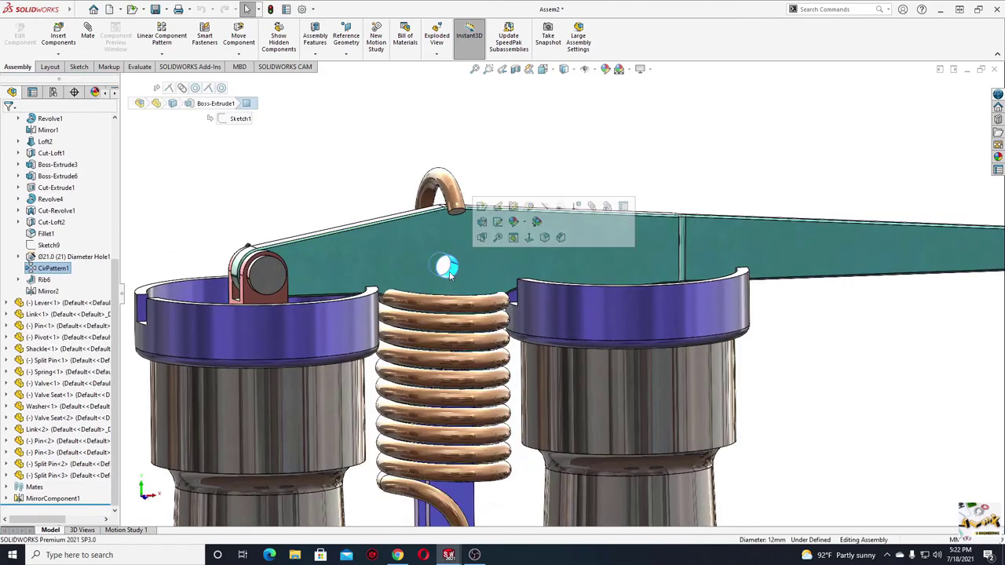
left_click(440, 187, "ctrl")
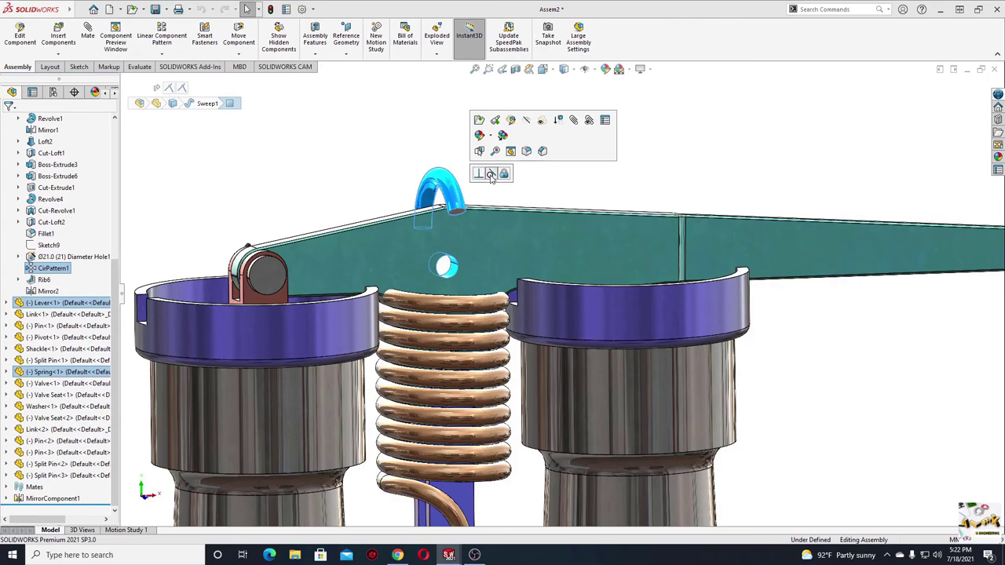
left_click(490, 174)
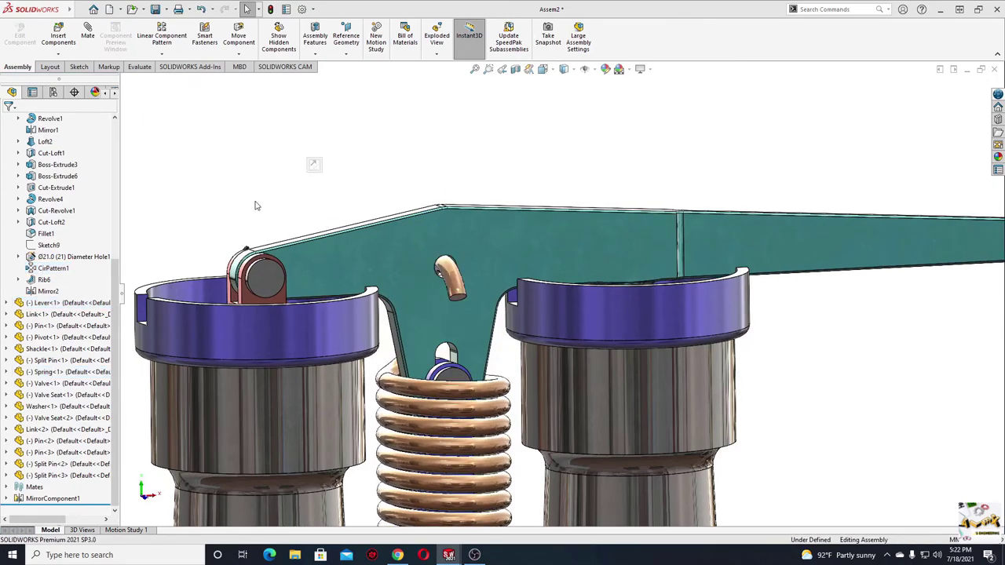
Orbit and zoom the view to check the spring hanging from the lever
scroll(420, 289, "up", 4)
middle_click_drag(420, 289, 471, 338)
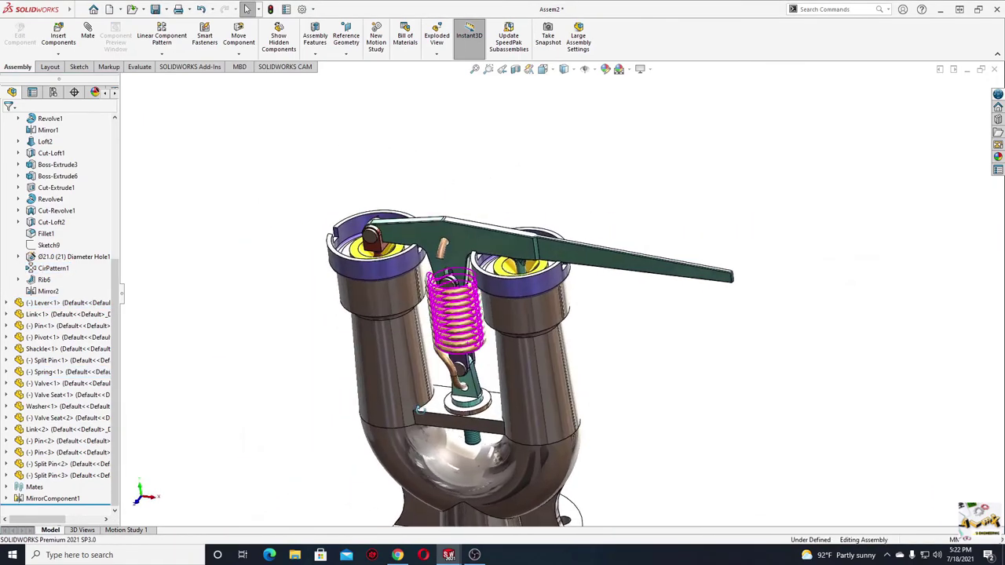
mouse_move(420, 408)
middle_mouse_down()
mouse_move(438, 340)
mouse_move(439, 423)
mouse_move(584, 407)
middle_mouse_up()
scroll(466, 419, "down", 3)
scroll(56, 269, "up", 3)
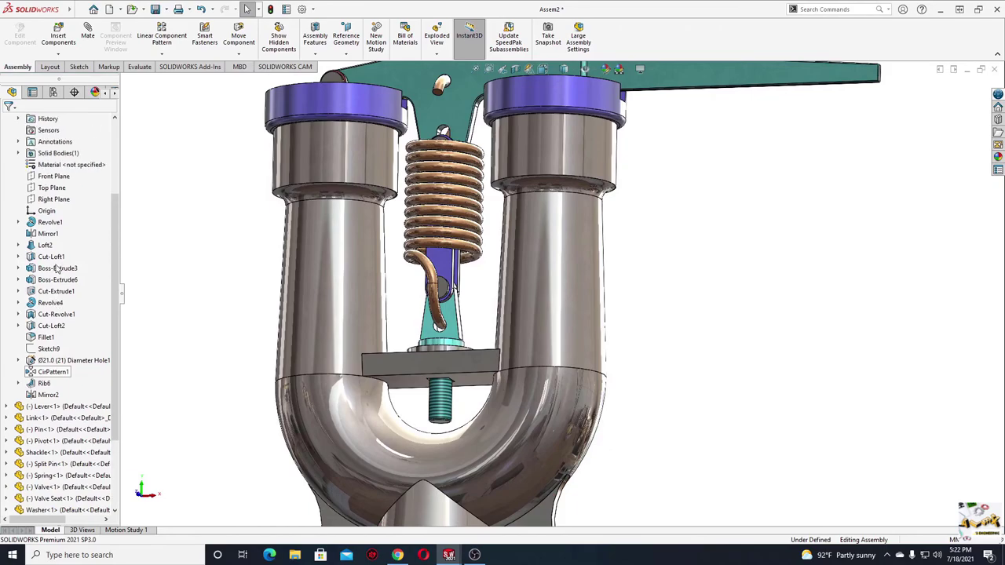
scroll(57, 269, "up", 2)
Load Toolbox in the Design Library and browse to ISO > Nuts > Hex Nuts
left_click(7, 210)
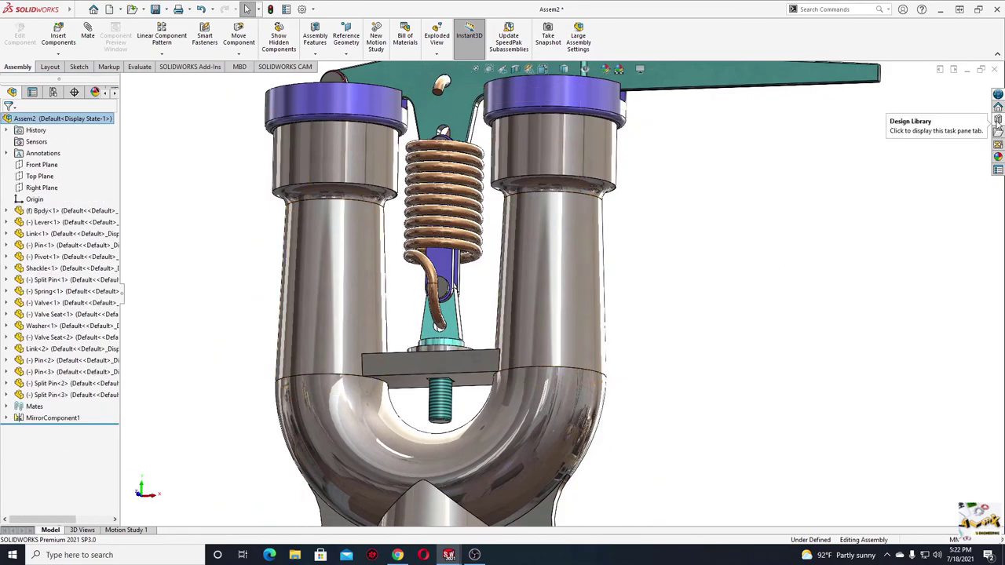
left_click(998, 118)
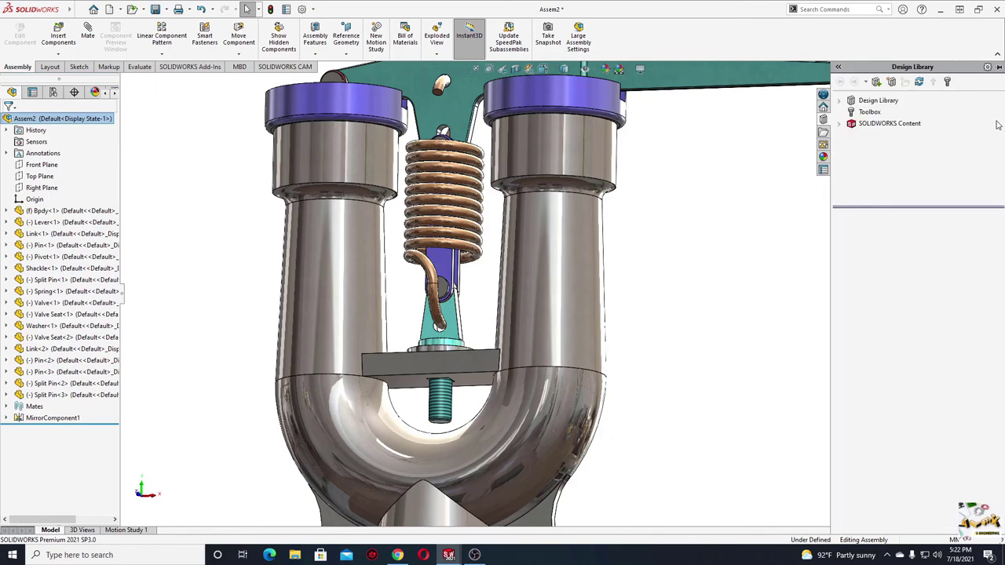
left_click(870, 113)
left_click(918, 331)
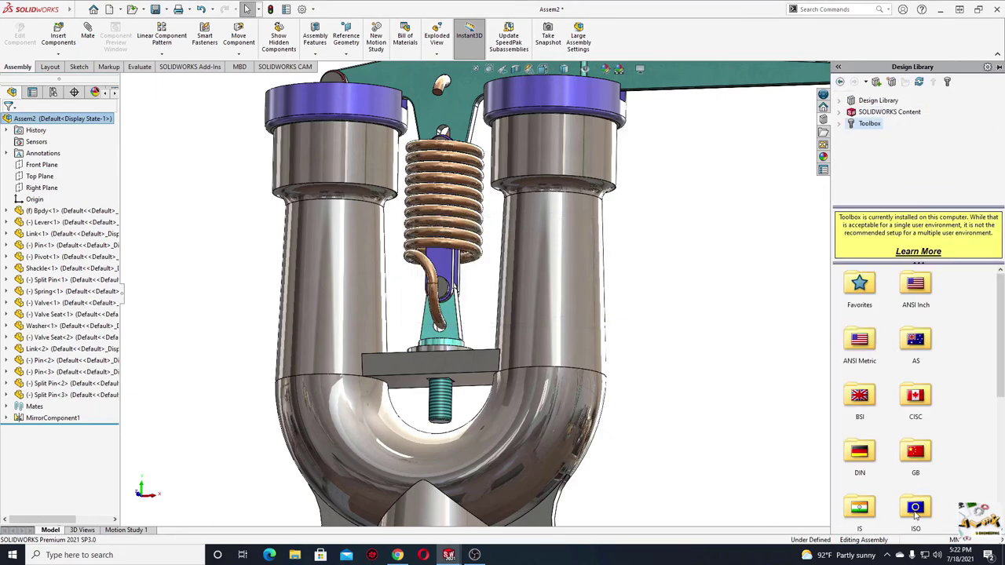
double_click(915, 512)
double_click(860, 339)
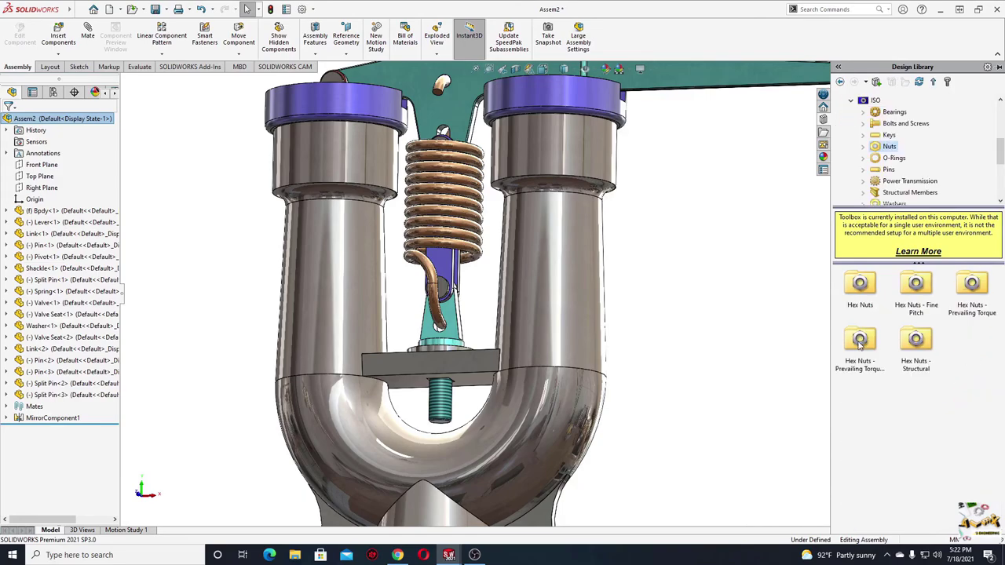
double_click(867, 294)
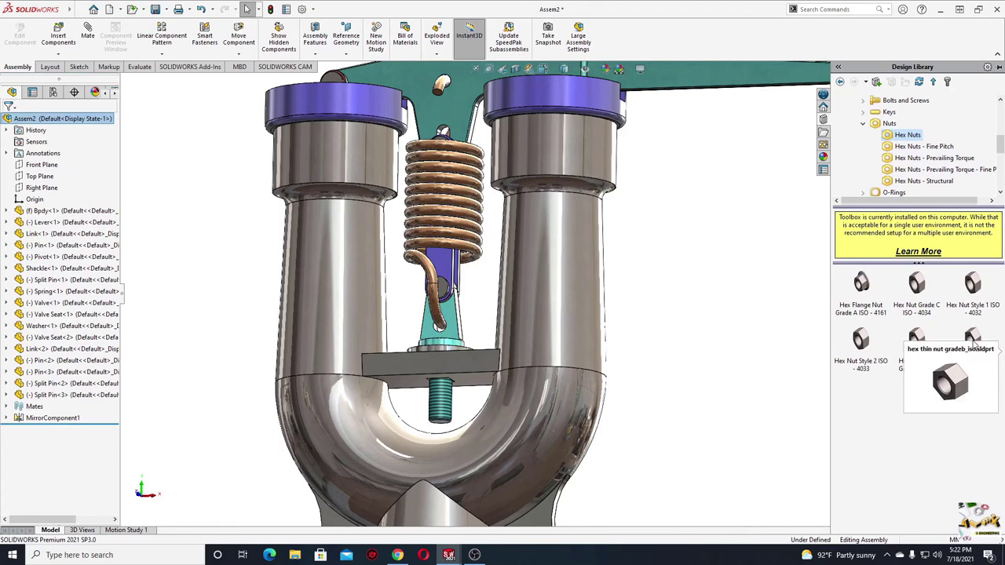
Place an ISO 4035 Hex Thin Nut beside the valve body as M20 with cosmetic threads
left_click_drag(915, 347, 676, 366)
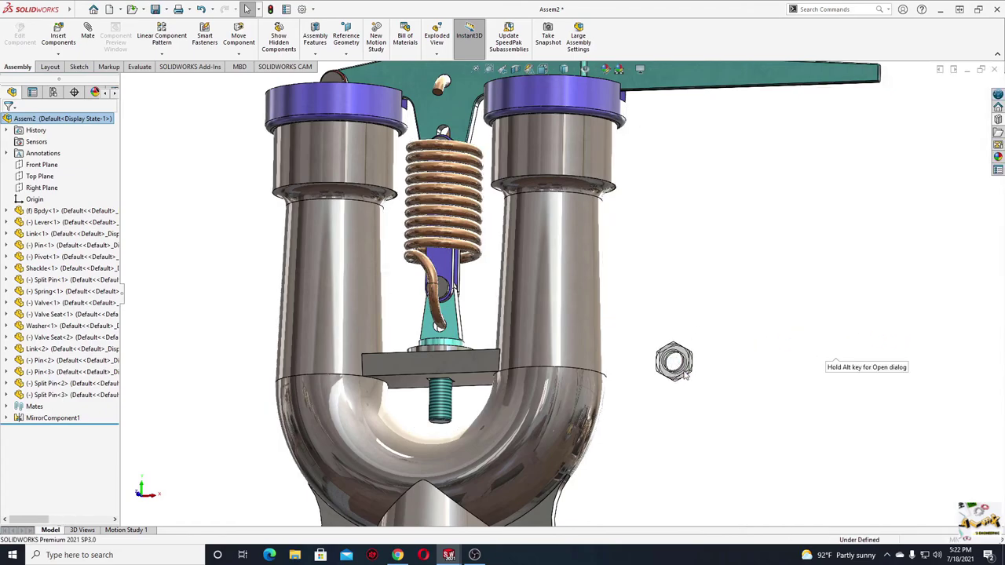
left_click_drag(685, 376, 676, 374)
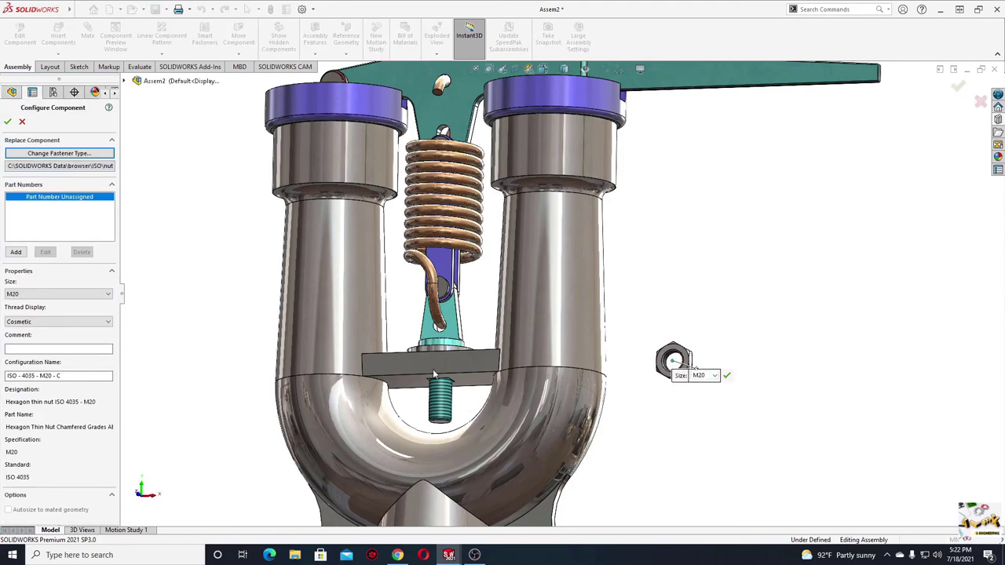
left_click(43, 322)
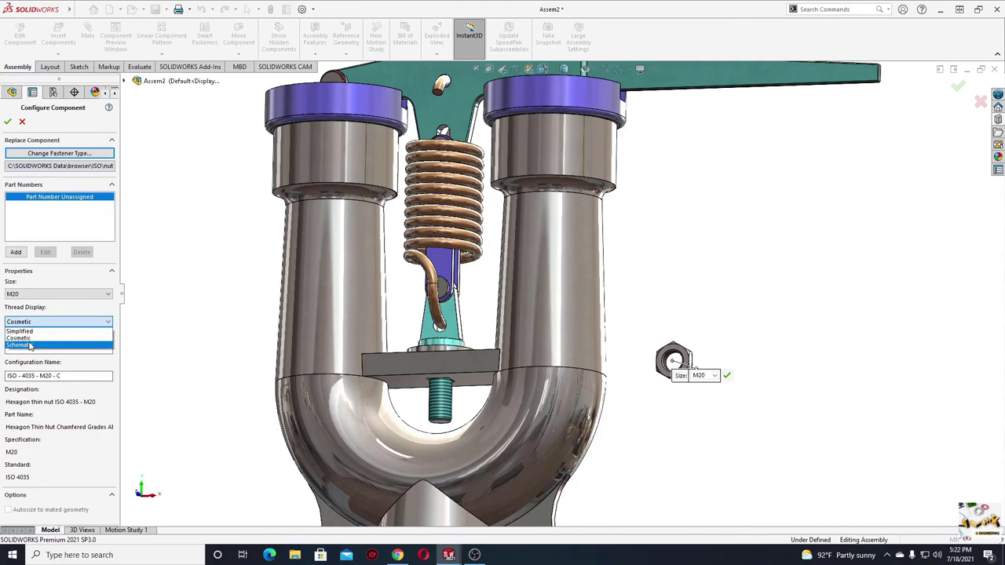
left_click(31, 334)
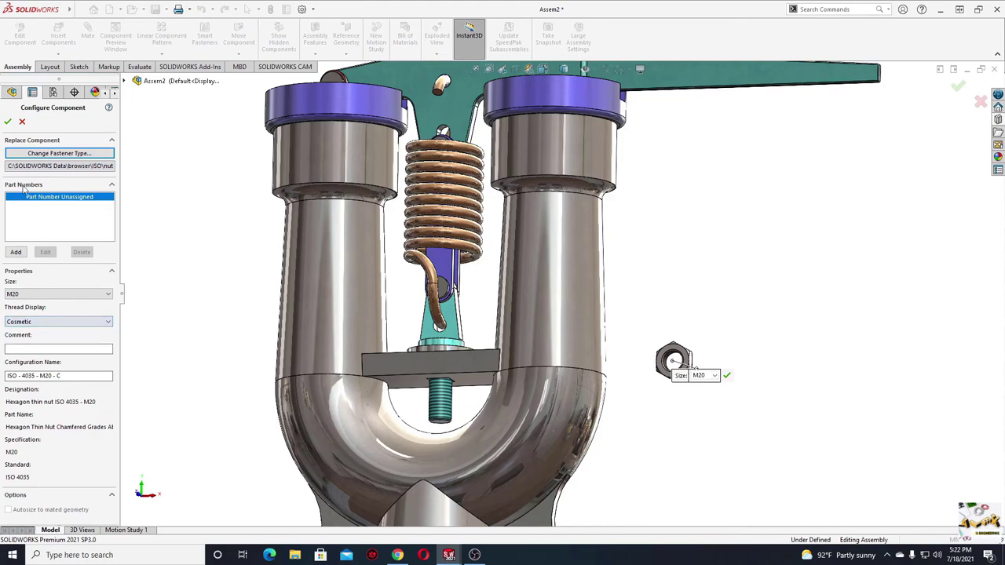
left_click(8, 122)
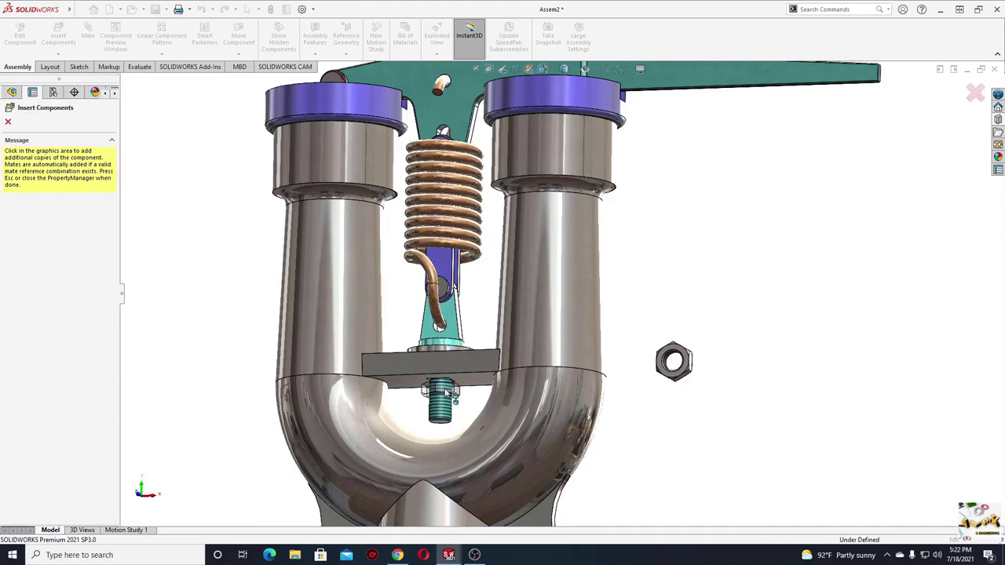
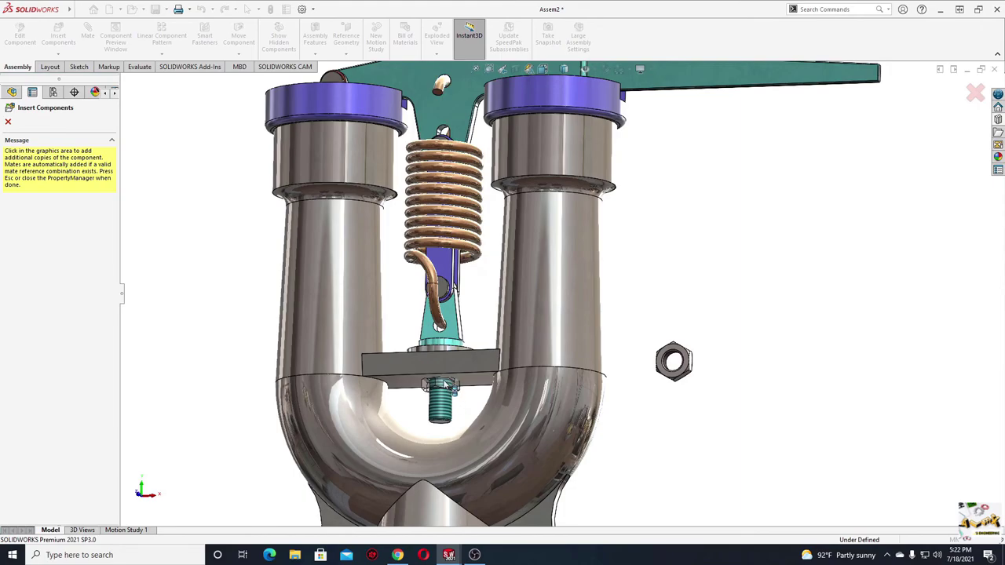
Place a hex nut copy on the stem under the plate and dismiss the mate error
middle_click_drag(444, 385, 438, 401)
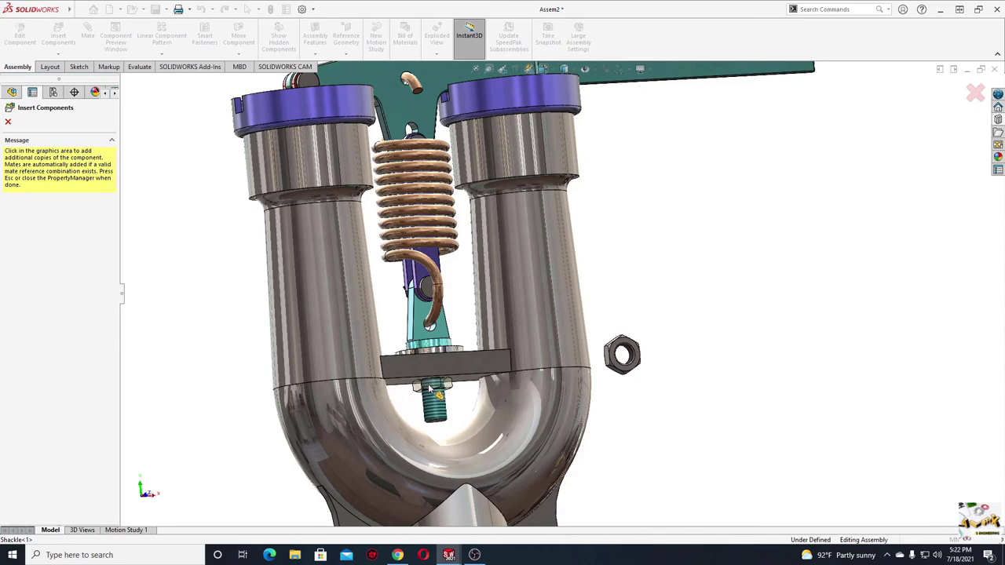
left_click(434, 388)
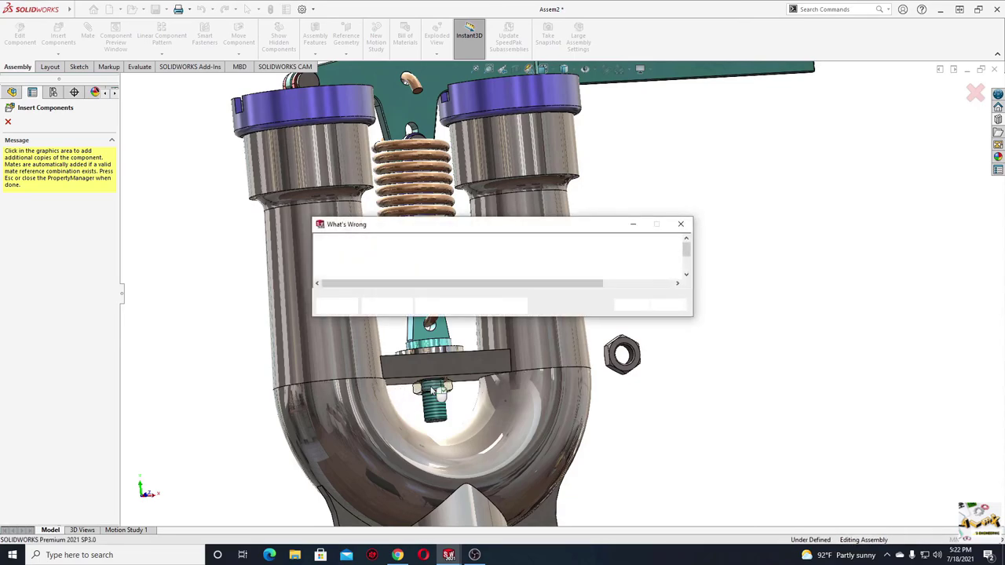
left_click(635, 308)
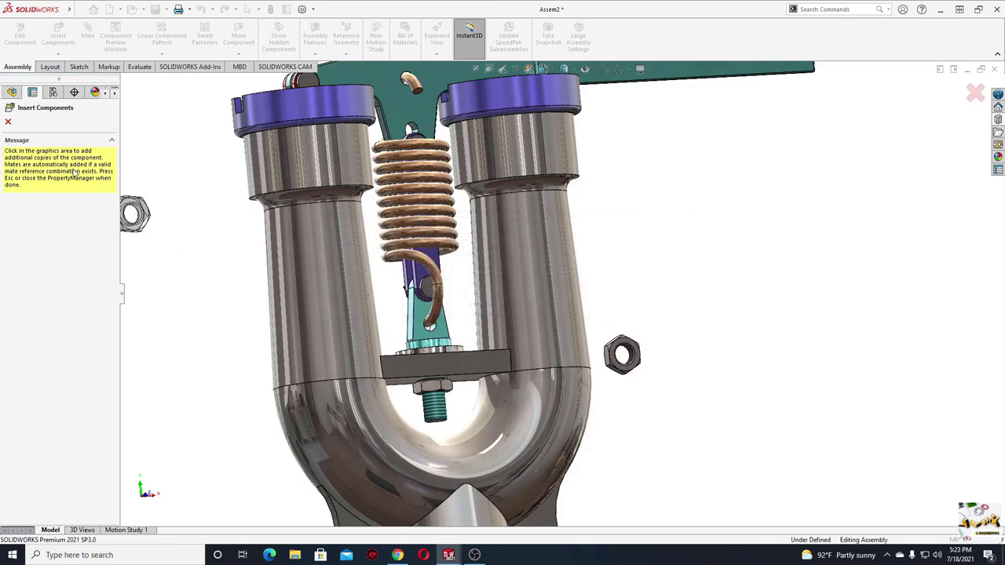
left_click(8, 123)
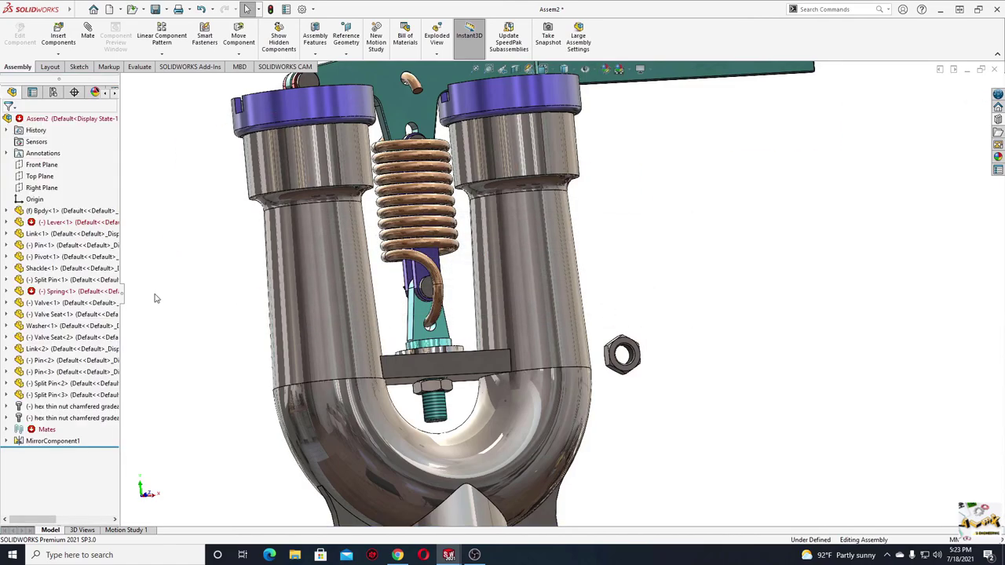
Delete the failing Tangent4 mate from the assembly's Mates
left_click(7, 429)
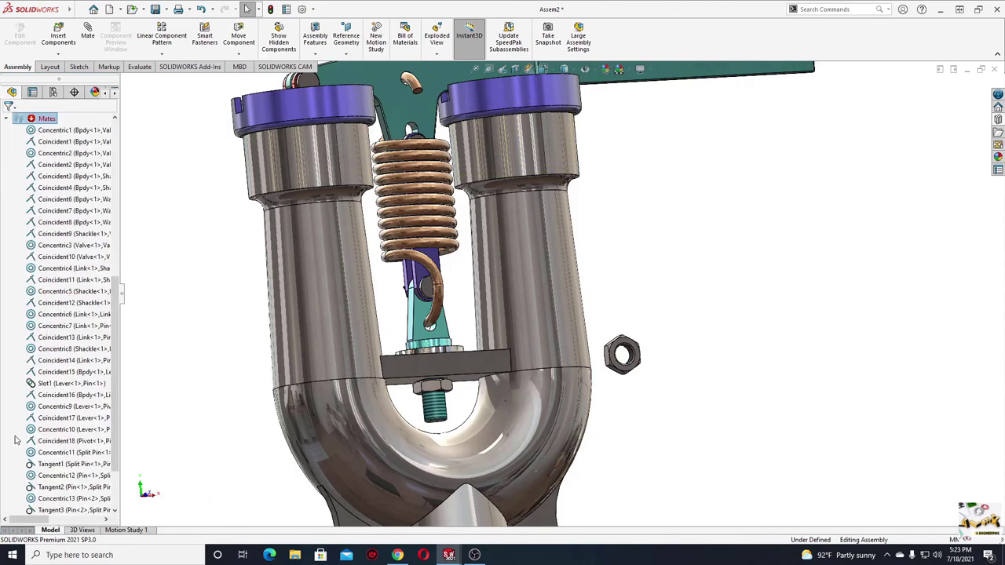
right_click(68, 477)
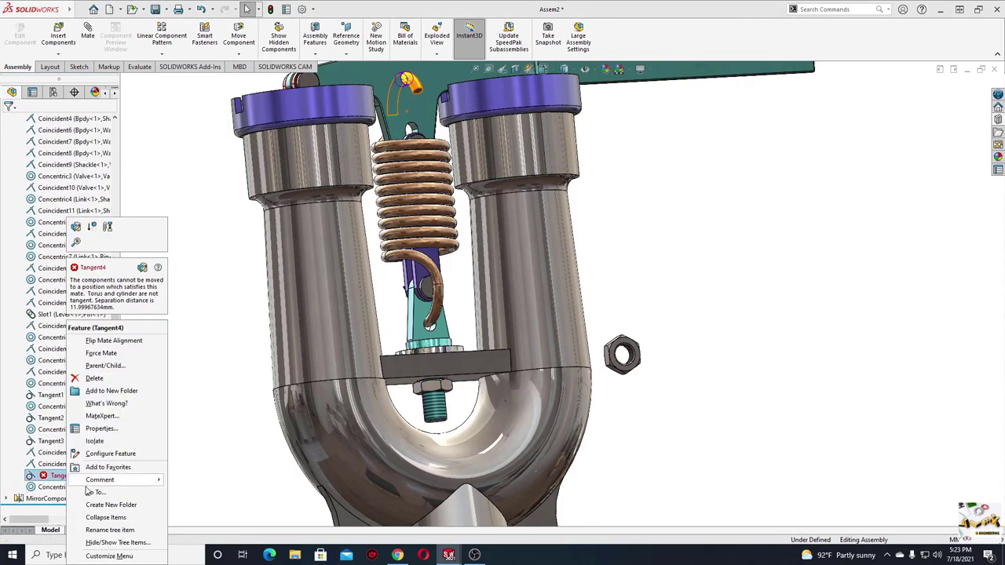
left_click(85, 382)
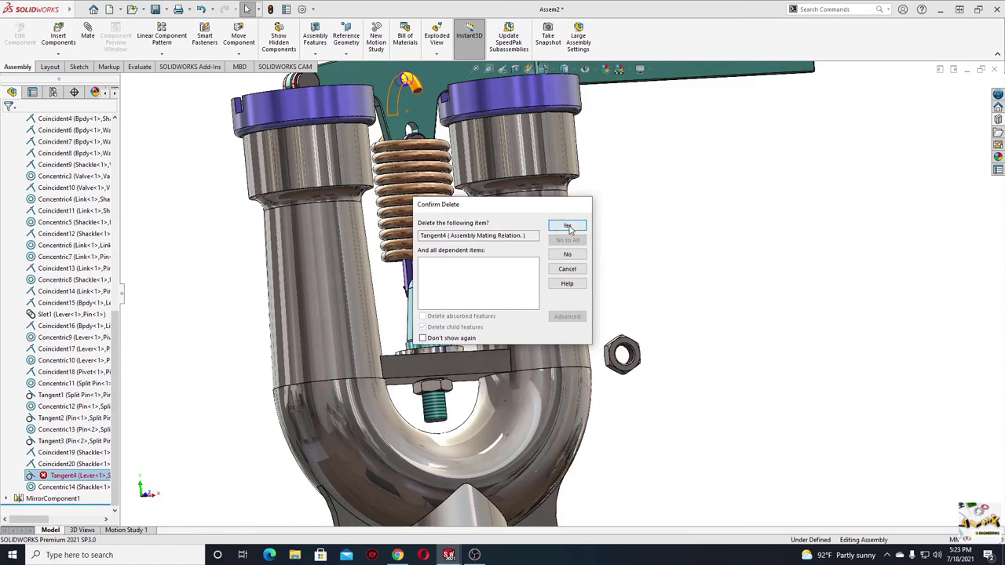
left_click(569, 227)
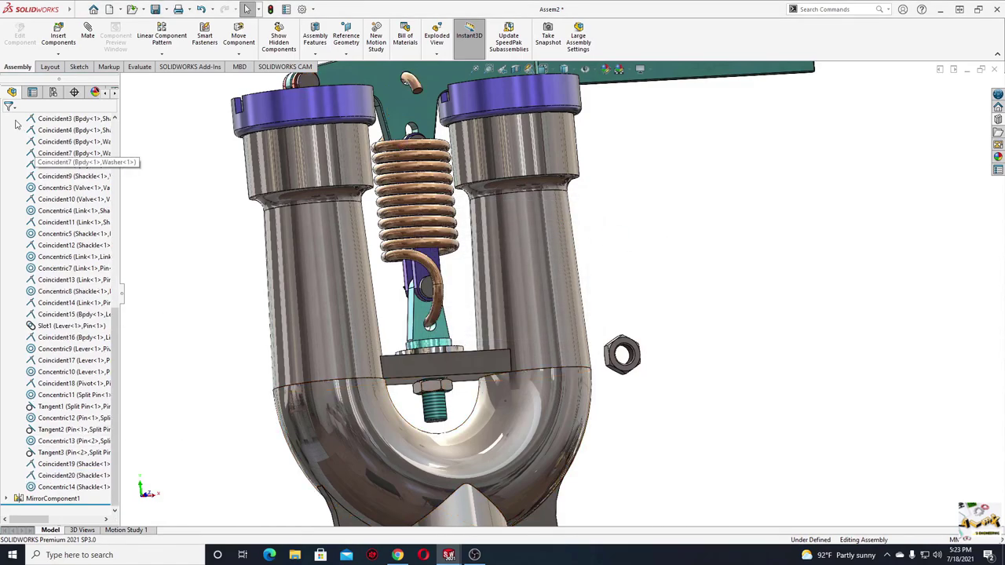
scroll(78, 161, "up", 5)
left_click(7, 204)
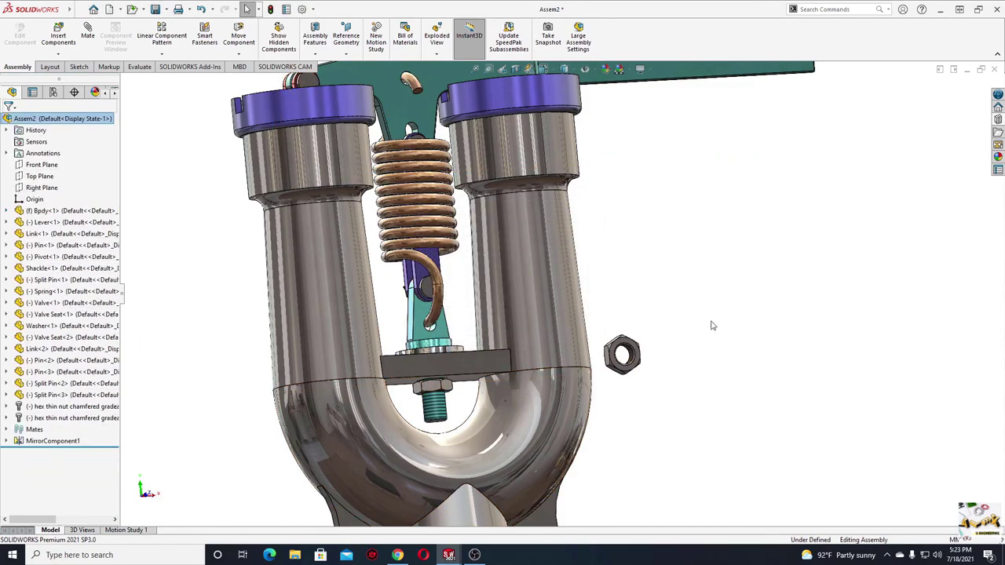
Delete the loose extra hex thin nut beside the valve
left_click(622, 354)
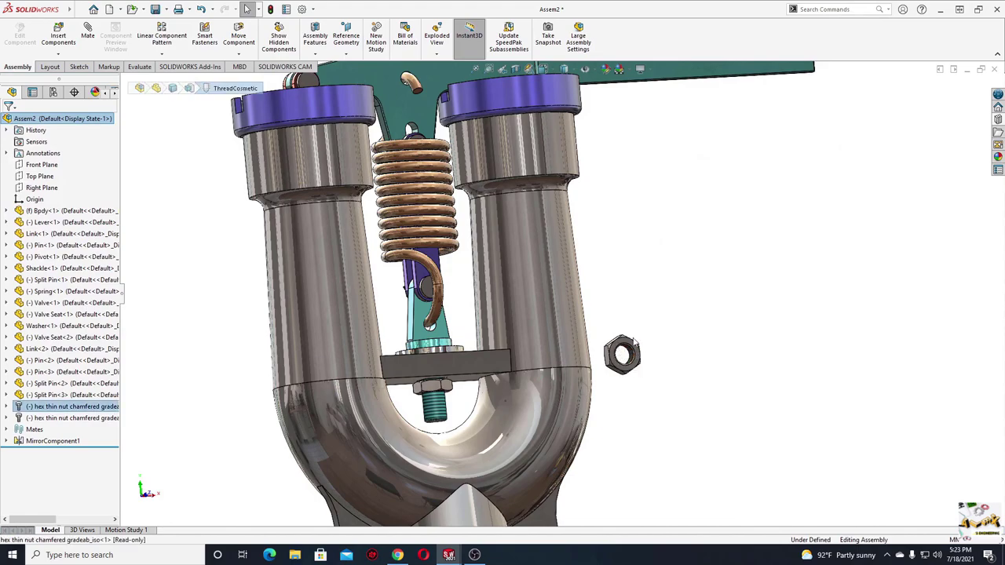
left_click(624, 351)
key("Delete")
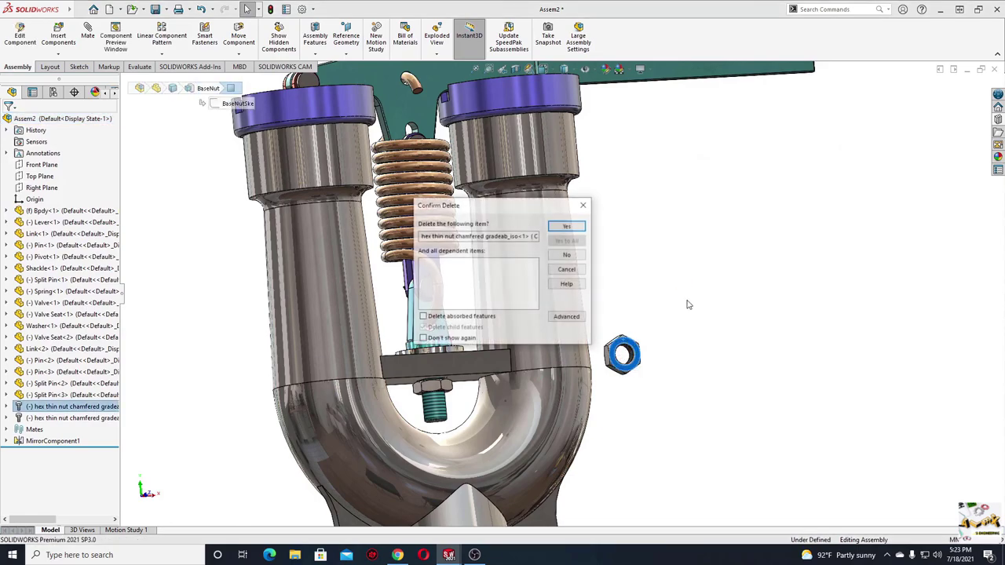
left_click(567, 227)
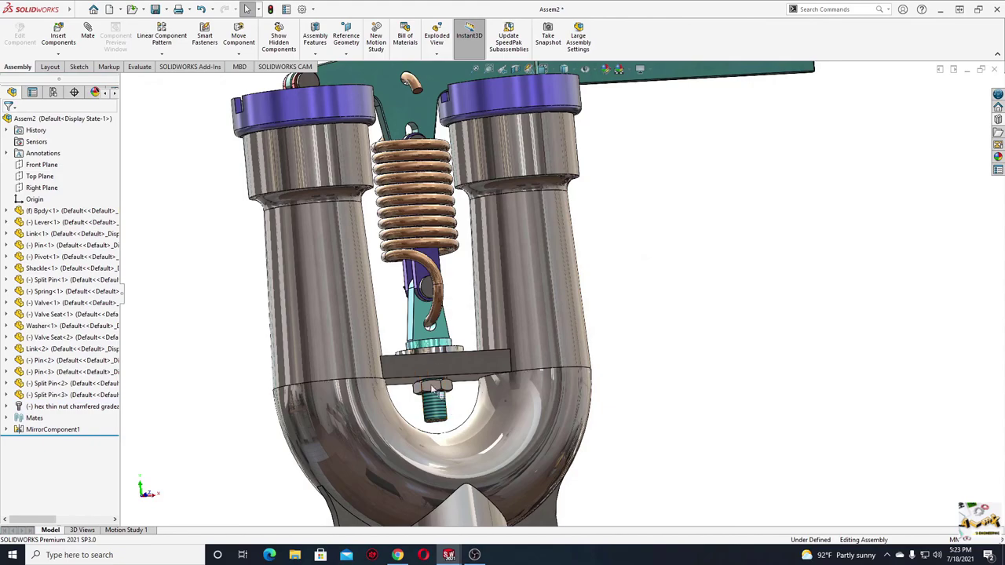
Select the shackle plate's underside face and the hex nut's top face
scroll(436, 389, "down", 5)
scroll(440, 393, "down", 1)
scroll(452, 393, "down", 2)
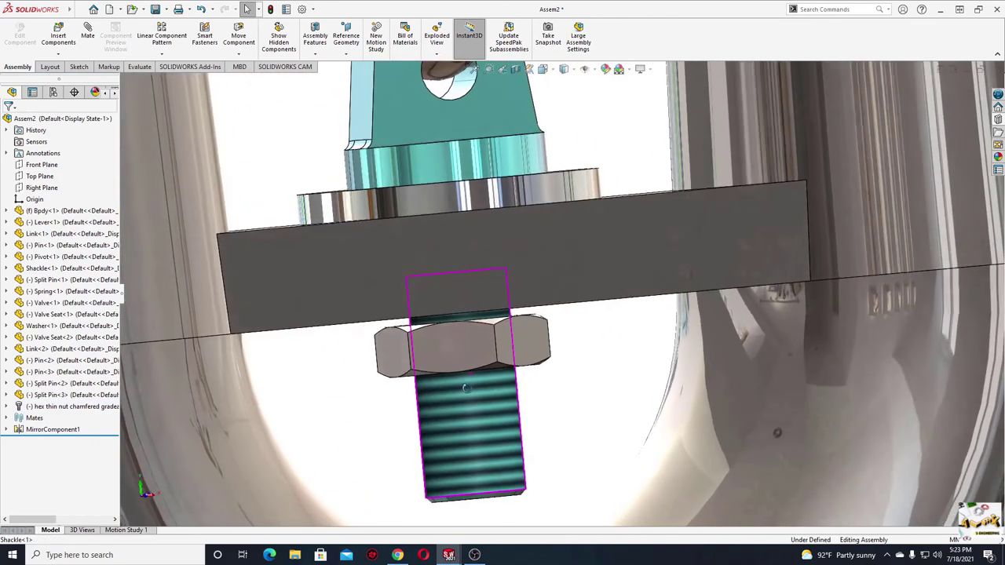
scroll(463, 391, "down", 1)
scroll(464, 390, "up", 2)
left_click(573, 314)
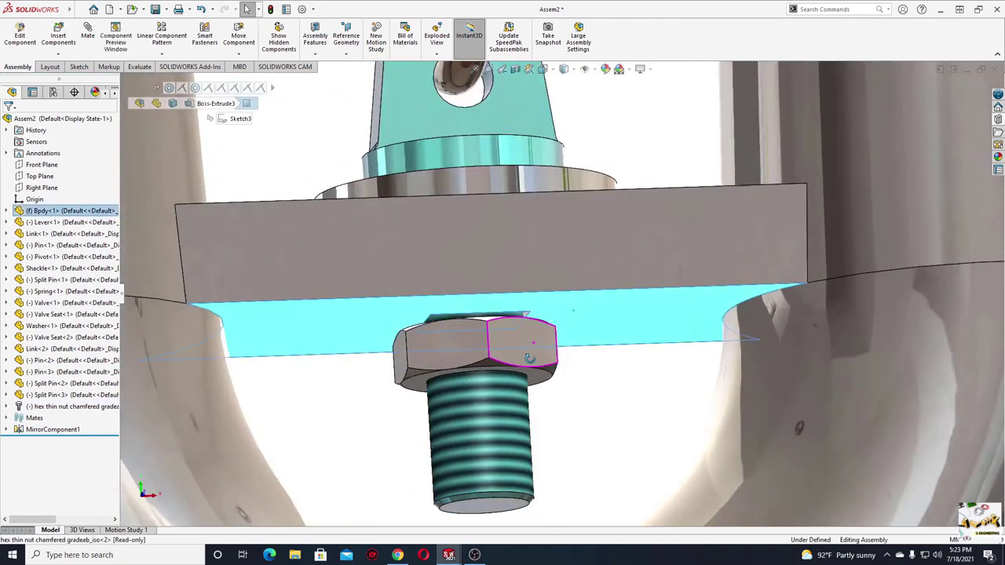
middle_click_drag(530, 357, 540, 320)
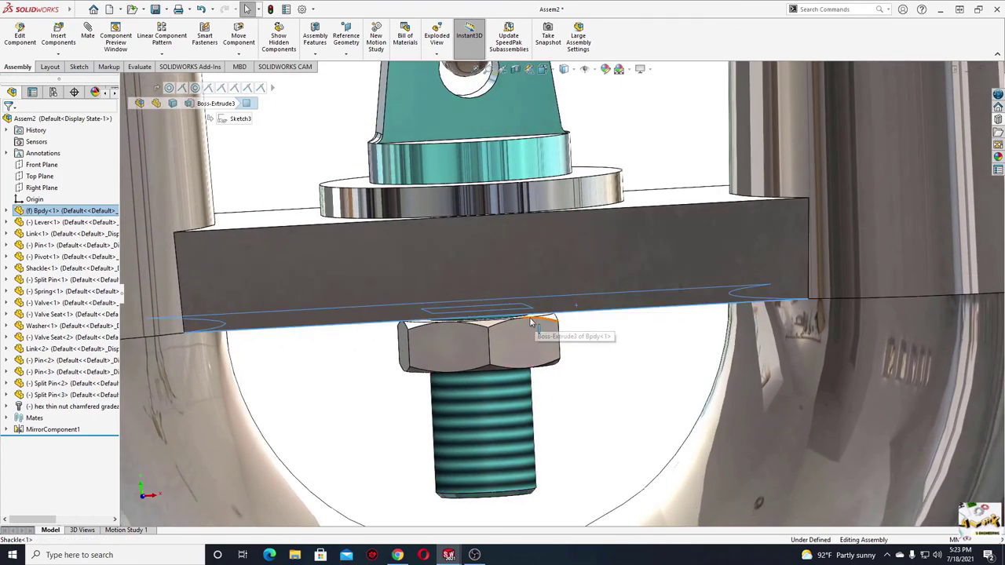
scroll(542, 322, "down", 3)
scroll(518, 303, "down", 2)
left_click(503, 290, "ctrl")
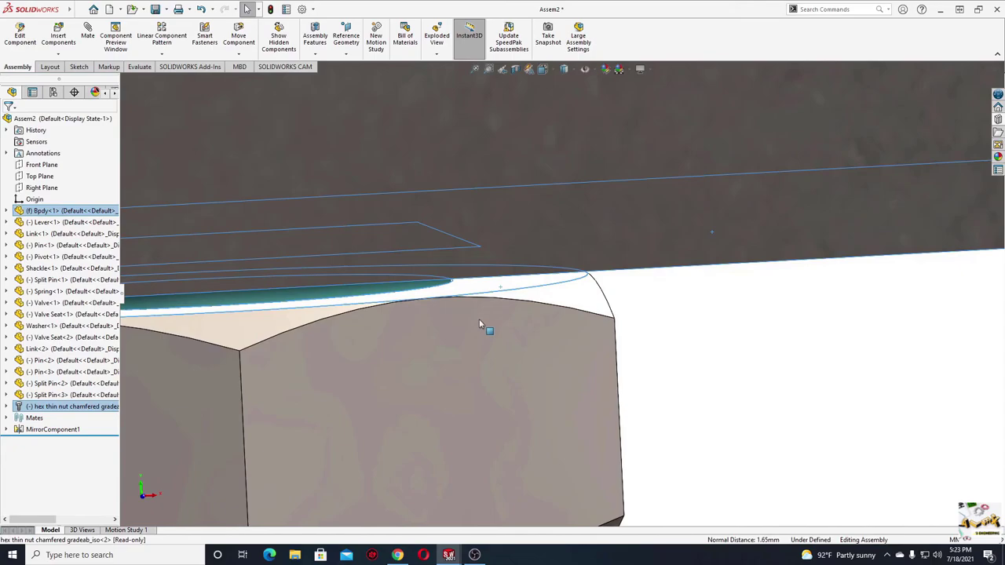
scroll(480, 324, "up", 3)
scroll(480, 324, "up", 2)
scroll(480, 324, "up", 1)
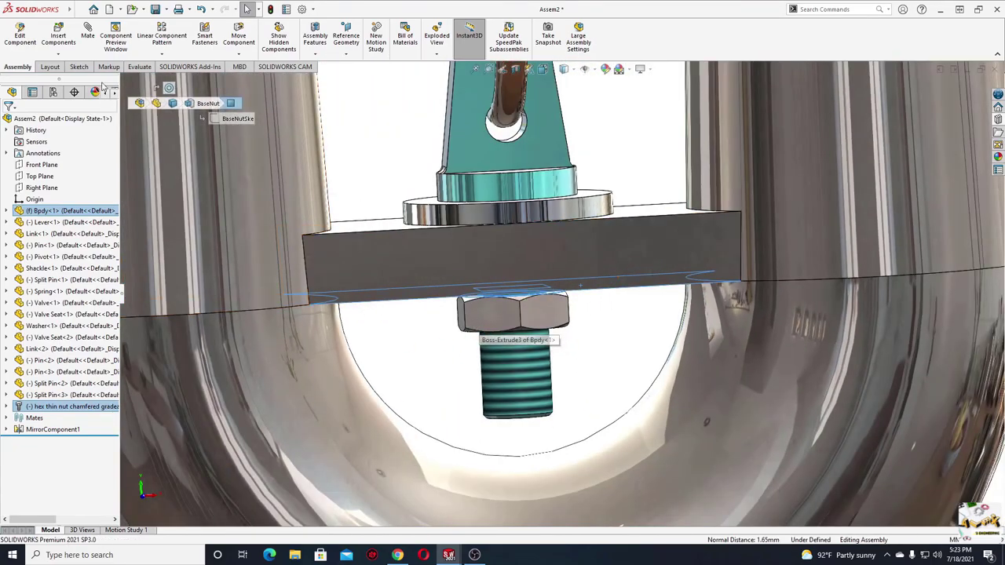
Mate the two selected faces Coincident, then zoom to fit the whole valve assembly
key("t")
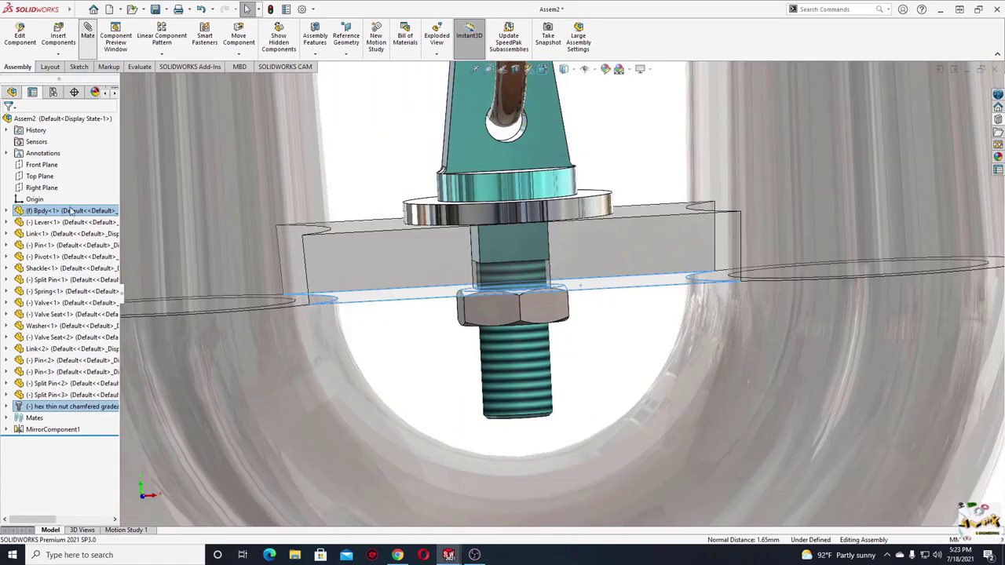
key("m")
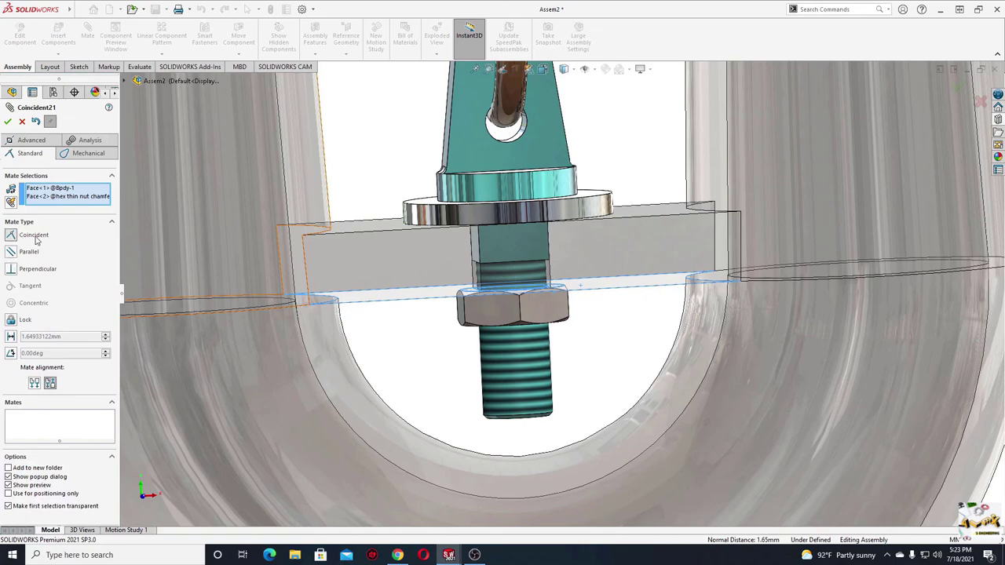
left_click(8, 121)
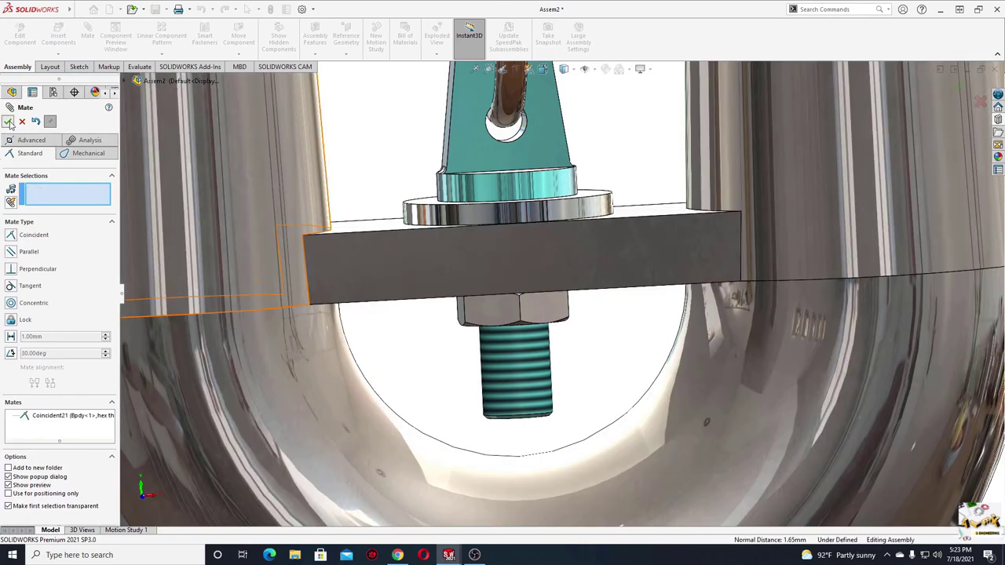
left_click(8, 121)
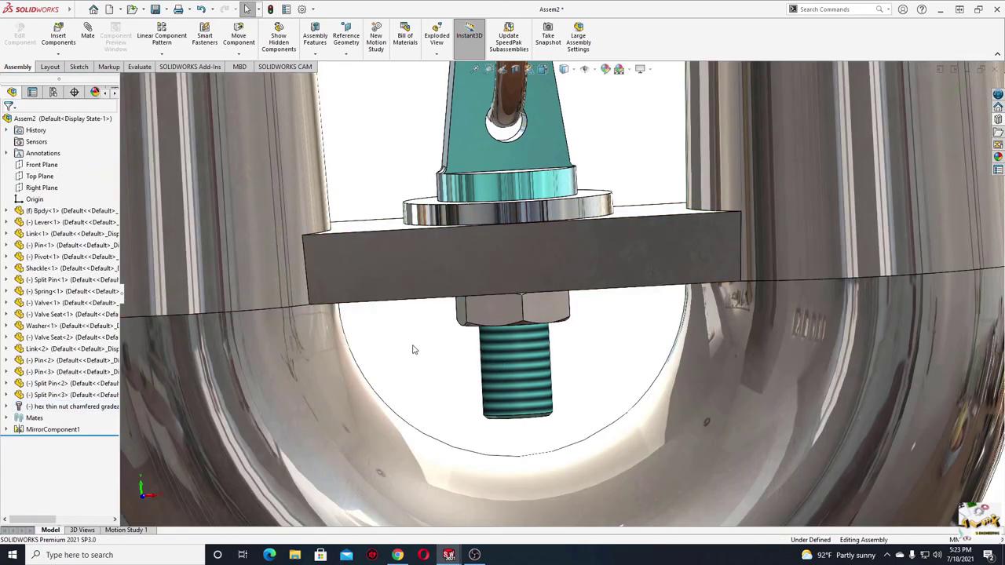
key("f")
scroll(531, 340, "up", 3)
middle_click_drag(539, 346, 351, 409, "ctrl")
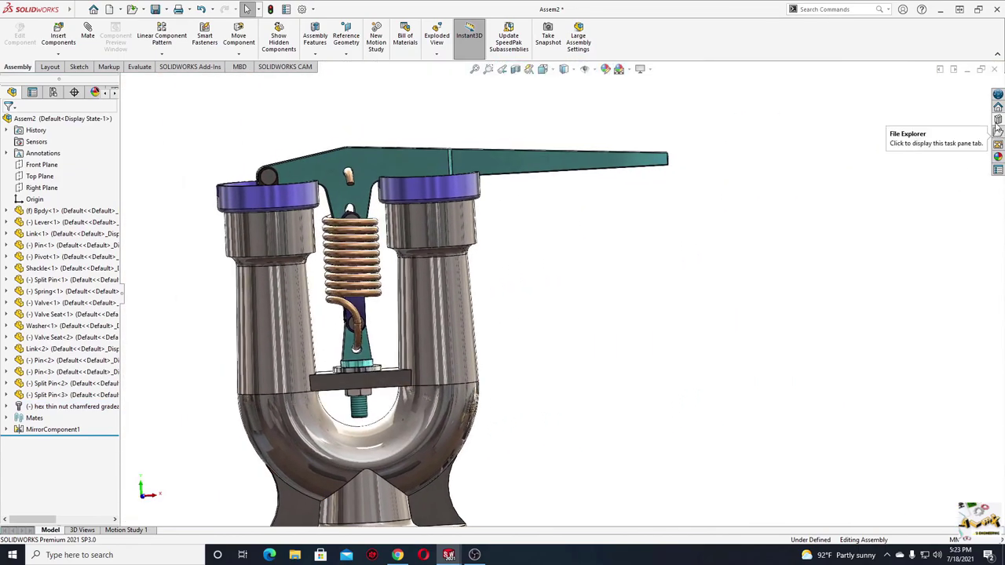
Insert a Hex Nut Style 2 from the Design Library as M20 with cosmetic thread display
left_click(997, 119)
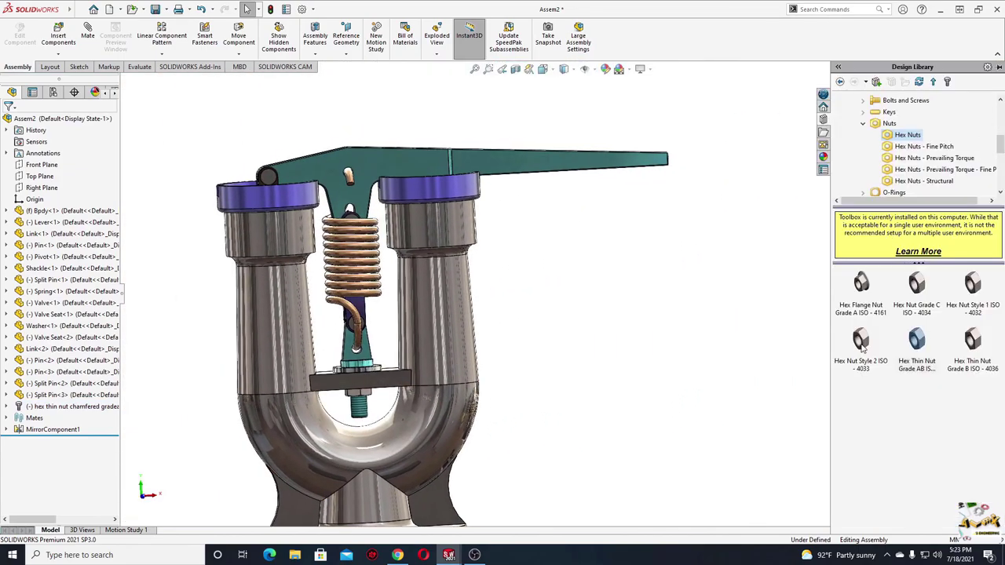
left_click_drag(862, 349, 547, 340)
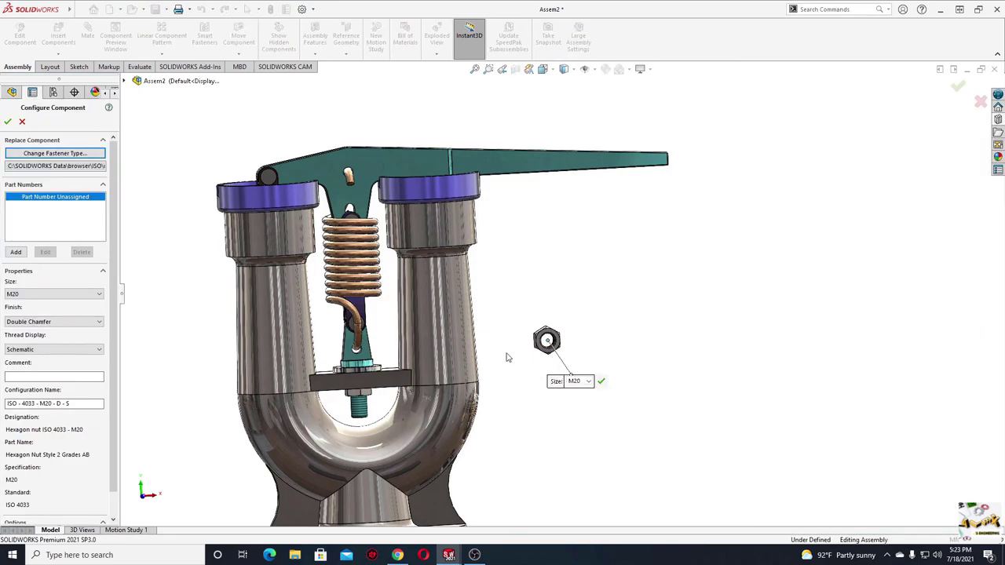
middle_click_drag(507, 357, 471, 409)
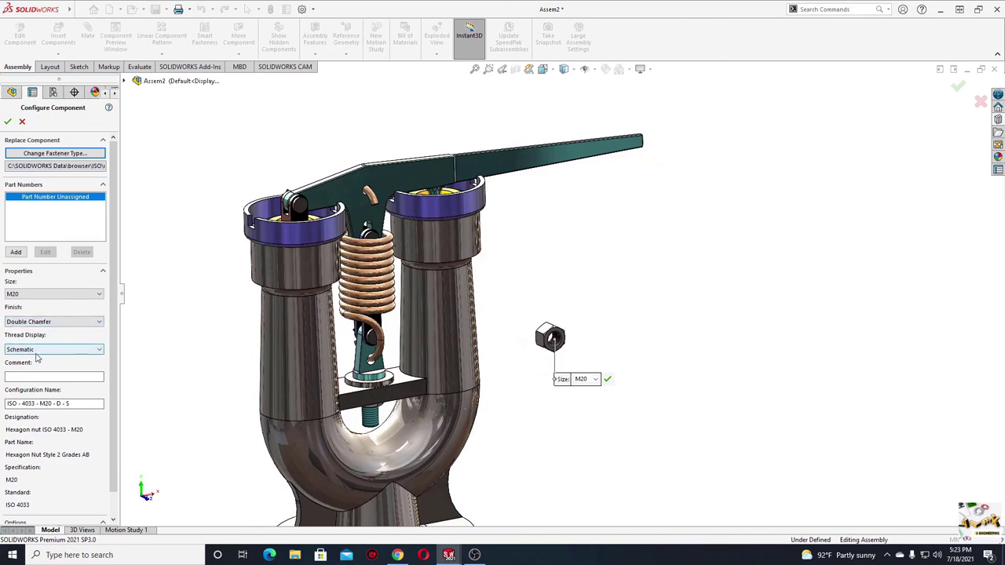
left_click(36, 352)
left_click(35, 367)
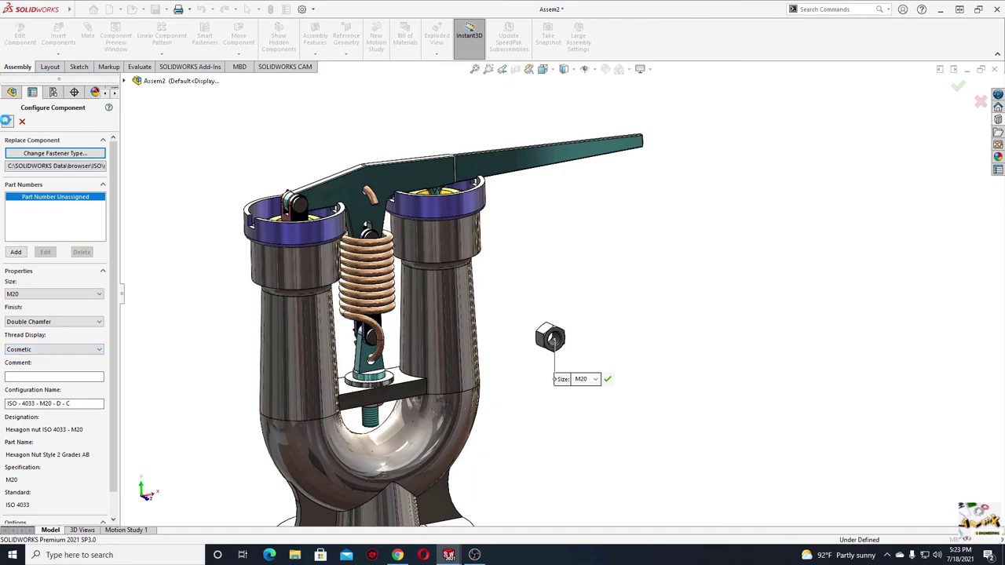
left_click(7, 122)
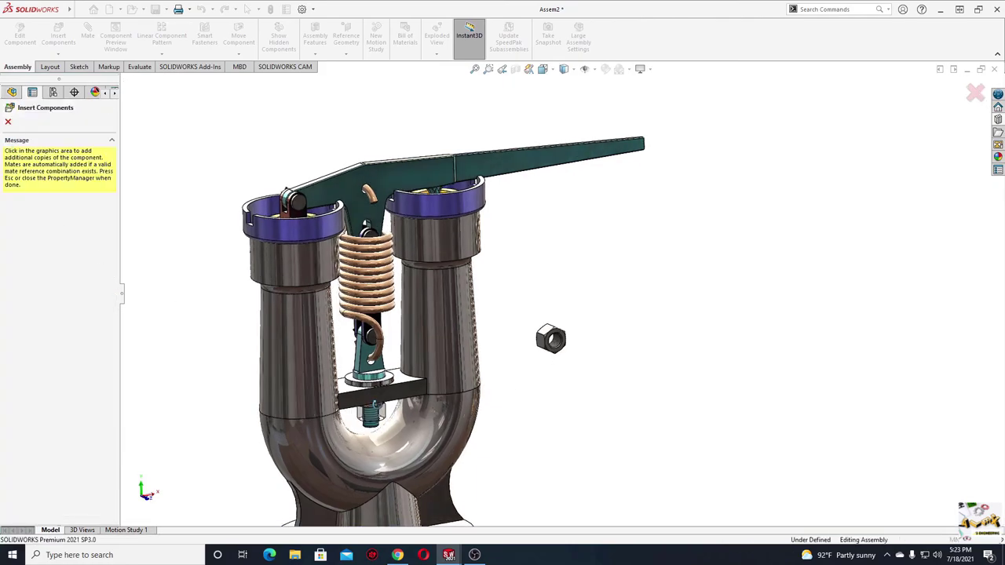
Place the M20 nut on the threaded stem below the plate
middle_click_drag(442, 400, 390, 401)
scroll(390, 401, "down", 3)
scroll(401, 393, "down", 2)
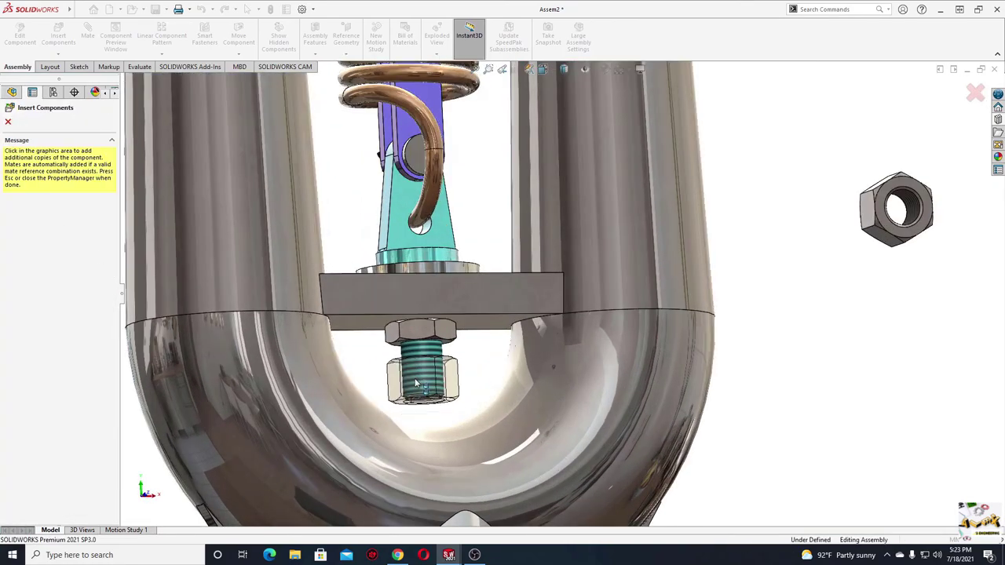
left_click(285, 390)
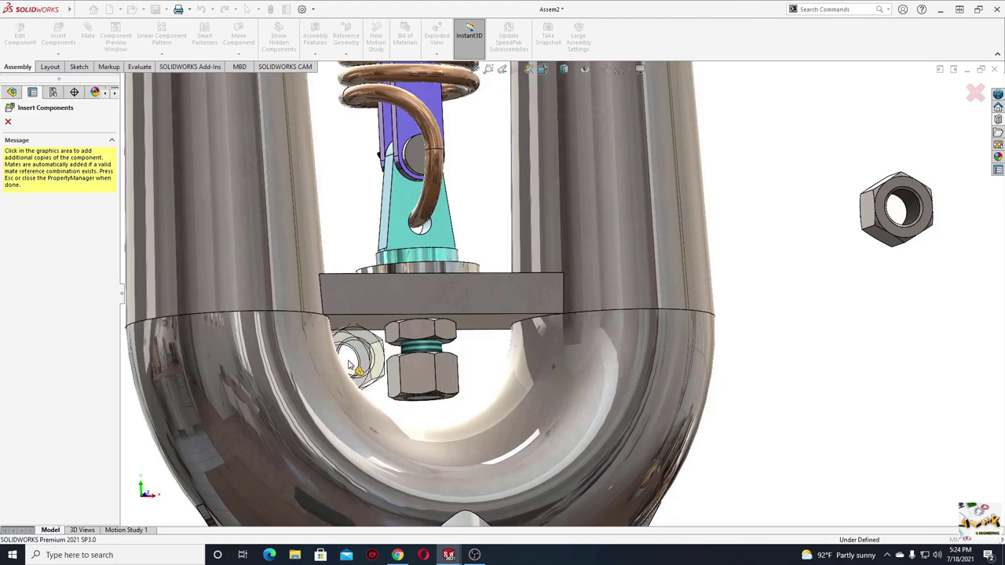
left_click(9, 123)
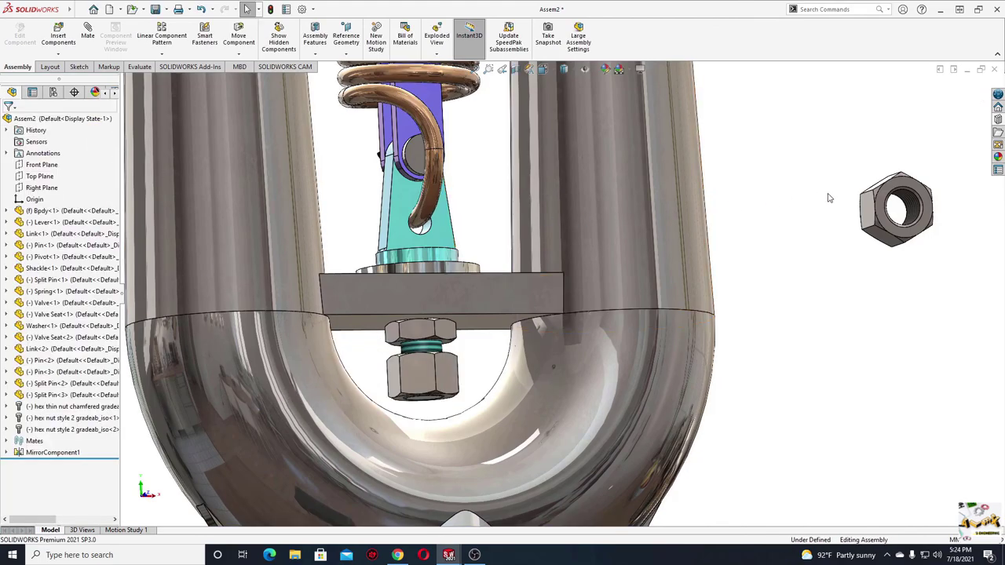
Delete the extra nut copy floating beside the valve
left_click(885, 201)
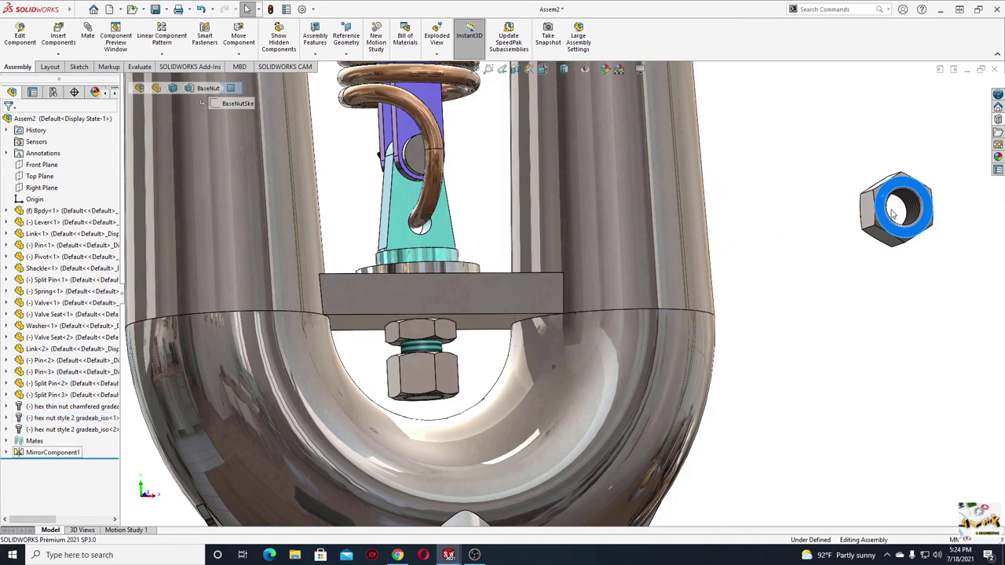
key("Delete")
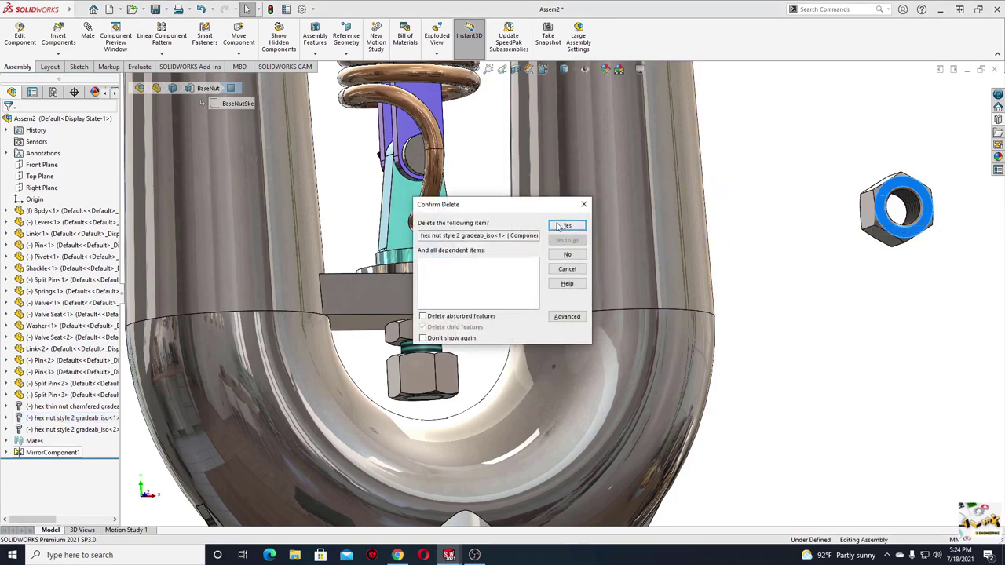
left_click(566, 226)
scroll(458, 346, "down", 3)
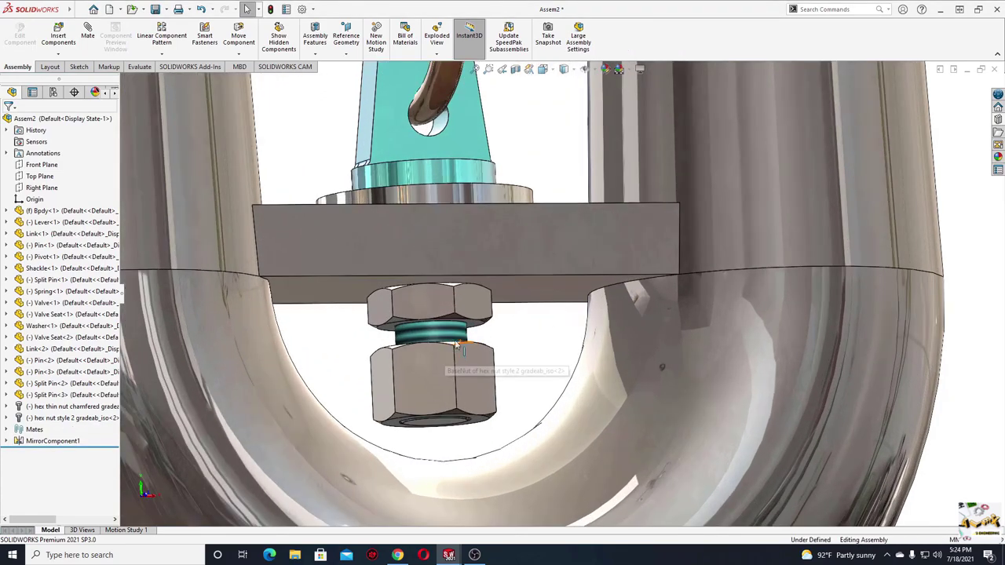
scroll(458, 346, "down", 2)
Select the matching faces of the thin nut and the new hex nut to mate them
left_click(511, 318)
middle_click_drag(511, 318, 499, 371)
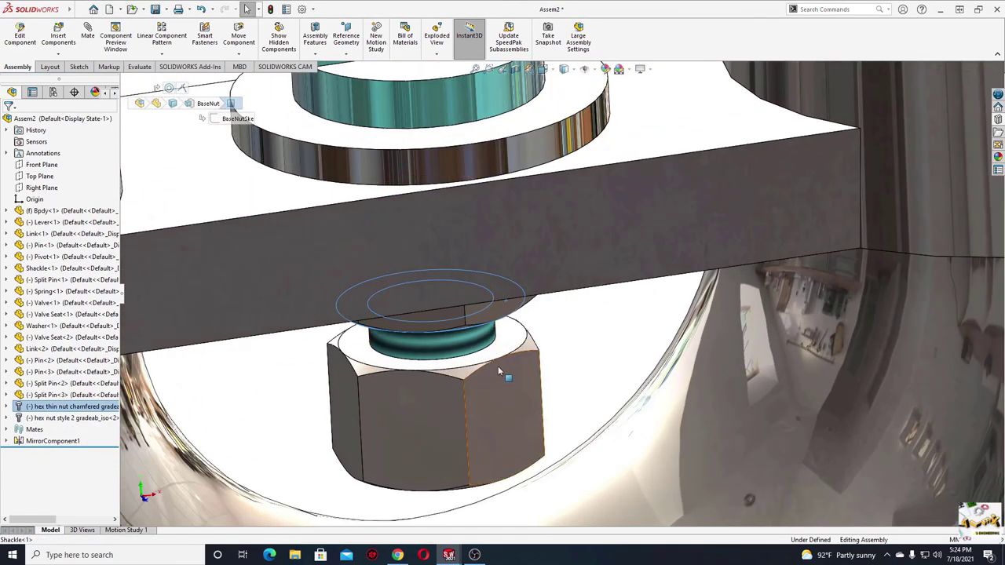
left_click(499, 366, "ctrl")
left_click(540, 334)
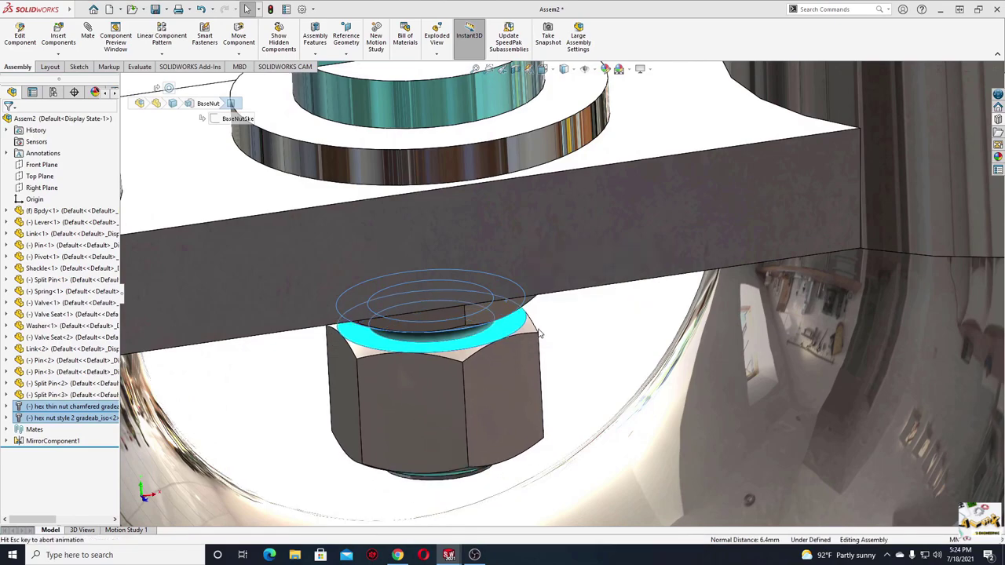
scroll(420, 377, "up", 5)
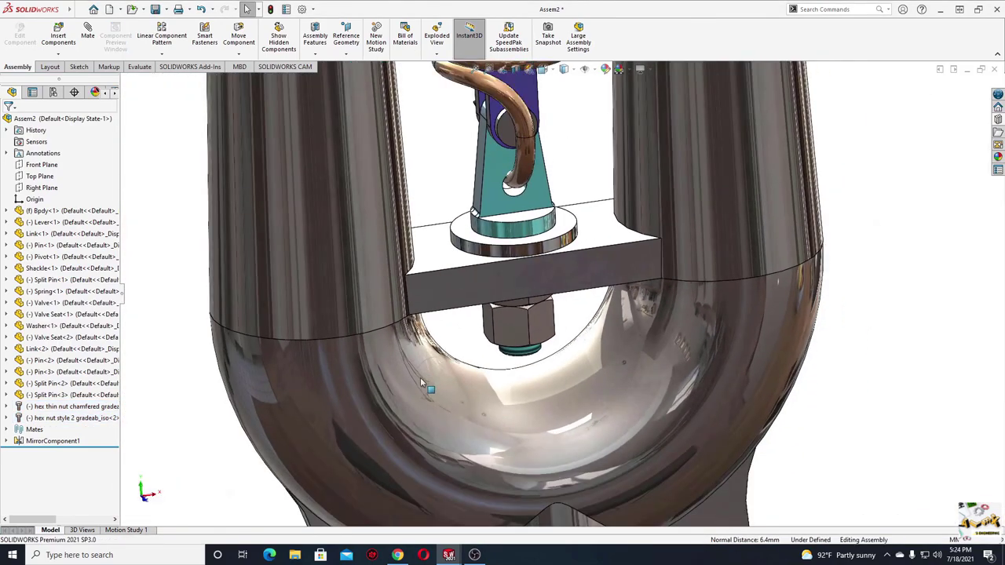
scroll(420, 383, "up", 3)
scroll(420, 383, "up", 2)
scroll(420, 382, "up", 2)
scroll(420, 382, "up", 1)
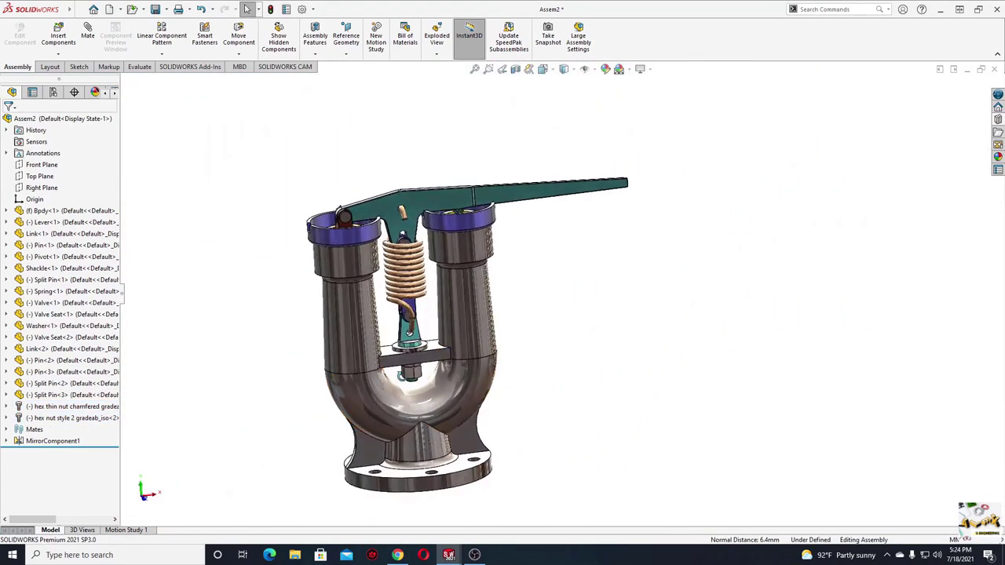
mouse_move(420, 382)
middle_mouse_down()
mouse_move(405, 503)
mouse_move(591, 289)
mouse_move(651, 291)
mouse_move(653, 343)
middle_mouse_up()
scroll(595, 346, "down", 2)
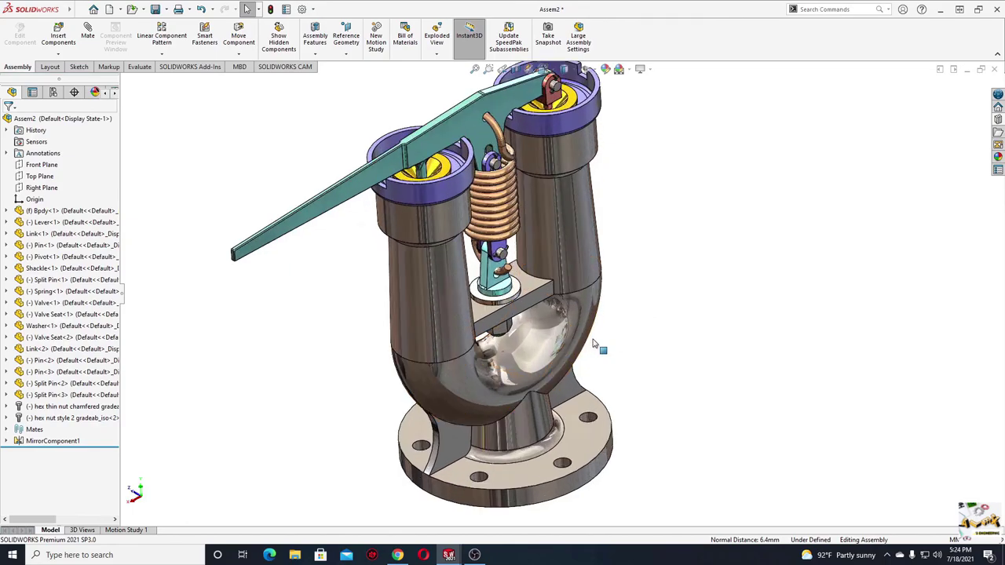
scroll(594, 346, "down", 3)
middle_click_drag(607, 233, 467, 390, "ctrl")
scroll(449, 241, "down", 2)
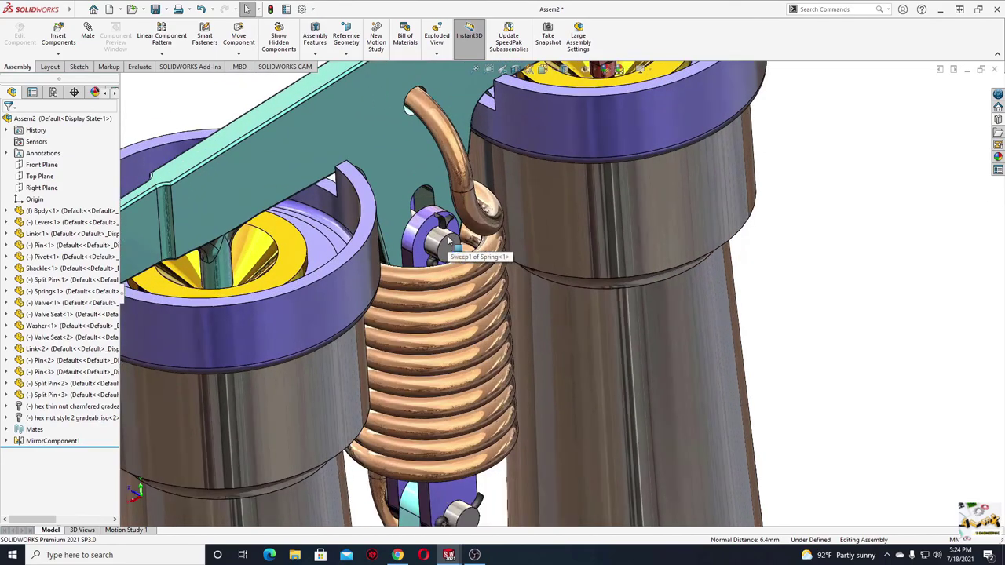
middle_click_drag(451, 259, 408, 393)
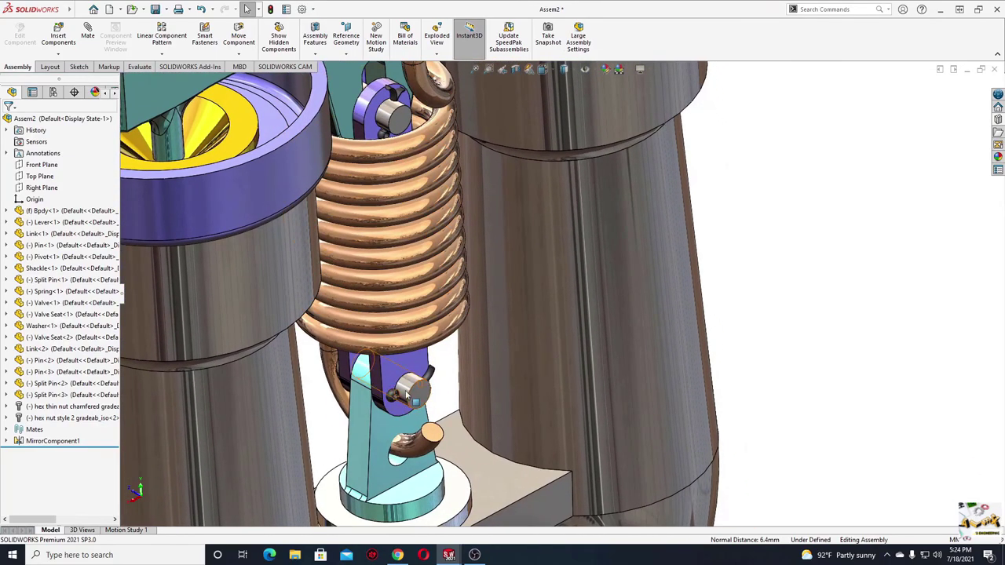
middle_click_drag(400, 253, 392, 371)
scroll(383, 289, "up", 5)
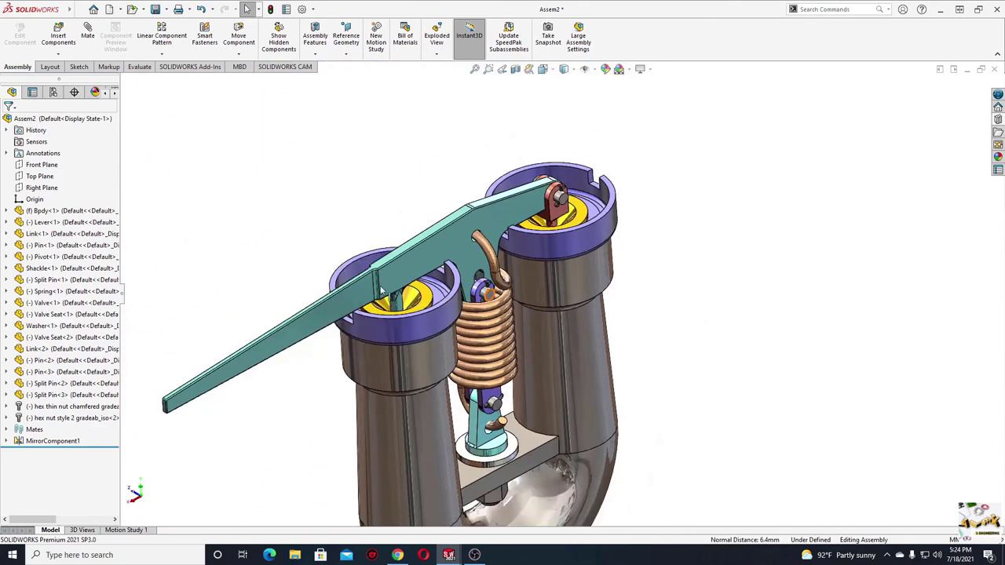
middle_click_drag(382, 289, 432, 393)
mouse_move(430, 334)
middle_mouse_down()
mouse_move(453, 331)
mouse_move(454, 558)
middle_mouse_up()
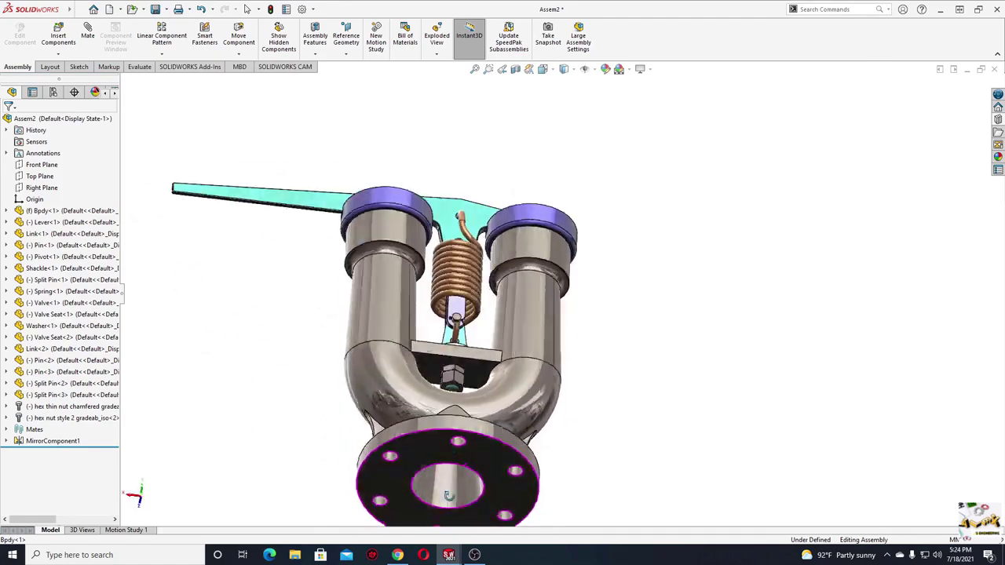
middle_click_drag(407, 379, 388, 383)
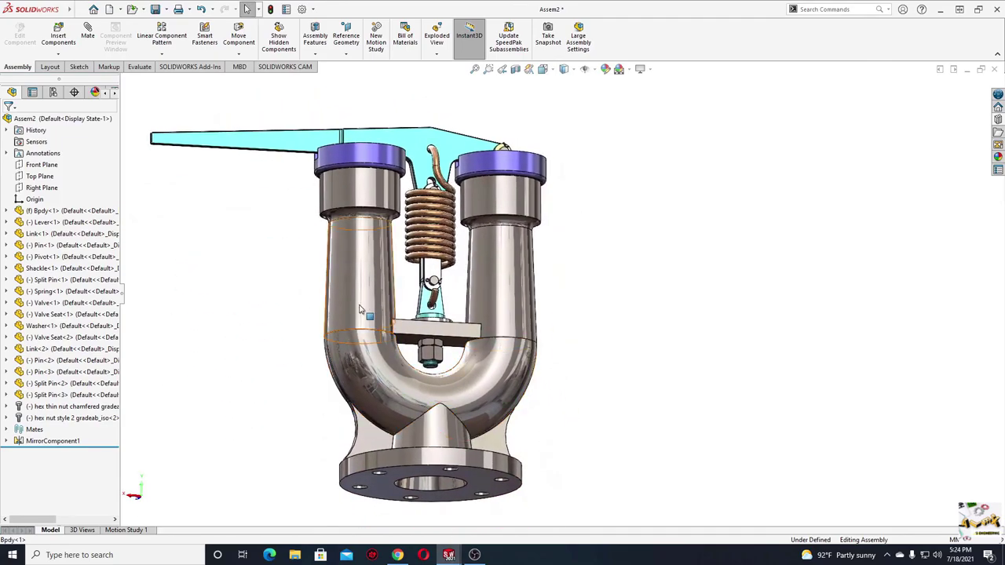
mouse_move(359, 308)
middle_mouse_down()
mouse_move(343, 410)
mouse_move(360, 453)
mouse_move(417, 332)
mouse_move(468, 411)
mouse_move(499, 382)
middle_mouse_up()
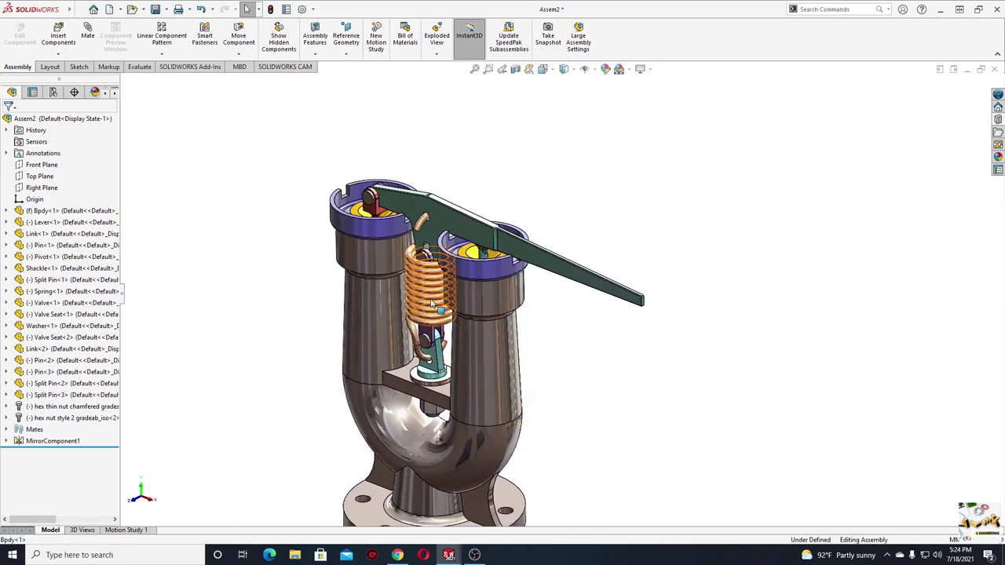
middle_click_drag(394, 446, 461, 271)
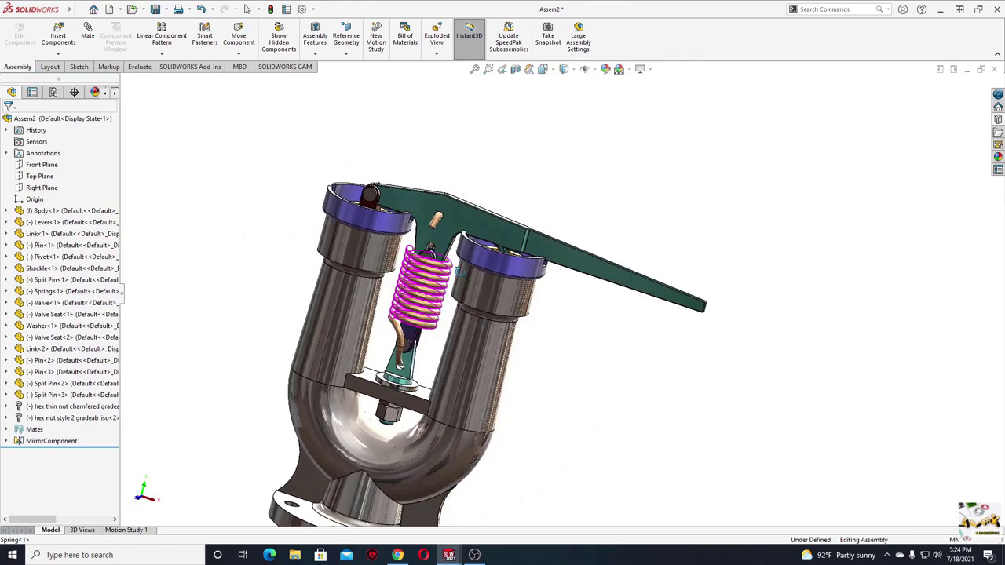